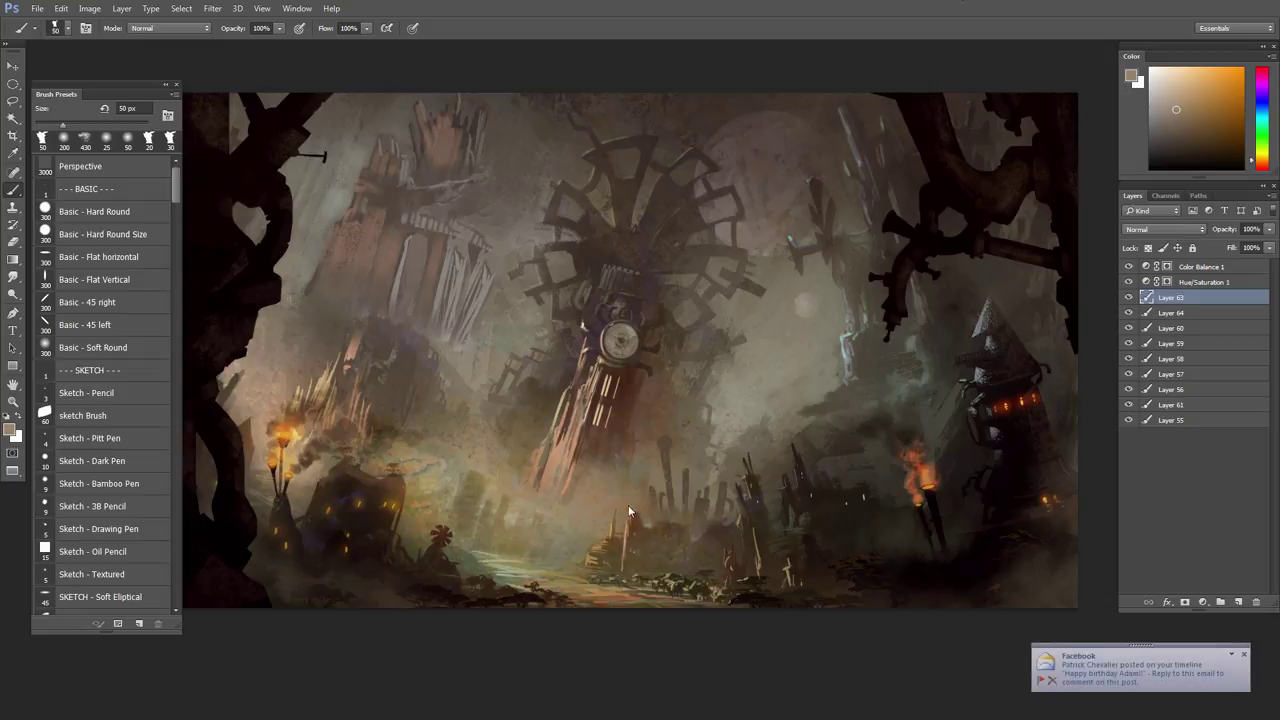
- Examine the whole painting's composition, both as an overview and close up around the clock-faced locomotive
mouse_move(608, 429)
left_mouse_down()
mouse_move(645, 427)
mouse_move(613, 424)
mouse_move(670, 535)
mouse_move(619, 470)
left_mouse_up()
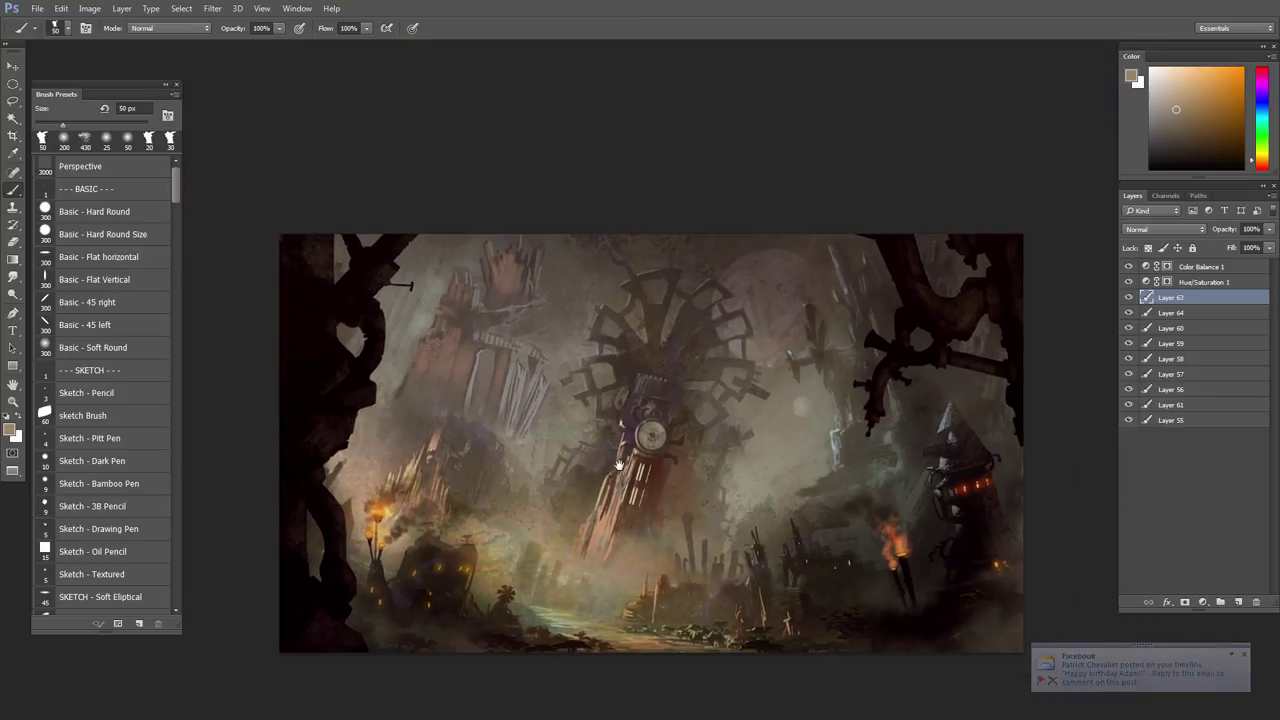
key("v")
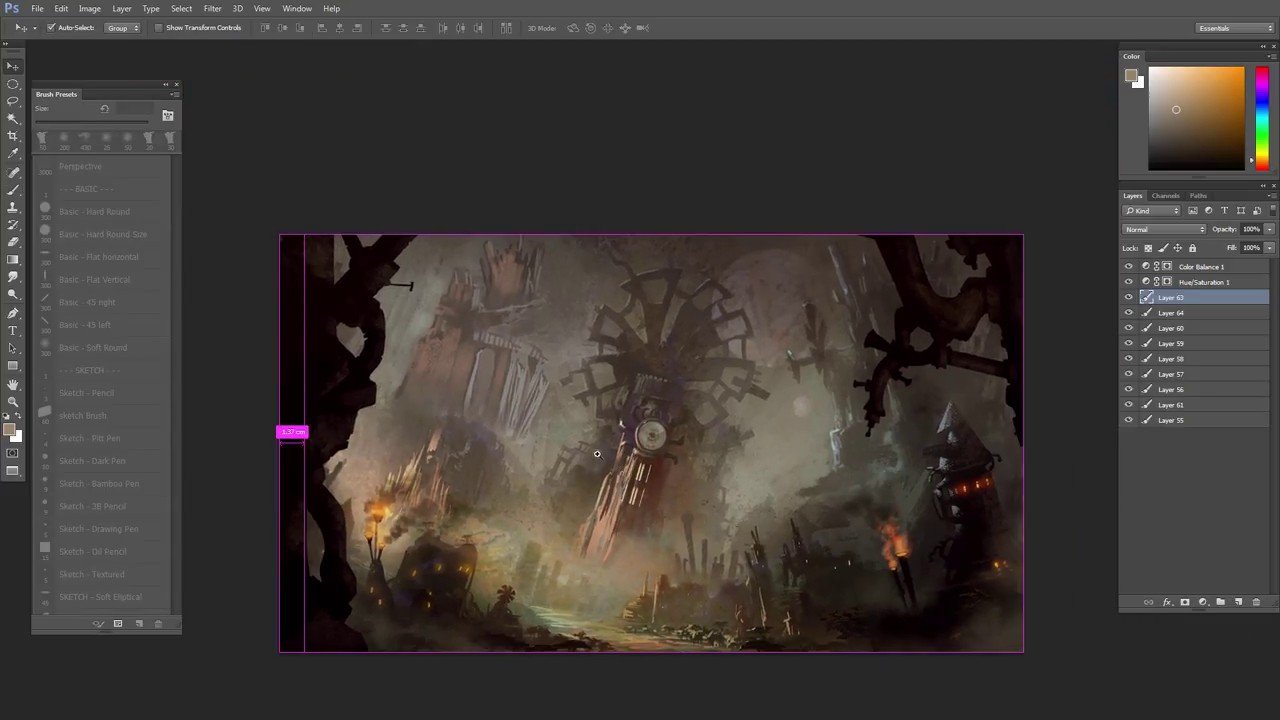
key("ctrl+plus")
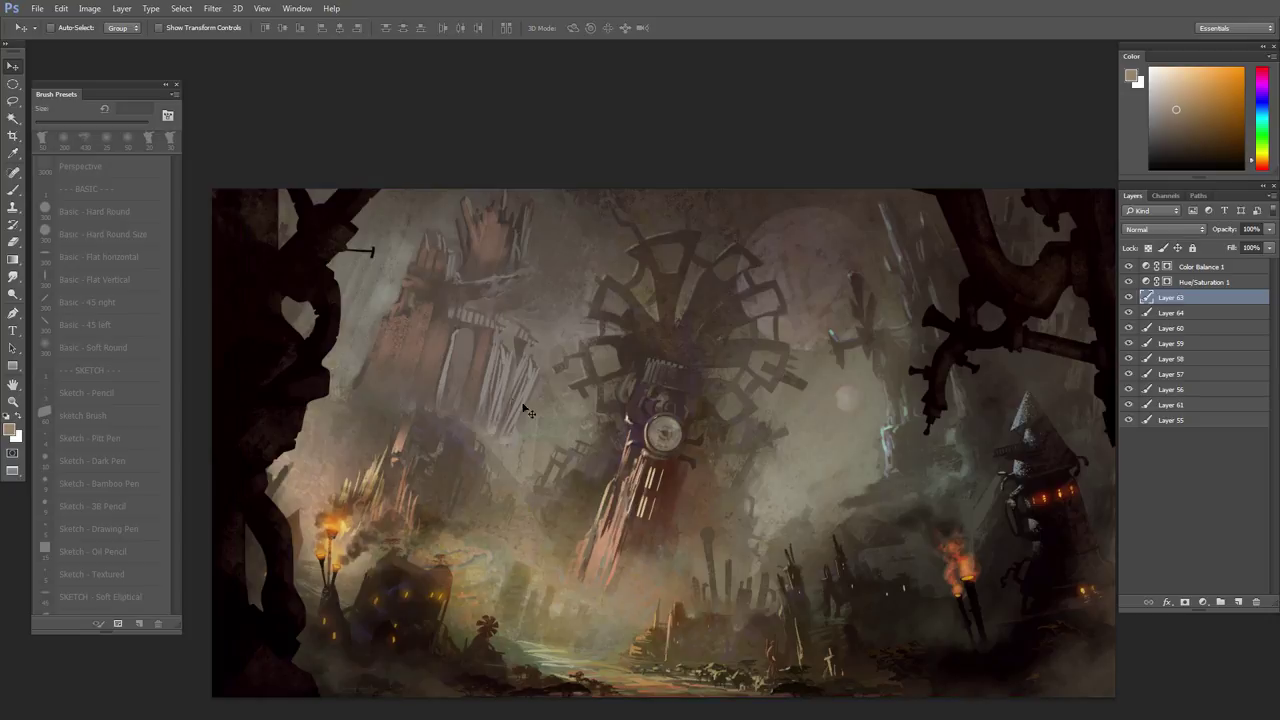
left_click_drag(556, 511, 575, 519)
left_click_drag(584, 570, 580, 558)
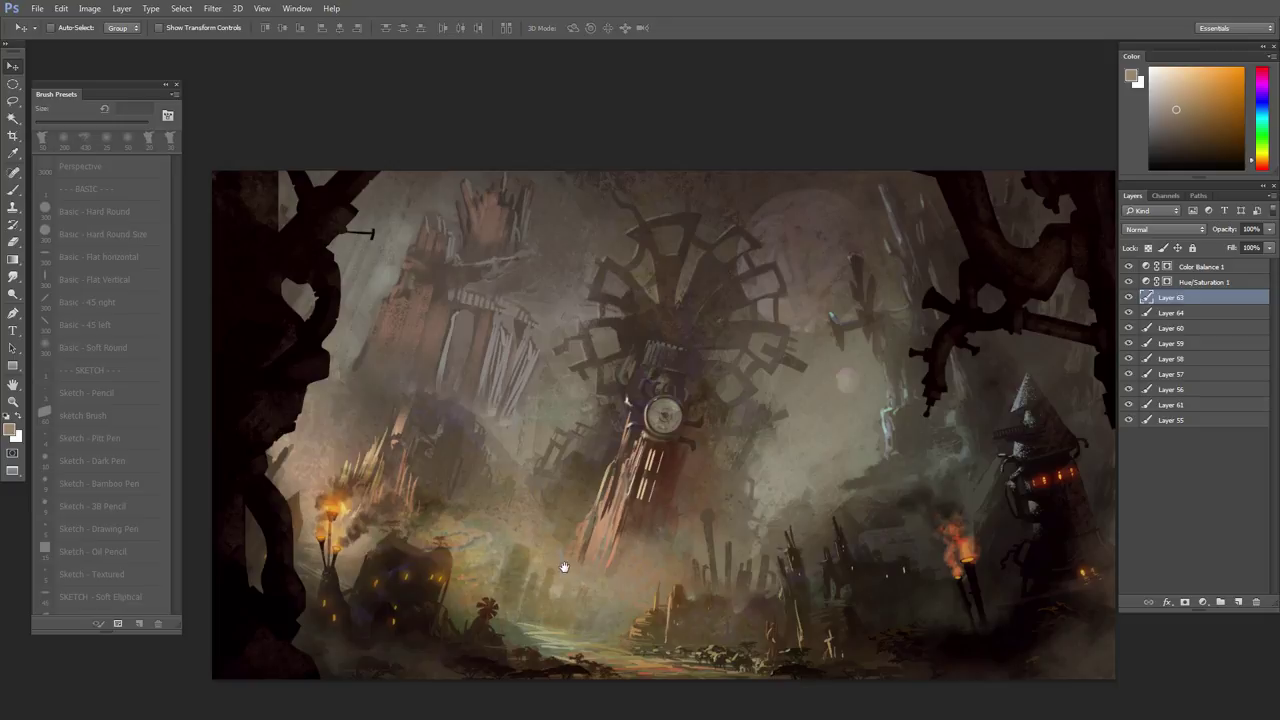
mouse_move(564, 567)
left_mouse_down()
mouse_move(560, 550)
mouse_move(570, 590)
left_mouse_up()
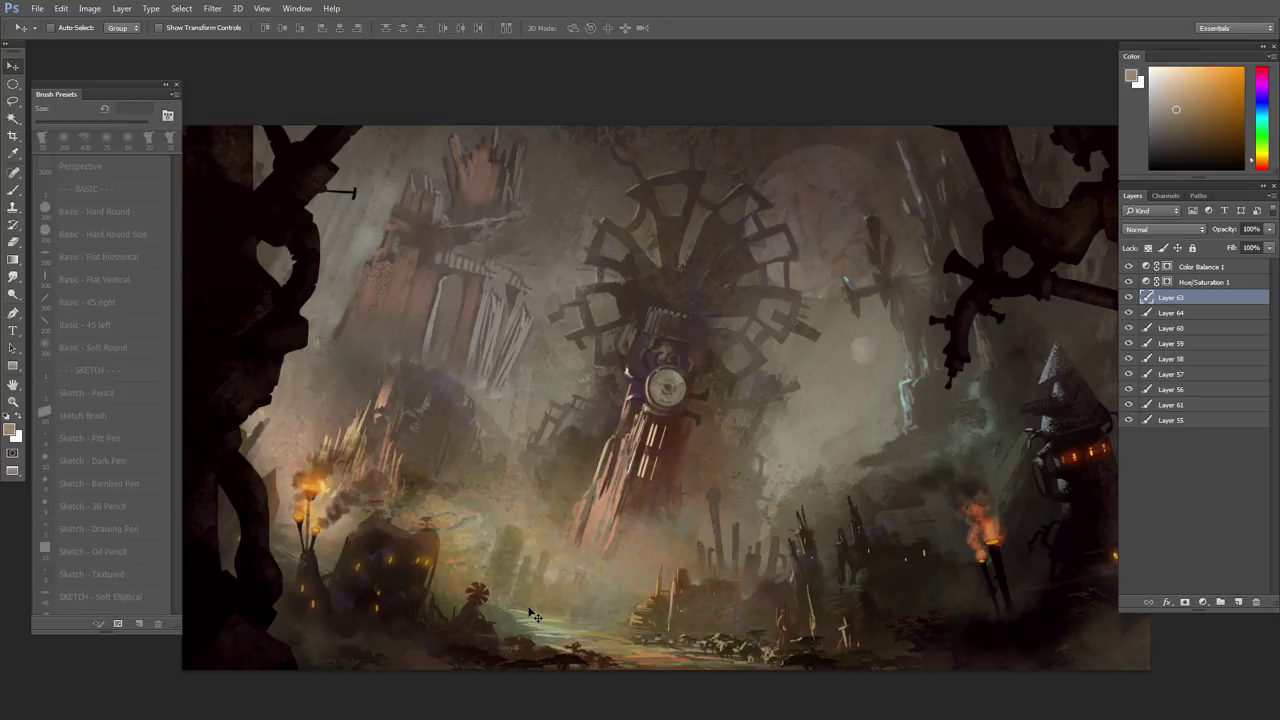
scroll(704, 573, "down", 3)
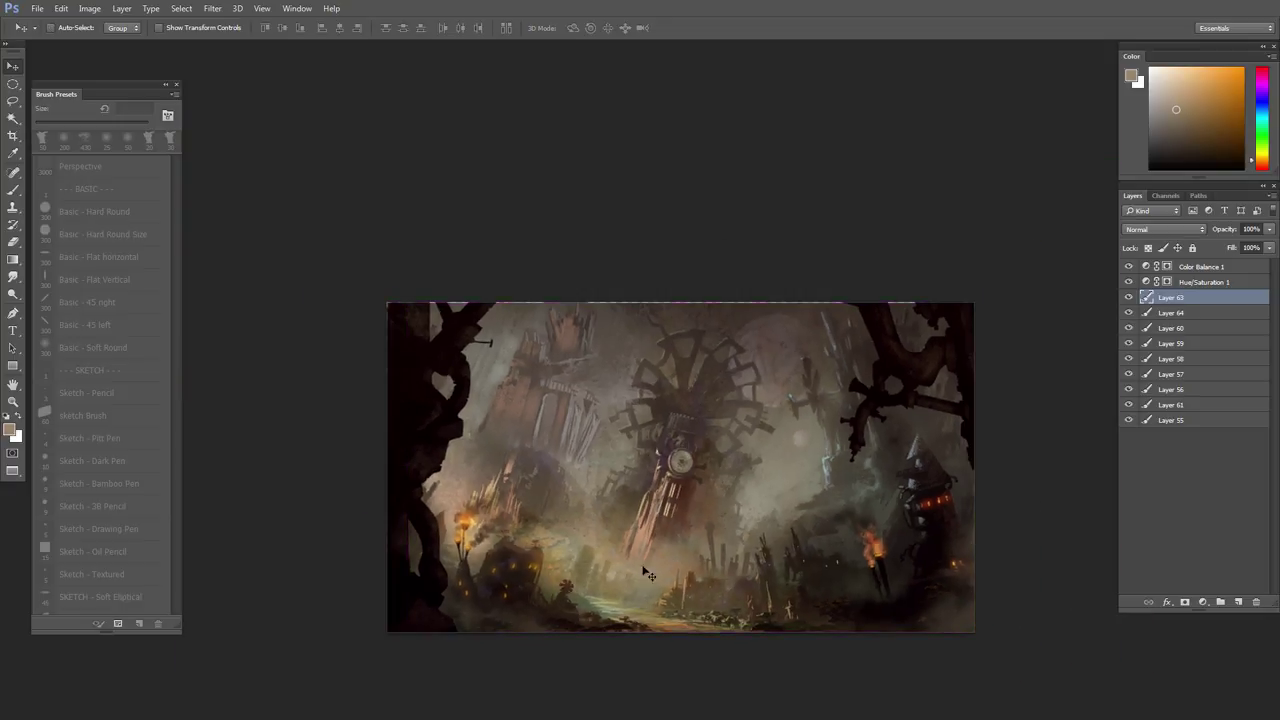
scroll(645, 572, "up", 3)
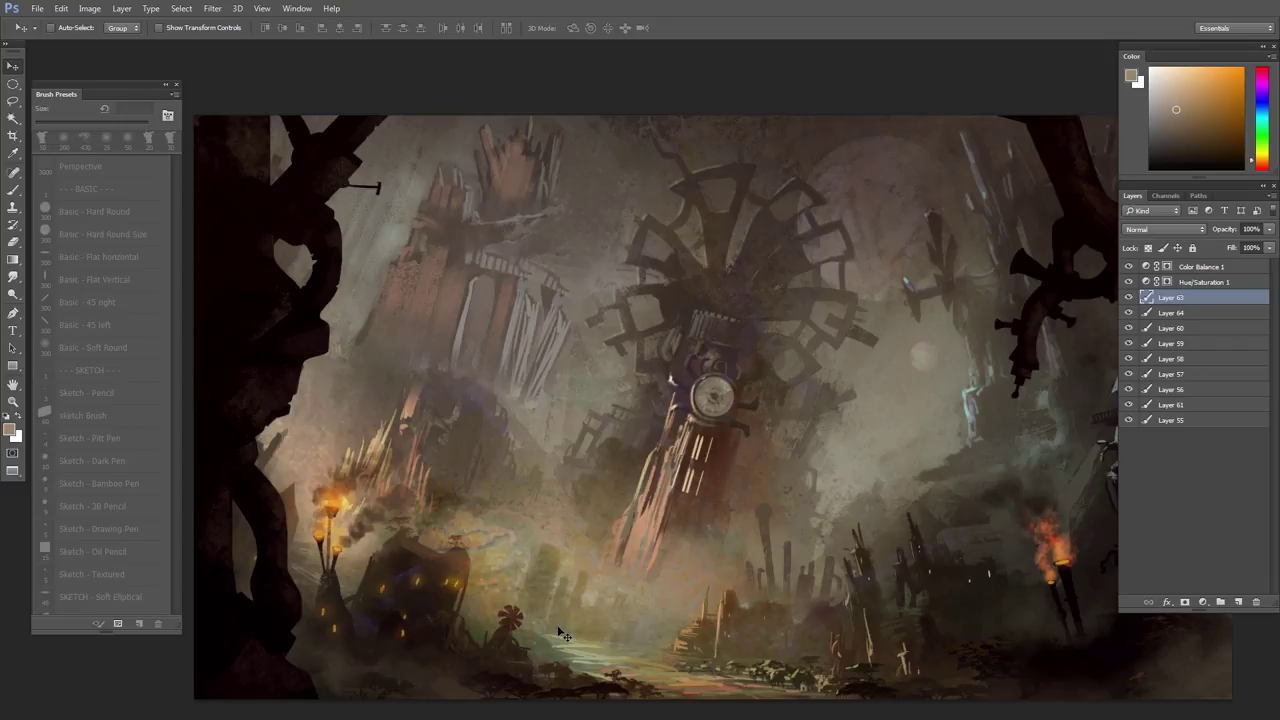
mouse_move(667, 455)
left_mouse_down()
mouse_move(671, 533)
mouse_move(779, 610)
mouse_move(660, 535)
left_mouse_up()
key("b")
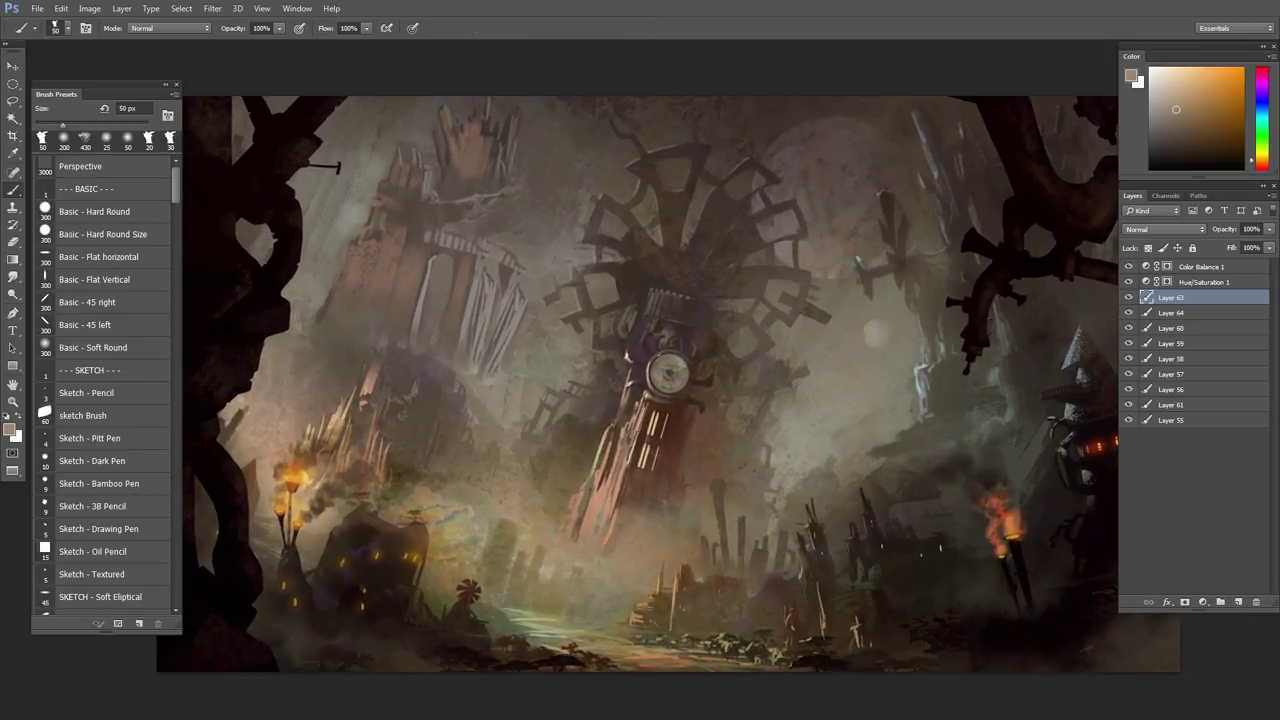
- Compare the painting with and without Layer 63 and the Color Balance 1 adjustment
left_click(1128, 298)
left_click(1128, 298)
scroll(941, 360, "down", 1)
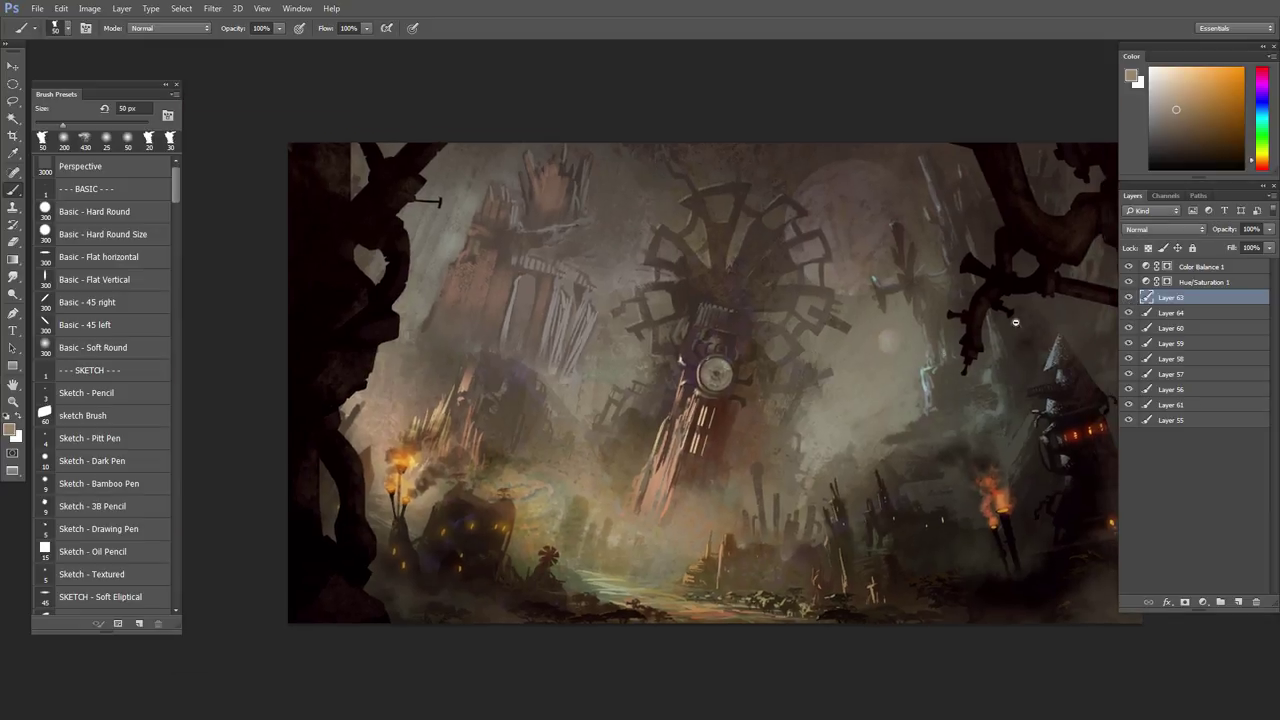
left_click(1129, 297)
left_click(1129, 297)
left_click(1129, 266)
left_click(1129, 266)
- Merge all layers from Color Balance 1 down to Layer 55 into one and add a new empty layer above it
left_click(1147, 266)
left_click(1145, 422, "shift")
key("ctrl+e")
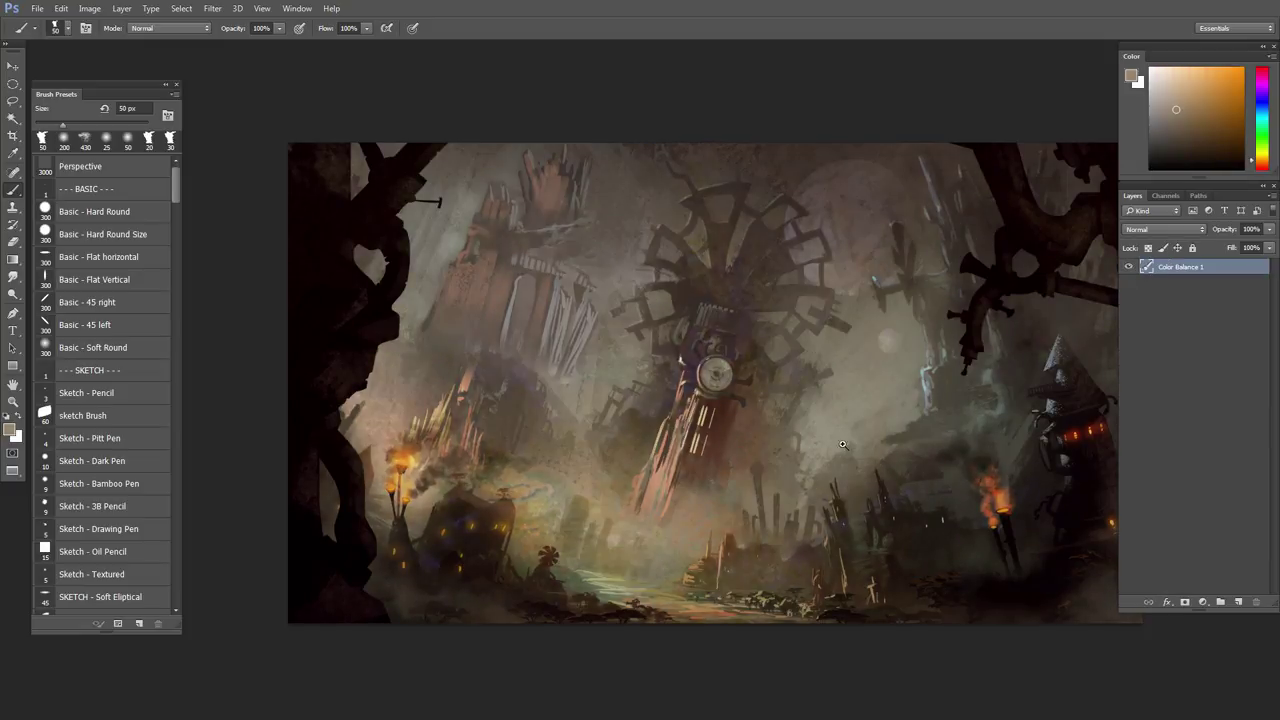
left_click_drag(843, 444, 880, 444)
left_click_drag(843, 482, 801, 488)
left_click(1238, 602)
- Paint out the tall broken spire on top of the ruined tower with sampled sky brown and a 100 px brush
left_click_drag(587, 424, 649, 474)
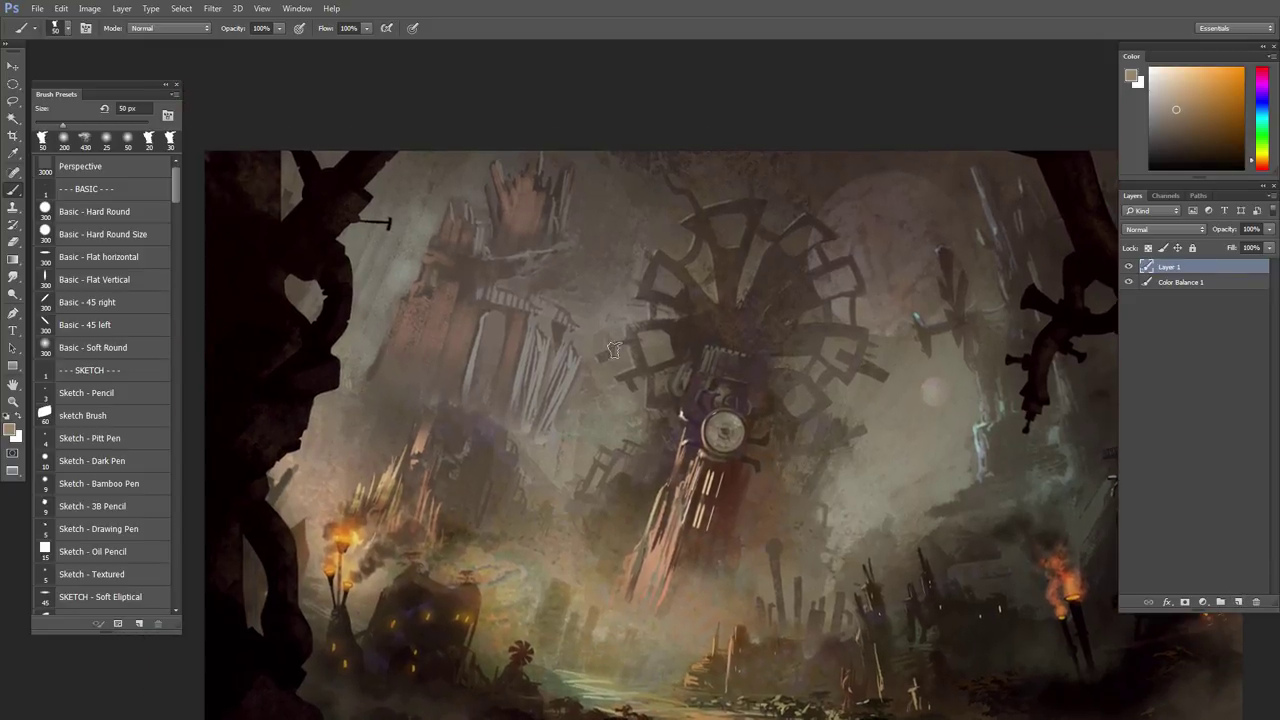
left_click(590, 239, "alt")
key("bracketright")
key("bracketright")
key("bracketright")
key("bracketright")
key("bracketright")
mouse_move(512, 214)
left_mouse_down()
mouse_move(508, 170)
mouse_move(538, 172)
mouse_move(523, 233)
mouse_move(548, 195)
mouse_move(521, 228)
mouse_move(581, 225)
left_mouse_up()
- Cover the outer pale shards on the ruined tower's right side with sampled grey-brown sky tones, reducing the brush to 70 px
left_click(595, 335, "alt")
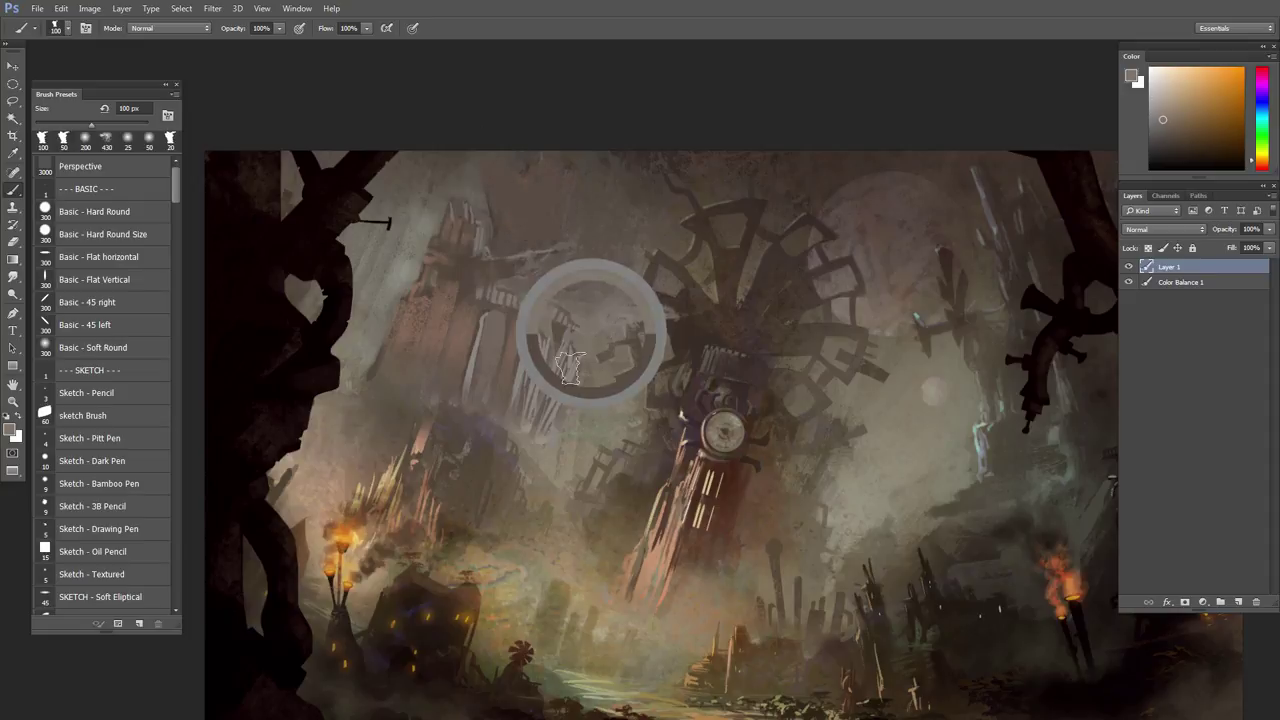
left_click(580, 316, "alt")
key("bracketleft")
key("bracketleft")
key("bracketleft")
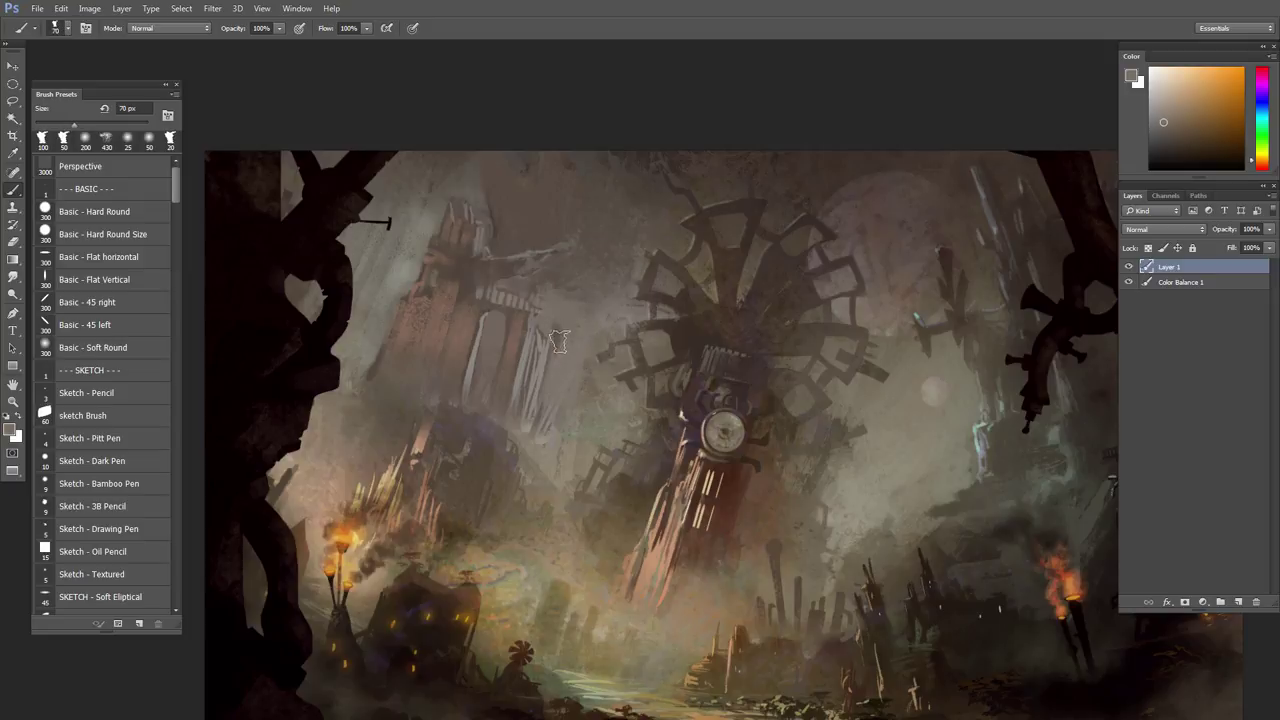
- Blend the sky beside the ruined tower's upper right edge using several sampled browns and an 80 px brush
left_click(555, 282, "alt")
key("bracketright")
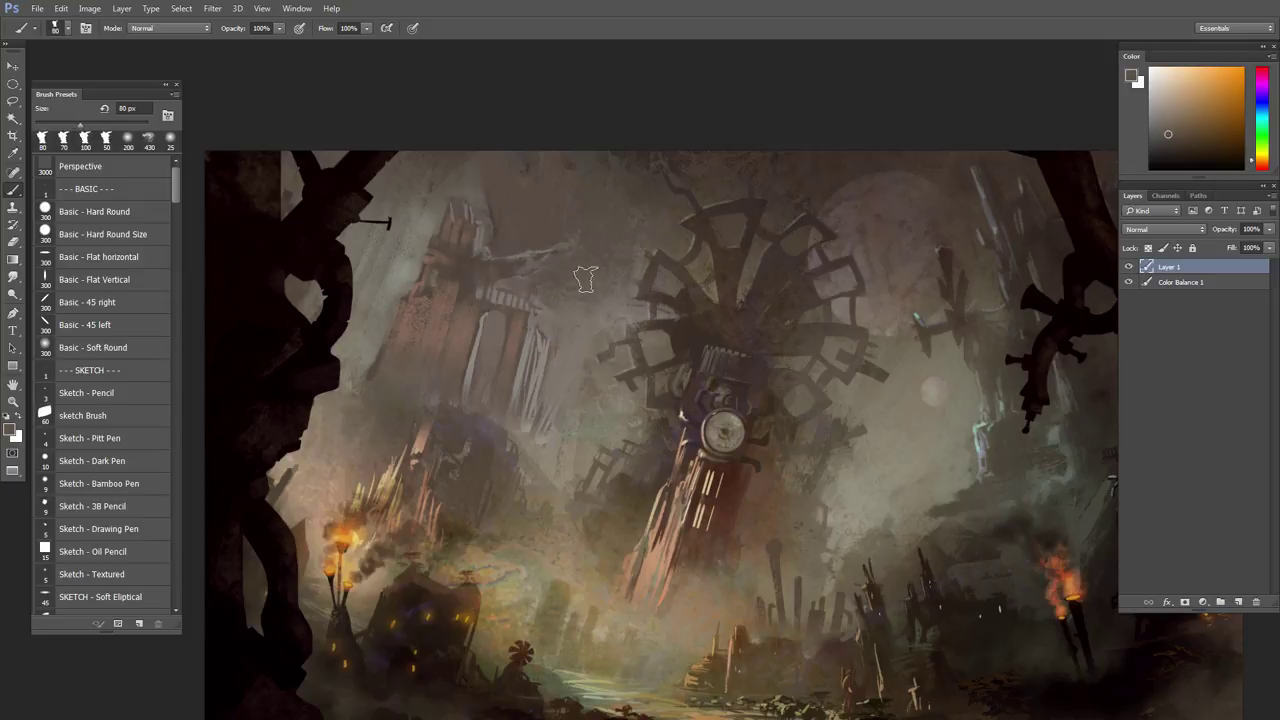
left_click(580, 305, "alt")
left_click(600, 265, "alt")
left_click(564, 286, "alt")
left_click_drag(557, 357, 572, 360)
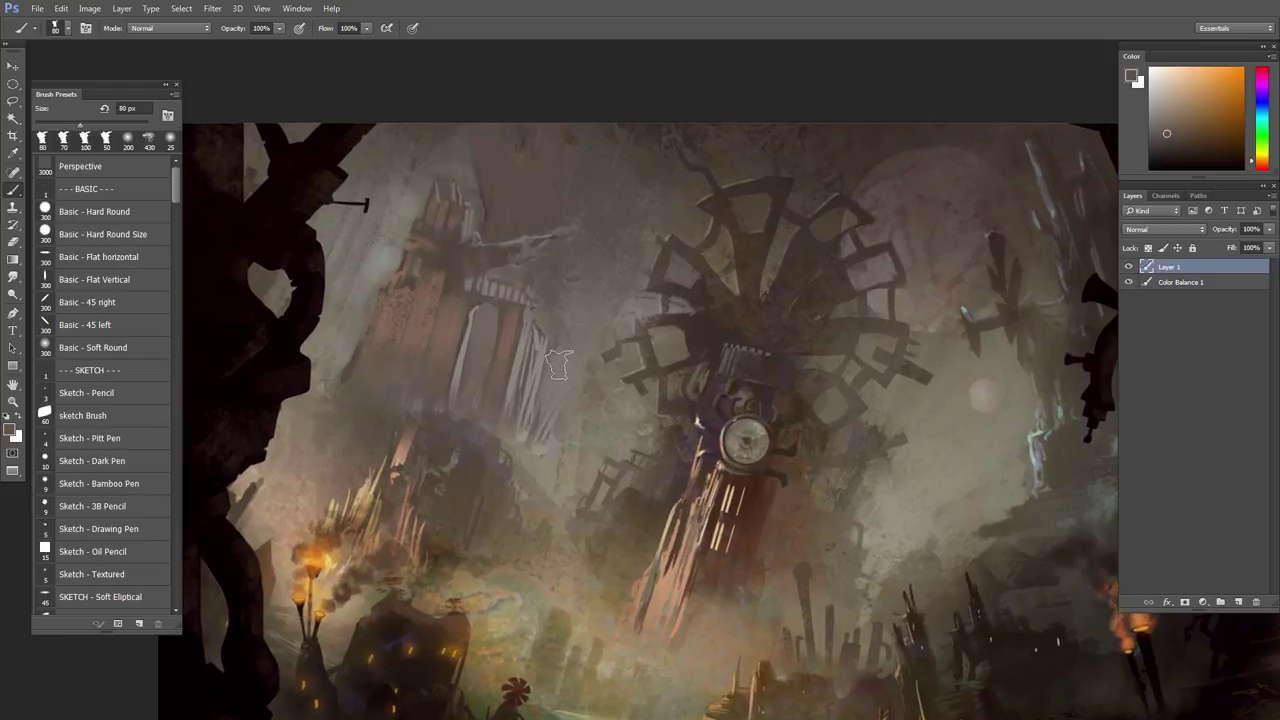
- Trim the slanted planks along the ruined tower's right edge with a sampled background tone and a 45 px brush
left_click(559, 331, "alt")
key("[")
key("[")
key("[")
key("[")
left_click_drag(526, 437, 542, 350)
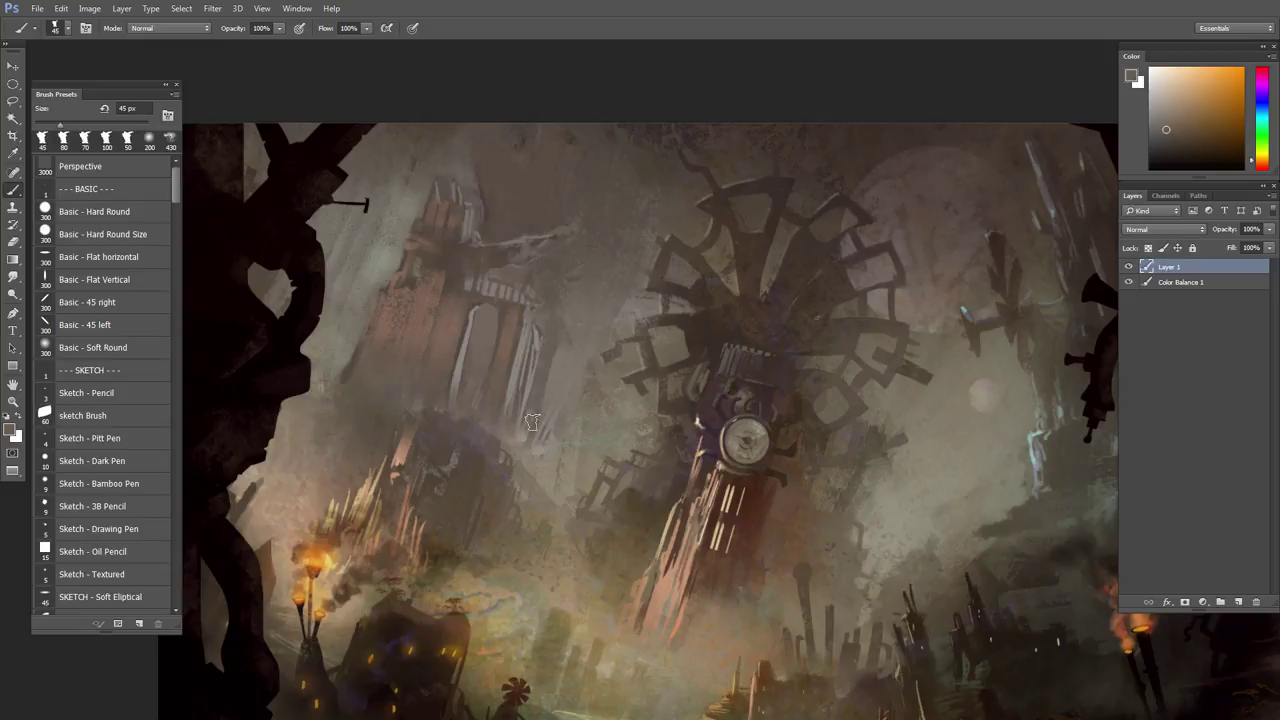
- Smooth the background right of the tower's arch with sampled grey-browns, using the brush at 60 px and 50 px
left_click(556, 346, "alt")
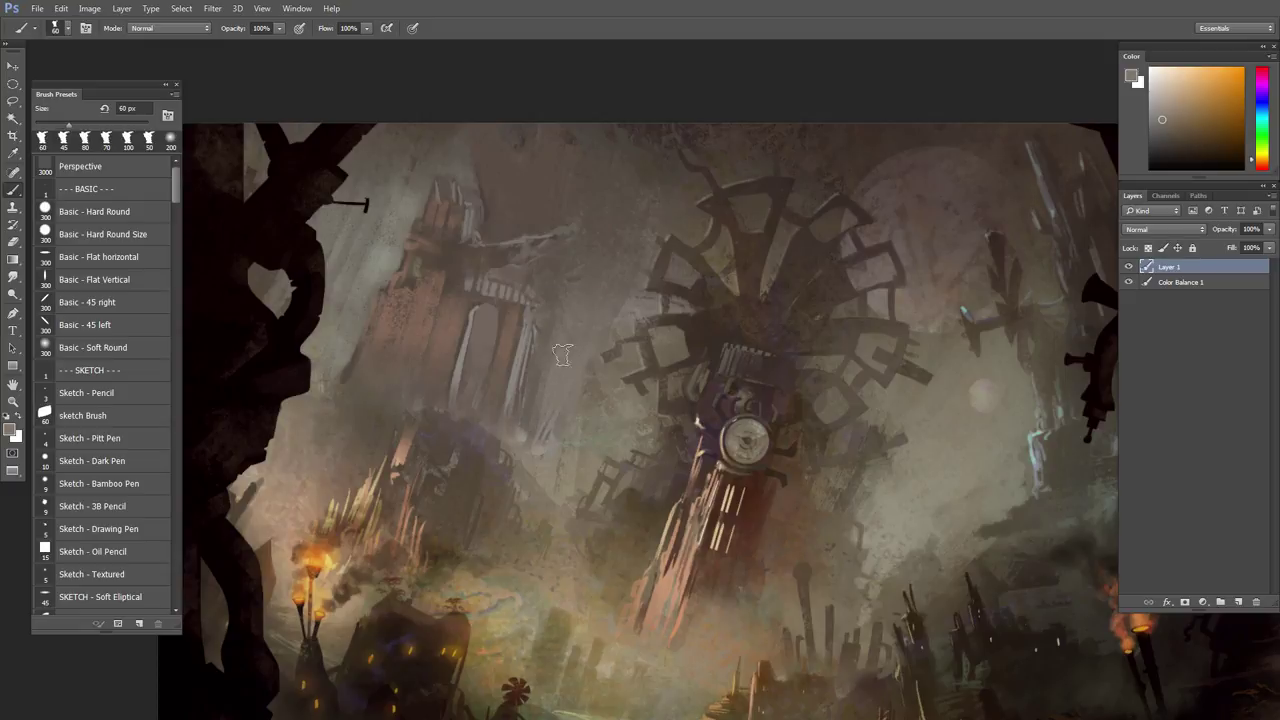
key("bracketright")
key("bracketright")
left_click(548, 342, "alt")
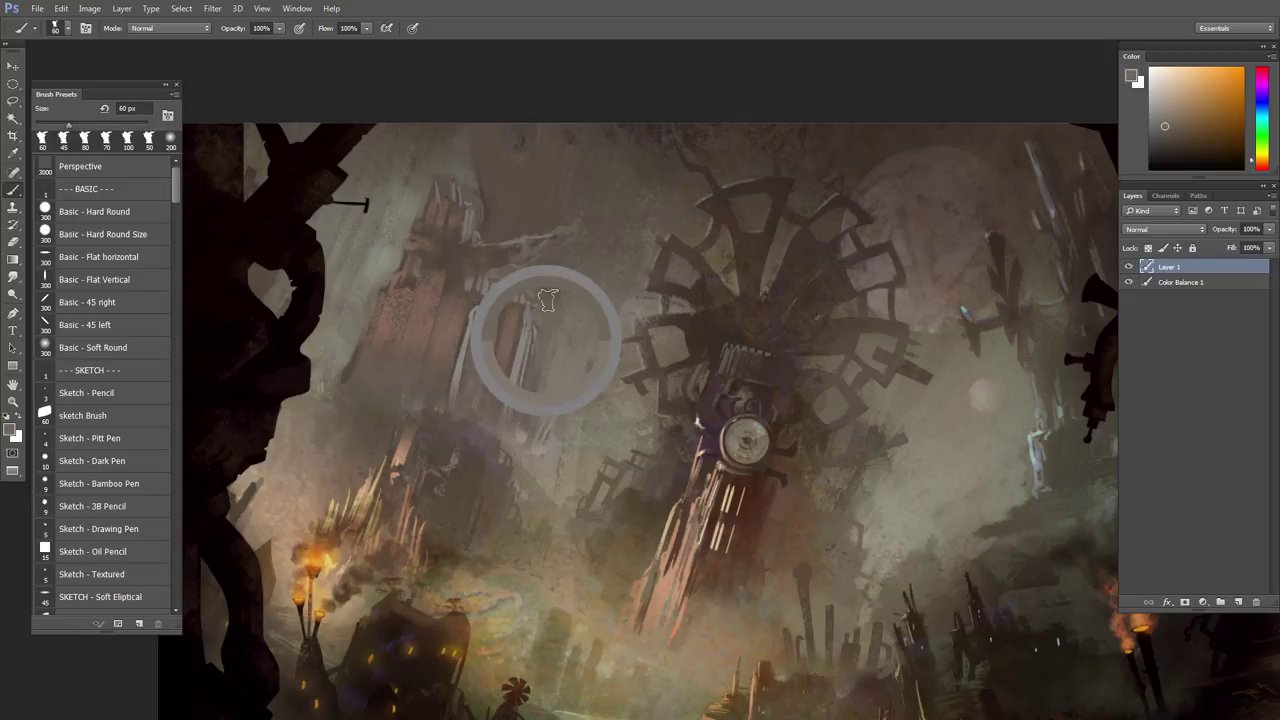
left_click(575, 362, "alt")
key("bracketleft")
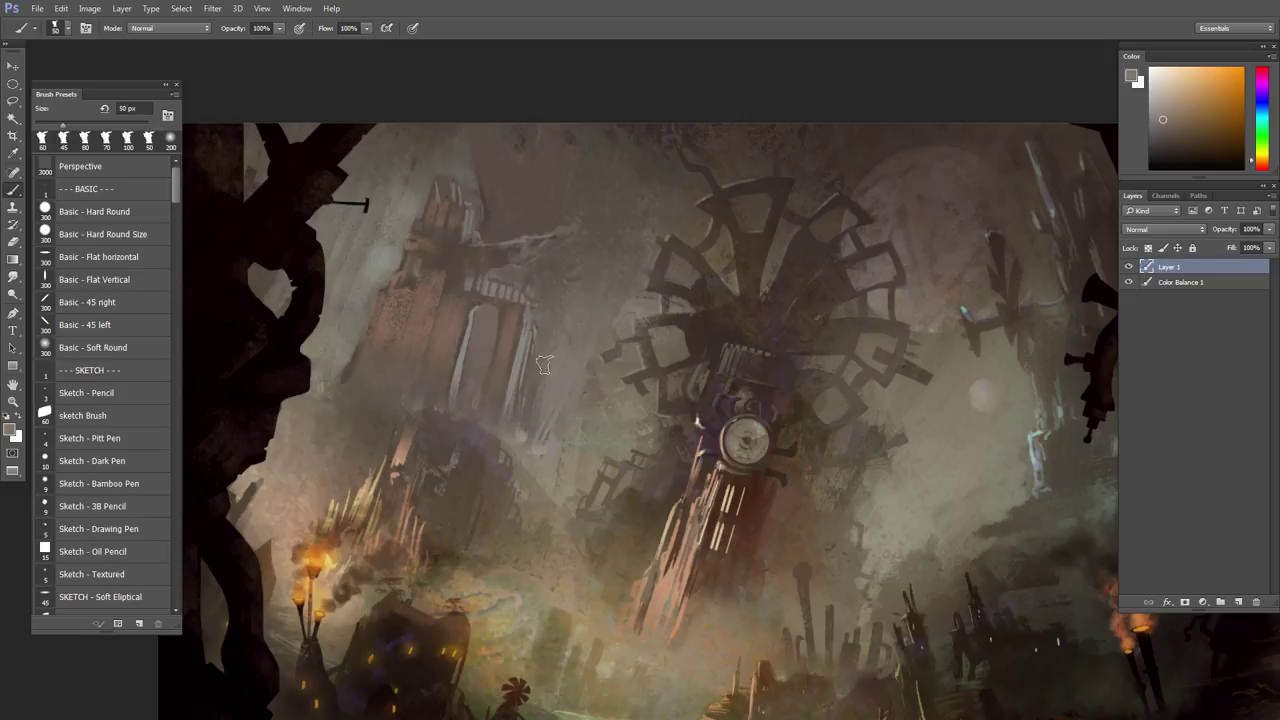
- Paint out the remaining shards at the tower's lower right with sampled haze colours and a 70 px brush
left_click(534, 445, "alt")
key("bracketright")
key("bracketright")
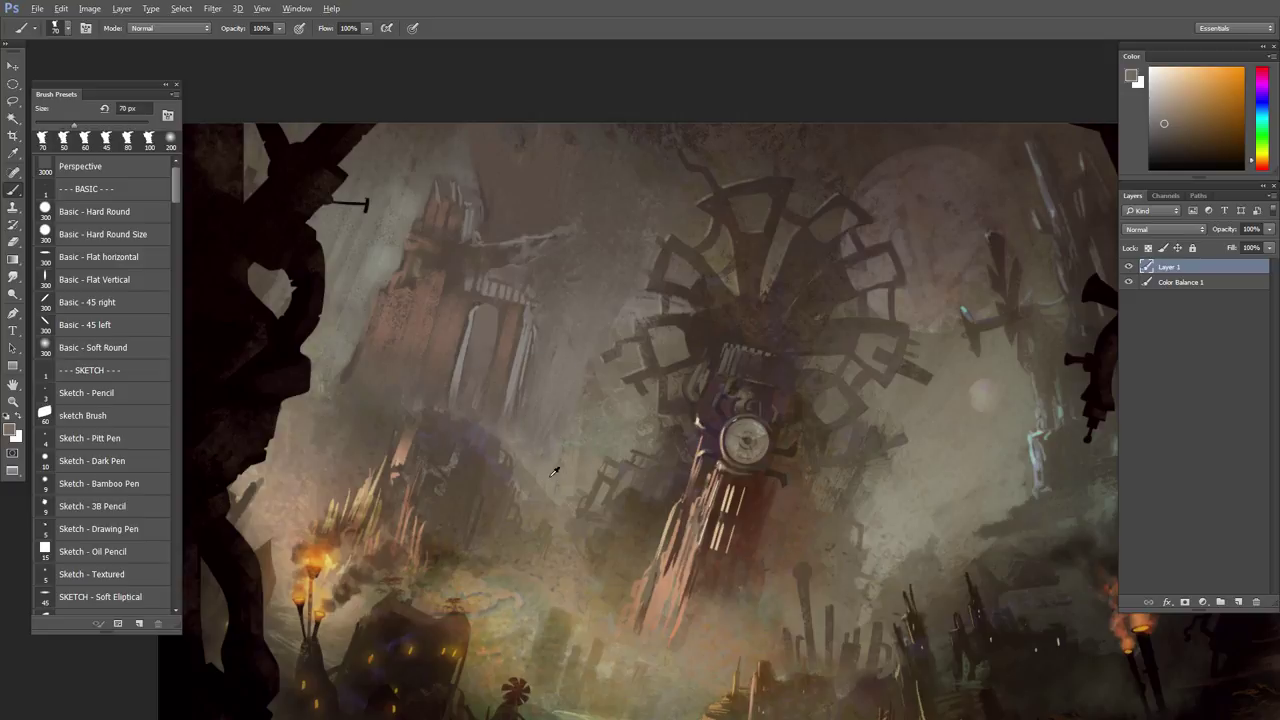
left_click(543, 452, "alt")
left_click(566, 404, "alt")
left_click(582, 358, "alt")
left_click(590, 388)
- Clean up the tower's right edge beside the arch with a sampled background tone and a 35 px brush
left_click_drag(526, 362, 548, 371)
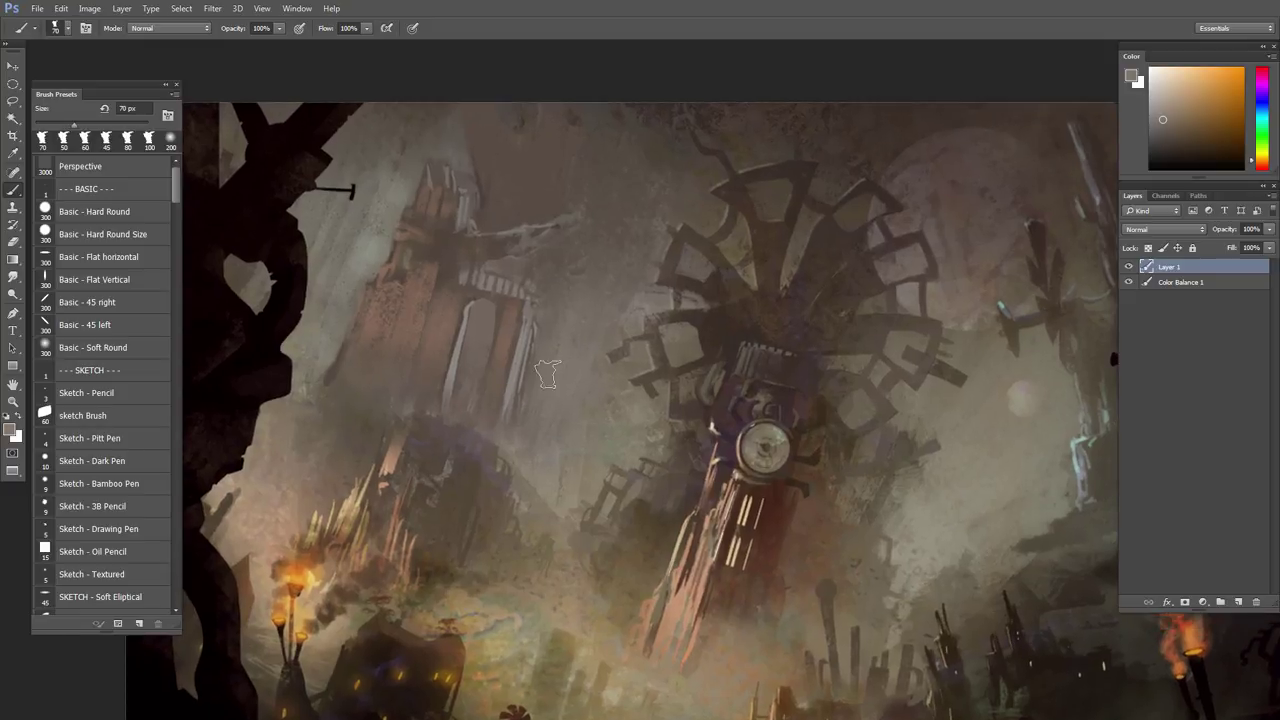
left_click(550, 347, "alt")
key("bracketleft")
key("bracketleft")
key("bracketleft")
key("bracketleft")
key("bracketleft")
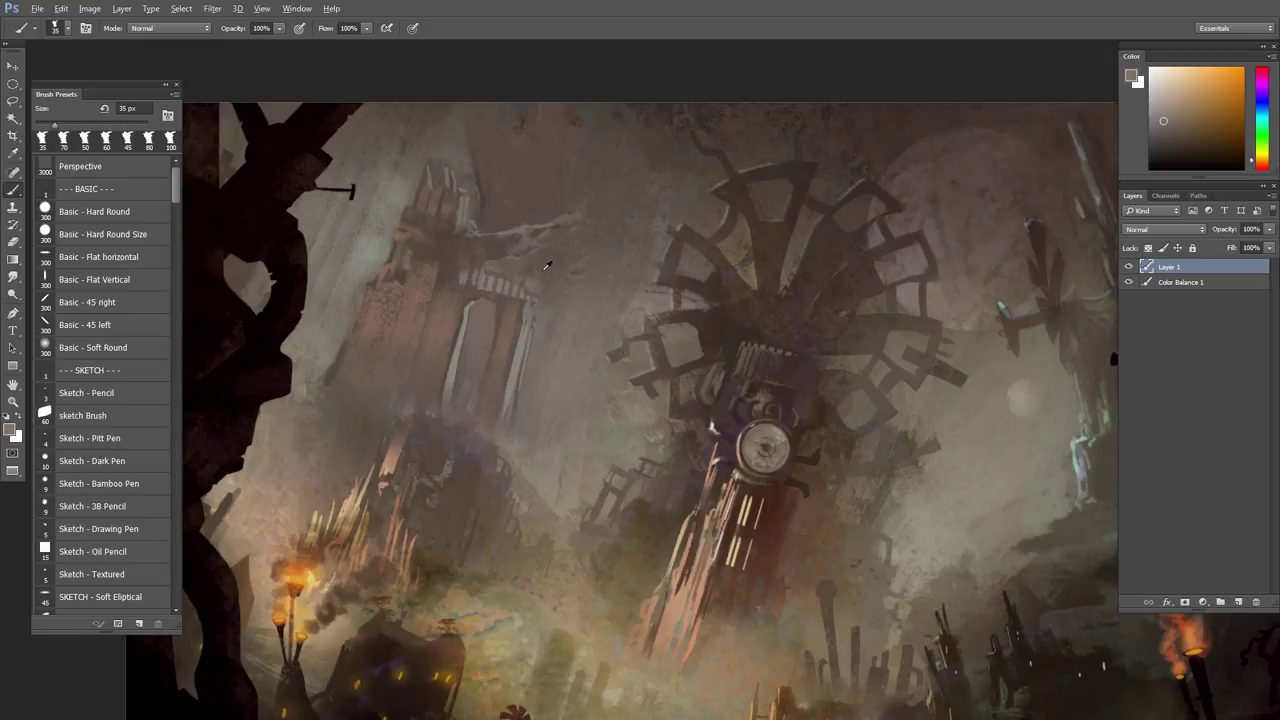
- Shorten the beam projecting from the tower's right side by painting sampled sky tones over its end, with the brush up to 50 px
left_click(545, 266, "alt")
key("bracketright")
left_click(503, 274, "alt")
key("bracketleft")
left_click(557, 260, "alt")
key("bracketright")
key("bracketright")
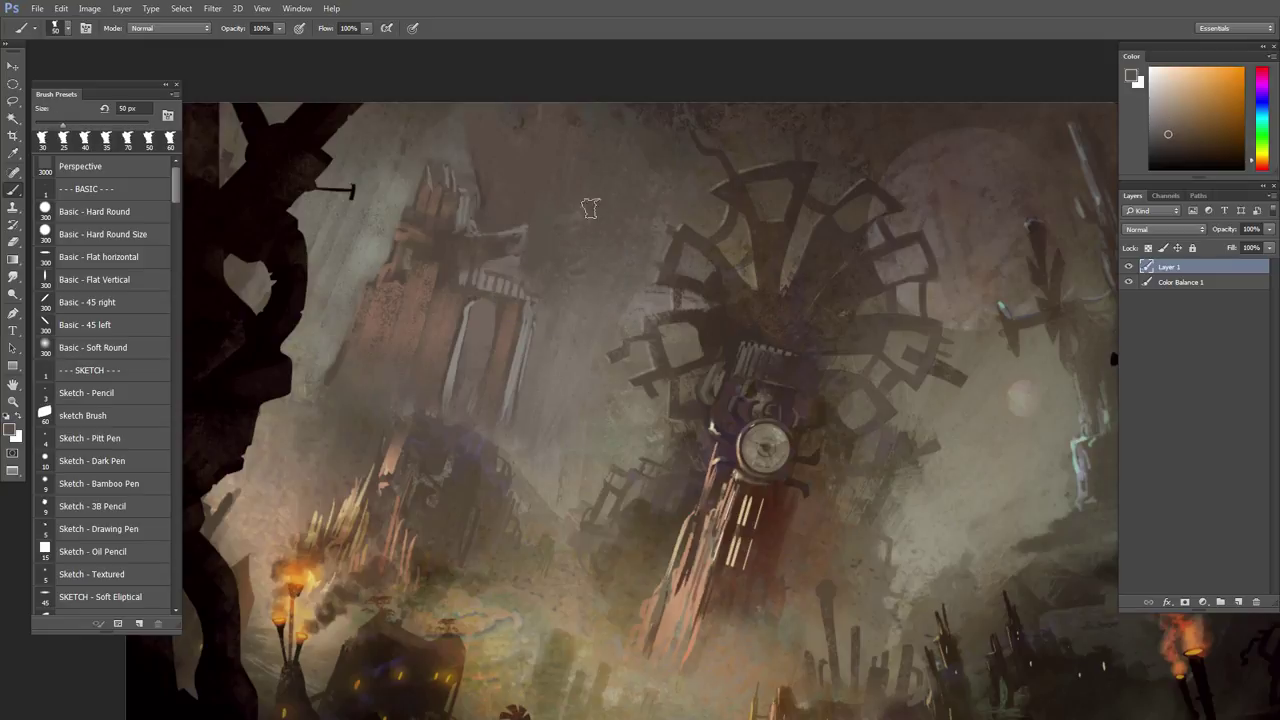
- Refine the shape of the projecting beam and the gap beneath it with sampled browns and a 30 px brush
key("bracketleft")
key("bracketleft")
left_click(527, 258, "alt")
key("bracketleft")
left_click(506, 262, "alt")
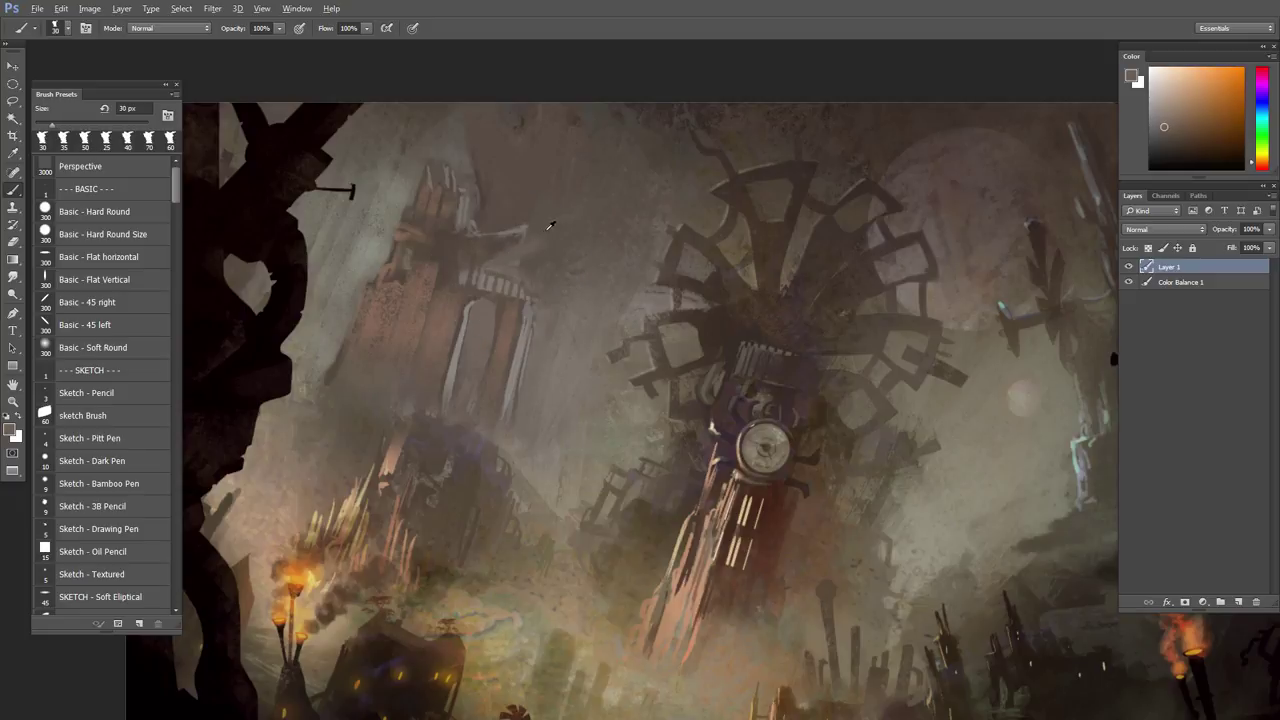
left_click(549, 226, "alt")
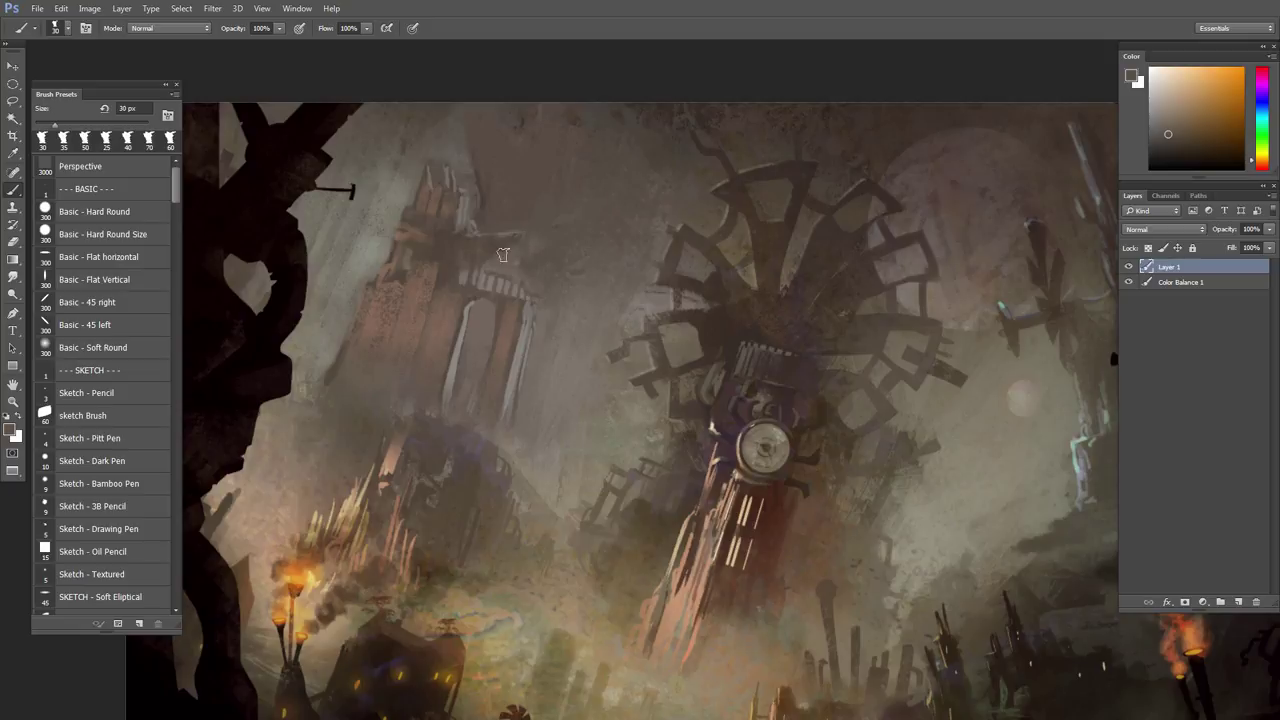
- Rework the sky and haze along the ruined tower's left edge with sampled grey-browns, using brush sizes from 50 to 70 px
left_click(359, 284, "alt")
key("bracketright")
key("bracketright")
key("bracketright")
key("bracketright")
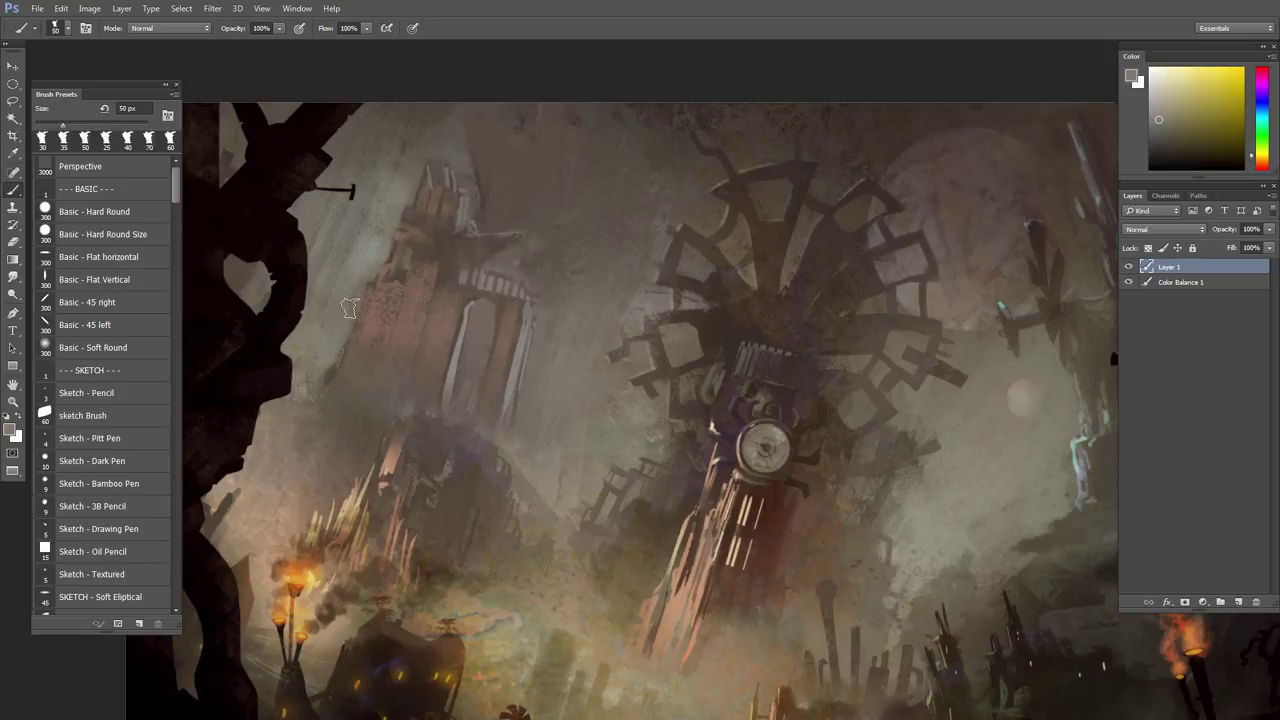
left_click(316, 395, "alt")
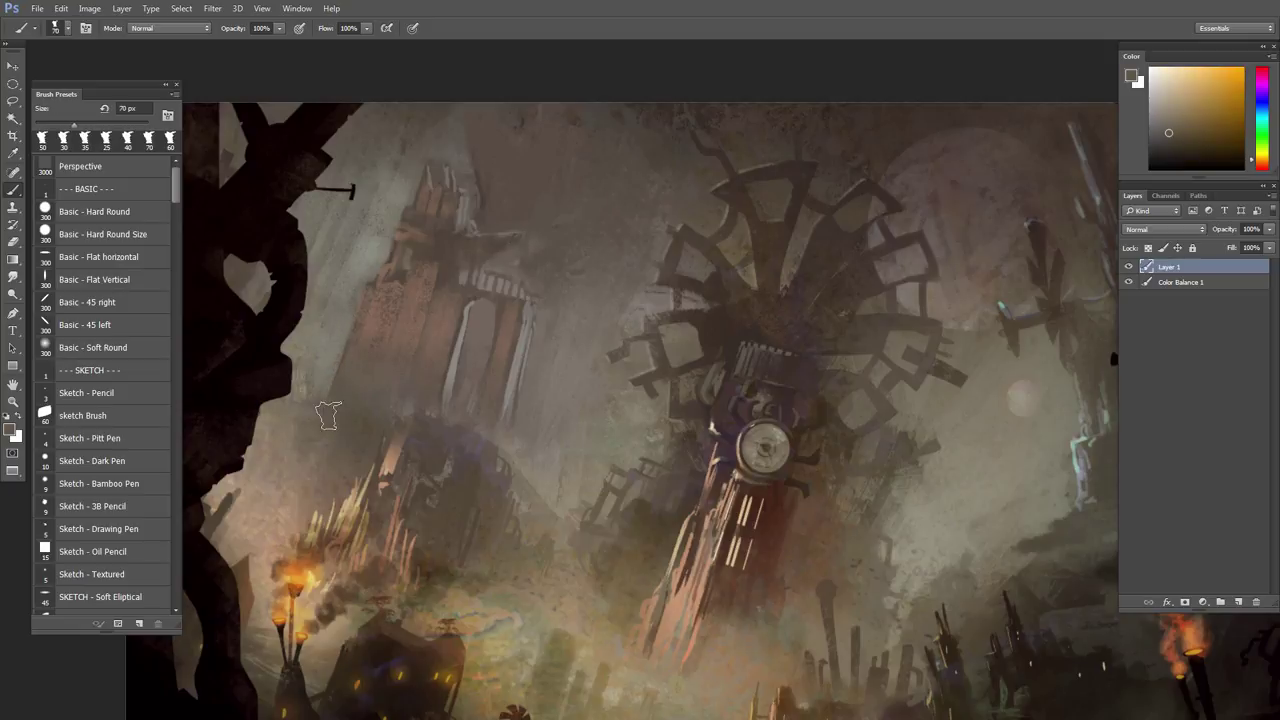
key("bracketright")
key("bracketright")
left_click(316, 352, "alt")
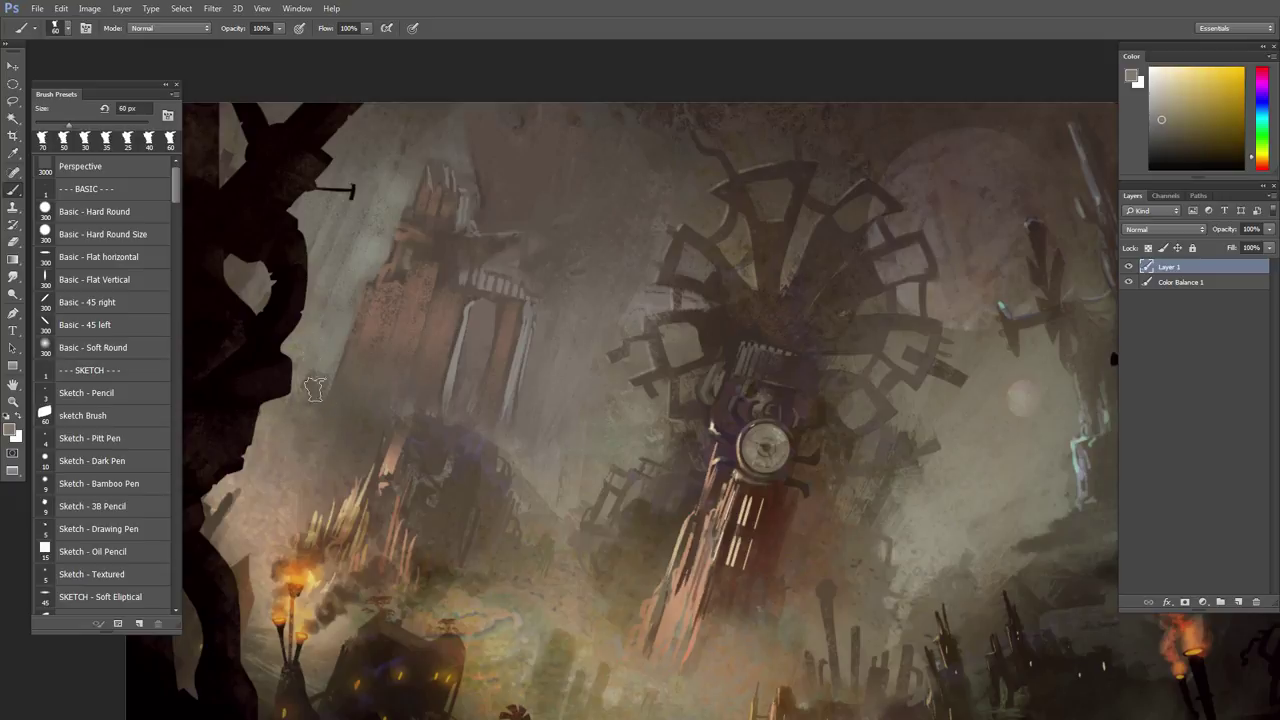
key("bracketleft")
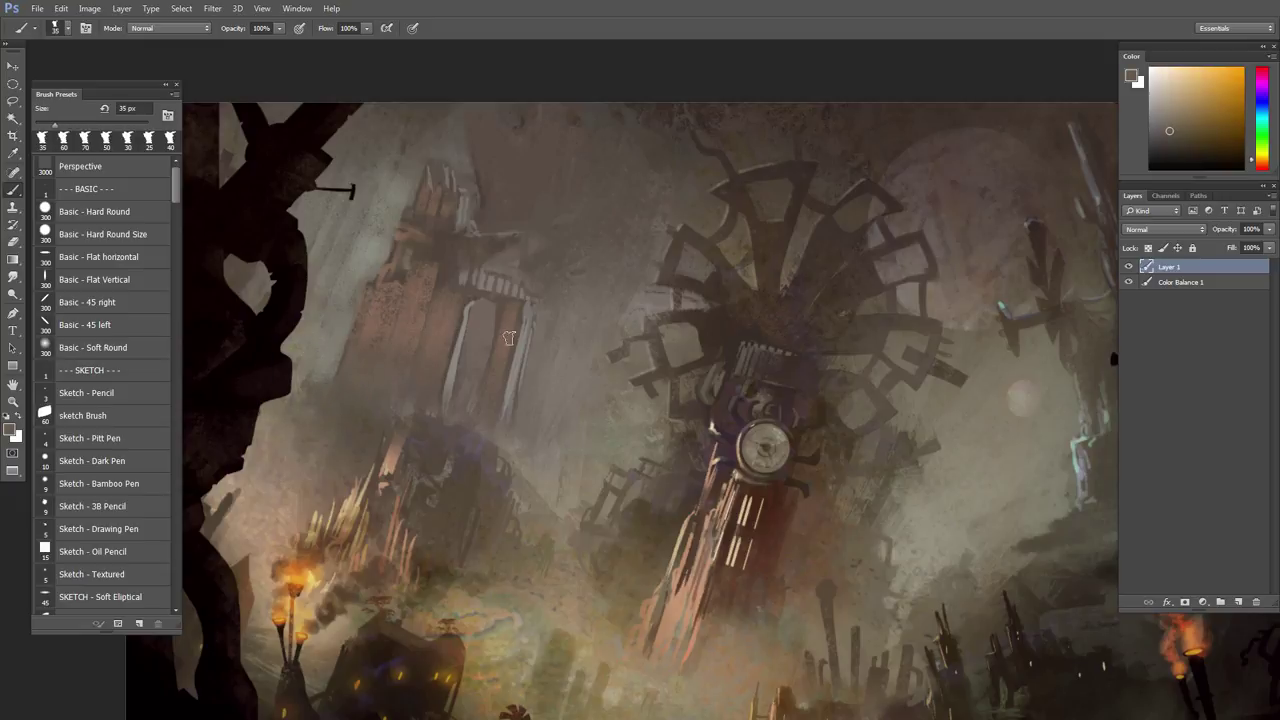
- Blend the foot of the ruined tower and the rubble beneath it into the haze with sampled tones, enlarging the brush to 70 px
left_click_drag(531, 405, 546, 423)
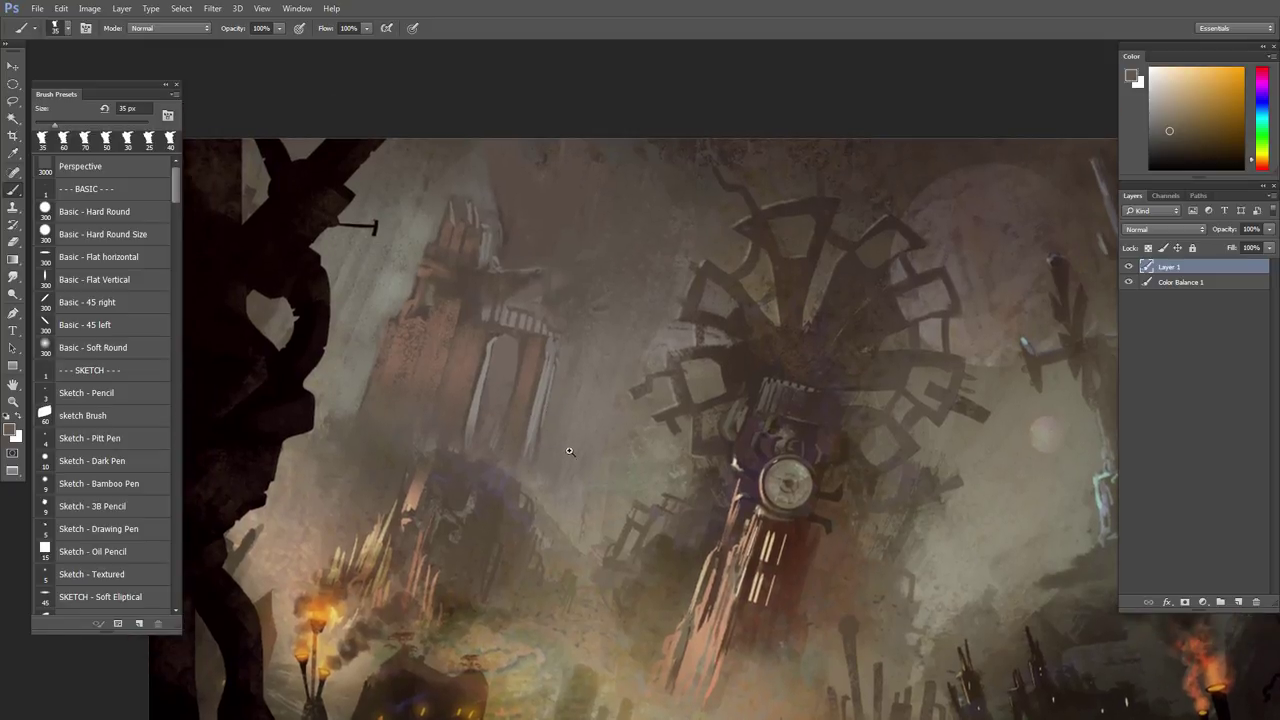
scroll(562, 434, "up", 1)
left_click(562, 433, "alt")
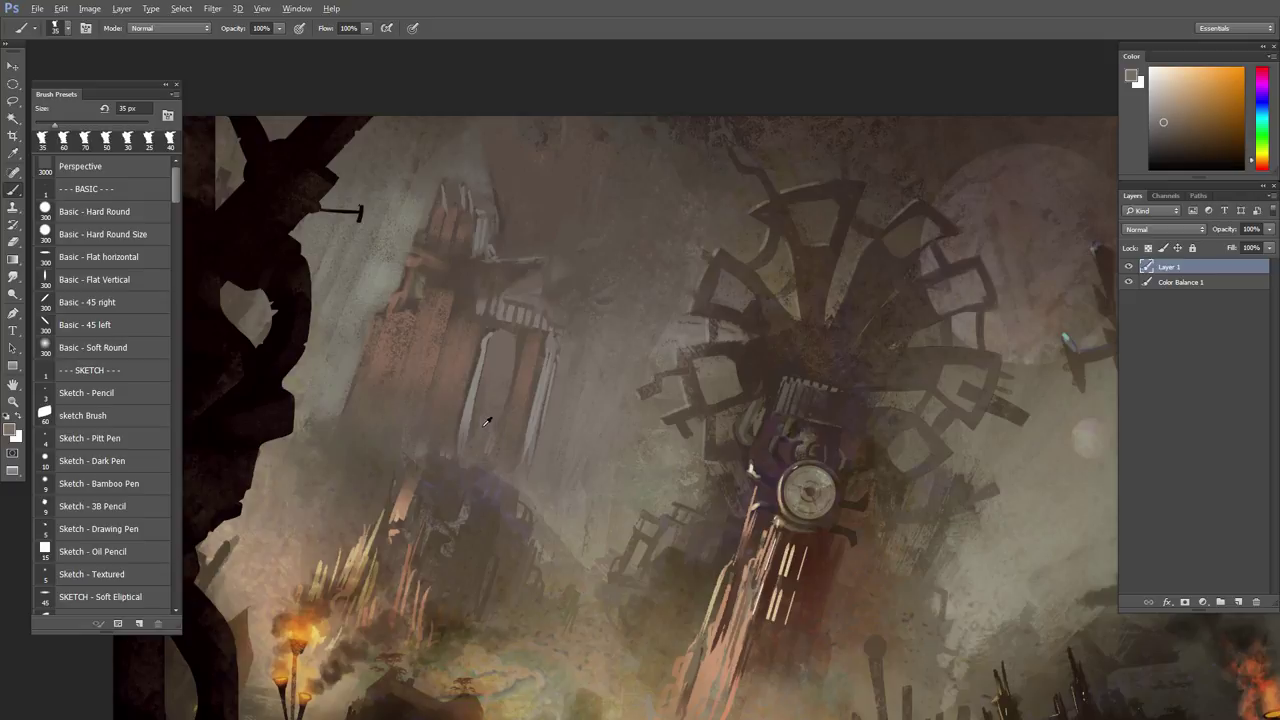
left_click(460, 437, "alt")
key("bracketright")
key("bracketright")
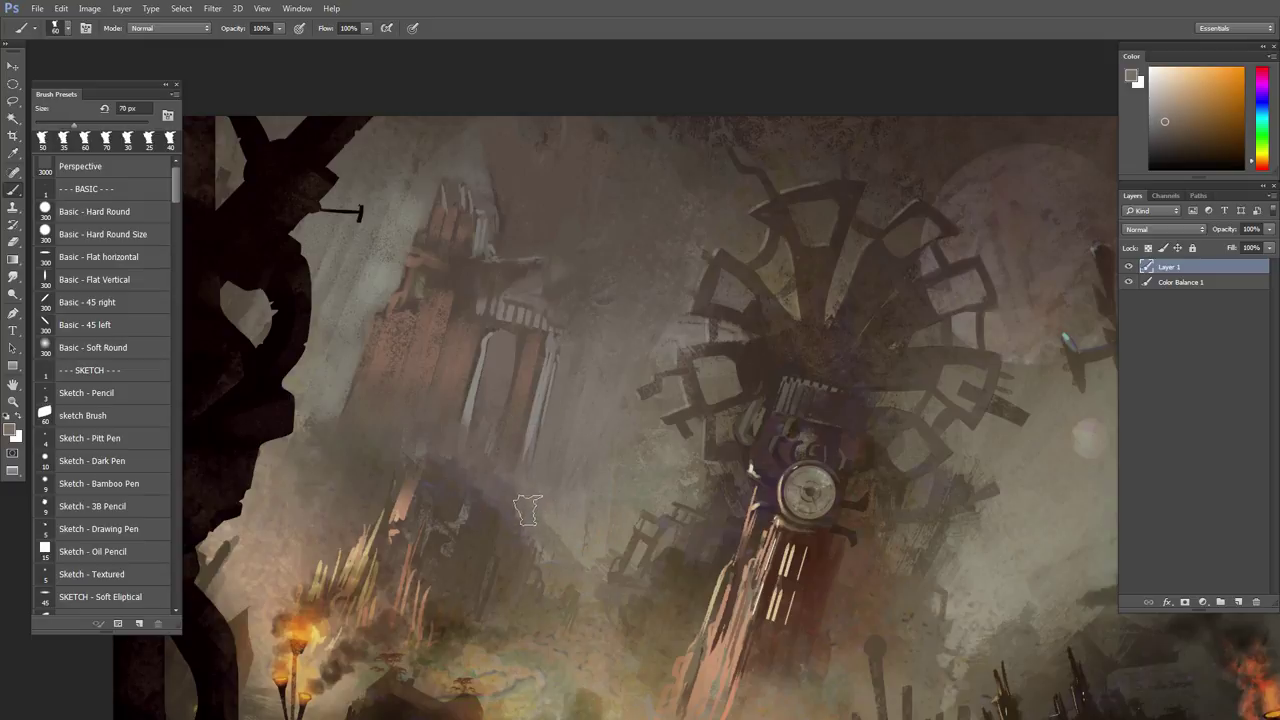
left_click(530, 527, "alt")
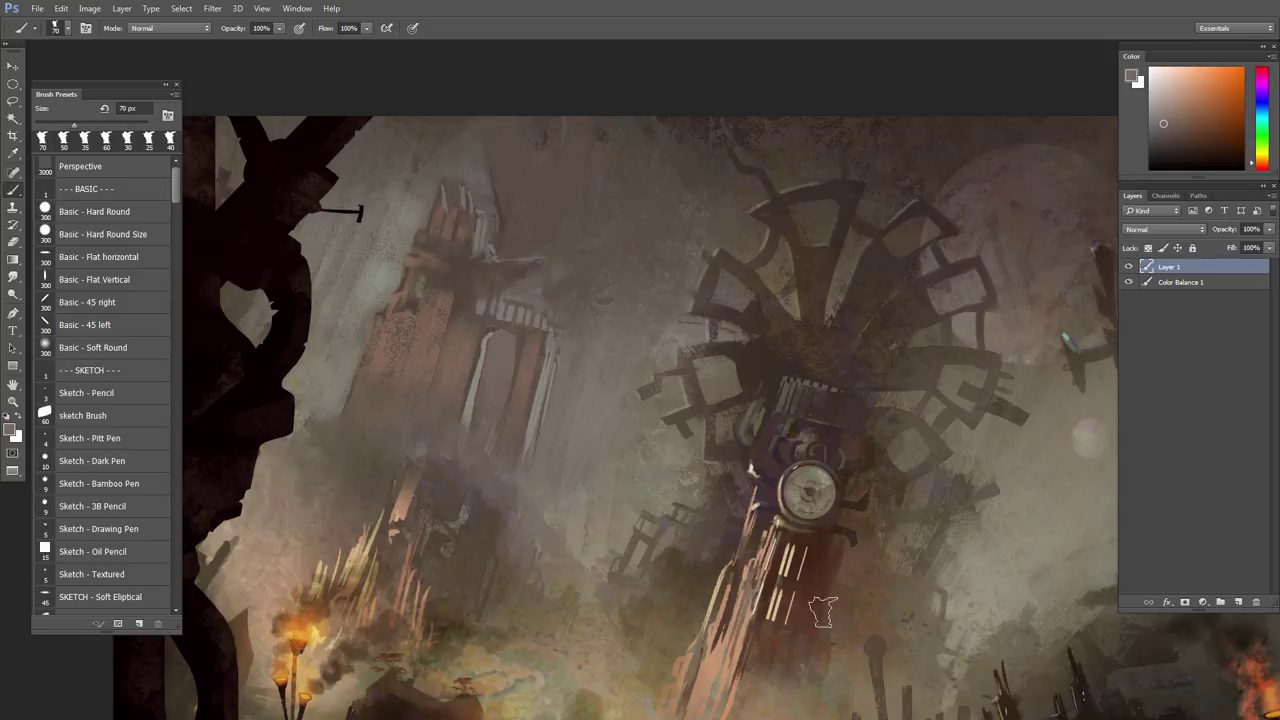
- Fade the lower left end of the tower's arch into the wall with sampled browns, reducing the brush to 30 px and 9 px
left_click_drag(505, 478, 513, 481)
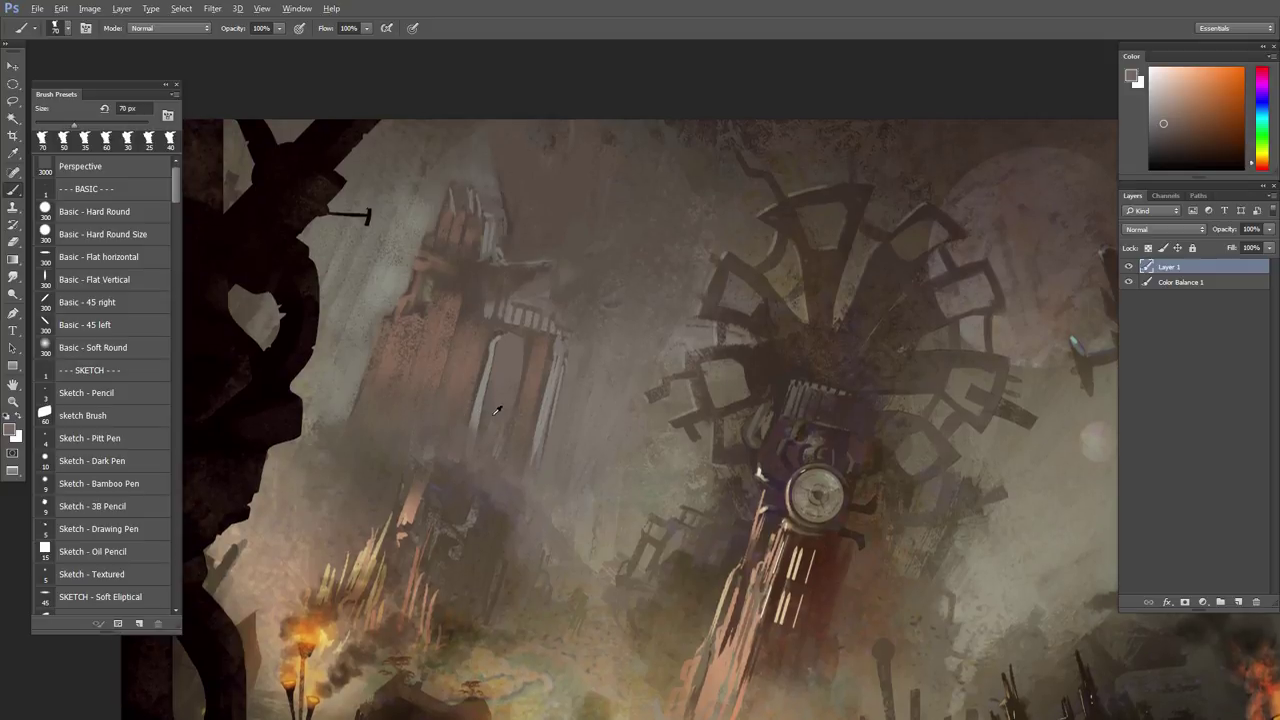
left_click(478, 372, "alt")
key("bracketleft")
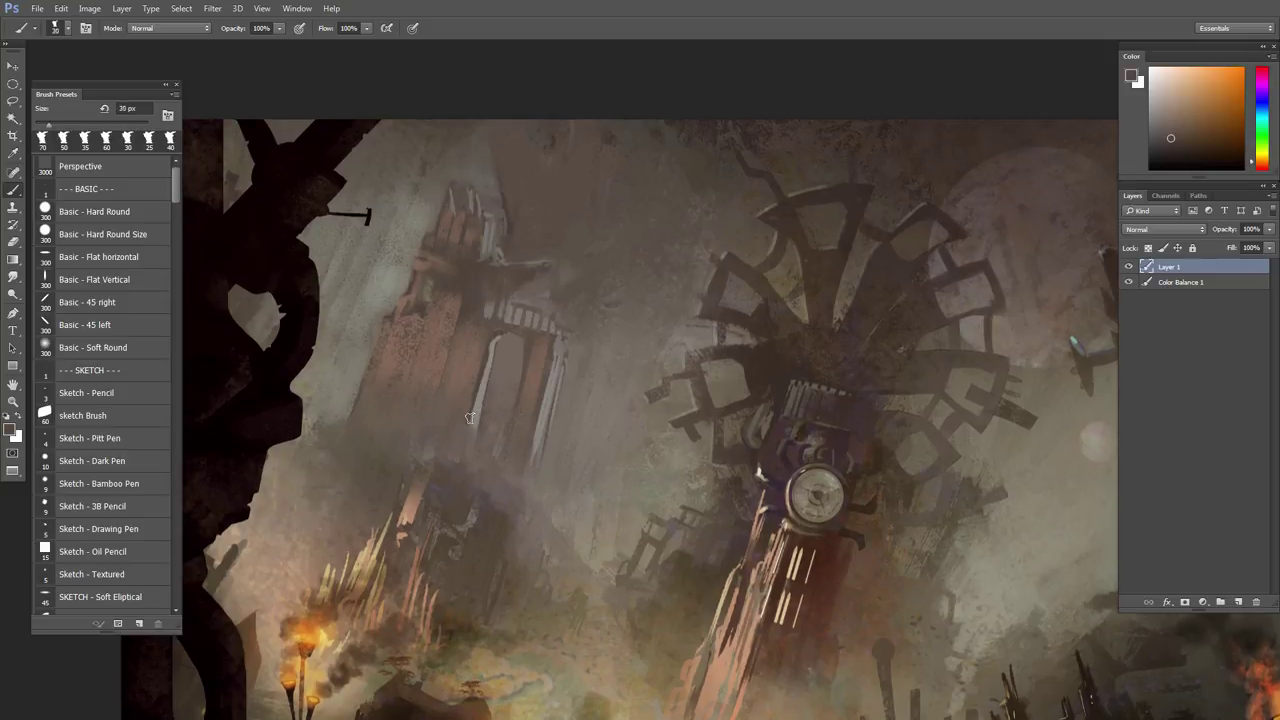
left_click(468, 430, "alt")
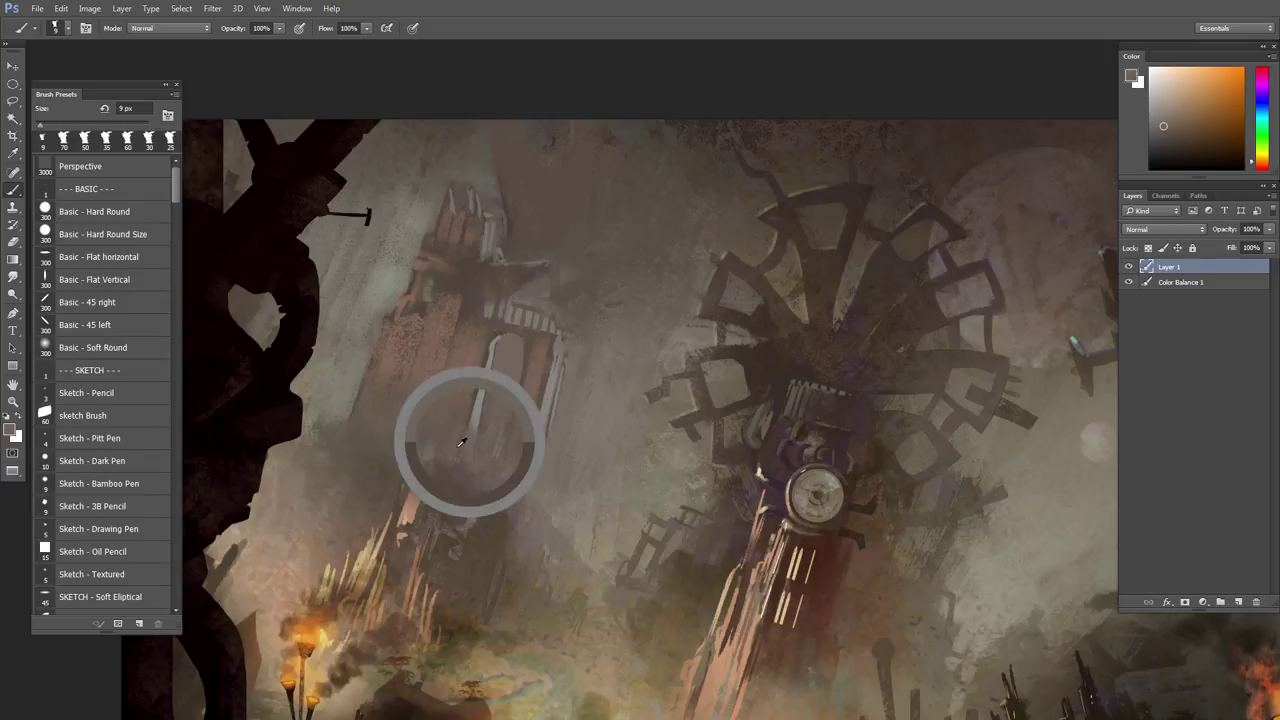
- Paint sampled grey-brown haze beside the ruined tower's lower left edge with a brush of 40 px, reduced to 35 px
left_click_drag(456, 444, 483, 460)
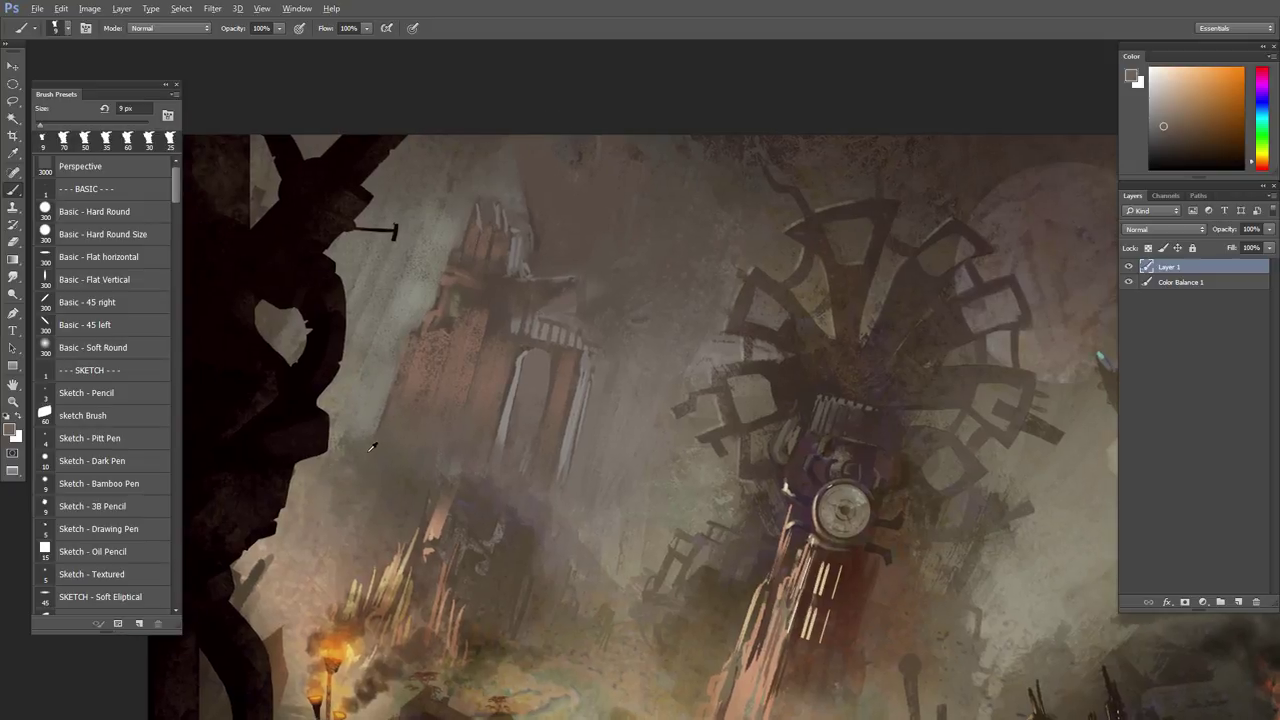
left_click(373, 446, "alt")
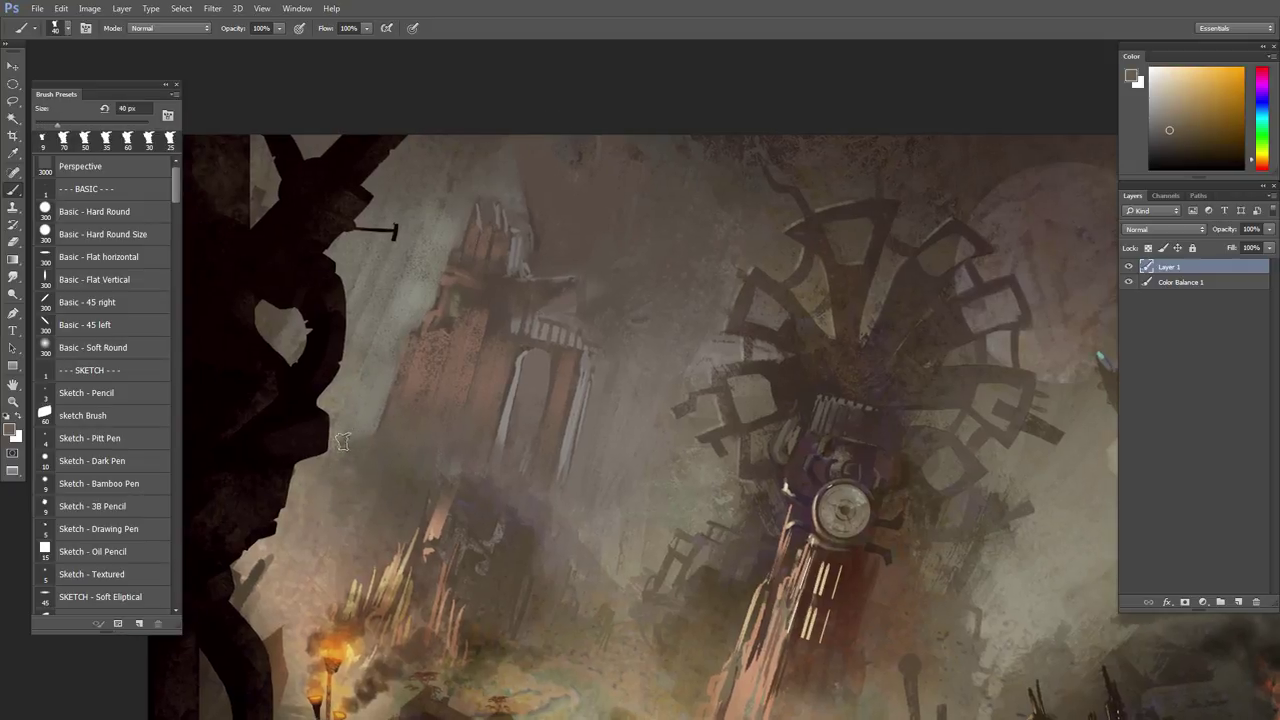
left_click_drag(319, 496, 399, 448)
left_click(378, 400, "alt")
key("bracketleft")
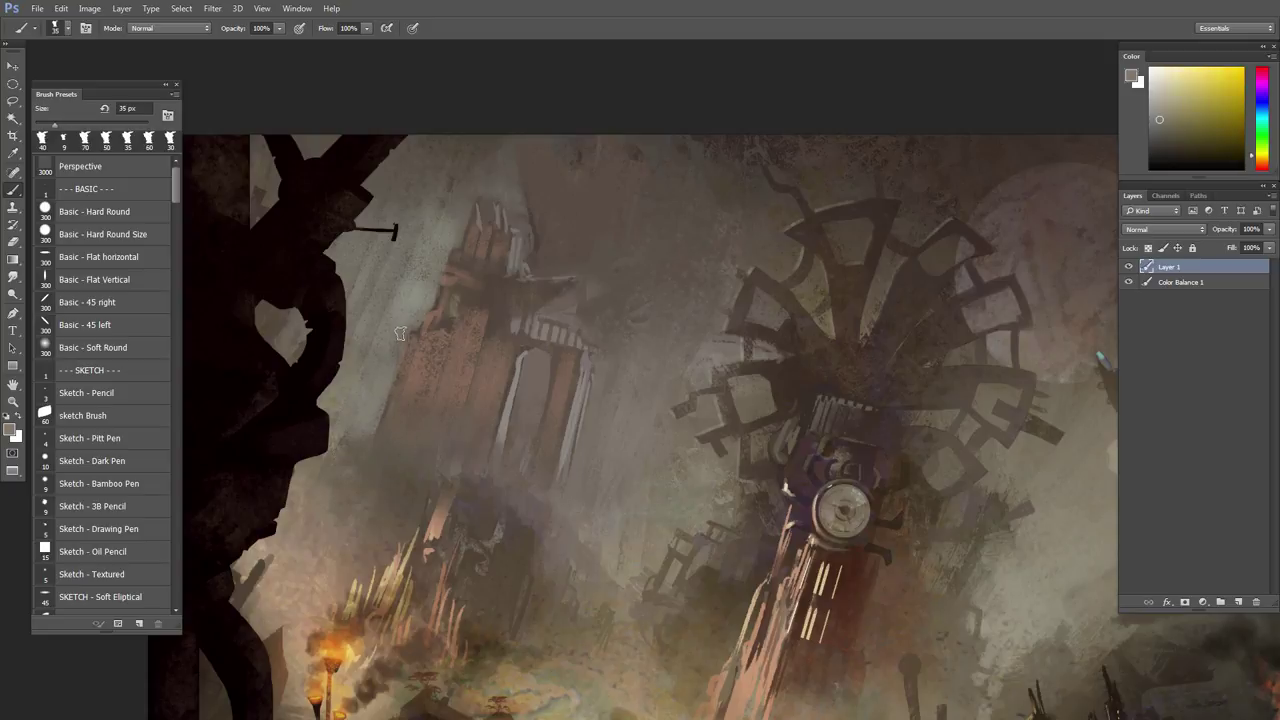
- Smooth the pale sky along the tower's upper left side with sampled greys, enlarging the brush to 50 px
left_click_drag(404, 336, 409, 316)
left_click(419, 301, "alt")
key("bracketright")
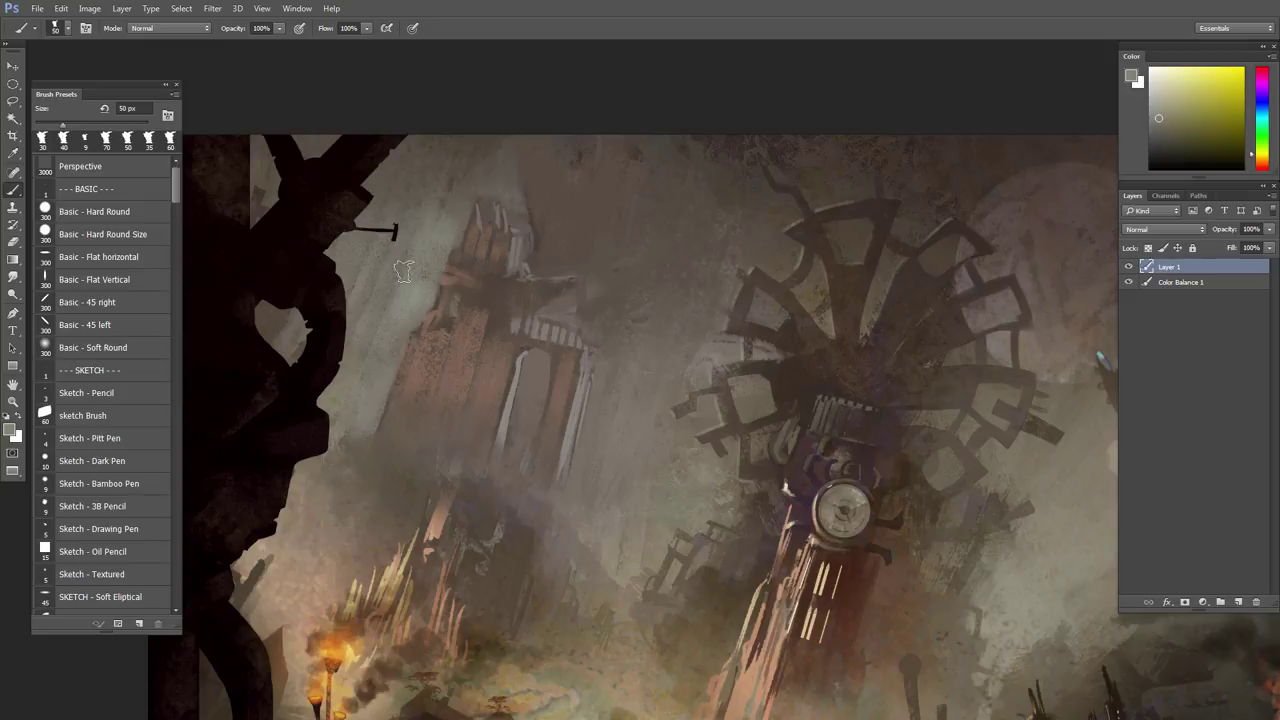
left_click(408, 230, "alt")
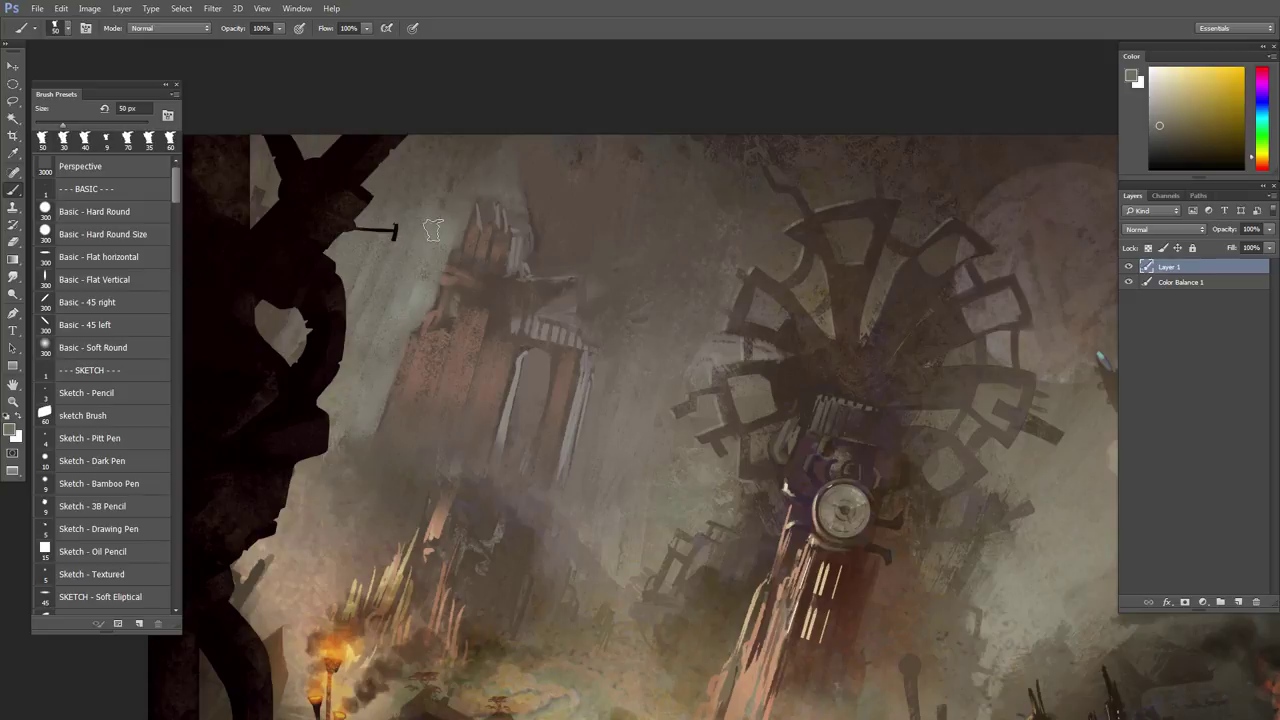
left_click(440, 240, "alt")
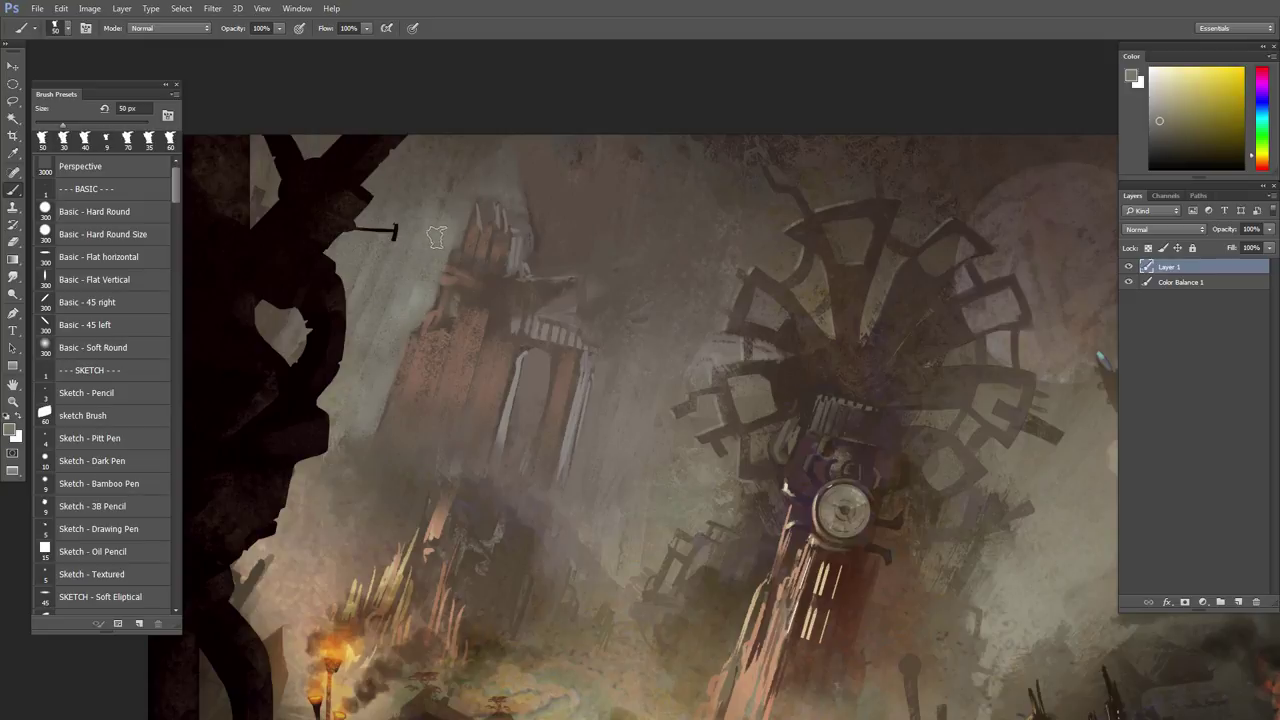
- Trim the ruined tower's upper left outline with the sampled sky grey, using fine brush sizes of 10 and 9 px
left_click(444, 244, "alt")
key("[")
key("[")
key("[")
left_click_drag(449, 256, 453, 238)
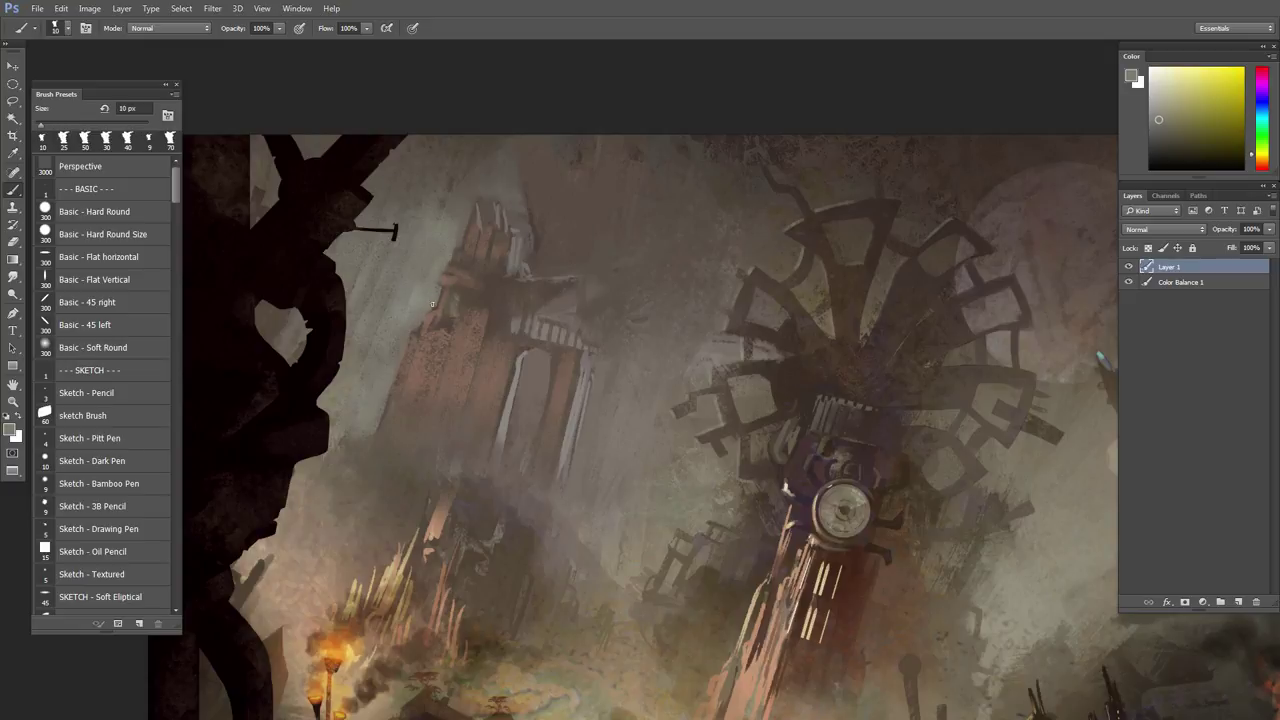
left_click(434, 297, "alt")
key("[")
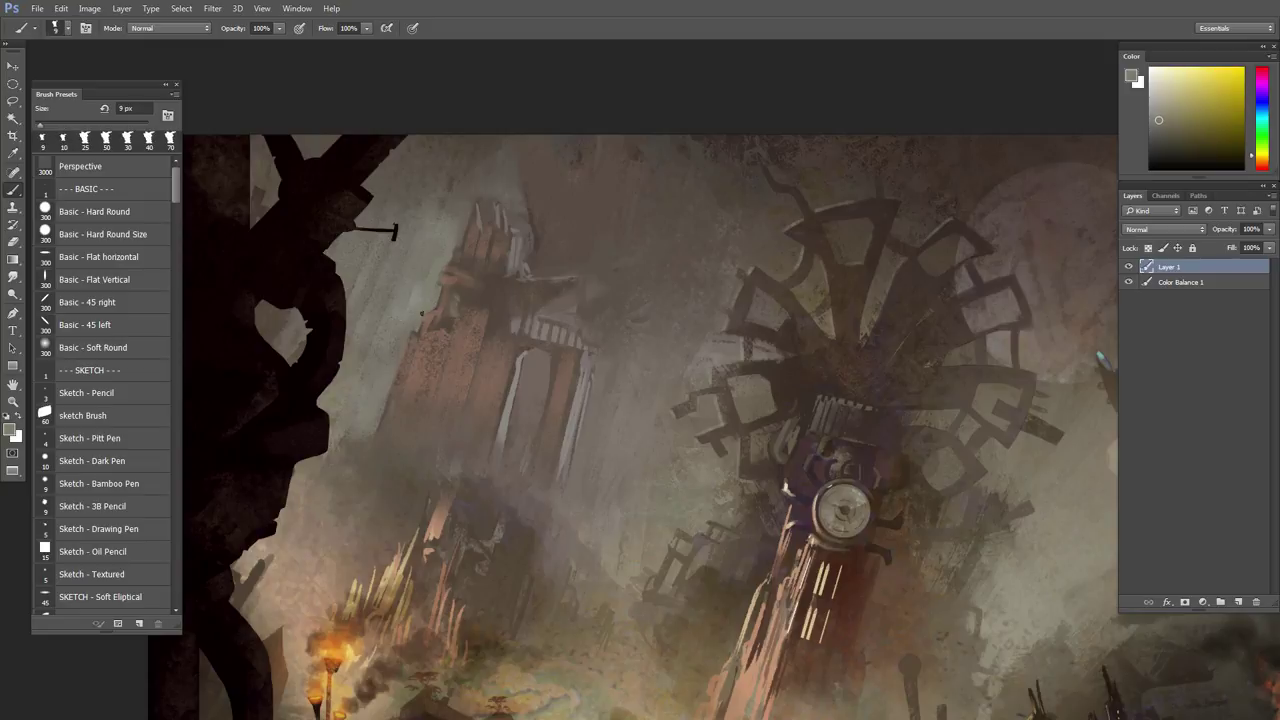
- Blend the dark patch of sky beside the tower's broken top with sampled browns, enlarging the brush from 50 to 80 px
left_click(537, 188, "alt")
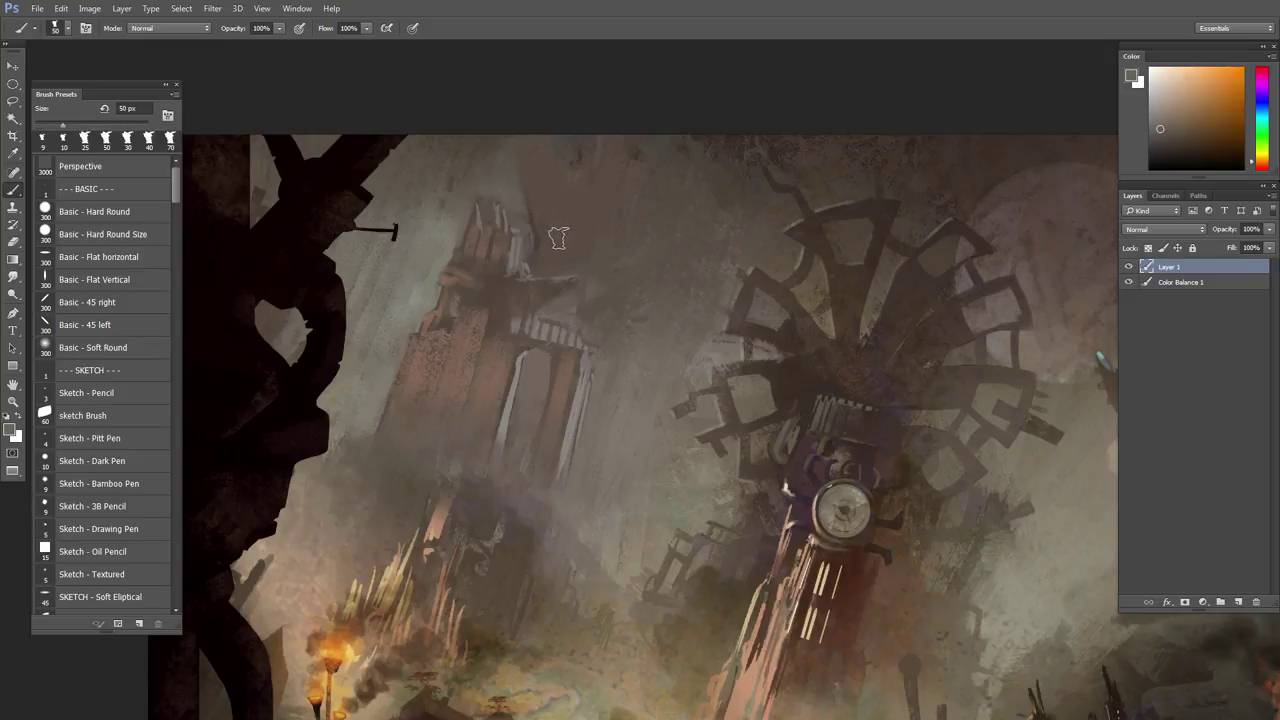
key("bracketright")
left_click(549, 205, "alt")
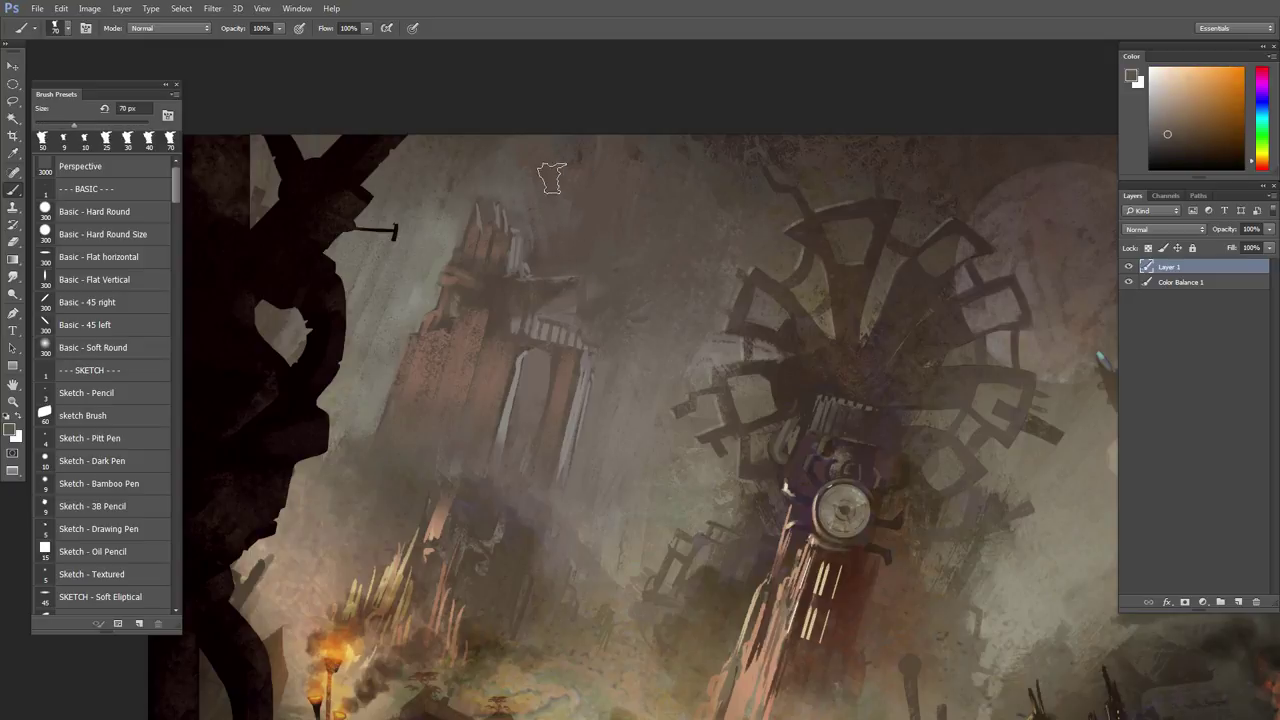
key("bracketright")
key("bracketright")
key("bracketright")
left_click(591, 189, "alt")
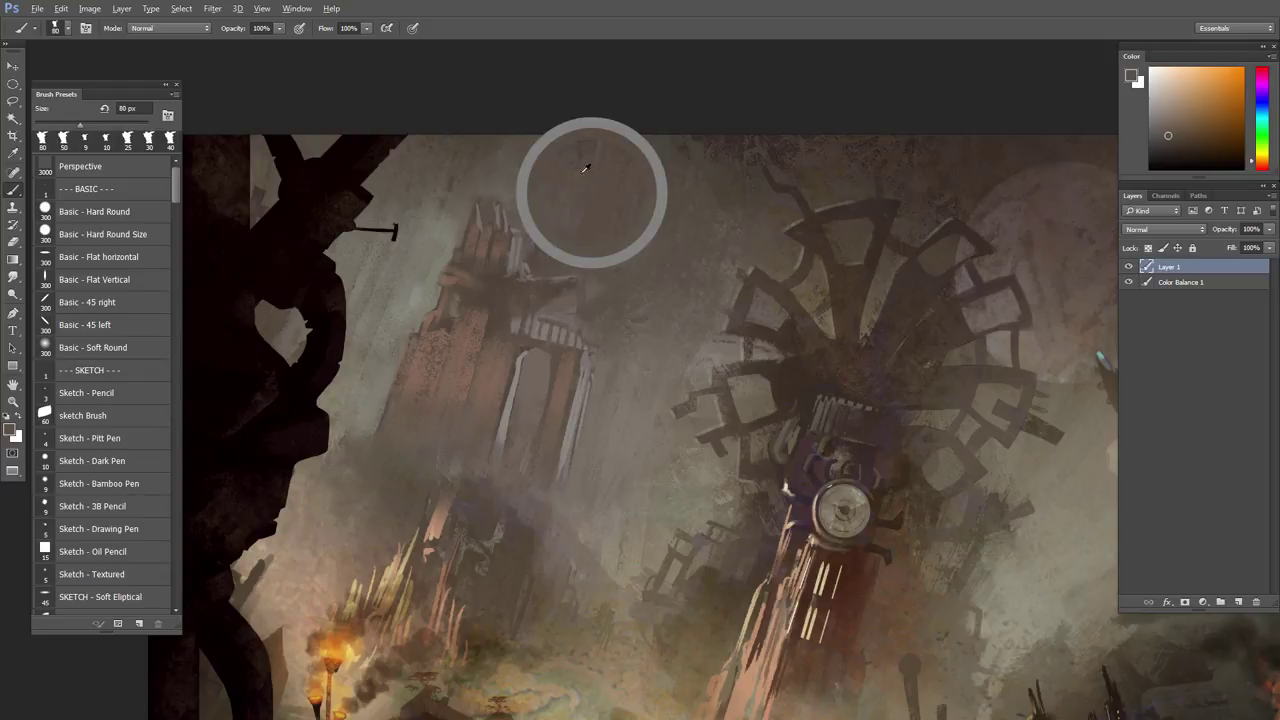
- Paint over the upper sky between the tower and the large wheel with sampled dark browns and an 80 px brush
left_click(645, 182, "alt")
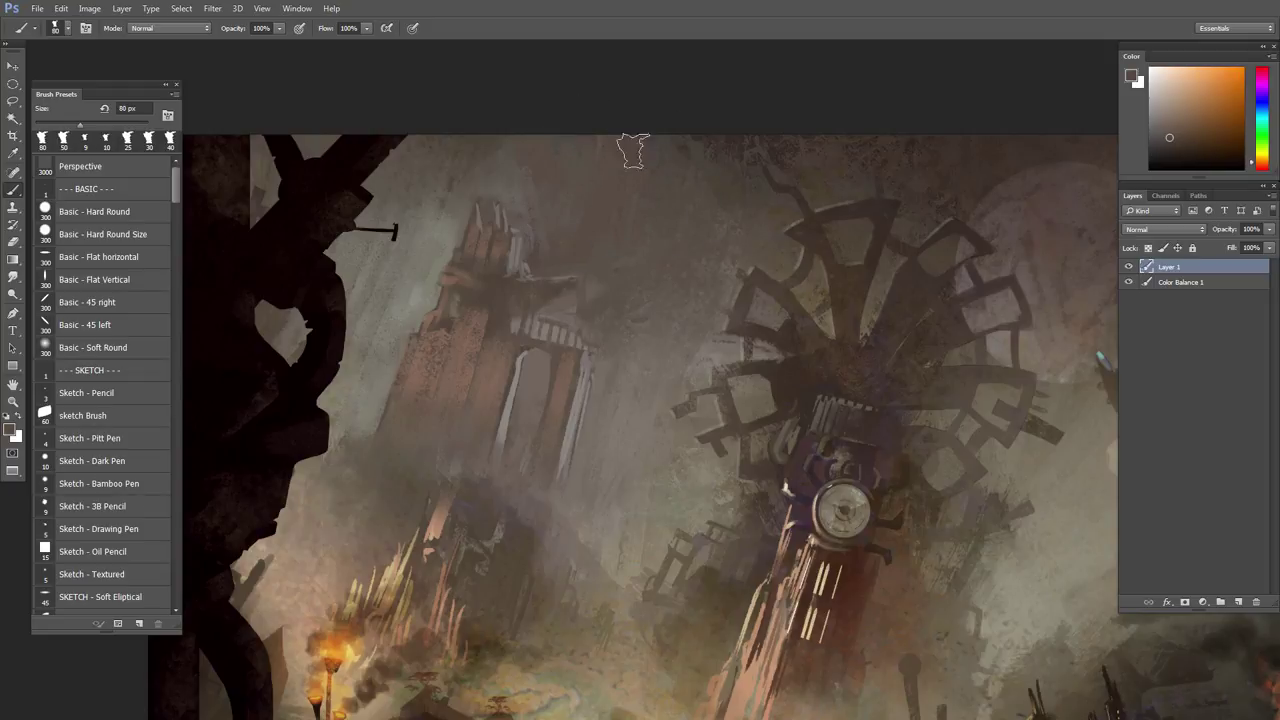
left_click(736, 181, "alt")
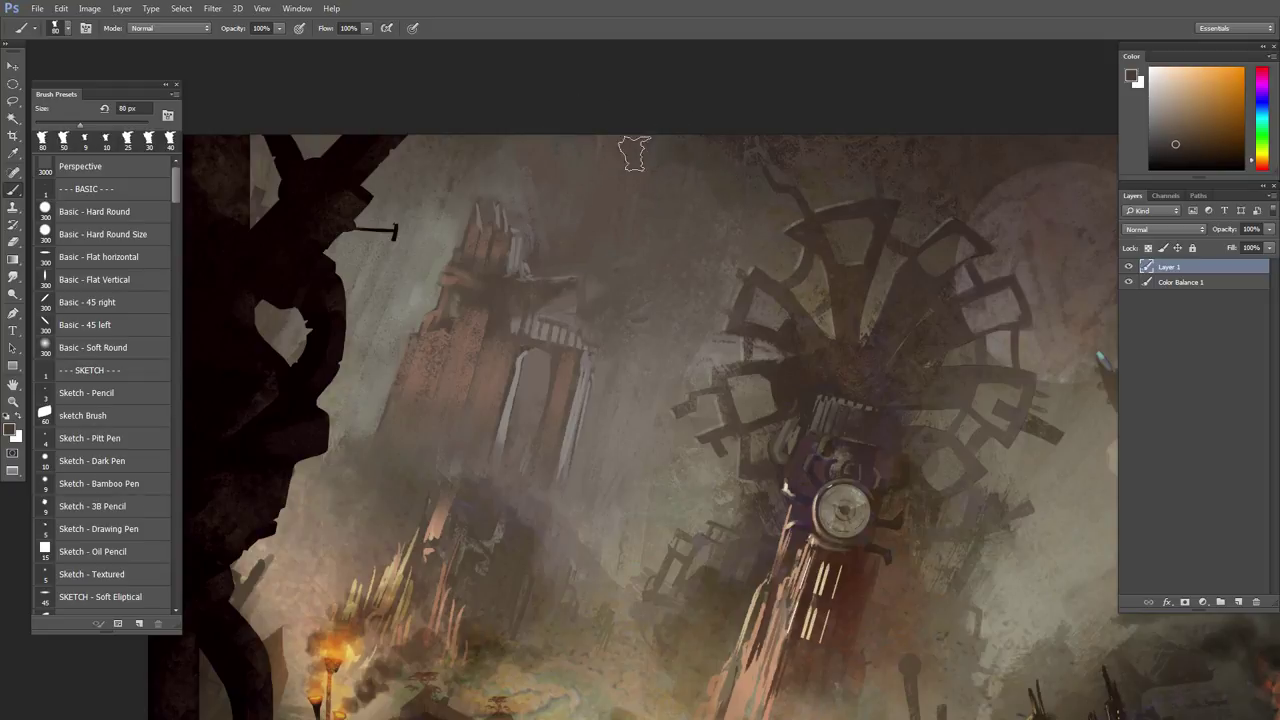
left_click(708, 149, "alt")
left_click(710, 155, "alt")
left_click(734, 162, "alt")
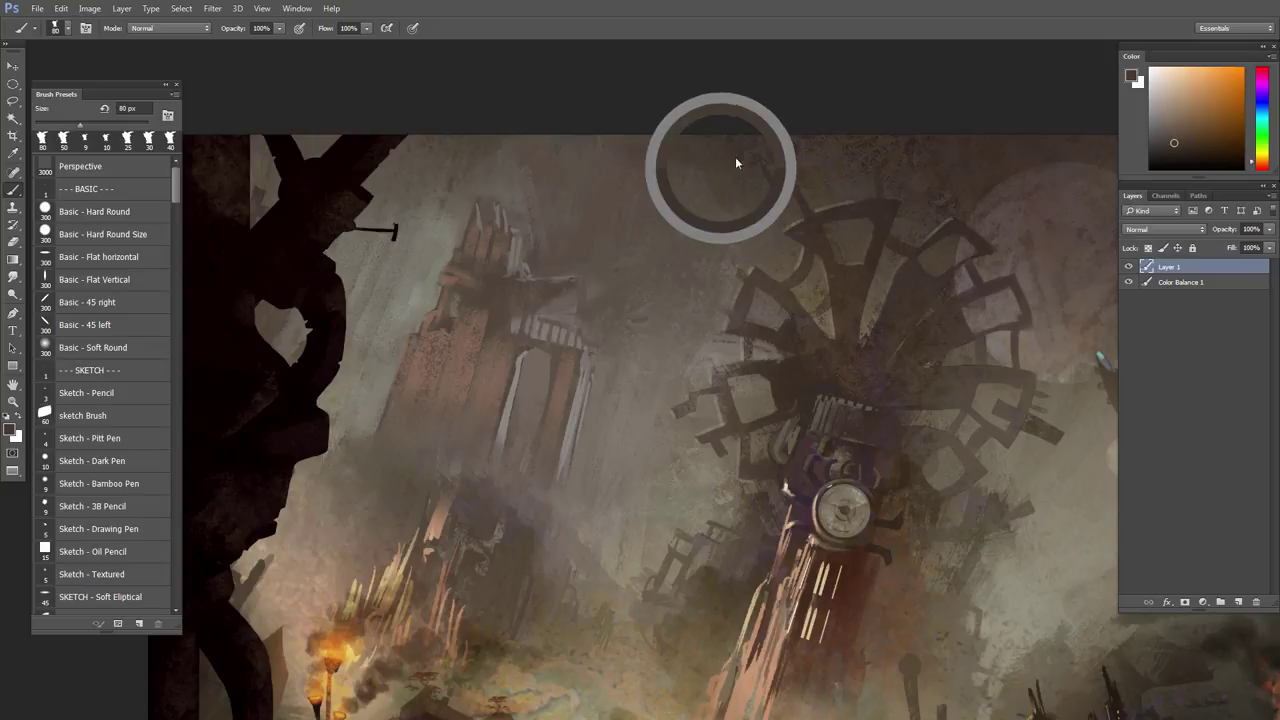
- Smooth the textured dark sky above the large wheel with sampled browns, using brush sizes of 60 to 70 px
left_click(826, 162, "alt")
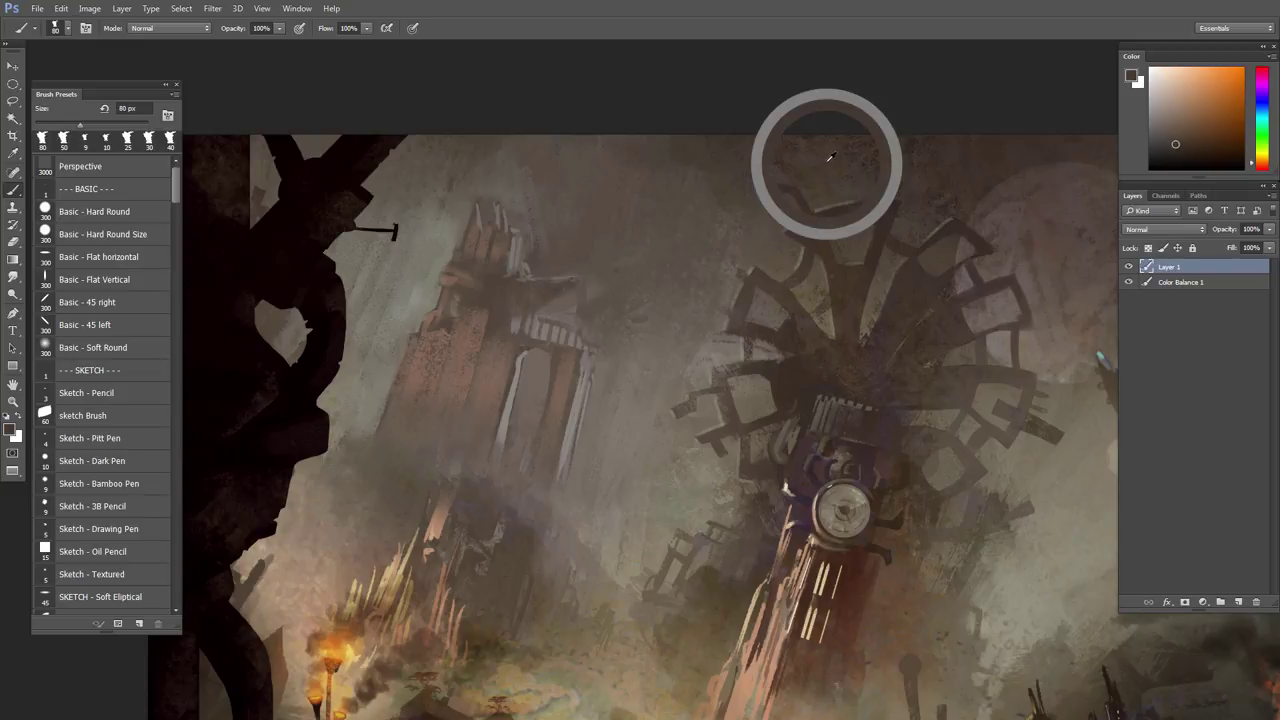
key("bracketleft")
key("bracketleft")
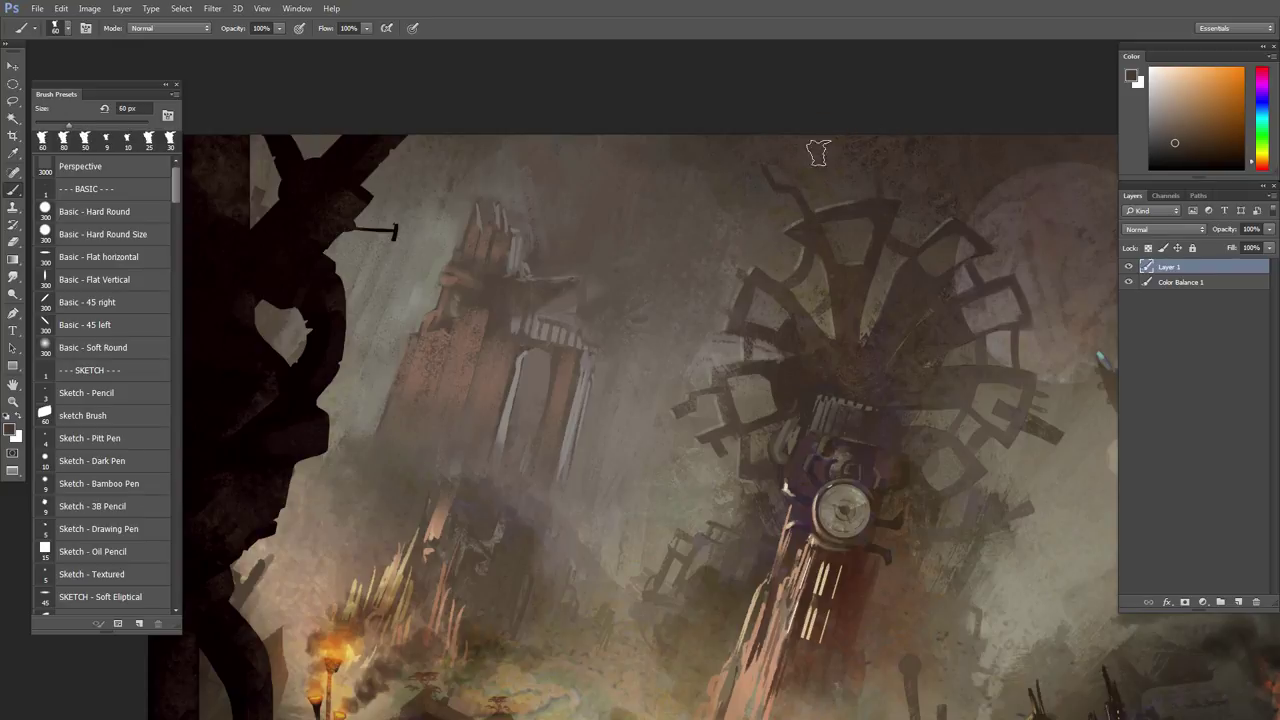
left_click(815, 160, "alt")
left_click_drag(742, 255, 653, 291)
left_click(700, 219, "alt")
key("bracketright")
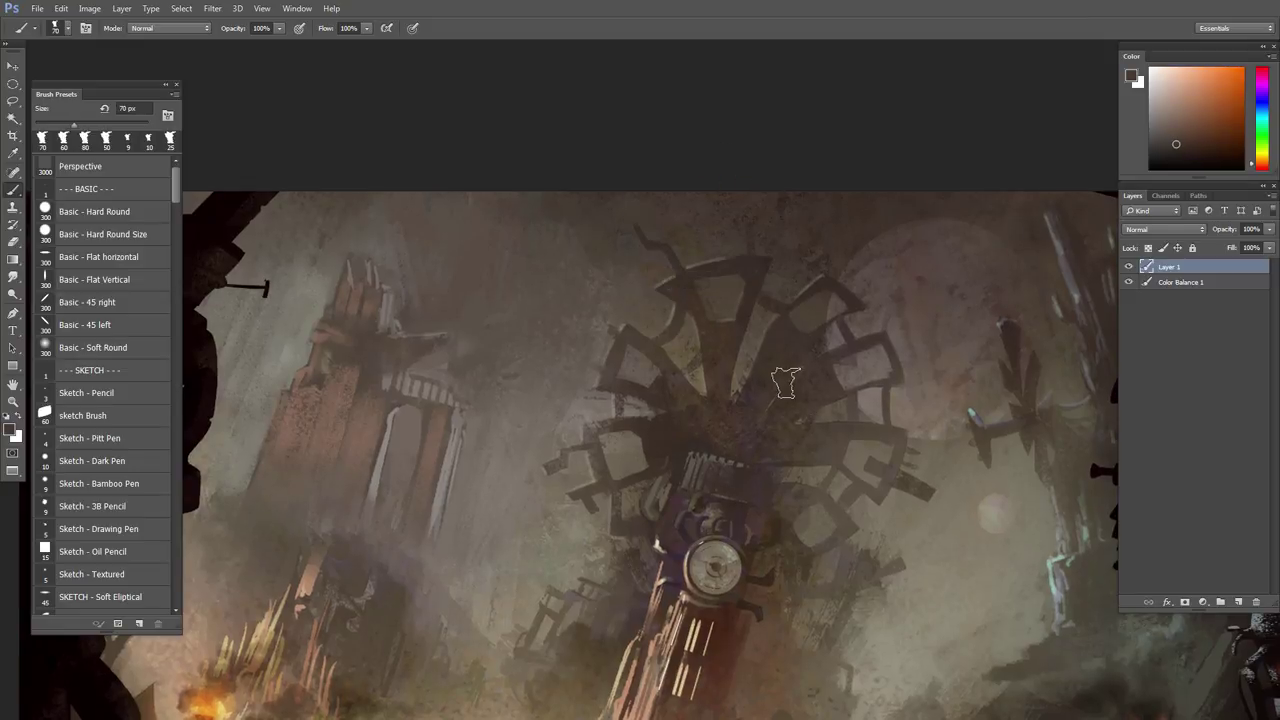
- Blend the sky beside the wheel's upper left spike with sampled dark browns, enlarging the brush to 100 px
left_click_drag(728, 354, 712, 264)
left_click_drag(672, 307, 680, 314)
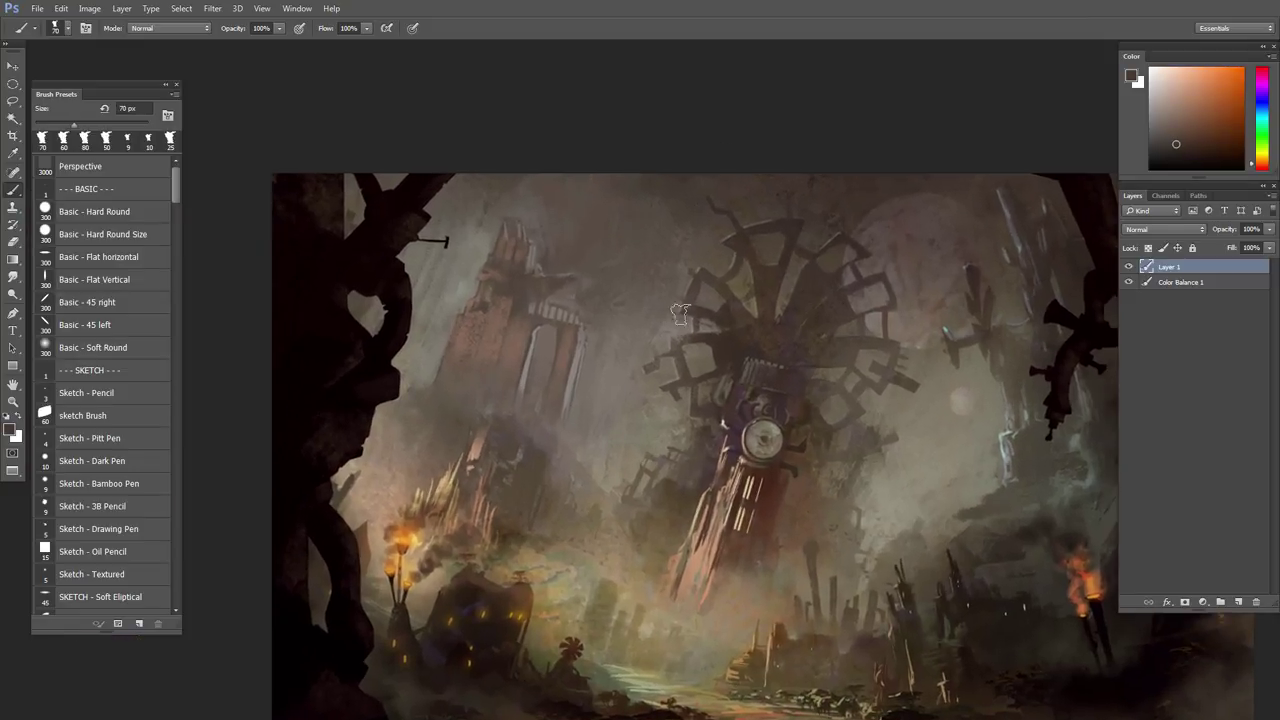
left_click(687, 201, "alt")
key("bracketright")
key("bracketright")
key("bracketright")
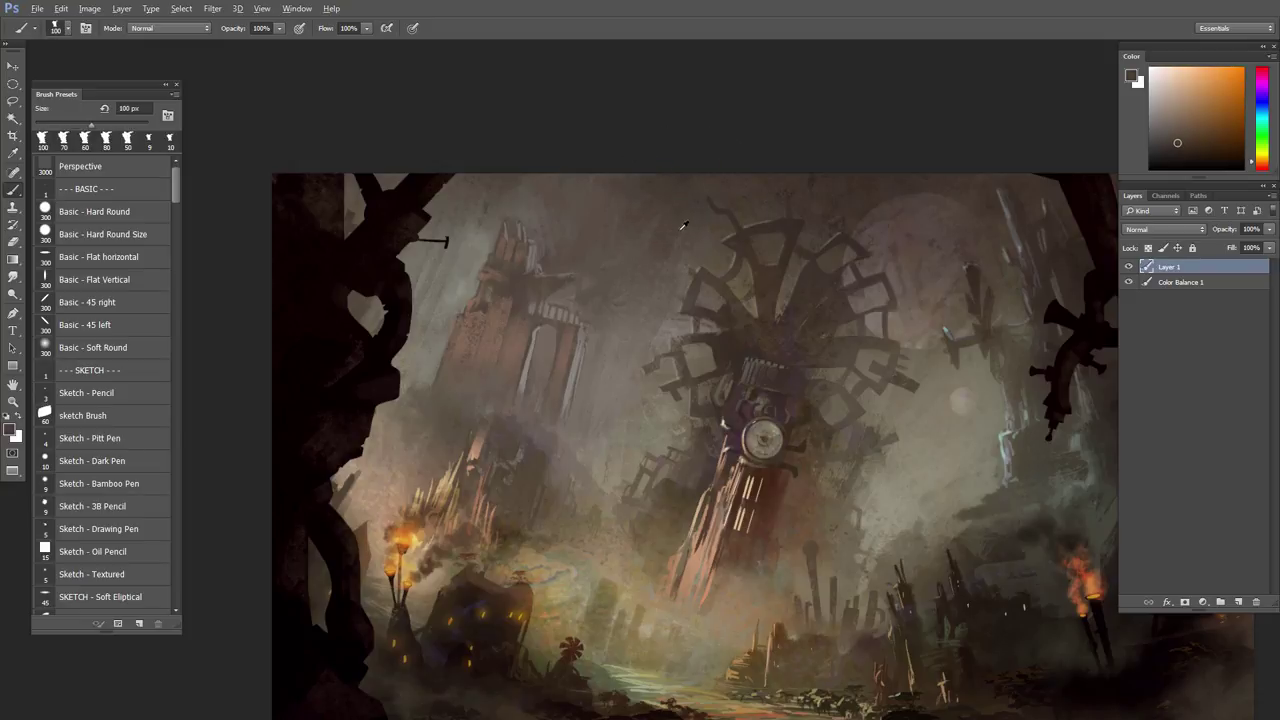
left_click(665, 208, "alt")
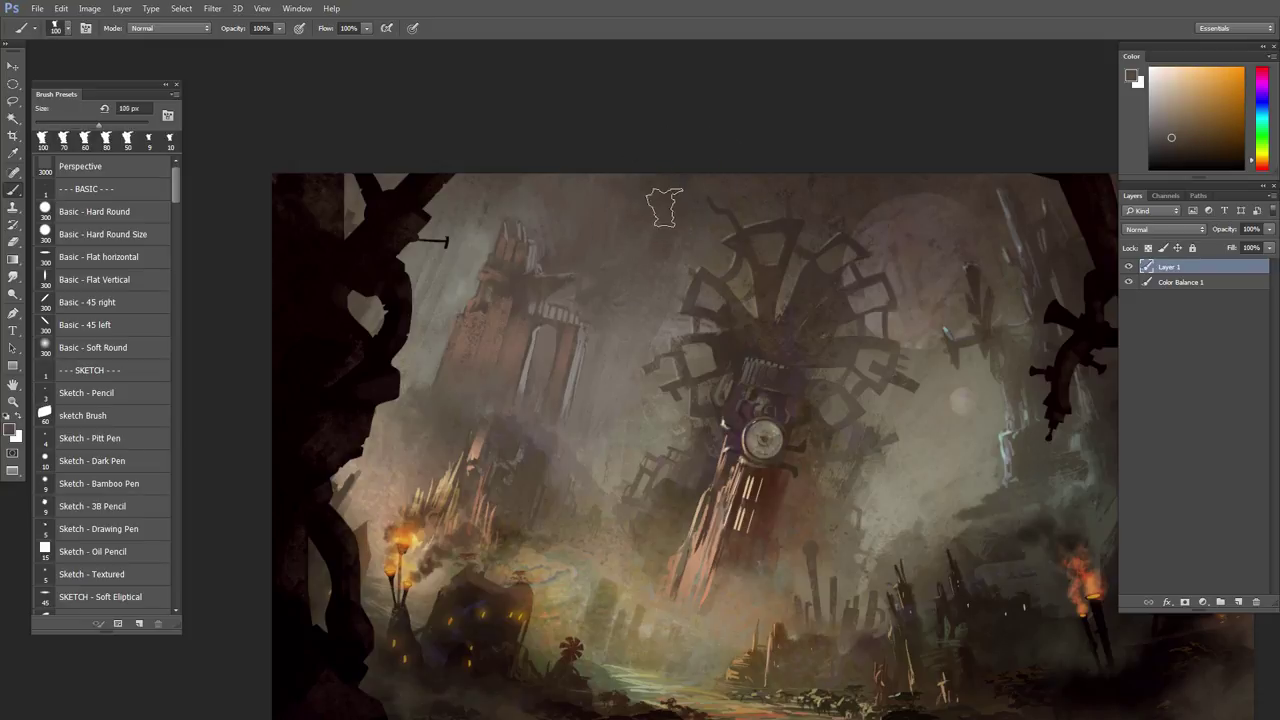
- Even out the sky along the canvas's upper edge with sampled browns and a 125 px brush
left_click(680, 183, "alt")
key("bracketright")
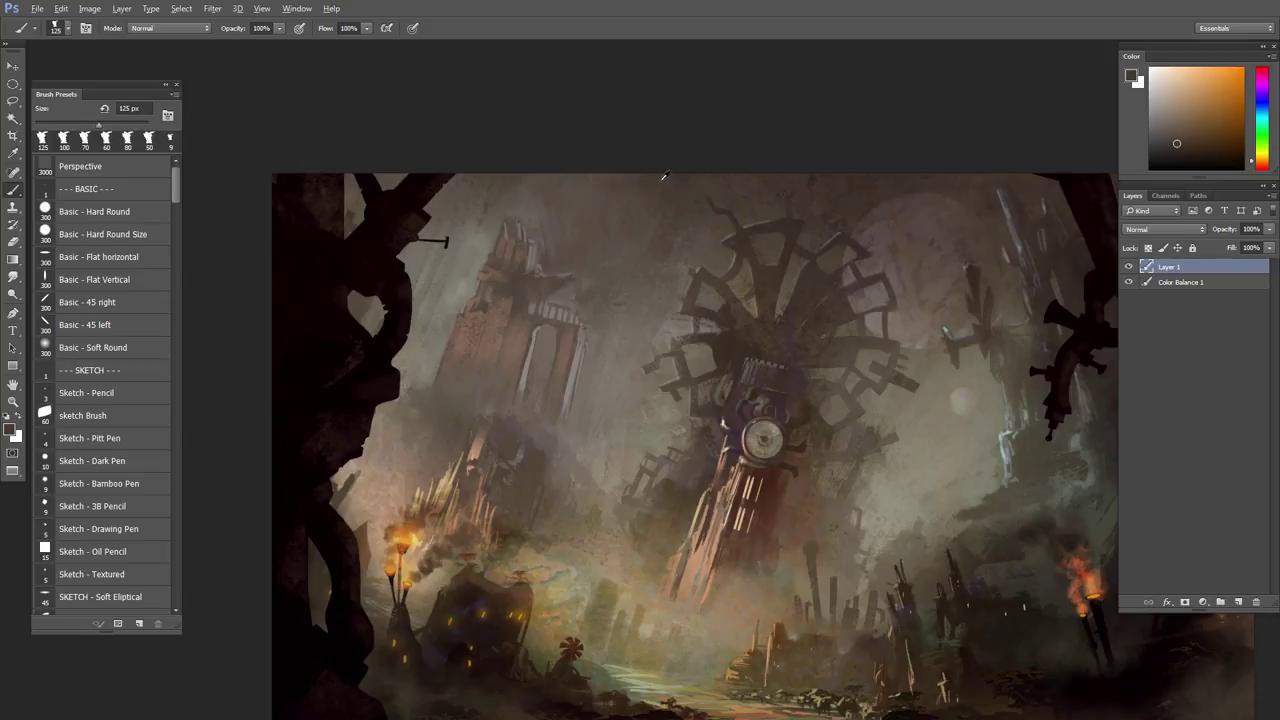
left_click(664, 176, "alt")
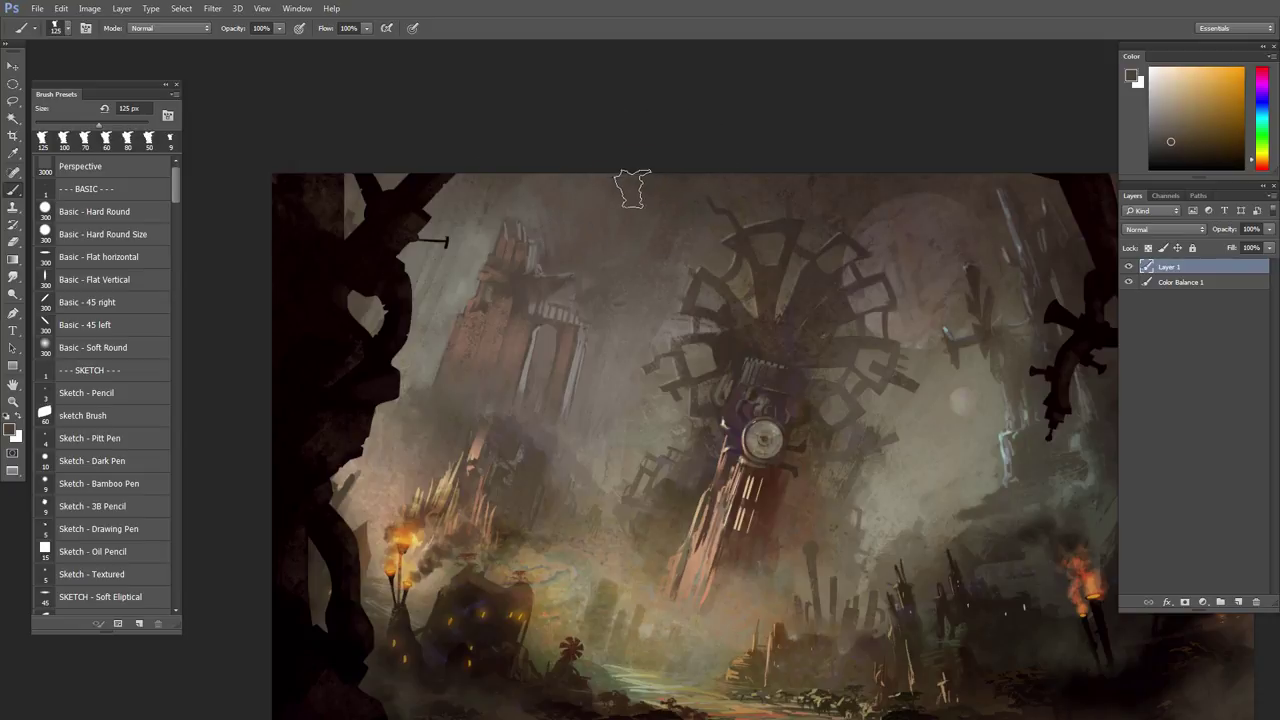
left_click(703, 216, "alt")
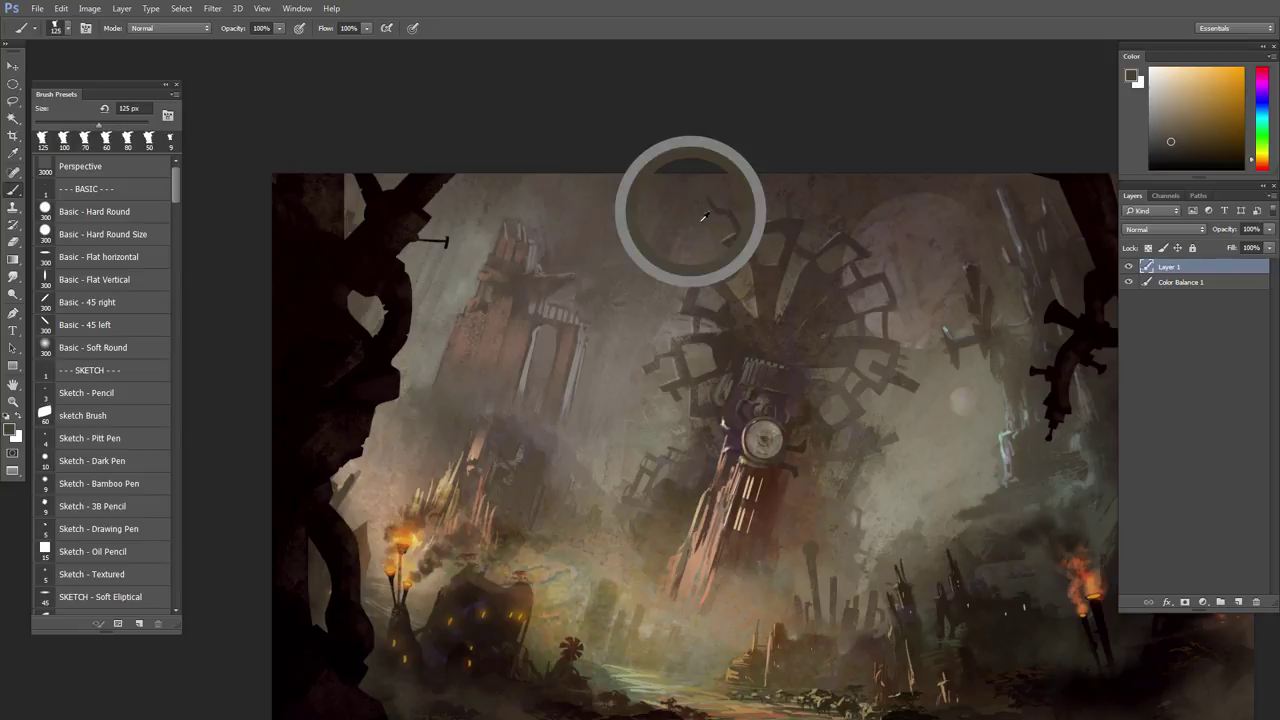
- Soften the sky close to the wheel's upper left rim with sampled browns, using brush sizes of 60 to 80 px
key("[")
key("[")
key("[")
key("[")
key("[")
mouse_move(687, 251)
left_mouse_down()
mouse_move(673, 292)
mouse_move(681, 253)
left_mouse_up()
left_click(700, 260, "alt")
key("]")
key("]")
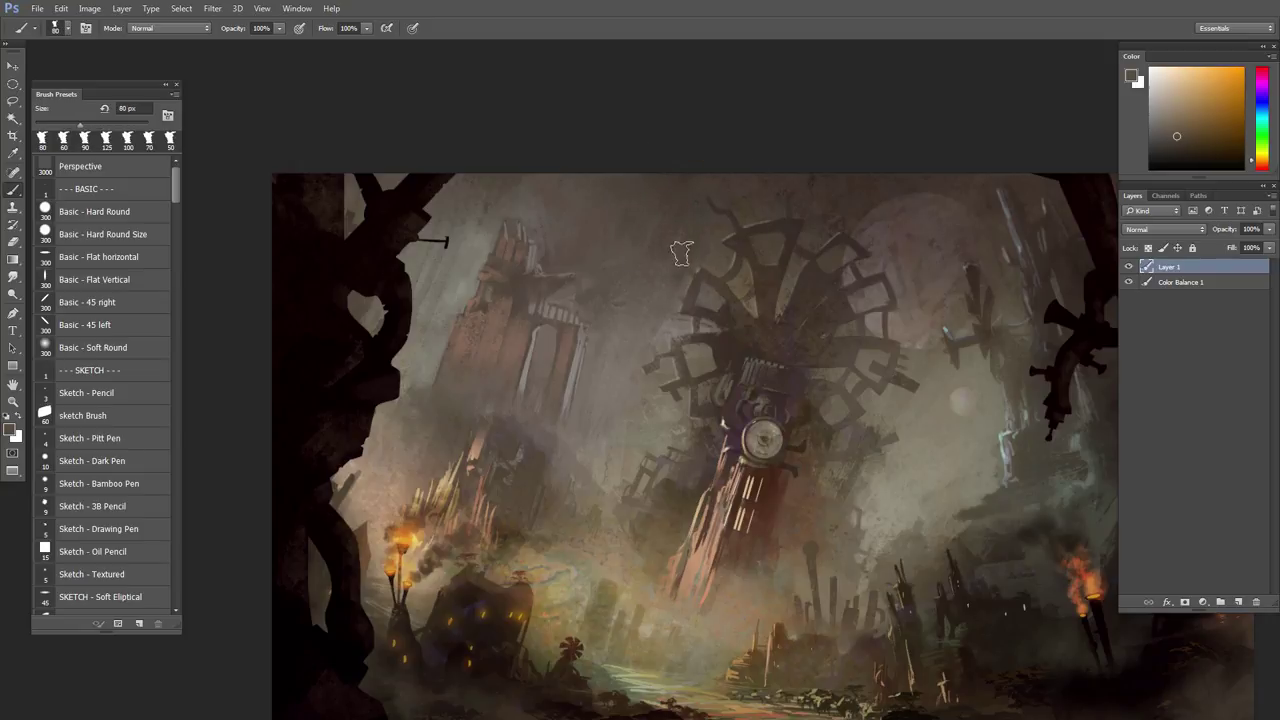
- Paint lighter sampled haze into the sky midway between the tower and the wheel, enlarging the brush to 125 px
left_click(669, 286, "alt")
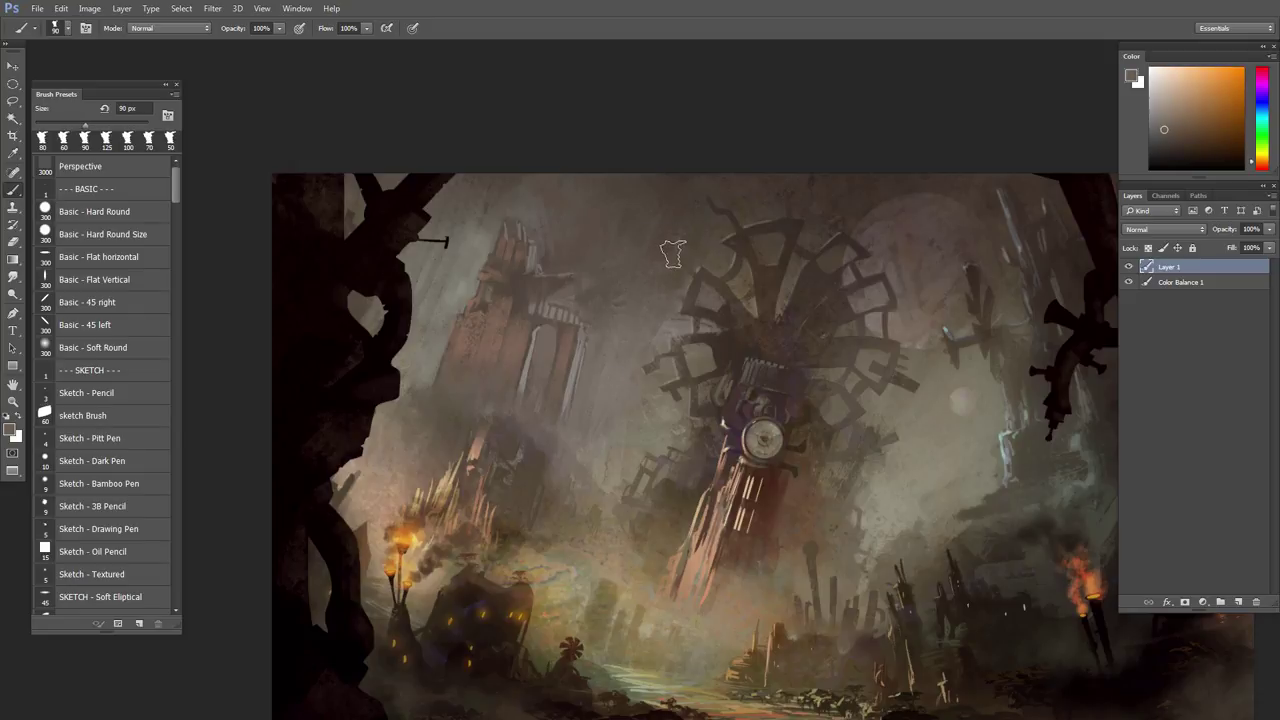
key("bracketright")
key("bracketright")
key("bracketright")
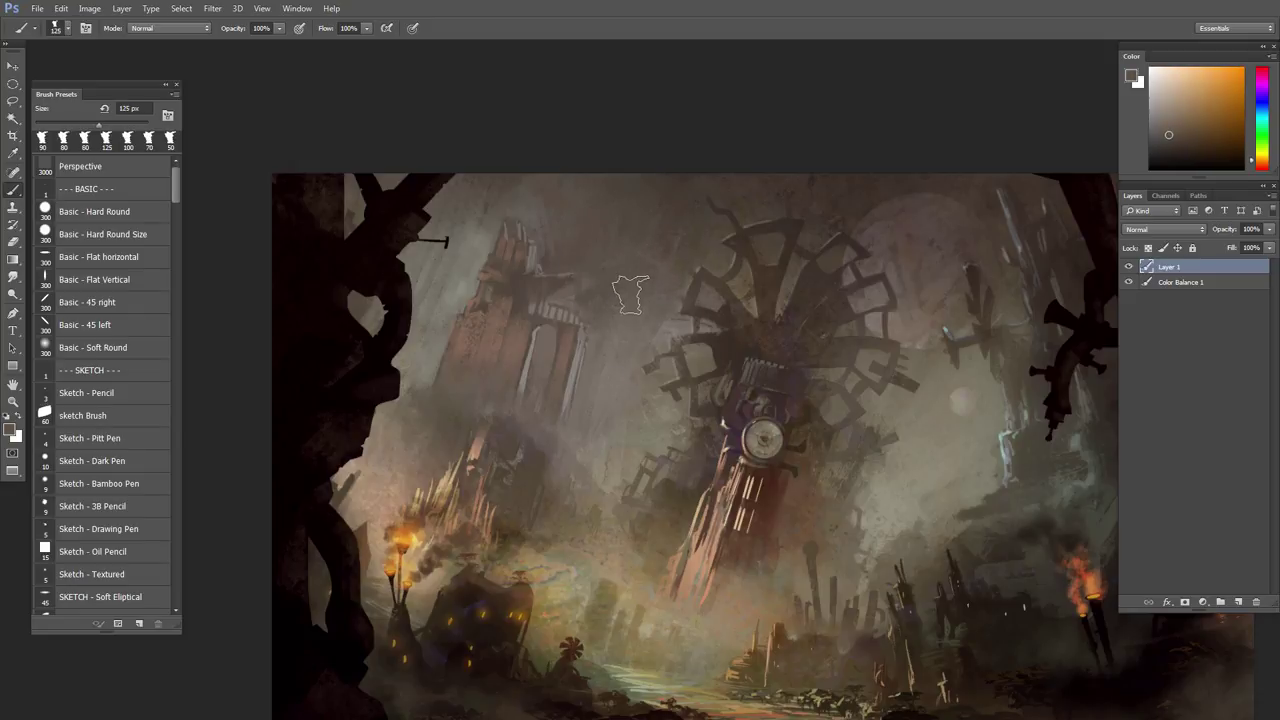
- Blend the haze around the tower's right side and projecting beam with sampled grey-browns, using brush sizes of 70 to 80 px
key("bracketleft")
key("bracketleft")
key("bracketleft")
key("bracketleft")
left_click(568, 301, "alt")
key("bracketright")
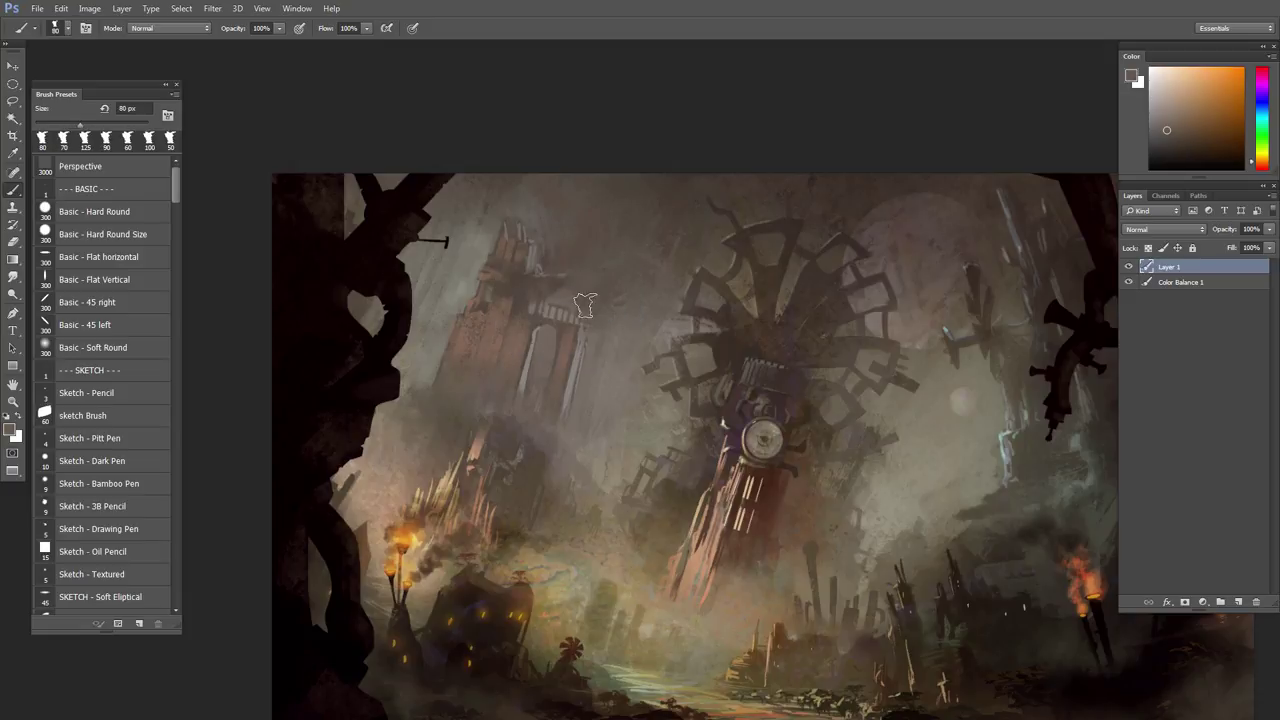
left_click(612, 312, "alt")
key("bracketleft")
left_click(590, 274, "alt")
key("bracketright")
- Smooth the sky above and beside the tower's broken top with sampled browns, using a 125 px brush reduced to 80 px
left_click(510, 172, "alt")
key("bracketright")
key("bracketright")
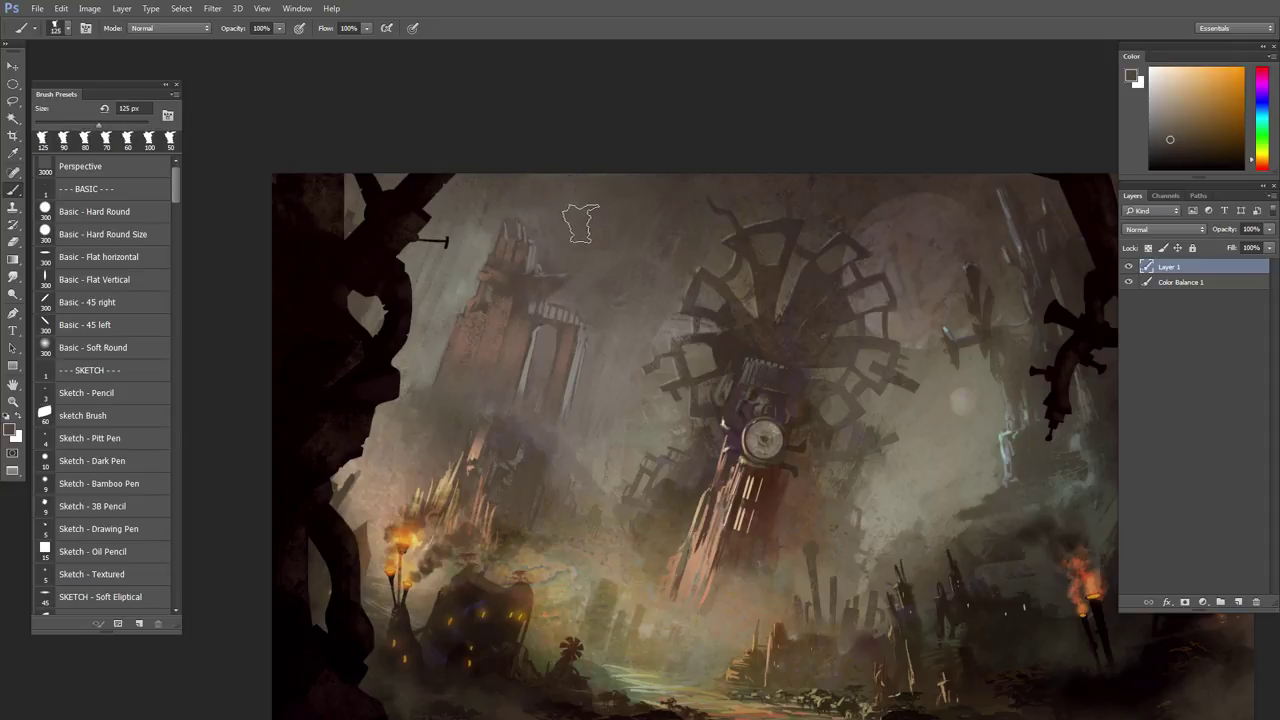
left_click(531, 194, "alt")
key("bracketleft")
key("bracketleft")
key("bracketleft")
mouse_move(547, 203)
left_mouse_down()
mouse_move(563, 246)
mouse_move(585, 252)
left_mouse_up()
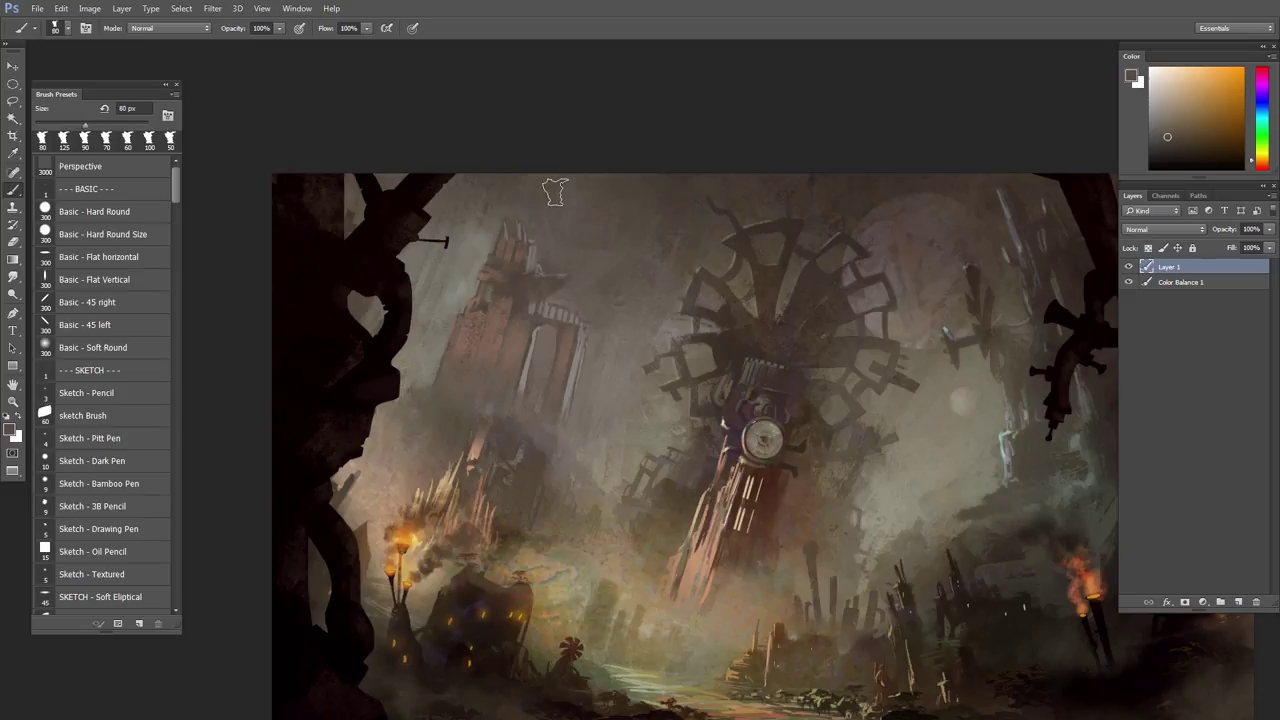
- Spread sampled lighter haze across the sky between the tower and the wheel with the brush enlarged to 150 px
key("bracketright")
key("bracketright")
left_click(630, 298, "alt")
key("bracketright")
key("bracketright")
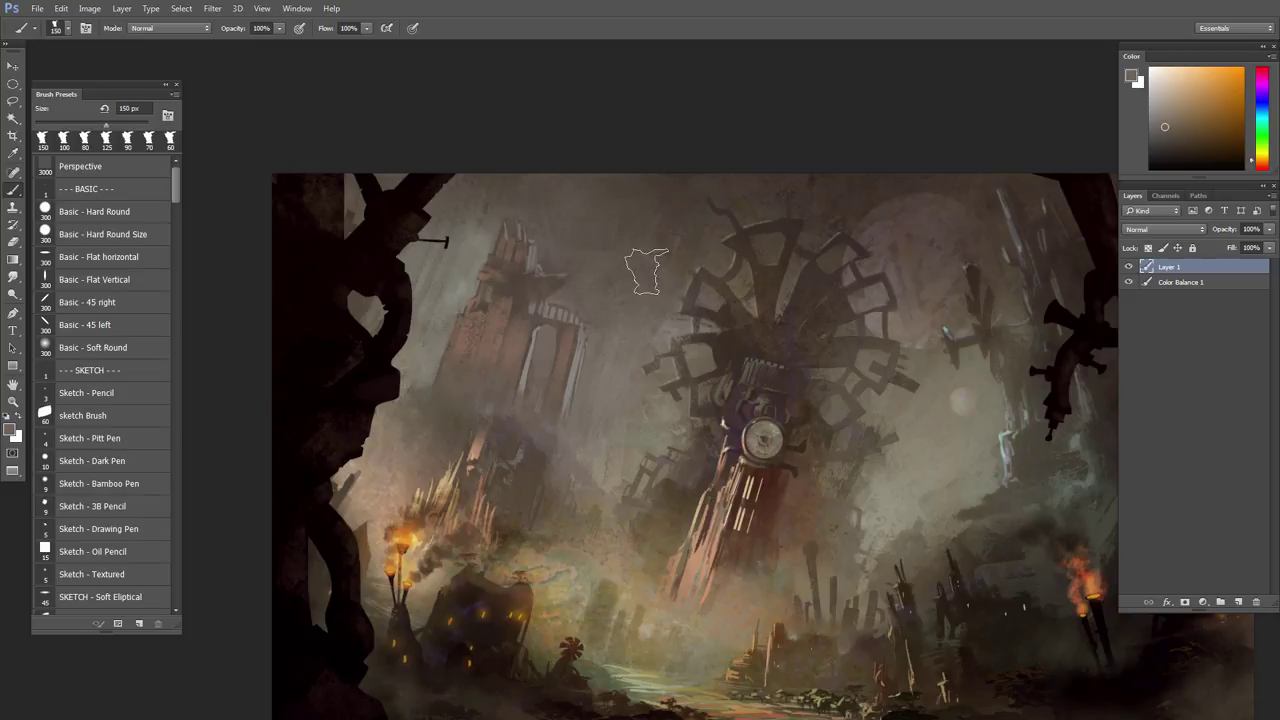
- Smooth the sky on both sides of the tower's broken top with sampled browns, using a 100 px brush
key("bracketleft")
key("bracketleft")
key("bracketleft")
left_click(582, 249, "alt")
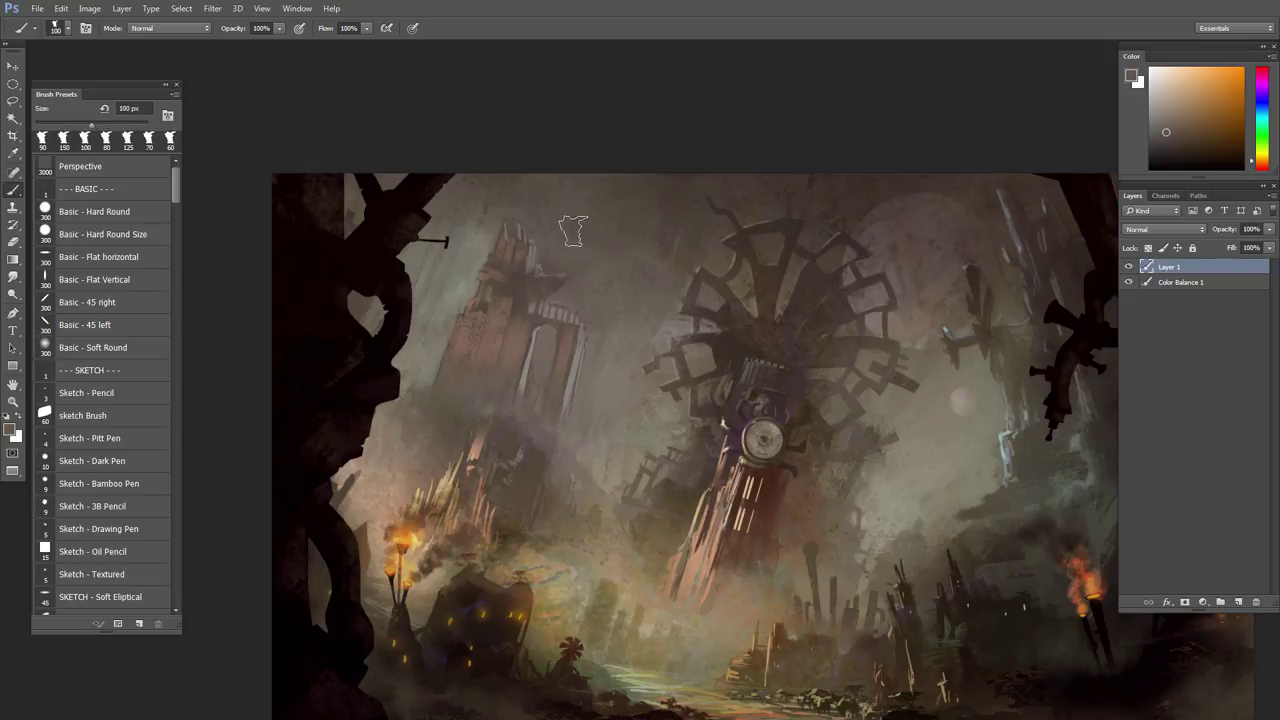
key("bracketright")
left_click(481, 222, "alt")
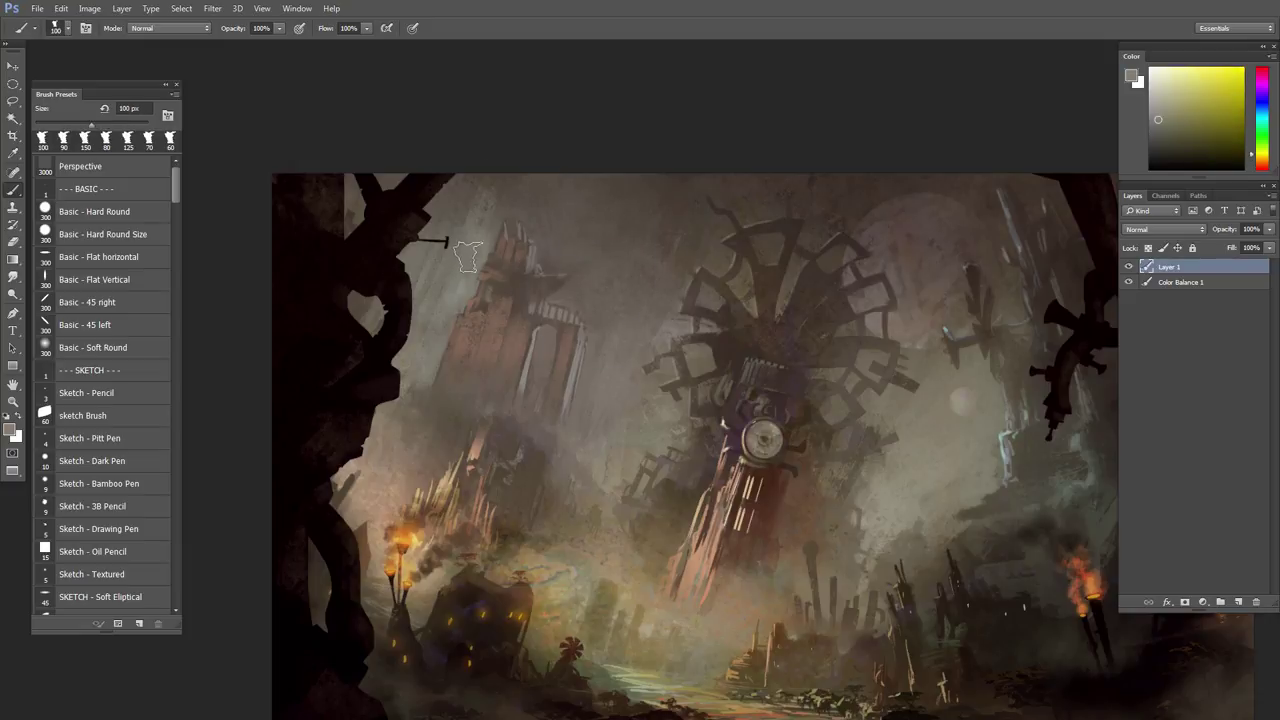
left_click(475, 198, "alt")
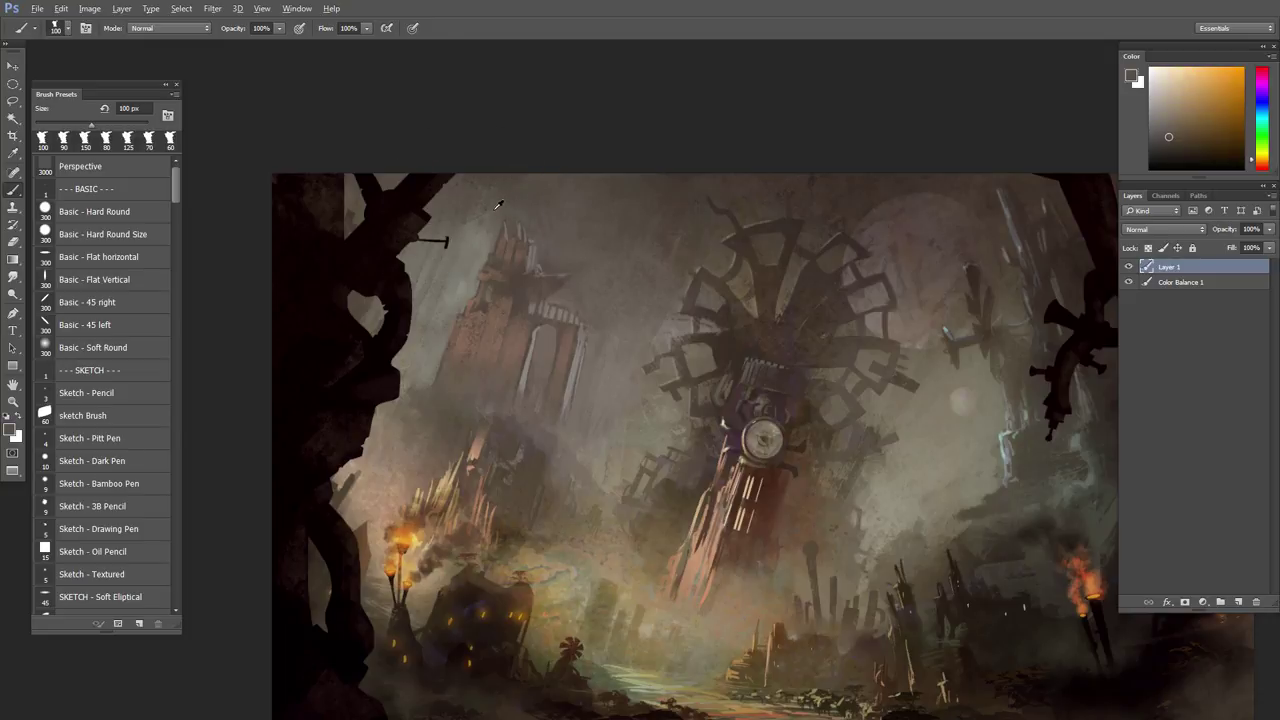
- Blend sampled grey-browns into the sky between the tower's peak and the dark overhanging branch, with the brush at 100 px
left_click(485, 205, "alt")
key("bracketleft")
left_click(478, 240, "alt")
key("bracketright")
left_click(476, 222, "alt")
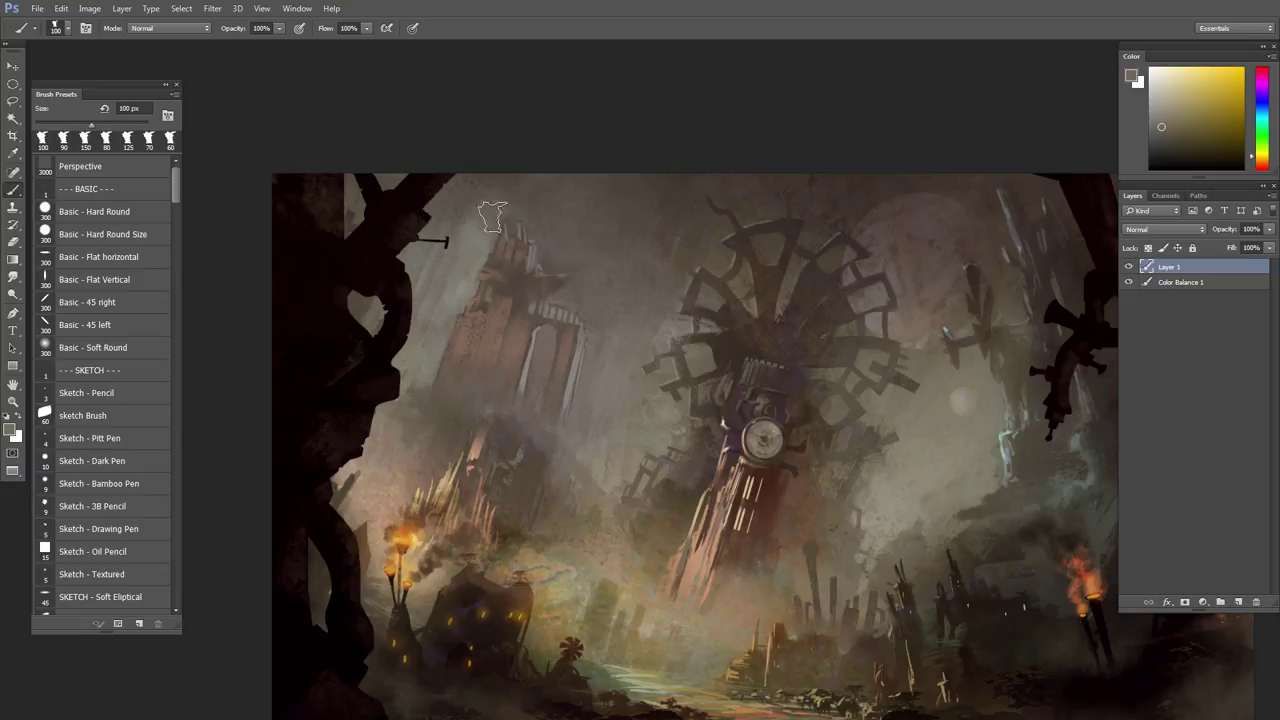
left_click(490, 190, "alt")
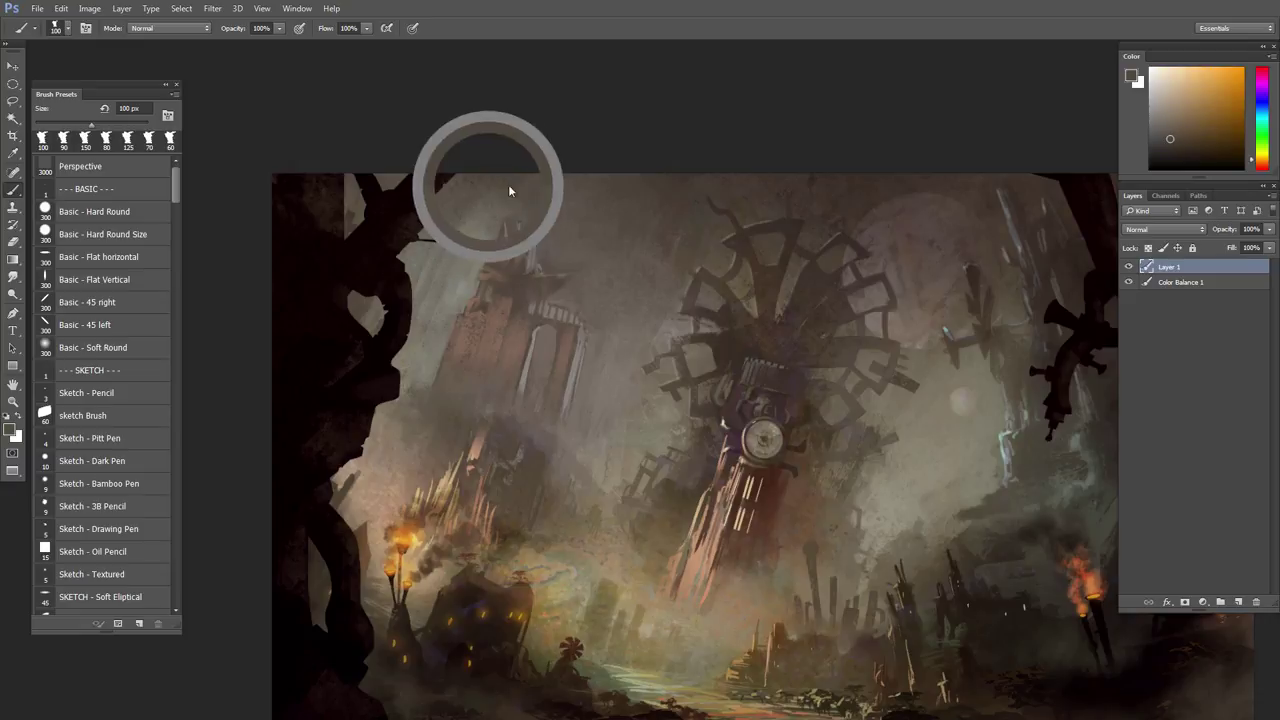
left_click(500, 203, "alt")
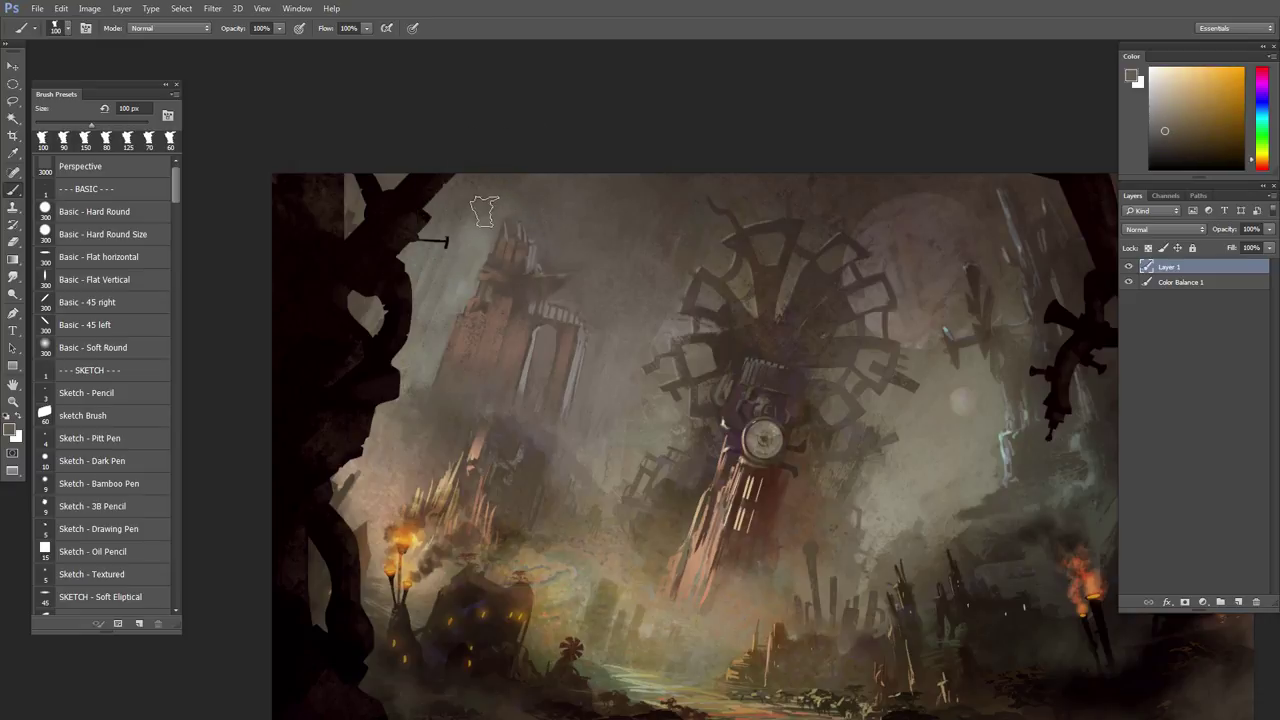
- Sample dark browns from the sky above the wheel and blend them around the wheel's upper rim
left_click_drag(546, 346, 402, 294)
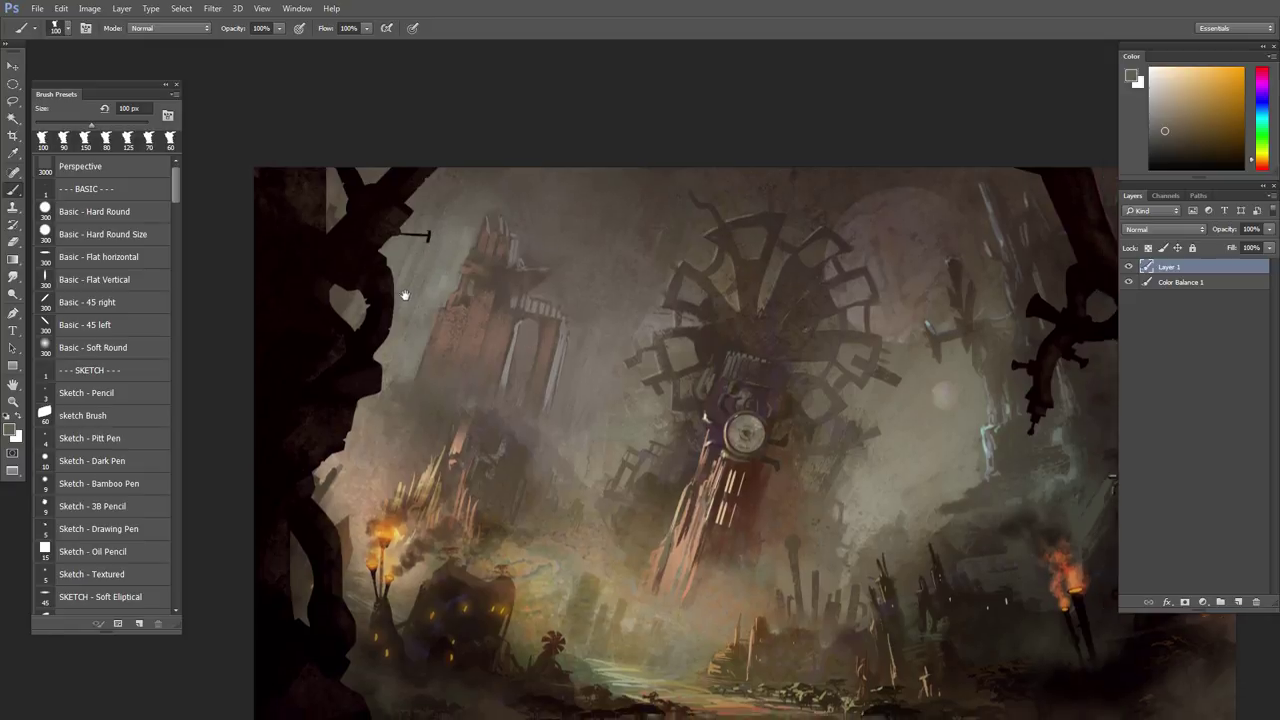
left_click(665, 125, "alt")
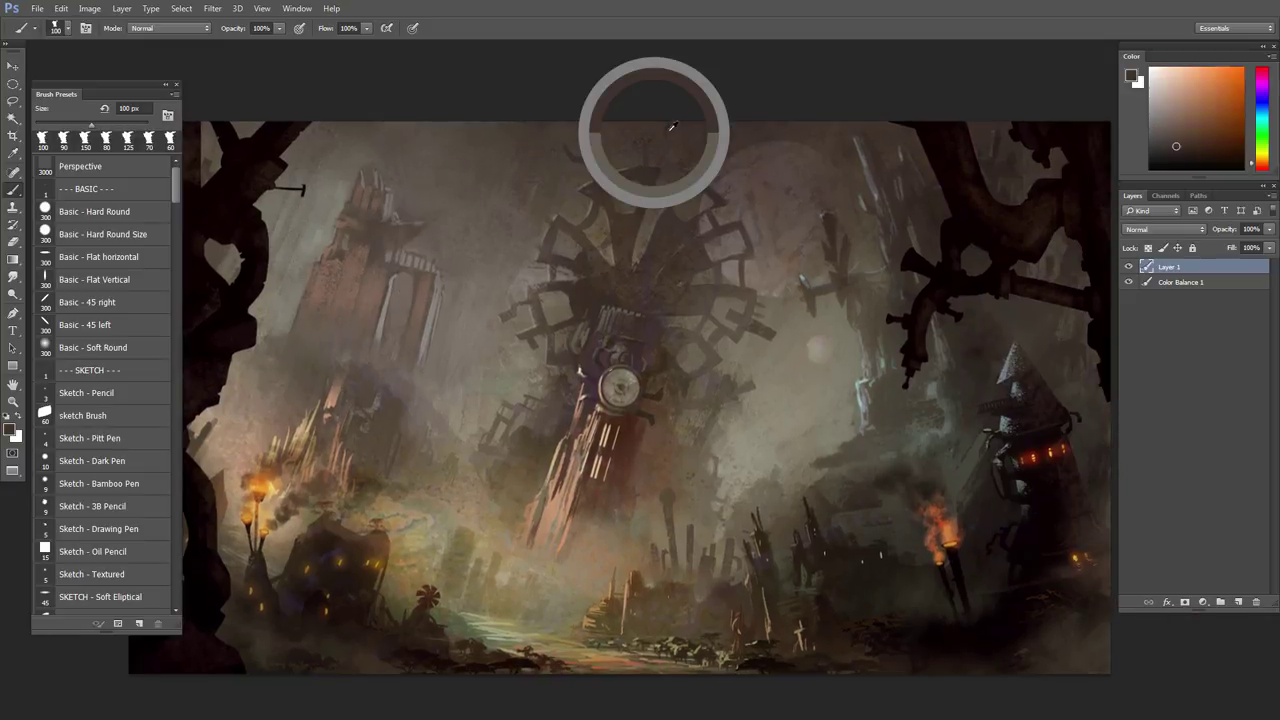
left_click(682, 131, "alt")
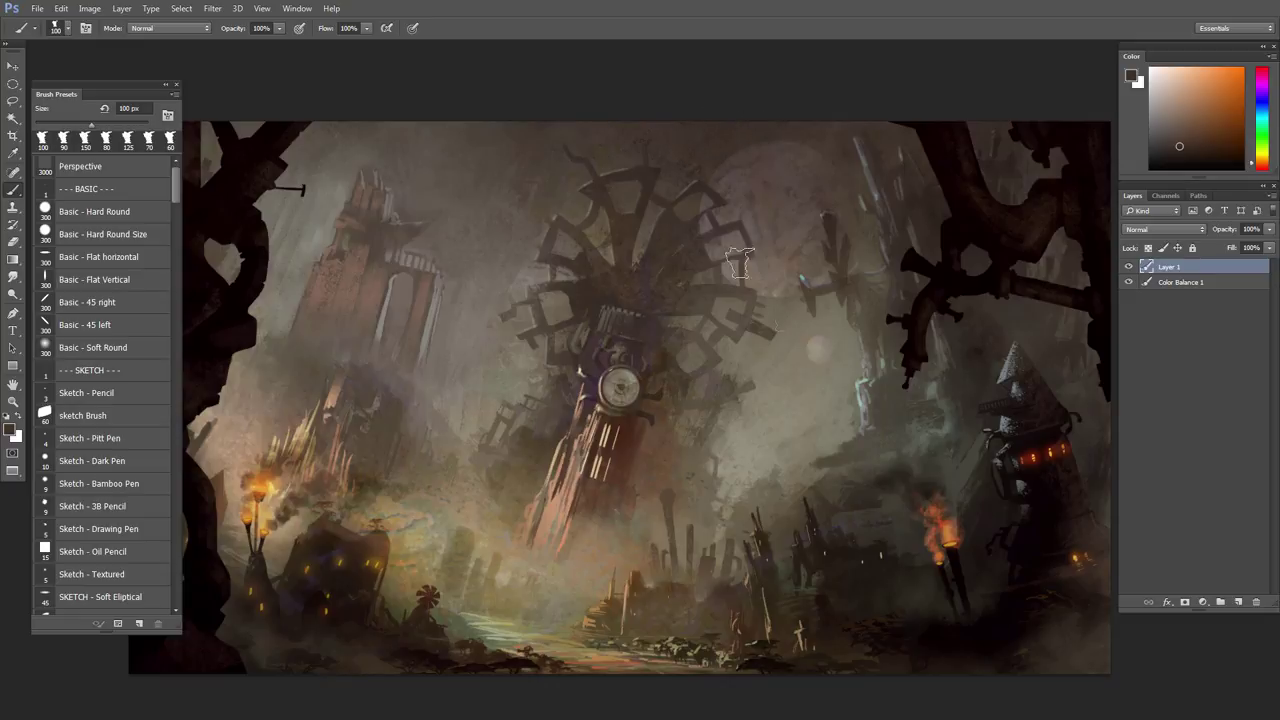
- Paint sampled light haze beside the tower's lower right side, reducing the brush to 60 px and 50 px
left_click(745, 448, "alt")
key("bracketleft")
key("bracketleft")
key("bracketleft")
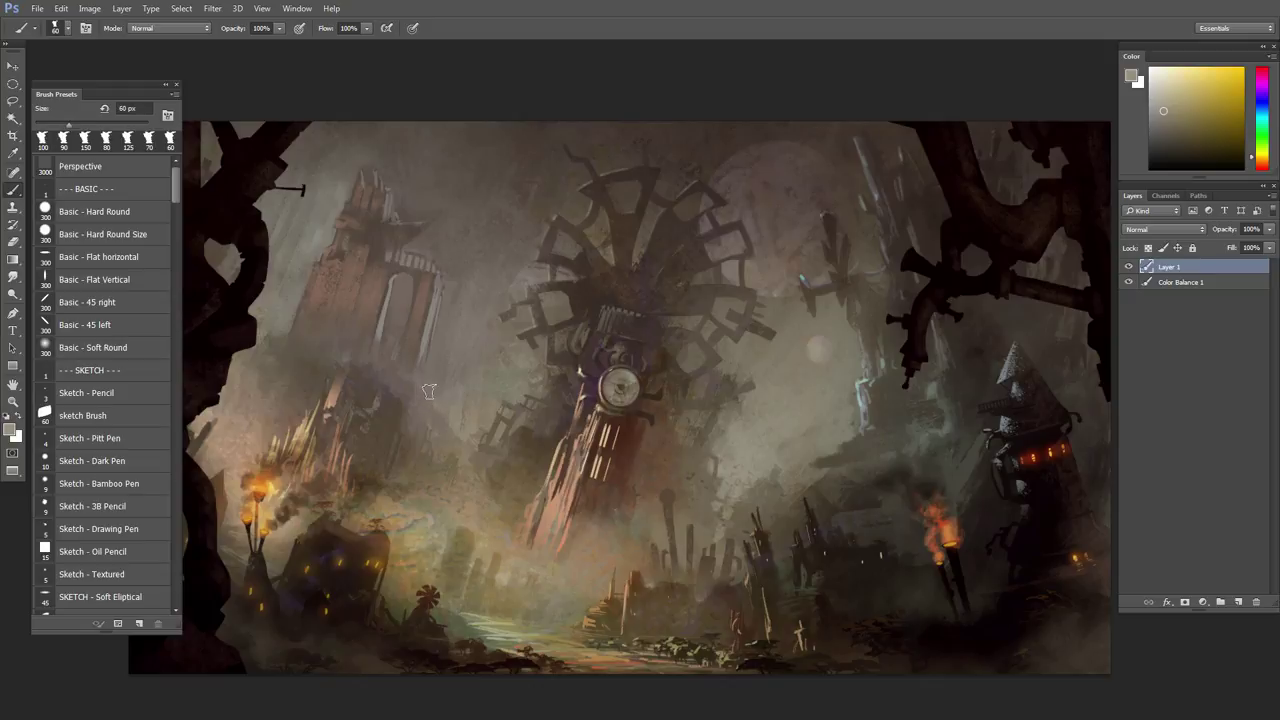
left_click_drag(427, 405, 436, 385)
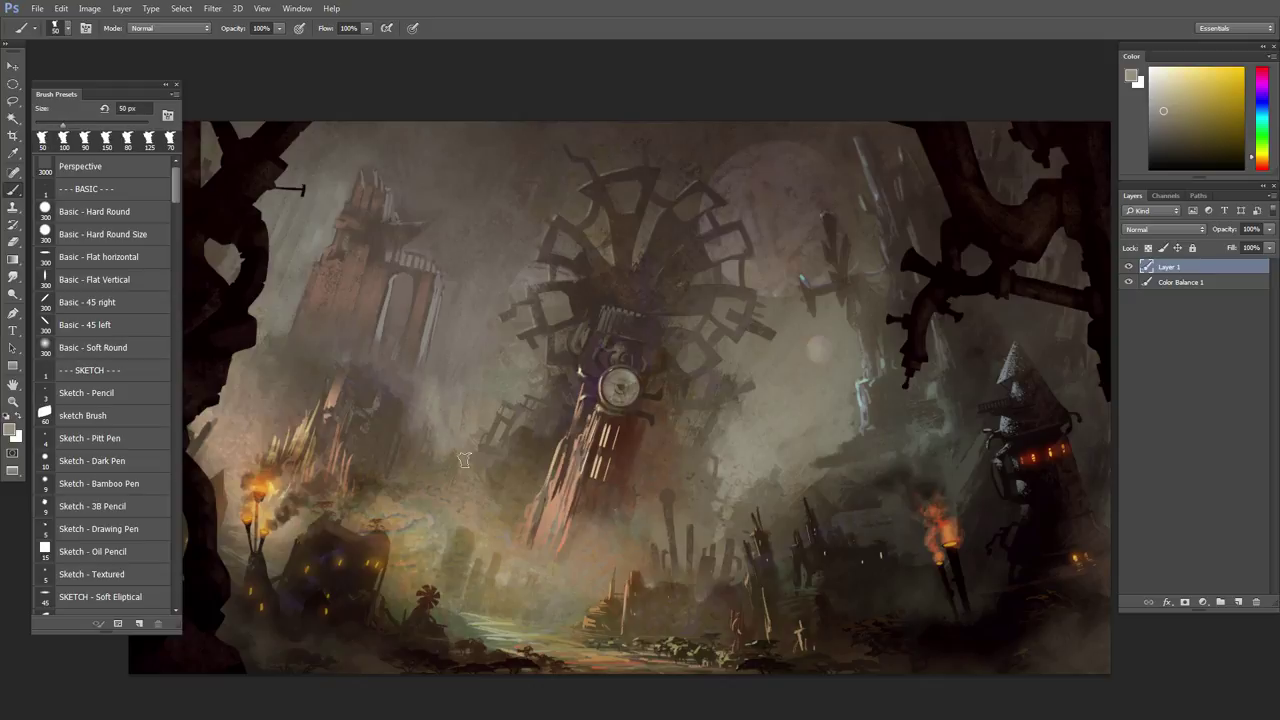
- Extend the lighter haze upward along the tower's right side with the brush enlarged to 90 px
key("bracketright")
key("bracketright")
key("bracketright")
left_click_drag(443, 409, 446, 340)
left_click(438, 390, "alt")
key("bracketright")
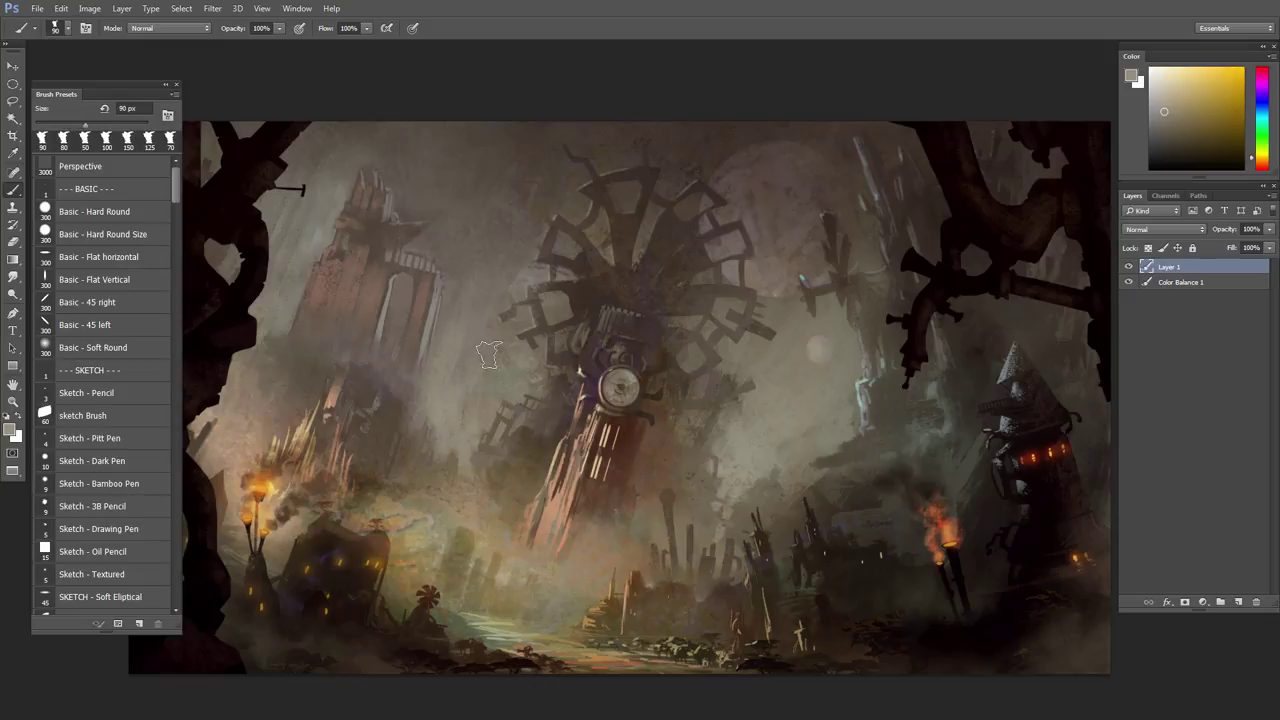
- Fill the haze beside the wheel's lower left rim with sampled grey-brown, using brush sizes of 60 to 80 px
key("bracketleft")
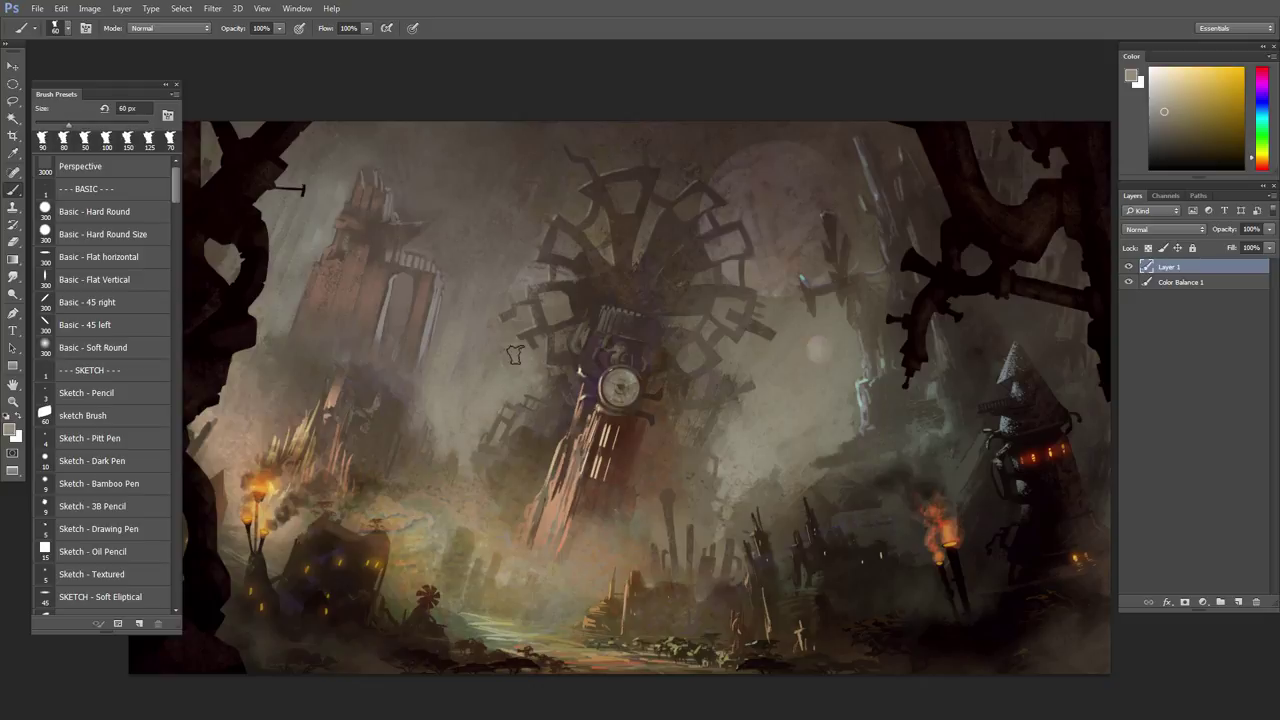
left_click_drag(513, 355, 495, 363)
left_click(518, 370, "alt")
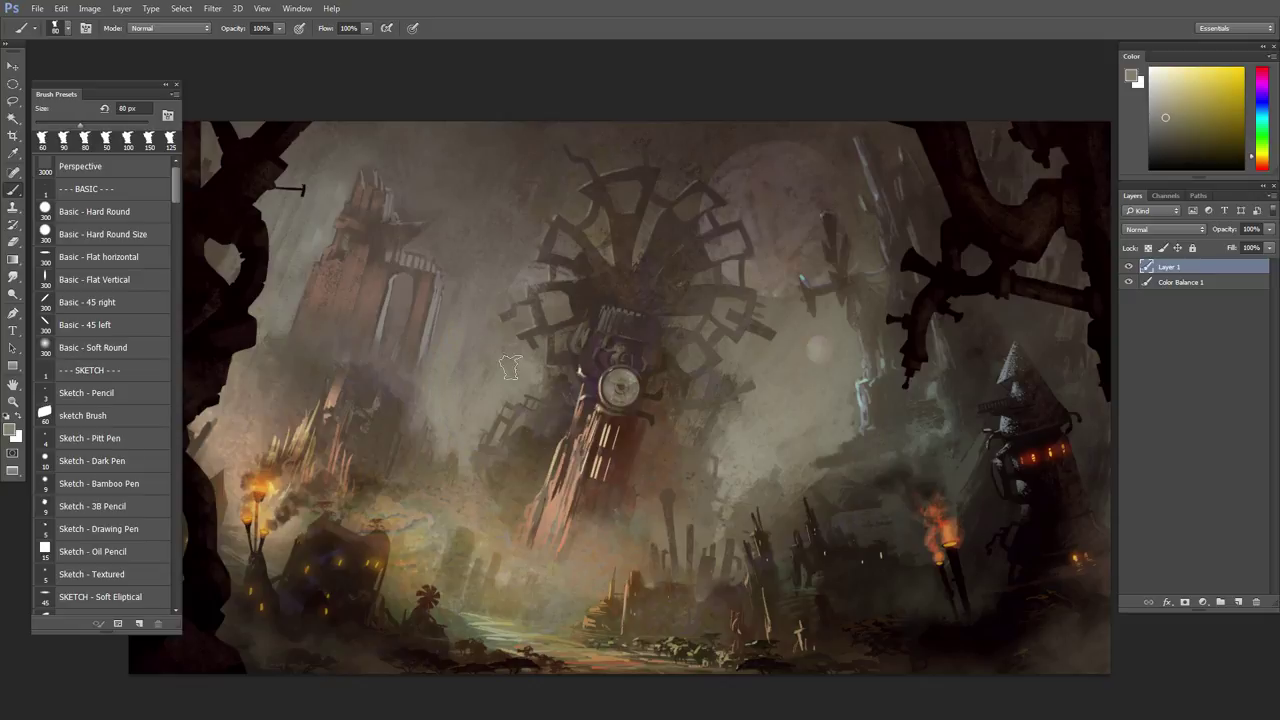
key("bracketright")
key("bracketright")
- Sweep sampled grey-brown haze down the gap right of the tower with a 100 px brush
left_click(450, 334, "alt")
key("bracketright")
key("bracketright")
left_click_drag(460, 264, 439, 371)
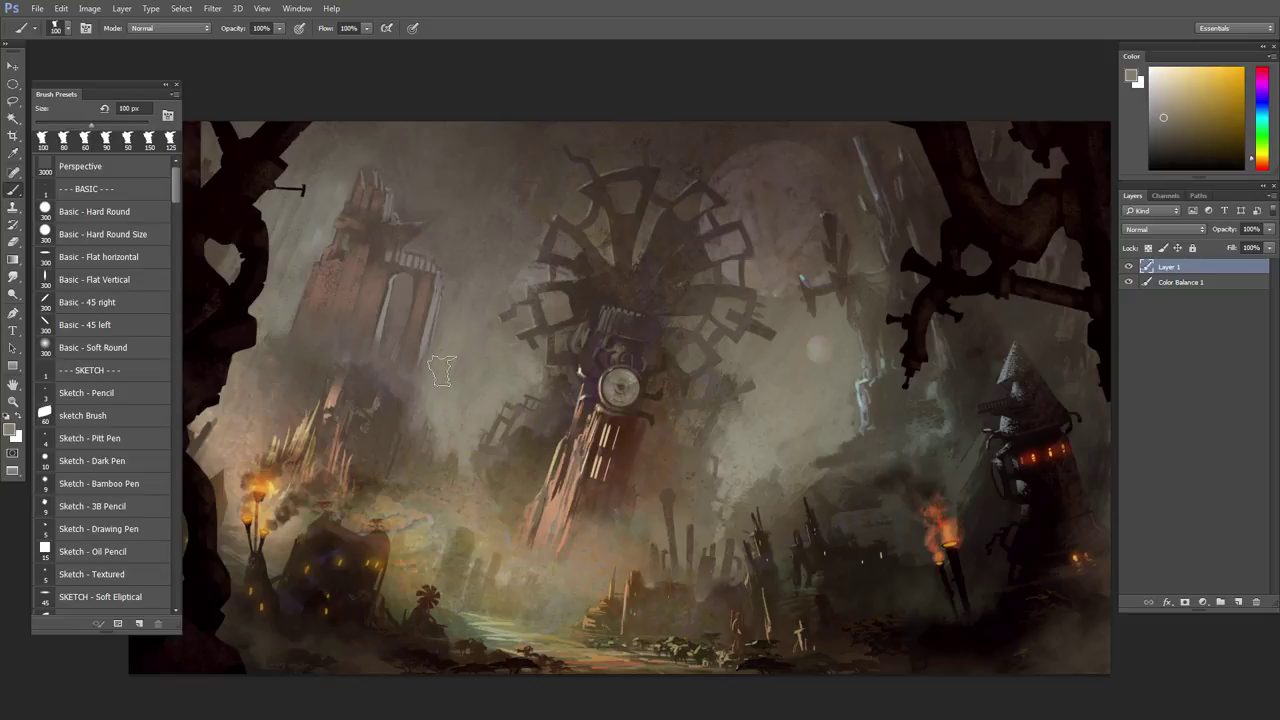
- Paint sampled haze over the dark ground between the tower's base and the small ruins, using a 45 px brush
left_click(497, 345, "alt")
key("bracketleft")
key("bracketleft")
key("bracketleft")
key("bracketleft")
left_click(464, 461, "alt")
key("bracketright")
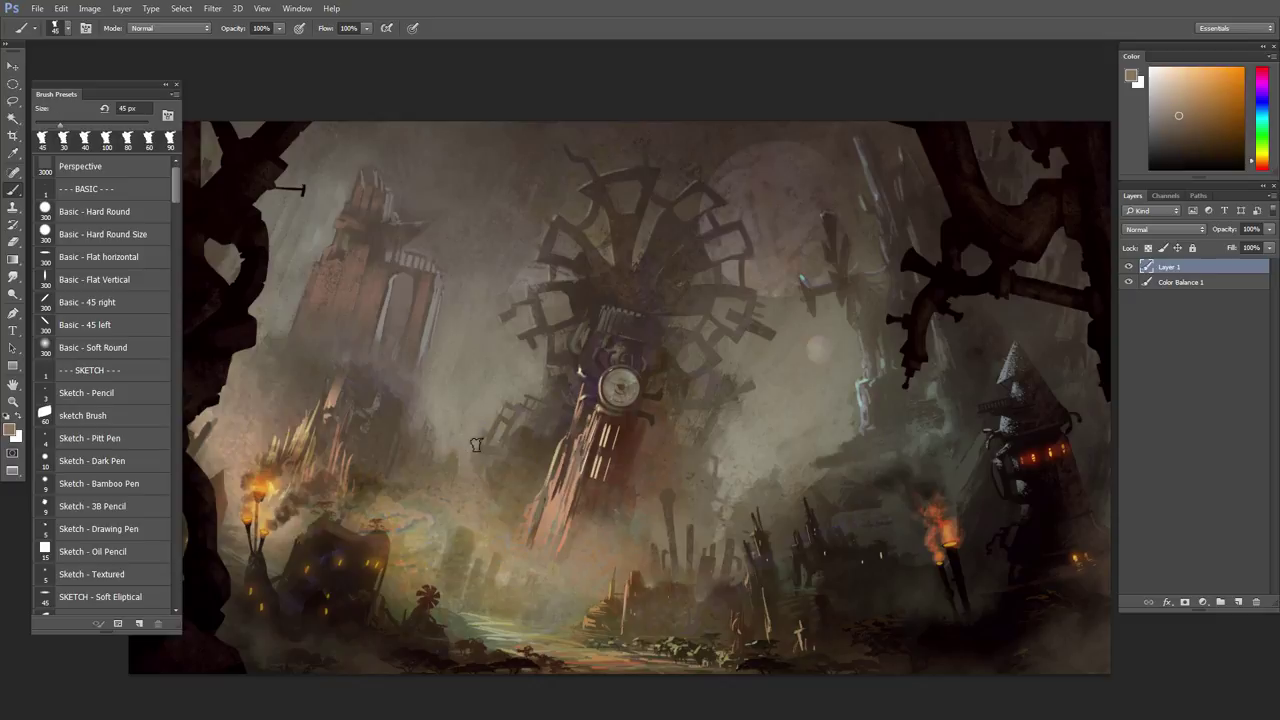
- Blend sampled ochre-browns into the low mist left of the clock tower's base, using brush sizes of 30 to 50 px
left_click(484, 455, "alt")
left_click(499, 475, "alt")
key("bracketleft")
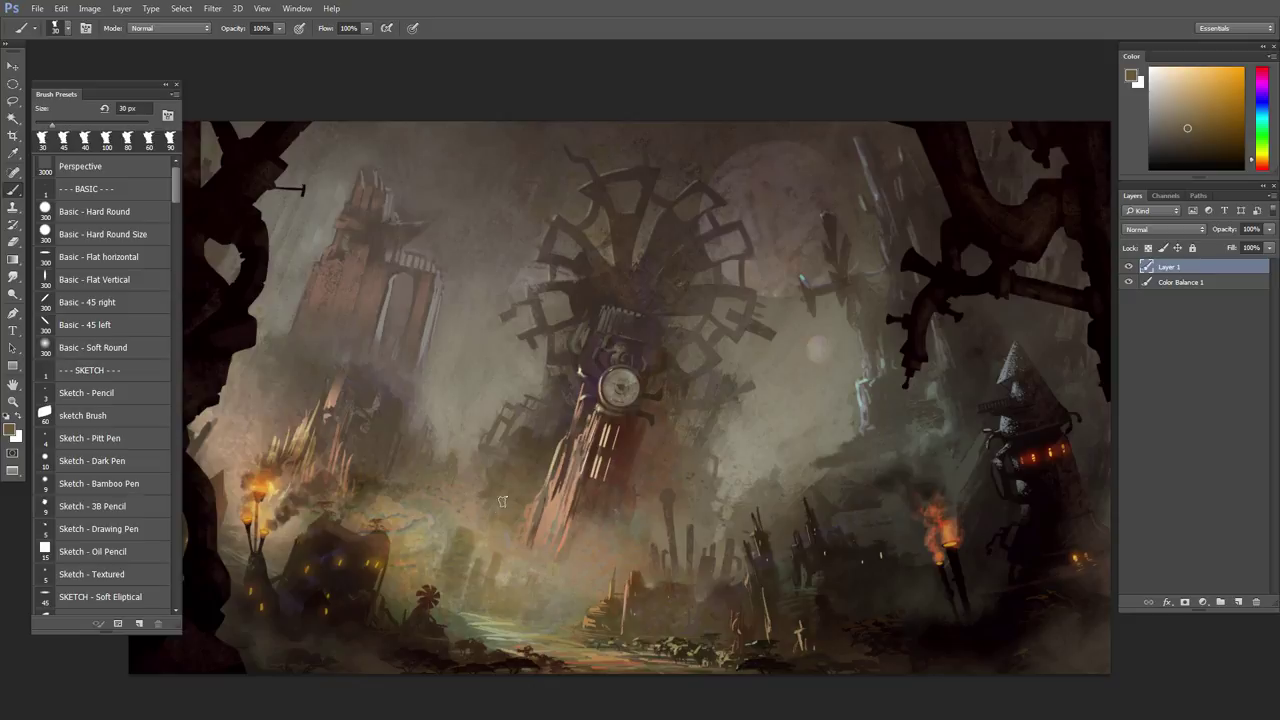
left_click(470, 502, "alt")
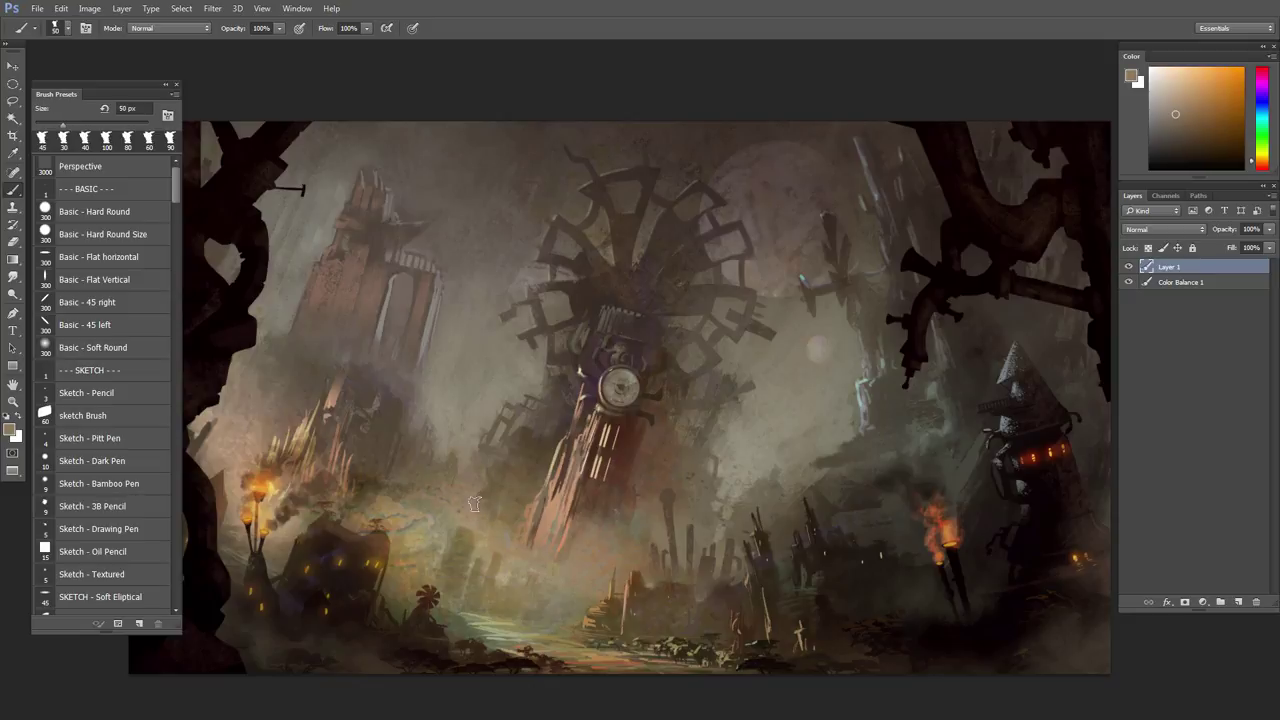
key("bracketright")
left_click(499, 536, "alt")
left_click(489, 509, "alt")
key("bracketleft")
left_click(470, 521, "alt")
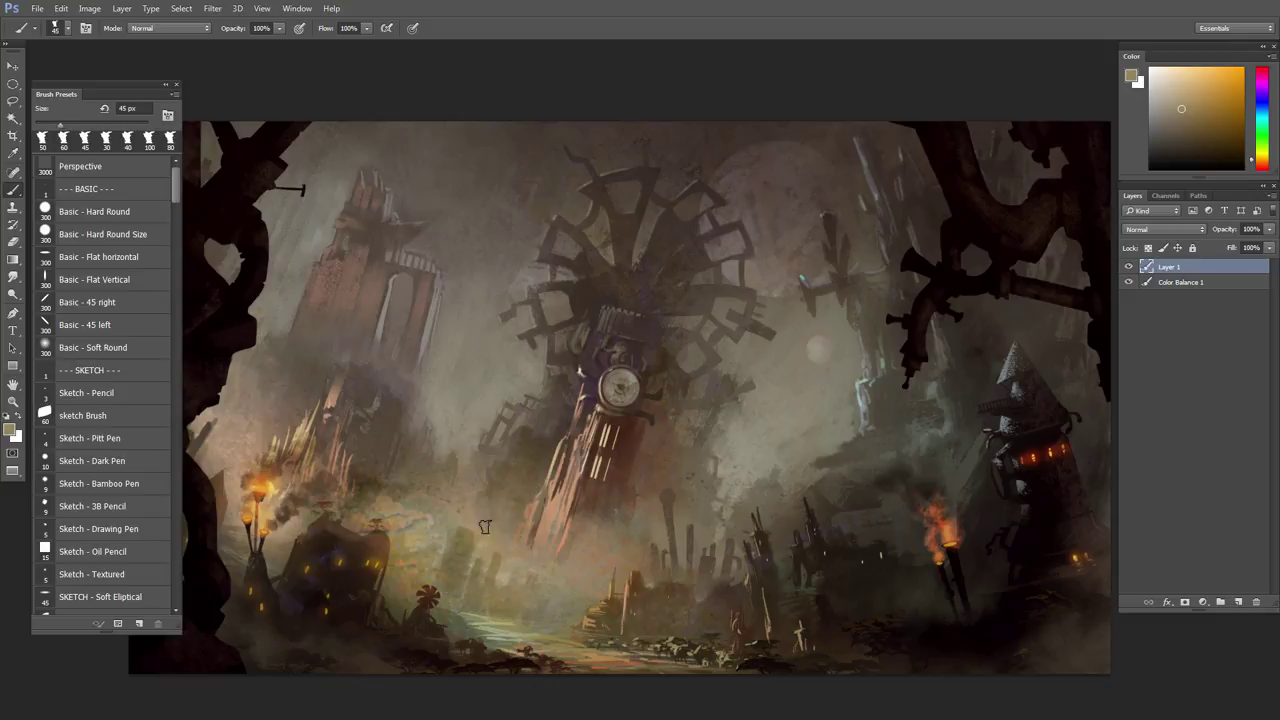
- Soften the mist between the ground and the tower's lower right side with sampled haze tones and a 40 px brush
key("bracketleft")
left_click(469, 462, "alt")
key("bracketleft")
left_click(472, 442, "alt")
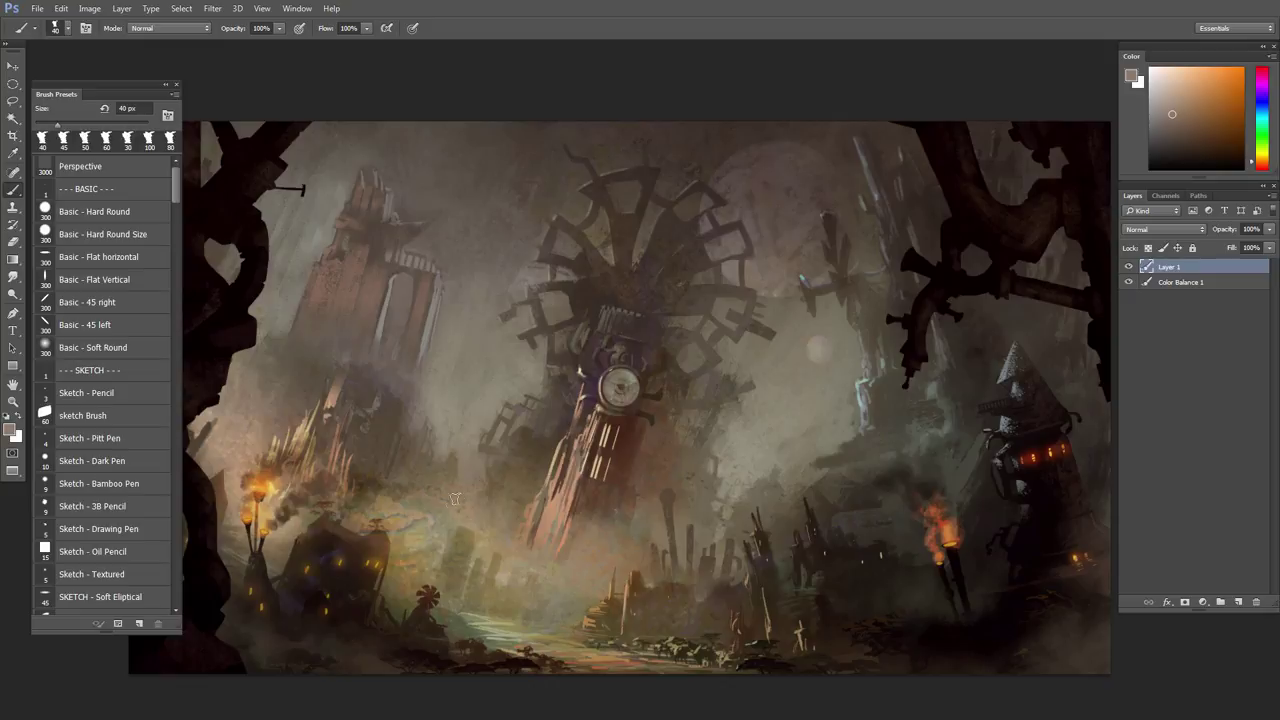
left_click(443, 371, "alt")
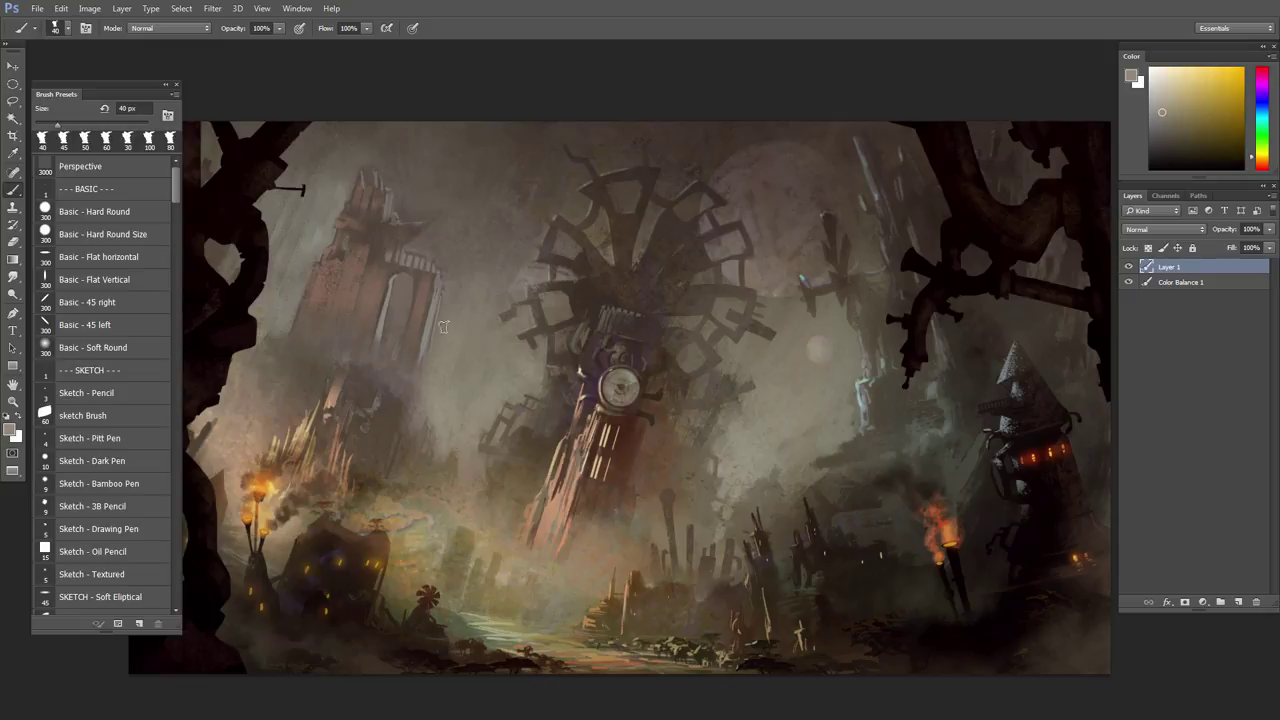
- Refine the haze along the tower's right edge with sampled grey-browns, using a 25 px brush
key("bracketleft")
key("bracketleft")
key("bracketleft")
left_click(451, 328, "alt")
left_click(462, 264, "alt")
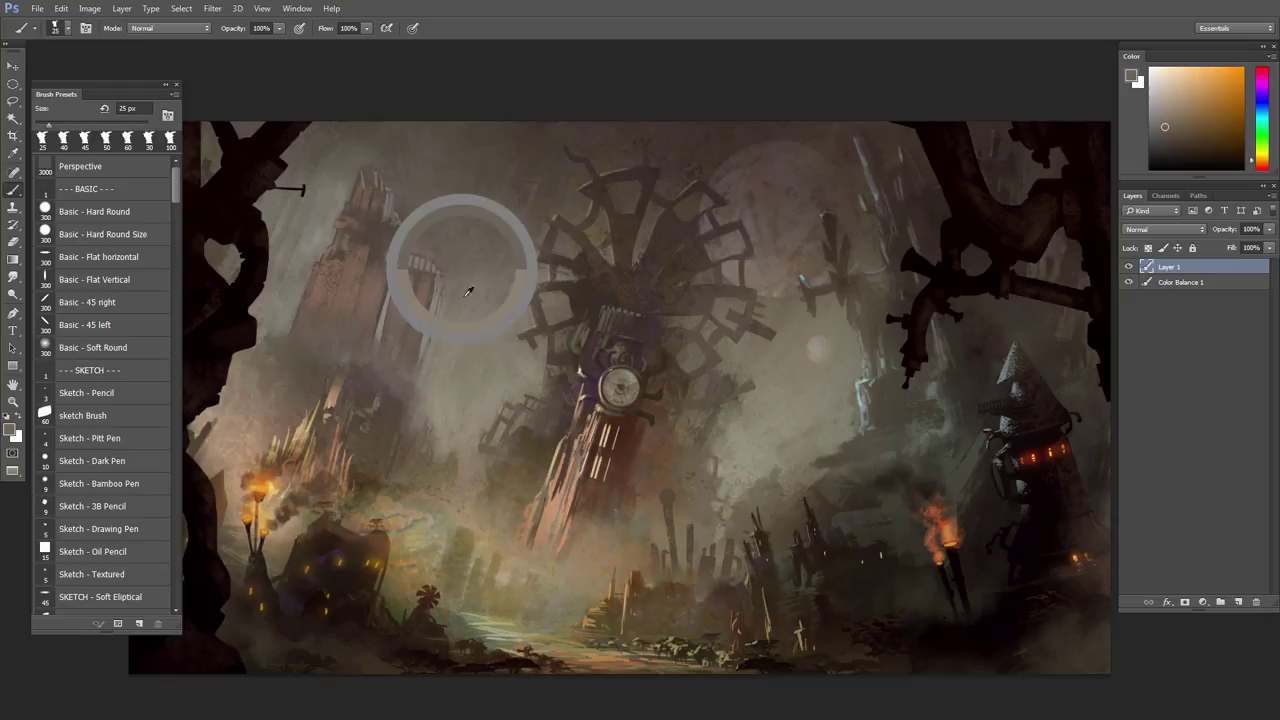
- Touch up the tower's arched opening and its upper rim with sampled tones, reducing the brush from 25 px to 10 px
left_click(393, 319, "alt")
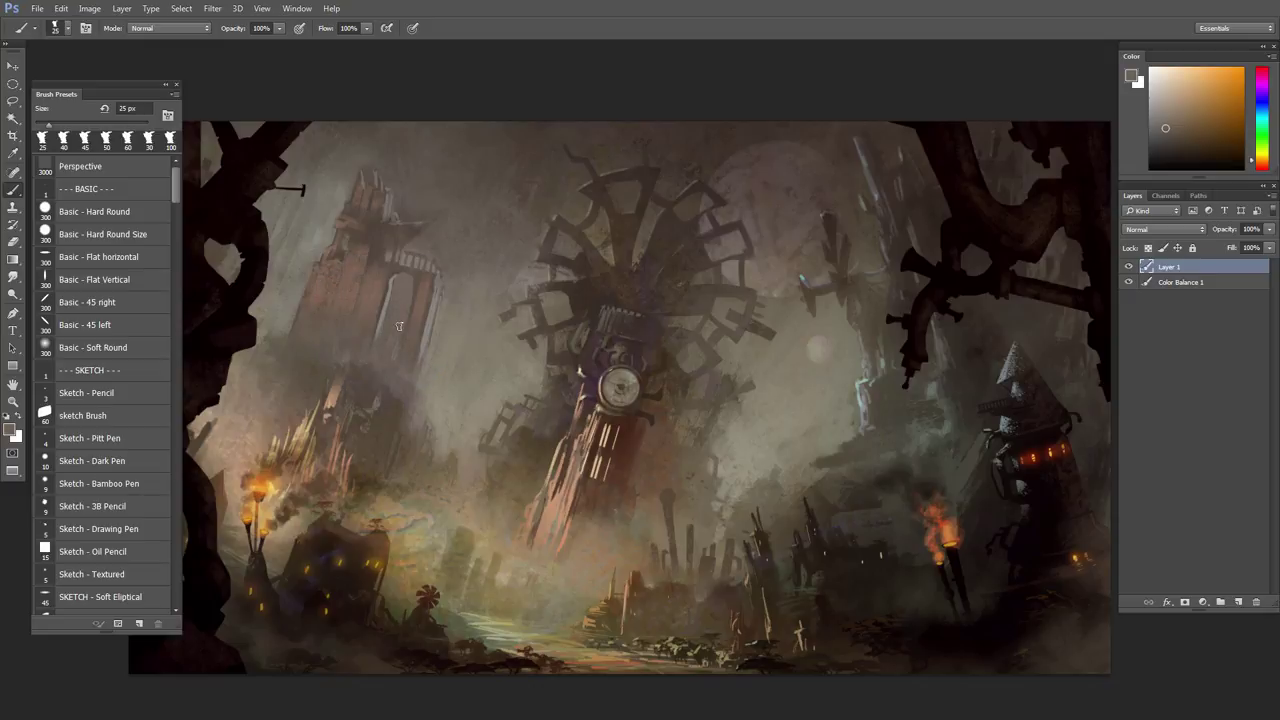
left_click(397, 272, "alt")
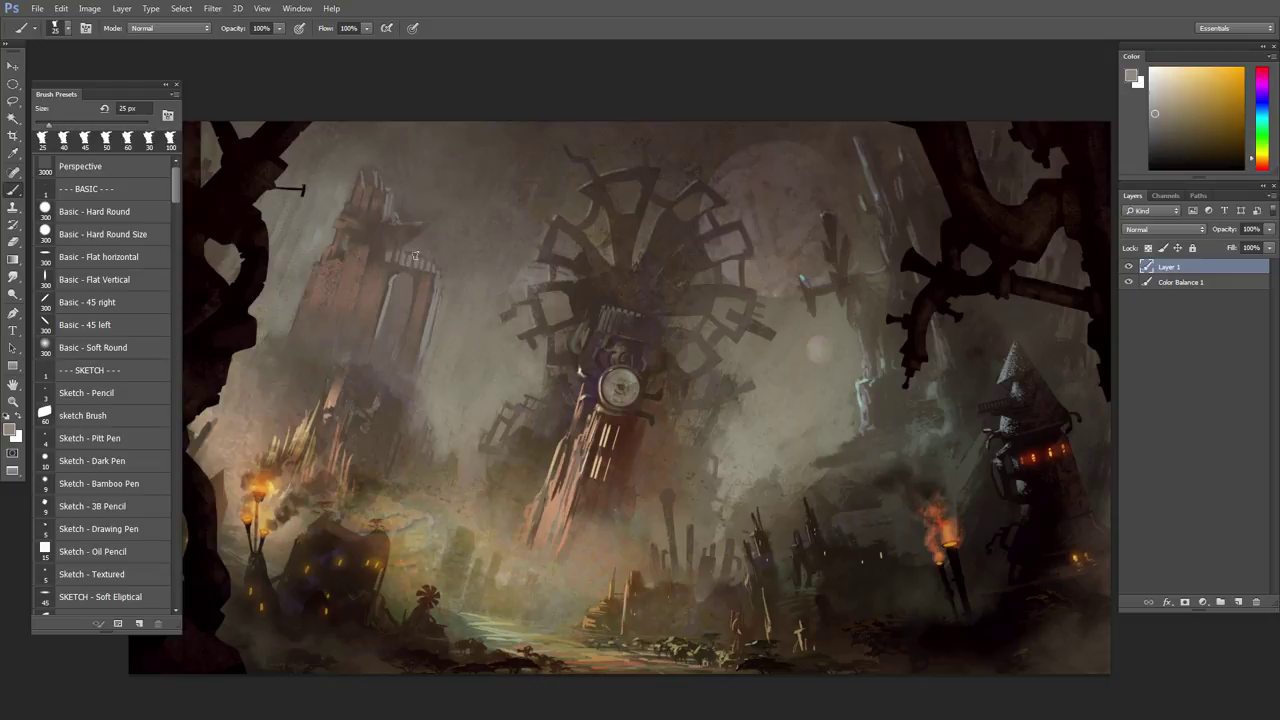
key("bracketleft")
left_click_drag(389, 283, 400, 273)
left_click(390, 278, "alt")
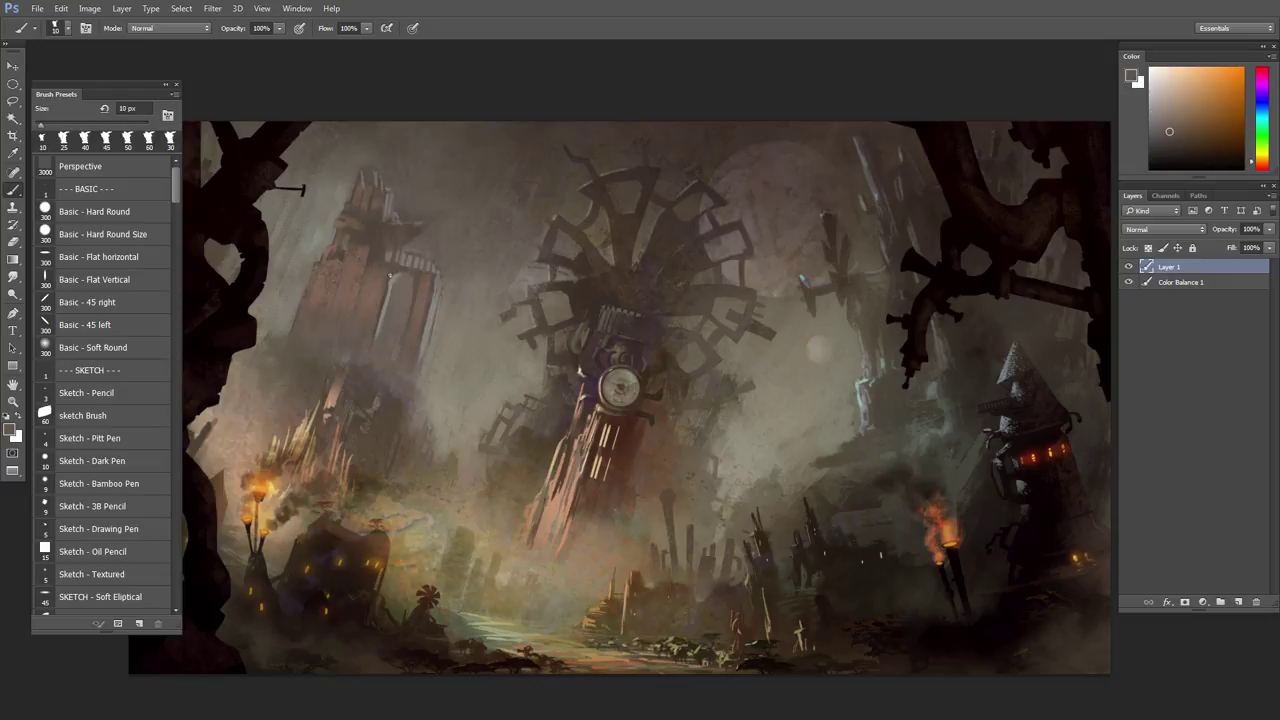
left_click_drag(391, 281, 396, 273)
- Repaint the shadowed masonry beneath the tower's ledge with sampled dark browns, using brush sizes of 9 to 35 px
left_click(375, 234, "alt")
key("bracketleft")
left_click(376, 241, "alt")
key("bracketright")
key("bracketright")
key("bracketright")
key("bracketright")
key("bracketright")
key("bracketright")
left_click(368, 242, "alt")
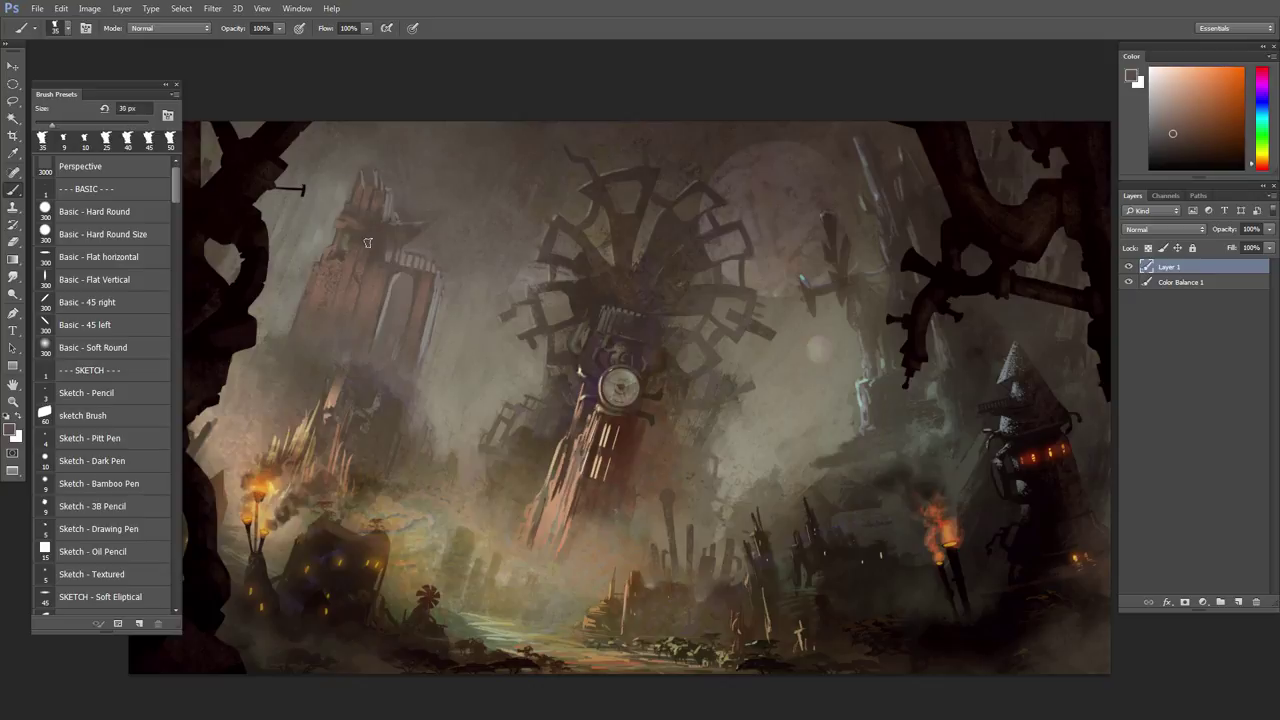
- Paint sampled reddish-browns along the left part of the tower's ledge with a smaller brush
key("bracketleft")
left_click(366, 268, "alt")
left_click(354, 236, "alt")
left_click(353, 222, "alt")
left_click_drag(360, 227, 362, 229)
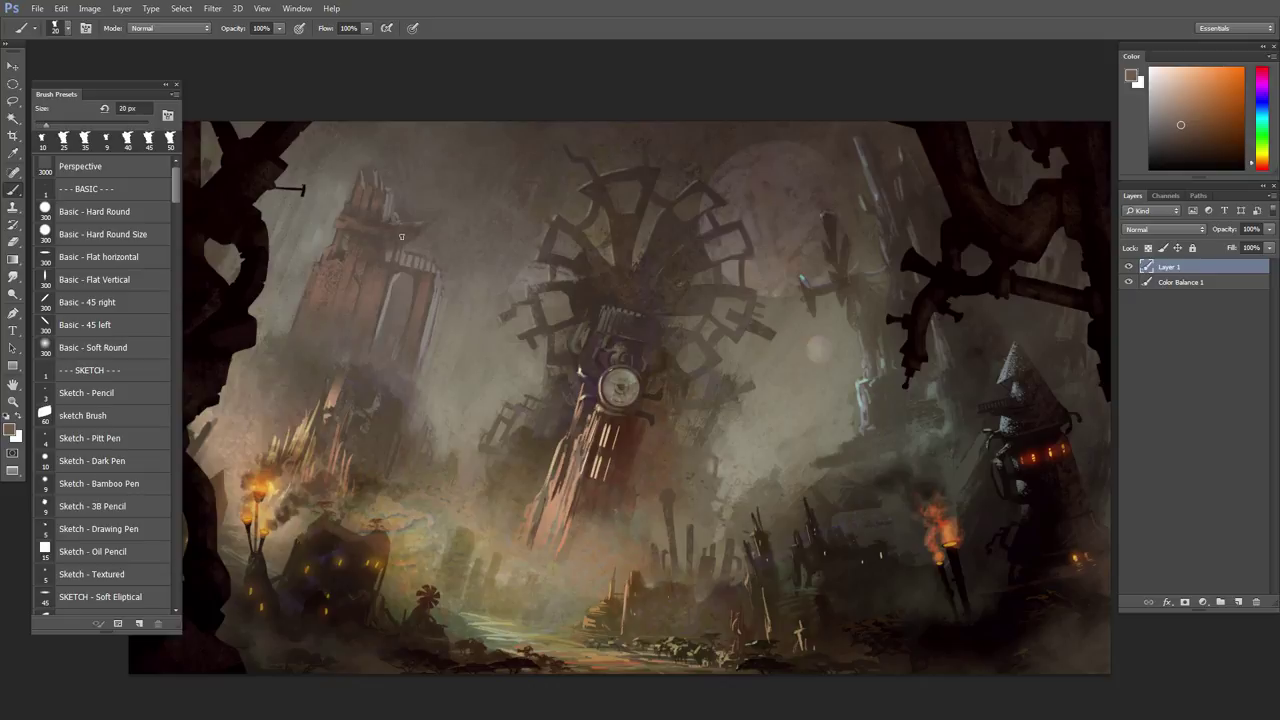
- Define the tower's projecting ledge with short strokes of sampled browns, using brush sizes of 15 to 20 px
left_click_drag(400, 236, 398, 226)
key("[")
left_click(407, 227)
left_click(384, 235)
left_click(389, 240, "alt")
key("]")
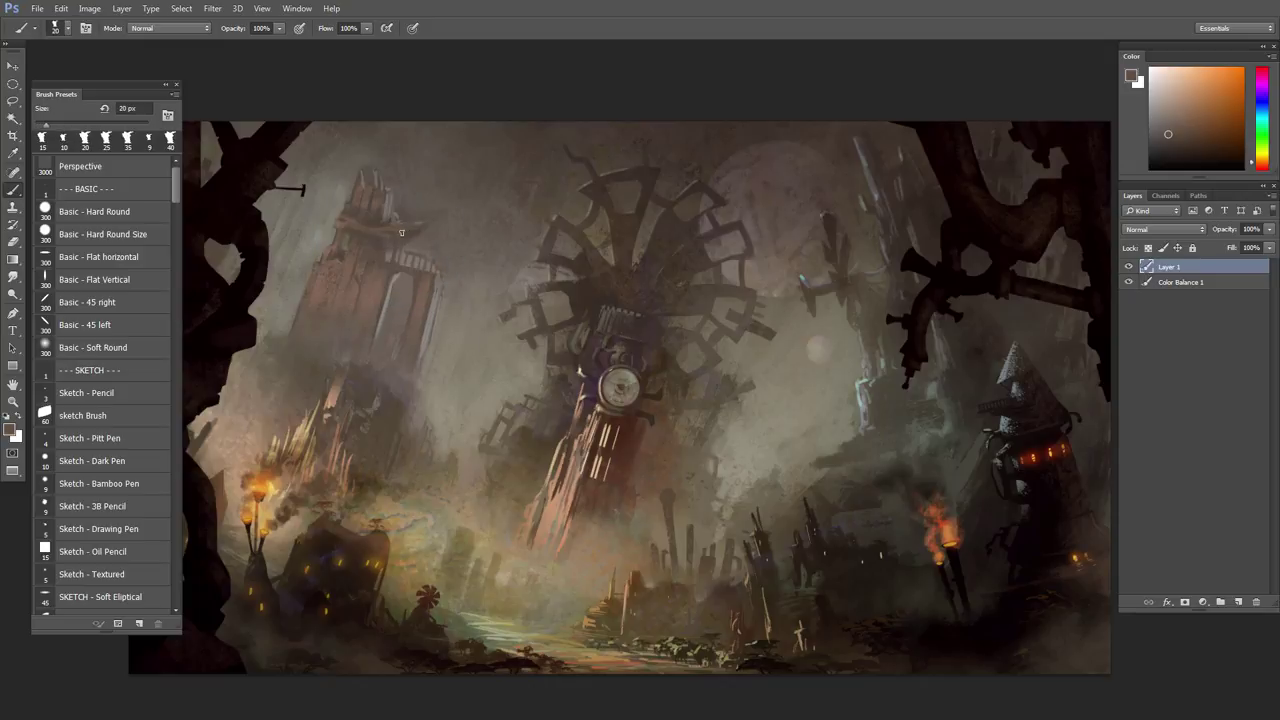
left_click(373, 238)
left_click(348, 228, "alt")
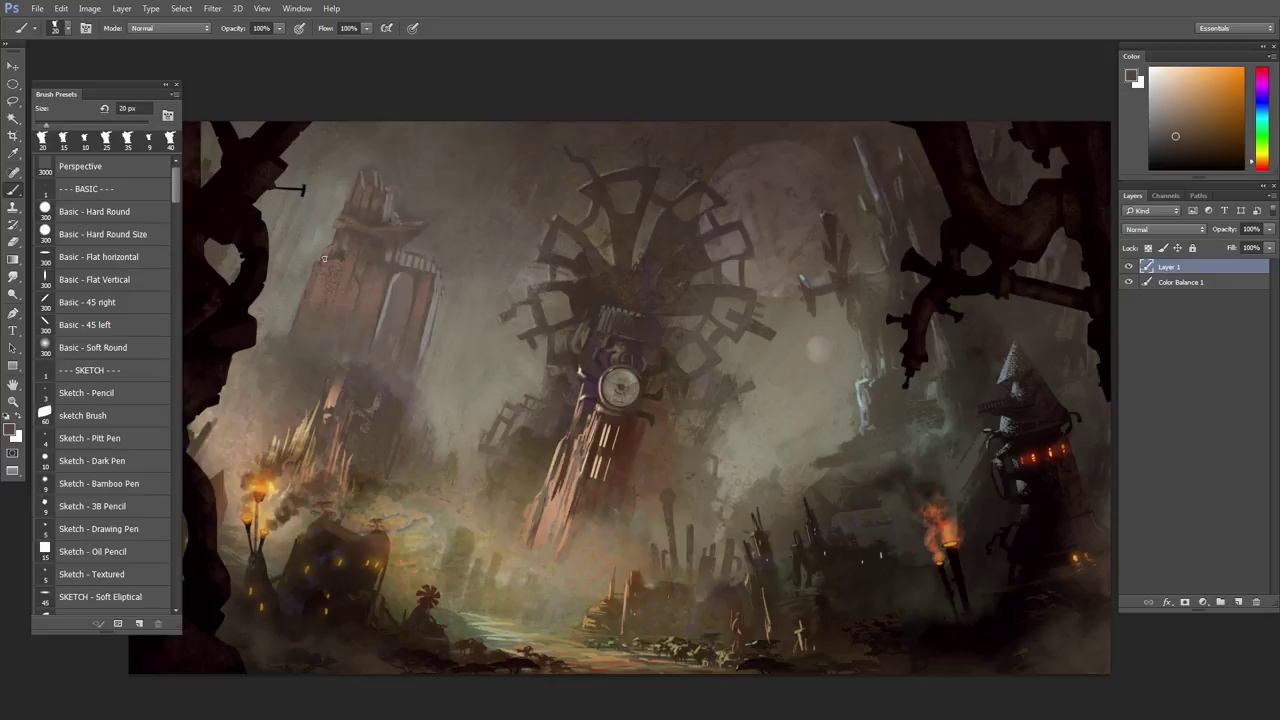
- Touch up the tower's left shoulder below the ledge with sampled reddish tones, using a 15 px brush enlarged to 30 px
left_click(328, 250, "alt")
key("bracketleft")
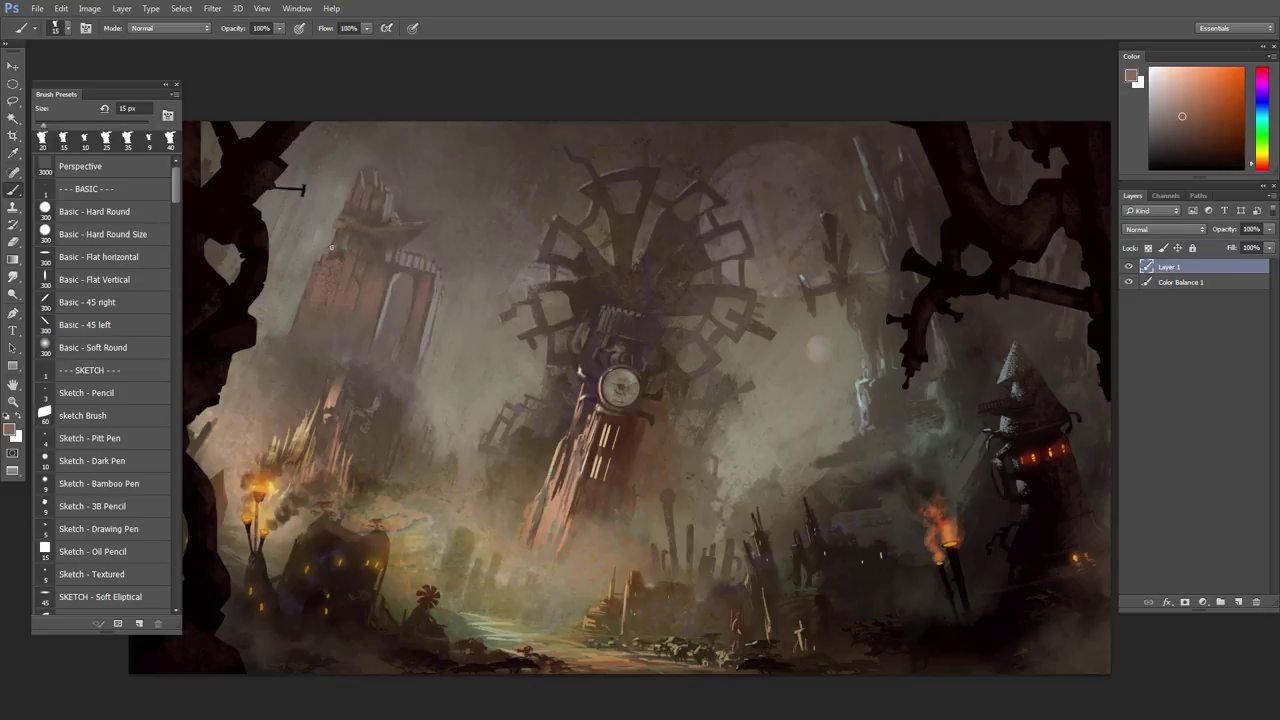
left_click(329, 267)
left_click(345, 260, "alt")
key("bracketright")
key("bracketright")
key("bracketright")
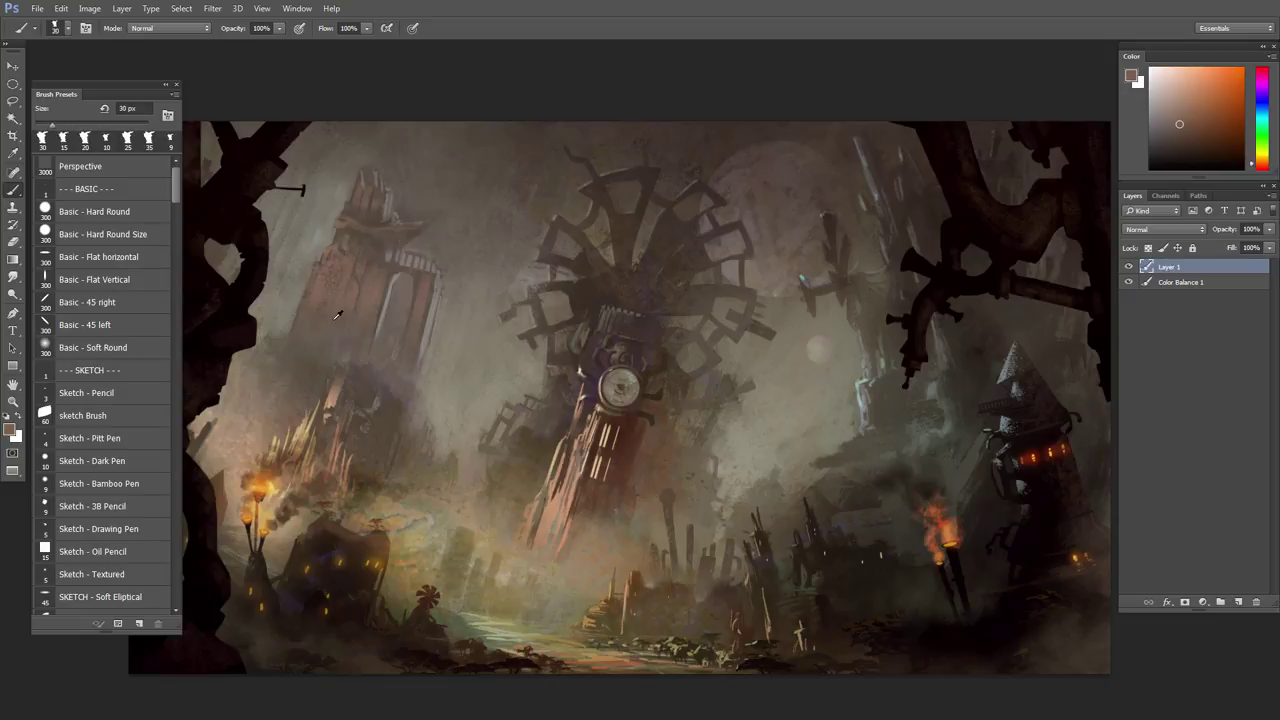
- Smooth the brick texture on the tower's left wall with sampled brown and a 50 px brush
left_click(320, 326, "alt")
key("bracketright")
key("bracketright")
key("bracketright")
key("bracketright")
left_click_drag(320, 312, 324, 334)
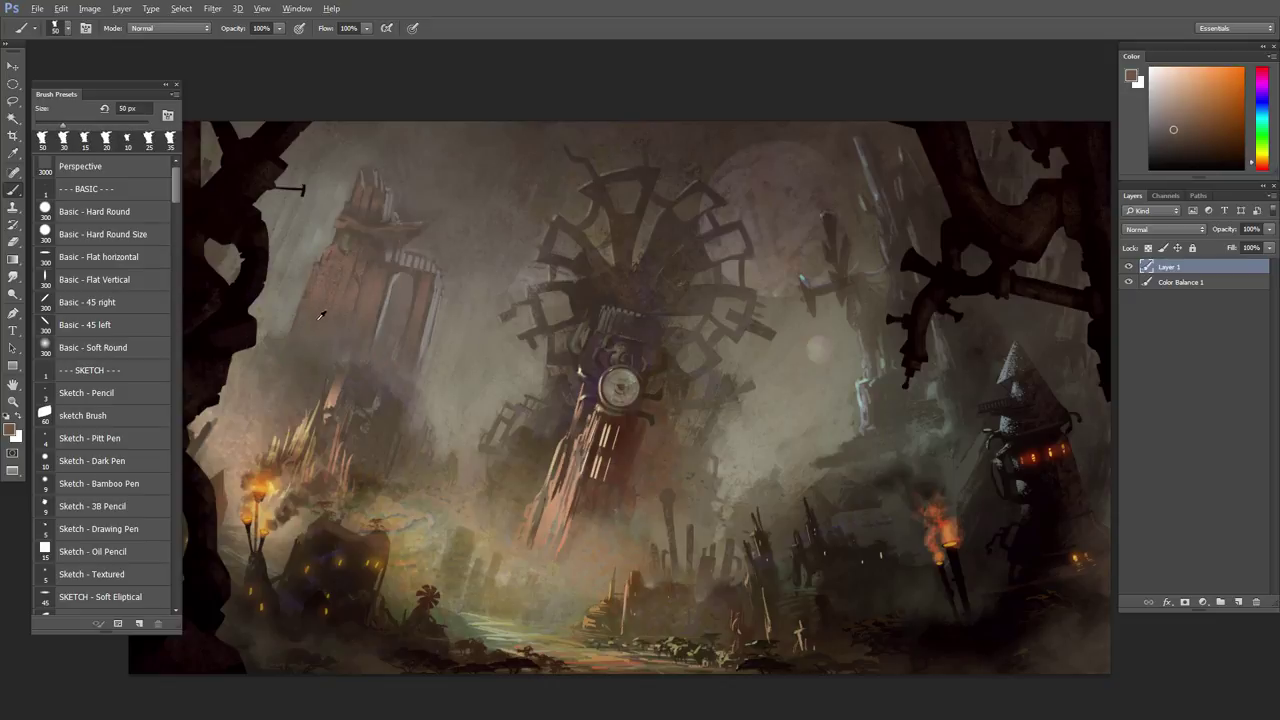
- Smooth the tower's left wall and the masonry beside the arch with sampled reddish-browns and a 60 px brush
left_click(318, 320, "alt")
key("bracketright")
mouse_move(318, 290)
left_mouse_down()
mouse_move(308, 338)
mouse_move(326, 337)
left_mouse_up()
left_click(323, 296, "alt")
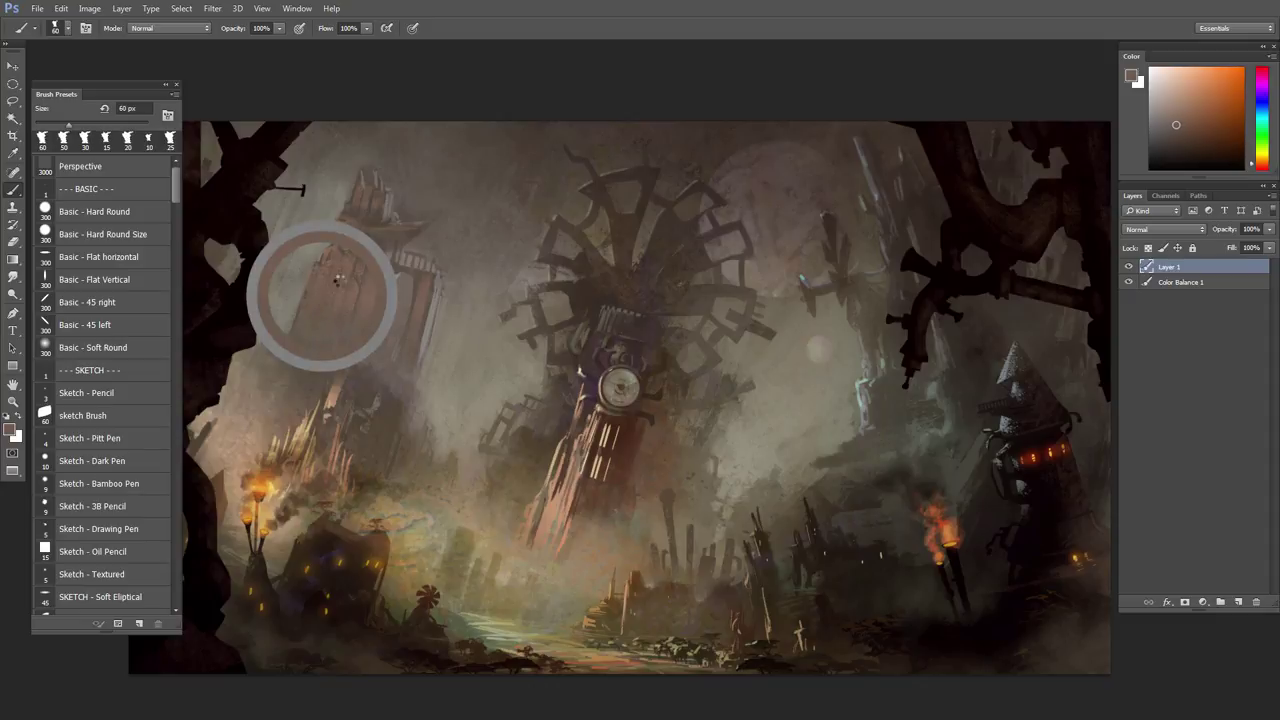
left_click(350, 336, "alt")
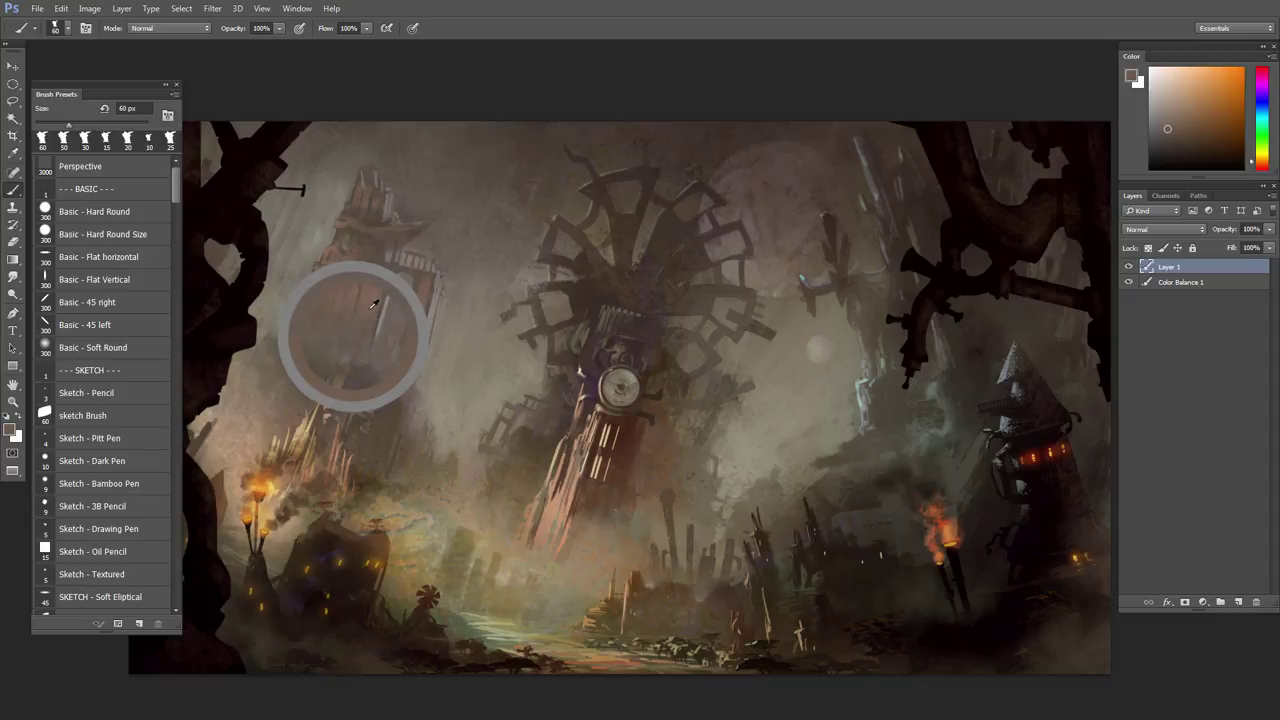
left_click(376, 287, "alt")
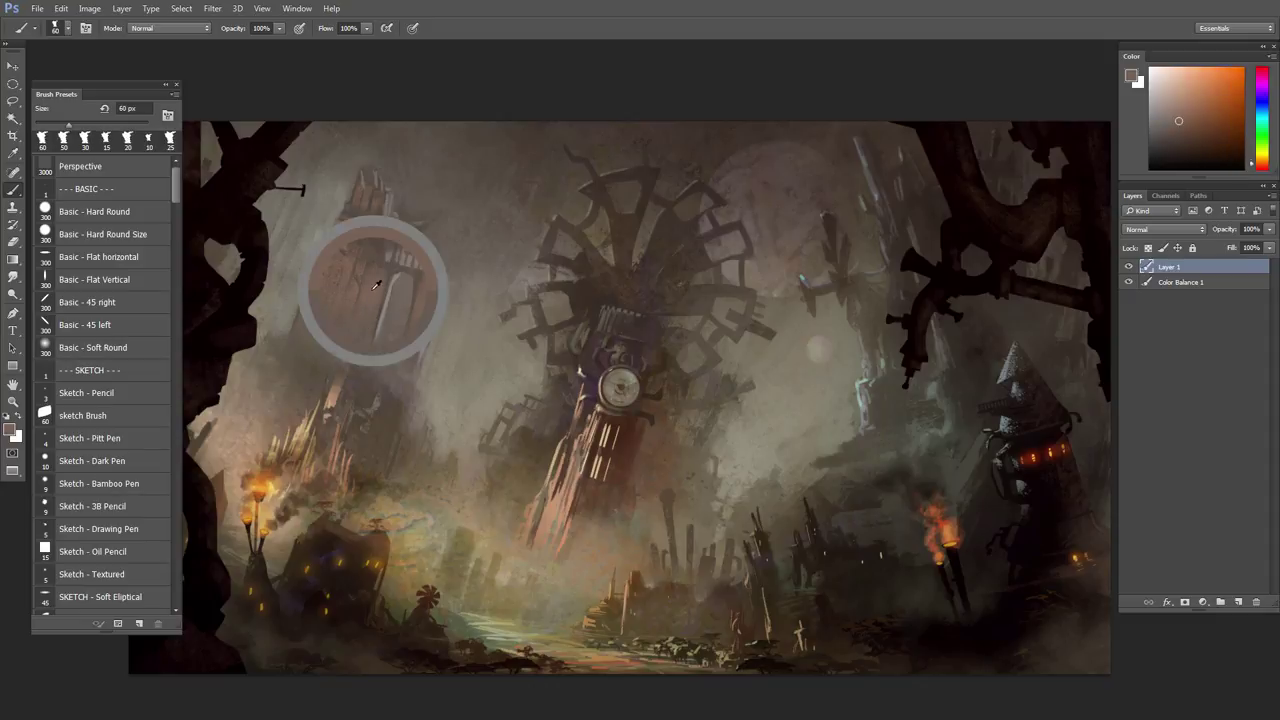
left_click(380, 254, "alt")
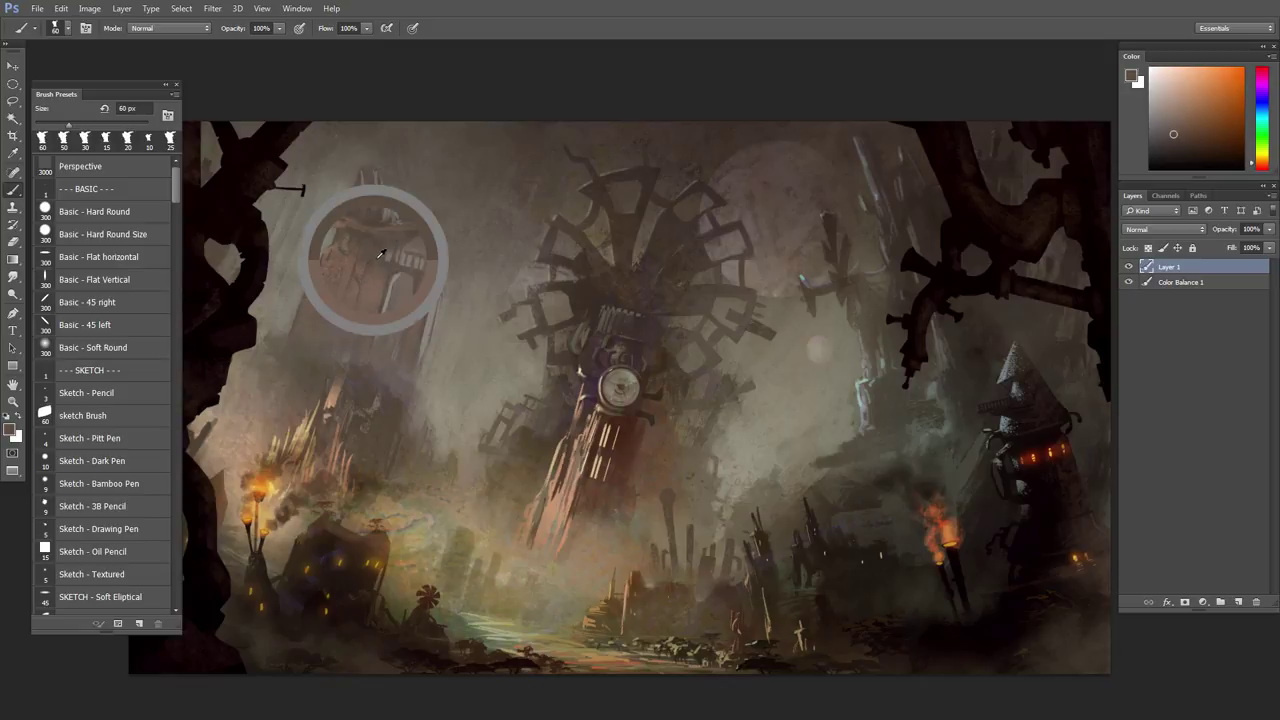
- Paint brown cracks on the upper part of the tower's left wall with a 15 px brush, then sample a reddish tone at 20 px
key("bracketleft")
key("bracketleft")
key("bracketleft")
key("bracketleft")
key("bracketleft")
key("bracketleft")
key("bracketleft")
key("bracketleft")
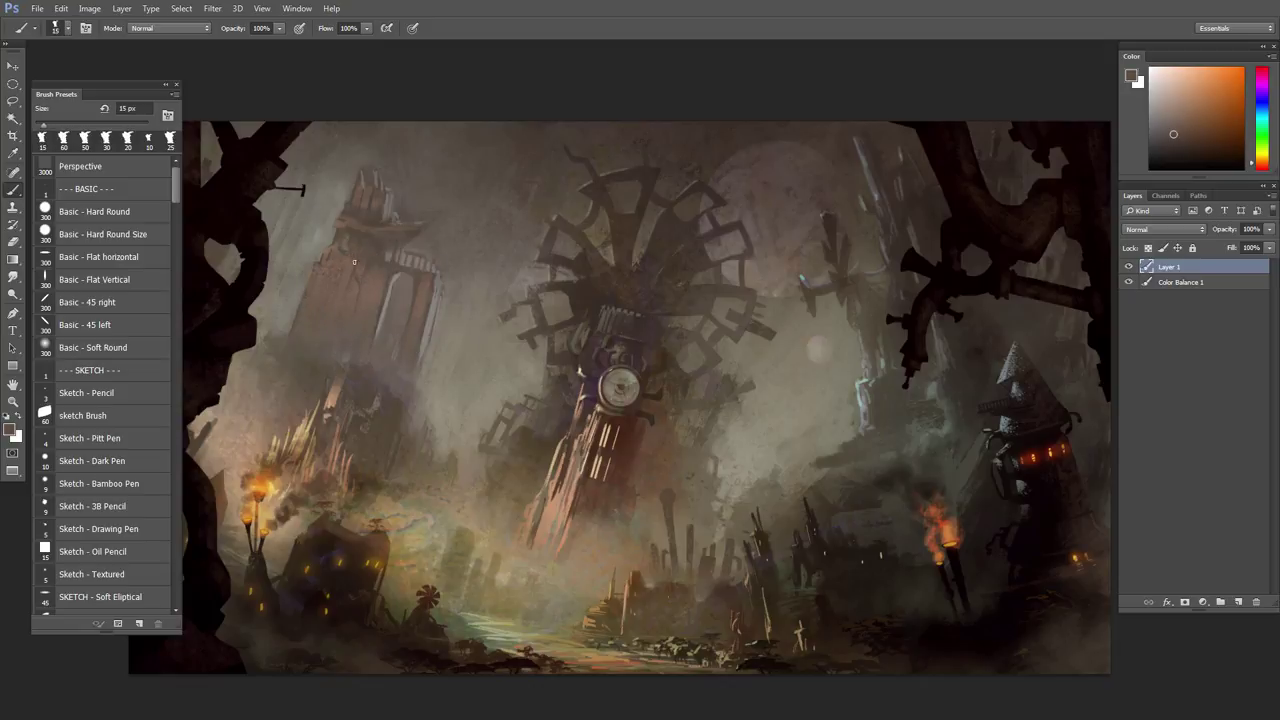
left_click_drag(350, 282, 332, 298)
left_click_drag(332, 279, 334, 262)
left_click(342, 246, "alt")
key("bracketright")
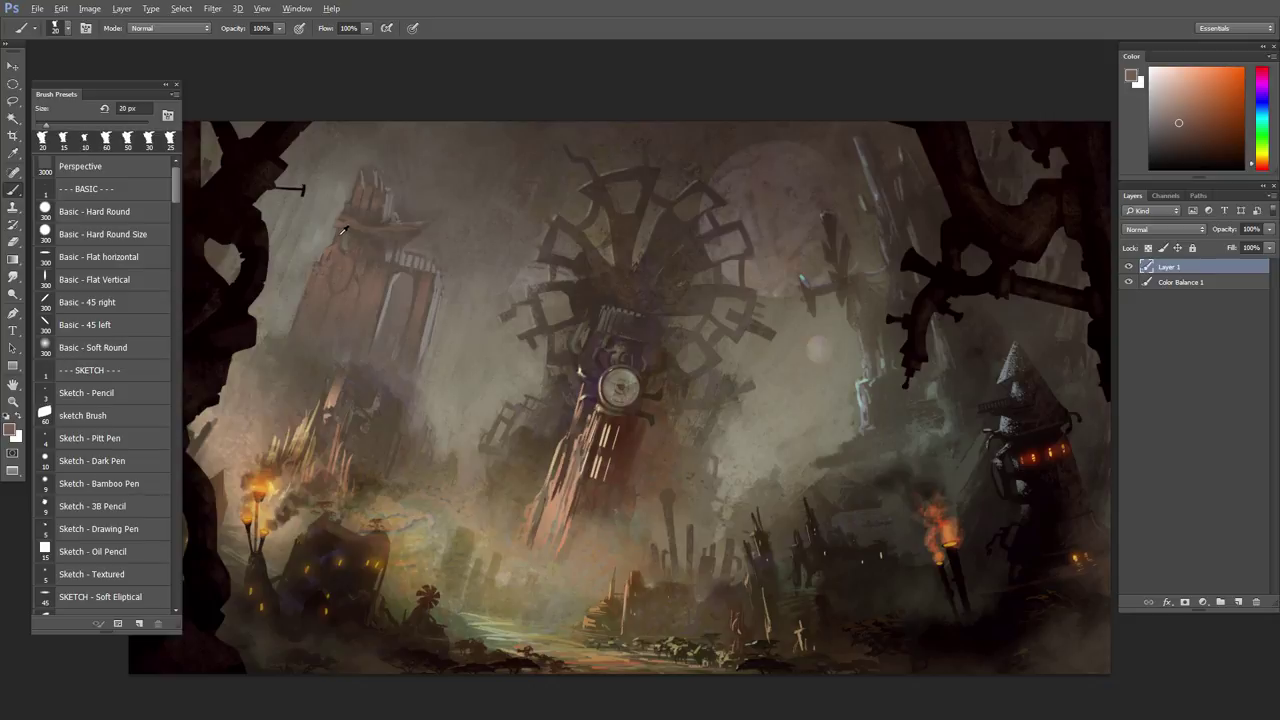
- Detail the stonework on the tower's left shoulder below the ledge with sampled browns, using brush sizes of 10 and 9 px
left_click(336, 236, "alt")
key("bracketleft")
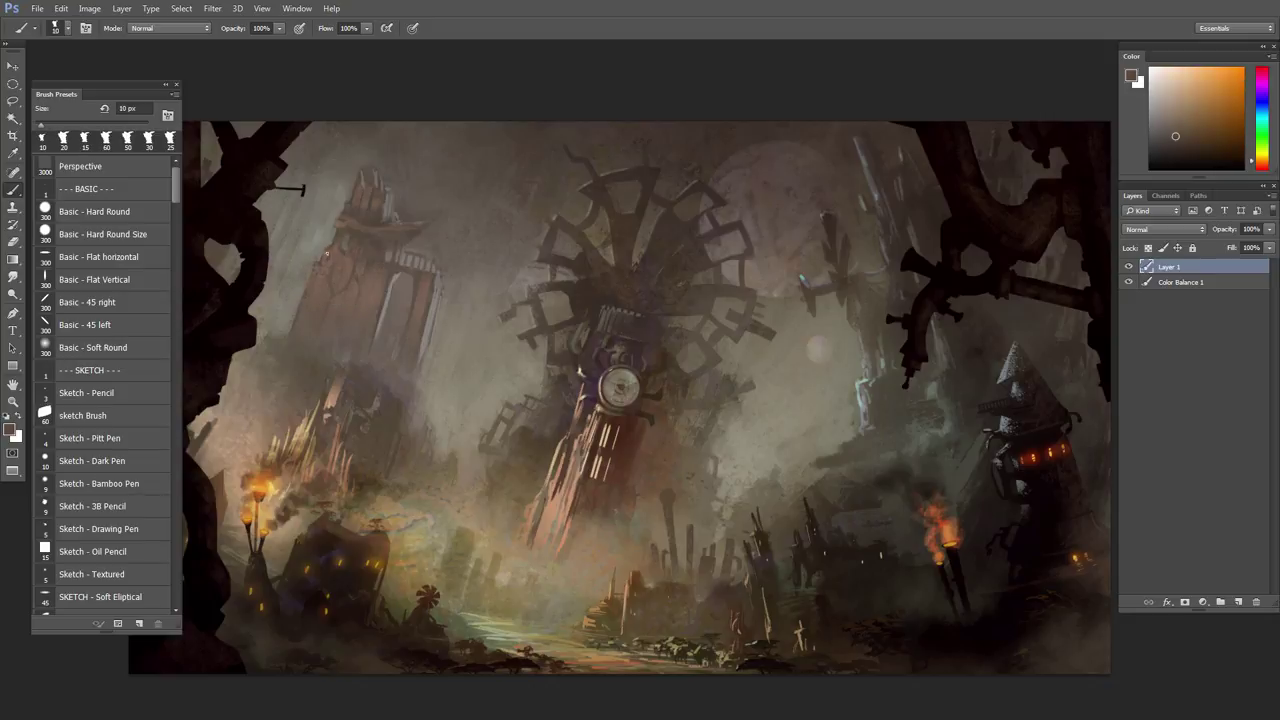
left_click(337, 252, "alt")
key("bracketleft")
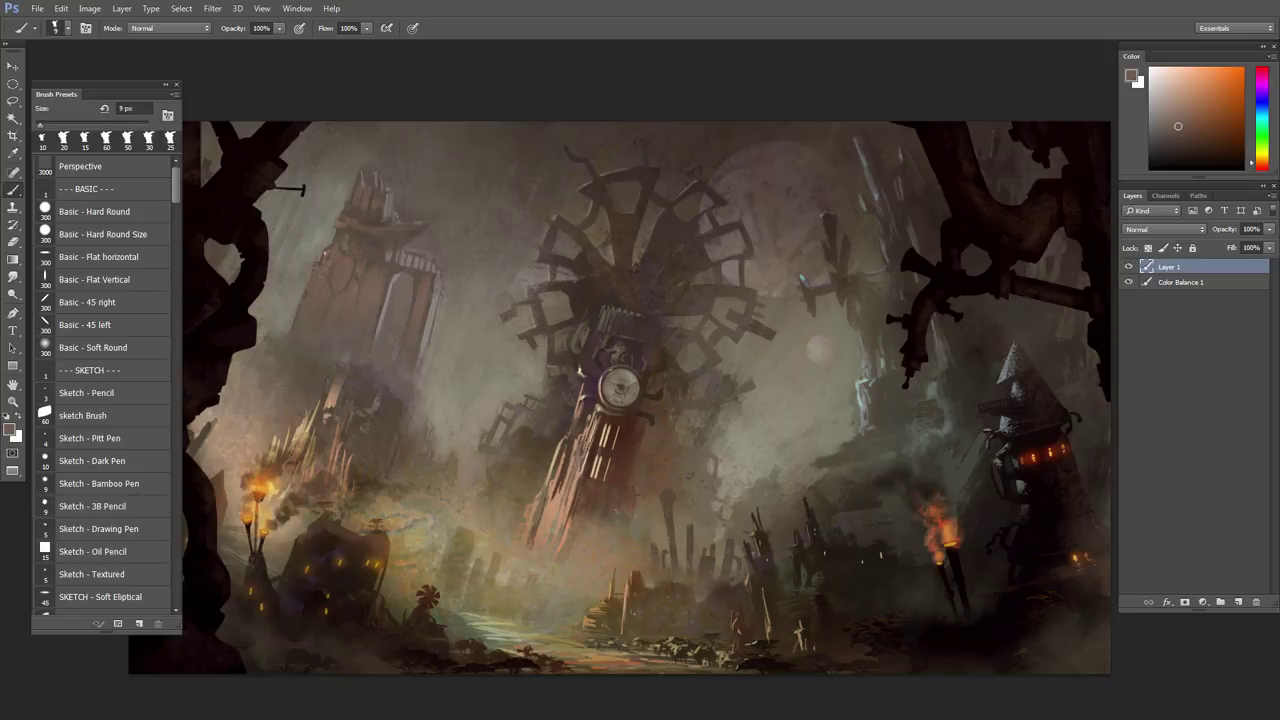
- Refine the upper left edge of the tower with sampled wall and sky tones and a 15 px brush
left_click(310, 300, "alt")
key("bracketright")
key("bracketright")
left_click(309, 281, "alt")
left_click(343, 237, "alt")
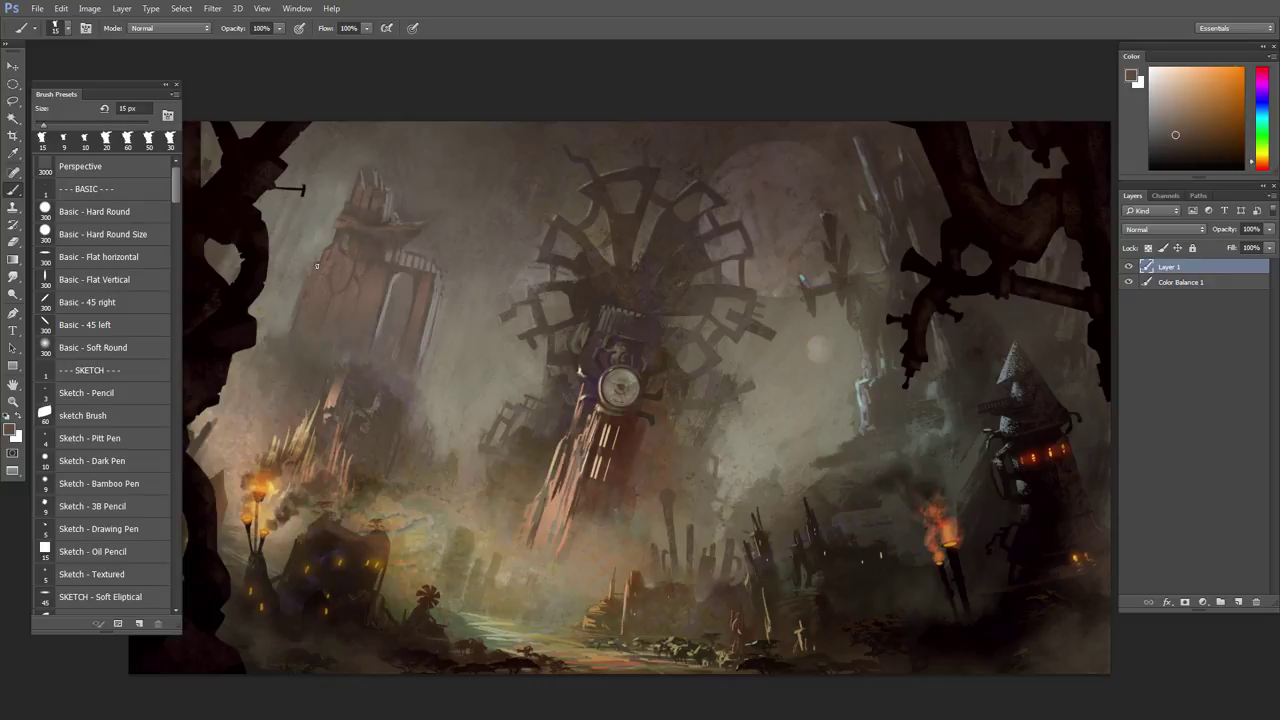
left_click_drag(310, 272, 312, 268)
- Clean up the tower's lower left edge with sampled haze and sky tones, reducing the brush from 25 to 15 px
key("bracketright")
key("bracketright")
left_click(286, 344, "alt")
key("bracketleft")
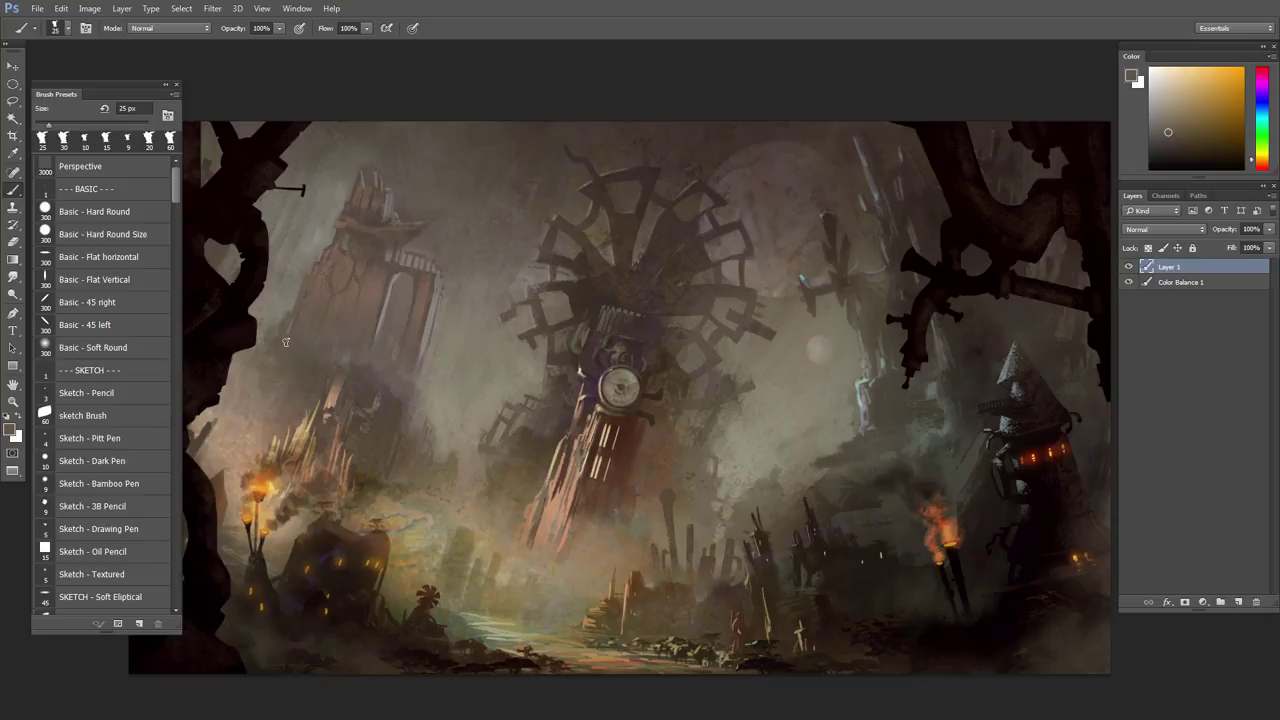
key("bracketleft")
left_click(290, 300, "alt")
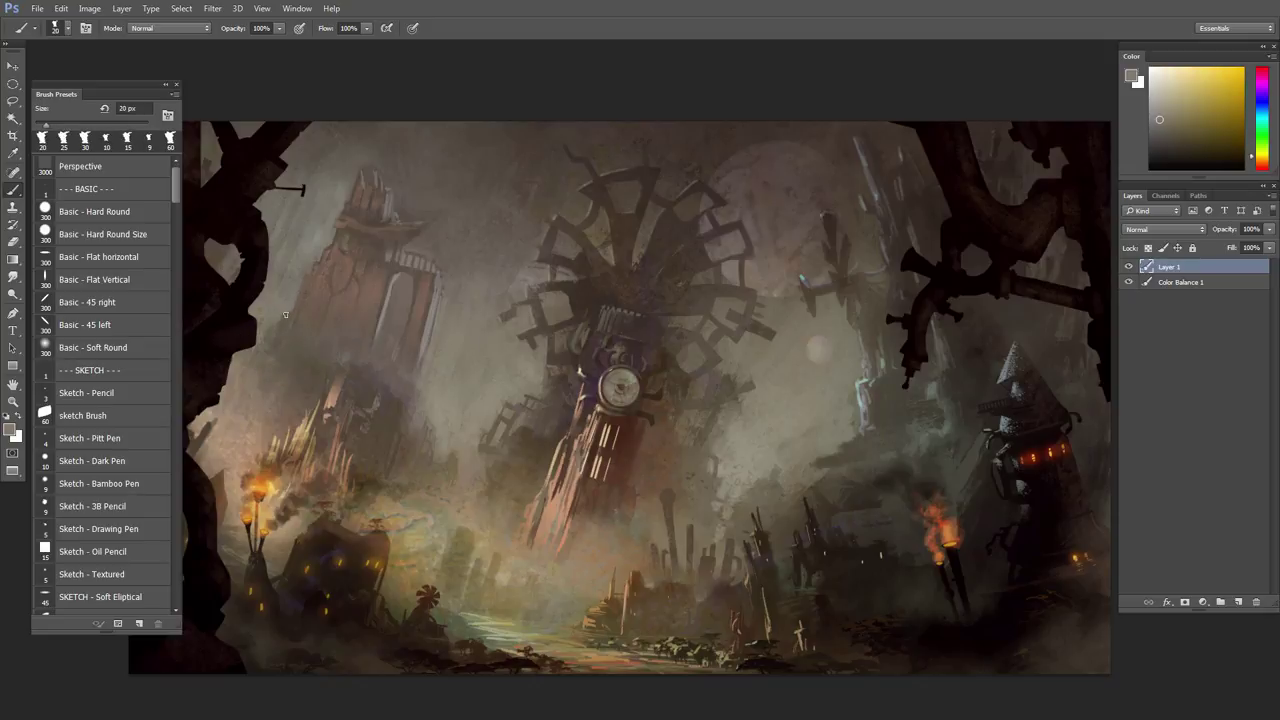
left_click(279, 330, "alt")
key("bracketleft")
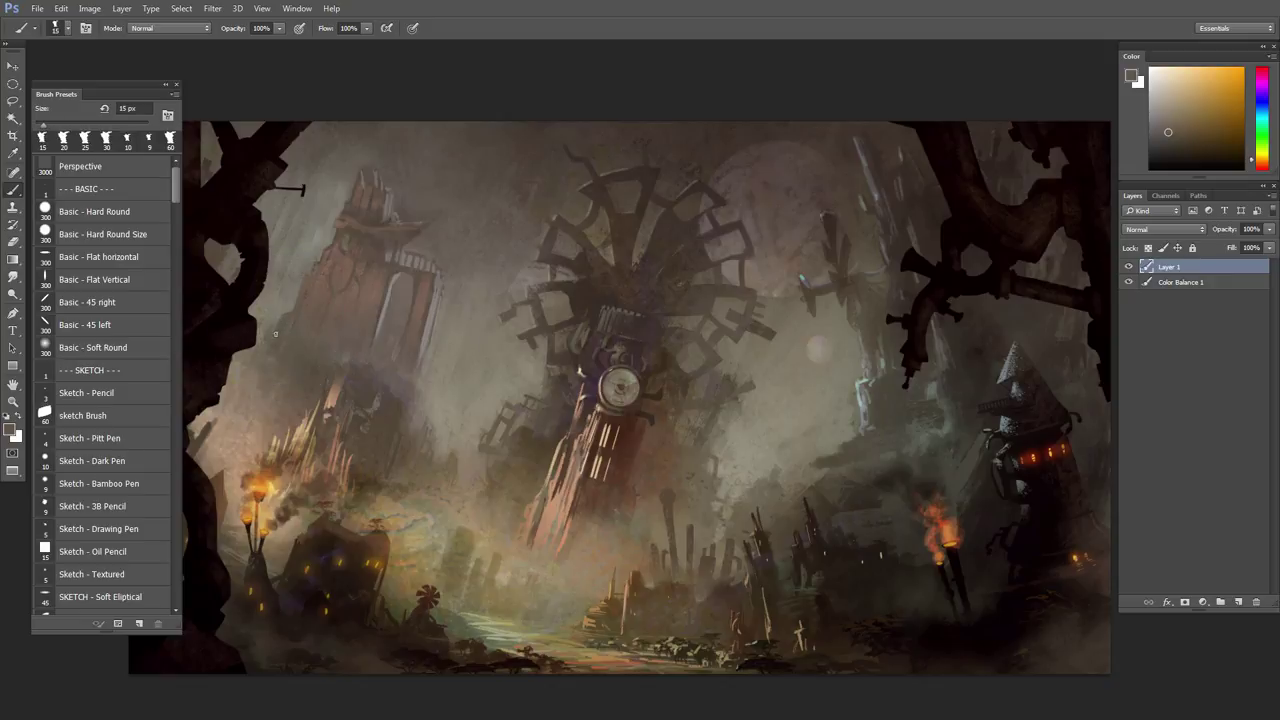
- Soften the haze left of the tower's base with sampled grey-browns and a 35 px brush
left_click(268, 357, "alt")
key("bracketright")
key("bracketright")
key("bracketright")
key("bracketright")
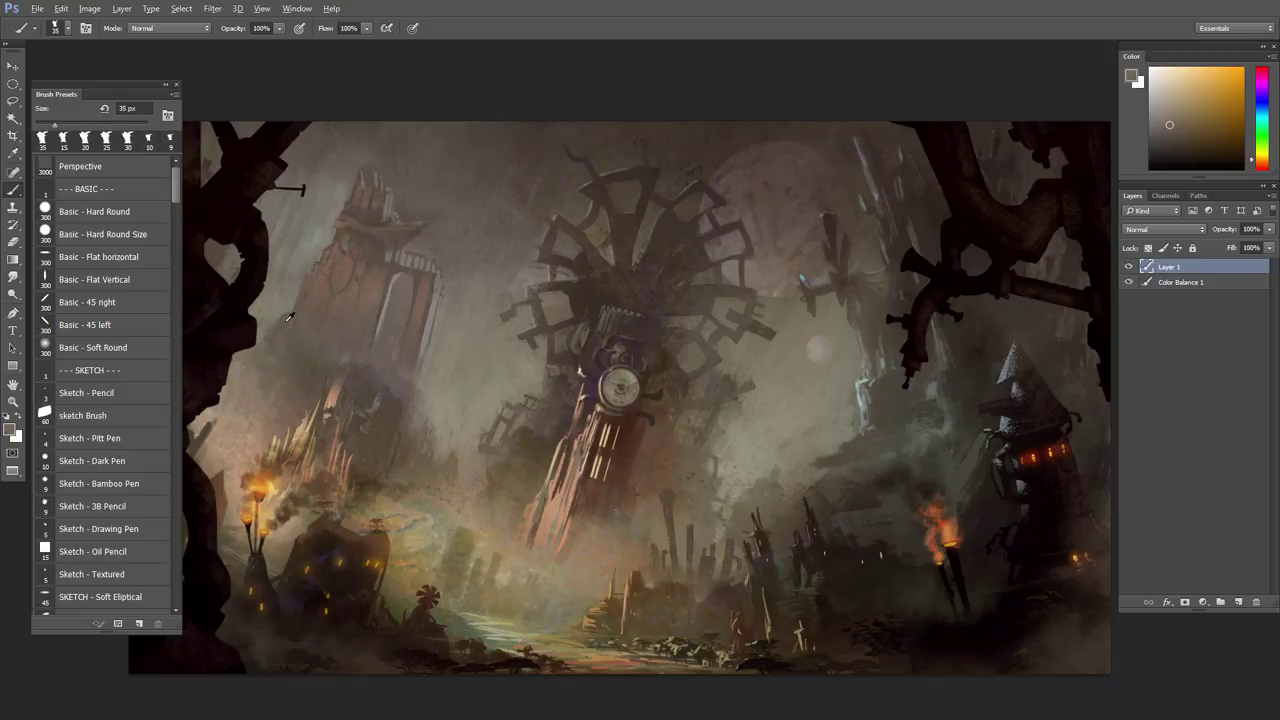
left_click(285, 320, "alt")
- Blend the tower's lower walls into the haze with sampled browns, using brush sizes of 50 and 35 px
left_click(310, 345, "alt")
key("bracketright")
key("bracketright")
left_click(326, 350, "alt")
left_click(343, 322, "alt")
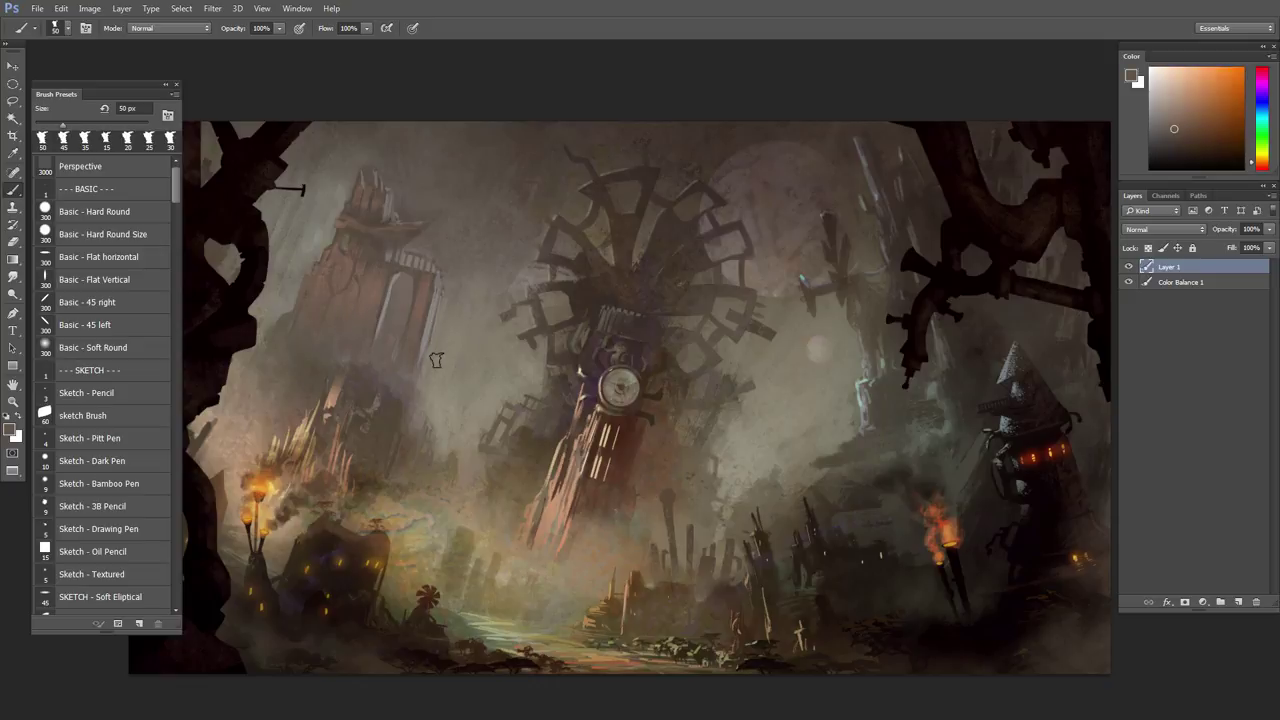
left_click(395, 335, "alt")
key("bracketleft")
key("bracketleft")
key("bracketleft")
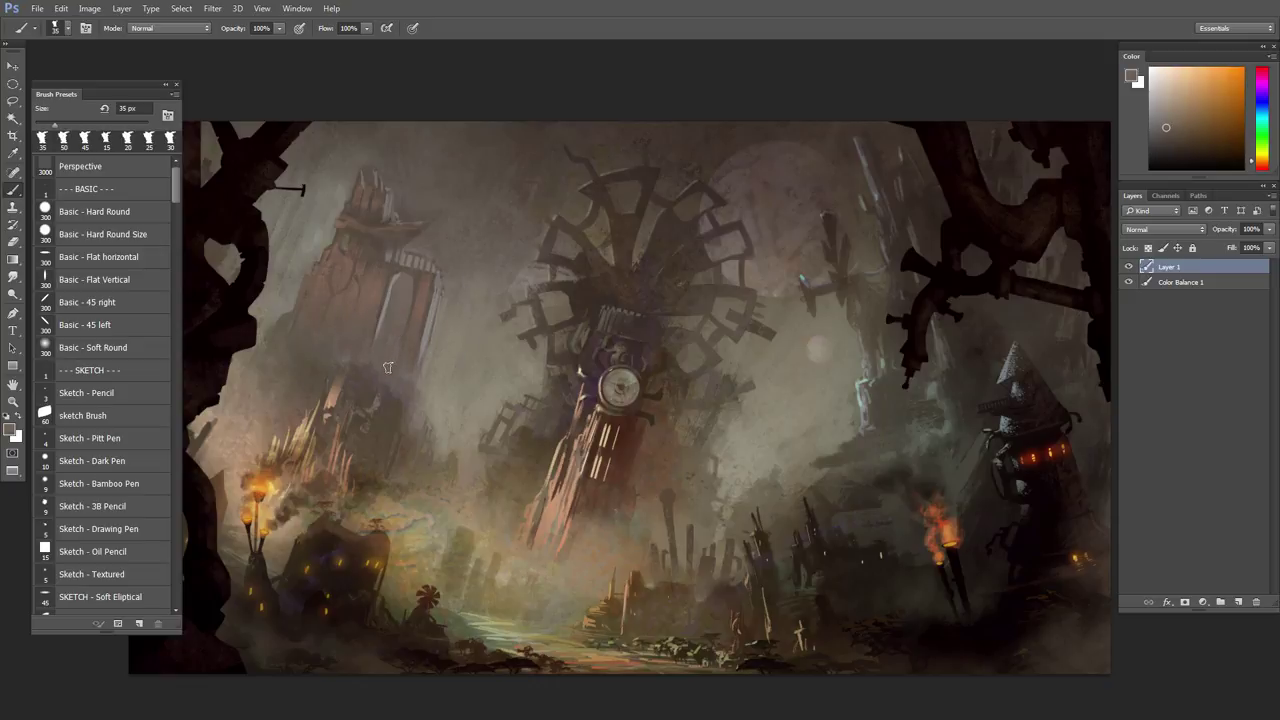
- Repaint the arch opening and the tower's right pillar with sampled reddish-browns and a 15 px brush
left_click(422, 294, "alt")
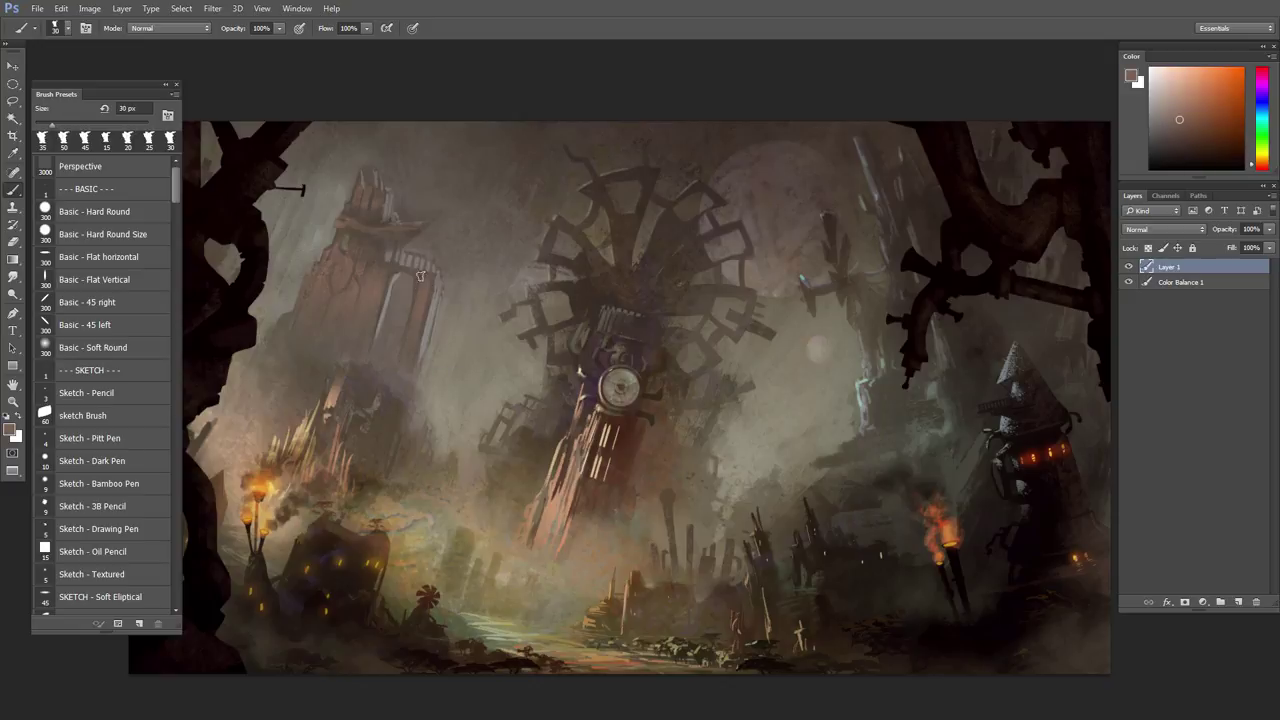
key("bracketleft")
key("bracketleft")
key("bracketleft")
key("bracketleft")
left_click_drag(410, 272, 412, 309)
left_click(430, 294, "alt")
left_click(421, 288, "alt")
left_click(417, 272, "alt")
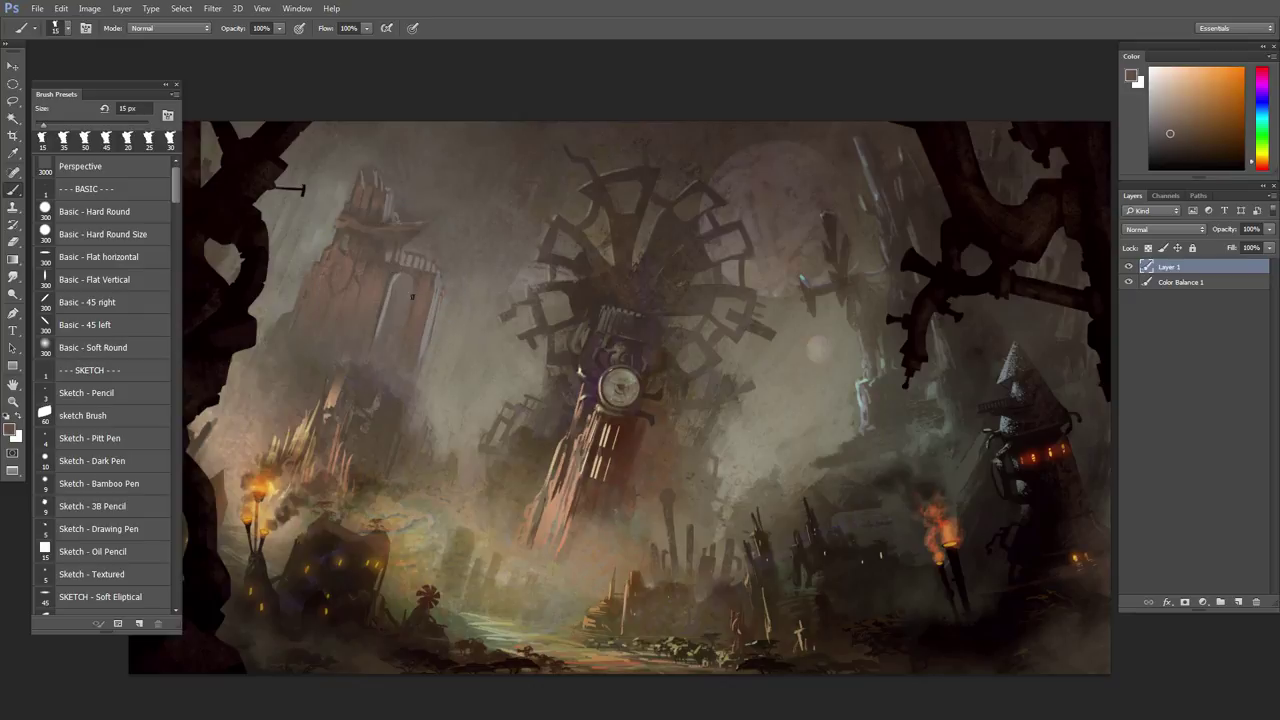
left_click(420, 300, "alt")
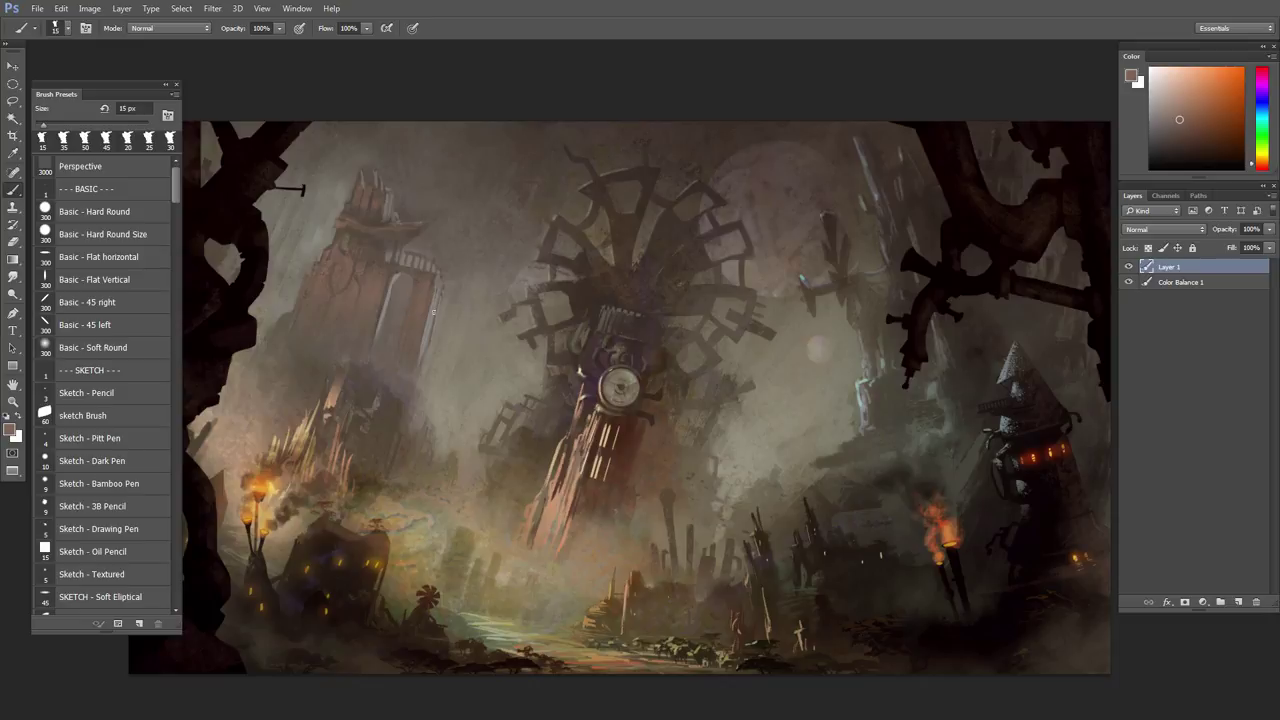
- Draw fine cracks and shadow lines below the ledge and down the walls with sampled browns, using 9 and 8 px brushes
left_click(388, 252, "alt")
key("bracketleft")
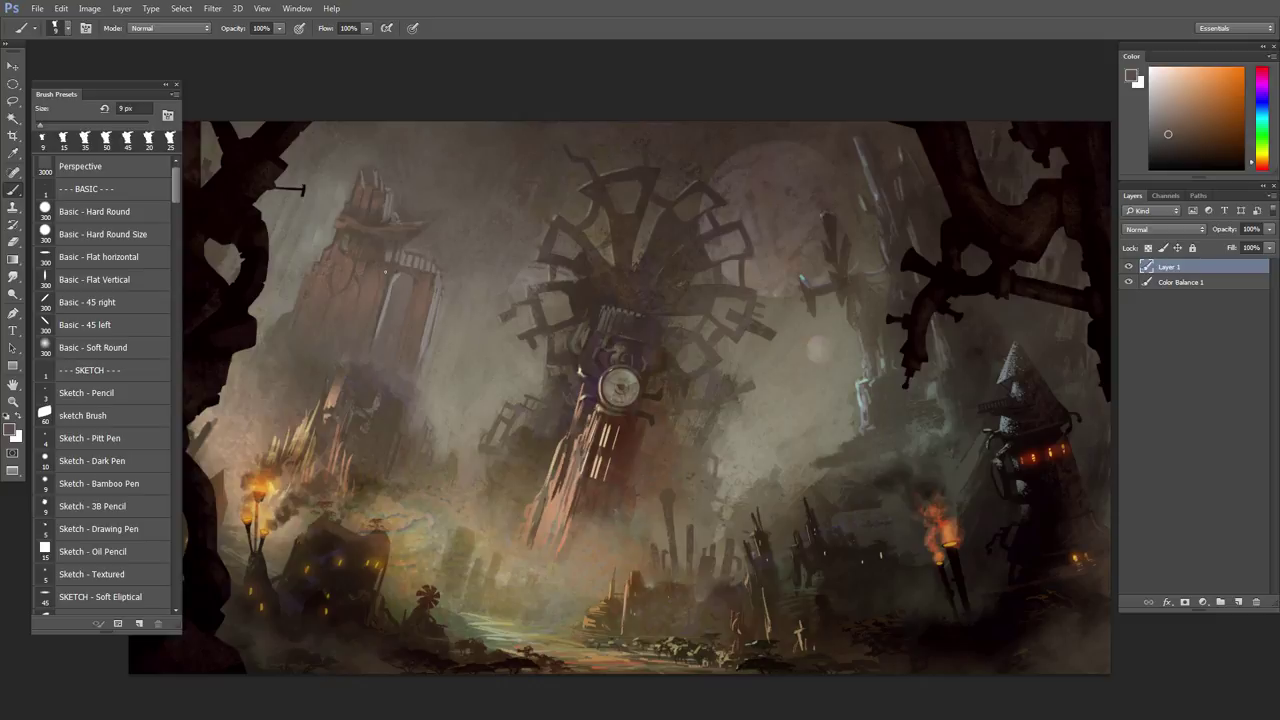
left_click(379, 245, "alt")
left_click(321, 292)
left_click(380, 256, "alt")
left_click(390, 246, "alt")
left_click(358, 226, "alt")
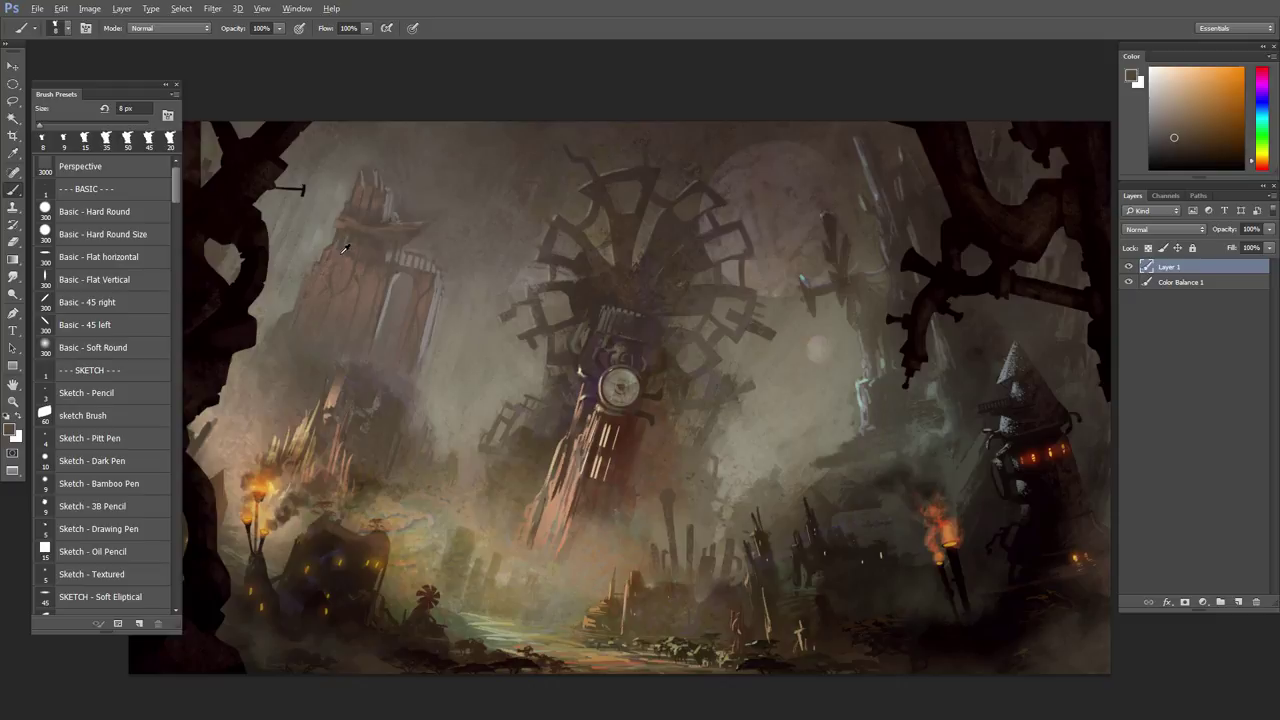
left_click(343, 242, "alt")
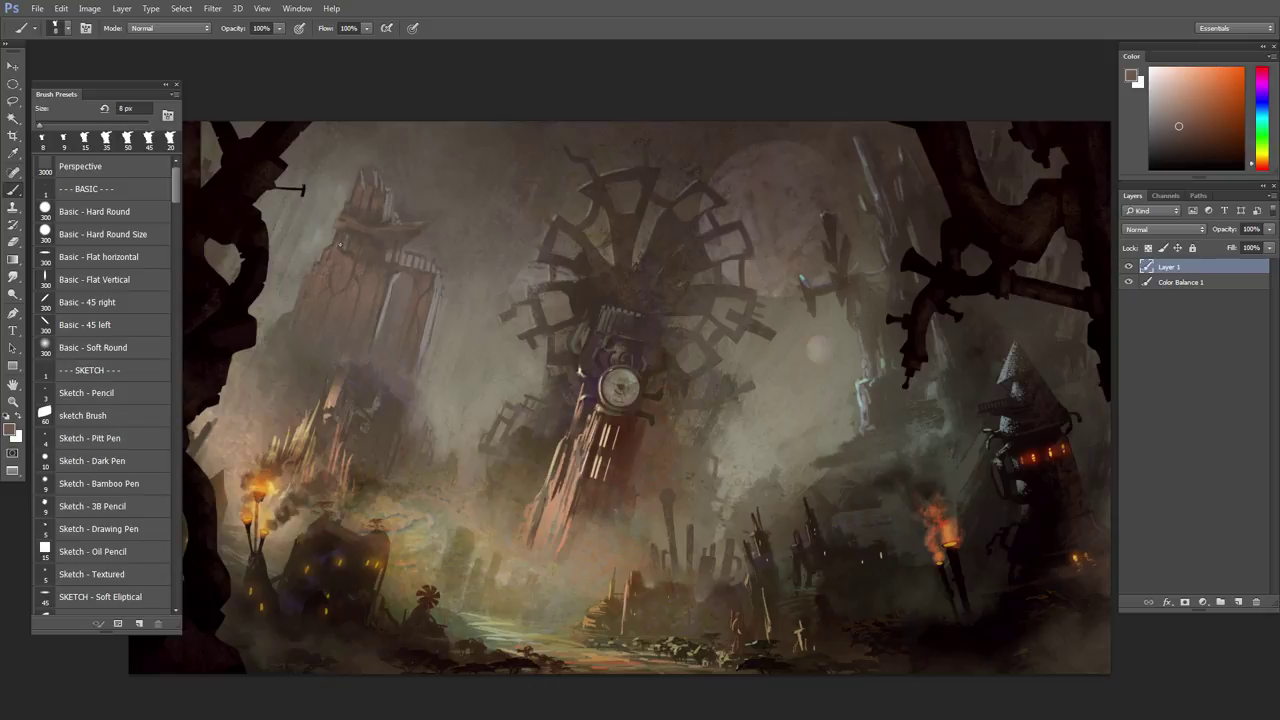
left_click(354, 225, "alt")
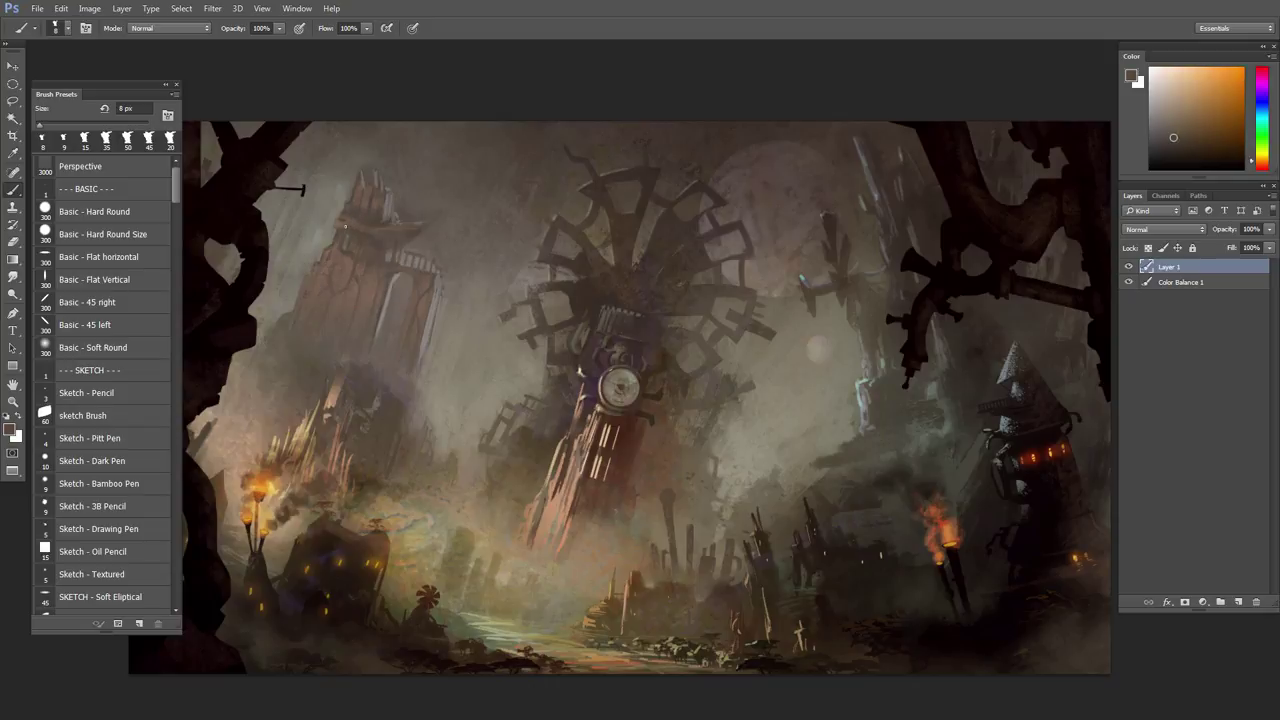
- Paint sampled sky tones beneath the right end of the ledge and beside the tower, enlarging the brush to 50 px
left_click_drag(386, 352, 451, 403)
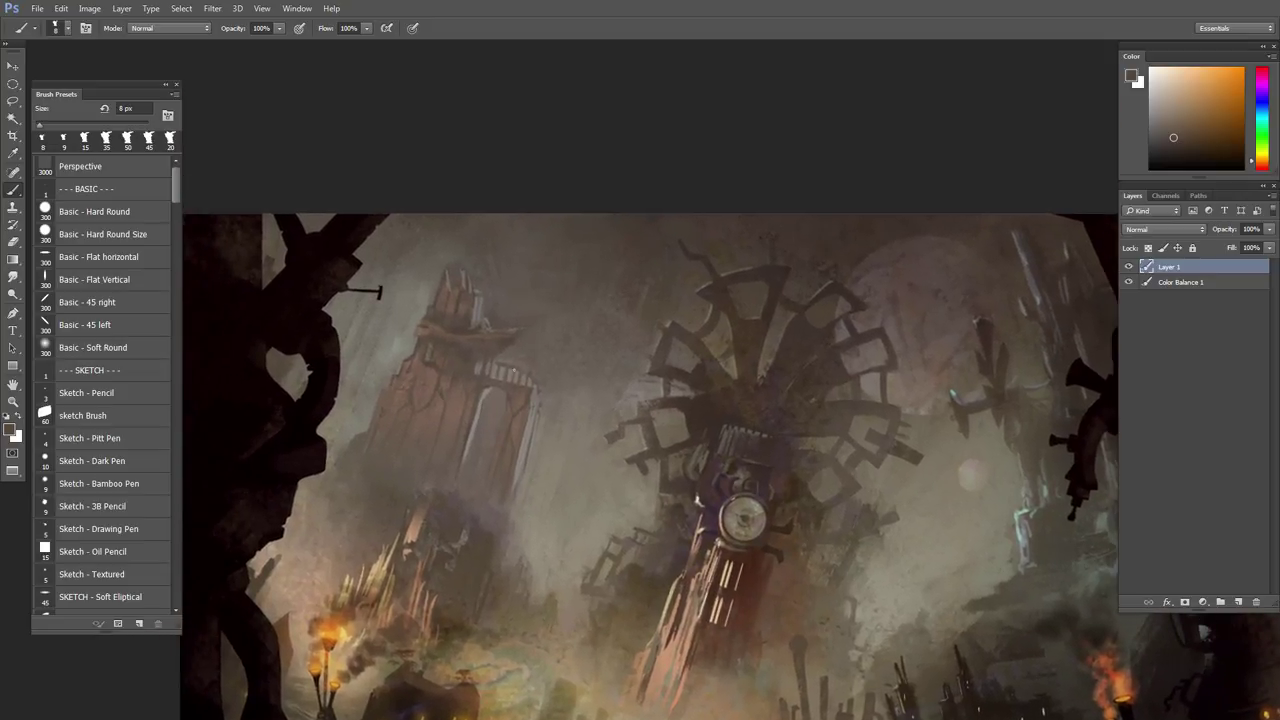
left_click(502, 366, "alt")
left_click_drag(511, 359, 516, 356)
key("bracketright")
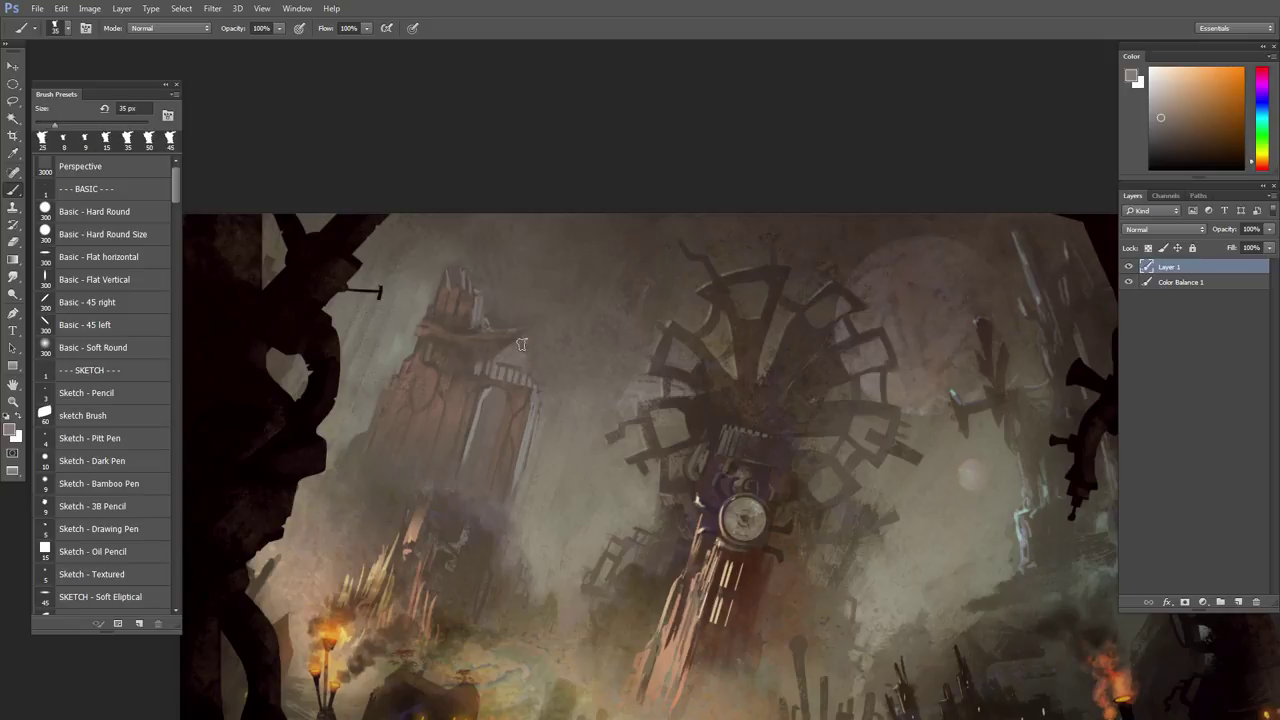
left_click(515, 358, "alt")
key("bracketright")
key("bracketright")
left_click_drag(568, 369, 540, 352)
left_click(525, 354, "alt")
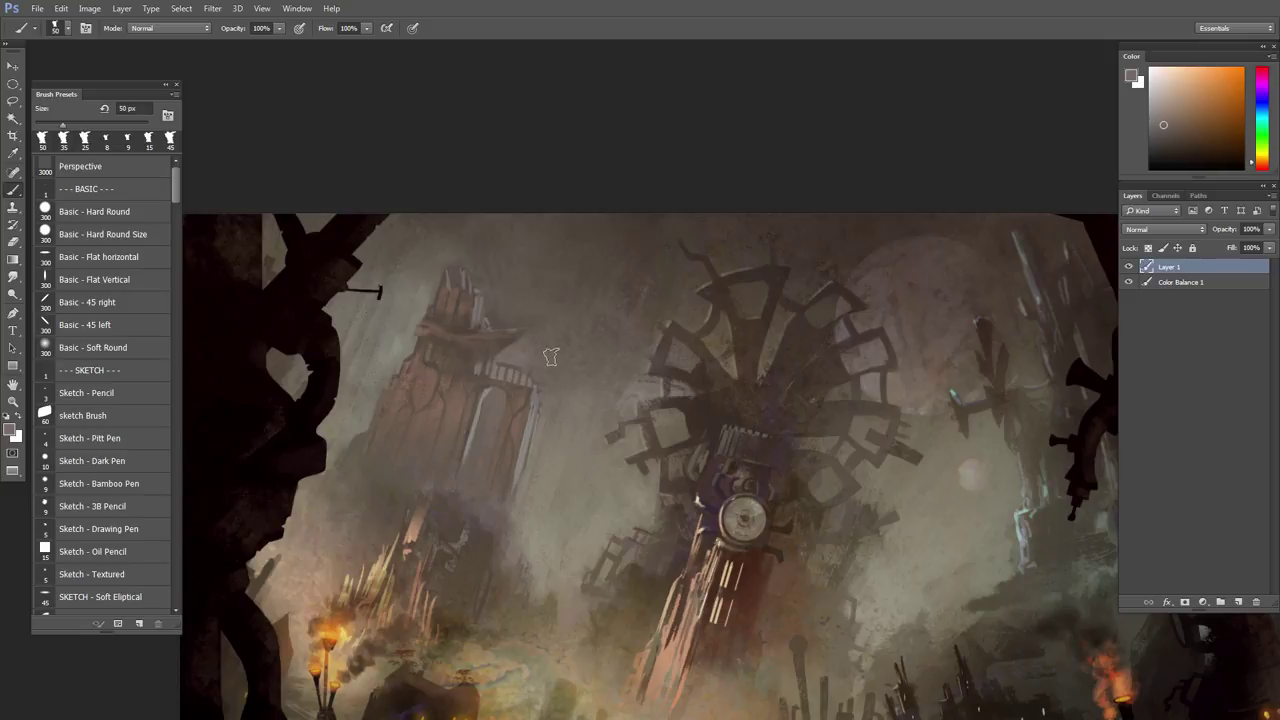
- Smooth the sky above and right of the ledge with sampled grey-browns and a 70 px brush
left_click(515, 318, "alt")
key("bracketright")
key("bracketright")
left_click(562, 318, "alt")
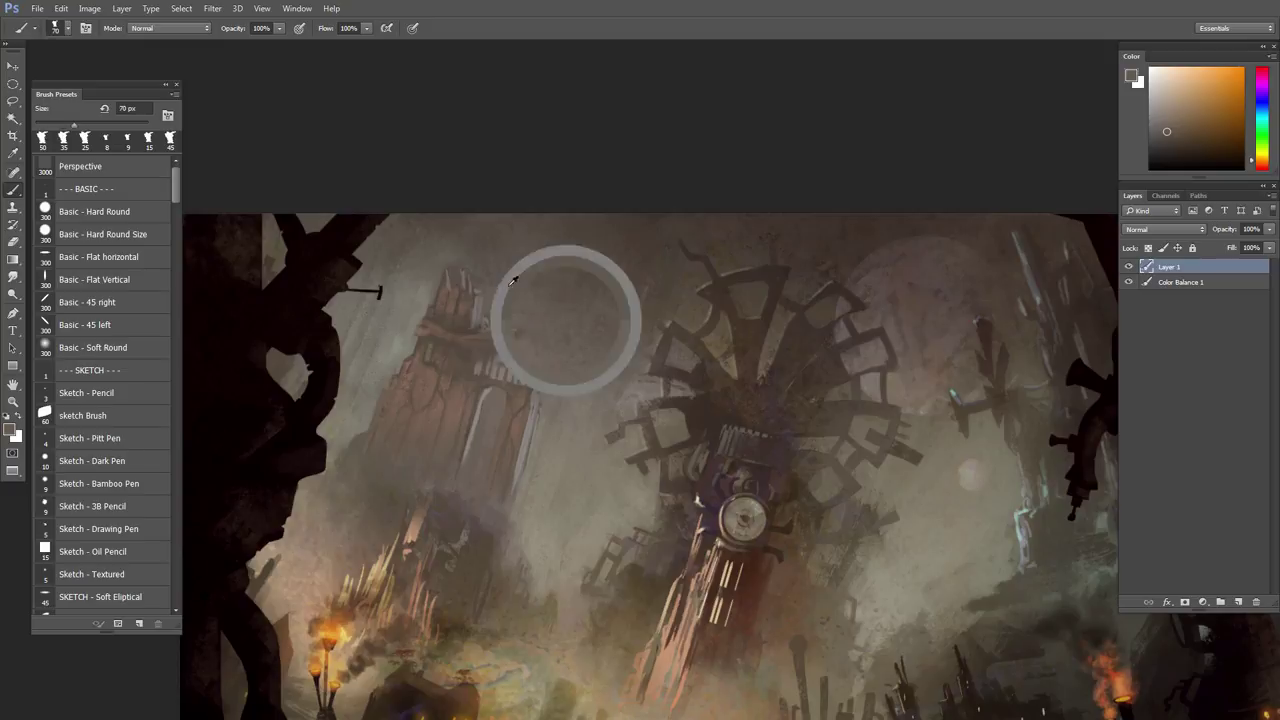
- Touch up the tip of the tower's spire and the sky around it with sampled sky tones and a 25 px brush
key("bracketleft")
key("bracketleft")
left_click(451, 252, "alt")
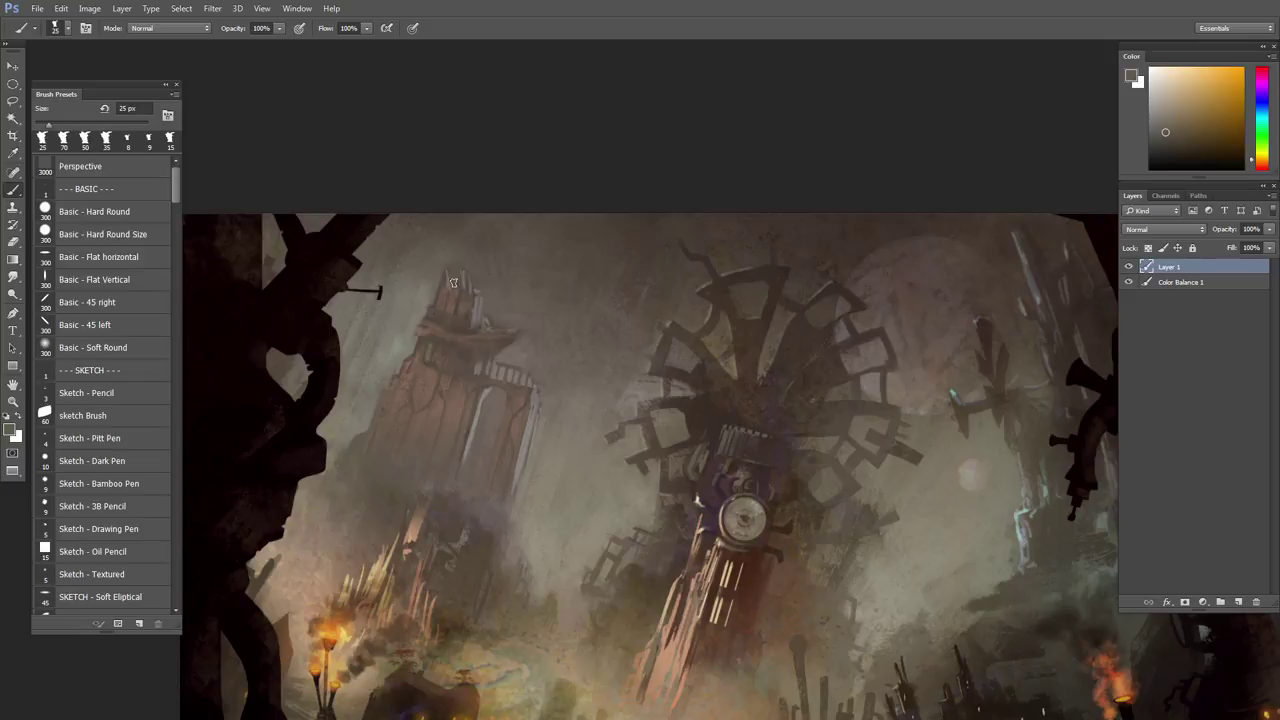
left_click(459, 251, "alt")
key("bracketright")
key("bracketright")
- Smooth the sky between the tower and the large wheel with sampled grey tones, enlarging the brush from 45 to 70 px
left_click_drag(649, 402, 535, 327)
scroll(535, 327, "up", 1)
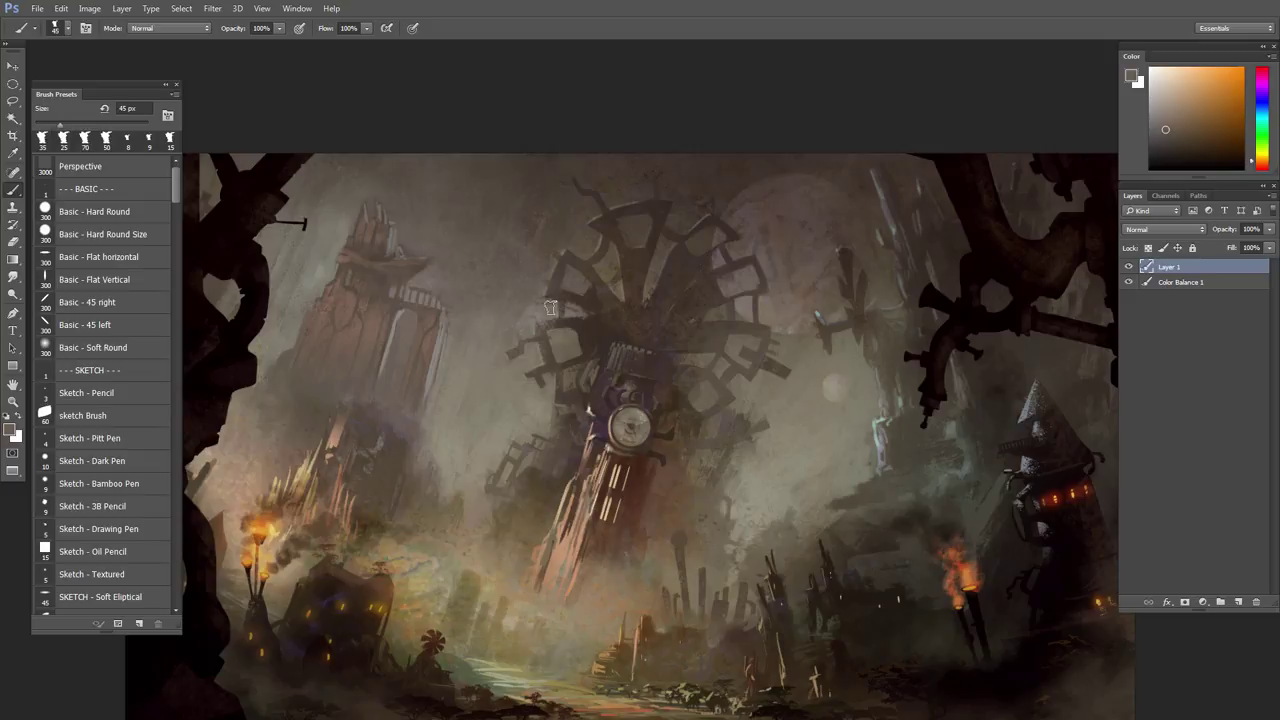
key("bracketright")
left_click(508, 307, "alt")
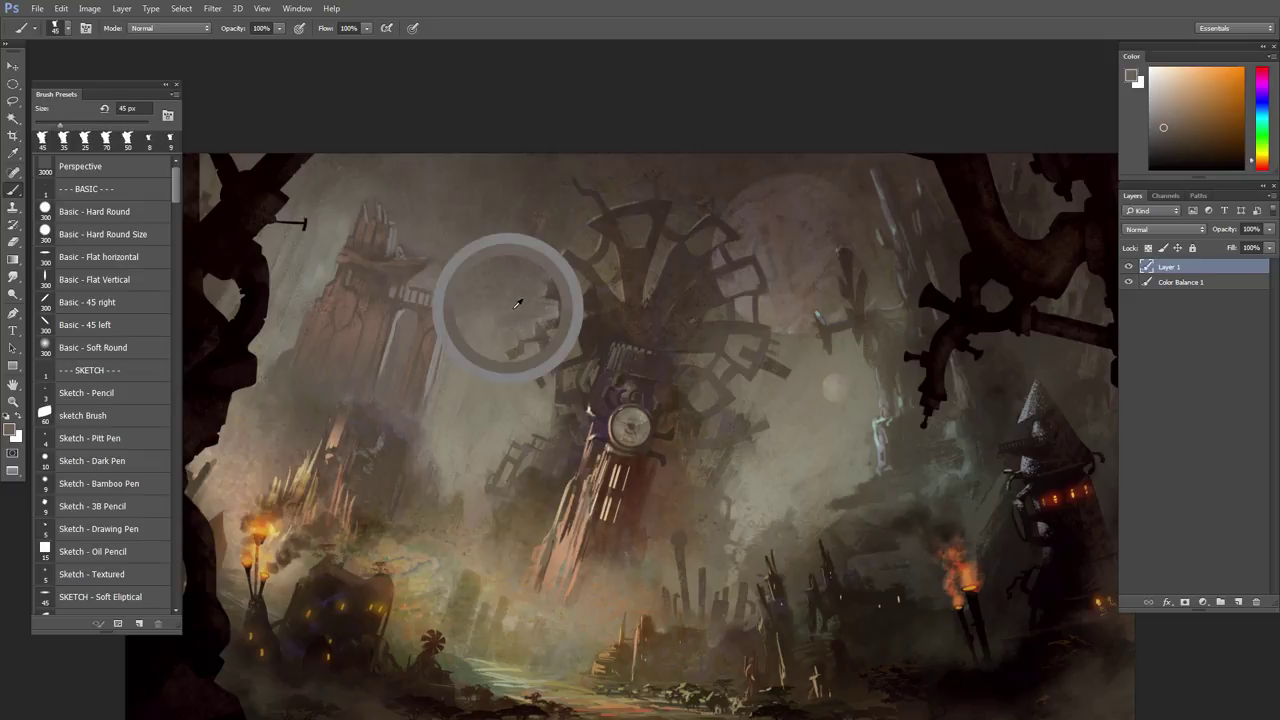
key("bracketright")
key("bracketright")
key("bracketright")
left_click(496, 310, "alt")
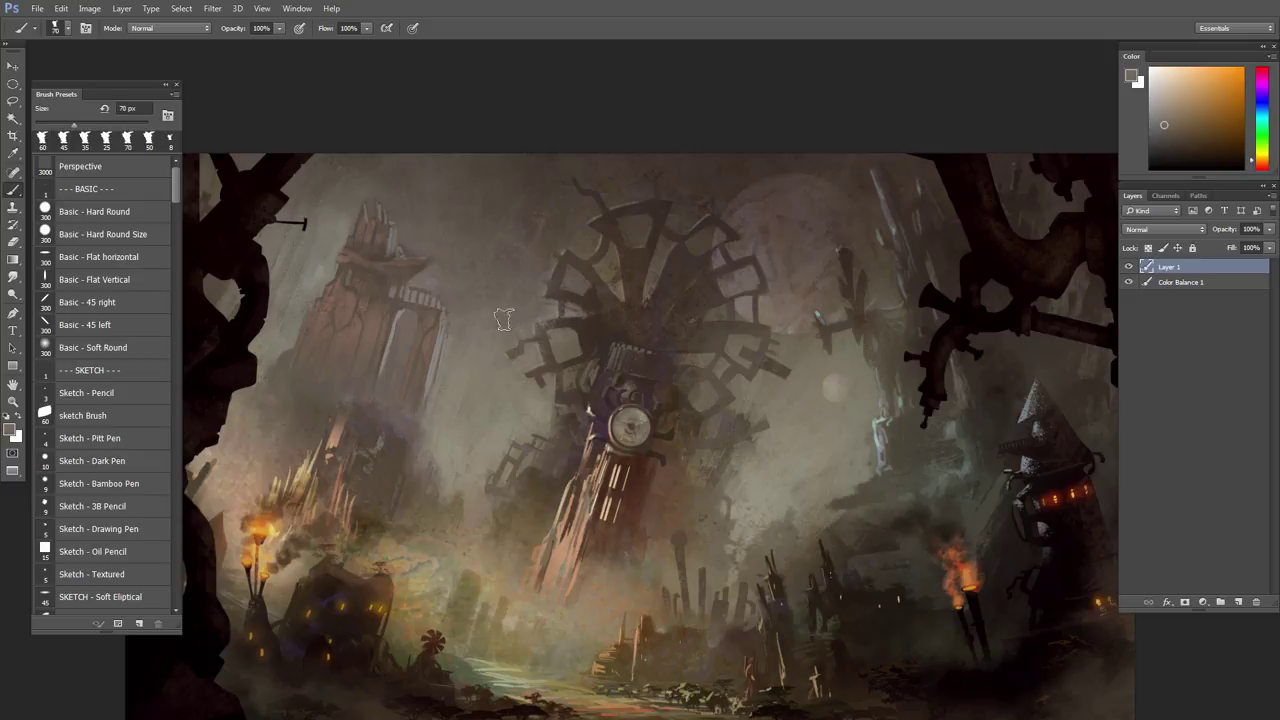
left_click_drag(549, 429, 583, 437)
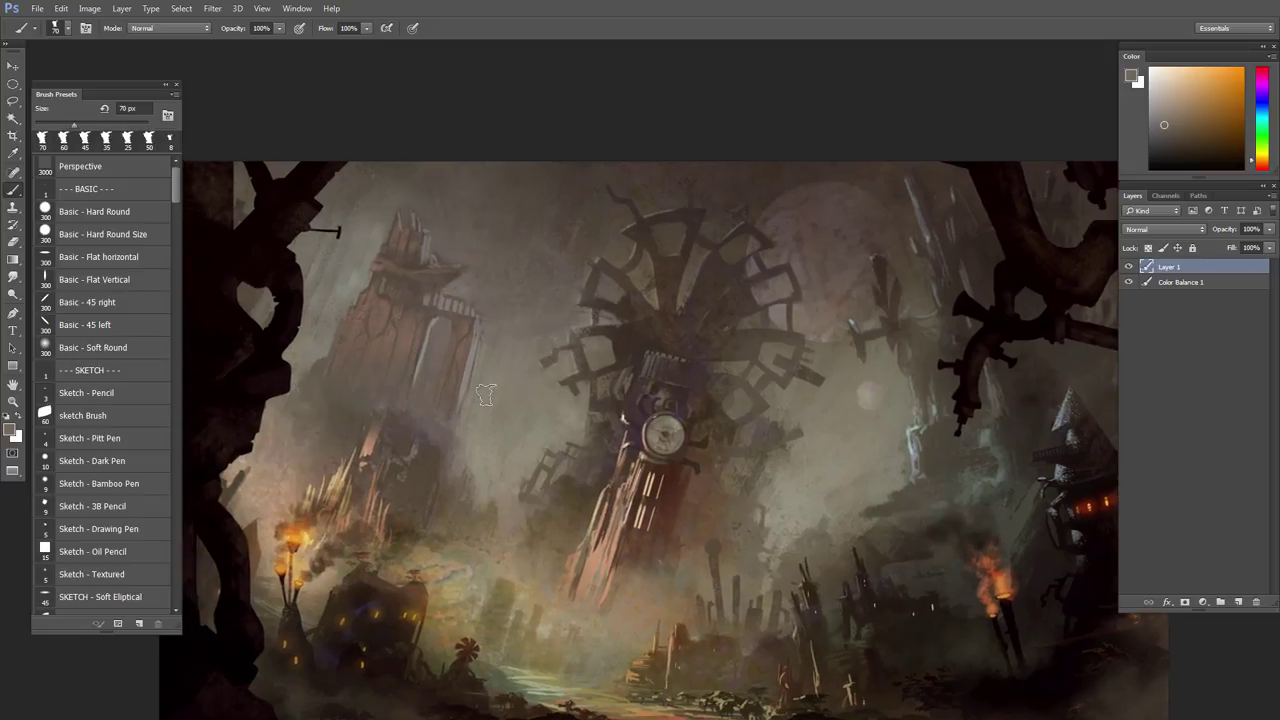
left_click(487, 373, "alt")
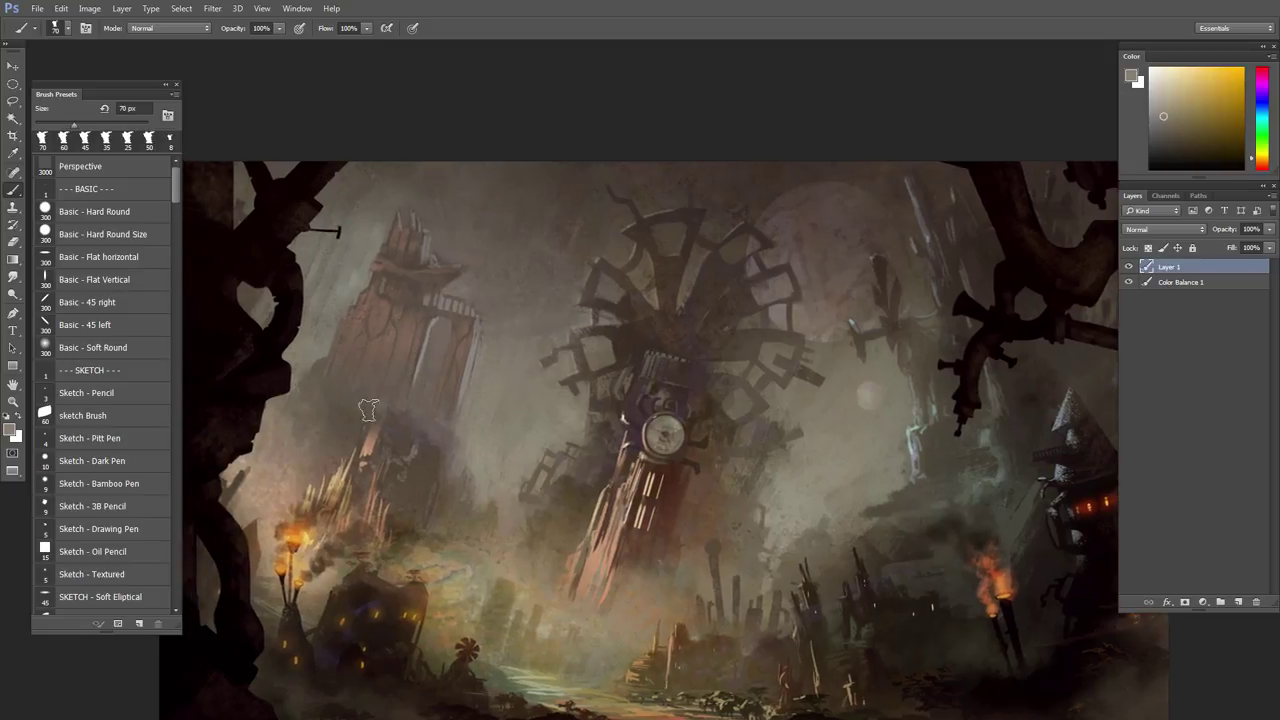
- Rework the lower left wall and its misty edge with sampled reddish-browns and a 35 px brush
left_click(323, 332, "alt")
left_click(360, 320, "alt")
key("bracketleft")
key("bracketleft")
key("bracketleft")
key("bracketleft")
key("bracketleft")
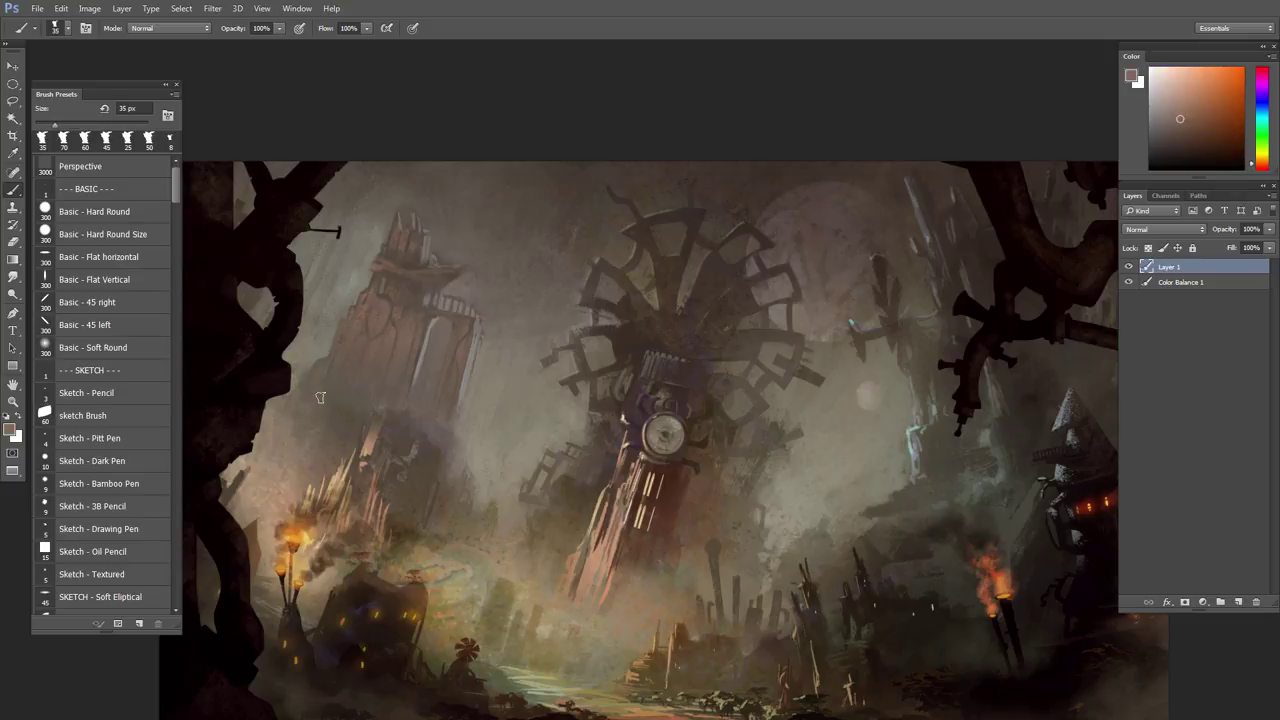
- Refine the ruined tower's lower left wall edge with sampled brown-greys, reducing the brush to 15 and 9 px
left_click(356, 324, "alt")
key("bracketleft")
left_click(334, 388, "alt")
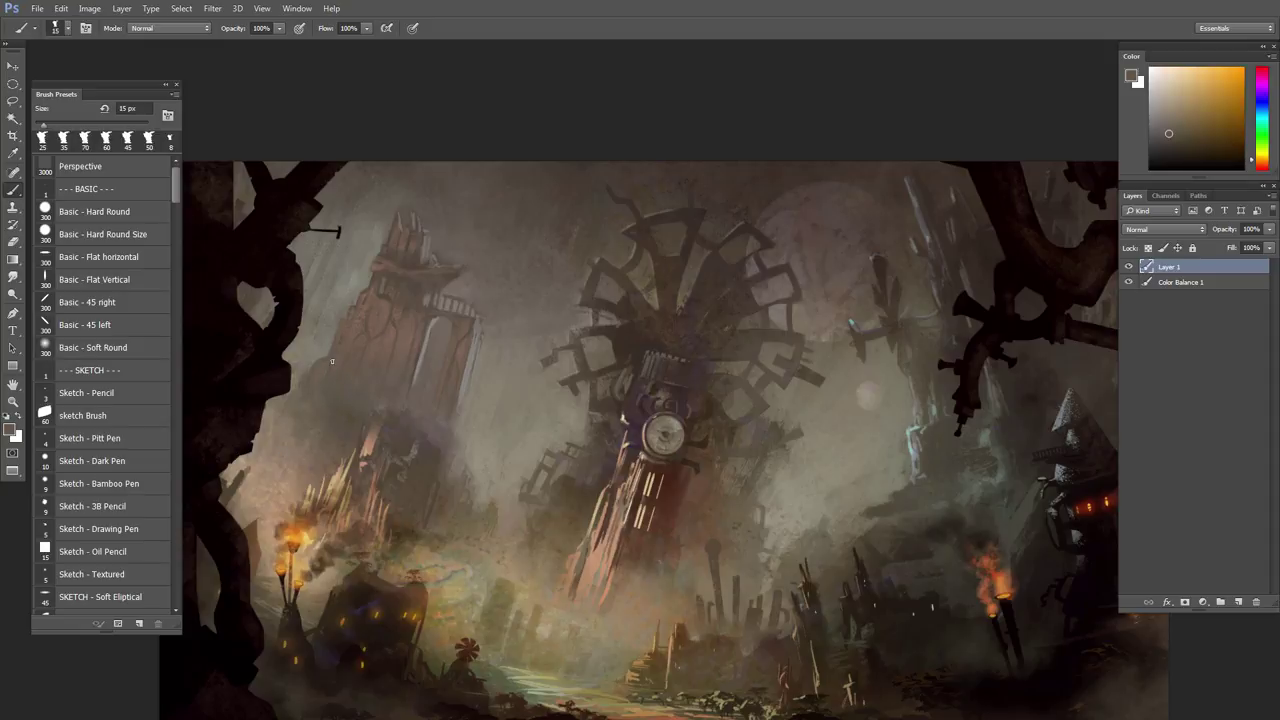
key("bracketleft")
key("bracketleft")
key("bracketleft")
key("bracketleft")
left_click(362, 399, "alt")
left_click(358, 399, "alt")
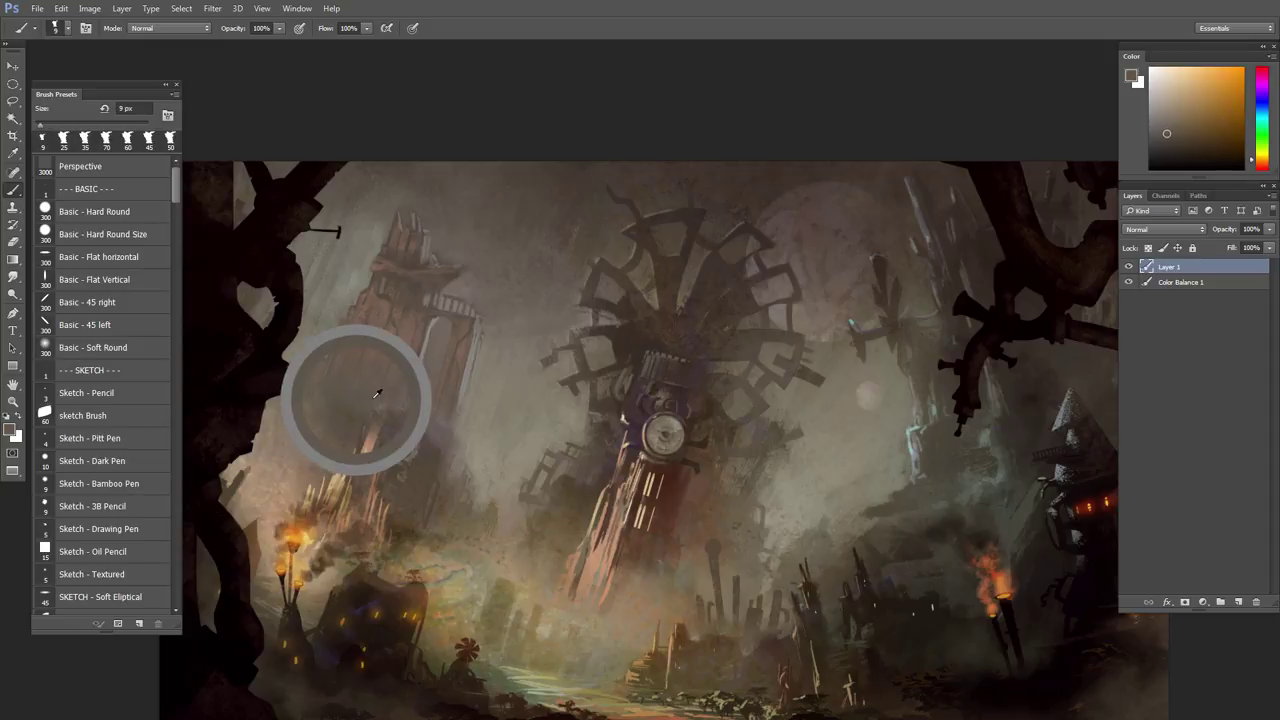
- Paint haze over the tower's lower wall with sampled grey-browns, enlarging the brush from 30 to 45 px
key("bracketright")
key("bracketright")
key("bracketright")
key("bracketright")
key("bracketright")
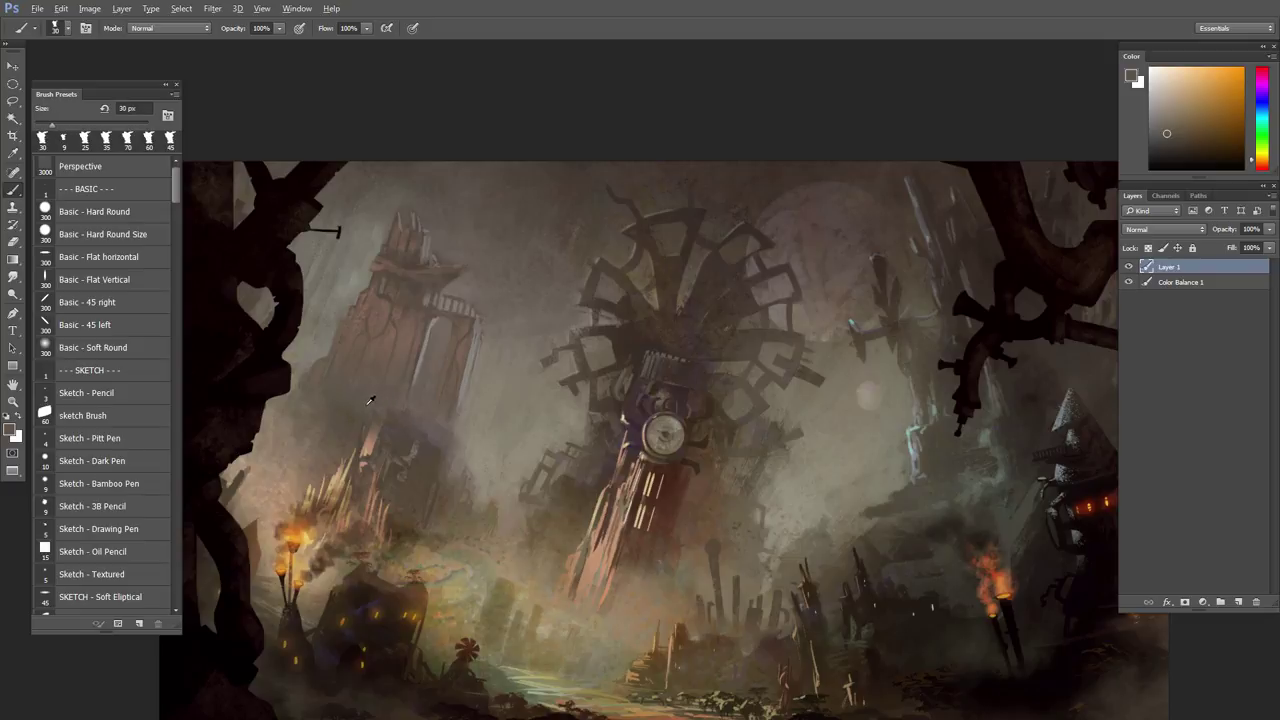
left_click(395, 405, "alt")
key("bracketright")
key("bracketright")
key("bracketright")
mouse_move(400, 394)
left_mouse_down()
mouse_move(410, 441)
mouse_move(416, 420)
mouse_move(440, 416)
left_mouse_up()
- Blend the mist at the foot of the tower's arch with resampled grey-browns and a 40 px brush
left_click(395, 400, "alt")
left_click(419, 406, "alt")
left_click(423, 400, "alt")
key("[")
left_click_drag(426, 406, 407, 428)
- Repaint the arch's left inner edge with sampled light and mid greys using small 10 to 20 px brushes
left_click(421, 353, "alt")
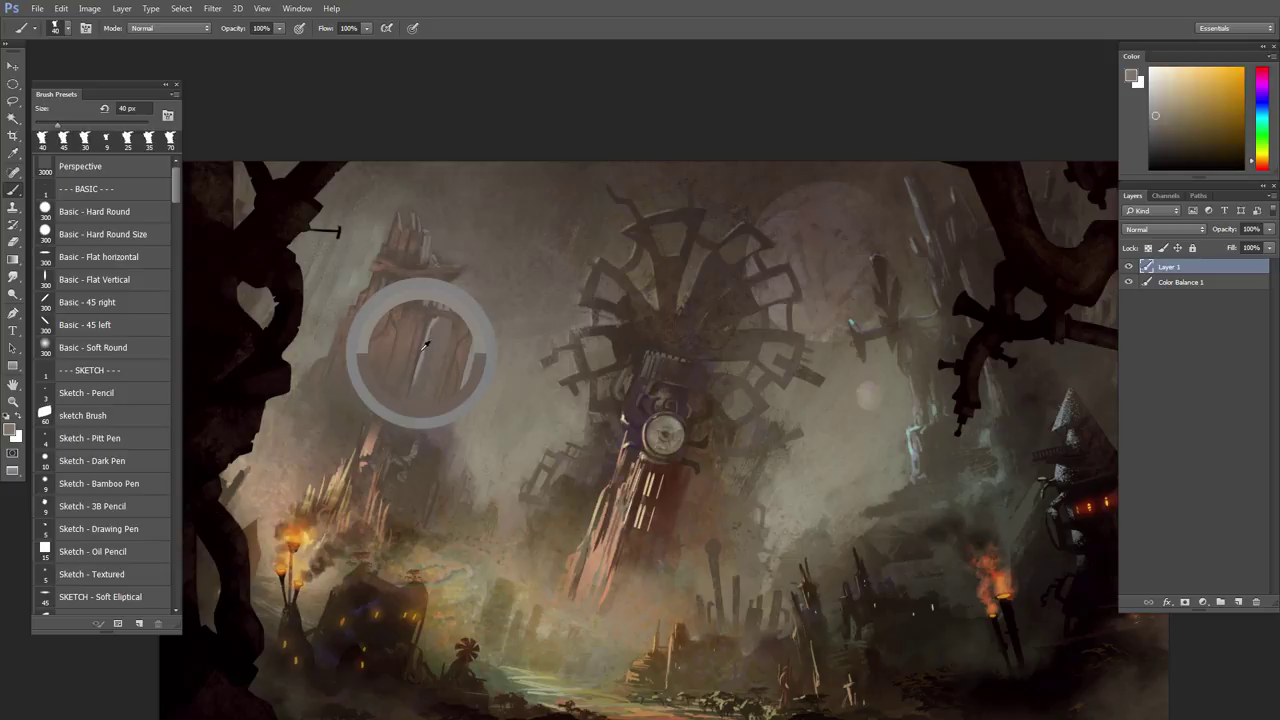
left_click(414, 377)
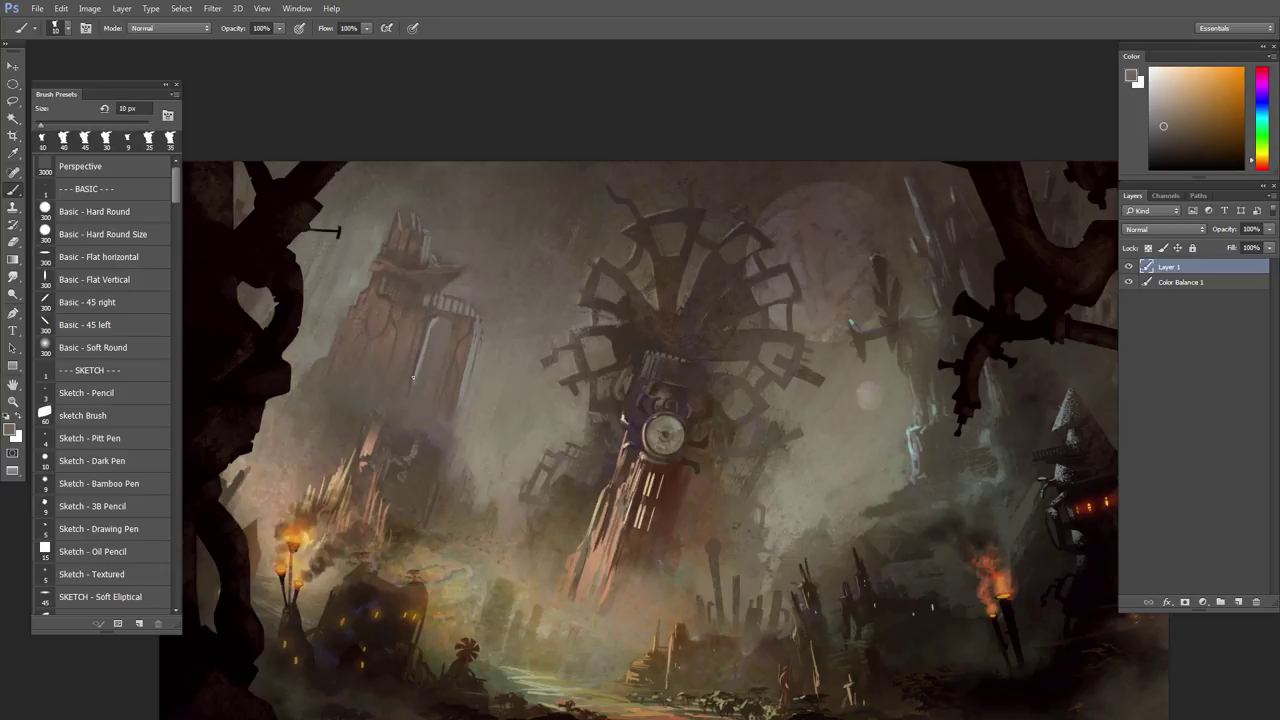
left_click_drag(400, 427, 417, 366)
left_click(424, 346, "alt")
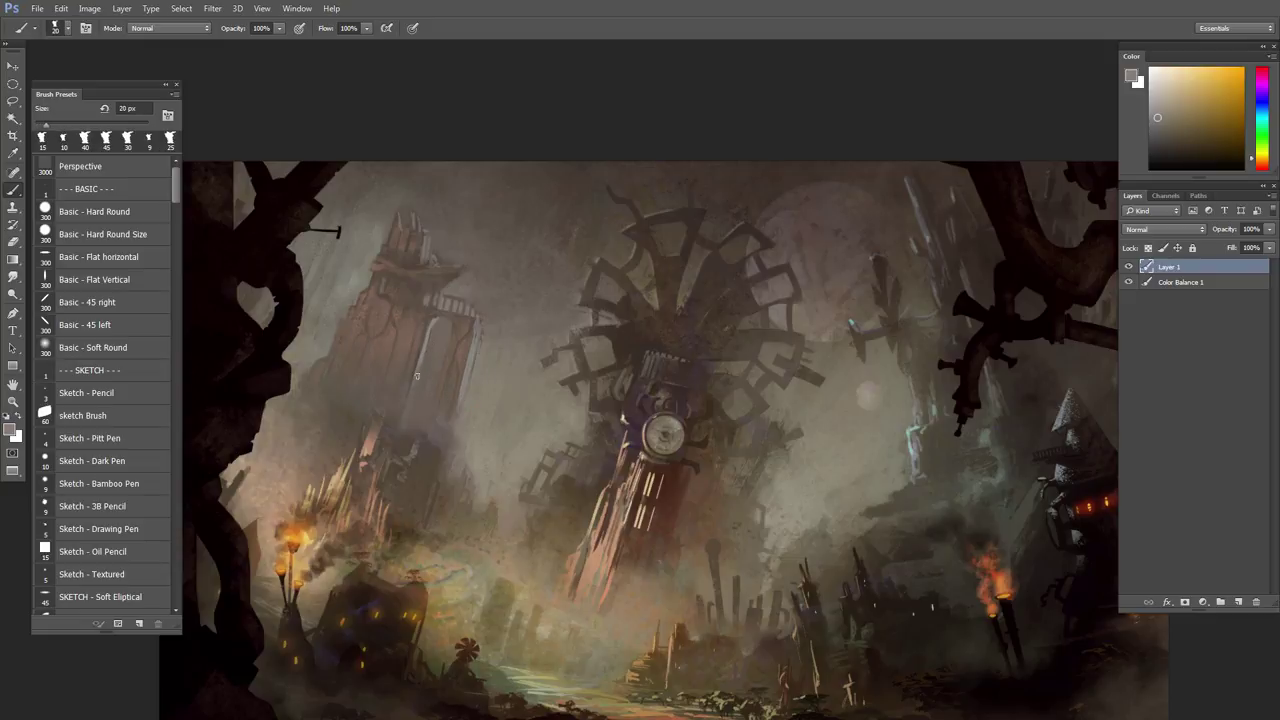
left_click(418, 368)
- Soften the haze below the arch opening with sampled grey-browns and 35 to 45 px brushes
left_click(408, 414, "alt")
key("bracketright")
key("bracketright")
key("bracketright")
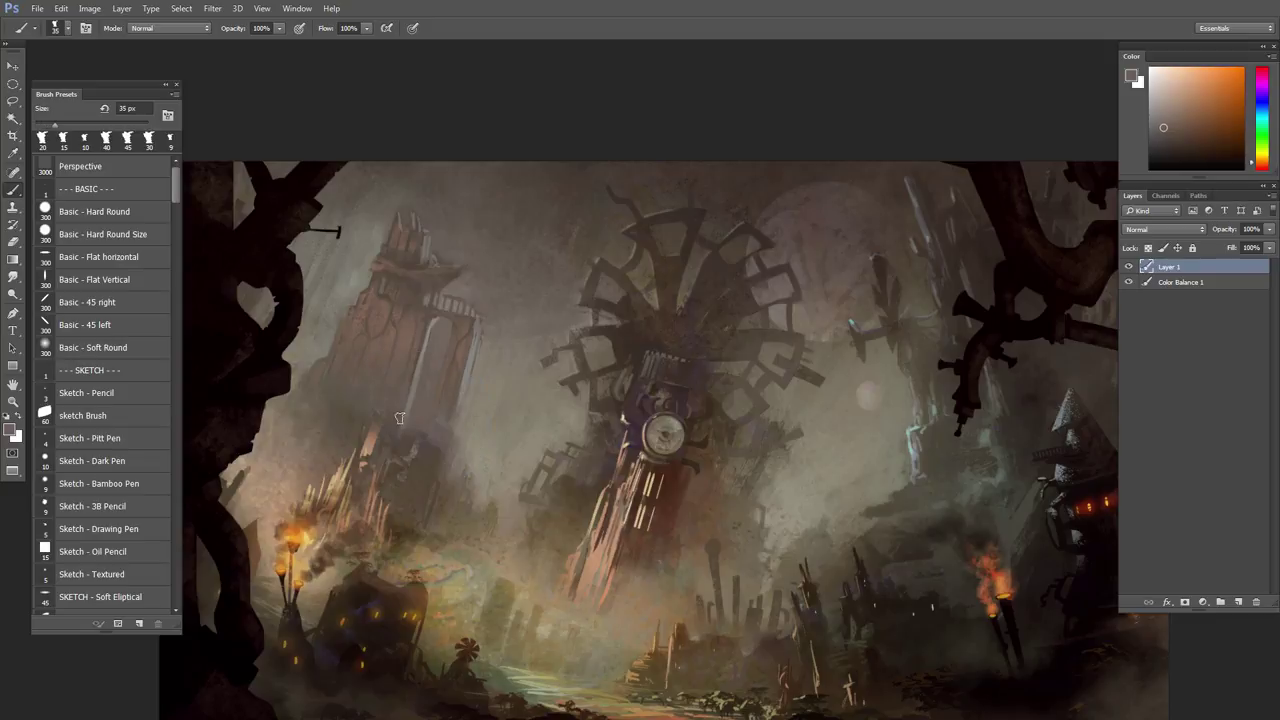
left_click_drag(408, 423, 415, 416)
left_click(402, 413, "alt")
key("bracketright")
key("bracketright")
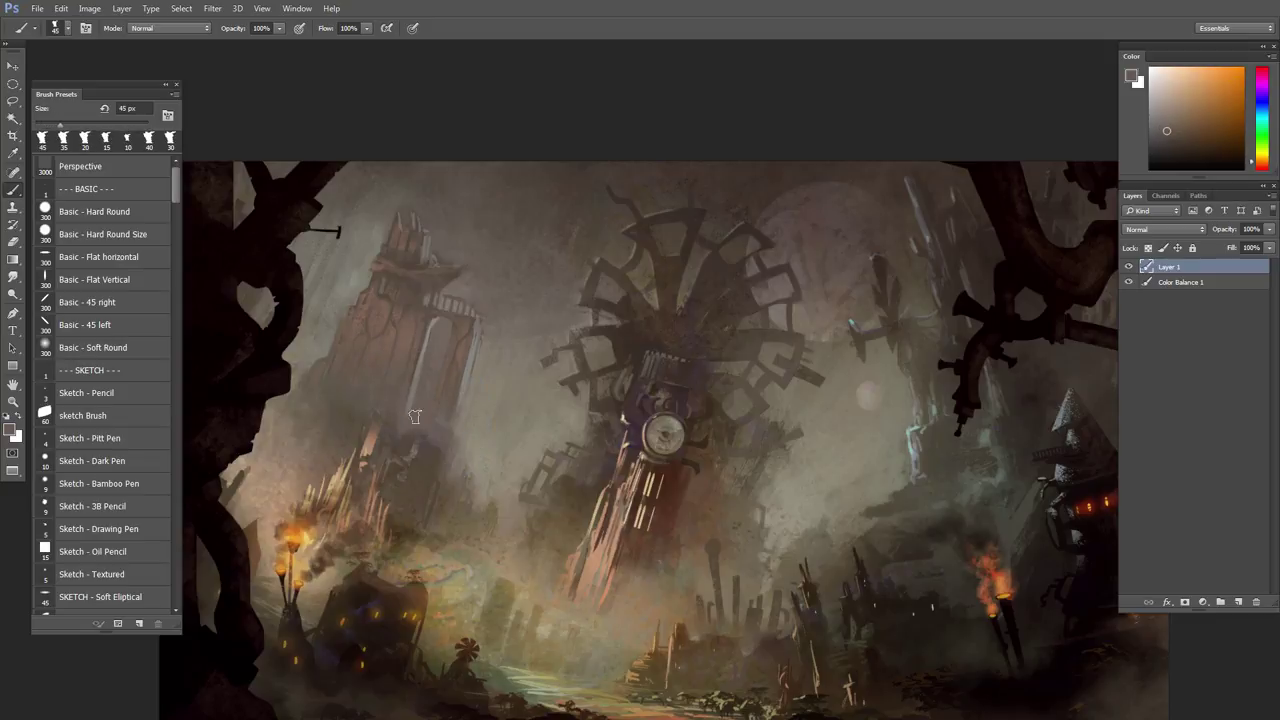
- Touch up the tower's right pillar and its outer edge with sampled light grey and a 10 px brush
left_click(486, 336, "alt")
key("bracketleft")
left_click(465, 378, "alt")
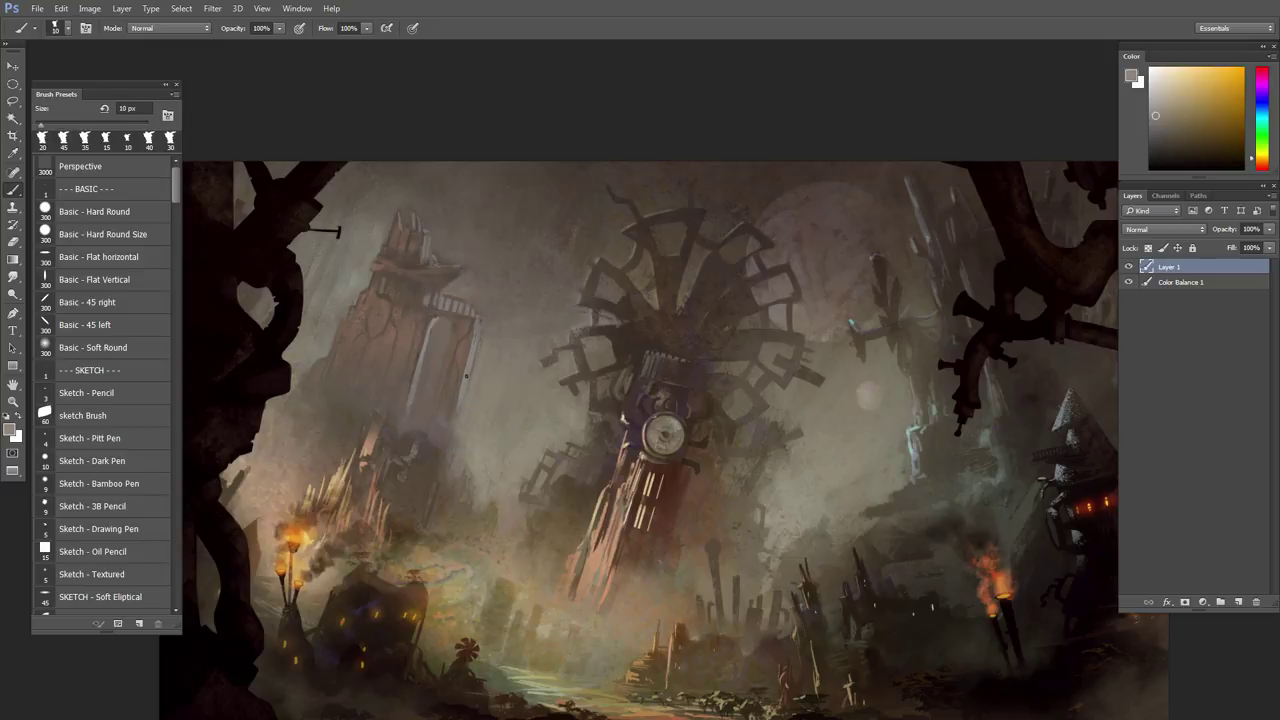
left_click(452, 419)
- Smooth the sky to the right of the ruined tower with sampled grey-browns, enlarging the brush from 25 to 80 px
left_click(510, 330, "alt")
key("bracketright")
key("bracketright")
key("bracketright")
key("bracketright")
key("bracketright")
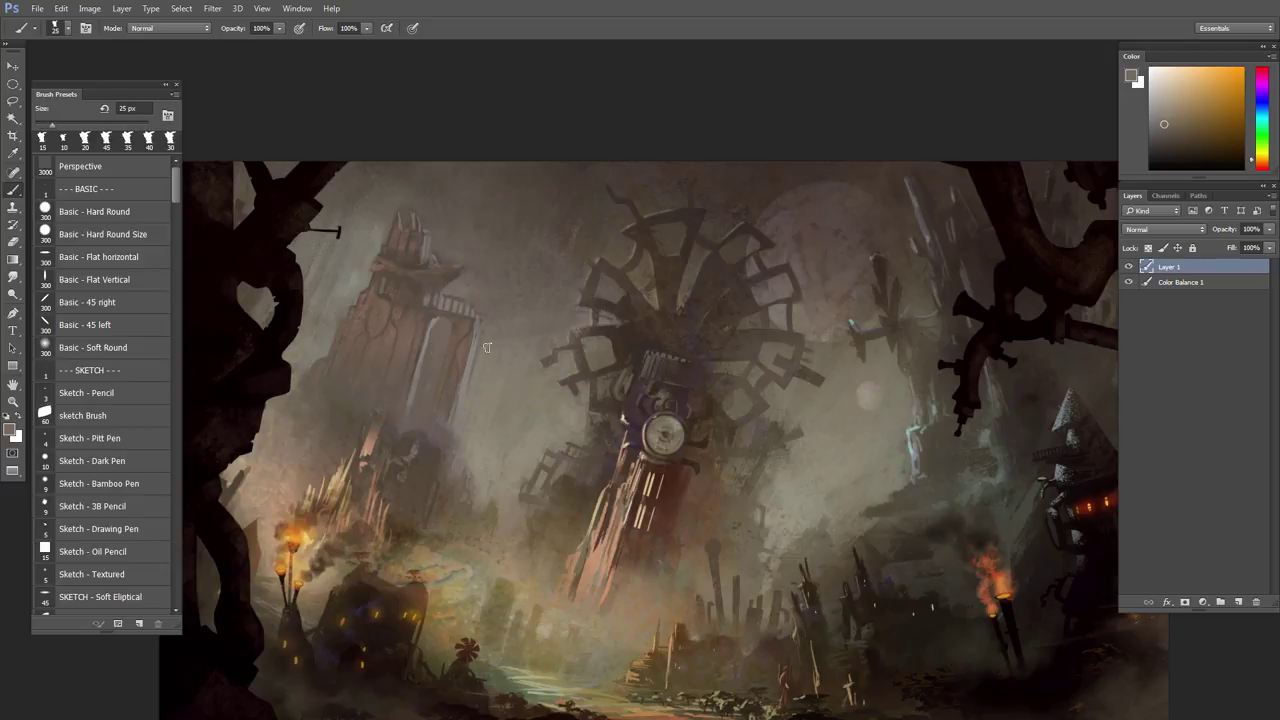
left_click(496, 318, "alt")
key("bracketright")
key("bracketright")
key("bracketright")
left_click_drag(478, 394, 490, 362)
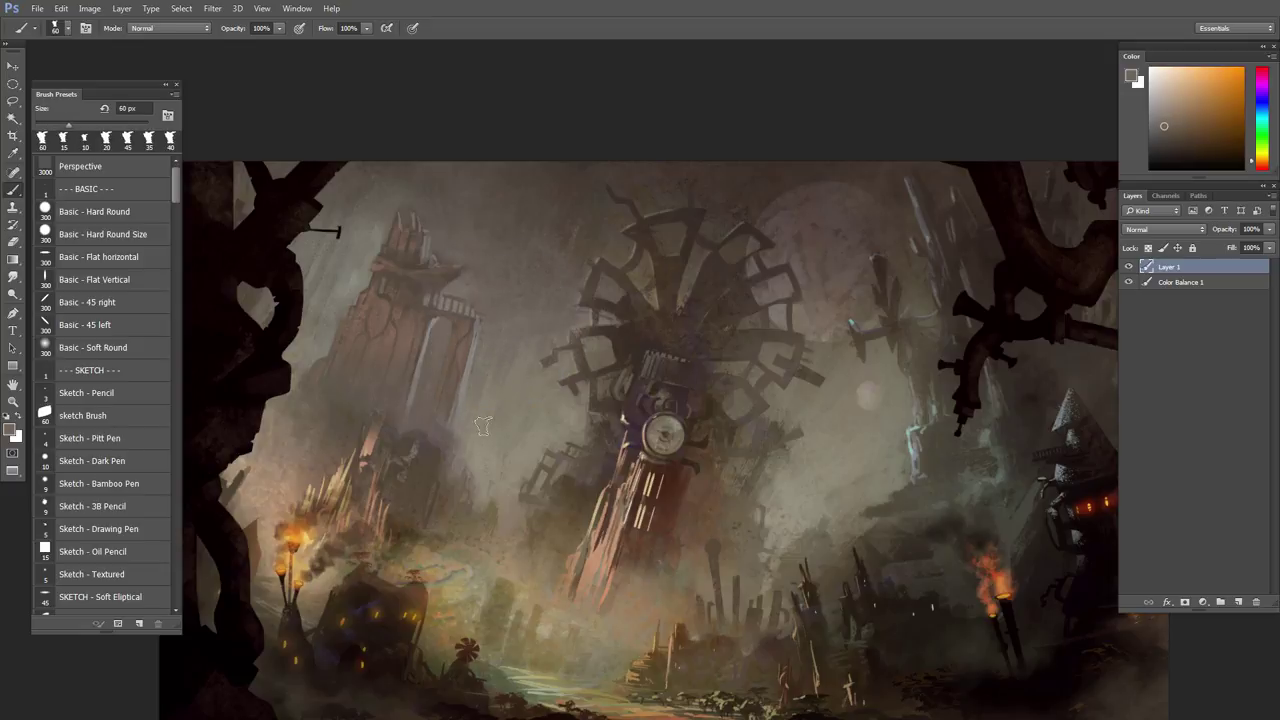
left_click(506, 355, "alt")
key("bracketright")
key("bracketright")
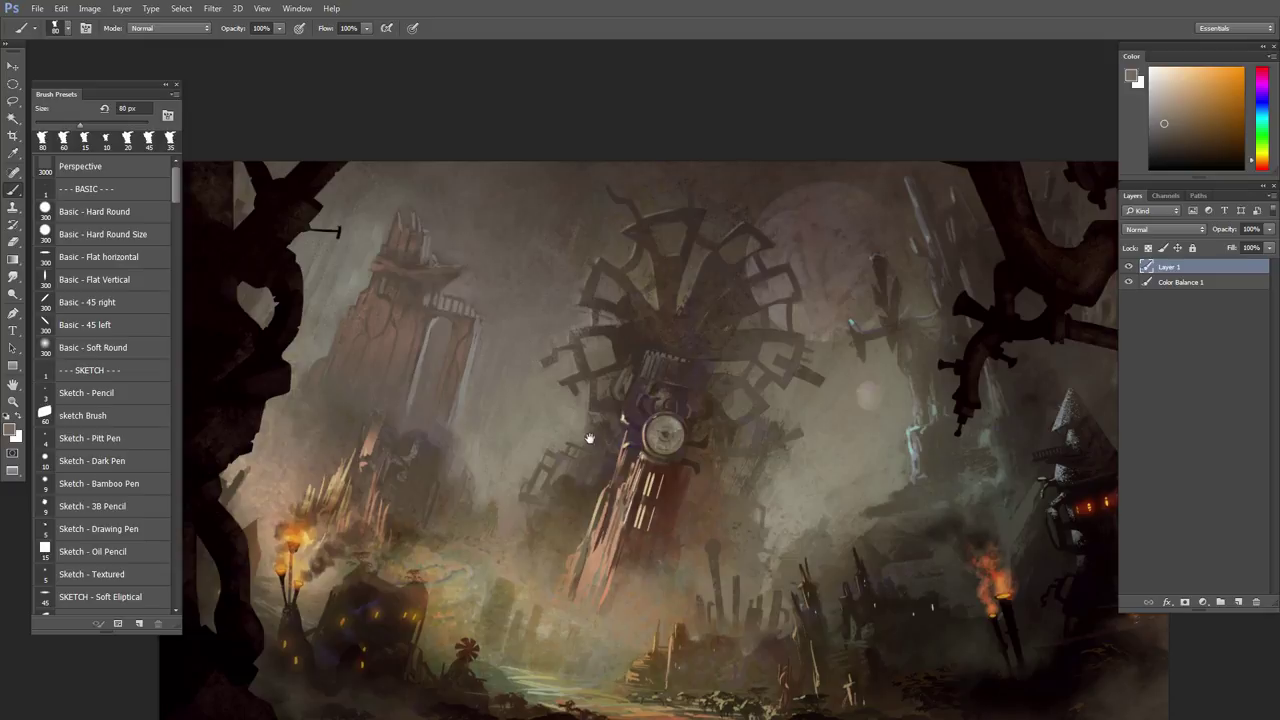
- Rework the haze above the wooden stakes right of the clock tower with sampled grey-browns and 40 to 30 px brushes
left_click_drag(590, 438, 484, 431)
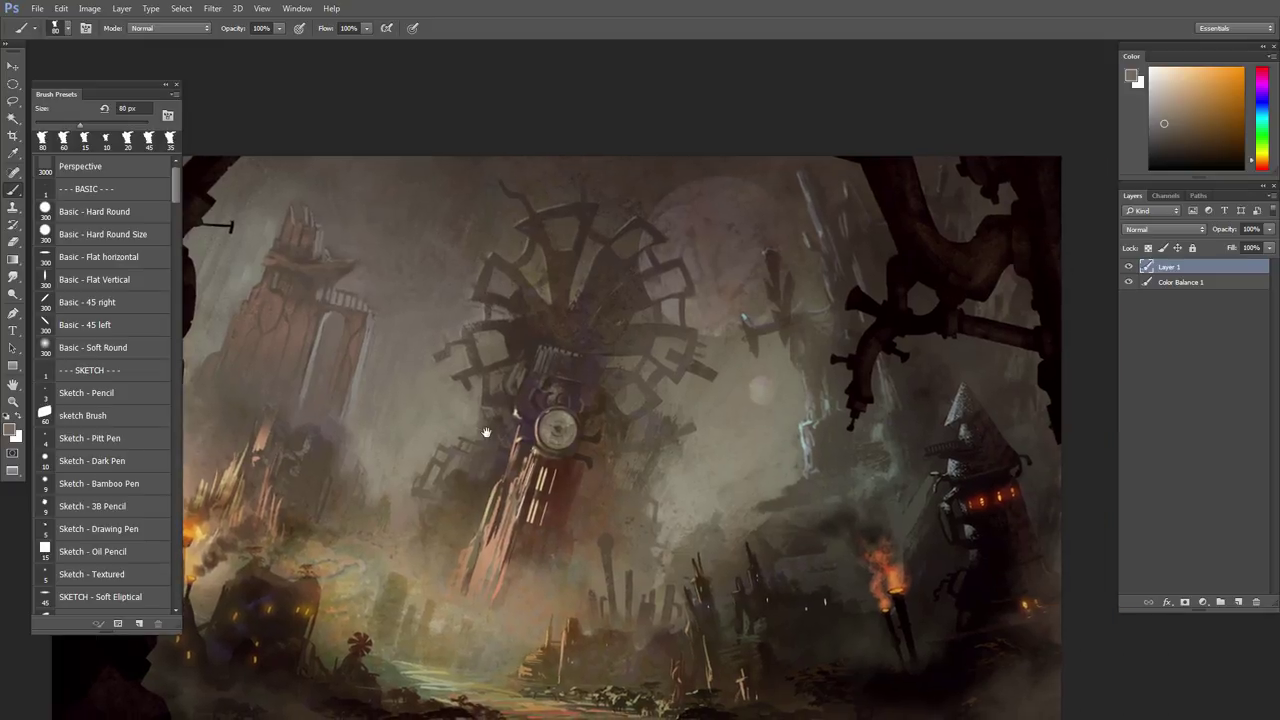
left_click(686, 548, "alt")
key("[")
key("[")
key("[")
key("[")
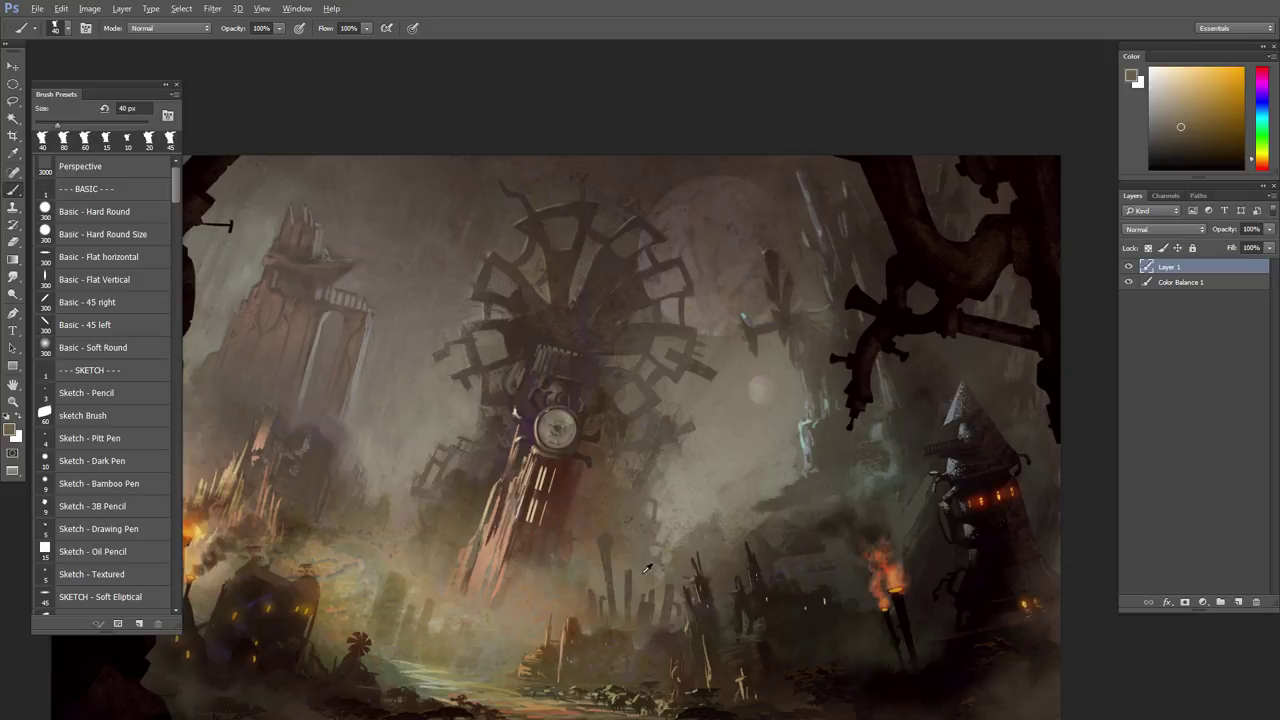
left_click(649, 577, "alt")
left_click(700, 530, "alt")
key("[")
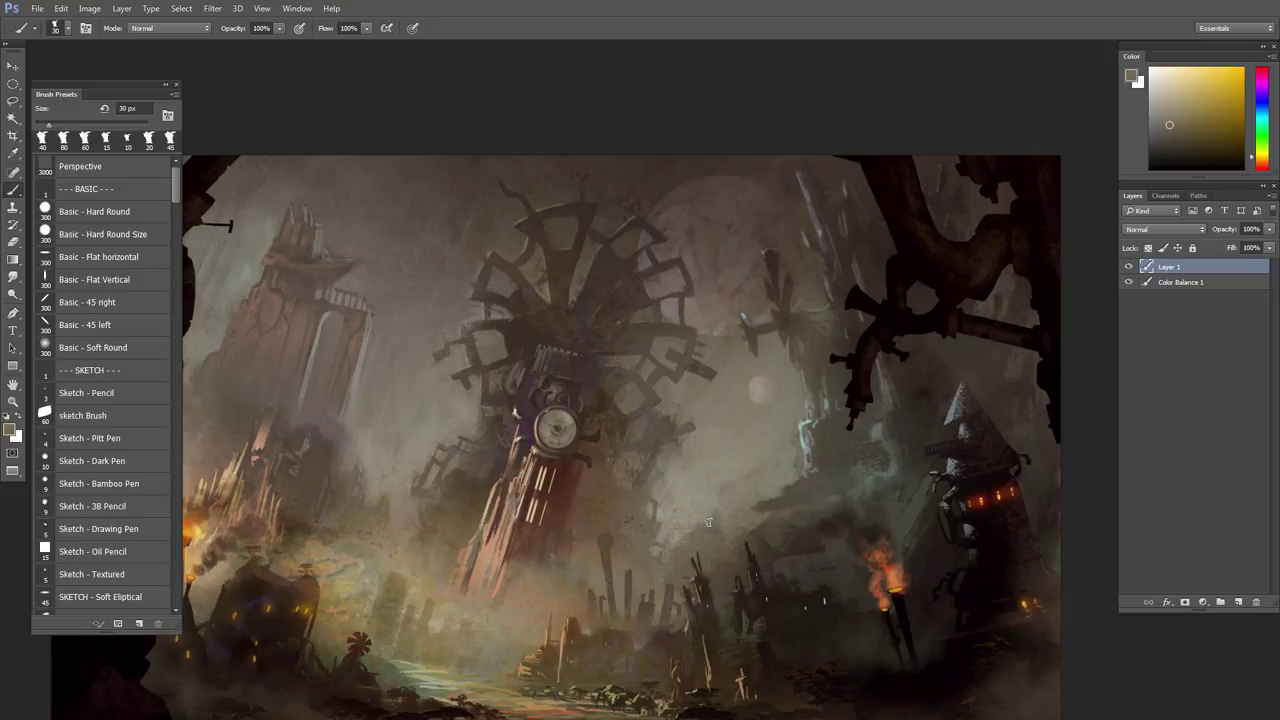
left_click_drag(689, 520, 689, 530)
- Outline two thin slanted posts with the Lasso in the haze above the stakes, undoing the stray selection
key("l")
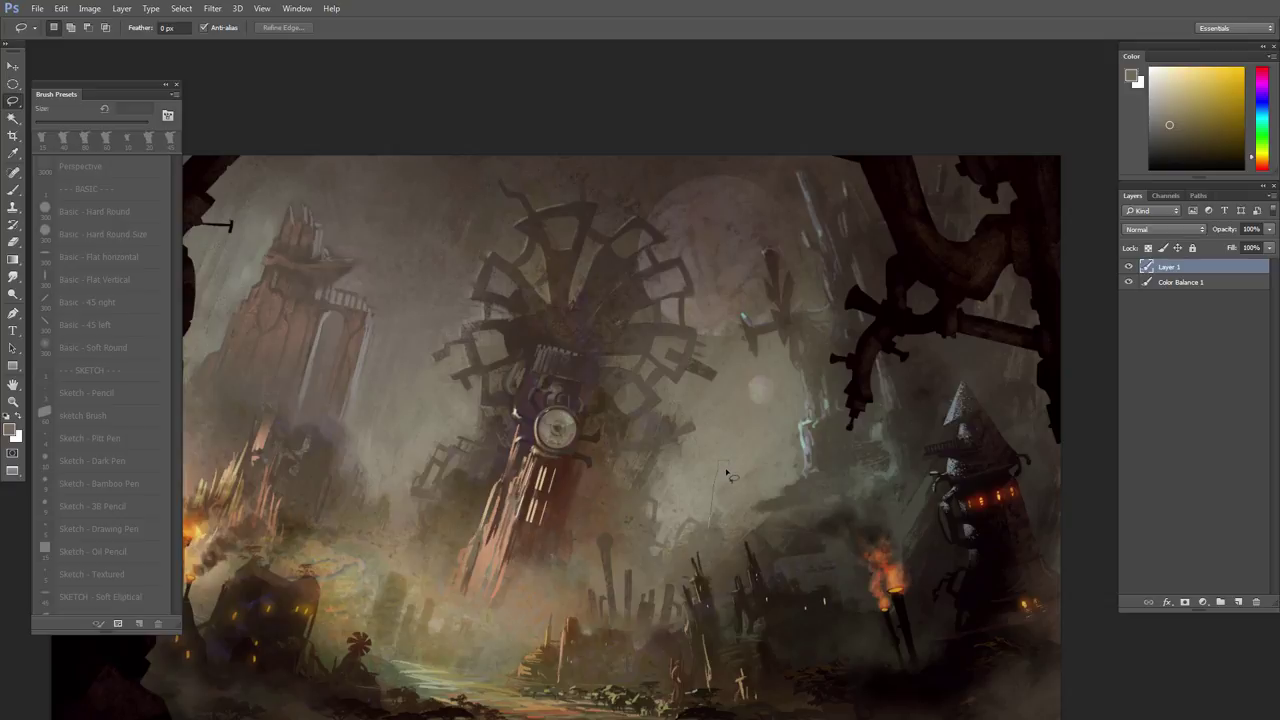
left_click_drag(719, 532, 721, 520)
left_click(708, 532)
left_click_drag(717, 535, 728, 524)
left_click(704, 530)
left_click_drag(716, 533, 712, 535)
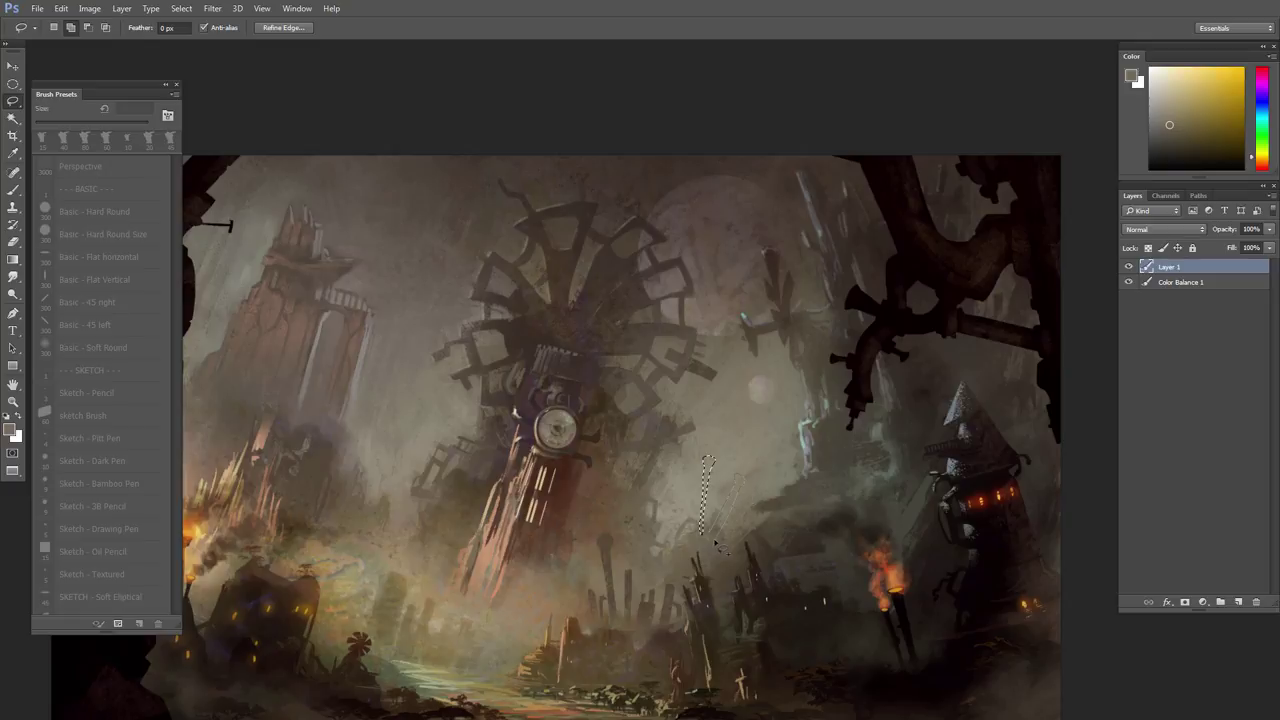
key("ctrl+z")
- Fill the two selected post shapes with sampled grey-brown and a 45 px brush, and clear the selection
key("b")
left_click(691, 529, "alt")
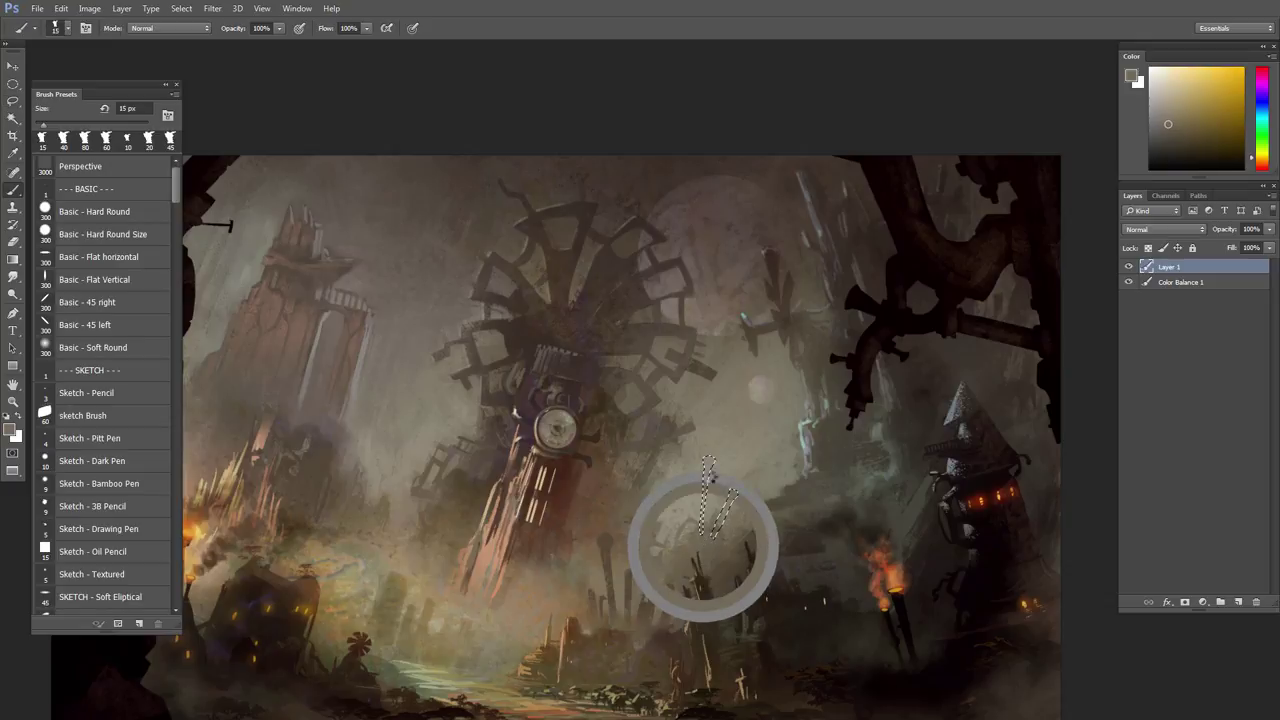
key("bracketright")
key("bracketright")
key("bracketright")
key("bracketright")
key("bracketright")
key("bracketright")
left_click_drag(708, 462, 704, 526)
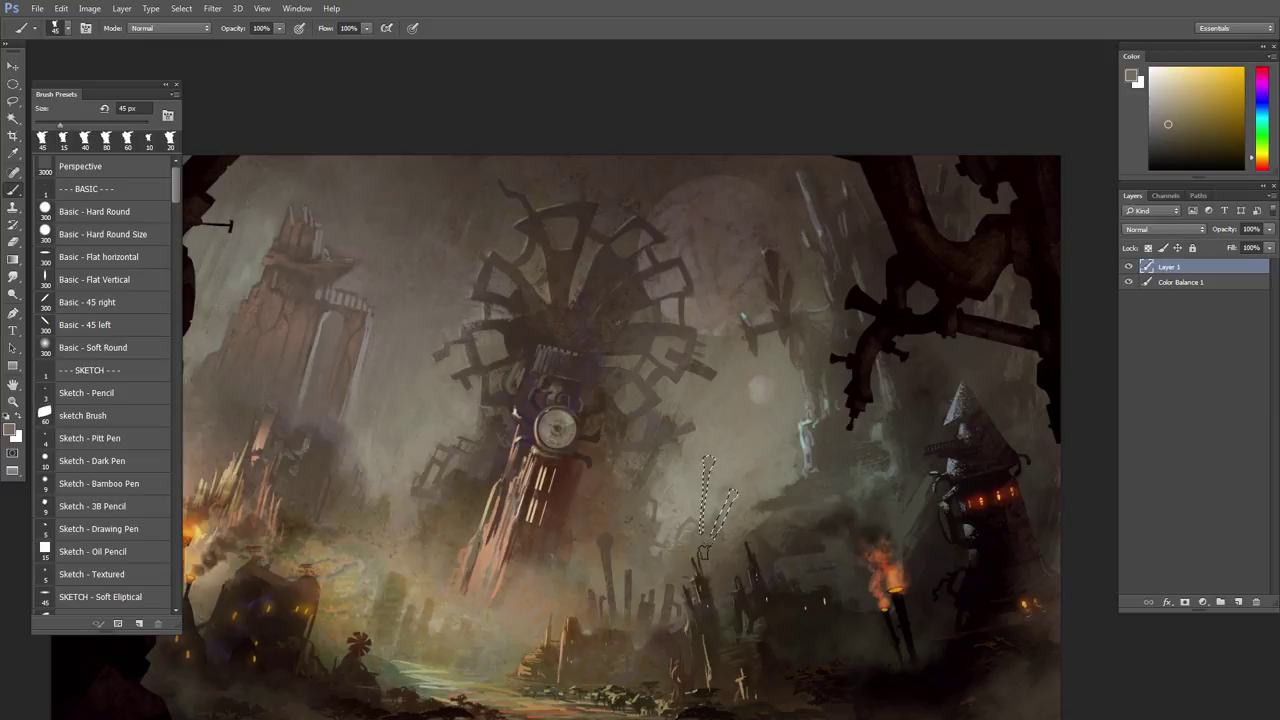
left_click(710, 552, "alt")
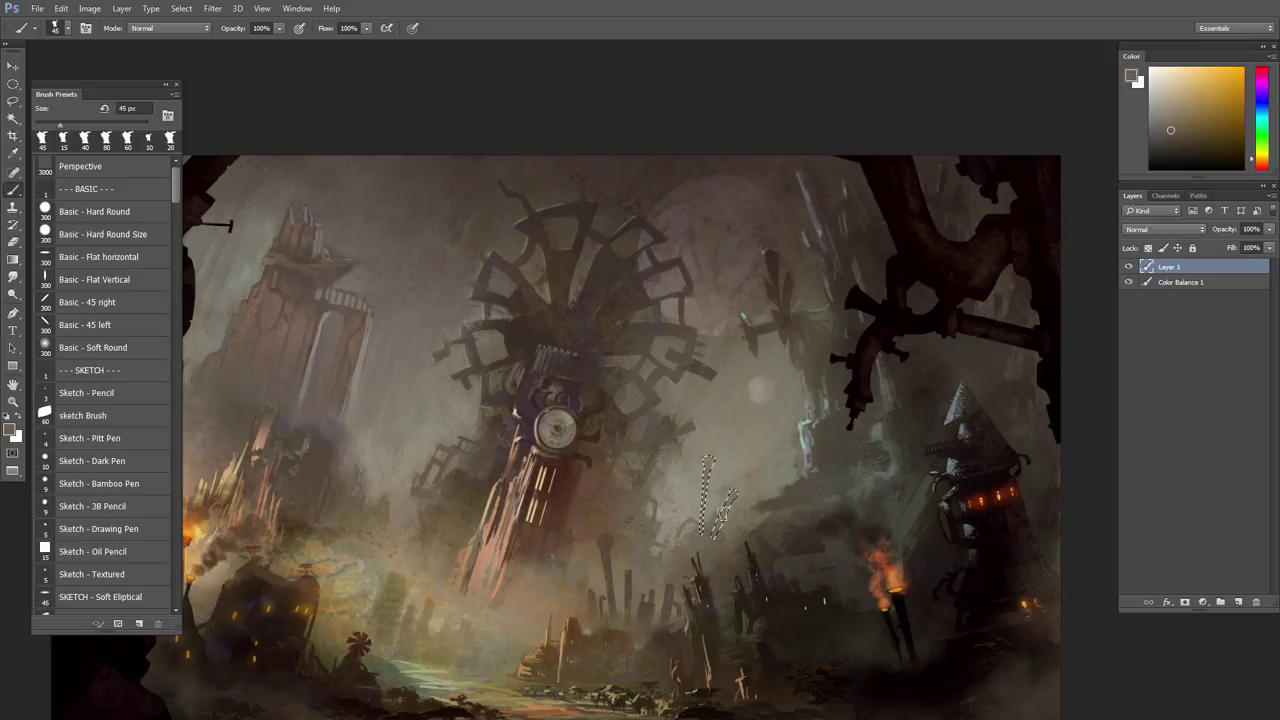
key("ctrl+d")
- Add another slanted post beside the first two with the Lasso and a 45 px brush, and soften the posts' bases
left_click_drag(727, 543, 727, 551)
key("l")
scroll(685, 549, "up", 1)
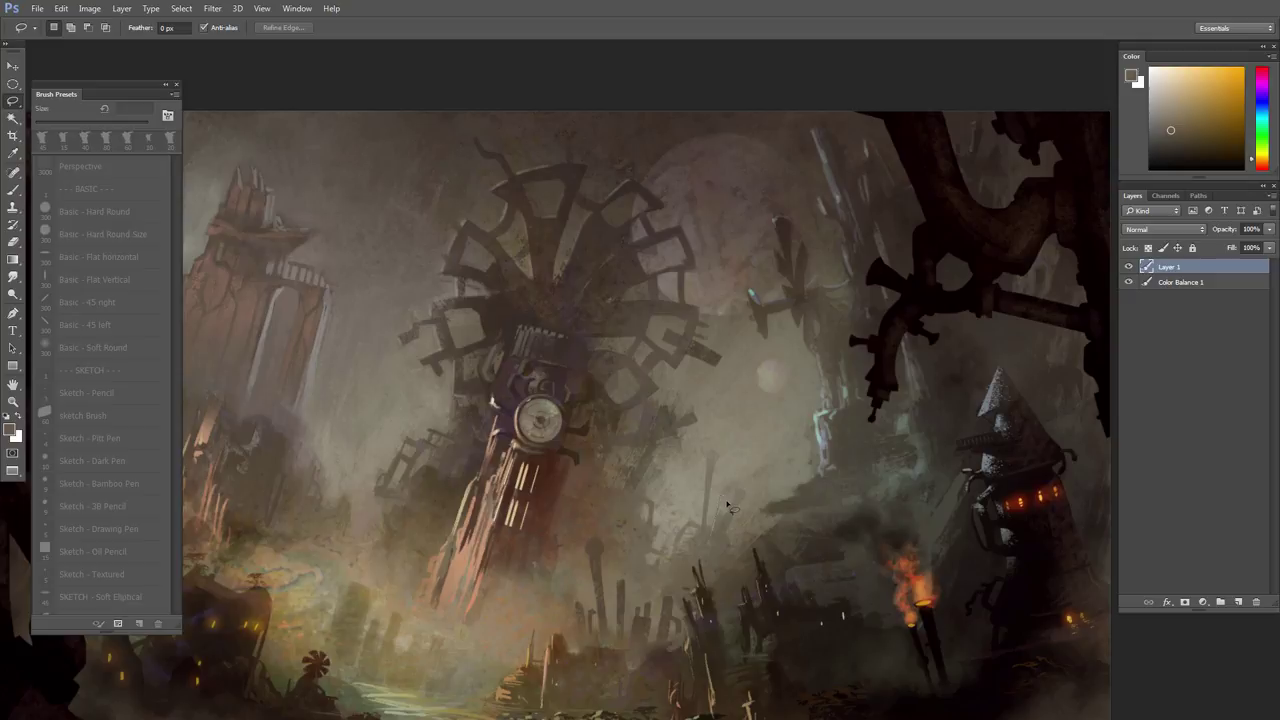
key("b")
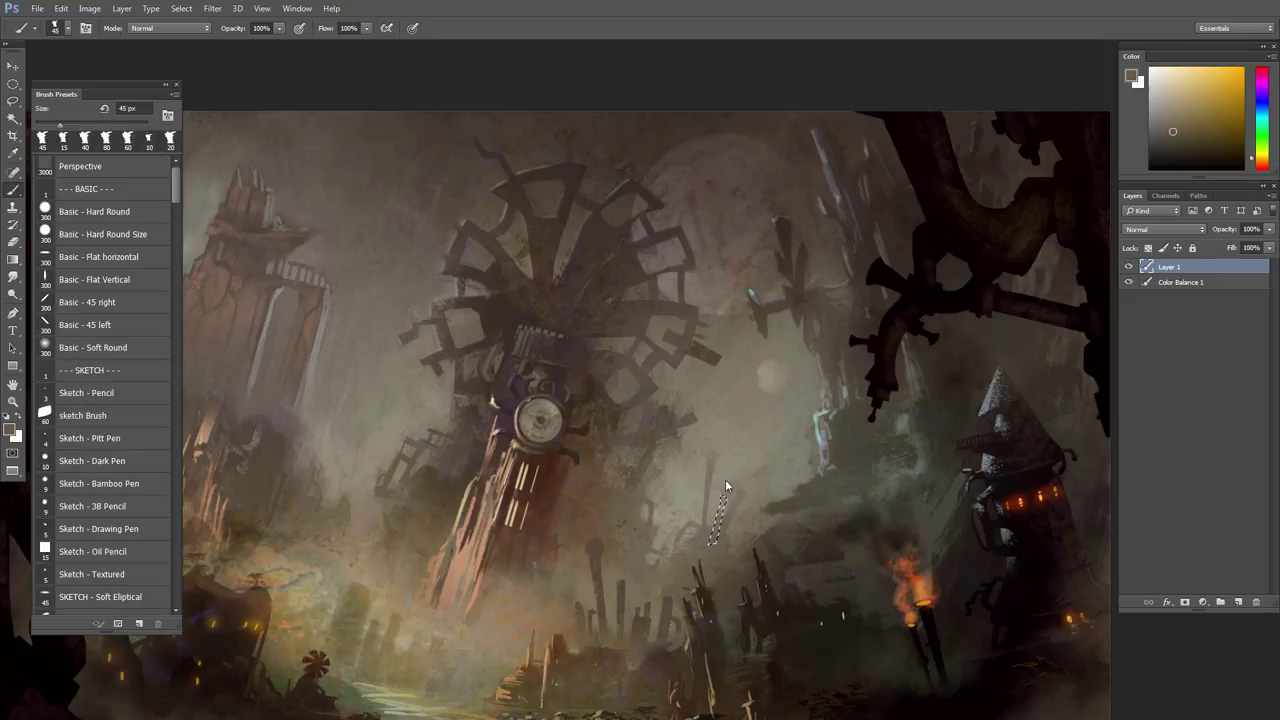
key("ctrl+d")
left_click_drag(714, 515, 717, 540)
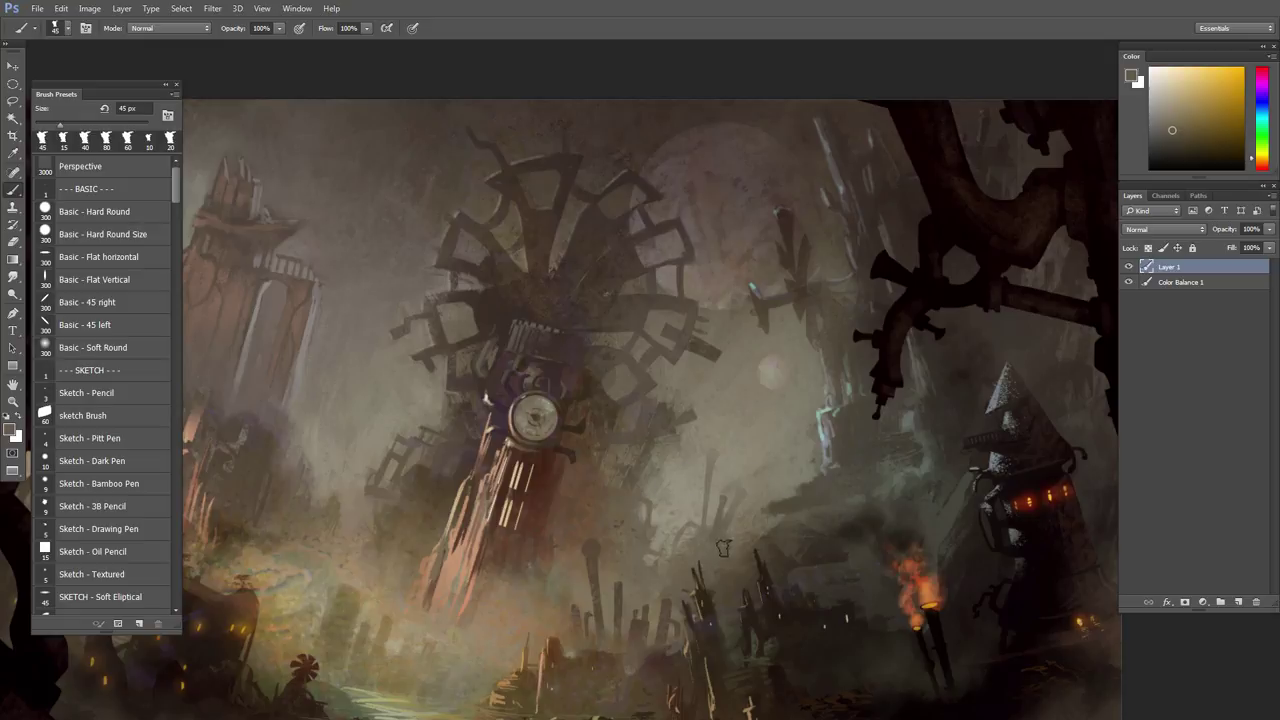
- Lasso around the base of the distant posts and brush the nearby haze with a sampled lighter grey
key("l")
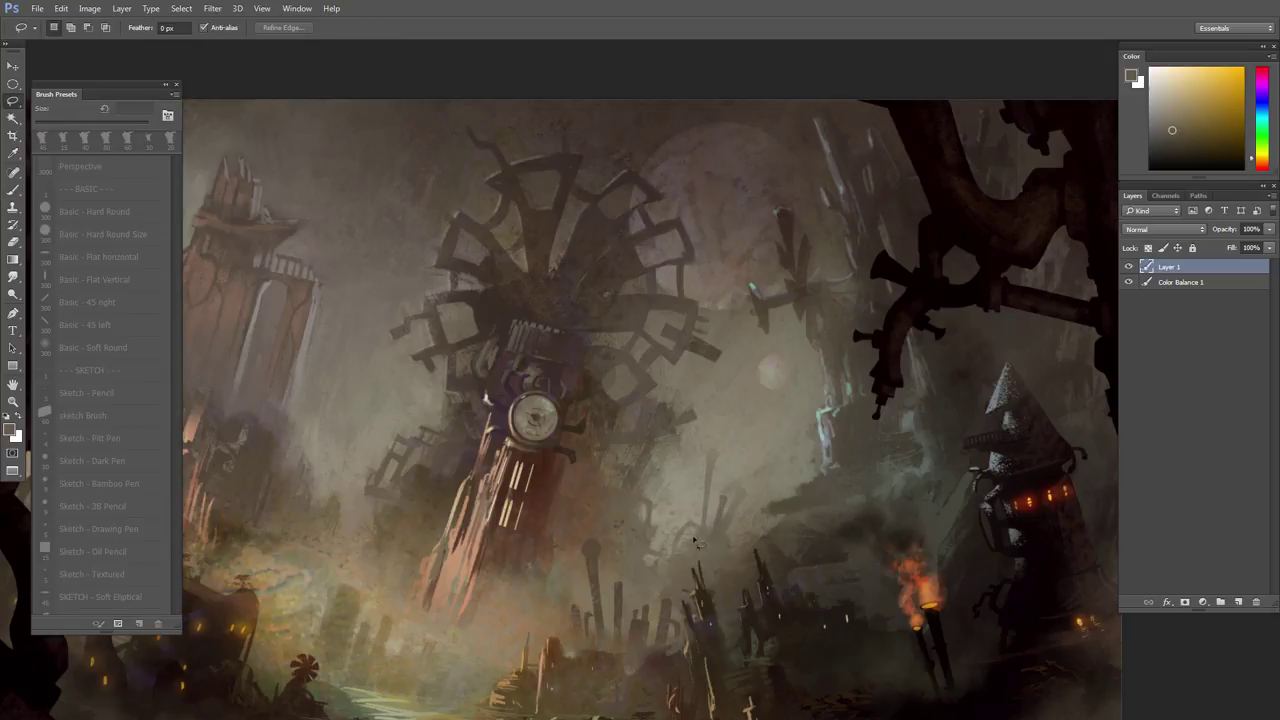
left_click_drag(726, 551, 713, 545)
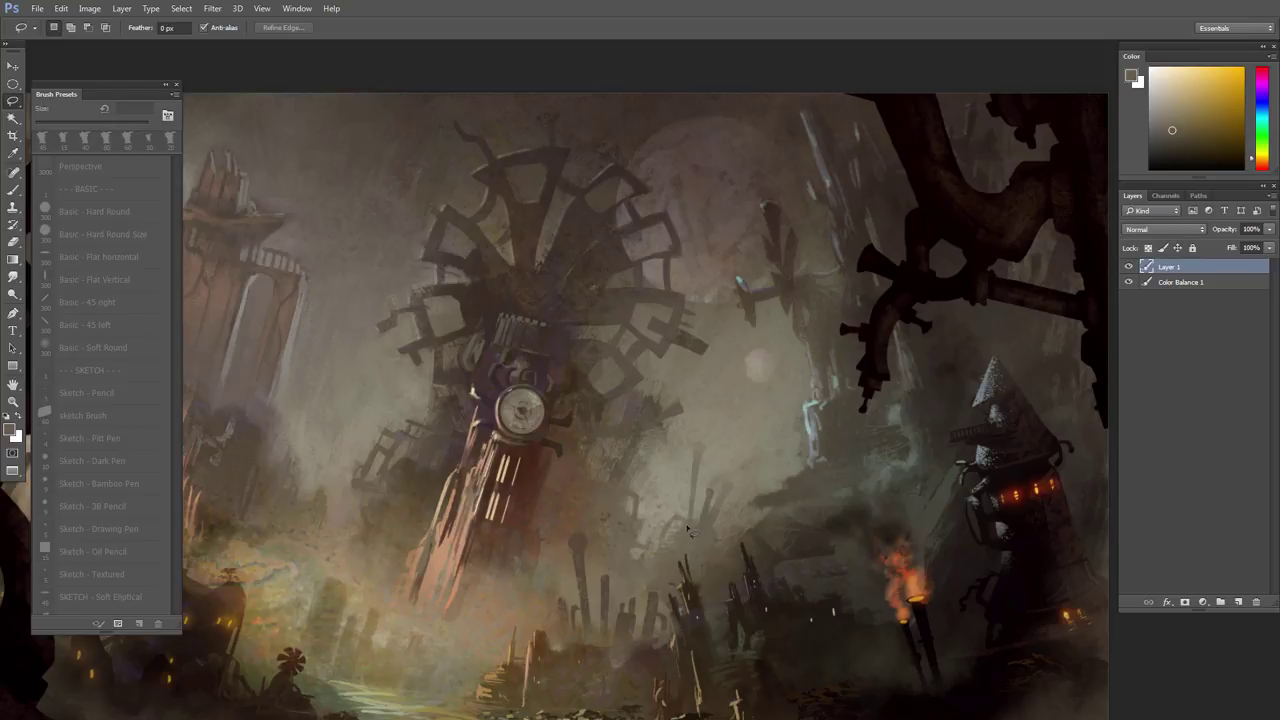
key("b")
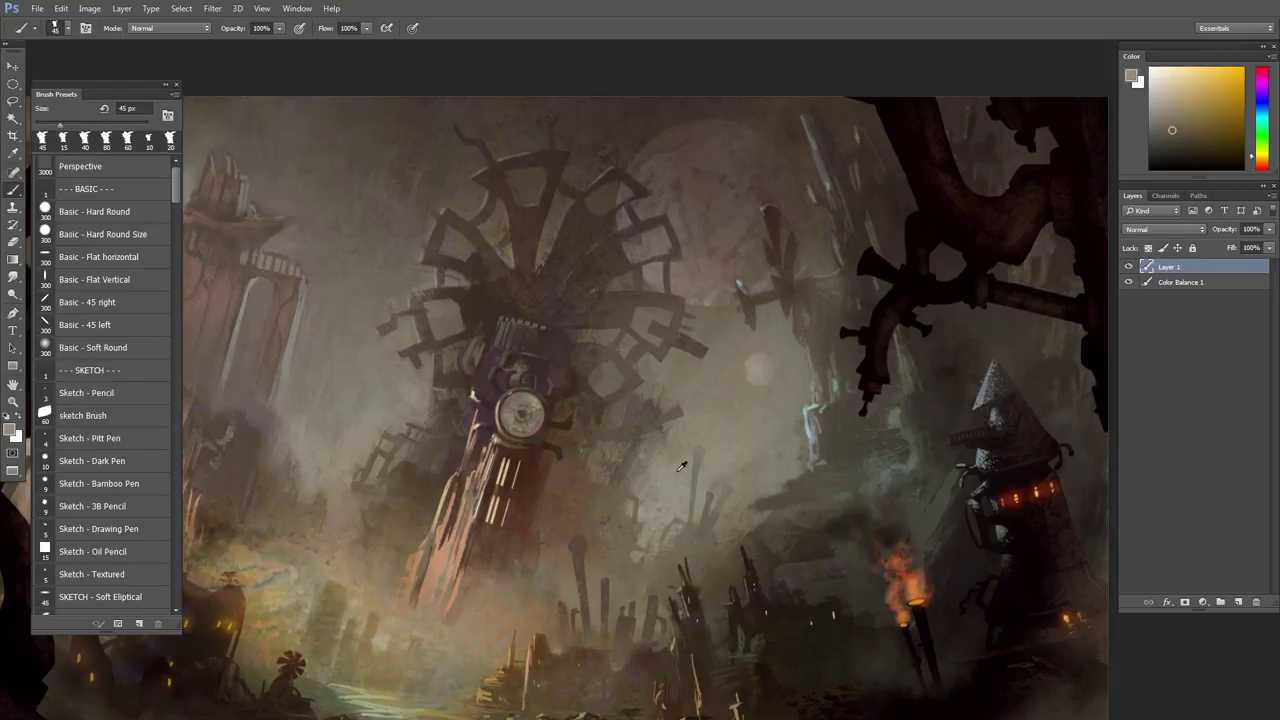
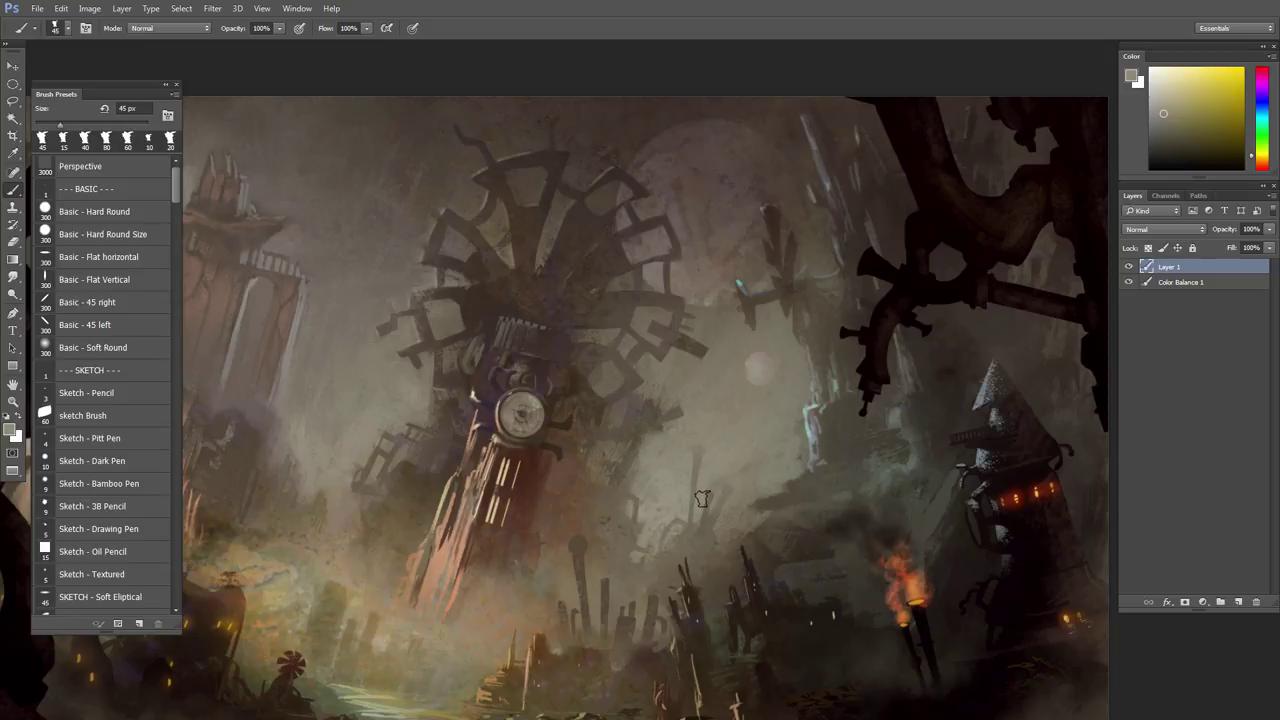
- Outline a tall narrow post to the left of the distant posts and paint it with sampled grey-brown at 45 px
key("l")
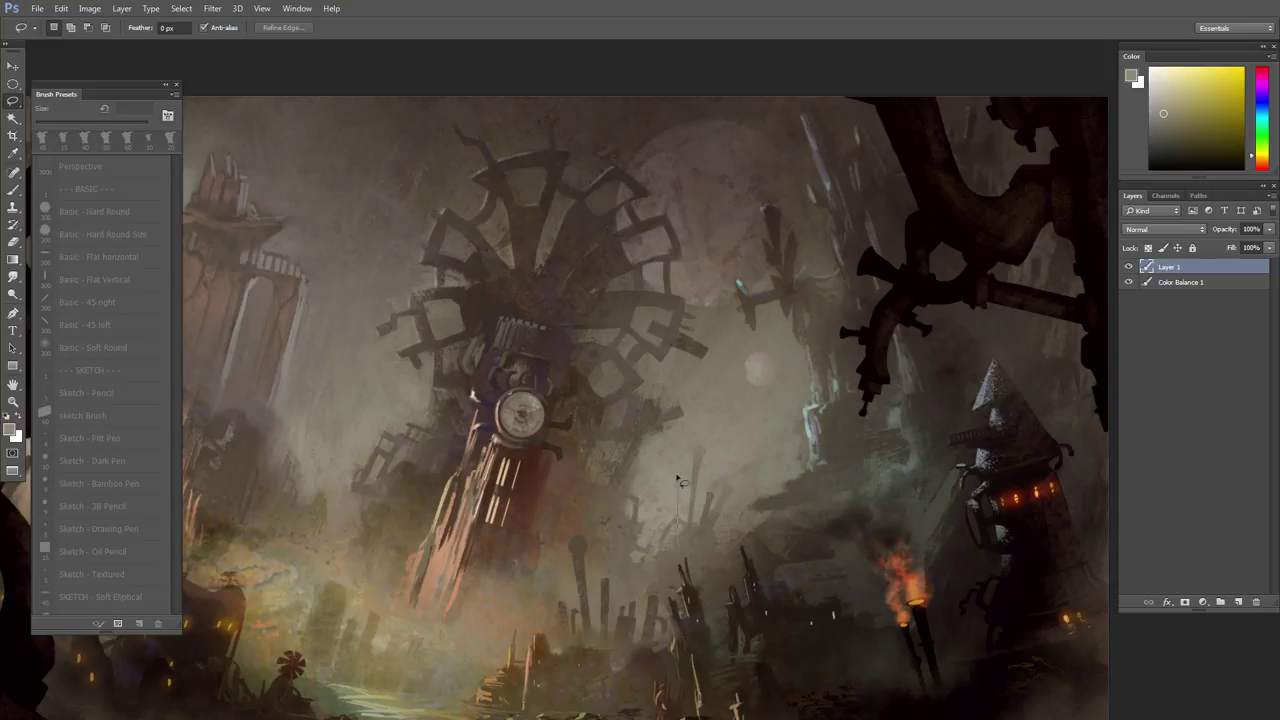
left_click_drag(673, 557, 675, 550)
key("b")
left_click(676, 547, "alt")
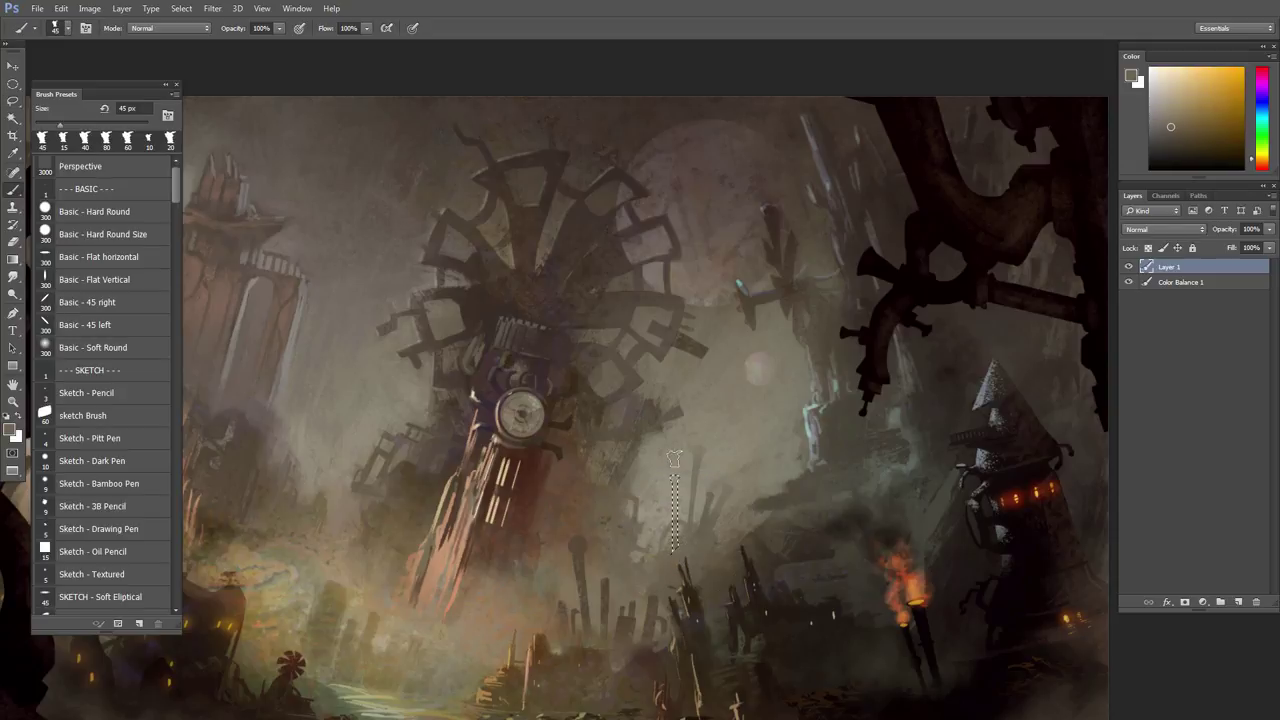
left_click_drag(675, 461, 675, 532)
scroll(700, 529, "down", 1)
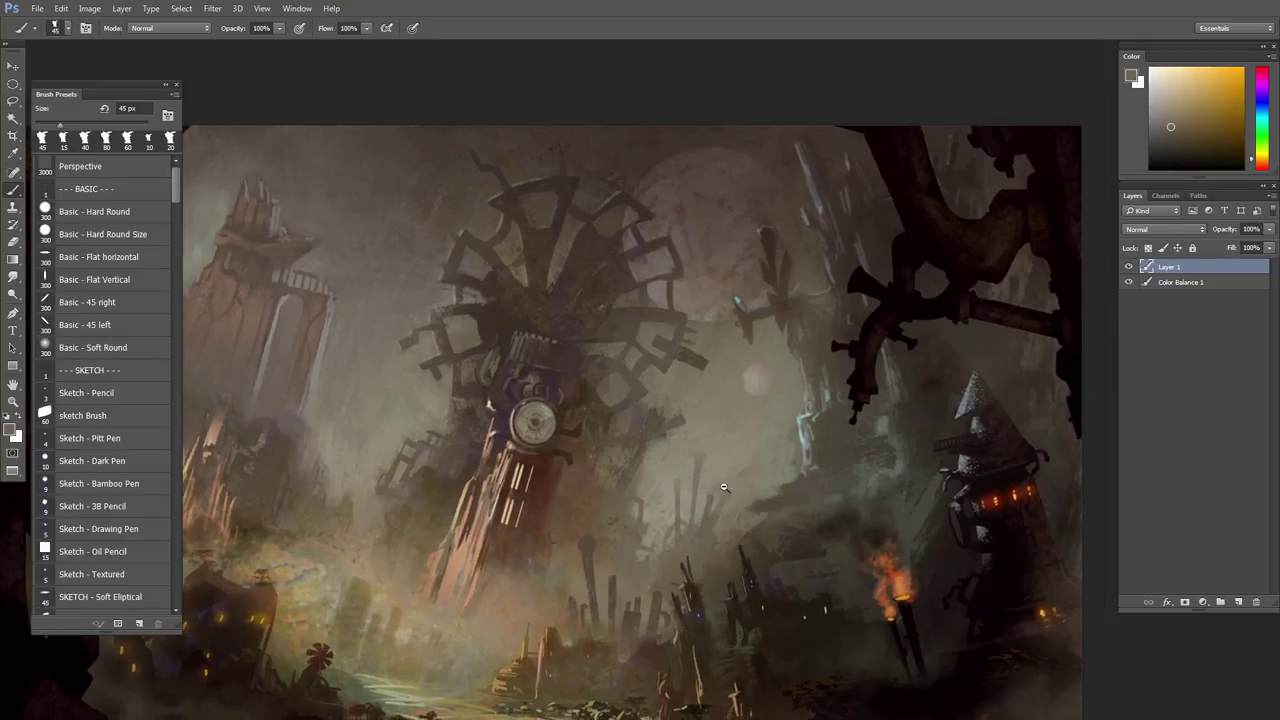
- Outline two slanted posts in the haze right of the ruined tower's base with the Lasso and paint them sampled grey-brown at 45 px
left_click_drag(689, 538, 830, 545)
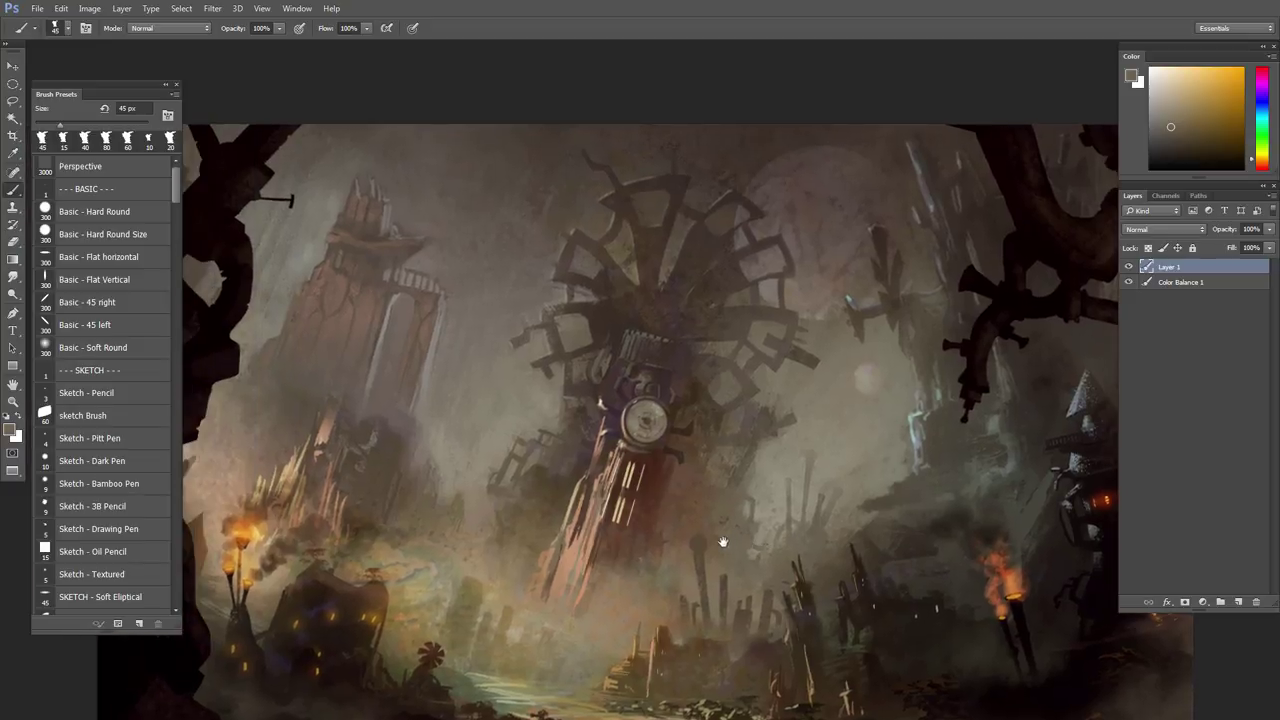
key("l")
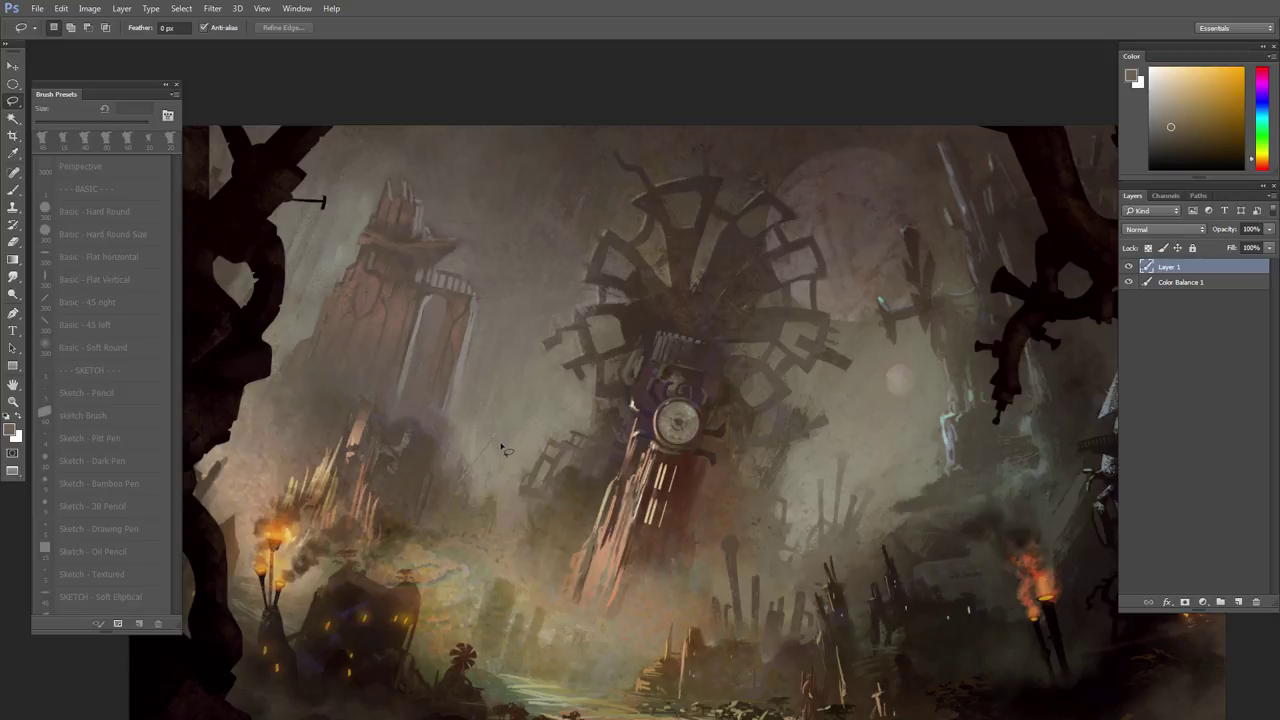
left_click_drag(497, 449, 467, 487)
key("b")
left_click(452, 479, "alt")
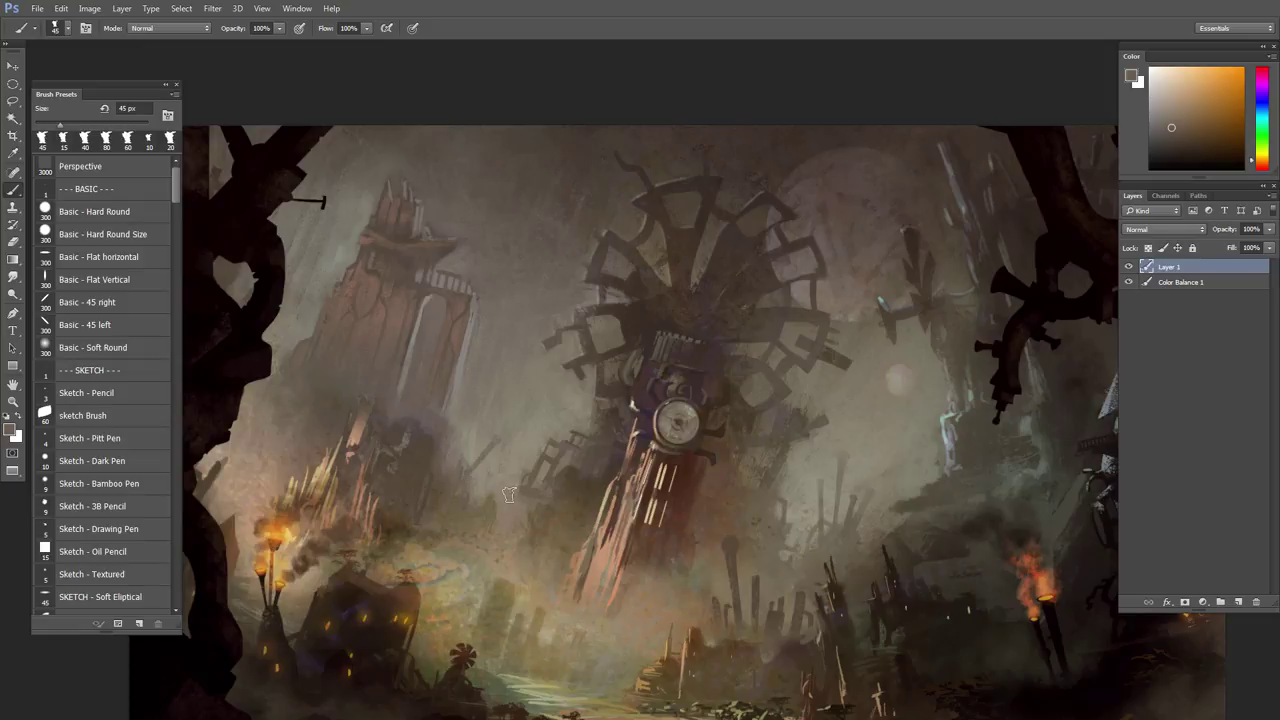
key("l")
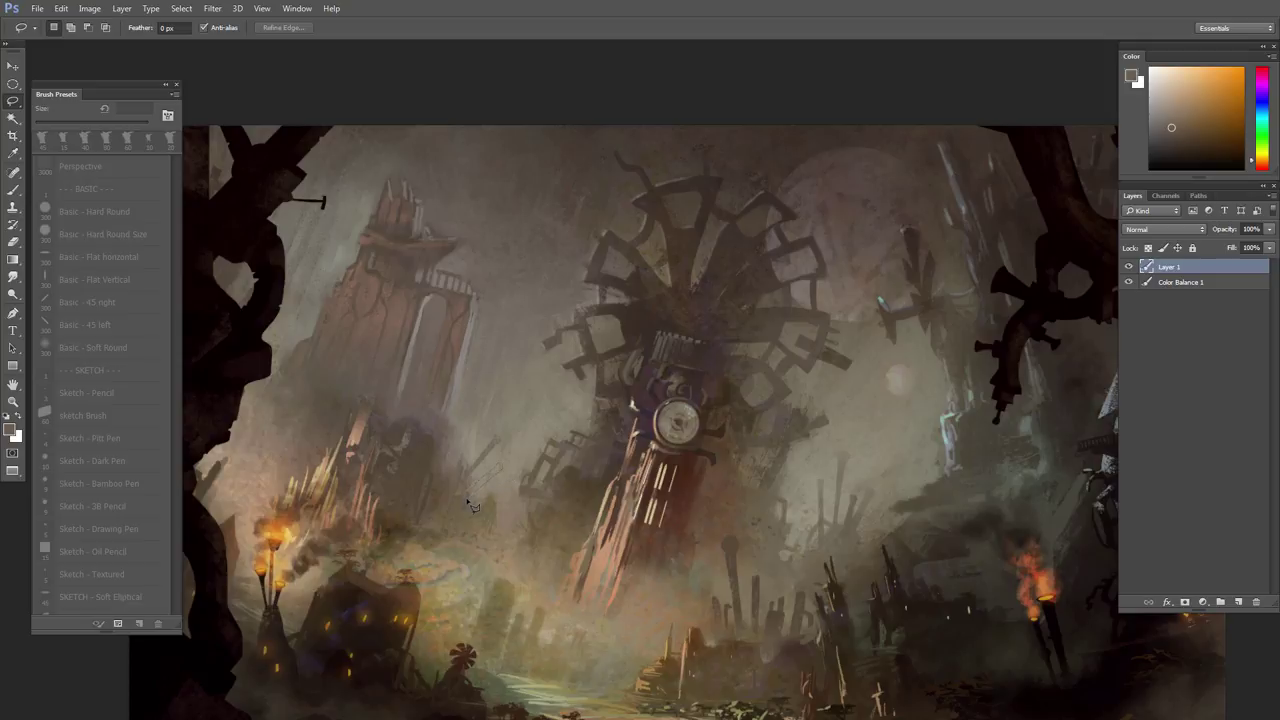
key("b")
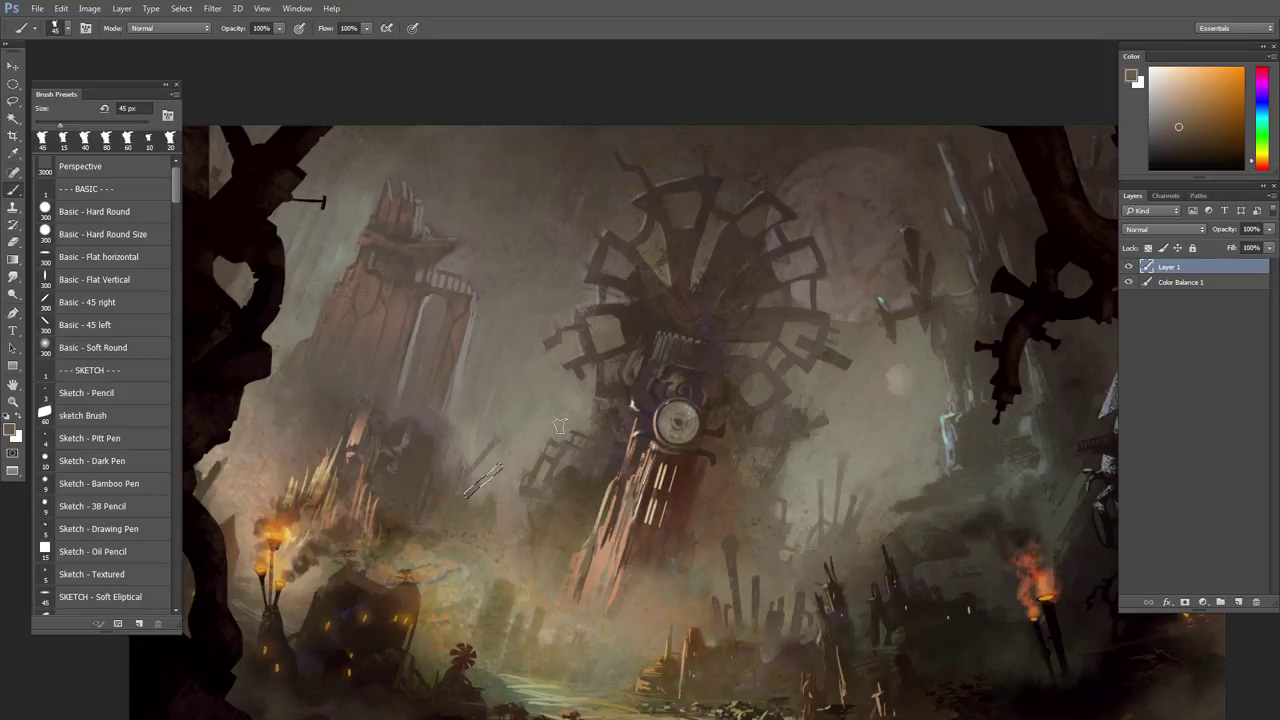
- Add a steeper leaning post to the left of the new slanted posts in sampled grey-brown, and outline another narrow slanted strip beside it
key("l")
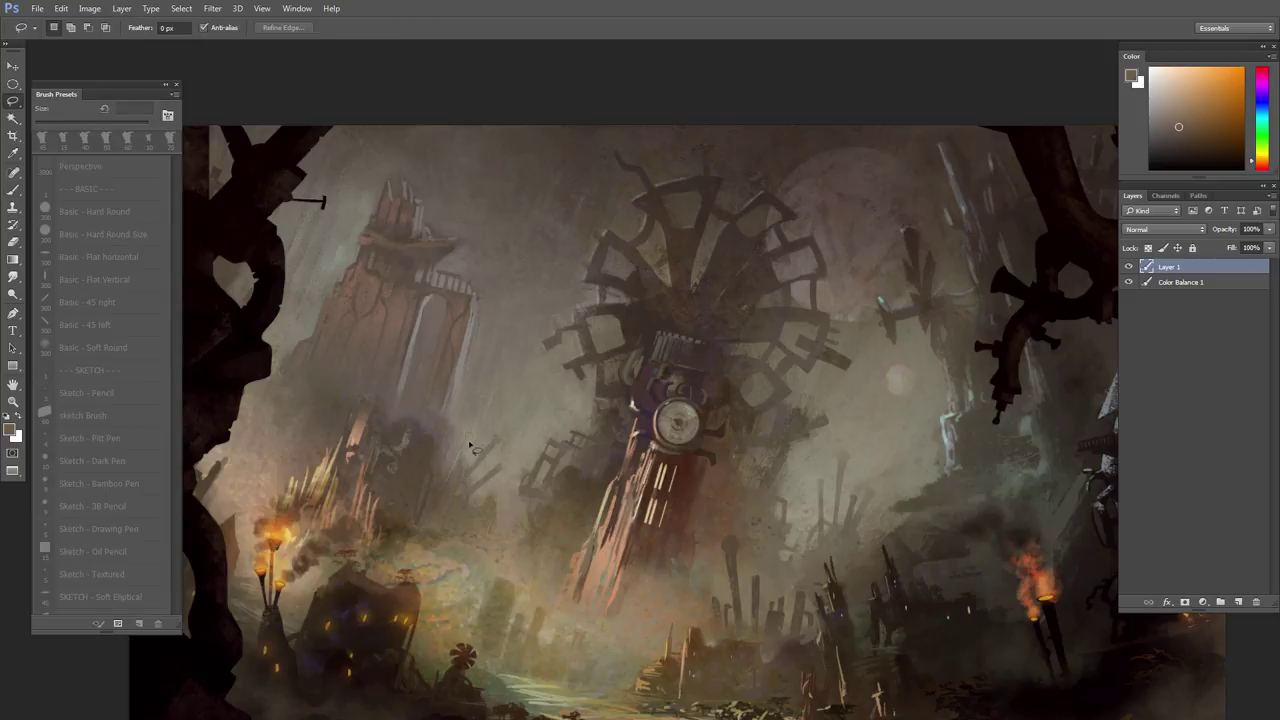
left_click_drag(451, 488, 454, 491)
key("b")
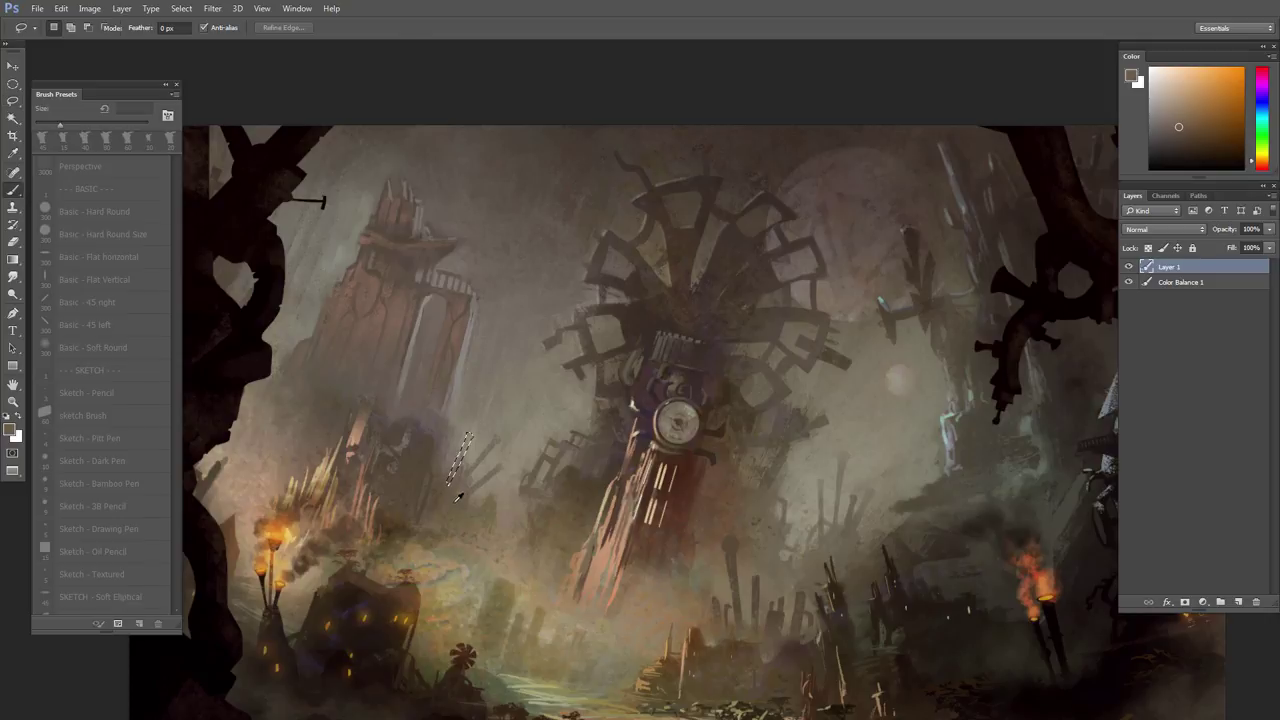
left_click(453, 495, "alt")
key("ctrl+d")
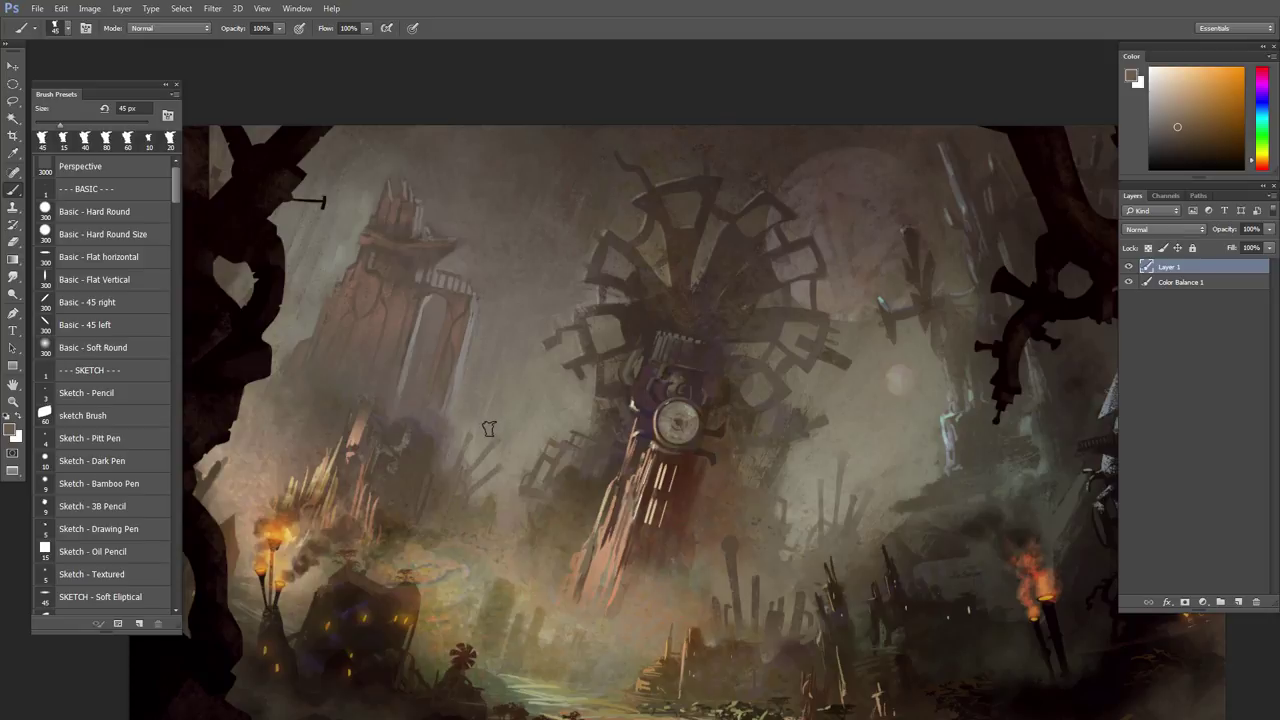
key("l")
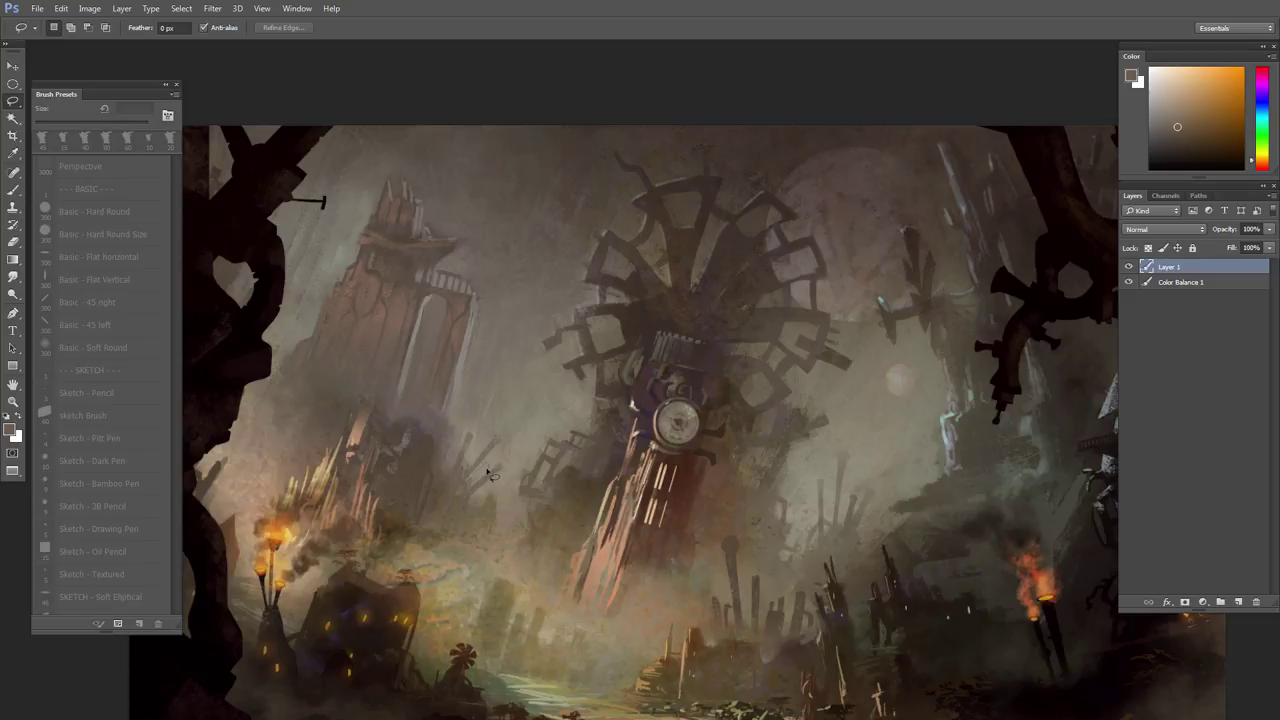
key("b")
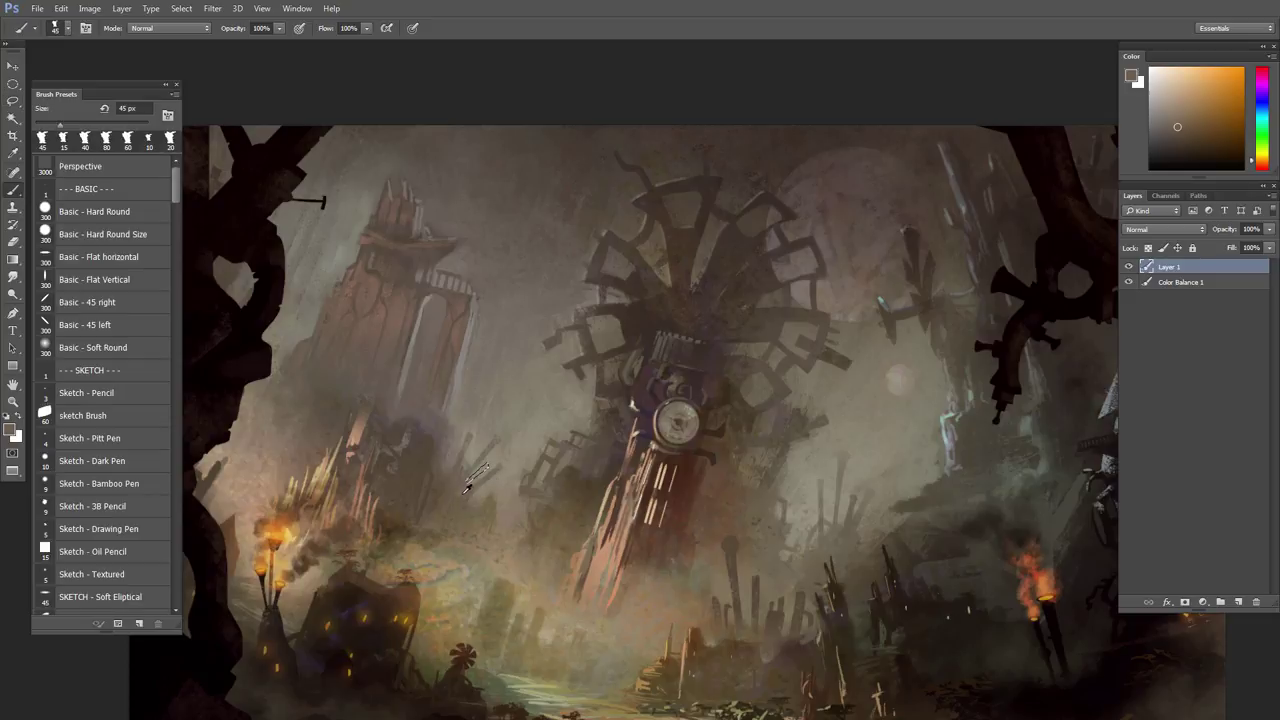
- Extend the slanted post cluster toward the windmill with small Lasso shapes brushed in muted grey-brown at 45 px
left_click_drag(510, 511, 526, 516)
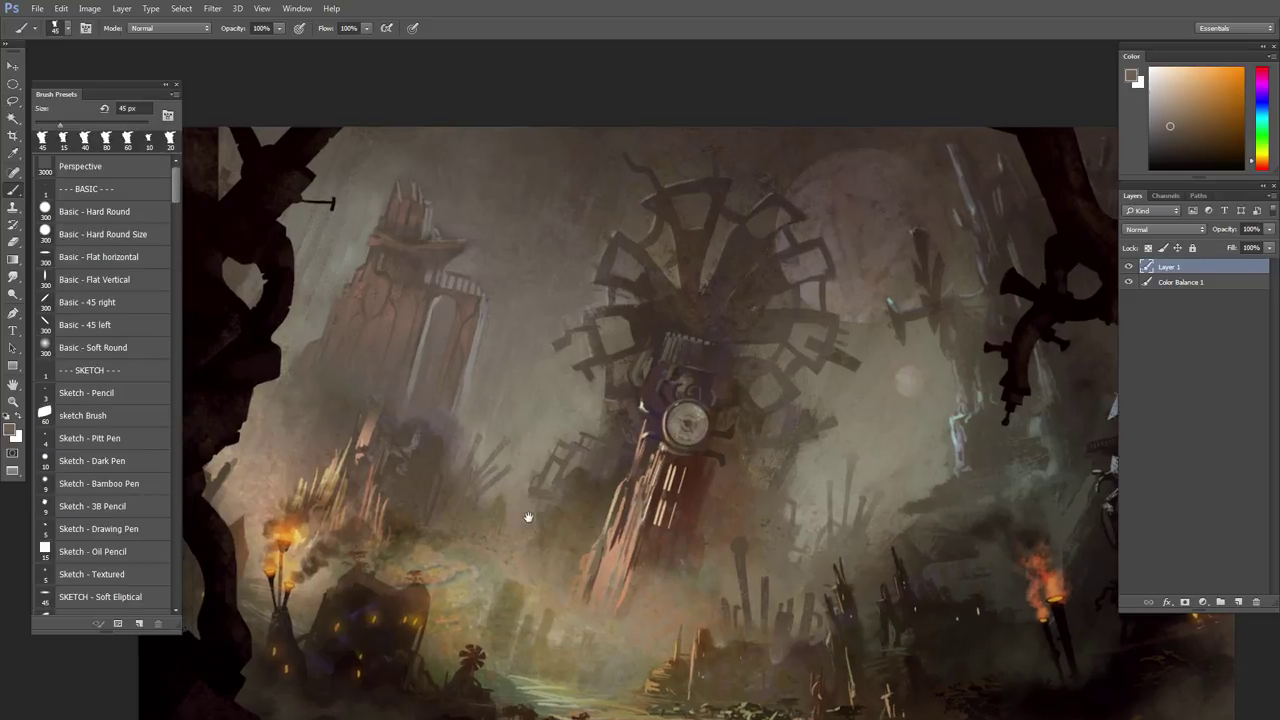
key("l")
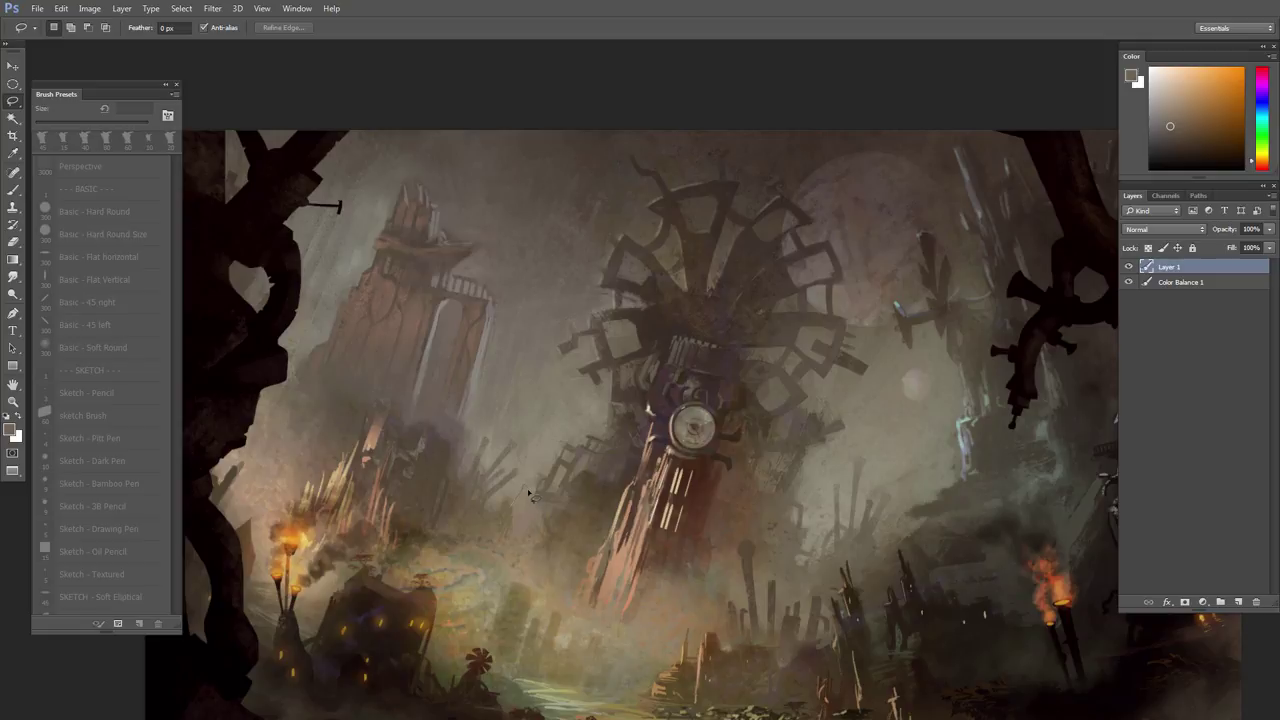
key("b")
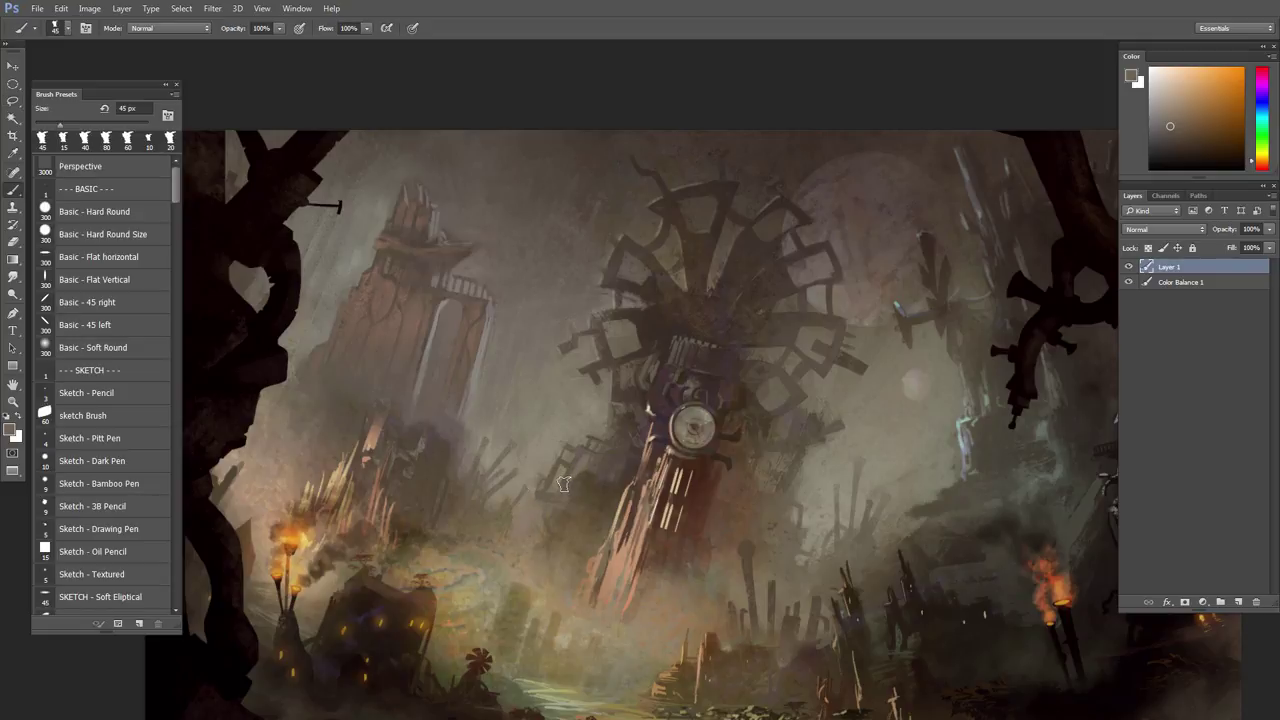
key("l")
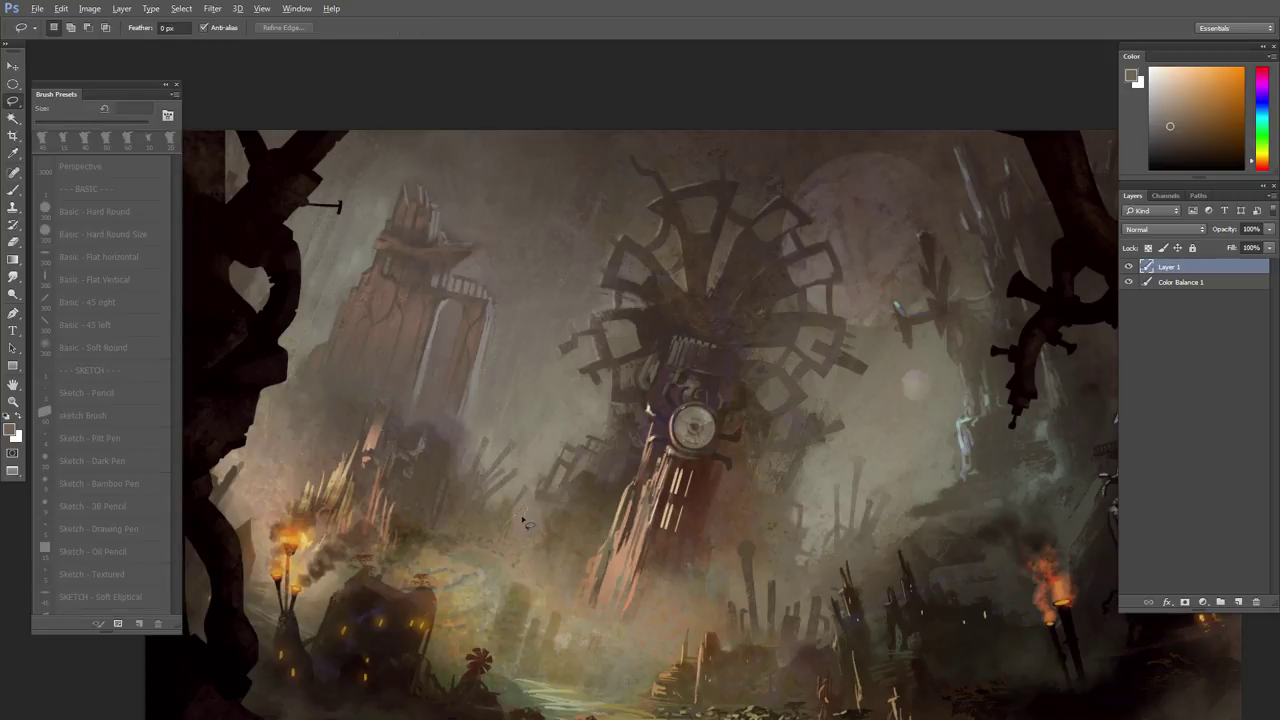
key("b")
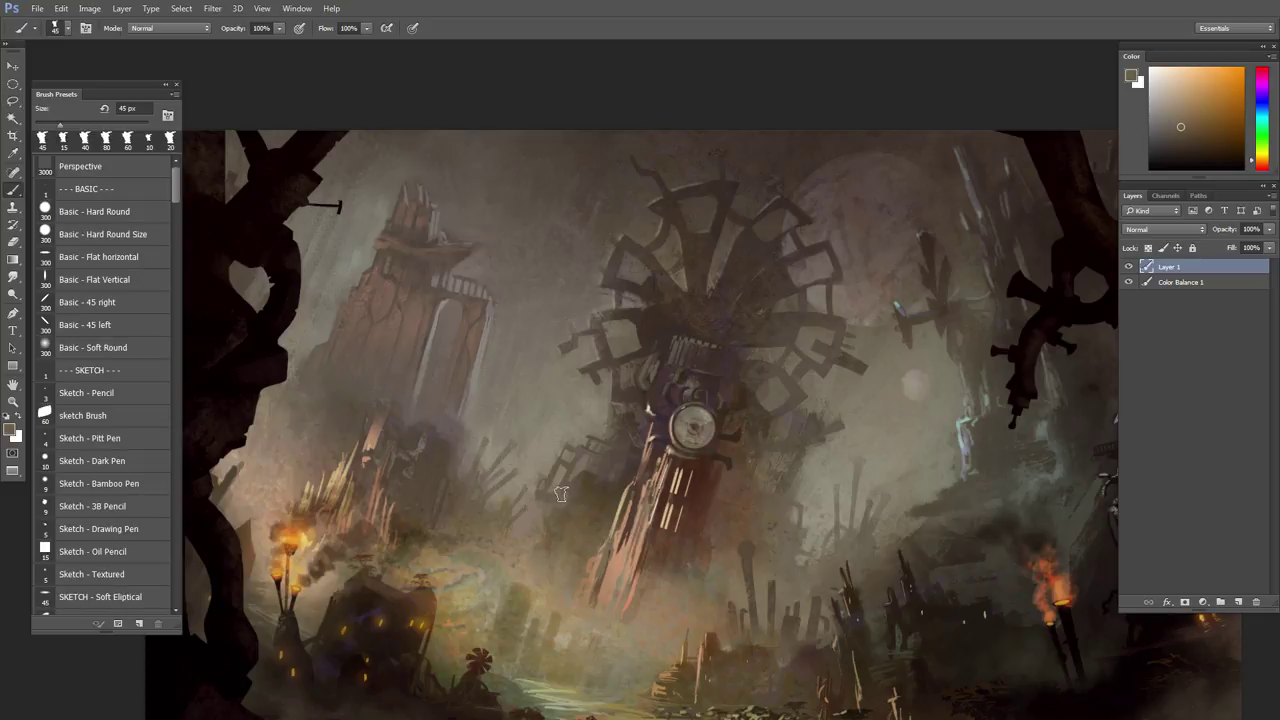
- Outline a short slanted beam just above the post cluster beside the ruined tower, paint it at 45 px, and clear the selection
left_click_drag(451, 510, 565, 526)
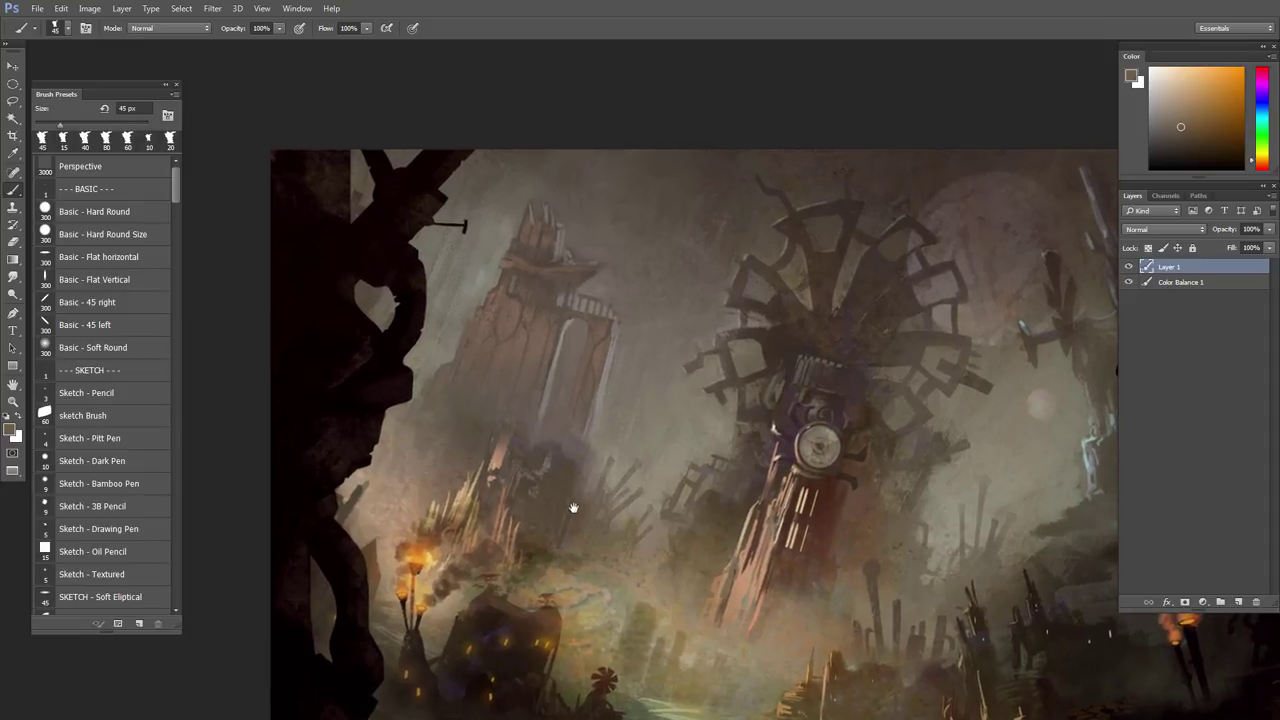
key("l")
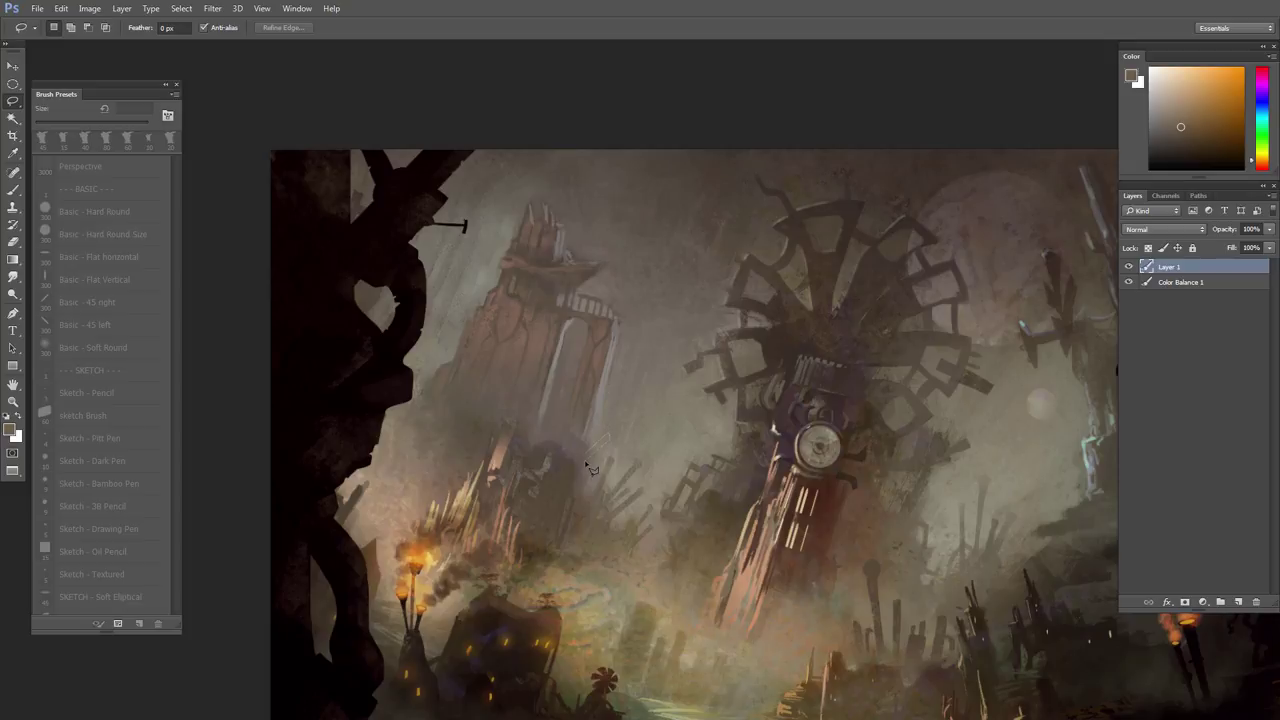
key("b")
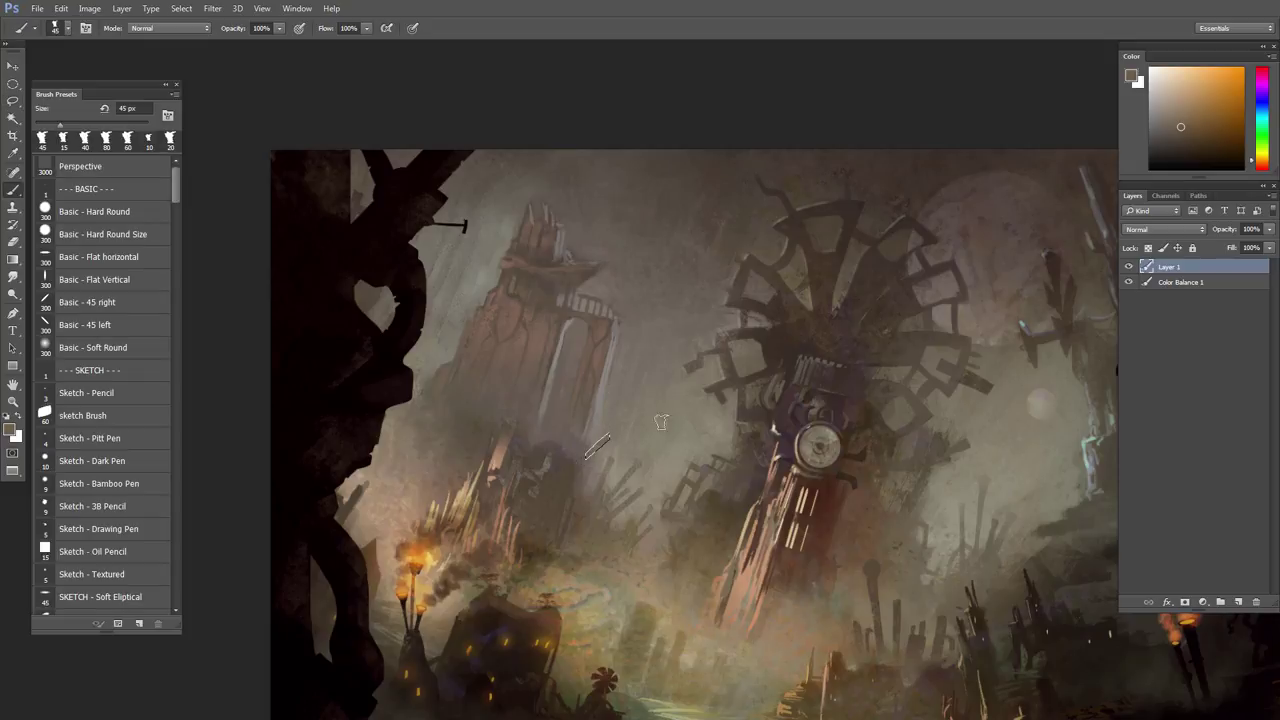
key("ctrl+d")
- Add a narrow post at the left end of the distant posts right of the windmill, using sampled grey-brown inside a Lasso selection
mouse_move(634, 487)
left_mouse_down()
mouse_move(660, 459)
mouse_move(623, 482)
mouse_move(615, 512)
mouse_move(563, 508)
left_mouse_up()
scroll(622, 483, "up", 2)
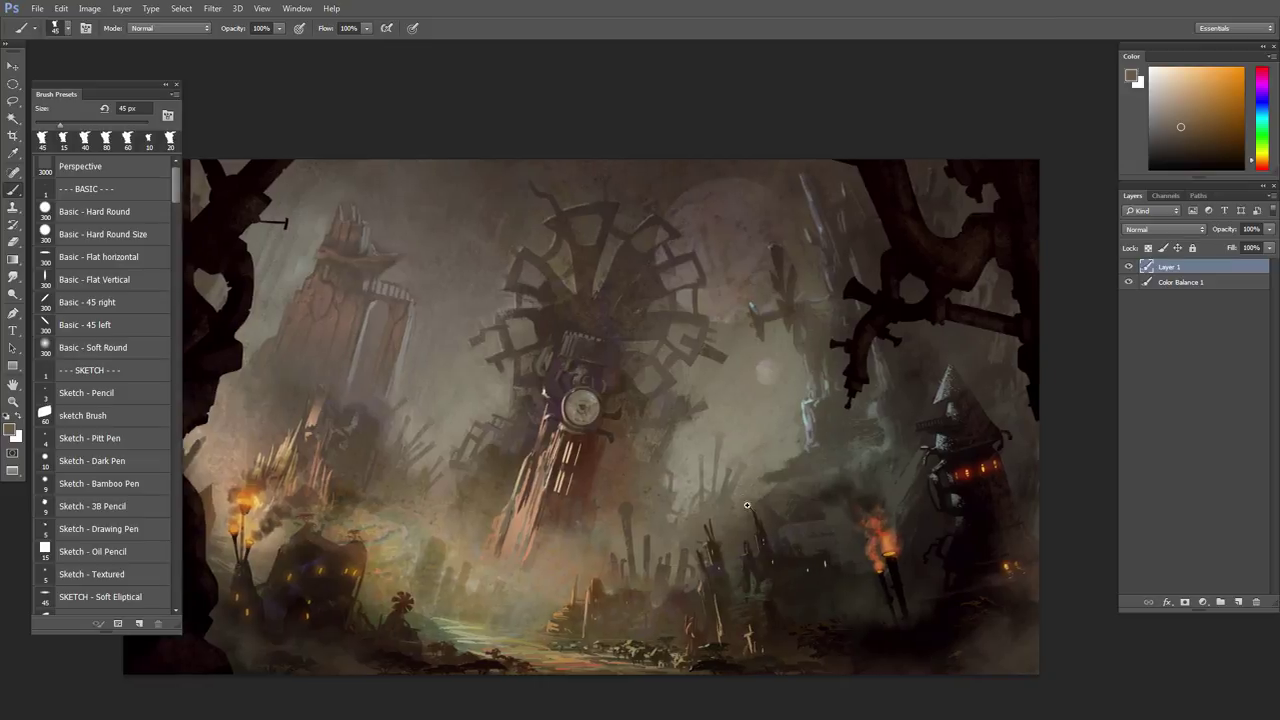
scroll(746, 508, "up", 2)
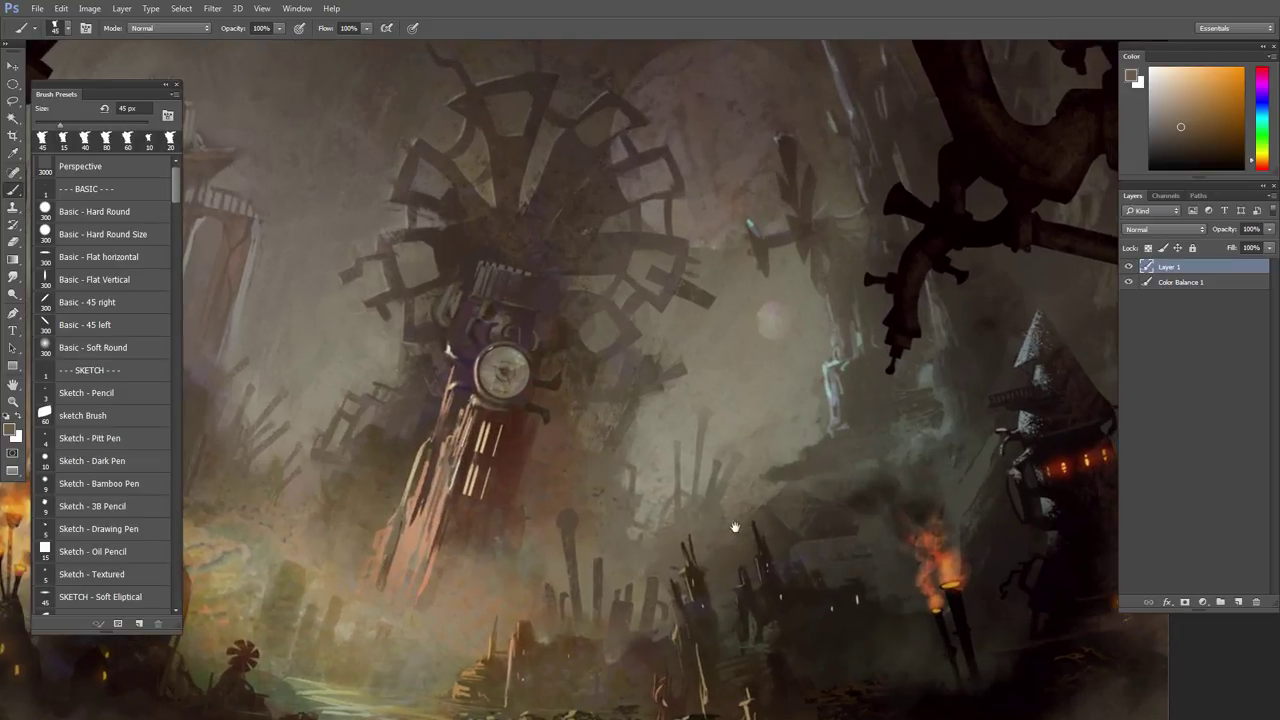
key("l")
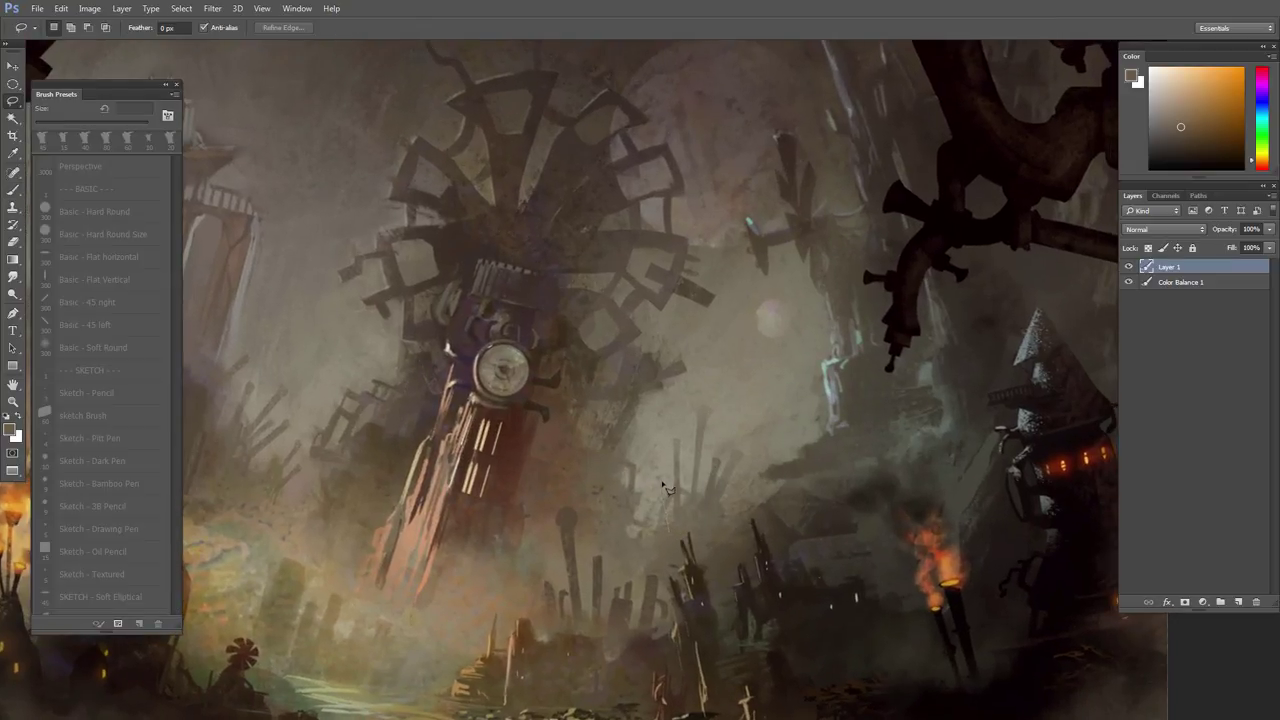
key("b")
left_click(666, 546, "alt")
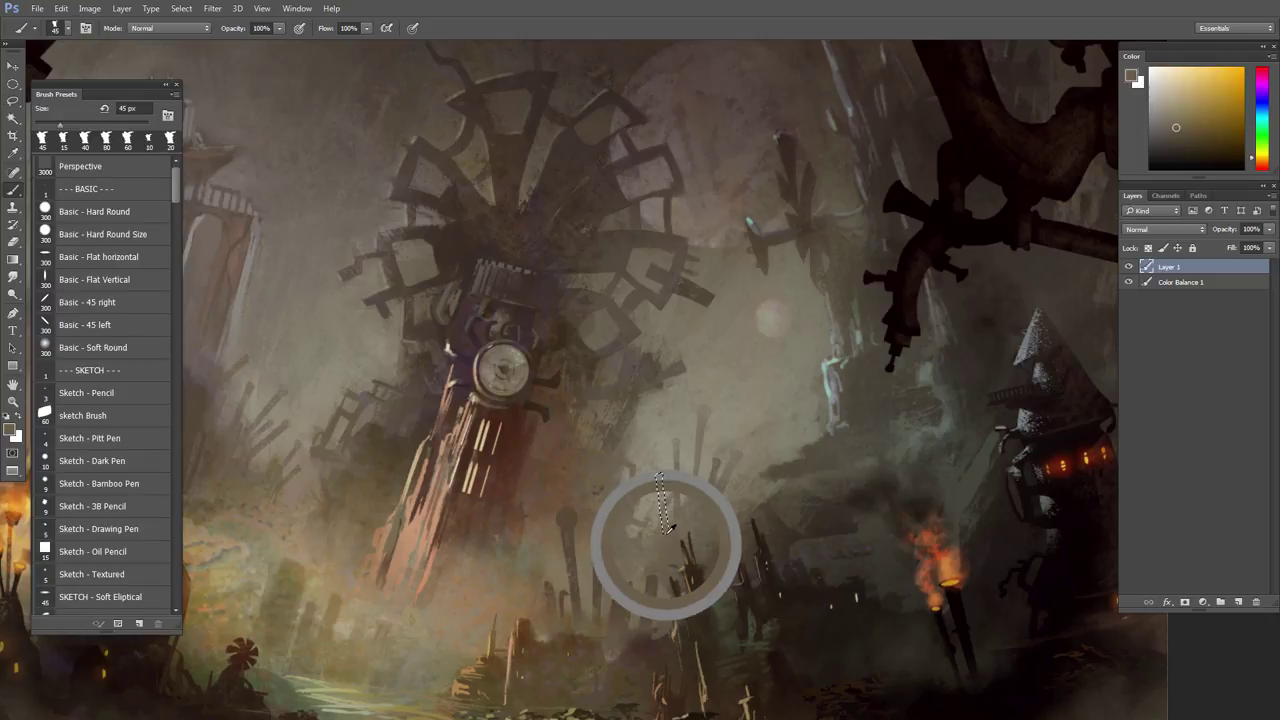
key("ctrl+d")
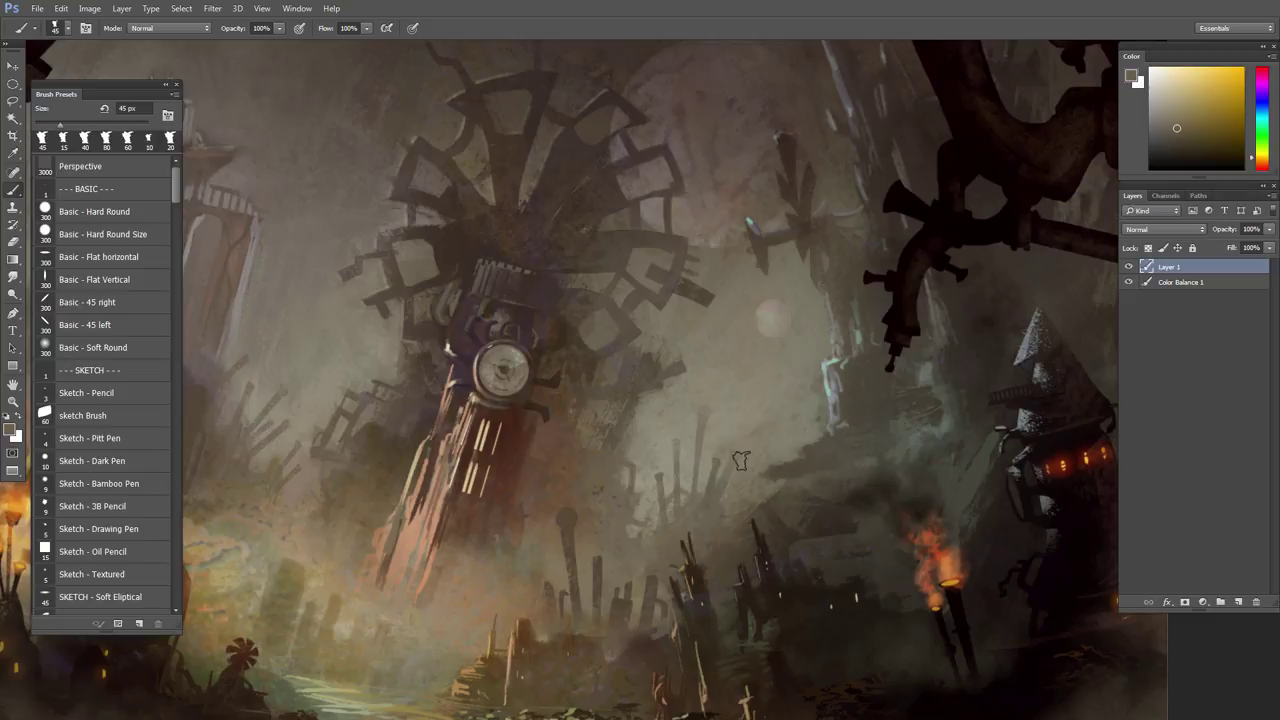
- Lasso a slanted shape at the right side of the distant posts and paint it with a darker grey-brown sampled near their base
key("l")
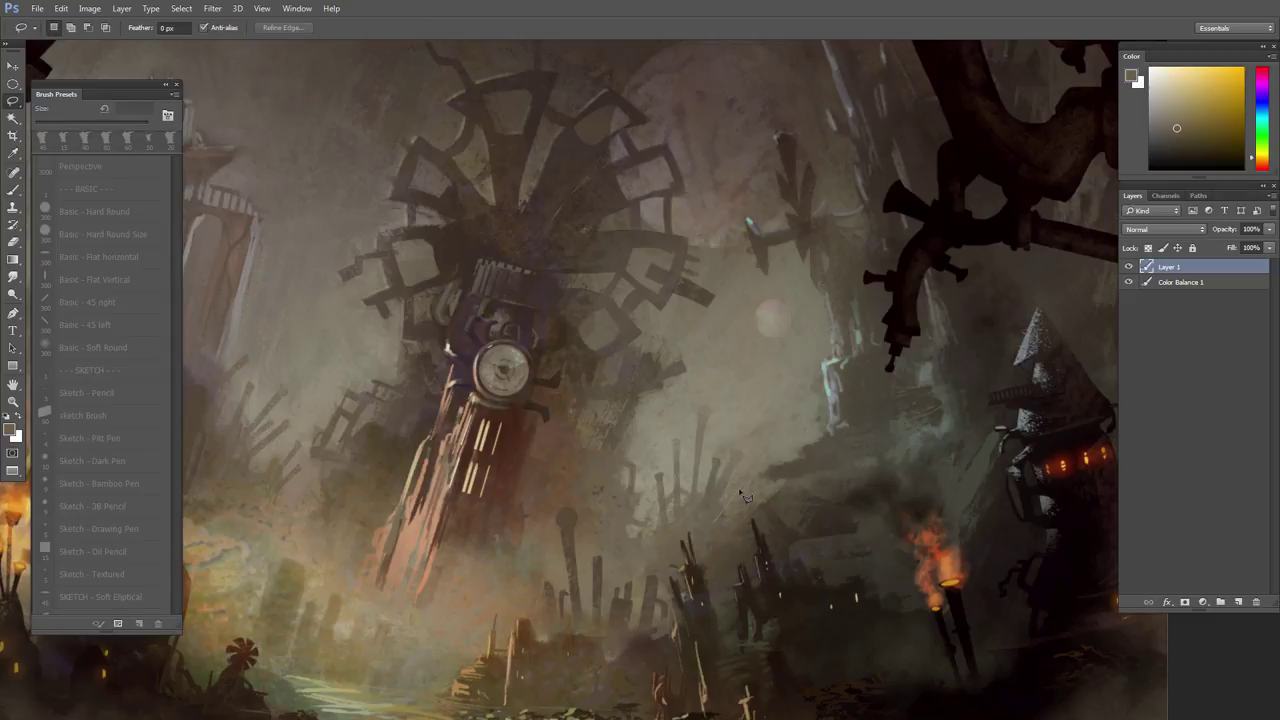
key("b")
left_click(700, 531, "alt")
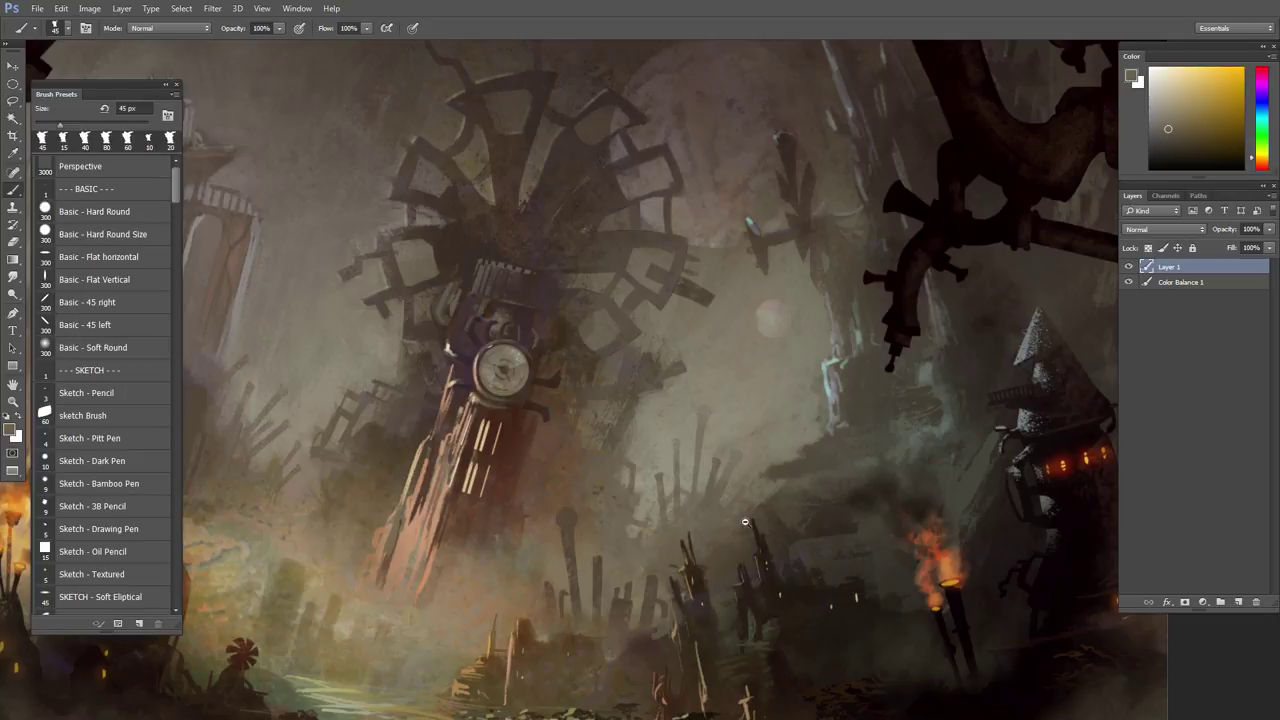
- Outline a long slanted beam rising to the right from the ruined tower's base with the Lasso
scroll(705, 525, "down", 2)
scroll(710, 519, "up", 1)
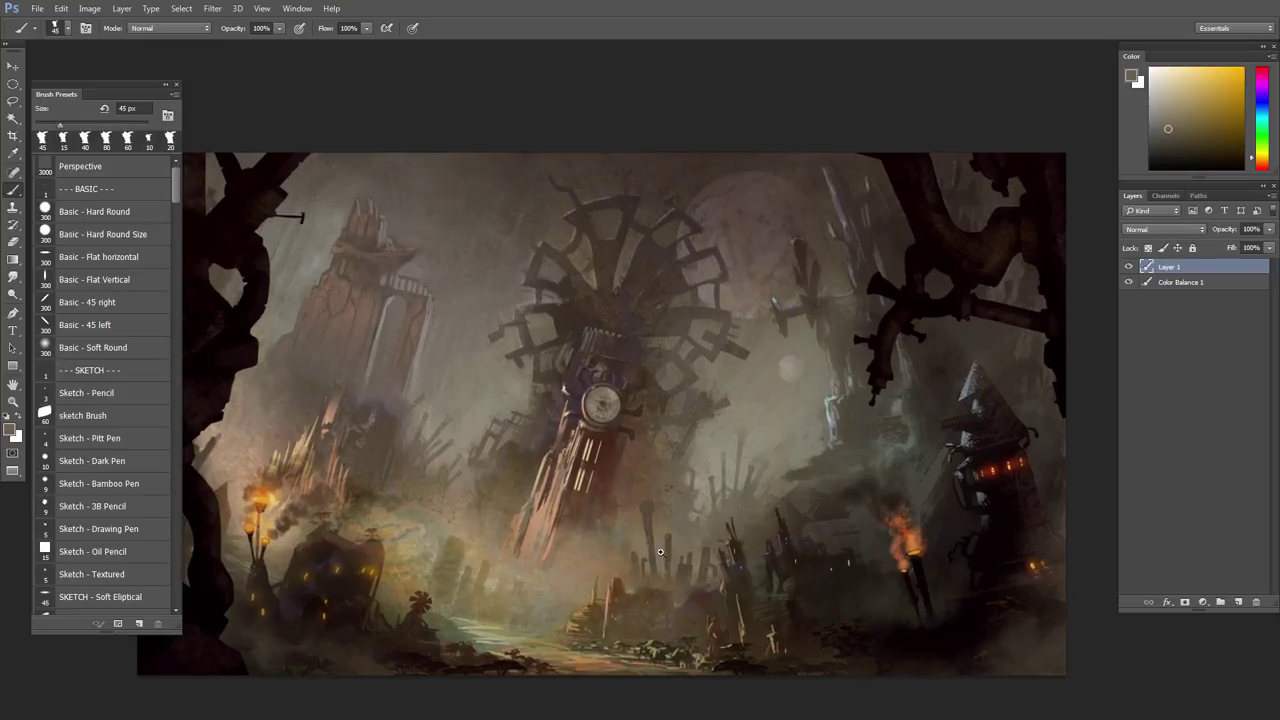
scroll(697, 536, "up", 1)
key("l")
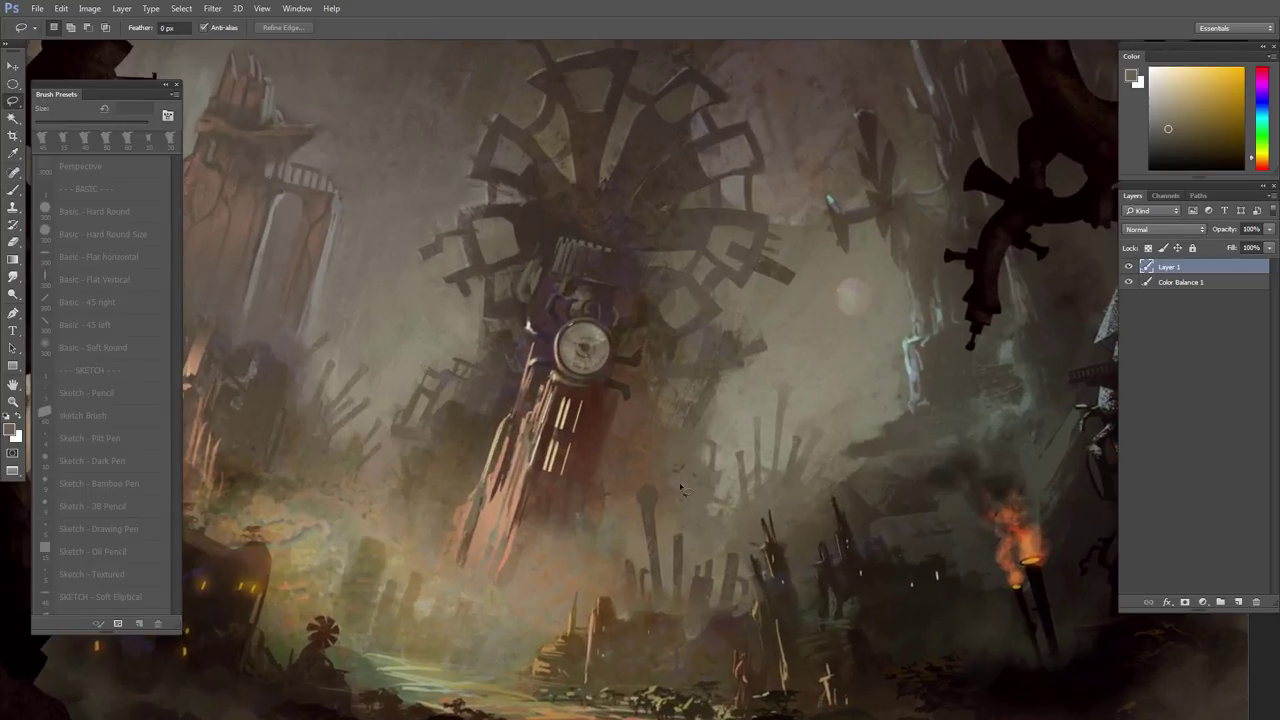
left_click_drag(524, 515, 632, 521)
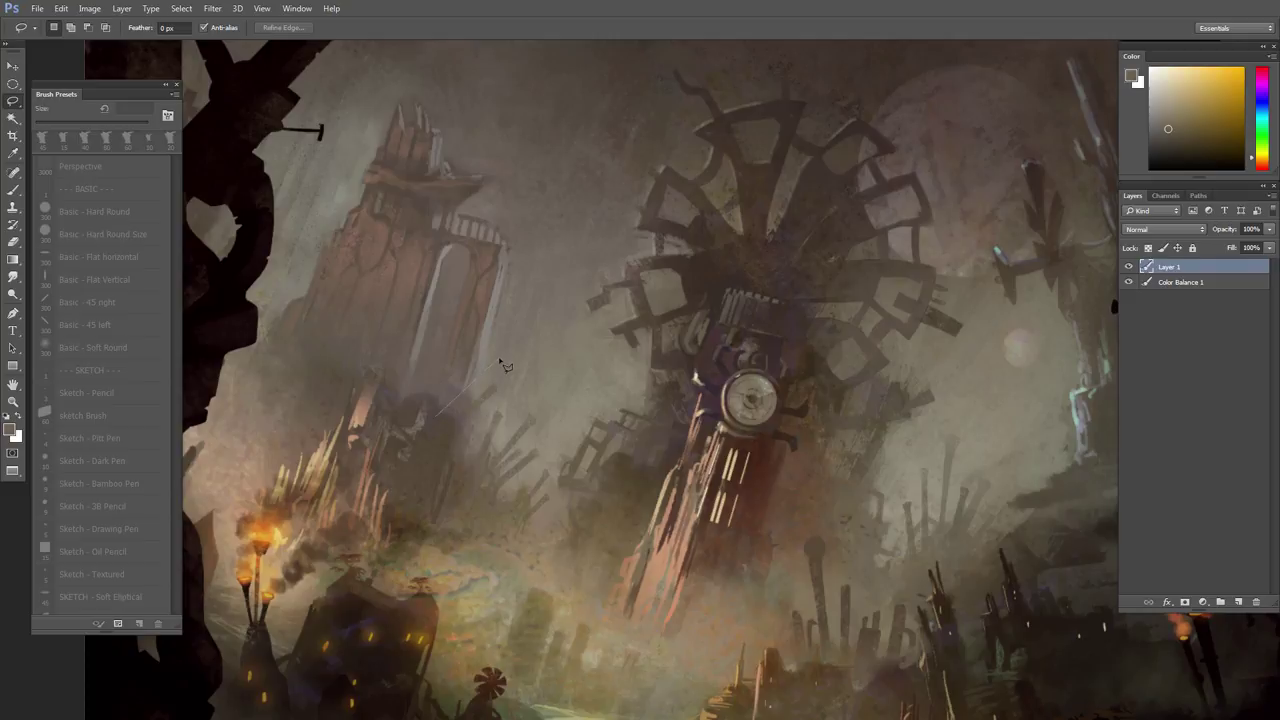
left_click_drag(500, 360, 507, 353)
key("b")
mouse_move(446, 414)
left_mouse_down()
mouse_move(510, 355)
mouse_move(600, 303)
left_mouse_up()
key("ctrl+z")
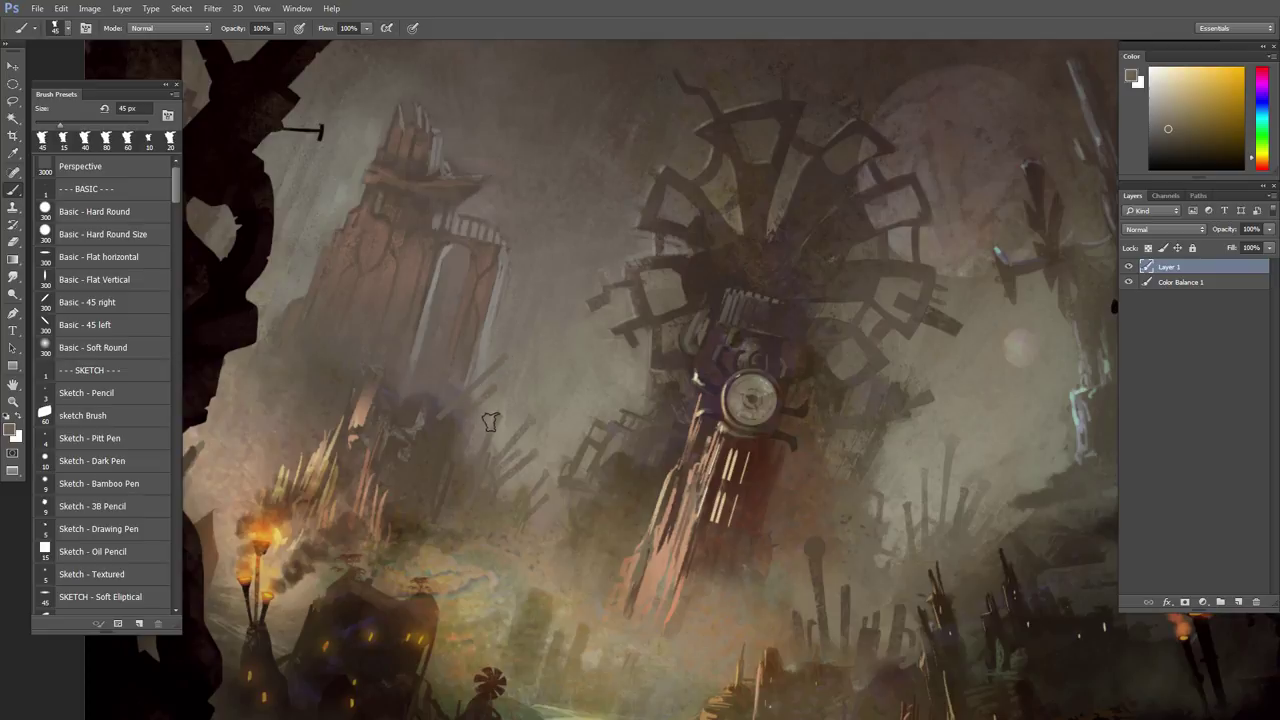
key("ctrl+shift+z")
- Fill the selected long beam with a darker brown sampled from the ruined tower's base at 45 px, and clear the selection
left_click(442, 432, "alt")
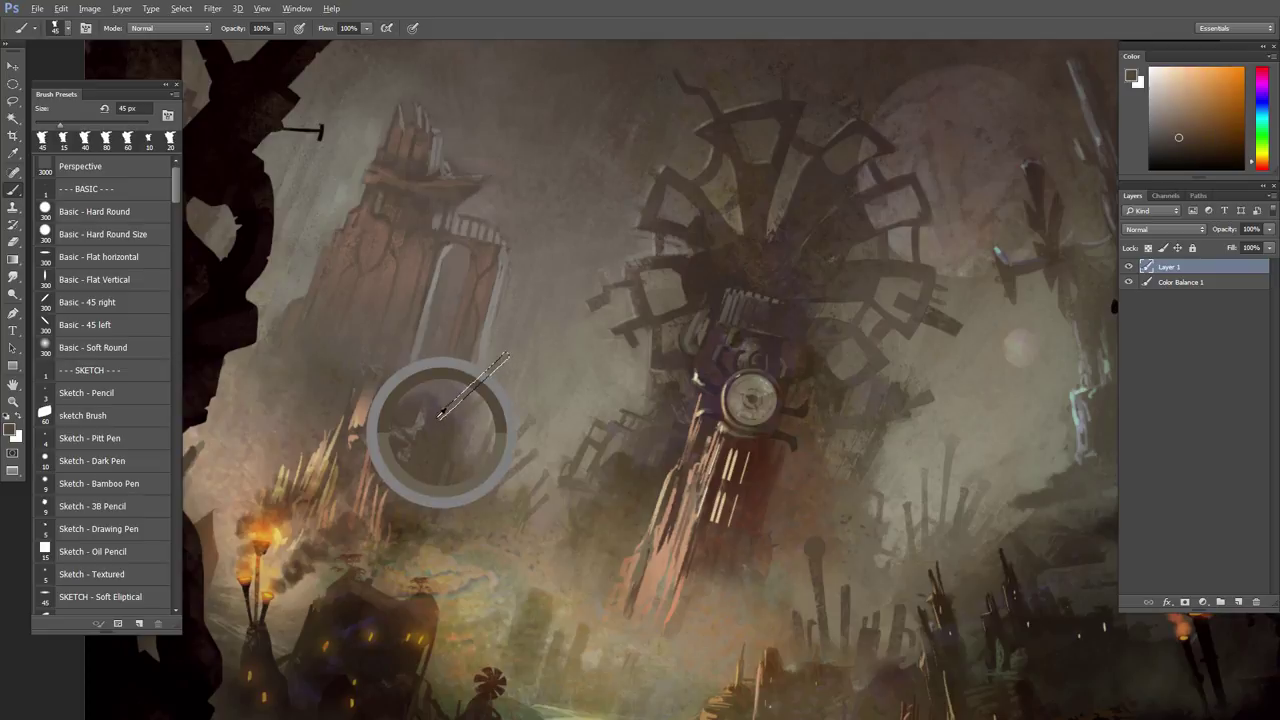
mouse_move(565, 355)
left_mouse_down()
mouse_move(435, 412)
mouse_move(564, 314)
left_mouse_up()
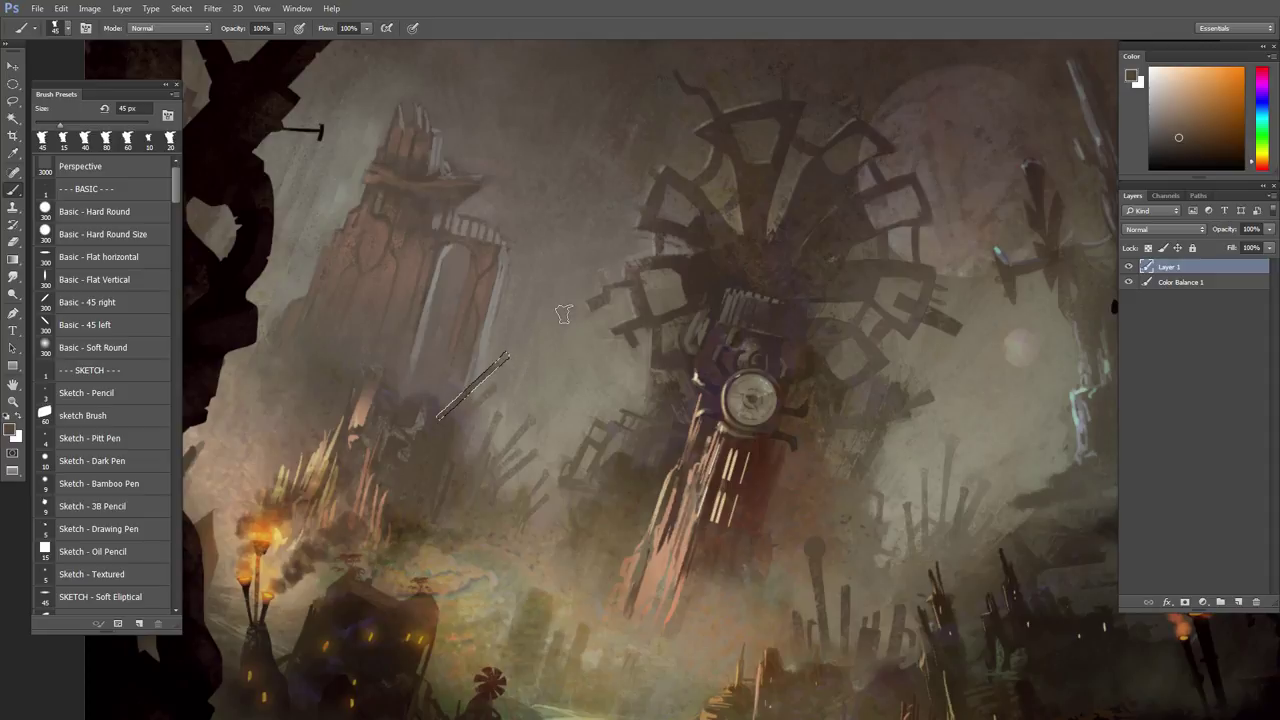
key("ctrl+d")
- Outline a narrow, nearly upright post under the ruined tower's arch with the Lasso and paint it in the same dark brown
mouse_move(574, 487)
left_mouse_down()
mouse_move(543, 471)
mouse_move(566, 497)
left_mouse_up()
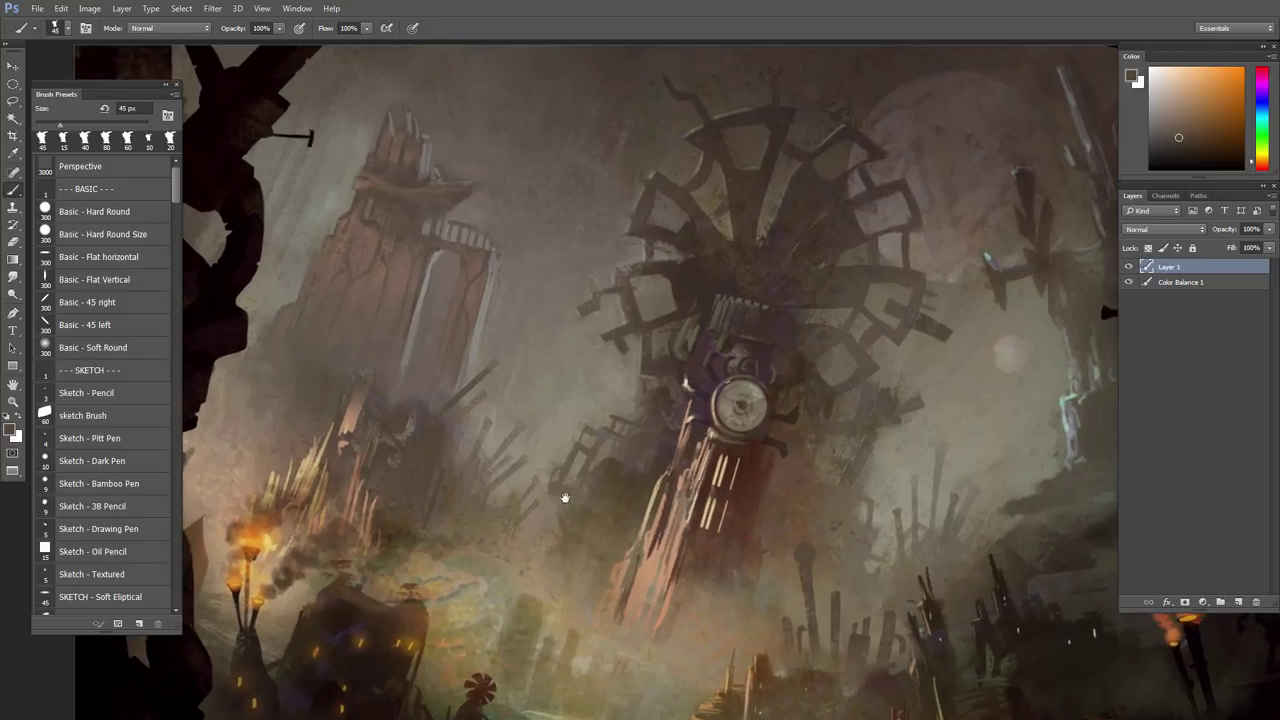
key("l")
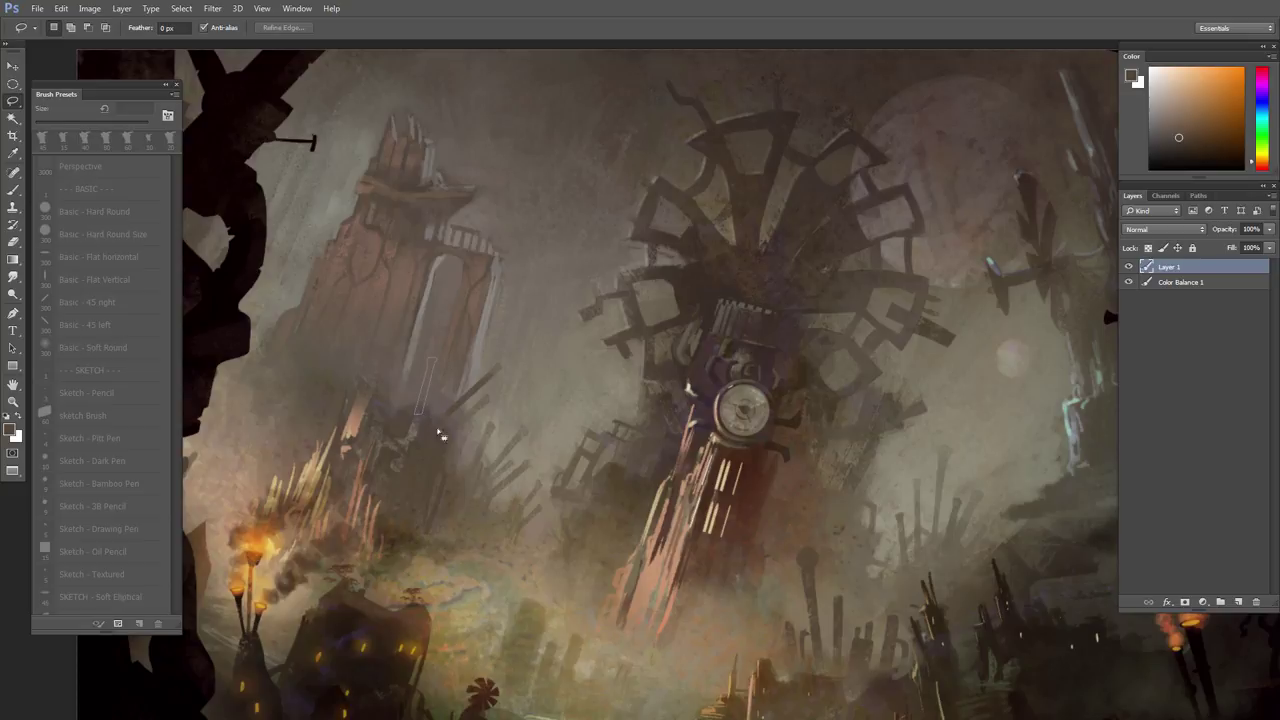
key("b")
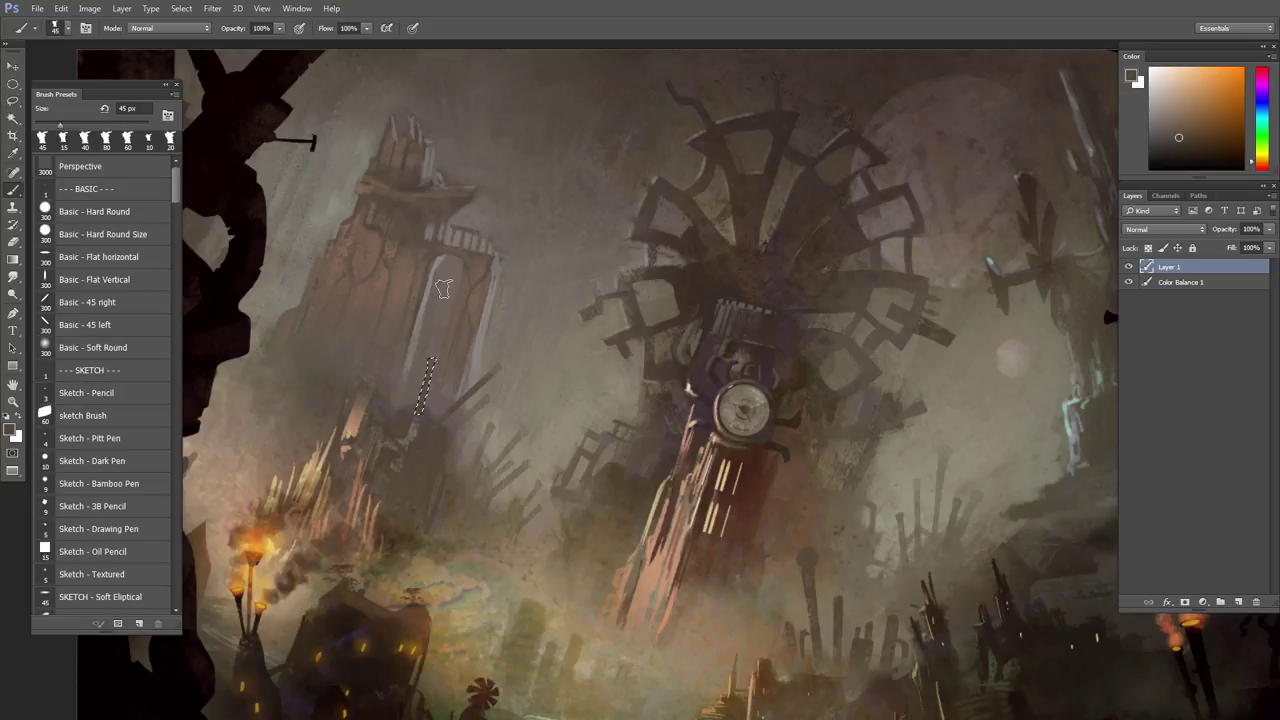
key("l")
left_click_drag(514, 465, 520, 471)
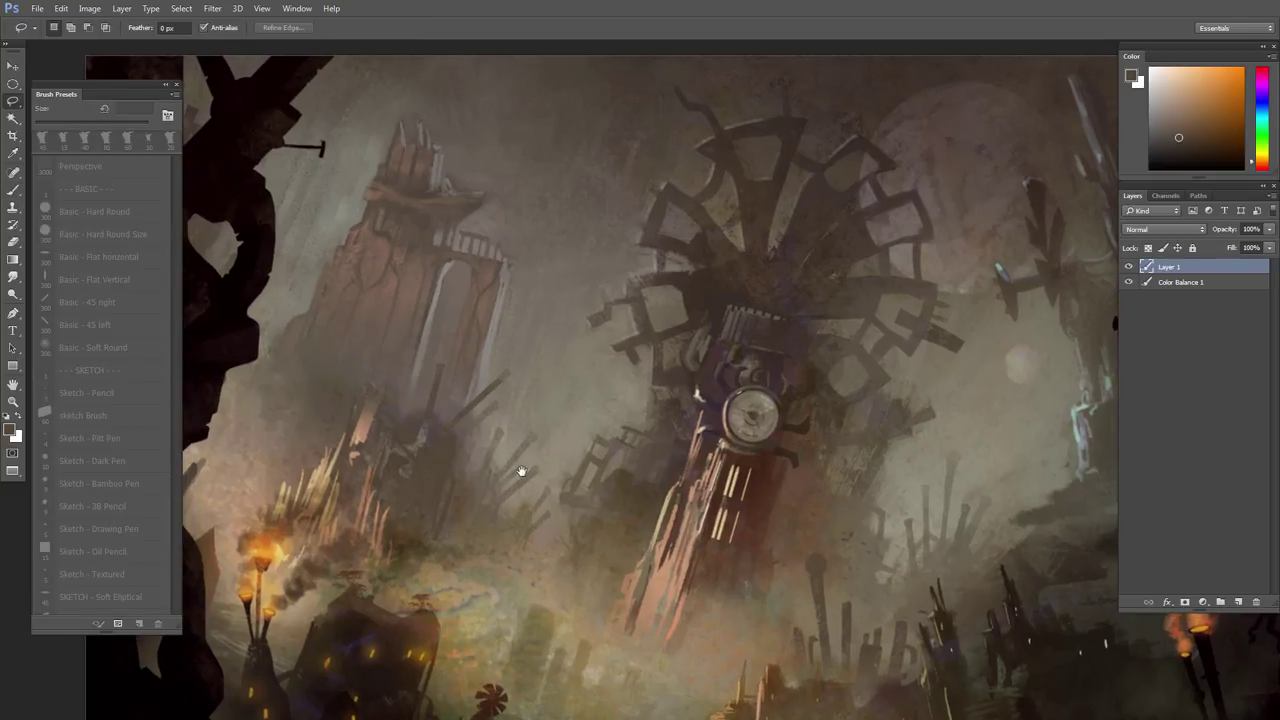
- Outline a narrow post at the left foot of the ruined tower's arch with the Lasso and paint it in sampled dark brown
key("b")
left_click(490, 386, "alt")
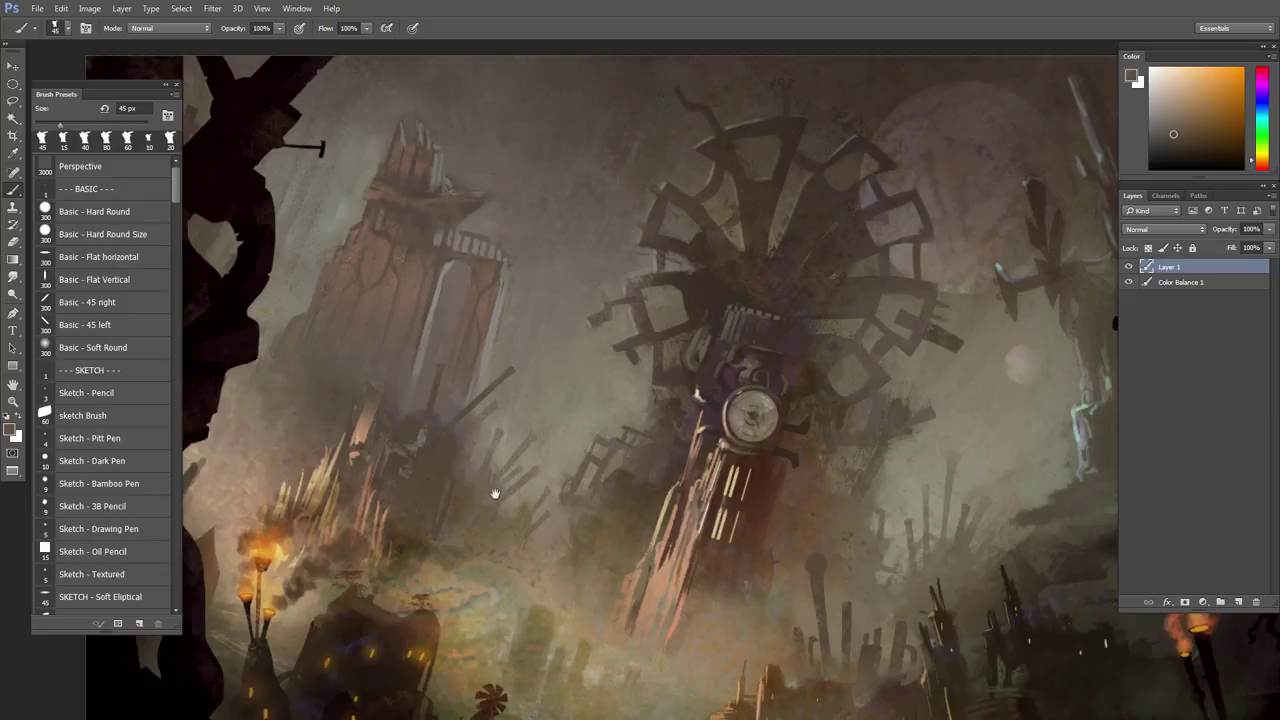
mouse_move(510, 497)
left_mouse_down()
mouse_move(519, 489)
mouse_move(455, 507)
left_mouse_up()
key("l")
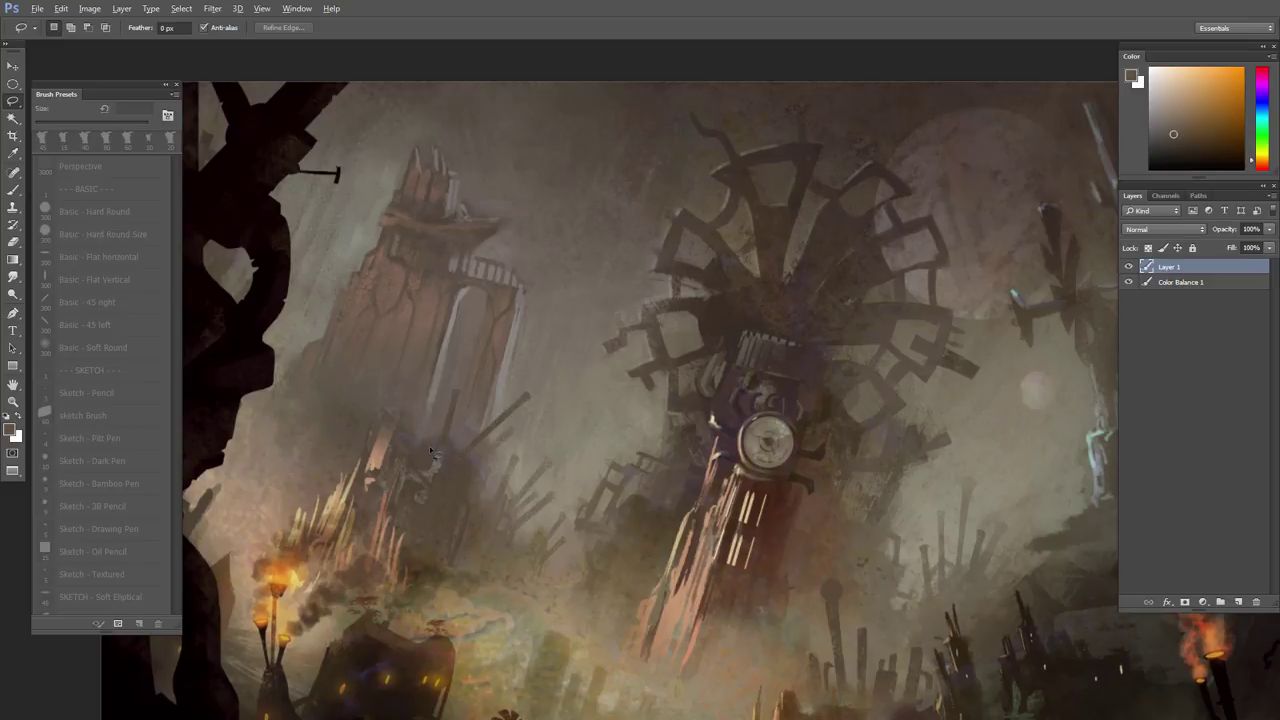
left_click_drag(423, 418, 424, 402)
left_click_drag(441, 455, 440, 456)
key("b")
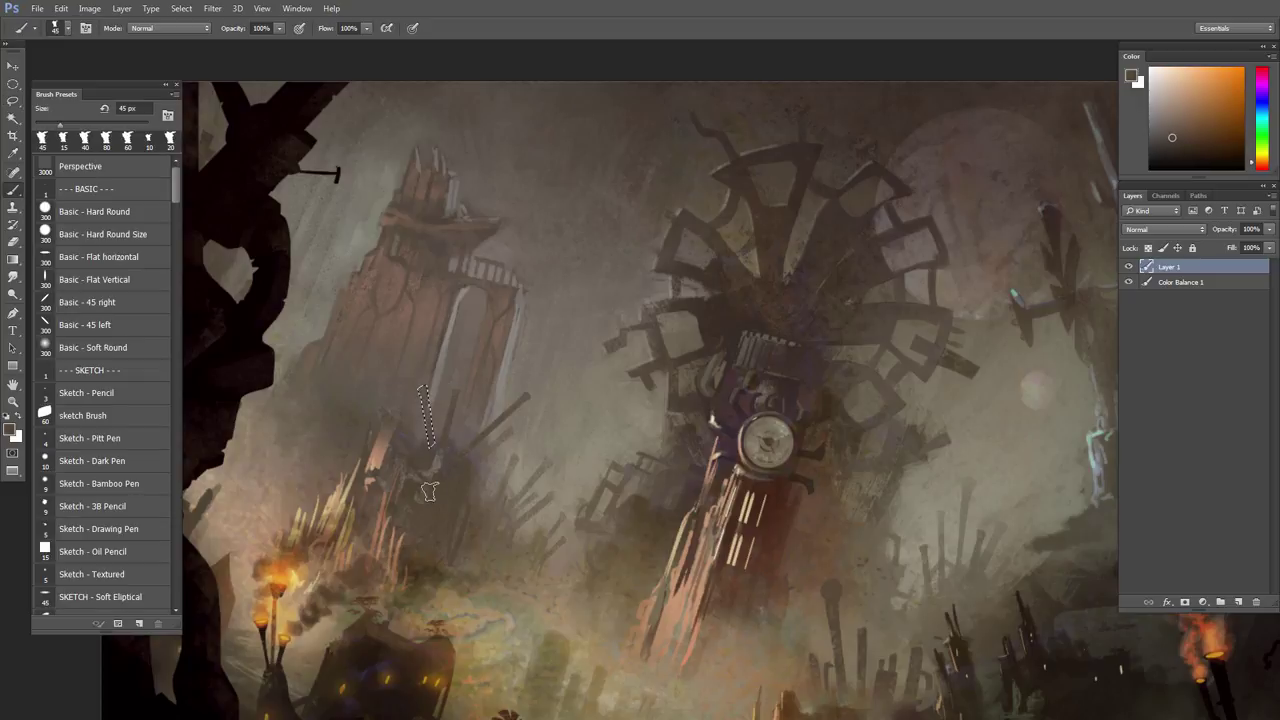
key("ctrl+d")
- Paint over the outer part of the broken frame left of the clock tower with sky grey sampled beside it, at 45 px
key("l")
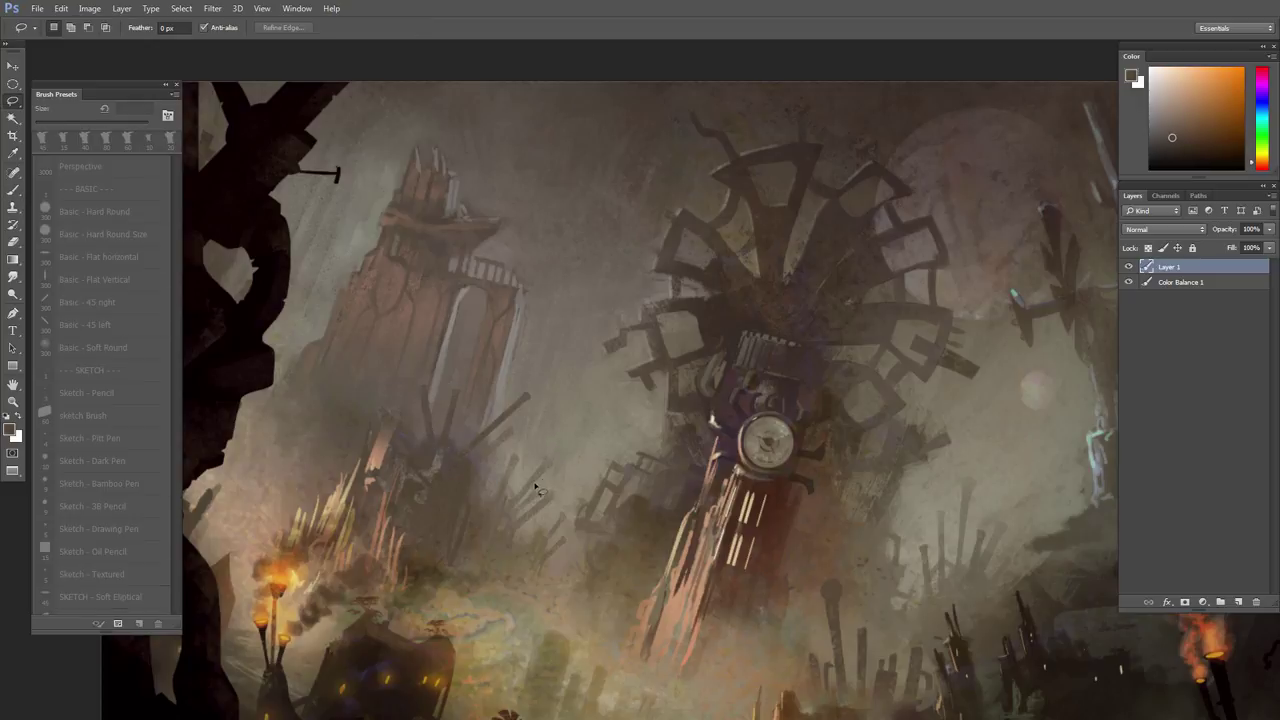
mouse_move(535, 486)
left_mouse_down()
mouse_move(523, 480)
mouse_move(543, 501)
mouse_move(511, 494)
left_mouse_up()
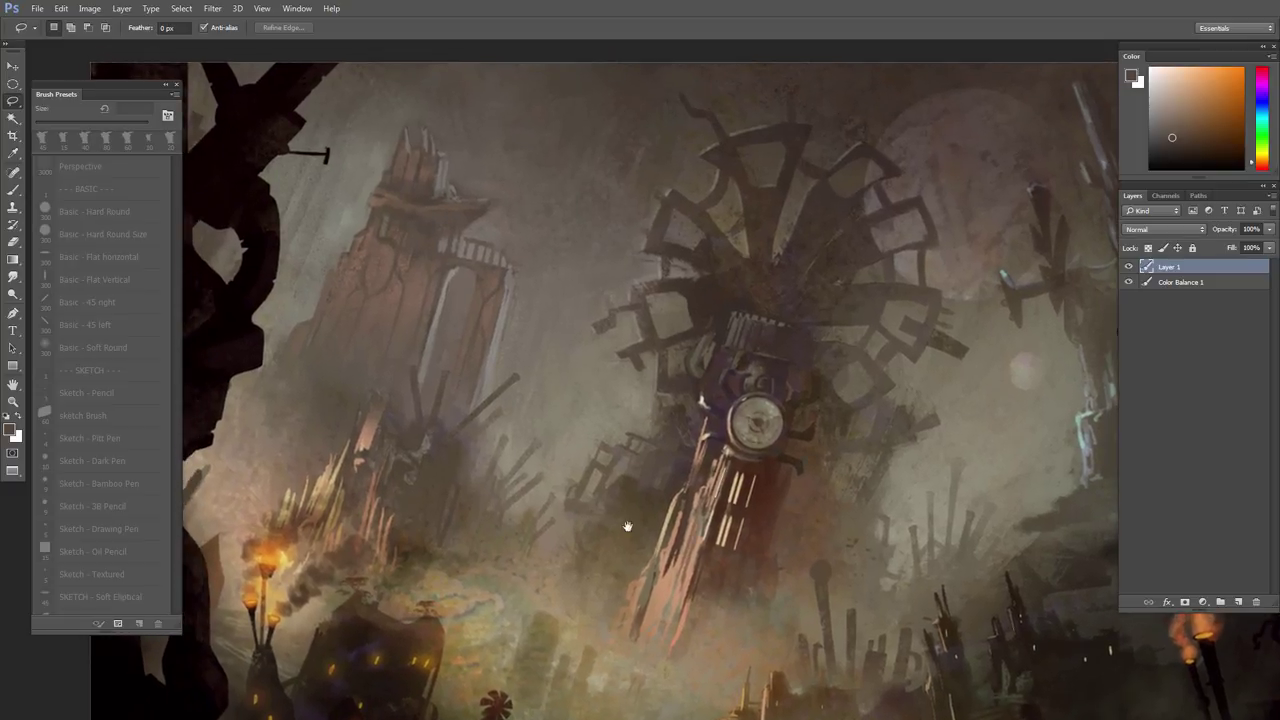
left_click_drag(543, 537, 449, 505)
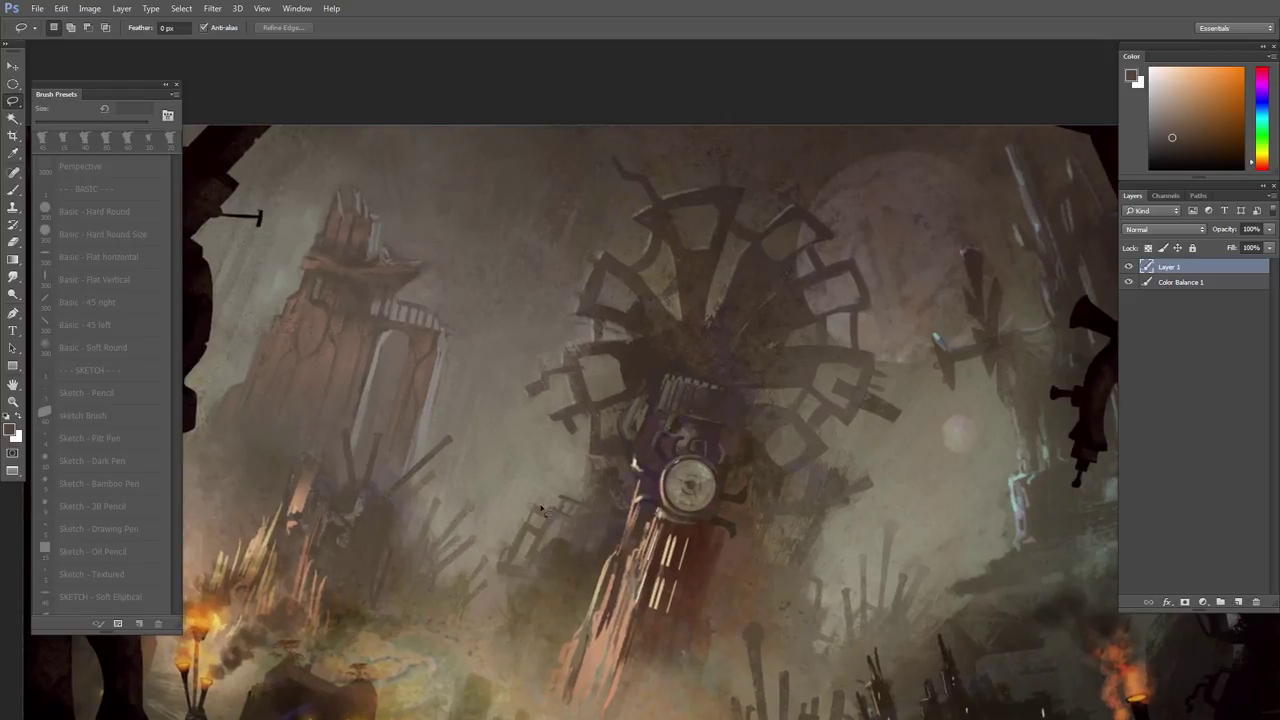
key("alt")
left_click_drag(546, 555, 552, 556)
key("b")
left_click(536, 484, "alt")
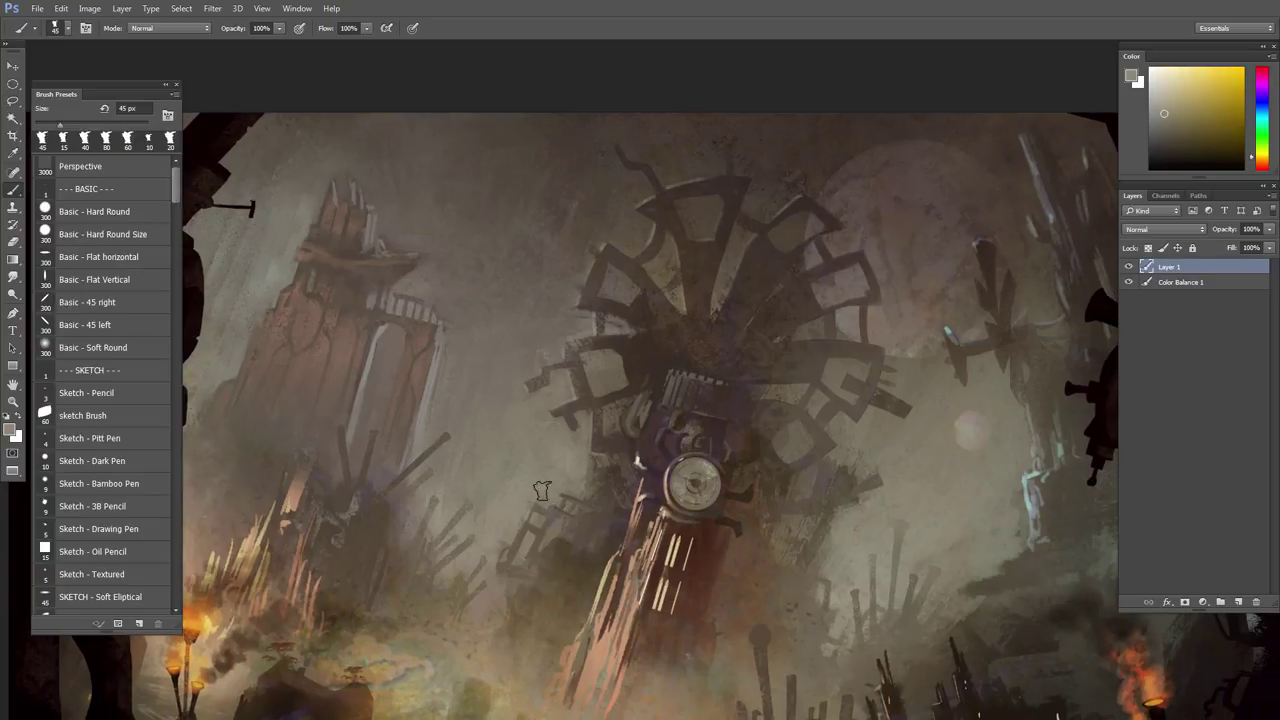
left_click_drag(540, 498, 530, 515)
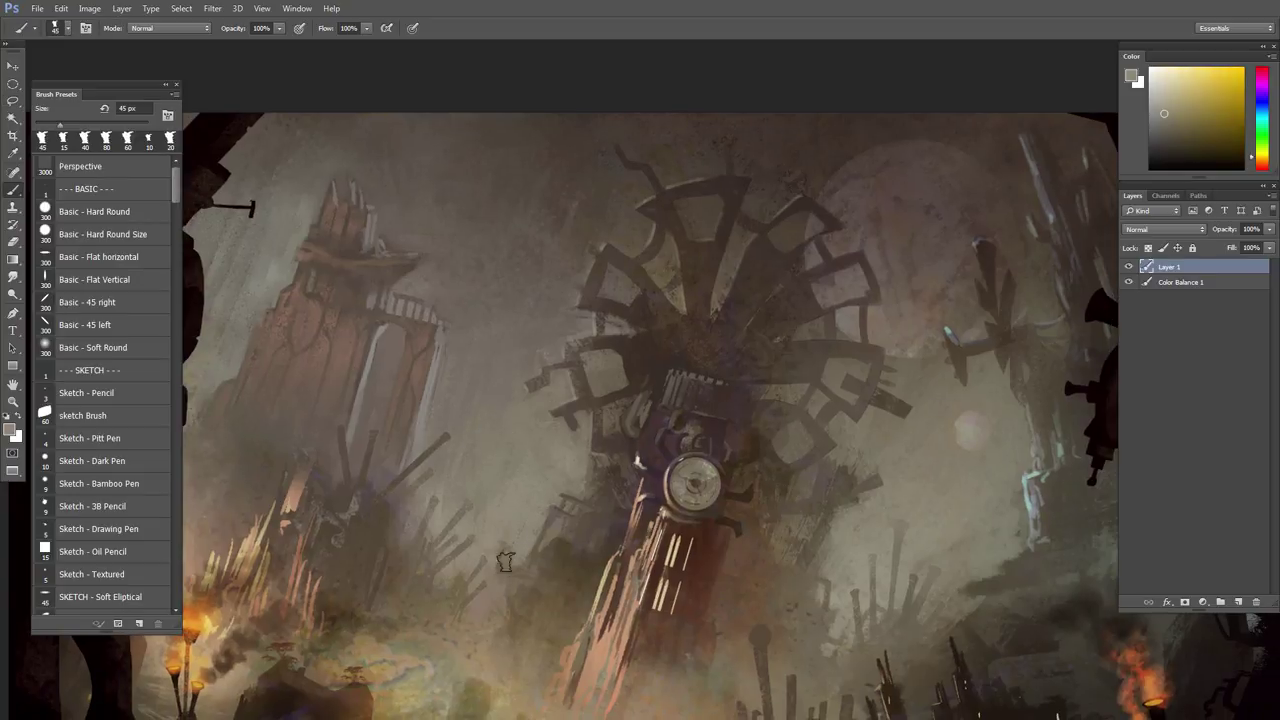
- Blend the haze between the distant posts and the clock tower with grey-brown tones sampled from the surrounding mist
left_click(491, 585, "alt")
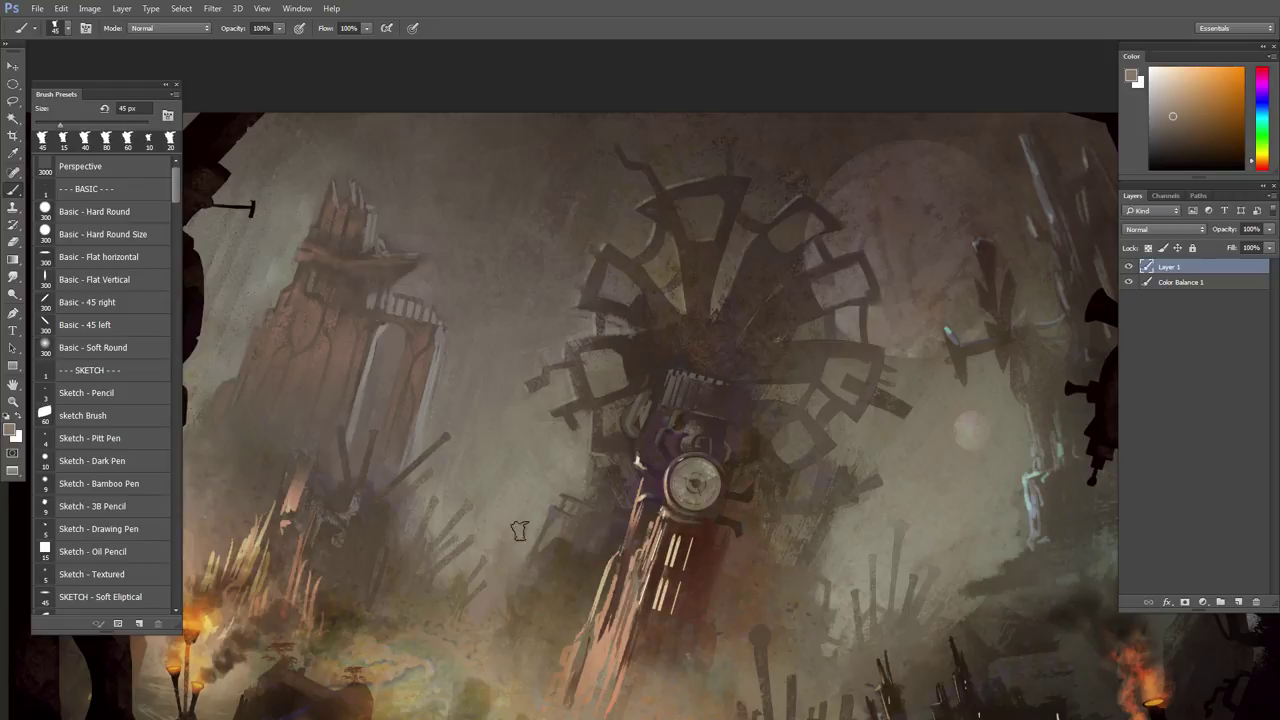
left_click(515, 588, "alt")
left_click(507, 602, "alt")
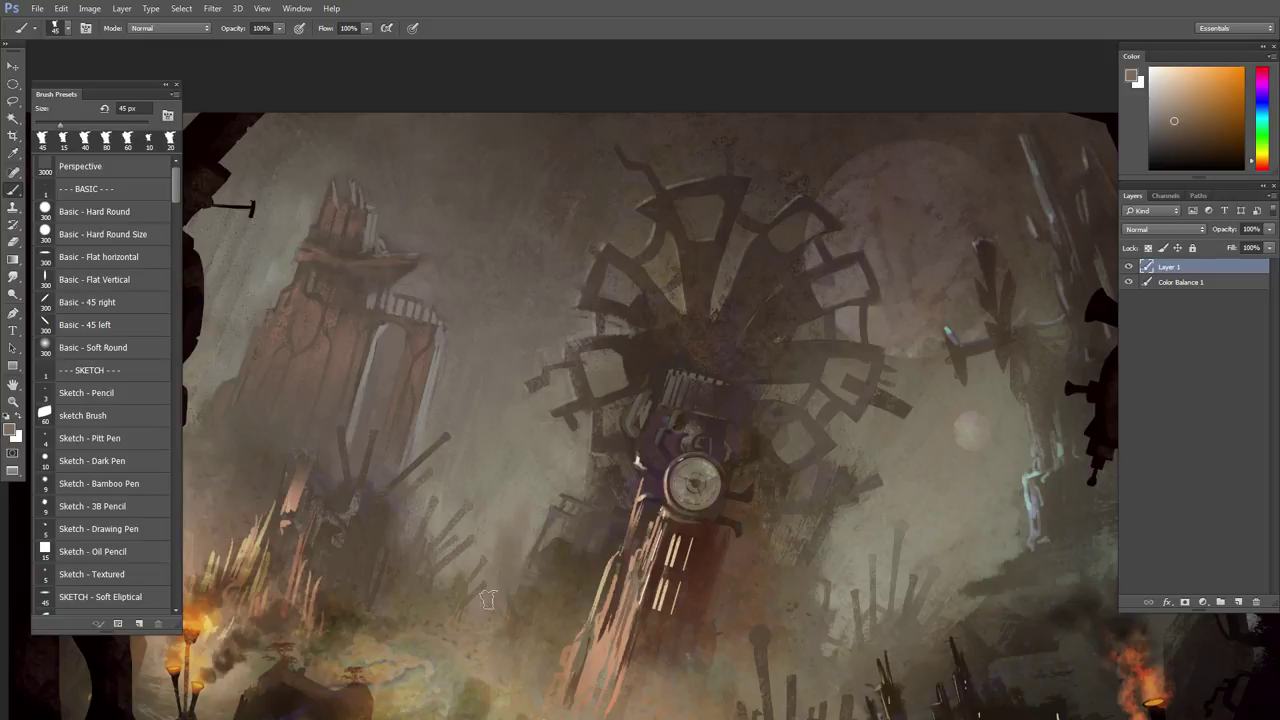
left_click(508, 545, "alt")
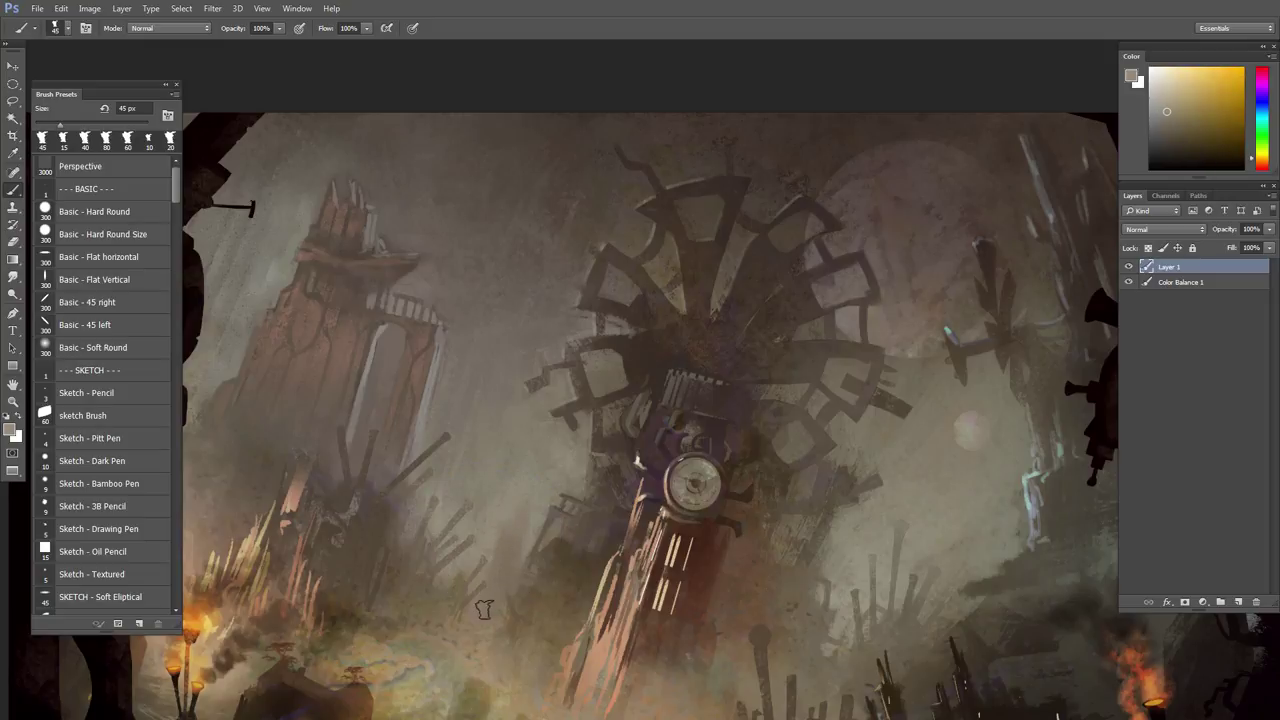
key("l")
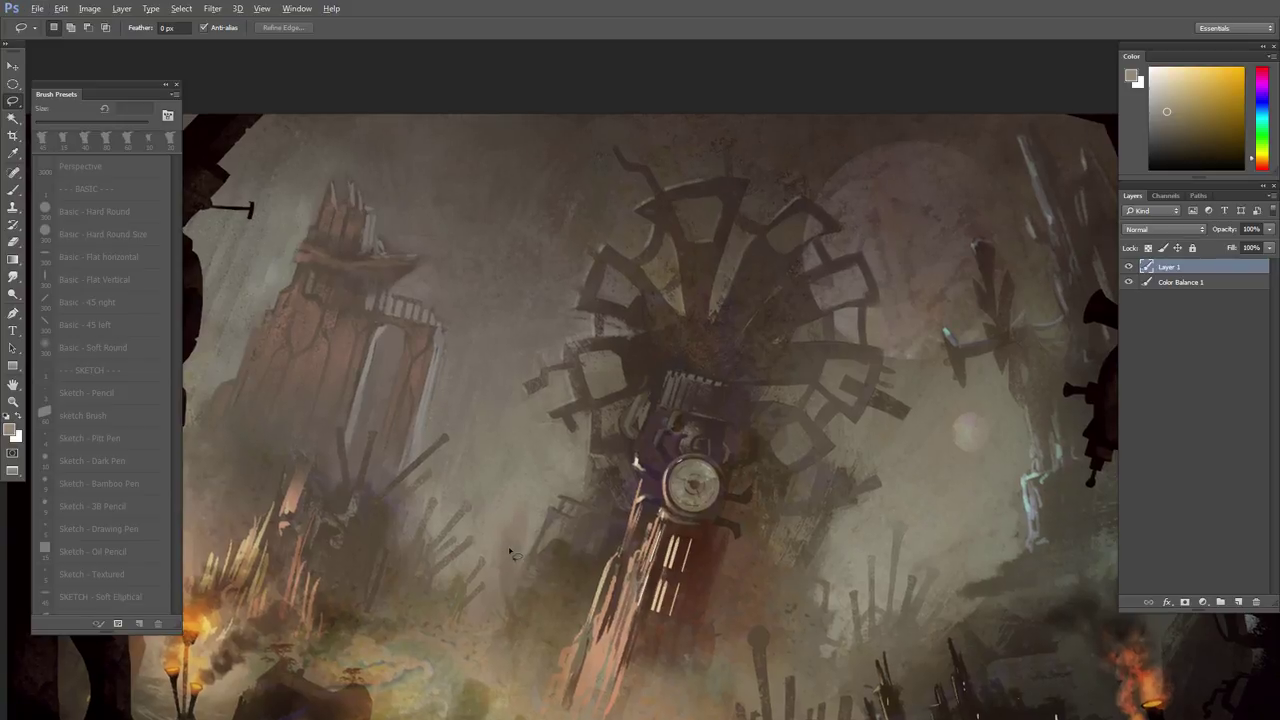
- Outline a tall, thin post in the gap left of the clock tower with the Lasso and paint it in grey-brown sampled from the haze
key("b")
left_click(512, 545, "alt")
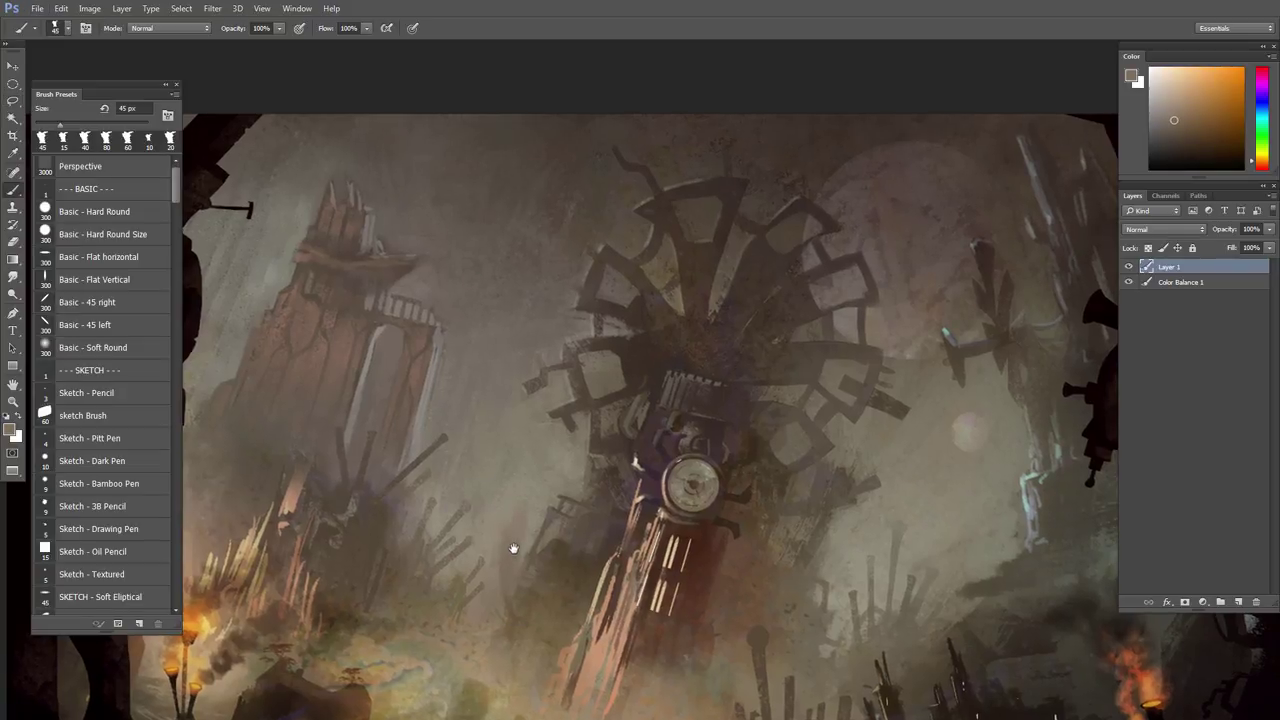
key("l")
mouse_move(494, 499)
left_mouse_down()
mouse_move(498, 477)
mouse_move(510, 562)
left_mouse_up()
key("b")
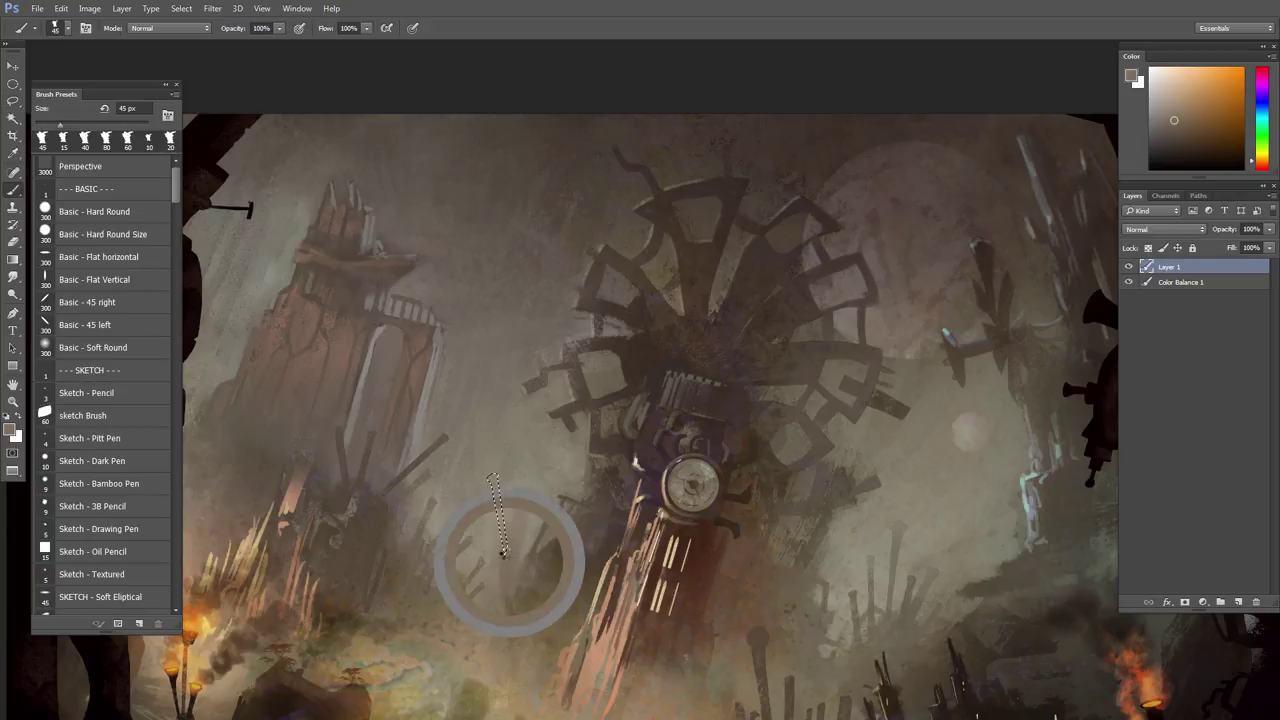
key("ctrl+d")
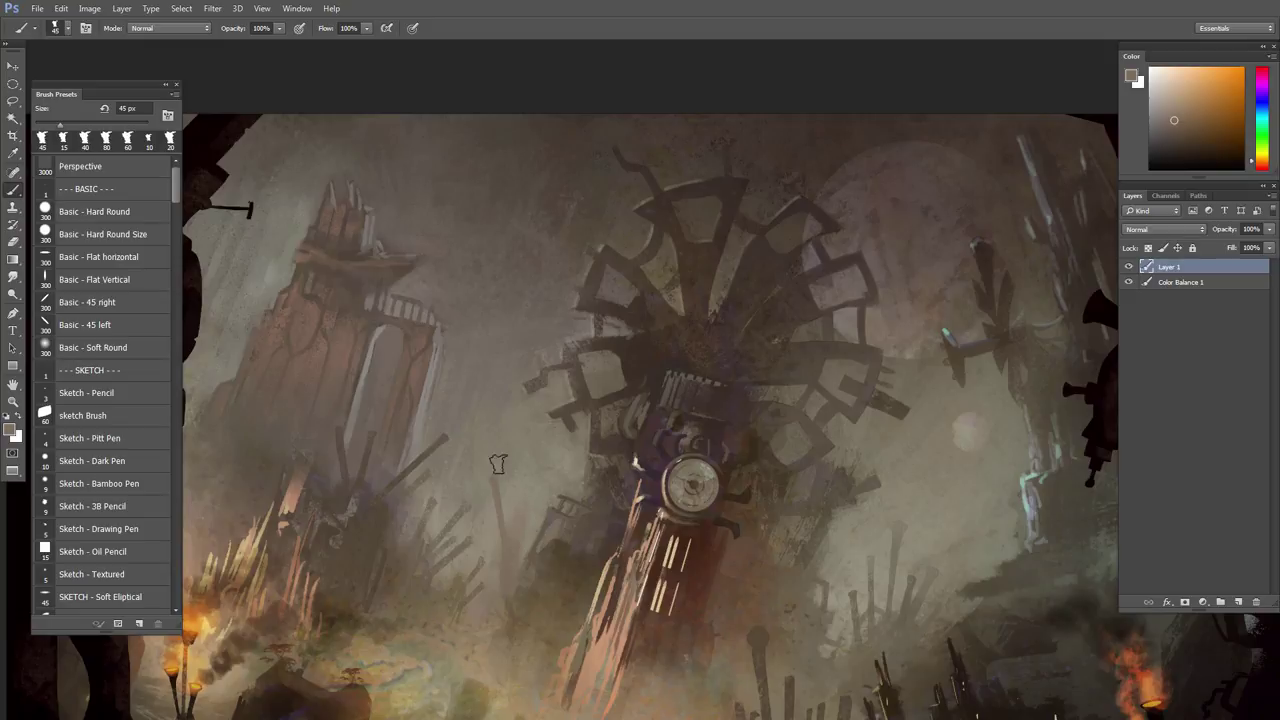
- Lasso and paint a right-leaning post and a shorter, lower post beside the tall thin one in the same misty grey-brown
key("l")
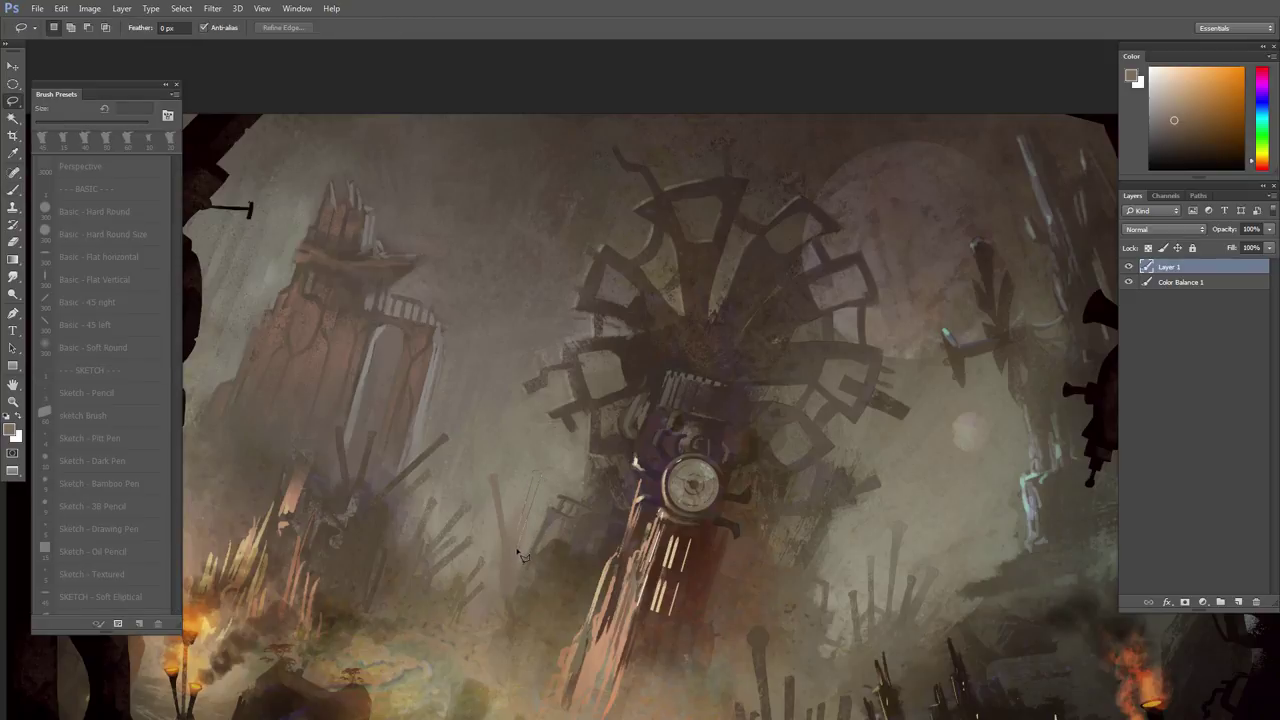
key("b")
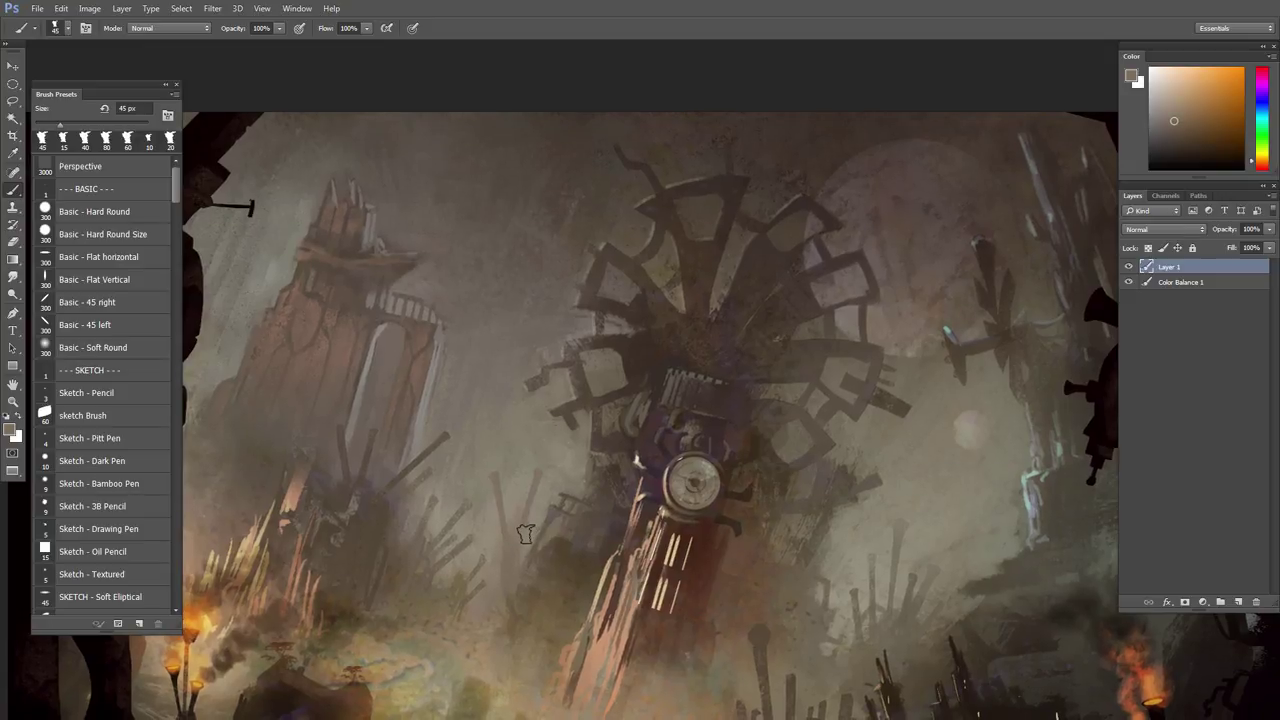
key("l")
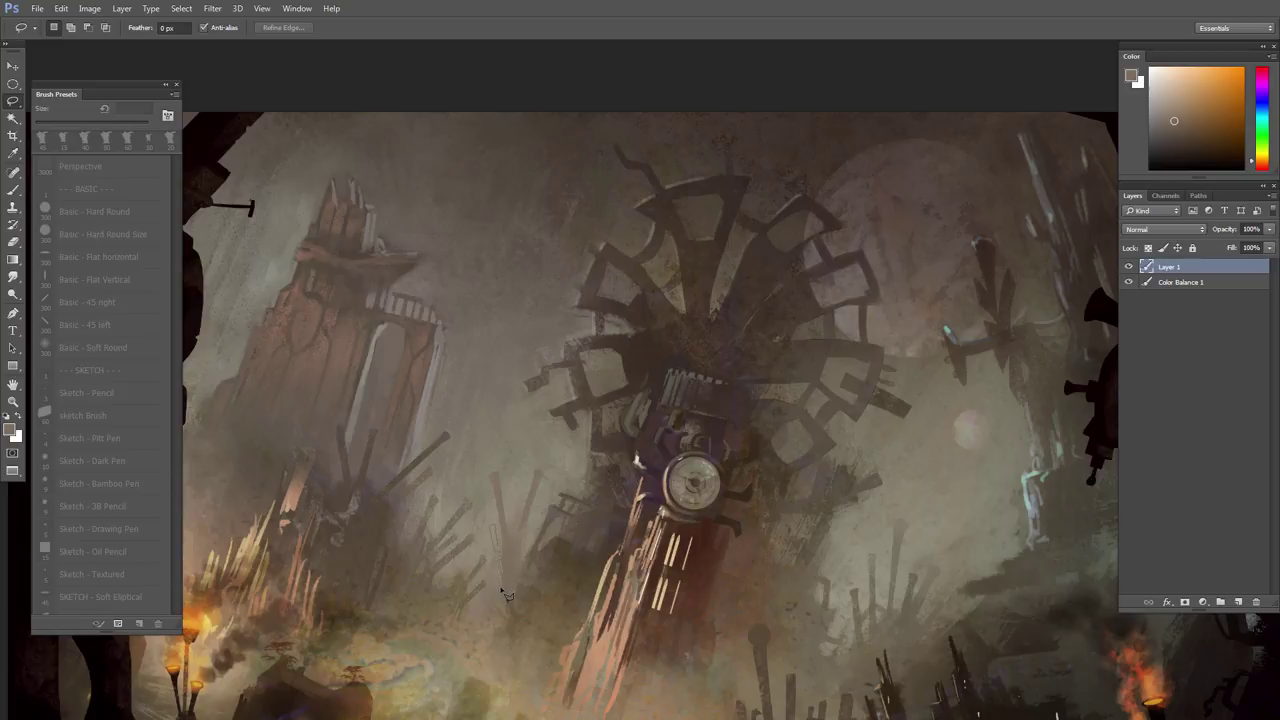
key("b")
left_click(509, 565, "alt")
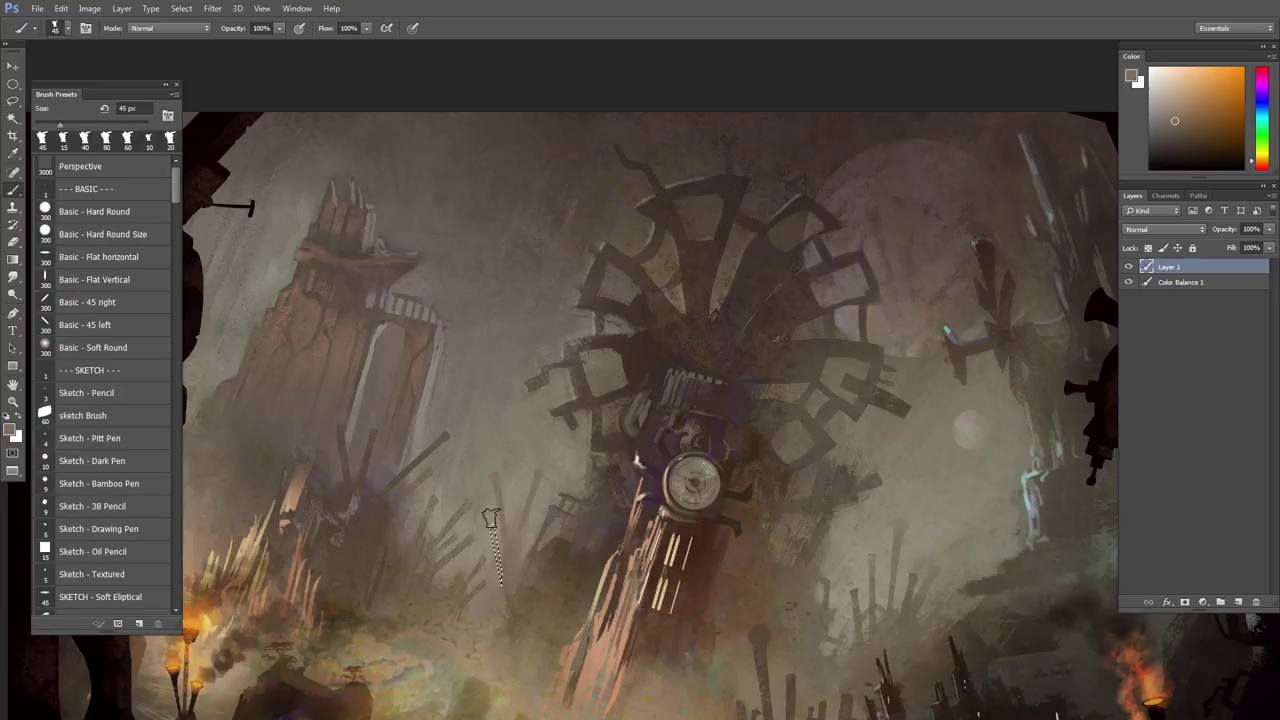
key("ctrl+d")
- Touch up the broken frame left of the clock tower in the misty grey-brown with the brush reduced to 30 px
key("bracketleft")
key("bracketleft")
left_click(561, 494)
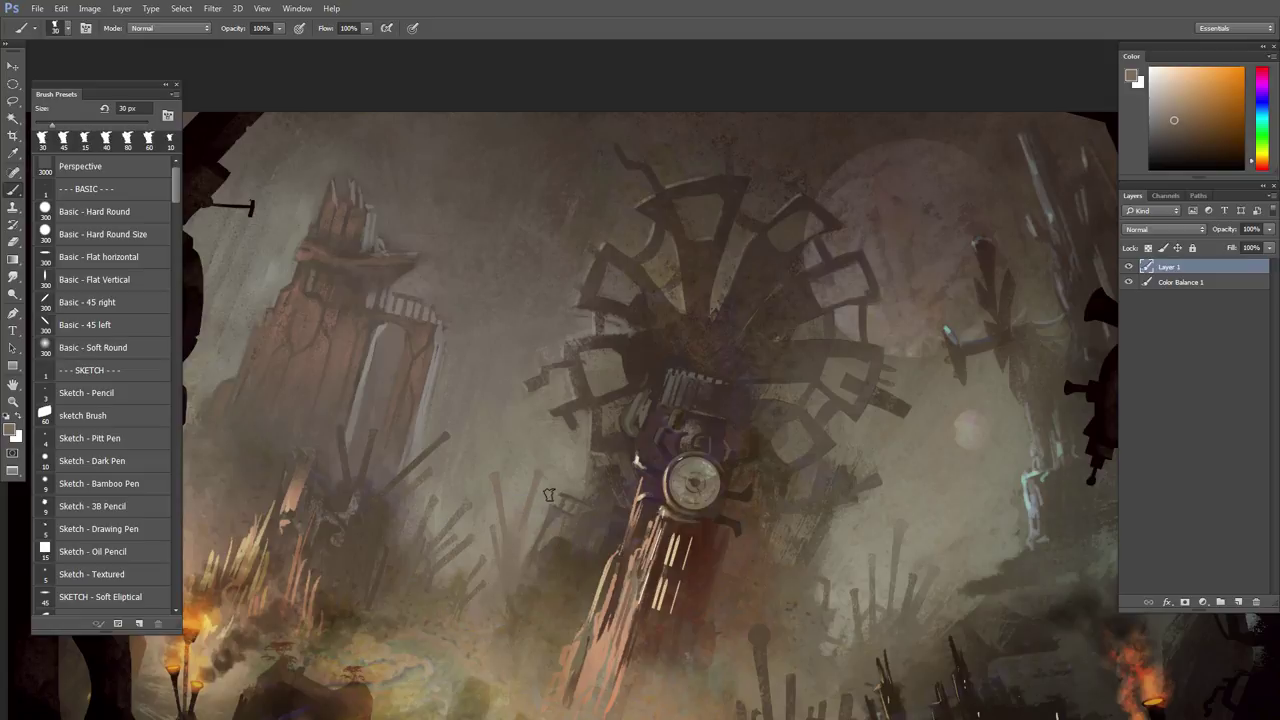
left_click_drag(563, 533, 568, 531)
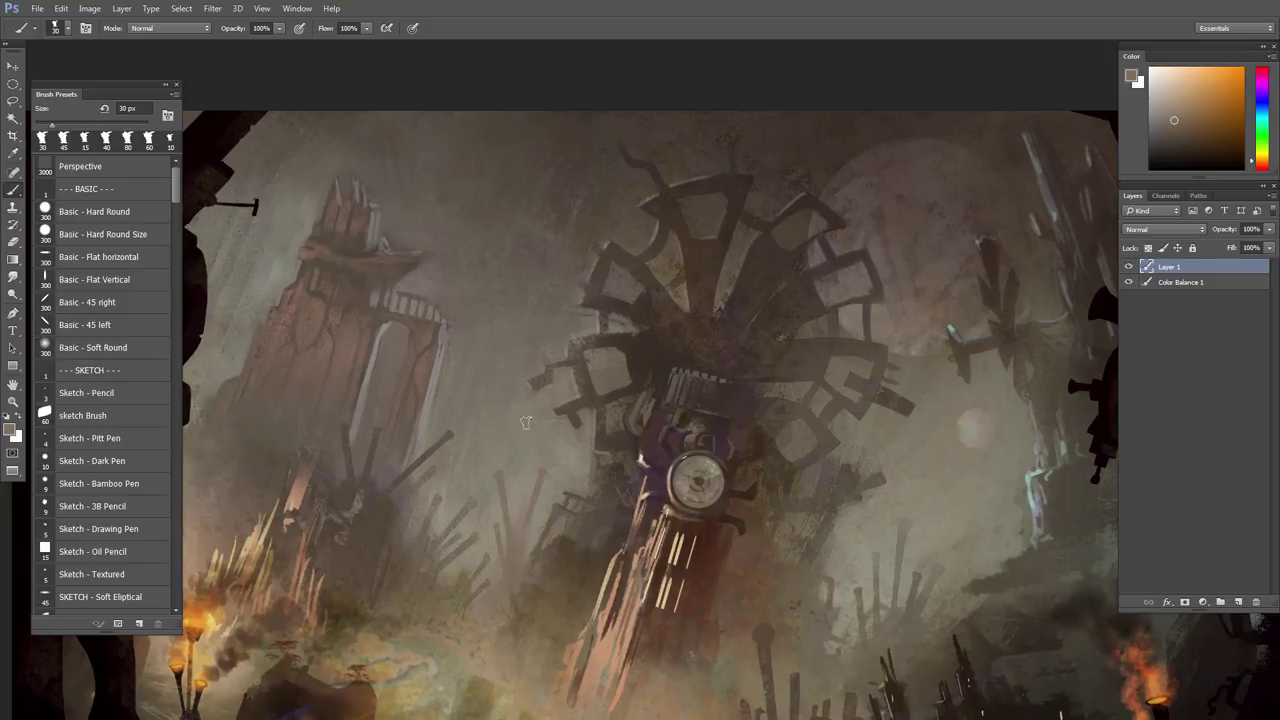
- Lasso a narrow upright post left of the ruined tower's base and fill it with dark brown sampled from that base
left_click_drag(494, 517, 545, 529)
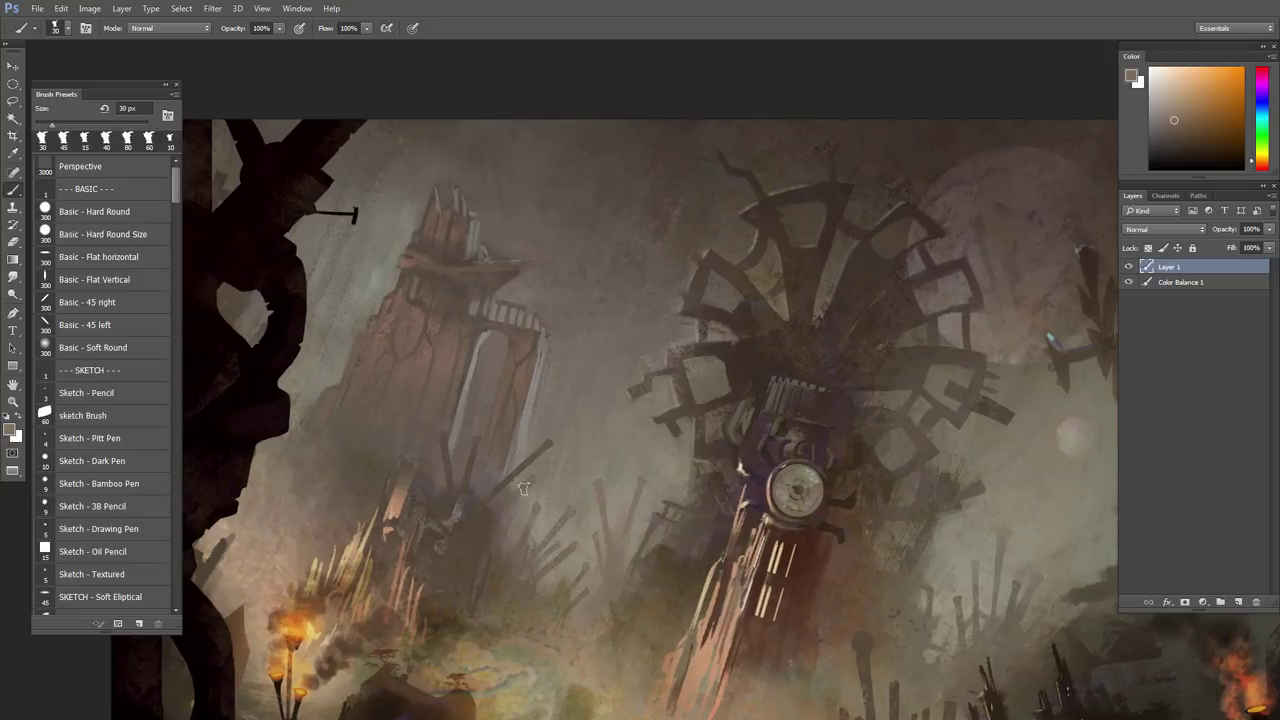
key("l")
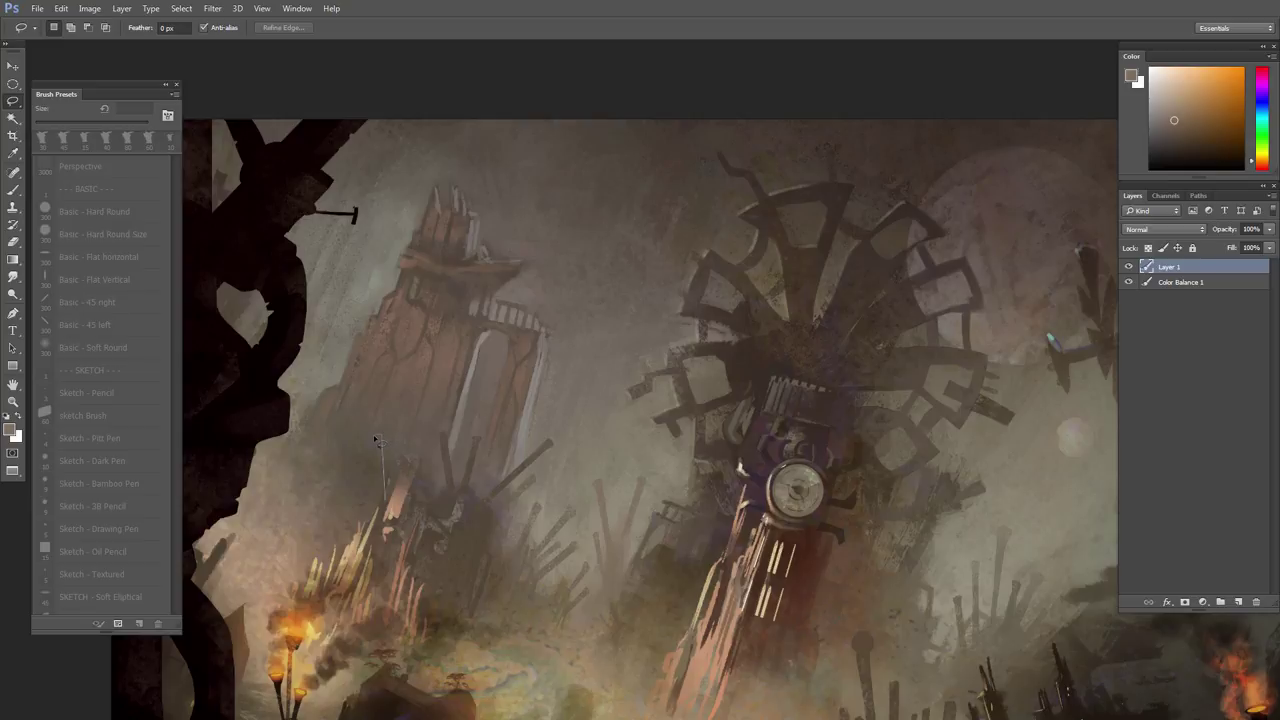
left_click_drag(380, 474, 384, 520)
key("b")
left_click(382, 517, "alt")
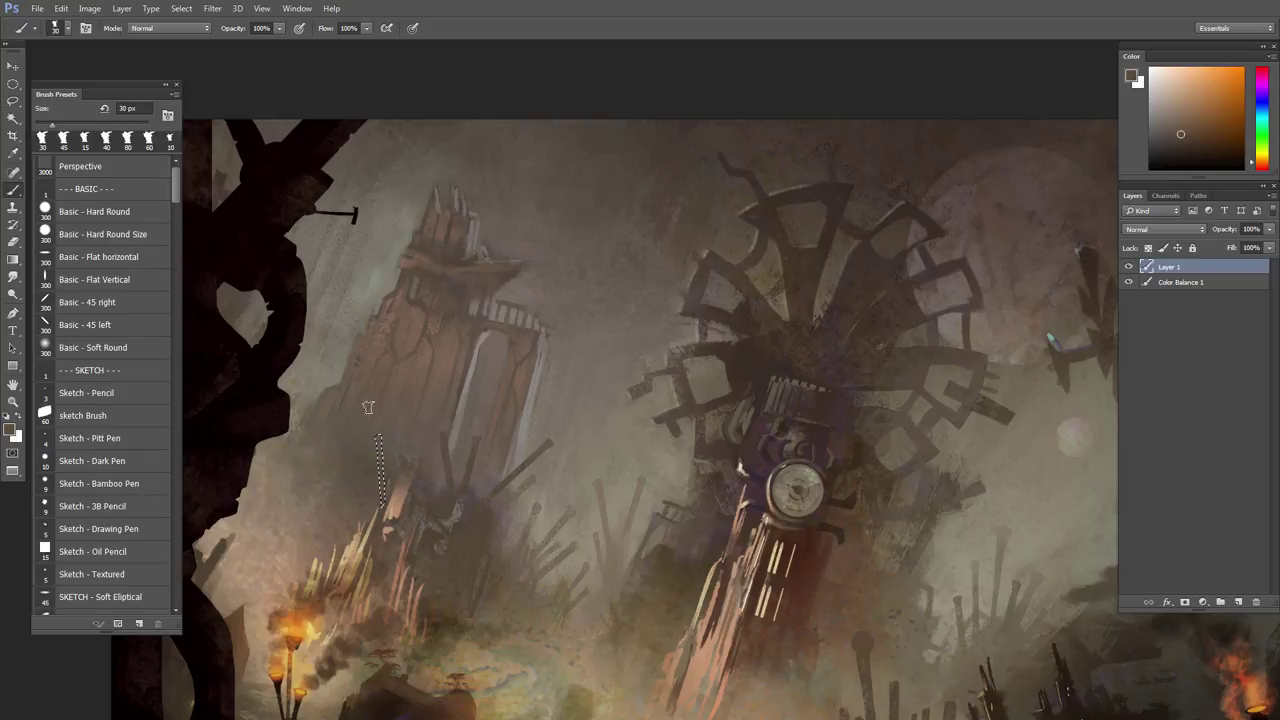
key("ctrl+h")
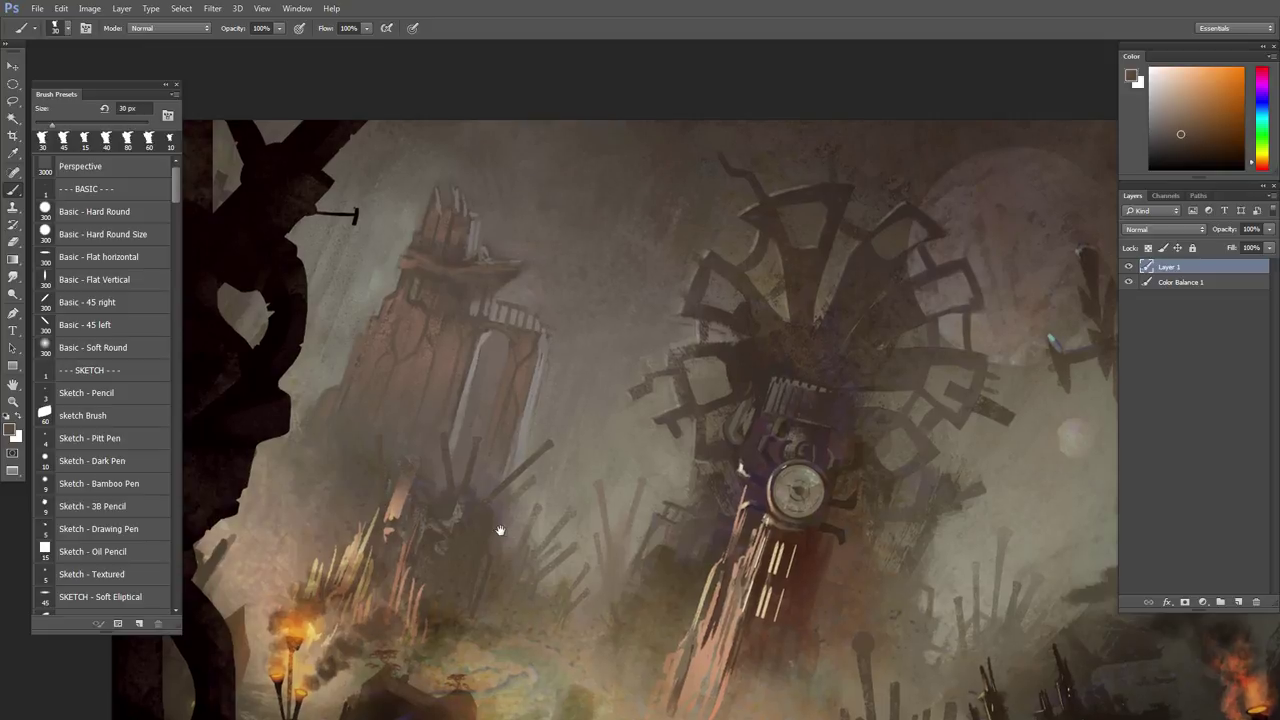
left_click(450, 502, "alt")
left_click_drag(377, 432, 380, 538)
key("ctrl+d")
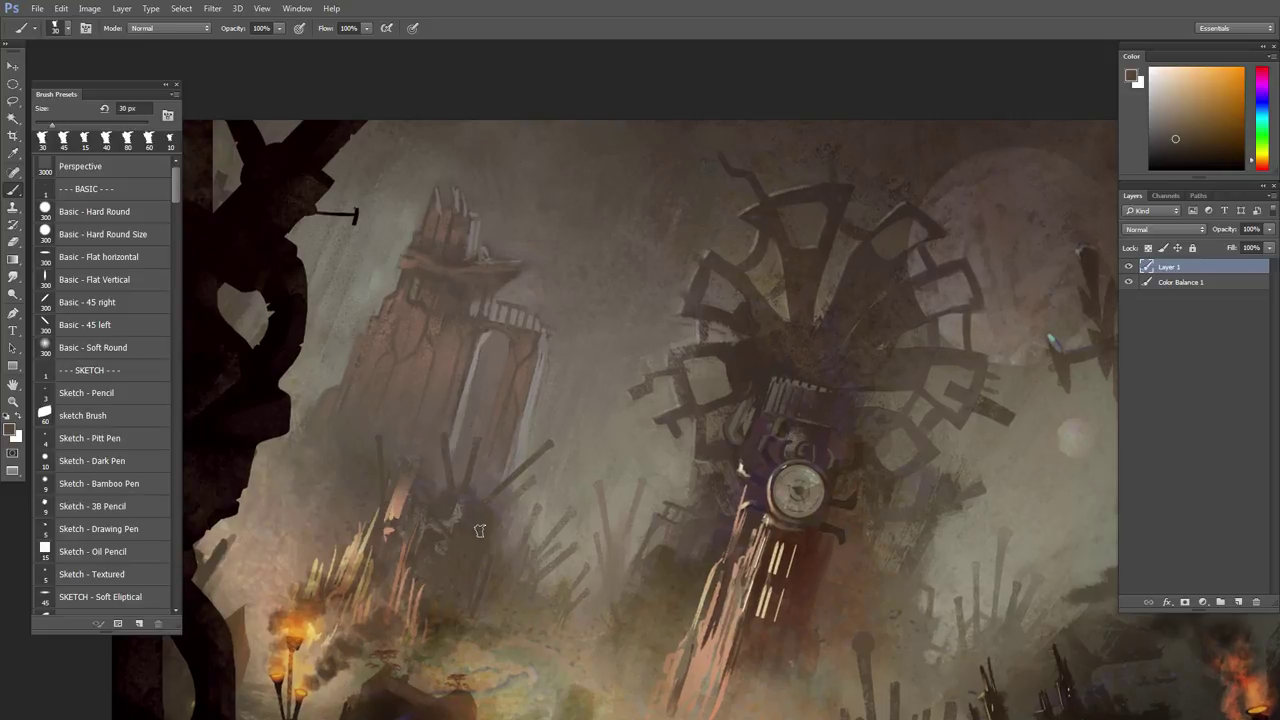
- Outline a short slanted post between the beams at the ruined tower's base with the Lasso and paint it in sampled dark brown
key("l")
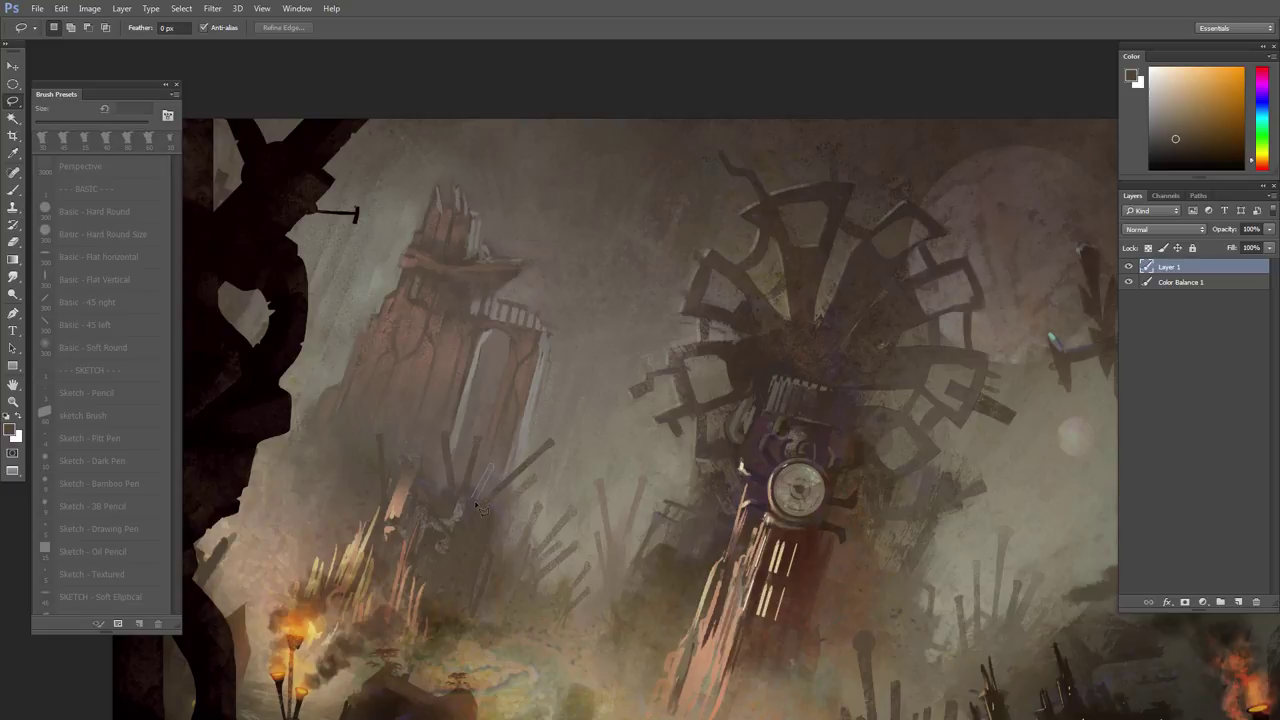
key("b")
left_click(470, 504, "alt")
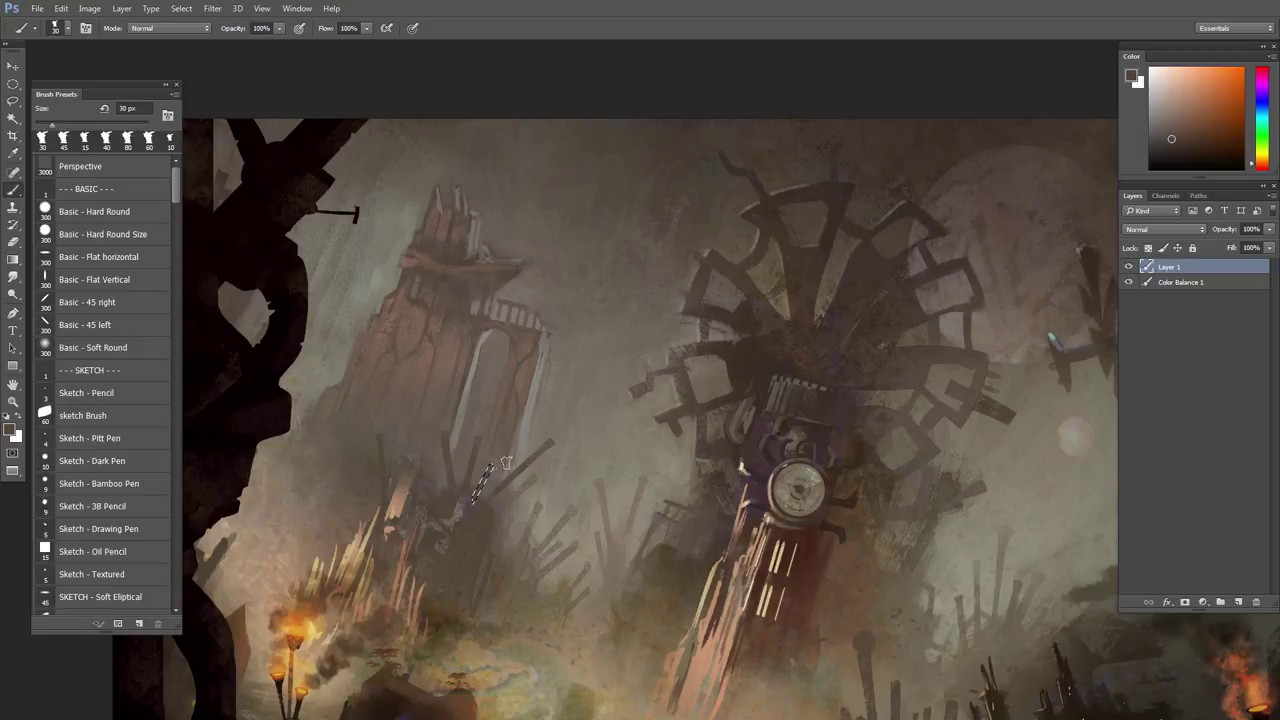
key("ctrl+d")
- Lasso a jagged strip below the beams at the ruined tower's base and paint it with browns sampled beside it
left_click_drag(656, 556, 524, 490)
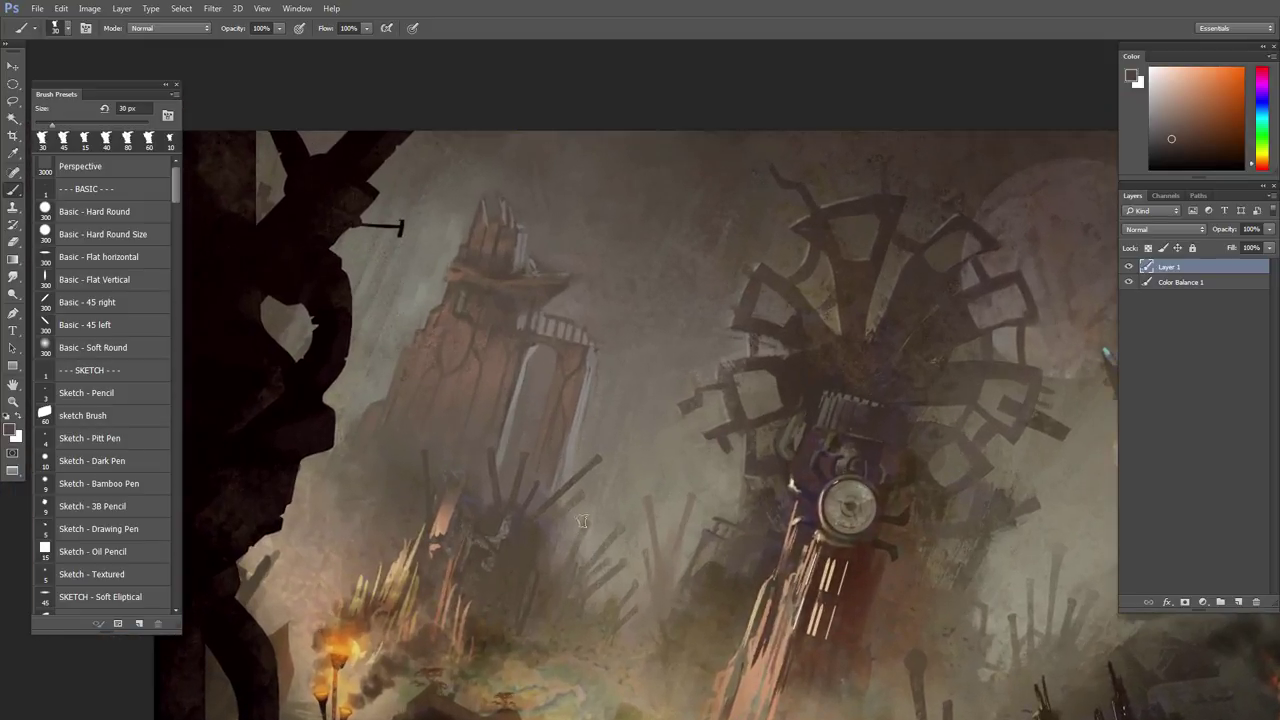
key("l")
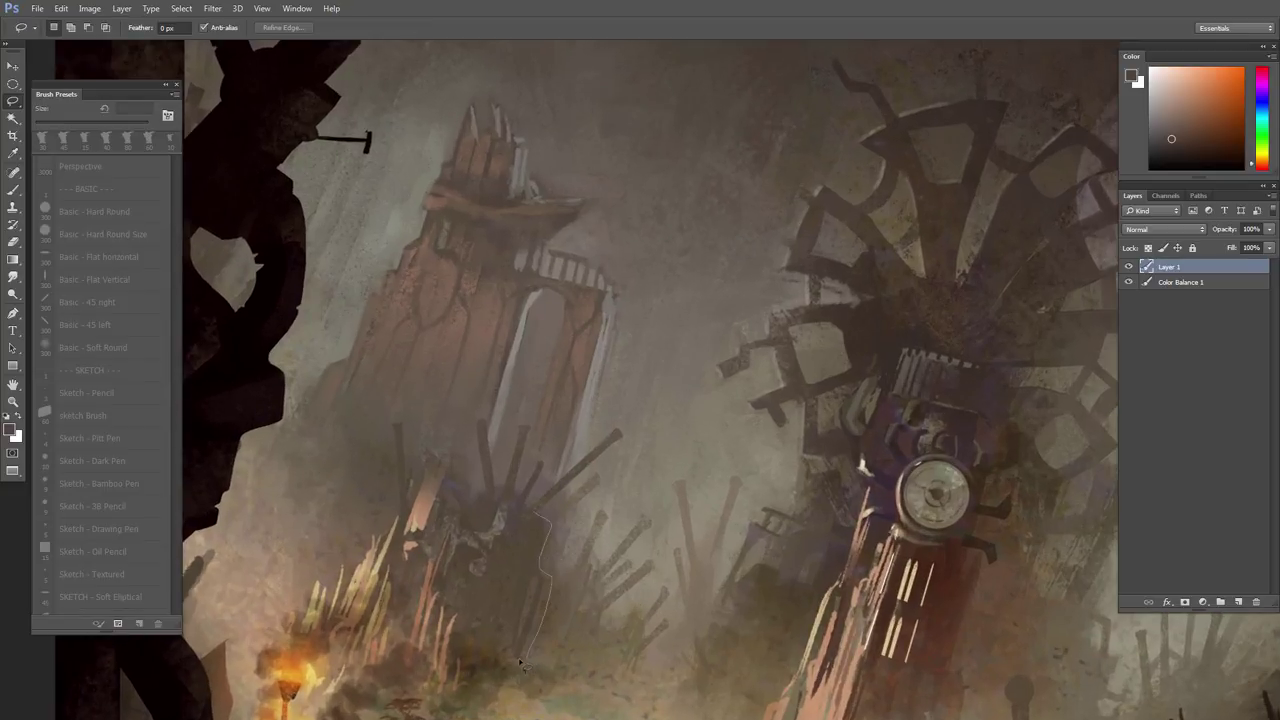
mouse_move(519, 659)
left_mouse_down()
mouse_move(551, 619)
mouse_move(556, 540)
mouse_move(534, 518)
left_mouse_up()
mouse_move(553, 595)
left_mouse_down()
mouse_move(517, 659)
mouse_move(536, 591)
left_mouse_up()
left_click_drag(512, 505, 512, 506)
key("b")
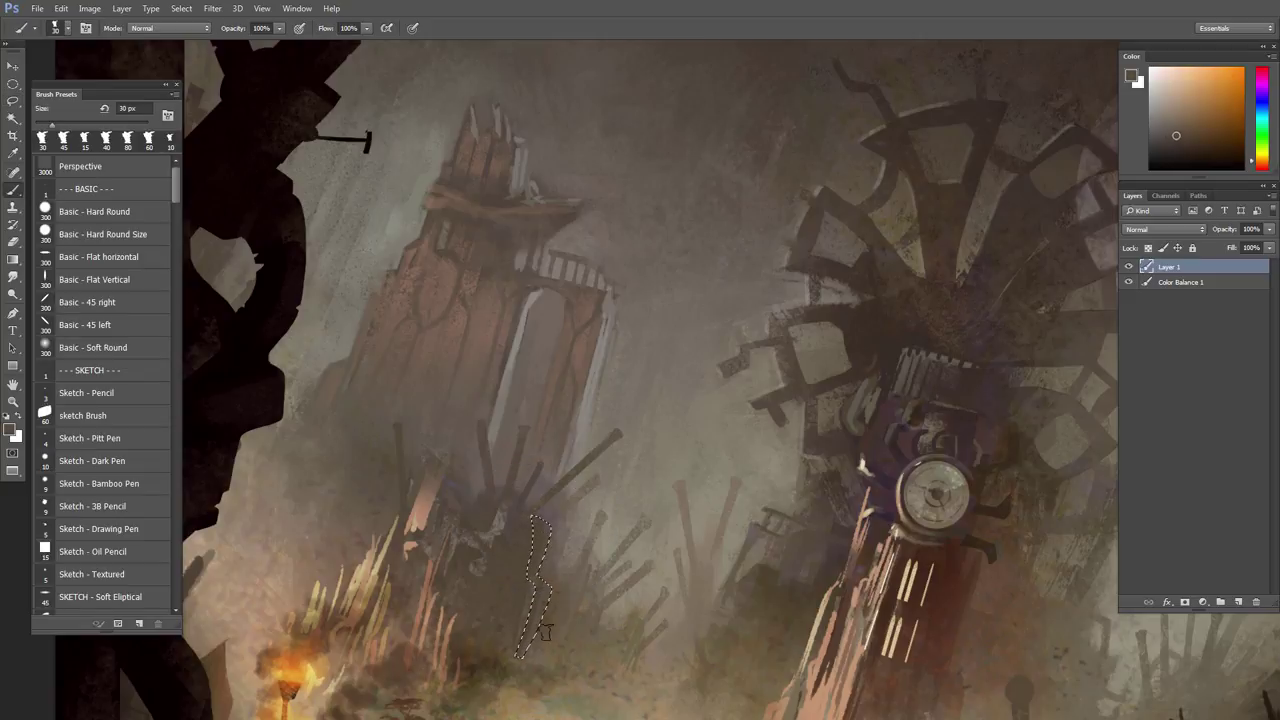
left_click(527, 578, "alt")
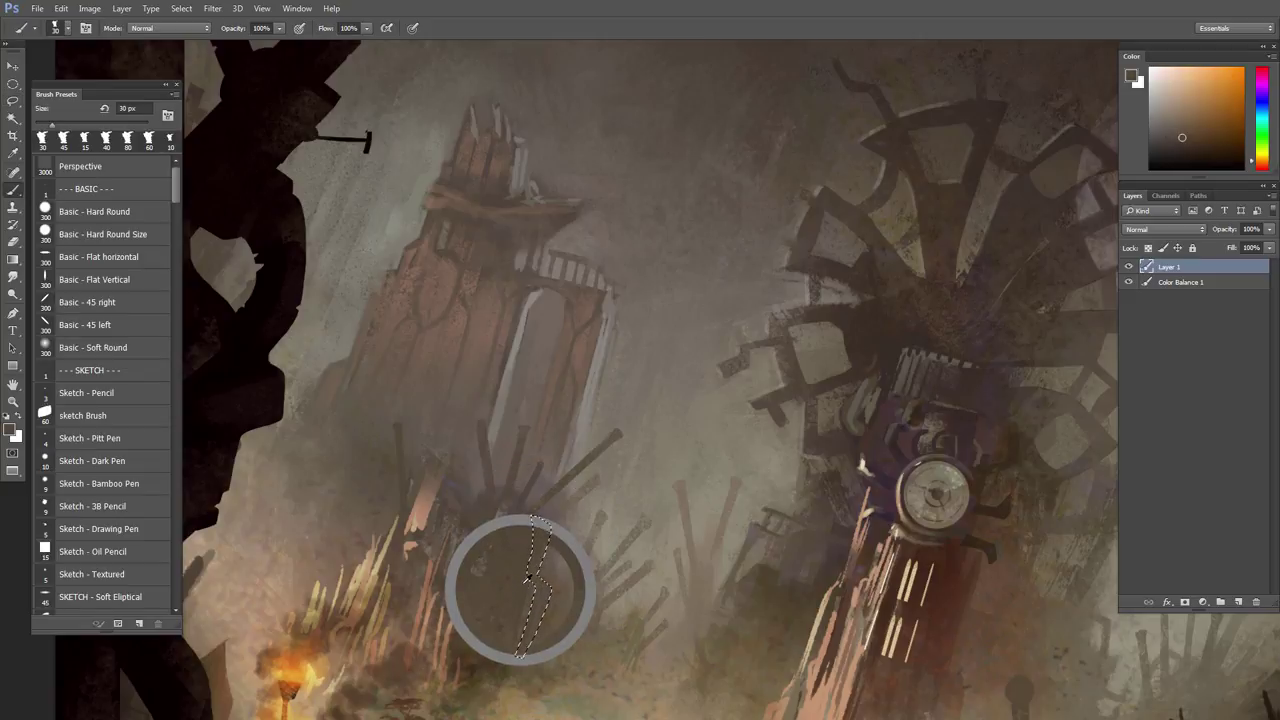
left_click_drag(542, 582, 540, 642)
key("ctrl+d")
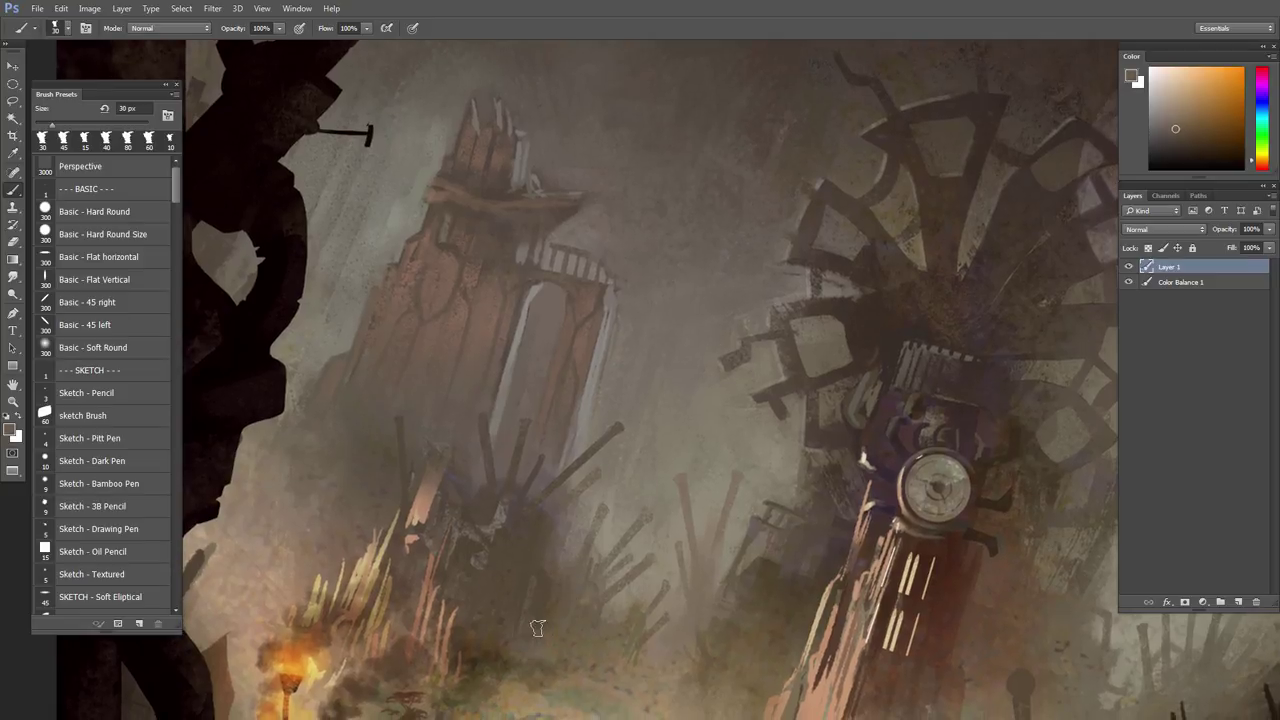
left_click(527, 635, "alt")
- Touch up the area around the ruined tower's railing with the brush reduced to 10 px and colours sampled beside it
left_click_drag(549, 520, 607, 574)
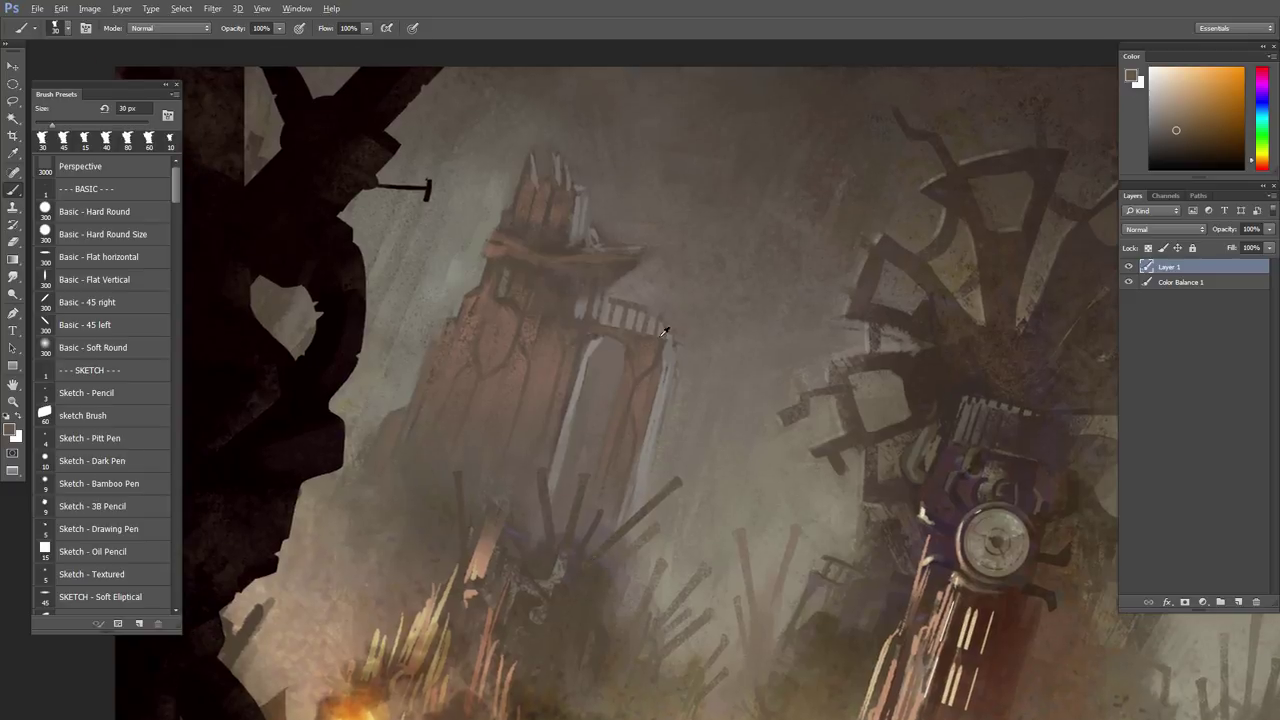
left_click(657, 286, "alt")
key("bracketleft")
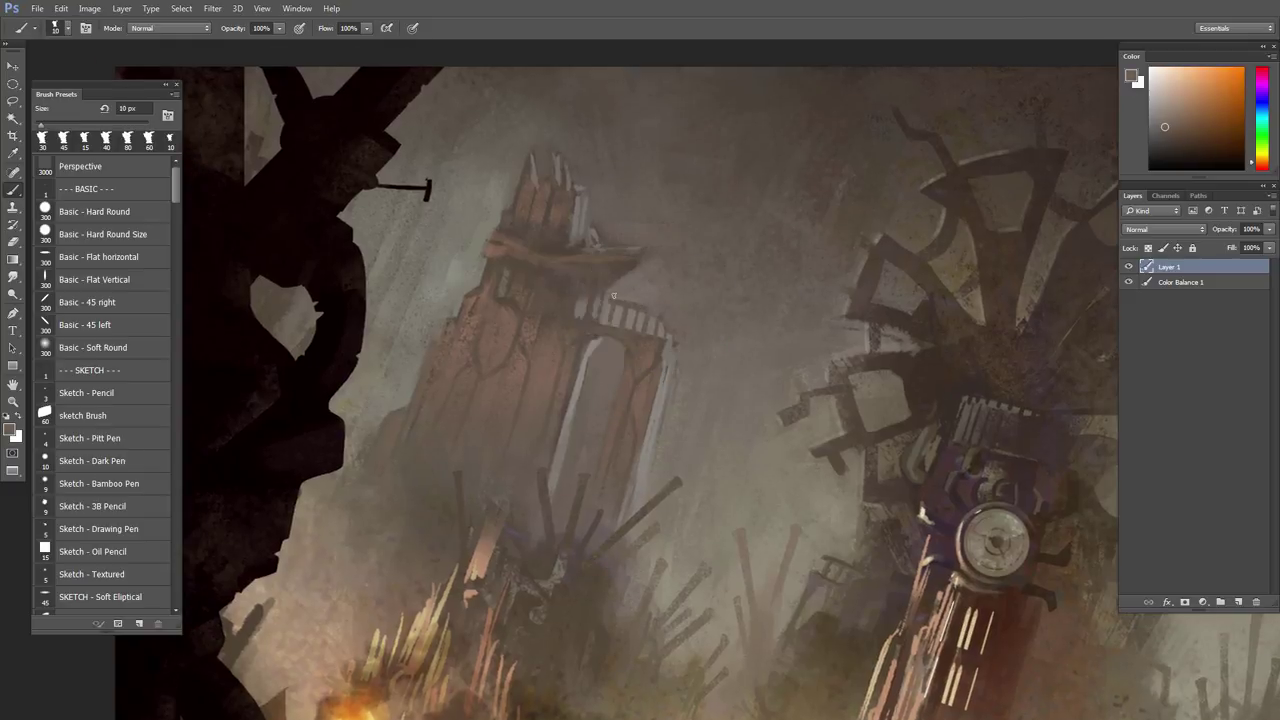
left_click(614, 296, "alt")
- Lasso a thin curved strip along the top of the ruined tower's railing and paint it in brown sampled from the tower
key("l")
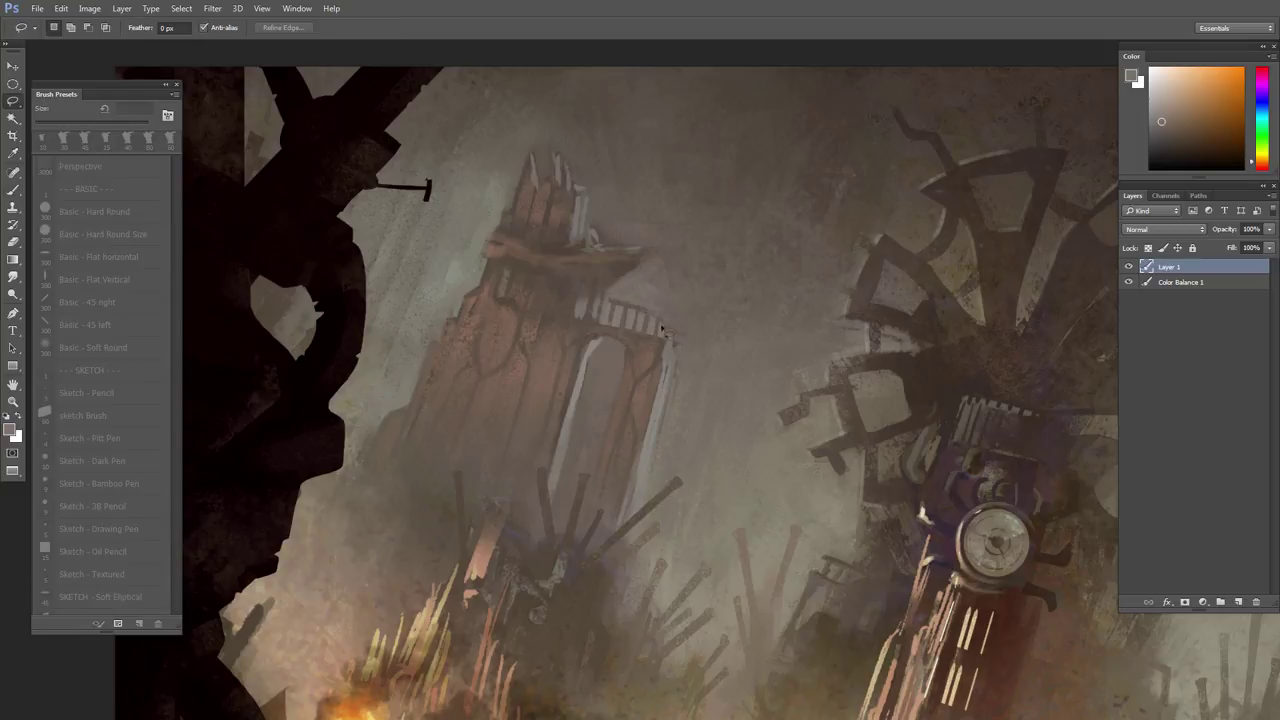
left_click_drag(623, 304, 648, 316)
left_click_drag(662, 332, 570, 293)
key("b")
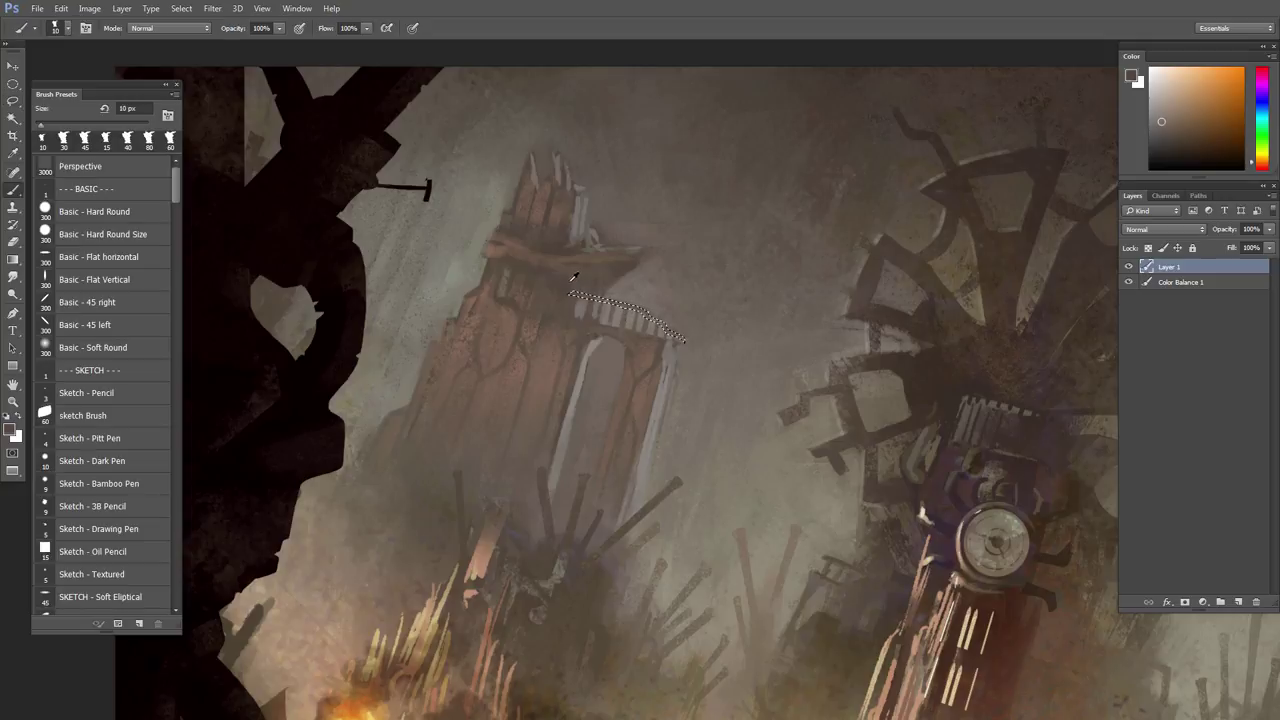
left_click(568, 282, "alt")
key("ctrl+d")
- Clean up the edges of the curved handrail with haze colours sampled around it
left_click(692, 326, "alt")
left_click(640, 290, "alt")
left_click(668, 298, "alt")
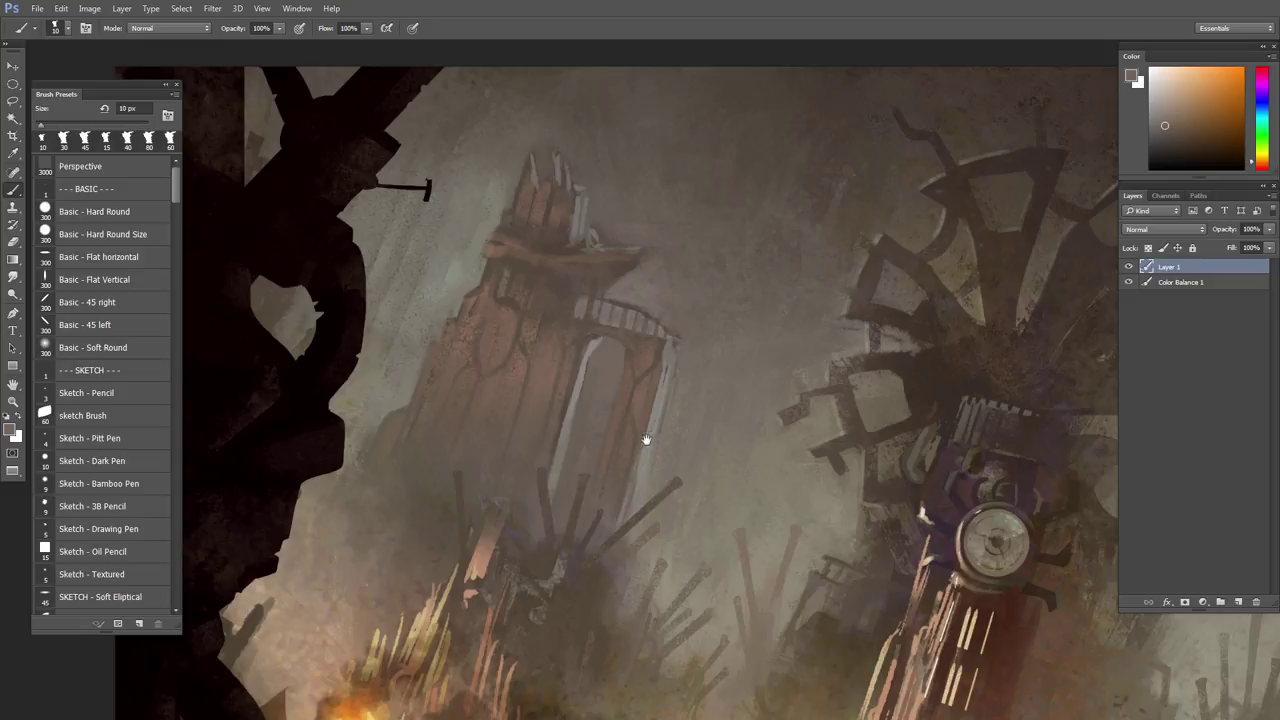
- Lasso the upper left curve of the ruined tower's arch and paint it with the light grey sampled from its edge
key("l")
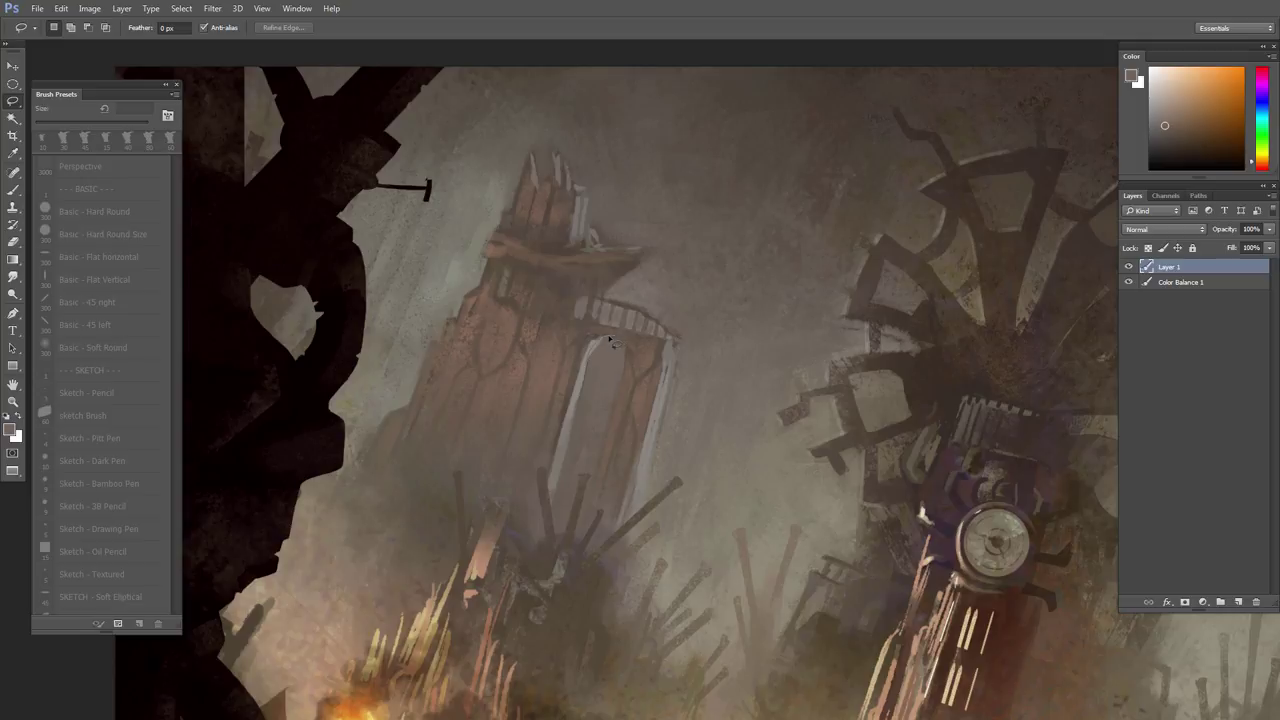
key("b")
left_click(581, 372, "alt")
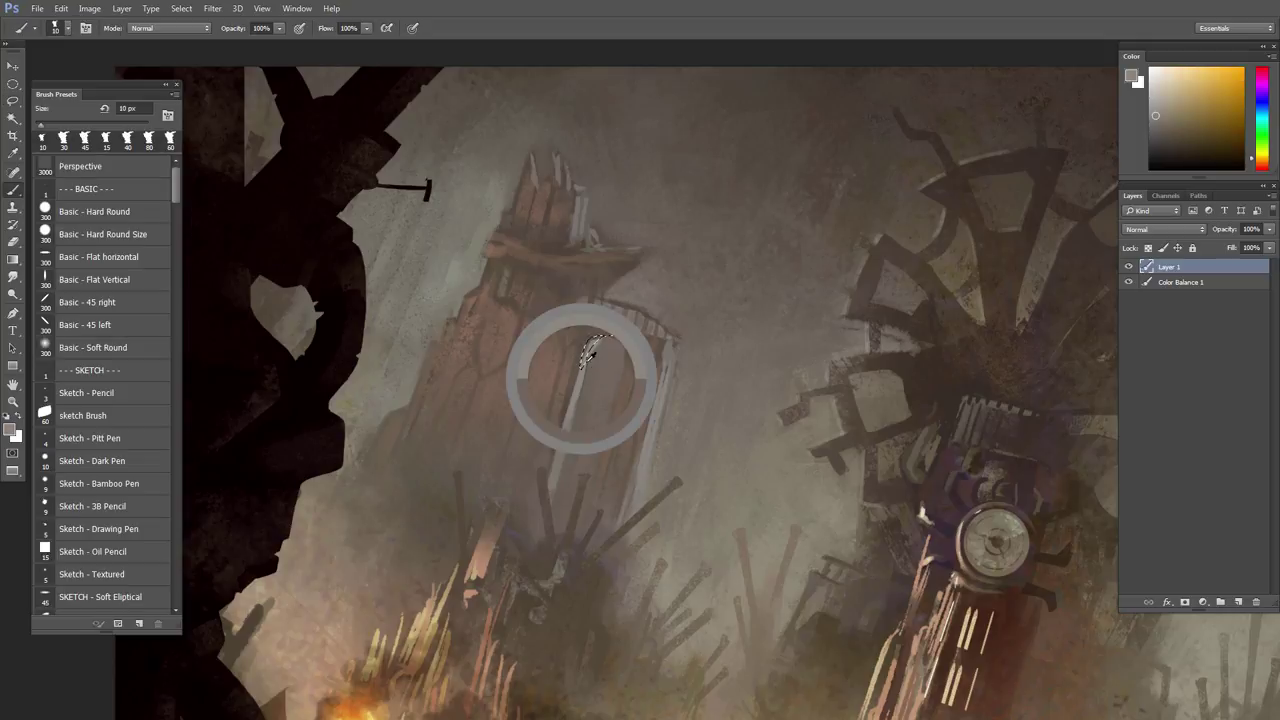
key("ctrl+d")
- Refine the left edge of the ruined tower's arch opening with greys and browns sampled around it
left_click_drag(649, 396, 625, 416)
scroll(625, 415, "up", 1)
left_click(584, 340, "alt")
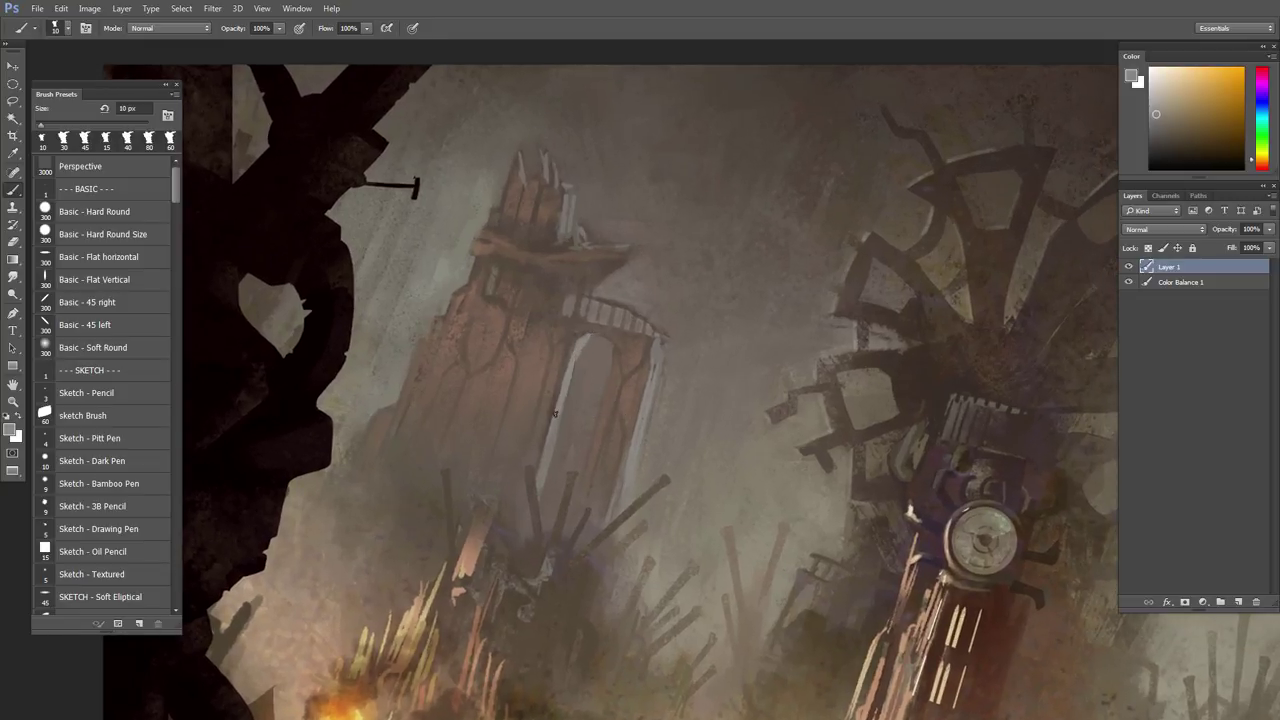
left_click(591, 345, "alt")
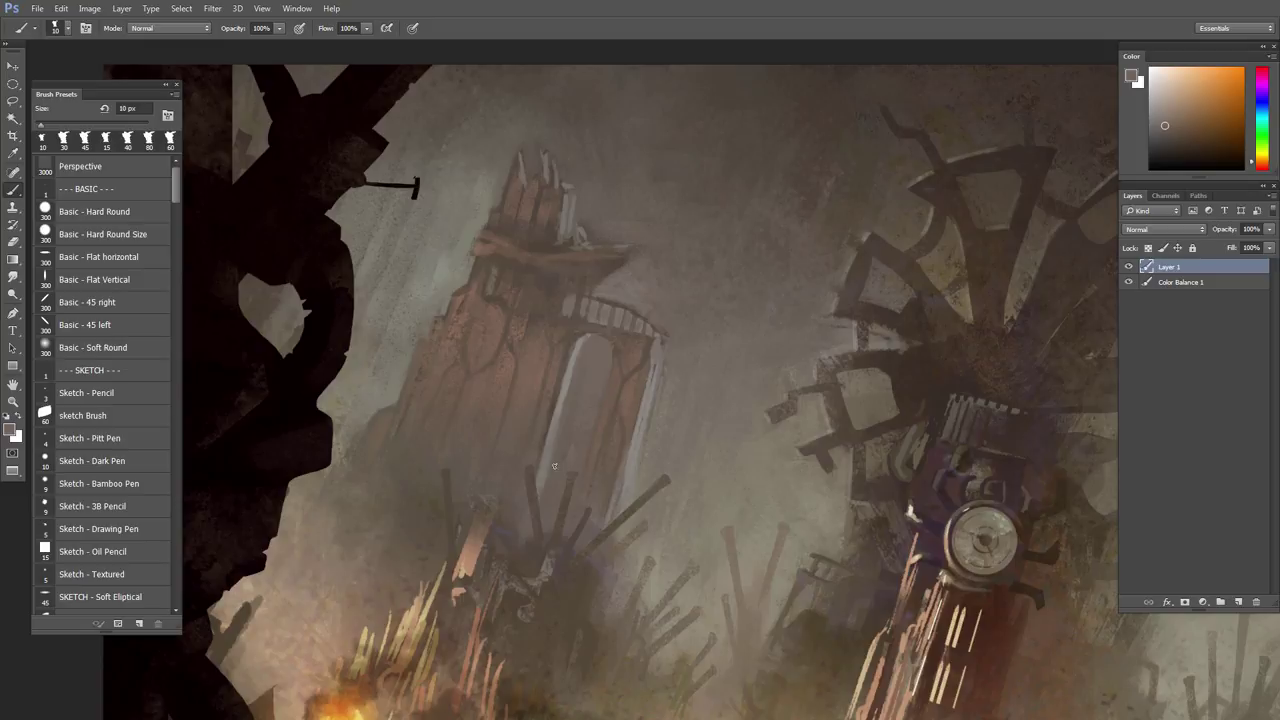
left_click(558, 448, "alt")
- Examine the composition around the clock tower, the pale moon and the dark ruins beside the torches
mouse_move(609, 464)
left_mouse_down()
mouse_move(514, 466)
mouse_move(532, 429)
mouse_move(378, 358)
left_mouse_up()
scroll(694, 449, "up", 3)
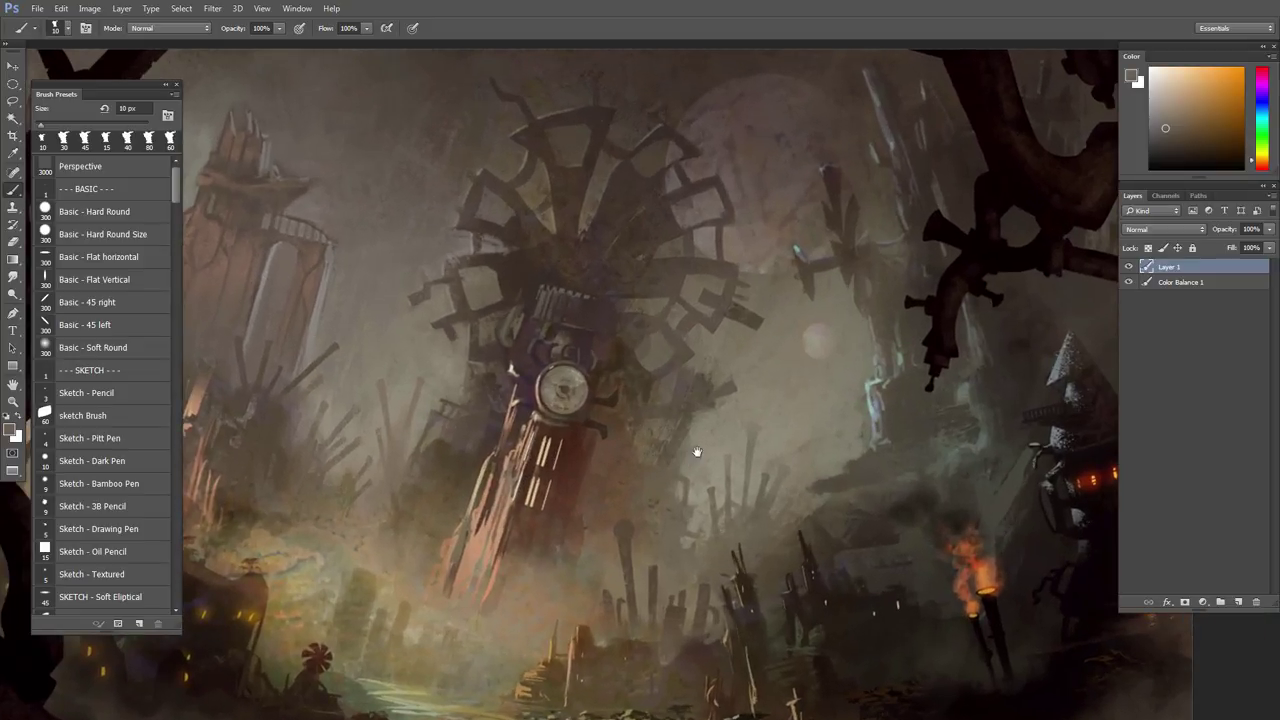
scroll(667, 358, "up", 2)
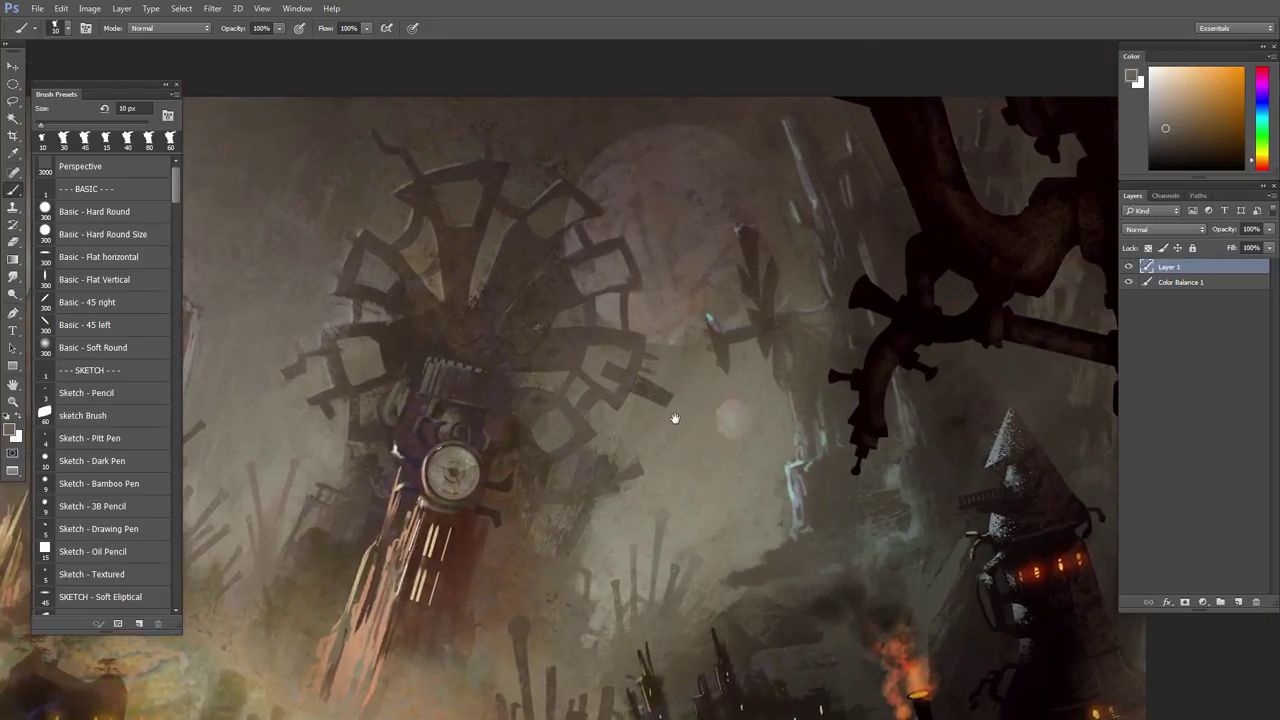
scroll(676, 420, "down", 2)
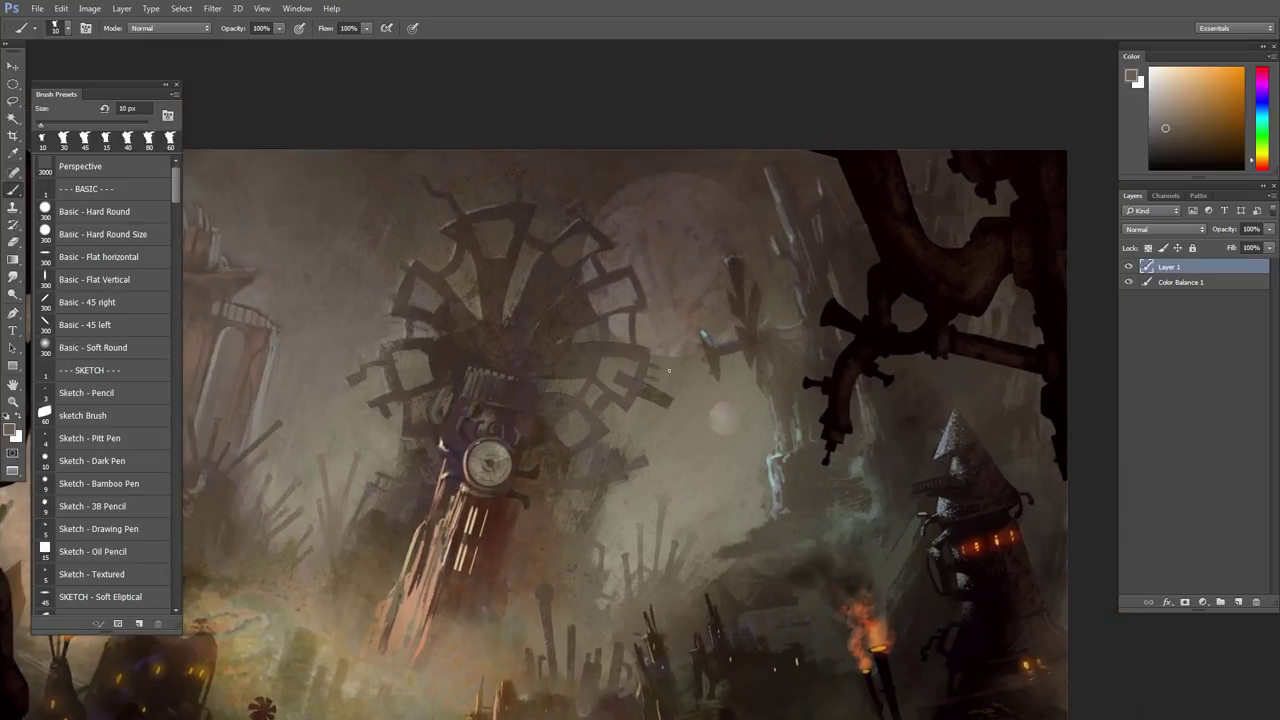
left_click_drag(723, 521, 693, 406)
scroll(672, 505, "down", 1)
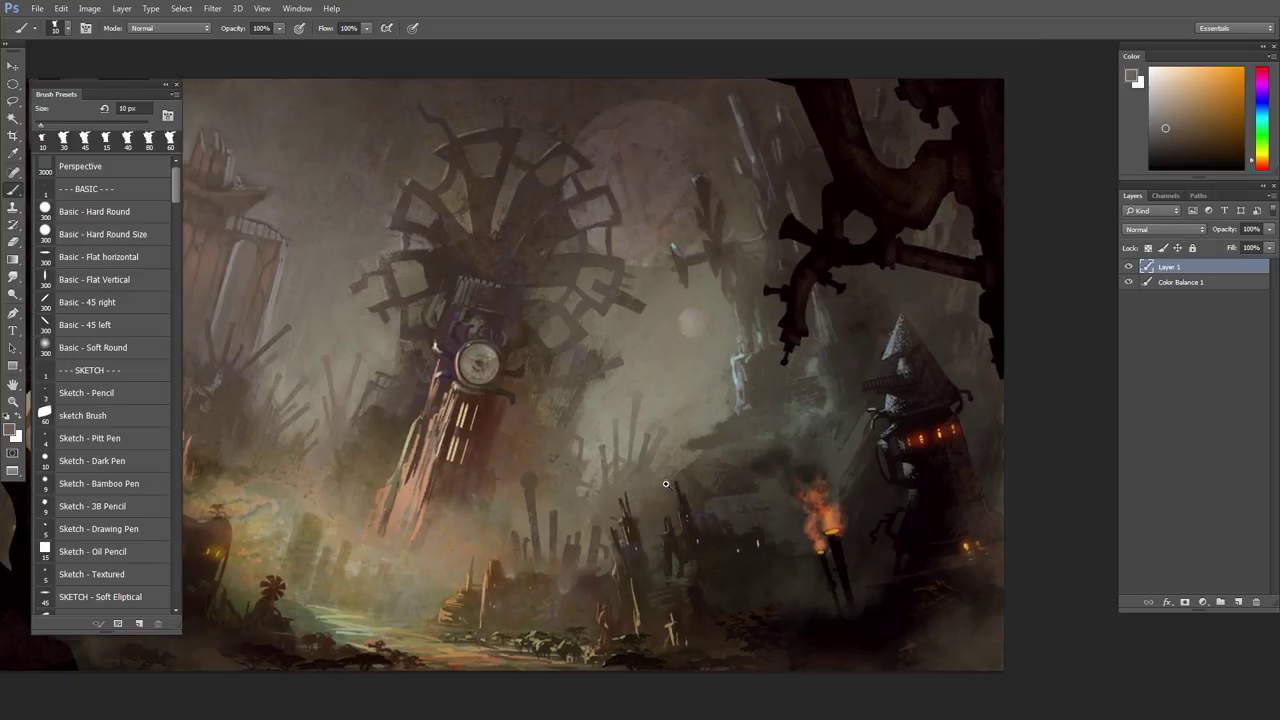
scroll(709, 558, "up", 1)
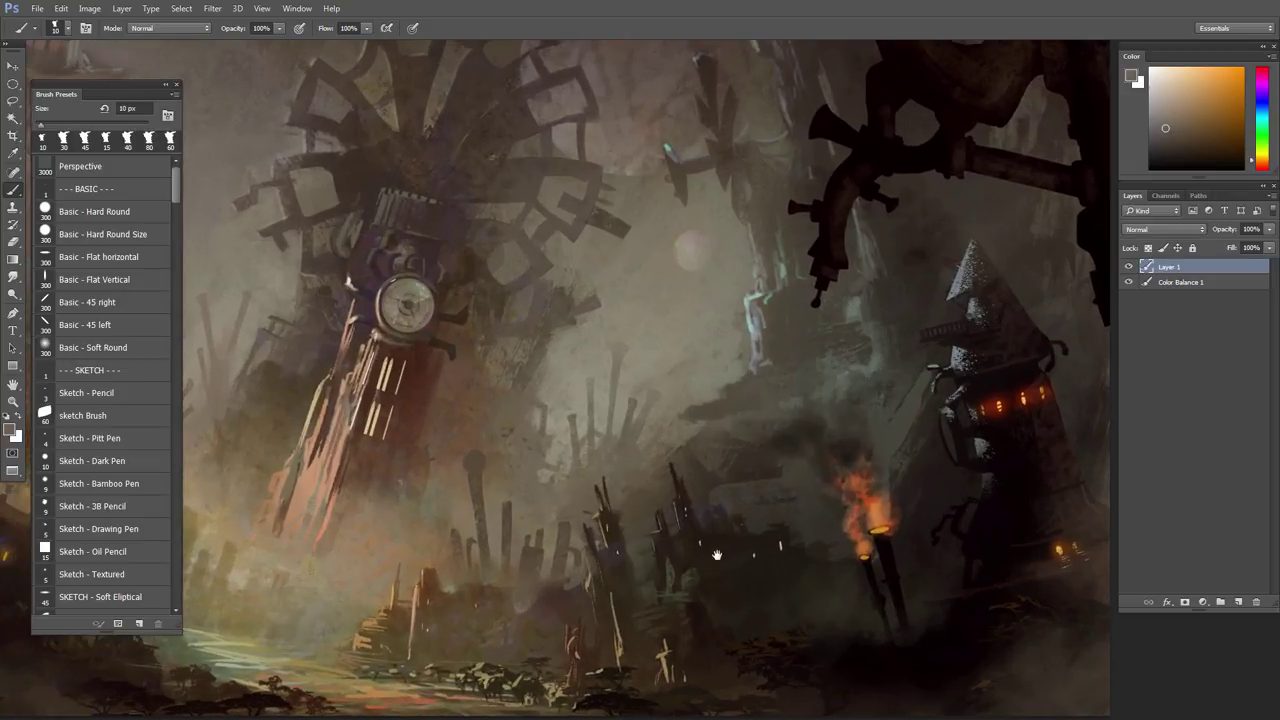
scroll(700, 545, "up", 2)
- Lasso a left-leaning post on the dark ruins below the small moon and fill it in sampled near-black with a 30 px brush
key("l")
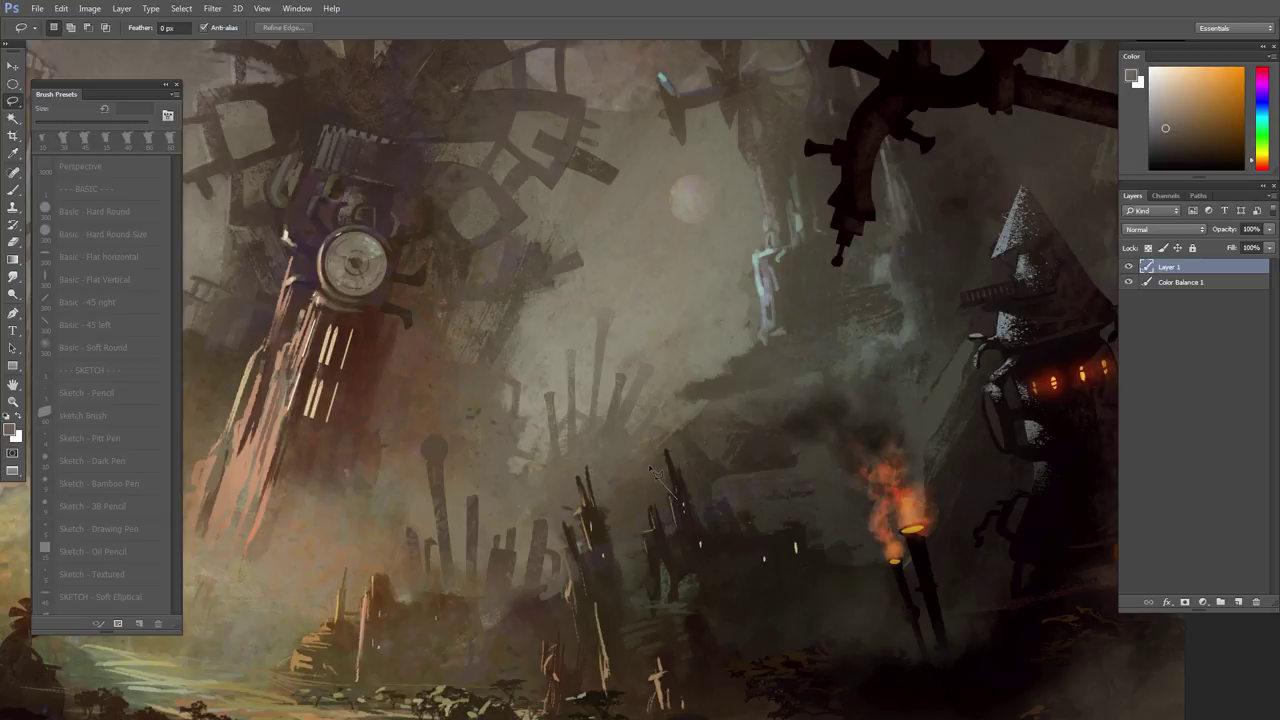
mouse_move(643, 467)
left_mouse_down()
mouse_move(686, 517)
mouse_move(678, 480)
left_mouse_up()
key("b")
left_click(677, 468, "alt")
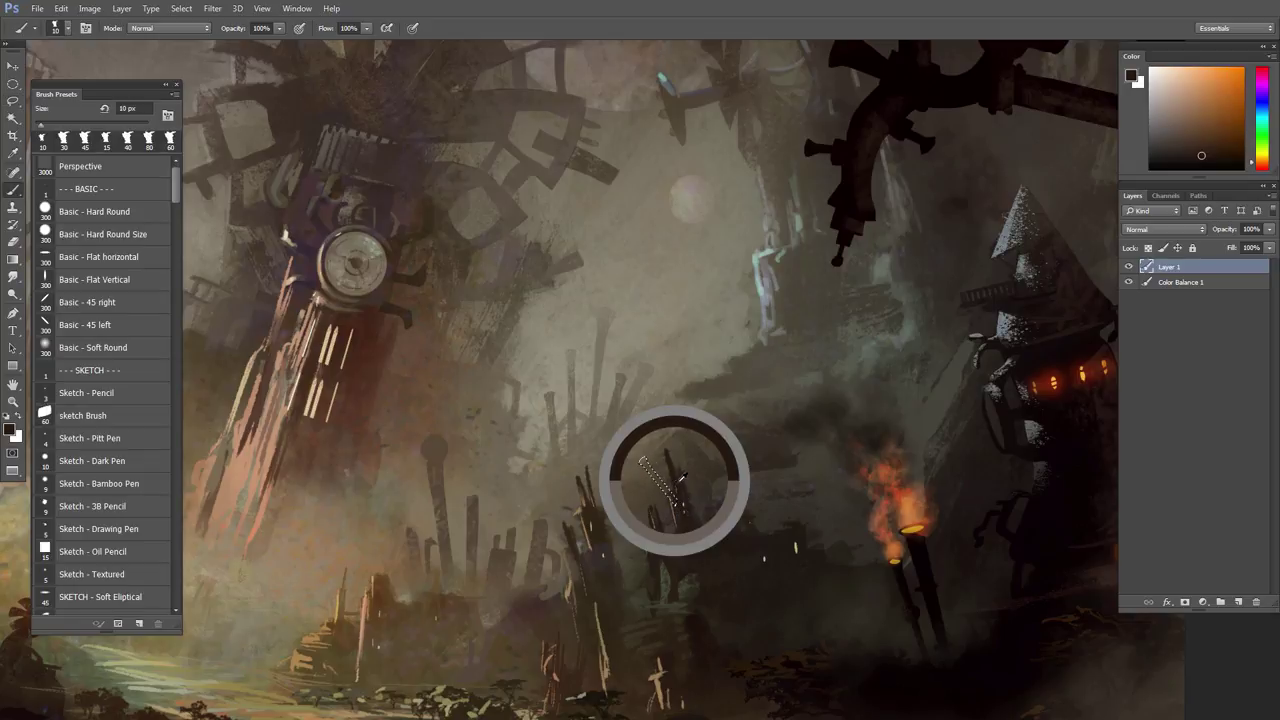
key("bracketright")
key("bracketright")
mouse_move(638, 452)
left_mouse_down()
mouse_move(688, 533)
mouse_move(646, 462)
left_mouse_up()
key("ctrl+d")
- Outline a right-leaning post on the left spire of the dark ruins with the Lasso and paint it in sampled dark brown
key("l")
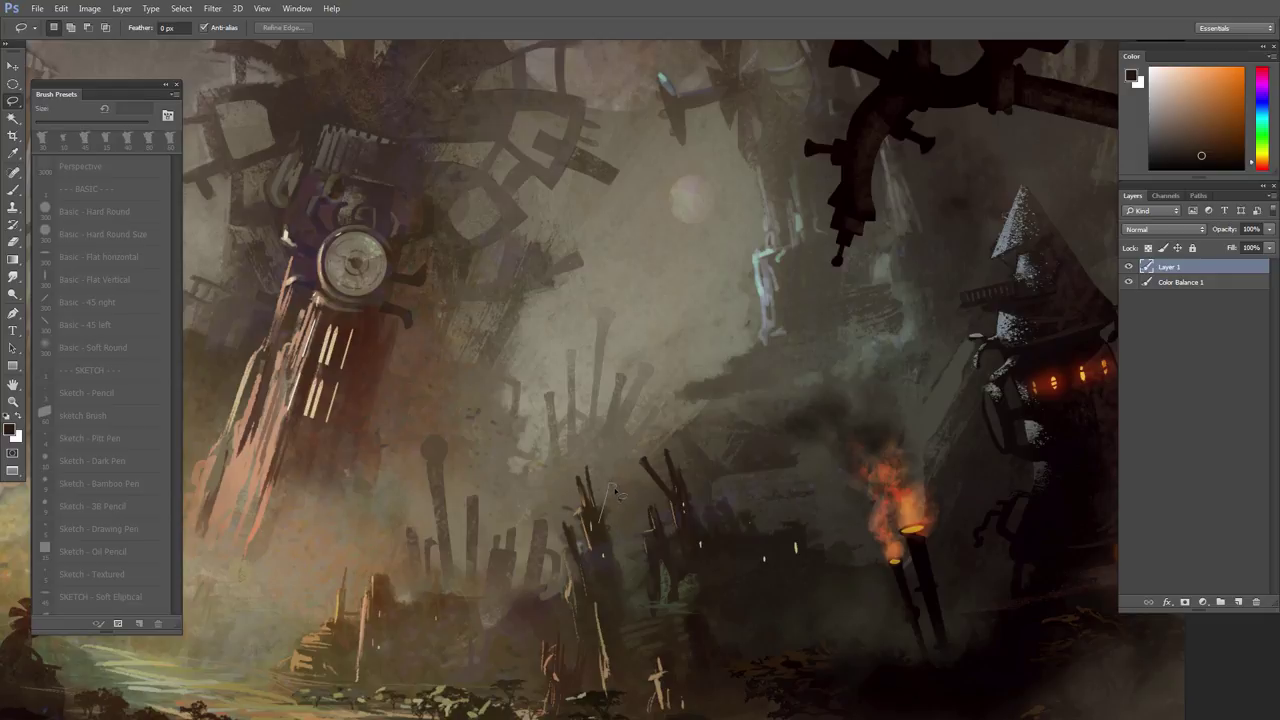
key("b")
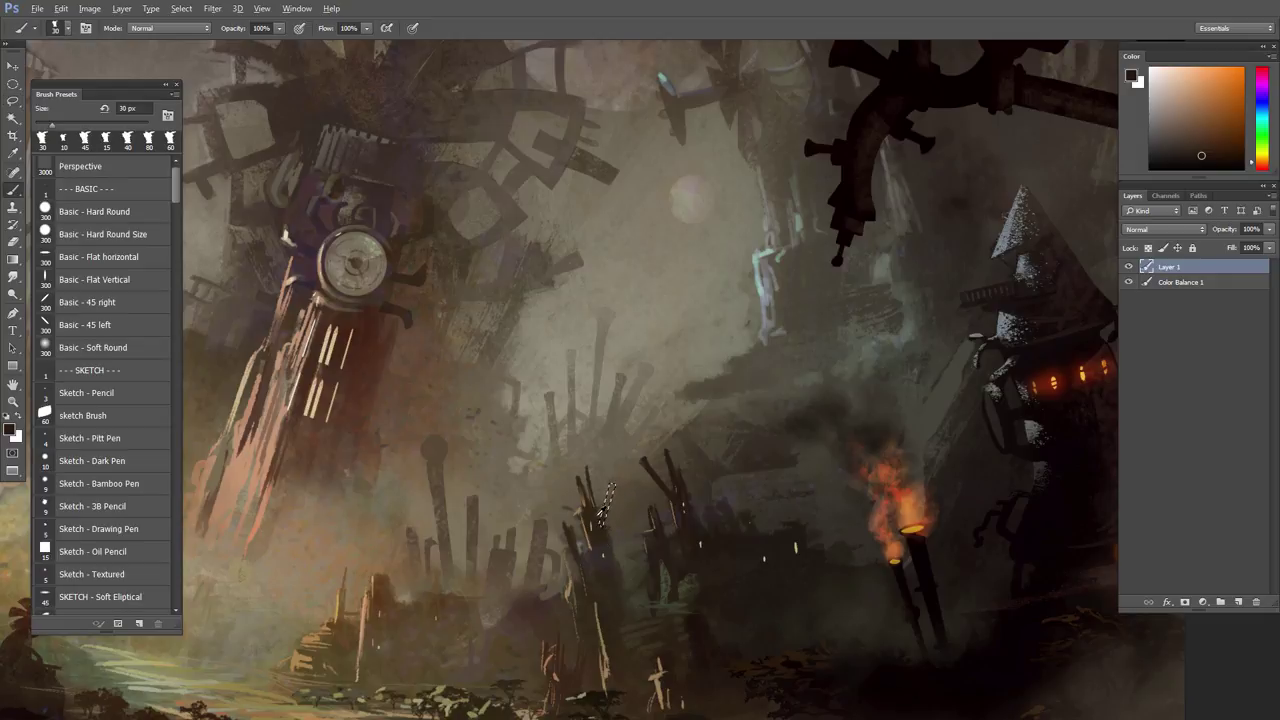
left_click(605, 514, "alt")
mouse_move(603, 522)
left_mouse_down()
mouse_move(614, 472)
mouse_move(592, 538)
left_mouse_up()
key("ctrl+d")
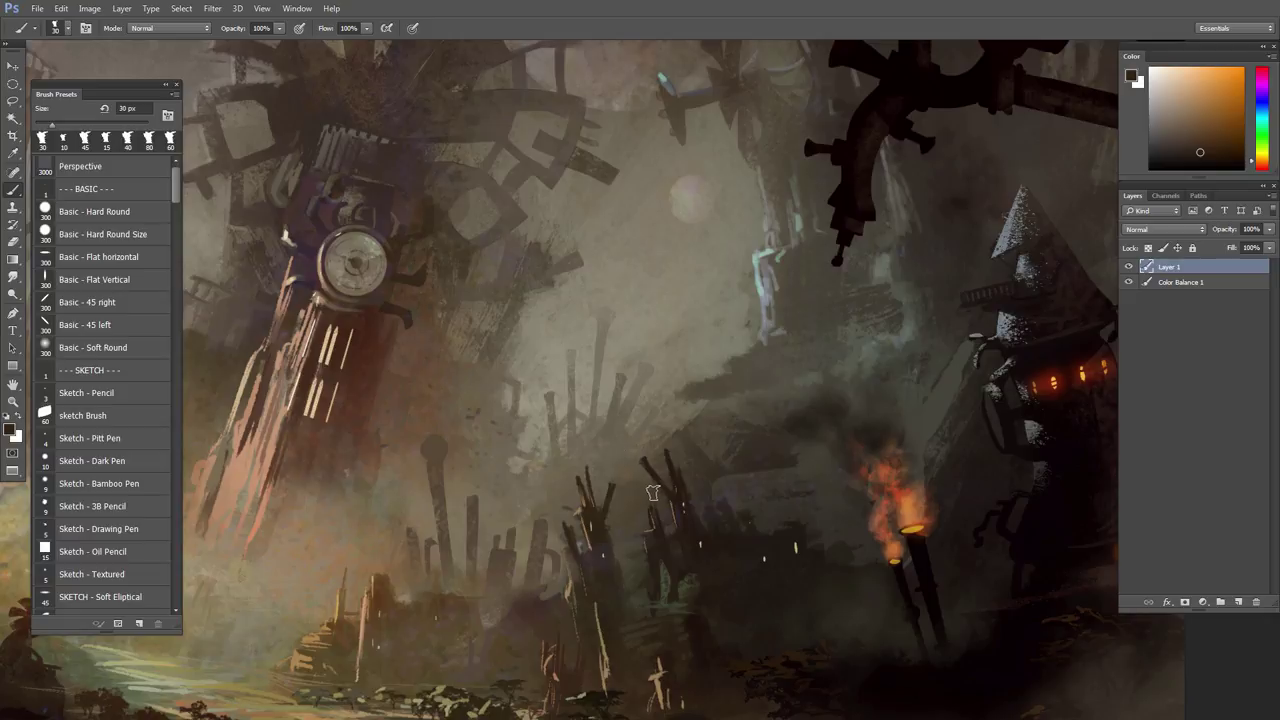
- Lasso a narrow upright post in the mist left of the dark spires and paint it in a lighter greyish brown
key("l")
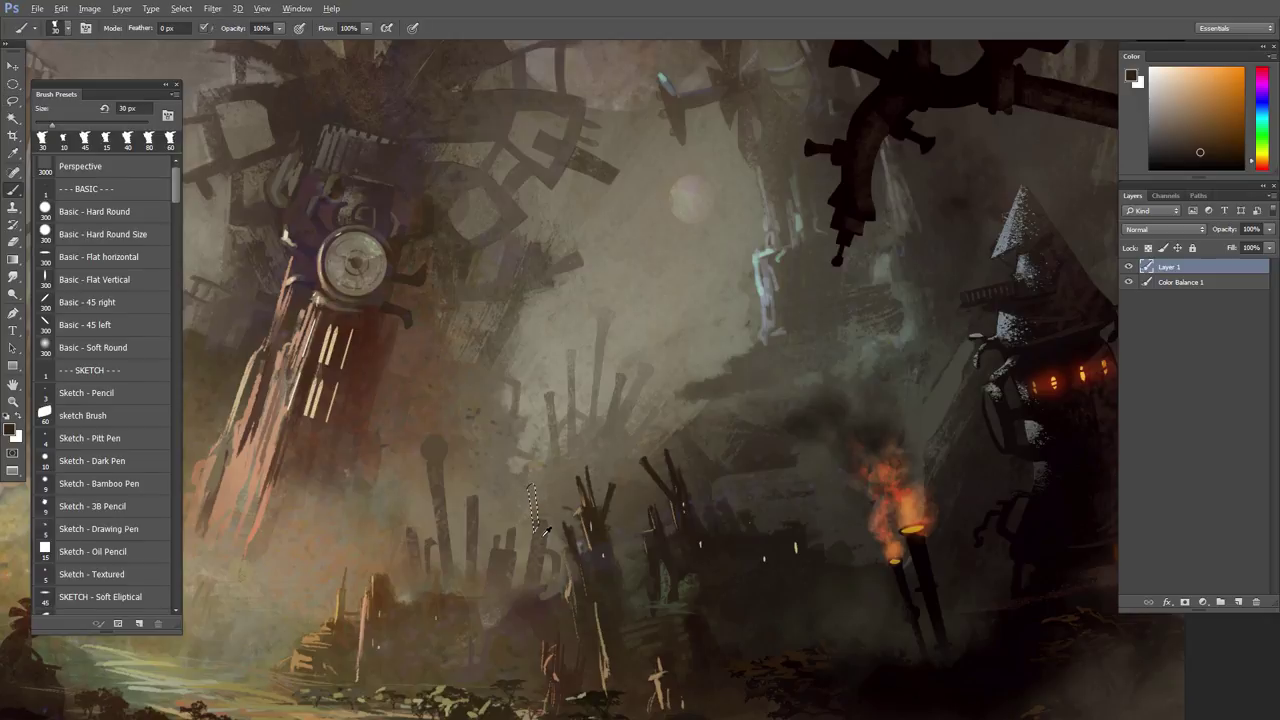
key("b")
left_click_drag(536, 530, 532, 475)
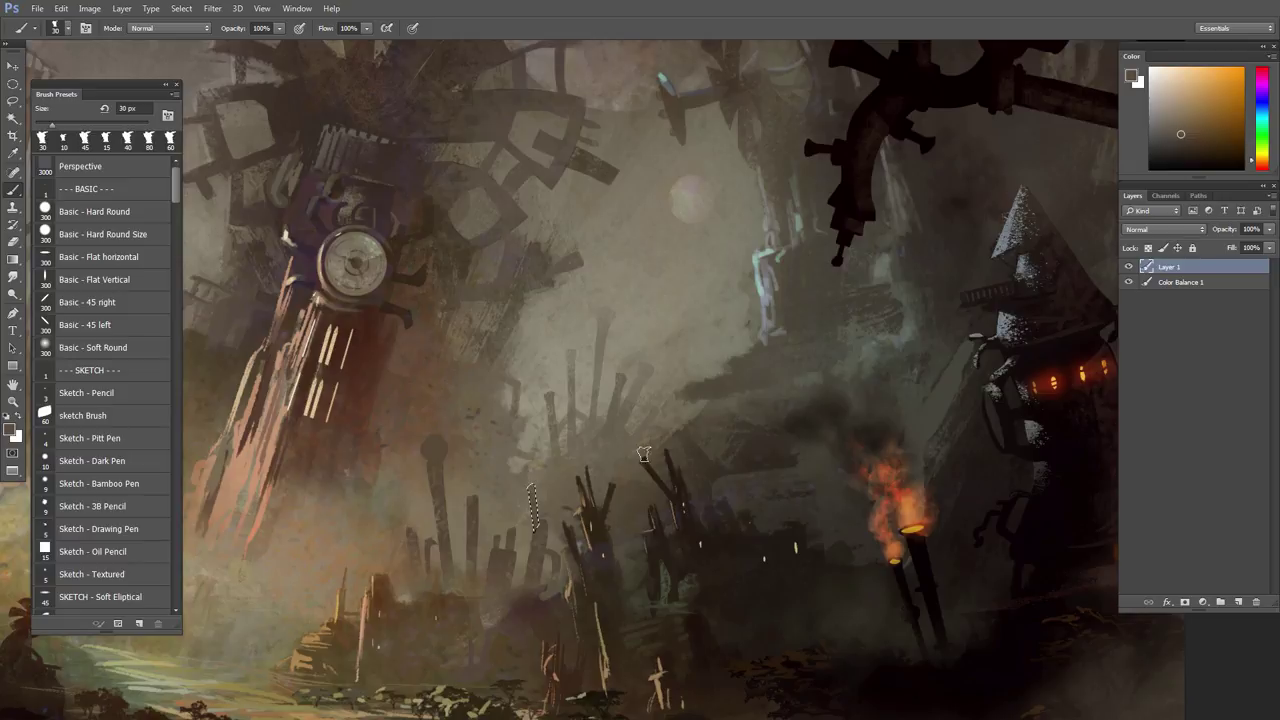
- Add a right-leaning misty post beside the upright one with the Lasso, painted in the brown sampled from it
key("l")
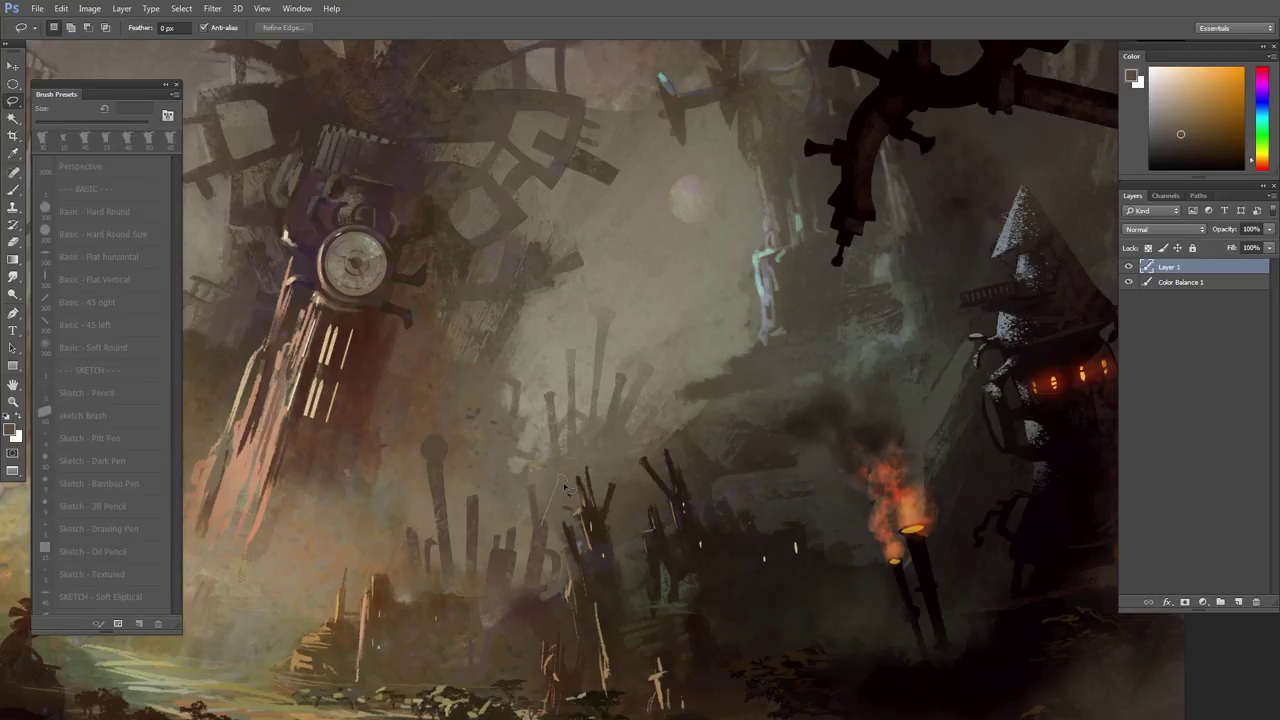
left_click_drag(549, 538, 576, 470)
key("b")
left_click(538, 525, "alt")
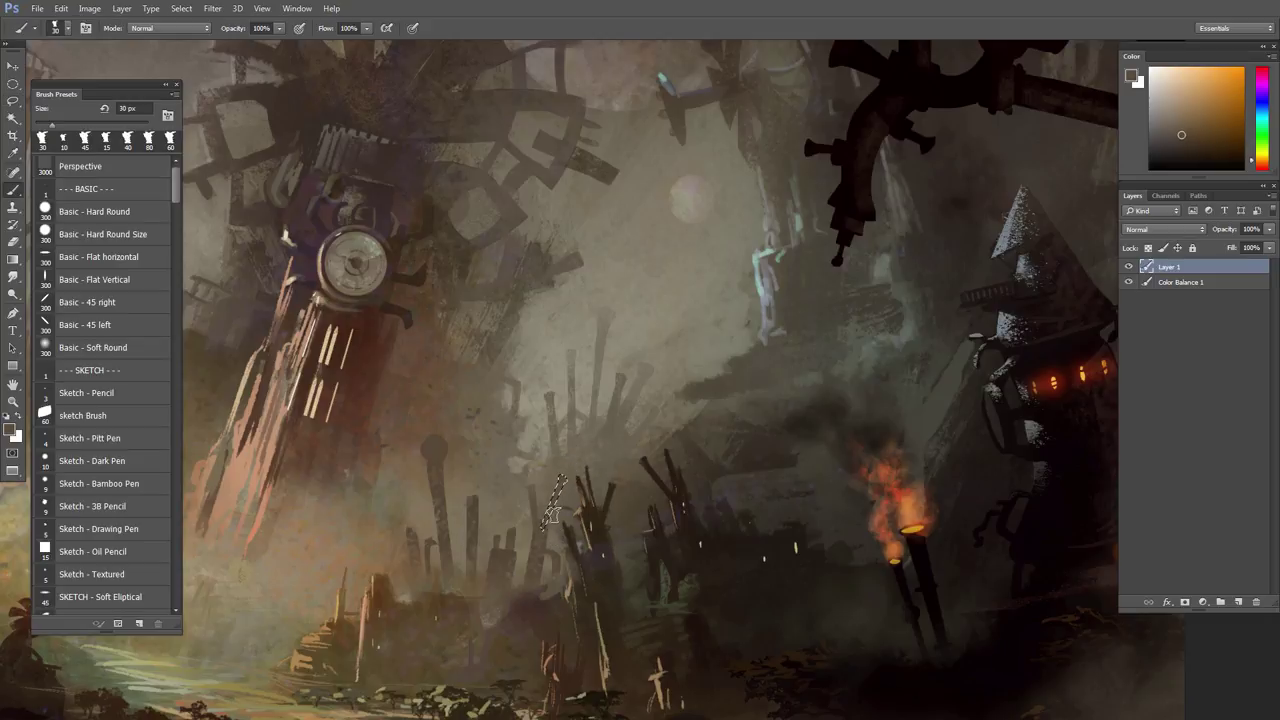
key("ctrl+d")
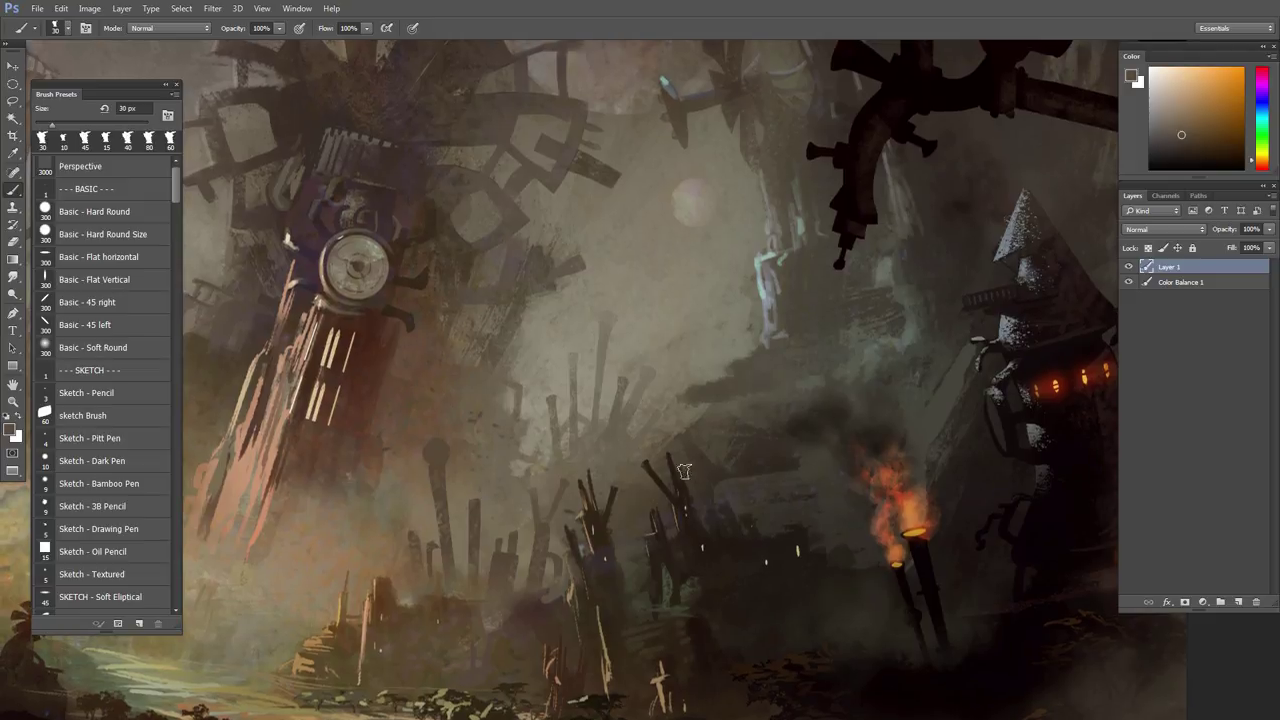
- Lasso a short post right of the central dark spires and fill it in near-black sampled from the ruins
key("l")
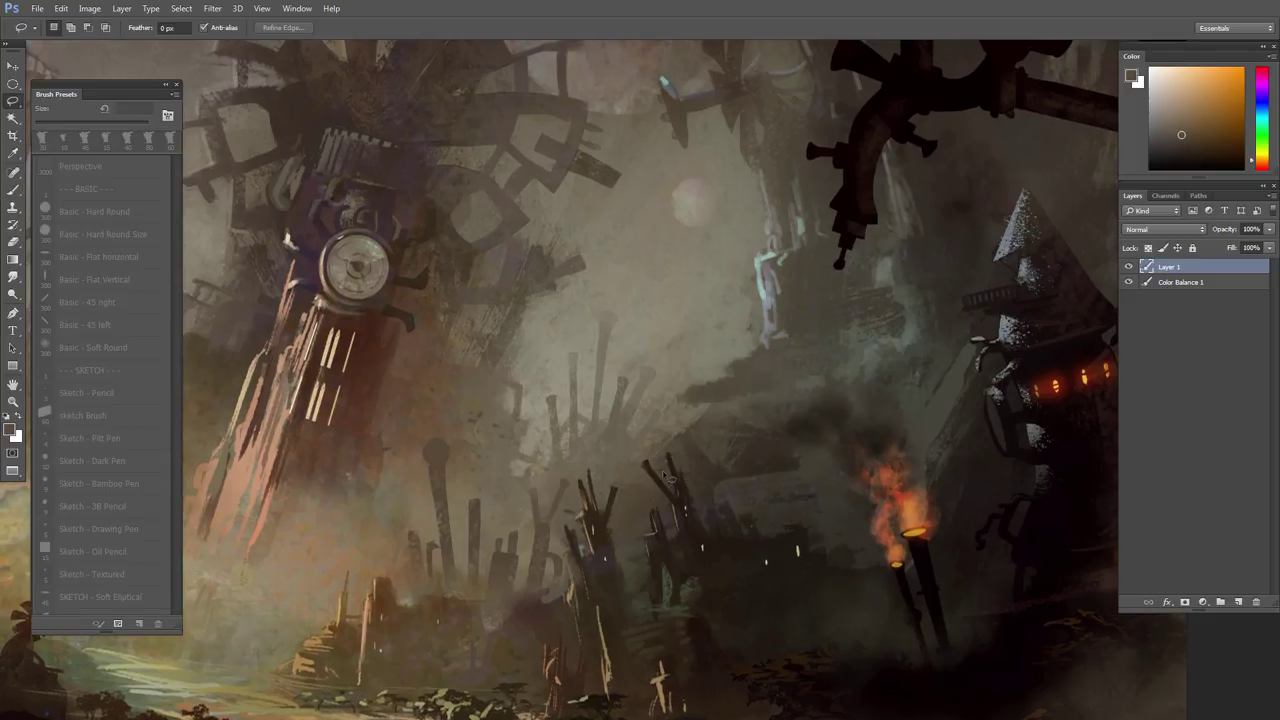
mouse_move(707, 480)
left_mouse_down()
mouse_move(692, 514)
mouse_move(711, 477)
left_mouse_up()
key("b")
left_click(703, 528, "alt")
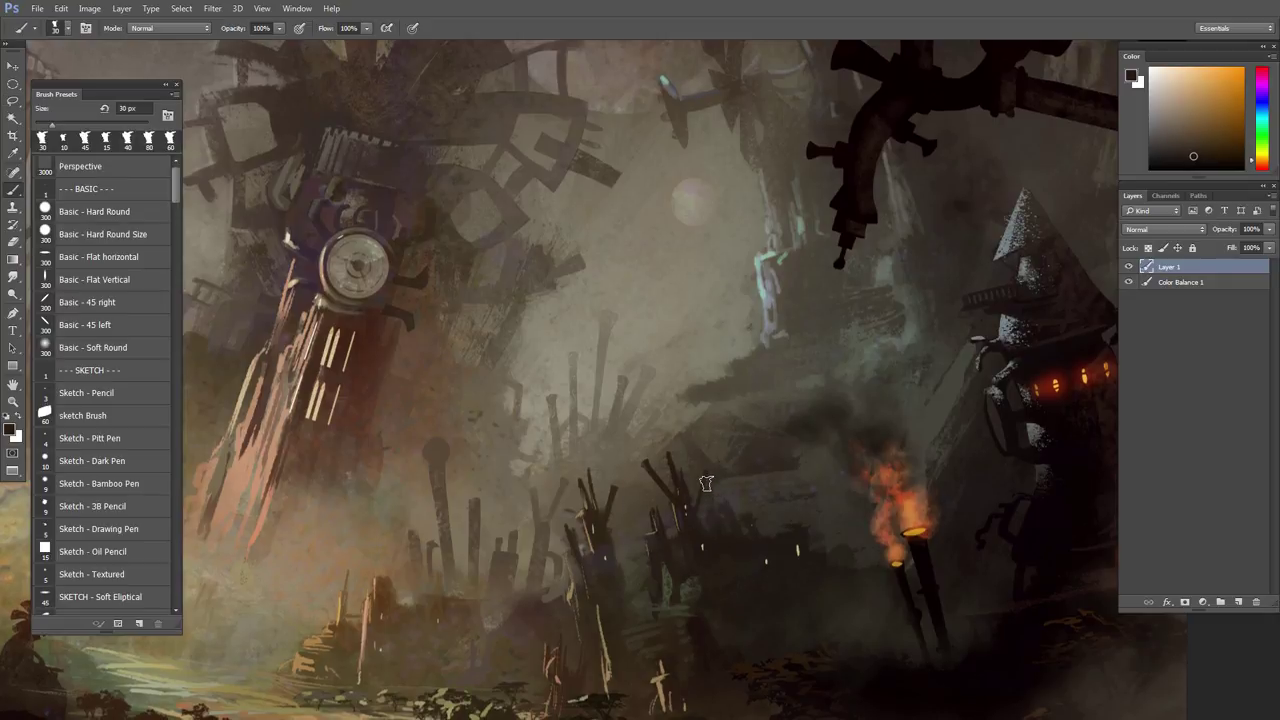
- Outline a taller right-leaning post rising from the central dark spires and paint it in sampled near-black brown
key("l")
mouse_move(685, 495)
left_mouse_down()
mouse_move(703, 450)
mouse_move(692, 508)
mouse_move(686, 498)
left_mouse_up()
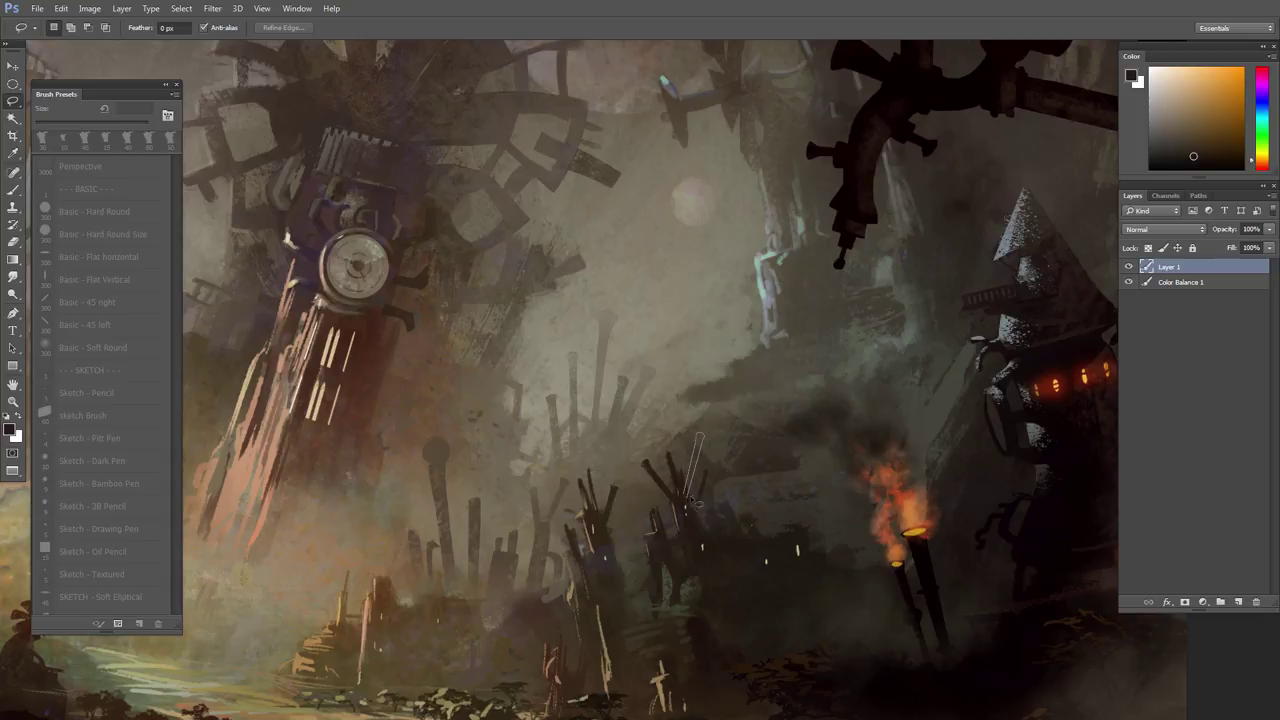
key("b")
left_click(681, 499, "alt")
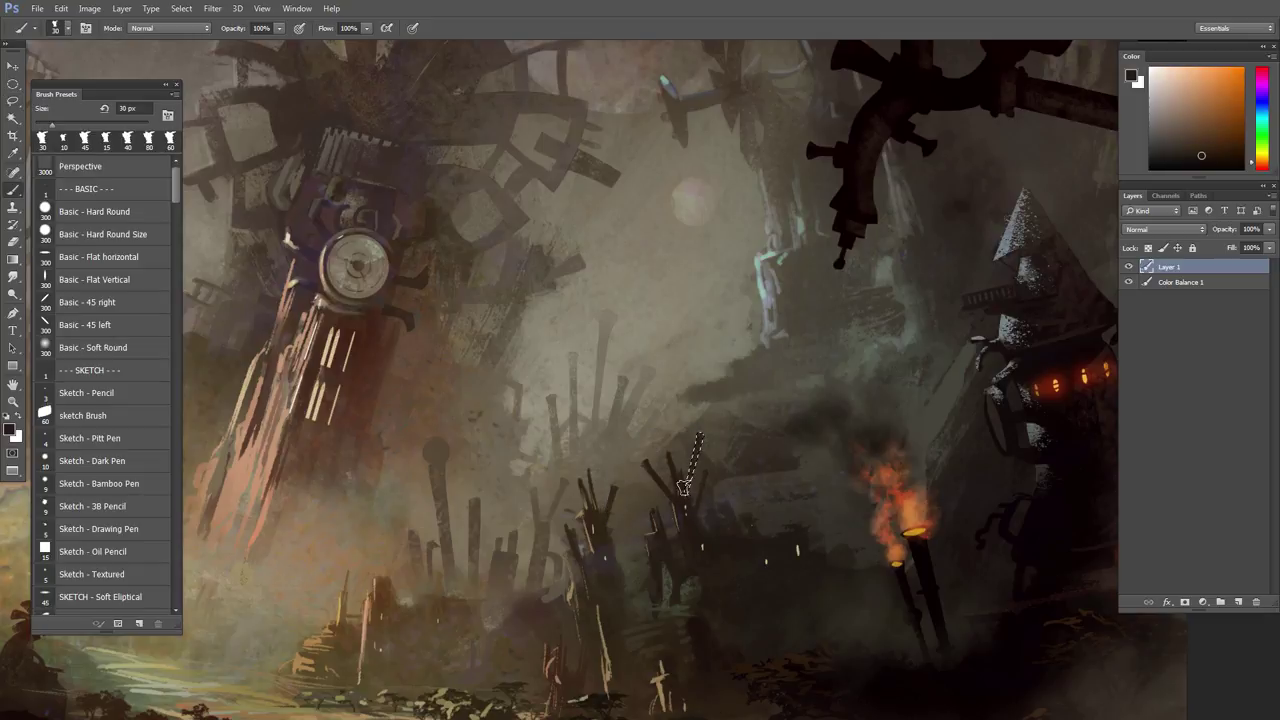
key("ctrl+d")
- Lasso a slim, slightly left-leaning post above the small lit windows left of the torches and paint it in sampled near-black
key("l")
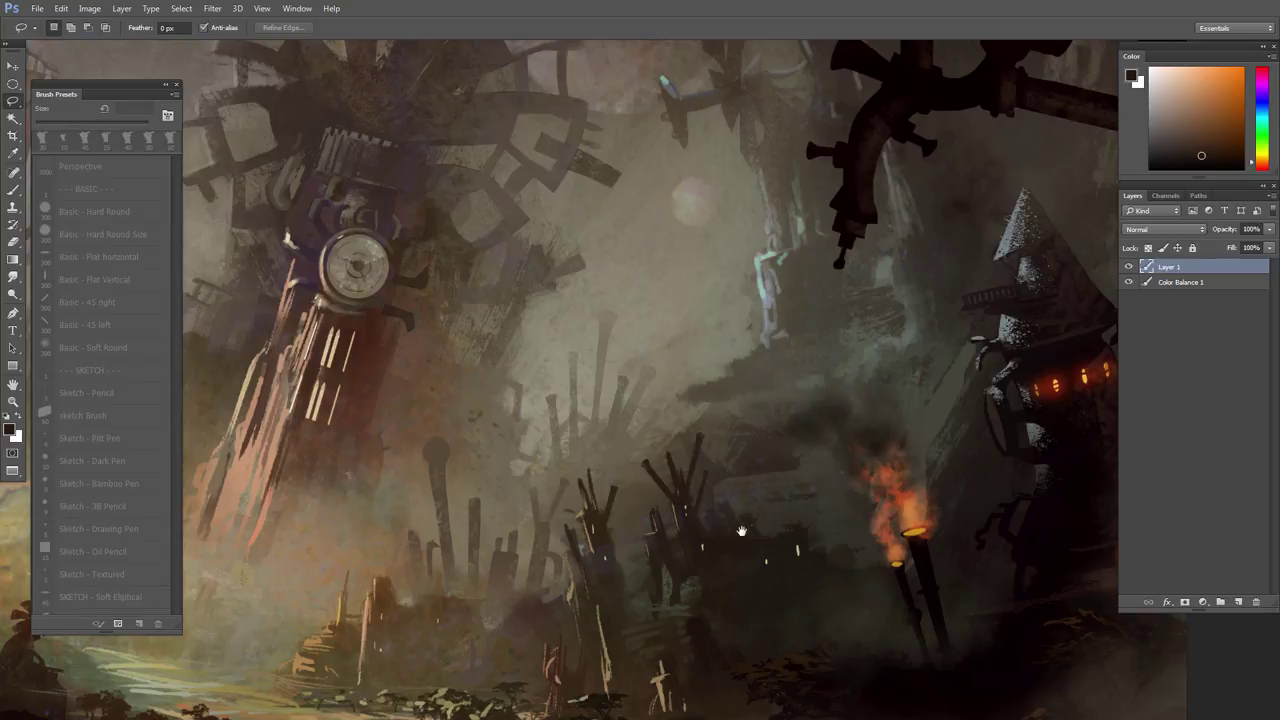
left_click(776, 539, "alt")
mouse_move(771, 511)
left_mouse_down()
mouse_move(766, 496)
mouse_move(787, 553)
left_mouse_up()
key("b")
left_click(774, 543, "alt")
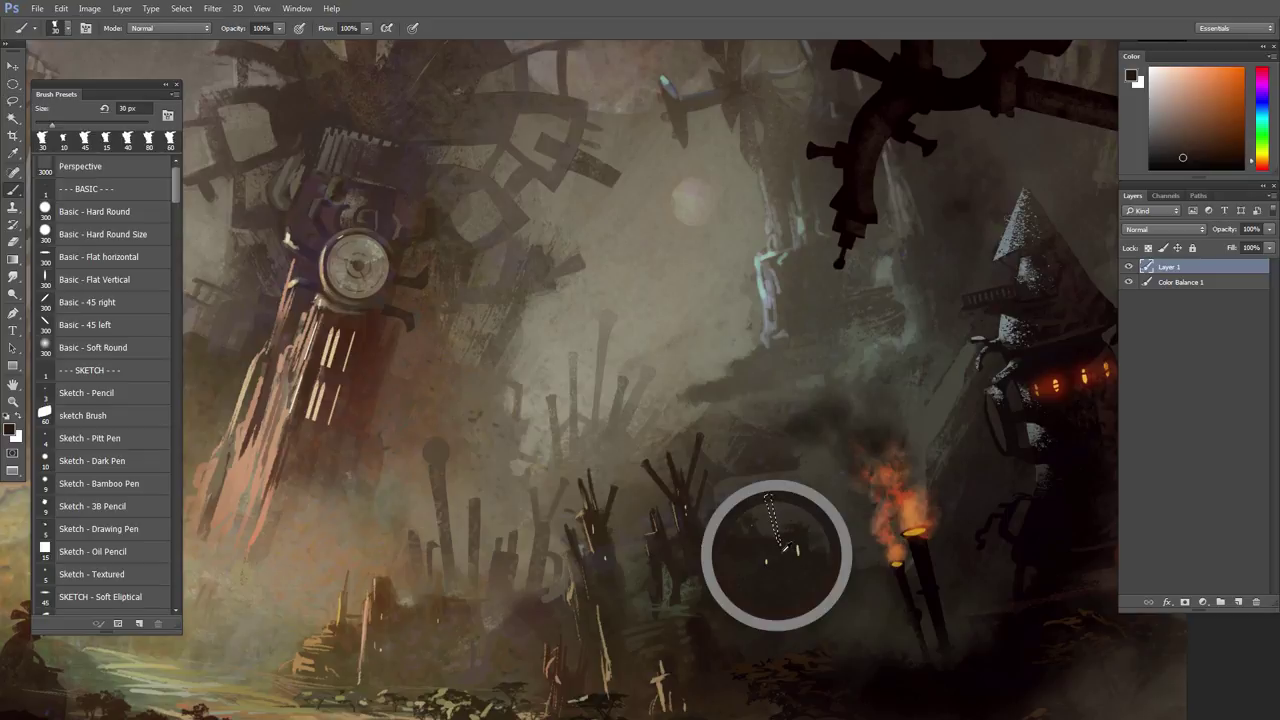
key("ctrl+d")
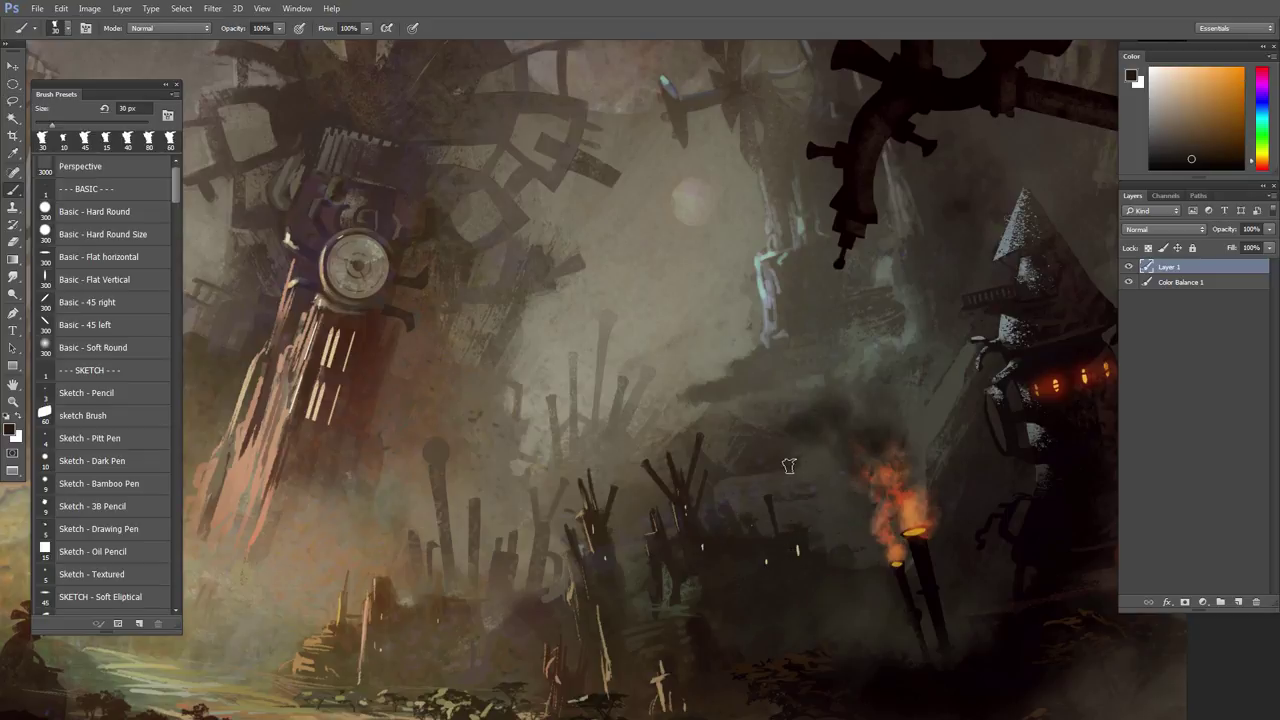
- Add a long right-leaning post between the lit windows and the torches, filling its Lasso outline with near-black
key("l")
mouse_move(800, 538)
left_mouse_down()
mouse_move(819, 473)
mouse_move(830, 482)
mouse_move(801, 537)
left_mouse_up()
key("b")
left_click_drag(836, 462, 805, 530)
key("ctrl+d")
key("space")
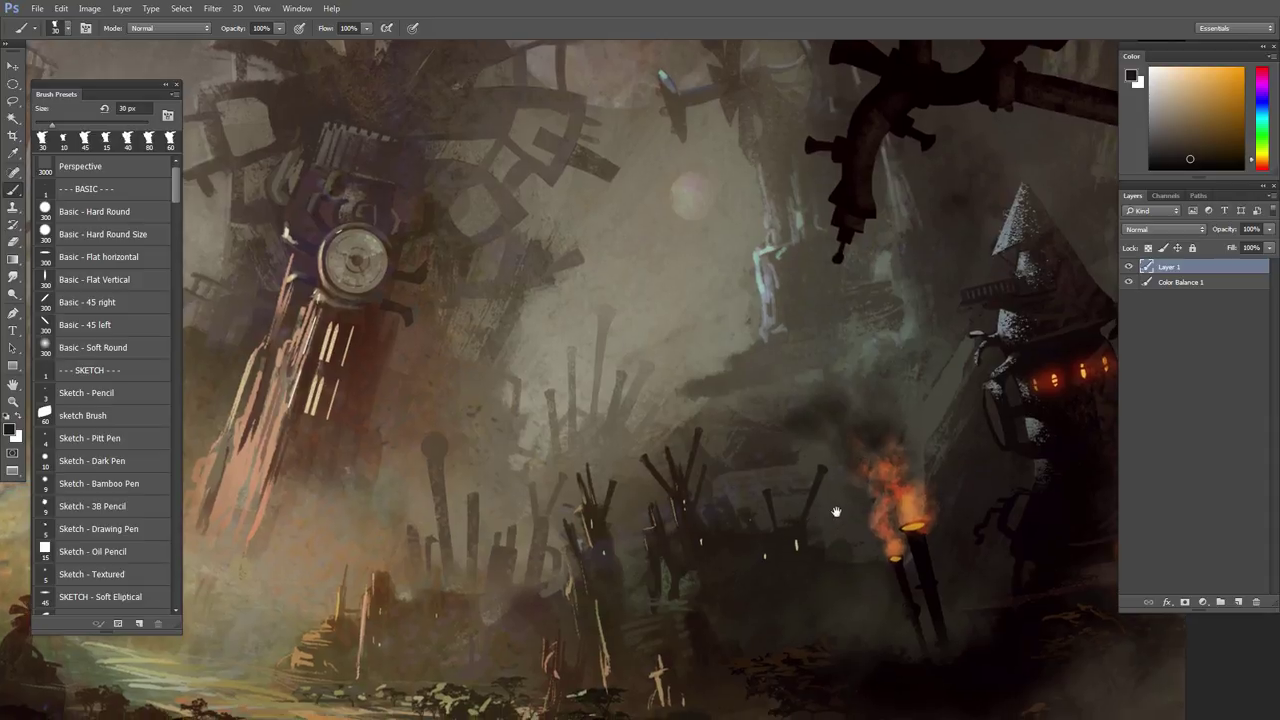
- Lasso a short post between the two posts above the lit windows and paint it in near-black
key("l")
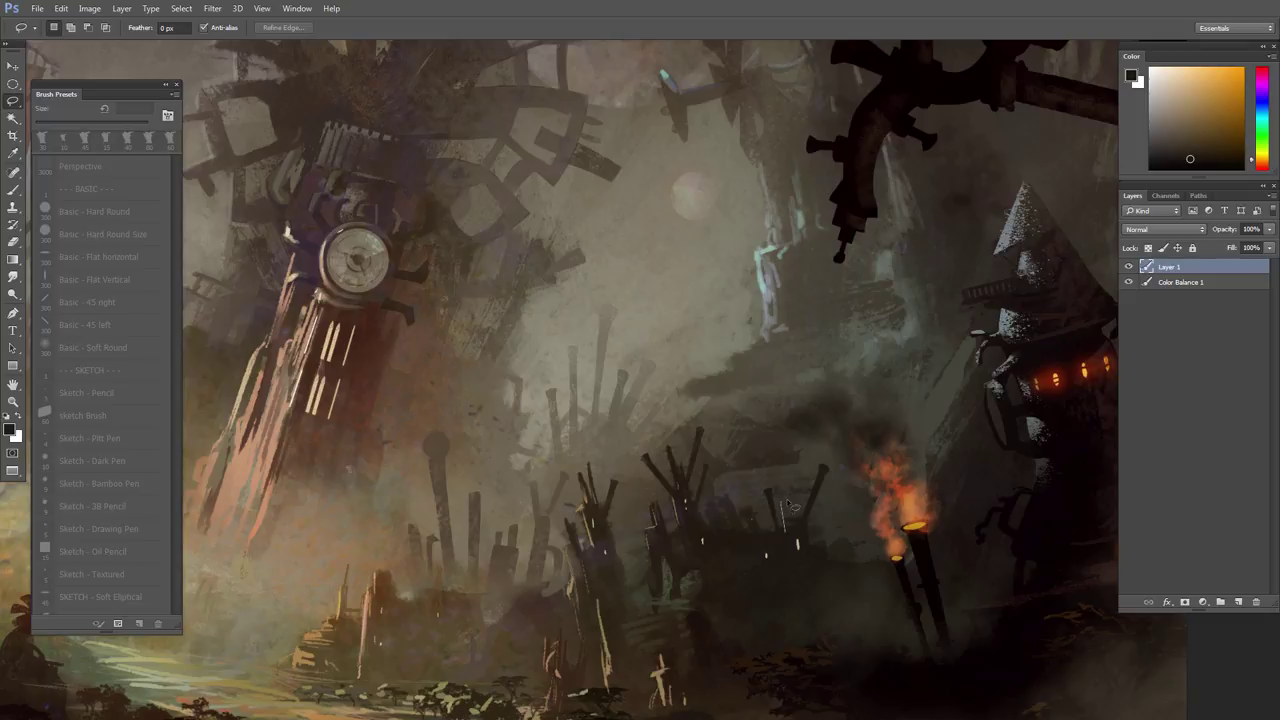
mouse_move(789, 508)
left_mouse_down()
mouse_move(794, 542)
mouse_move(784, 500)
left_mouse_up()
key("b")
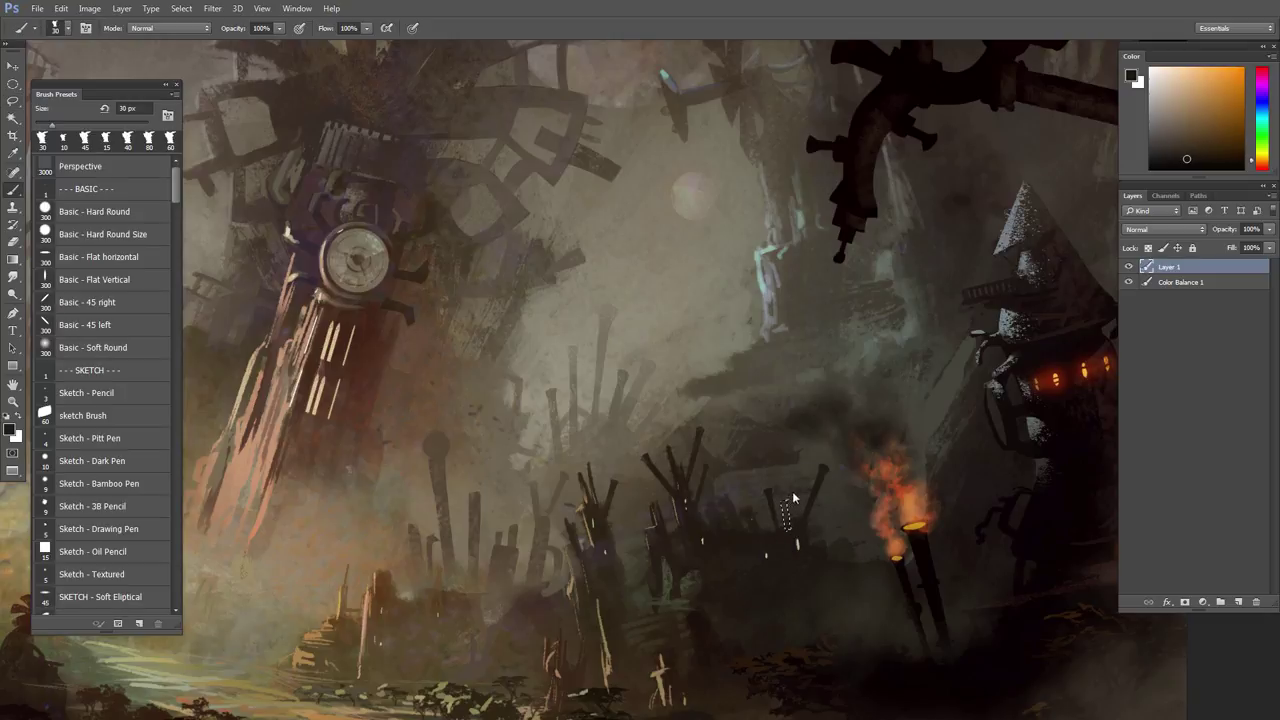
key("ctrl+d")
key("l")
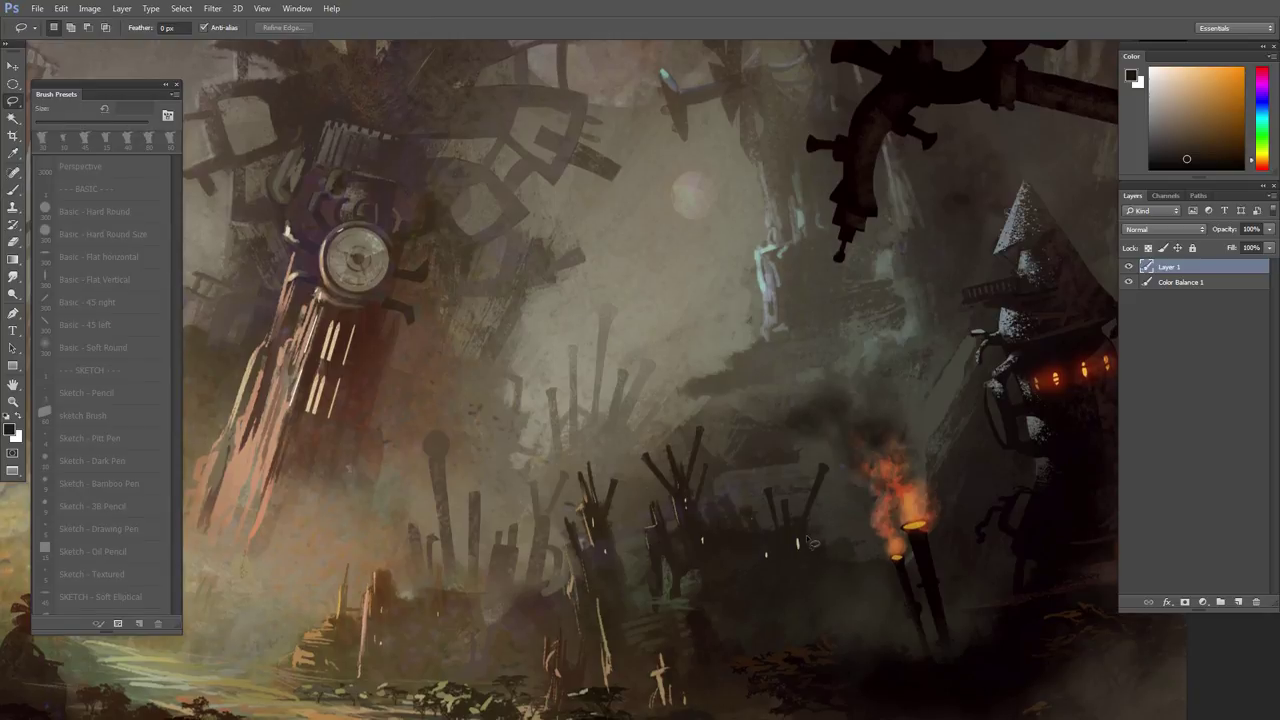
- Lasso a short right-leaning post just right of the small lit windows, beside the torches, and paint it near-black
left_click_drag(831, 509, 818, 552)
key("b")
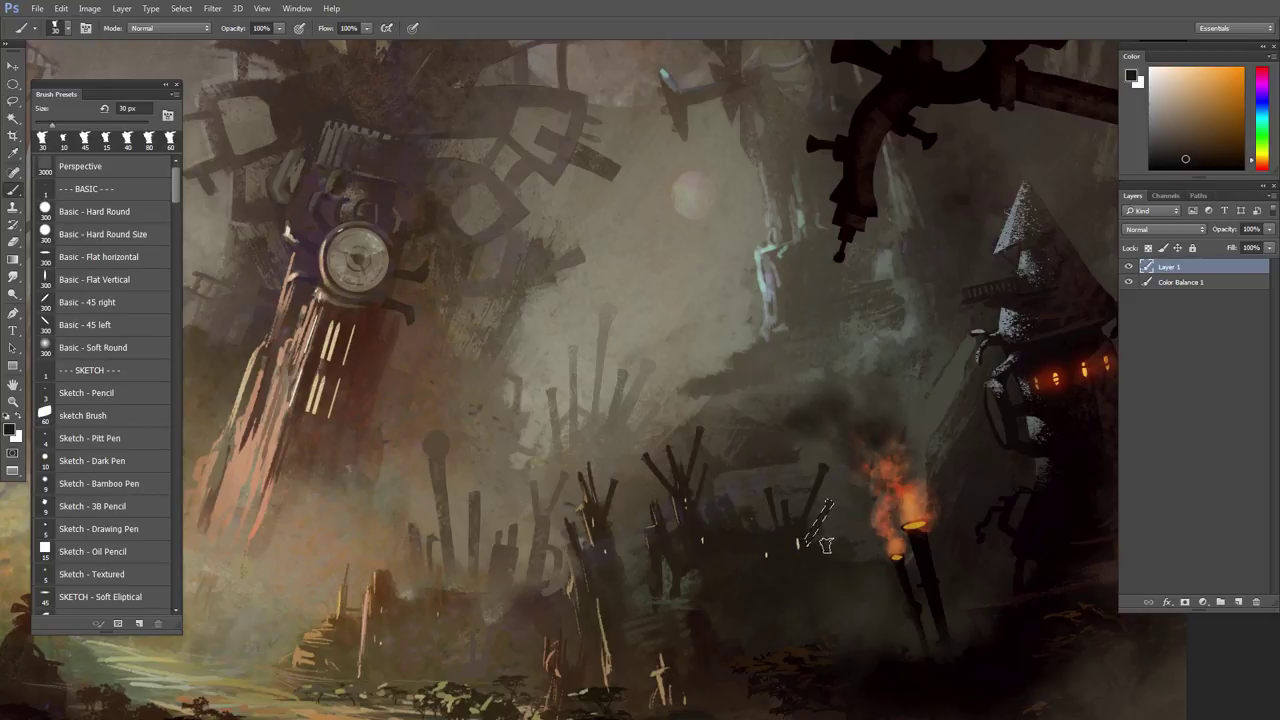
key("l")
key("ctrl+d")
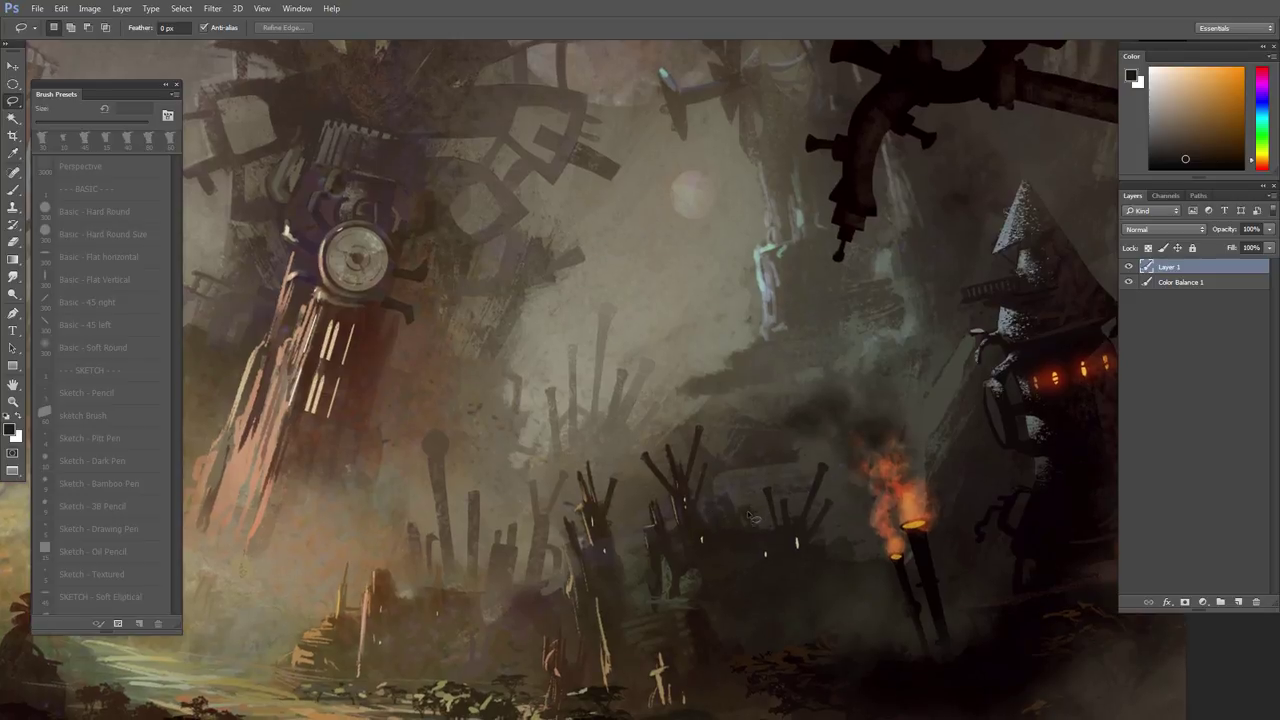
- Outline a slim, slightly right-leaning post at the left end of the post row above the lit windows and paint it near-black
mouse_move(749, 516)
left_mouse_down()
mouse_move(748, 482)
mouse_move(761, 473)
mouse_move(762, 525)
left_mouse_up()
key("b")
left_click_drag(763, 465, 756, 530)
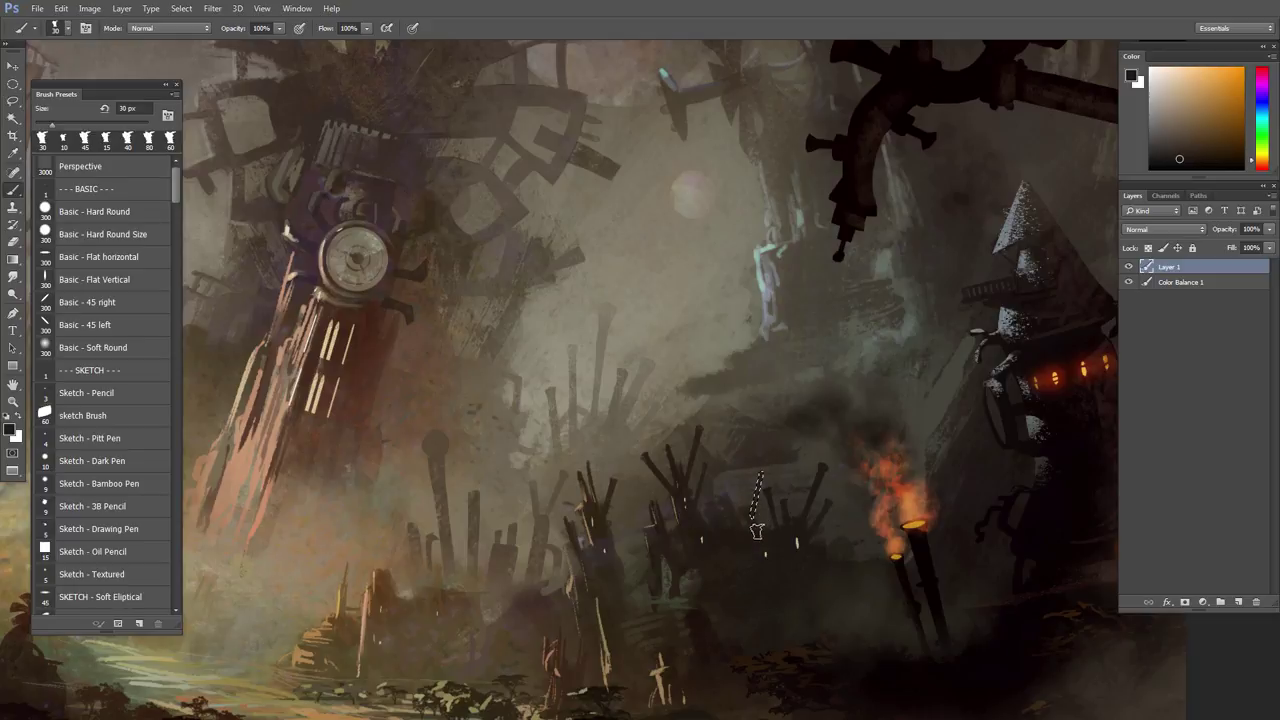
key("ctrl+d")
- Touch up the dark mass below the new slim post in a sampled near-black with a 15 px brush
left_click(751, 537, "alt")
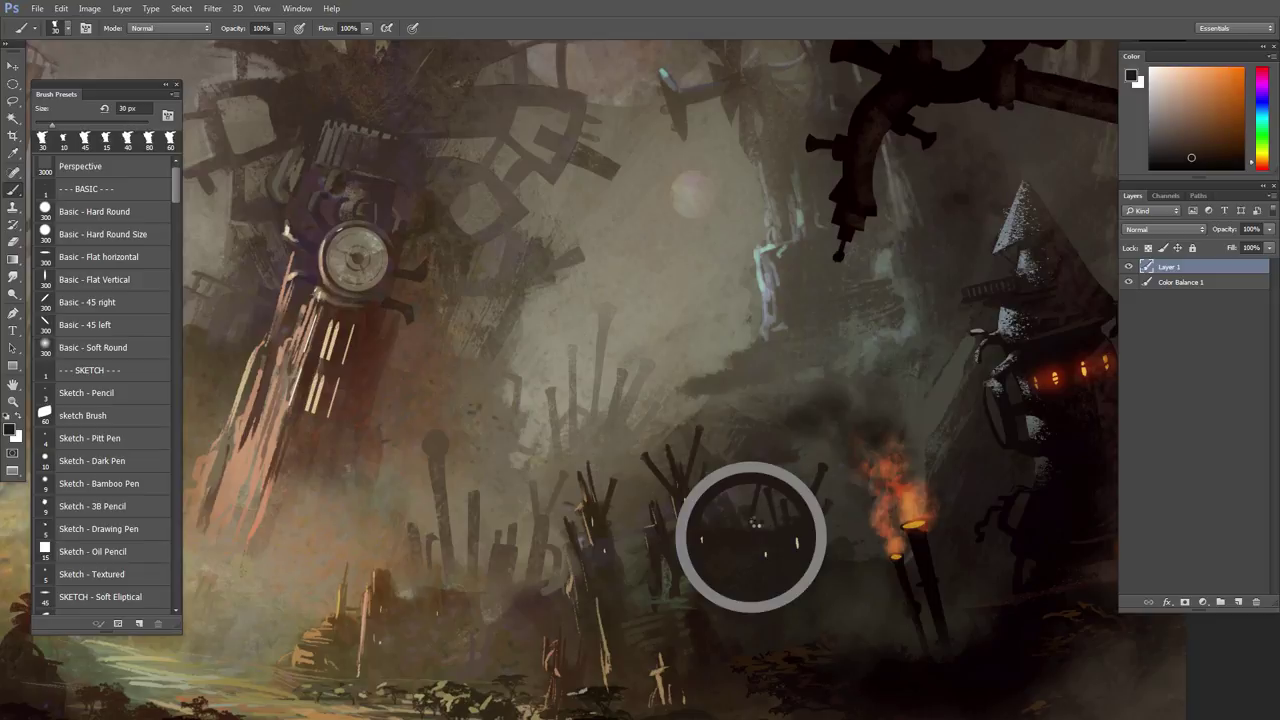
key("bracketleft")
key("bracketleft")
key("bracketleft")
left_click_drag(746, 537, 745, 521)
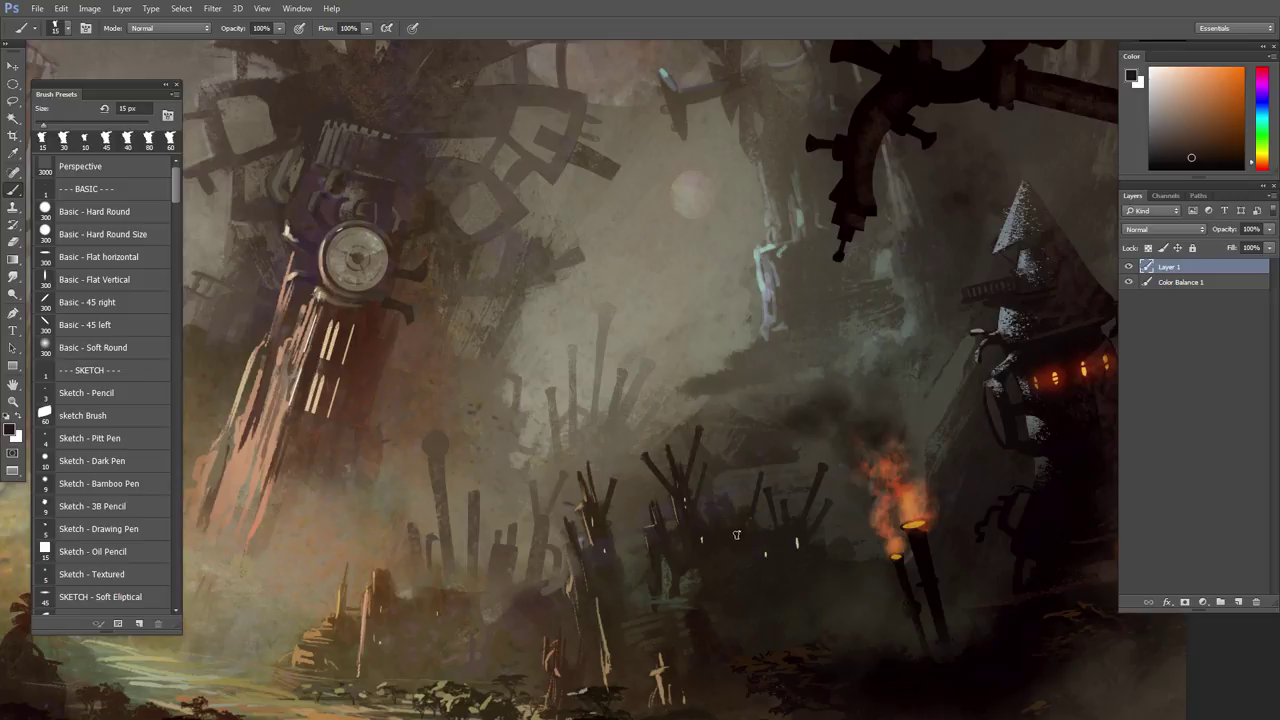
- Lasso a small right-leaning stub left of the lit-window post row and paint it with a 9 px brush in sampled dark tones
left_click(730, 503, "alt")
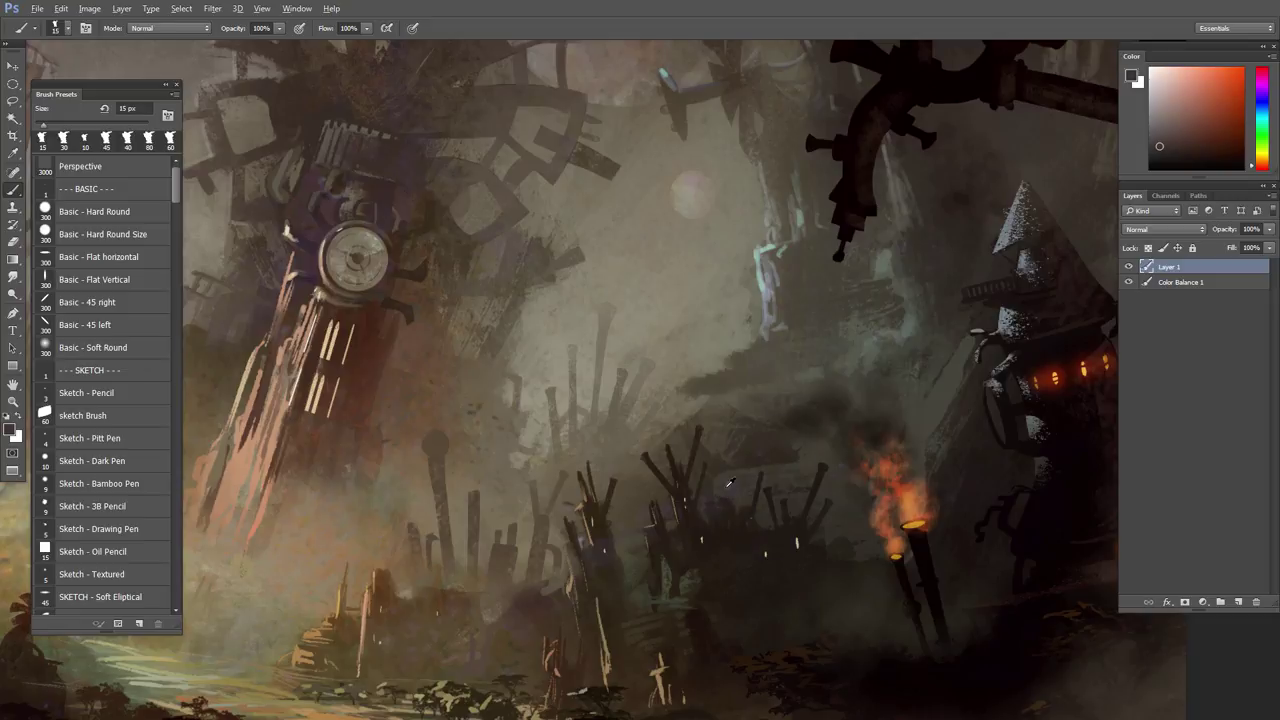
left_click(722, 486, "alt")
key("bracketleft")
key("bracketleft")
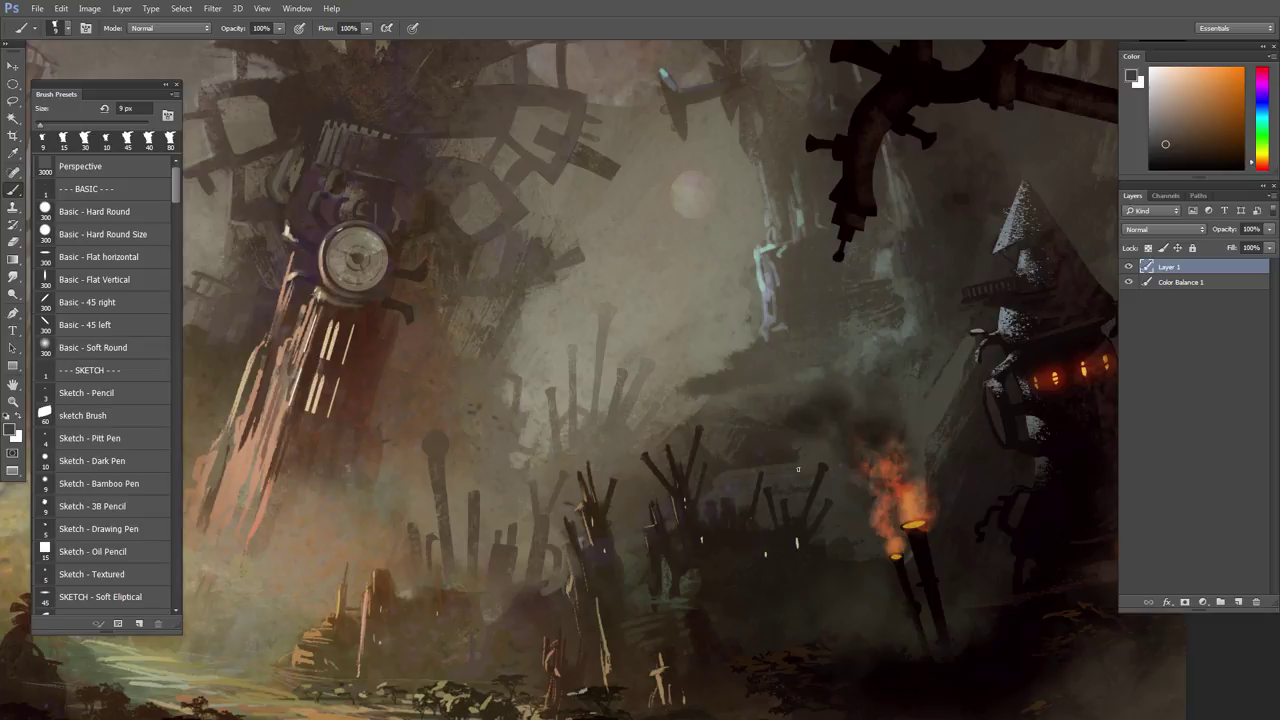
key("space")
key("l")
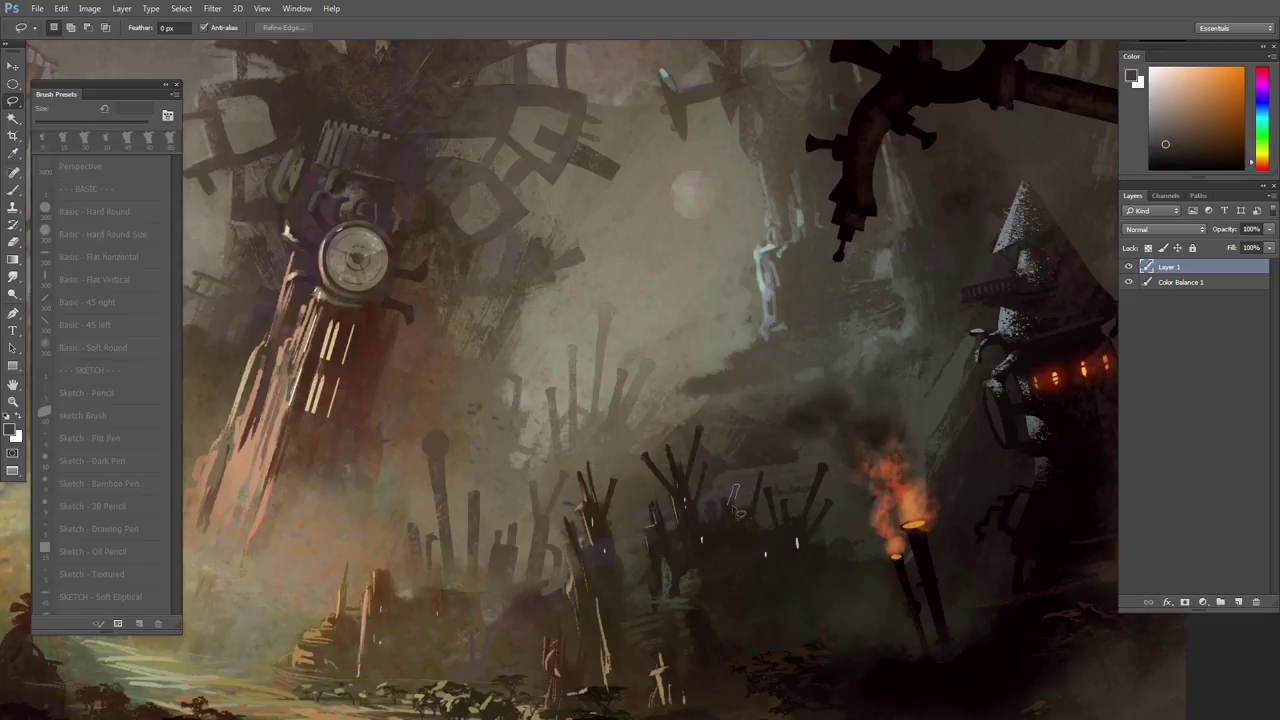
key("b")
left_click(733, 515, "alt")
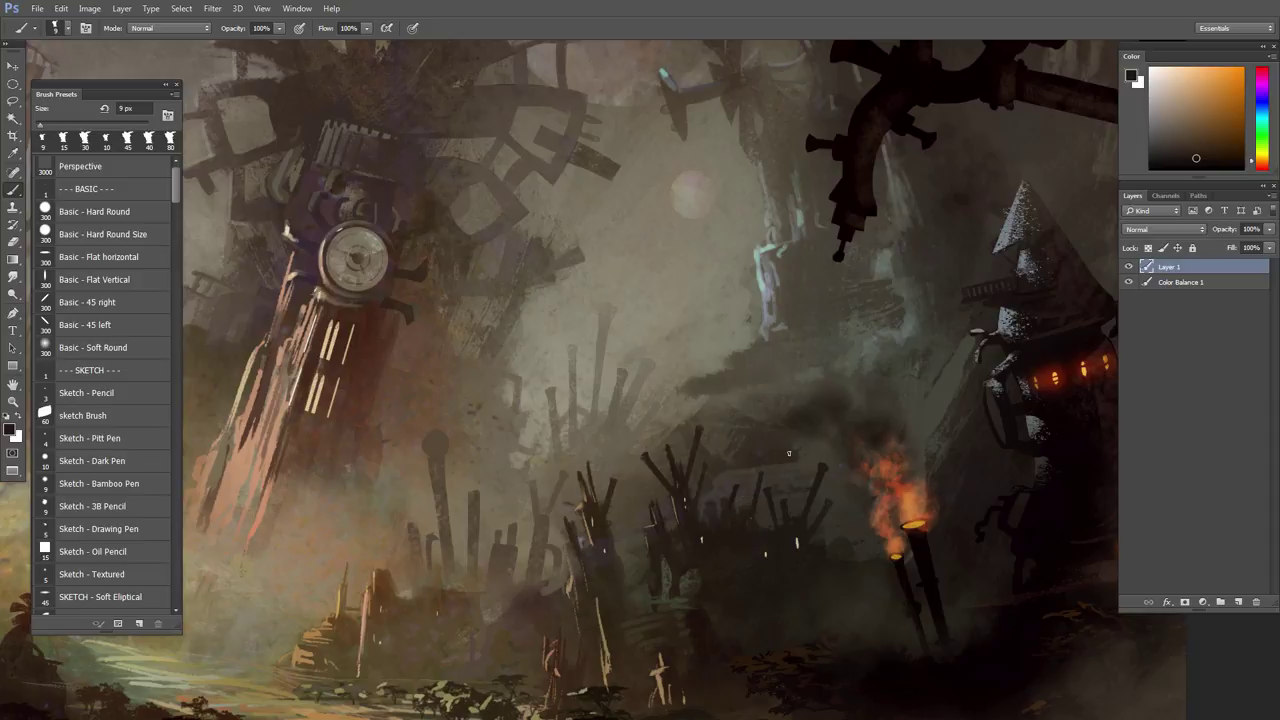
- Add a slim left-leaning post between the crossed central posts, filling its Lasso outline with sampled near-black brown
key("l")
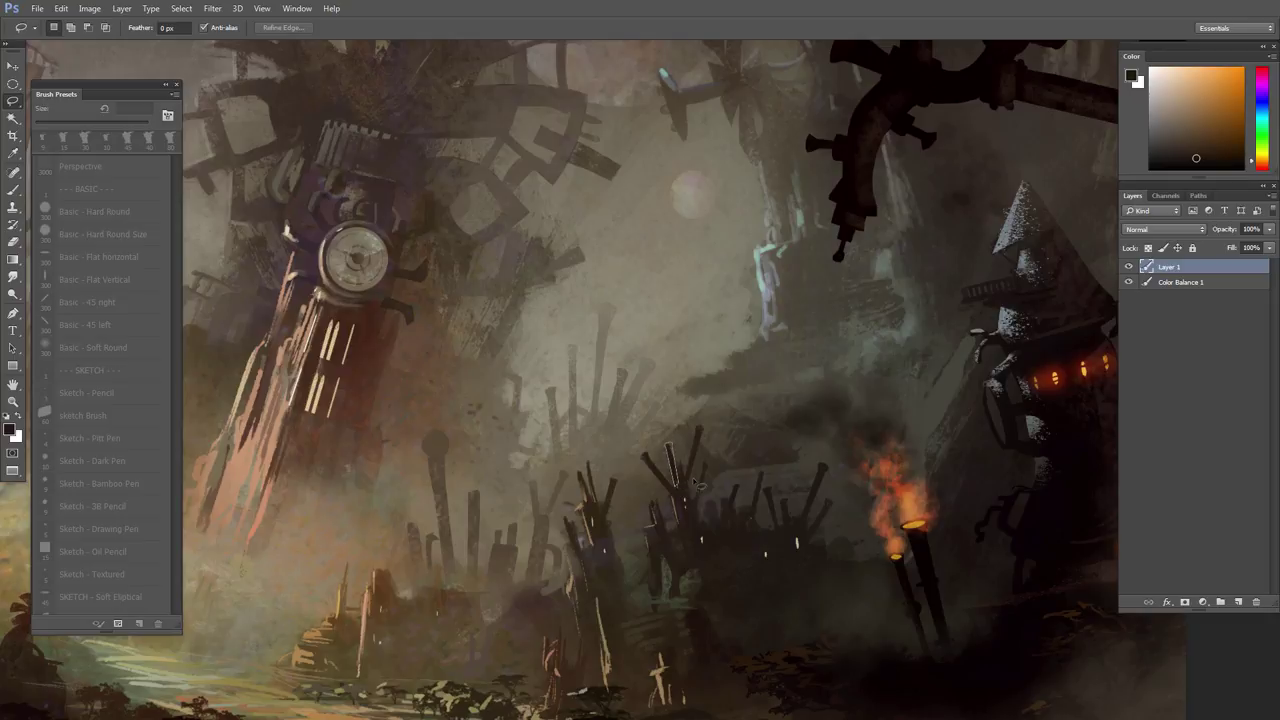
key("b")
left_click(681, 496, "alt")
left_click_drag(668, 440, 677, 483)
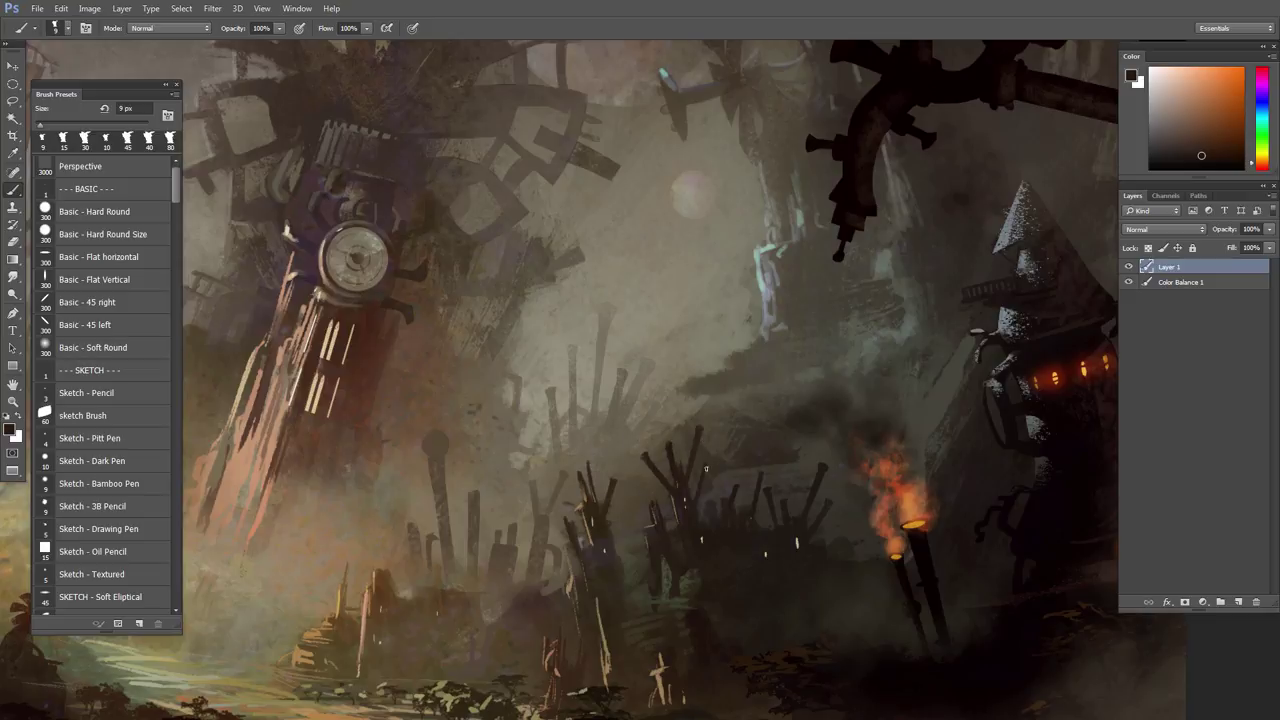
- Outline a short left-leaning post on the left edge of the central post cluster and paint it in sampled near-black
left_click_drag(787, 539, 675, 528)
scroll(675, 528, "up", 2)
key("l")
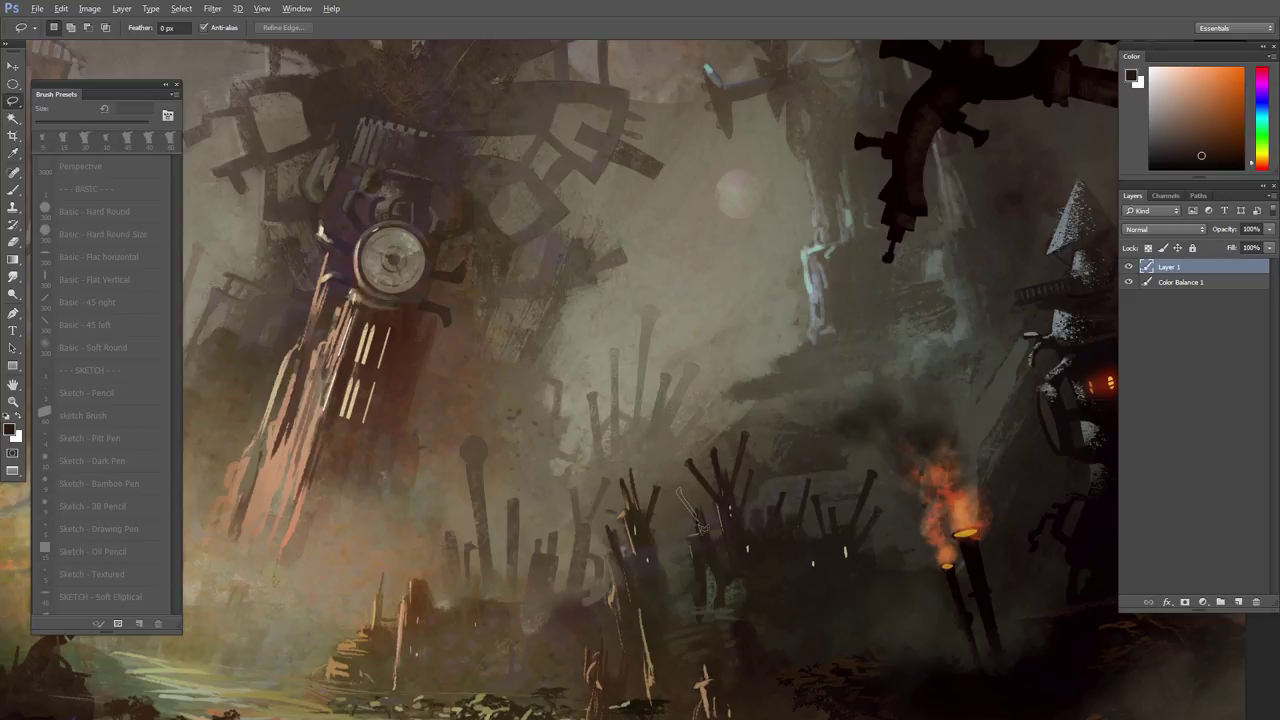
key("b")
left_click(709, 530, "alt")
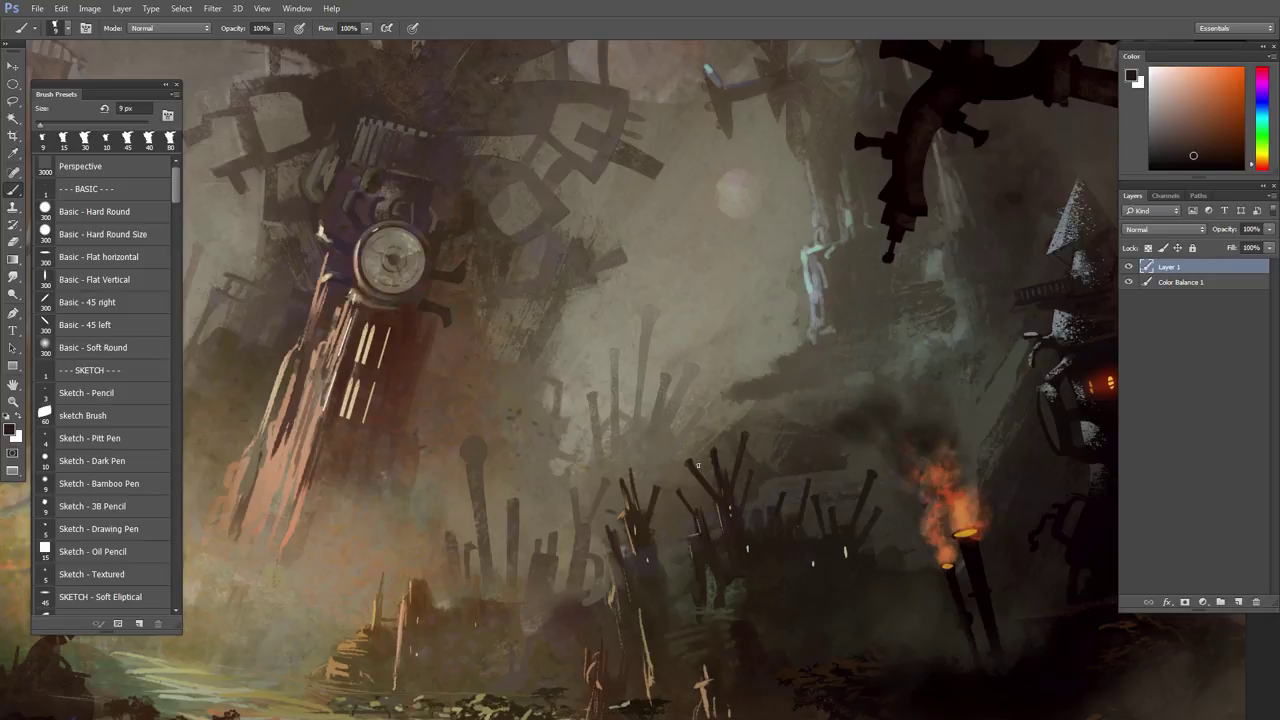
- Lasso a narrow upright post beside the left-edge post of the central cluster and paint it near-black with a 20 px brush
key("l")
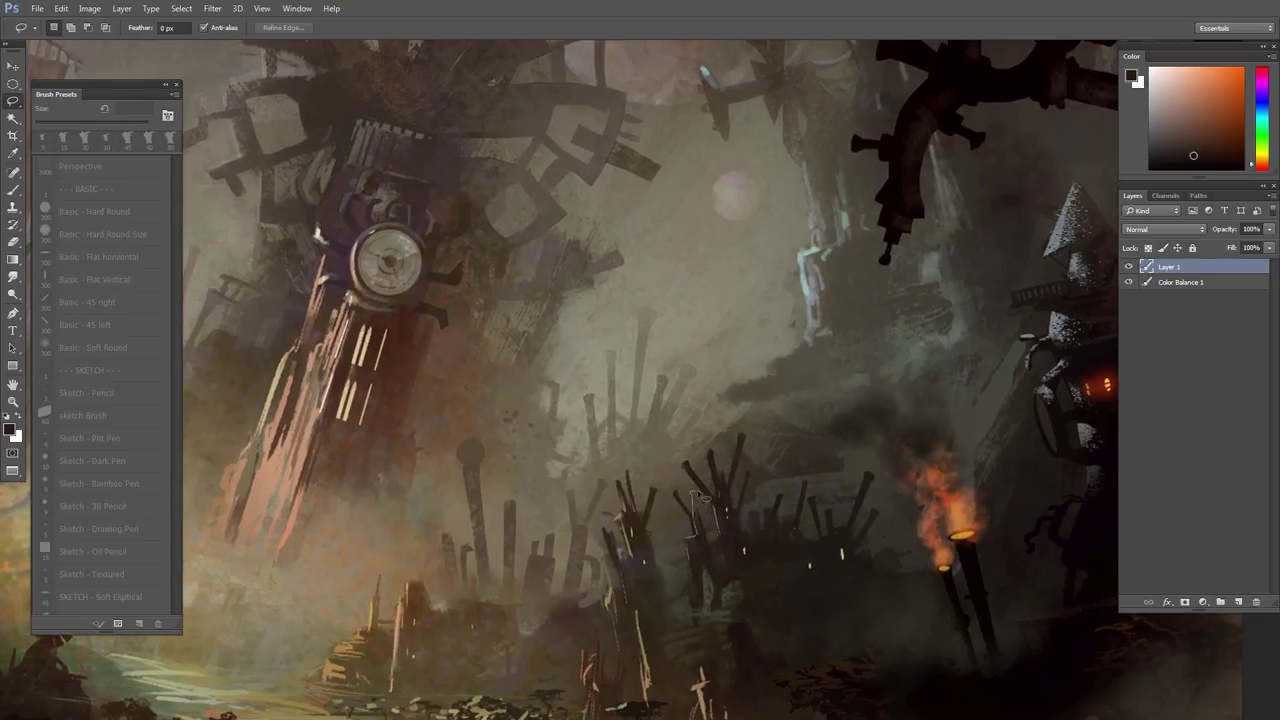
key("b")
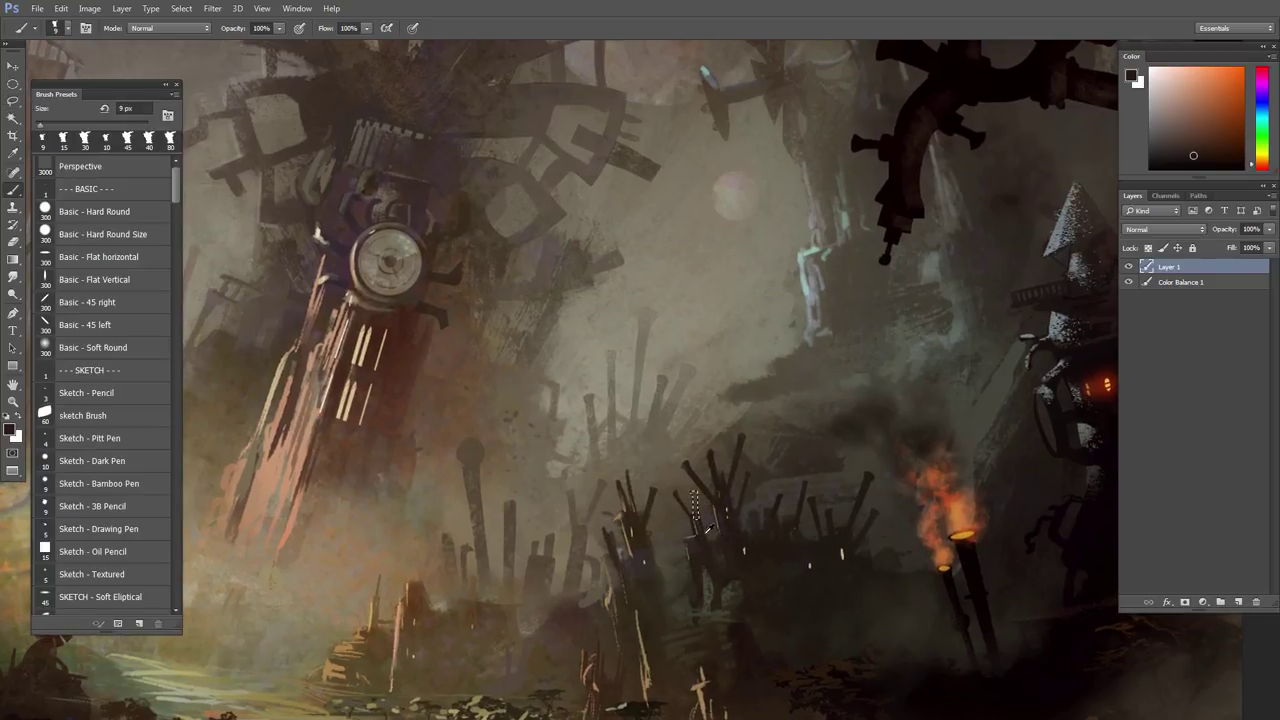
key("bracketright")
key("bracketright")
key("bracketright")
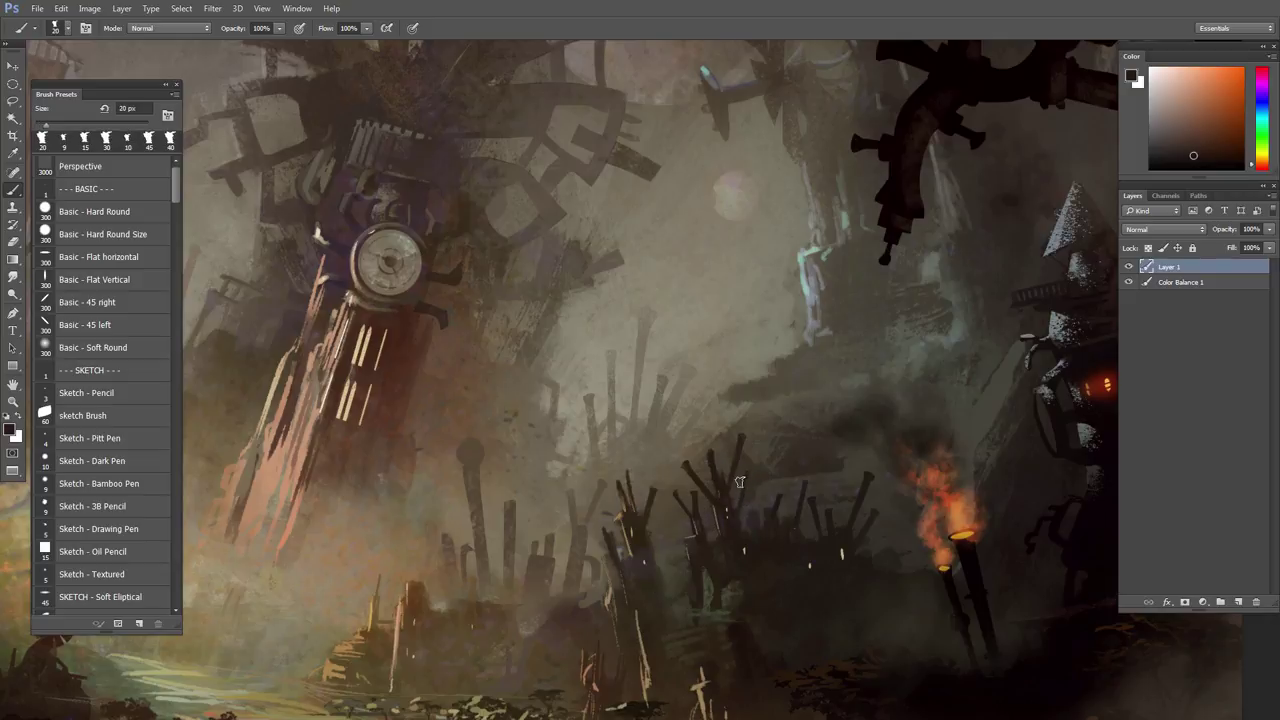
left_click_drag(745, 513, 747, 507)
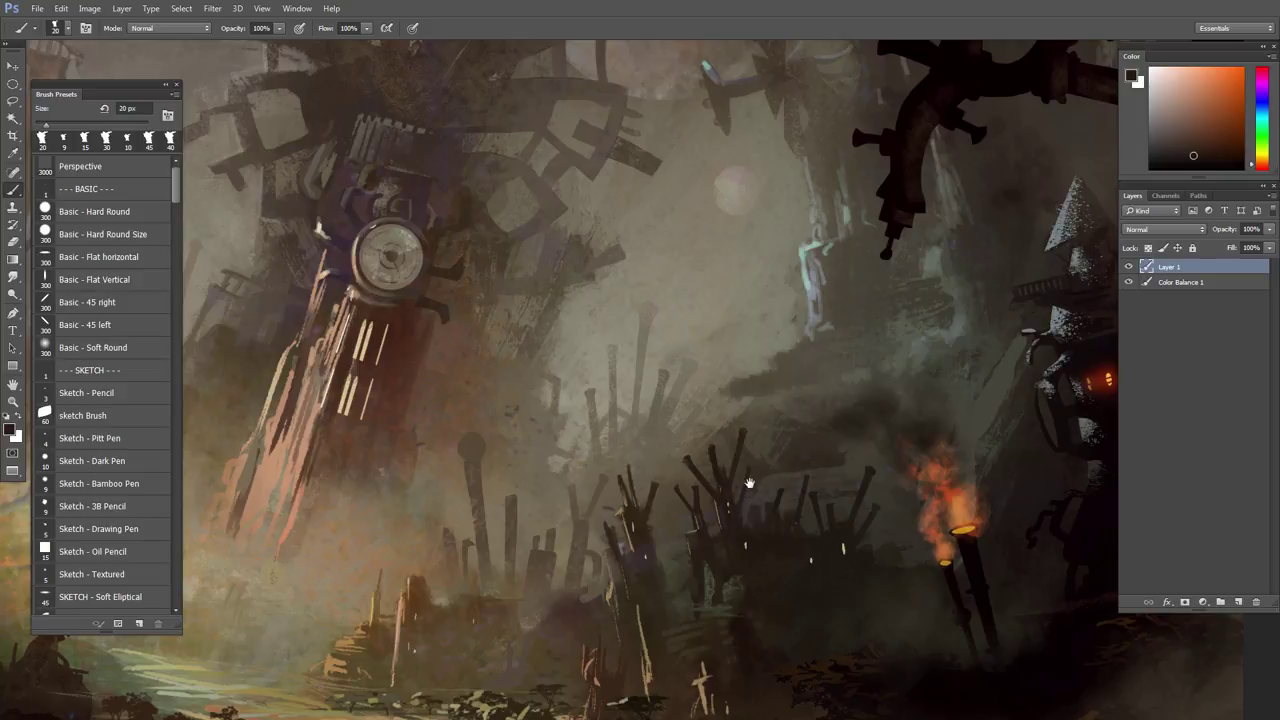
- Add a short right-leaning branch to the round-headed misty post, painting its Lasso outline in the post's sampled brown
key("l")
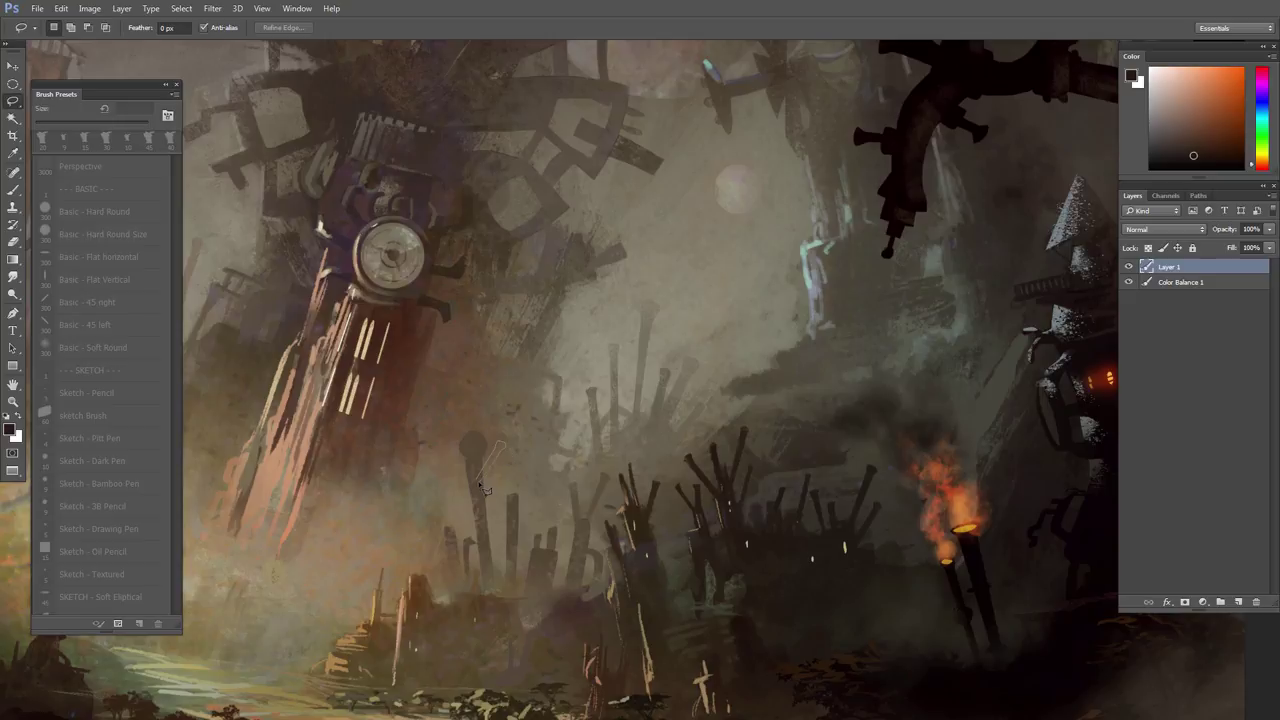
key("b")
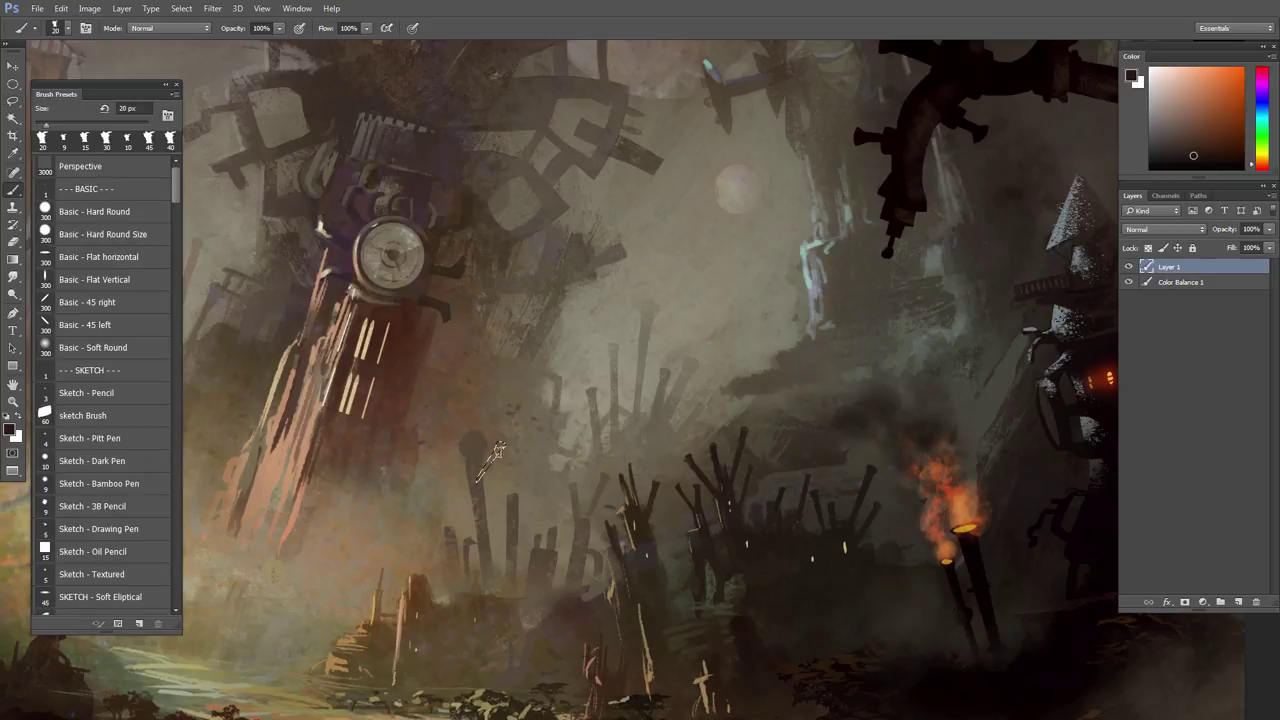
left_click(478, 479, "alt")
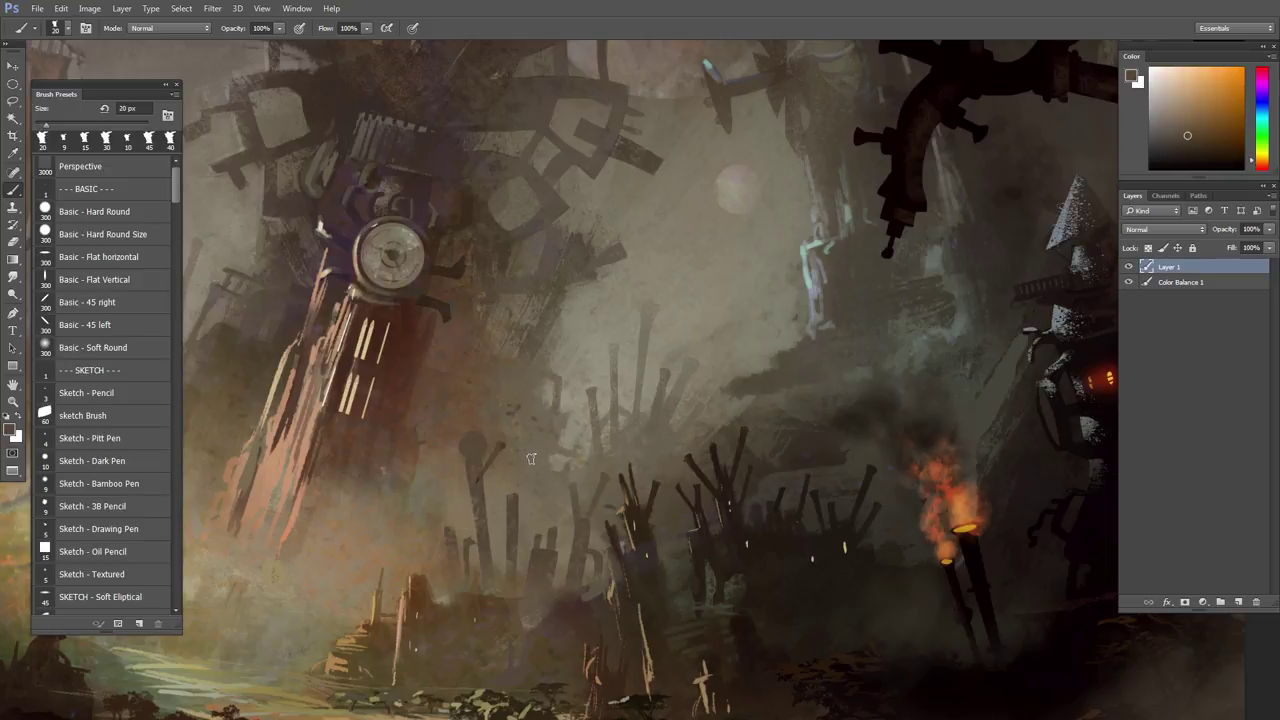
- Lasso a left-leaning branch and a lower right-leaning branch on the round-headed post and paint both in sampled muted brown
left_click(476, 448, "alt")
key("l")
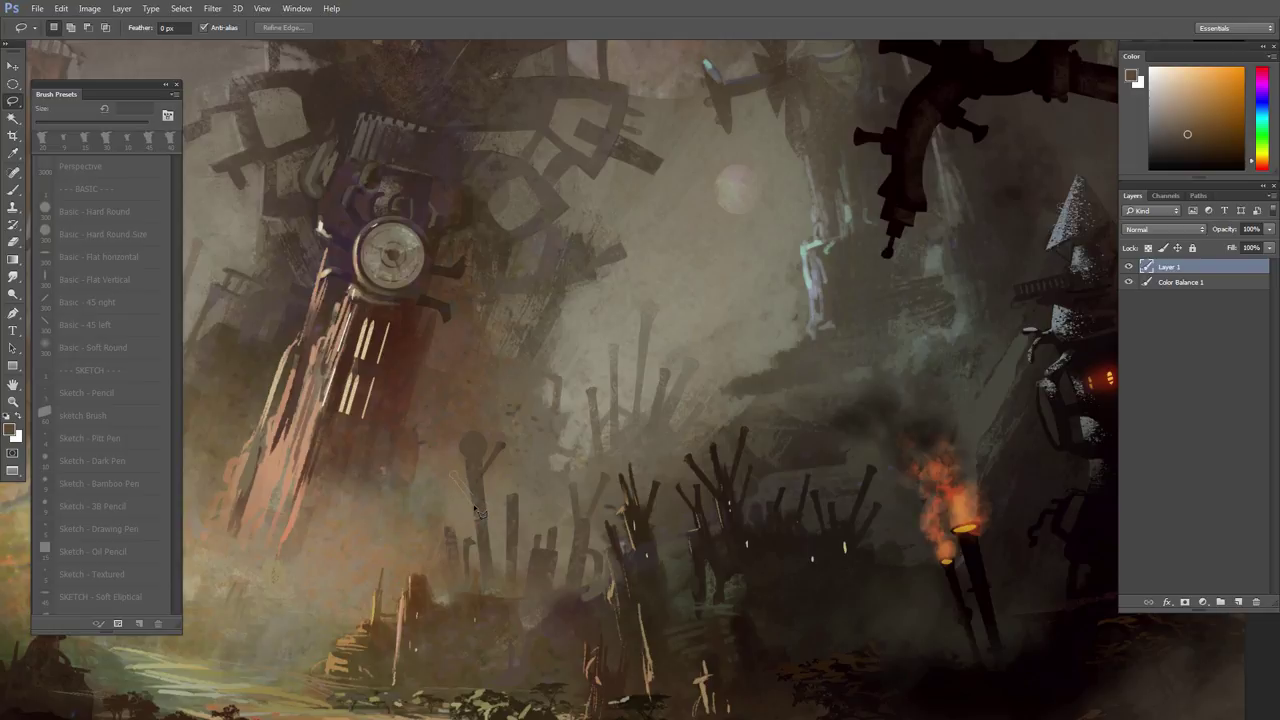
key("b")
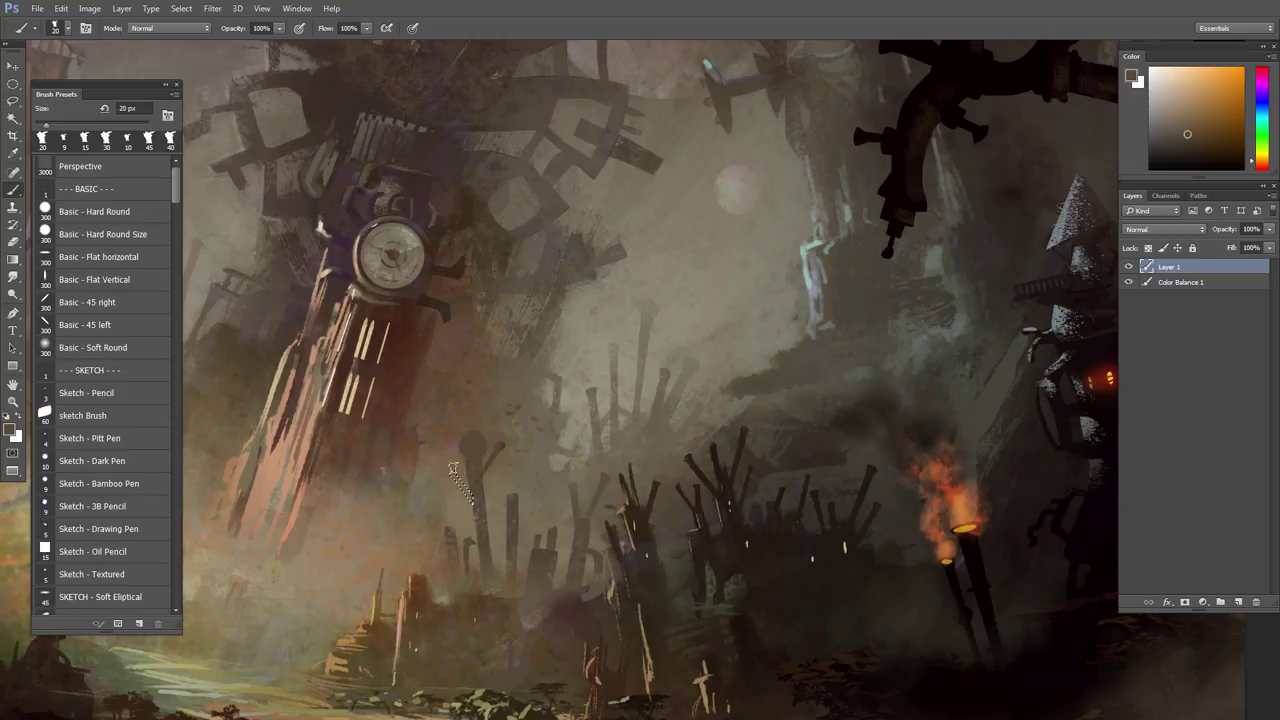
key("l")
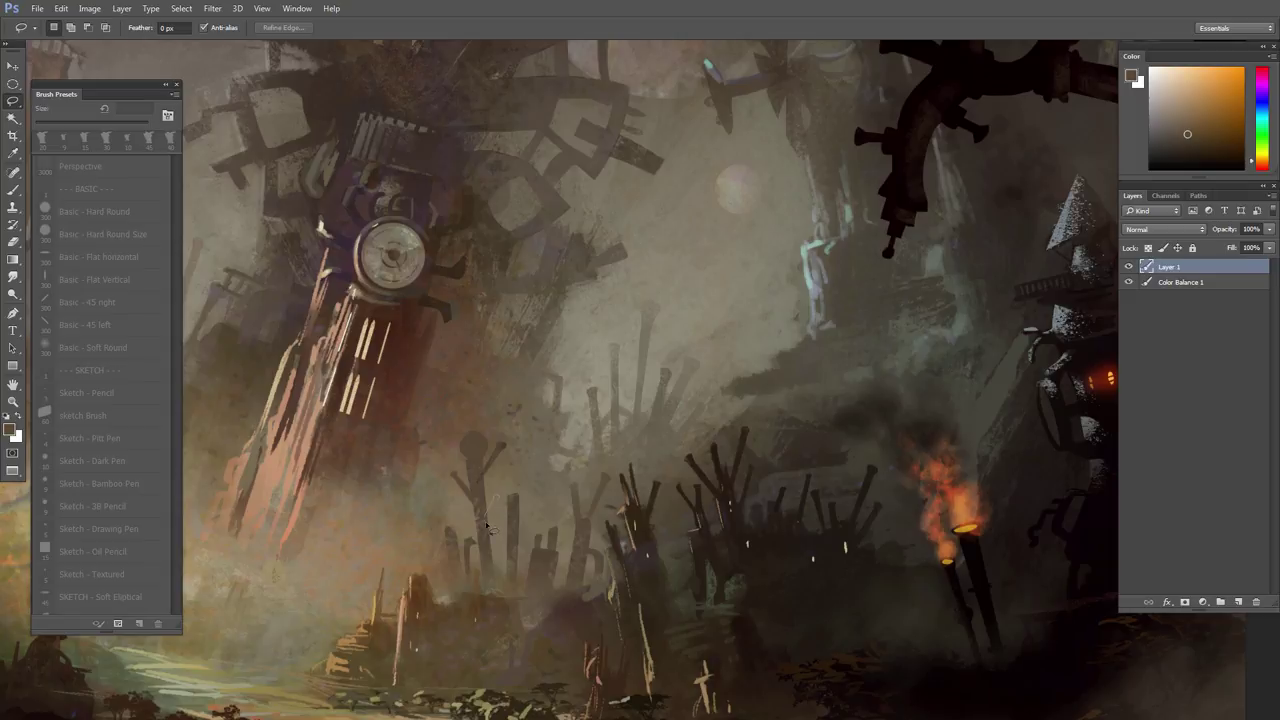
key("b")
left_click(484, 490, "alt")
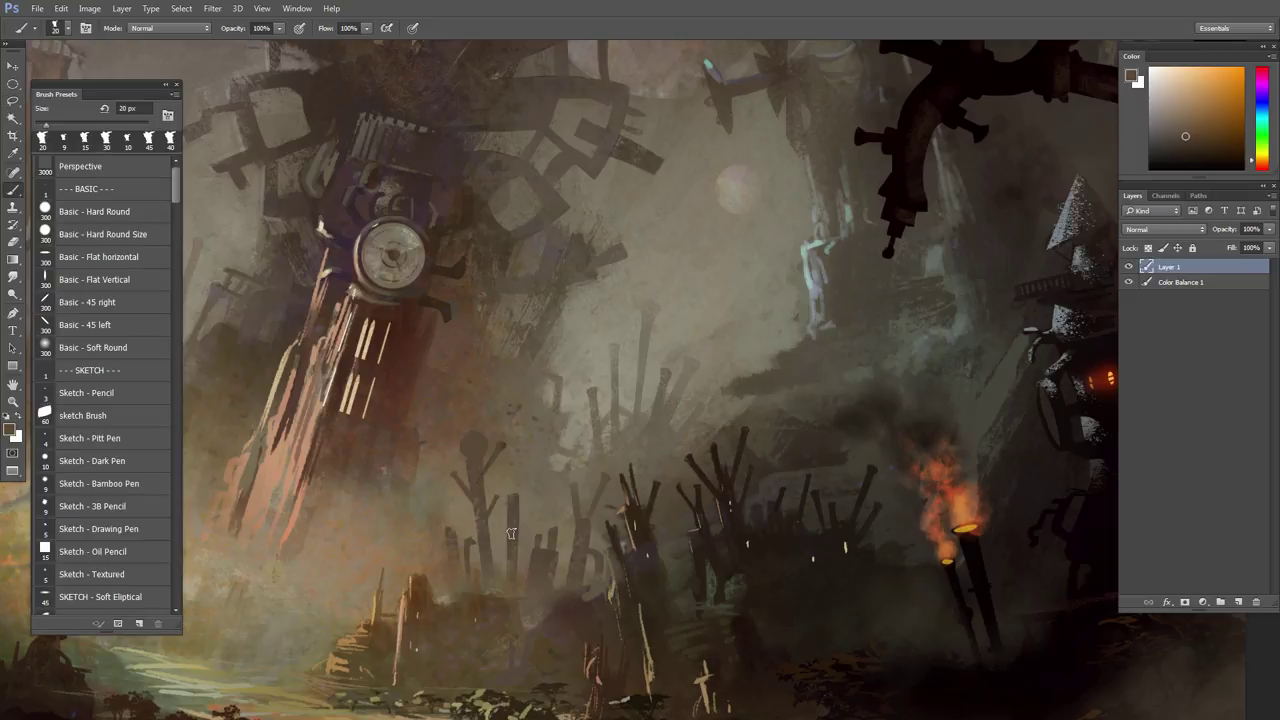
- Outline a thin left-leaning prong on the round head of the misty post and paint it in sampled brown
key("l")
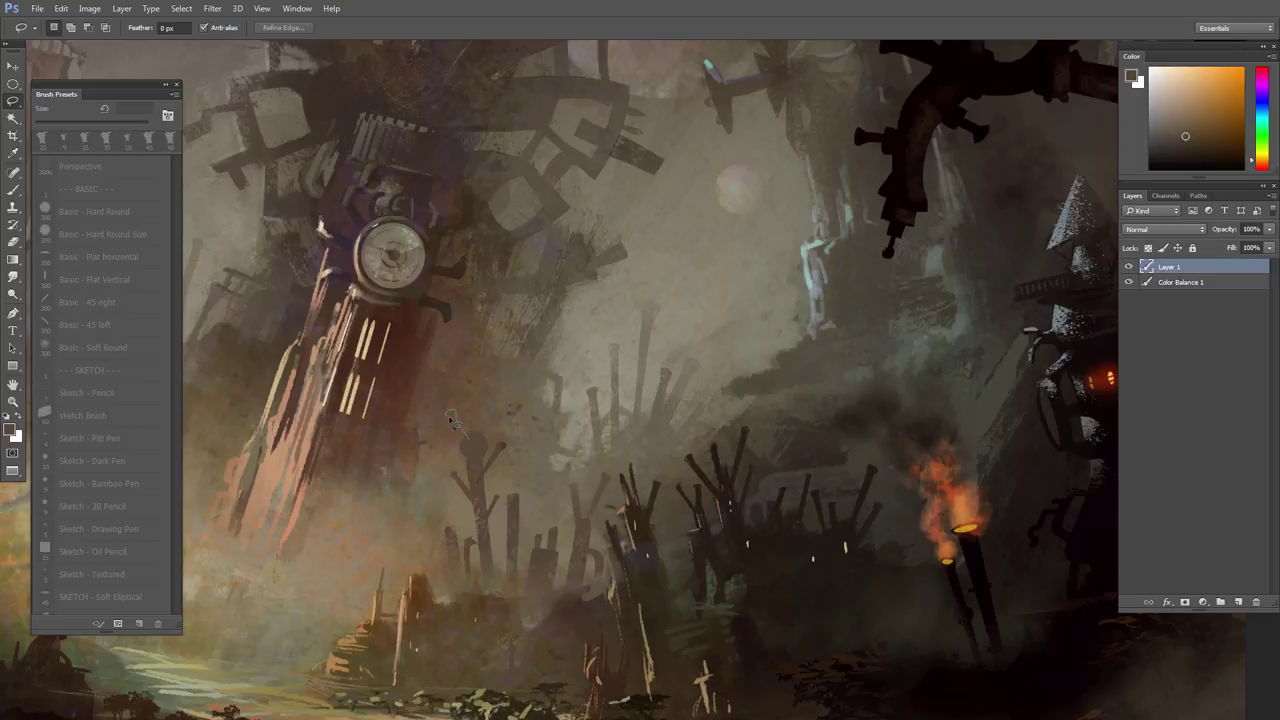
key("b")
mouse_move(467, 450)
left_mouse_down()
mouse_move(446, 403)
mouse_move(467, 447)
left_mouse_up()
left_click(475, 445, "alt")
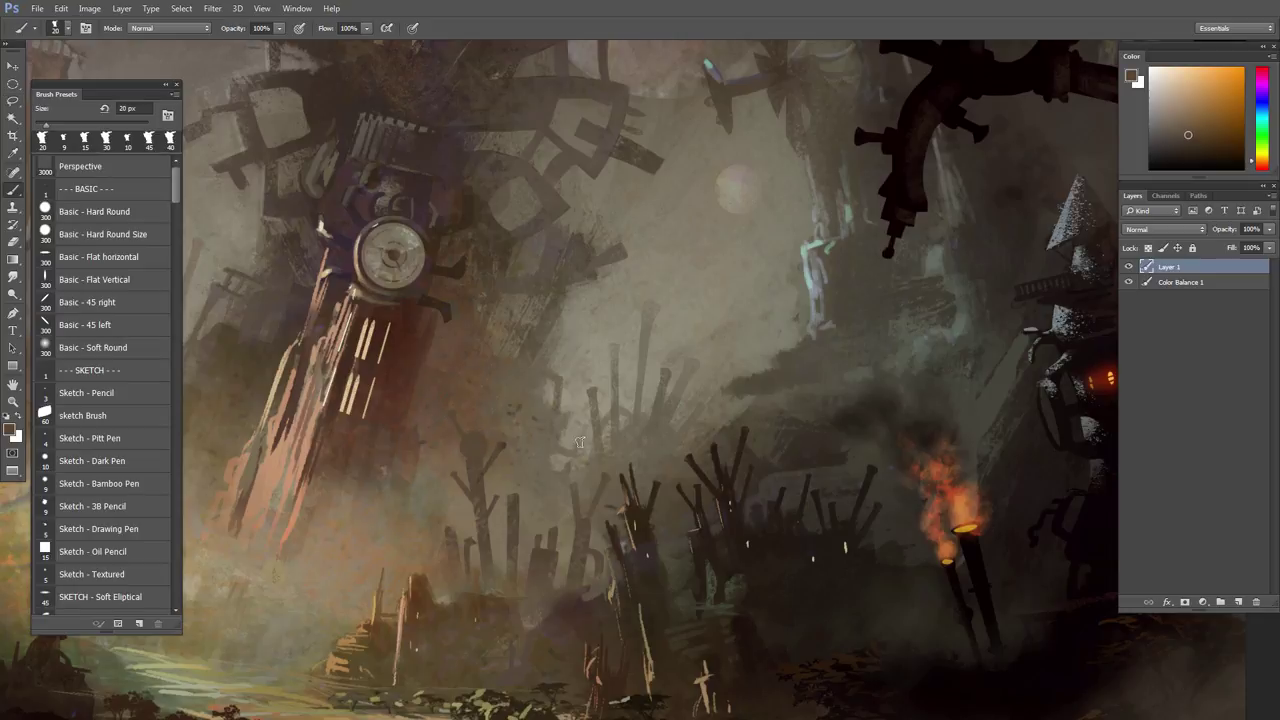
key("l")
key("b")
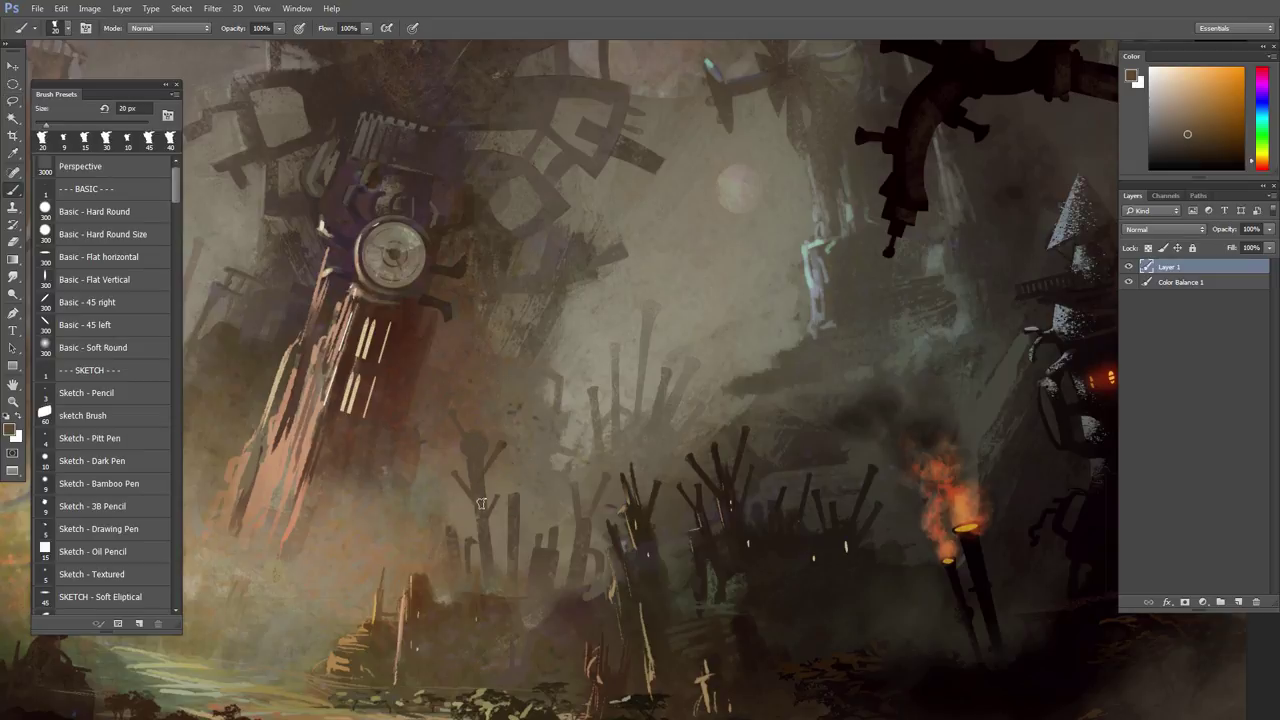
- Add a long right-leaning prong above the round head and a small branch low on the same post in muted brown
key("l")
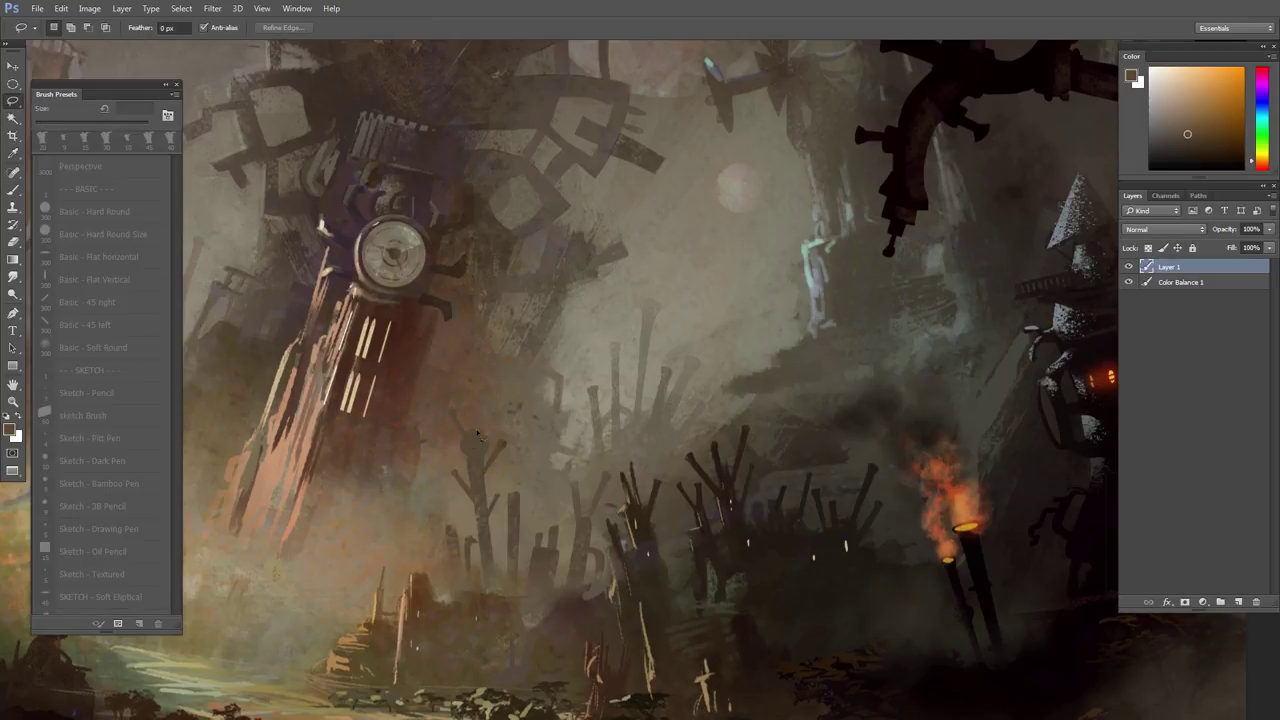
left_click(479, 434)
key("b")
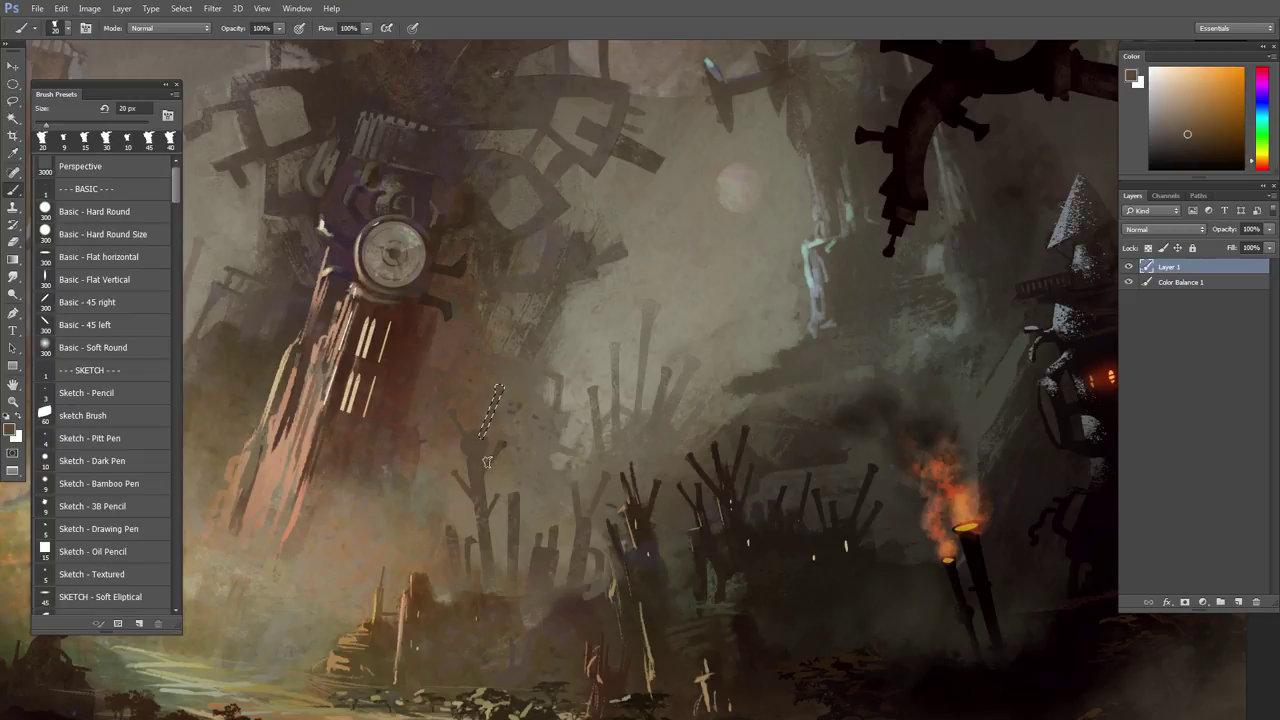
key("ctrl+d")
key("l")
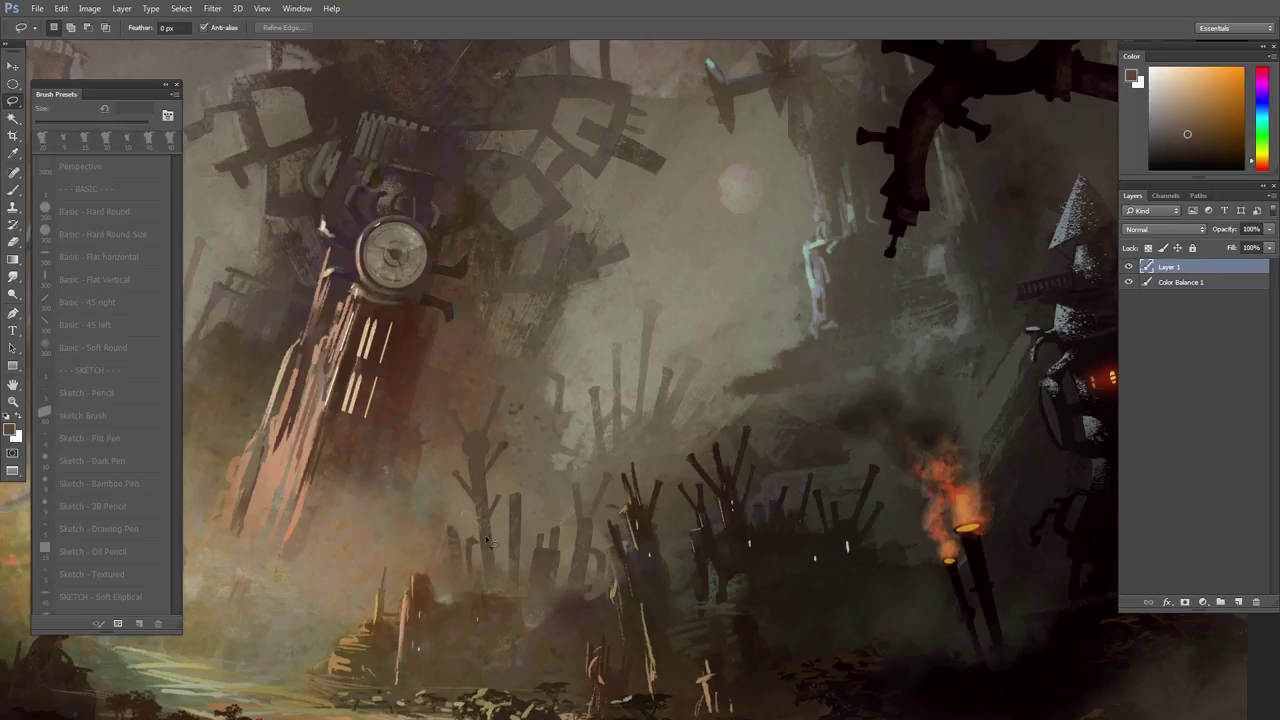
key("b")
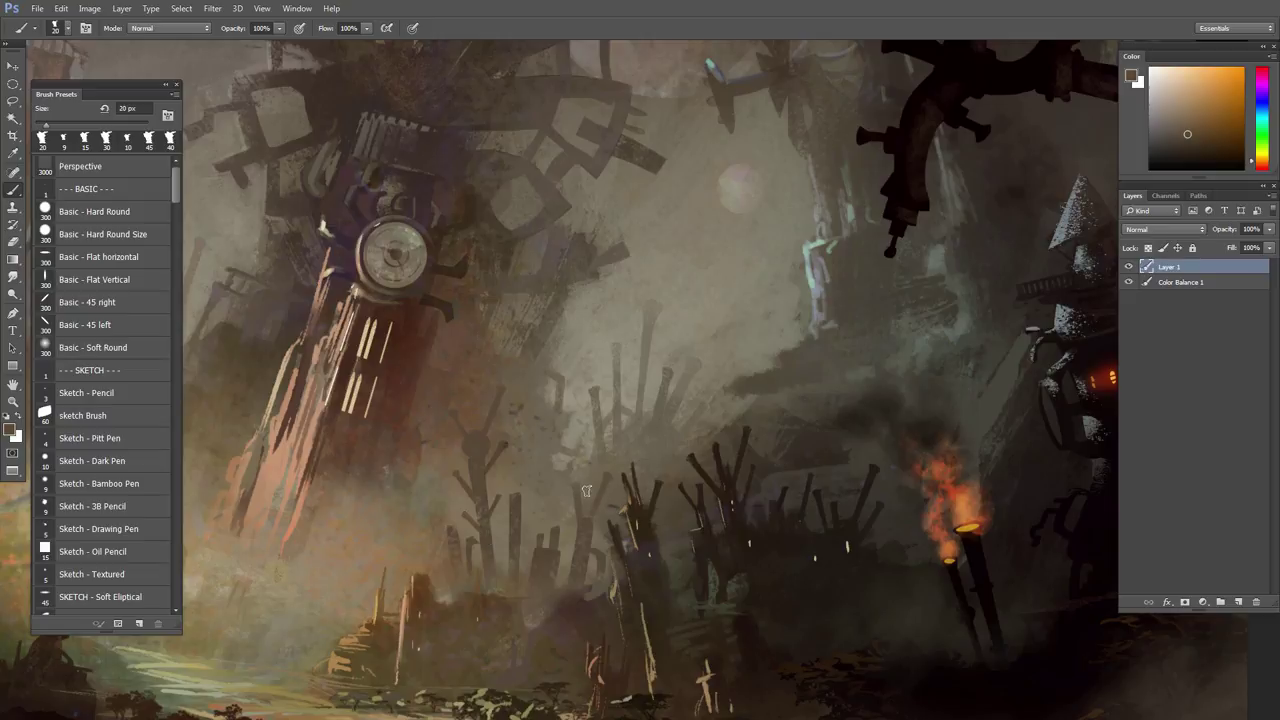
- Lasso a right-leaning branch and a short left-leaning branch on the narrow post beside the round-headed one and paint both in muted brown
key("l")
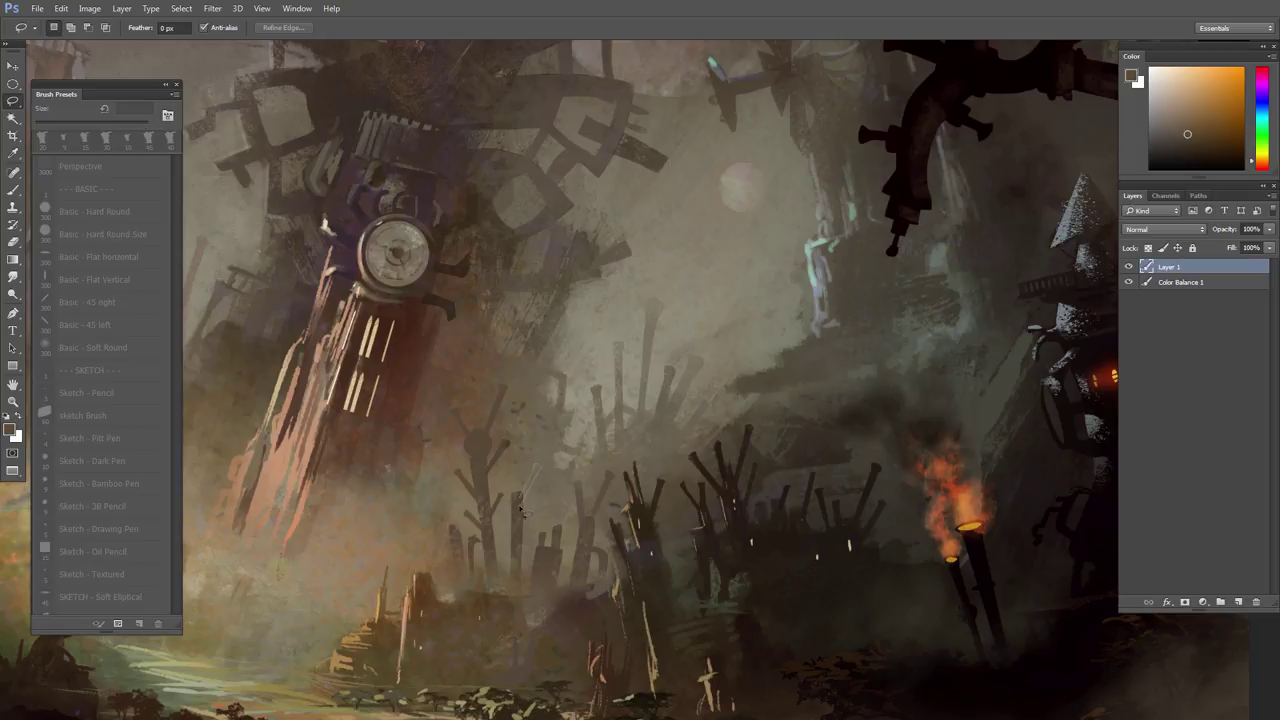
key("b")
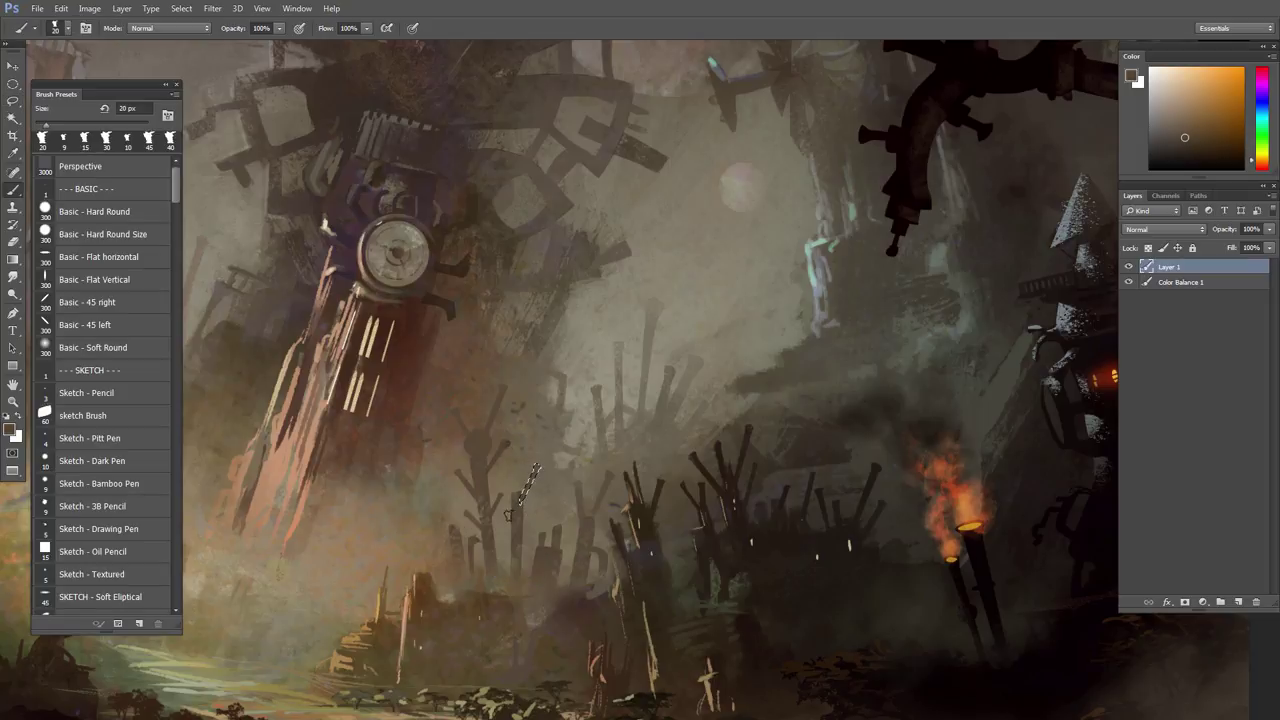
key("l")
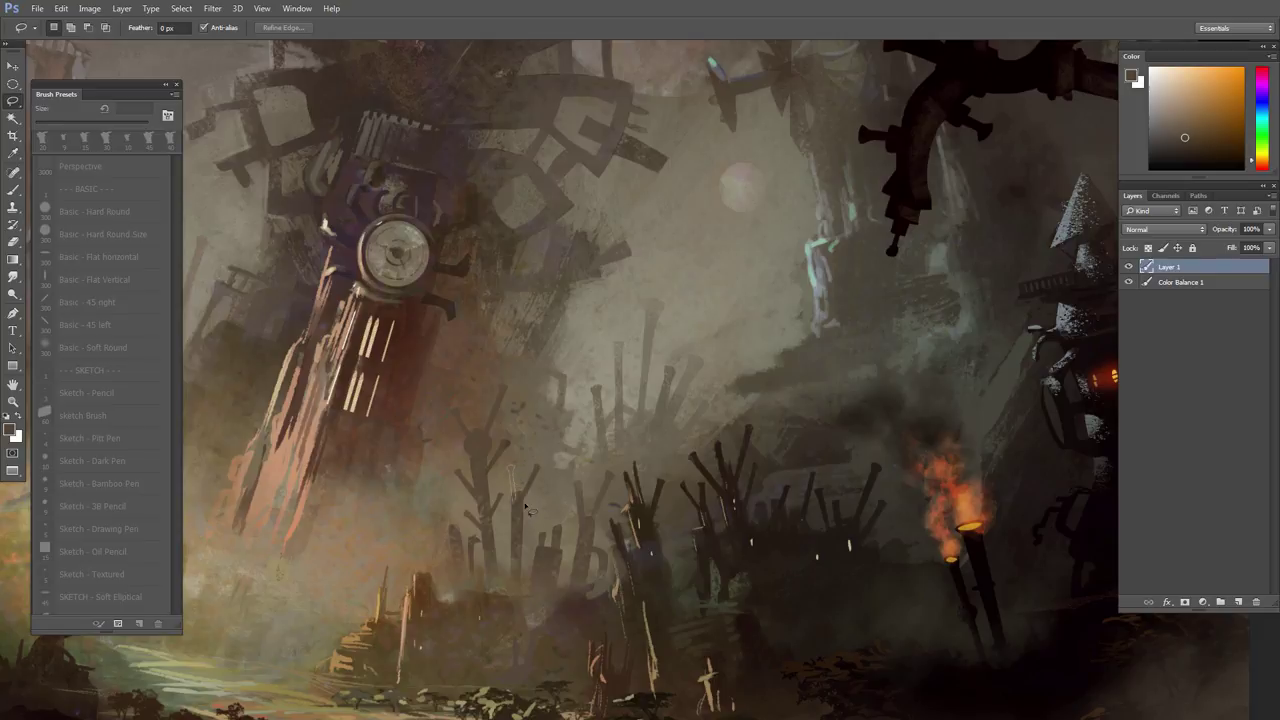
key("b")
left_click(520, 502)
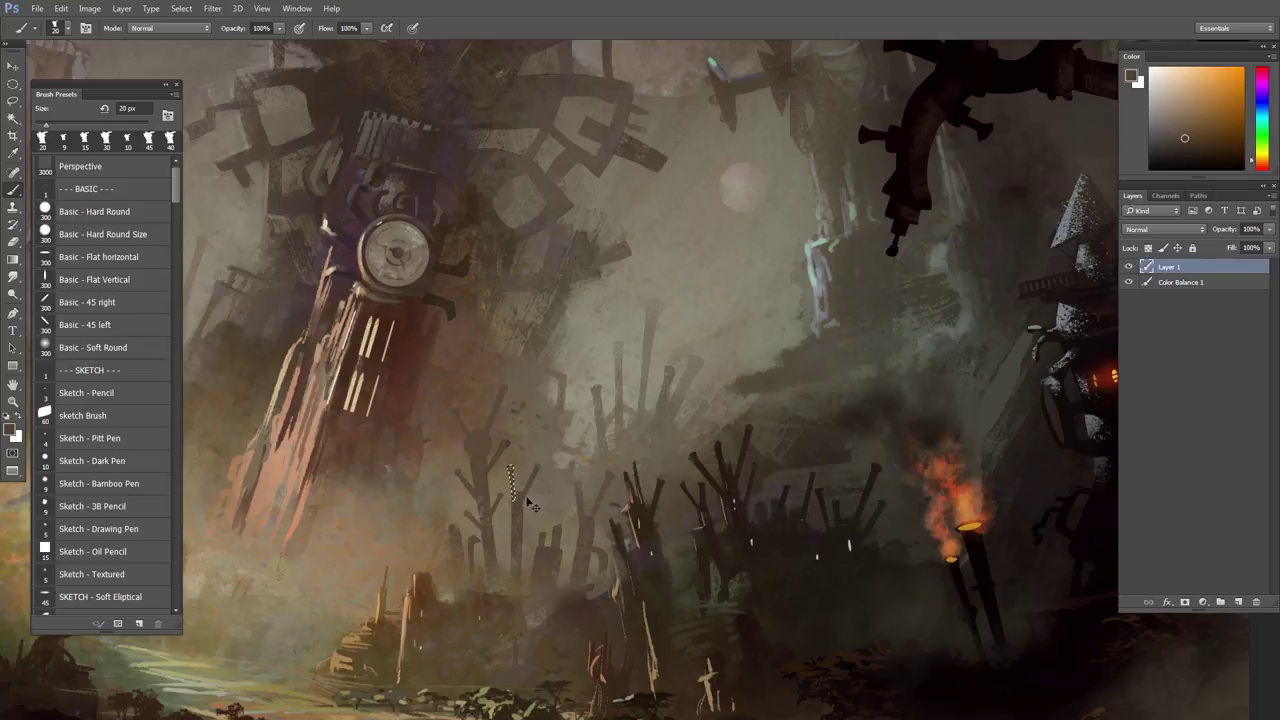
key("ctrl+d")
- Paint two short upright prongs on the low blocky post and a bent pipe down its left side, within Lasso outlines in muted brown
scroll(563, 540, "up", 1)
key("l")
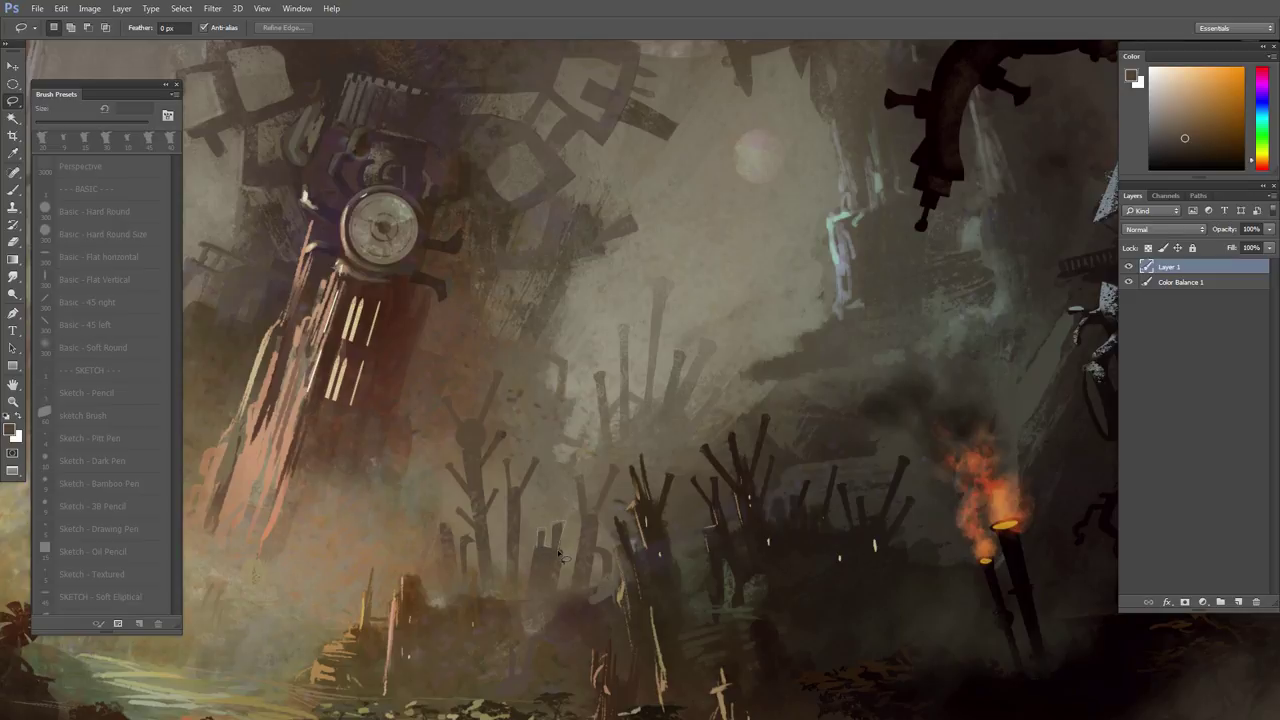
left_click_drag(551, 553, 566, 545)
key("b")
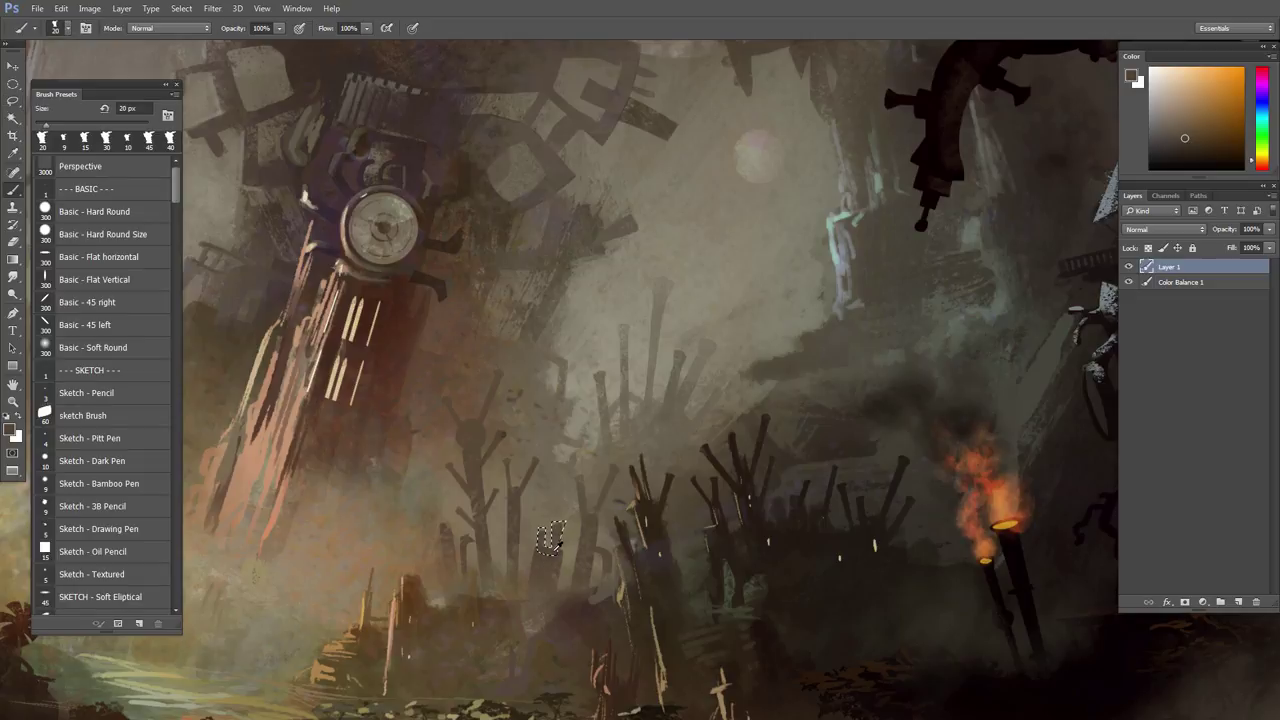
key("ctrl+d")
key("l")
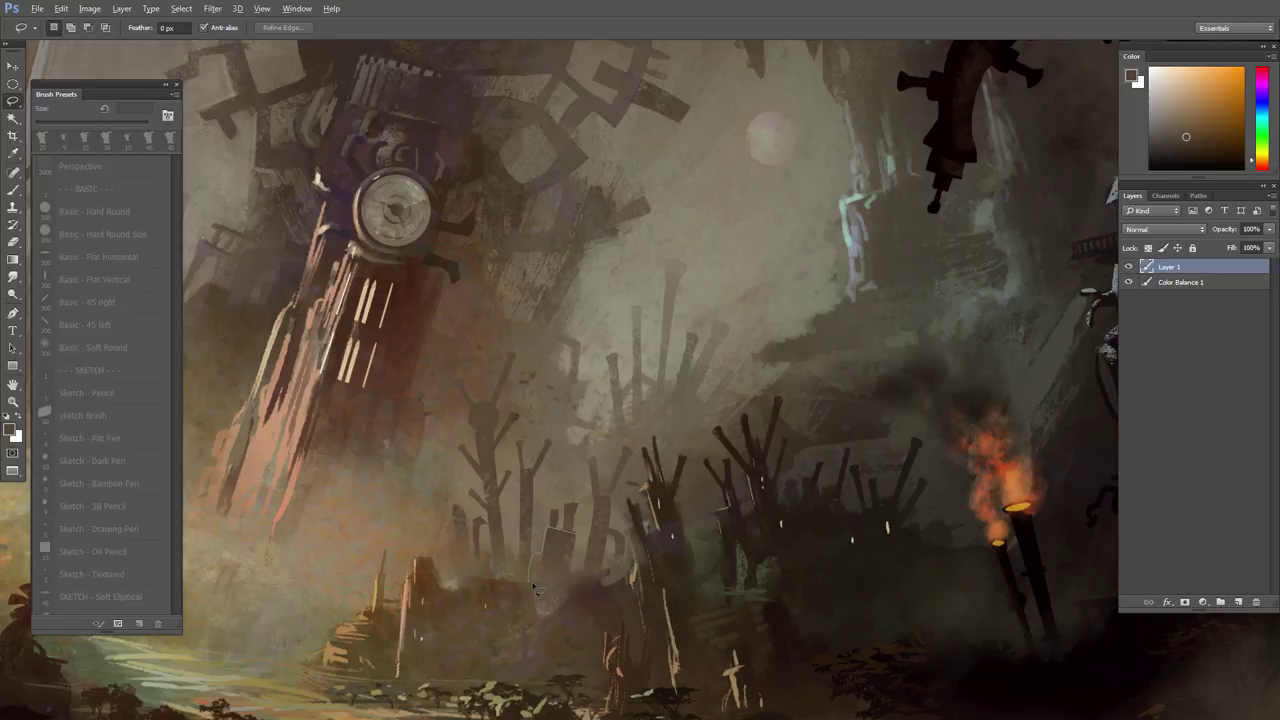
key("b")
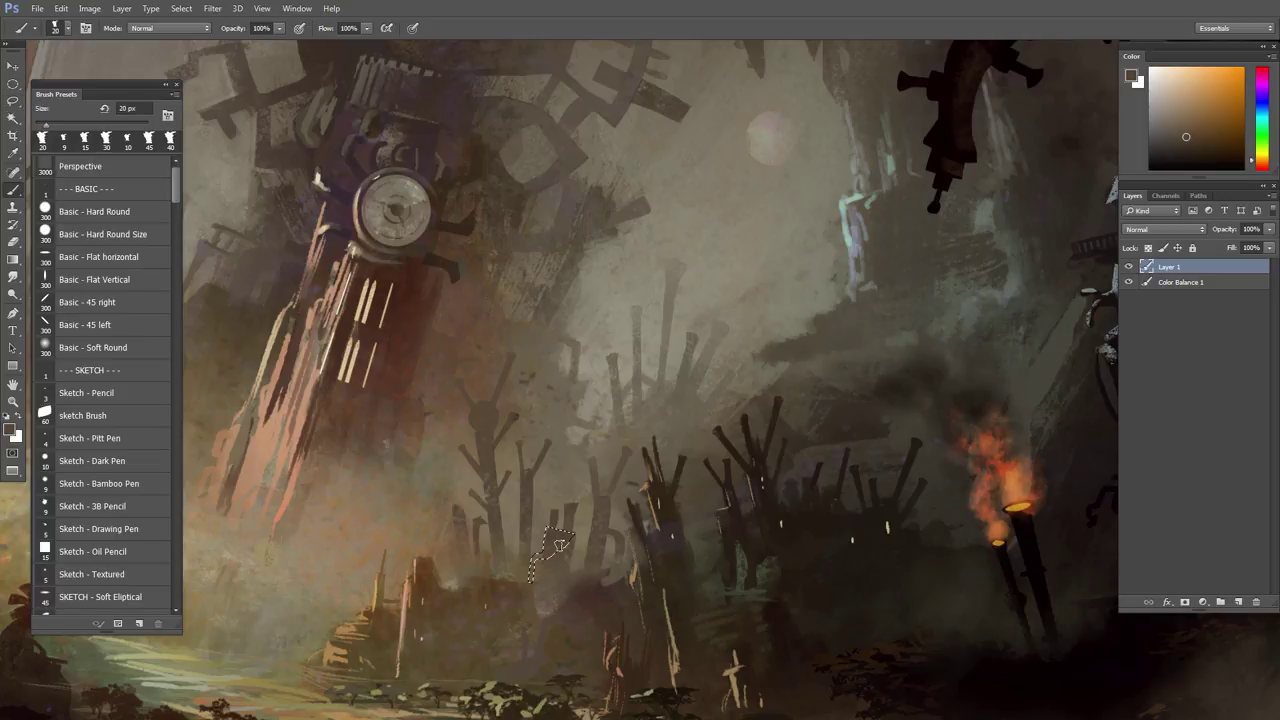
key("ctrl+d")
key("ctrl+z")
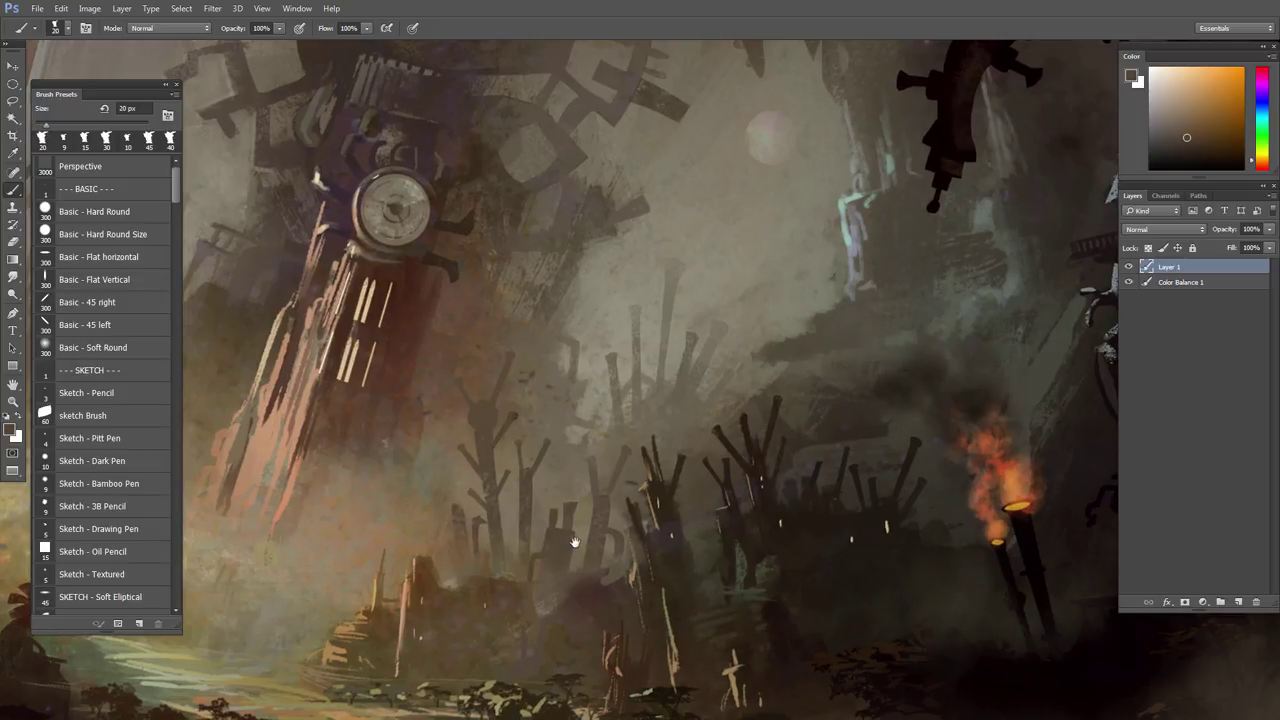
- Lasso horizontal bars linking the blocky post to the forked post and paint them in brown sampled from the forked post
key("l")
key("ctrl+z")
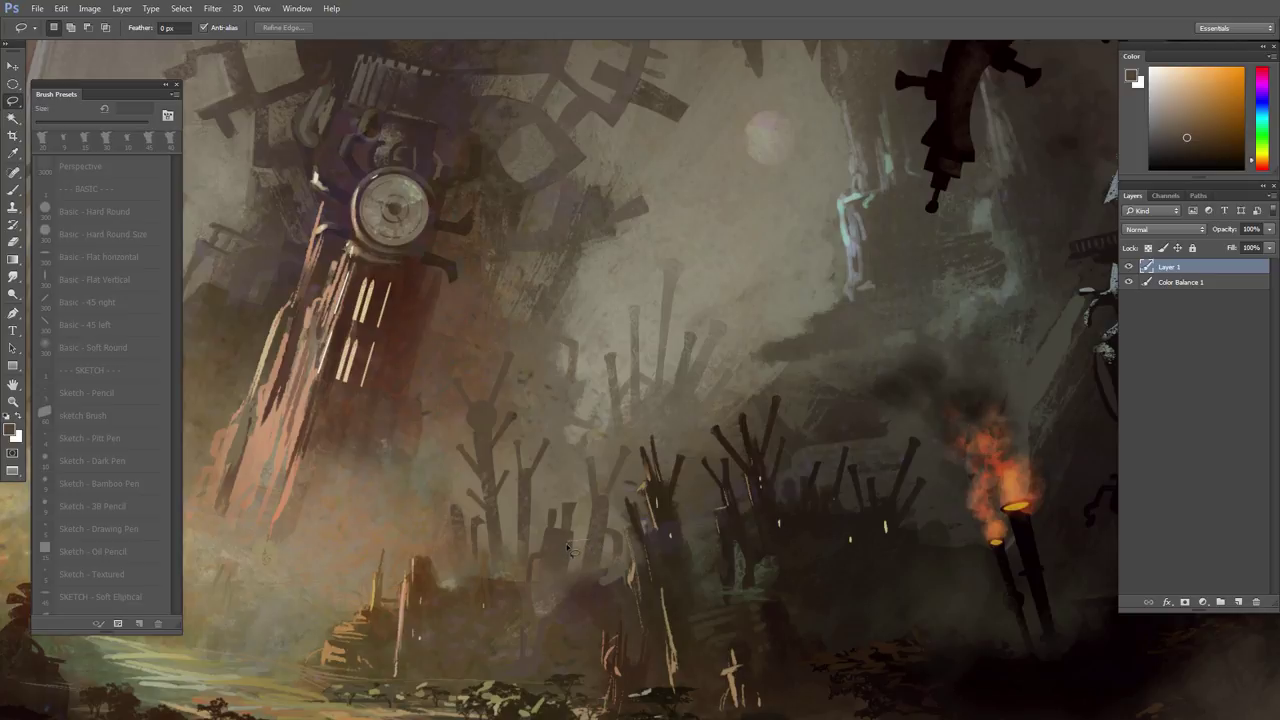
left_click_drag(597, 561, 585, 563)
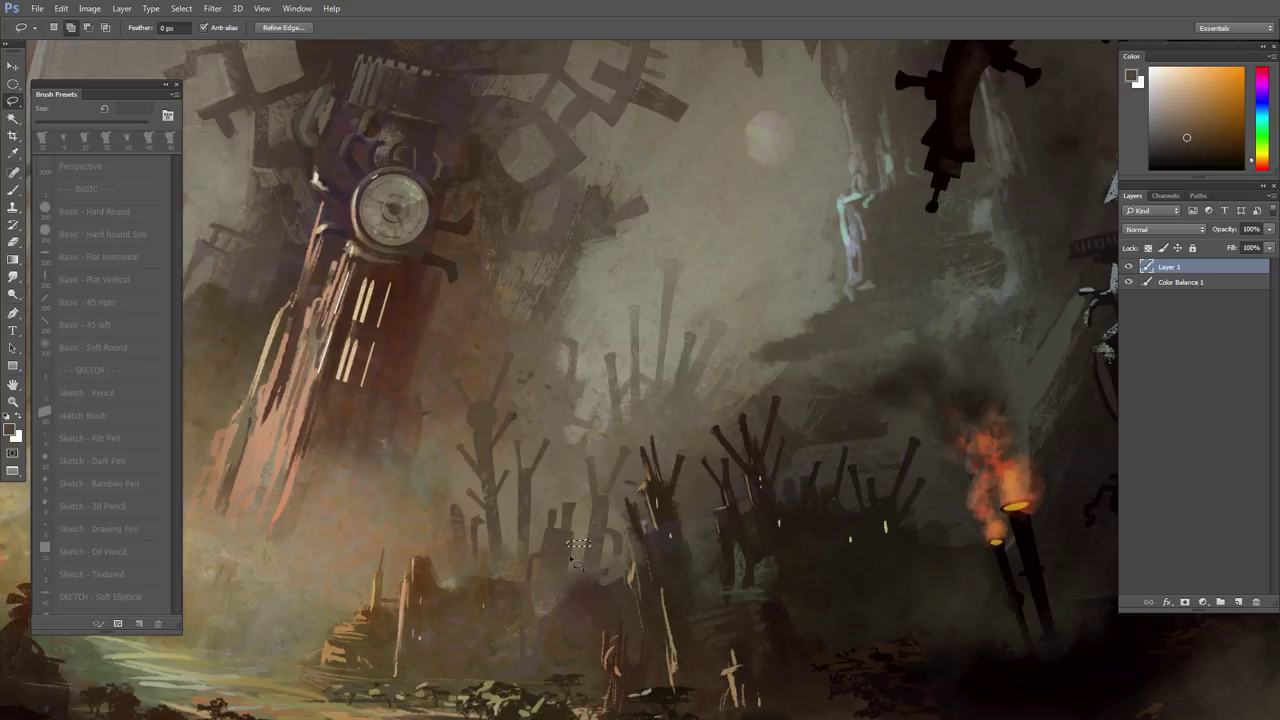
key("b")
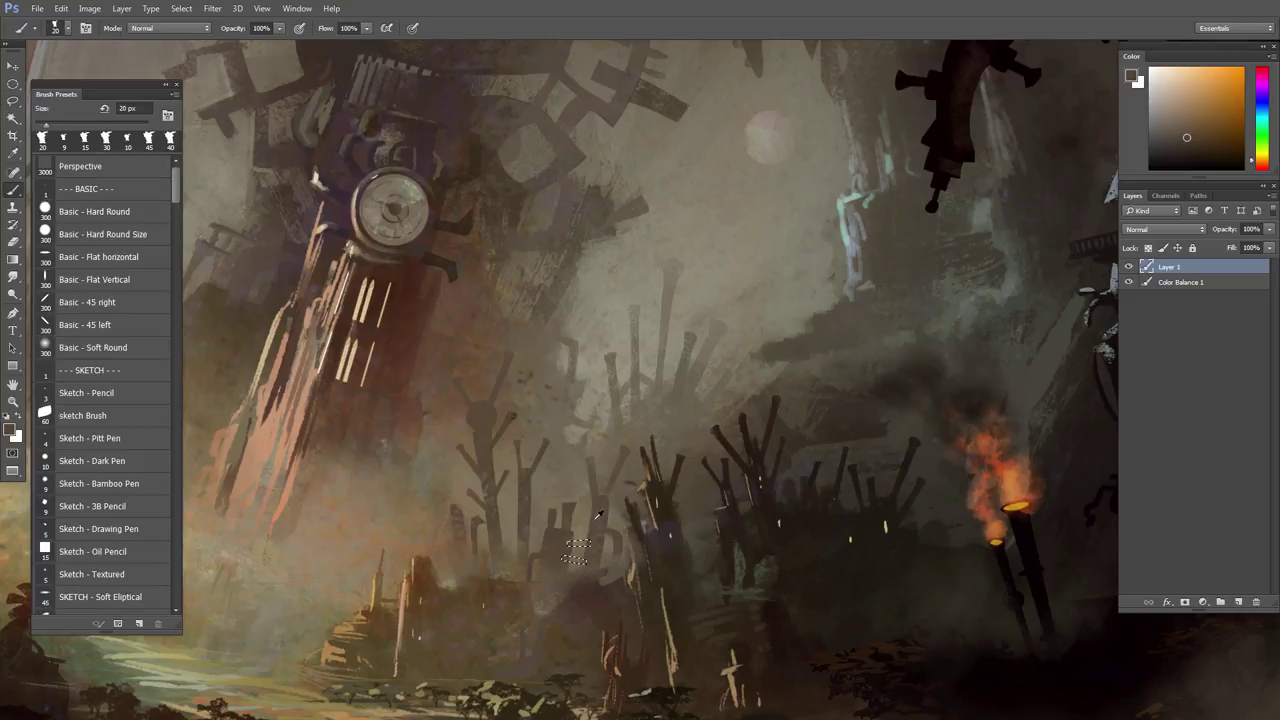
left_click(596, 506, "alt")
key("ctrl+d")
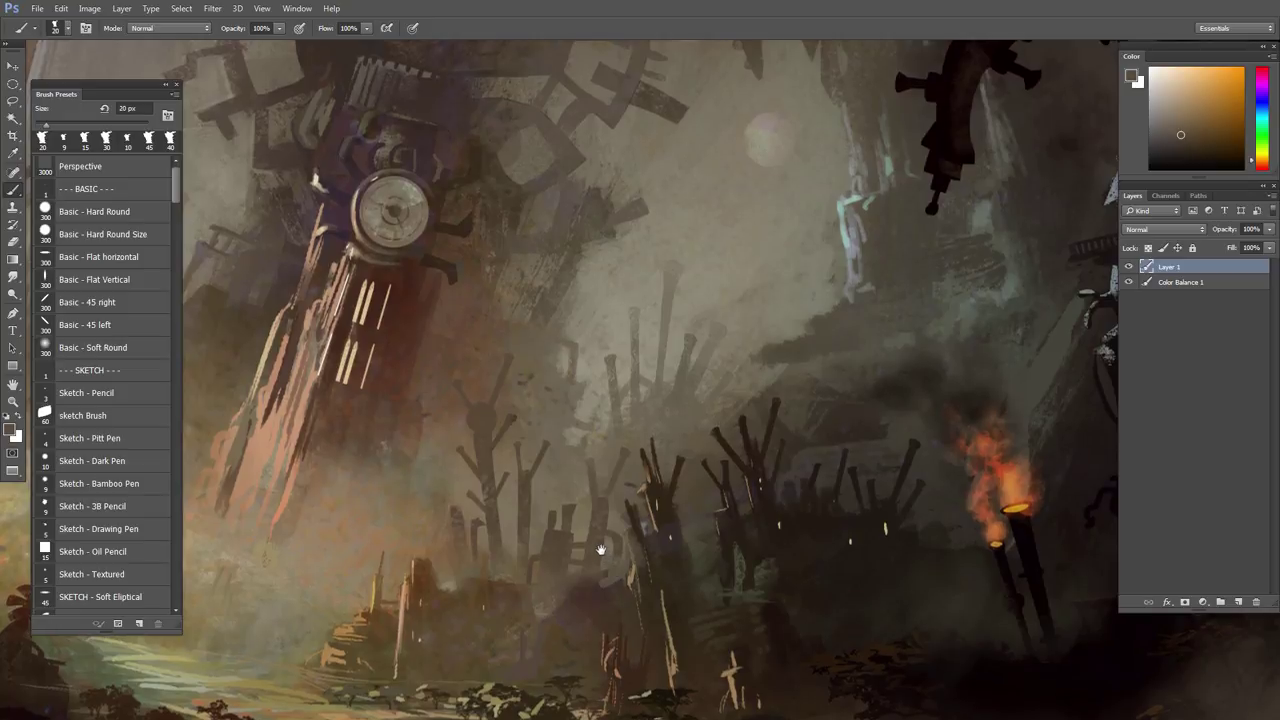
- Add a curved pipe loop to the left side of the round-headed misty post, painting its Lasso outline in the post's sampled brown
key("l")
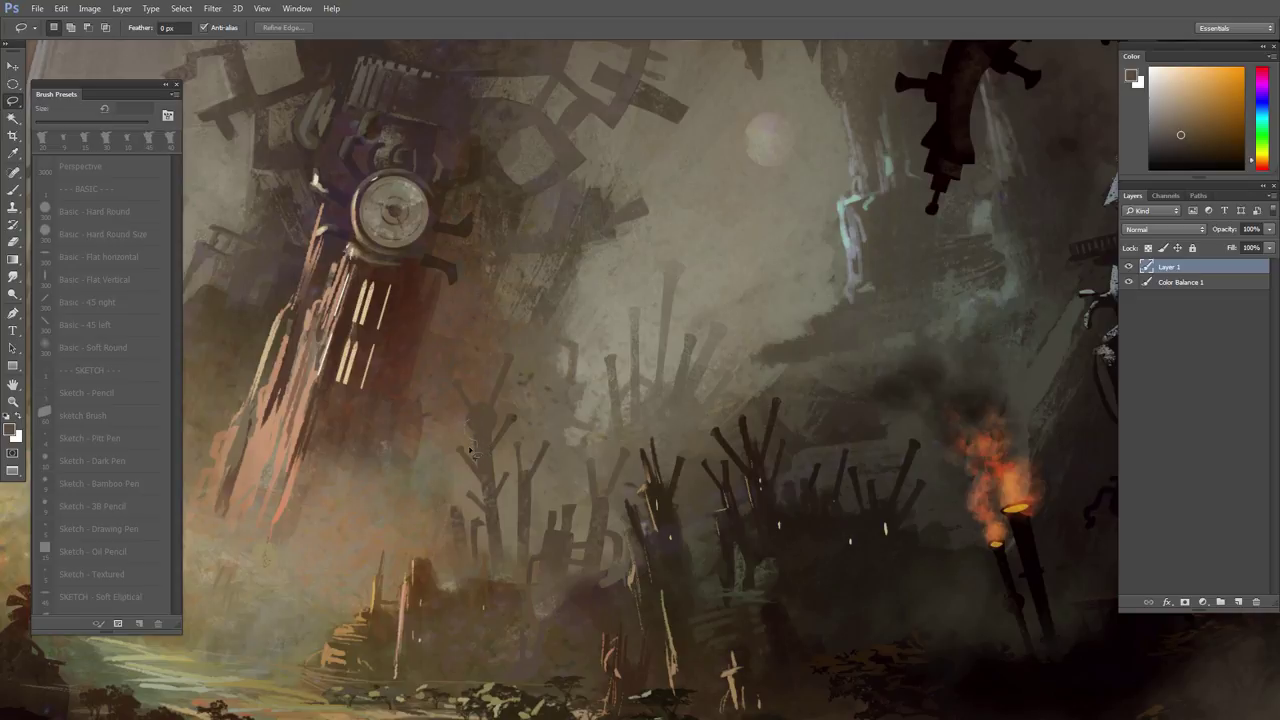
key("b")
mouse_move(474, 414)
left_mouse_down()
mouse_move(479, 441)
mouse_move(494, 442)
left_mouse_up()
left_click(473, 418, "alt")
key("ctrl+d")
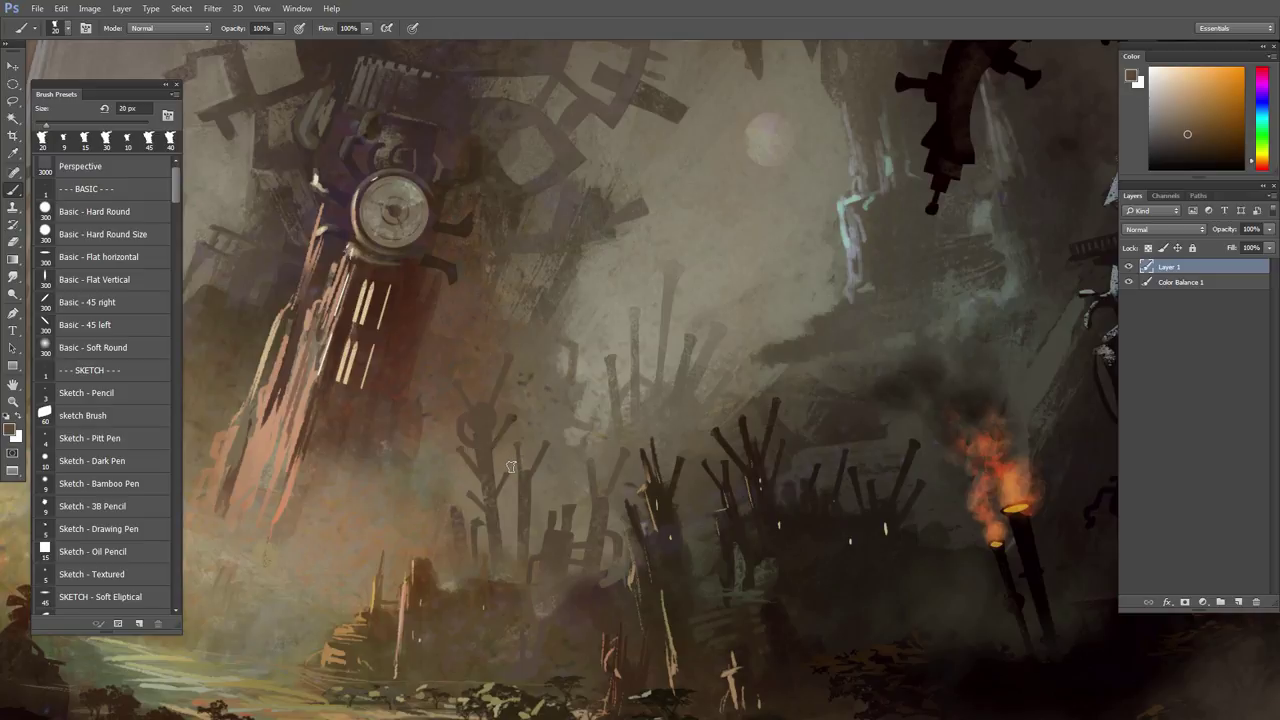
- Lasso a bent pipe on the lower left of the round-headed post and a thin one on its lower right, painting both in muted brown
key("l")
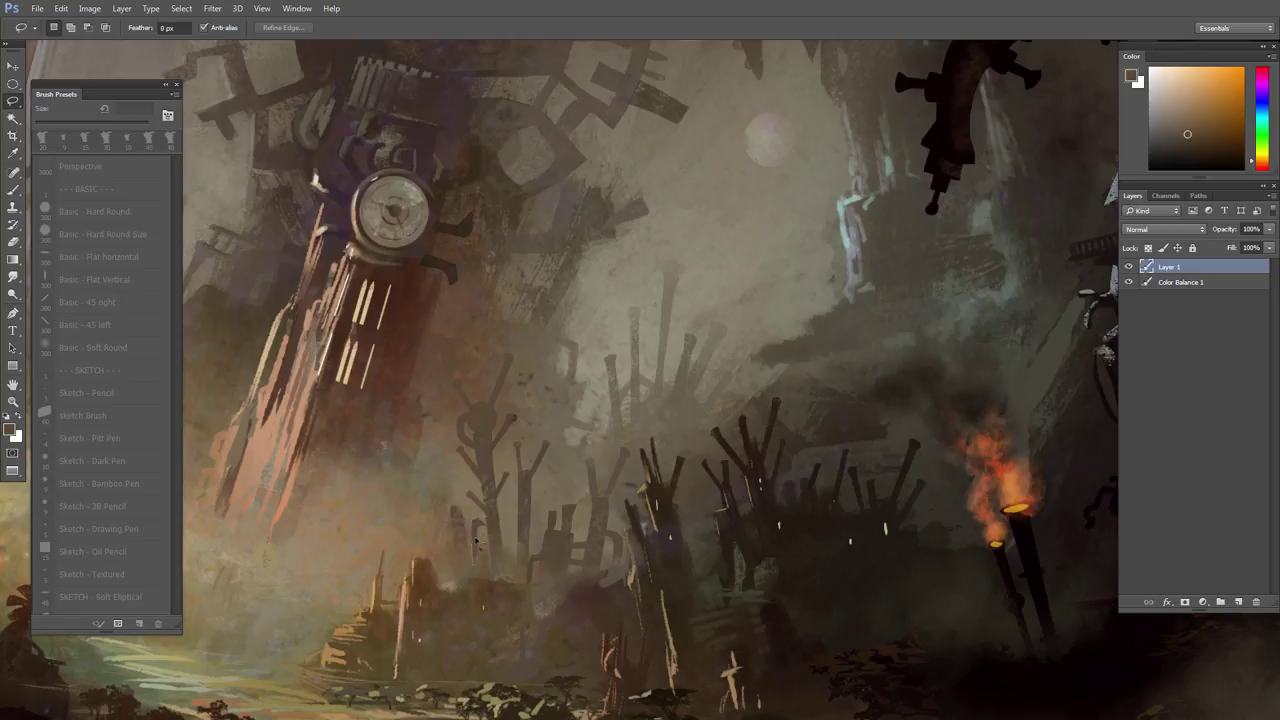
key("b")
left_click(488, 451, "alt")
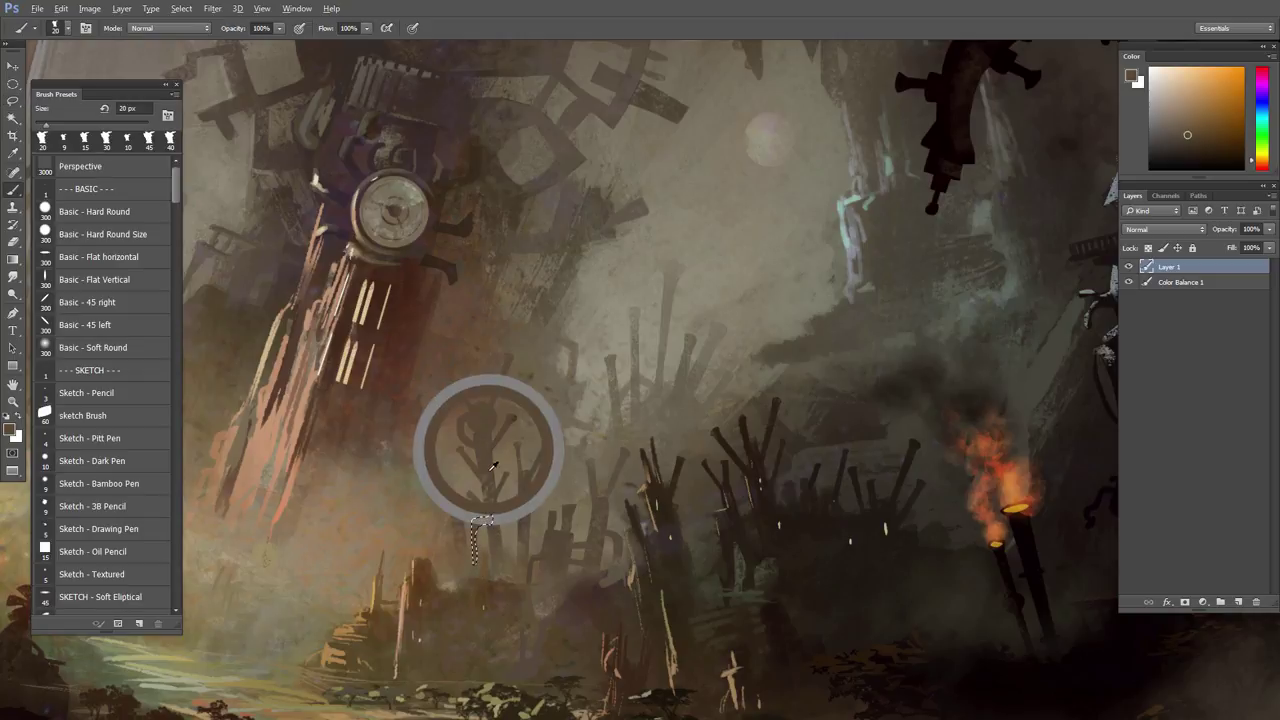
key("ctrl+d")
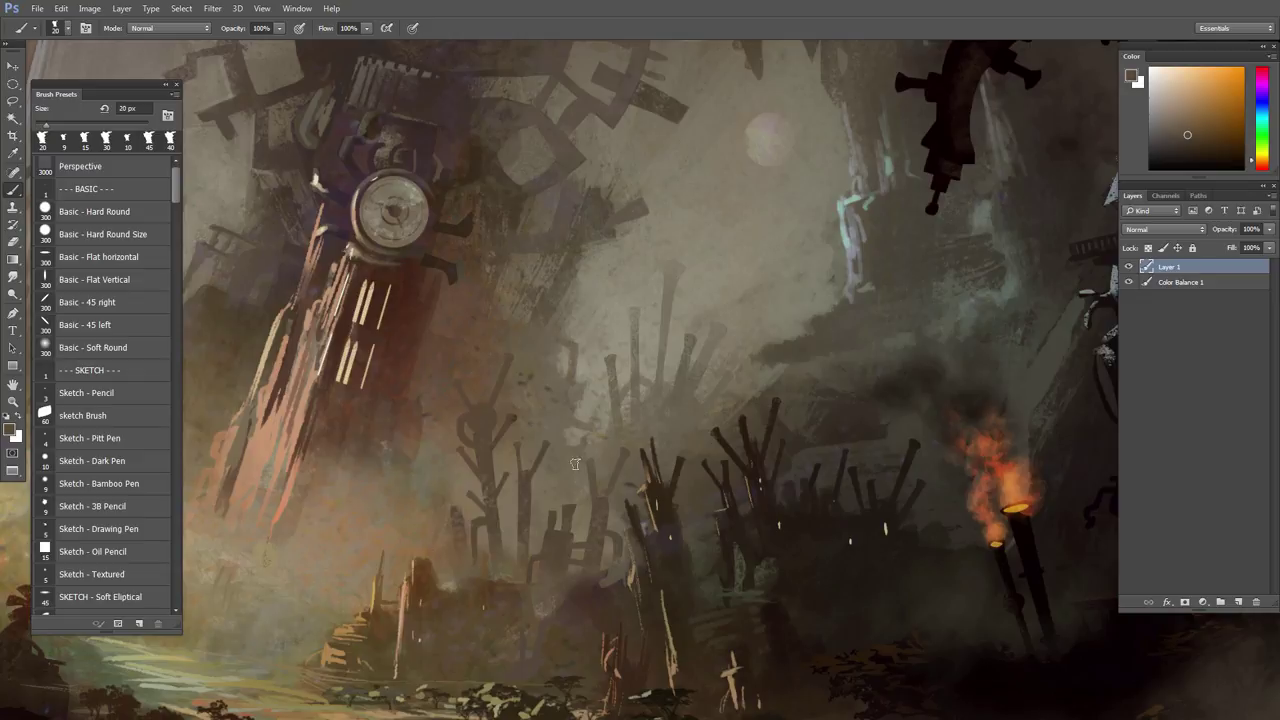
key("l")
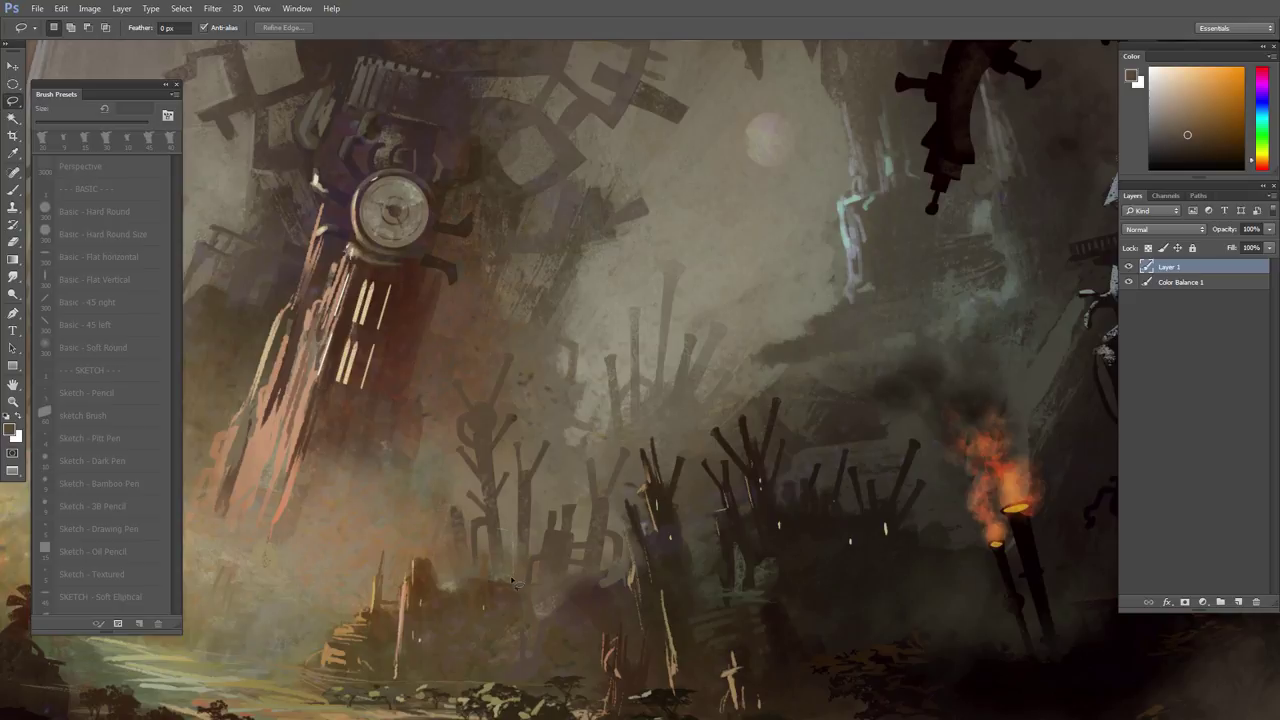
key("b")
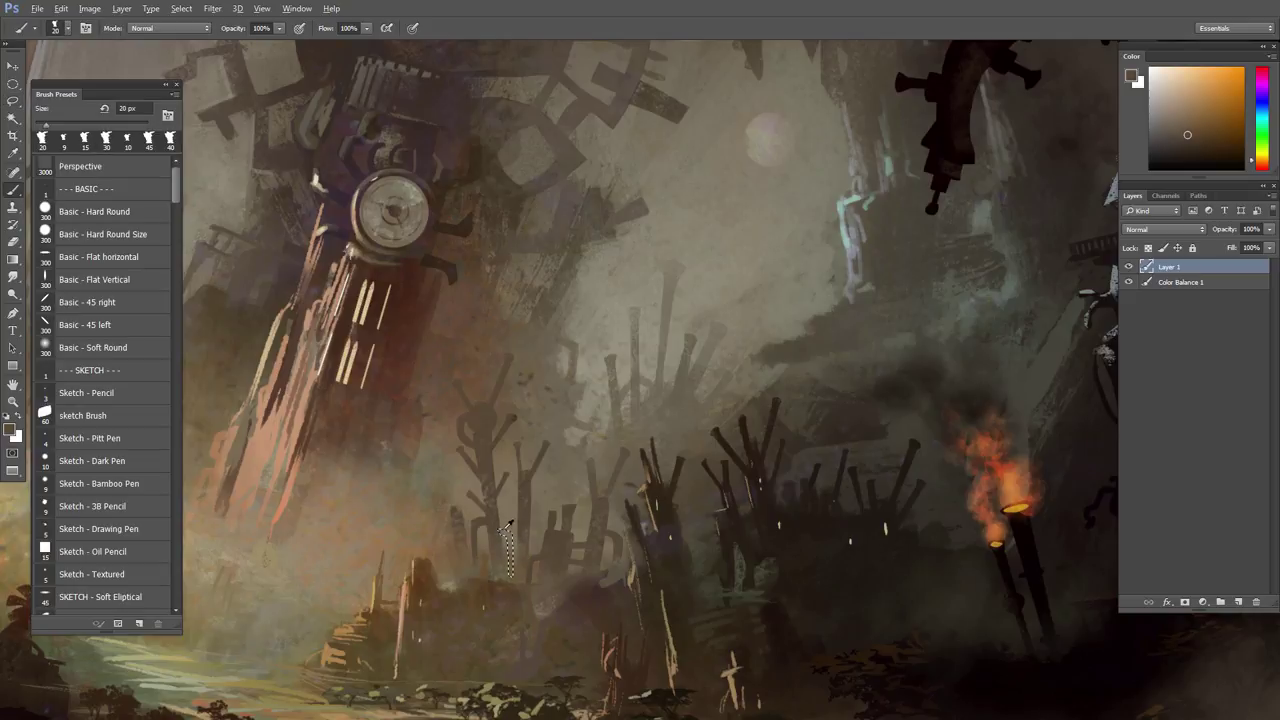
left_click_drag(505, 535, 509, 576)
key("ctrl+d")
- Add a looped handle to the right side of the narrow misty post and a bent pipe to its left side in muted brown
key("l")
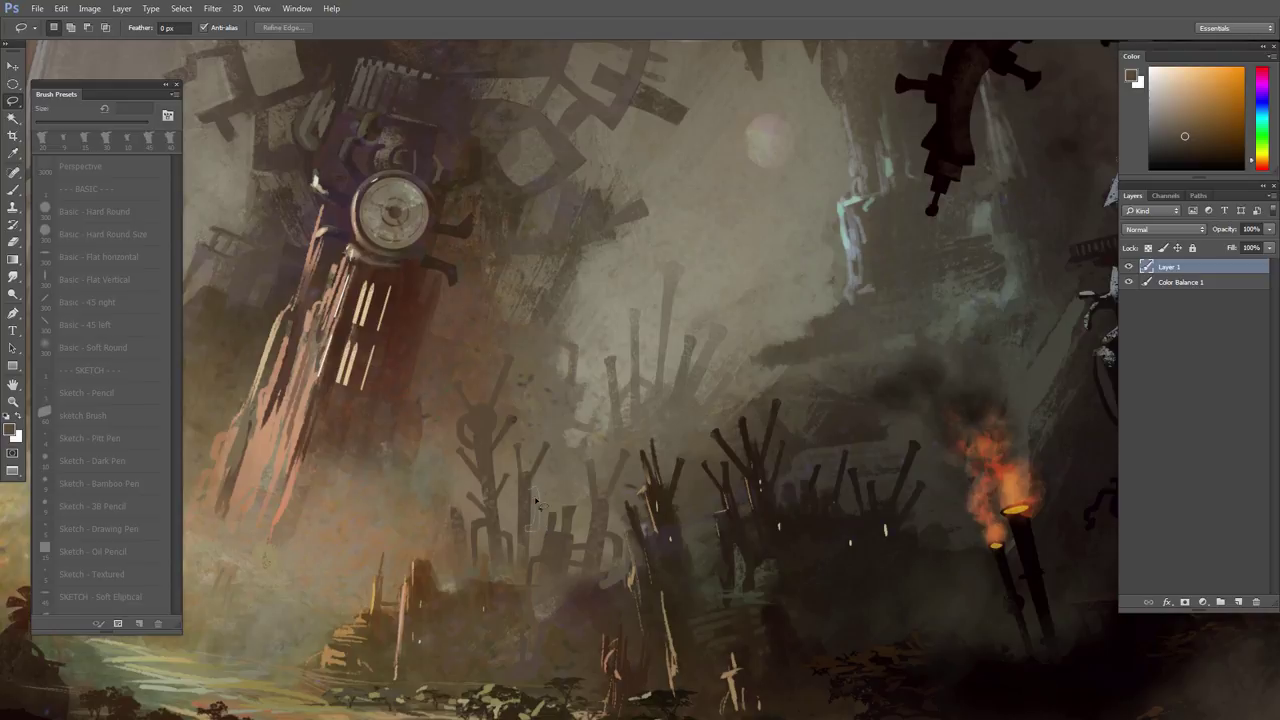
key("b")
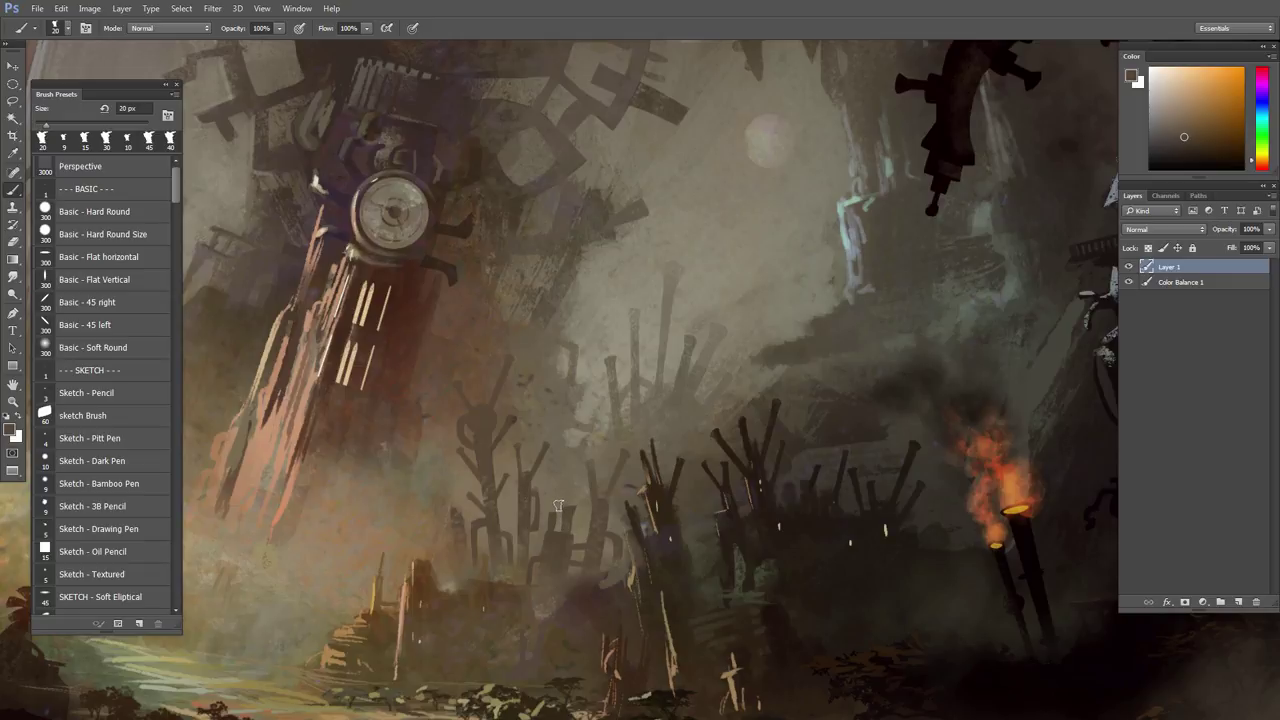
key("l")
key("ctrl+z")
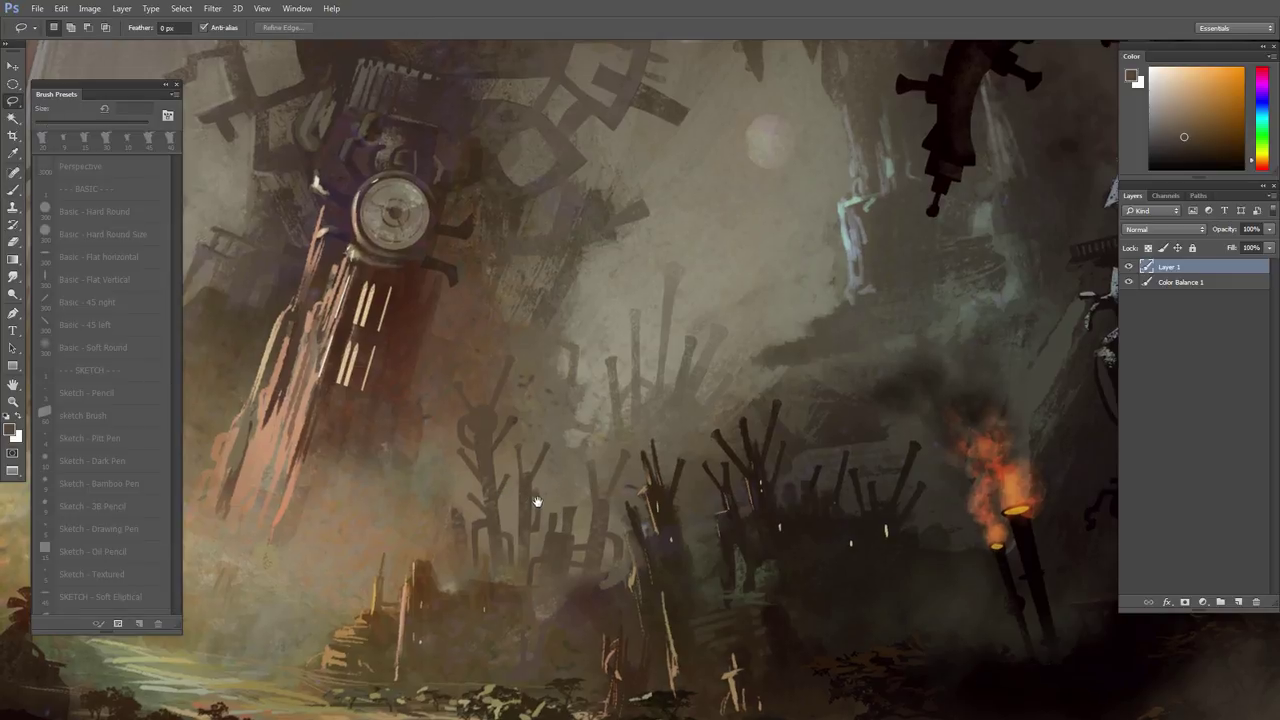
key("ctrl+z")
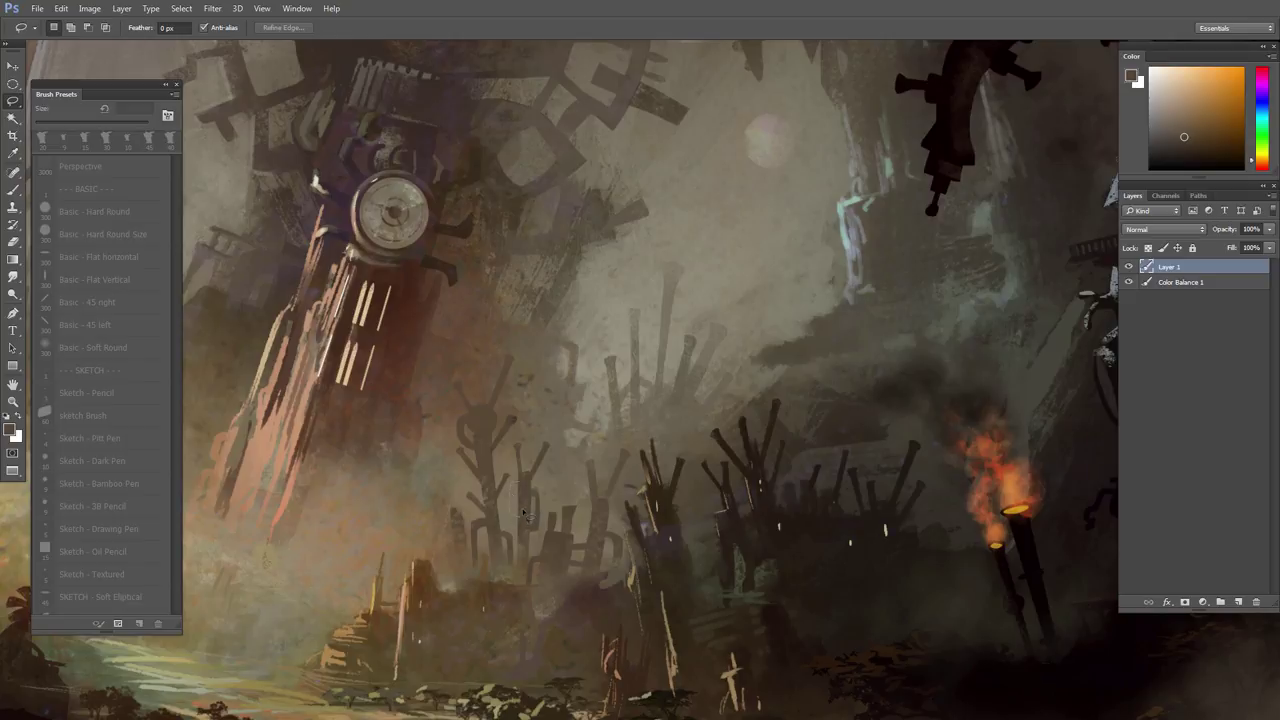
key("b")
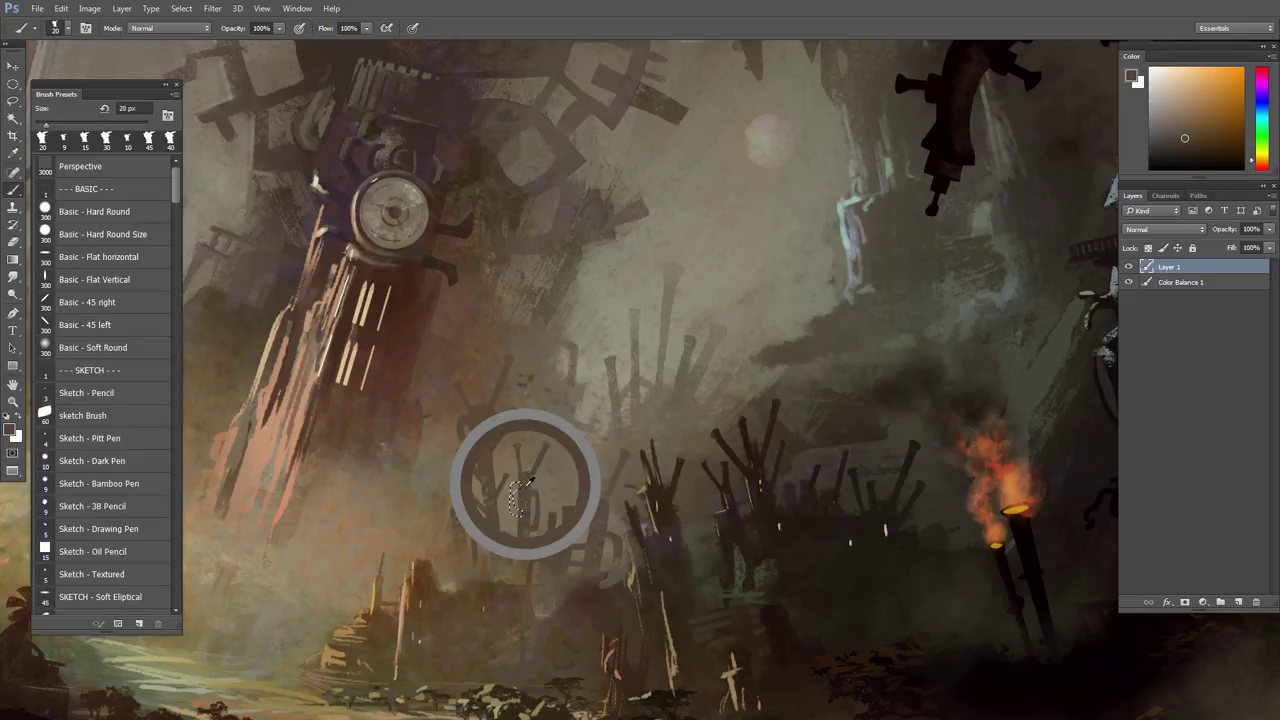
key("ctrl+d")
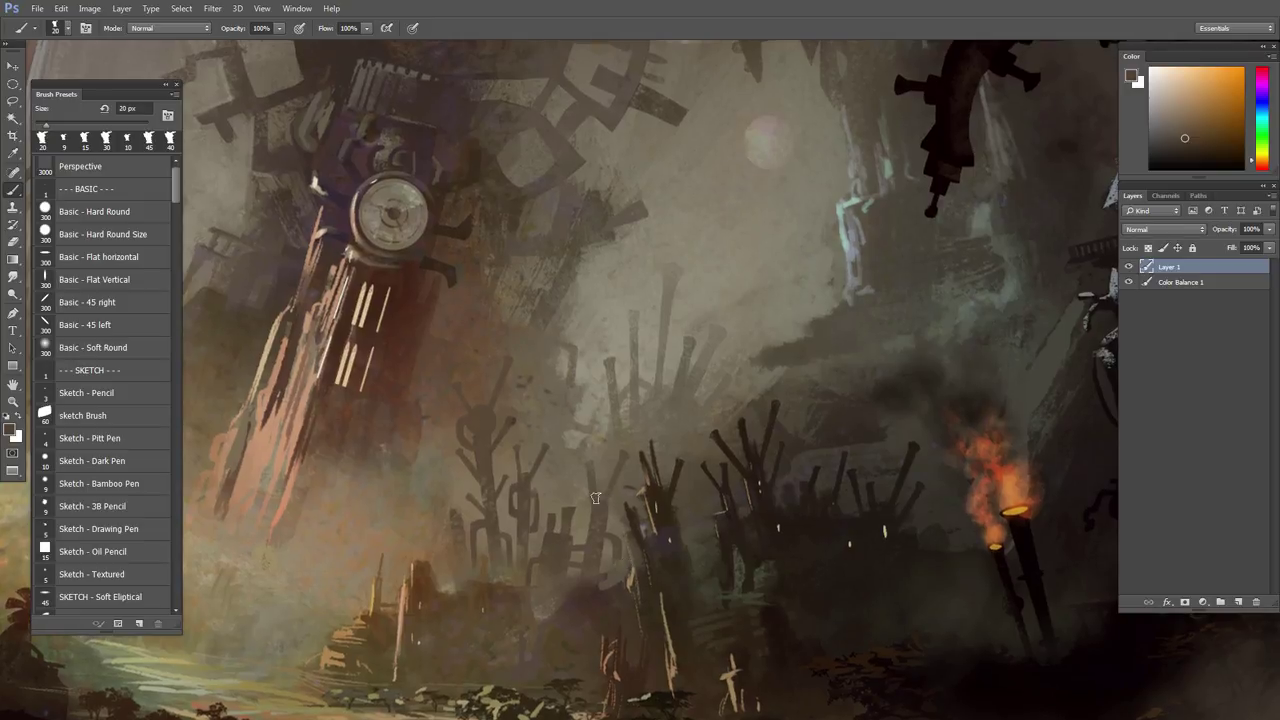
- Outline a thin bent pipe on the left side of the dark branching post and paint it in the post's sampled dark brown
left_click_drag(744, 601, 630, 529)
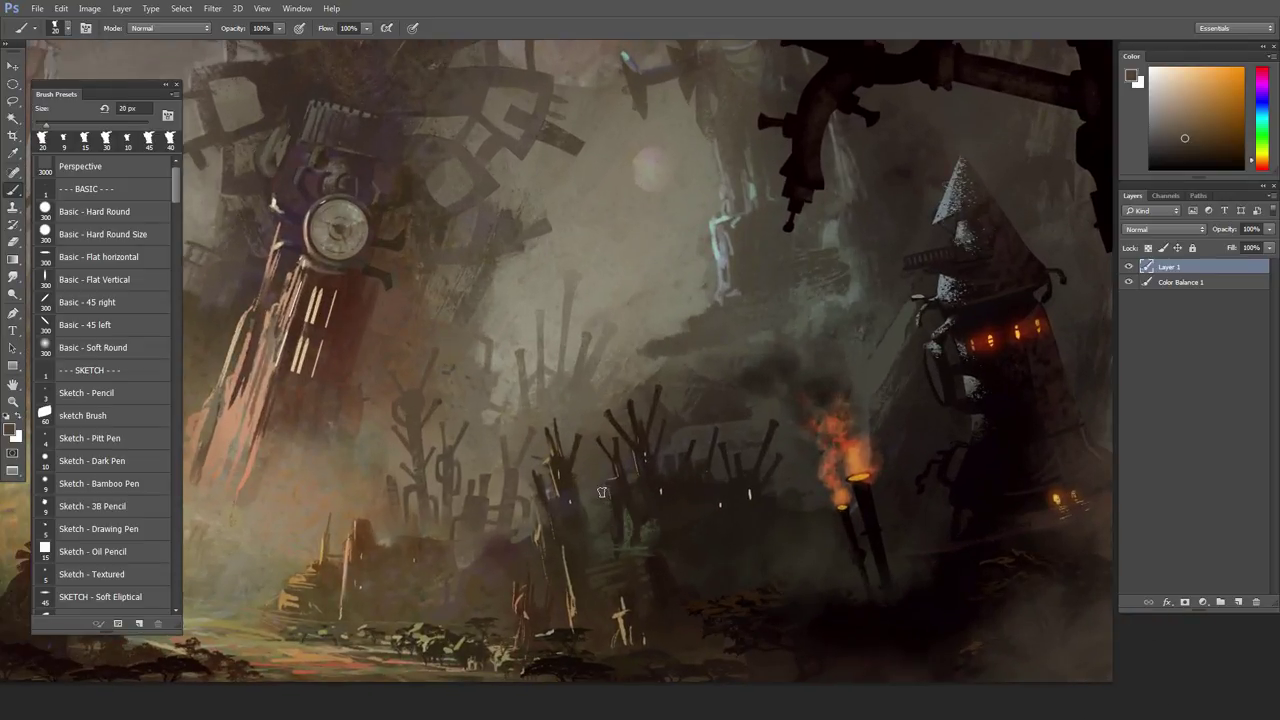
key("l")
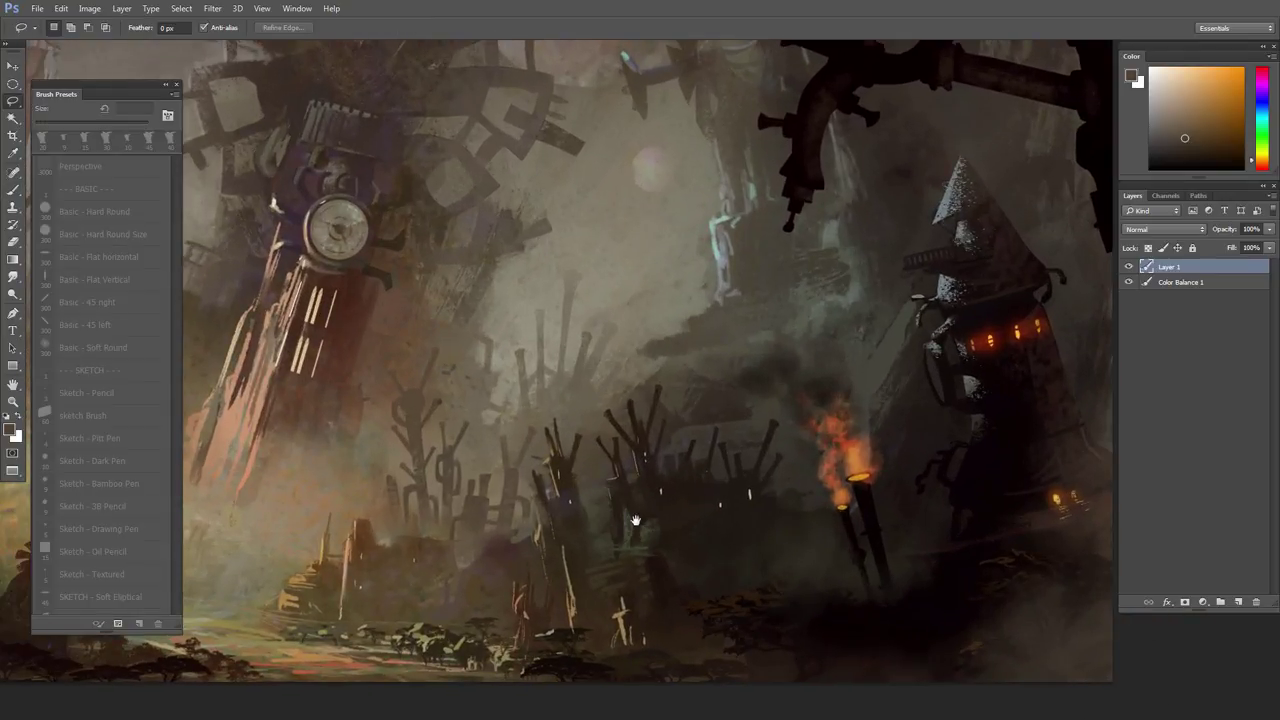
scroll(634, 512, "up", 1)
mouse_move(634, 512)
left_mouse_down()
mouse_move(622, 486)
mouse_move(606, 490)
mouse_move(613, 537)
mouse_move(624, 482)
left_mouse_up()
key("b")
left_click(614, 491, "alt")
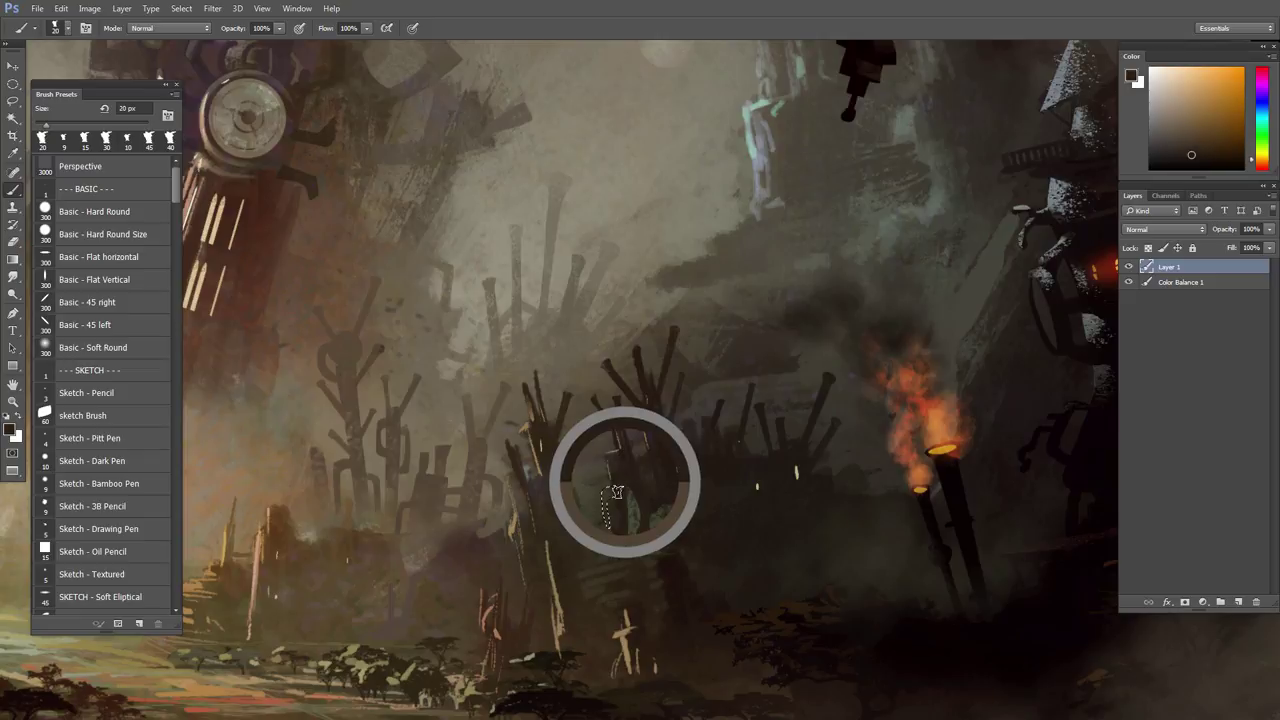
key("ctrl+d")
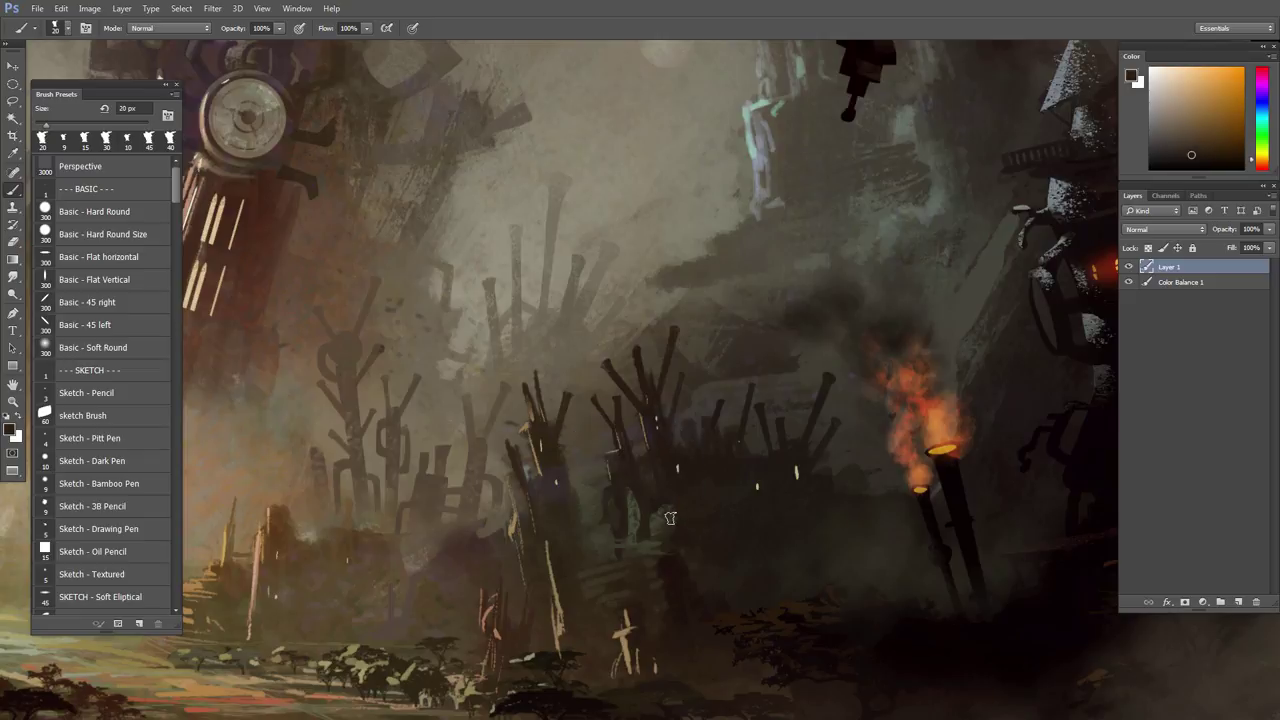
- Lasso a bent pipe extending from the dark post cluster toward the torches and paint it in near-black brown
left_click_drag(671, 524, 671, 527)
key("l")
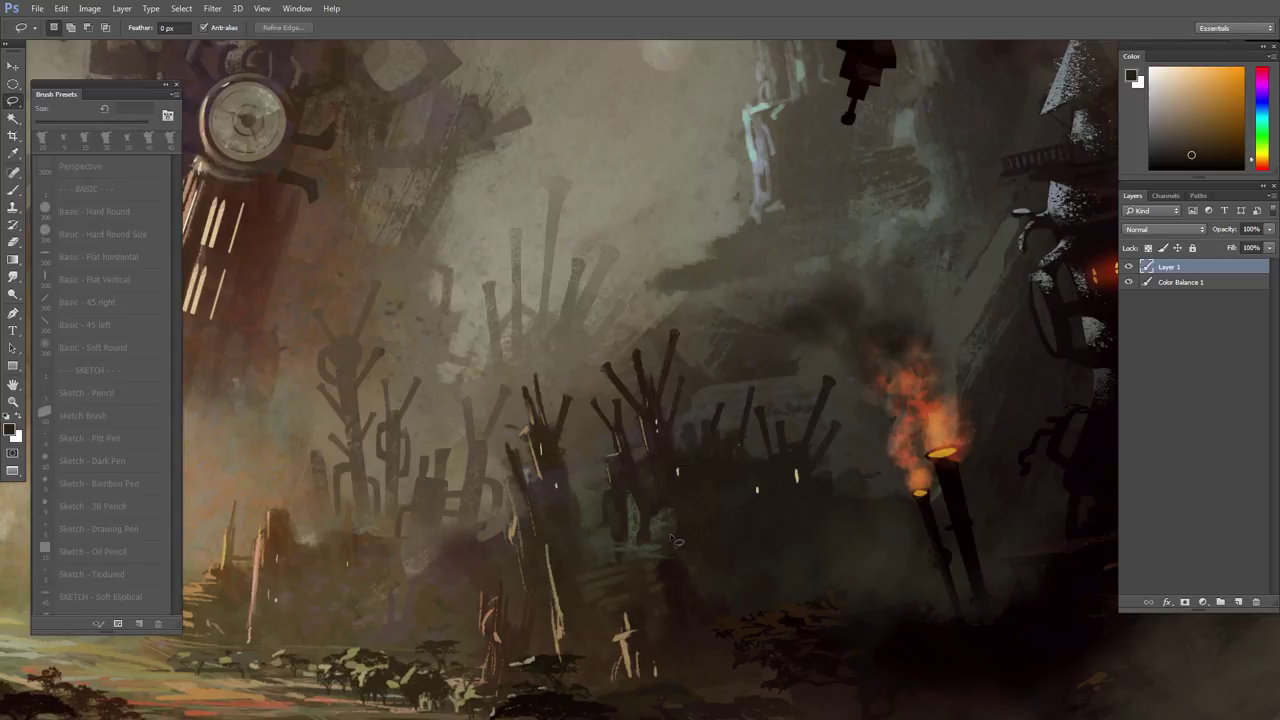
key("space")
left_click_drag(779, 512, 693, 544)
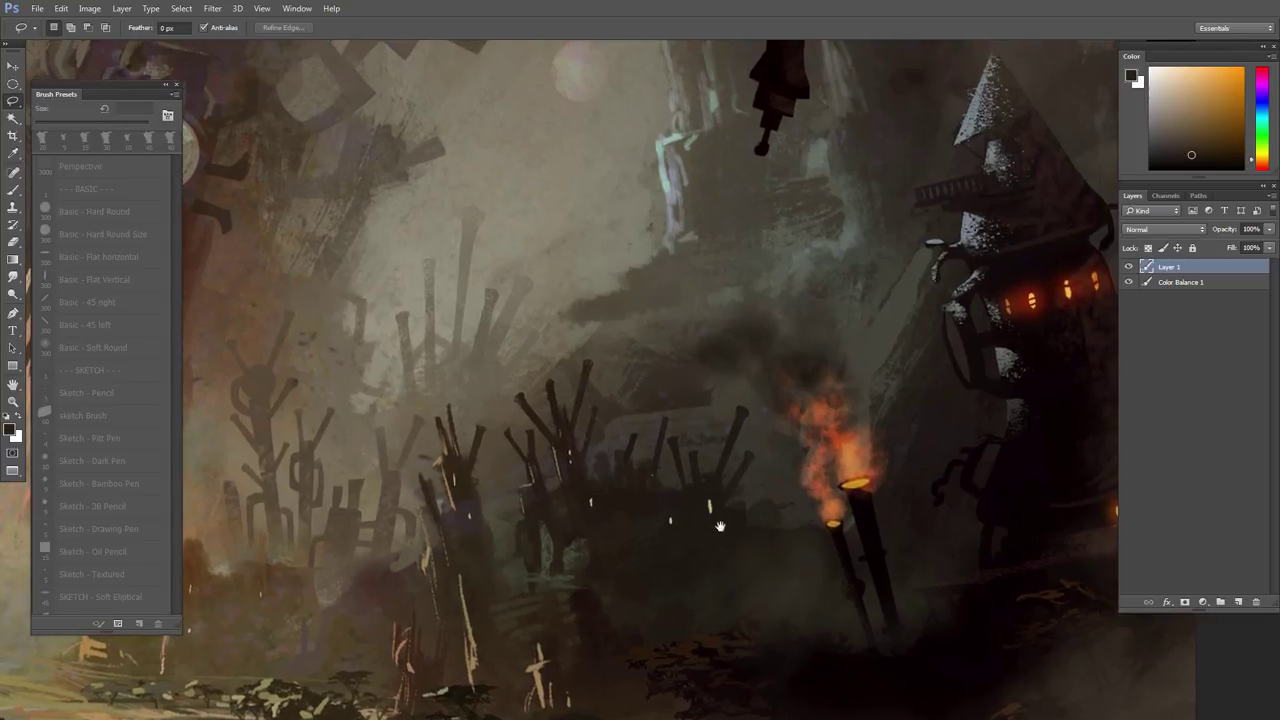
mouse_move(737, 506)
left_mouse_down()
mouse_move(760, 510)
mouse_move(768, 530)
mouse_move(737, 508)
left_mouse_up()
key("b")
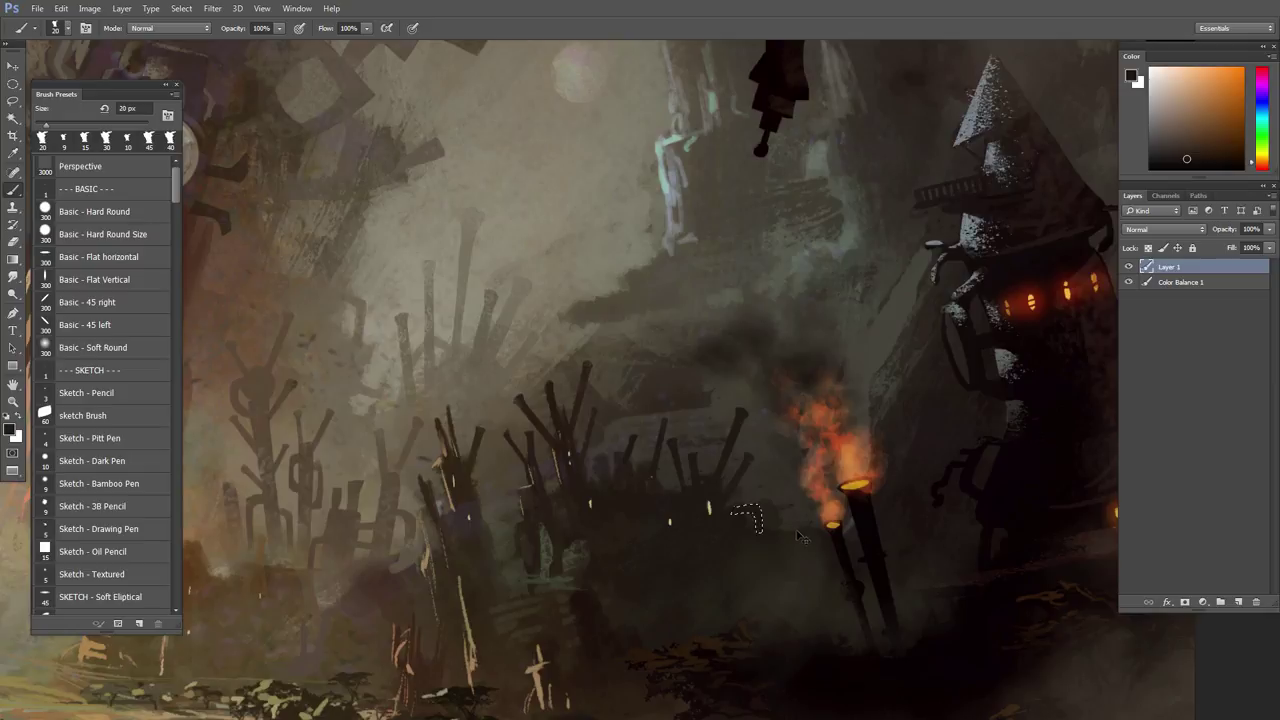
- Lasso a bent pipe among the dark posts beside the branching post and paint it in the sampled near-black brown
key("l")
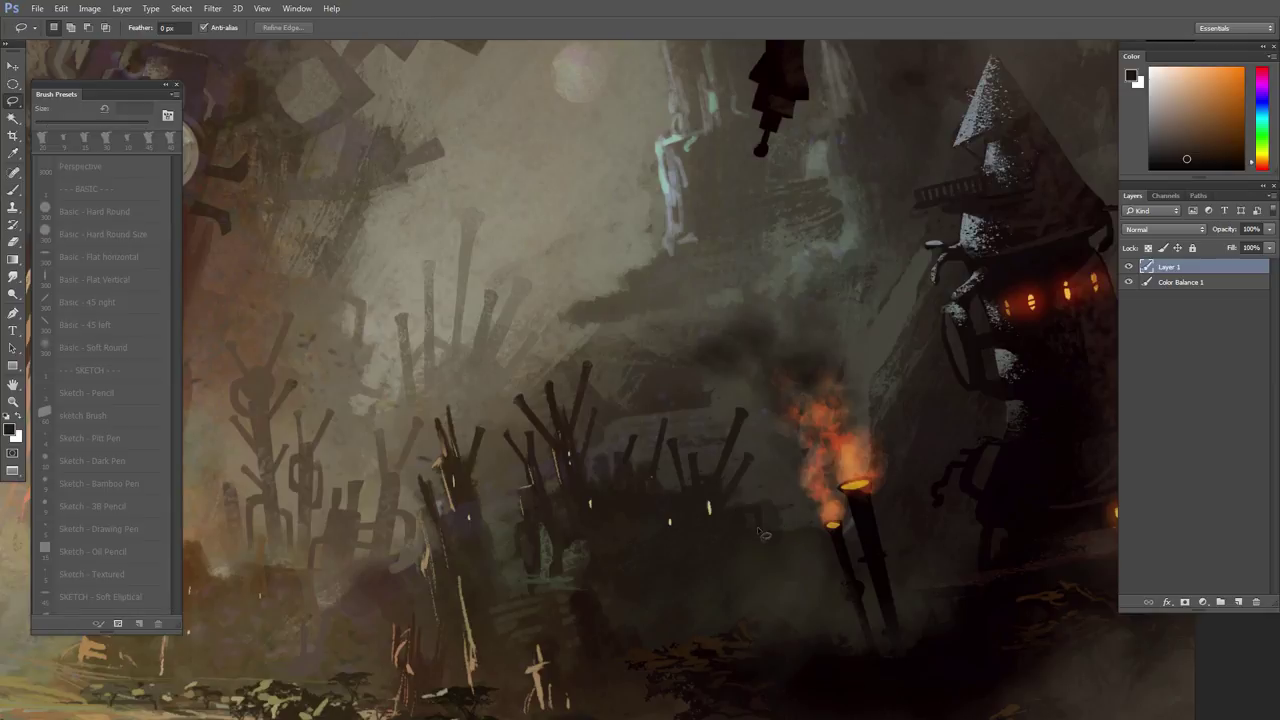
mouse_move(634, 458)
left_mouse_down()
mouse_move(640, 486)
mouse_move(662, 468)
mouse_move(676, 504)
mouse_move(670, 490)
mouse_move(636, 500)
mouse_move(624, 478)
mouse_move(636, 458)
left_mouse_up()
key("b")
left_click(632, 496, "alt")
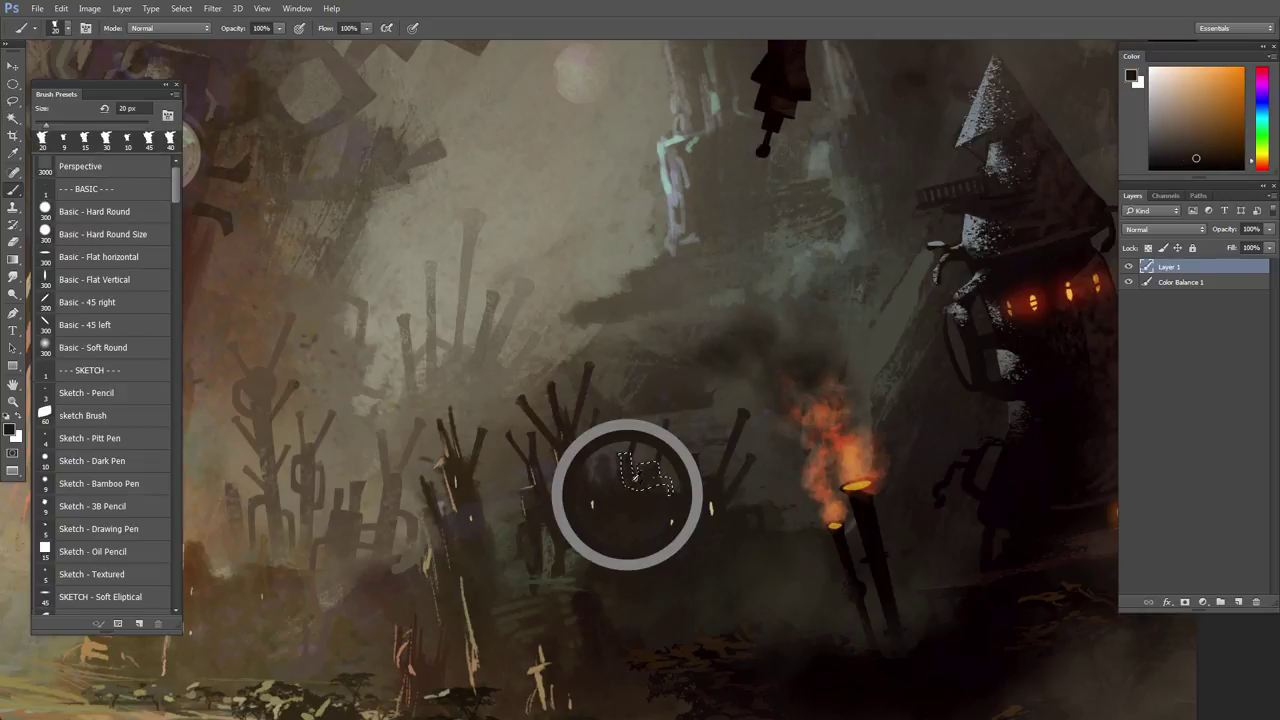
key("ctrl+d")
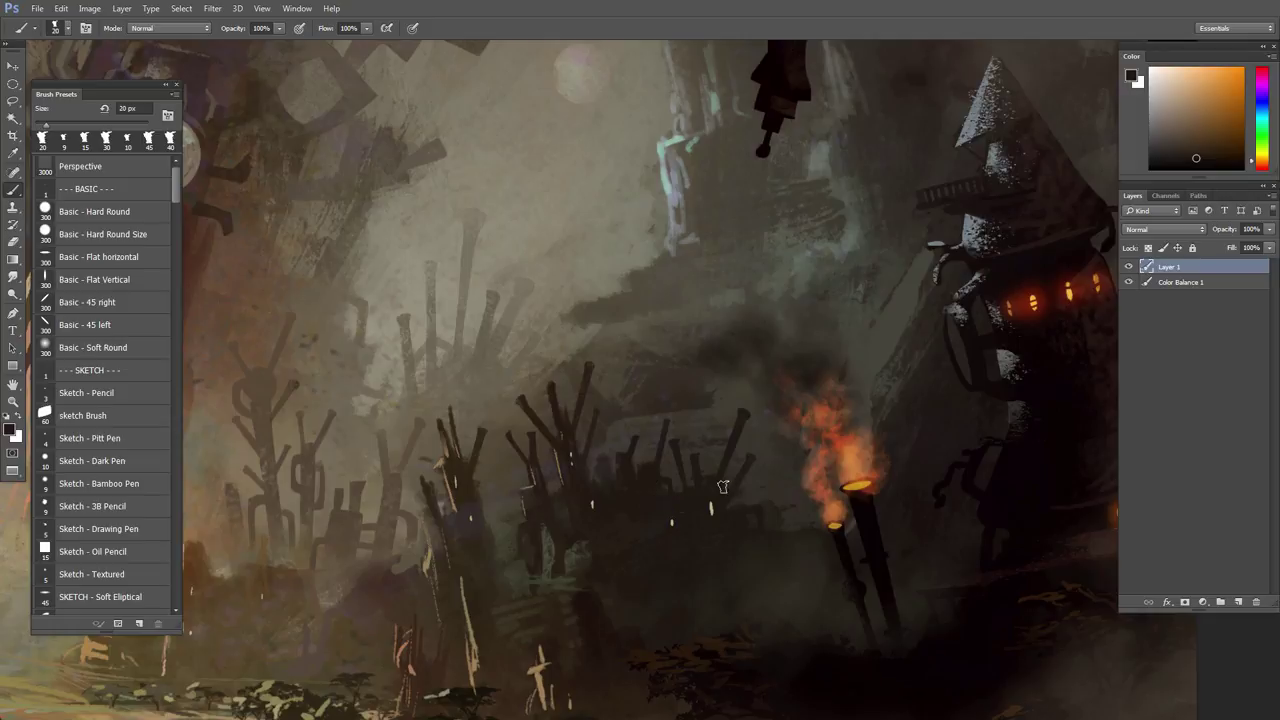
- Soften the area between the dark post cluster and the torches with sampled mist tones, then lasso and paint a small pipe there
left_click_drag(756, 511, 744, 511)
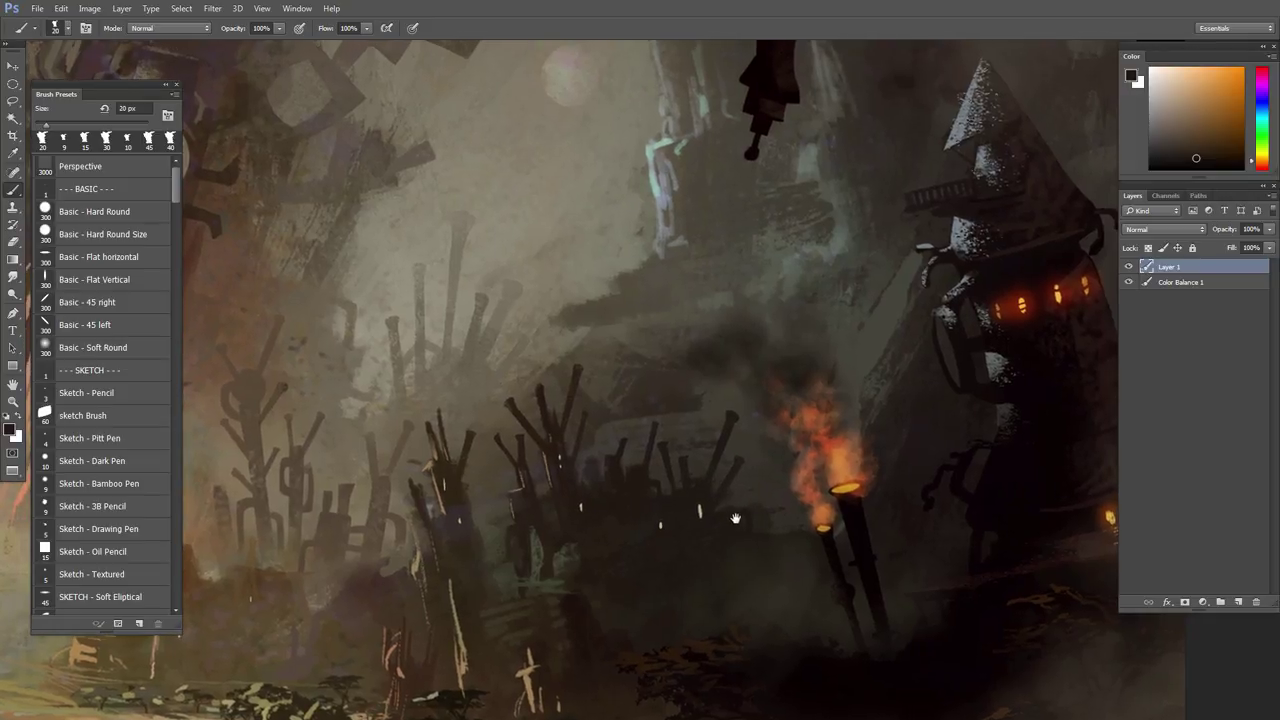
left_click_drag(725, 527, 720, 516)
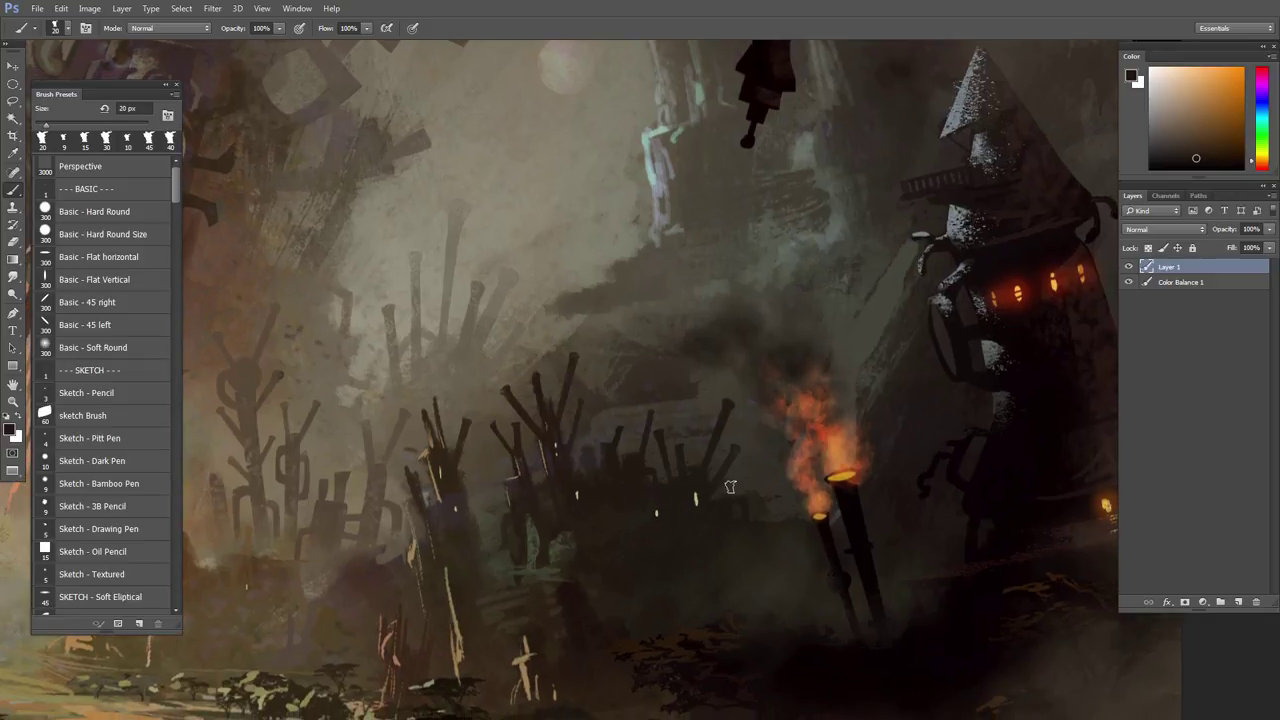
left_click(745, 472, "alt")
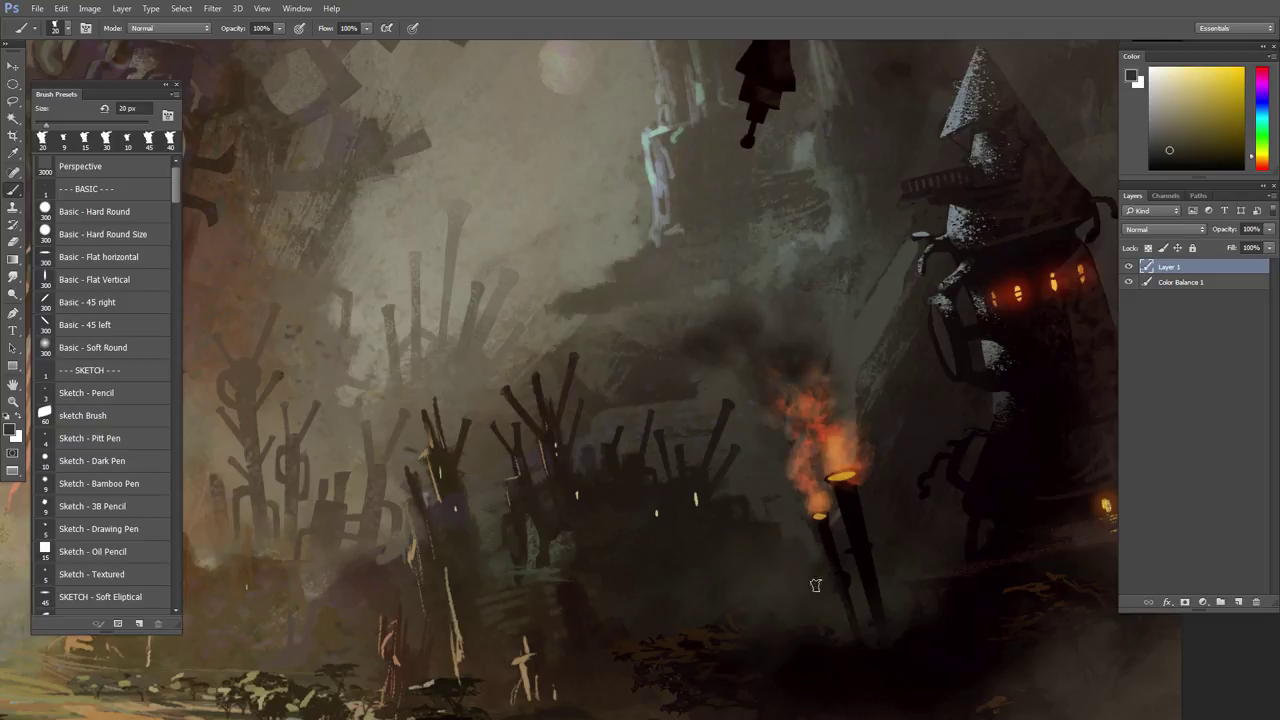
left_click(784, 519, "alt")
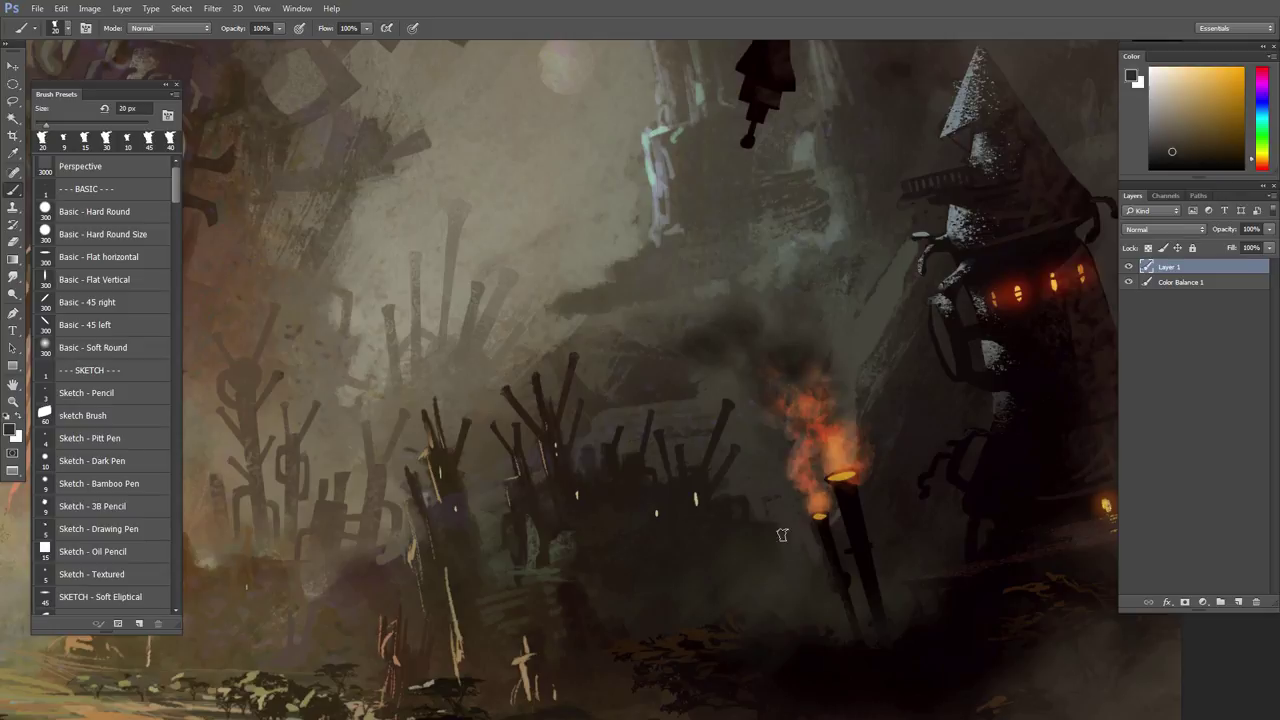
key("l")
mouse_move(776, 535)
left_mouse_down()
mouse_move(808, 570)
mouse_move(797, 582)
mouse_move(776, 536)
left_mouse_up()
key("b")
key("ctrl+d")
mouse_move(817, 553)
left_mouse_down()
mouse_move(845, 471)
mouse_move(774, 587)
mouse_move(785, 569)
mouse_move(765, 490)
mouse_move(778, 492)
mouse_move(777, 554)
left_mouse_up()
- Lasso a thin flared post just left of the torches and paint it in the sampled near-black brown
key("l")
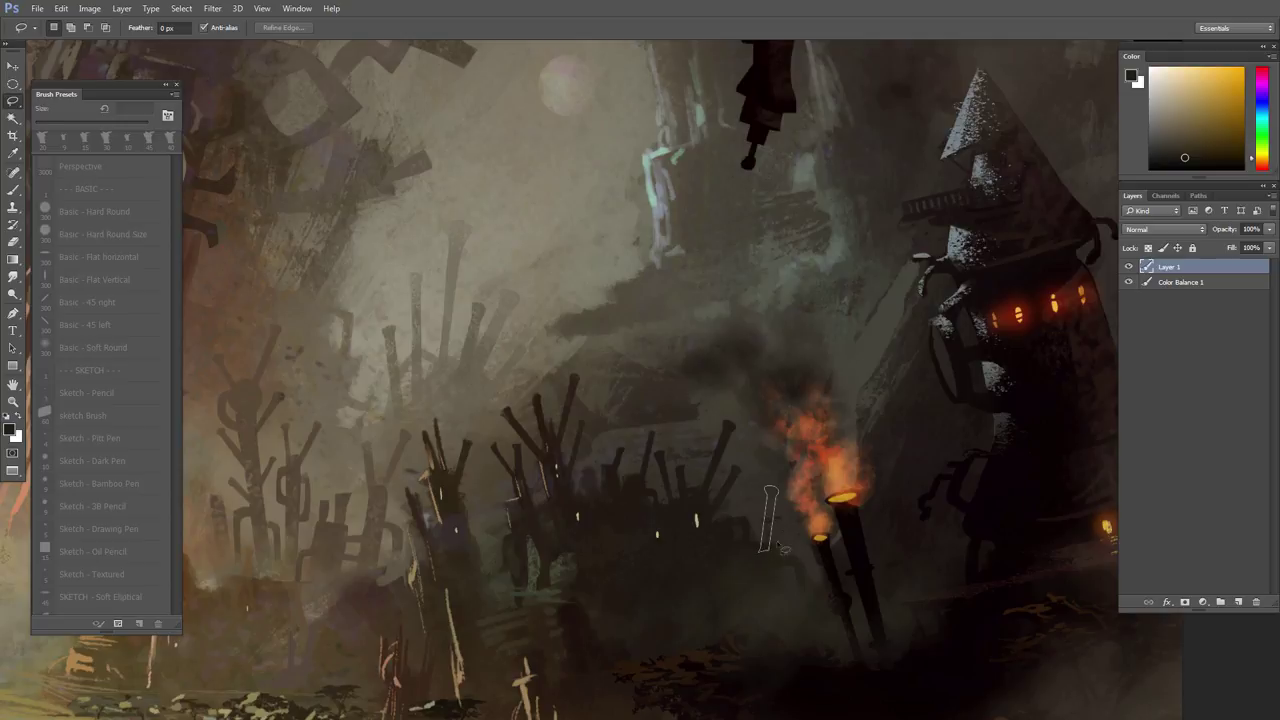
key("b")
left_click(752, 546, "alt")
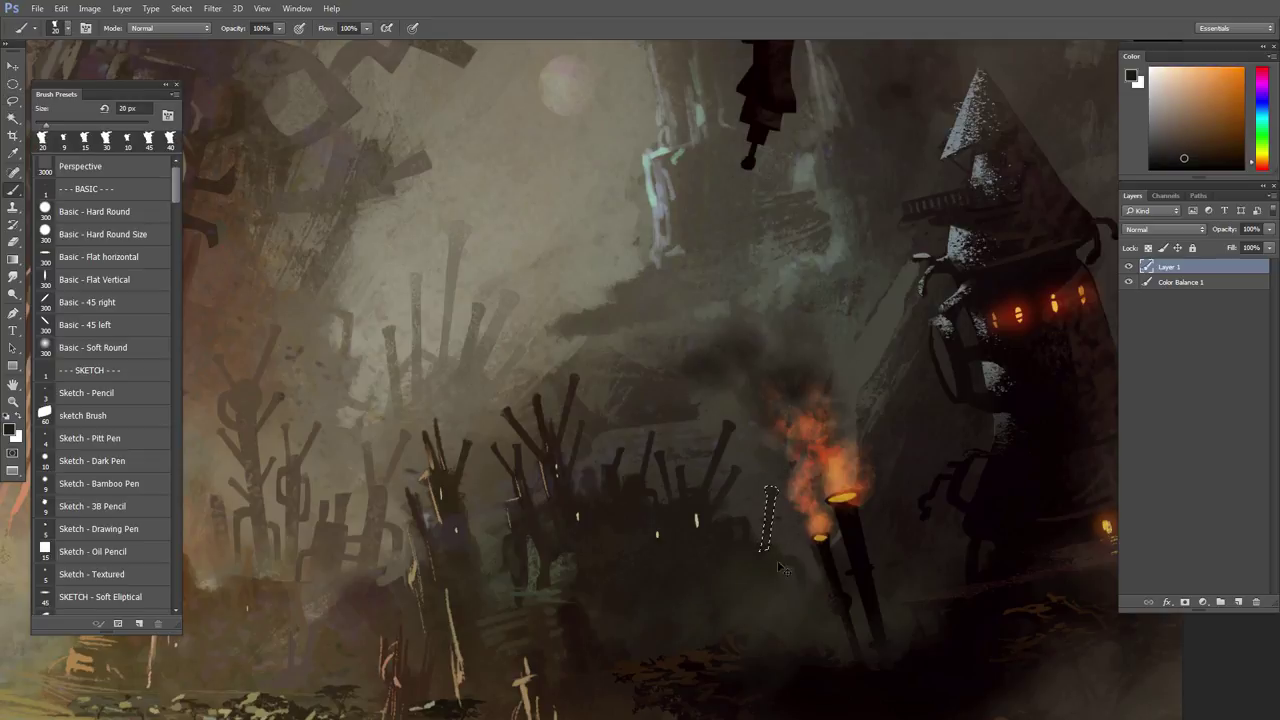
key("ctrl+d")
- Lasso a small bent pipe on the left side of the forked misty post and paint it in the sampled muted brown
left_click_drag(748, 598, 800, 590)
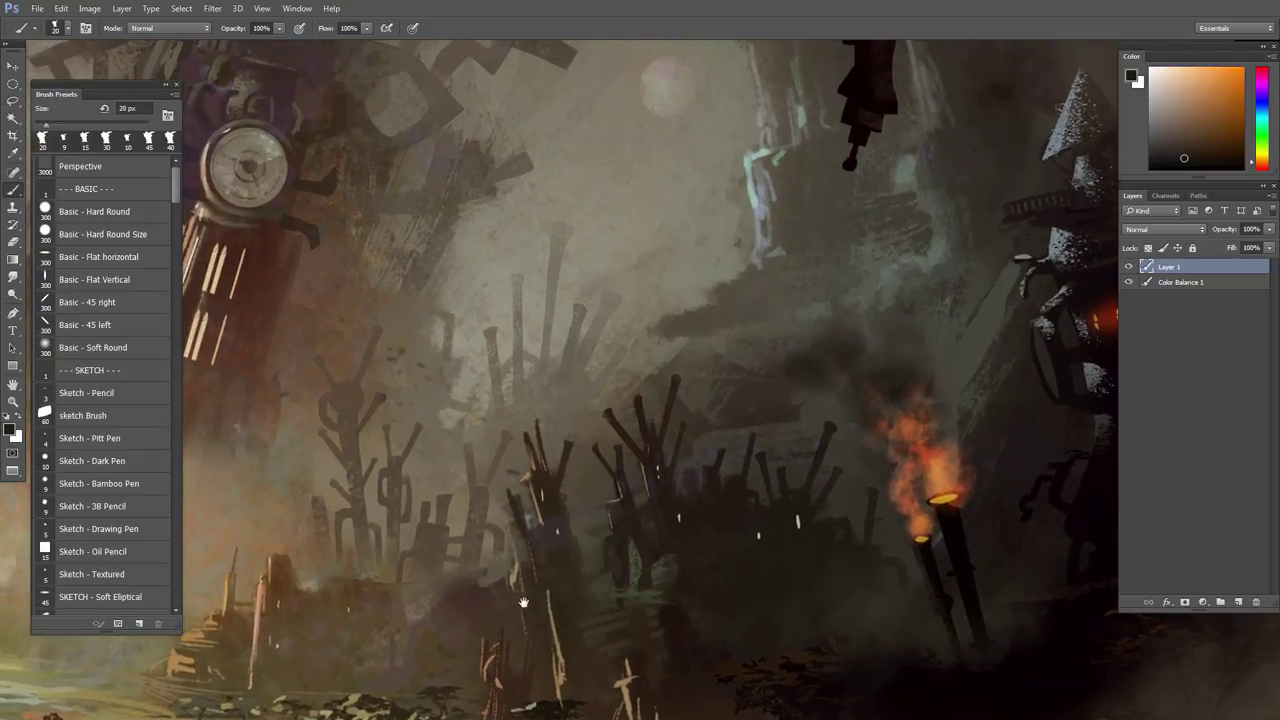
left_click_drag(560, 603, 617, 591)
key("l")
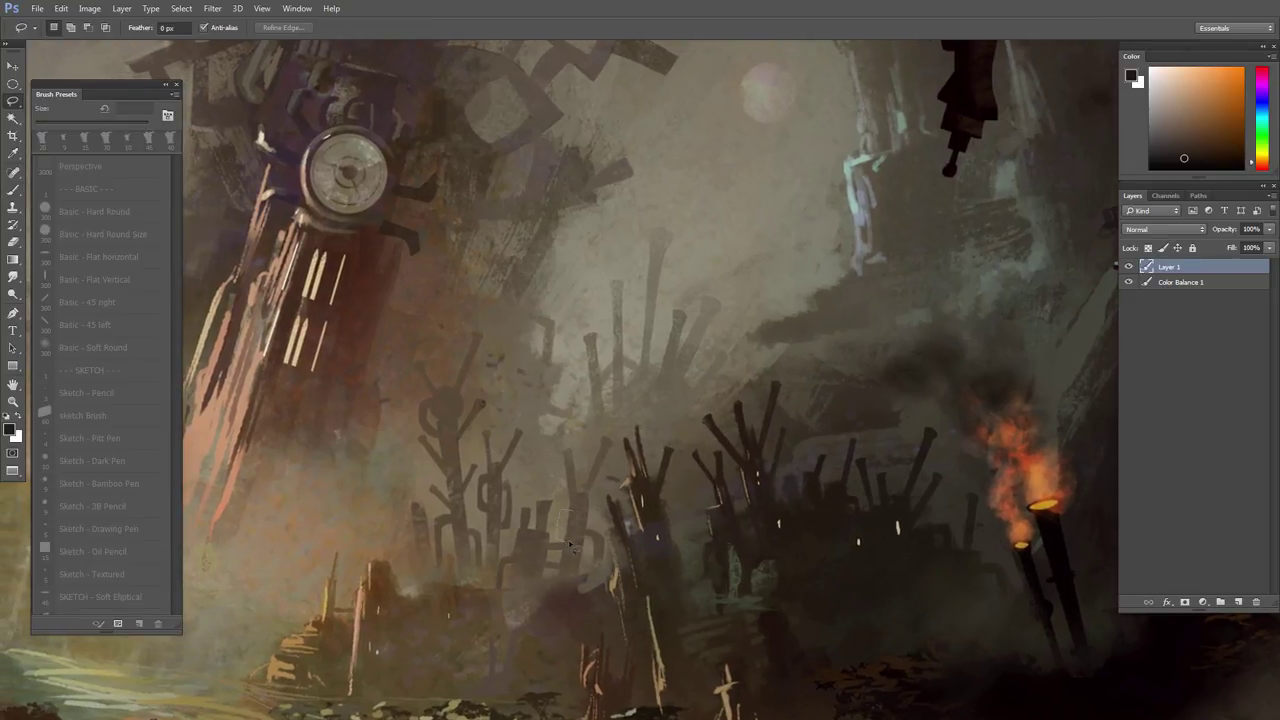
left_click_drag(572, 545, 570, 508)
key("b")
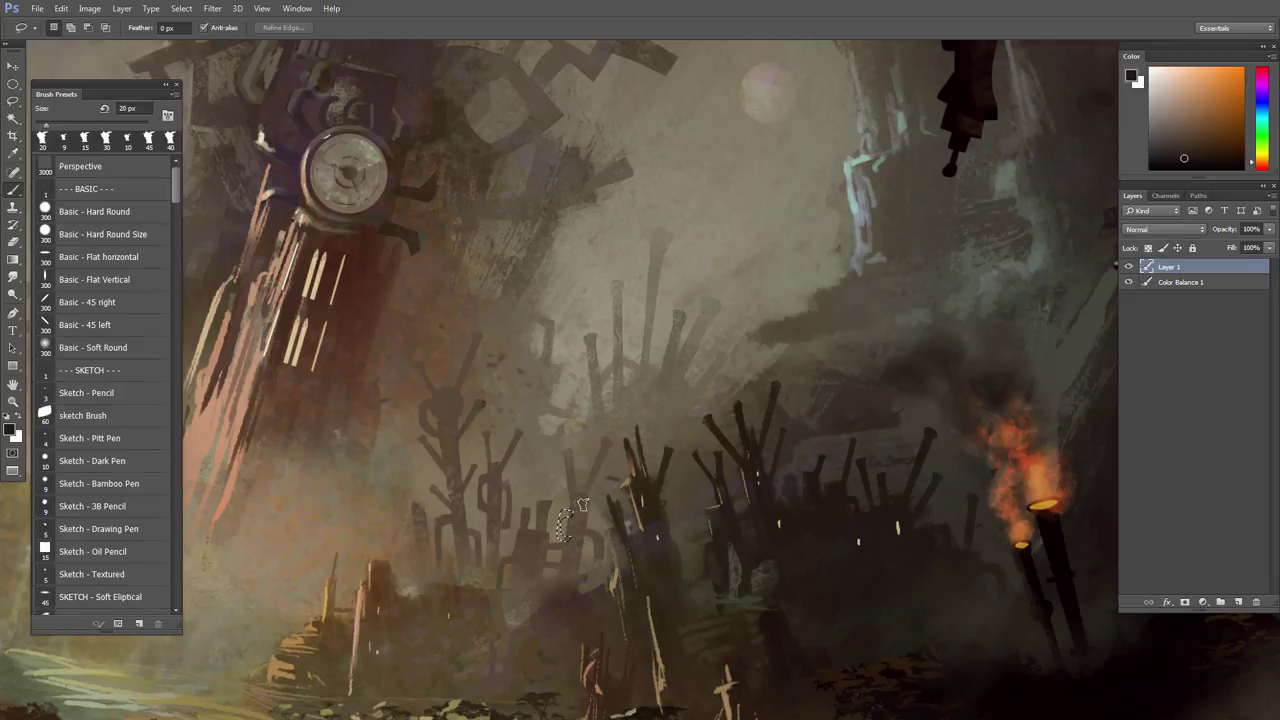
left_click(581, 502, "alt")
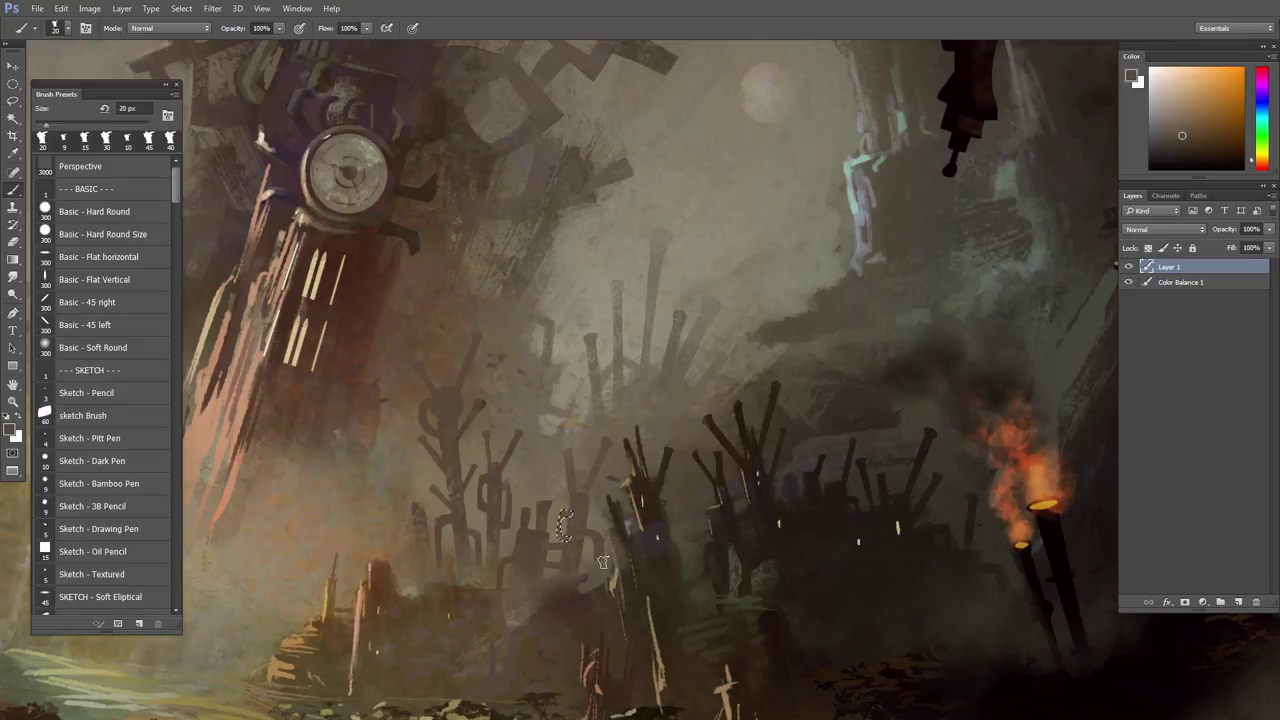
key("ctrl+d")
- Outline a thin upright flared pipe left of the round-headed misty post and paint it in muted brown
key("space")
left_click_drag(573, 577, 600, 578)
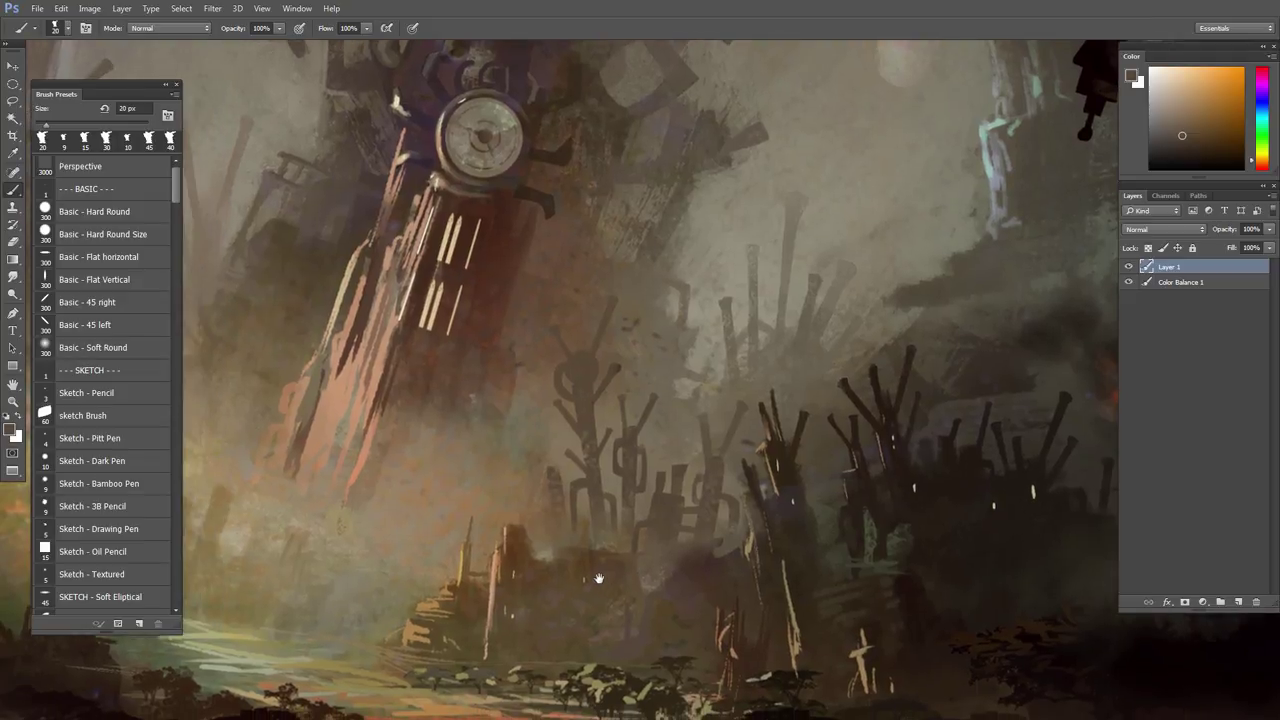
key("l")
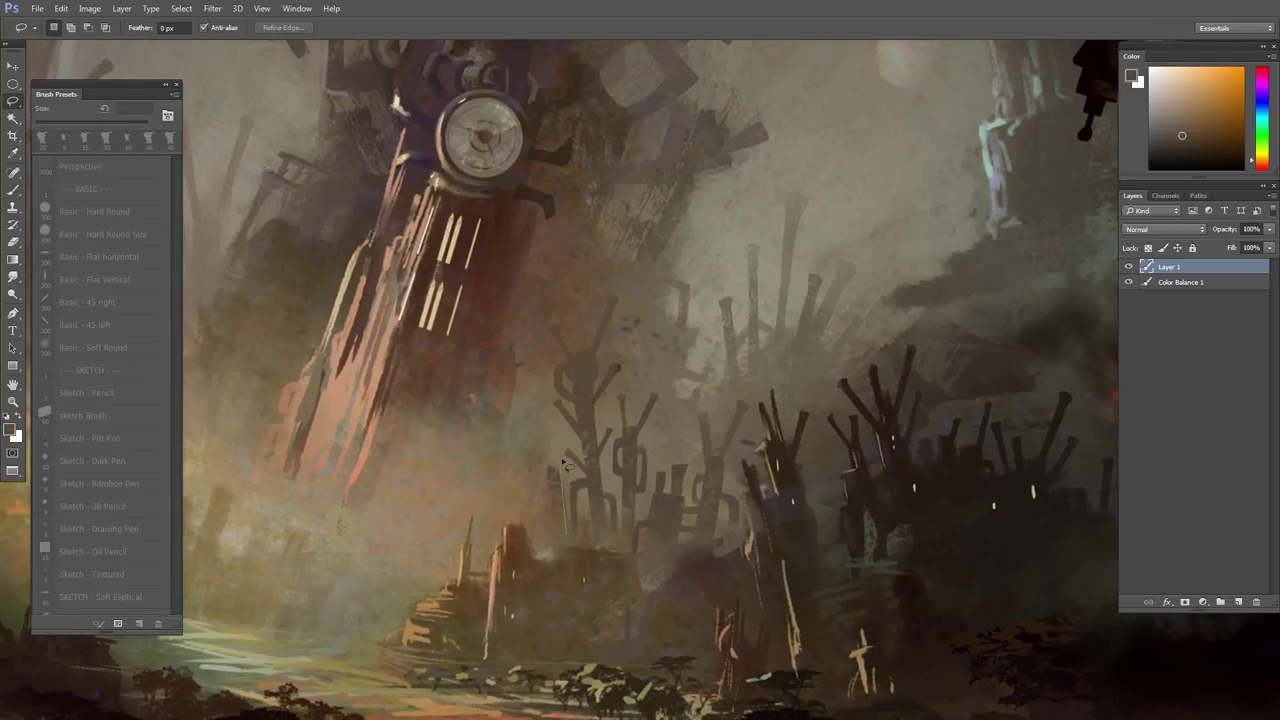
mouse_move(543, 463)
left_mouse_down()
mouse_move(558, 545)
mouse_move(578, 530)
mouse_move(562, 536)
left_mouse_up()
key("b")
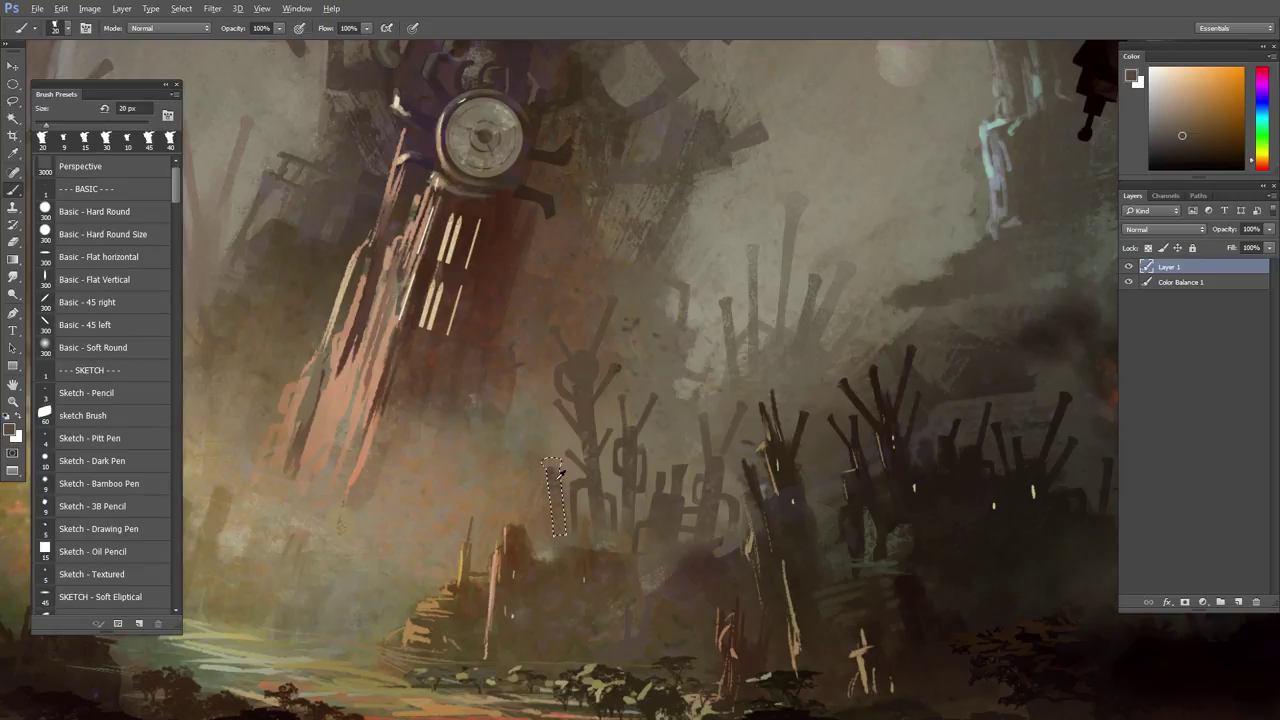
mouse_move(552, 470)
left_mouse_down()
mouse_move(557, 480)
mouse_move(552, 466)
left_mouse_up()
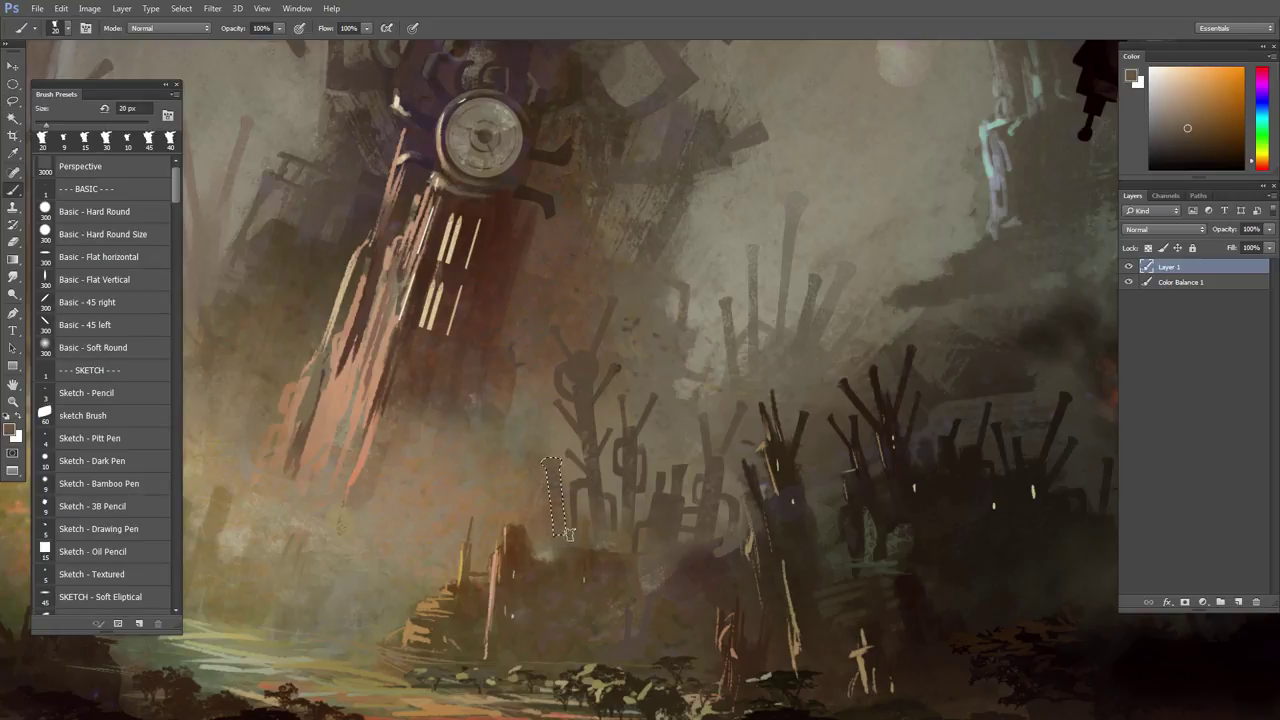
key("ctrl+d")
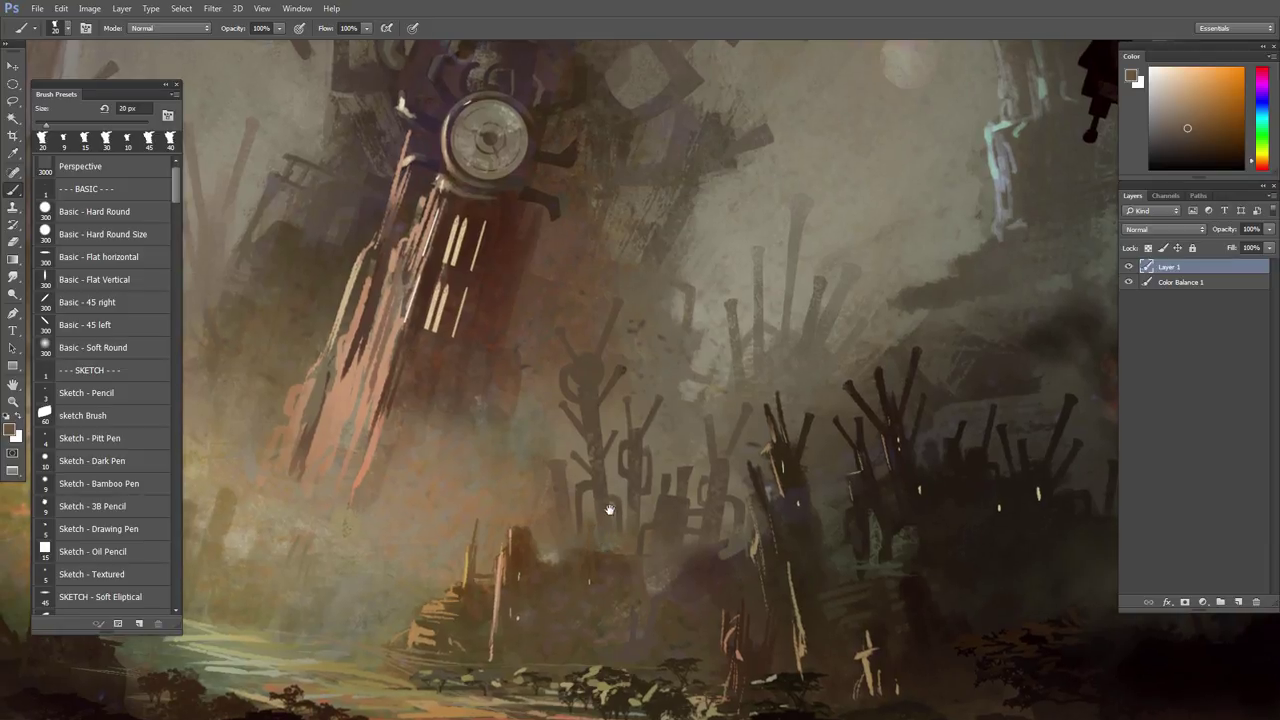
- Blend sampled mist tones around the bases of the distant posts and over the tip of the rock ledge below the waterfall
left_click(632, 573, "alt")
left_click_drag(666, 596, 667, 549)
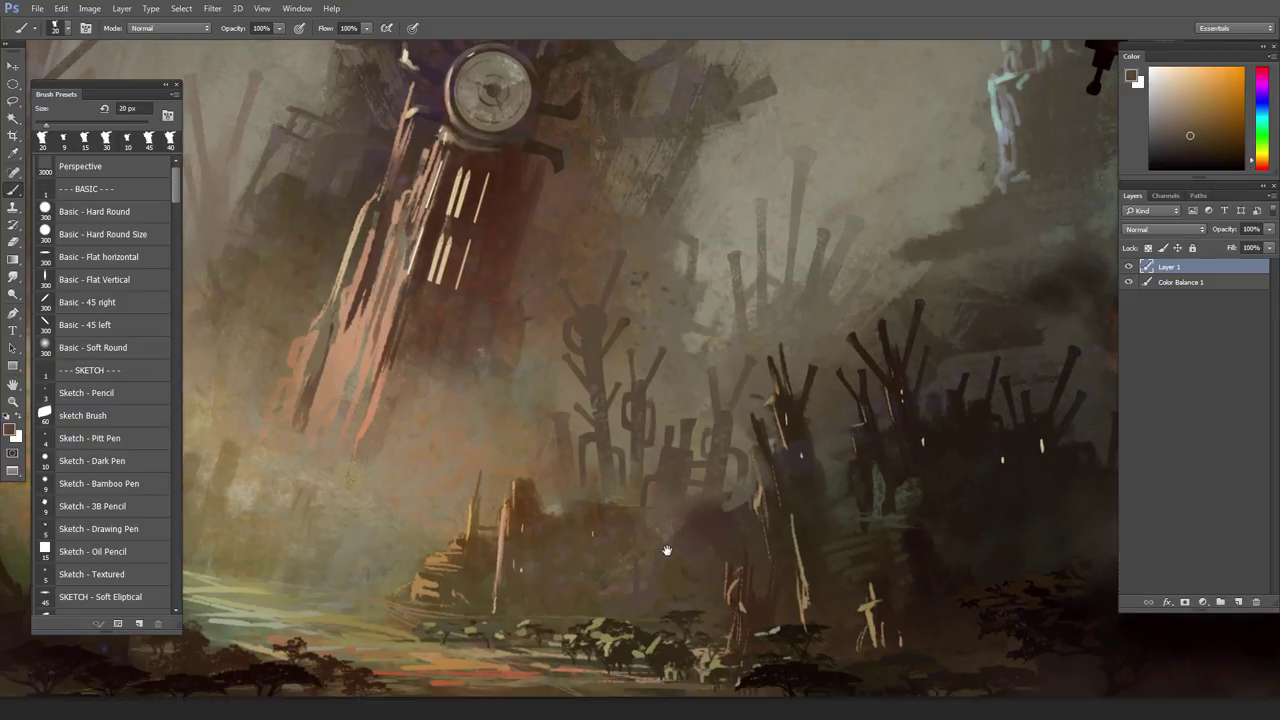
left_click(694, 490, "alt")
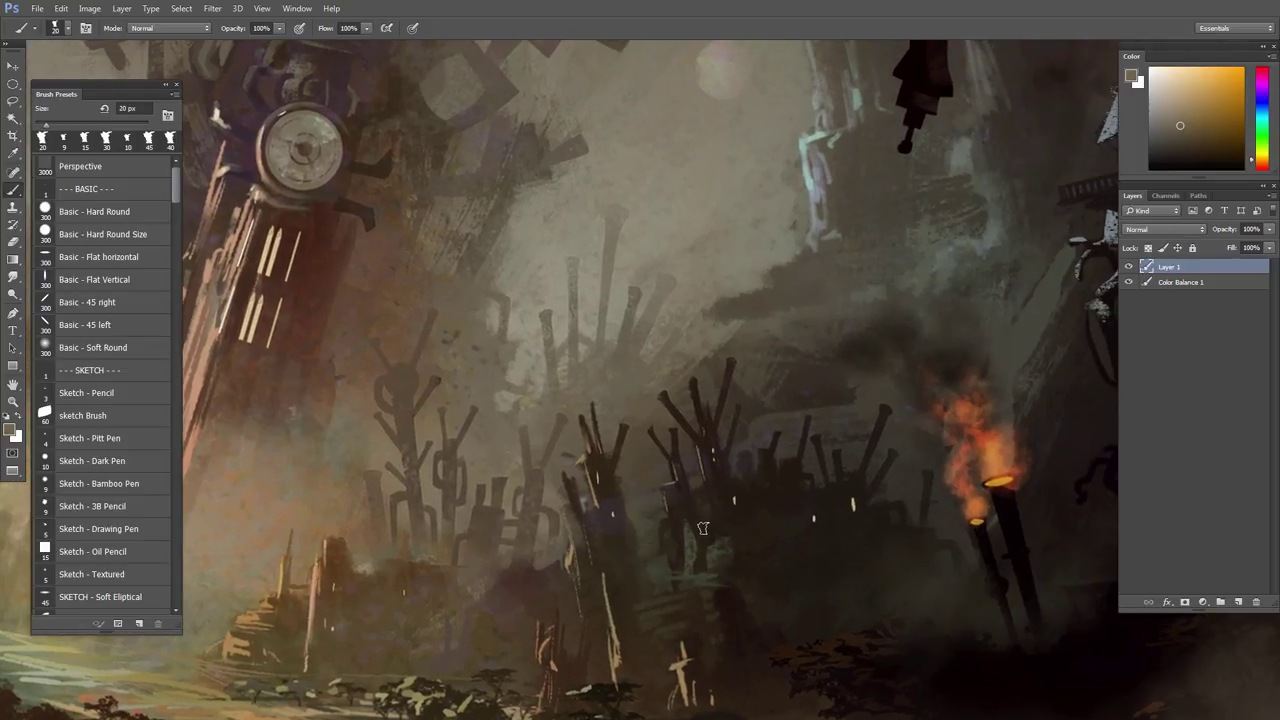
left_click(725, 304, "alt")
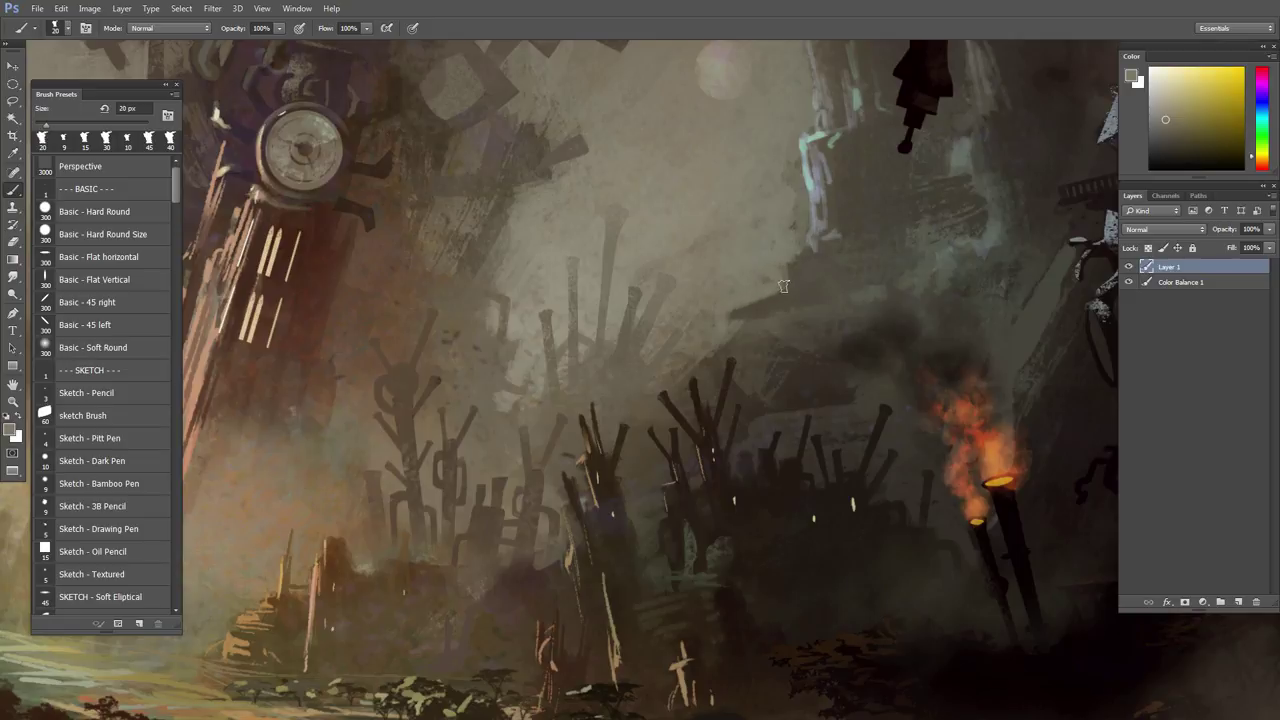
left_click(706, 320, "alt")
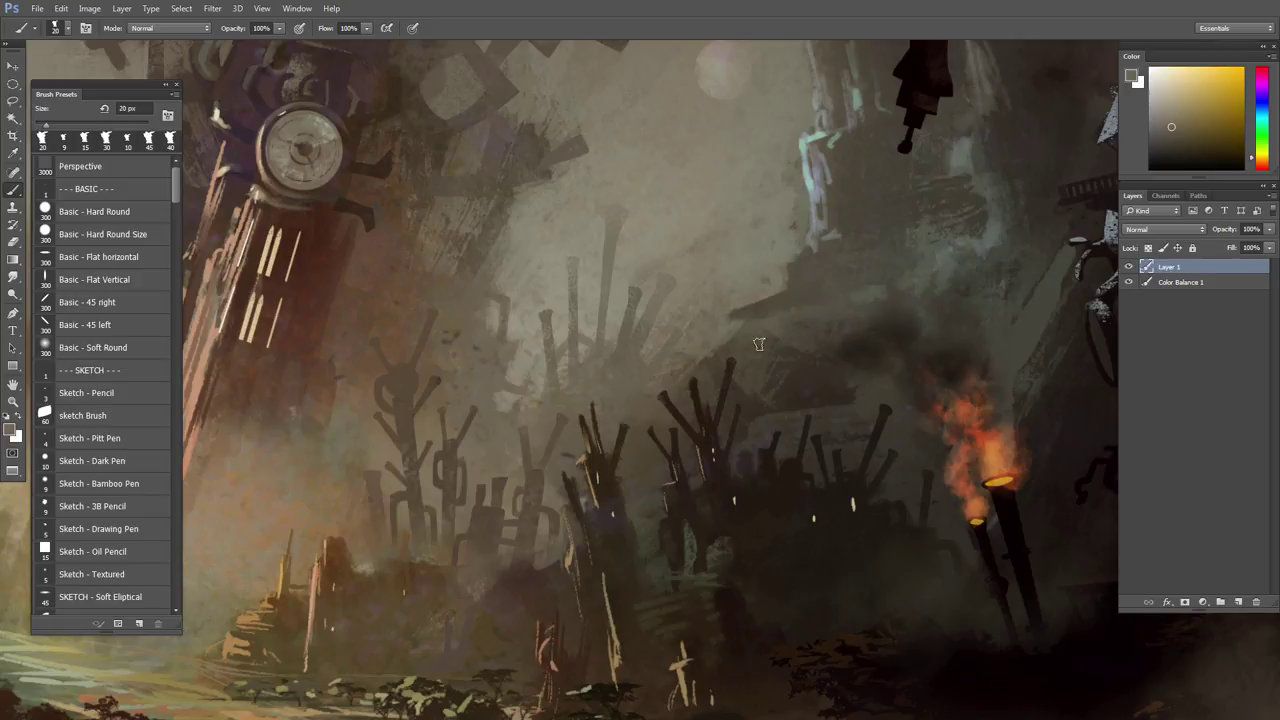
- Lasso a bent pipe standing on the rock ledge below the waterfall and paint it in dark grey-brown
scroll(741, 330, "down", 1)
left_click_drag(741, 330, 706, 457)
left_click_drag(792, 283, 703, 480)
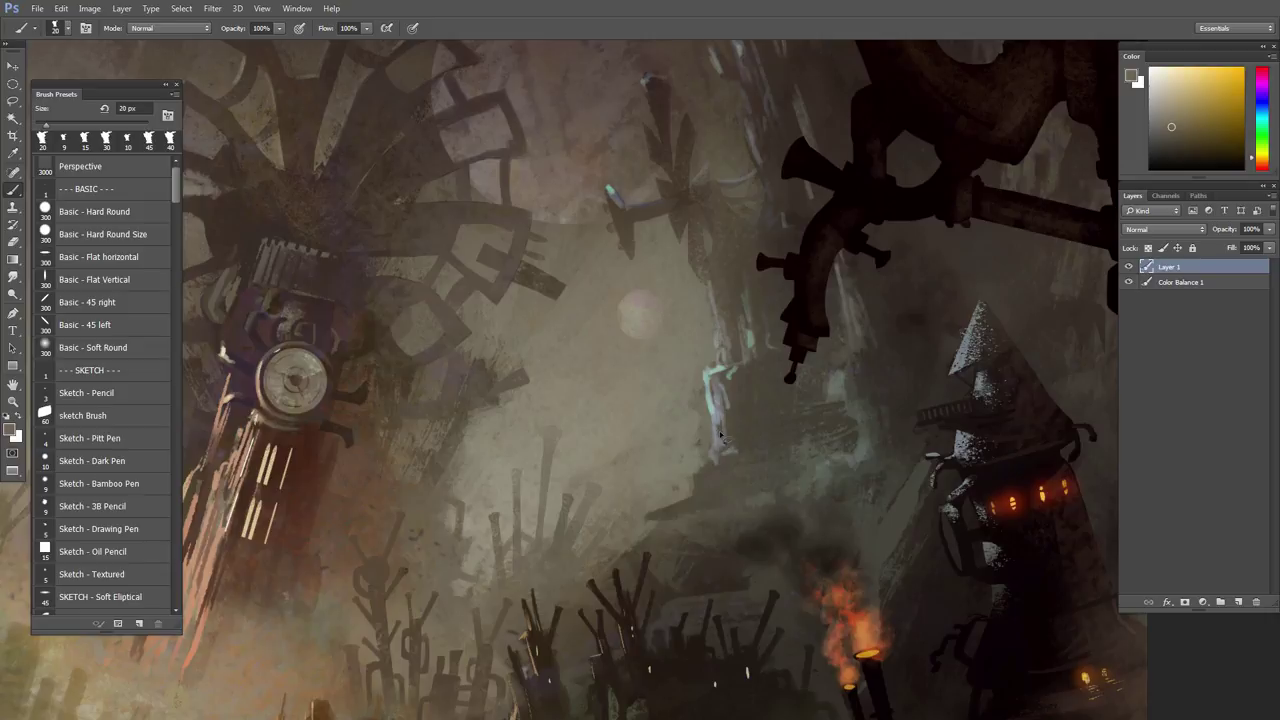
key("l")
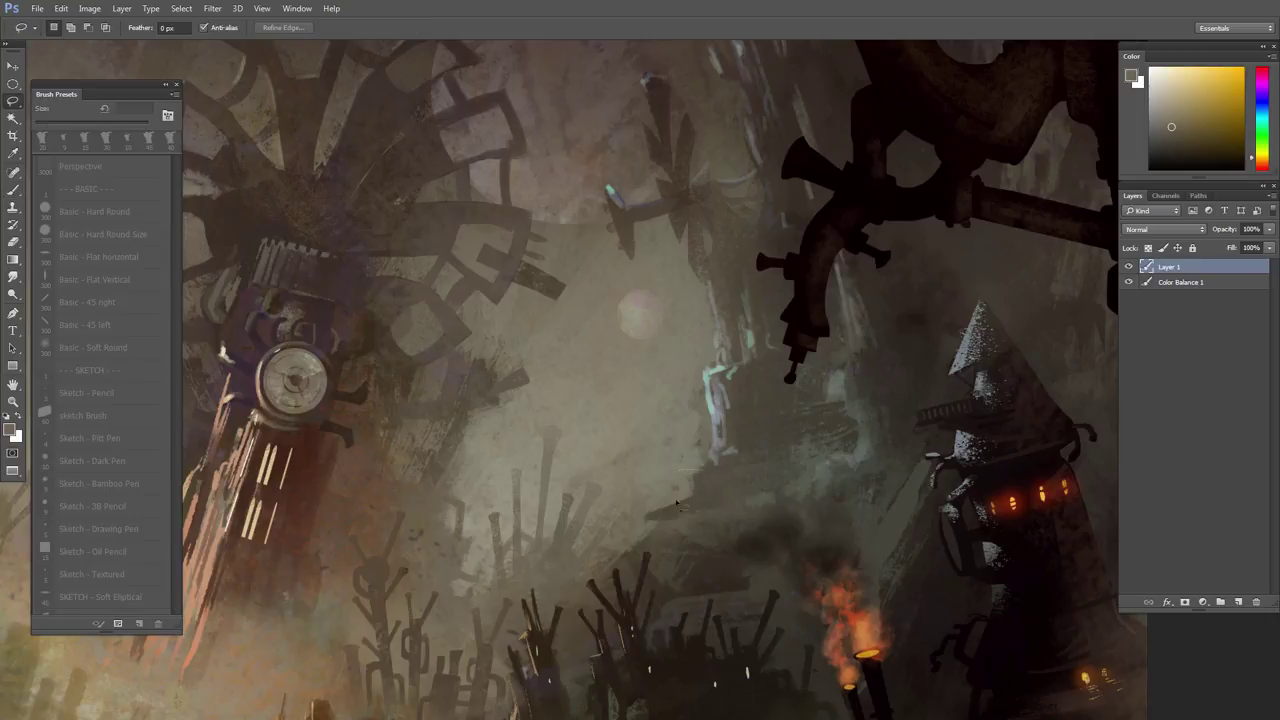
left_click_drag(690, 514, 691, 485)
key("b")
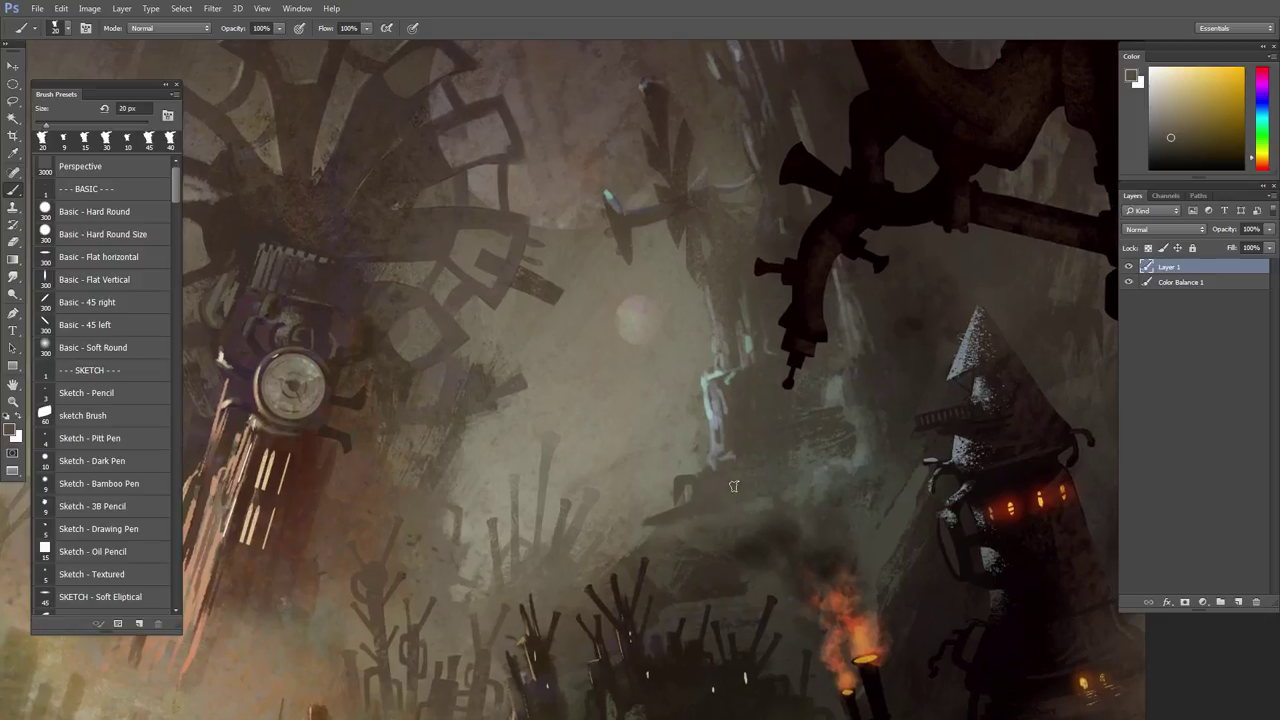
- Lasso a second bent pipe above the first one at the foot of the waterfall and paint it in the sampled dark grey-brown
key("l")
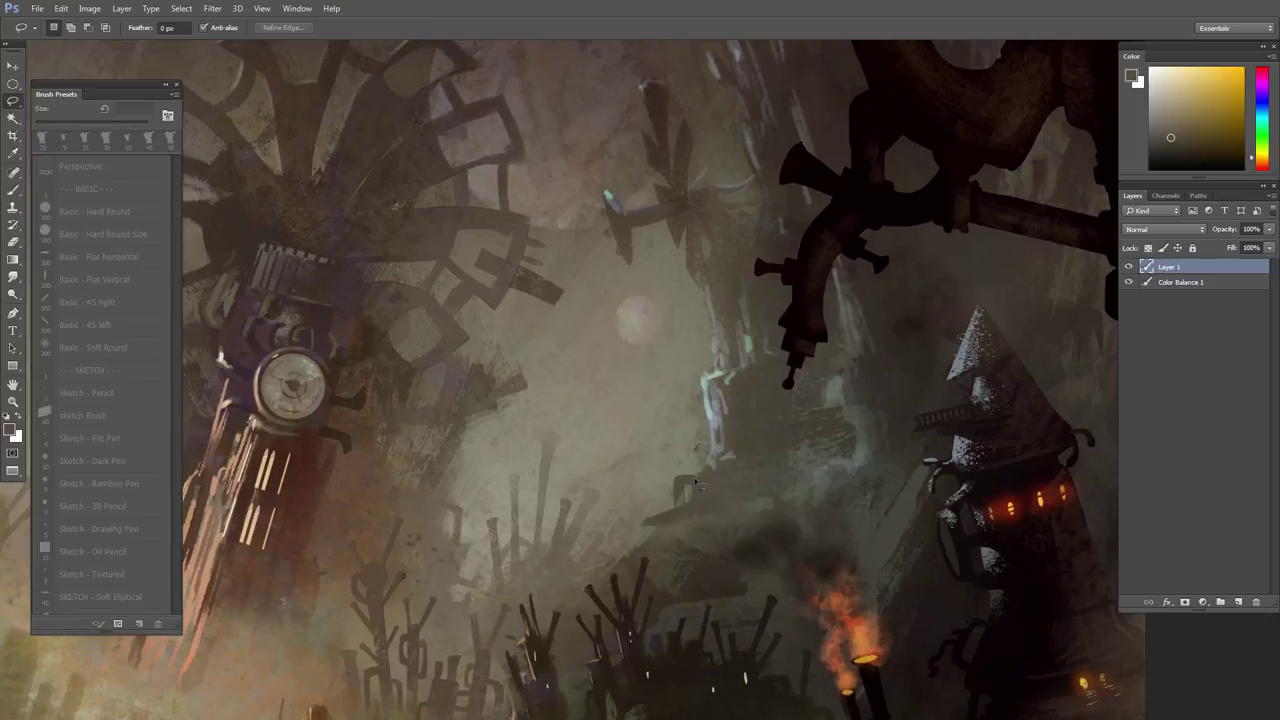
mouse_move(705, 479)
left_mouse_down()
mouse_move(724, 439)
mouse_move(734, 466)
mouse_move(727, 481)
mouse_move(699, 493)
left_mouse_up()
key("b")
left_click(705, 487, "alt")
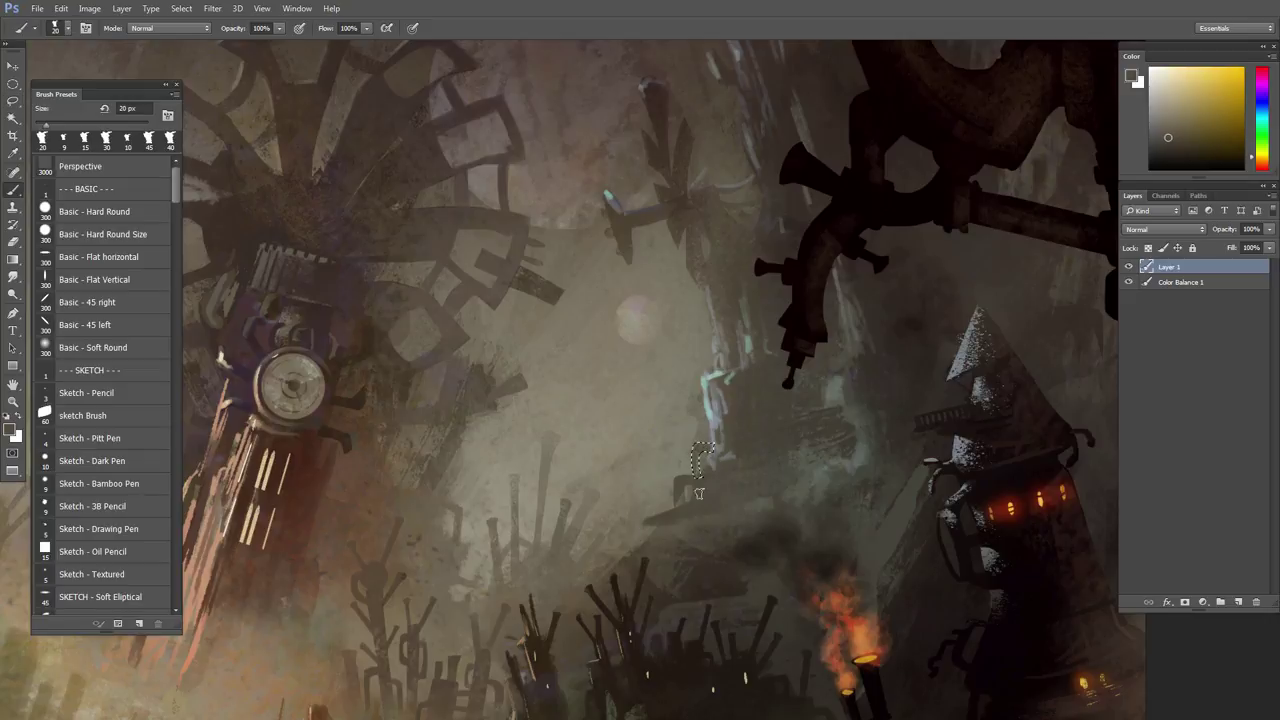
key("ctrl+d")
- Highlight the edges of both bent pipes and the ledge with small brushes in pale teal sampled from the waterfall
key("l")
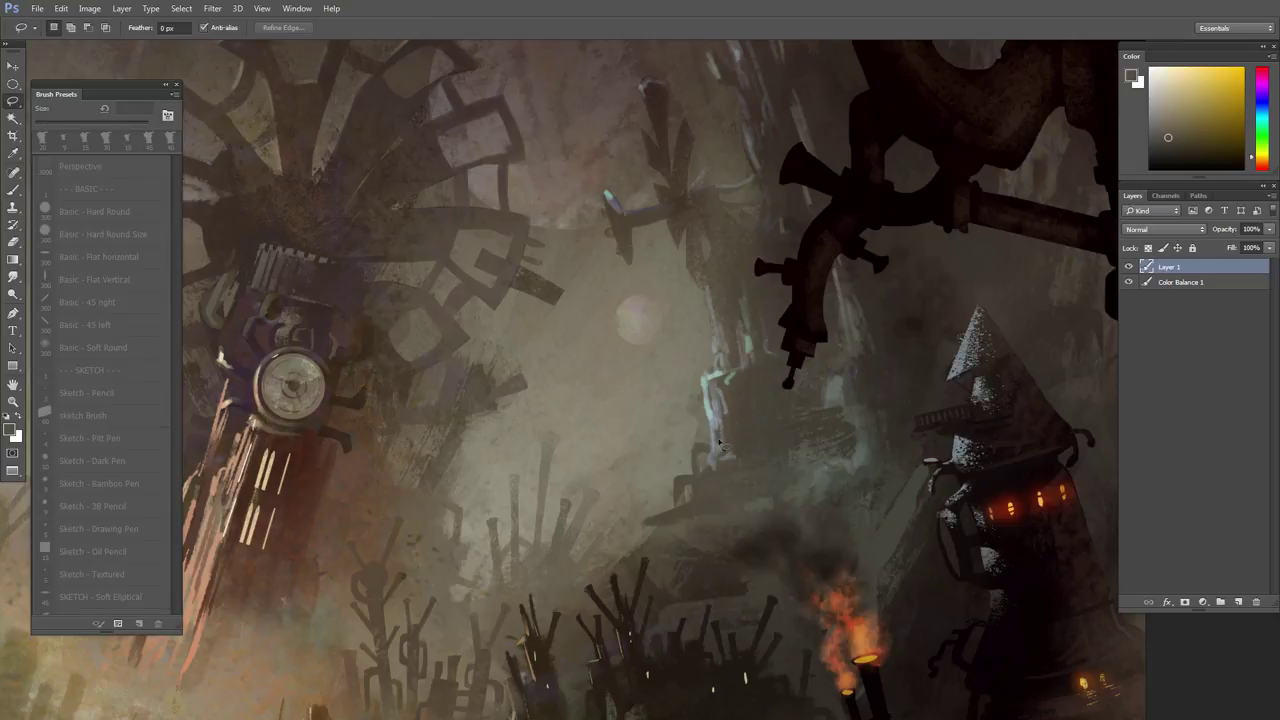
key("b")
left_click(713, 410, "alt")
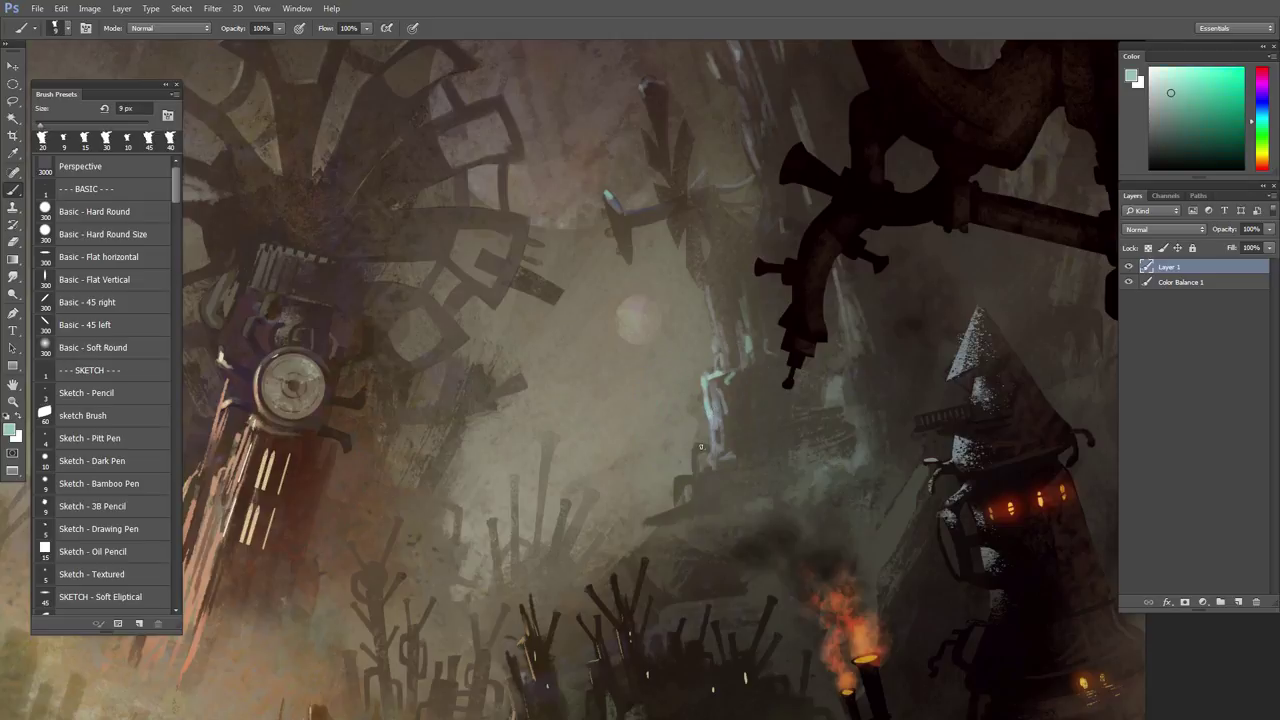
left_click_drag(698, 465, 692, 451)
left_click_drag(672, 476, 699, 476)
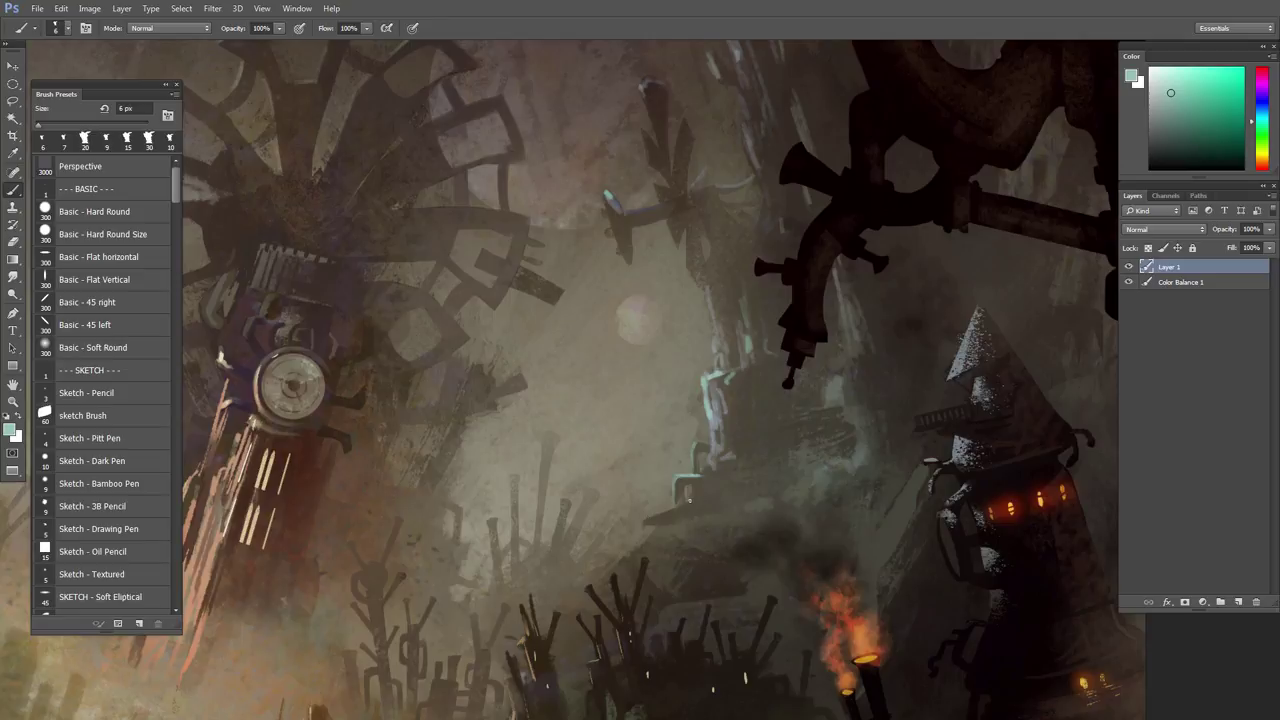
mouse_move(689, 501)
left_mouse_down()
mouse_move(646, 520)
mouse_move(677, 513)
left_mouse_up()
- Refine the lower pipe on the ledge with sampled grey-brown and muted green tones, enlarging the brush to 10 px
left_click(704, 499, "alt")
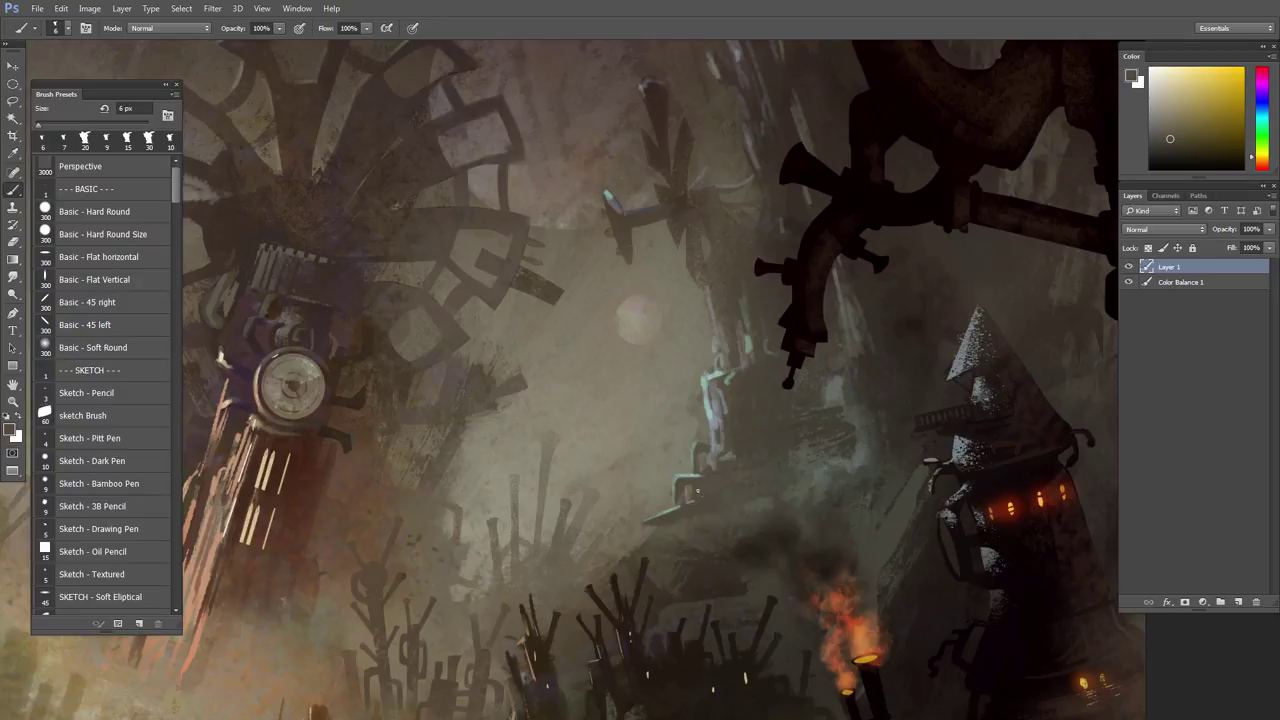
left_click(692, 478, "alt")
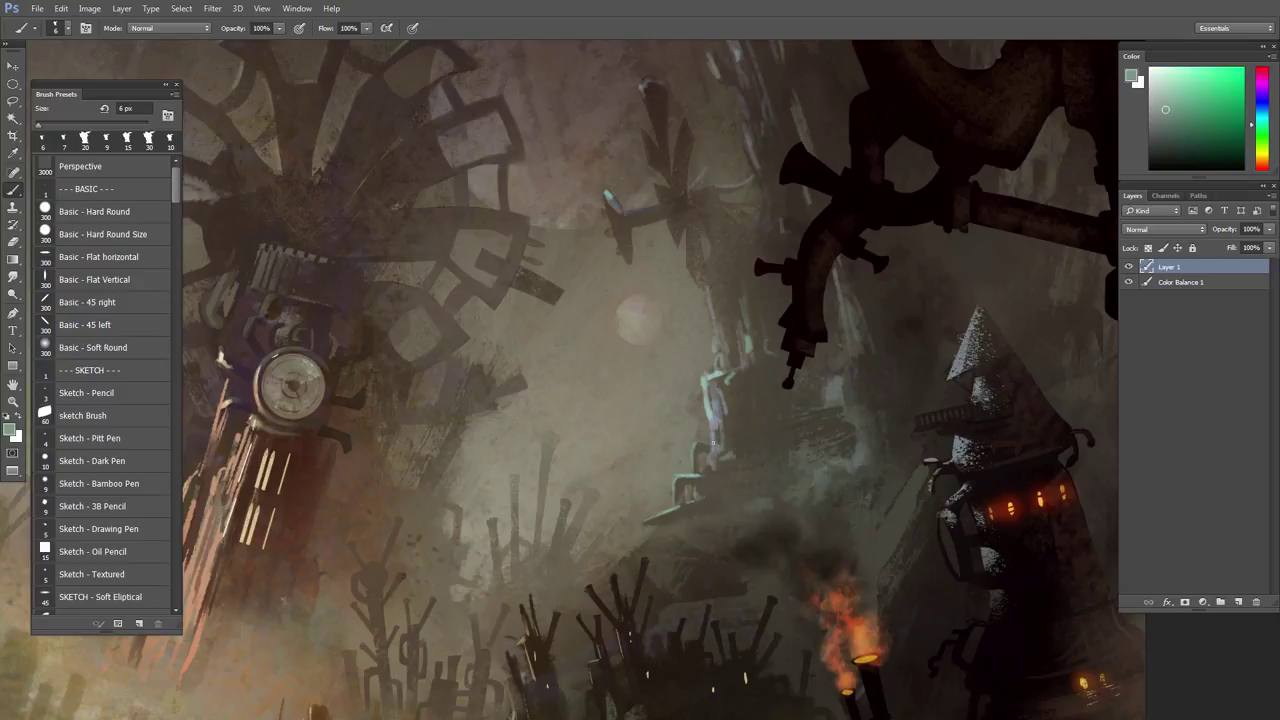
left_click_drag(694, 489, 705, 500)
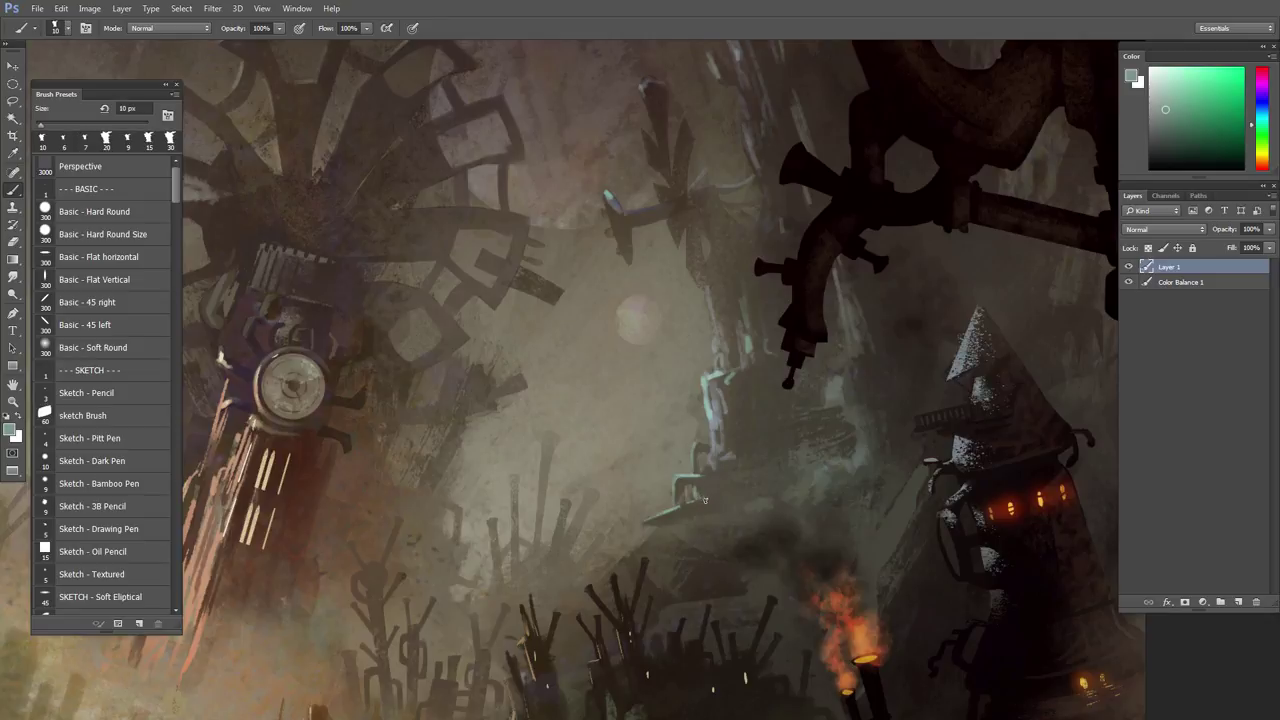
left_click(707, 485, "alt")
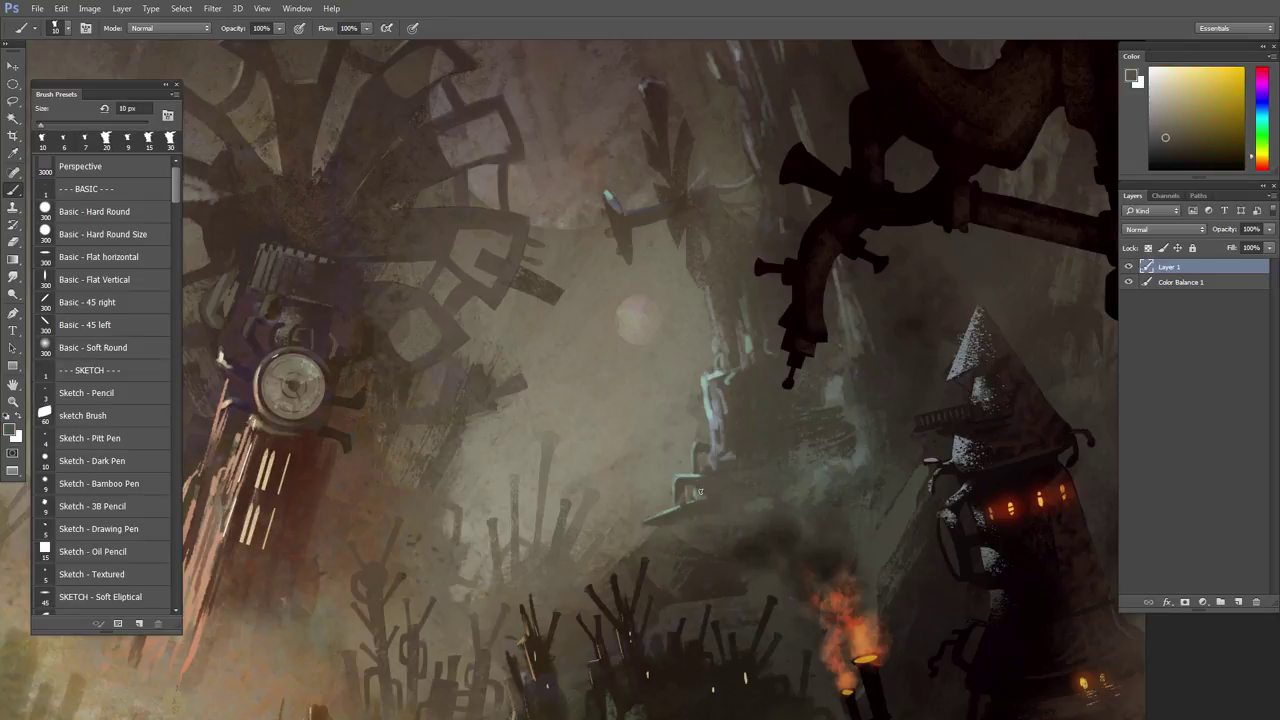
left_click(718, 418, "alt")
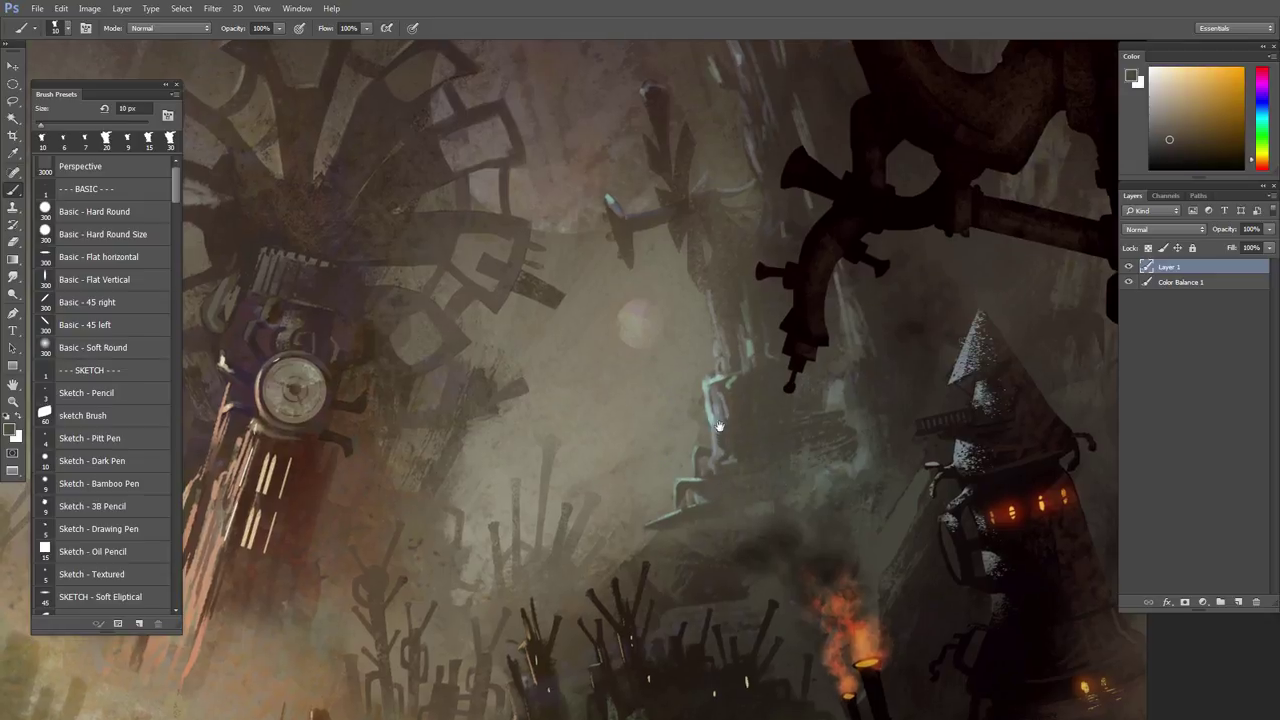
- Rework the upper pipe above the rock ledge in sampled pale teal and grey-brown with a 10 px brush
left_click(708, 380, "alt")
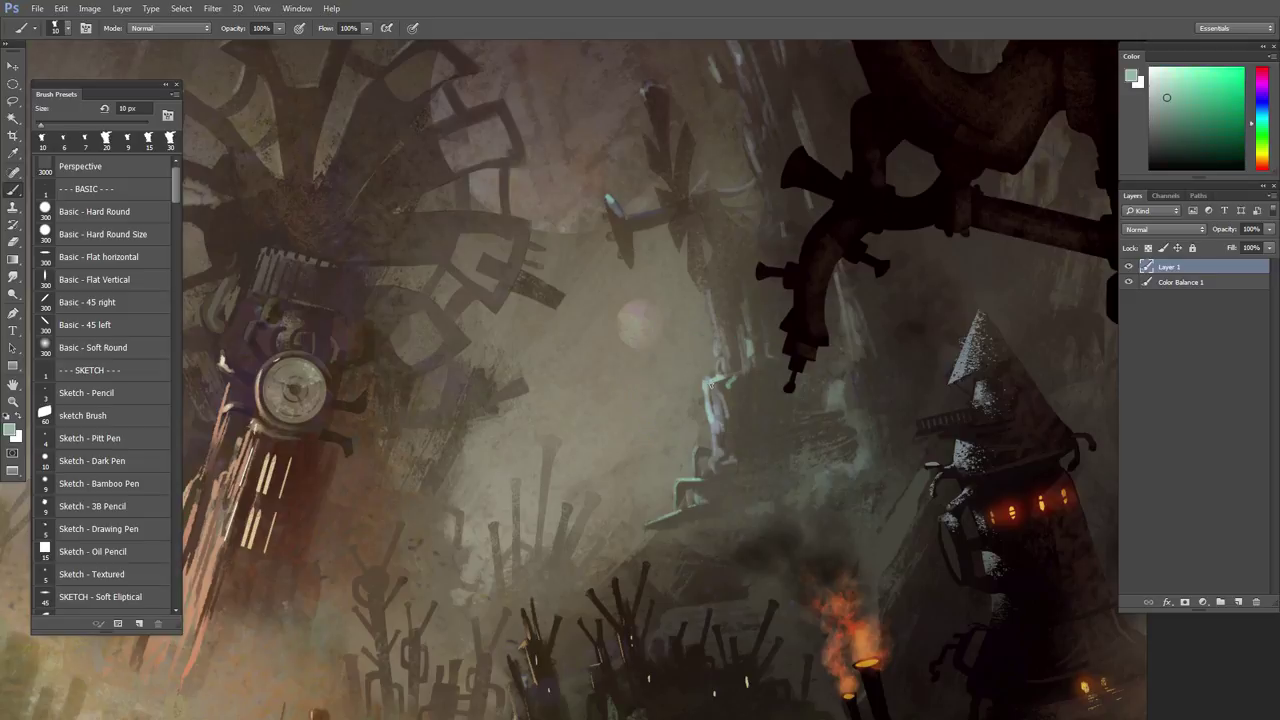
left_click_drag(709, 389, 717, 456)
left_click(736, 443, "alt")
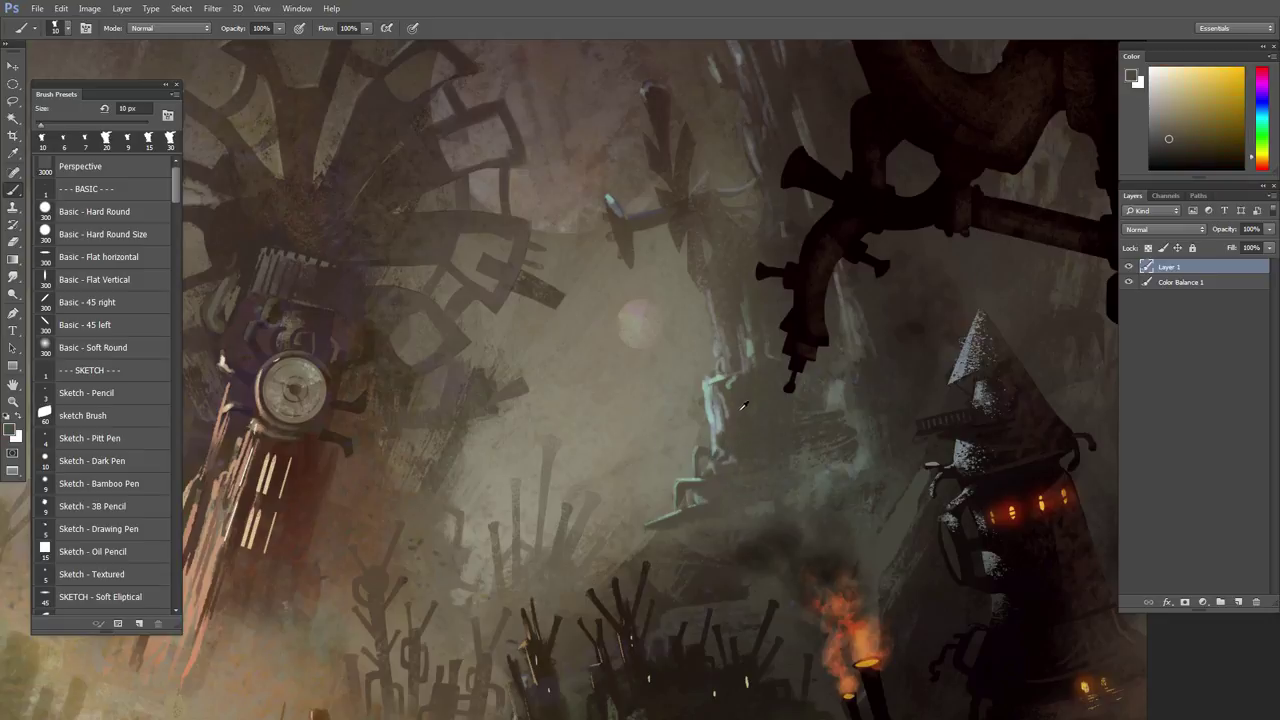
left_click_drag(722, 420, 724, 434)
left_click(722, 388, "alt")
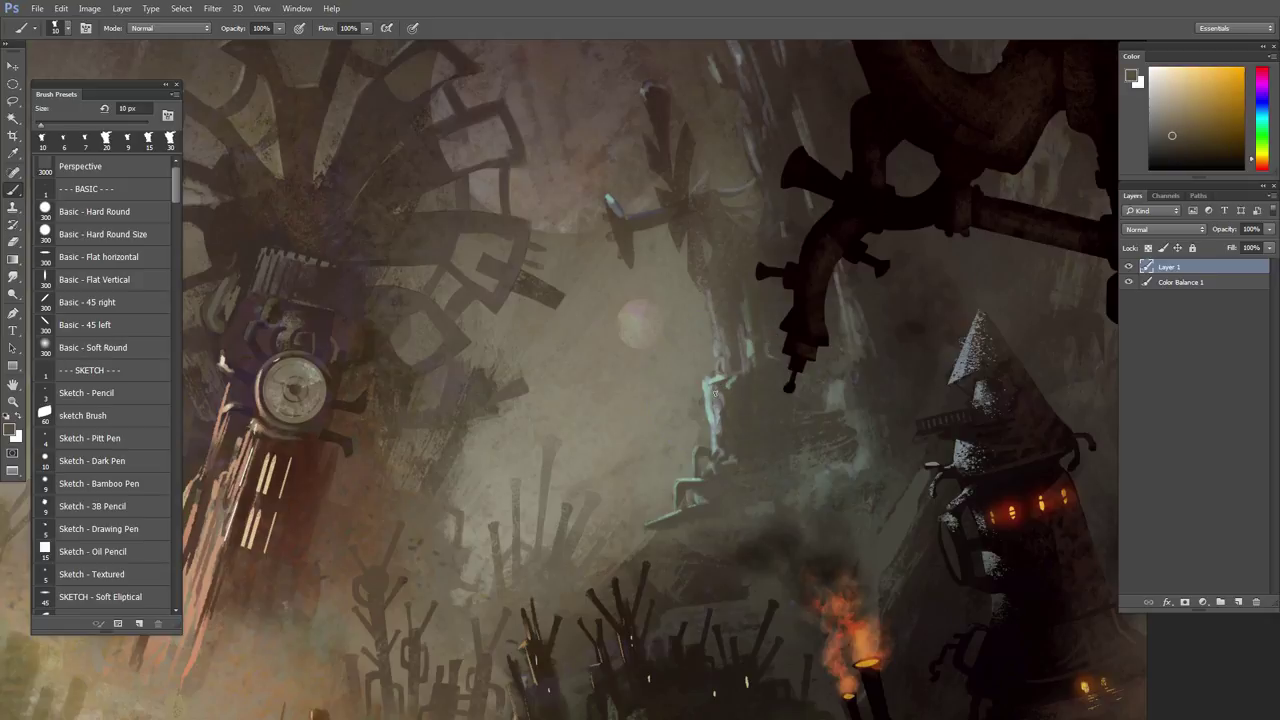
left_click(716, 391, "alt")
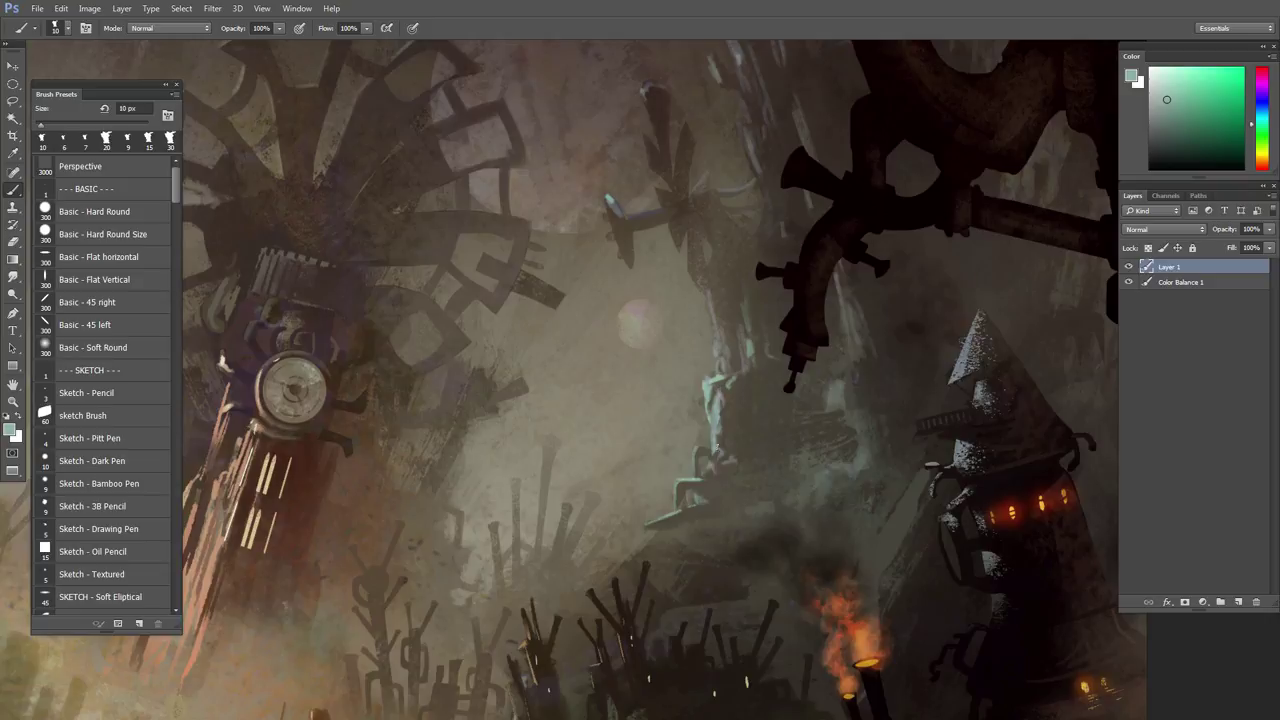
left_click(724, 402, "alt")
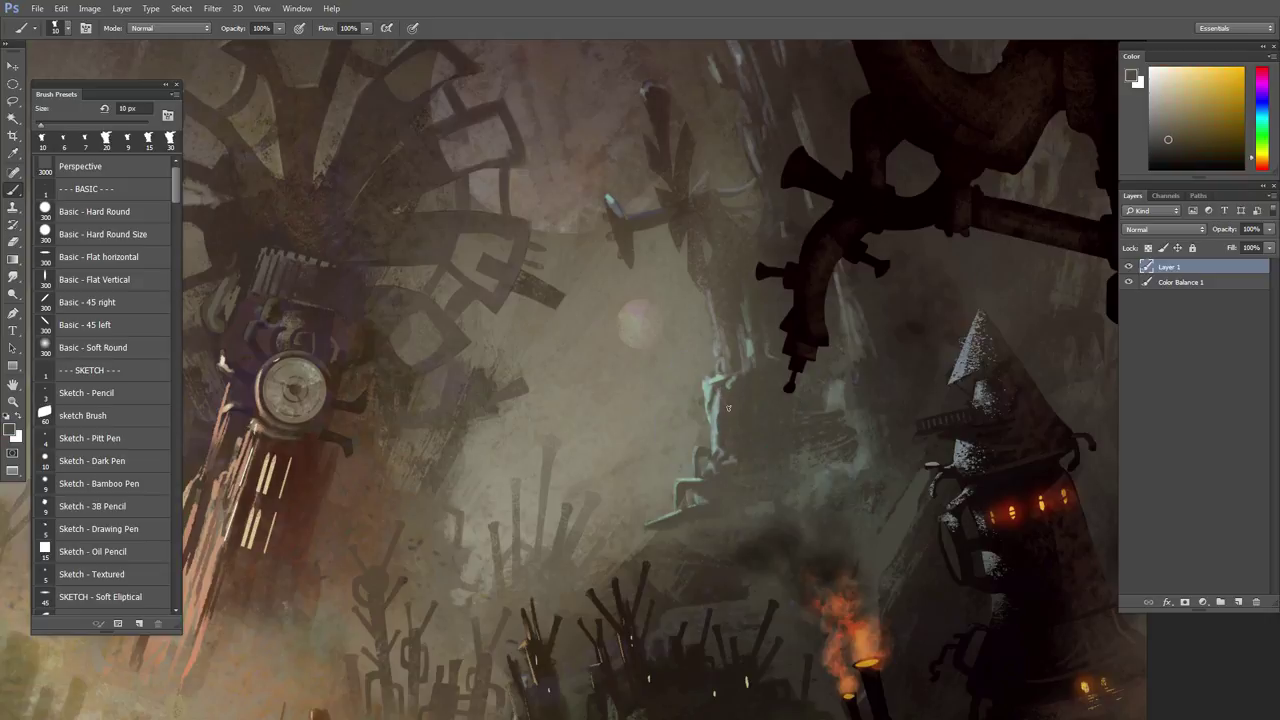
- Add pale teal highlights around the top of the upper pipe with the brush reduced to 7 px
left_click(714, 380, "alt")
key("bracketleft")
key("bracketleft")
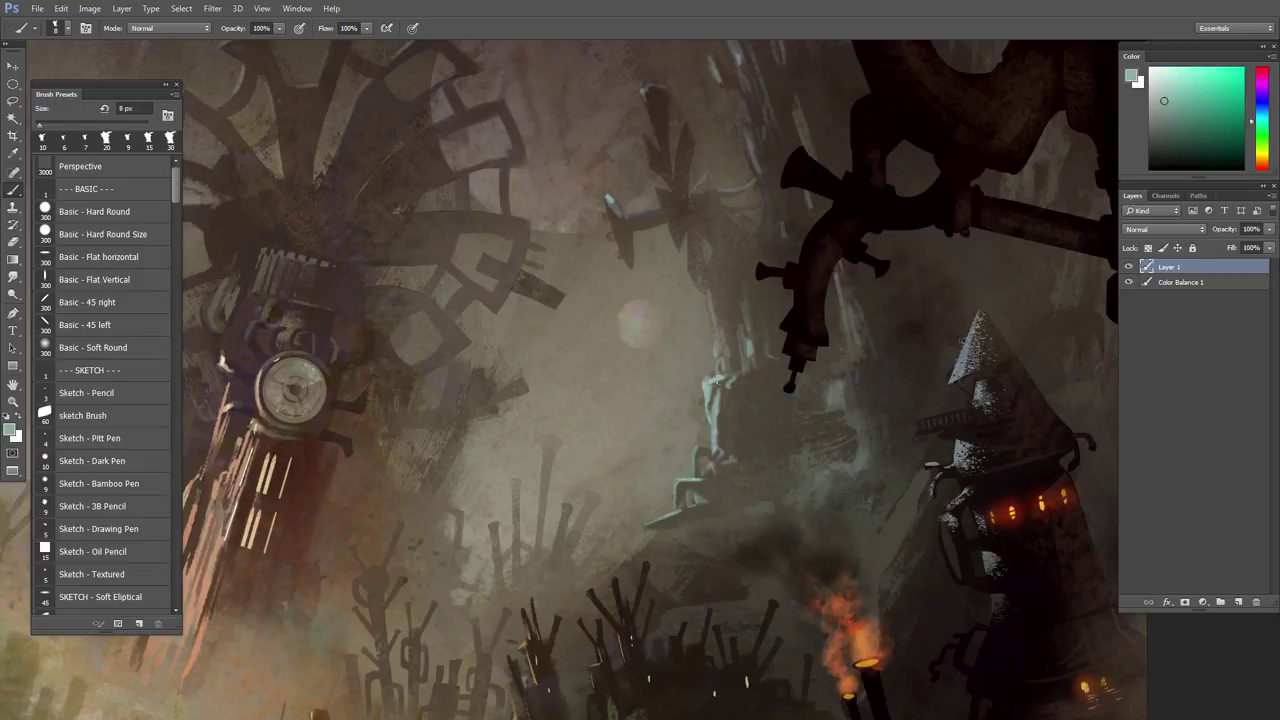
key("bracketleft")
left_click_drag(718, 378, 721, 377)
left_click(720, 365, "alt")
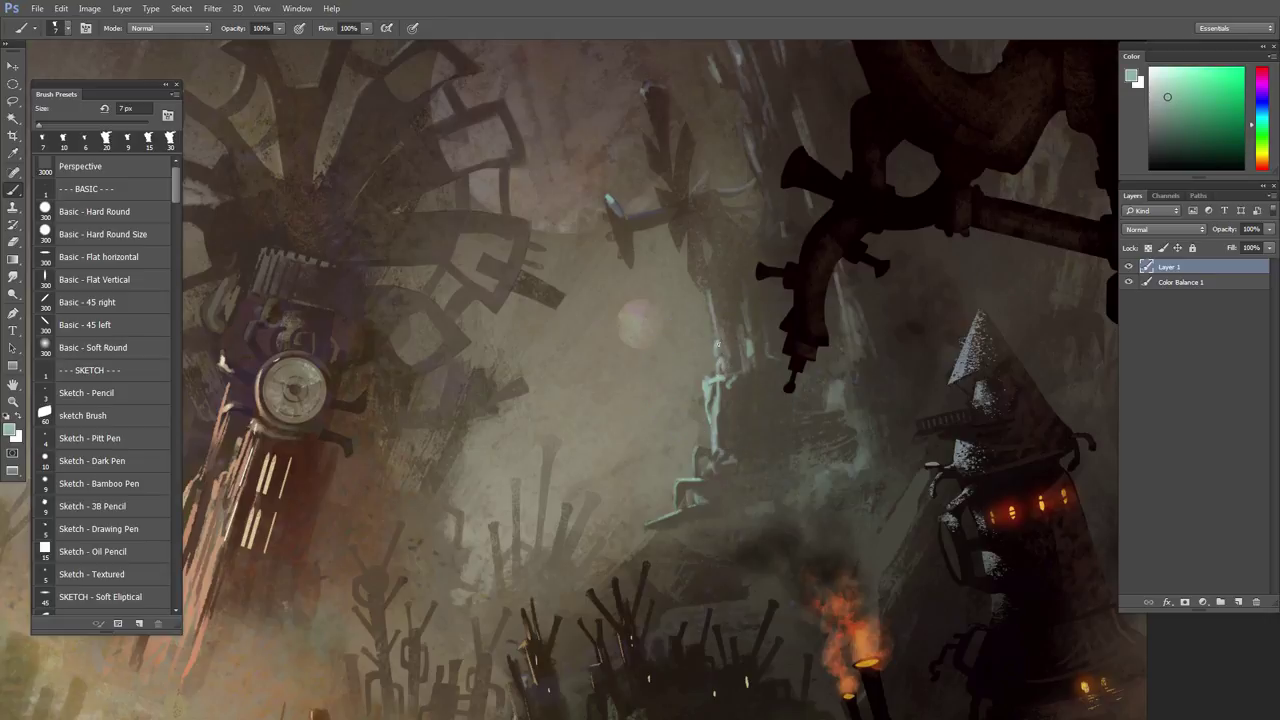
left_click_drag(723, 346, 717, 345)
- Trim the narrow waterfall strand directly above the upper pipe with sampled grey-brown tones
left_click(734, 320, "alt")
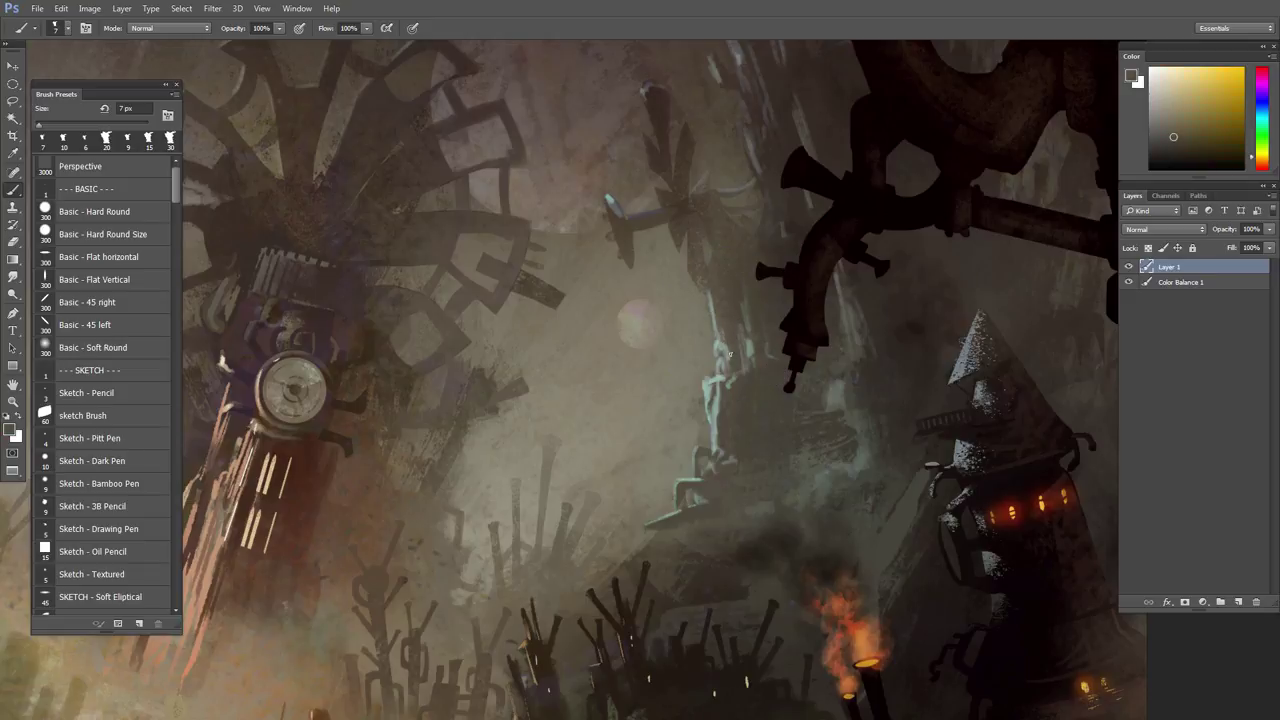
left_click(722, 337, "alt")
left_click(733, 310, "alt")
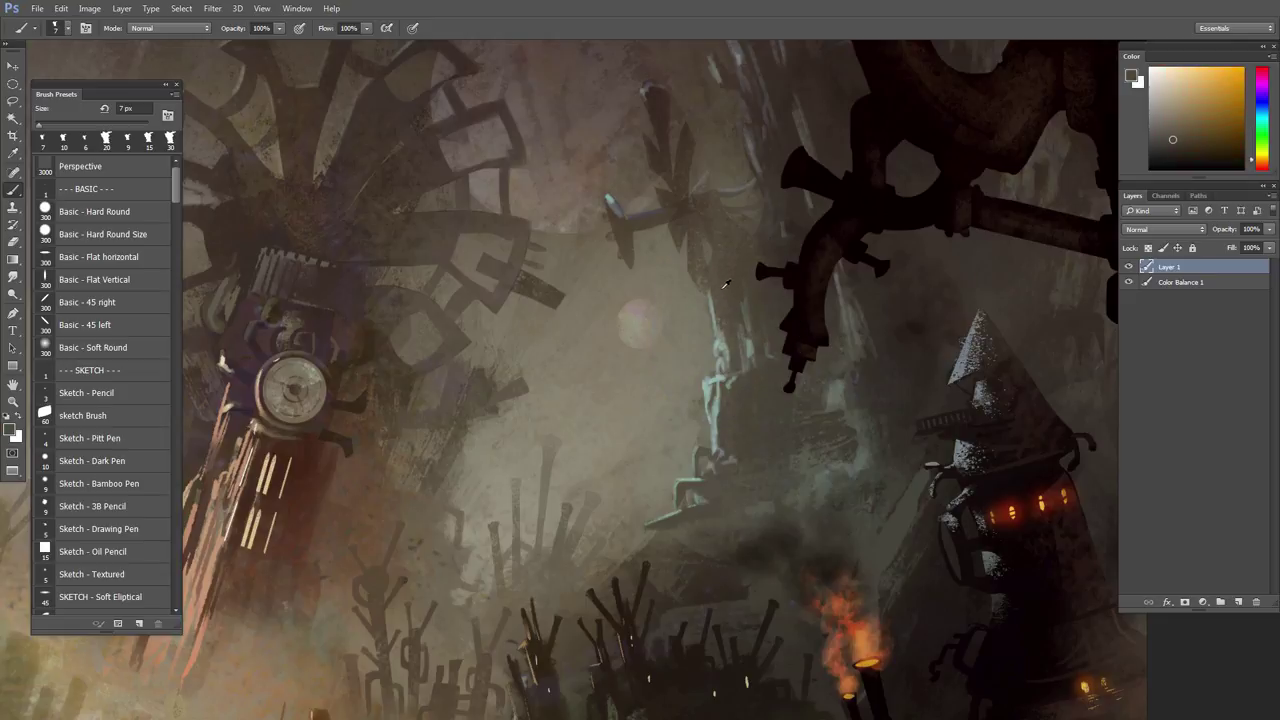
left_click(725, 284, "alt")
left_click_drag(704, 288, 712, 305)
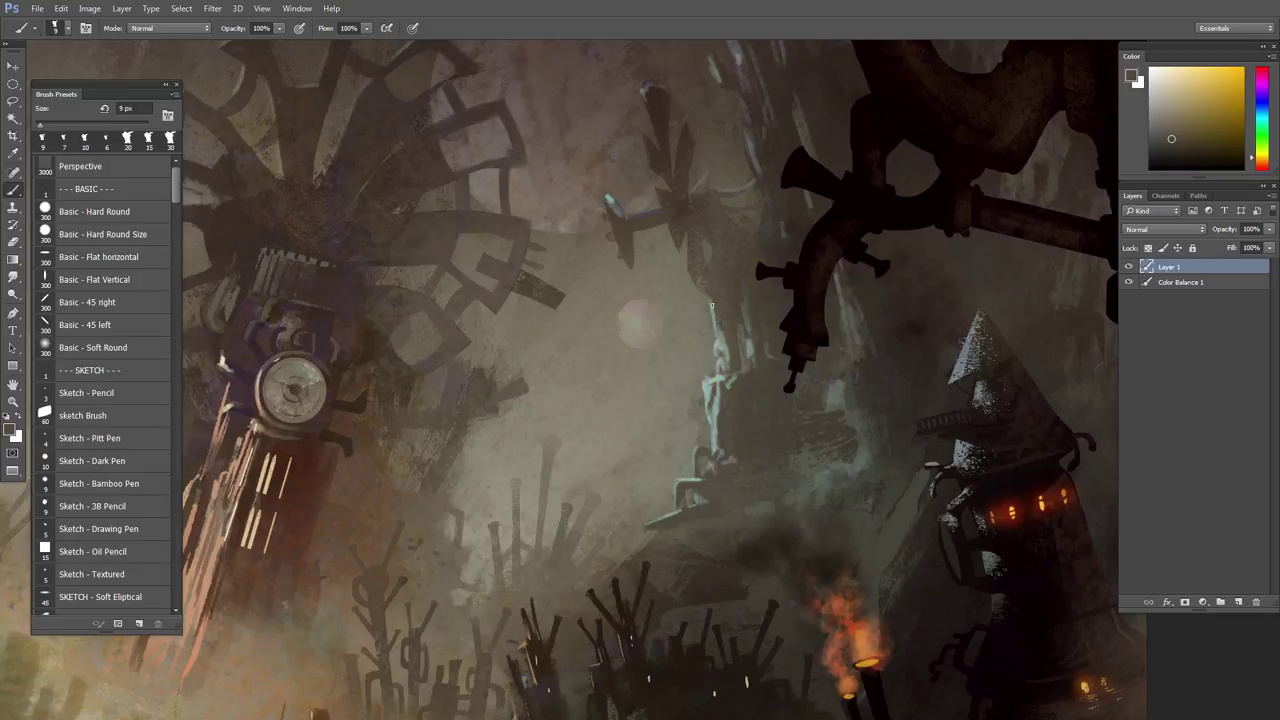
- Paint a thin grey-green strand beside the waterfall at 8 px and cut back its upper end in dark grey-brown at 10 px
left_click(751, 346, "alt")
left_click_drag(746, 325, 744, 300)
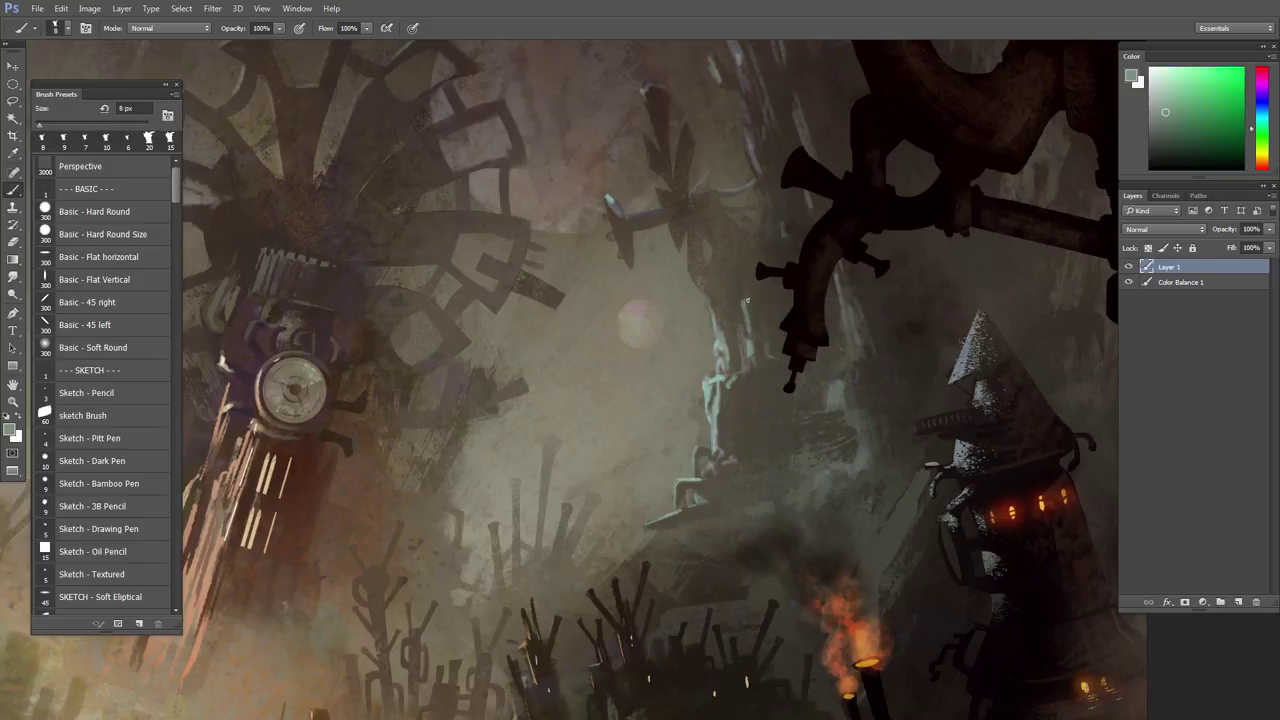
left_click(762, 290, "alt")
key("bracketright")
key("bracketright")
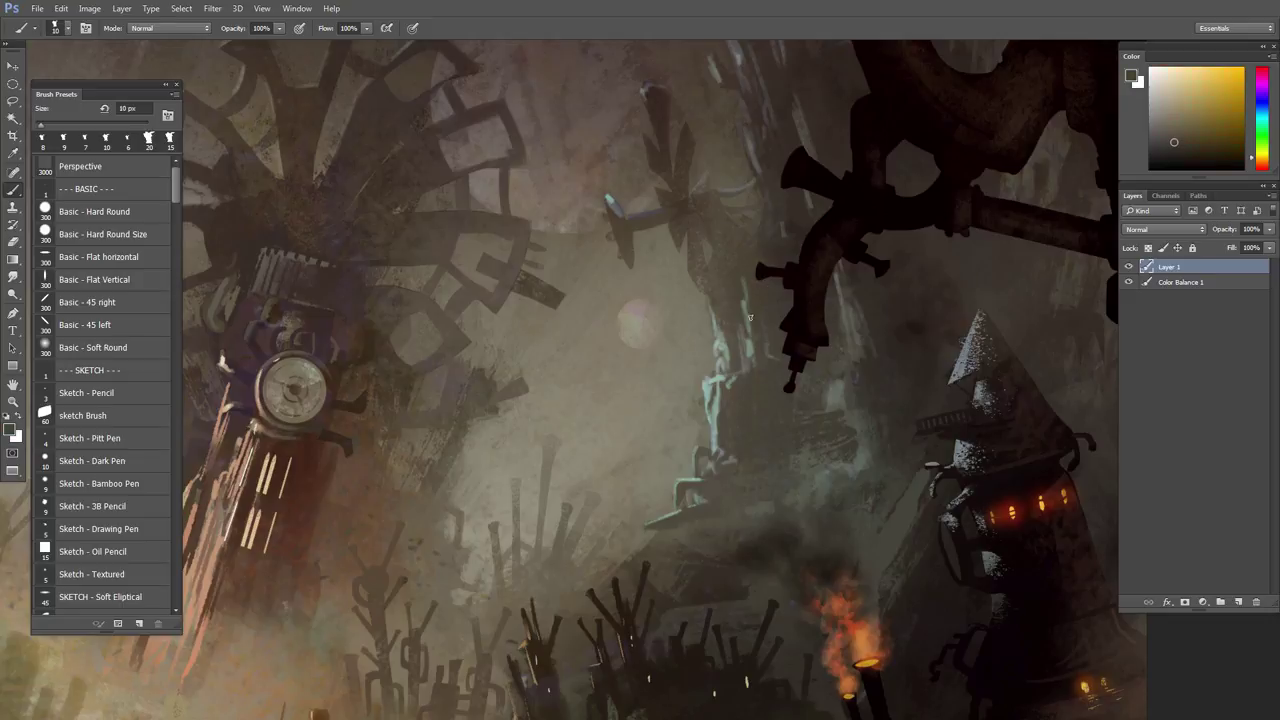
left_click_drag(745, 279, 753, 302)
- Extend the side strand down toward the pipe top in a sampled light tone at 8 px and trim its edge in grey-brown
left_click(742, 308, "alt")
left_click(762, 333, "alt")
left_click(752, 343, "alt")
key("bracketleft")
key("bracketleft")
left_click_drag(746, 325, 743, 368)
left_click(757, 385, "alt")
left_click_drag(752, 342, 753, 354)
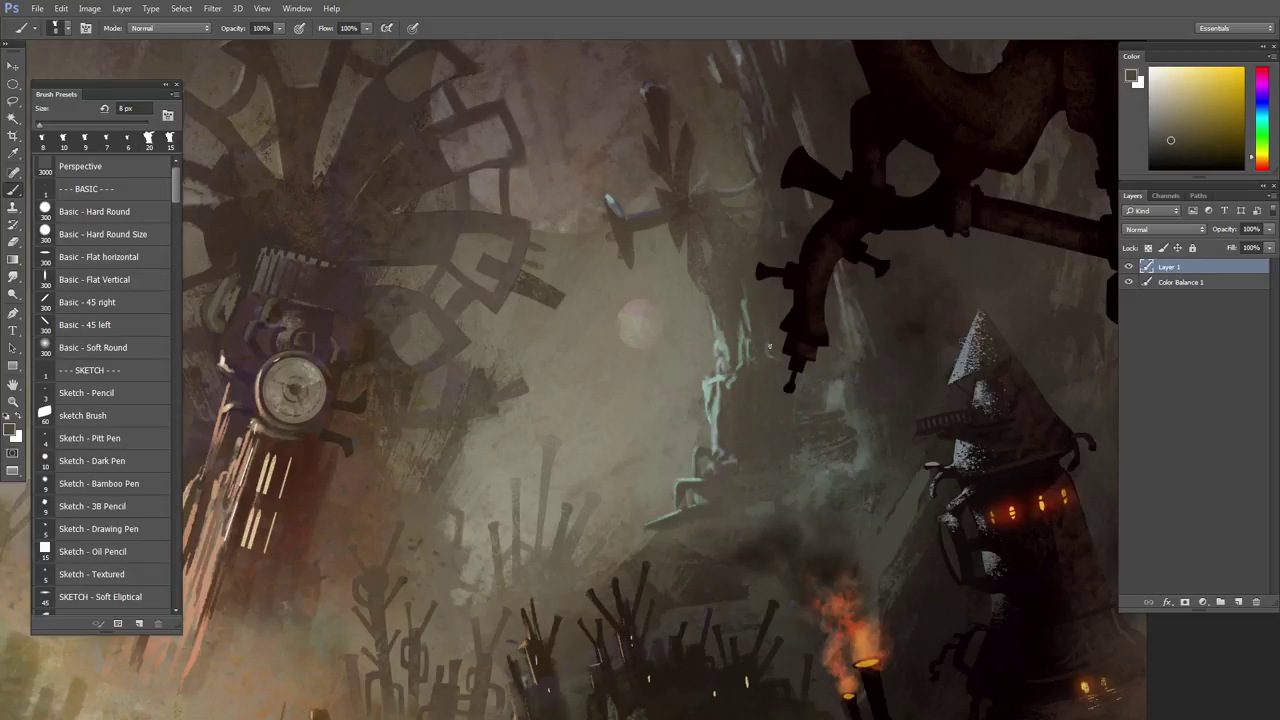
- Refine the gap between the two strands with sampled grey-brown and grey-teal tones, reducing the brush from 9 to 7 px
left_click(758, 310, "alt")
left_click(776, 323, "alt")
left_click(729, 318, "alt")
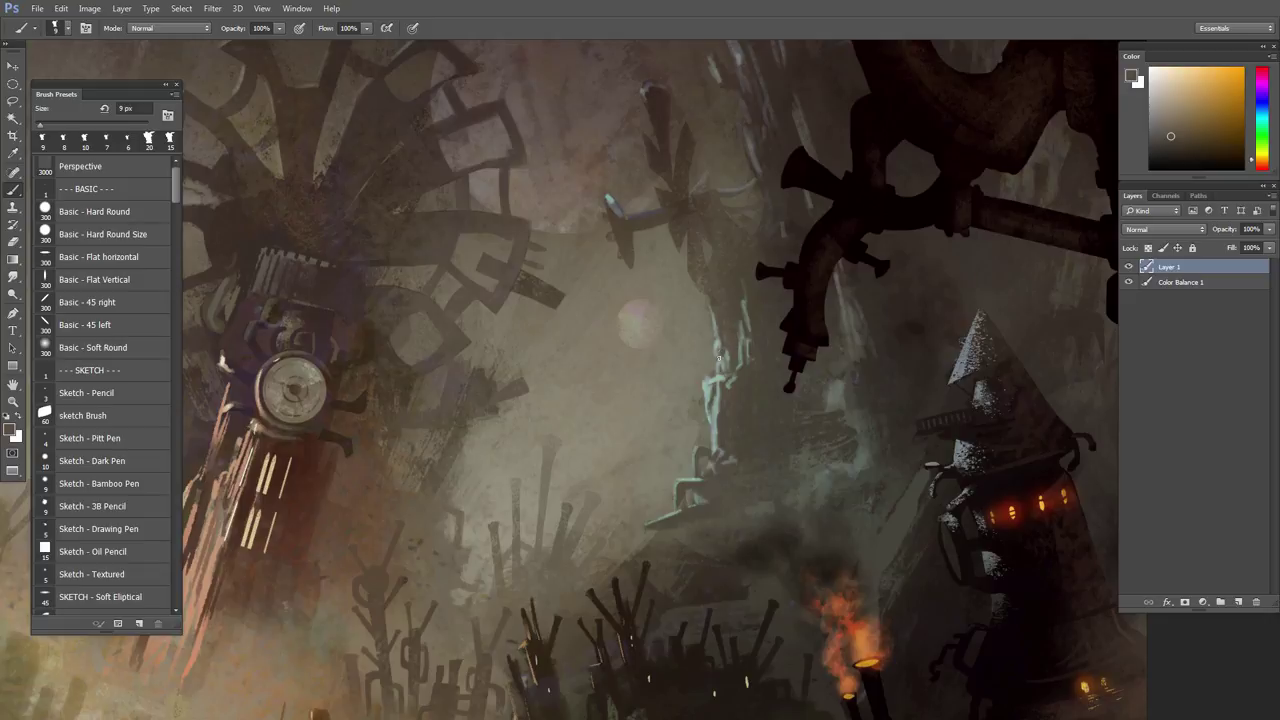
left_click(726, 370, "alt")
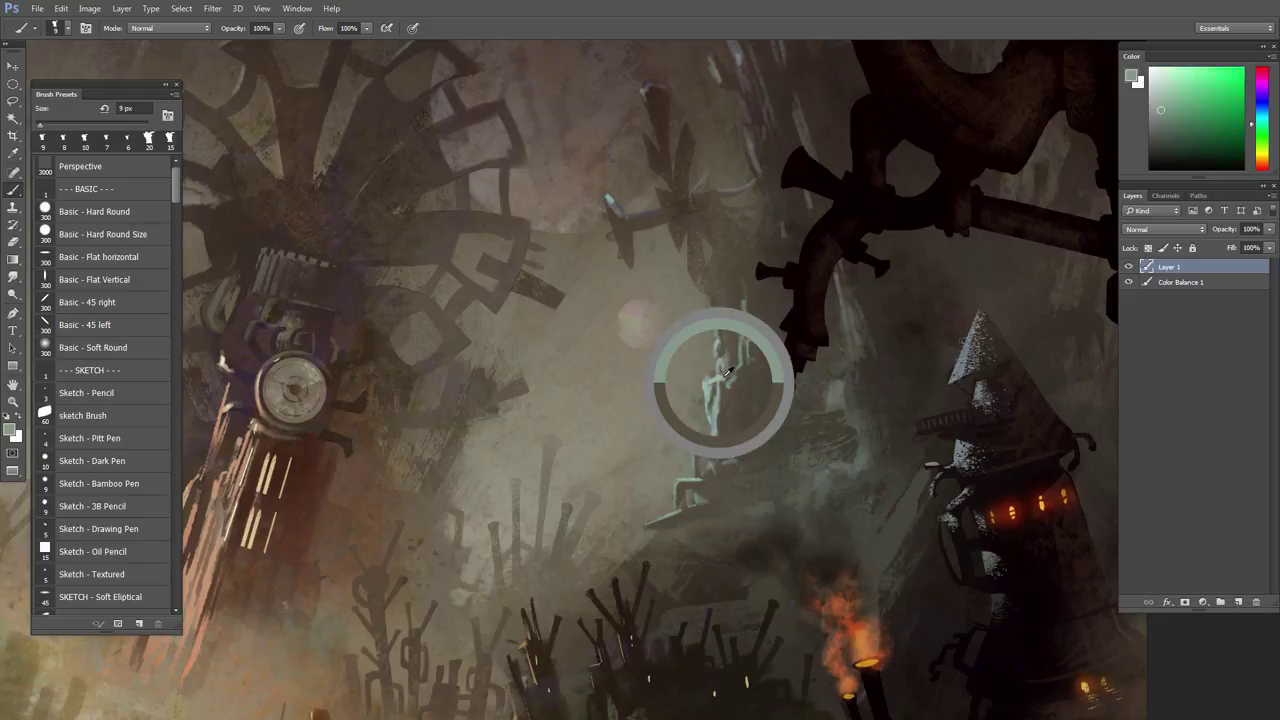
key("bracketleft")
key("bracketleft")
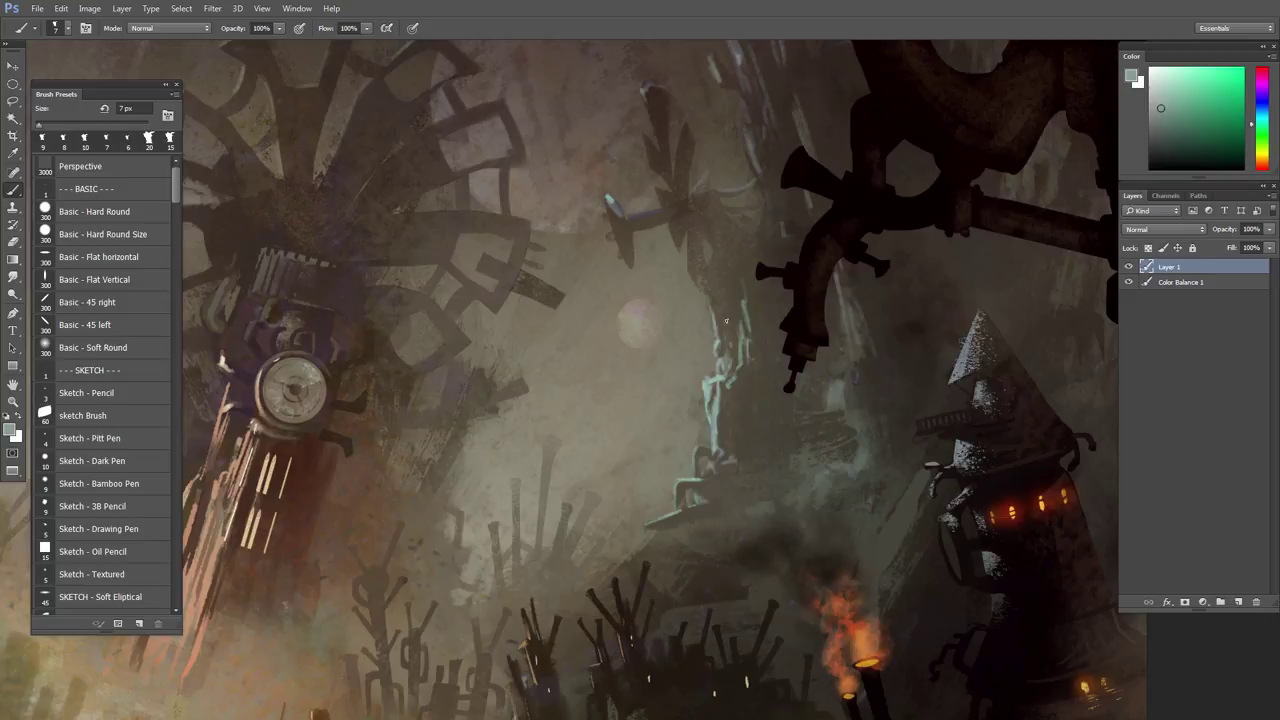
left_click(725, 314, "alt")
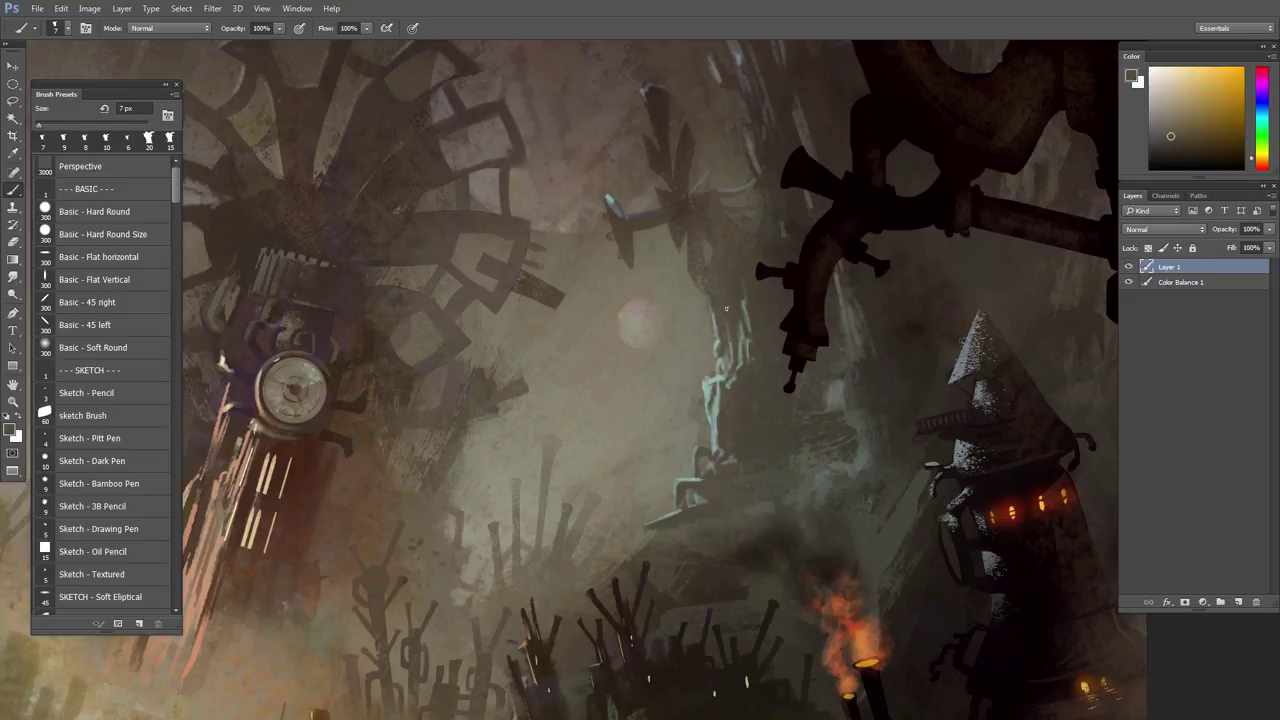
- Touch up the fine details where the waterfall meets the pipe top in sampled grey-green and brown at 5 px
left_click(752, 310, "alt")
left_click(742, 322, "alt")
left_click(720, 336)
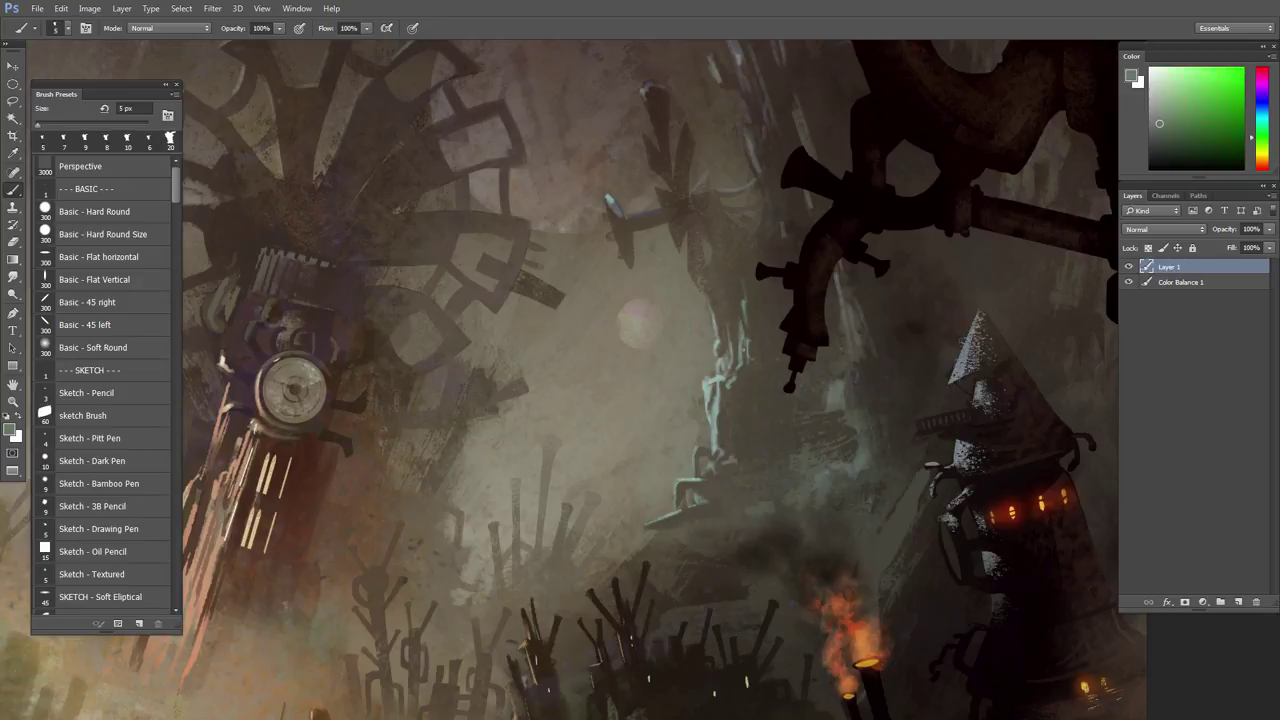
left_click(742, 302, "alt")
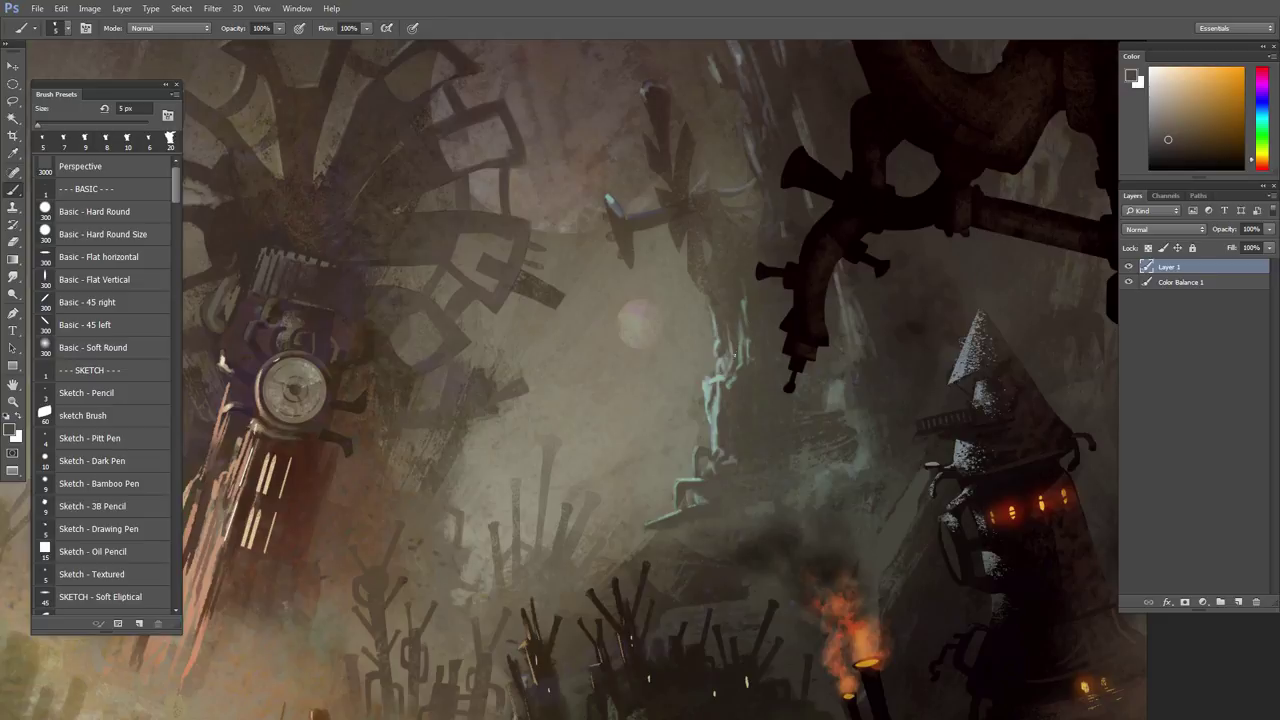
left_click(723, 315, "alt")
- Soften the upper part of the waterfall strand with sampled tones, enlarging the brush to 9 px, and resample its grey-teal
key("bracketright")
key("bracketright")
left_click_drag(713, 321, 714, 309)
left_click(723, 350, "alt")
key("bracketright")
key("bracketright")
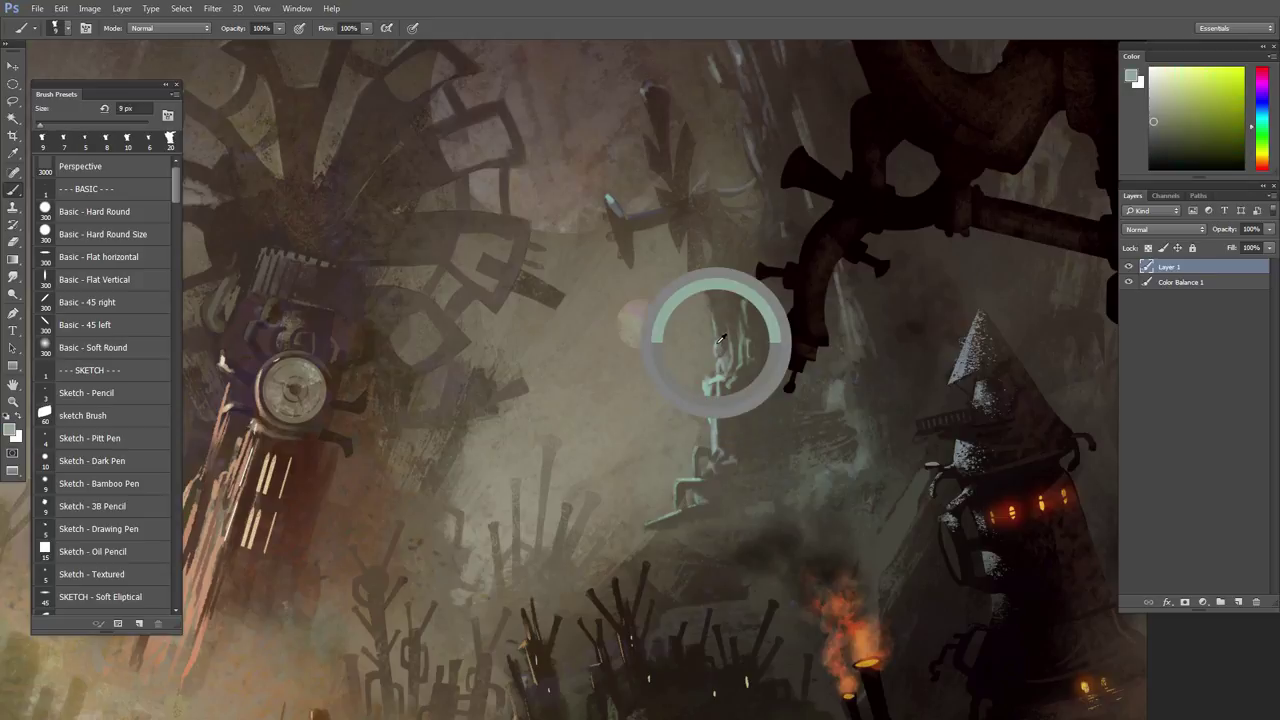
left_click(722, 341, "alt")
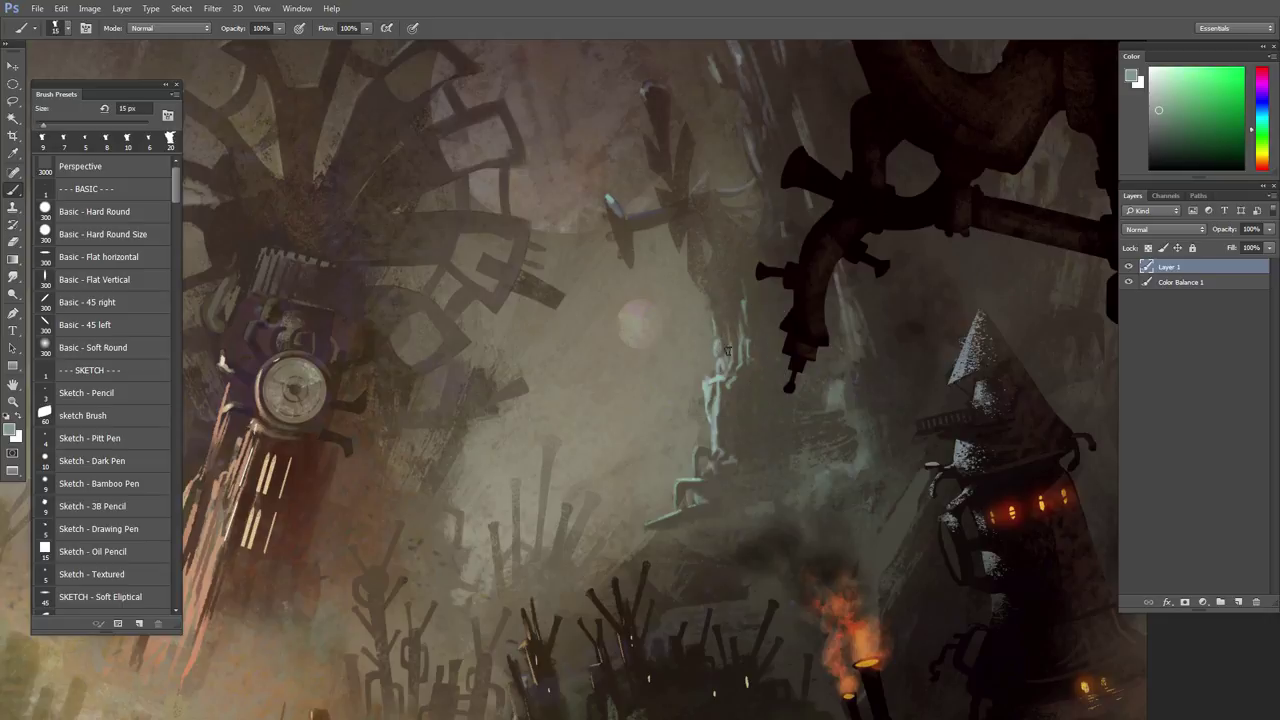
- Paint a pale teal rim jutting from the top of the upper pipe, enlarging the brush through 15 and 20 to 25 px
key("bracketright")
key("bracketright")
left_click(723, 379, "alt")
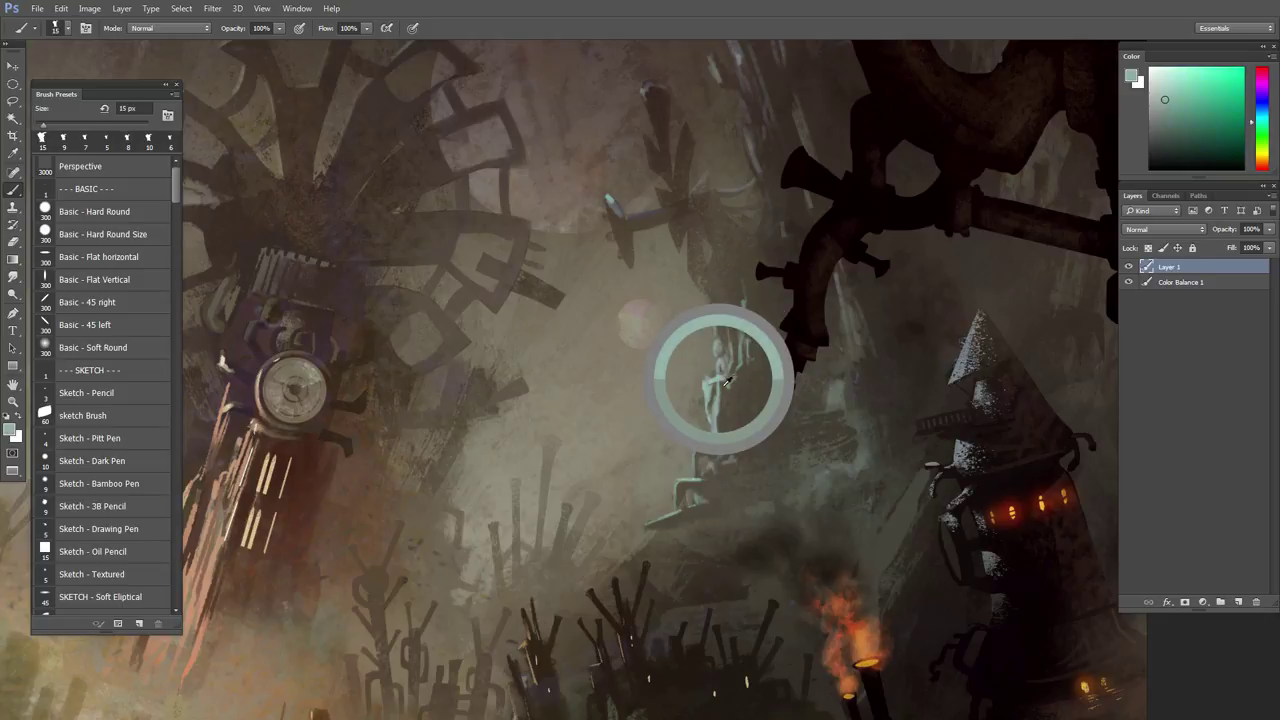
key("bracketright")
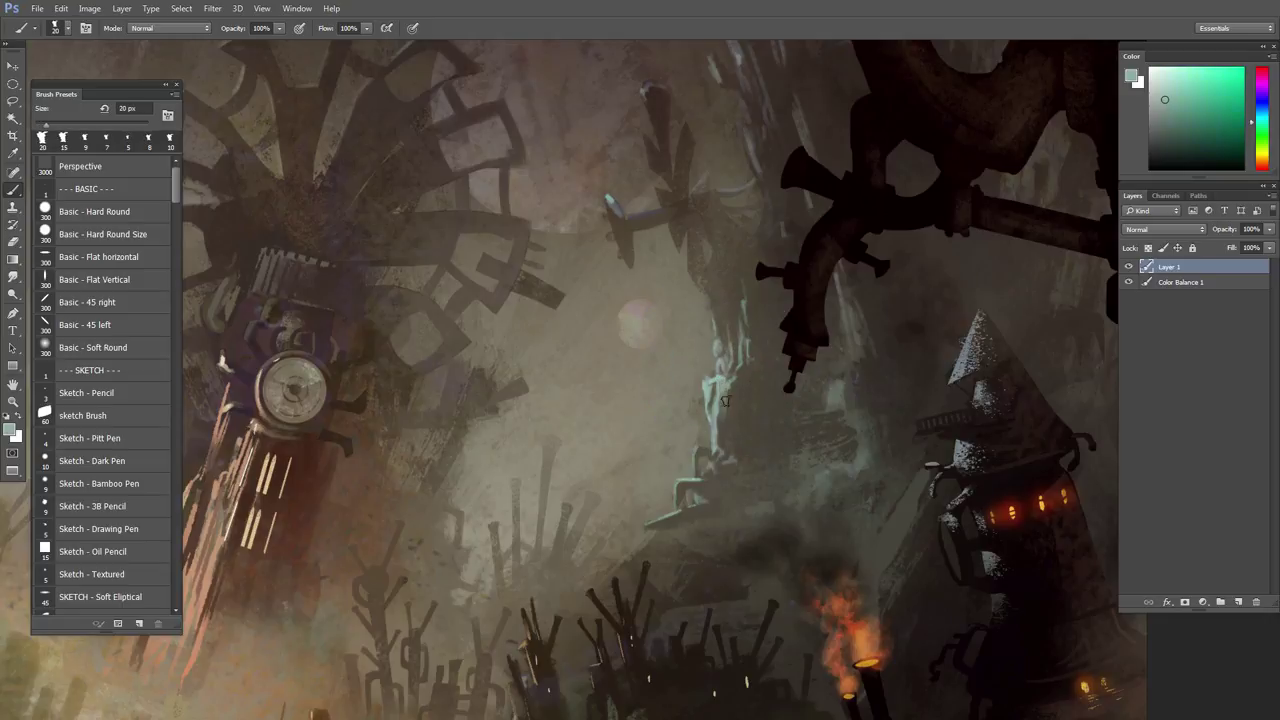
left_click(730, 384, "alt")
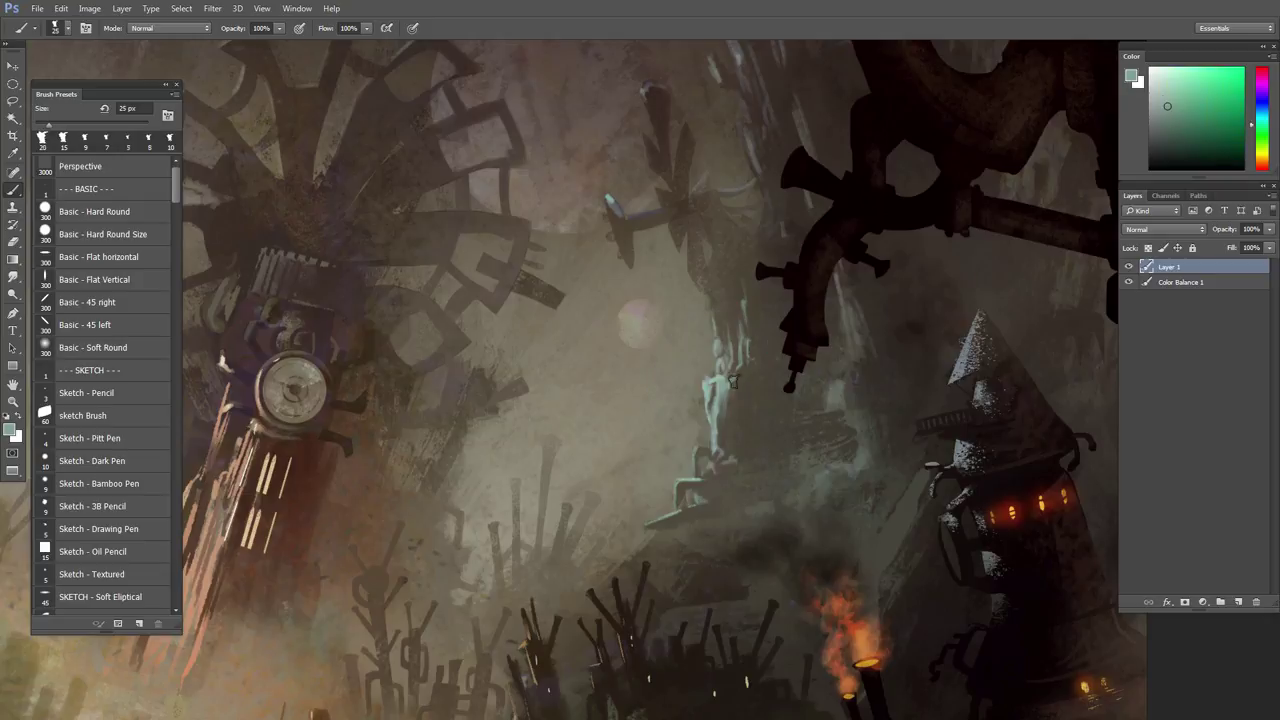
key("bracketright")
mouse_move(732, 383)
left_mouse_down()
mouse_move(762, 366)
mouse_move(739, 387)
mouse_move(755, 388)
mouse_move(729, 396)
left_mouse_up()
- Refine the pipe below the teal rim with sampled dark grey-brown and pale teal, reducing the brush to 15 px
left_click(772, 348, "alt")
key("bracketright")
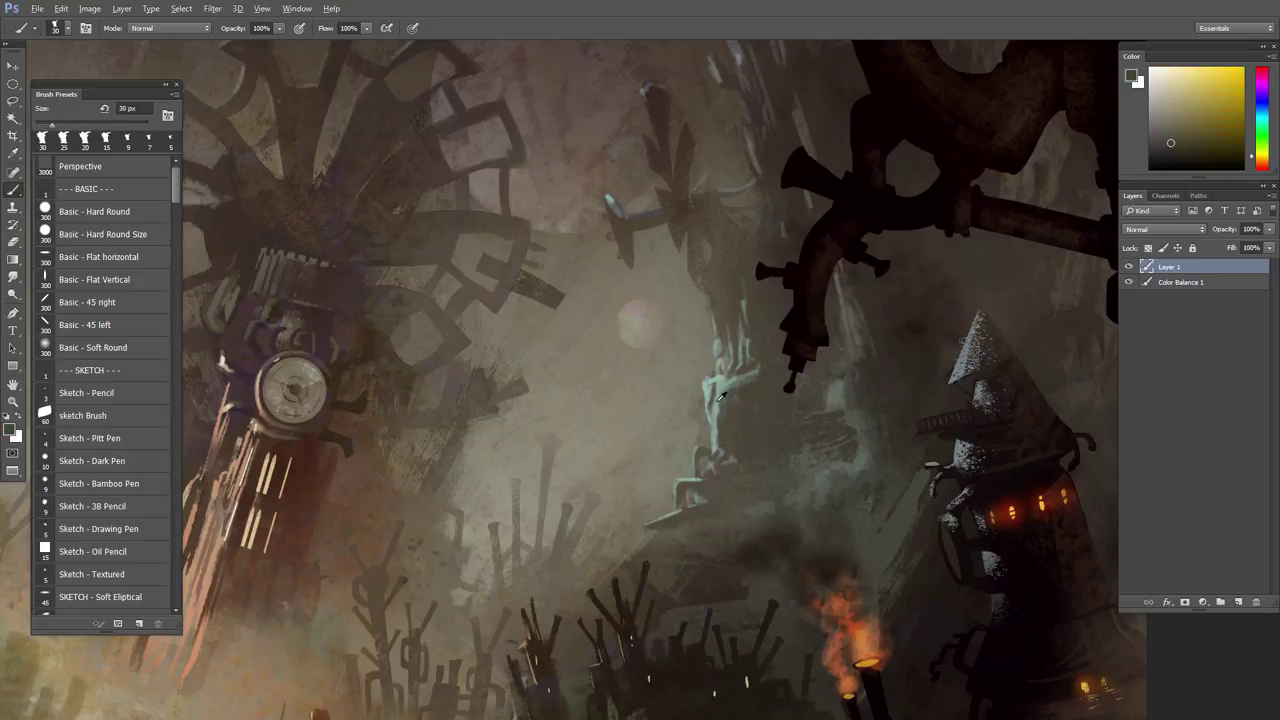
left_click(723, 396, "alt")
key("bracketleft")
key("bracketleft")
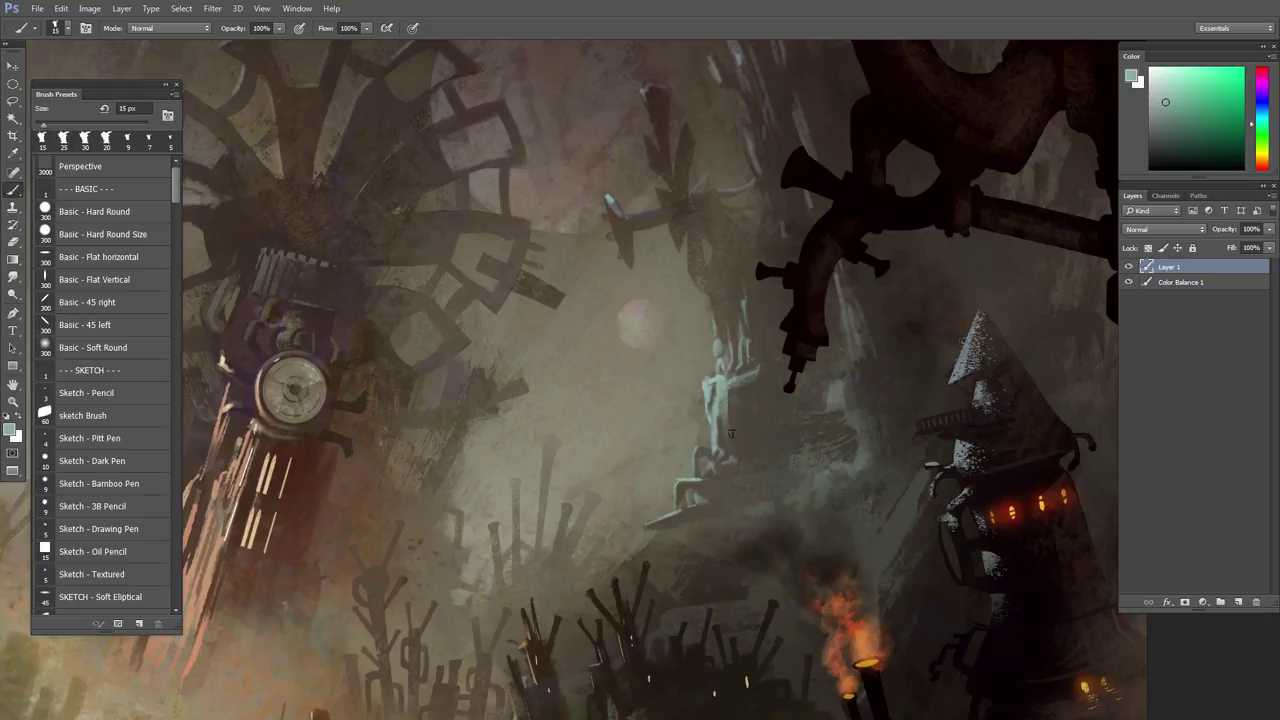
left_click(729, 400, "alt")
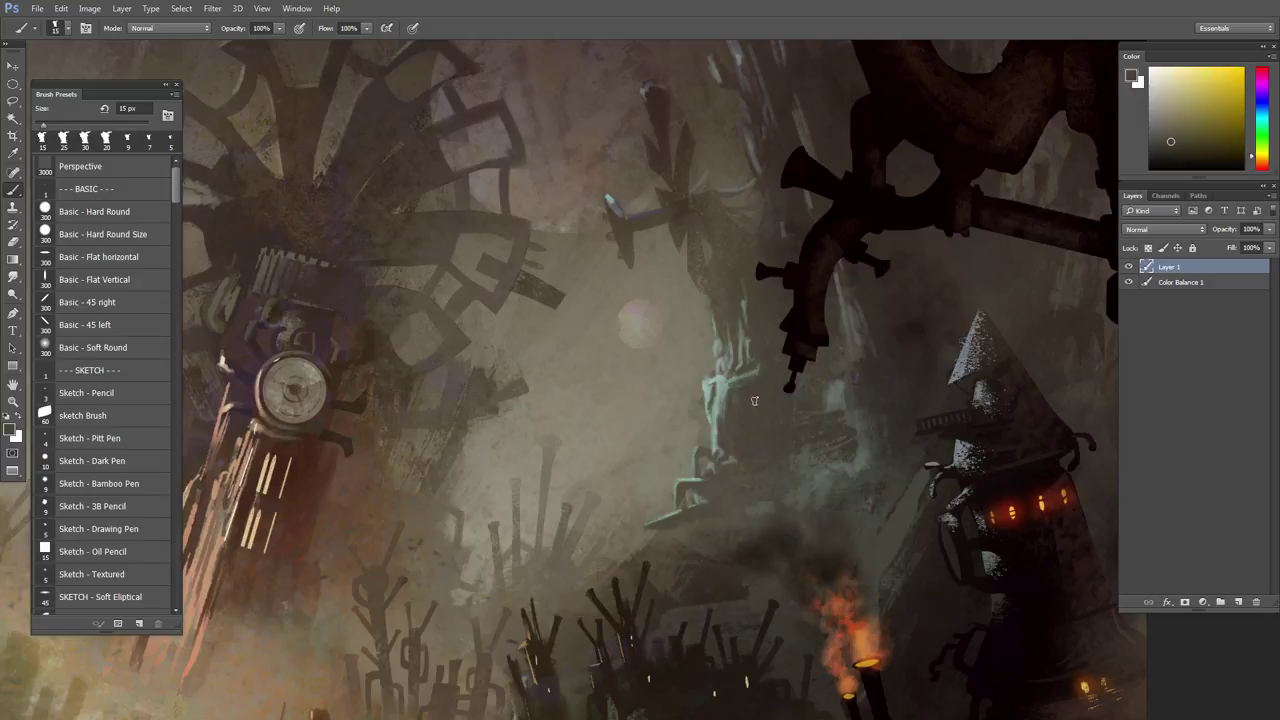
- Sample the distant statue's pale green and paint a highlight across its shoulder and arm with a 9 px brush
left_click(740, 374, "alt")
key("bracketleft")
key("bracketleft")
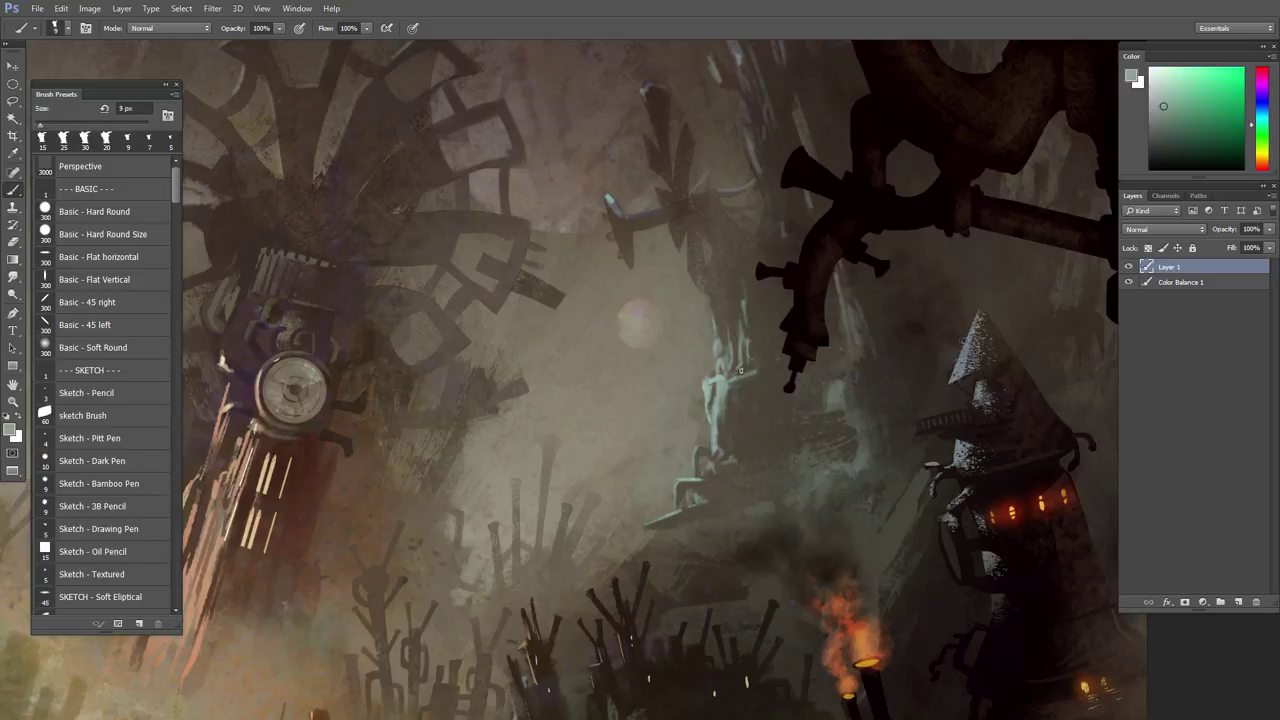
left_click_drag(719, 380, 756, 373)
- Refine the edges around the statue's torso and arm with a 20 px brush, using sampled background and grey-green tones
left_click(770, 363, "alt")
key("bracketright")
key("bracketright")
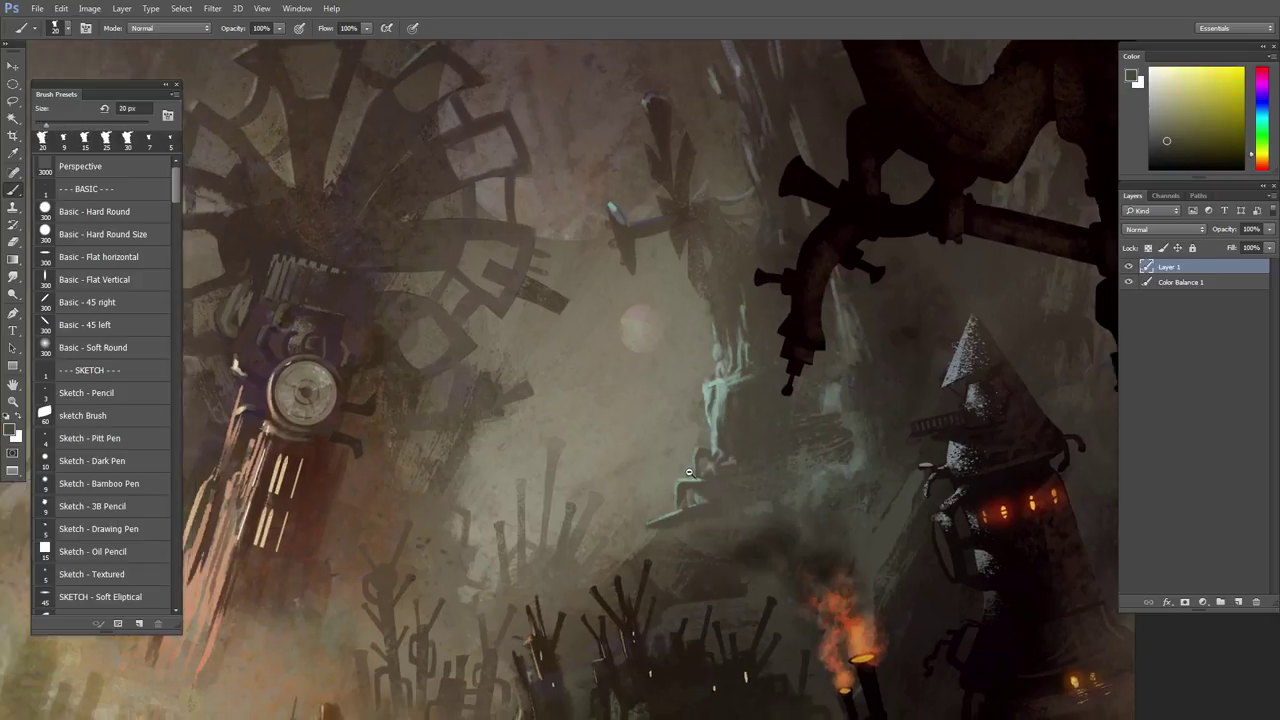
left_click_drag(689, 472, 738, 470)
left_click(743, 396, "alt")
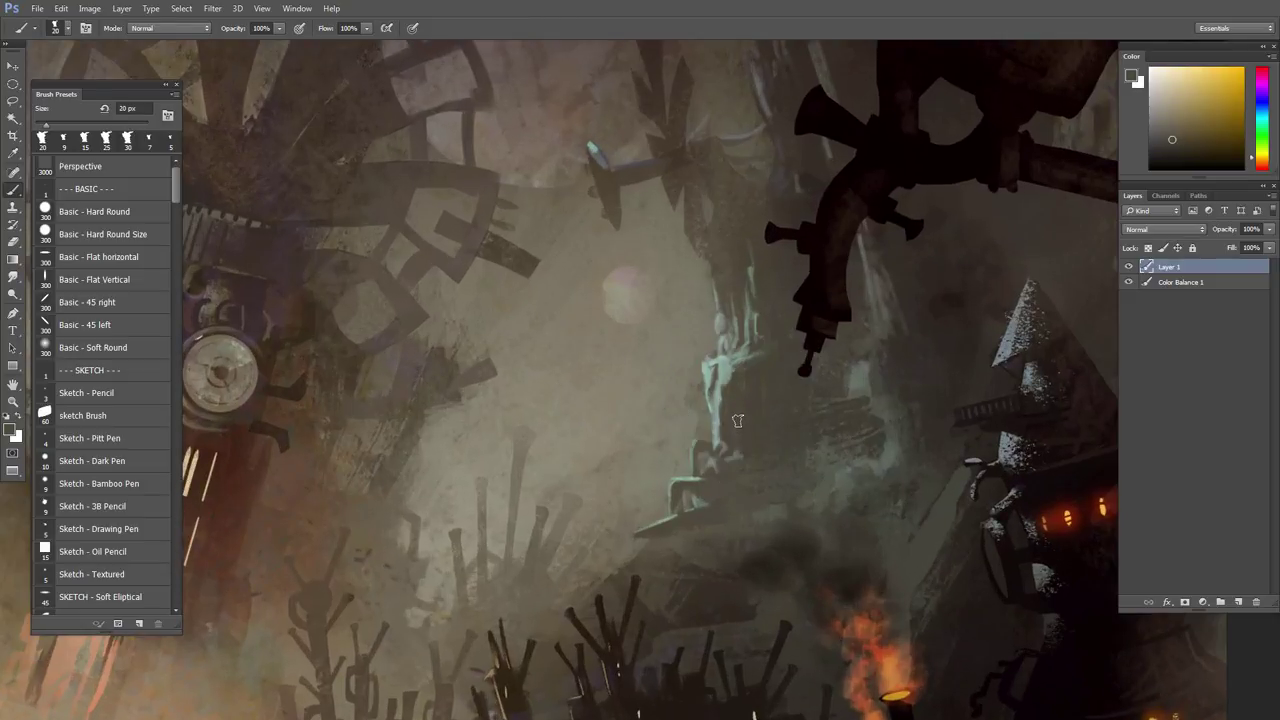
left_click(741, 407, "alt")
left_click(735, 368, "alt")
left_click(743, 365, "alt")
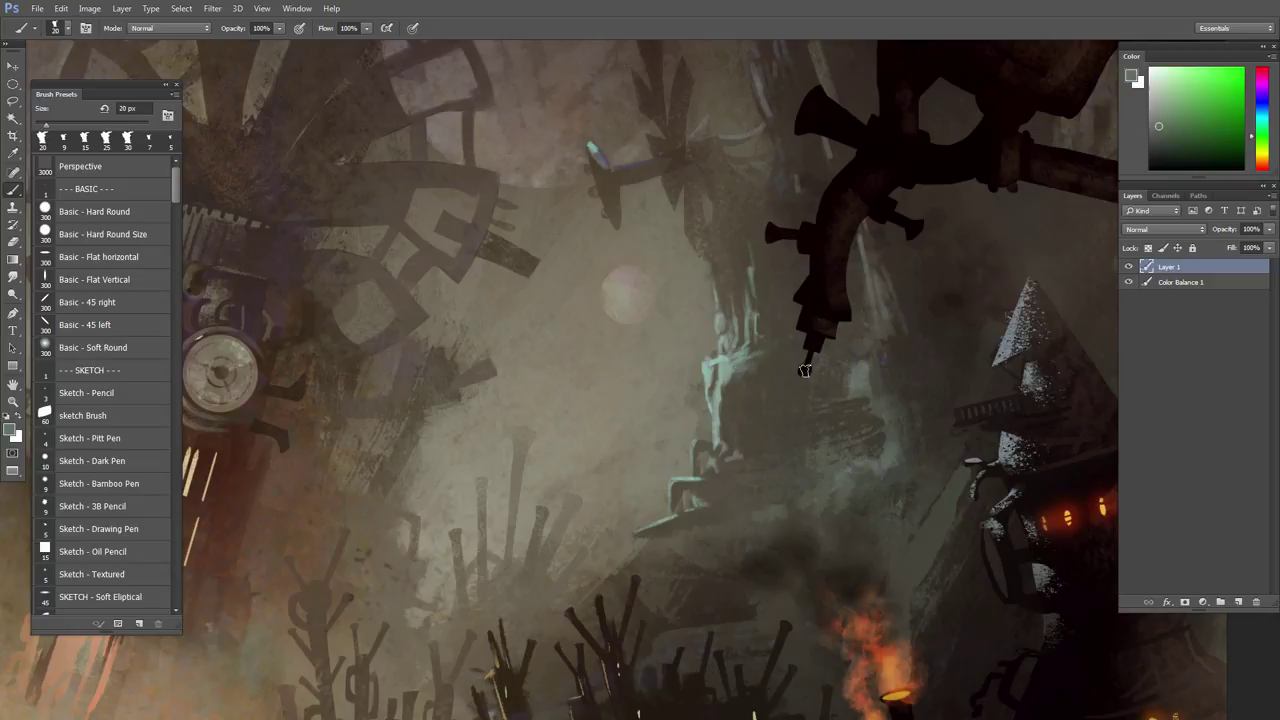
left_click(762, 372, "alt")
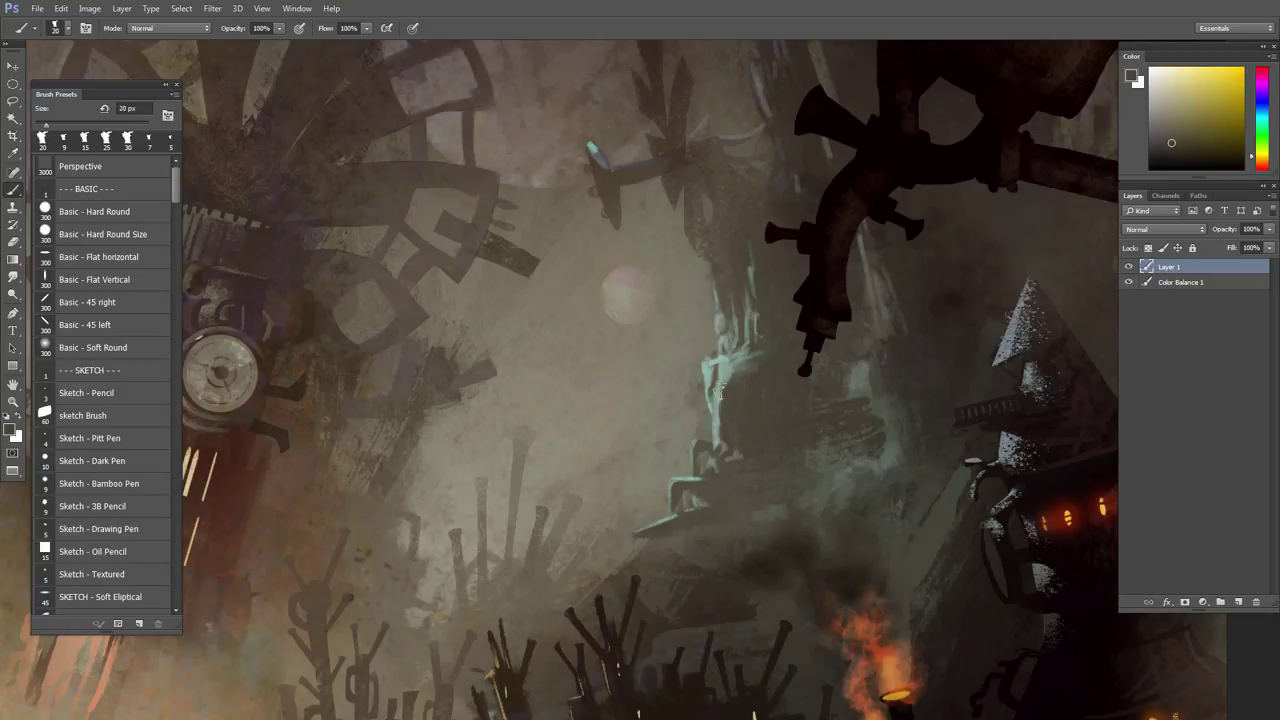
- Paint light grey-green down the statue's torso and legs with an 8 px brush
left_click(735, 370, "alt")
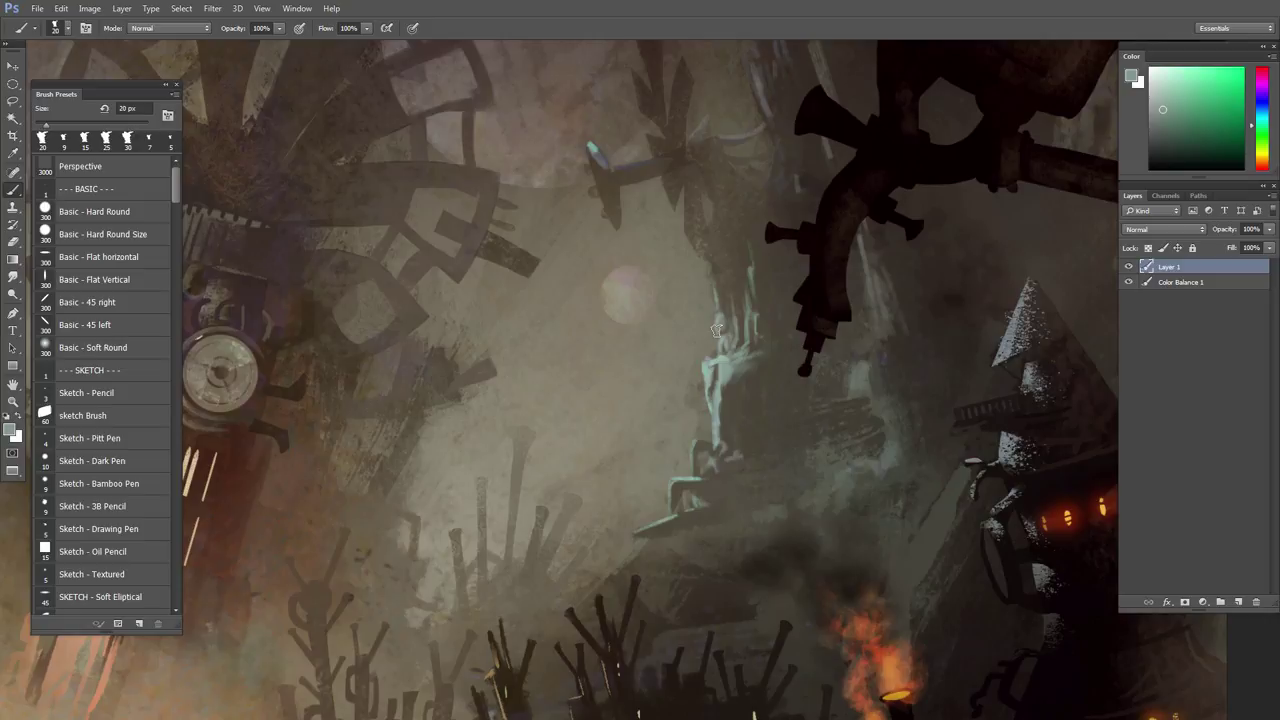
key("bracketleft")
key("bracketleft")
key("bracketleft")
key("bracketleft")
left_click_drag(734, 388, 720, 422)
- Define the edge of the statue's legs with sampled dark brown and pale green, using a 10 px brush
left_click(746, 409, "alt")
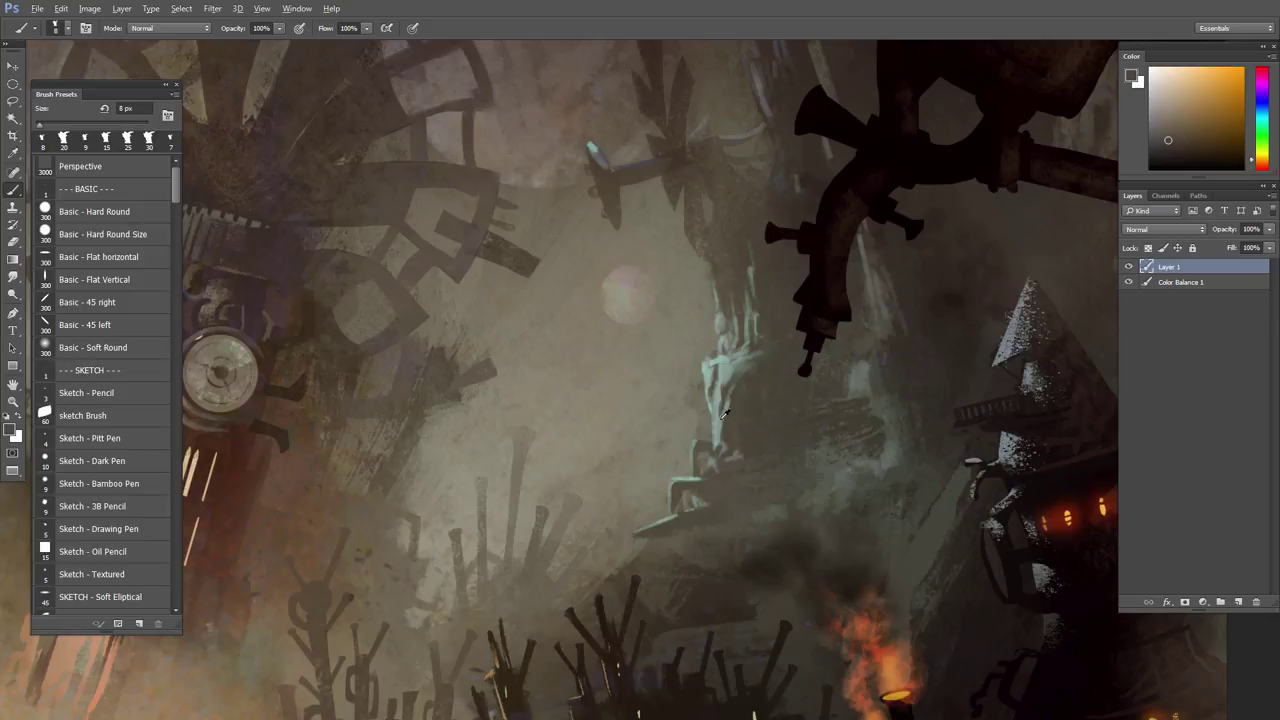
left_click(724, 414, "alt")
key("bracketright")
key("bracketright")
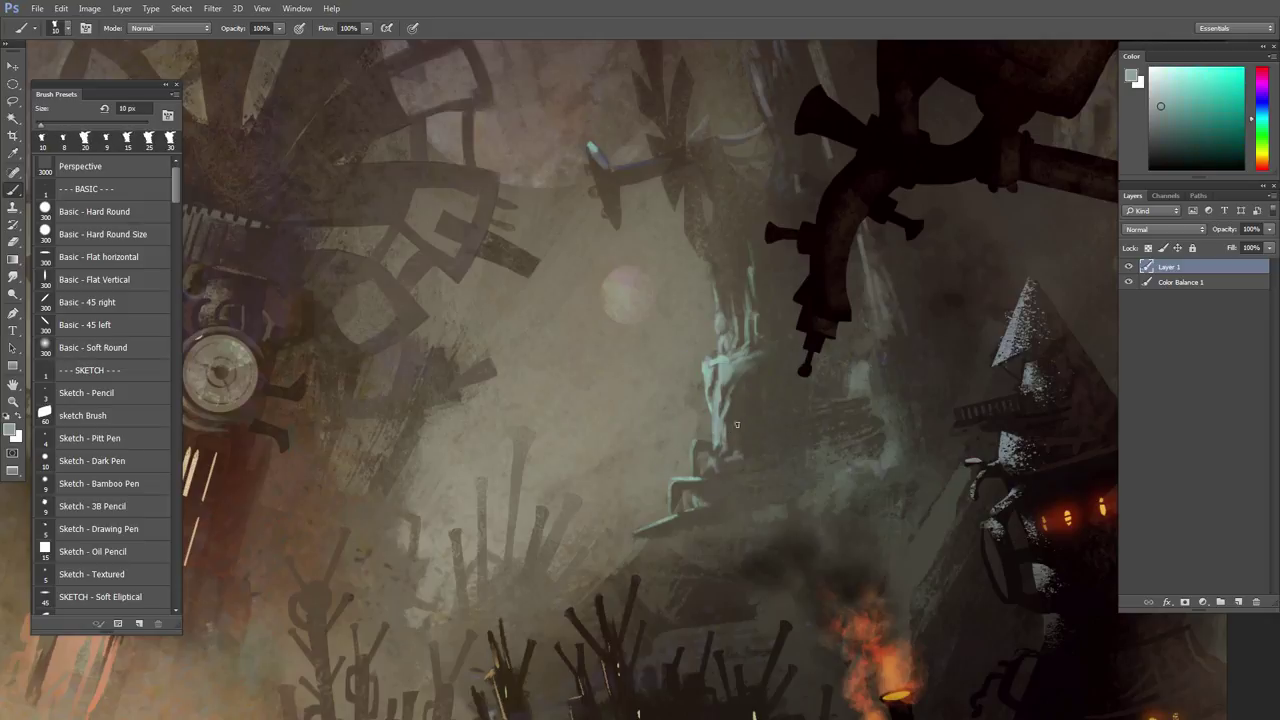
left_click(740, 422, "alt")
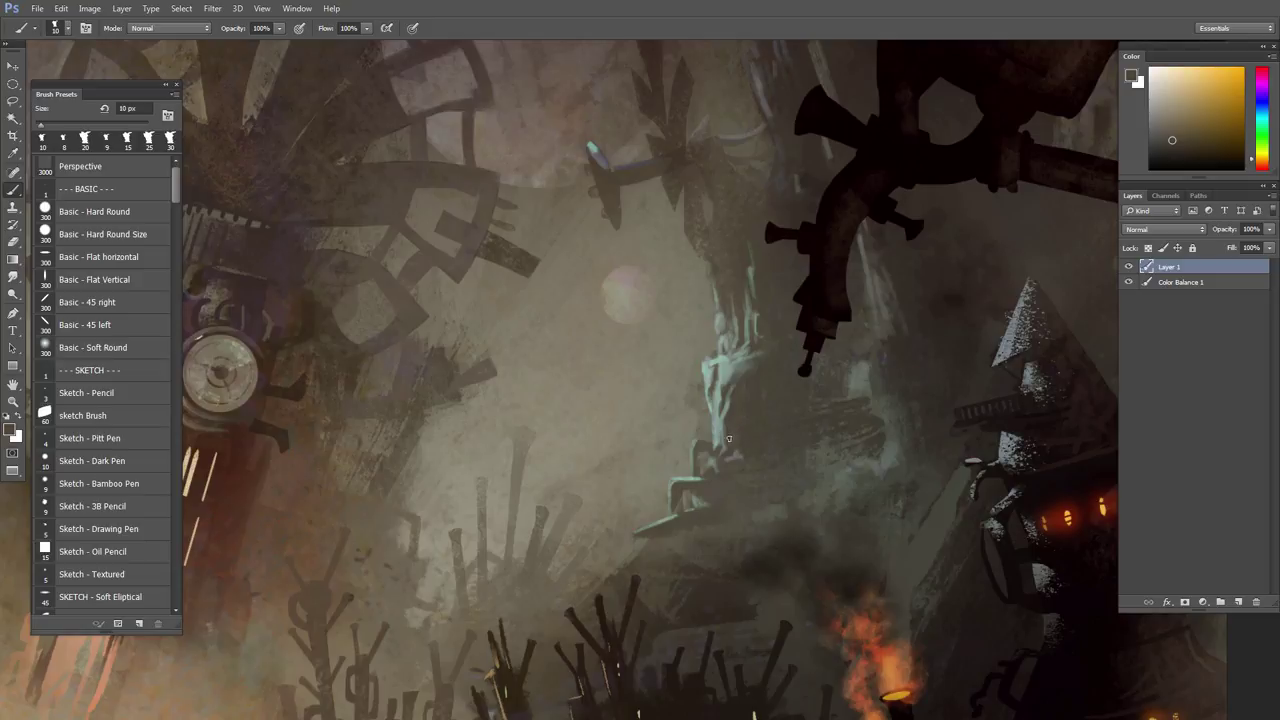
- Paint a sampled pale green highlight across the top of the statue's base with a smaller brush
left_click(718, 431, "alt")
key("bracketleft")
key("bracketleft")
key("bracketleft")
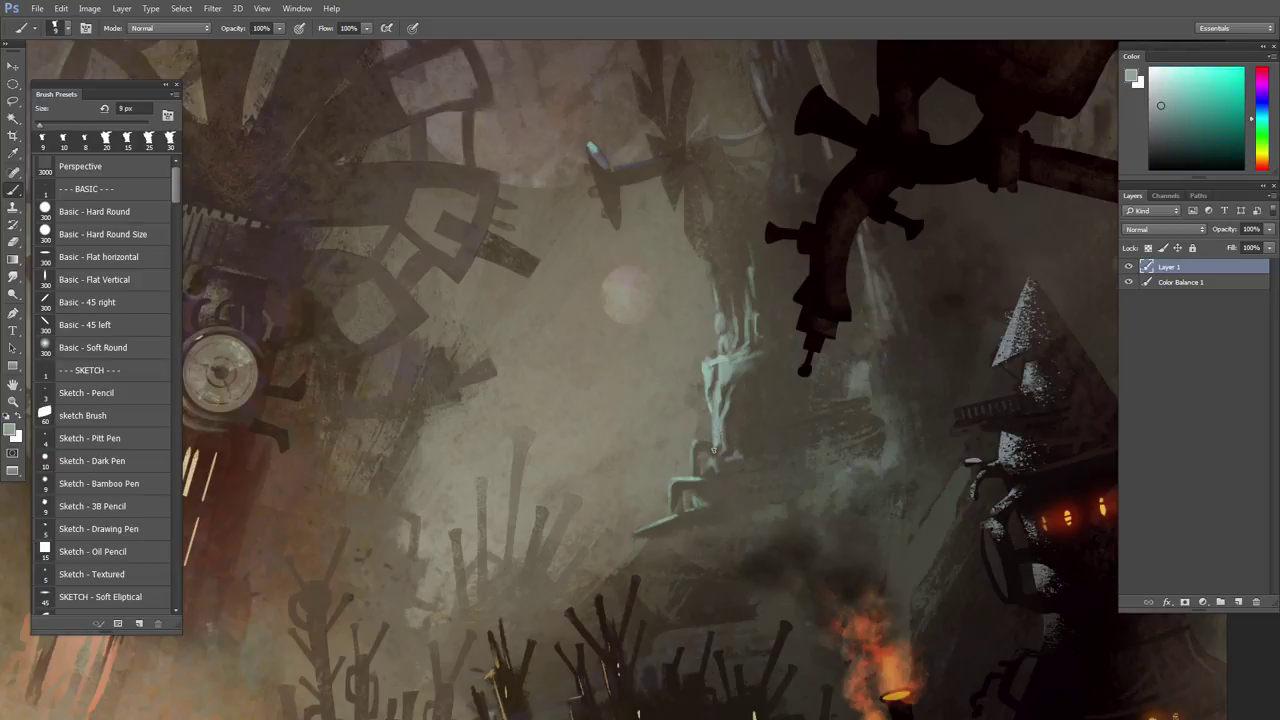
mouse_move(720, 451)
left_mouse_down()
mouse_move(708, 450)
mouse_move(736, 437)
mouse_move(729, 447)
mouse_move(743, 451)
left_mouse_up()
- Blend the statue's lower legs into the base with sampled shadow and grey-green tones, reducing the brush to 10 px
left_click(730, 455, "alt")
key("bracketright")
key("bracketright")
key("bracketright")
key("bracketright")
key("bracketright")
left_click(722, 432, "alt")
key("bracketleft")
left_click(725, 421, "alt")
key("bracketleft")
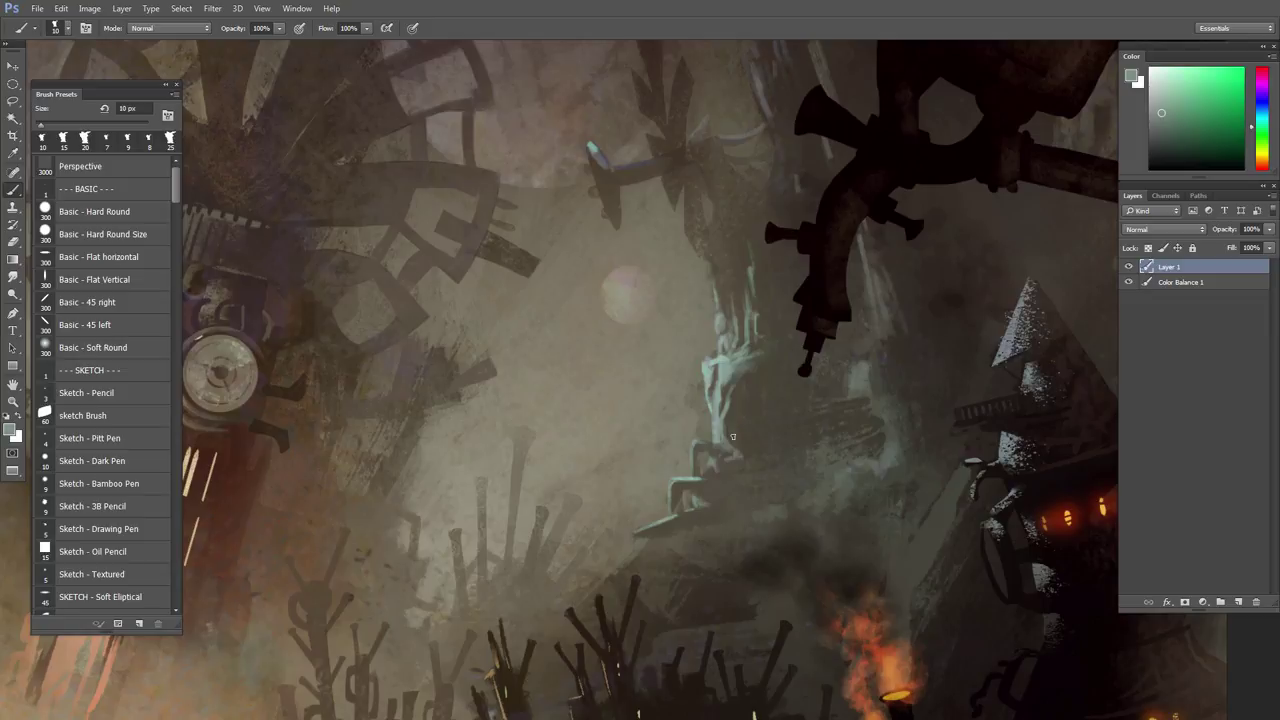
- Sample the dark olive background beside the statue's arm and clean up the silhouette with the 10 px brush
left_click(763, 378, "alt")
left_click(770, 366, "alt")
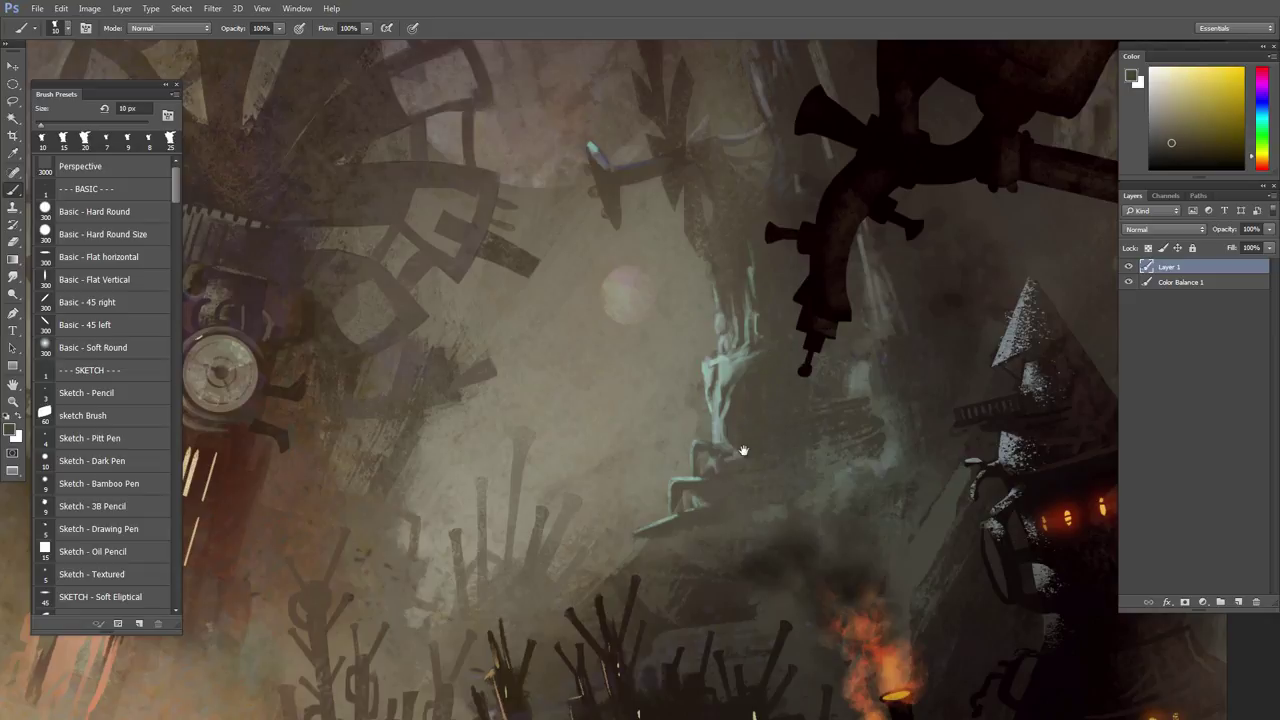
left_click_drag(758, 433, 754, 428)
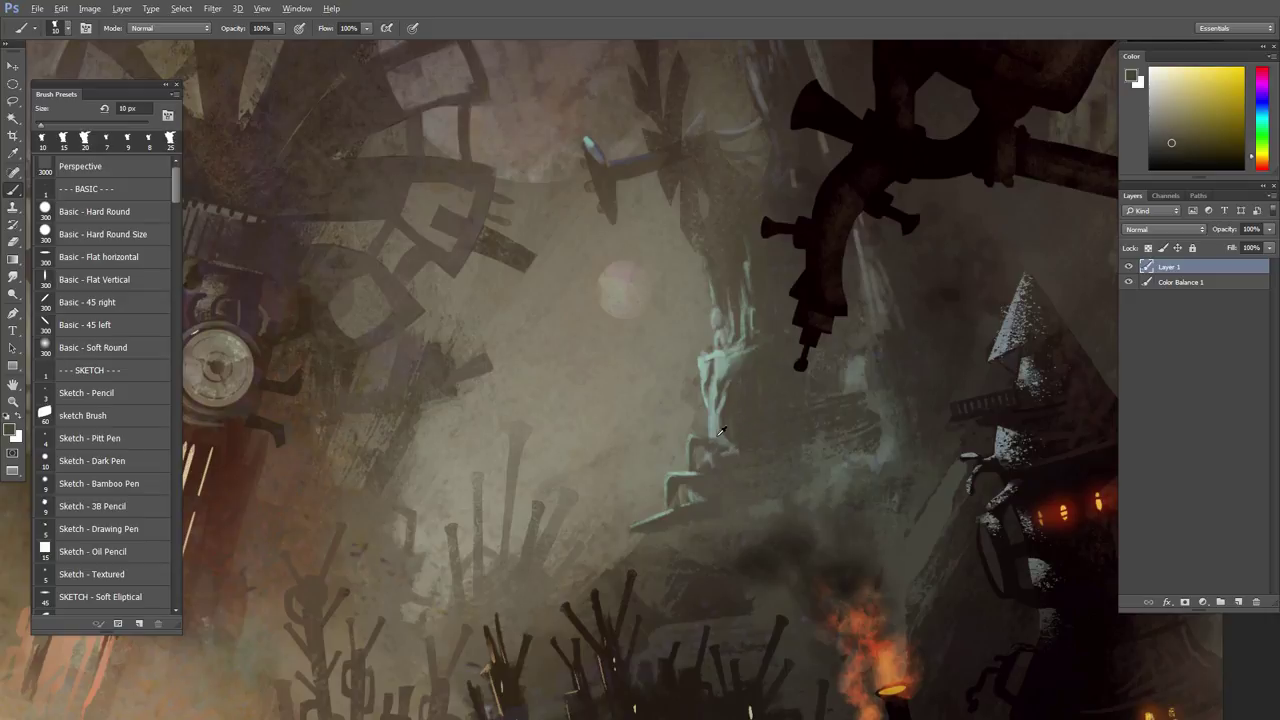
- Model the base below the statue's feet with sampled grey-green lights and dark brown shadows, using the 10 px brush
left_click(722, 437, "alt")
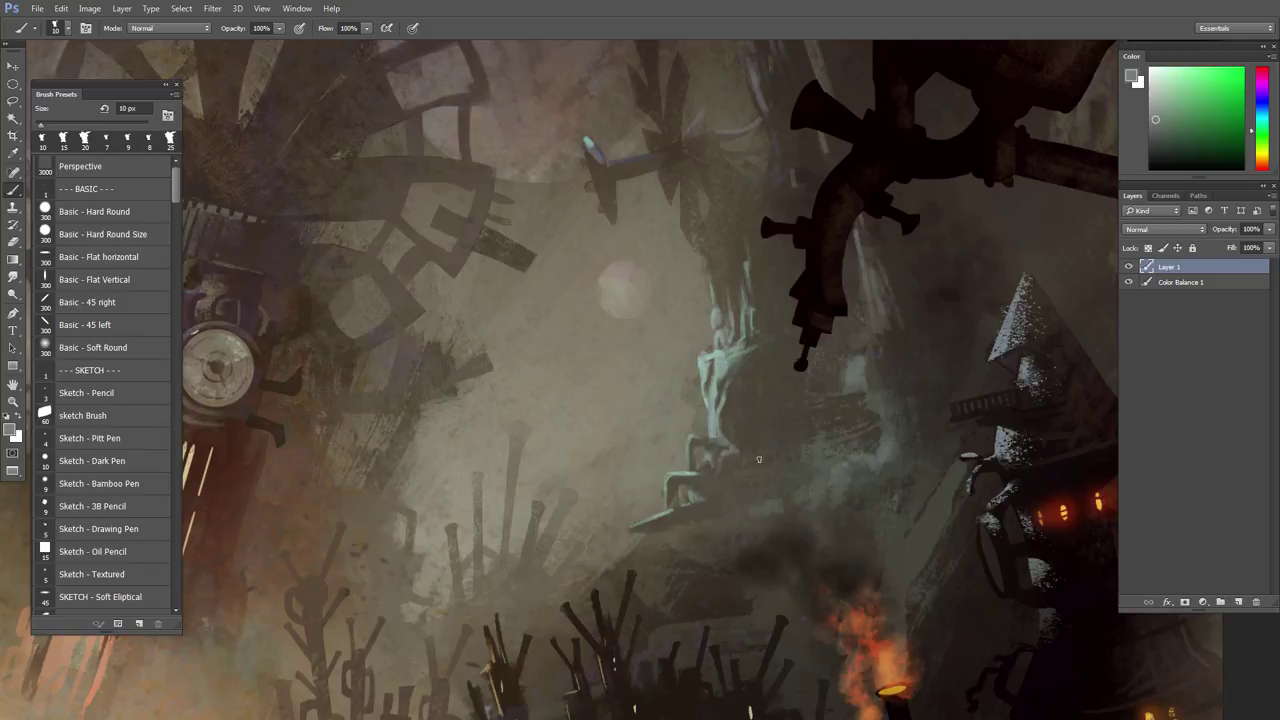
left_click(721, 433, "alt")
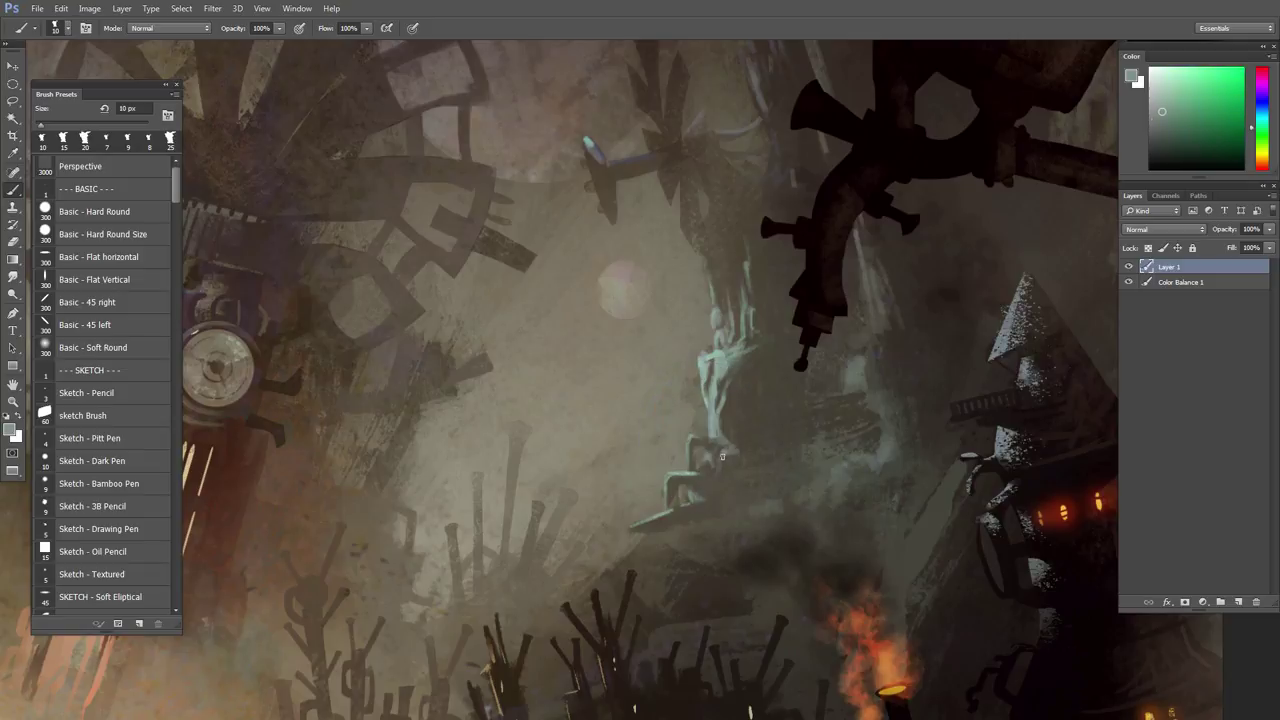
left_click_drag(704, 485, 718, 473)
left_click(726, 468, "alt")
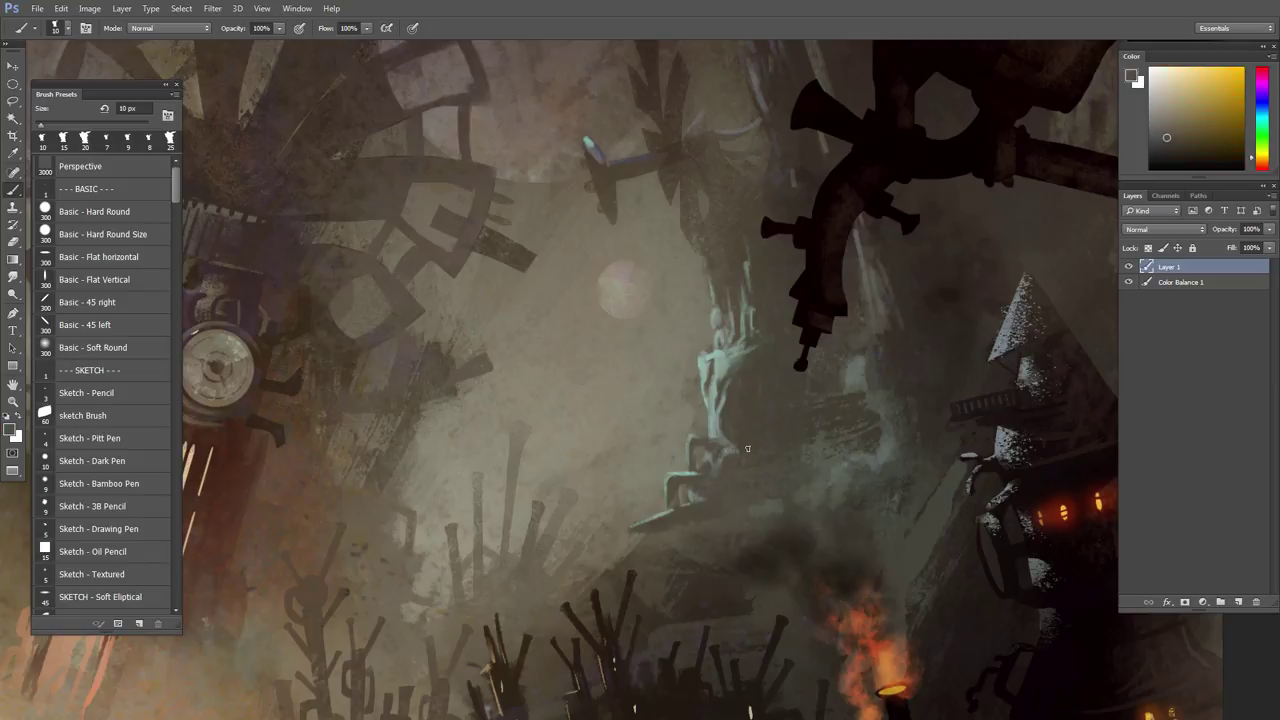
left_click(710, 452, "alt")
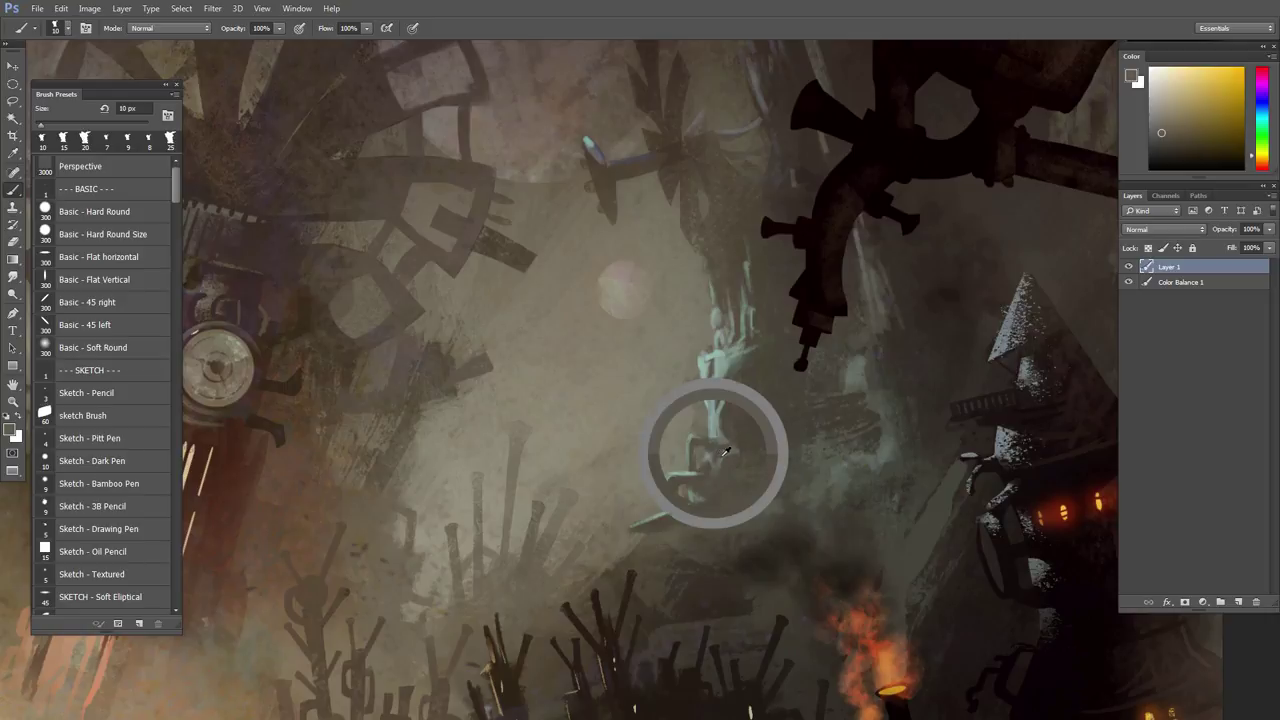
left_click(717, 458, "alt")
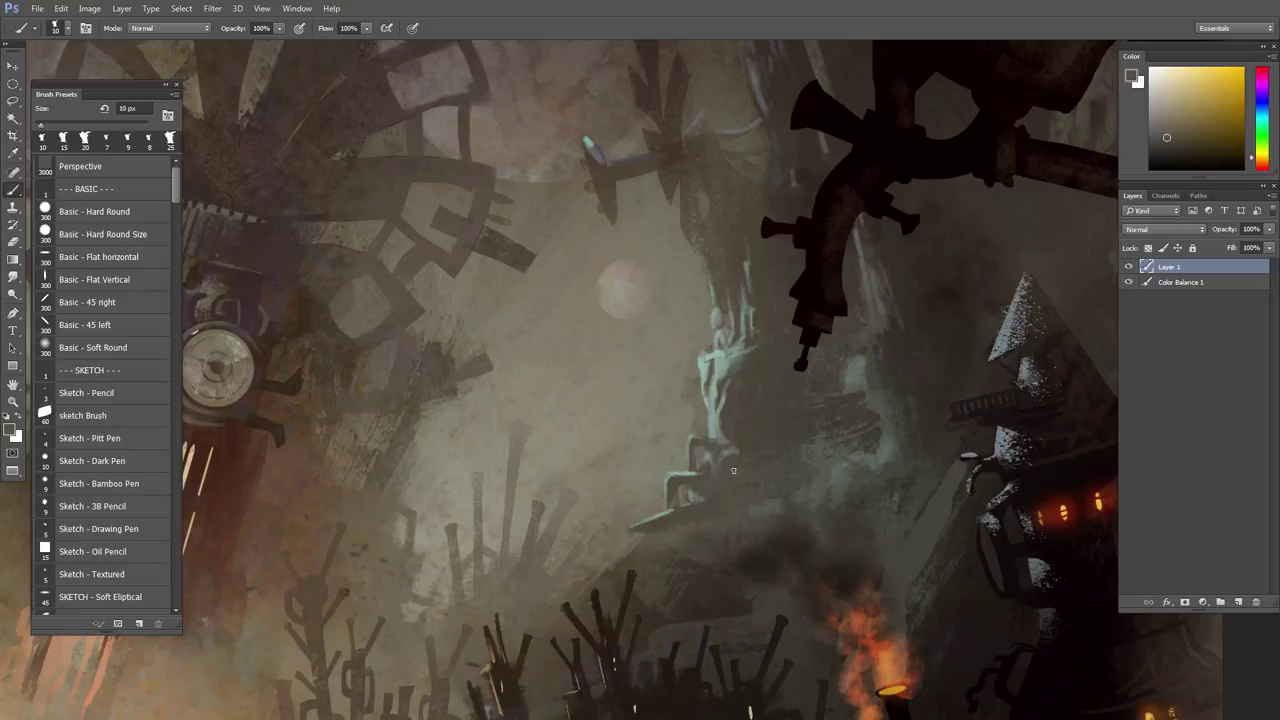
- Paint small dark details into the middle of the statue's base with a 7 px brush
left_click(704, 468, "alt")
left_click(688, 460, "alt")
key("bracketleft")
key("bracketleft")
left_click_drag(704, 472, 714, 474)
left_click(700, 470, "alt")
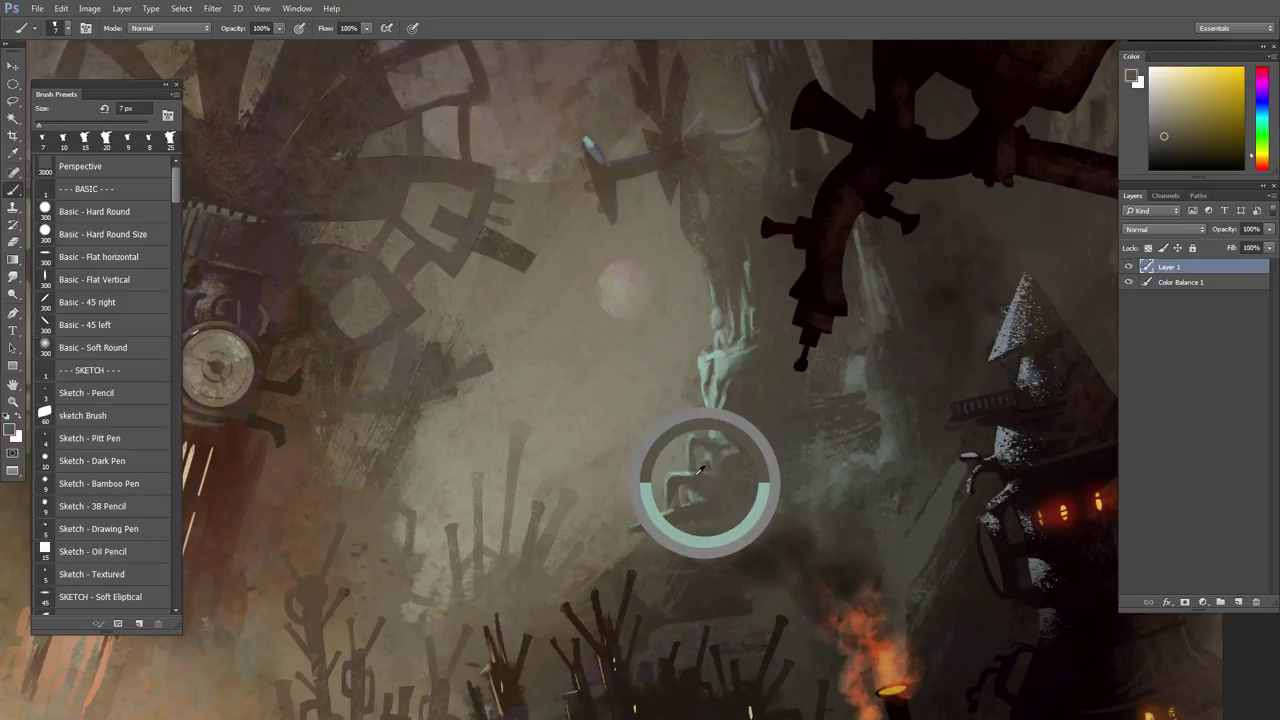
- Paint a thin pale green highlight along the step of the statue's base with a 4 px brush
key("bracketleft")
key("bracketleft")
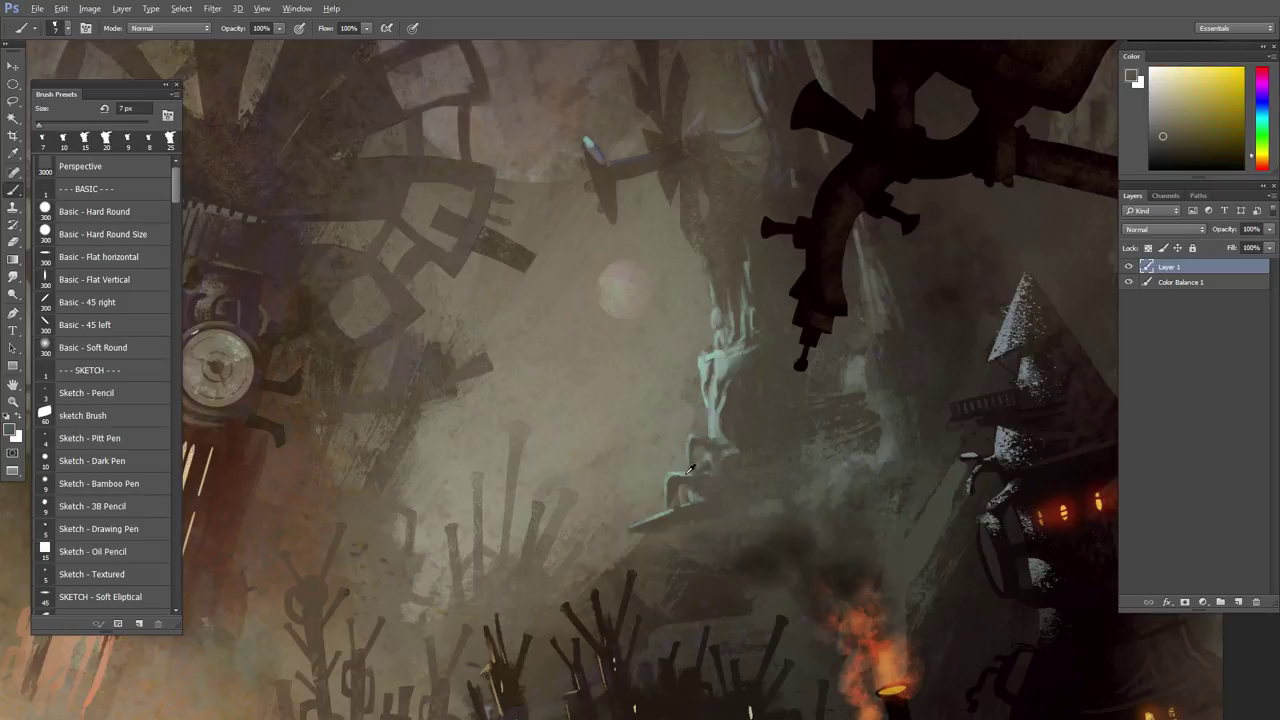
left_click(689, 470, "alt")
left_click_drag(689, 473, 712, 468)
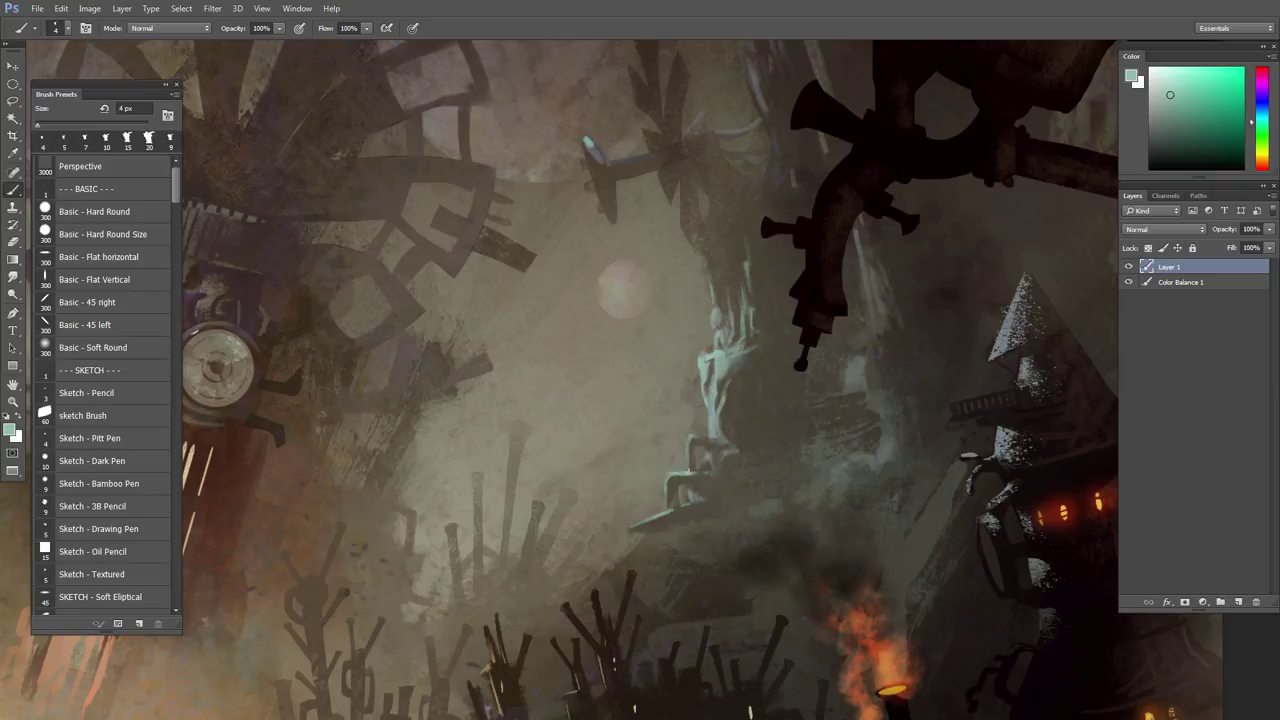
- Detail the statue's base with sampled pale green, and darken its shadow side with a 6 px brush
left_click(718, 354, "alt")
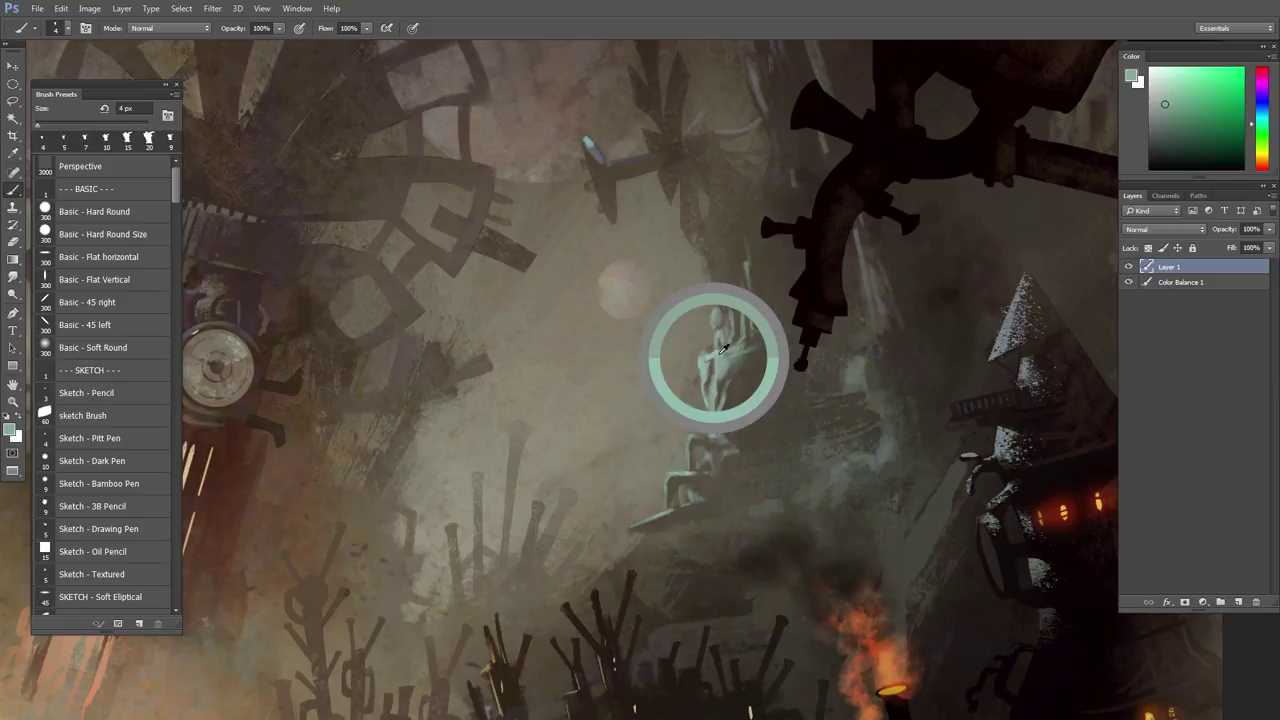
key("bracketright")
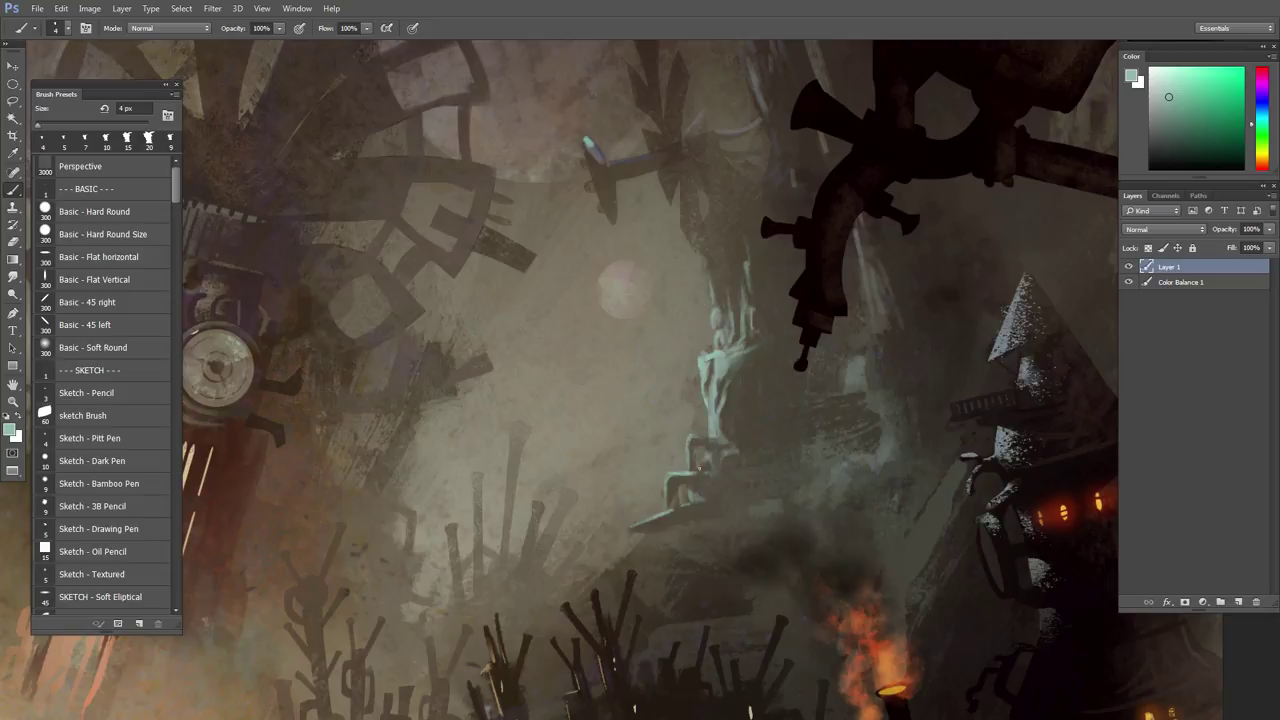
left_click(708, 481, "alt")
key("bracketright")
left_click_drag(709, 477, 707, 477)
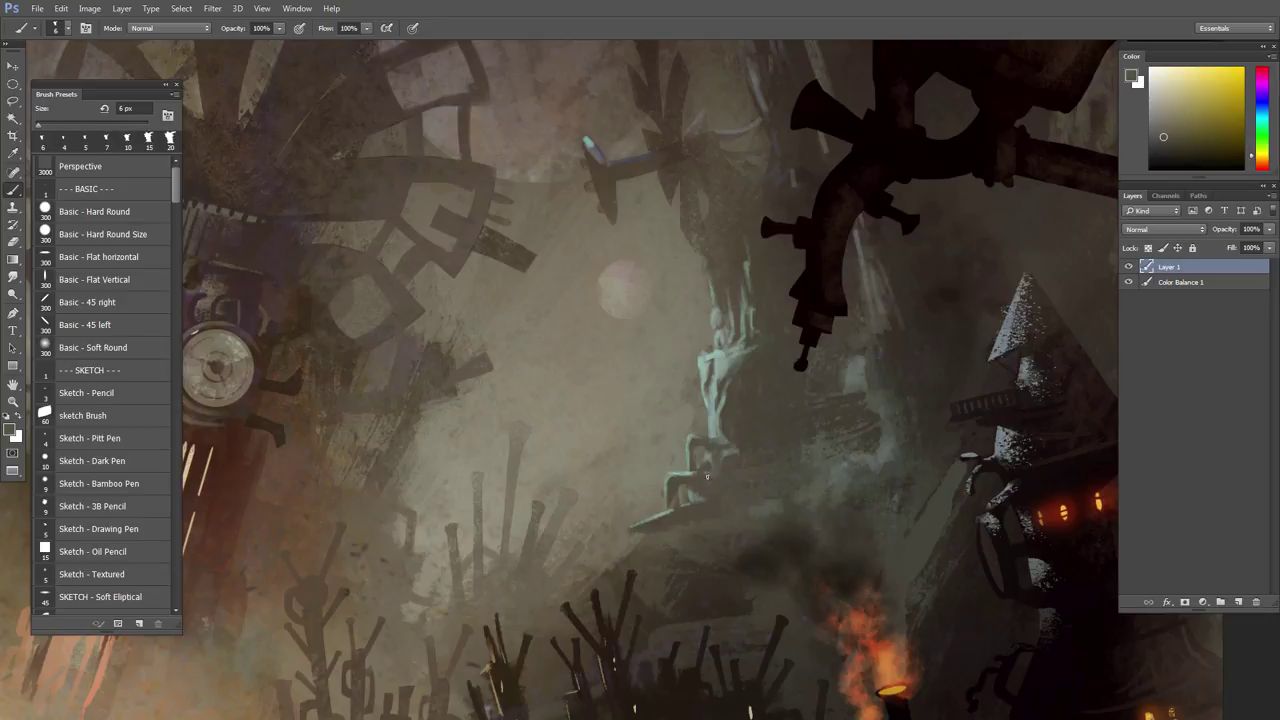
- Add fine pale green accents and dark brown shadows to the forms on the statue's base
left_click(684, 468, "alt")
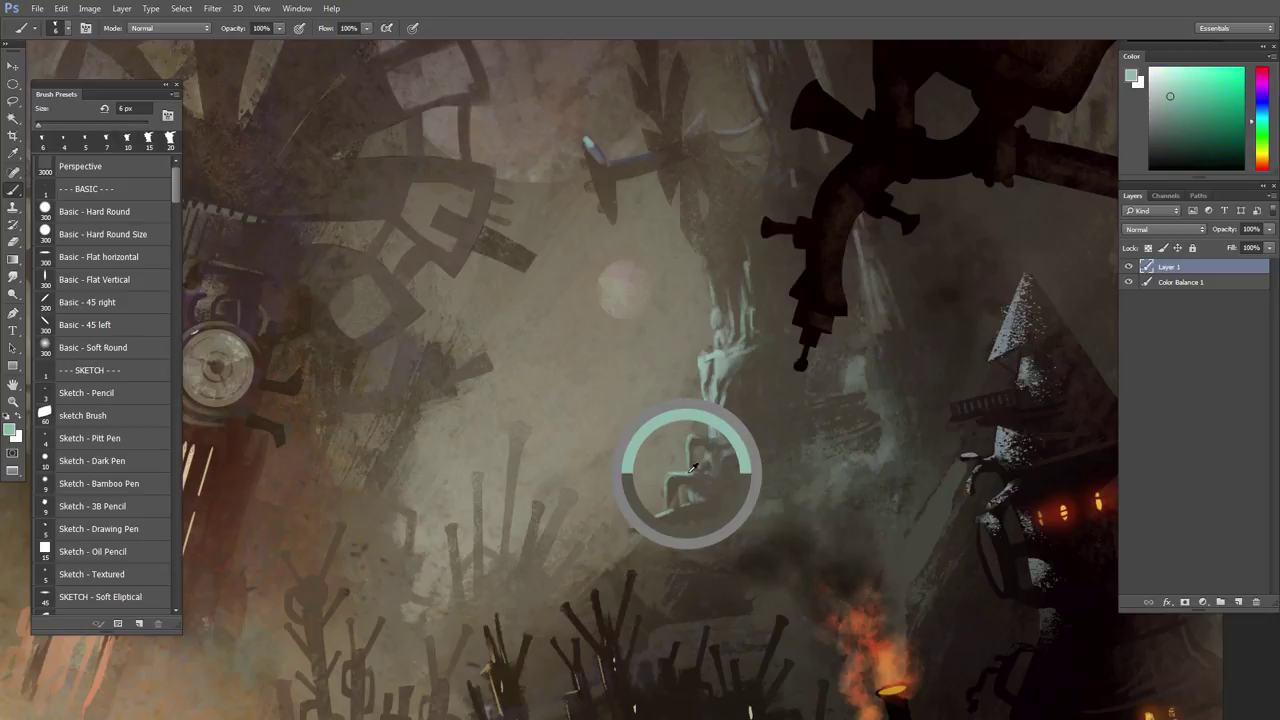
key("bracketleft")
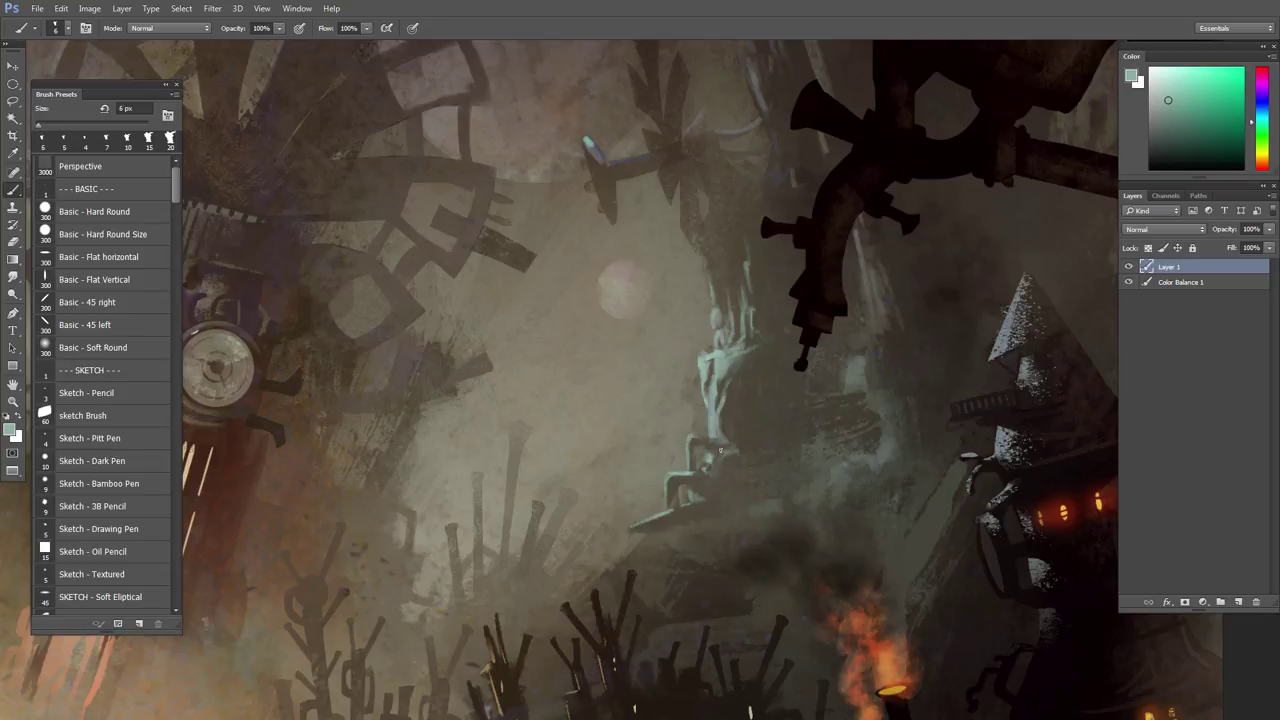
left_click(720, 445, "alt")
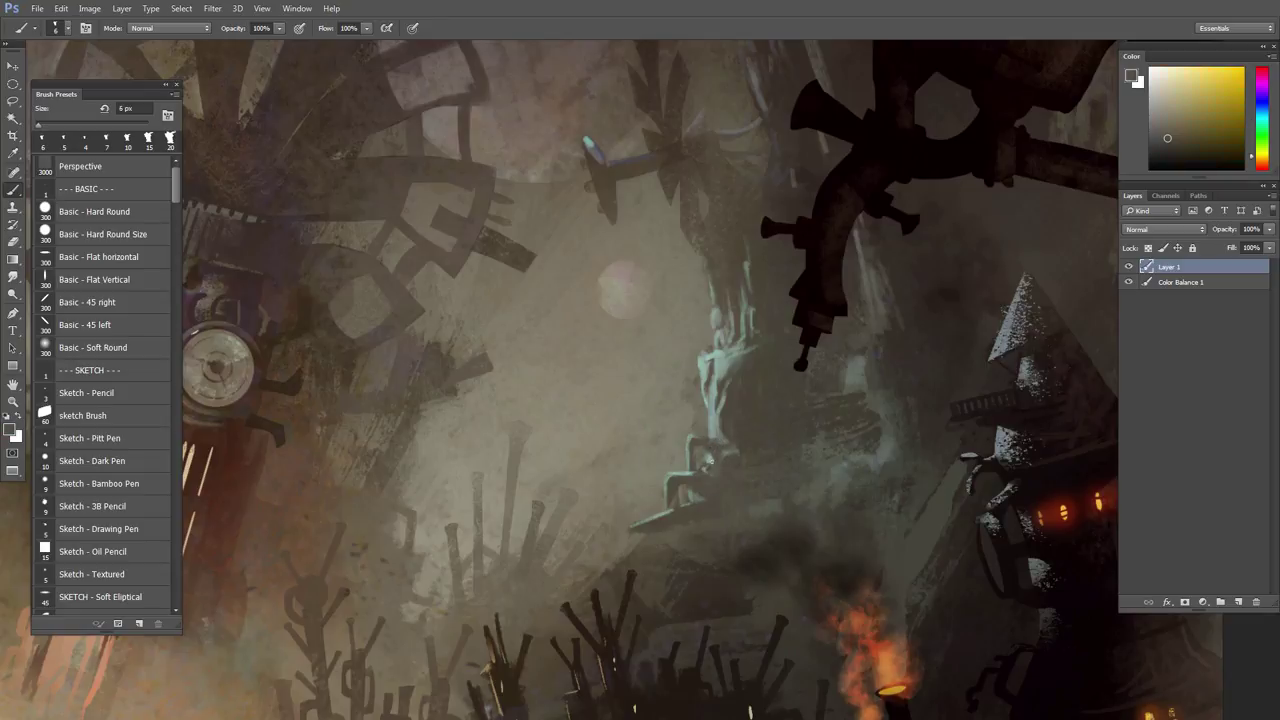
left_click(712, 466, "alt")
left_click(706, 487, "alt")
- Paint a sampled tone onto the lower edge of the statue's base with an 8 px brush
left_click(678, 490, "alt")
key("]")
key("]")
mouse_move(676, 508)
left_mouse_down()
mouse_move(710, 497)
mouse_move(668, 511)
left_mouse_up()
- Highlight the tip of the ledge under the statue with sampled pale green and a 5 px brush, then reduce the brush to 4 px
left_click(726, 360, "alt")
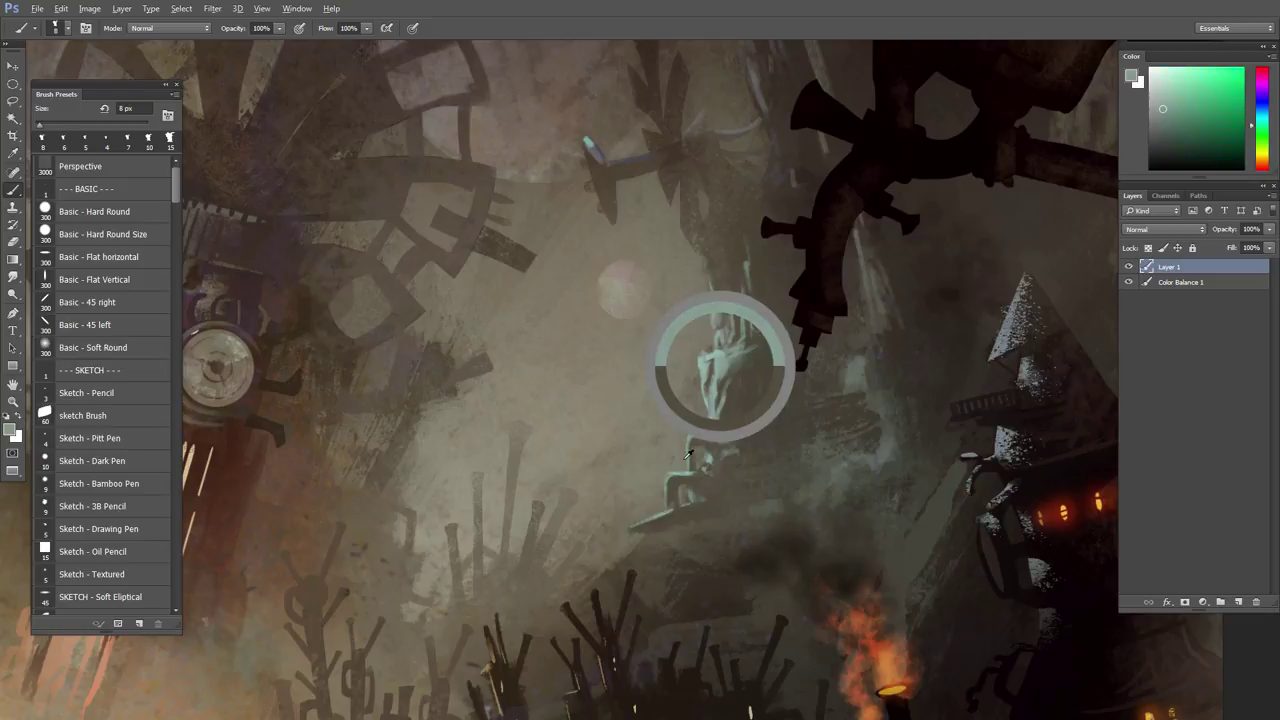
key("[")
key("[")
key("[")
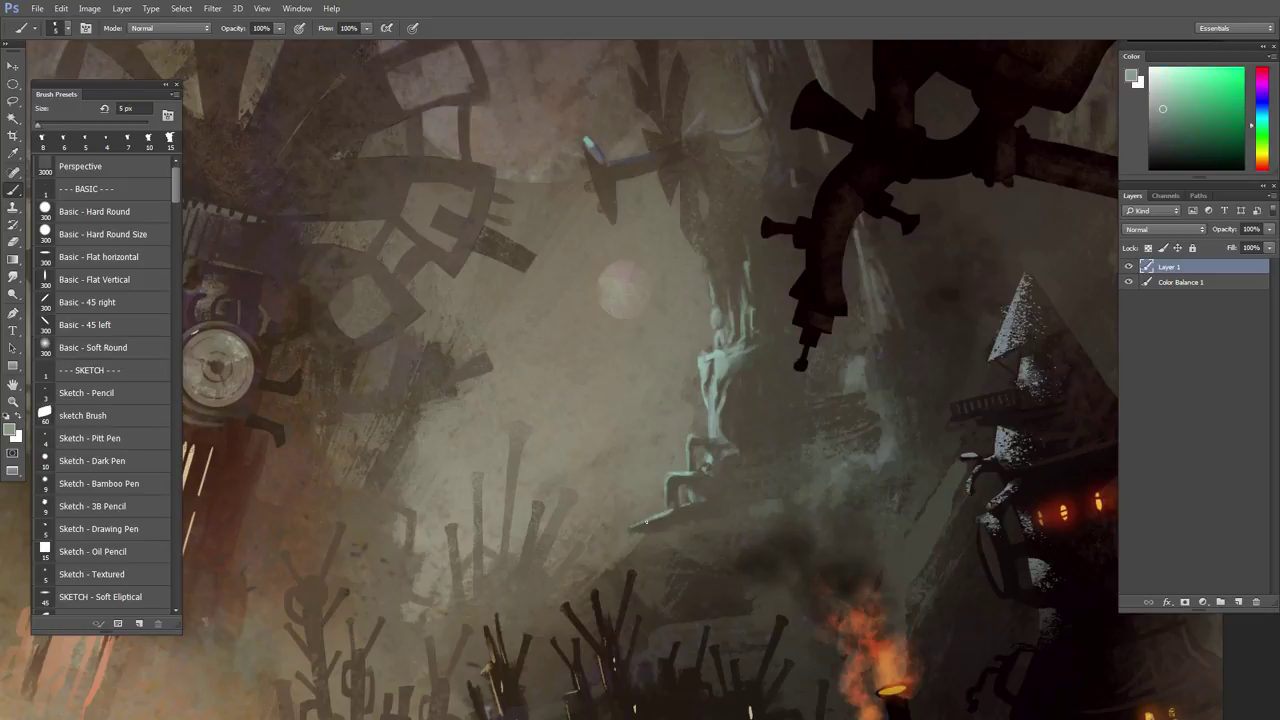
left_click_drag(634, 528, 666, 518)
left_click(686, 513, "alt")
left_click(676, 514, "alt")
key("[")
- Touch up the ledge and lower base of the statue with sampled dark brown and pale green, using the 4 px brush
mouse_move(736, 476)
left_mouse_down()
mouse_move(425, 560)
mouse_move(527, 597)
left_mouse_up()
scroll(576, 490, "down", 1)
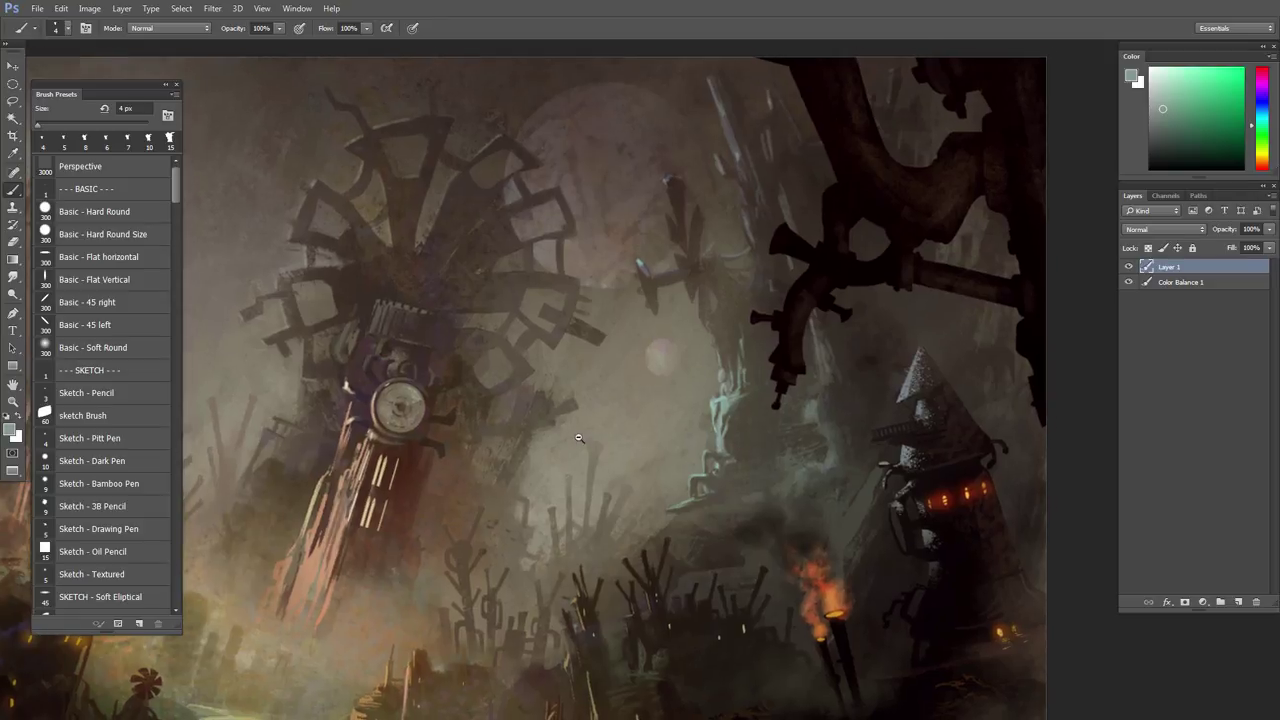
scroll(682, 310, "down", 1)
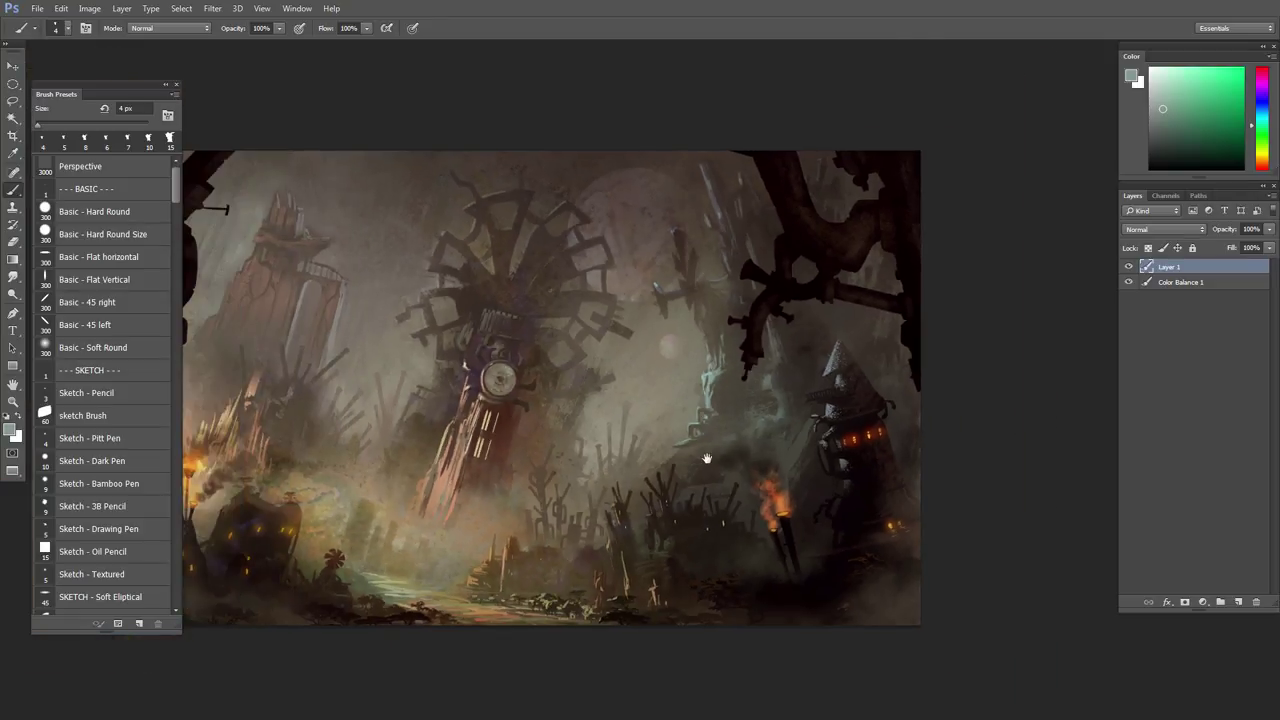
left_click_drag(716, 475, 808, 500)
scroll(817, 459, "up", 3)
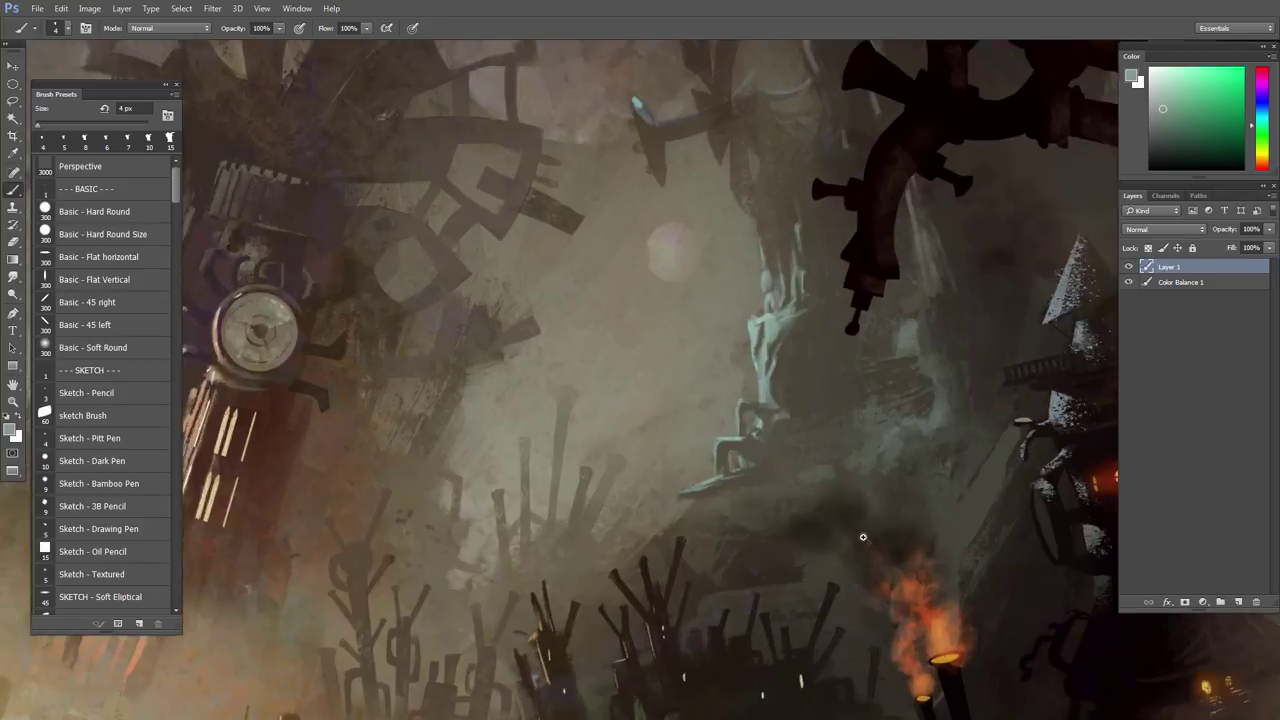
left_click(716, 465, "alt")
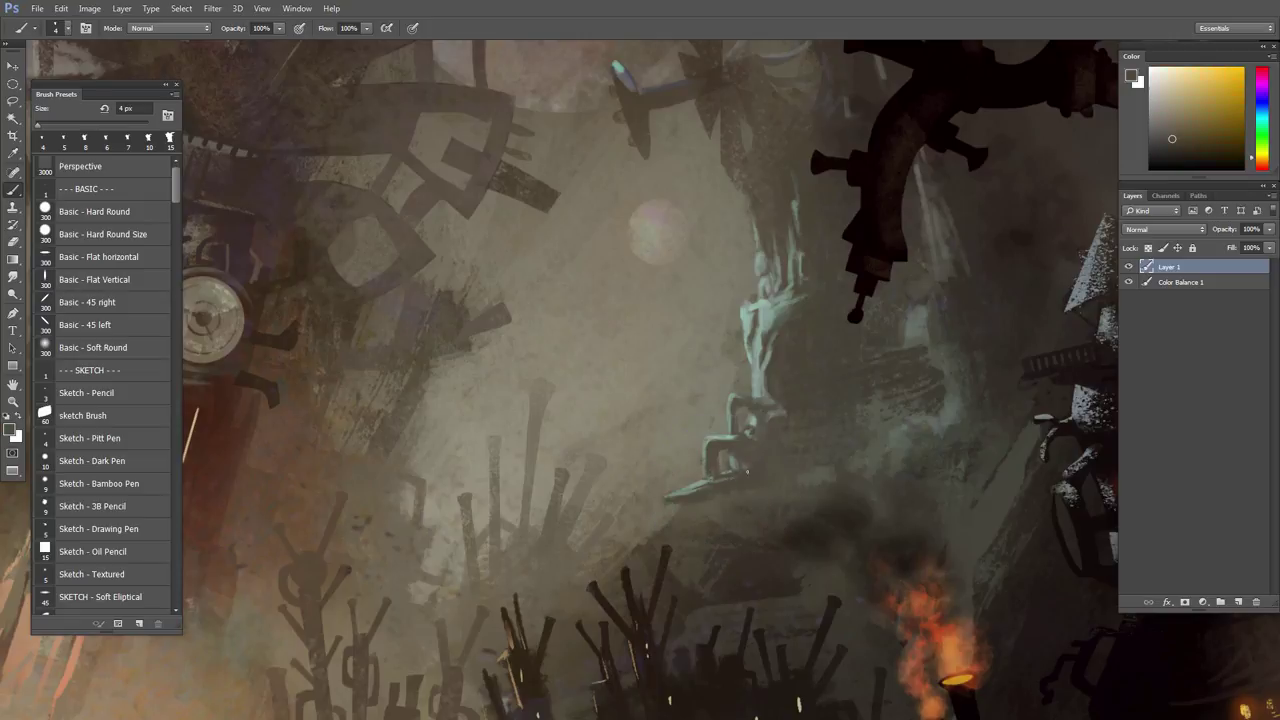
left_click(720, 438, "alt")
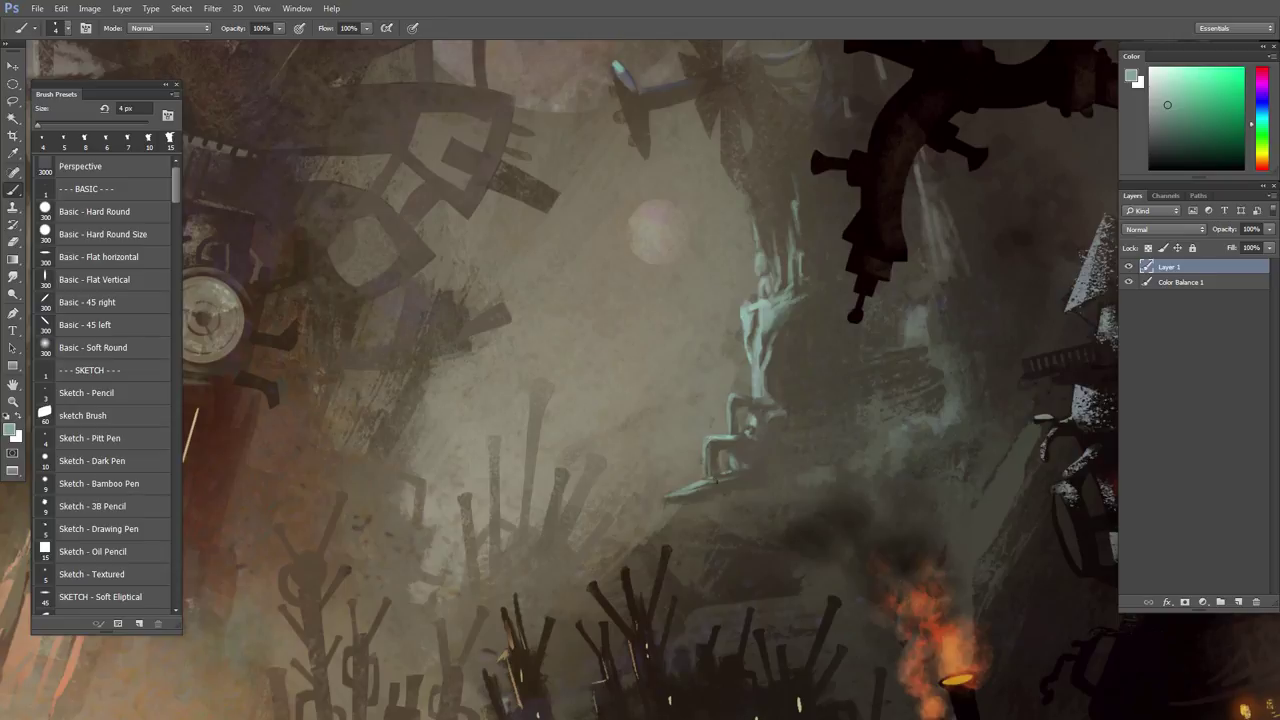
scroll(724, 519, "down", 3)
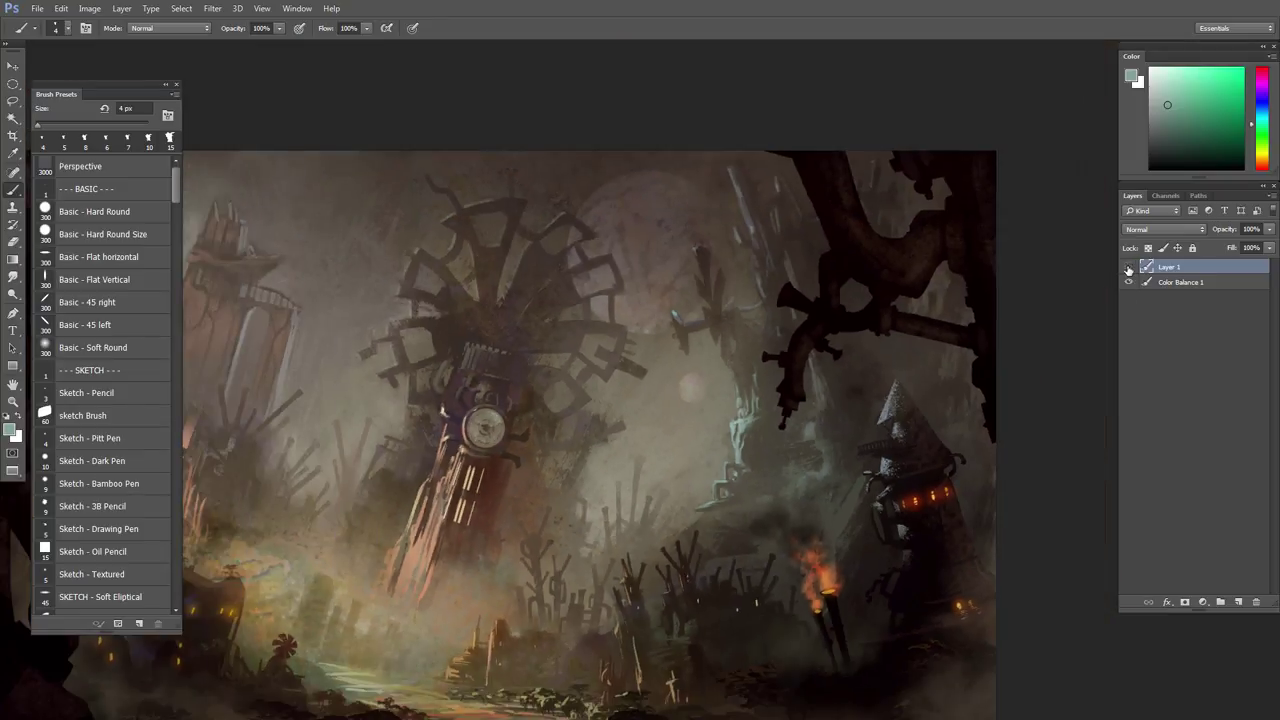
- Compare the painting with Layer 1 hidden and shown, and examine the statue within the whole composition
left_click(1128, 267)
left_click(1128, 267)
scroll(880, 463, "down", 1)
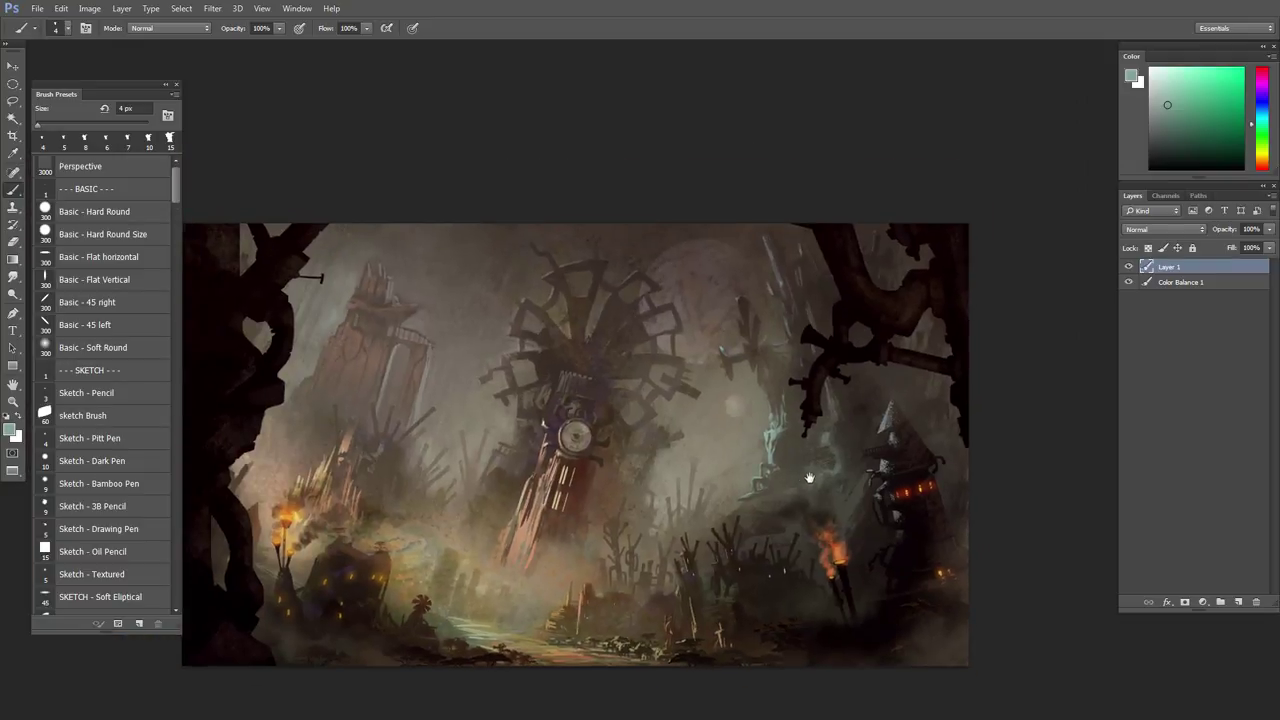
left_click_drag(809, 478, 827, 478)
scroll(827, 478, "up", 2)
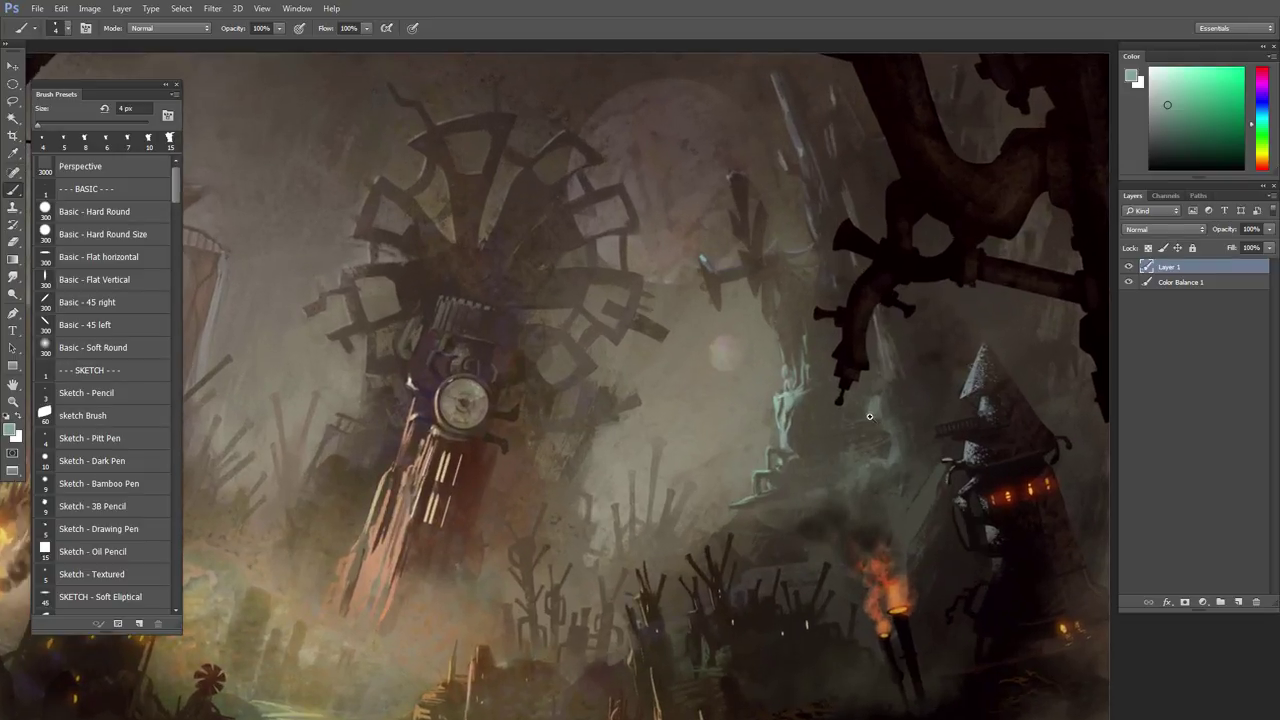
scroll(869, 416, "down", 1)
scroll(838, 385, "up", 2)
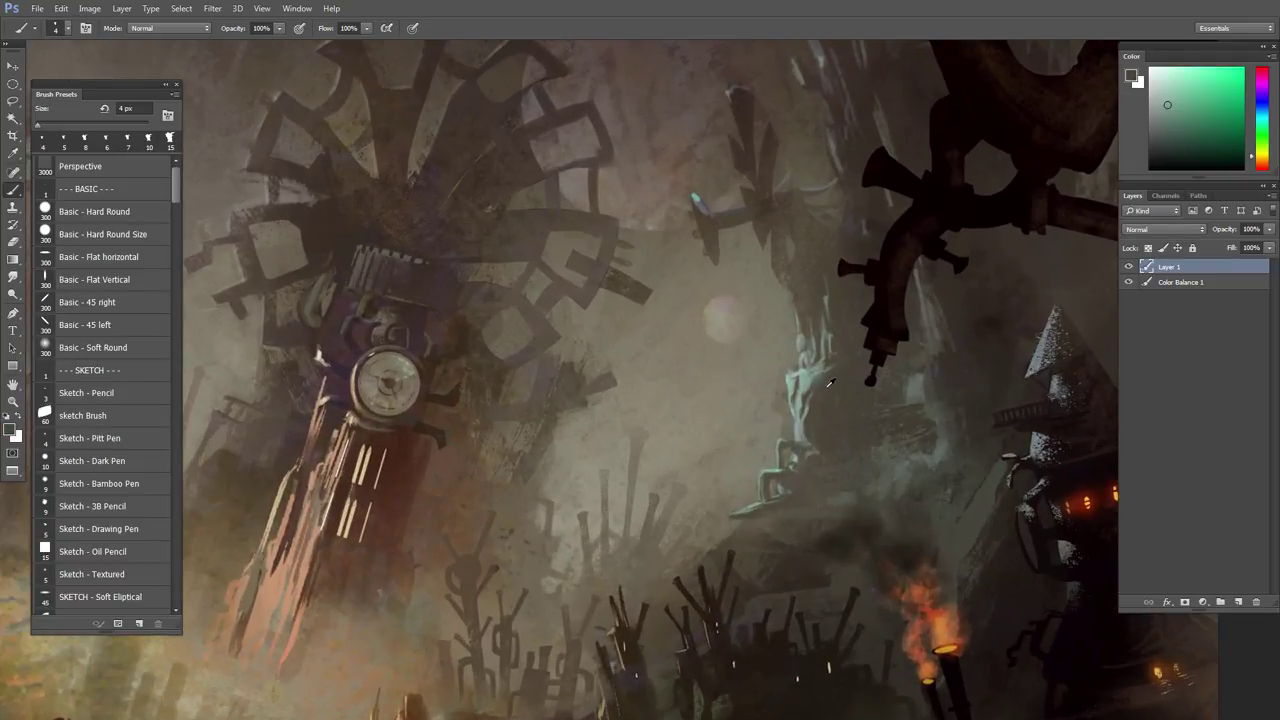
- Paint sampled dark tones around the statue's torso and legs with a 25 px brush
left_click(829, 385, "alt")
key("bracketright")
key("bracketright")
key("bracketright")
key("bracketright")
key("bracketright")
key("bracketright")
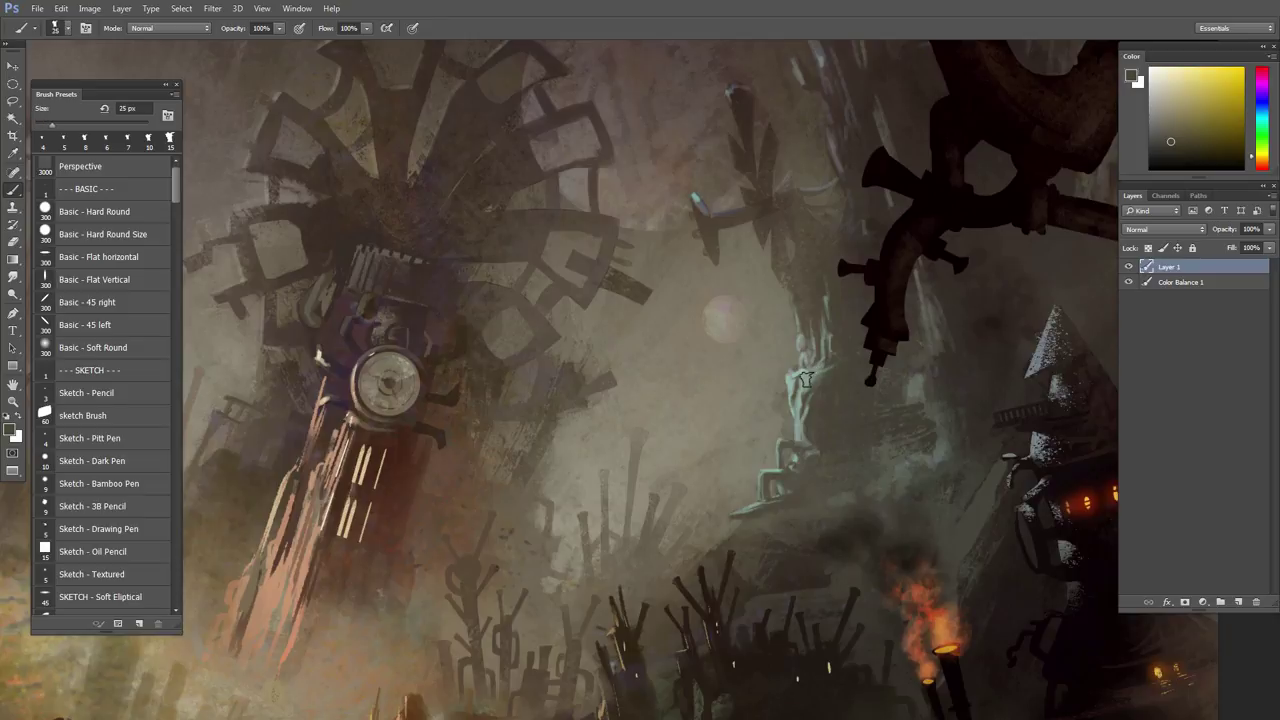
left_click(824, 371, "alt")
key("bracketleft")
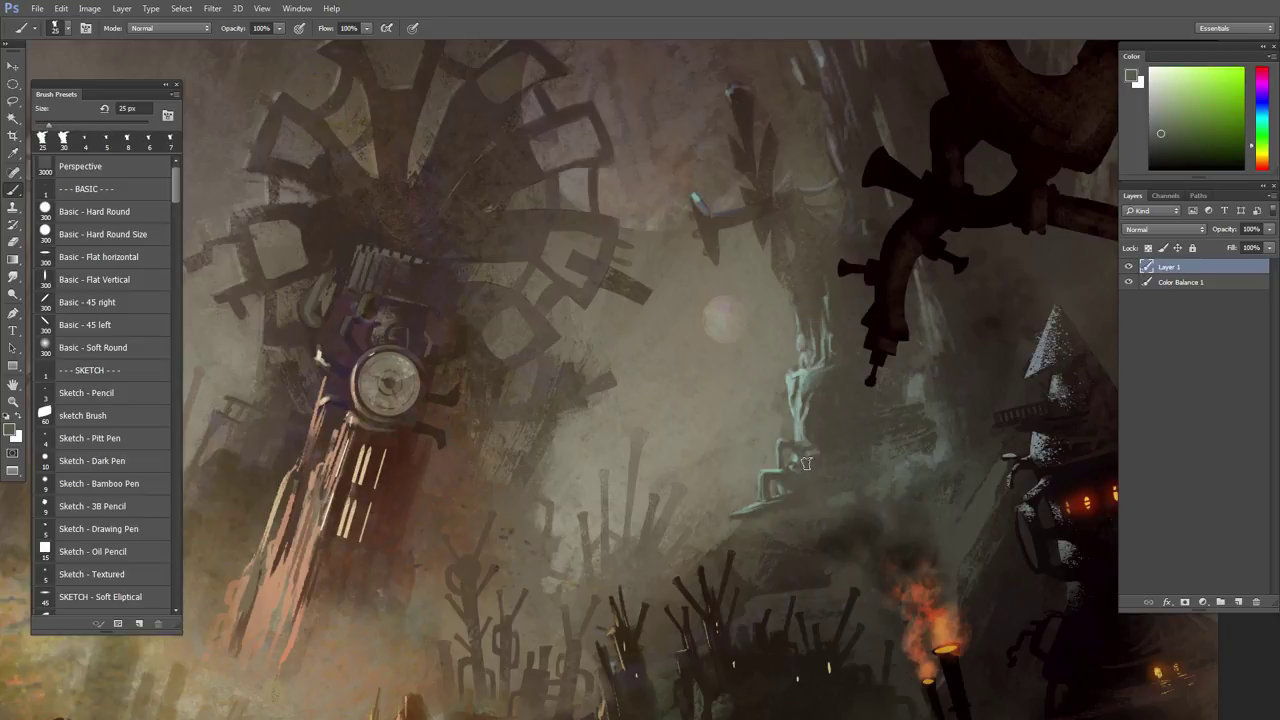
left_click(824, 410, "alt")
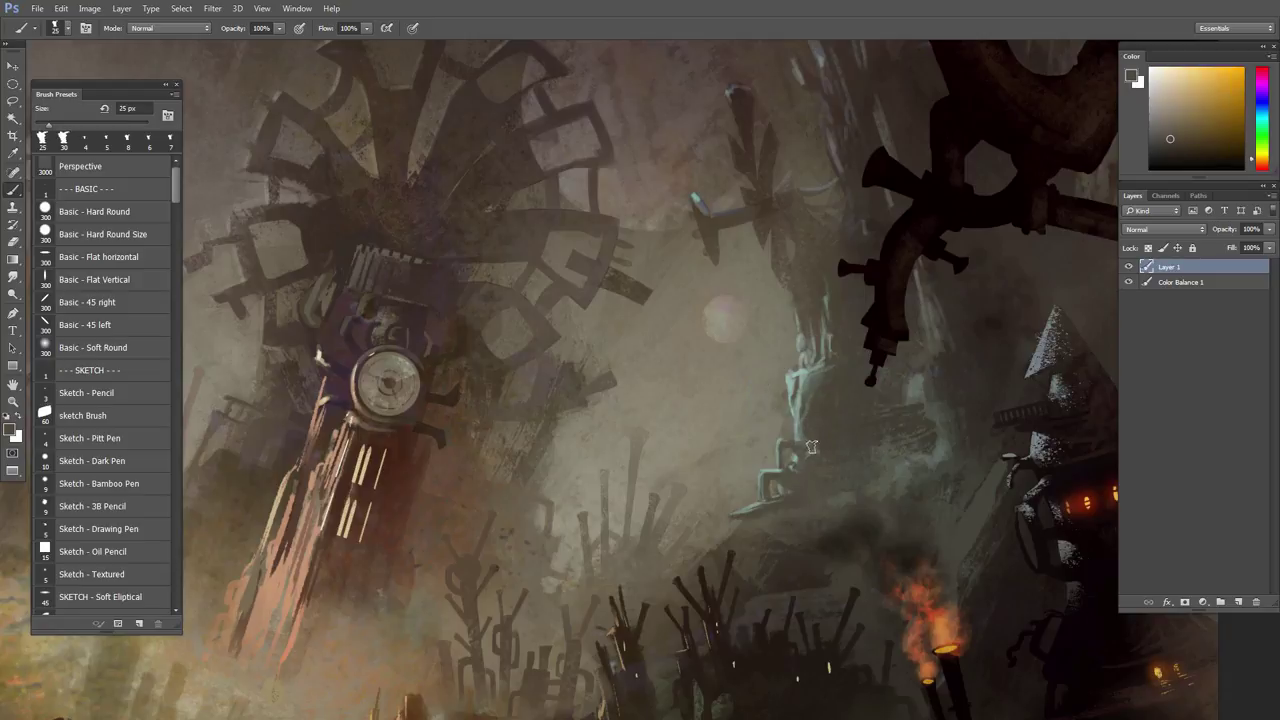
- Darken the background beside the statue's shoulder and legs with a sampled dark tone and a 15 px brush
left_click(838, 374, "alt")
key("bracketleft")
key("bracketleft")
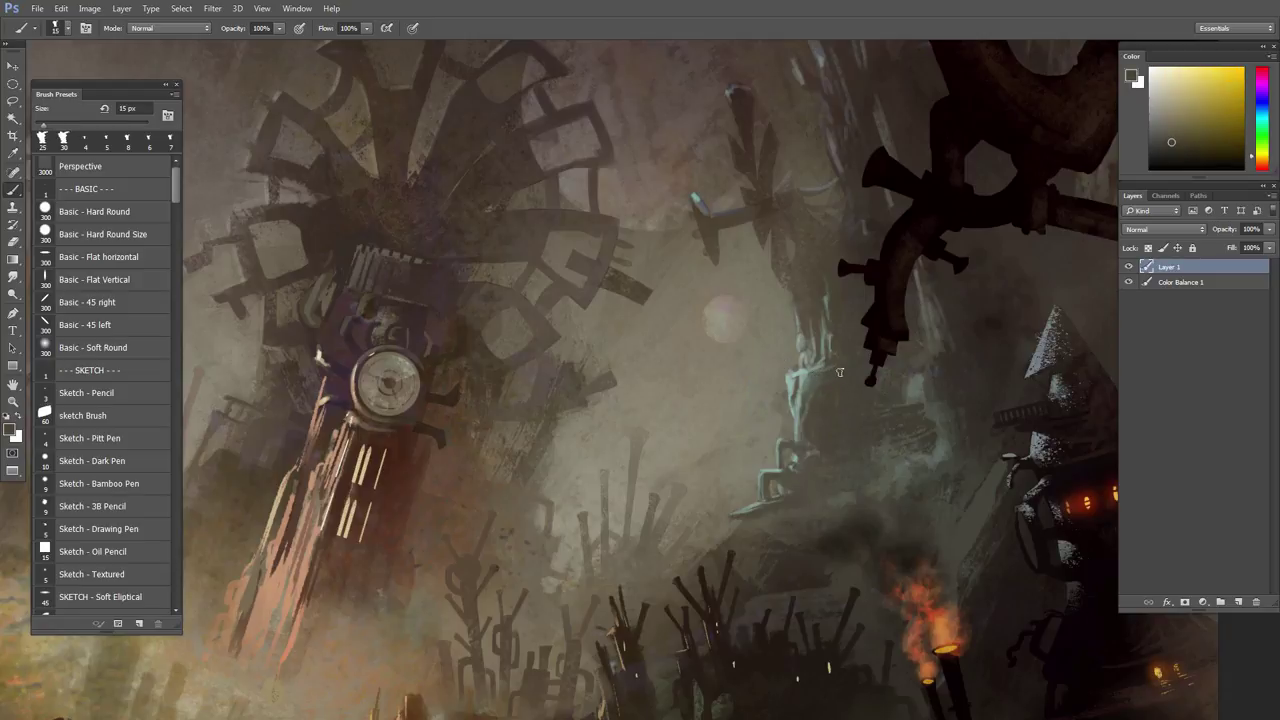
key("bracketright")
key("bracketleft")
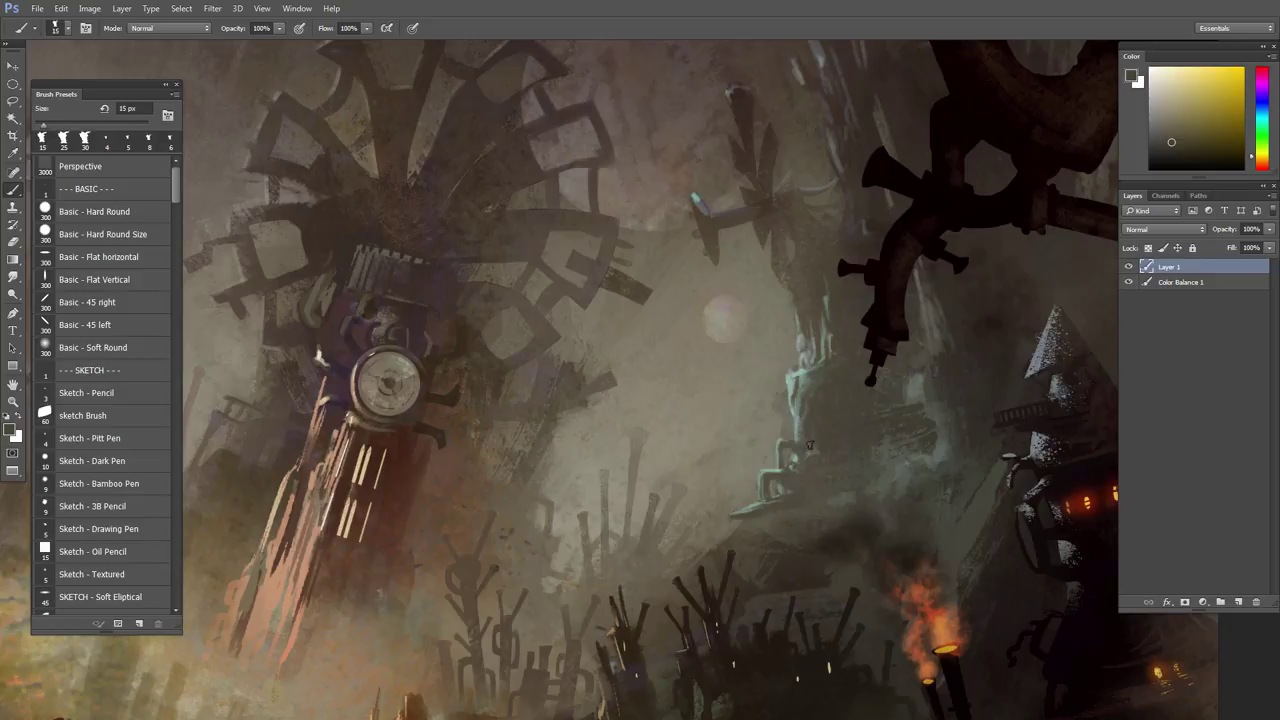
- Repaint the statue's arm and torso in sampled pale green with a 7 px brush
left_click(799, 383, "alt")
key("bracketleft")
key("bracketleft")
key("bracketleft")
key("bracketleft")
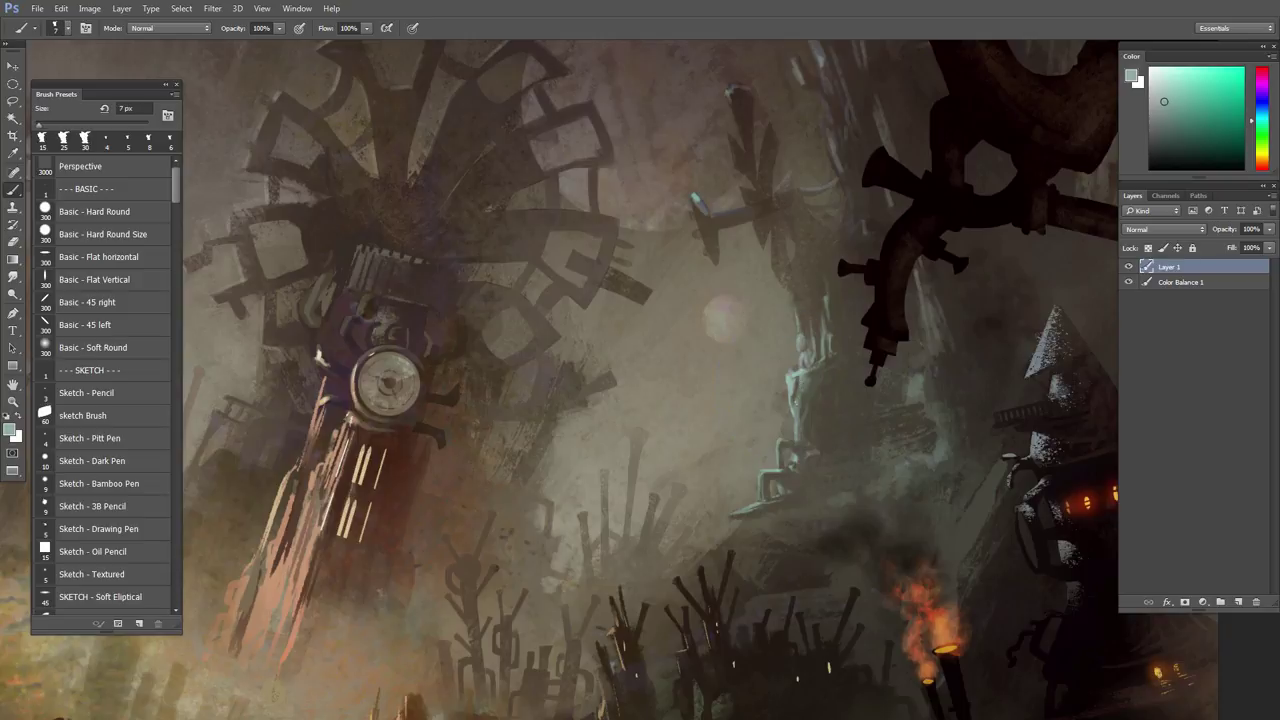
left_click_drag(815, 368, 797, 422)
left_click(798, 386, "alt")
- Reshape the statue's torso and legs with alternating sampled dark and pale green tones, using the 7 px brush
left_click(804, 410, "alt")
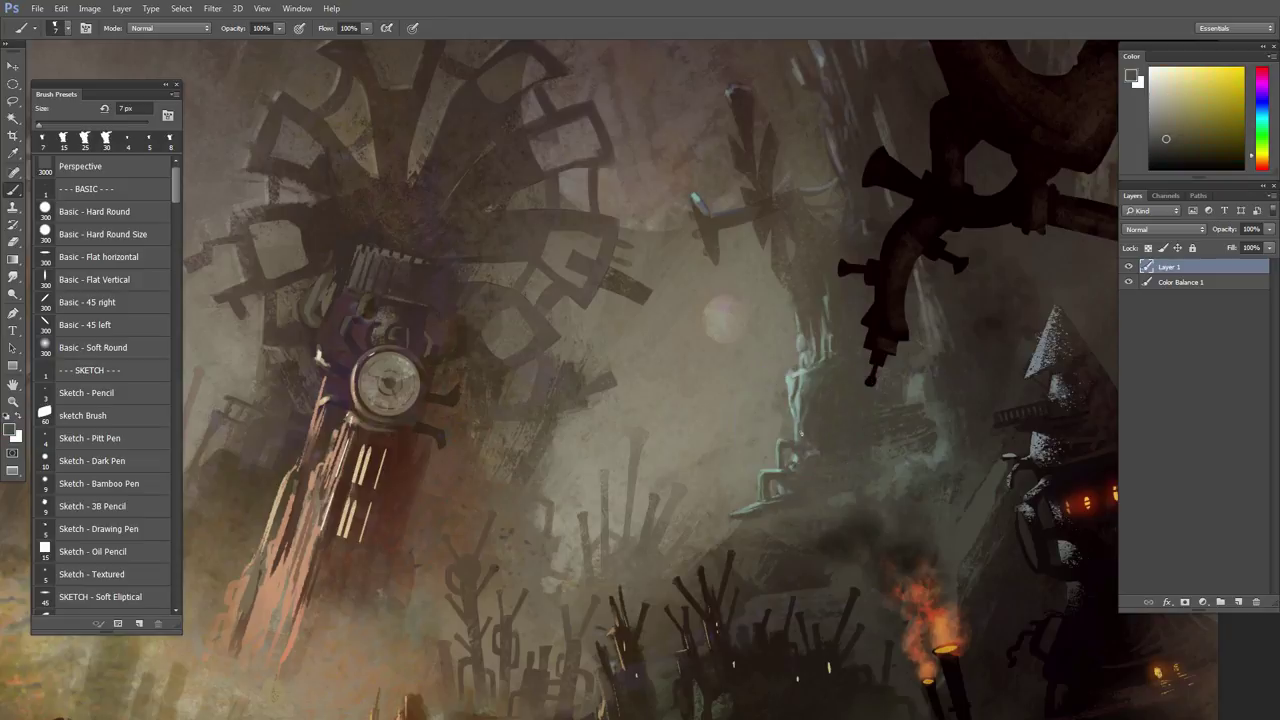
left_click(808, 393, "alt")
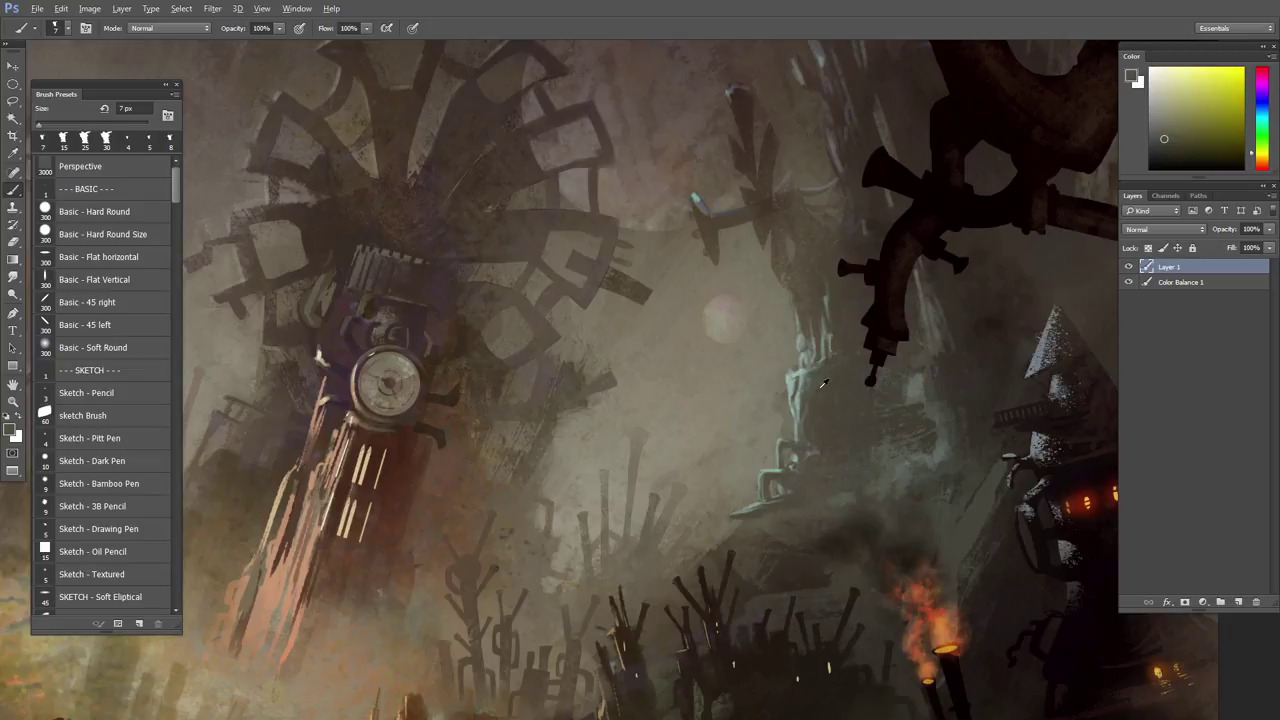
left_click(809, 373, "alt")
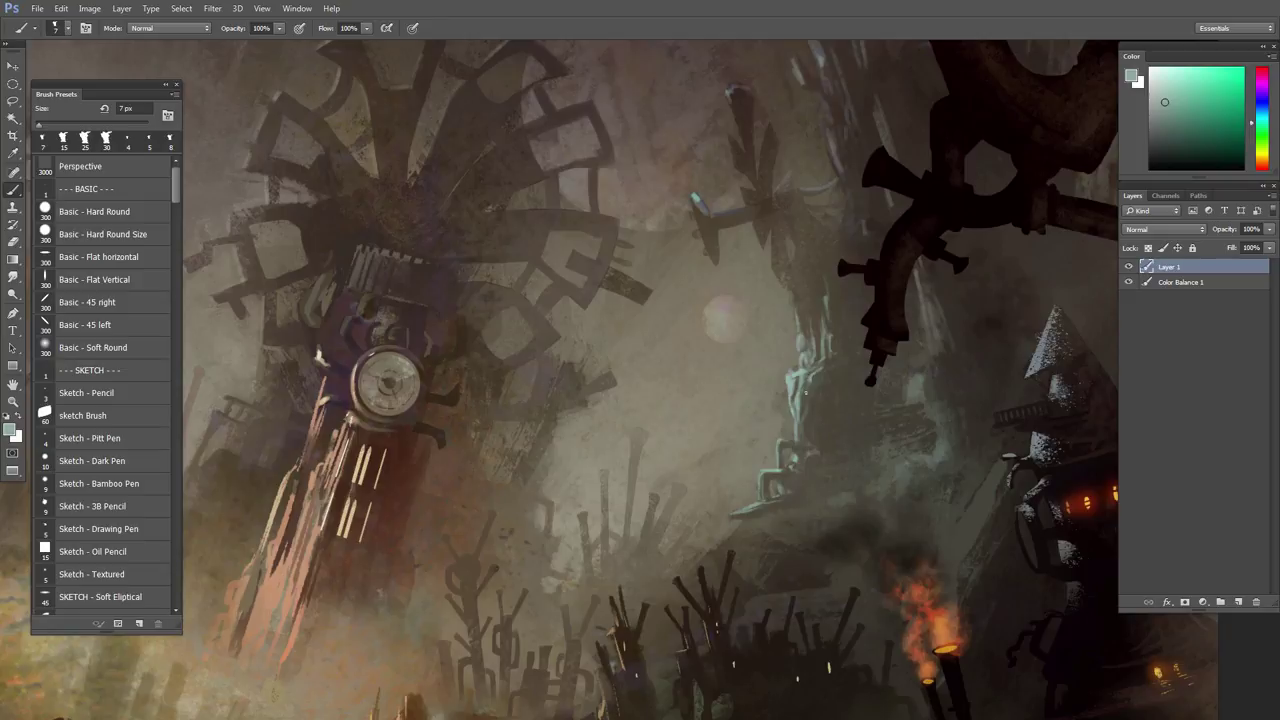
left_click(823, 372, "alt")
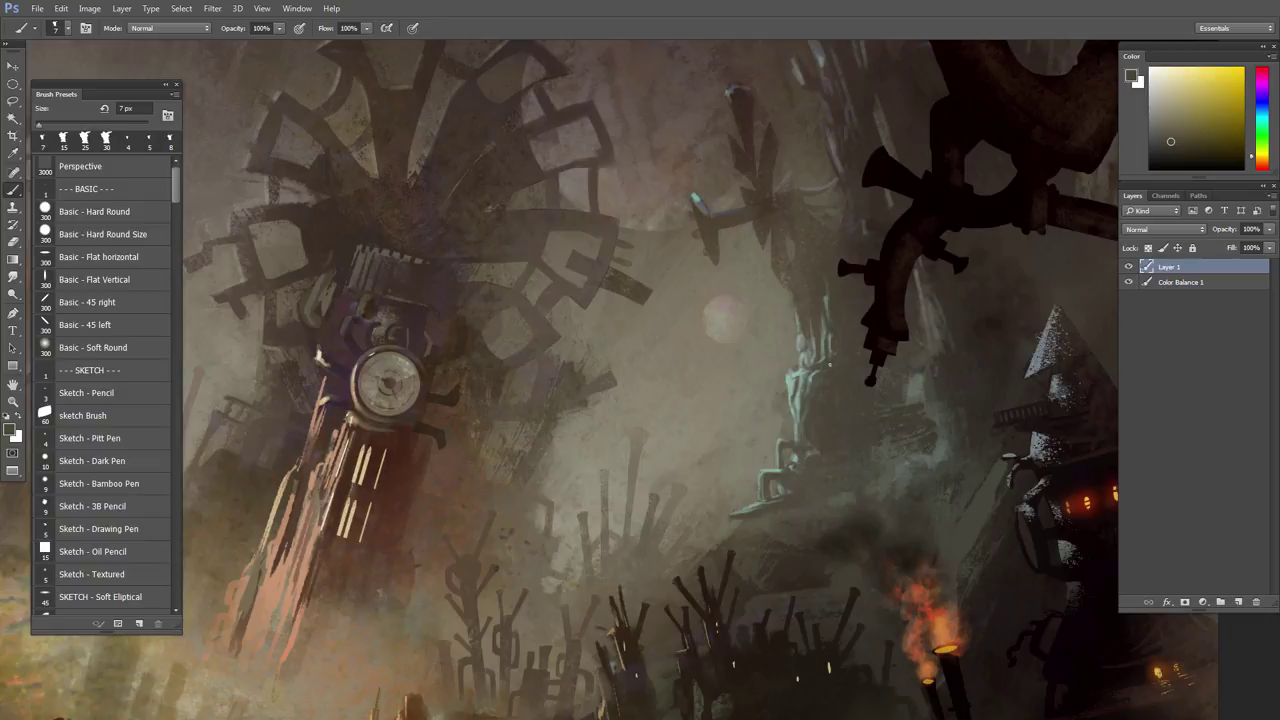
left_click(822, 424, "alt")
- Refine the vertical forms above the statue's head with sampled brown and grey-green tones, using the 7 px brush
left_click(842, 293, "alt")
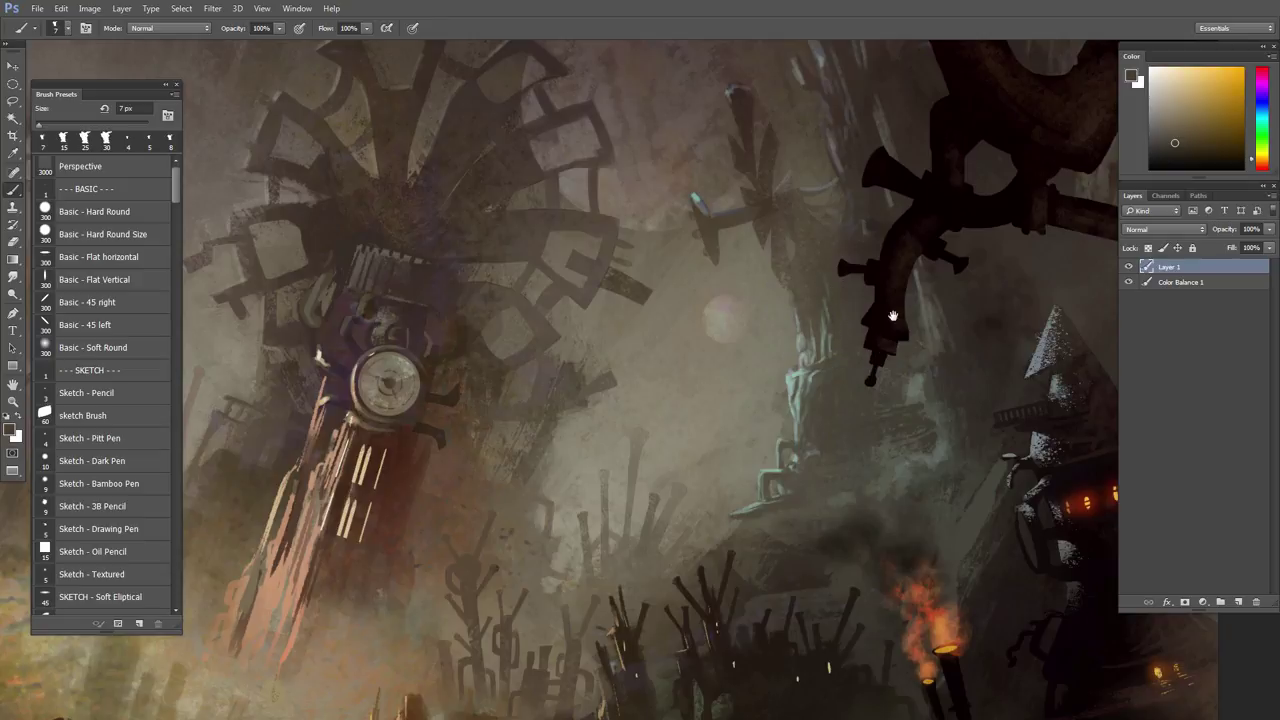
left_click(812, 318, "alt")
left_click(808, 355, "alt")
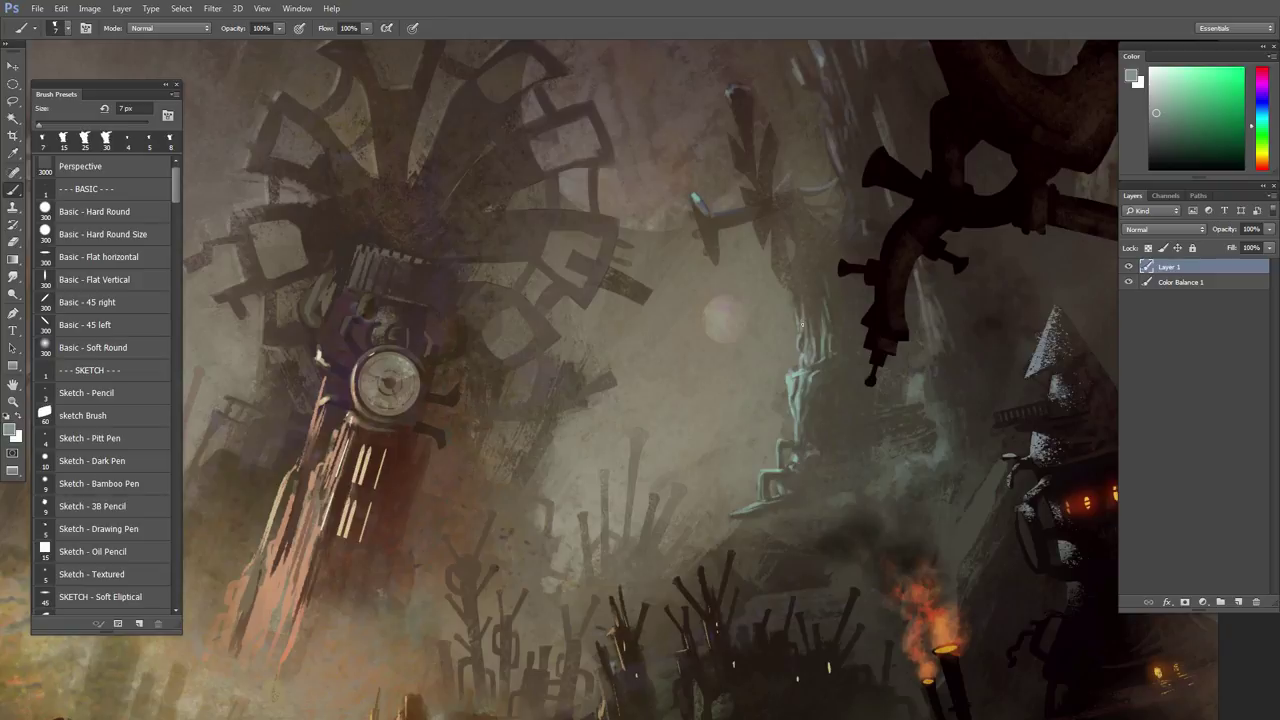
left_click(810, 322, "alt")
left_click(806, 324, "alt")
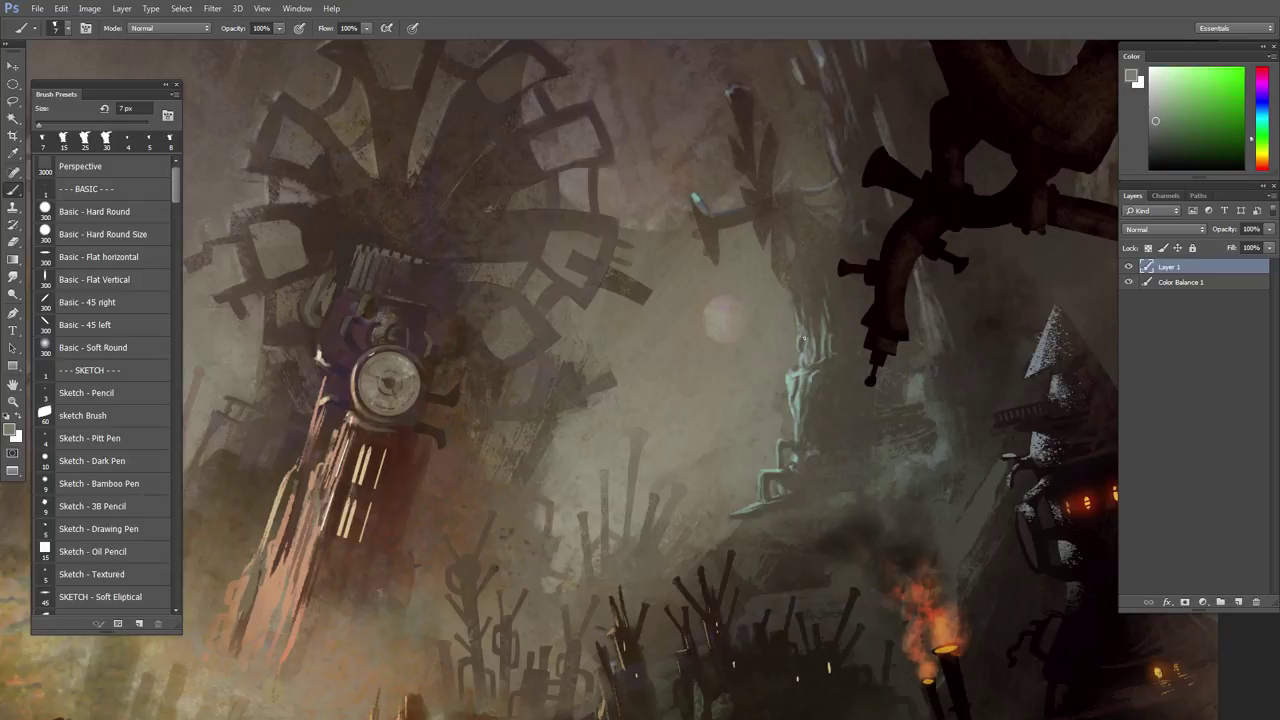
- Paint a sampled dark tone over the area around the statue's torso with a 30 px brush
left_click_drag(822, 406, 939, 411)
left_click(911, 380, "alt")
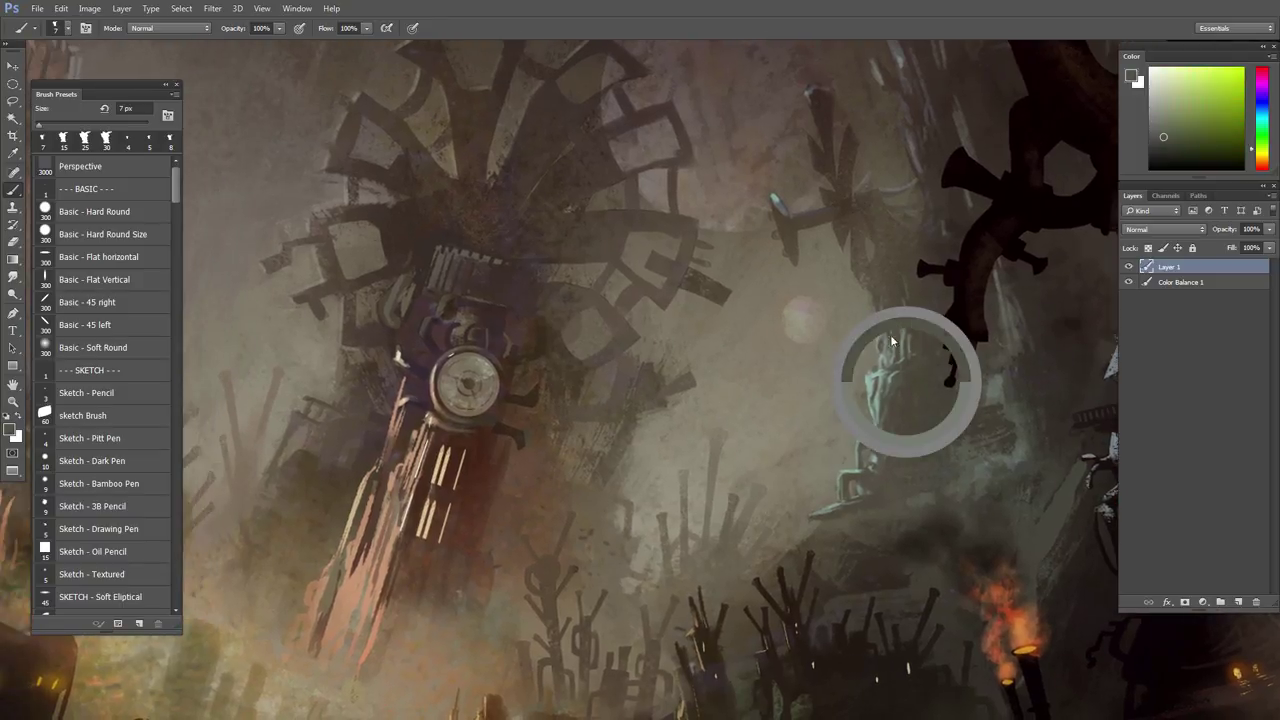
key("bracketright")
key("bracketright")
key("bracketright")
key("bracketright")
key("bracketright")
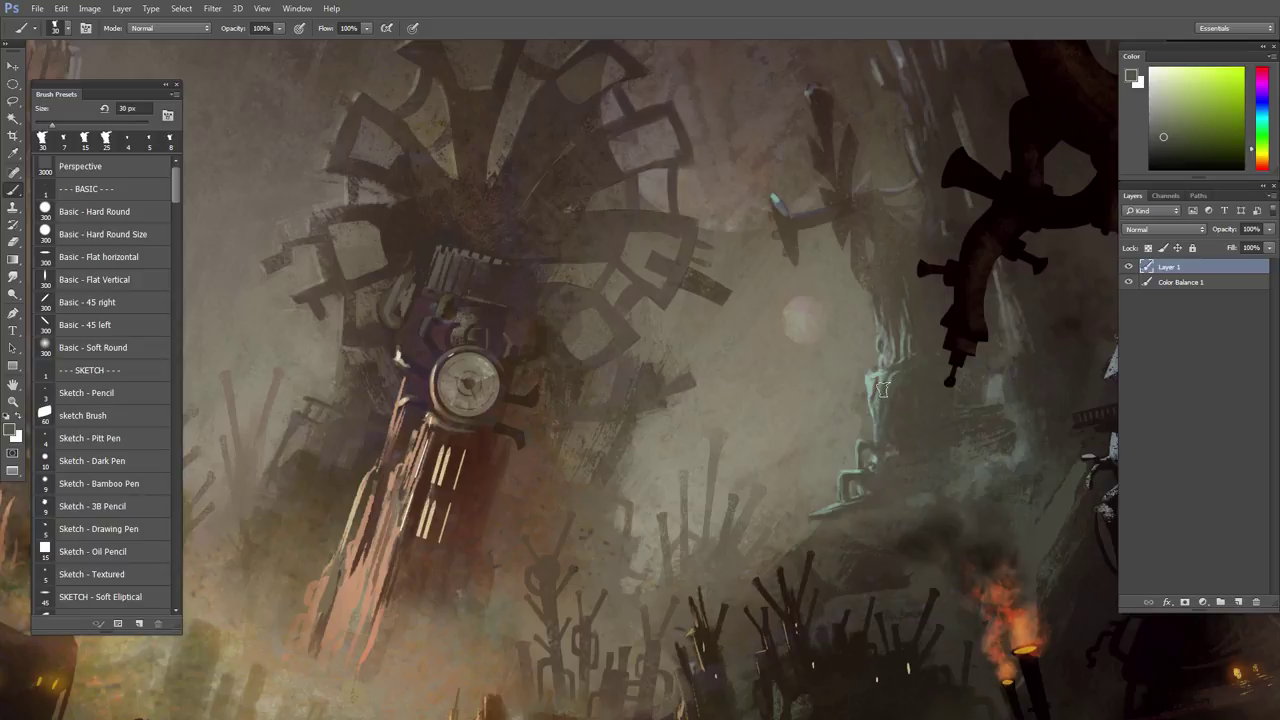
- Slim the statue's torso and waist with sampled dark tones, using small 10 px and 9 px brushes
left_click(882, 378, "alt")
key("bracketleft")
key("bracketleft")
key("bracketleft")
left_click(874, 384)
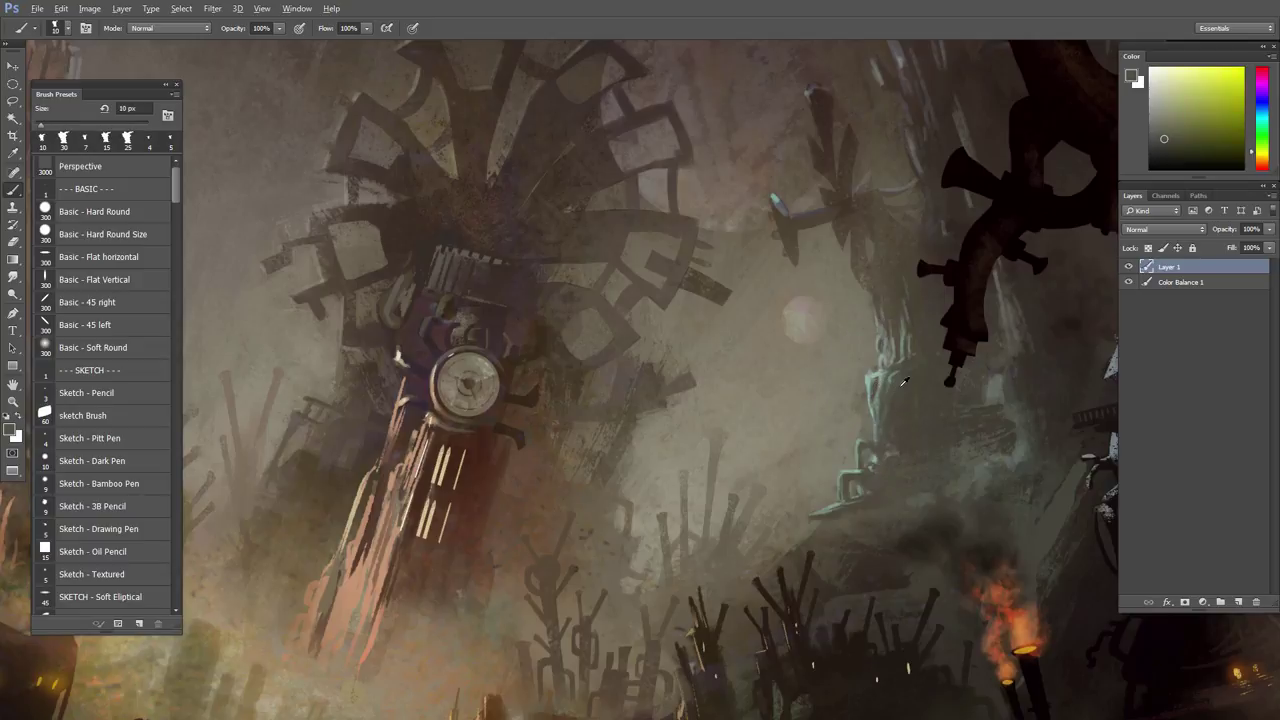
left_click(898, 379, "alt")
left_click(877, 405)
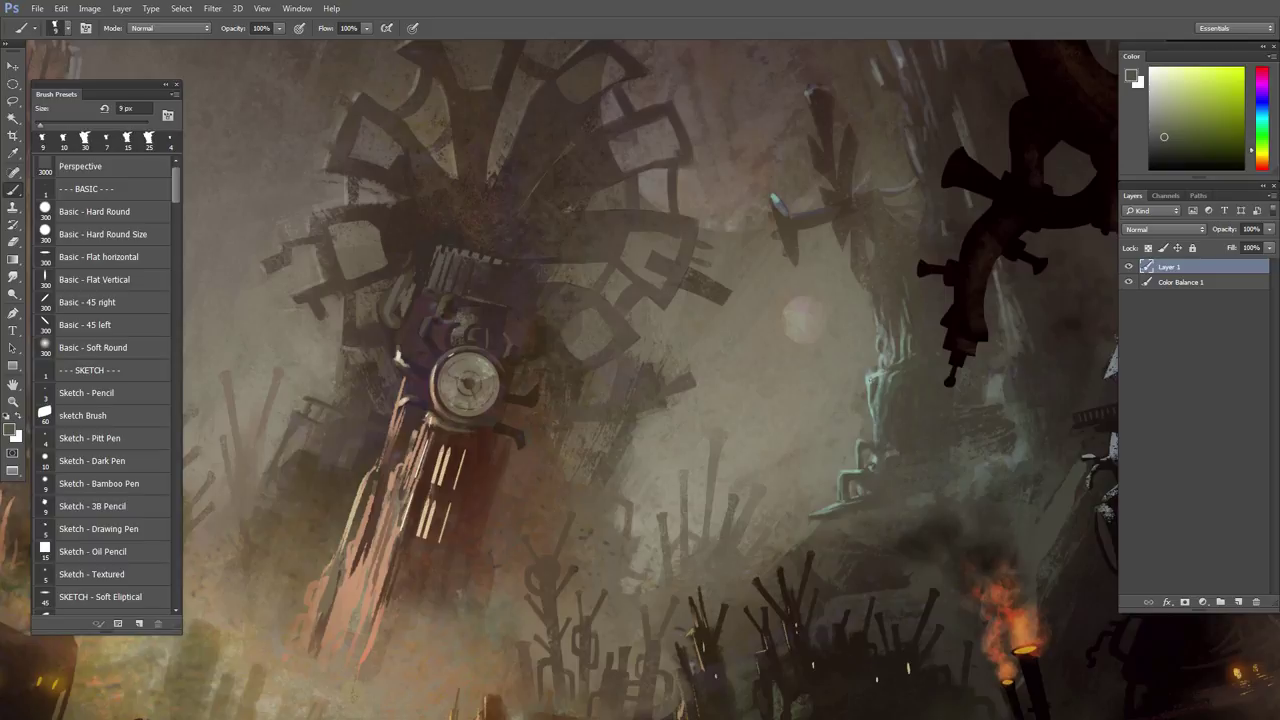
- Carve out the statue's shoulder and side with sampled dark brown, using 8 px and 7 px brushes
left_click(914, 377, "alt")
key("bracketleft")
left_click_drag(911, 376, 886, 402)
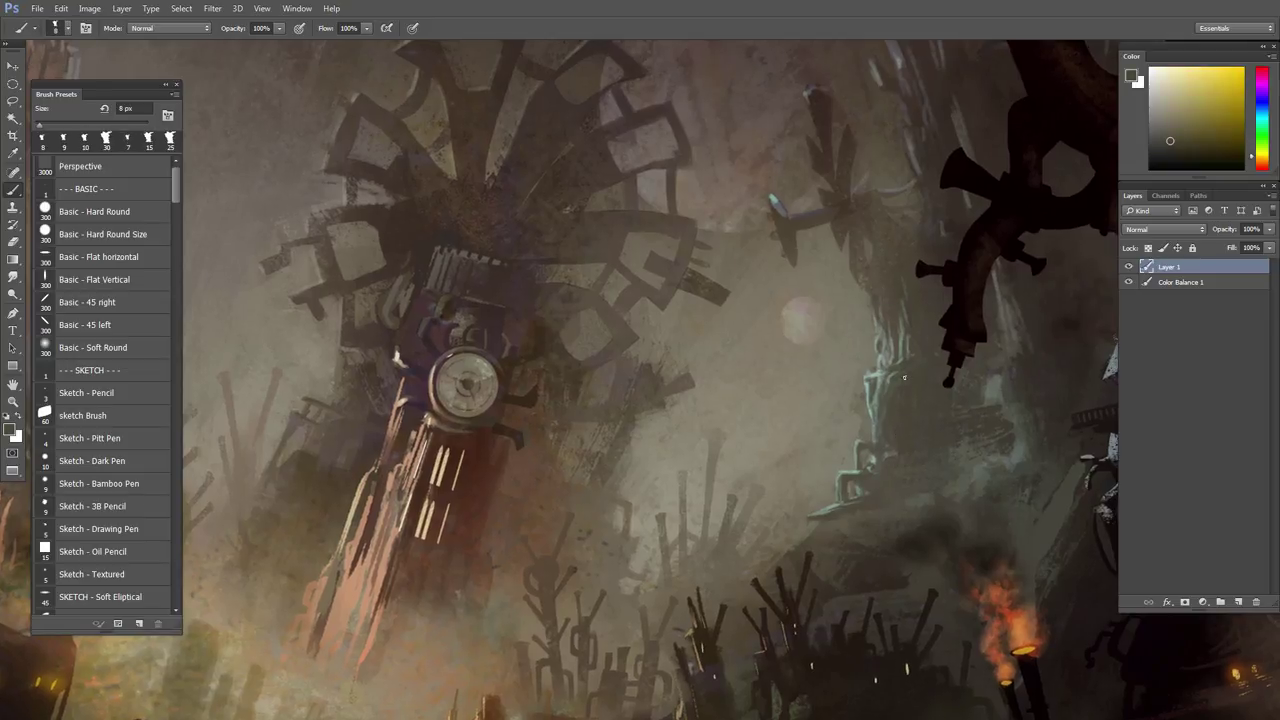
left_click(913, 364, "alt")
key("bracketleft")
left_click_drag(880, 368, 881, 396)
- Redefine the statue's arms and body with sampled pale green, using a 6 px brush and a finer 4 px one
left_click(882, 370, "alt")
key("bracketleft")
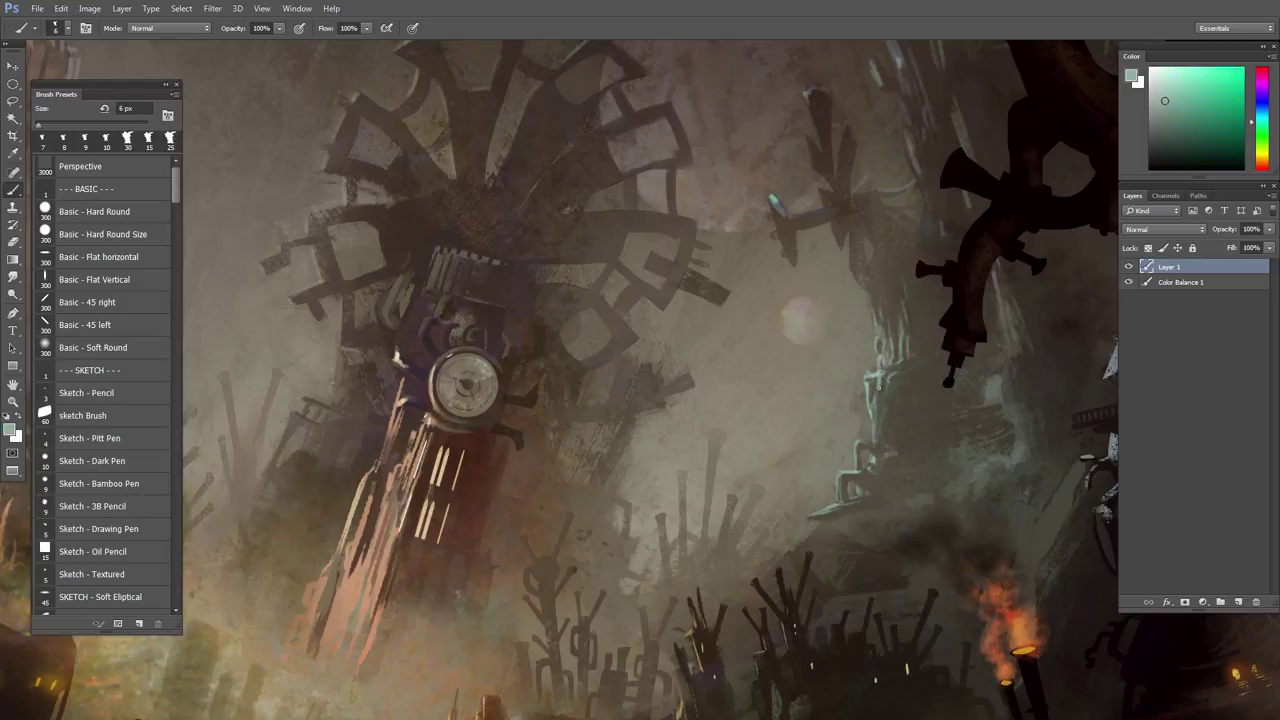
mouse_move(874, 390)
left_mouse_down()
mouse_move(876, 401)
mouse_move(819, 426)
left_mouse_up()
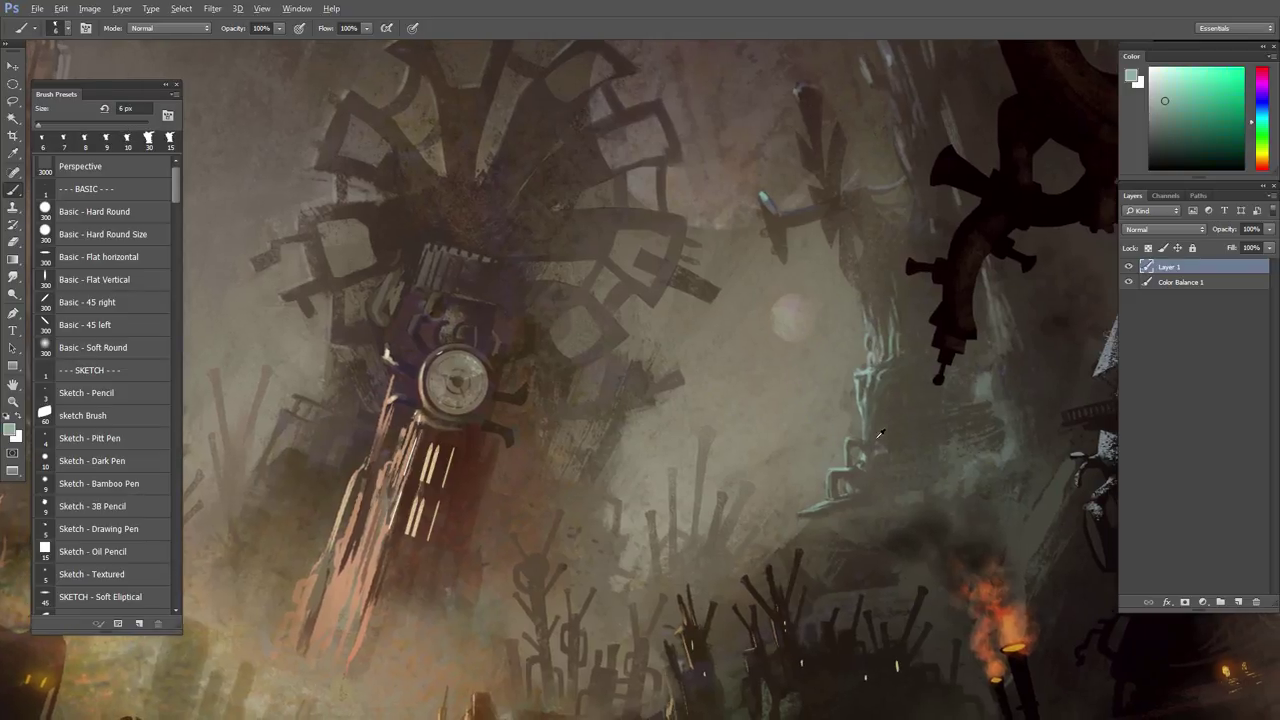
left_click(874, 371, "alt")
key("bracketleft")
left_click_drag(853, 378, 867, 378)
- Touch up the forms around the statue's head with sampled pale green at 6 px and dark brown at 9 px
left_click(872, 367, "alt")
key("bracketright")
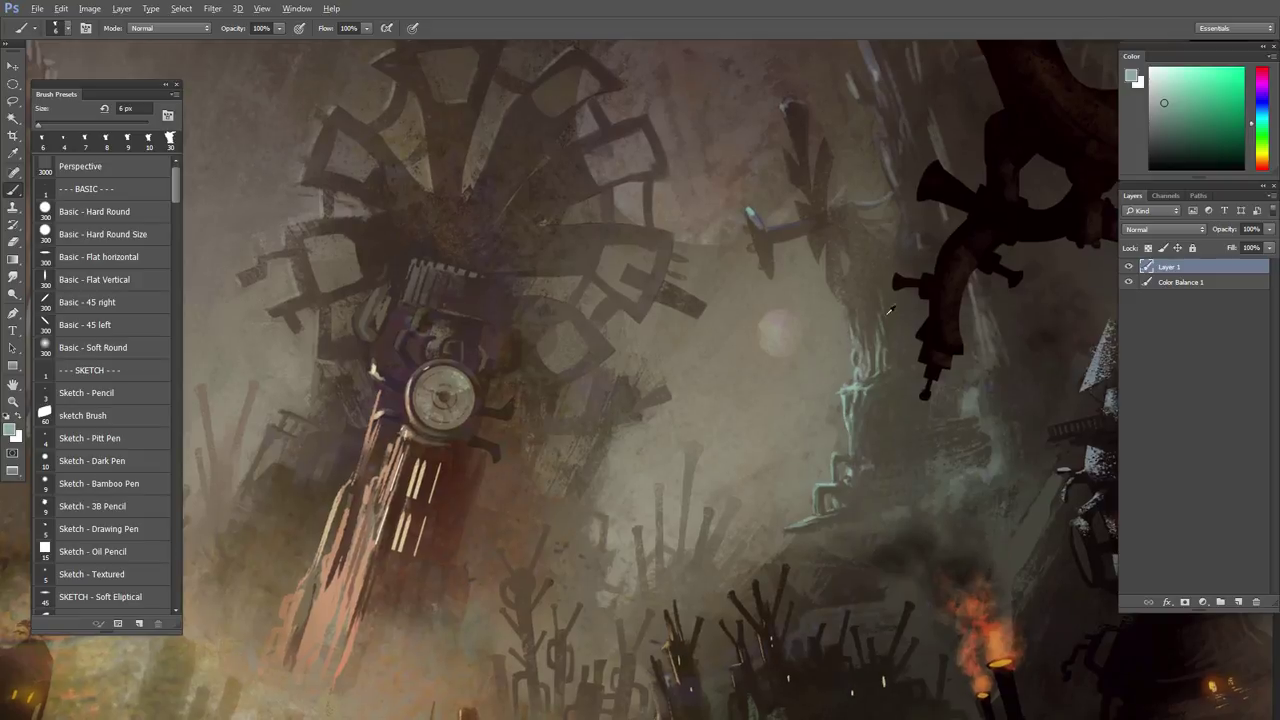
left_click(889, 307, "alt")
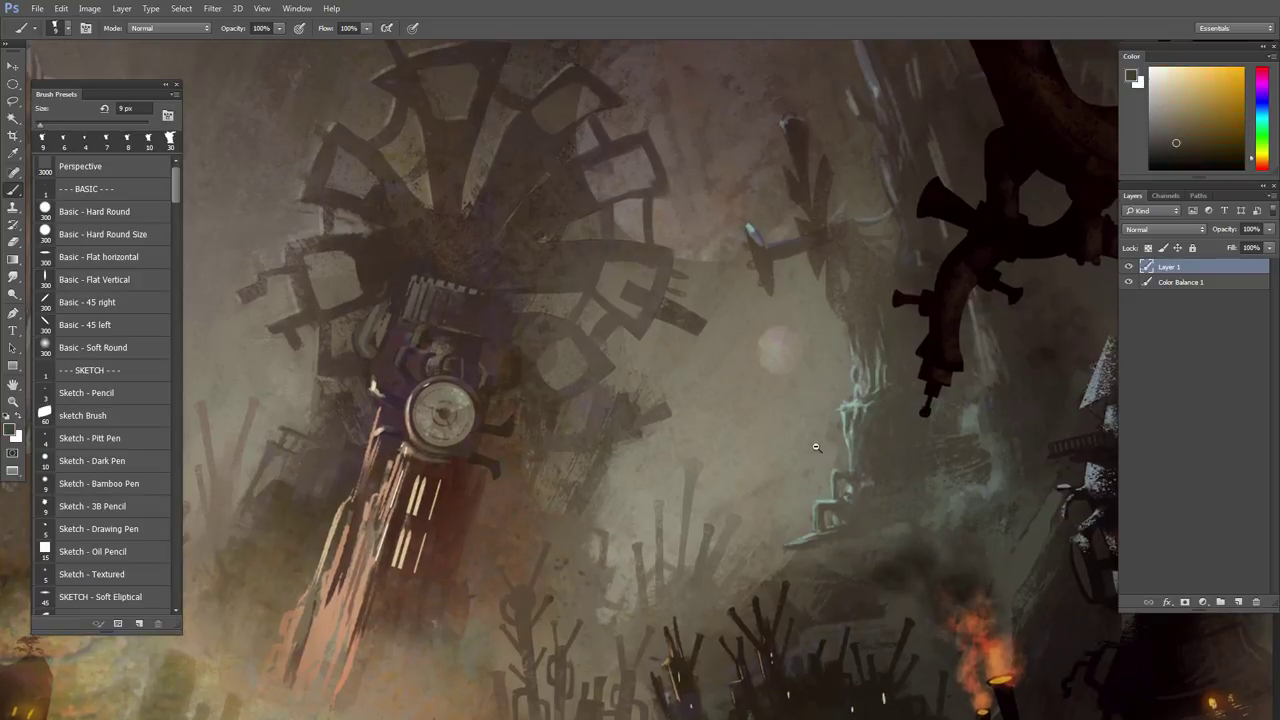
- Select the statue and the forms just above its head with a freehand Lasso outline
scroll(829, 455, "down", 1)
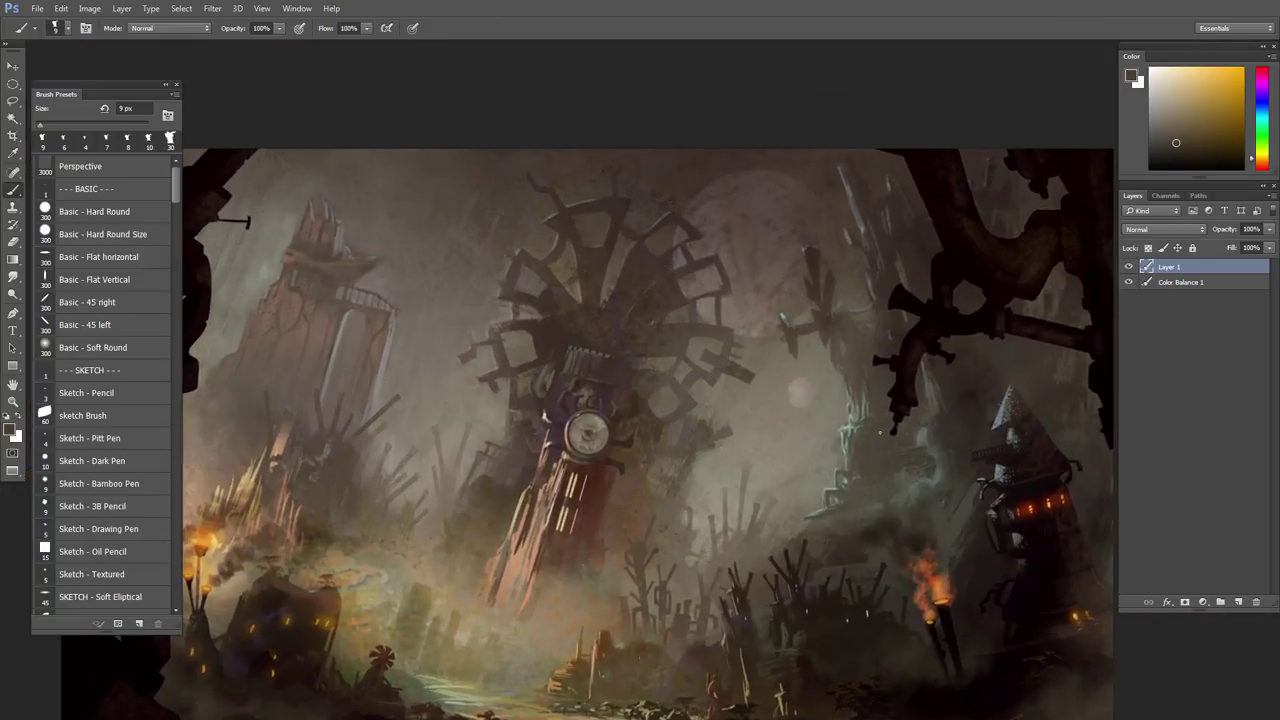
key("v")
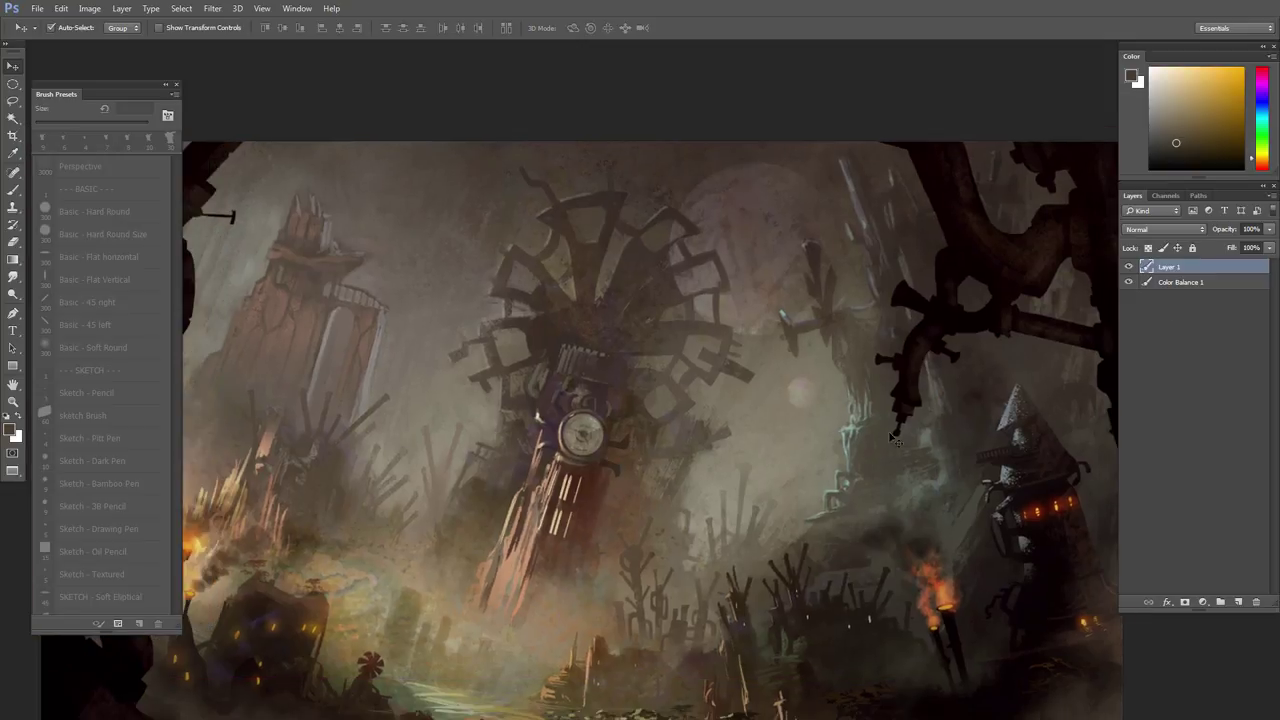
key("l")
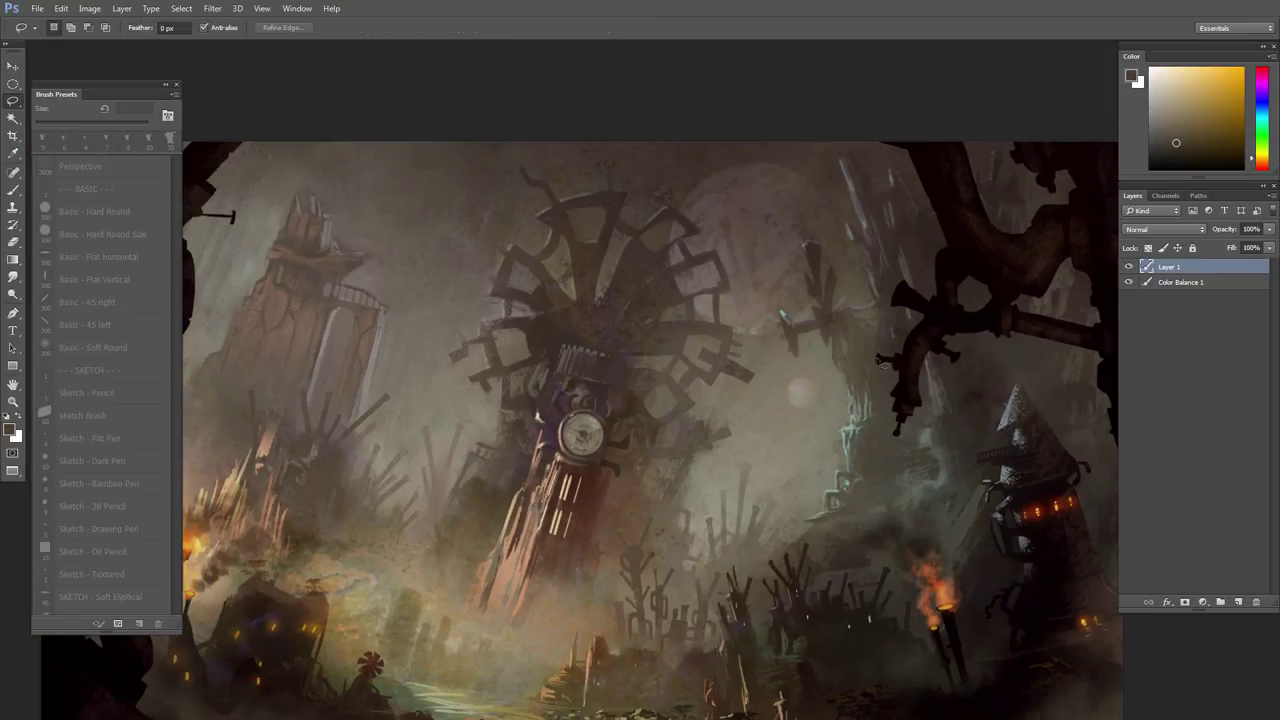
mouse_move(879, 360)
left_mouse_down()
mouse_move(876, 478)
mouse_move(862, 492)
mouse_move(841, 422)
left_mouse_up()
left_click_drag(853, 320, 853, 320)
- Adjust the selected statue with Levels, brightening the midtones and lowering the white output level to soften its contrast
key("ctrl+l")
left_click_drag(903, 148, 508, 103)
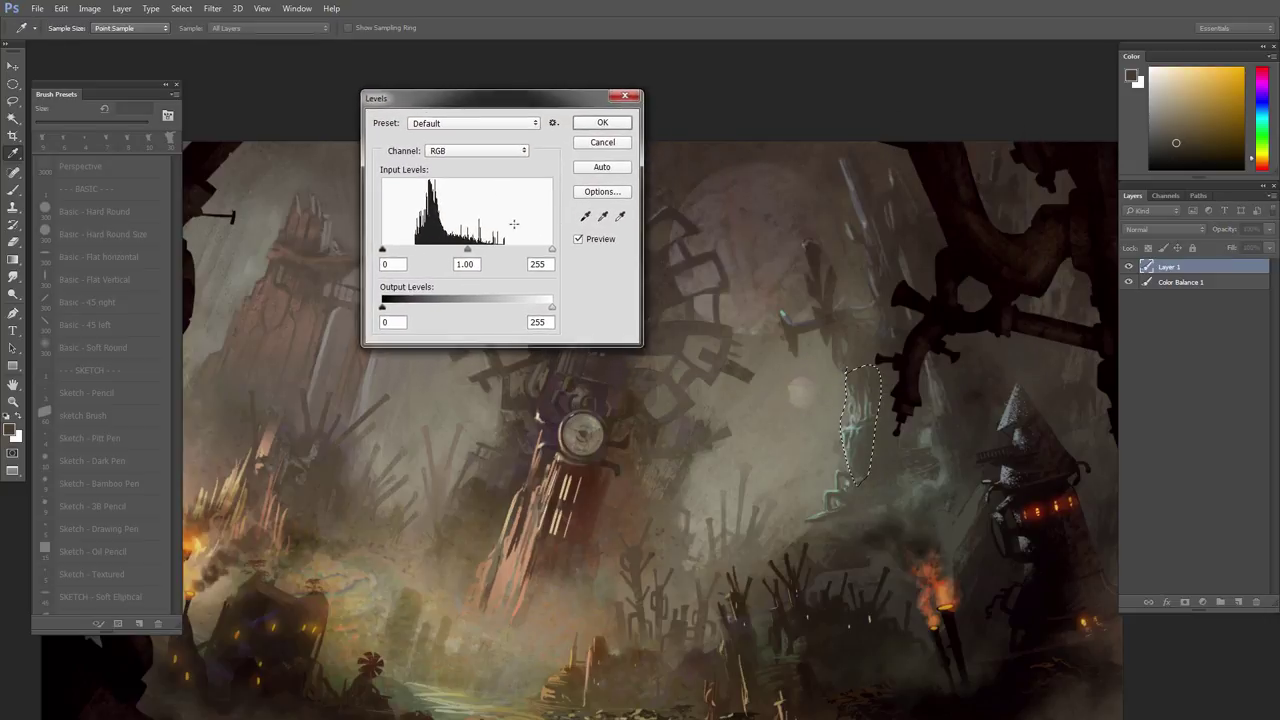
left_click_drag(552, 307, 524, 311)
key("ctrl+z")
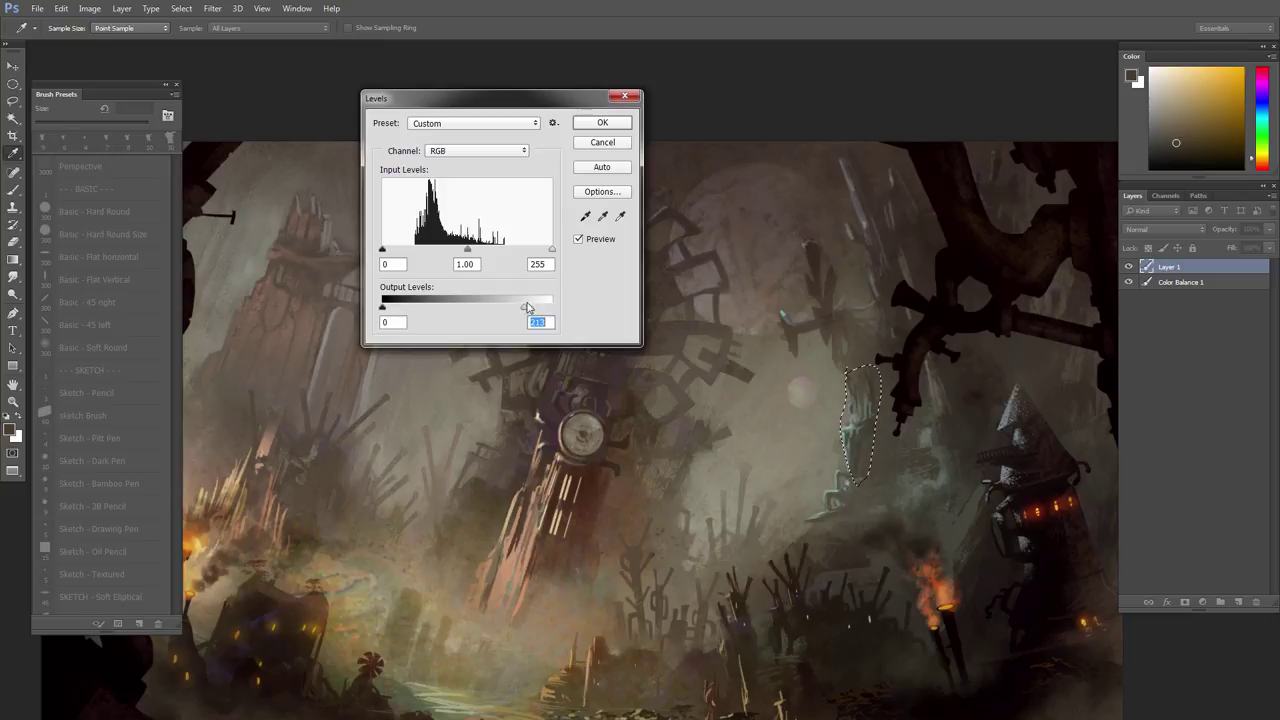
left_click_drag(467, 250, 459, 254)
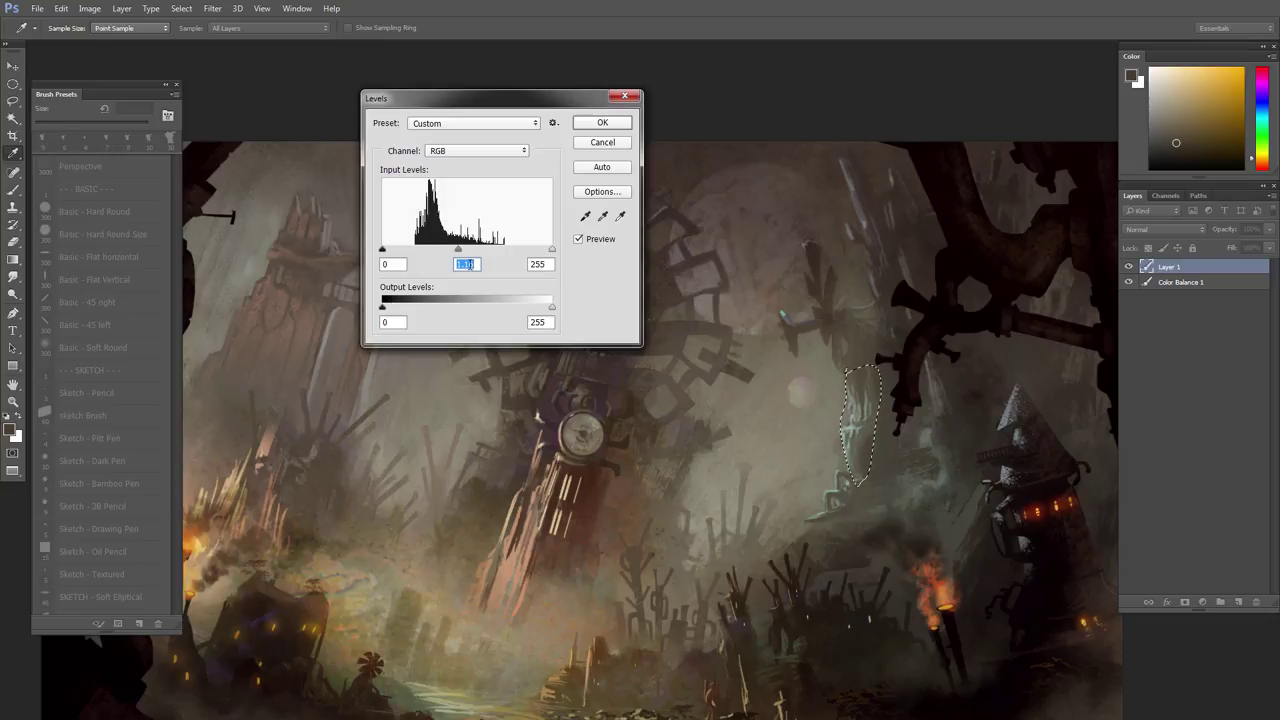
left_click_drag(552, 308, 534, 310)
left_click(602, 123)
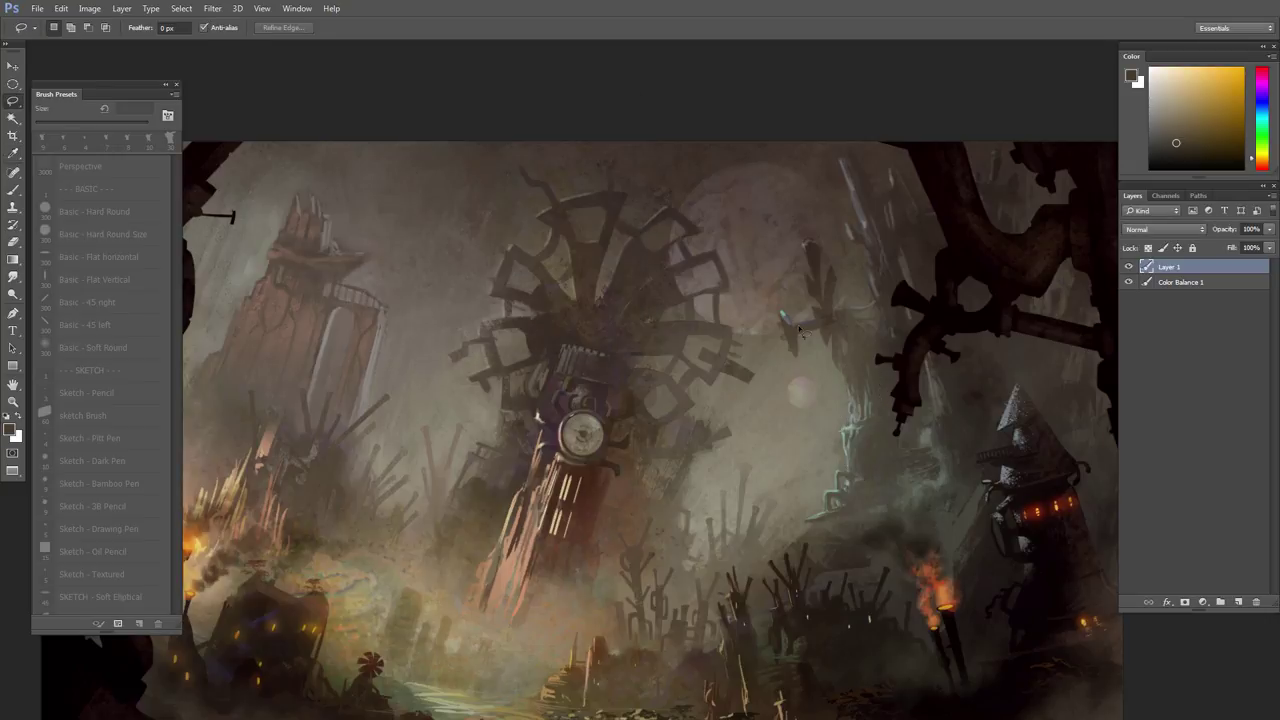
- Compare the whole painting with Layer 1 hidden and shown, and restore the last selection around the statue
key("ctrl+0")
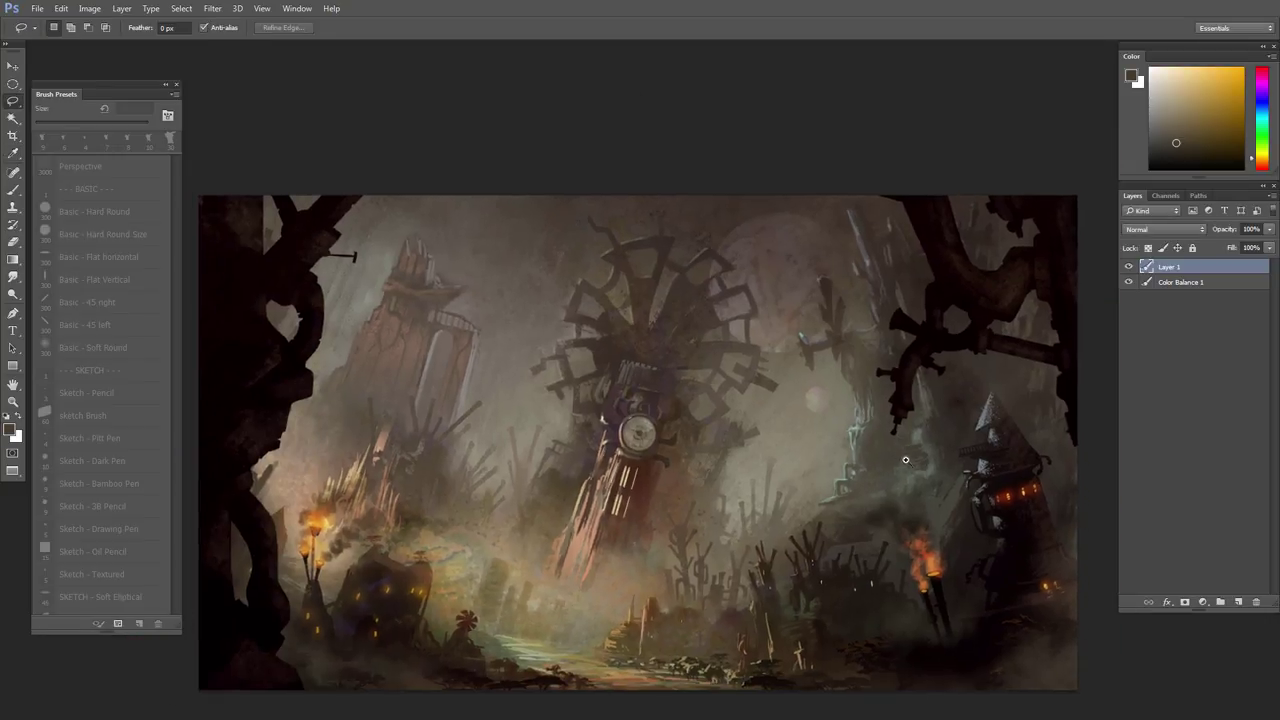
scroll(905, 460, "up", 1)
left_click(1129, 267)
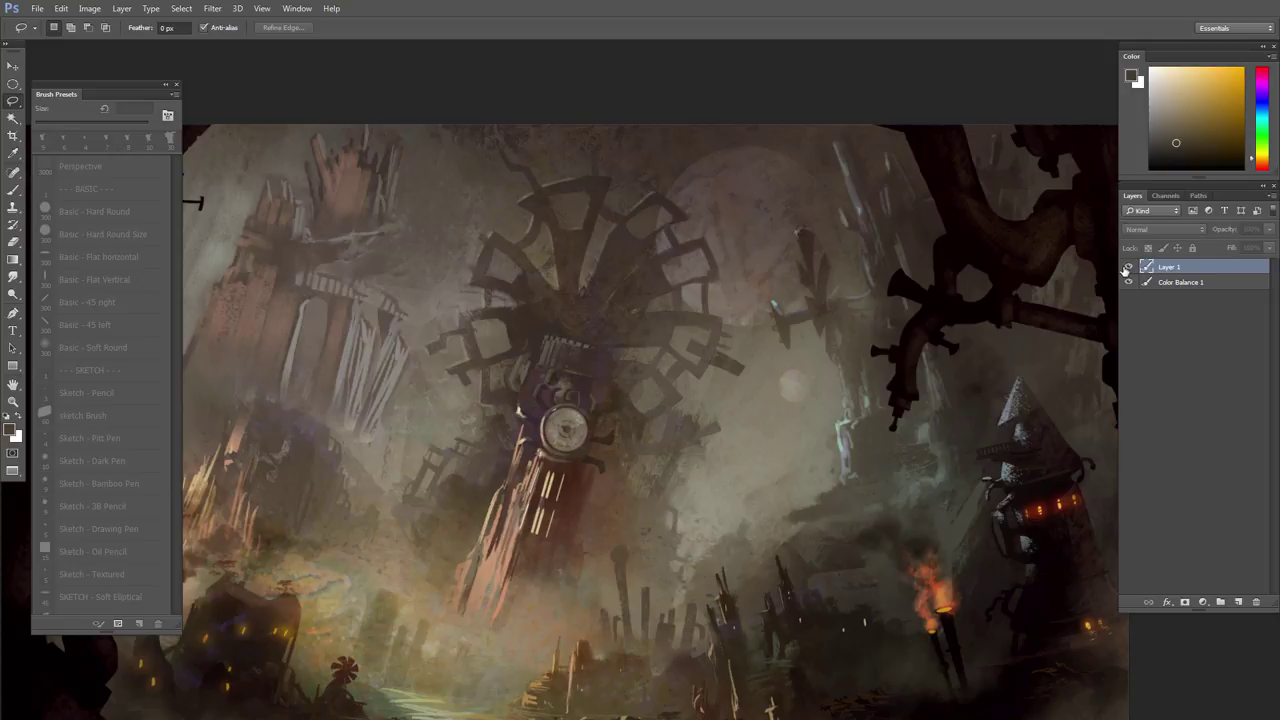
left_click(1129, 267)
key("ctrl+shift+d")
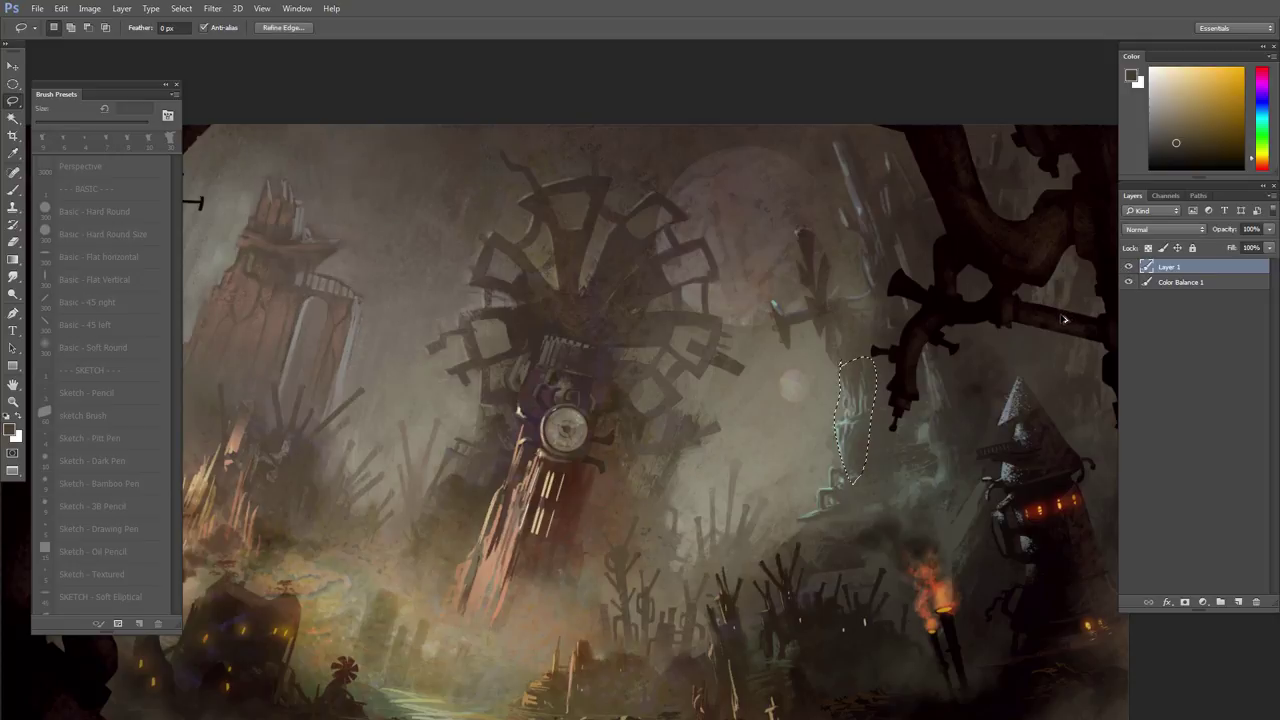
- Clear the selection around the statue and compare the painting with and without Layer 1
key("ctrl+d")
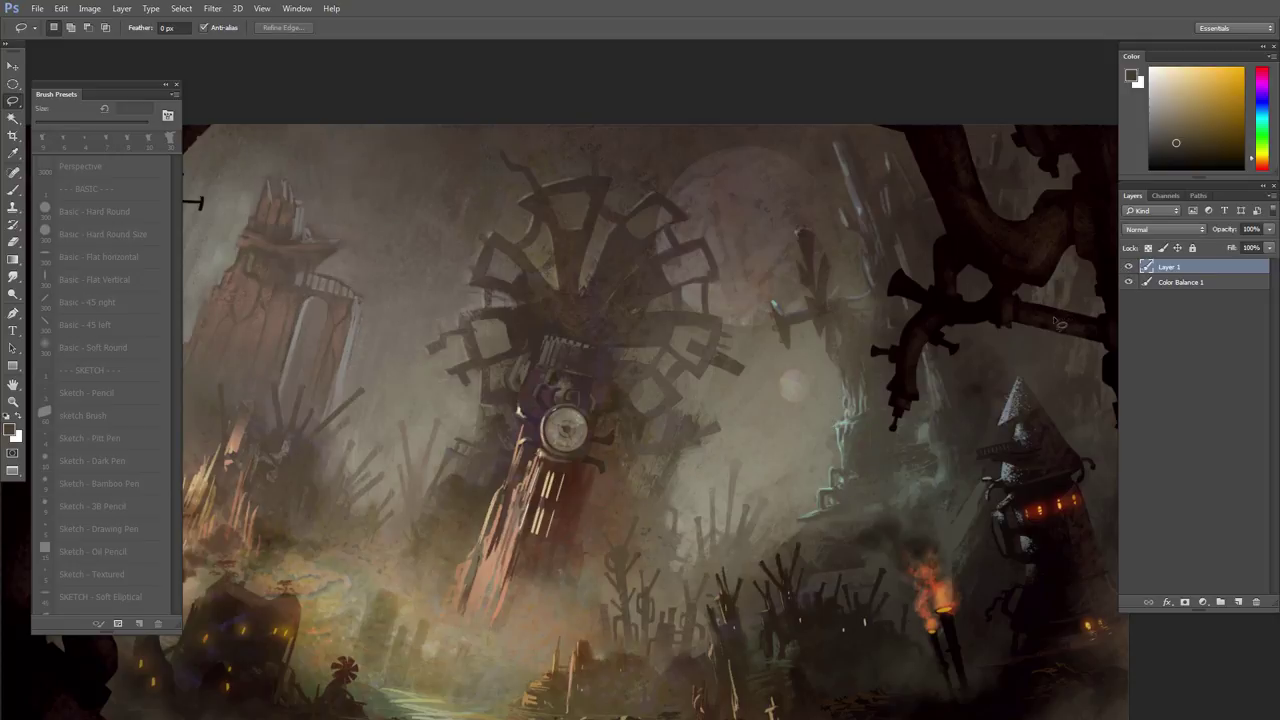
left_click(1129, 267)
left_click(1129, 267)
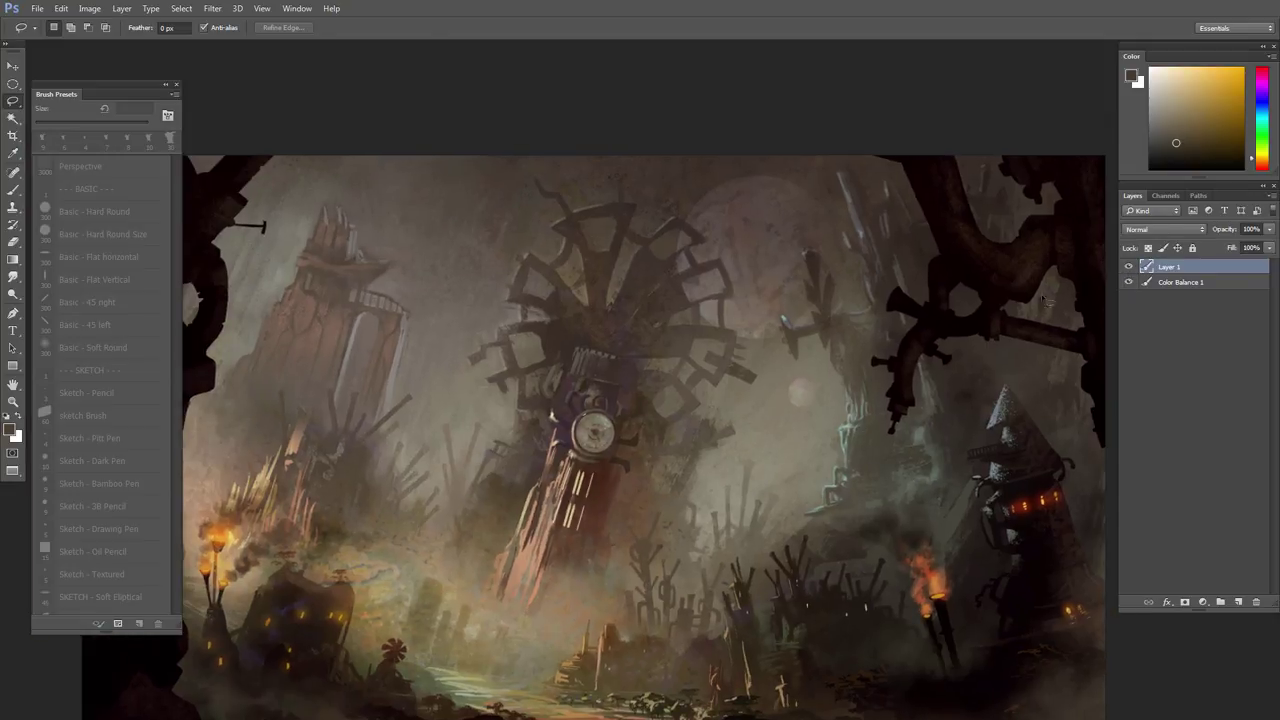
- Add a new layer and paint sampled muted brown haze over the statue with the brush at 45 and 35 px
key("e")
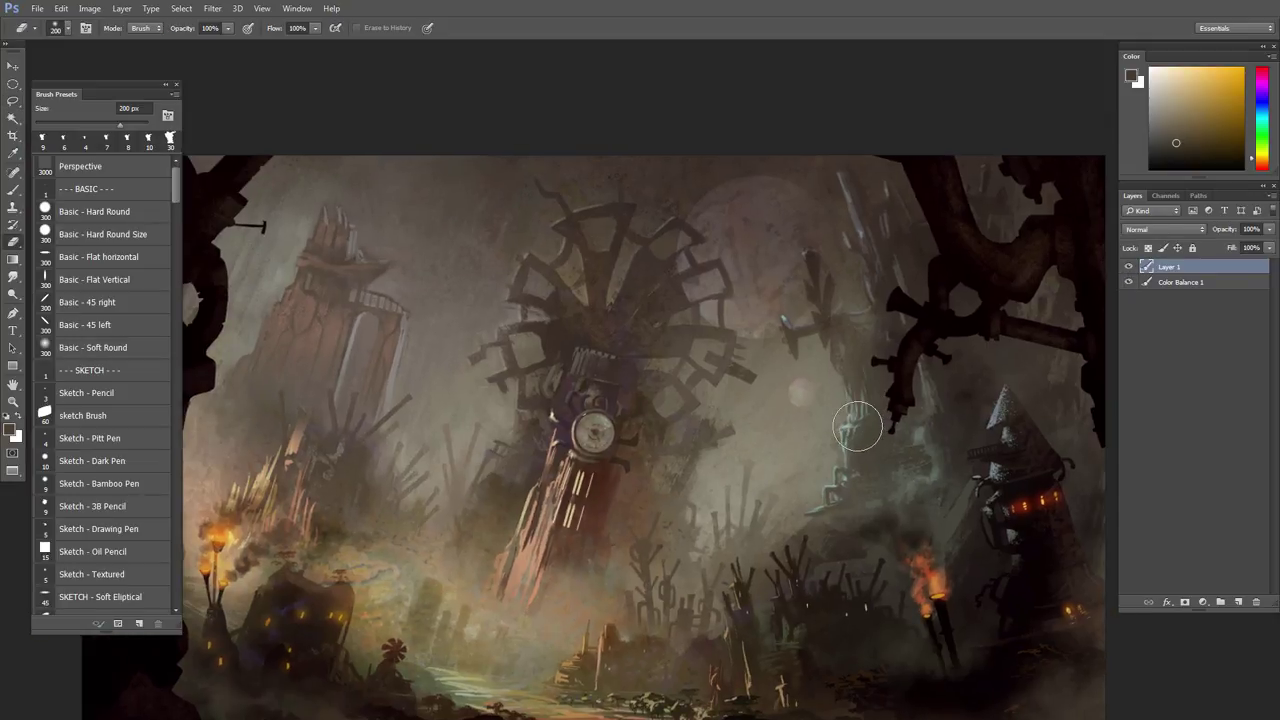
key("b")
left_click(855, 423, "alt")
left_click(1221, 602)
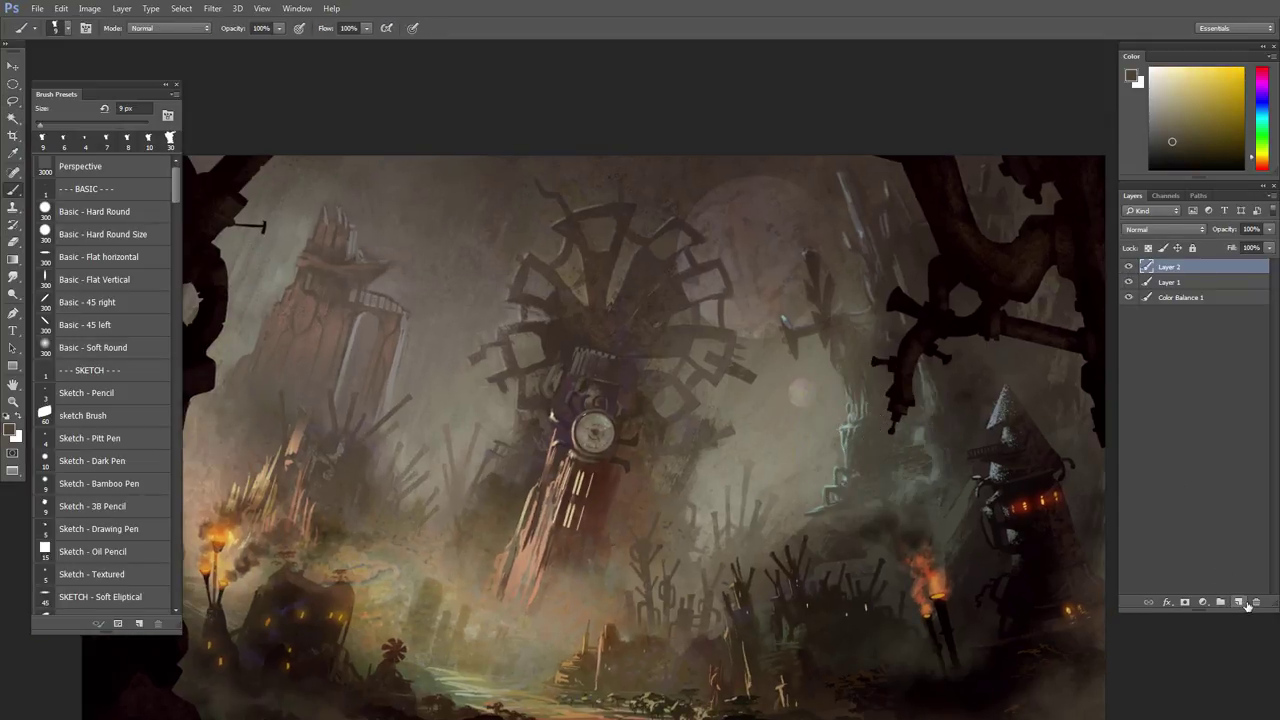
key("bracketright")
key("bracketright")
key("bracketright")
left_click(859, 373, "alt")
key("bracketright")
key("bracketright")
key("bracketright")
left_click_drag(868, 461, 866, 440)
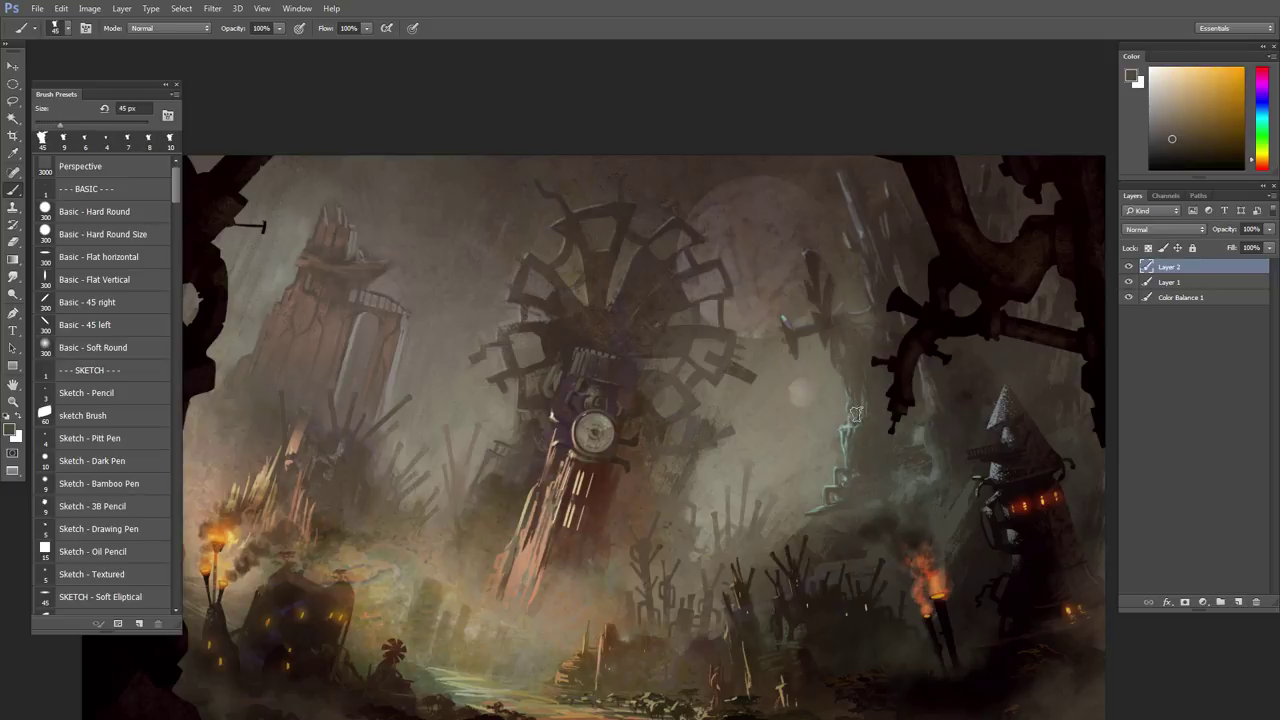
key("bracketleft")
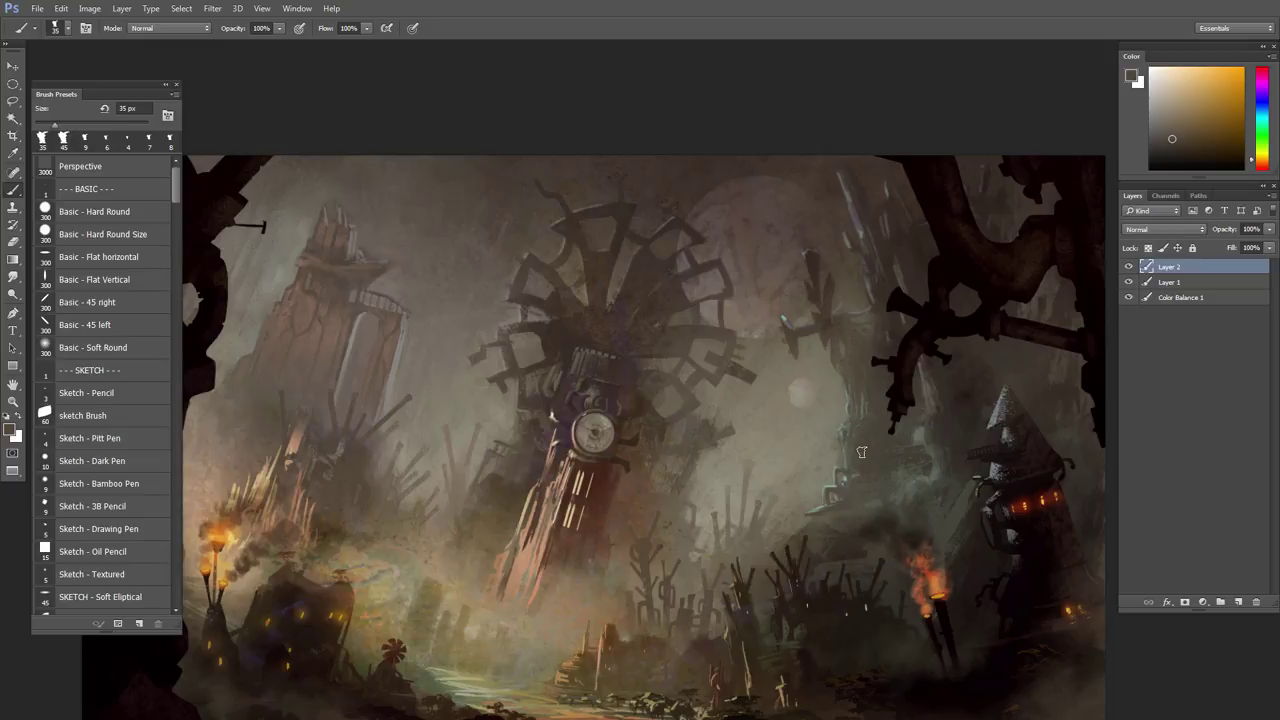
- Lower Layer 2's opacity to 56% and touch up the haze around the statue
left_click(1269, 229)
left_click_drag(1268, 245, 1240, 245)
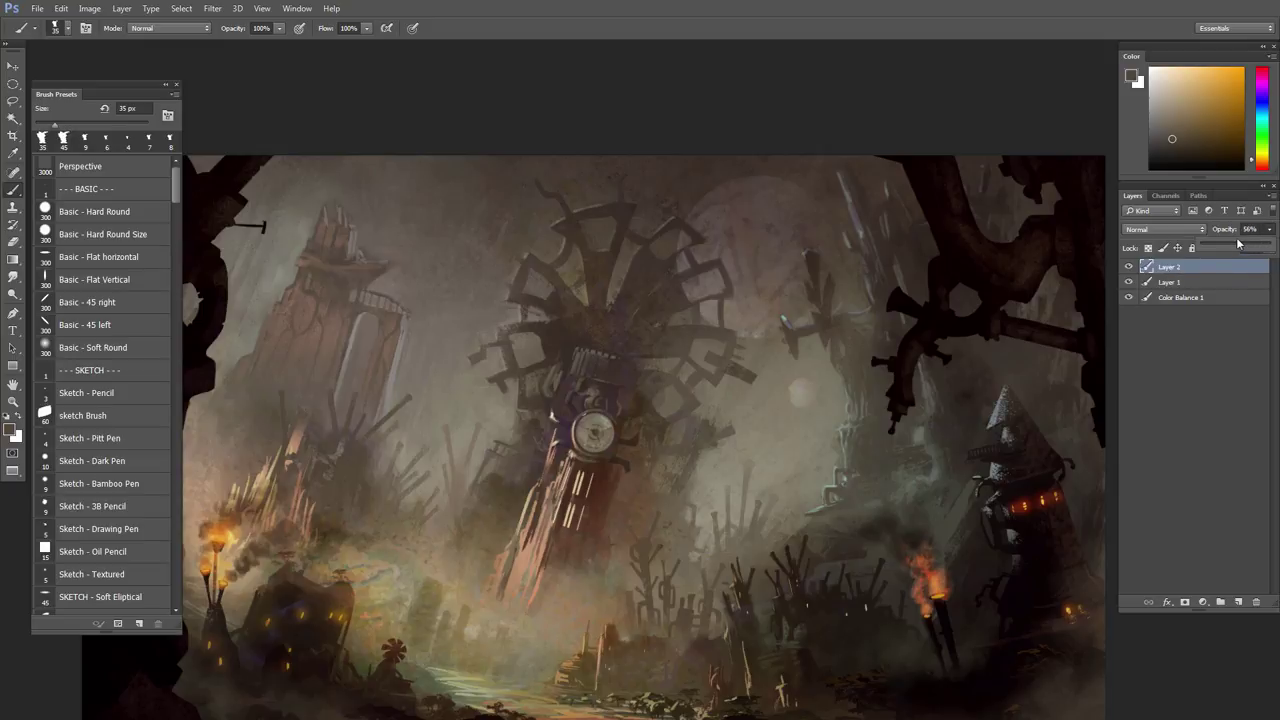
left_click(1034, 7)
mouse_move(884, 383)
left_mouse_down()
mouse_move(864, 454)
mouse_move(878, 448)
left_mouse_up()
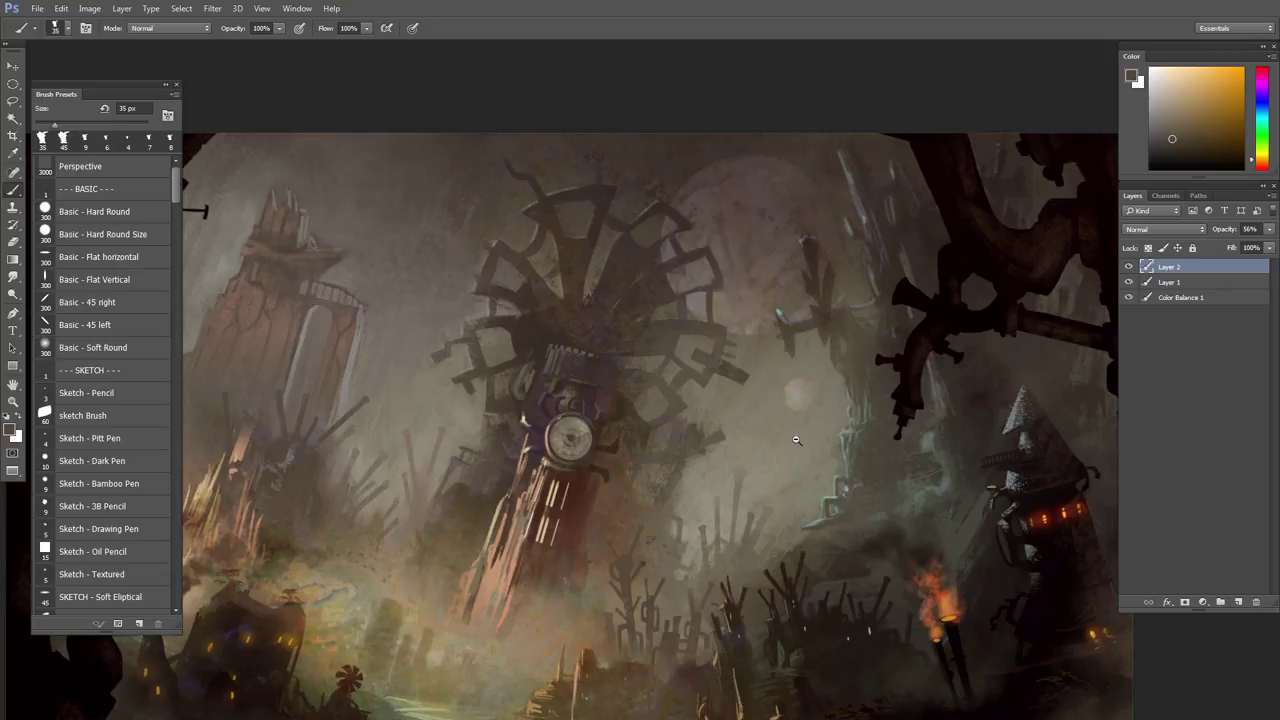
mouse_move(800, 437)
left_mouse_down()
mouse_move(776, 420)
mouse_move(784, 434)
left_mouse_up()
scroll(784, 433, "up", 1)
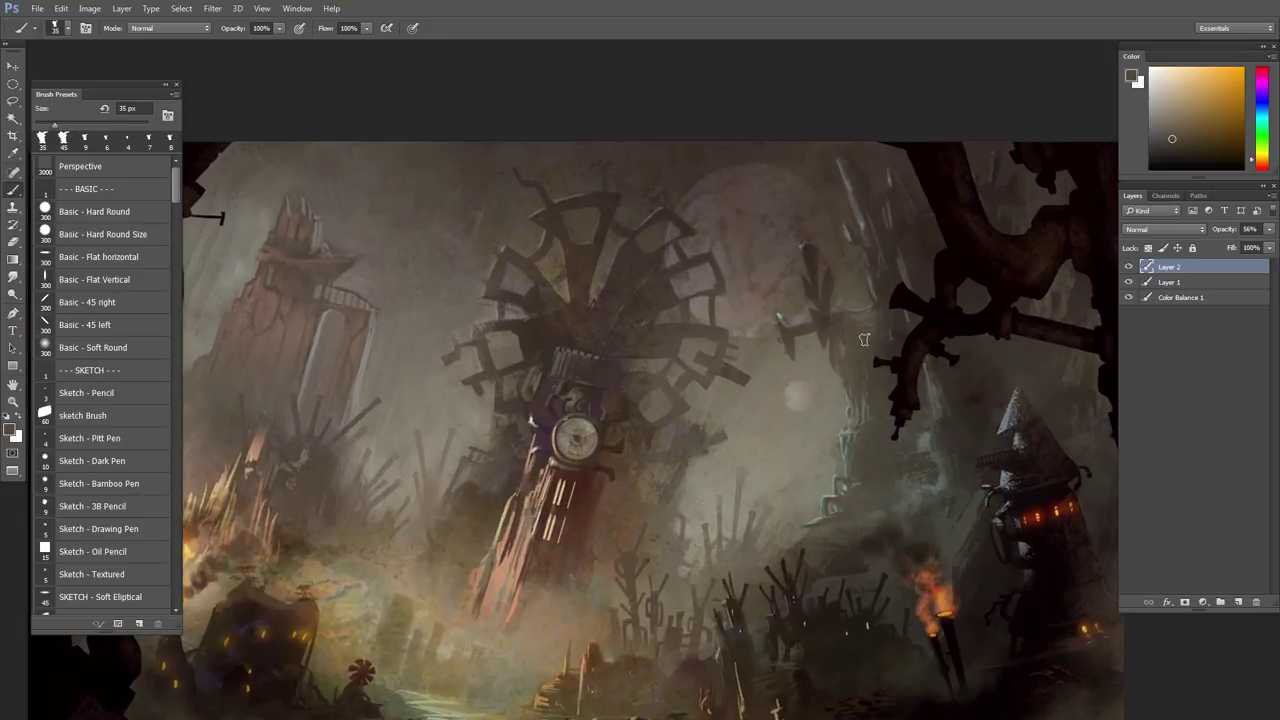
- With Layer 1 active, outline two narrow upright propeller blades above the statue's head with the Lasso
left_click(1175, 282)
key("ctrl+z")
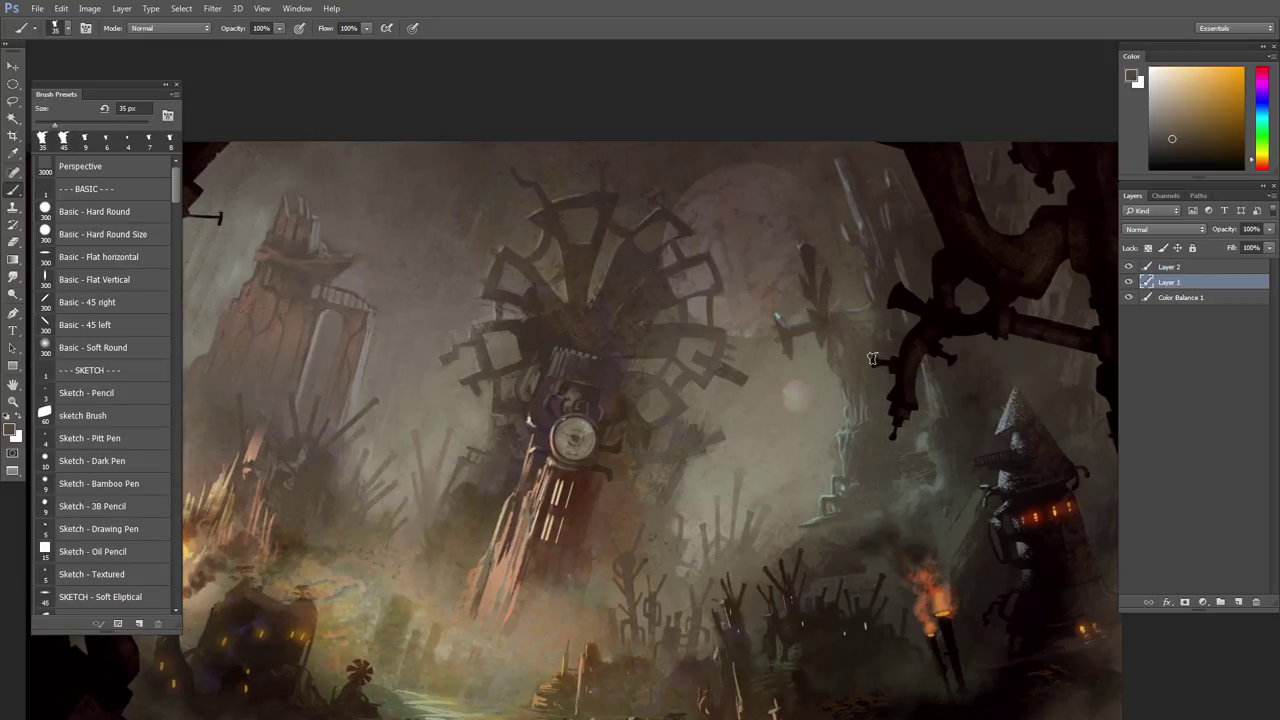
key("l")
left_click_drag(837, 336, 827, 410)
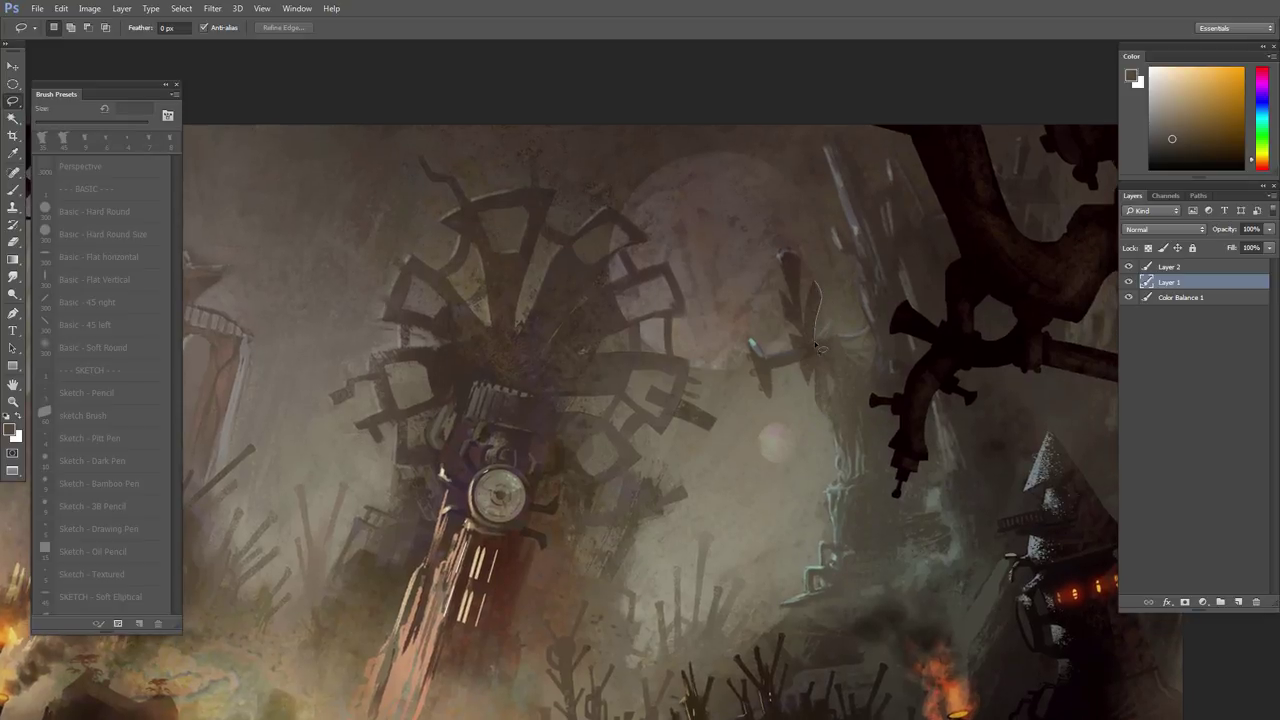
left_click_drag(821, 348, 815, 280)
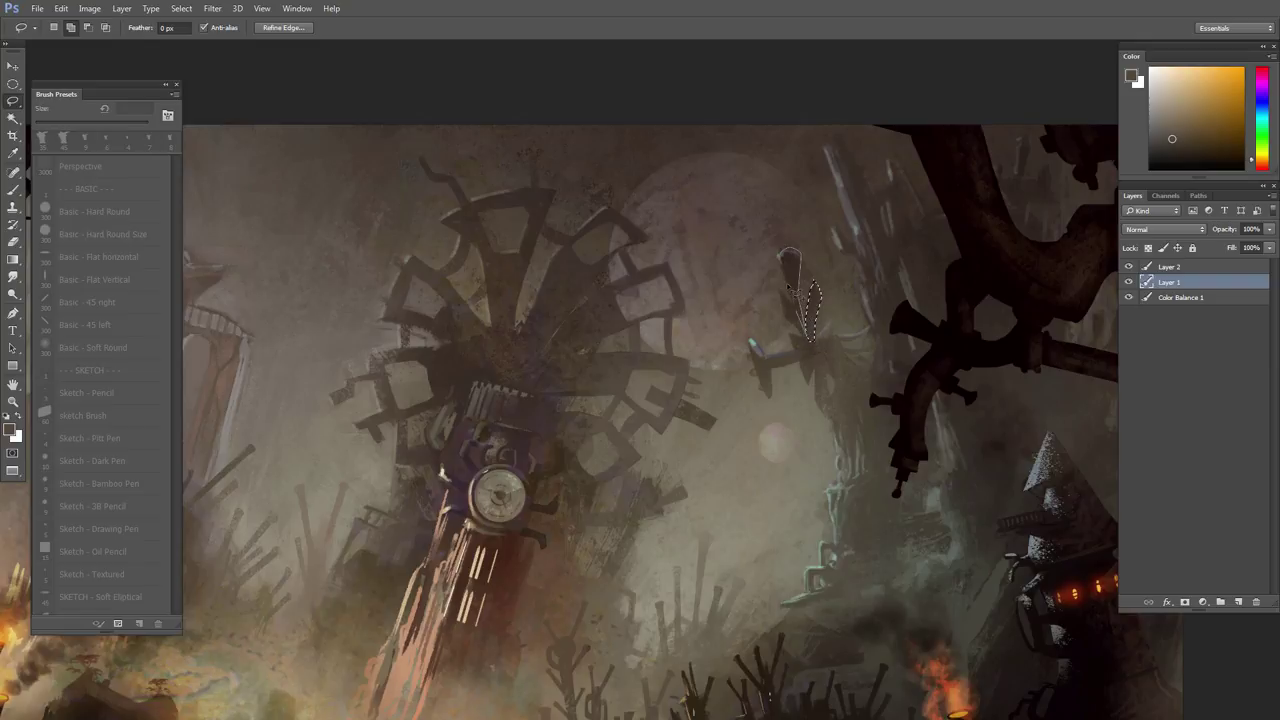
- Paint the two selected blades on Layer 2 with pale green sampled from the statue at 35 px
key("b")
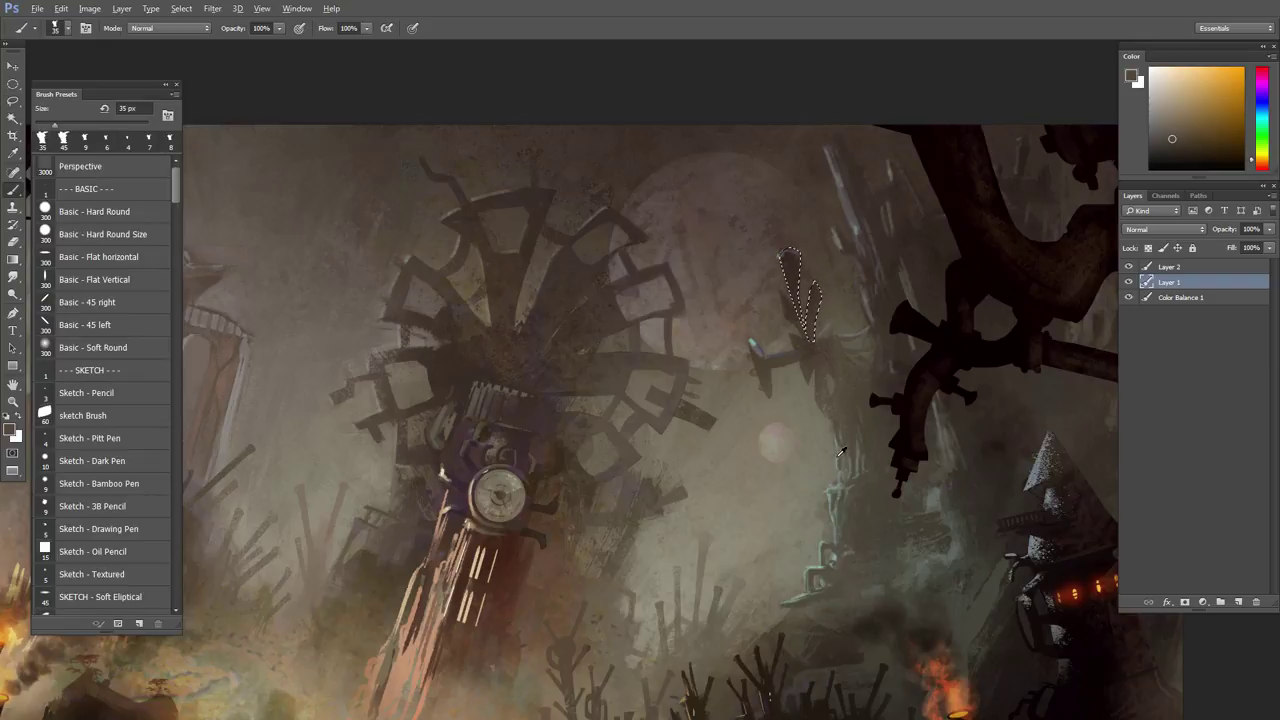
left_click(844, 484, "alt")
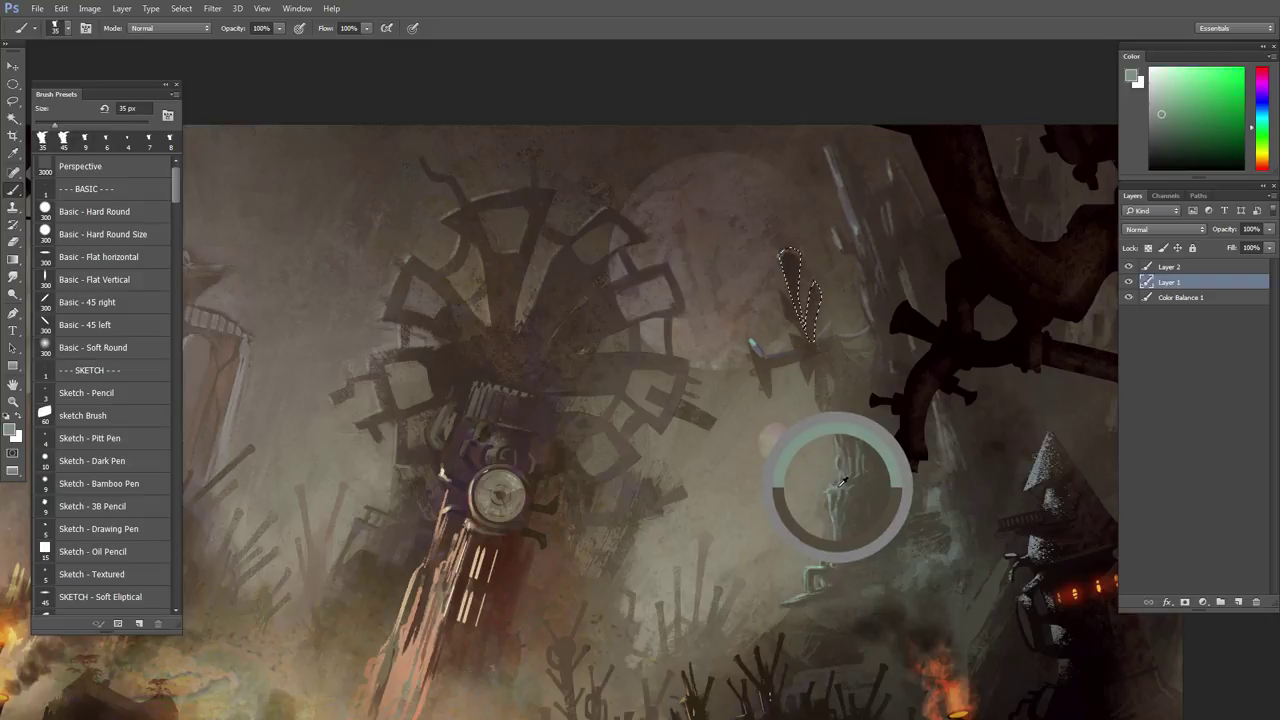
left_click(1162, 268)
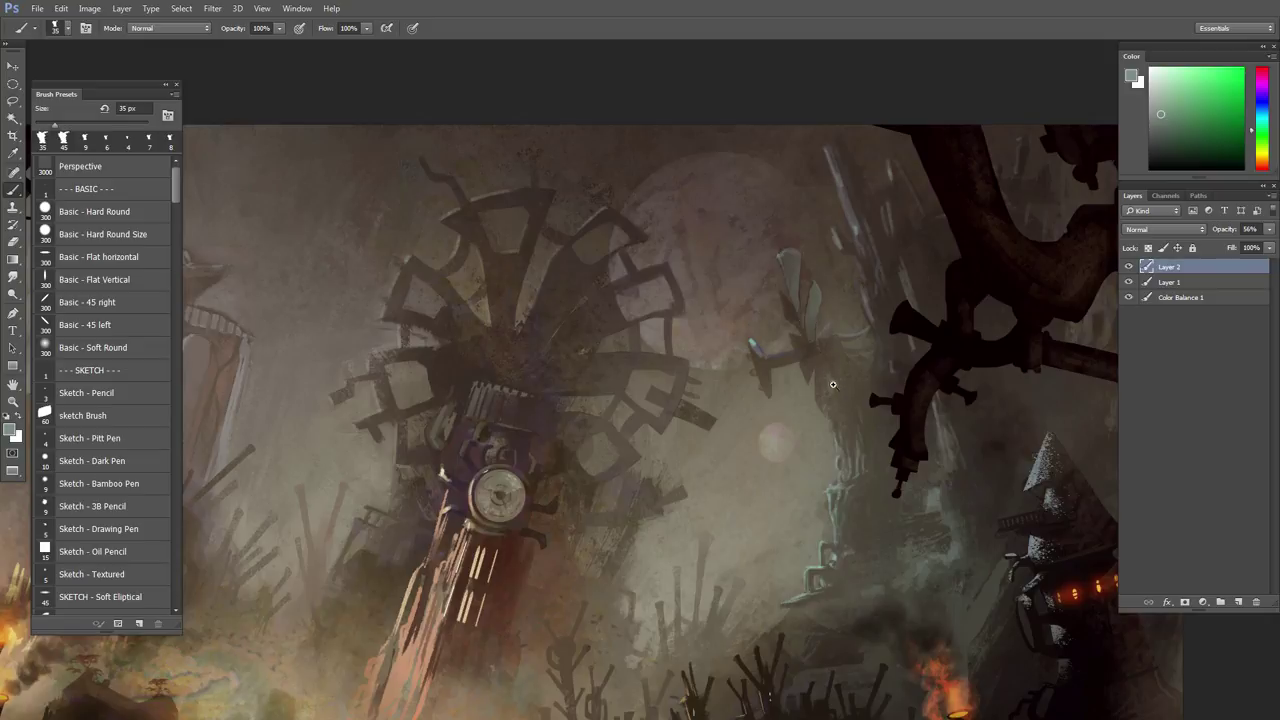
mouse_move(834, 384)
left_mouse_down()
mouse_move(740, 384)
mouse_move(836, 381)
left_mouse_up()
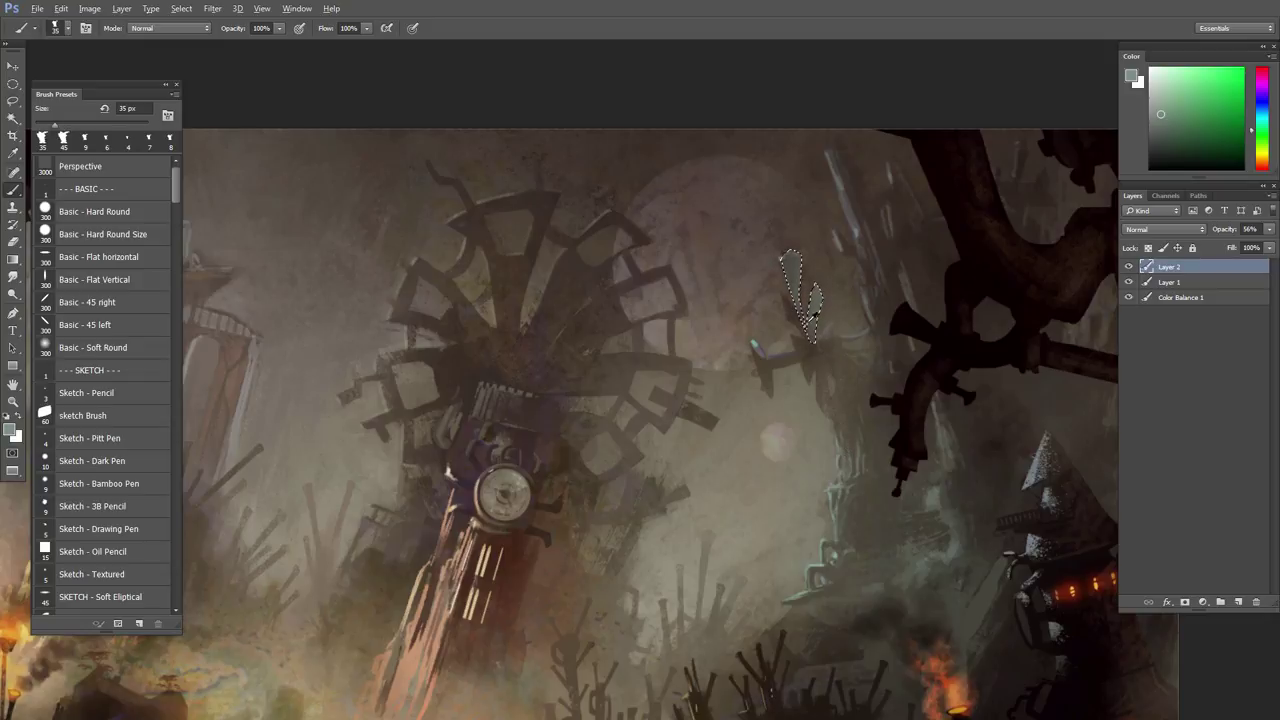
- Sample misty grey-brown beside the blades and raise Layer 2's opacity to 65%
left_click(777, 277, "alt")
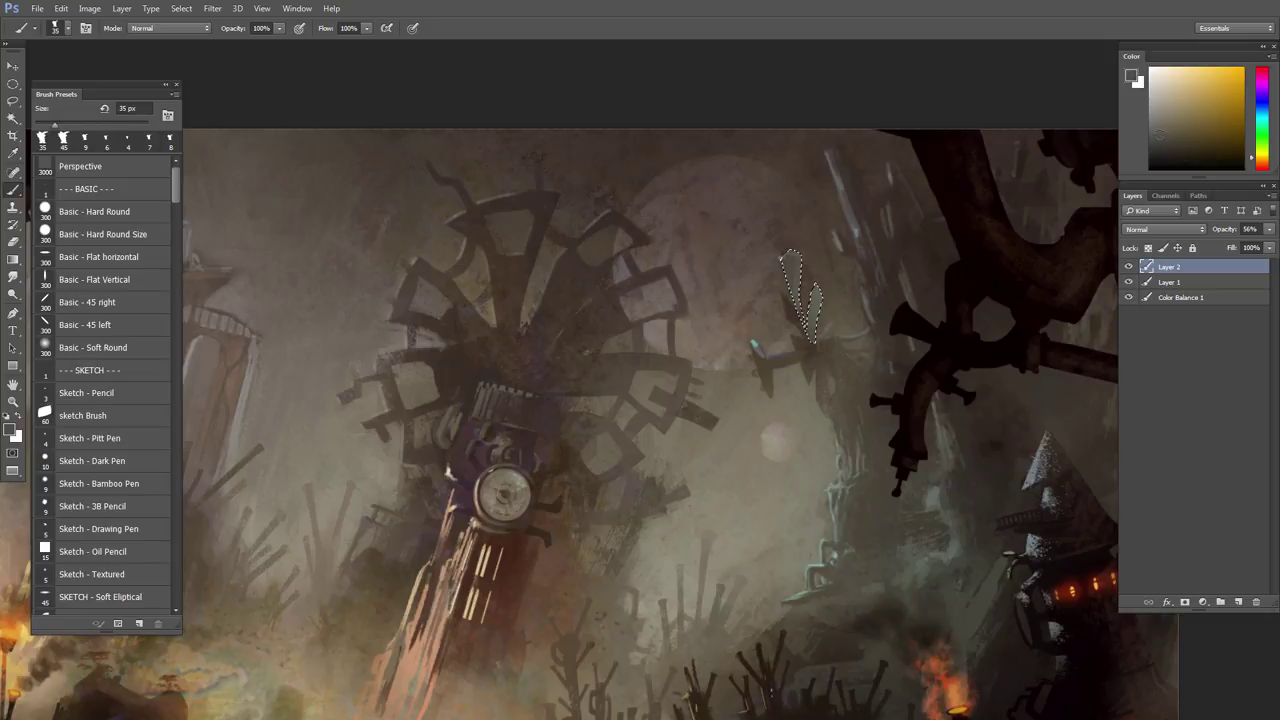
left_click(773, 260, "alt")
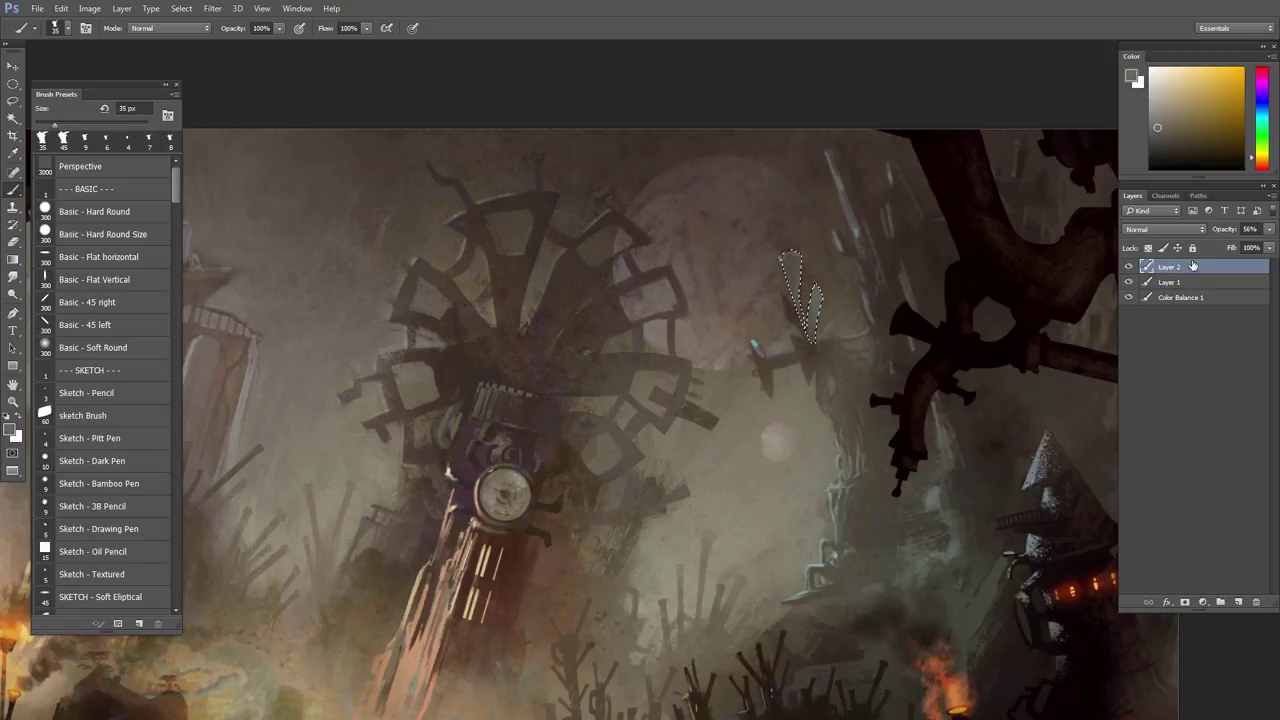
left_click(1269, 229)
left_click_drag(1246, 247, 1255, 248)
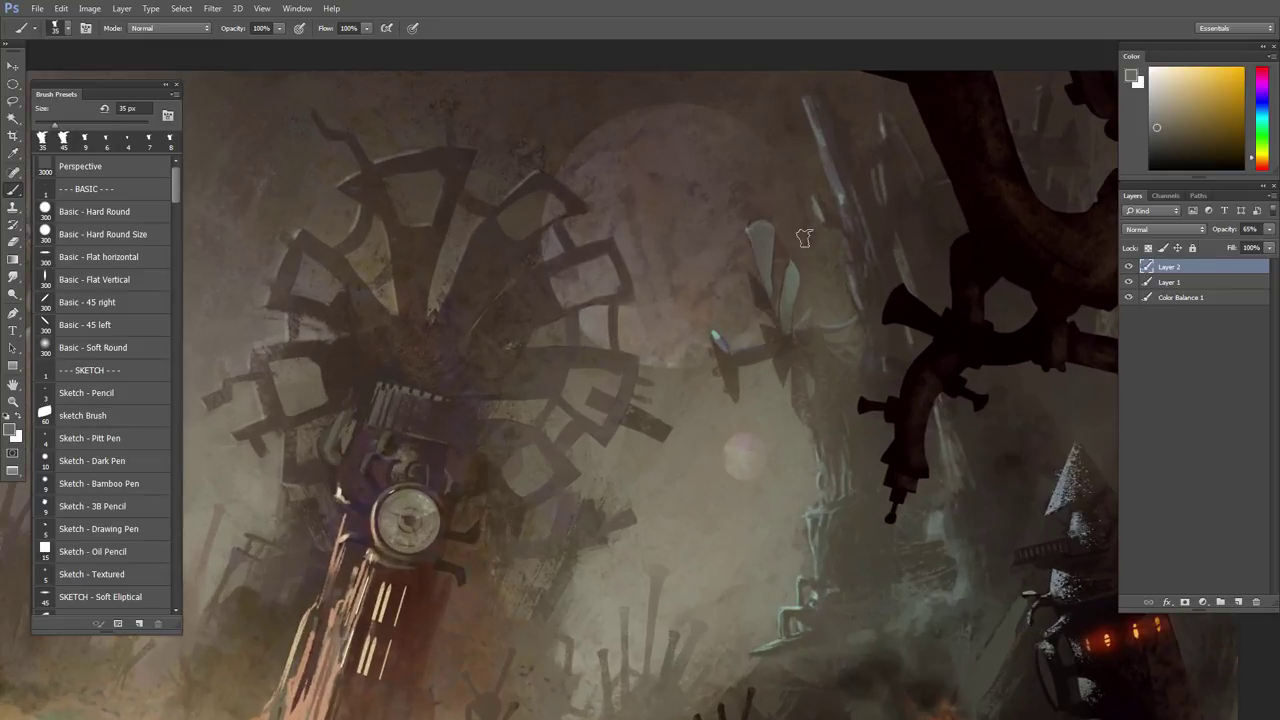
key("l")
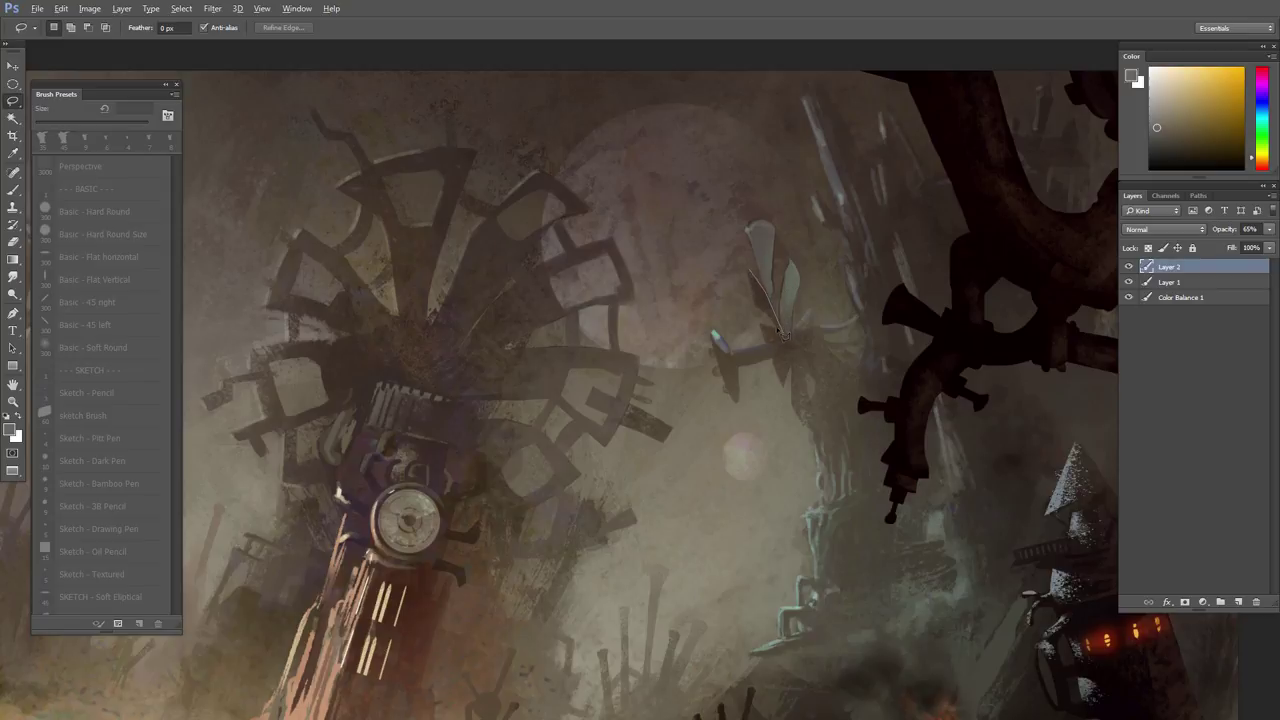
left_click_drag(760, 312, 756, 272)
key("b")
key("l")
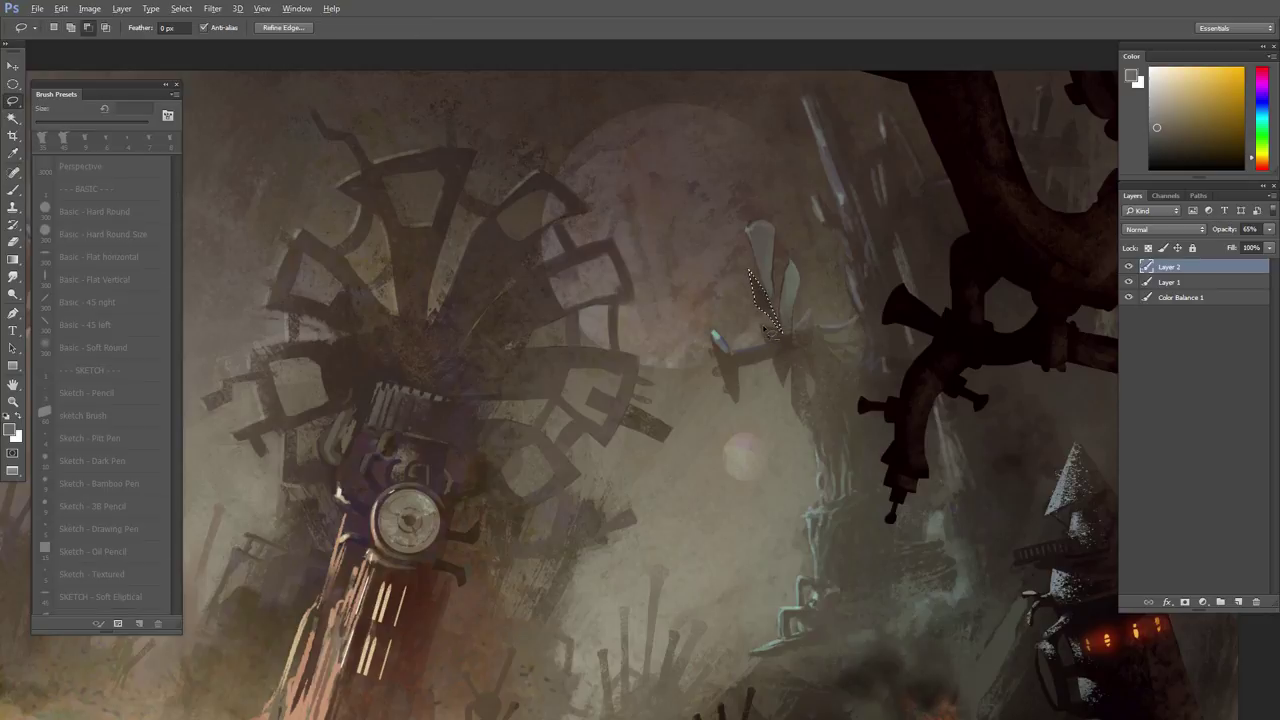
key("shift")
key("b")
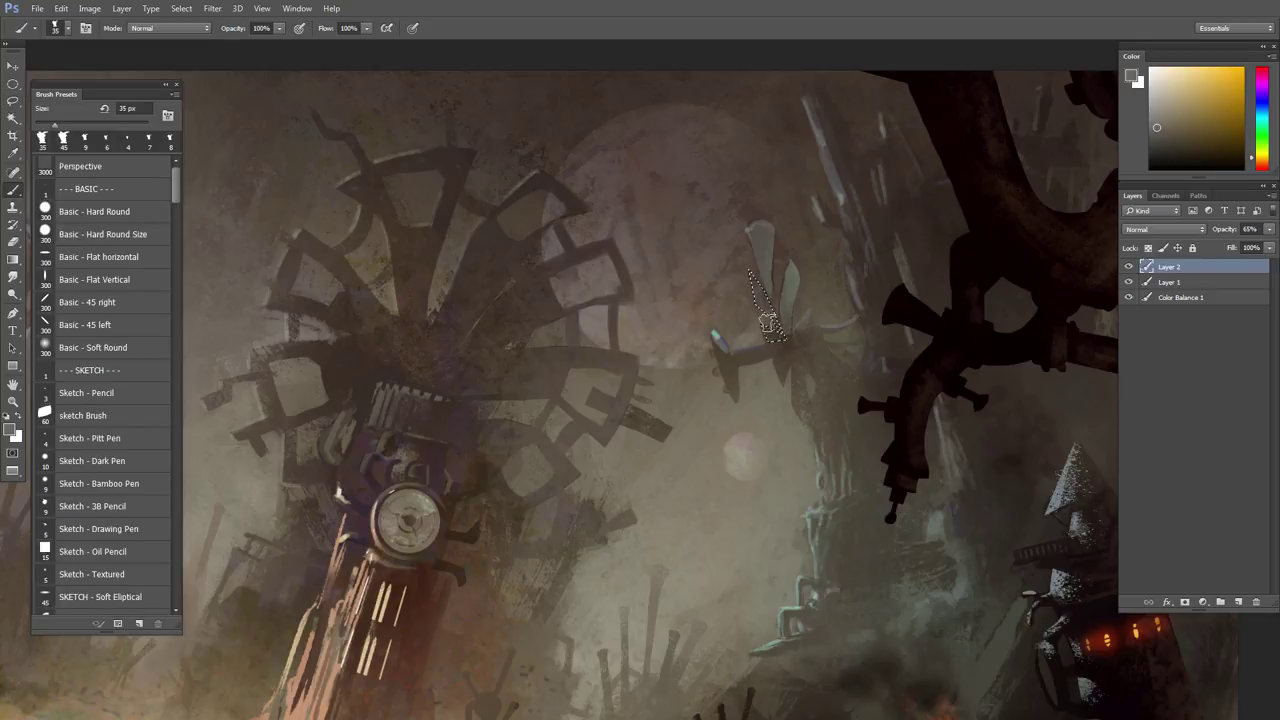
key("ctrl+d")
- Outline a third narrow blade beside the upright pair with the Lasso, paint it olive-grey at 35 px, and deselect
key("l")
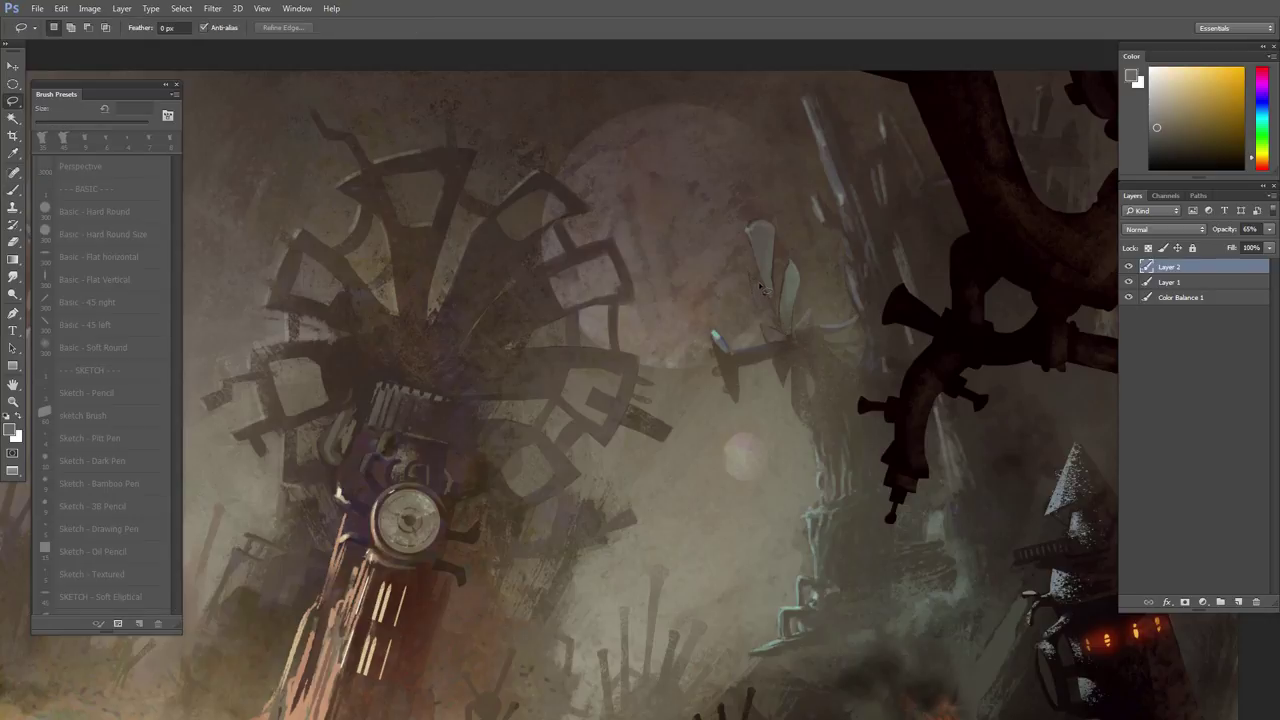
mouse_move(759, 286)
left_mouse_down()
mouse_move(786, 327)
mouse_move(750, 278)
mouse_move(760, 262)
left_mouse_up()
key("b")
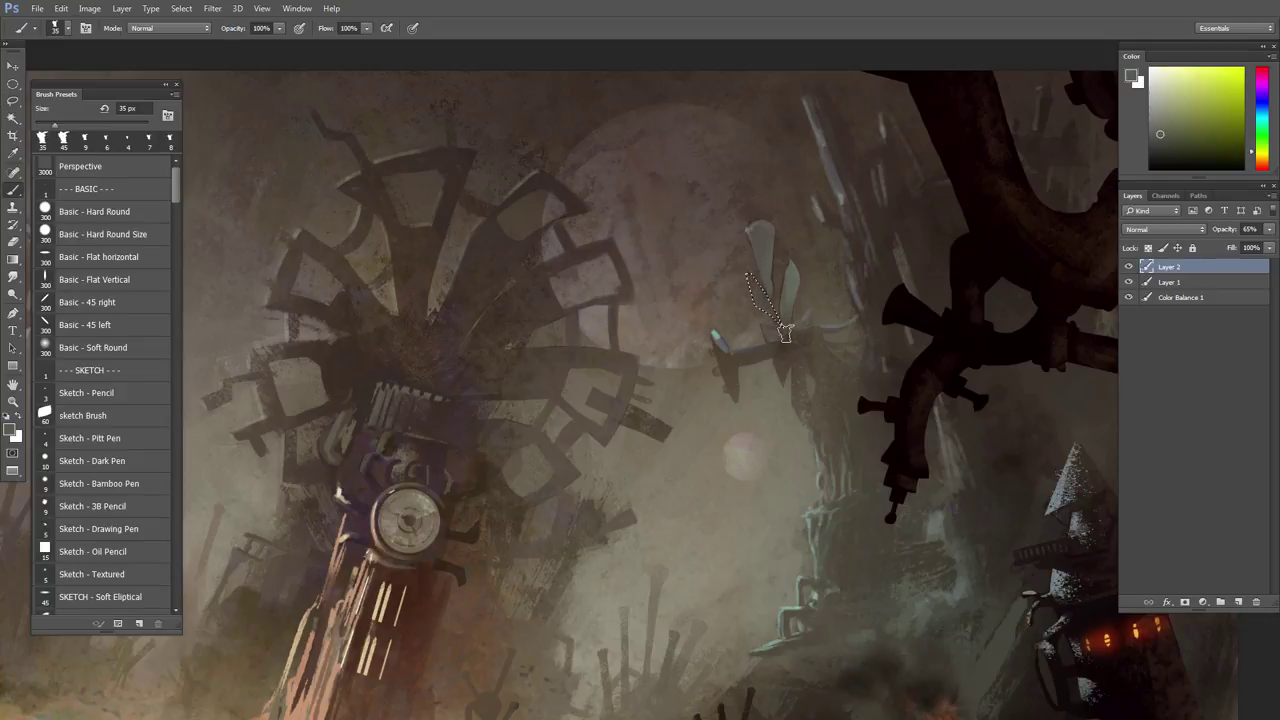
left_click_drag(1161, 128, 1158, 122)
left_click_drag(749, 278, 764, 310)
key("ctrl+d")
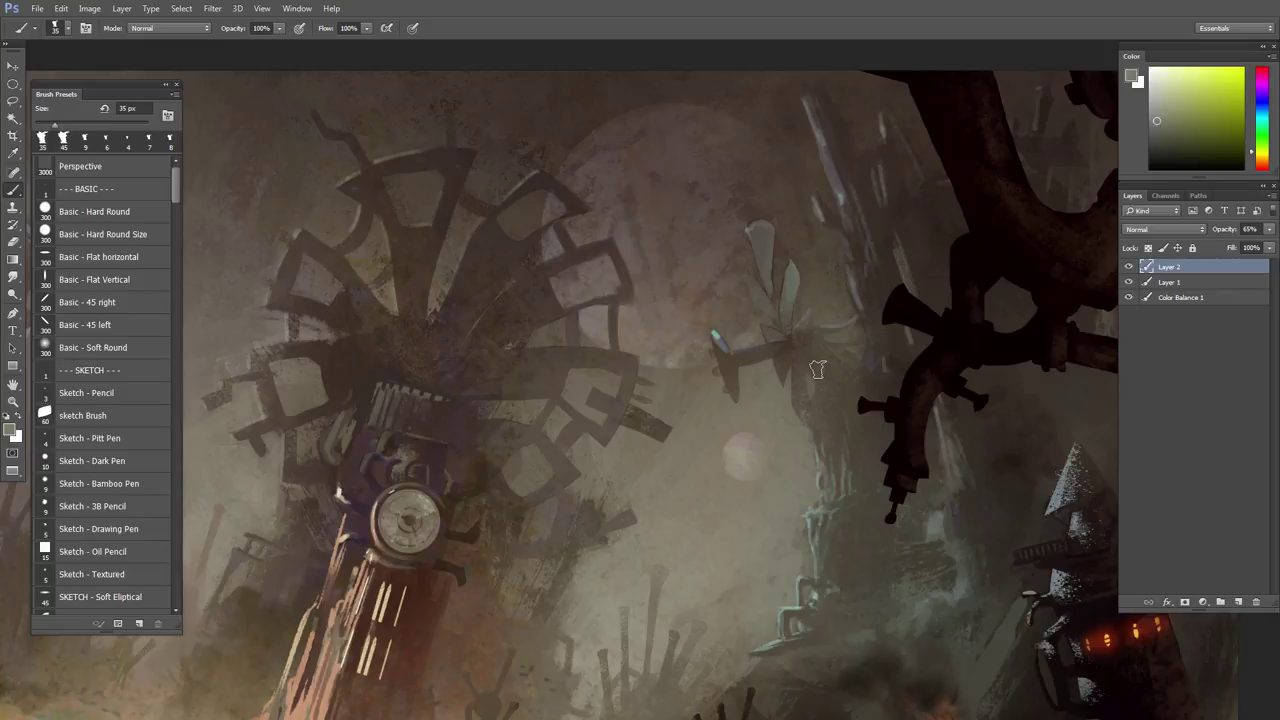
- Outline the downward-pointing blades below the propeller's hub with the Lasso, paint them olive-grey, and deselect
key("l")
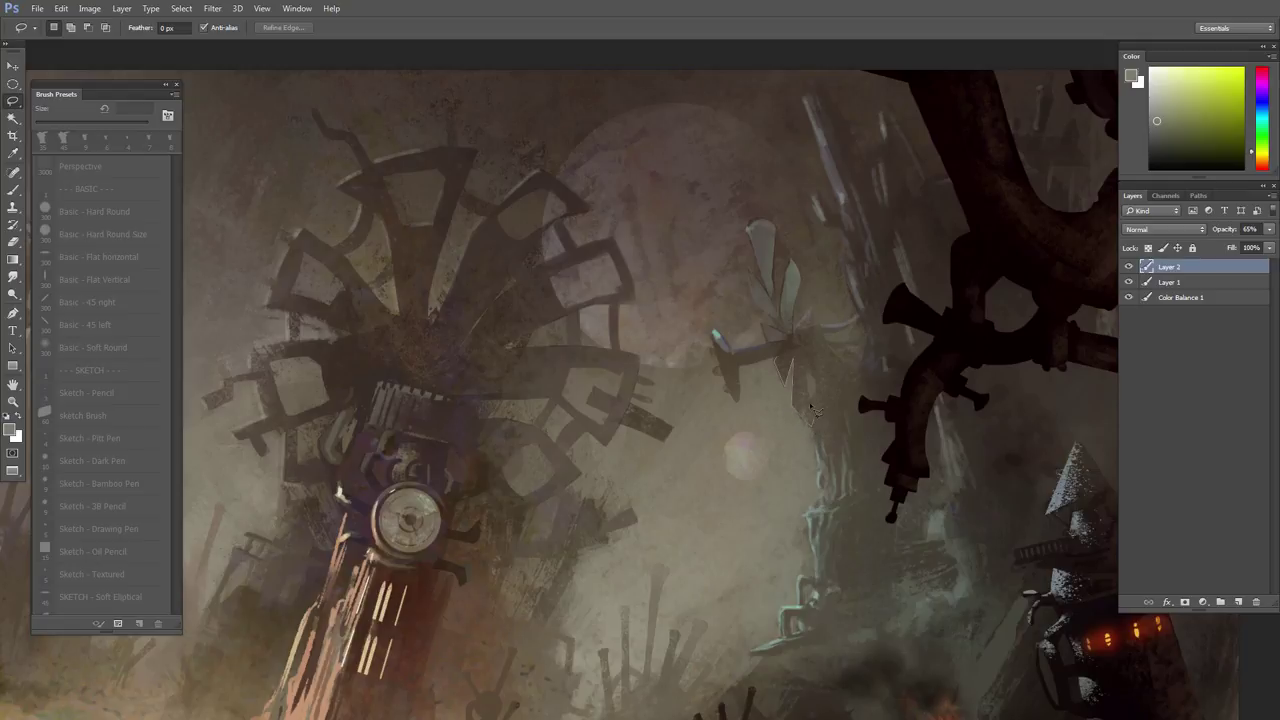
mouse_move(812, 370)
left_mouse_down()
mouse_move(840, 408)
mouse_move(852, 385)
left_mouse_up()
key("b")
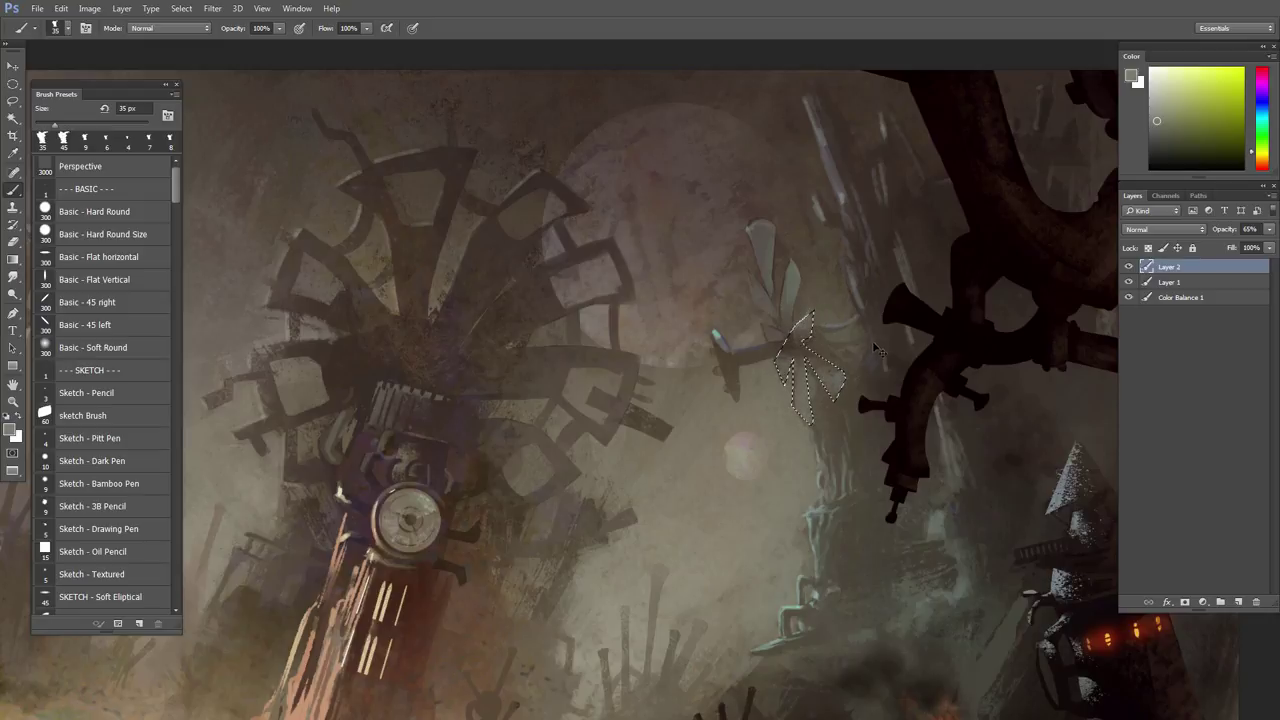
key("ctrl+d")
- Soften the newly painted propeller blades with the Eraser, using the textured brush reduced to 30 px
key("e")
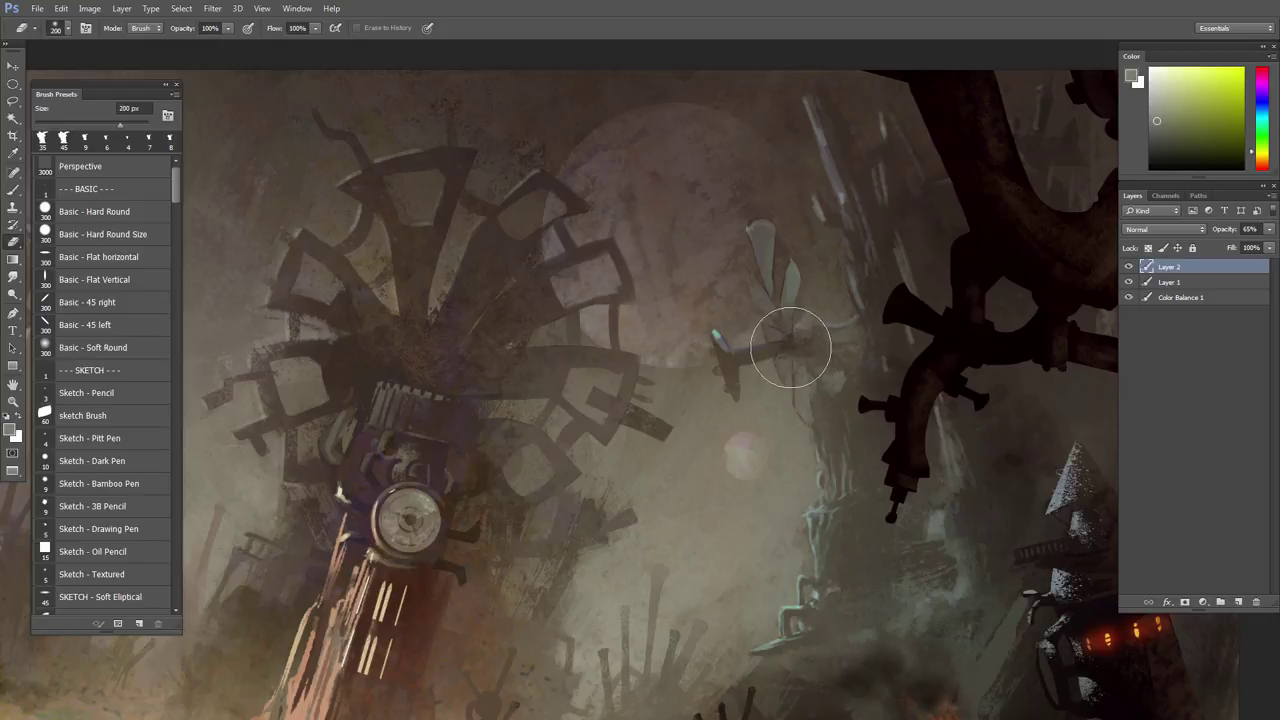
right_click(798, 362)
left_click(839, 449)
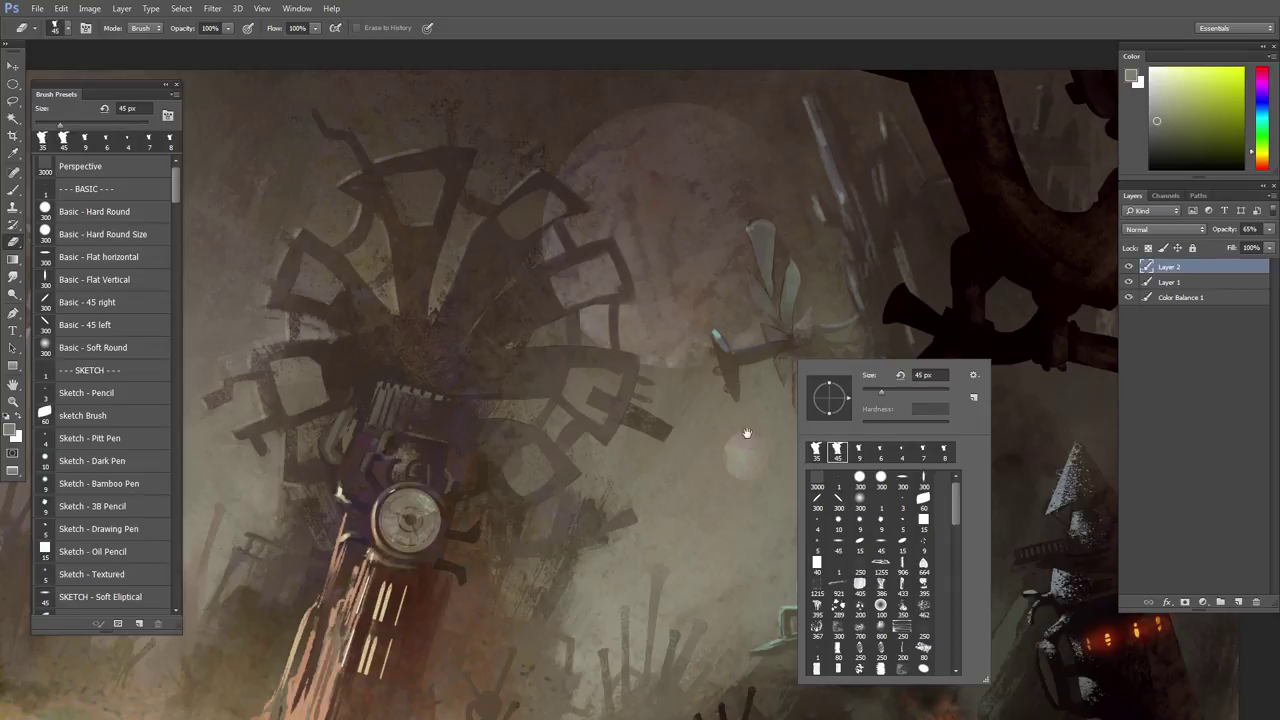
left_click(746, 432)
scroll(797, 304, "down", 3)
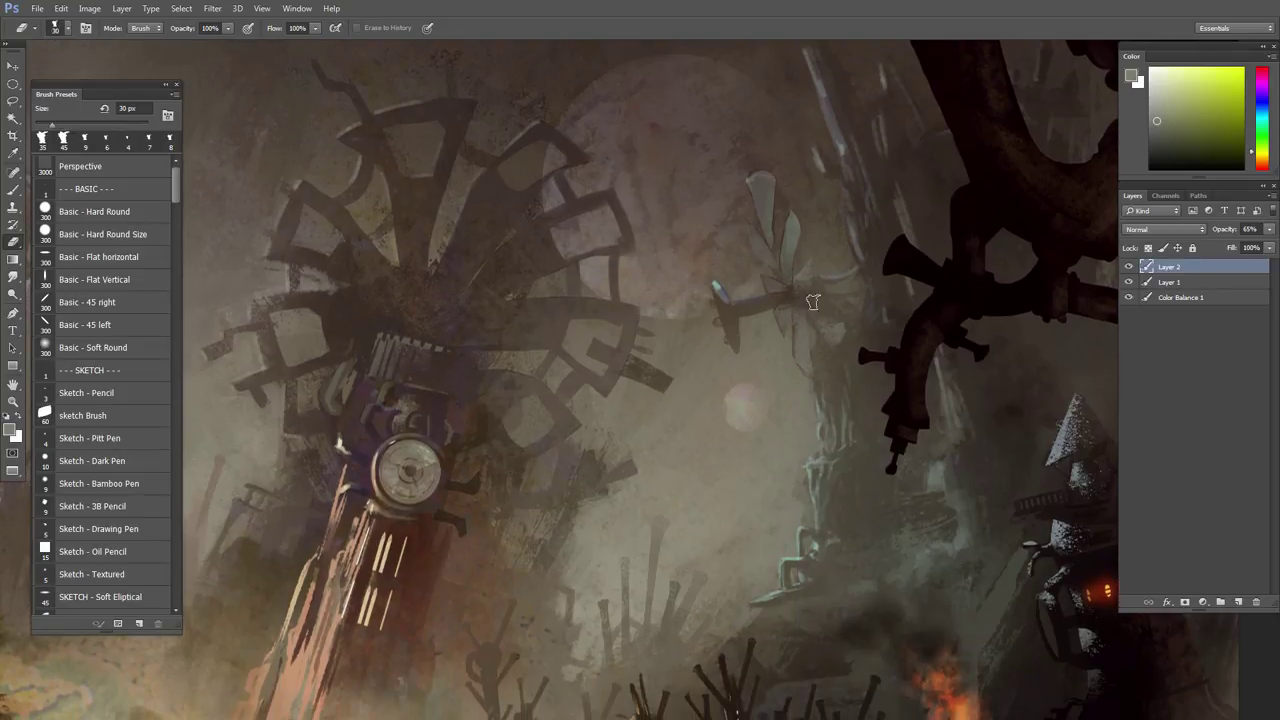
key("bracketleft")
key("bracketleft")
key("bracketleft")
left_click_drag(861, 369, 849, 374)
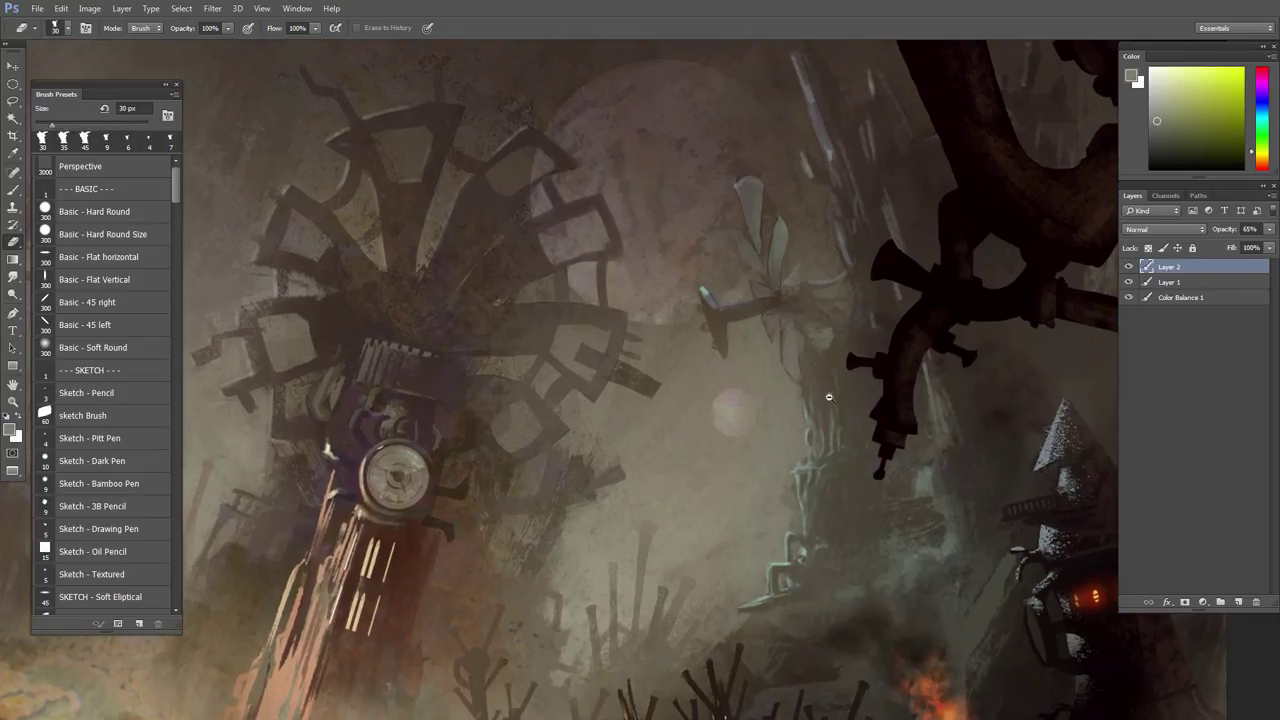
left_click(829, 397, "alt")
scroll(878, 396, "up", 1)
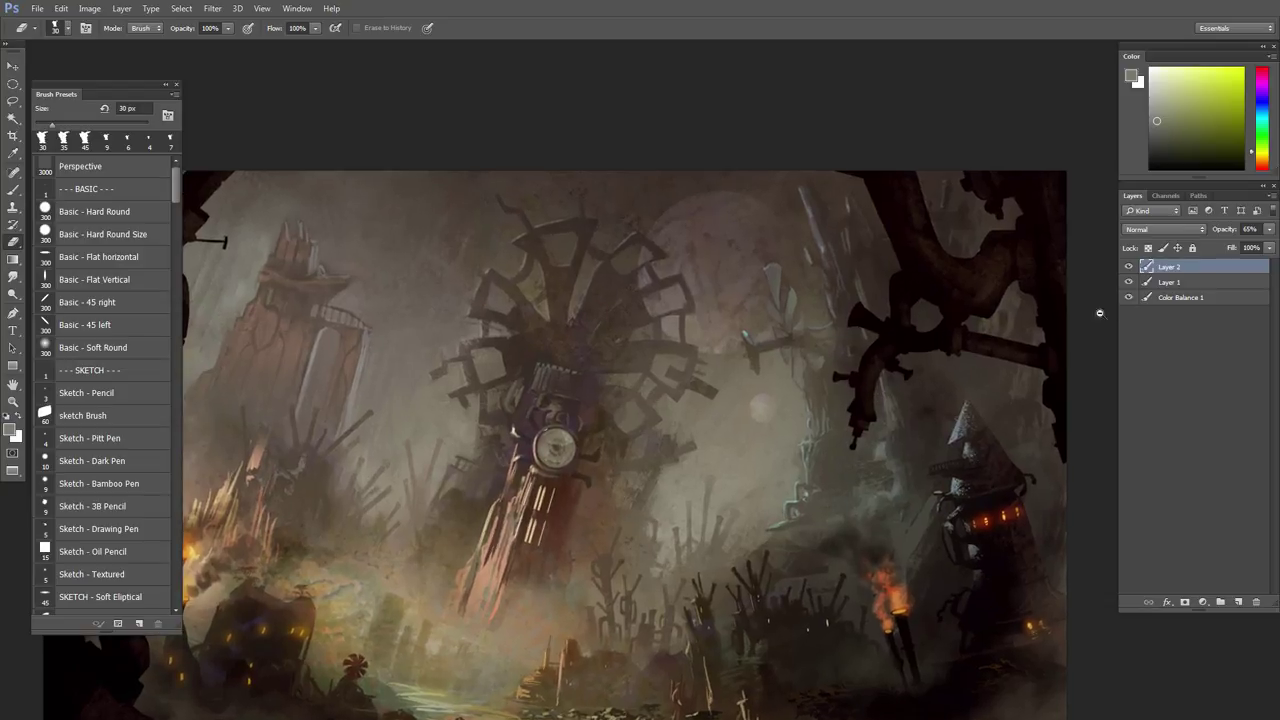
- Select the whole propeller above the statue with a freehand Lasso outline
key("l")
left_click_drag(781, 261, 807, 299)
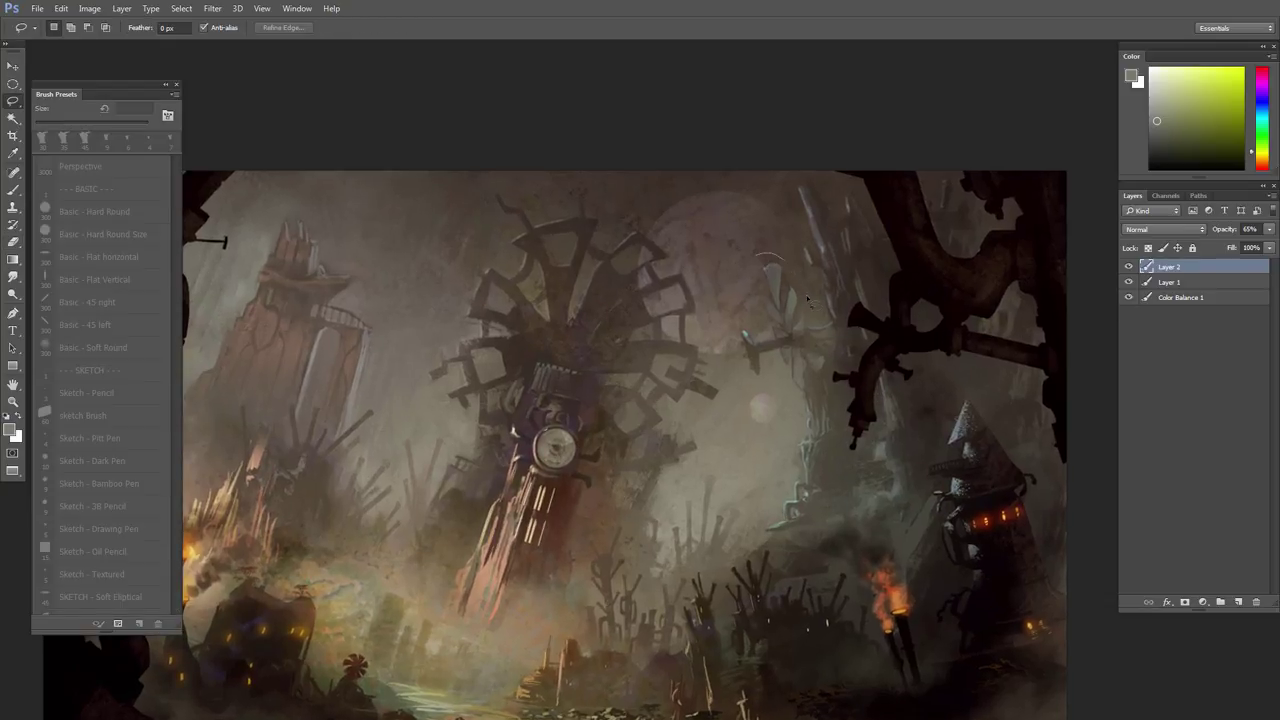
mouse_move(827, 350)
left_mouse_down()
mouse_move(838, 370)
mouse_move(777, 380)
left_mouse_up()
left_click_drag(781, 229, 779, 233)
- Apply Hue/Saturation to the selected propeller with shifted hue, saturation +48 and lightness +16, and deselect
key("ctrl+u")
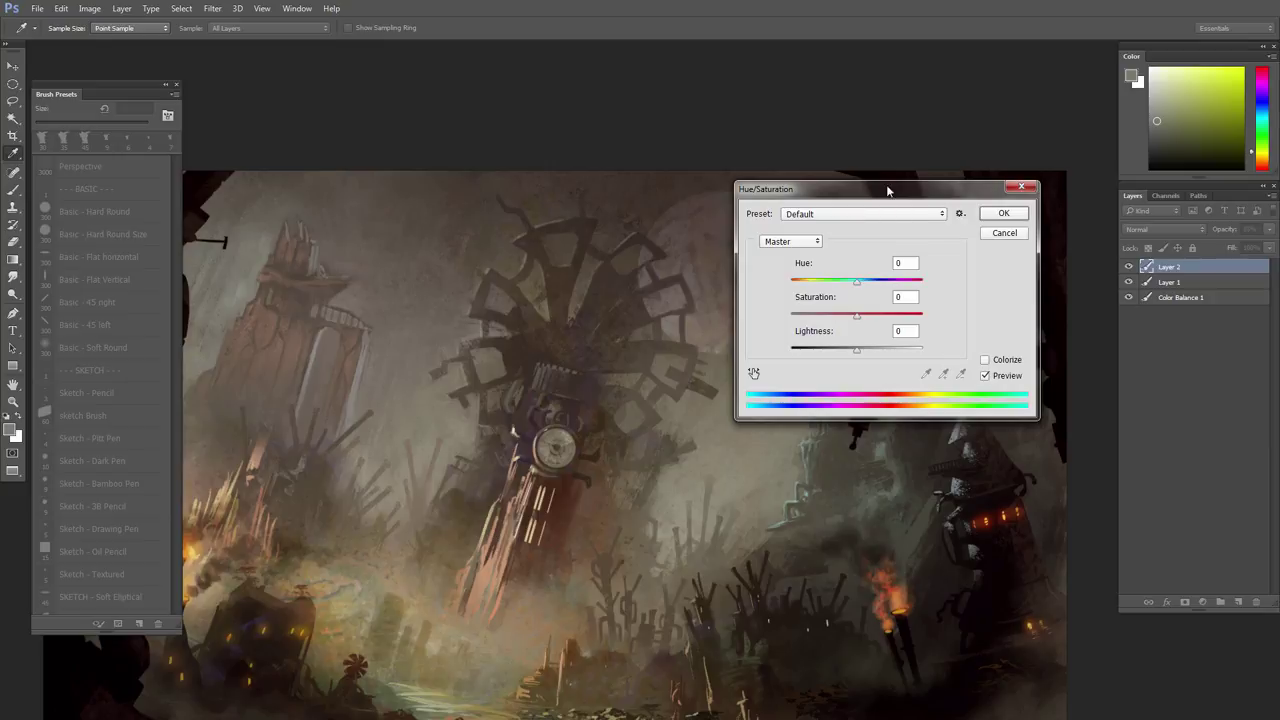
left_click_drag(832, 178, 405, 74)
left_click_drag(431, 244, 443, 181)
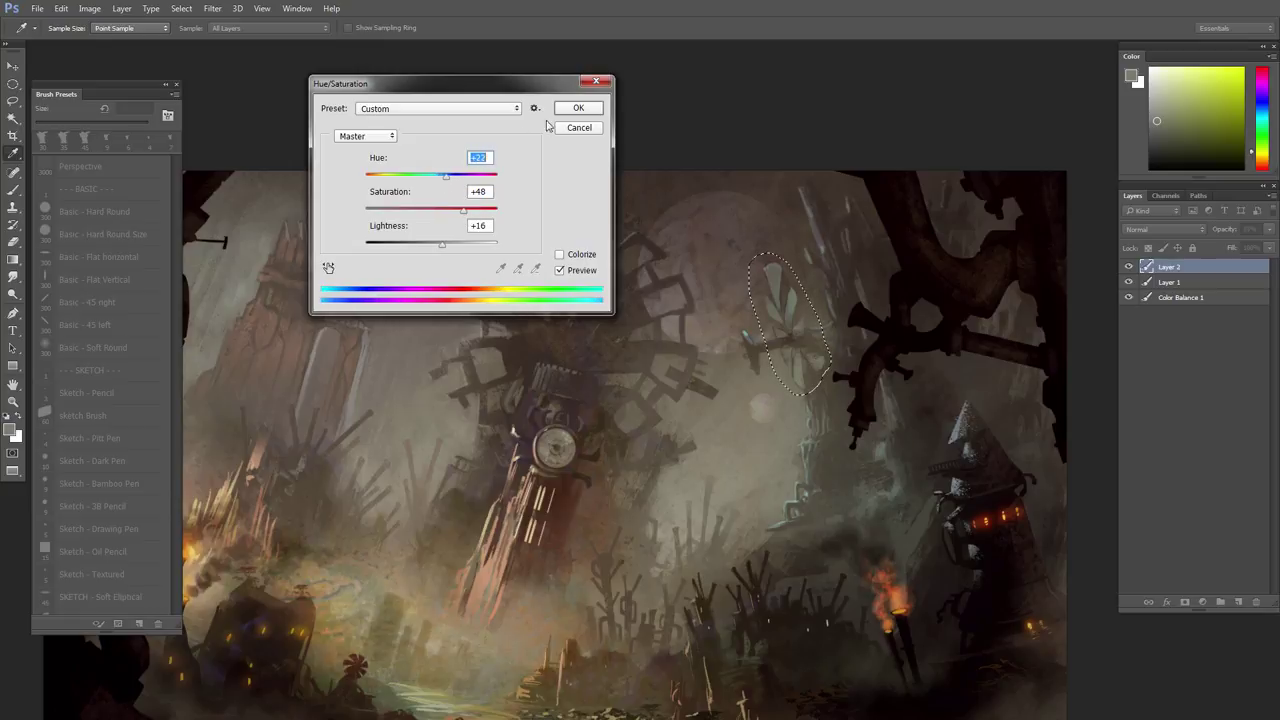
left_click(570, 112)
key("l")
key("ctrl+d")
key("e")
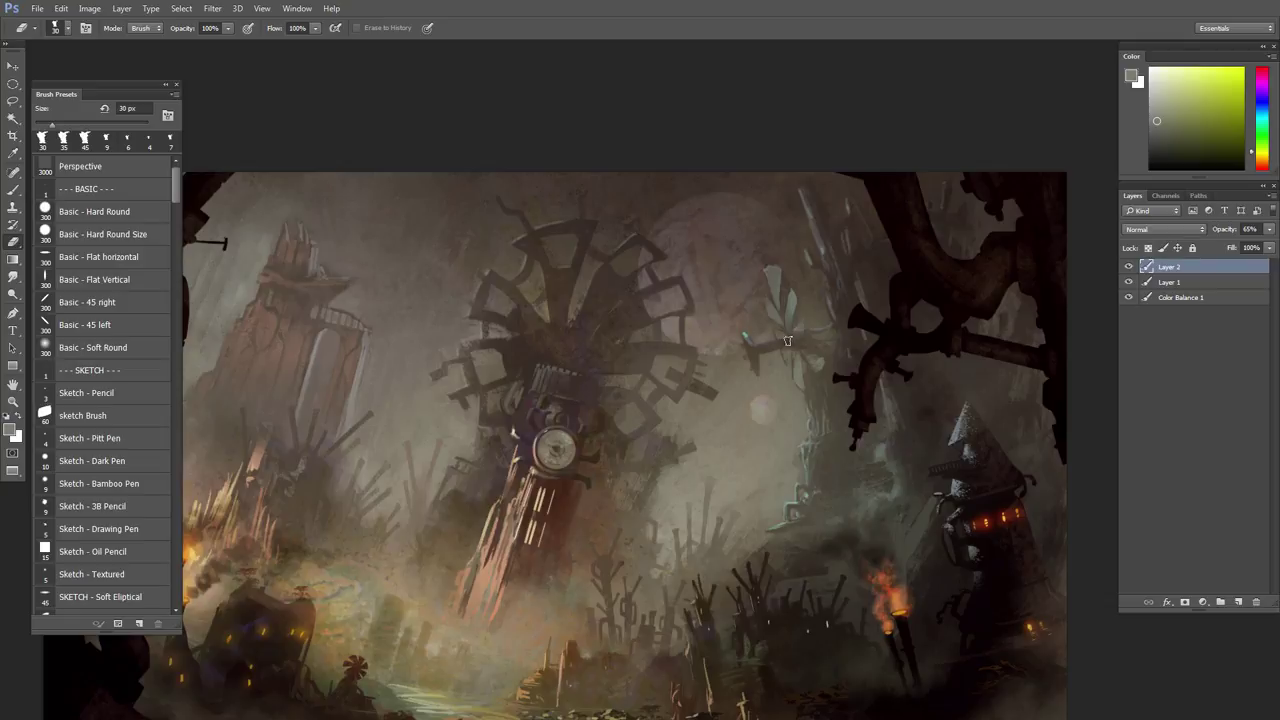
- Outline the slim blade at the left end of the horizontal shaft with the Lasso, paint it grey-green at 35 px, and deselect
scroll(770, 360, "up", 1)
key("l")
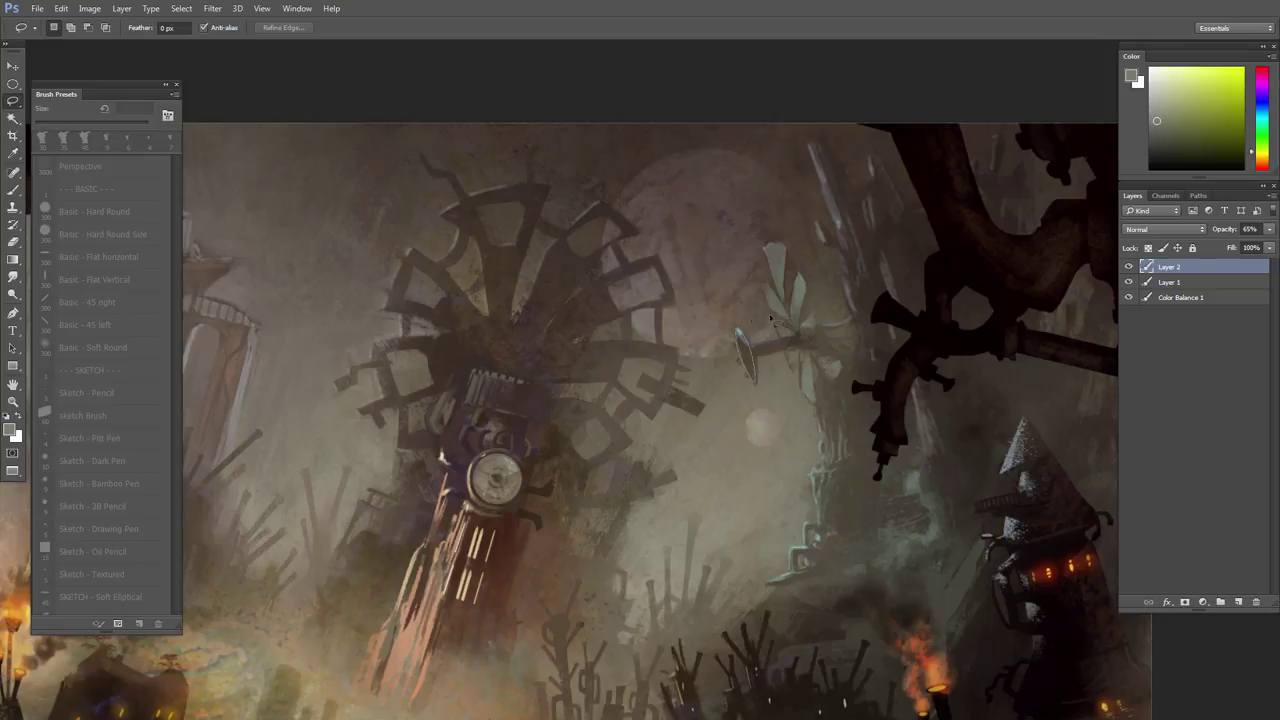
key("b")
left_click(788, 250, "alt")
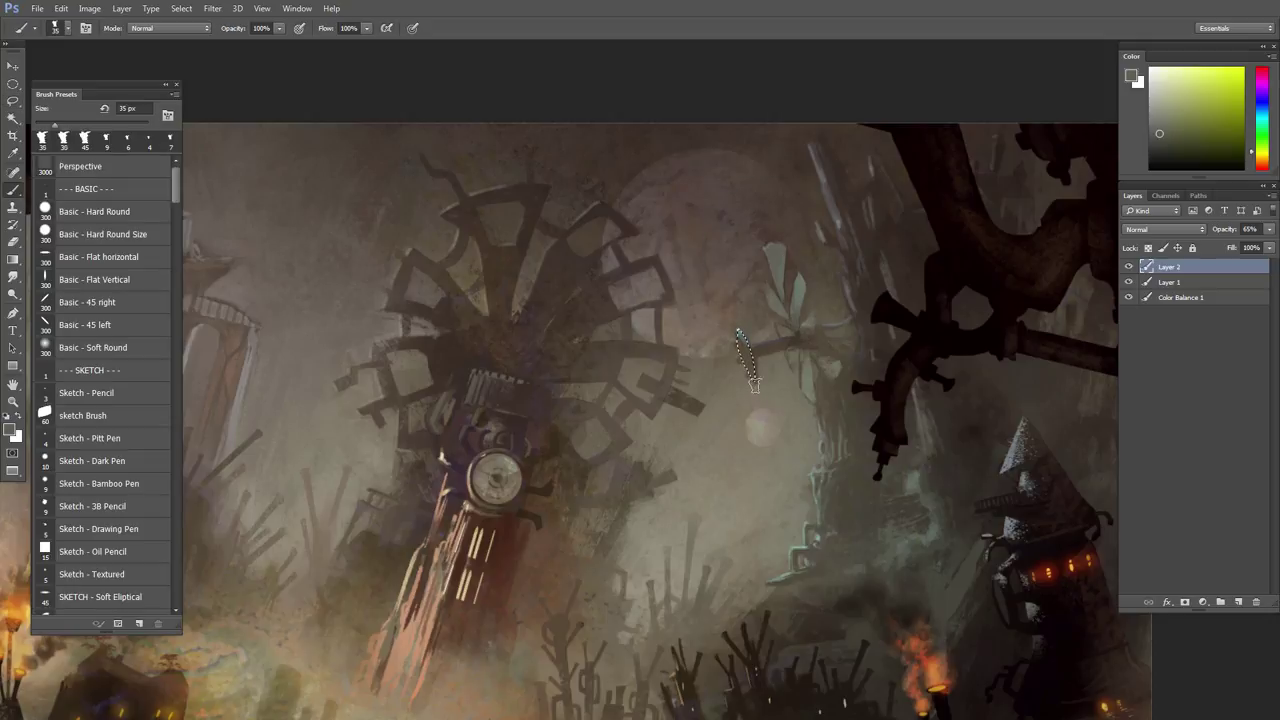
left_click(800, 283, "alt")
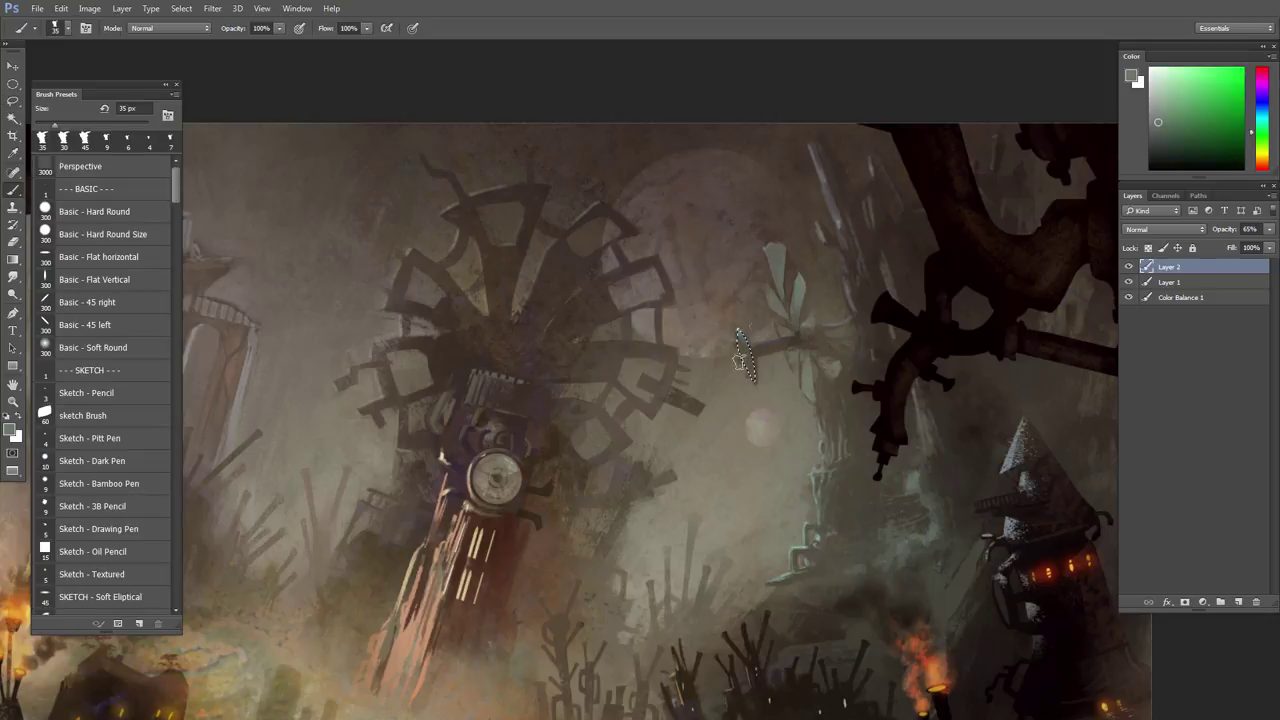
scroll(740, 405, "down", 1)
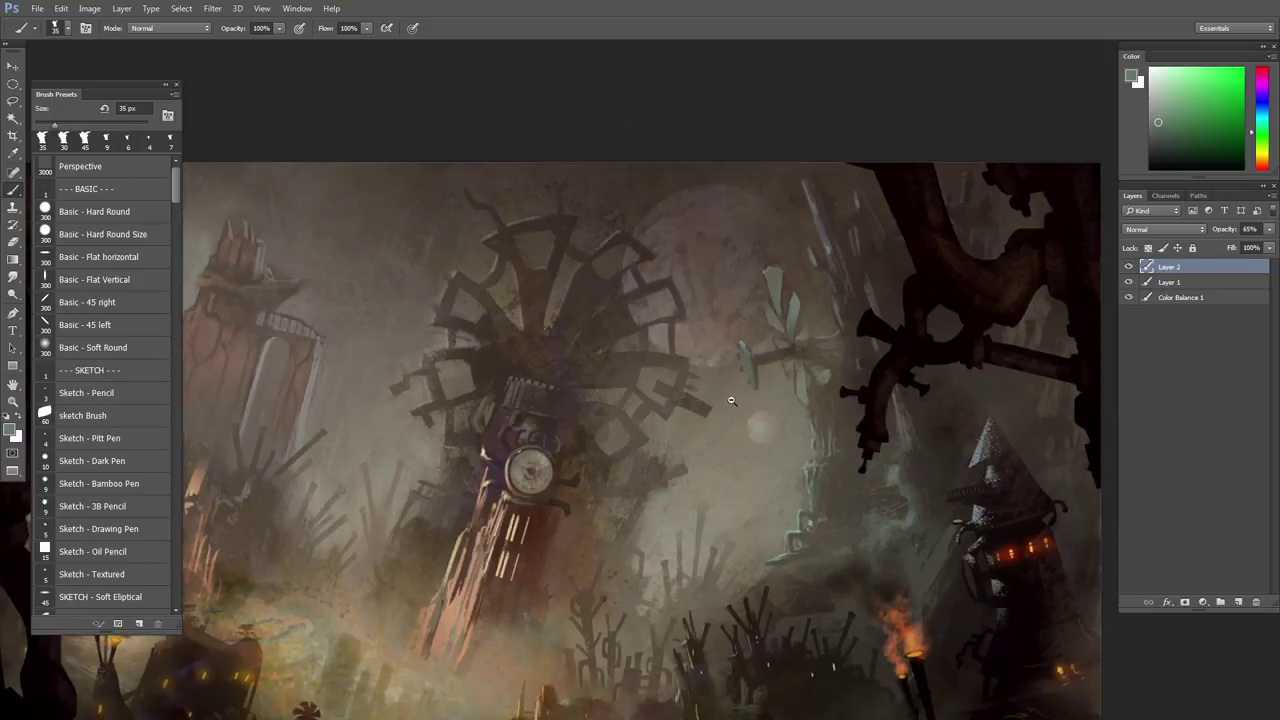
scroll(740, 405, "down", 1)
scroll(760, 416, "up", 2)
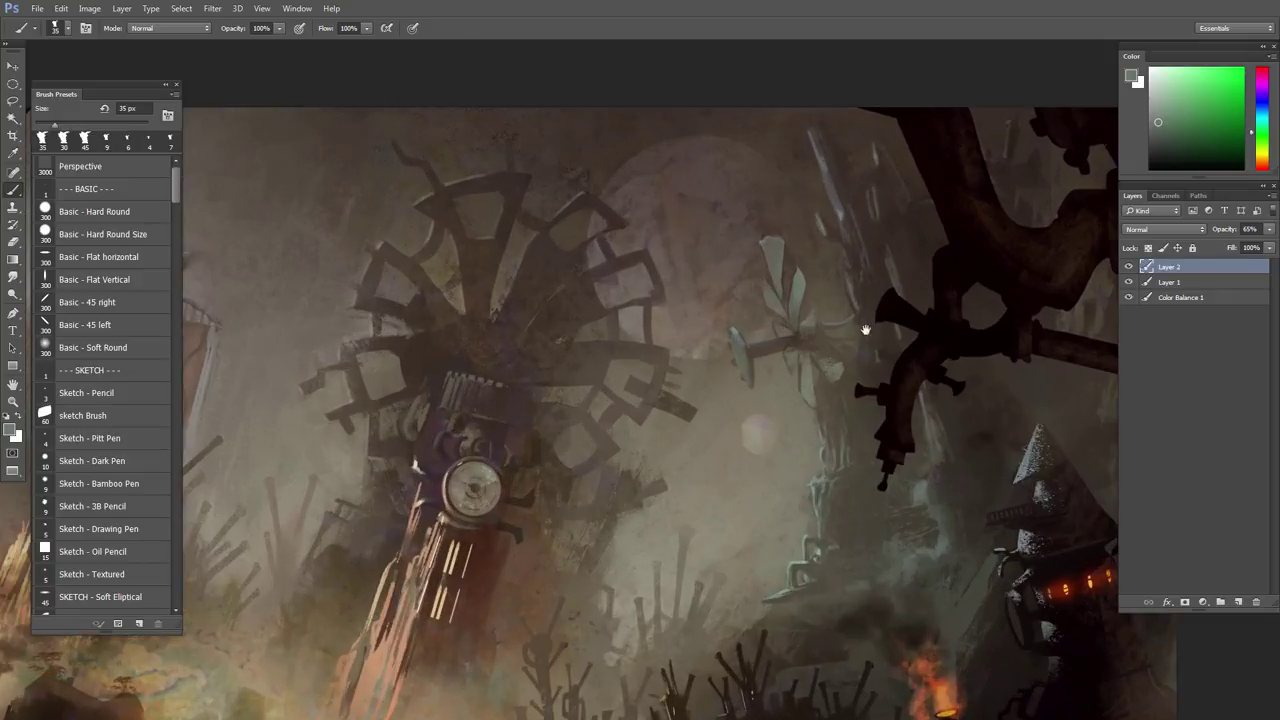
- Examine the whole painting at several zoom levels, checking how the propeller statue sits in the misty city
key("e")
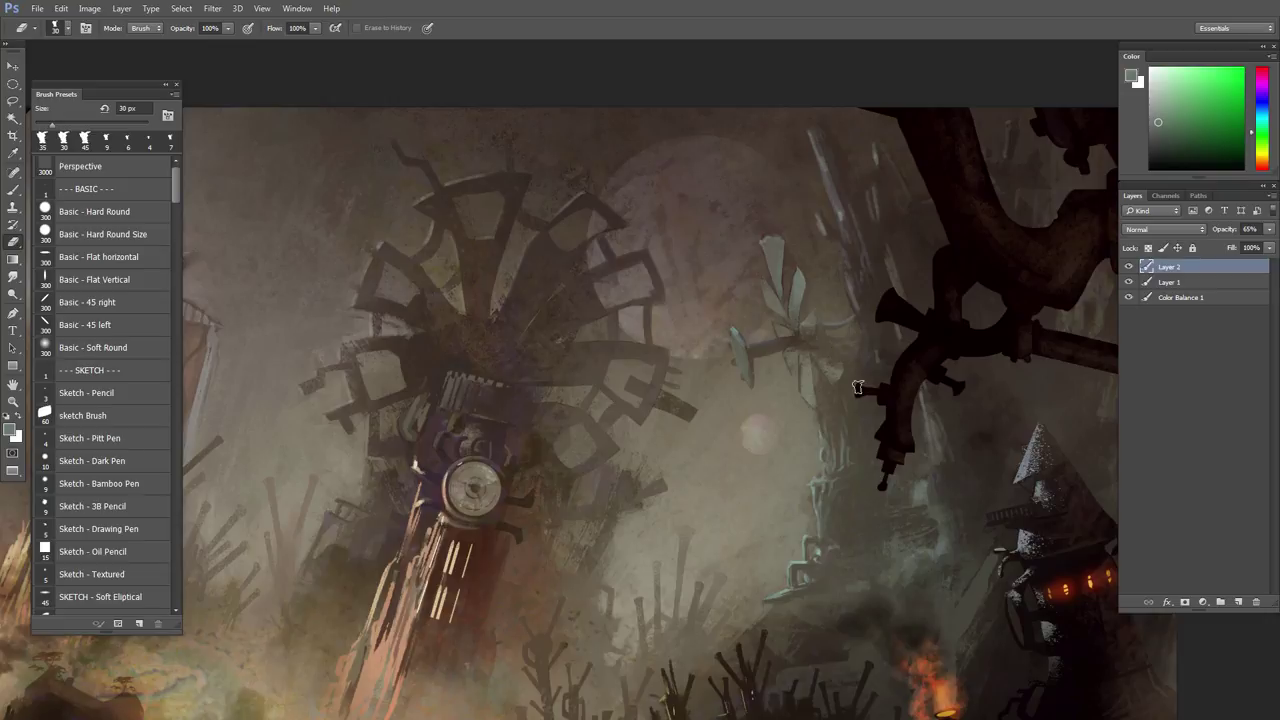
mouse_move(858, 387)
left_mouse_down()
mouse_move(791, 340)
mouse_move(852, 398)
left_mouse_up()
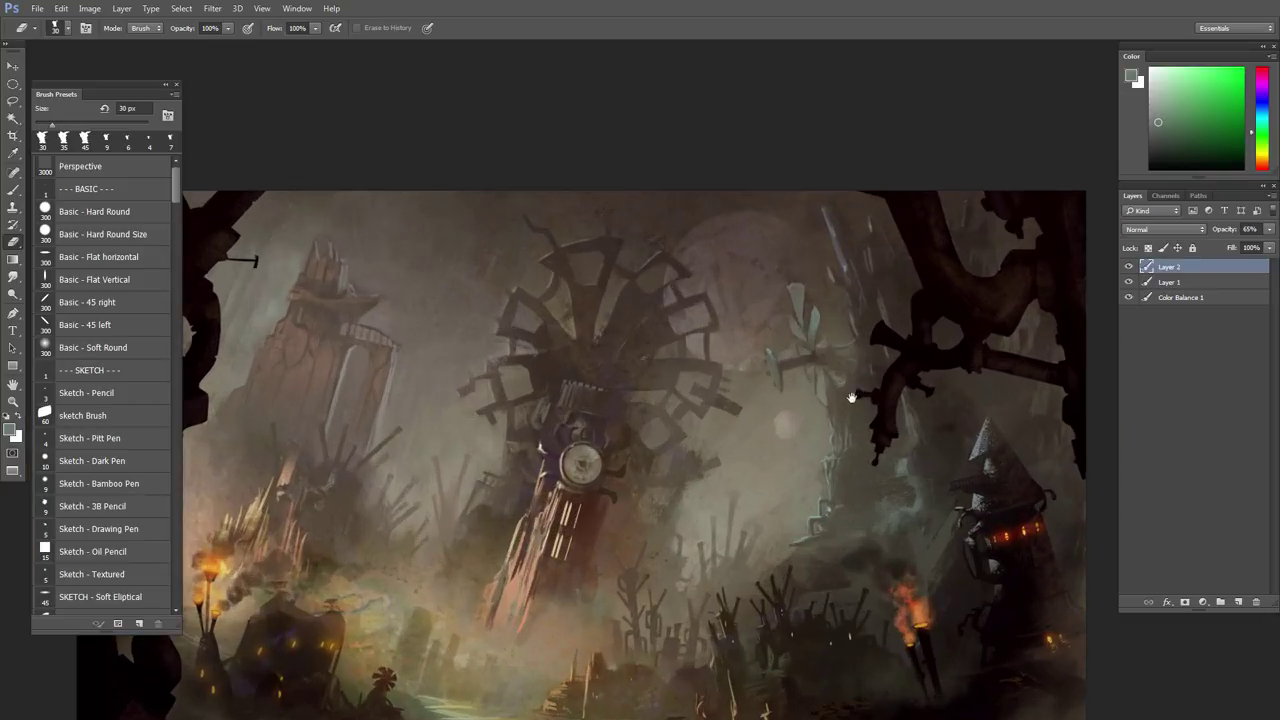
scroll(722, 486, "up", 2)
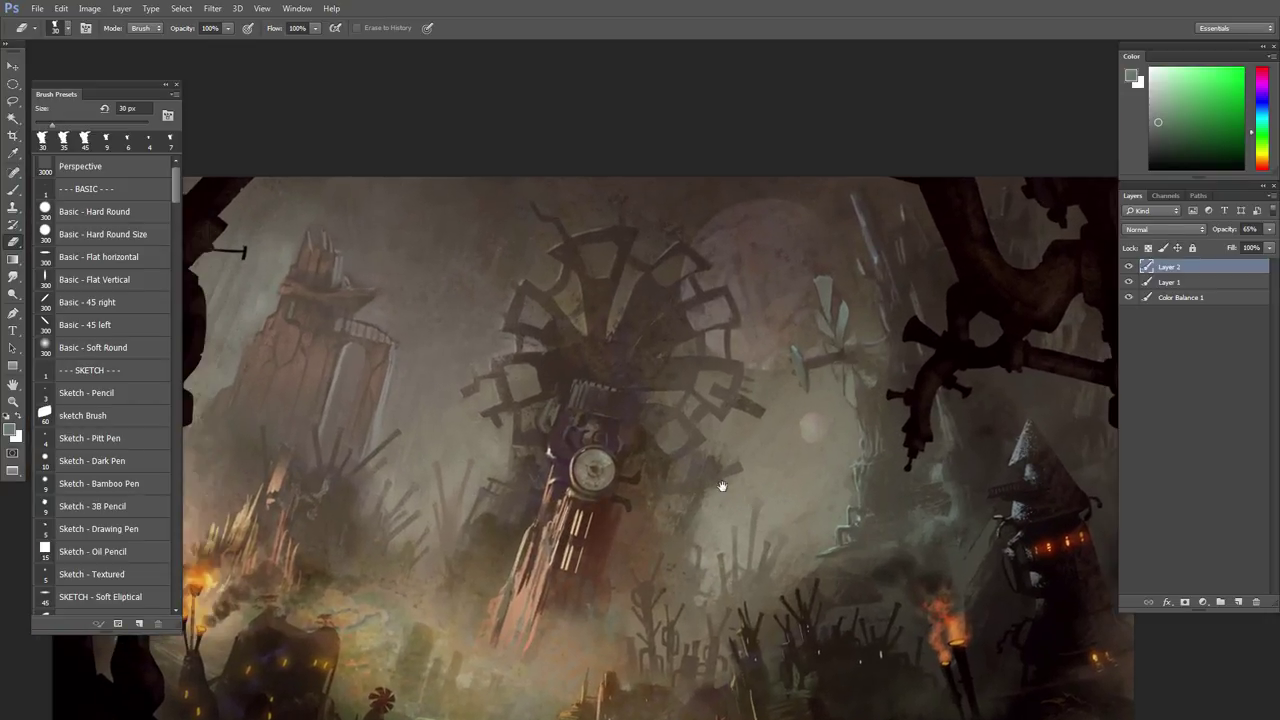
scroll(722, 486, "down", 4)
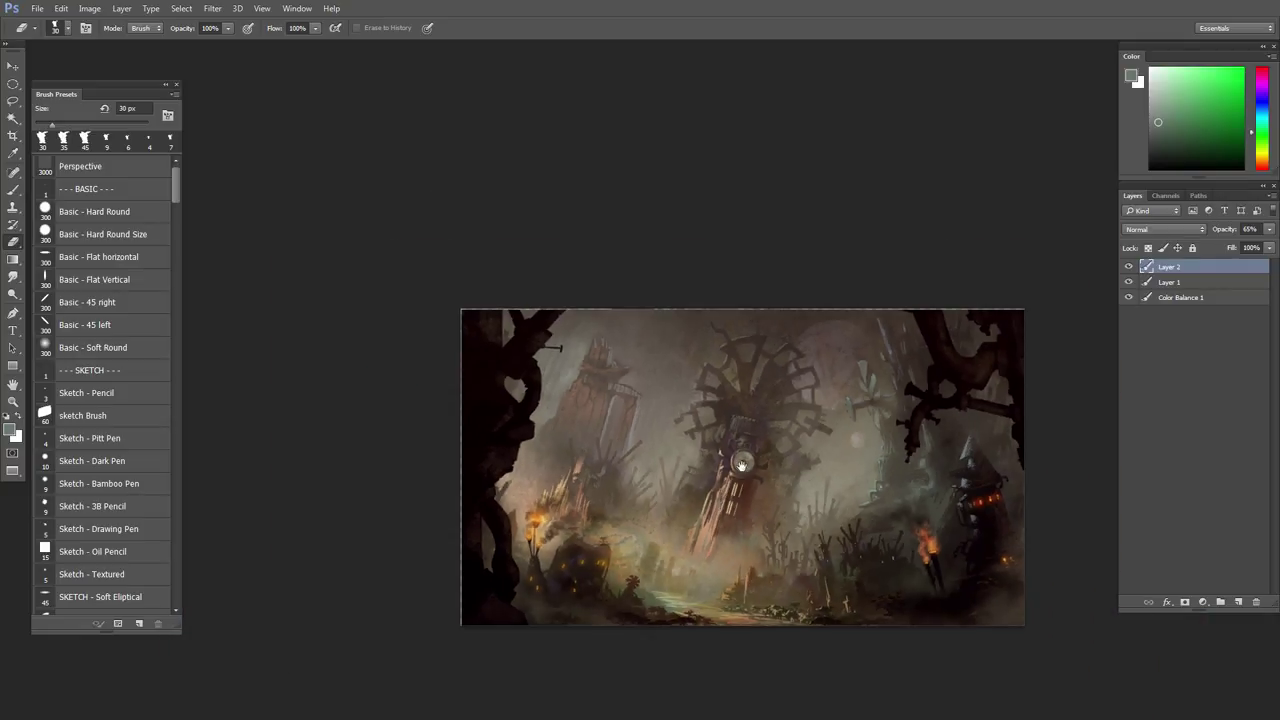
left_click_drag(741, 465, 690, 402)
scroll(766, 426, "up", 3)
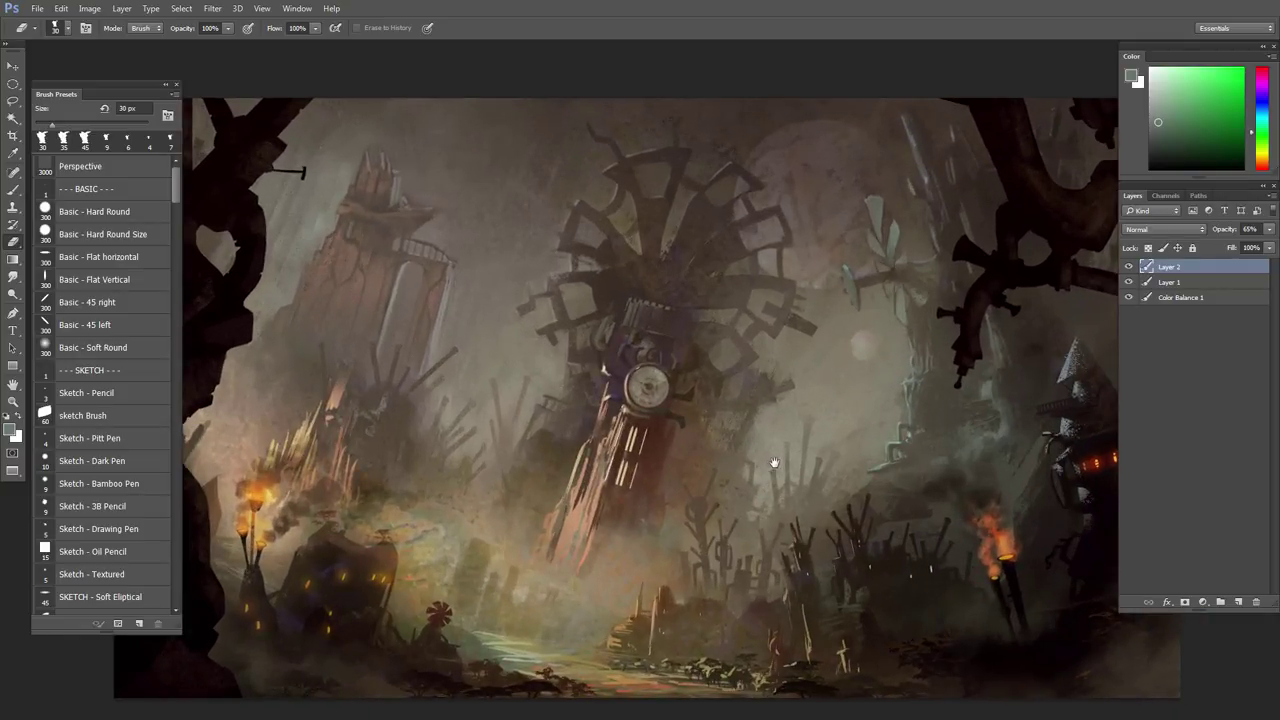
scroll(805, 440, "down", 3)
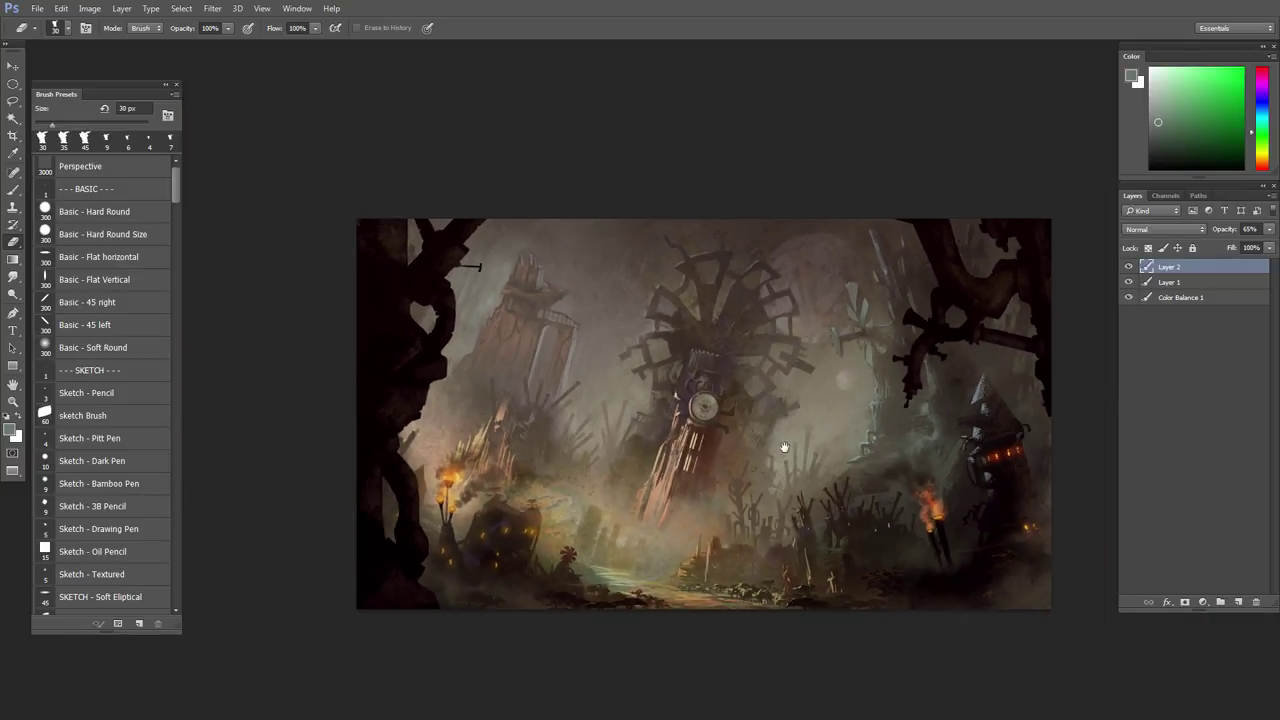
scroll(784, 447, "up", 3)
scroll(820, 551, "down", 1)
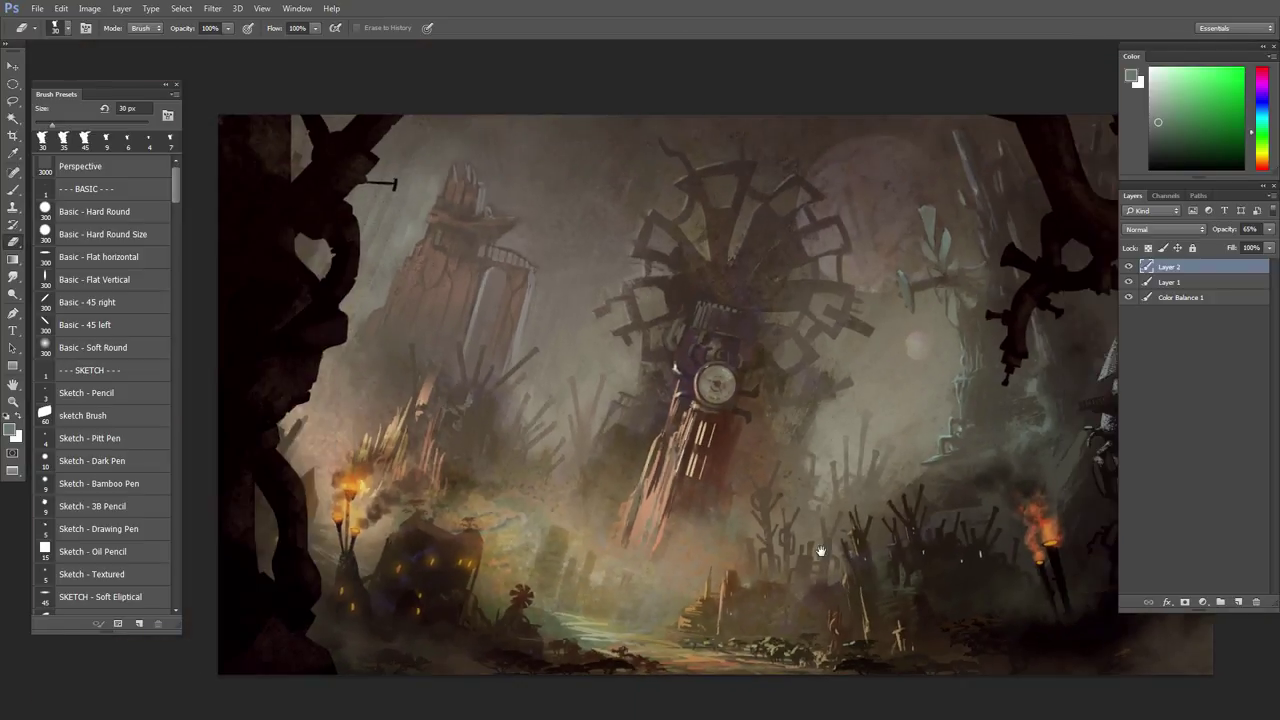
scroll(820, 551, "down", 3)
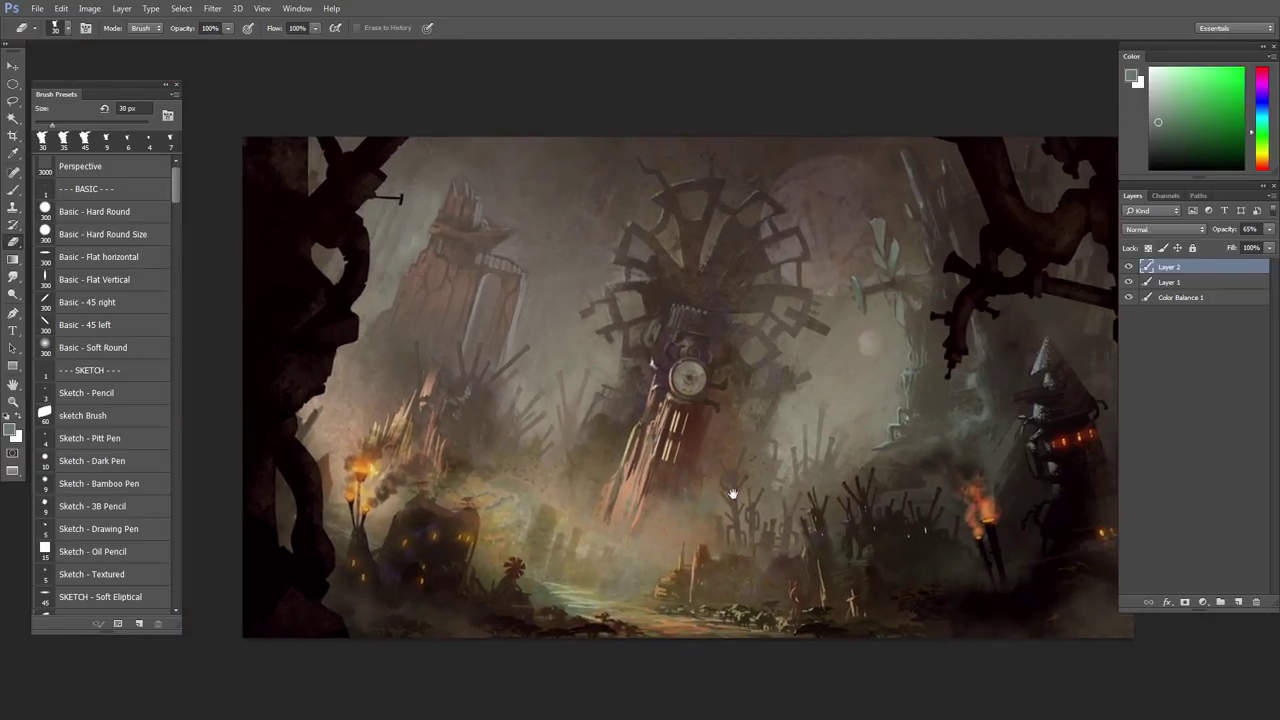
left_click_drag(732, 494, 728, 491)
left_click_drag(756, 322, 716, 325)
left_click_drag(760, 398, 747, 392)
scroll(747, 393, "down", 1)
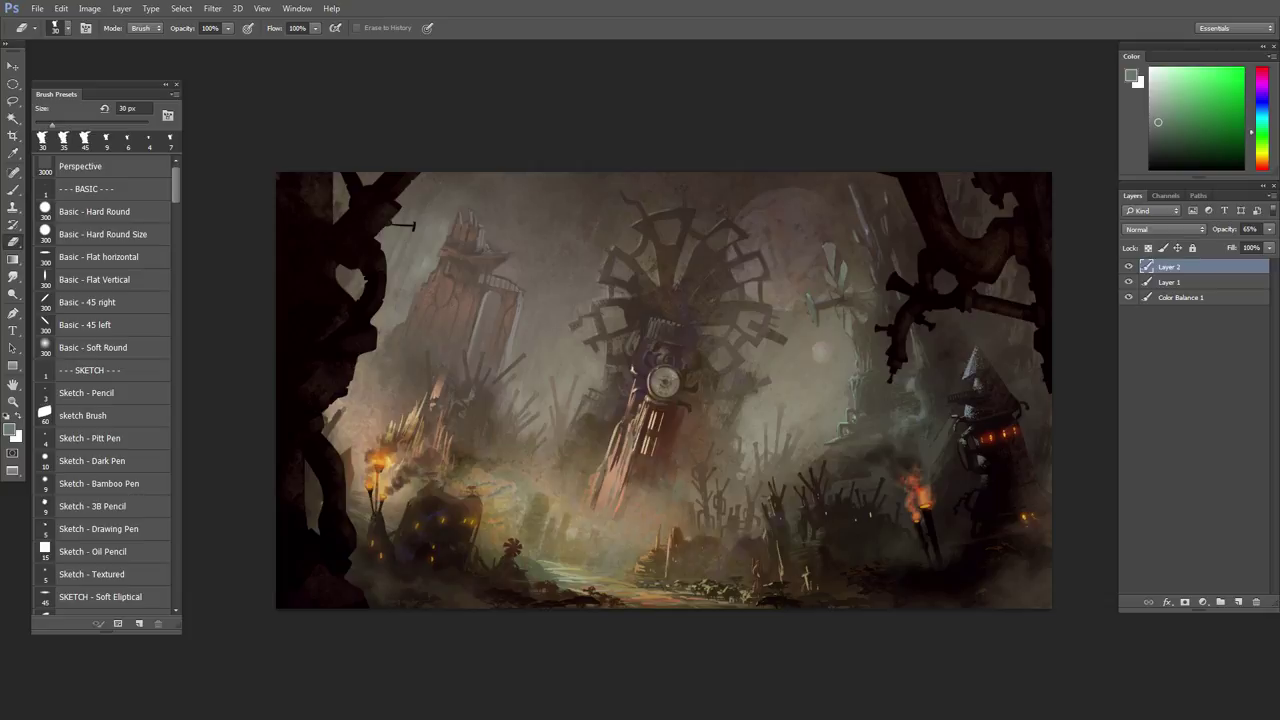
scroll(712, 425, "up", 2)
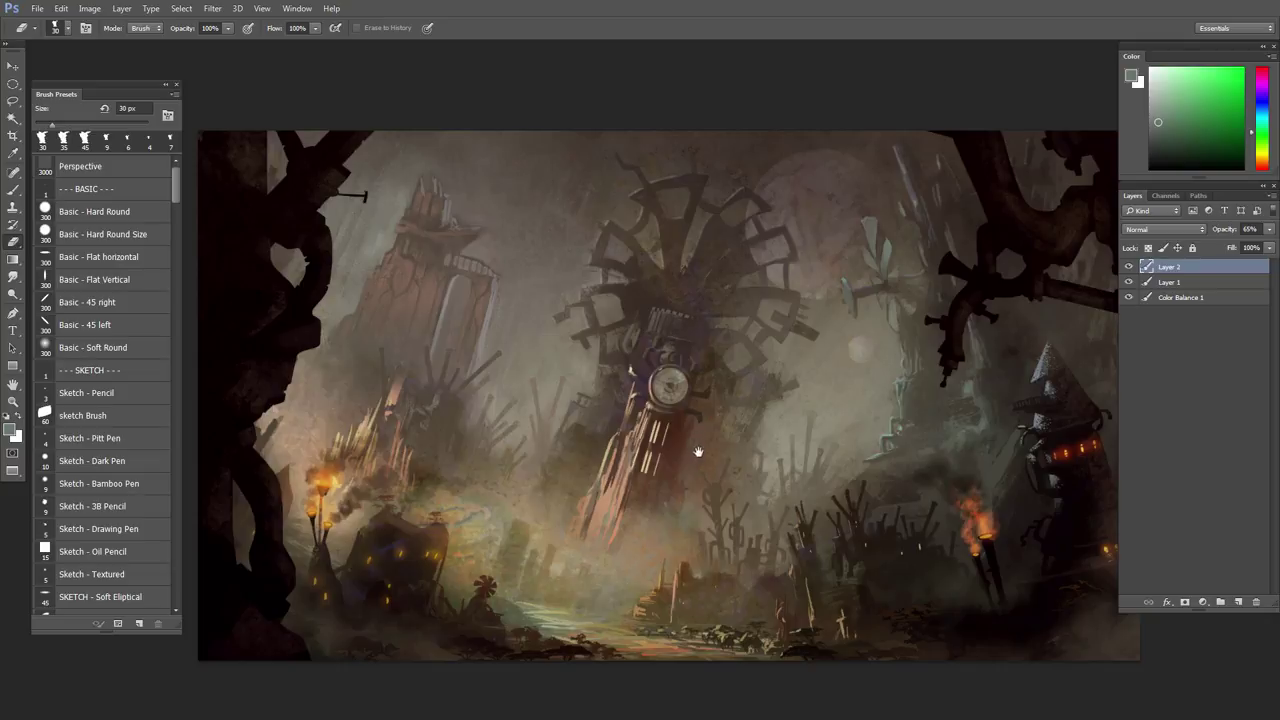
scroll(694, 447, "up", 1)
left_click_drag(685, 442, 699, 473)
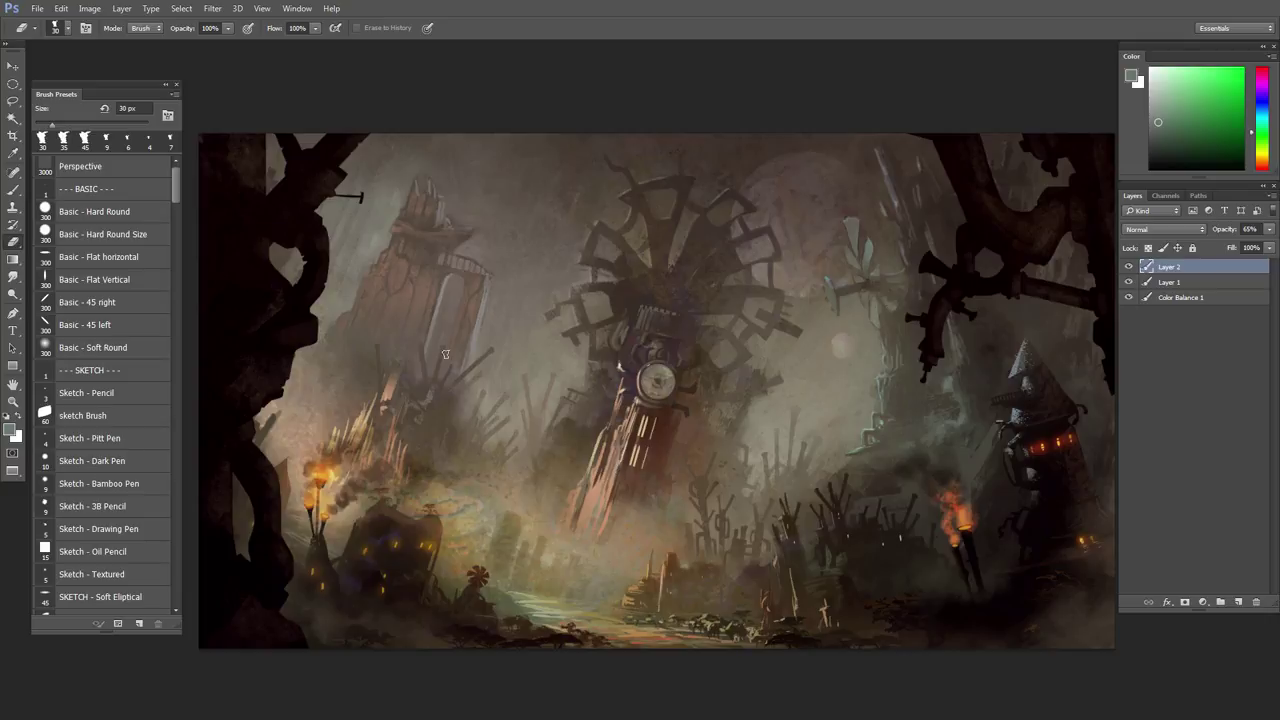
mouse_move(642, 432)
left_mouse_down()
mouse_move(627, 443)
mouse_move(644, 456)
left_mouse_up()
key("b")
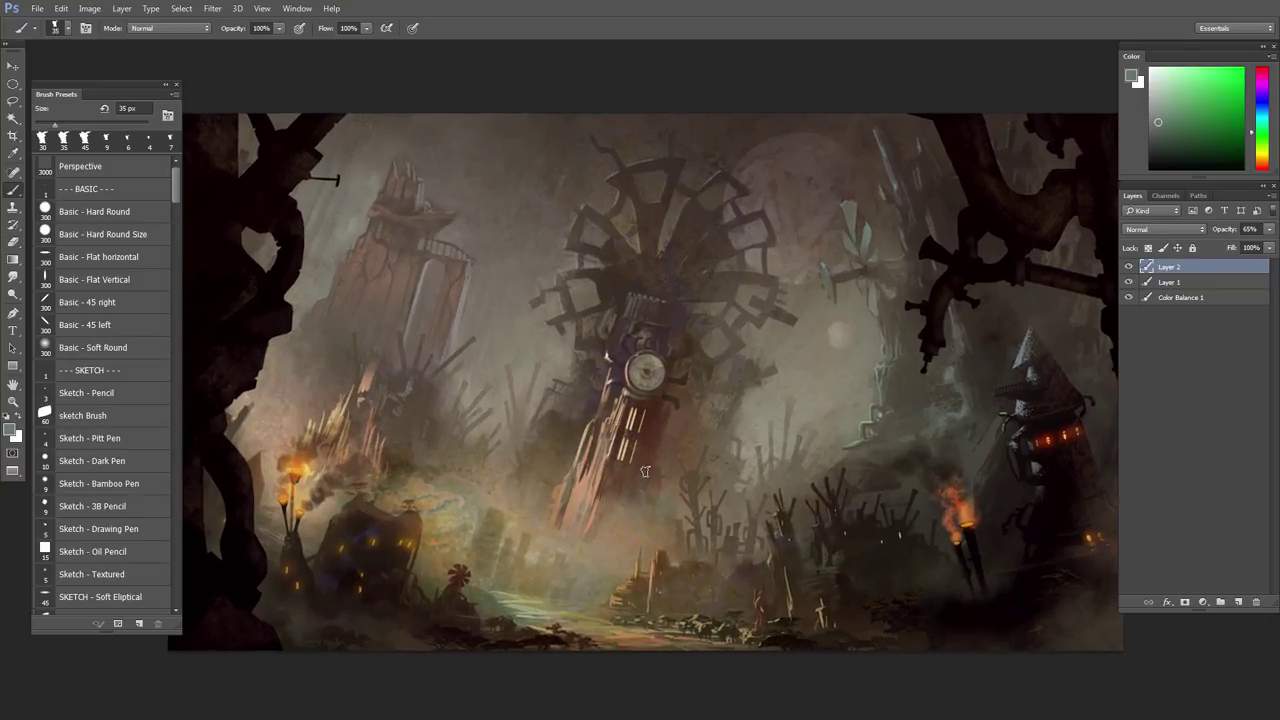
left_click_drag(645, 487, 666, 491)
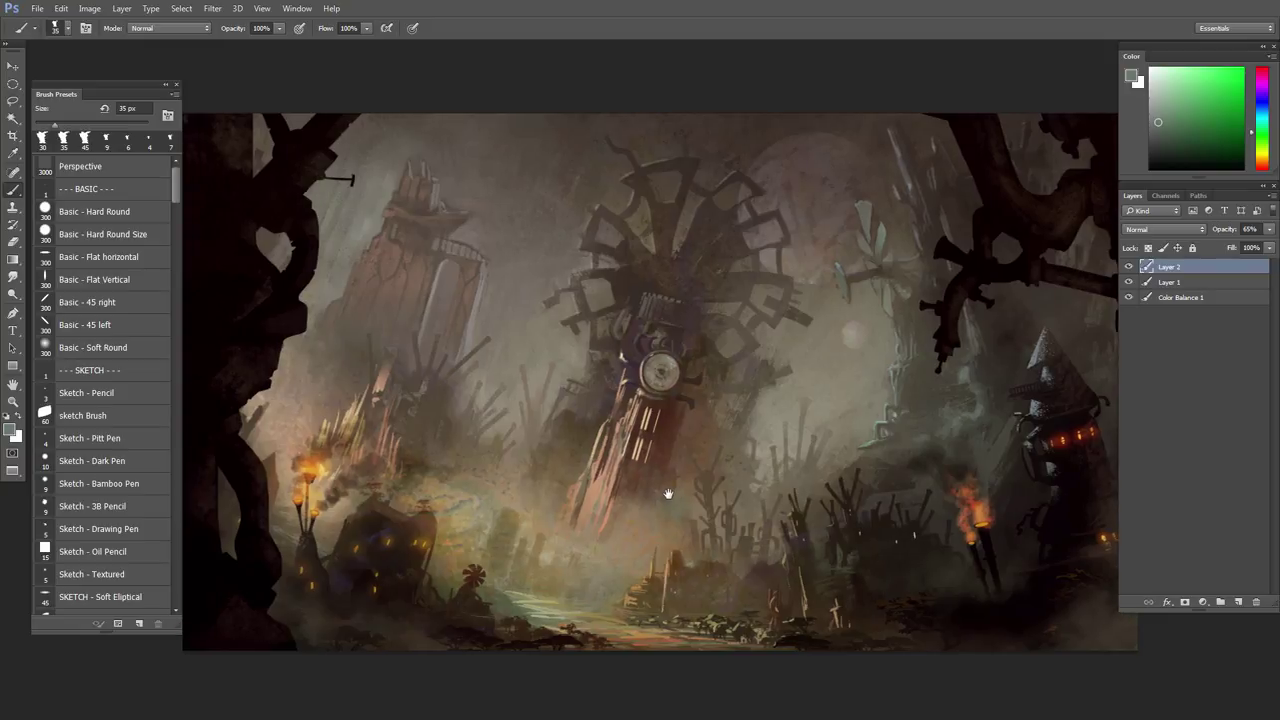
left_click_drag(973, 380, 955, 391)
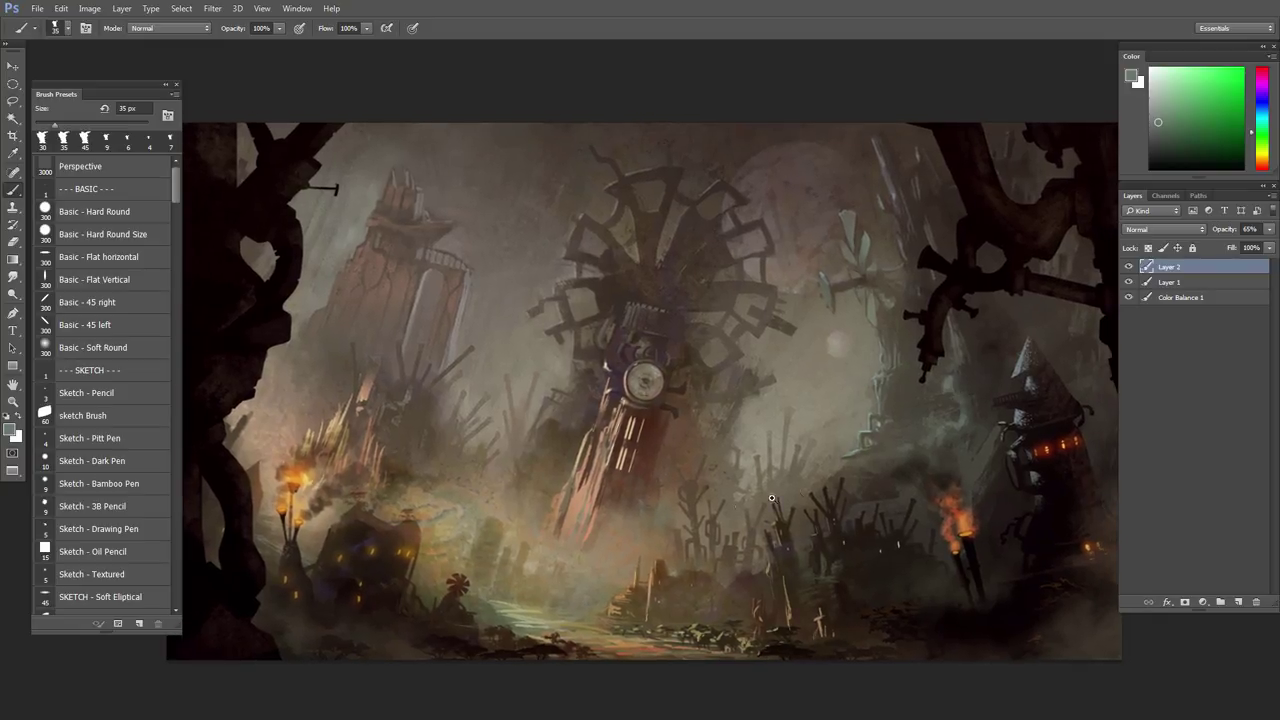
mouse_move(711, 515)
left_mouse_down()
mouse_move(716, 545)
mouse_move(754, 545)
mouse_move(765, 531)
left_mouse_up()
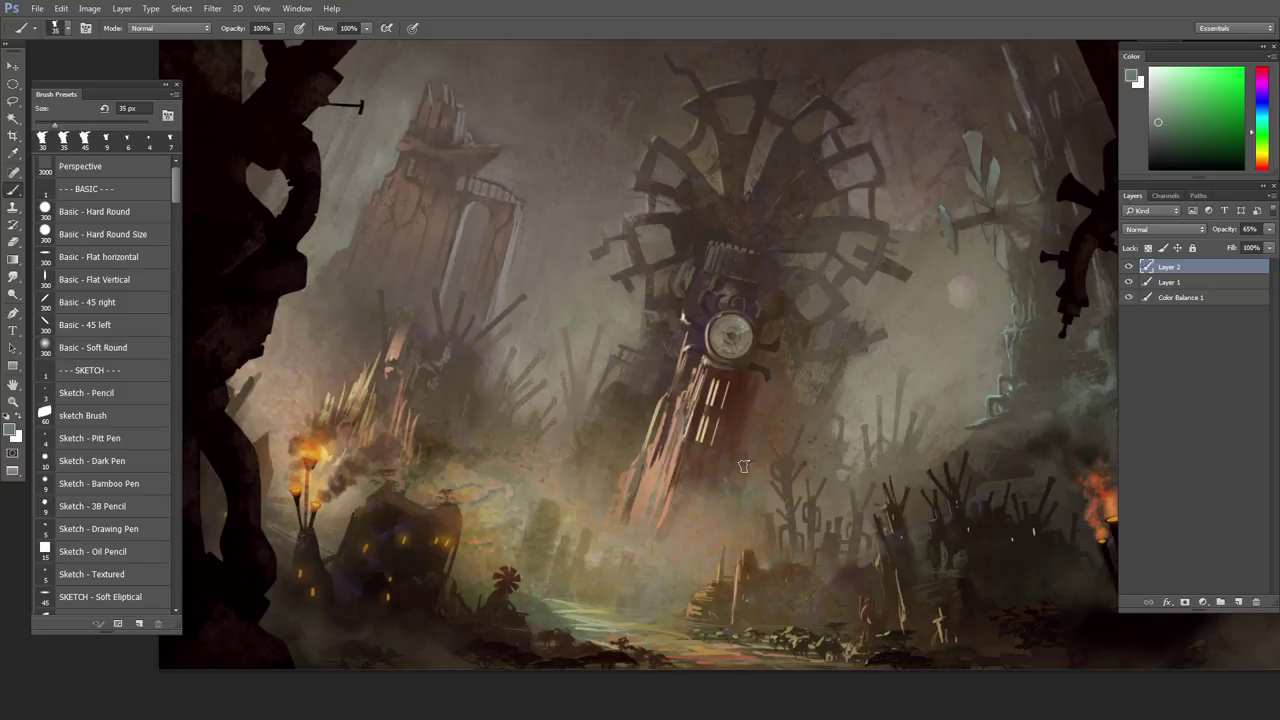
left_click_drag(520, 523, 546, 537)
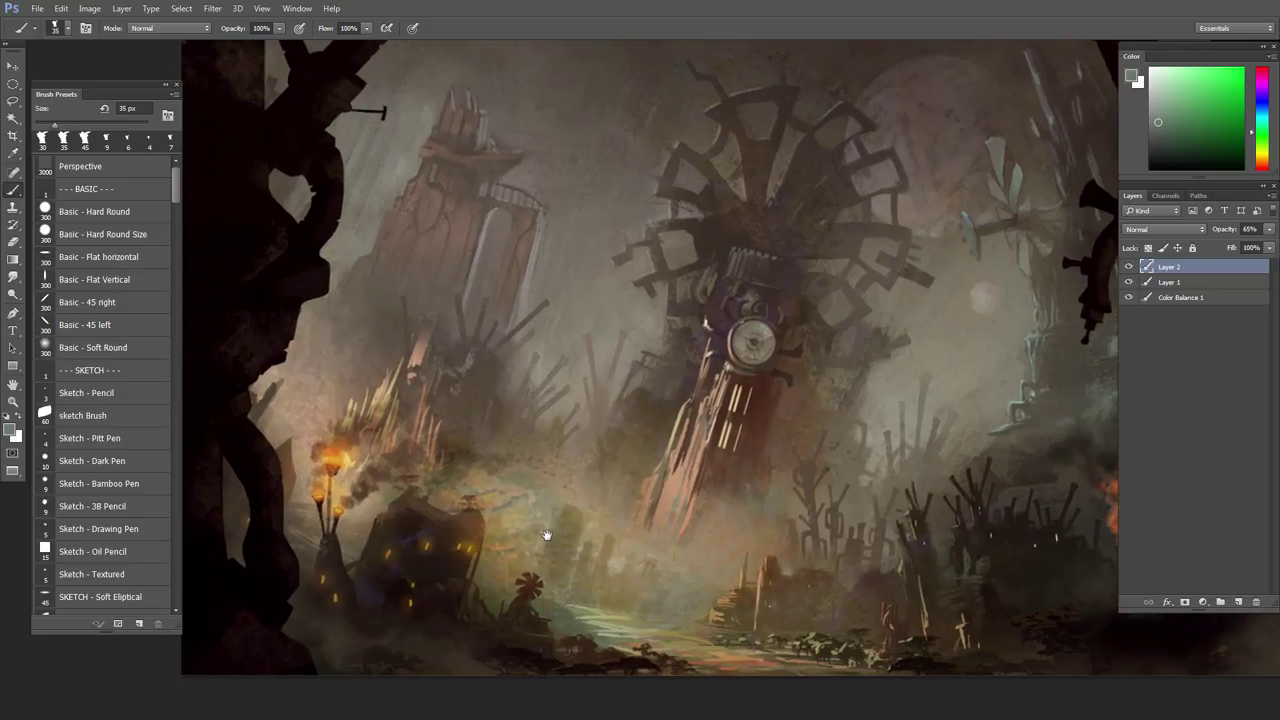
- Compare the painting with Layer 1 hidden and shown, and merge Layer 2, Layer 1 and Color Balance 1 into one layer
left_click(1129, 283)
left_click(1129, 283)
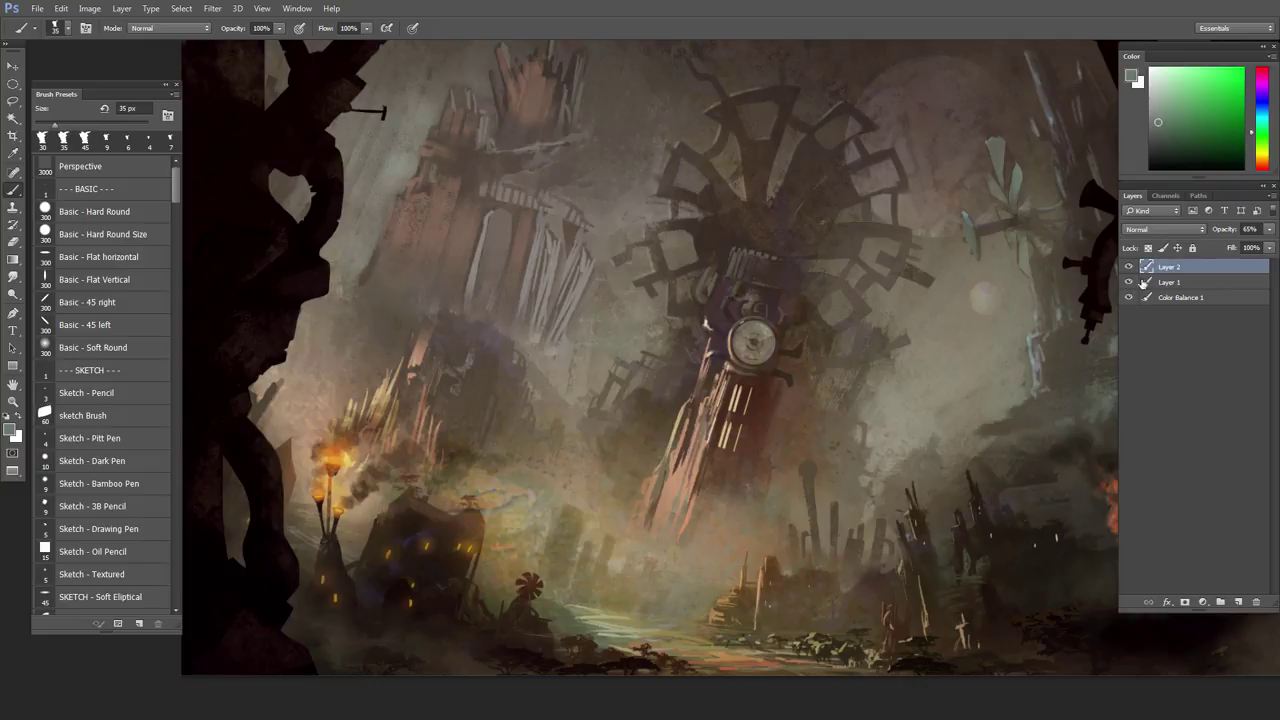
left_click(1160, 301, "shift")
key("ctrl+e")
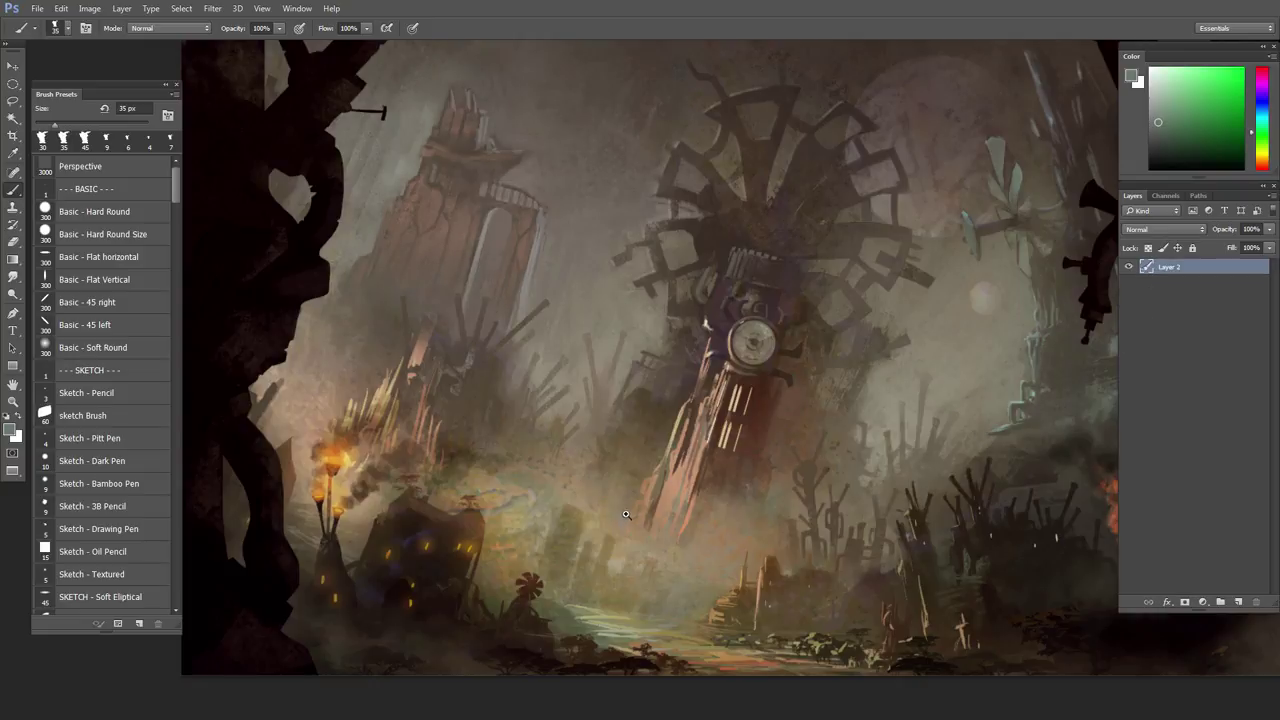
- Outline a small ring-shaped wheel beside the dark house with the Lasso, paint it dark brown at 35 px, and deselect
left_click_drag(626, 514, 713, 457)
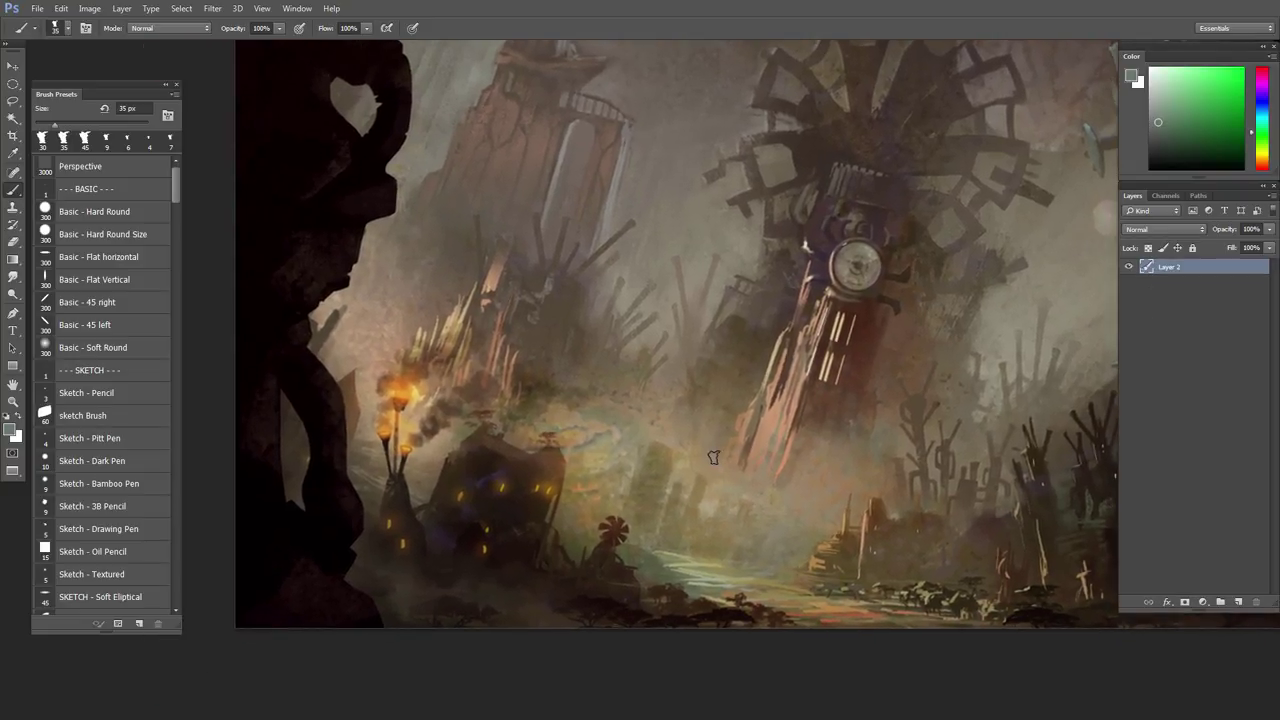
key("l")
mouse_move(598, 505)
left_mouse_down()
mouse_move(601, 495)
mouse_move(608, 515)
mouse_move(614, 482)
left_mouse_up()
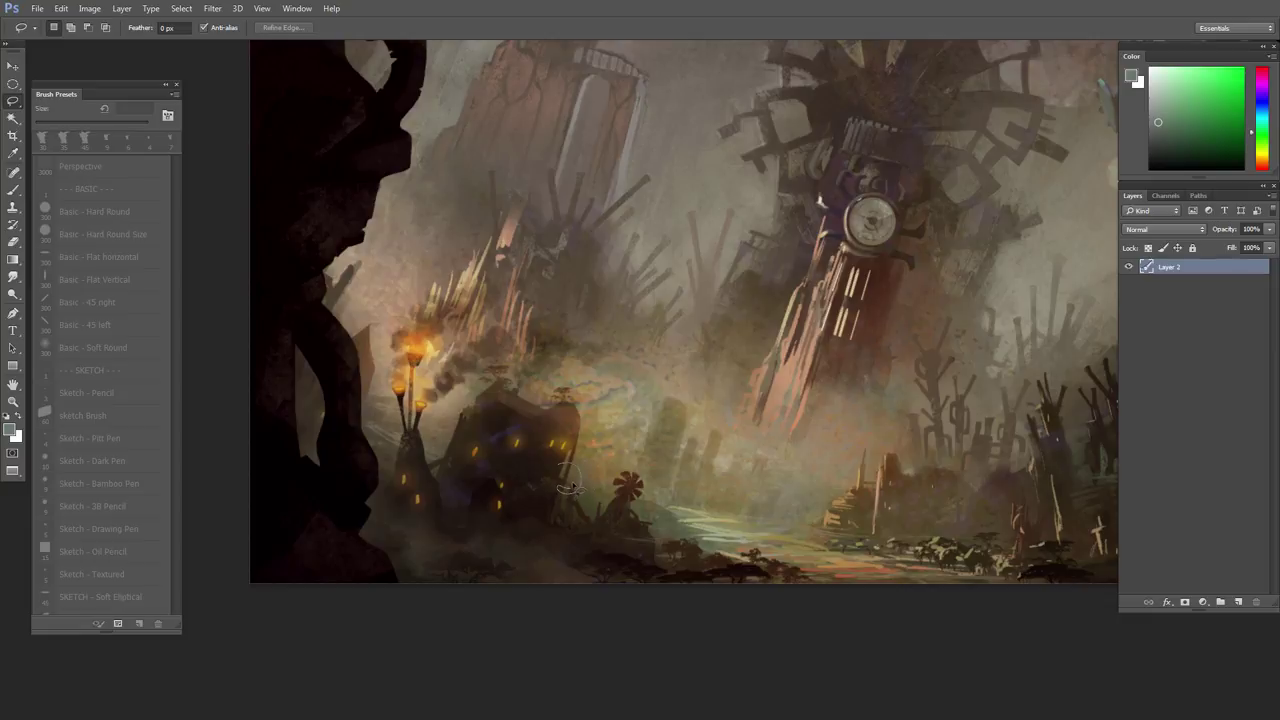
key("b")
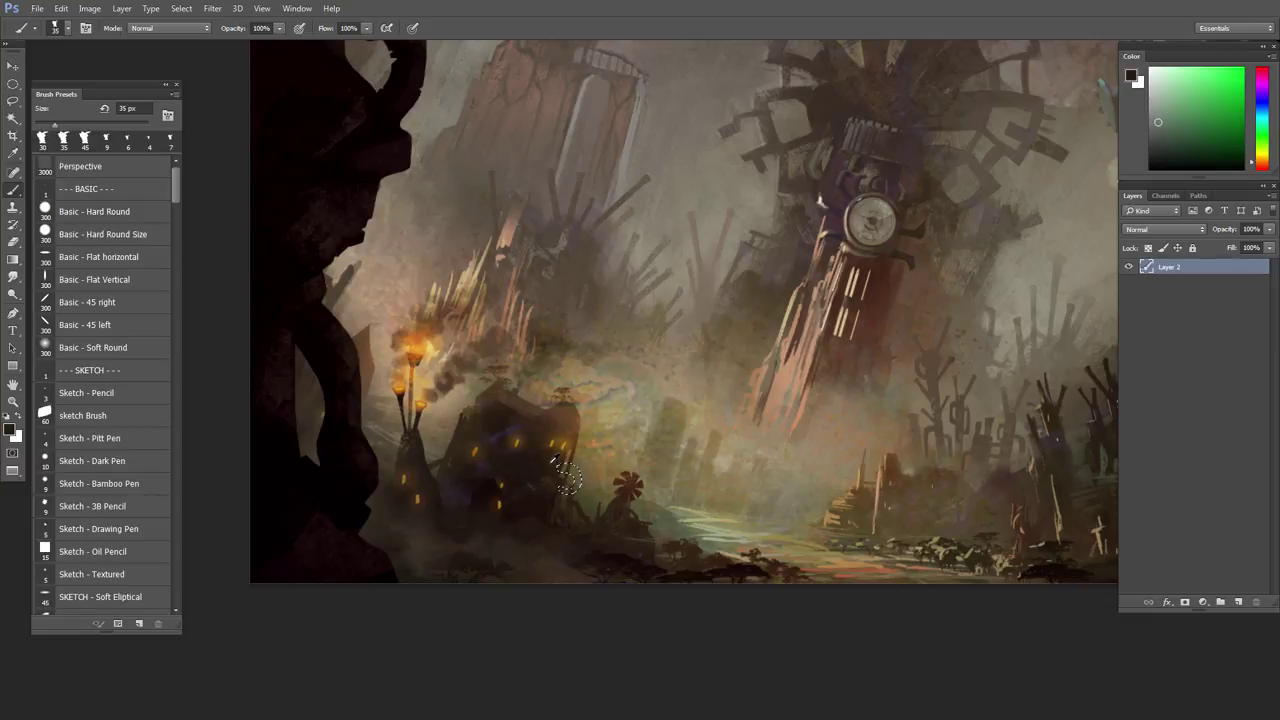
left_click(566, 478, "alt")
left_click(568, 480)
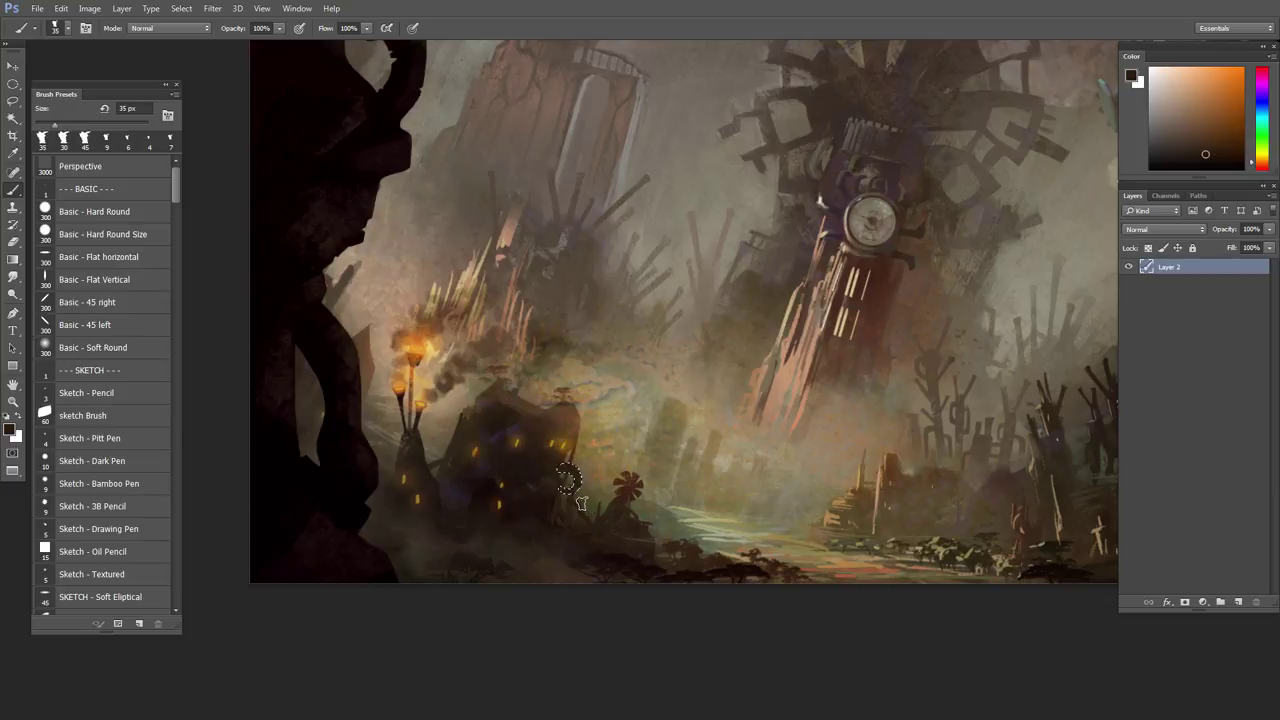
scroll(611, 502, "up", 1)
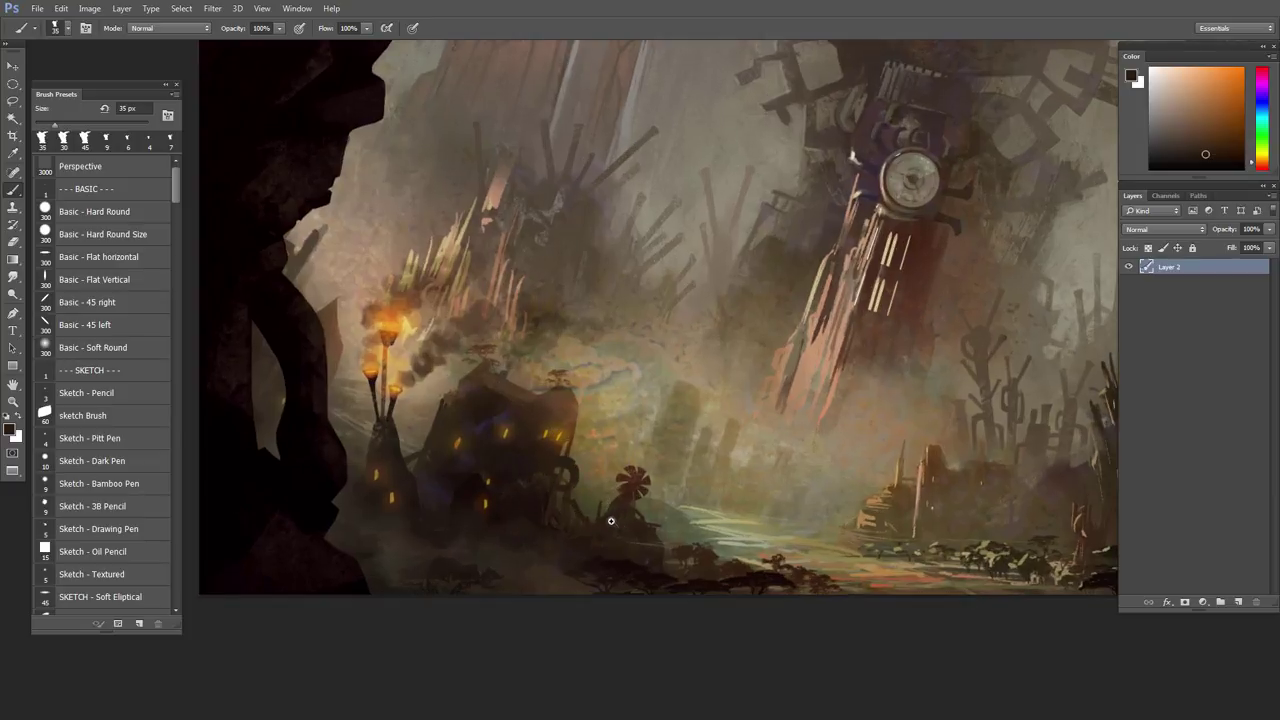
- Outline an irregular silhouette in the dark foreground beside the small cross-shaped figure, paint it dark brown, and deselect
key("l")
left_click_drag(614, 521, 594, 515)
left_click_drag(818, 530, 700, 523)
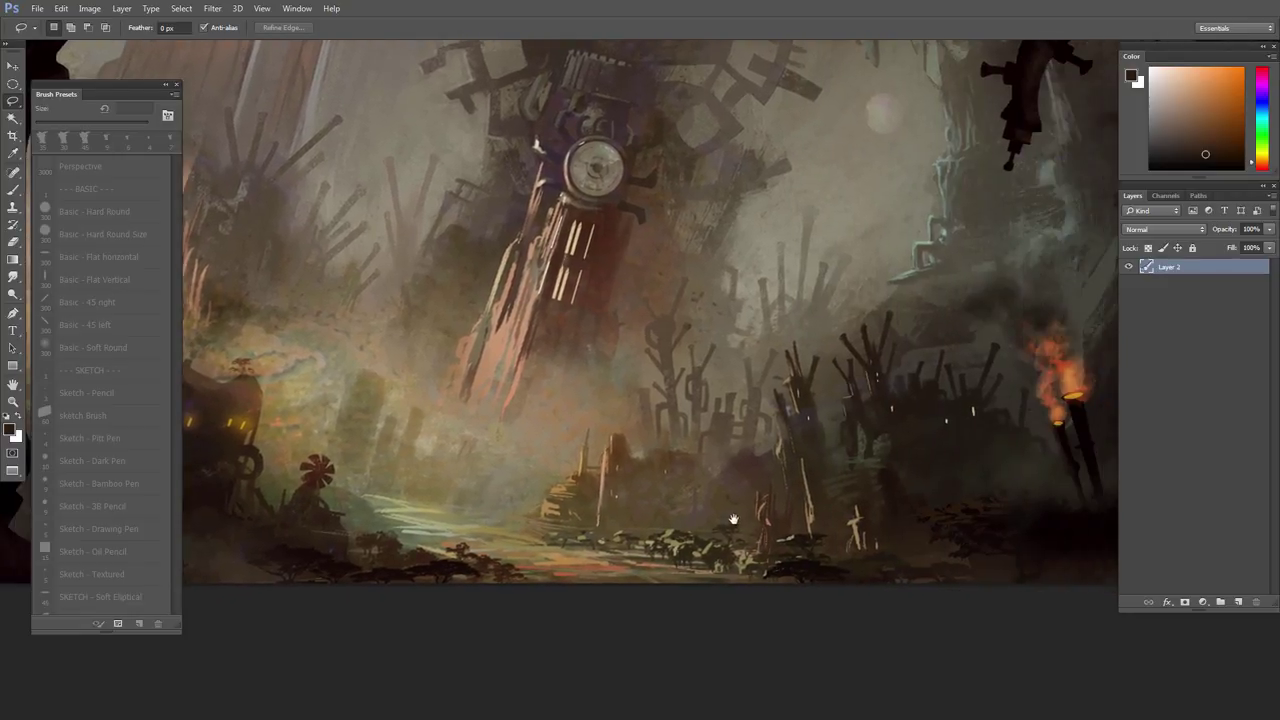
mouse_move(786, 498)
left_mouse_down()
mouse_move(725, 512)
mouse_move(742, 504)
mouse_move(755, 535)
mouse_move(762, 515)
mouse_move(789, 543)
mouse_move(725, 548)
left_mouse_up()
key("b")
left_click(740, 525, "alt")
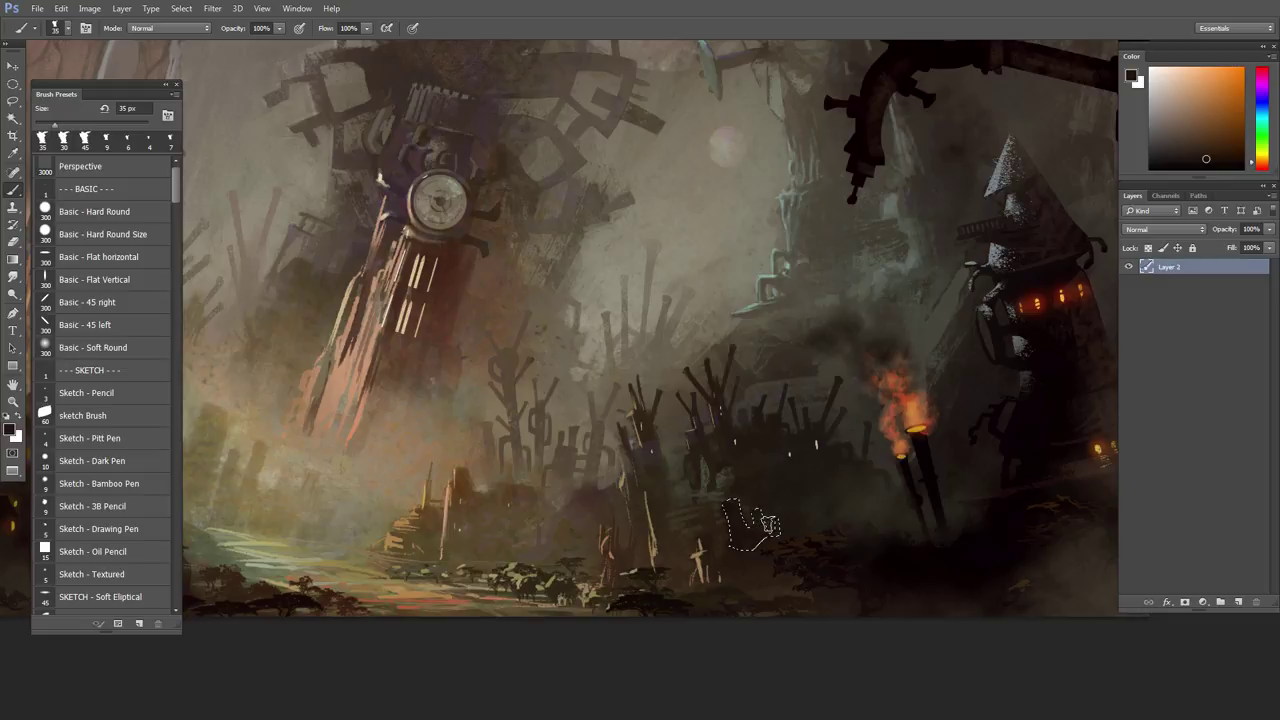
key("ctrl+d")
- Deselect the outlined foreground silhouette and blend the dark ground around it with sampled dark browns
left_click(737, 494, "alt")
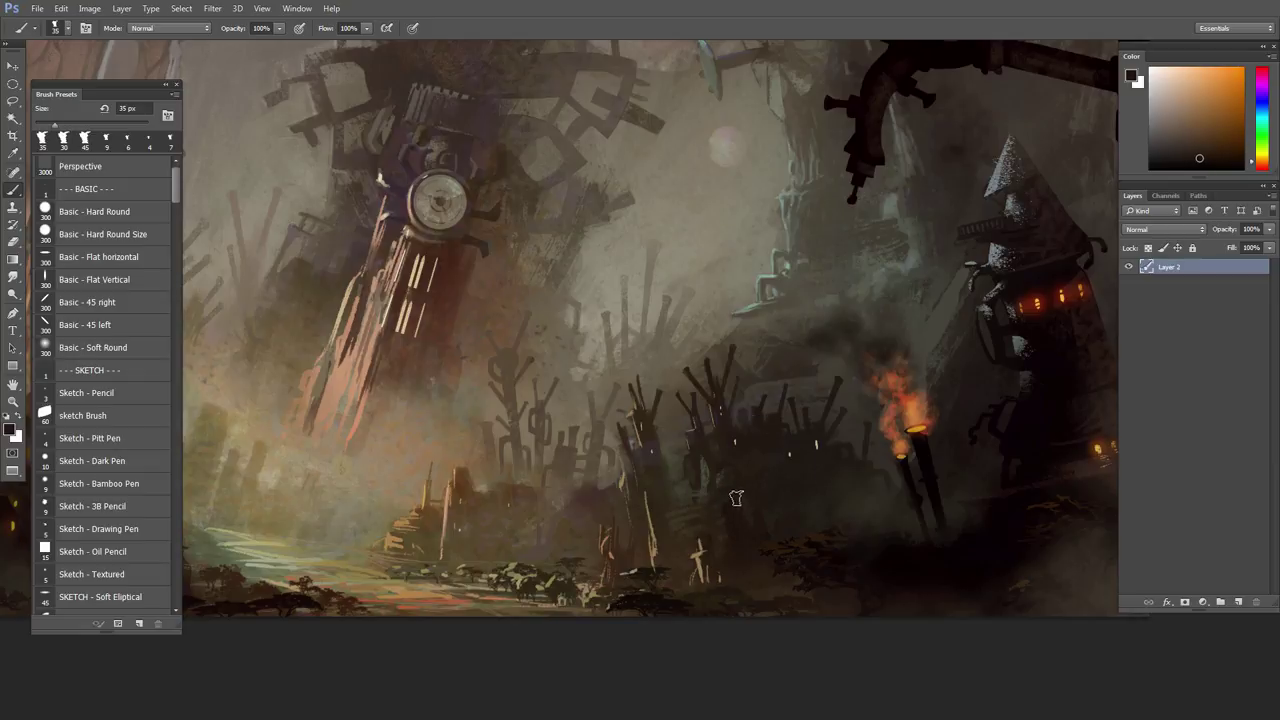
left_click(729, 455, "alt")
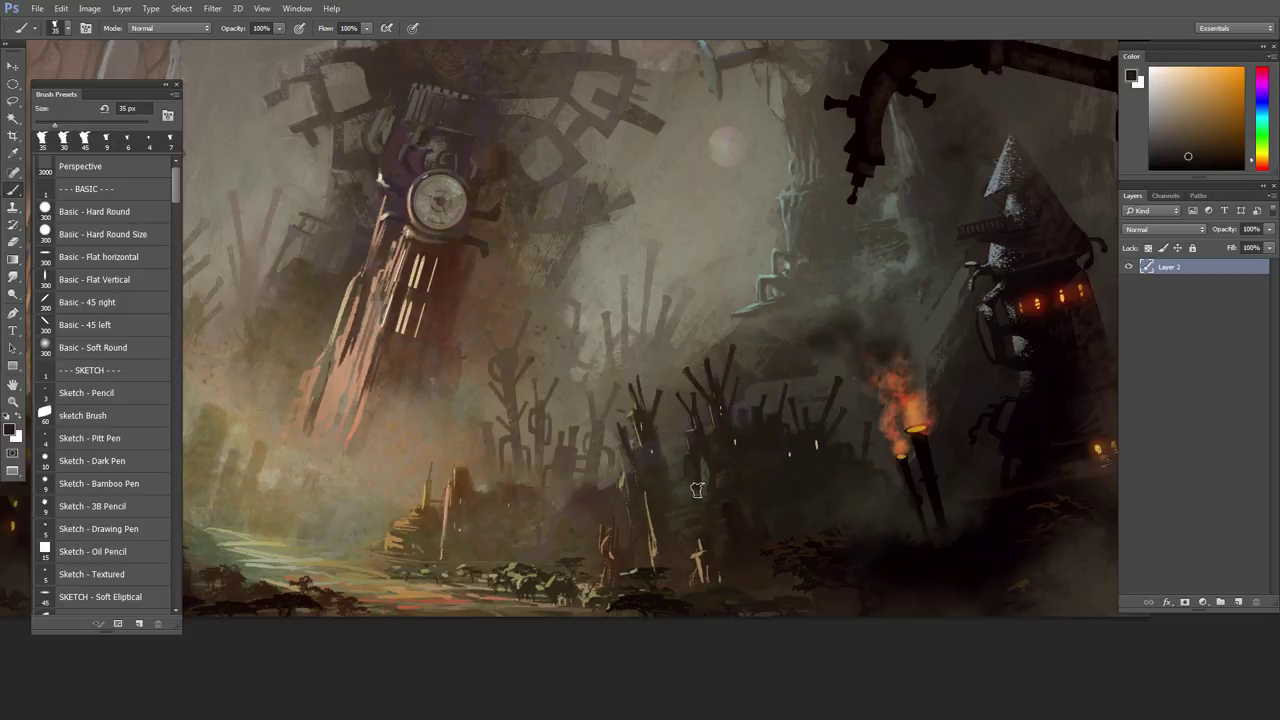
left_click(711, 459, "alt")
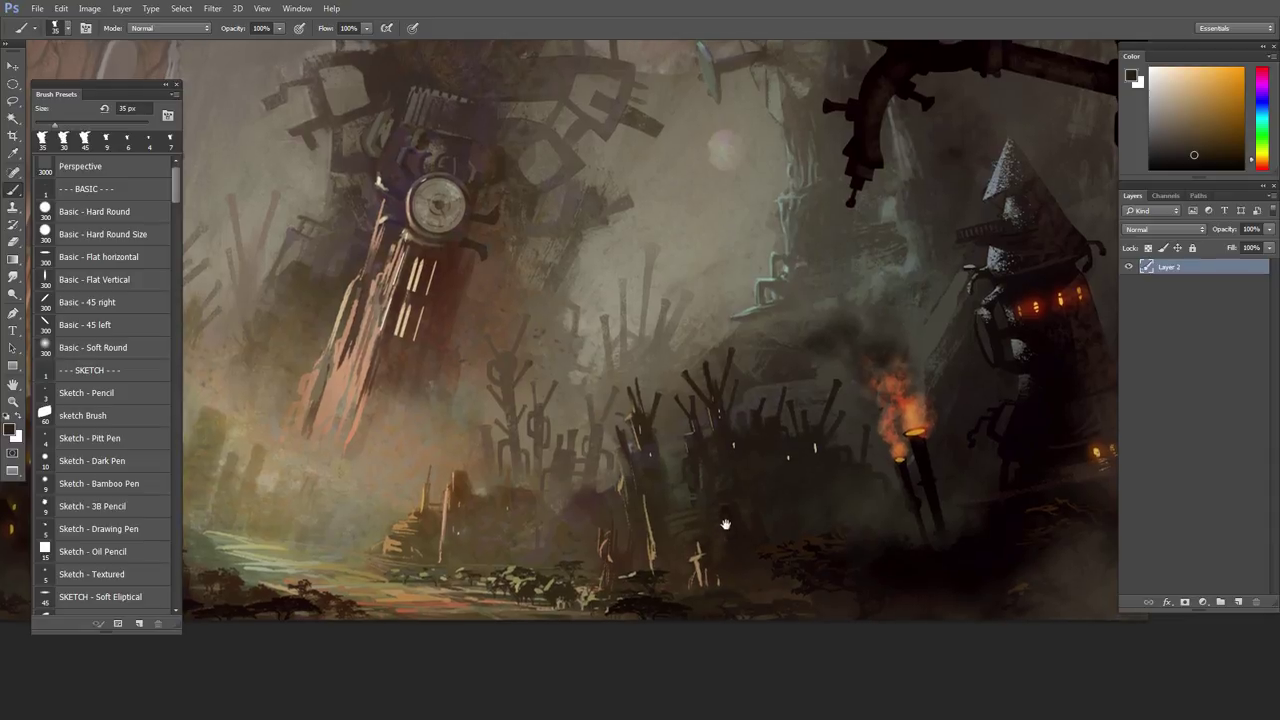
- Outline small slanted chimneys beside the snow-capped dark tower with the Lasso and paint them in sampled dark greys at 35 px
key("l")
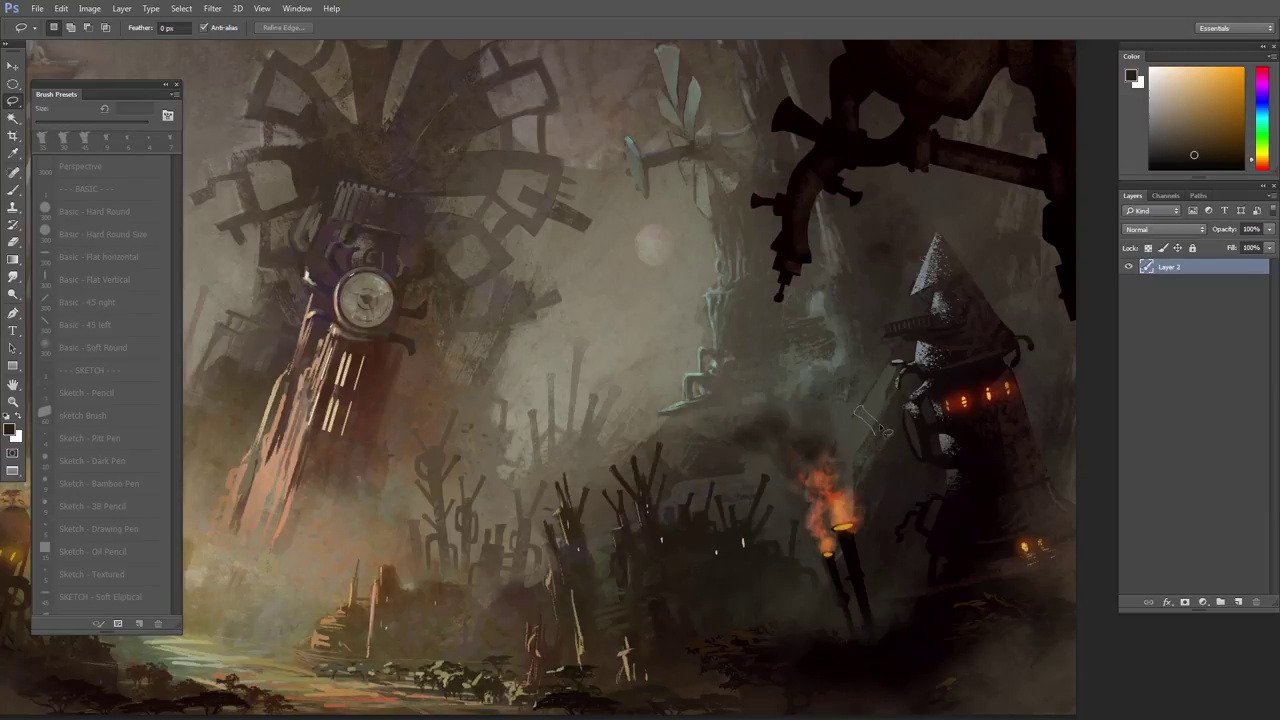
key("b")
left_click(888, 420, "alt")
left_click(860, 398, "alt")
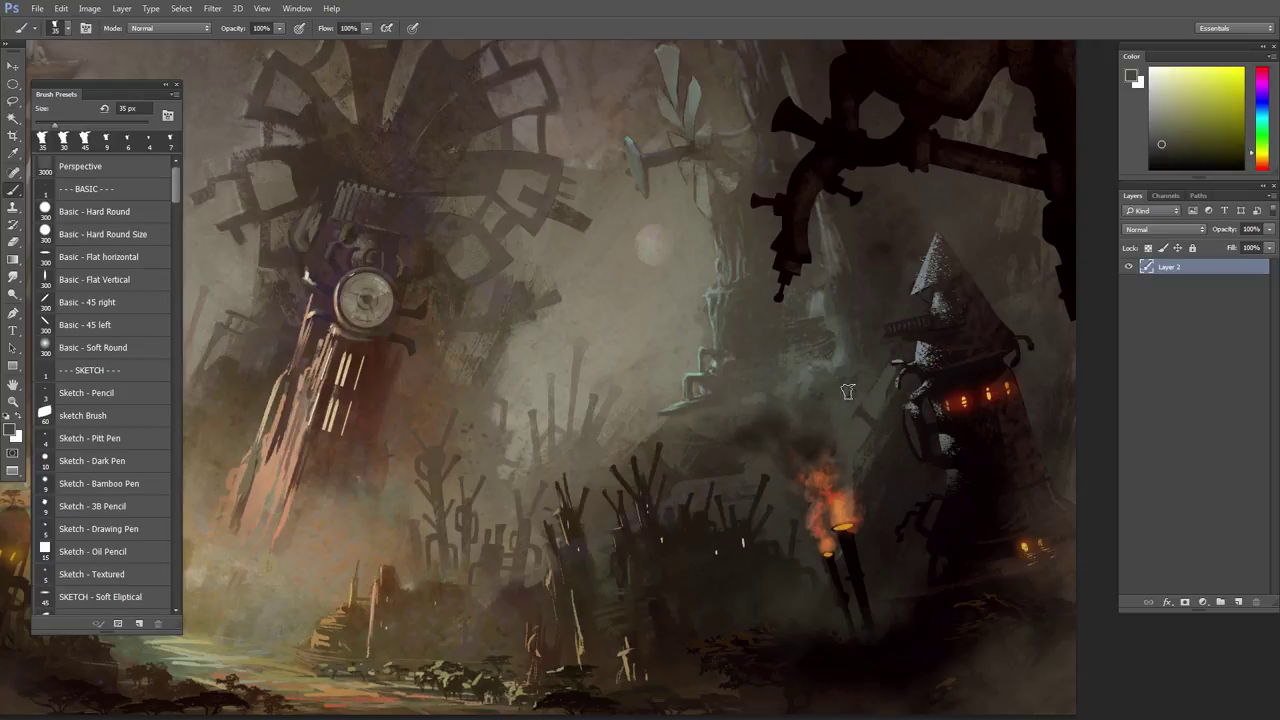
key("l")
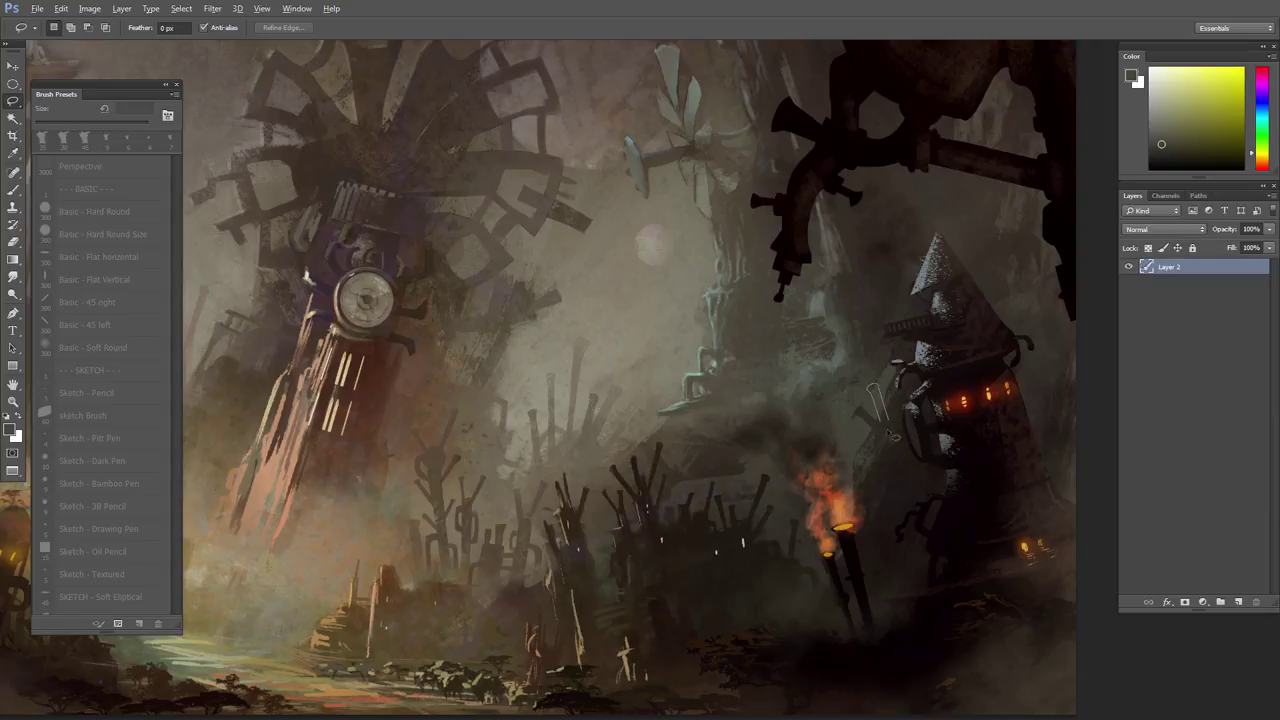
key("b")
left_click(893, 421, "alt")
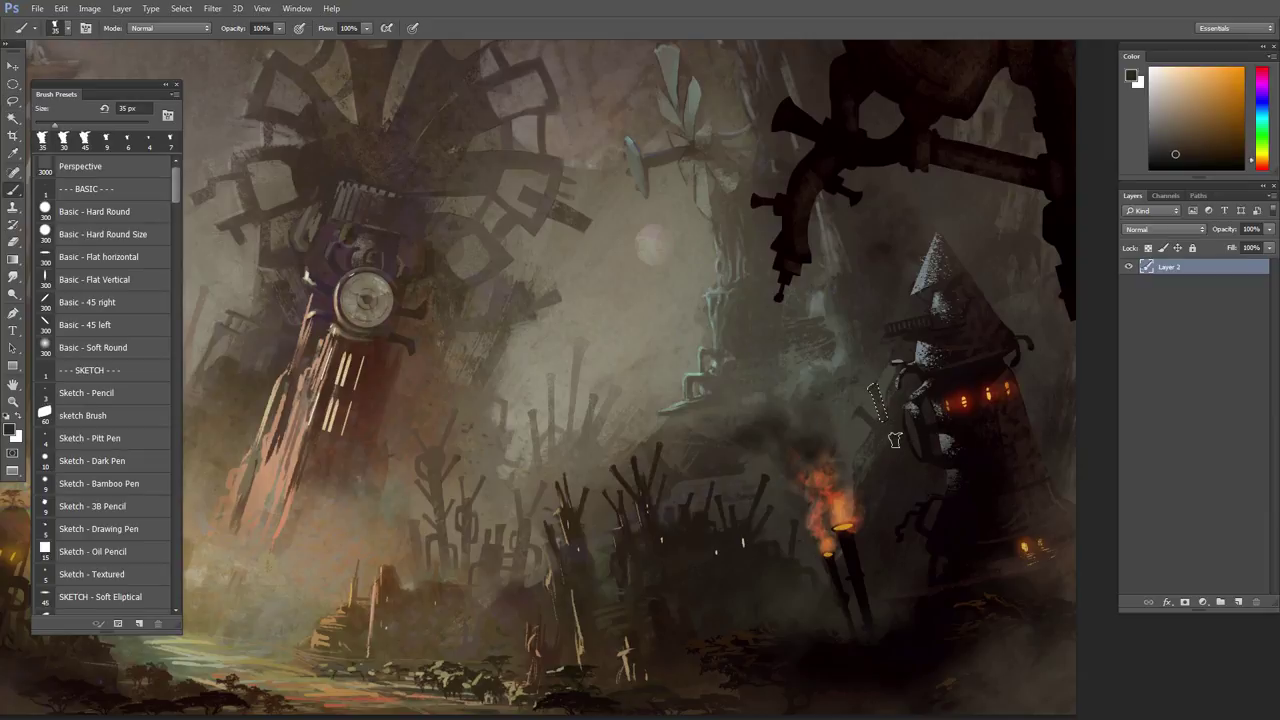
- Outline two small chimneys on the dark hill below the statue's base and paint them dark brown at 35 px
key("l")
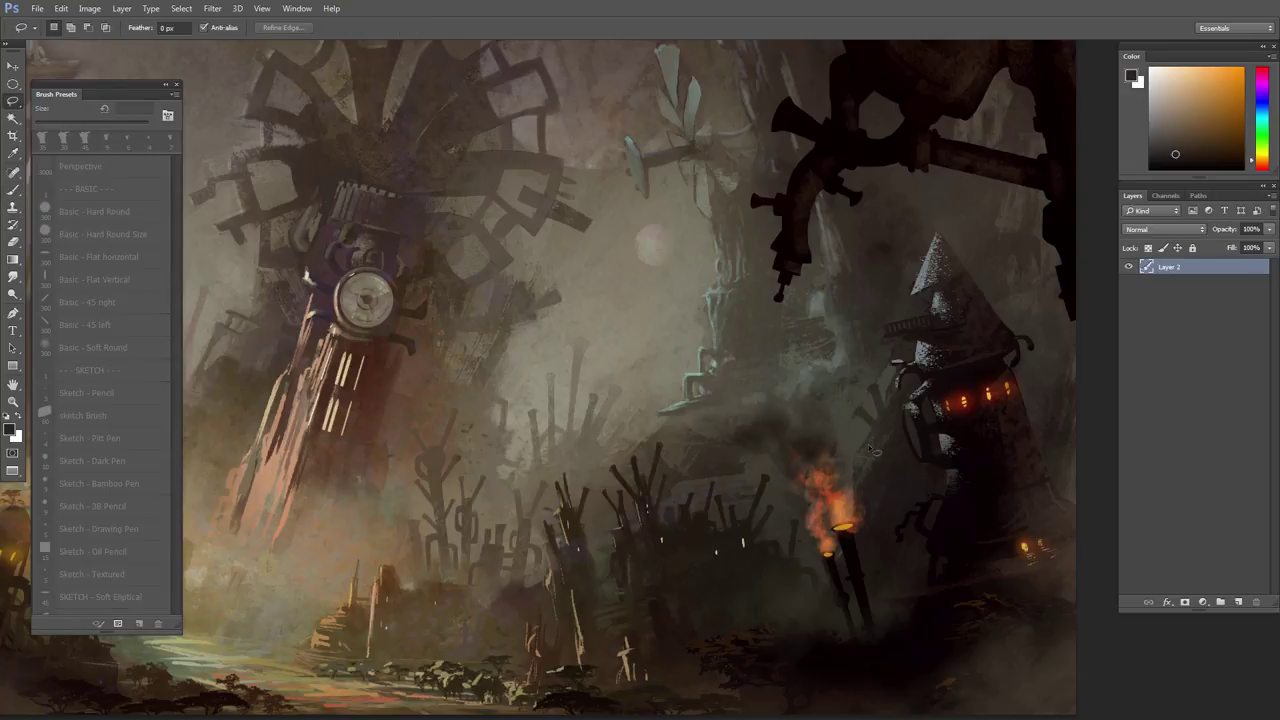
mouse_move(871, 455)
left_mouse_down()
mouse_move(860, 476)
mouse_move(883, 491)
mouse_move(884, 474)
left_mouse_up()
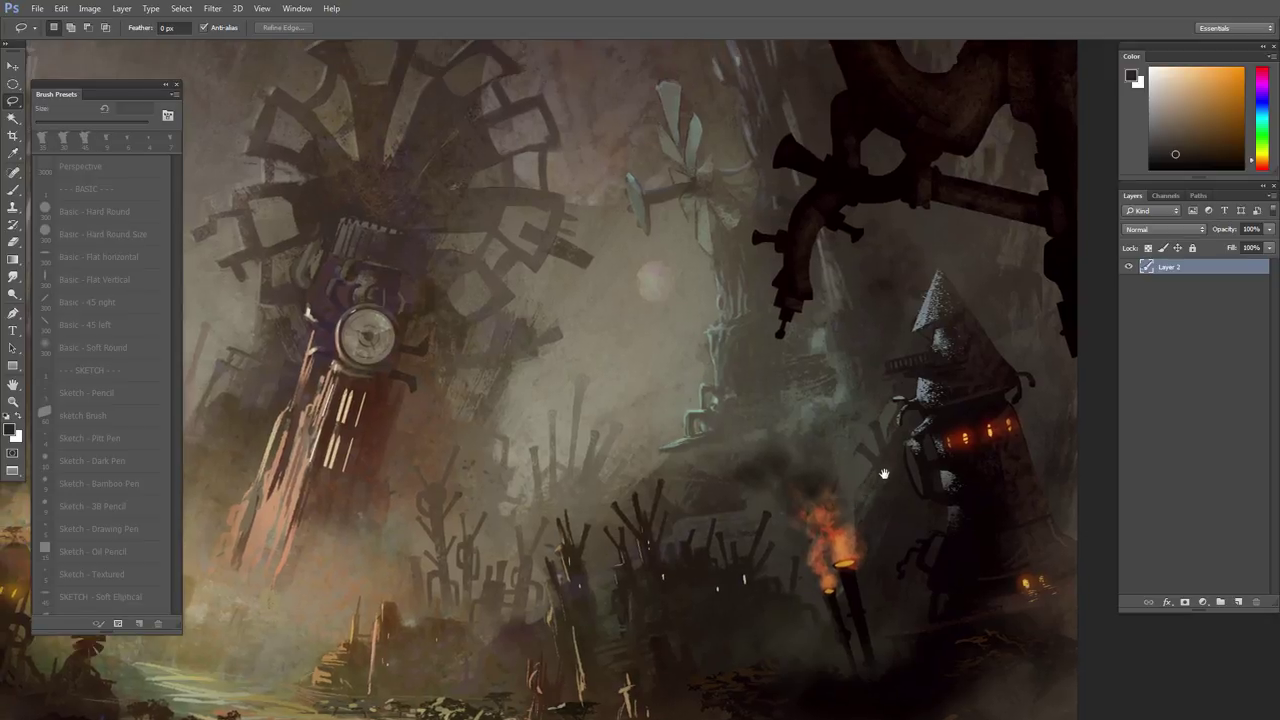
mouse_move(778, 521)
left_mouse_down()
mouse_move(831, 517)
mouse_move(848, 498)
left_mouse_up()
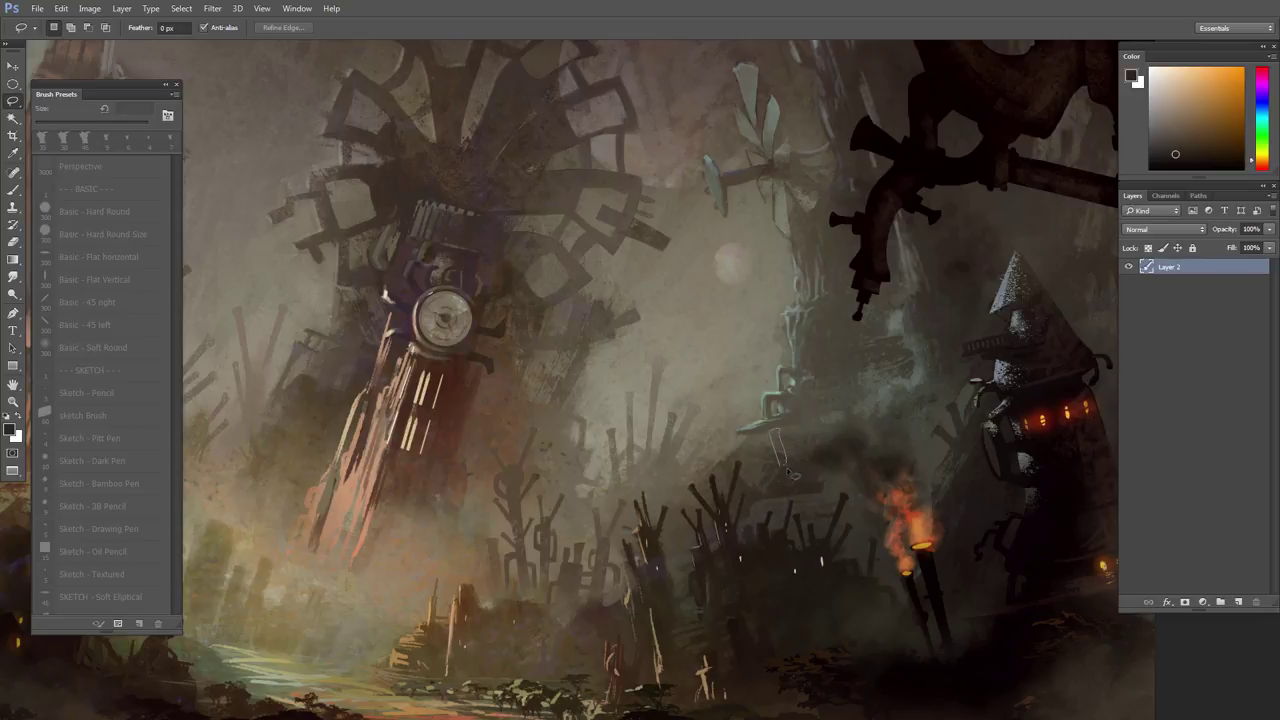
key("b")
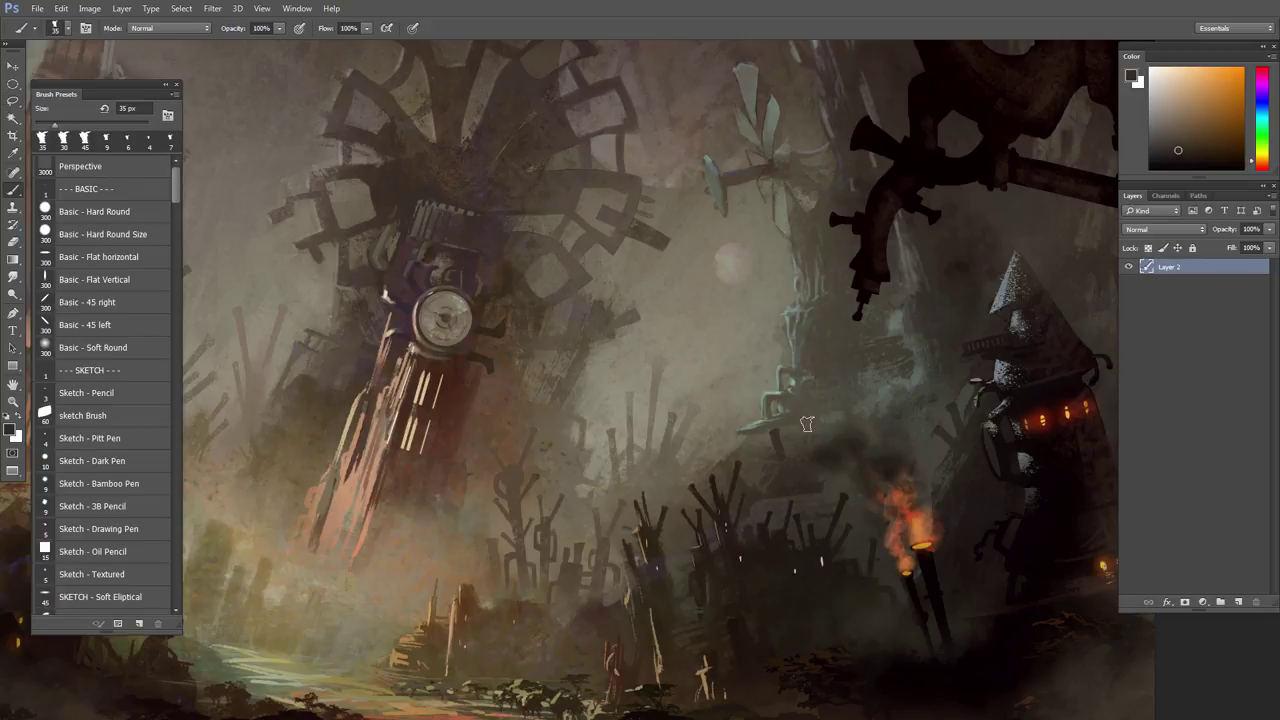
key("l")
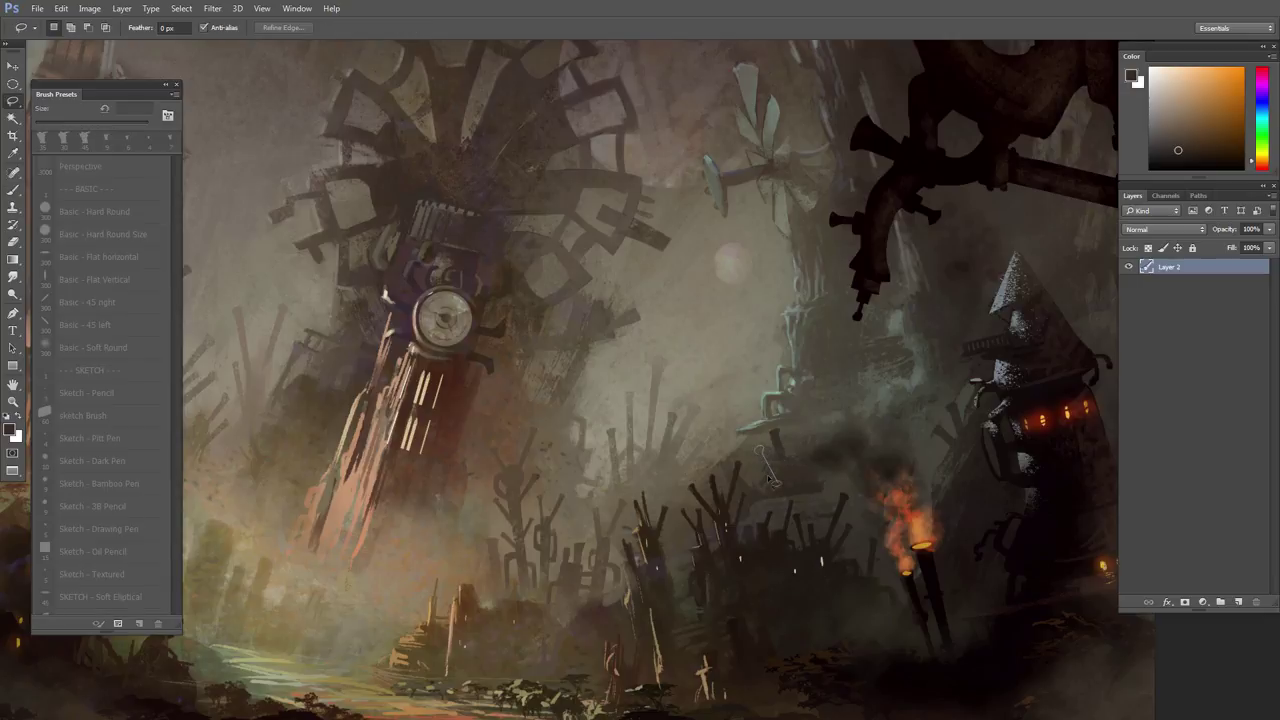
key("b")
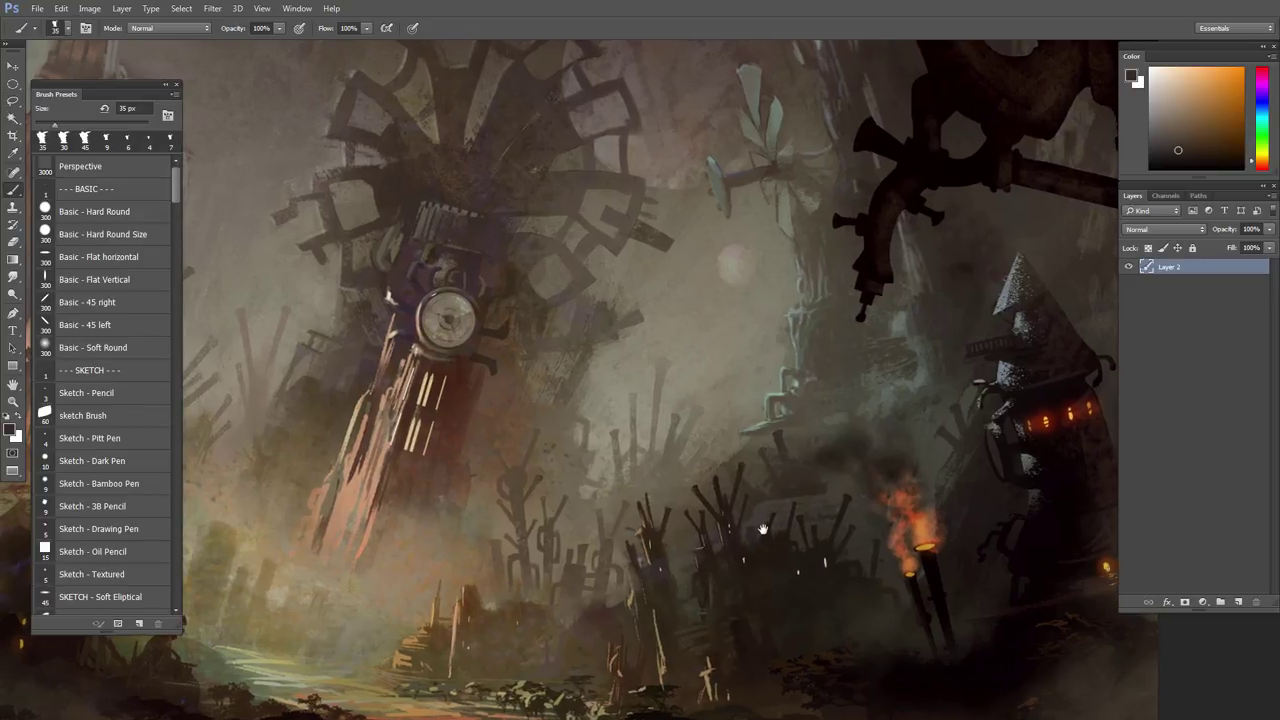
- Outline two thin chimneys on the misty hill above the dark city silhouettes, paint them with a sampled dark grey, and deselect
mouse_move(763, 528)
left_mouse_down()
mouse_move(791, 528)
mouse_move(746, 540)
mouse_move(780, 542)
left_mouse_up()
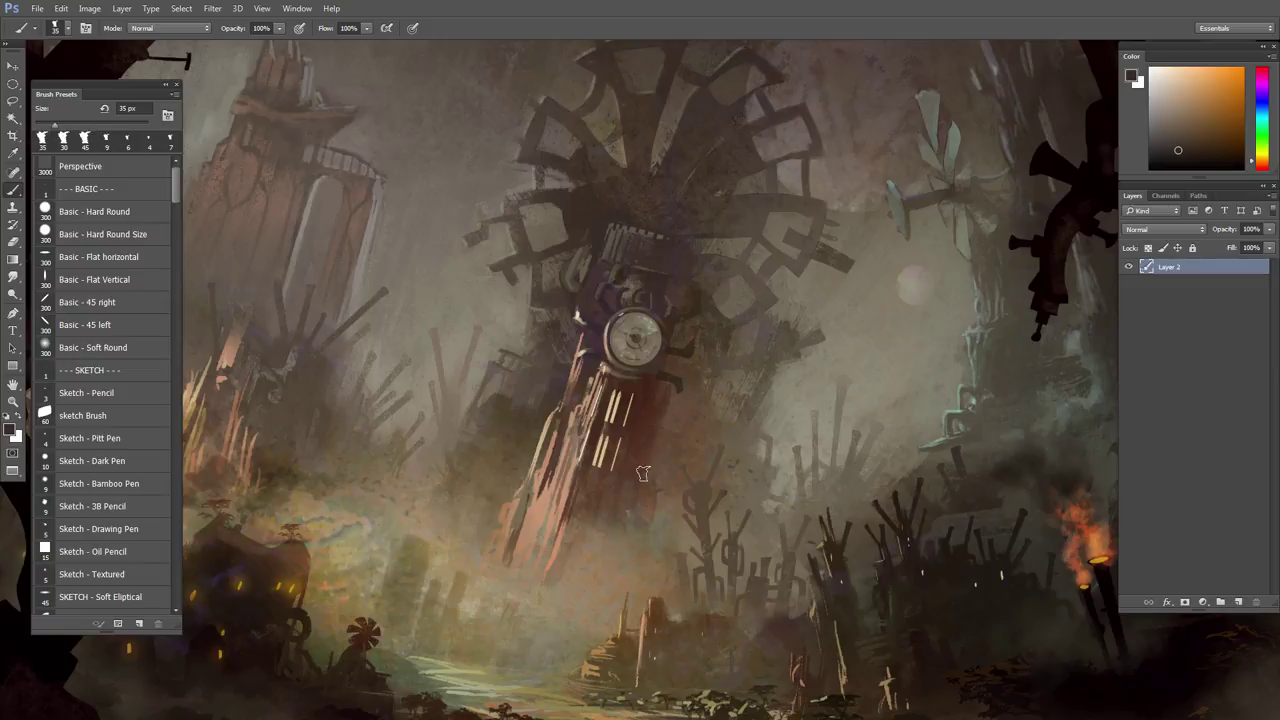
scroll(685, 522, "down", 3)
left_click_drag(686, 523, 653, 498)
scroll(652, 498, "up", 3)
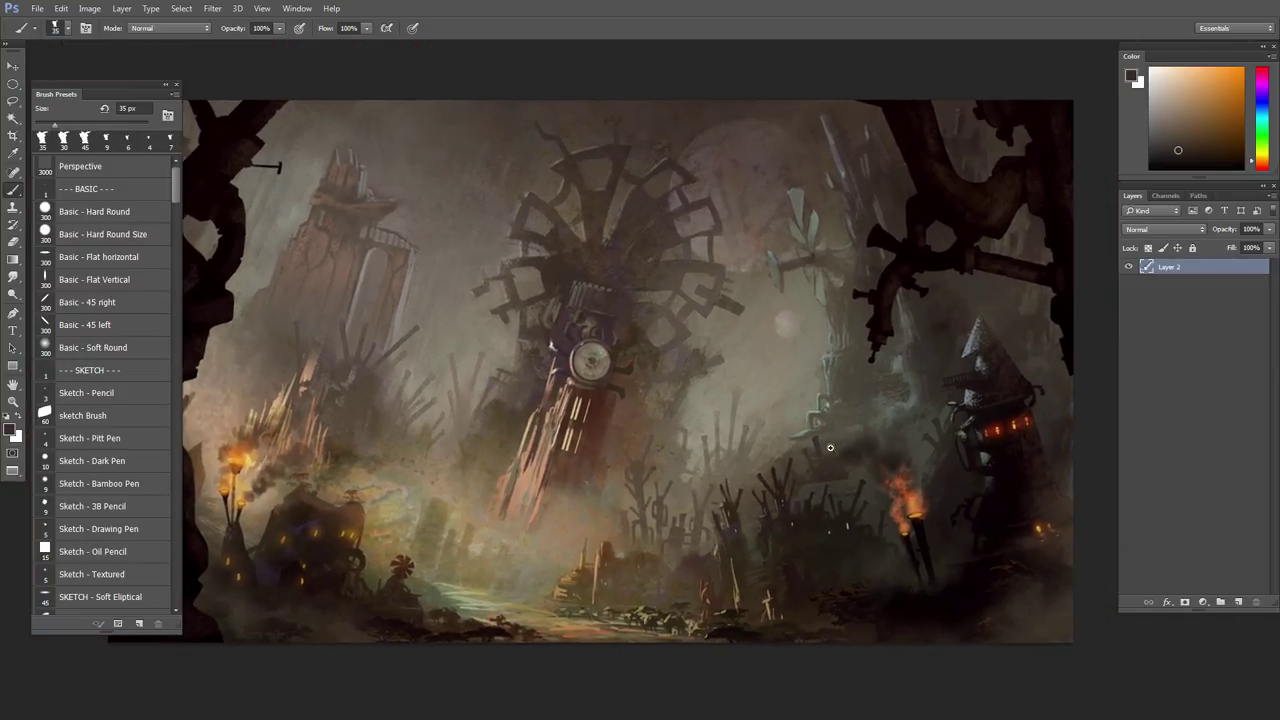
key("l")
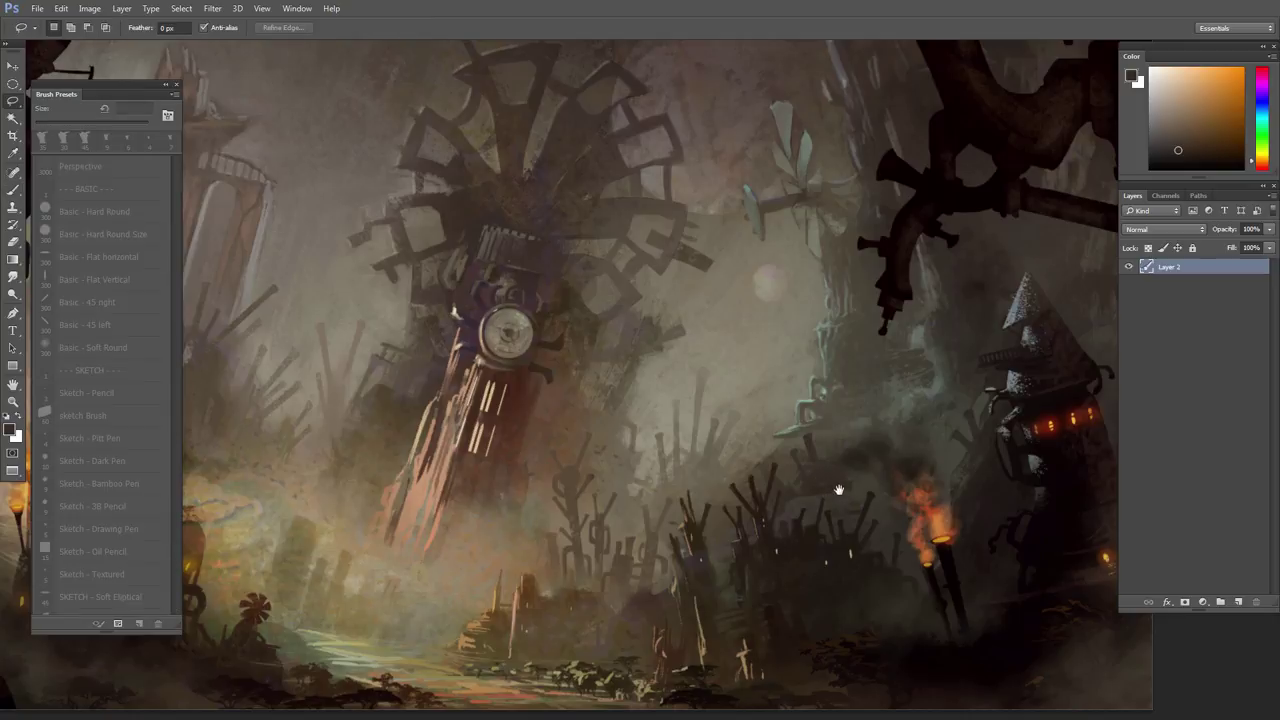
scroll(855, 505, "up", 1)
scroll(821, 534, "up", 1)
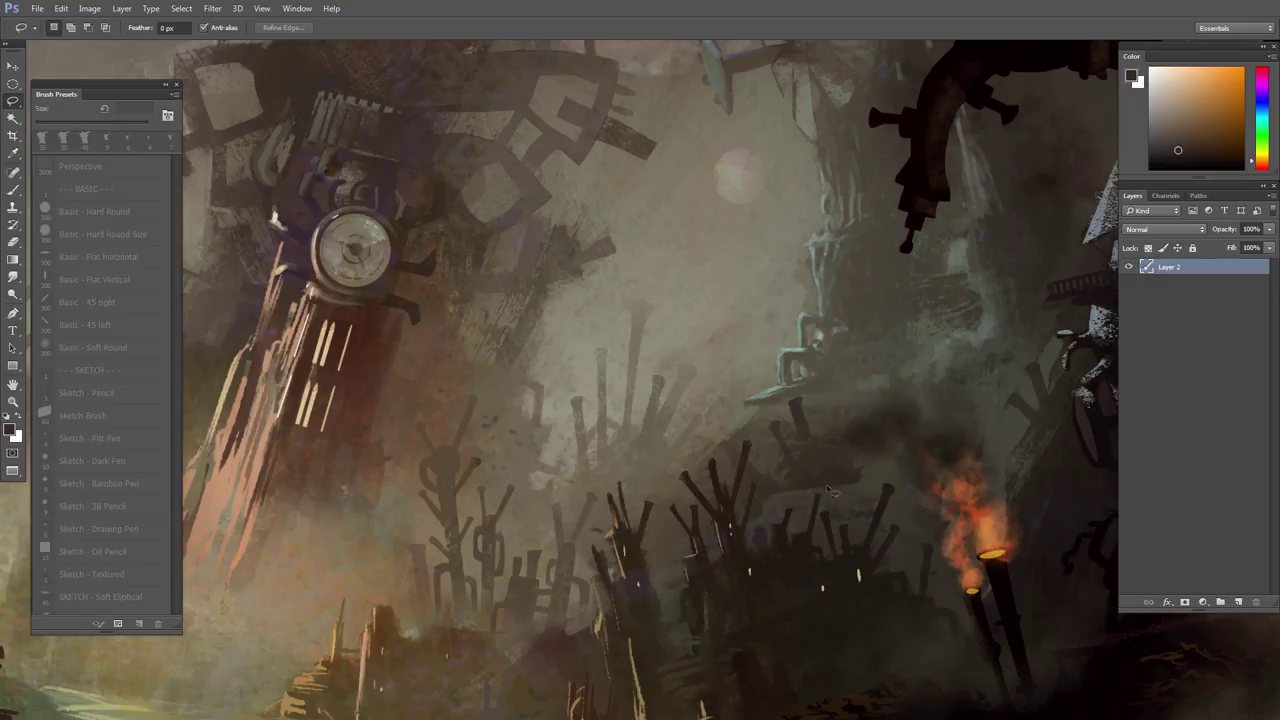
left_click_drag(820, 464, 845, 494)
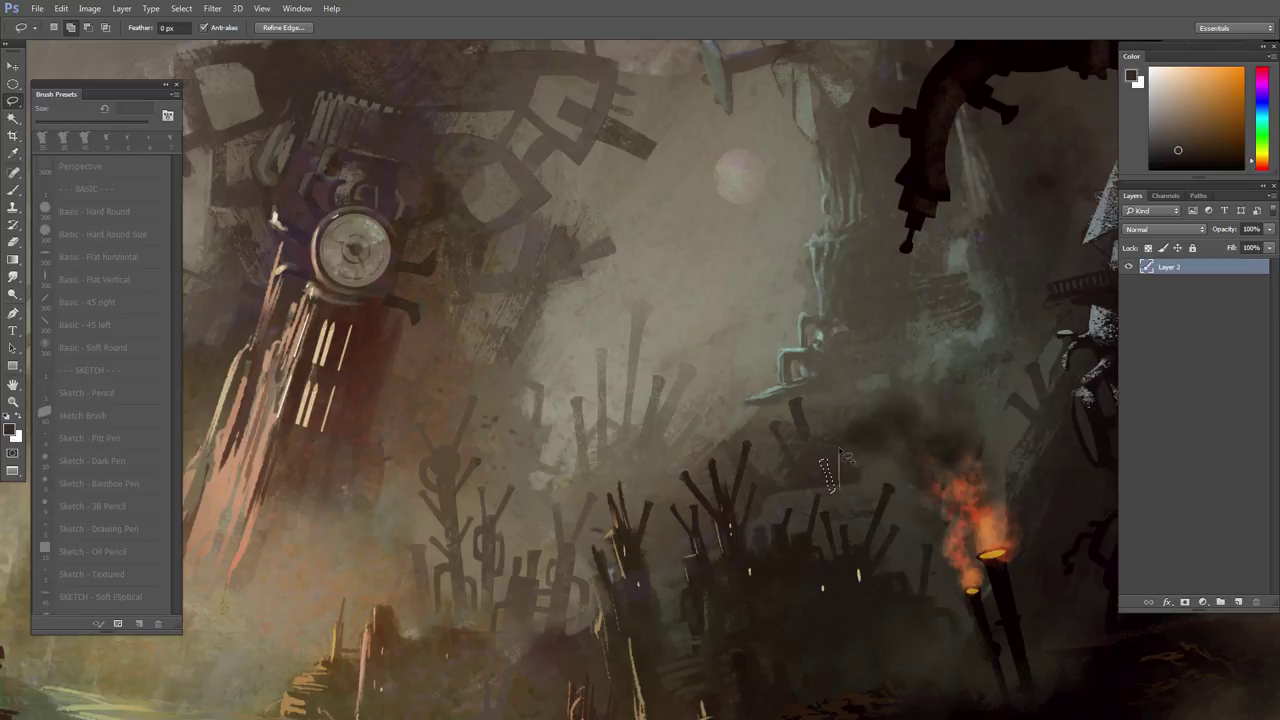
left_click_drag(845, 450, 846, 494)
key("b")
left_click(837, 471, "alt")
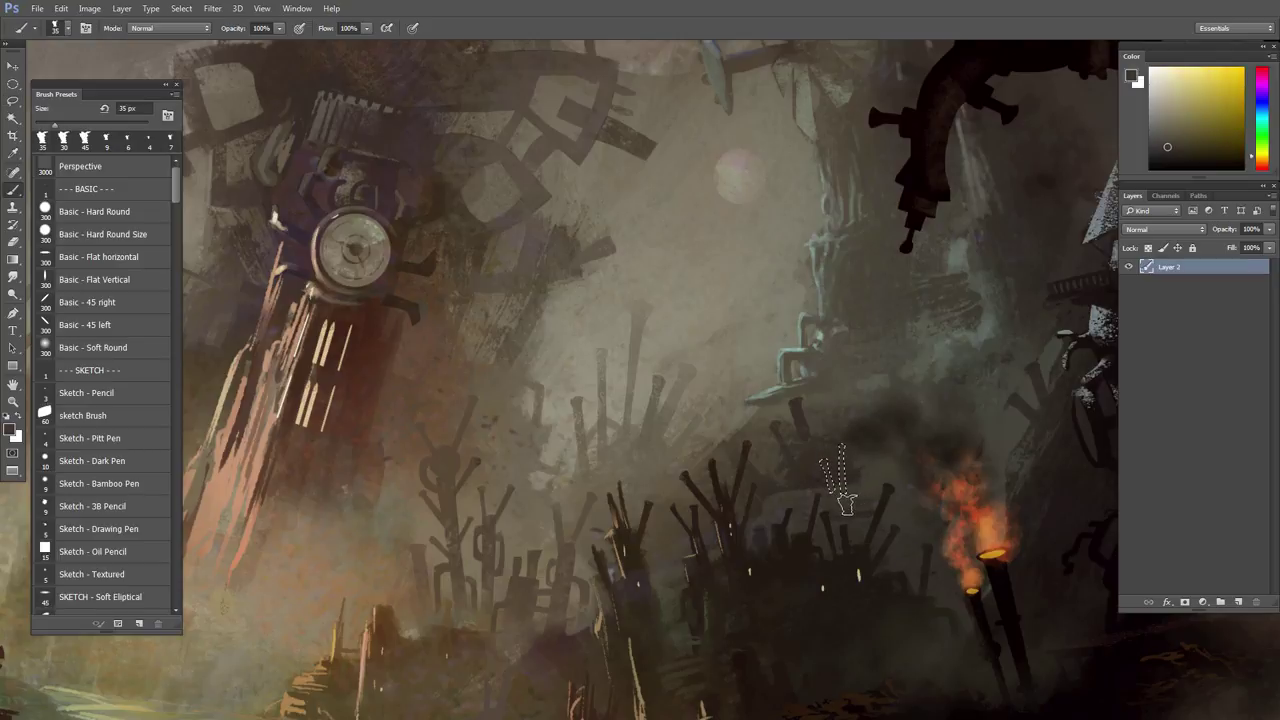
key("ctrl+d")
- Outline small fanned-out pipes below the tip of the dark overhanging pipe, paint them a sampled misty grey-green, and deselect
left_click_drag(914, 491, 796, 589)
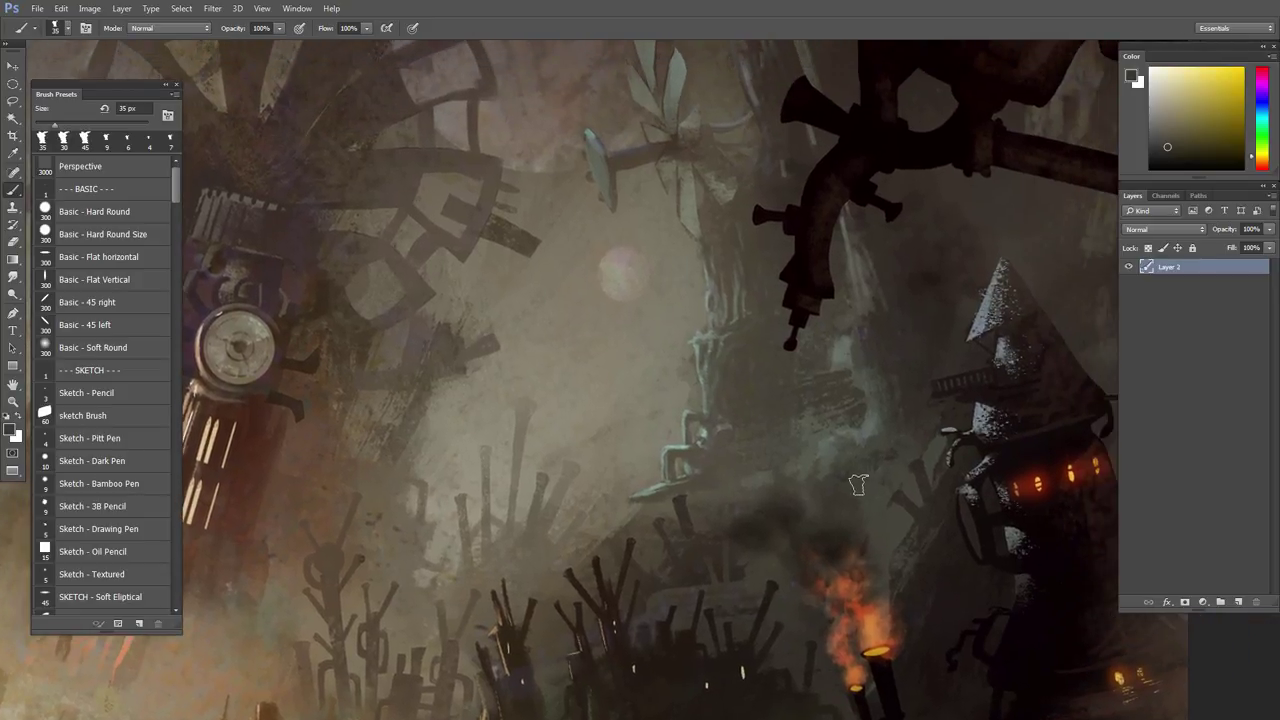
key("l")
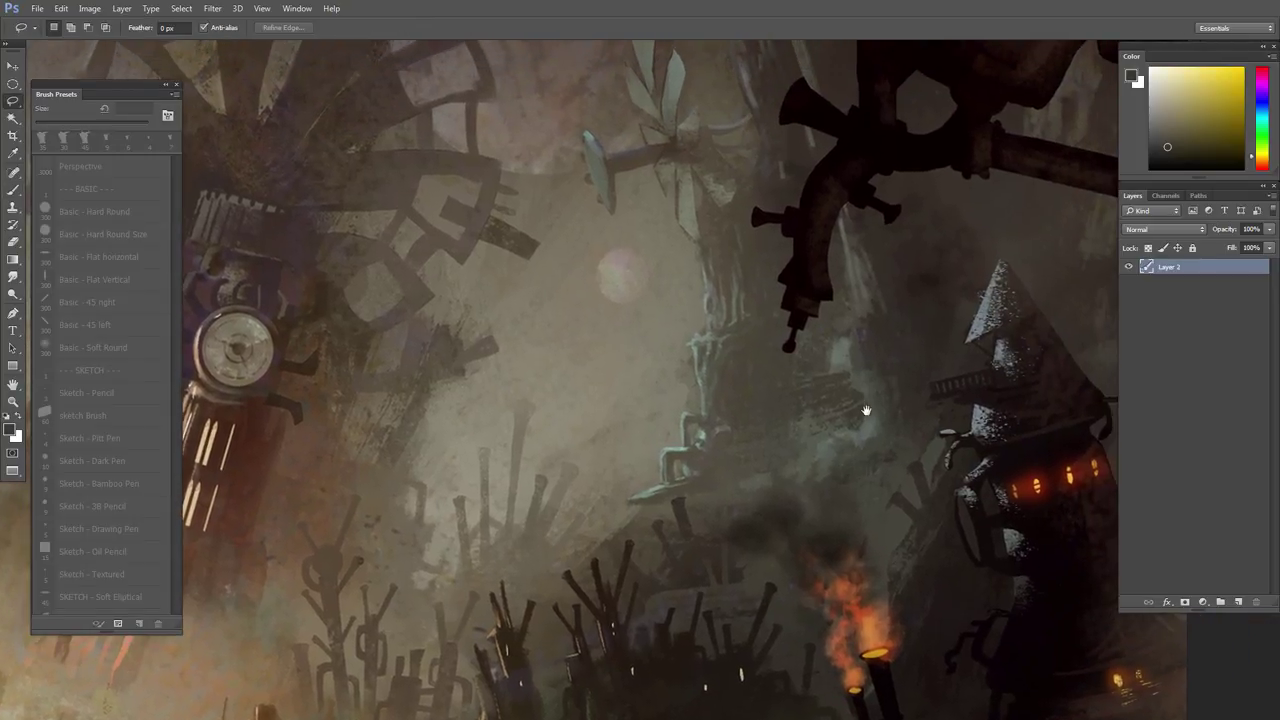
left_click_drag(866, 400, 862, 403)
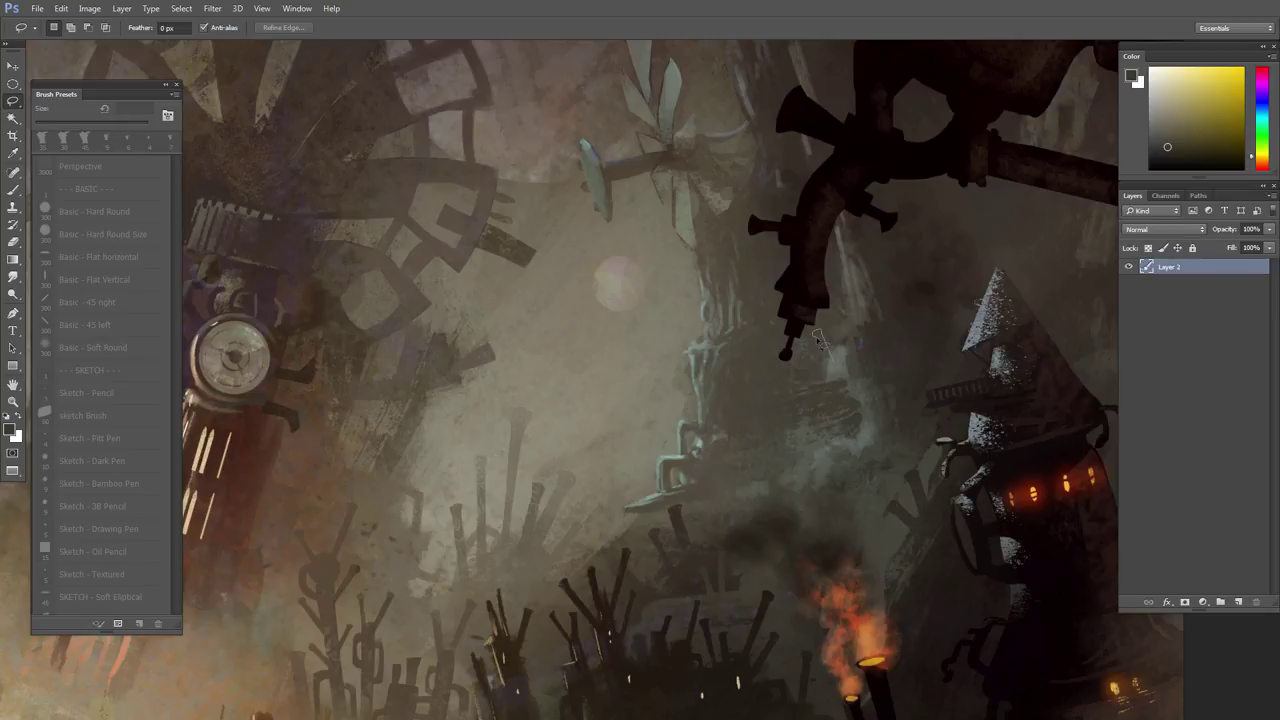
left_click_drag(845, 372, 834, 370)
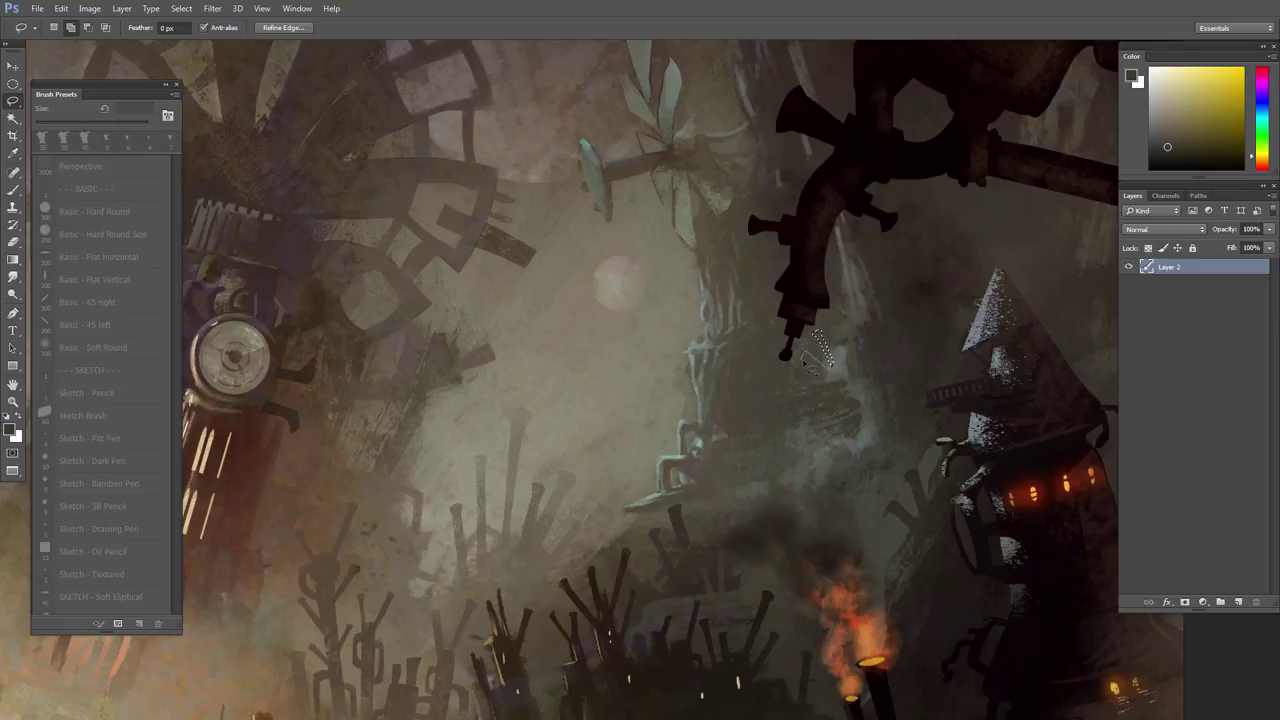
key("b")
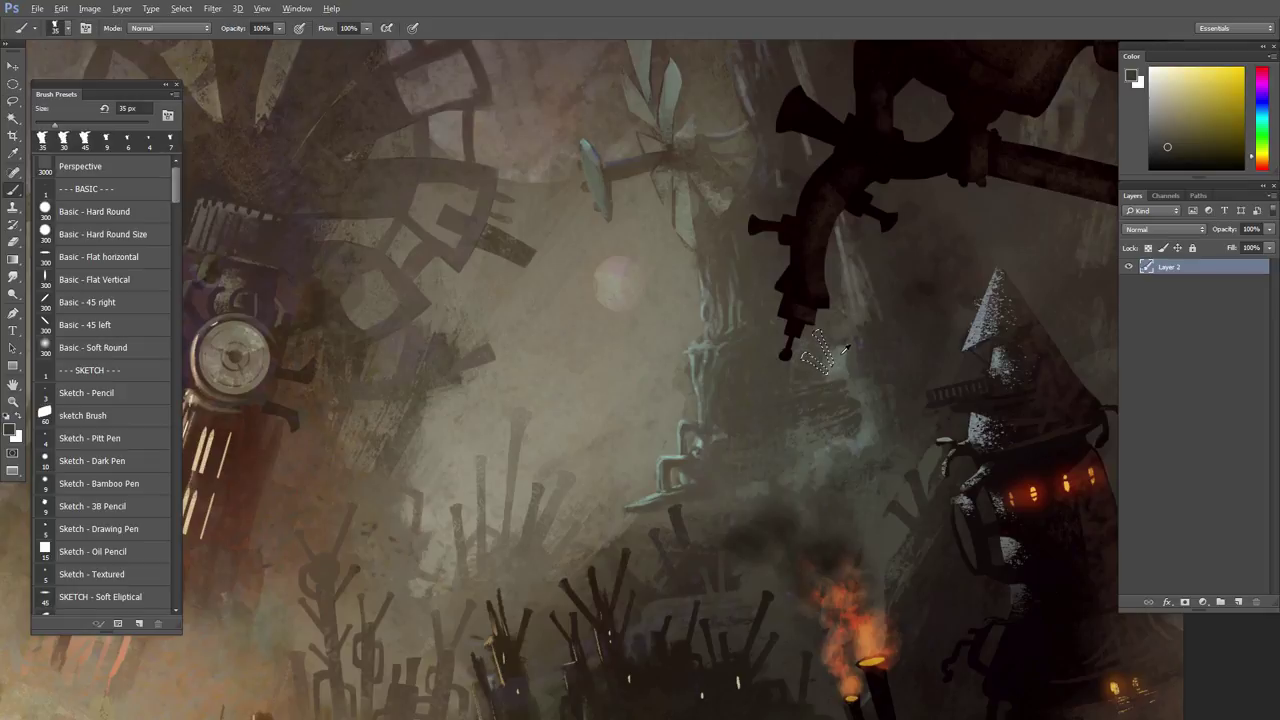
left_click(840, 356, "alt")
mouse_move(820, 332)
left_mouse_down()
mouse_move(826, 382)
mouse_move(851, 394)
left_mouse_up()
key("ctrl+d")
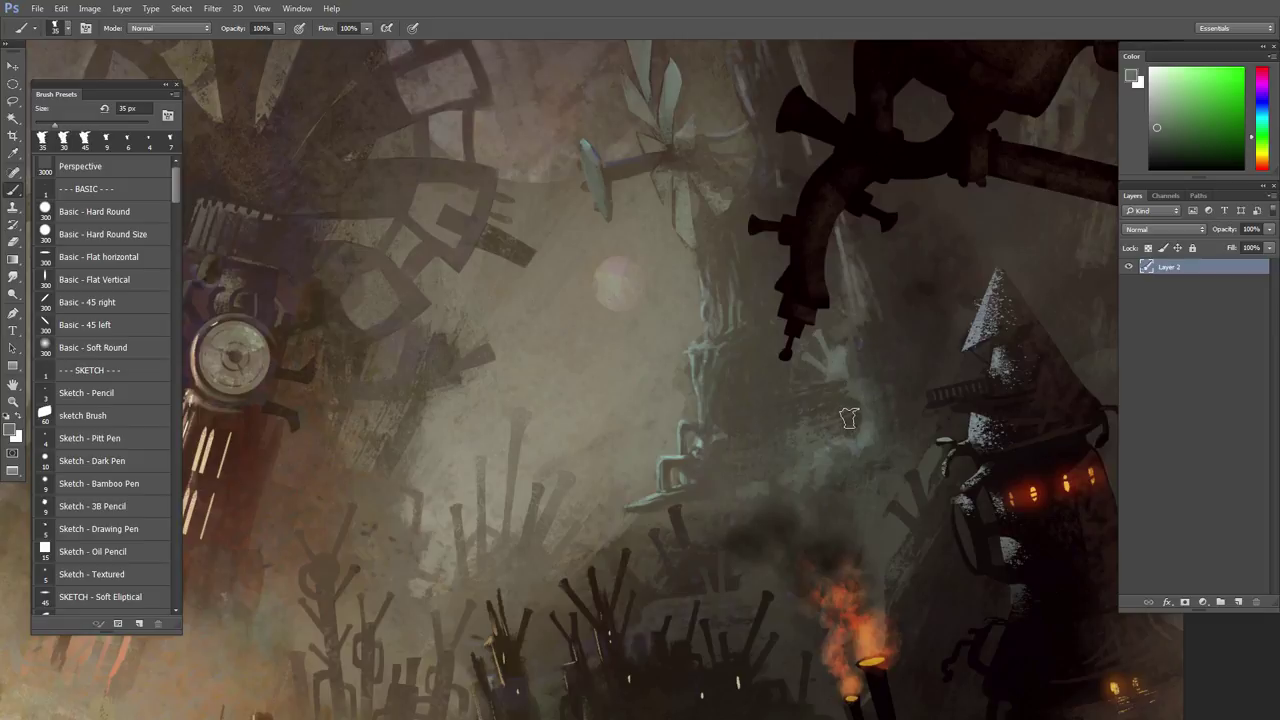
- Outline a small bent pipe on the propeller statue's column, paint it with a sampled pale grey-green, and deselect
left_click_drag(742, 450, 812, 497)
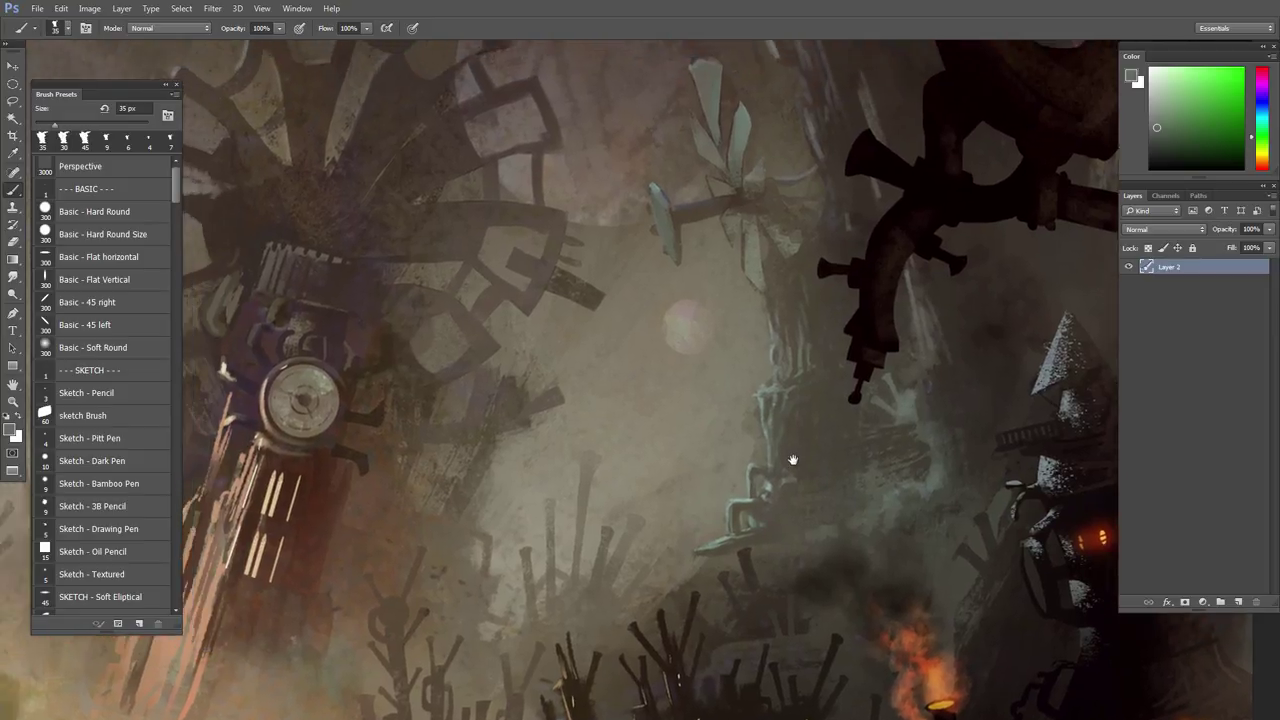
key("l")
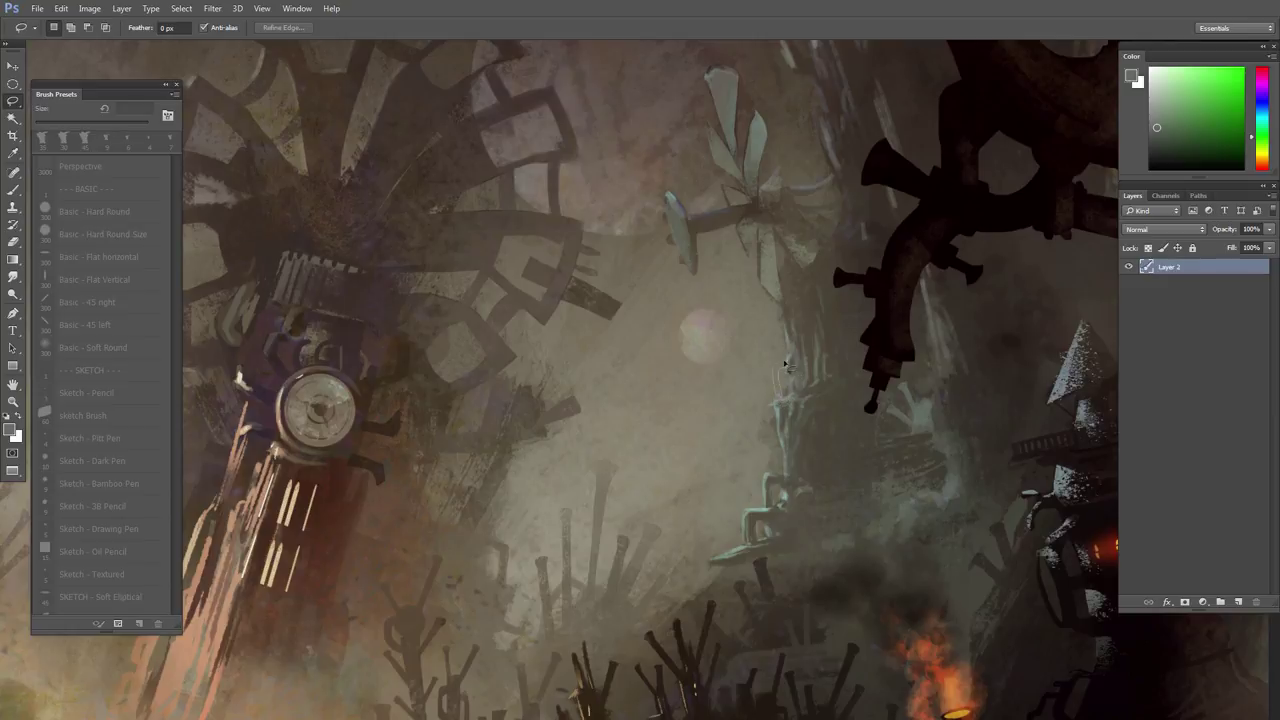
key("b")
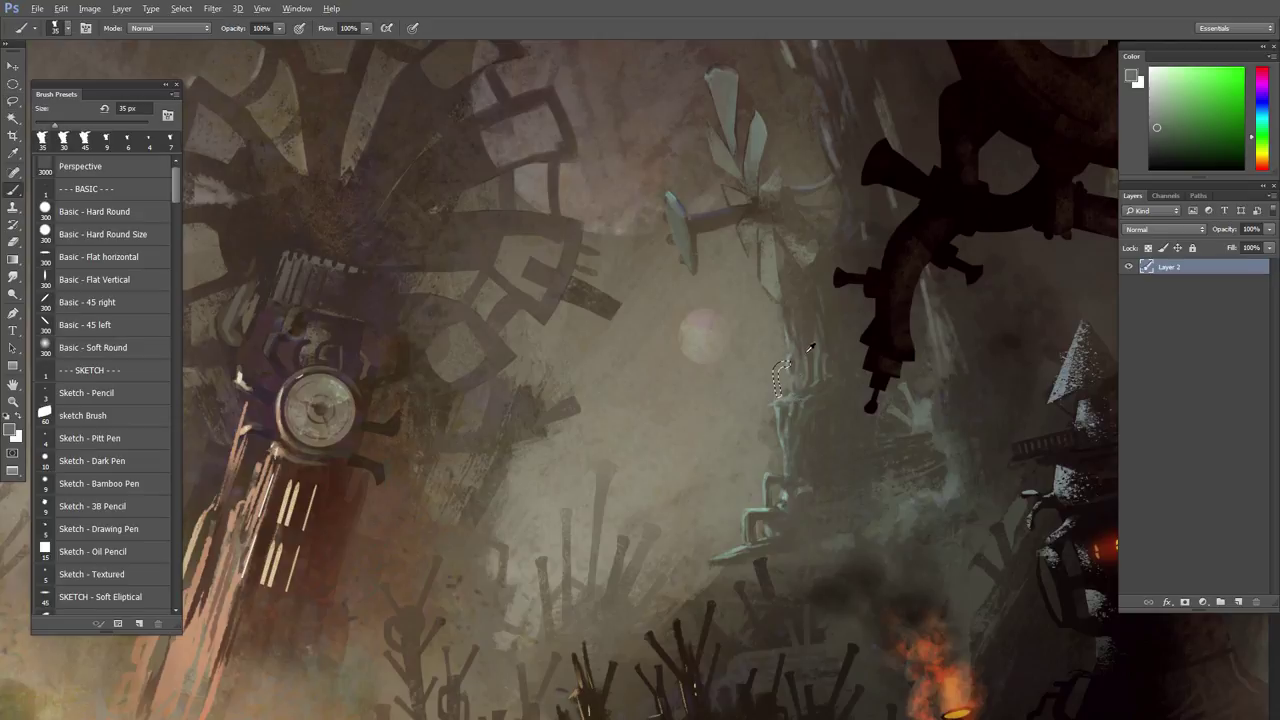
left_click(808, 346, "alt")
left_click(789, 397, "alt")
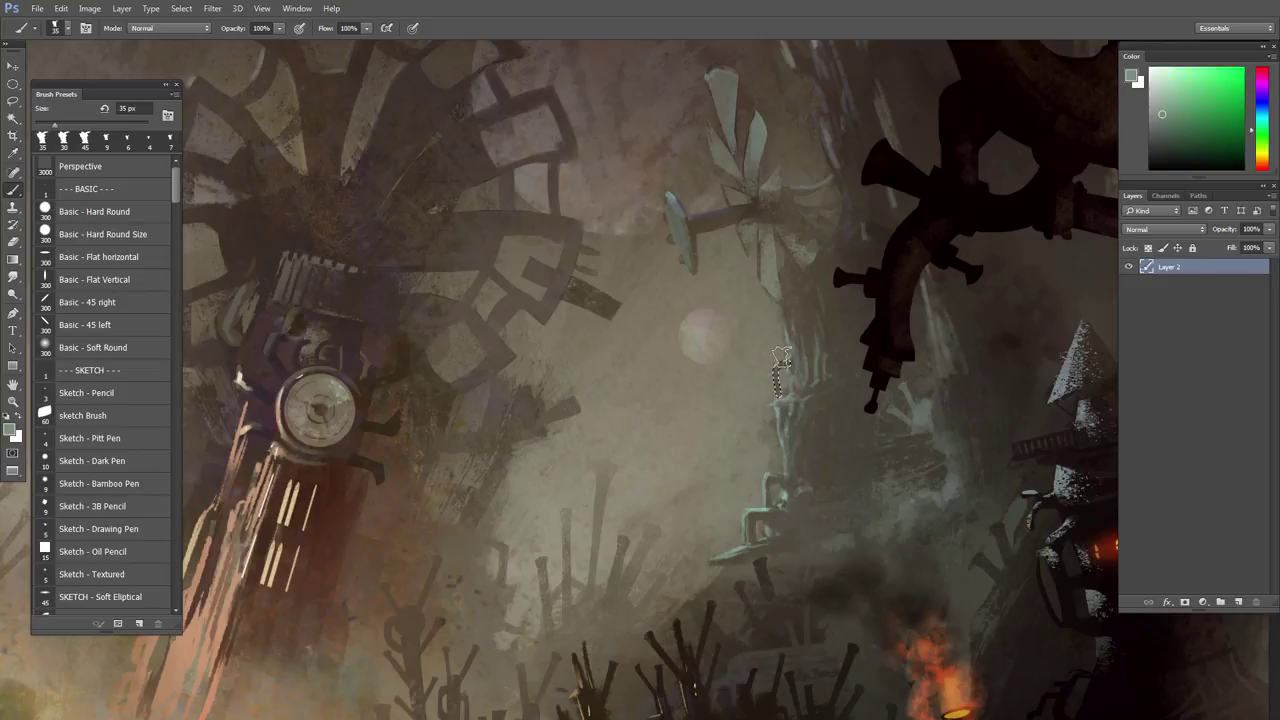
left_click_drag(782, 367, 777, 370)
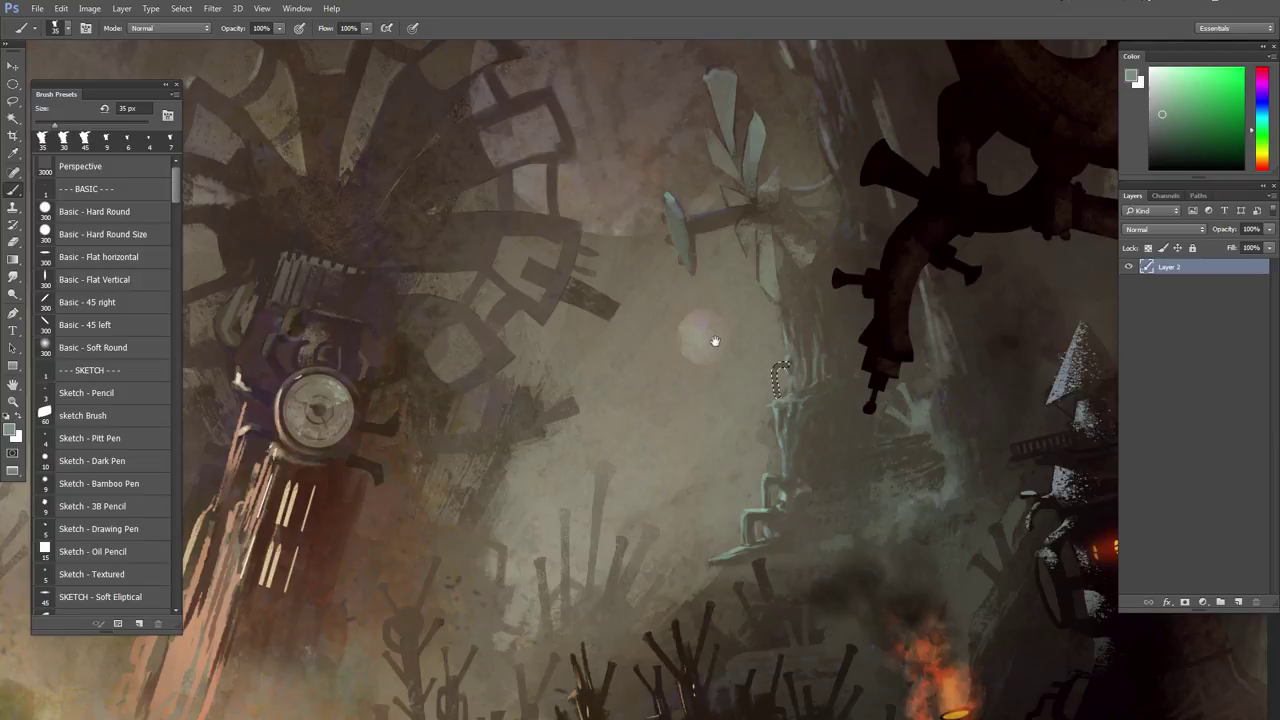
key("p")
key("b")
left_click_drag(779, 366, 775, 405)
key("ctrl+d")
- Touch up the edge of the statue's column around the new bent pipe with a sampled dark grey-brown at 10 px
left_click(810, 390, "alt")
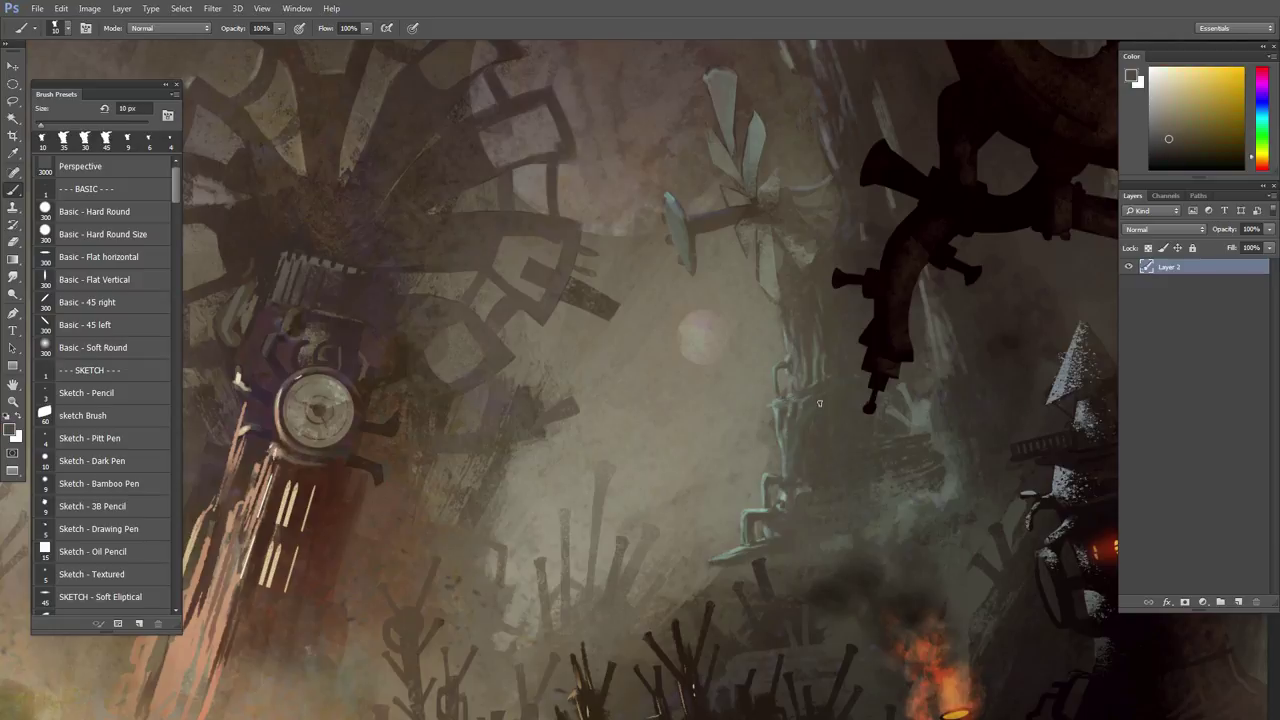
mouse_move(797, 438)
left_mouse_down()
mouse_move(814, 463)
mouse_move(825, 438)
mouse_move(857, 429)
left_mouse_up()
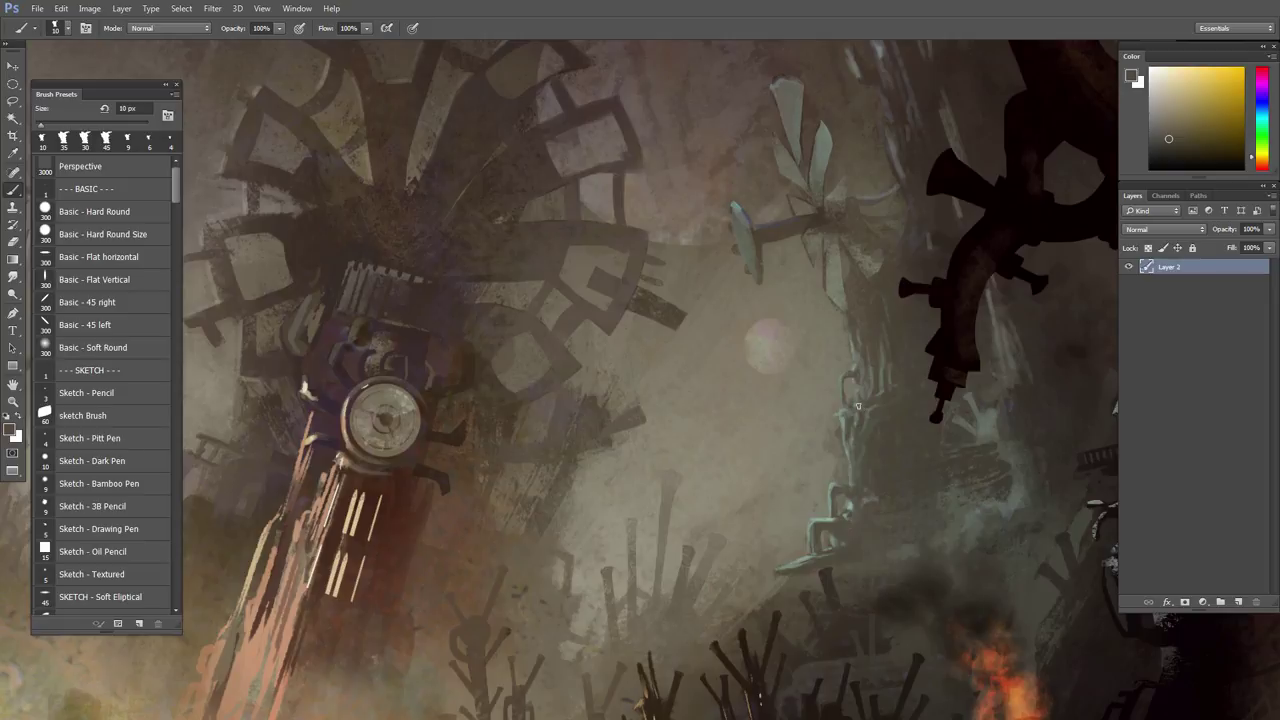
key("l")
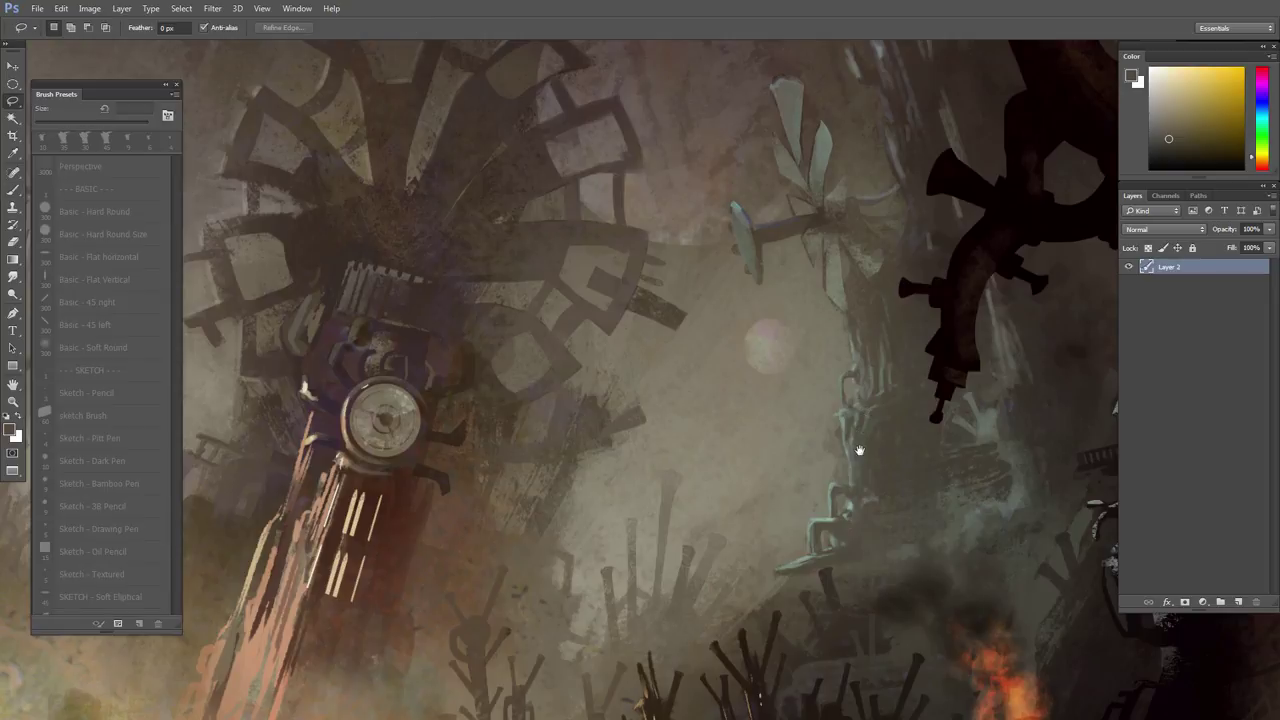
mouse_move(859, 450)
left_mouse_down()
mouse_move(834, 417)
mouse_move(855, 410)
left_mouse_up()
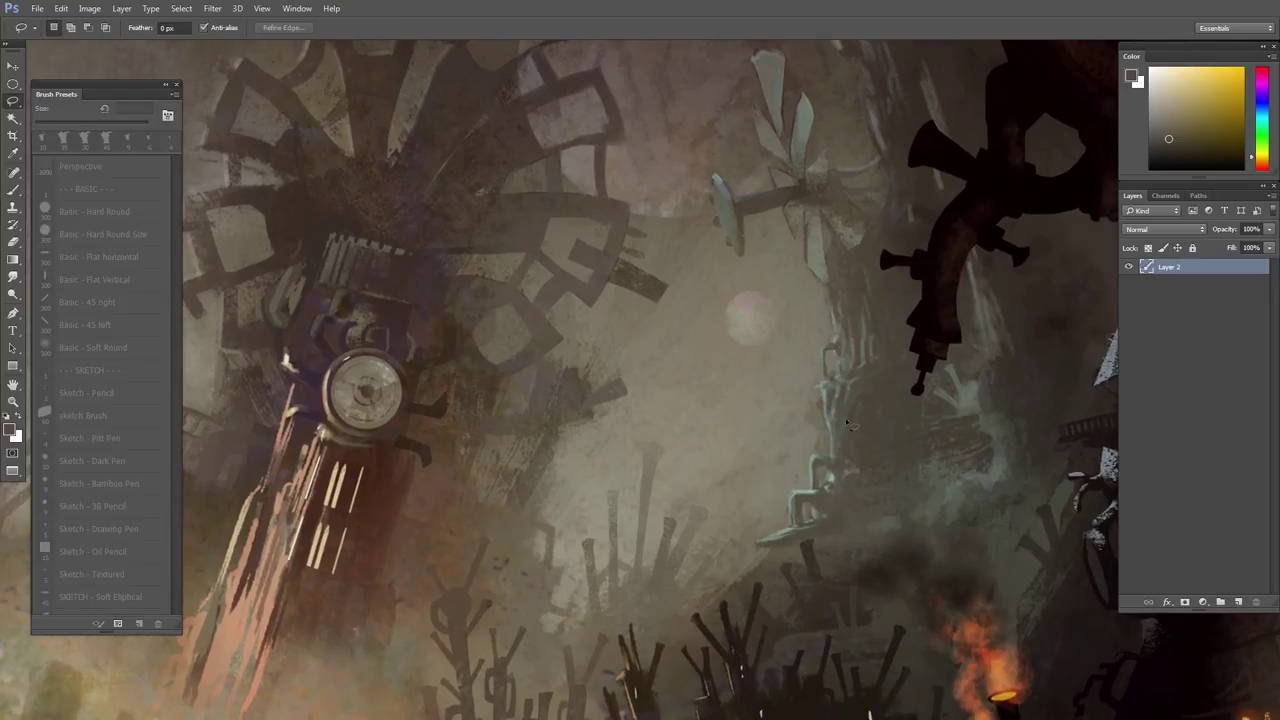
left_click_drag(766, 463, 728, 391)
key("b")
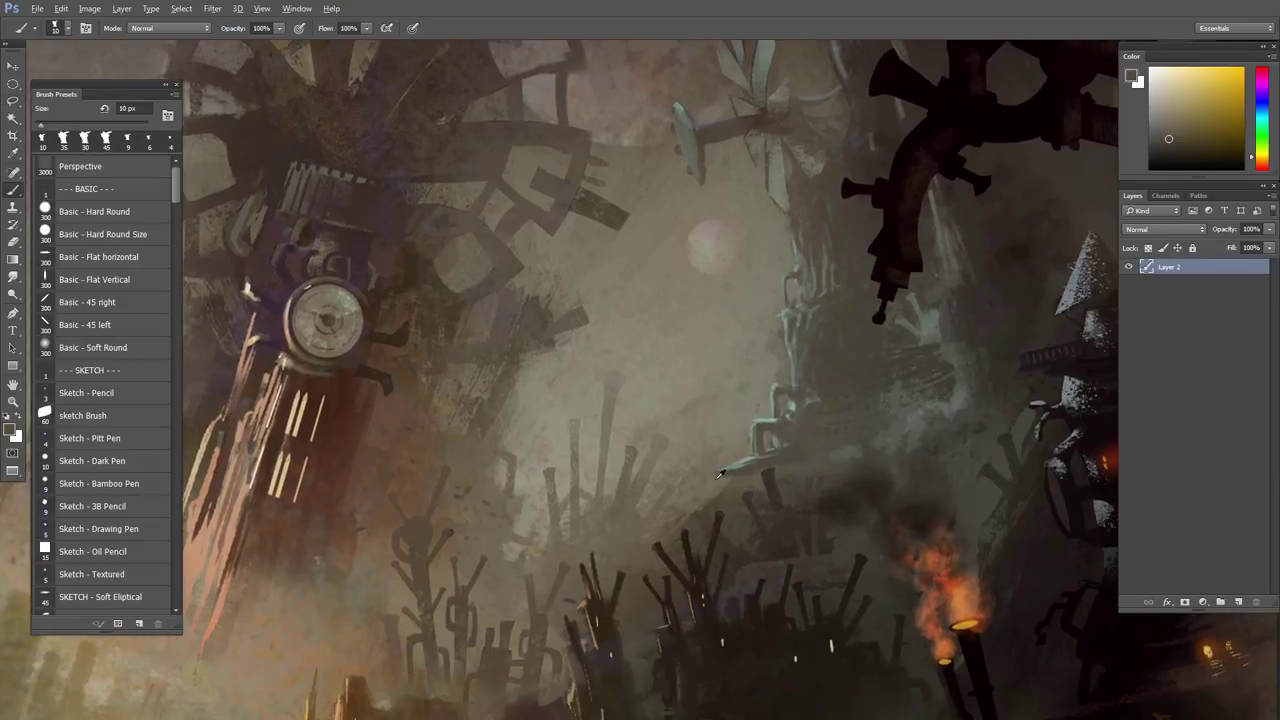
- Blend the slope and small chimneys below the statue's base into the mist with a grey-brown, varying the brush between 15 and 30 px
key("bracketright")
key("bracketright")
key("bracketright")
key("bracketright")
left_click_drag(769, 484, 738, 493)
key("bracketleft")
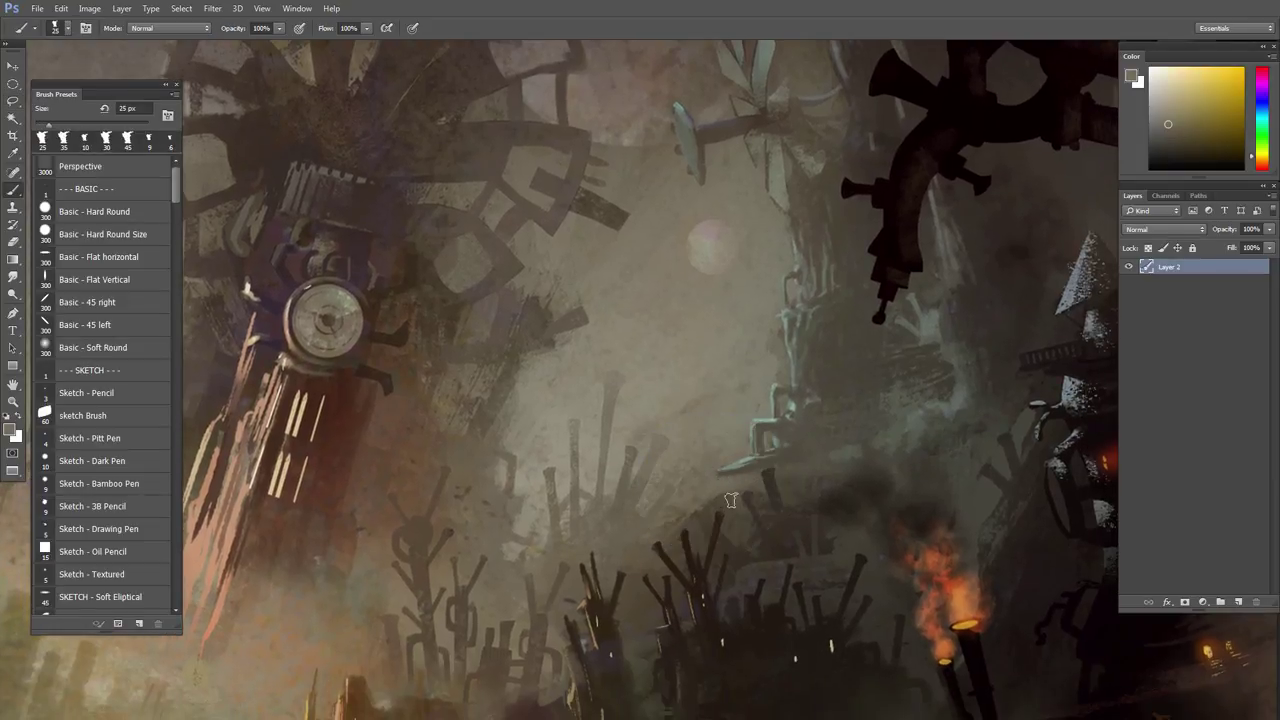
key("bracketright")
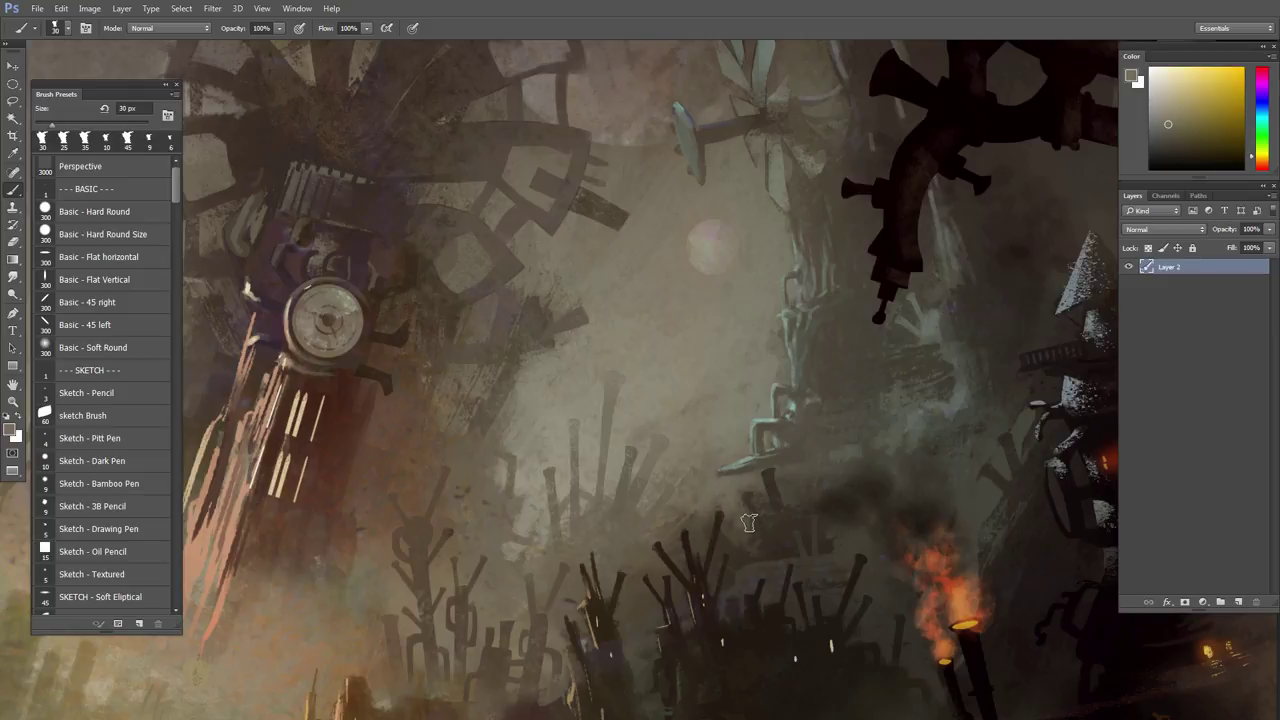
key("bracketleft")
key("bracketleft")
left_click_drag(757, 489, 776, 538)
key("bracketright")
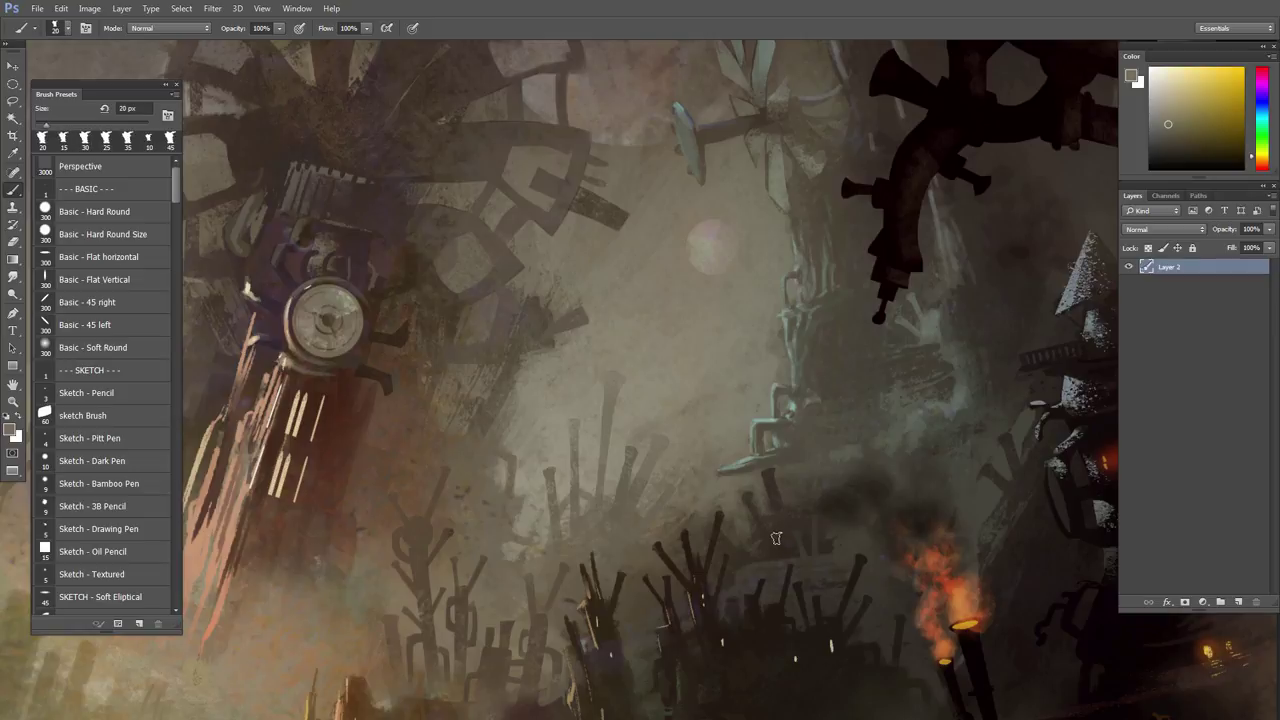
- Paint the hill around the chimneys below the statue's base with a sampled dark brown at 30 px
left_click(798, 470, "alt")
key("bracketright")
left_click(810, 522, "alt")
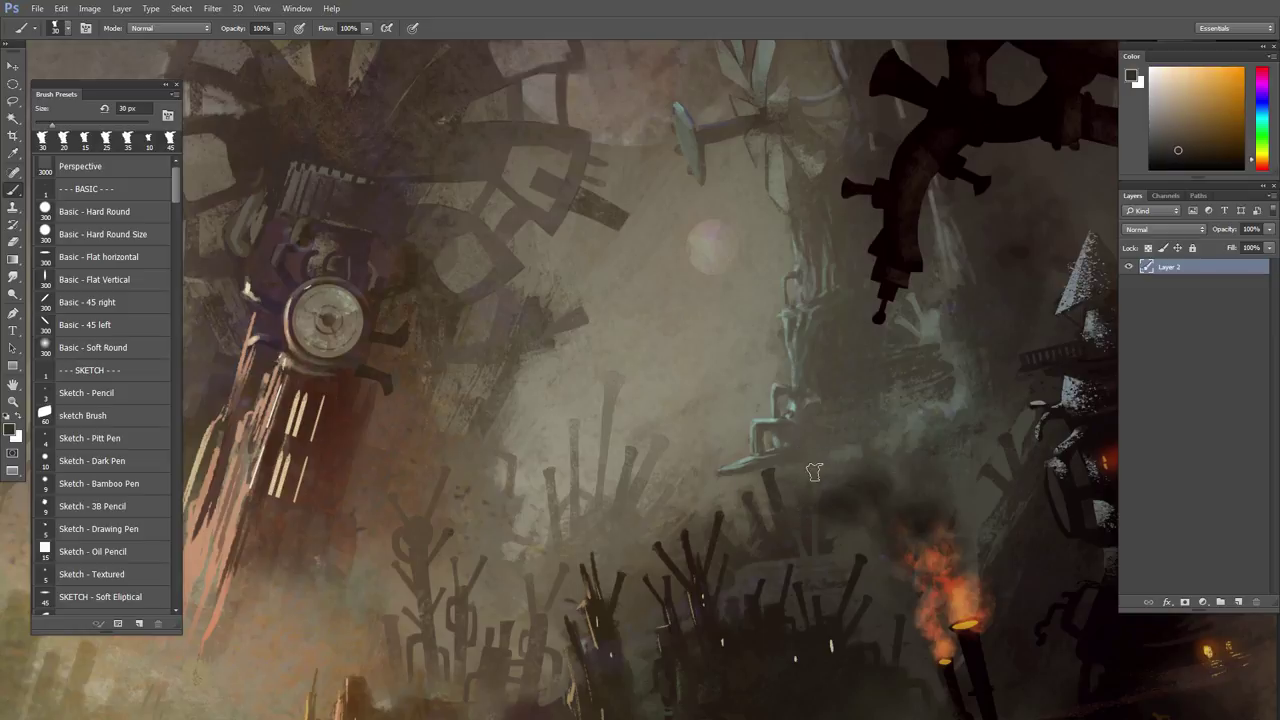
left_click_drag(714, 524, 890, 488)
left_click_drag(781, 540, 772, 546)
- Refine the edges of the chimneys and the underside of the statue's base with sampled misty grey-browns at 8 px
left_click(914, 443, "alt")
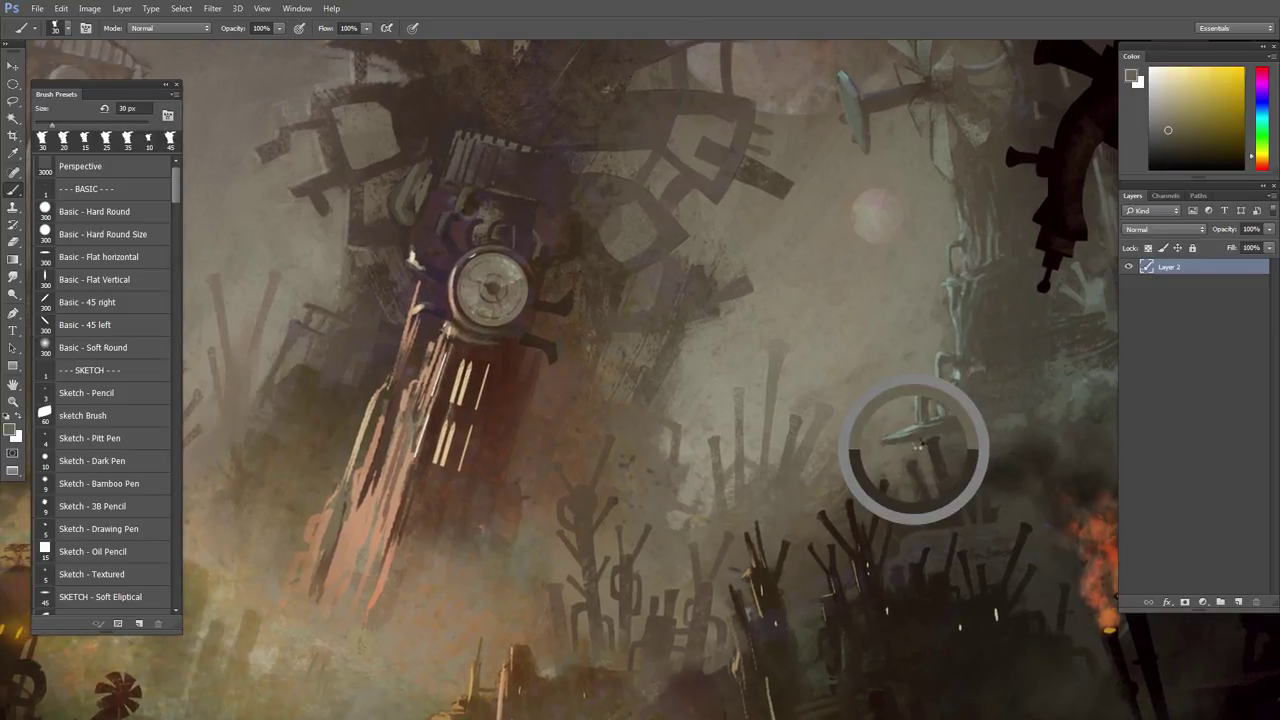
key("bracketleft")
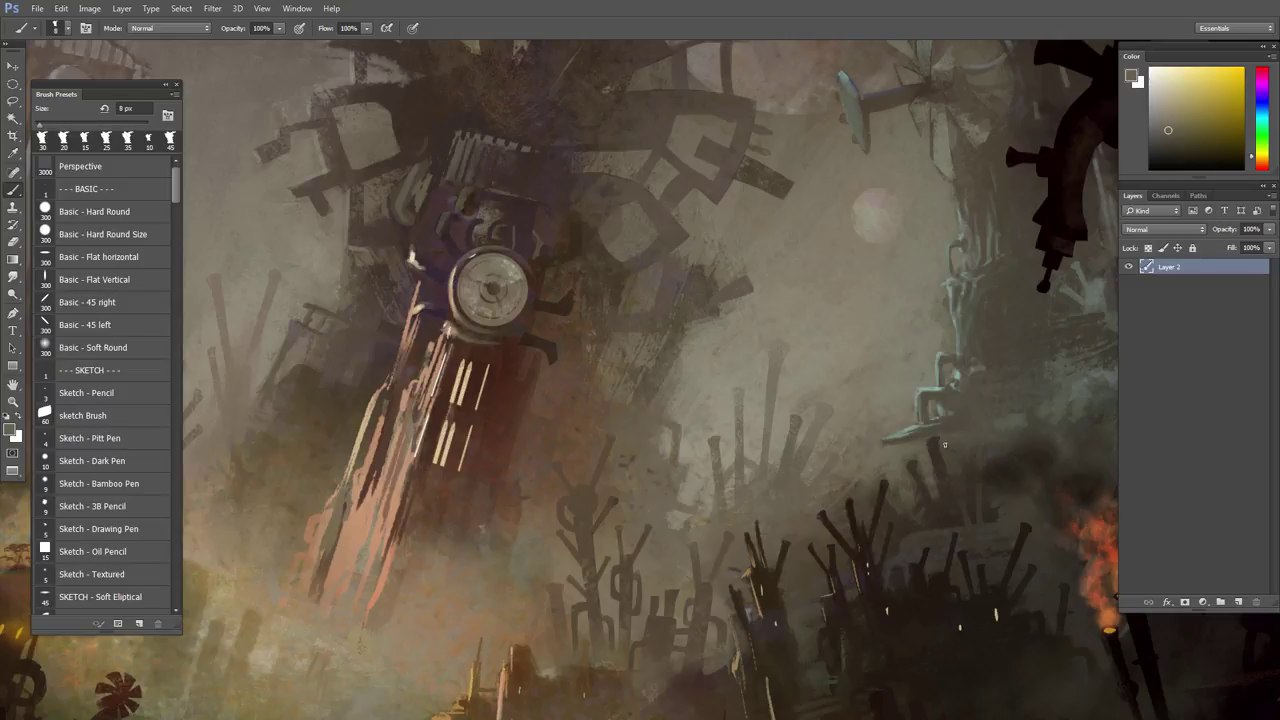
left_click_drag(945, 445, 923, 448)
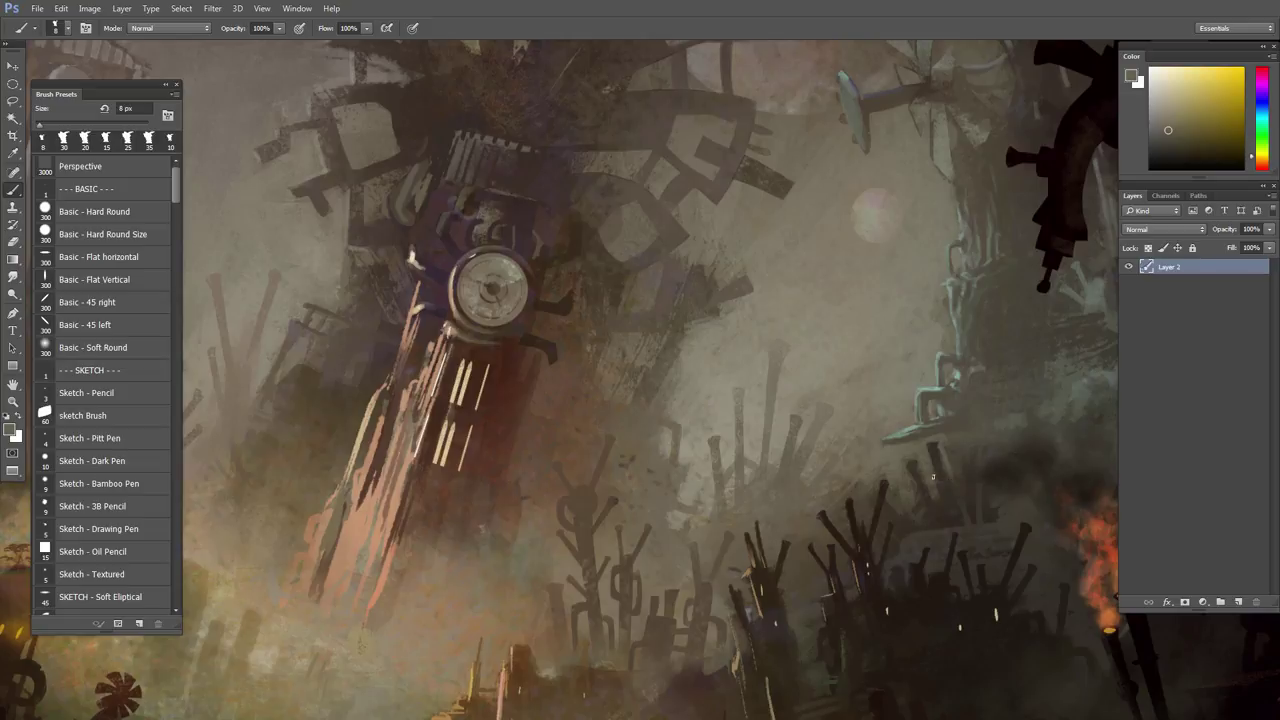
left_click_drag(902, 513, 880, 541)
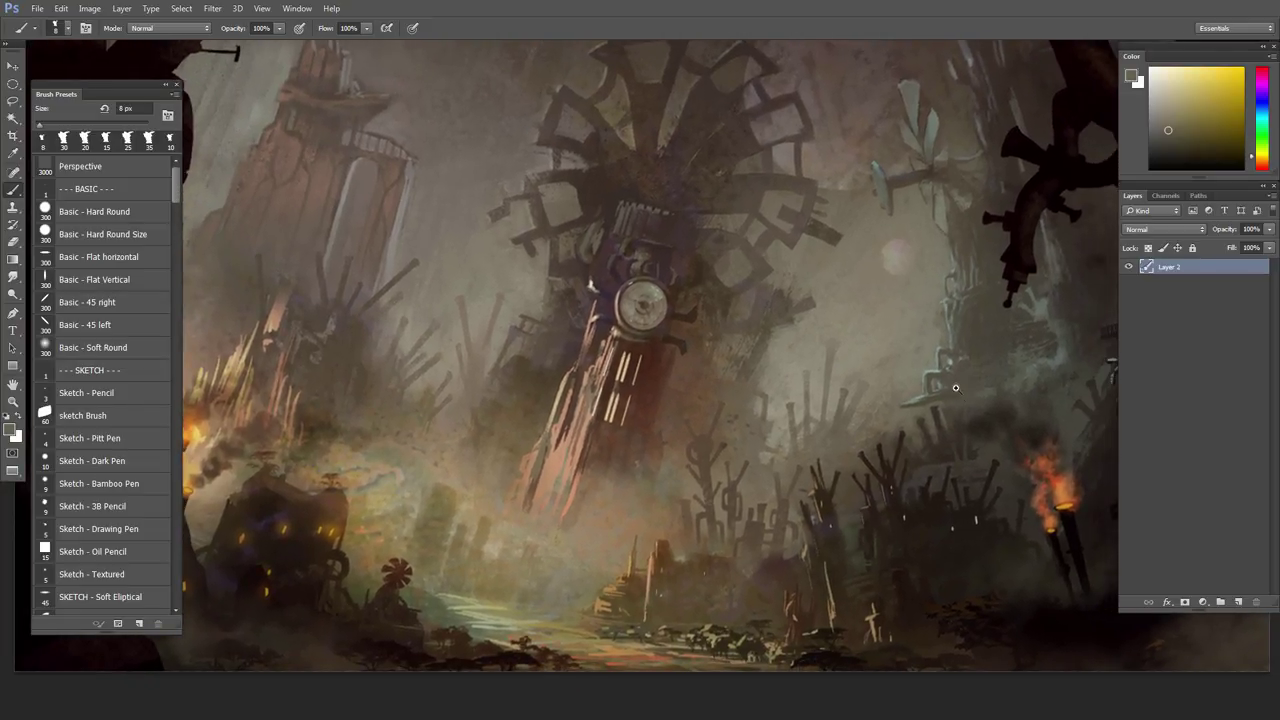
scroll(955, 388, "up", 2)
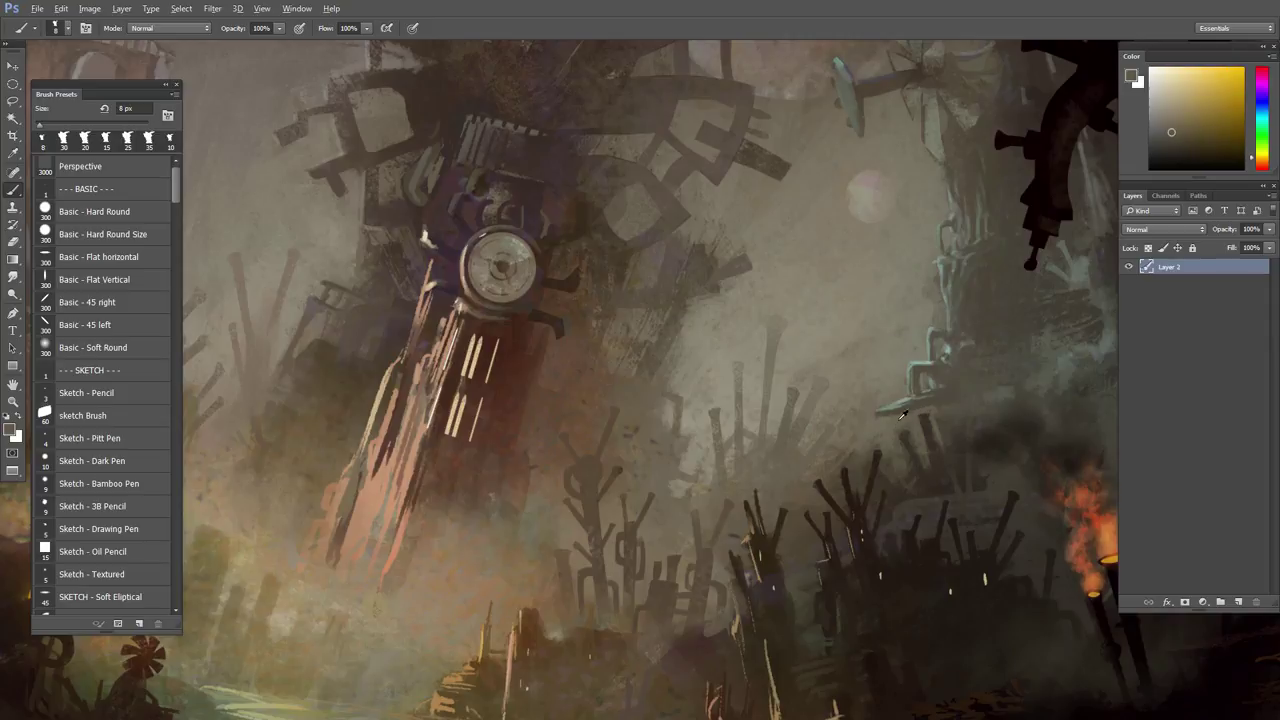
left_click(897, 419, "alt")
scroll(650, 480, "down", 3)
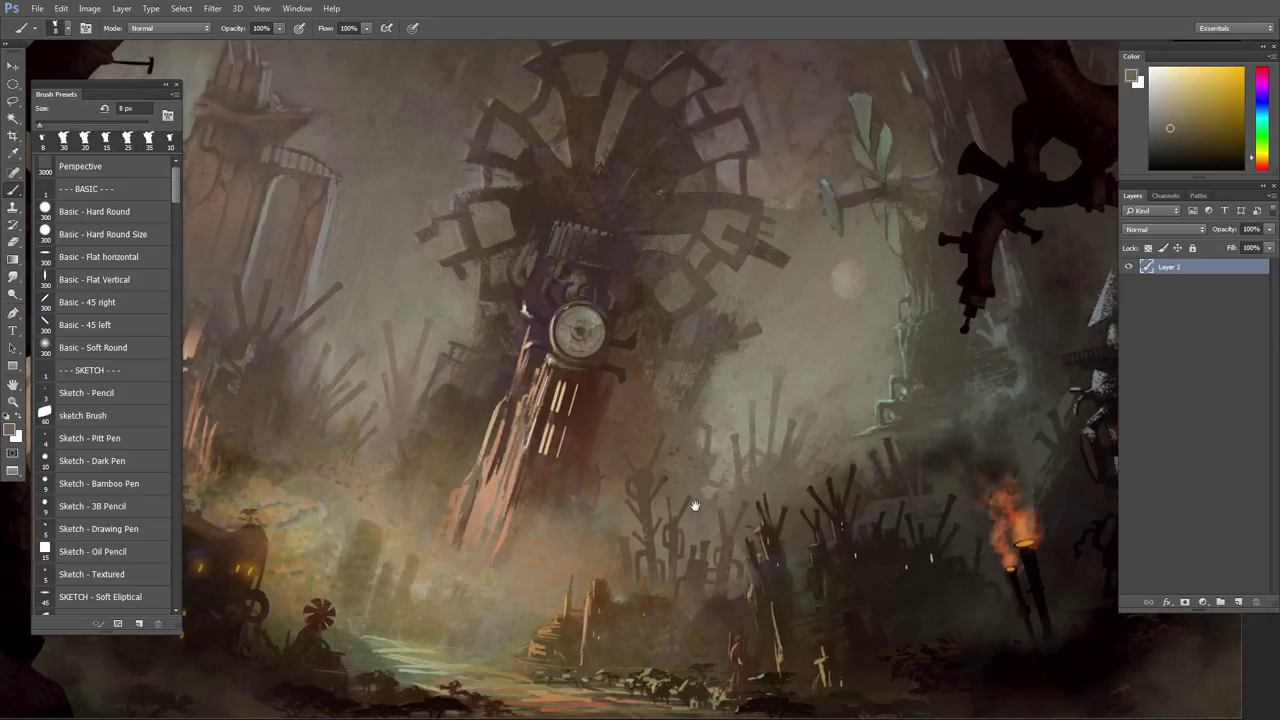
- Outline a small bent pipe in the mist above the little windmill, paint it a sampled olive-brown at 30 px, and deselect
left_click_drag(525, 503, 686, 523)
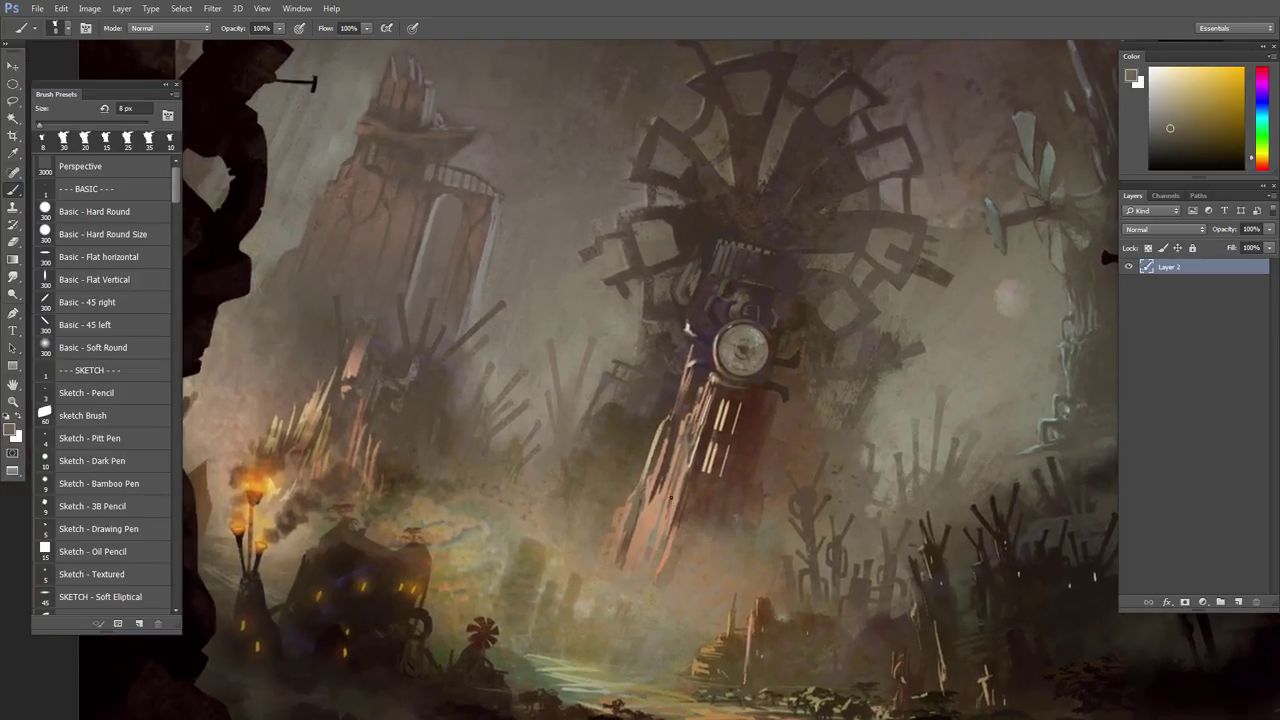
key("l")
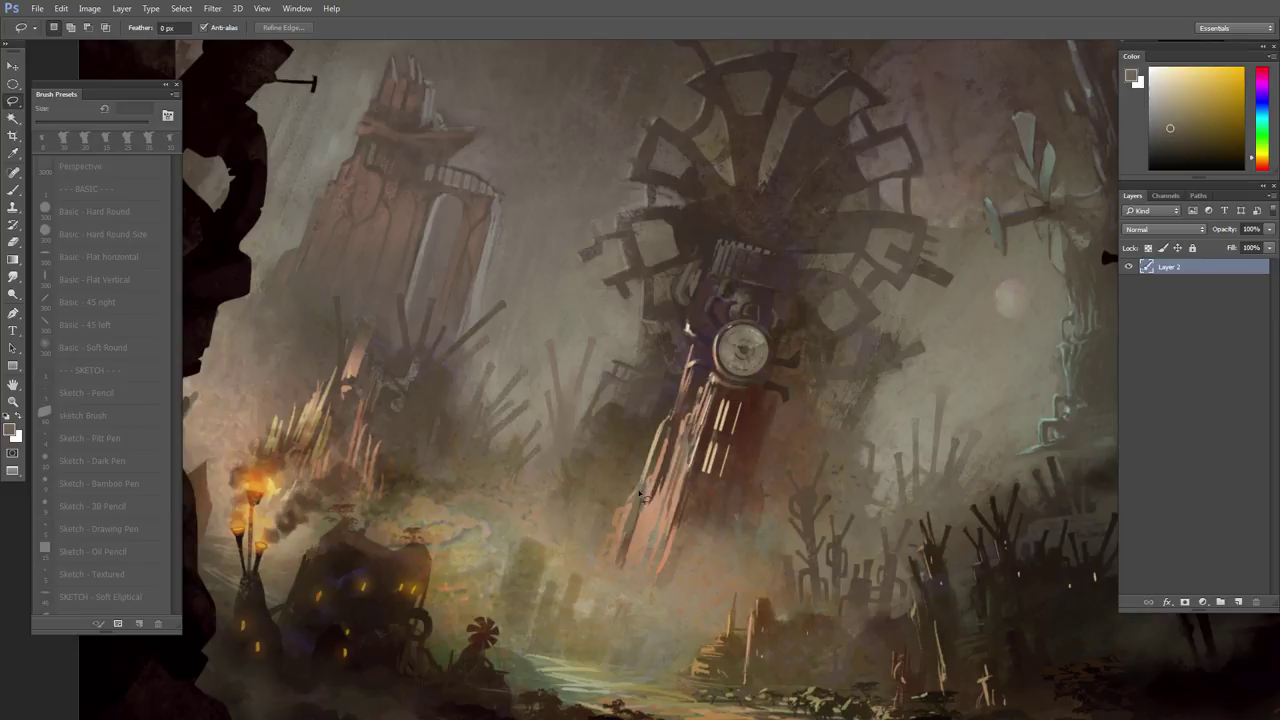
scroll(641, 500, "up", 3)
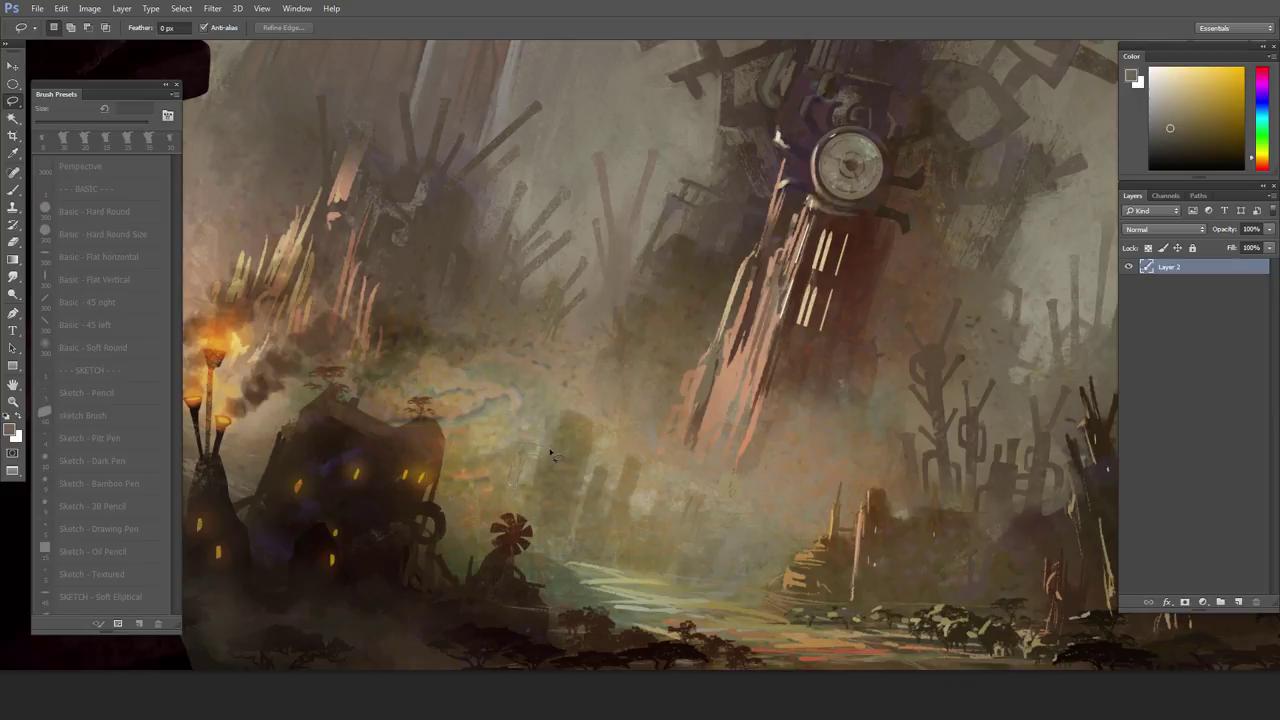
key("b")
left_click(550, 452, "alt")
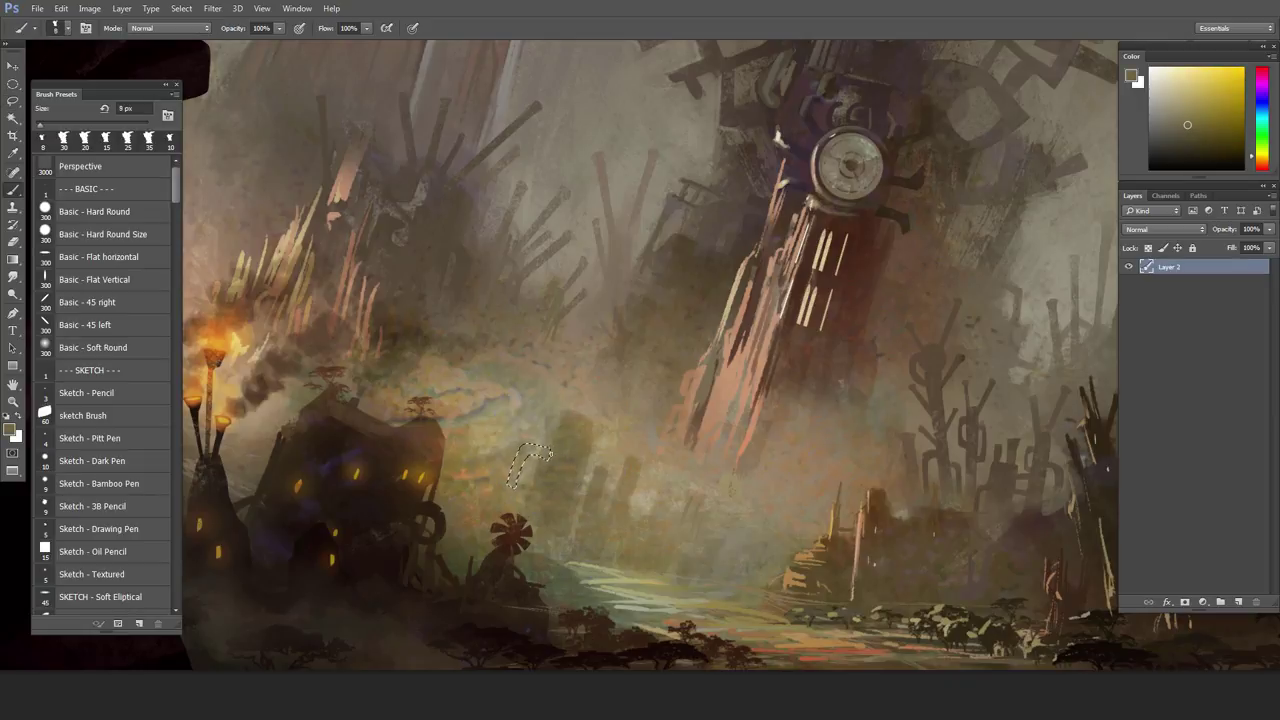
key("bracketright")
key("bracketright")
key("bracketright")
mouse_move(546, 453)
left_mouse_down()
mouse_move(517, 467)
mouse_move(529, 449)
mouse_move(514, 488)
mouse_move(537, 497)
left_mouse_up()
key("ctrl+d")
- Step back the last two changes around the bent pipe and sample a pale tan to soften its lower end
key("e")
key("ctrl+alt+z")
key("ctrl+alt+z")
key("b")
left_click(528, 478, "alt")
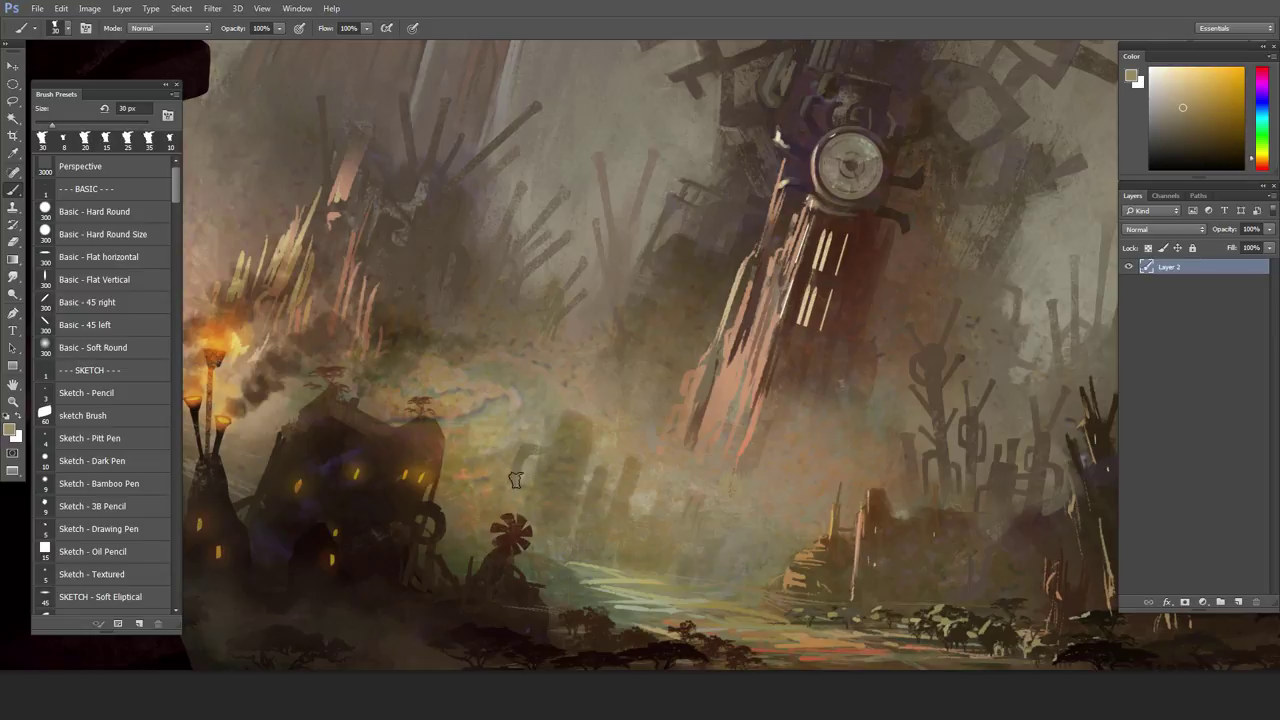
- Add a new layer, outline a thin upright chimney above the misty ruins behind the windmill, and paint it olive-brown
left_click(1238, 601)
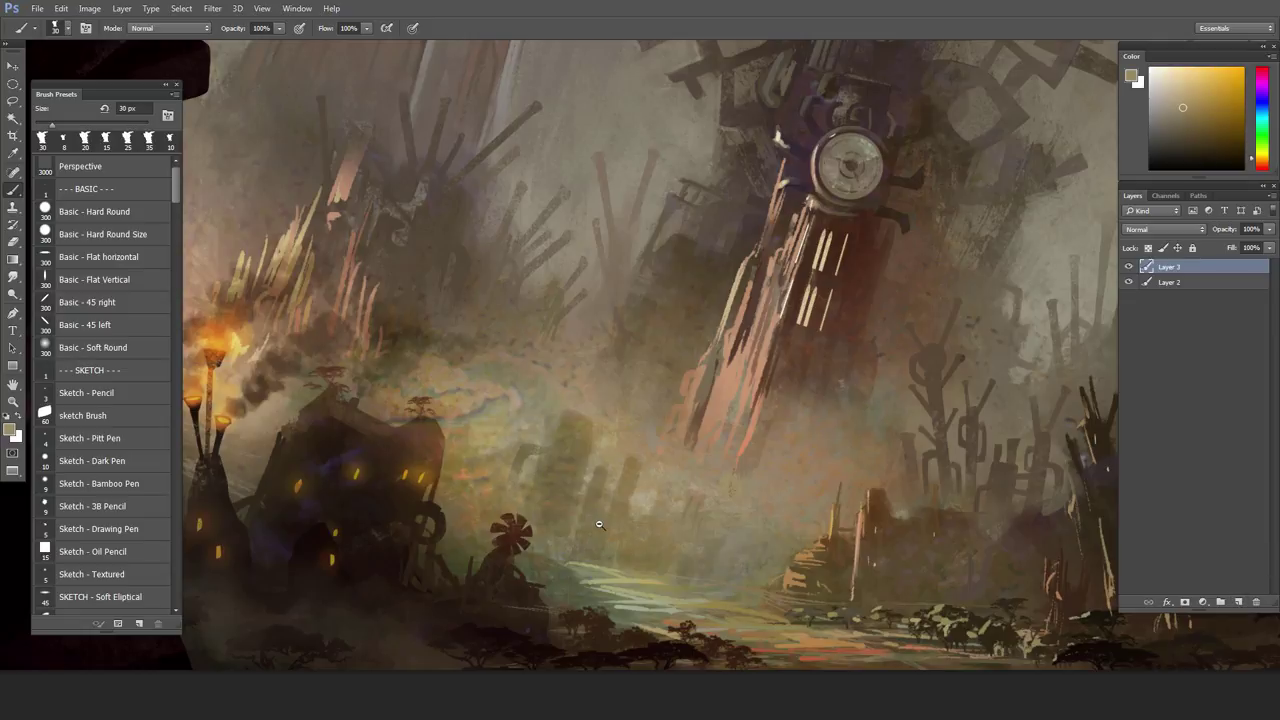
mouse_move(600, 526)
left_mouse_down()
mouse_move(590, 515)
mouse_move(603, 520)
left_mouse_up()
key("l")
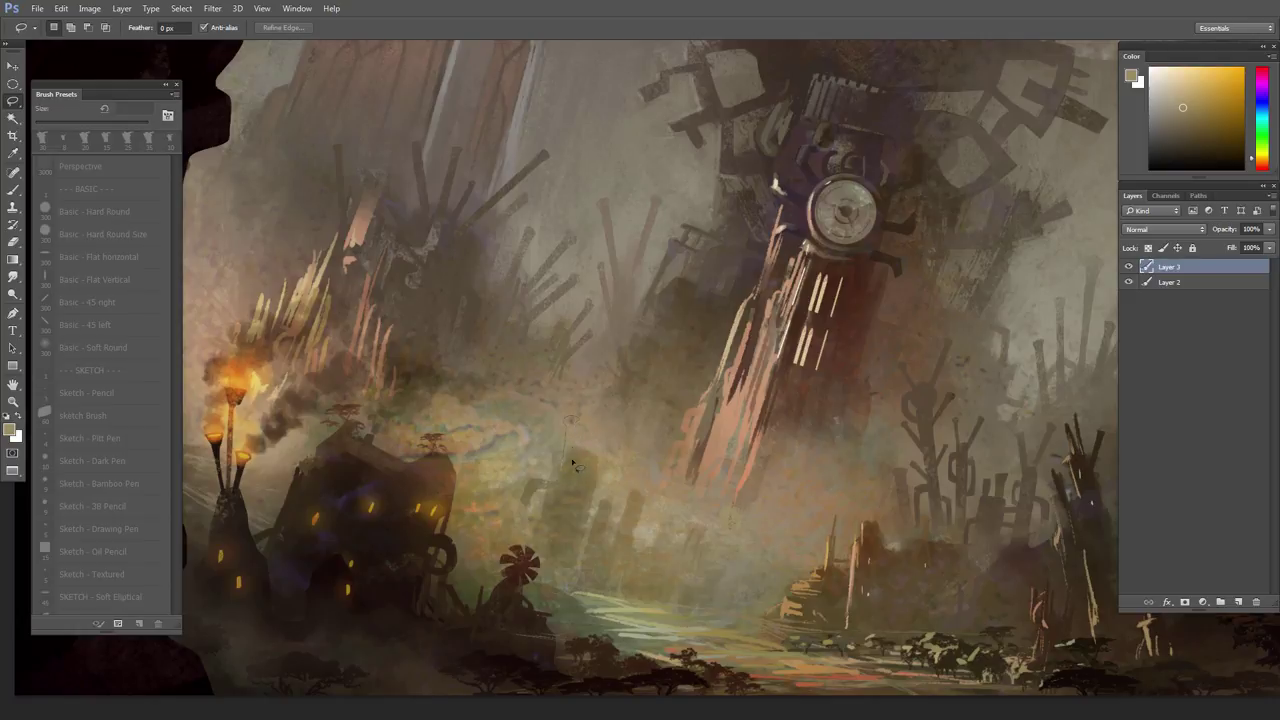
key("b")
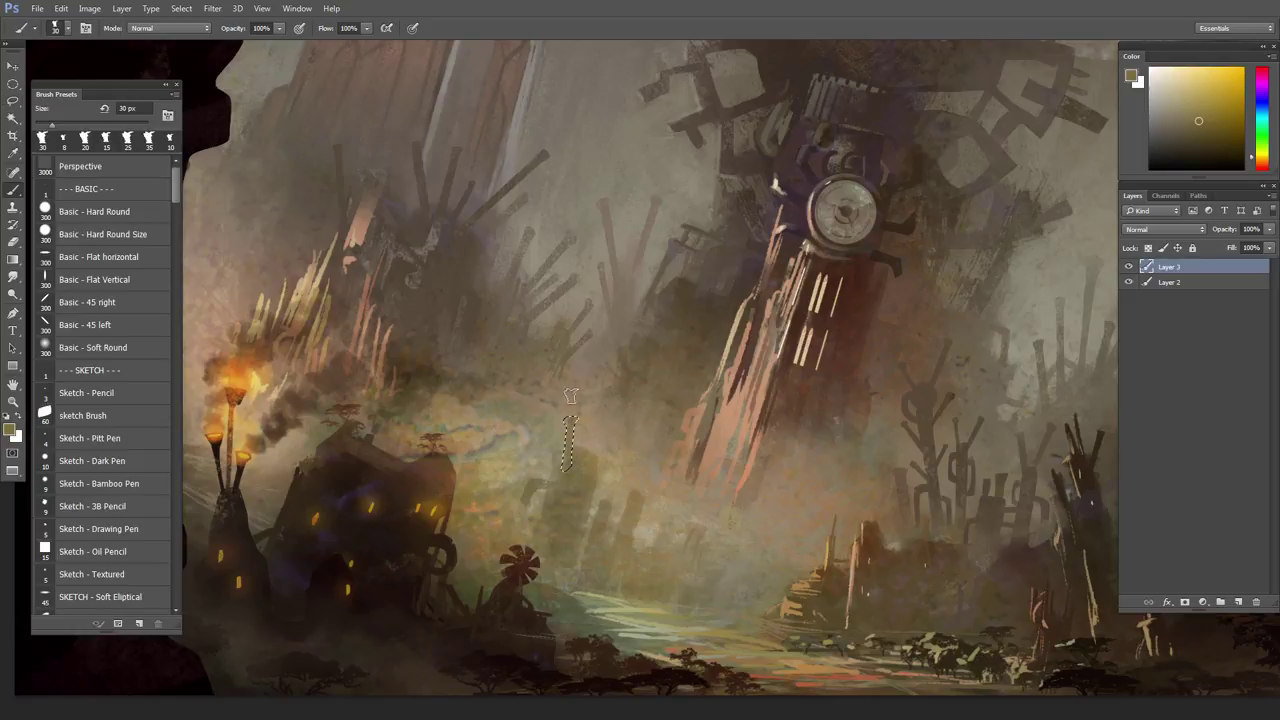
- Outline a slanted chimney fanning out beside the upright one in the mist and paint it with sampled browns at 30 px
key("l")
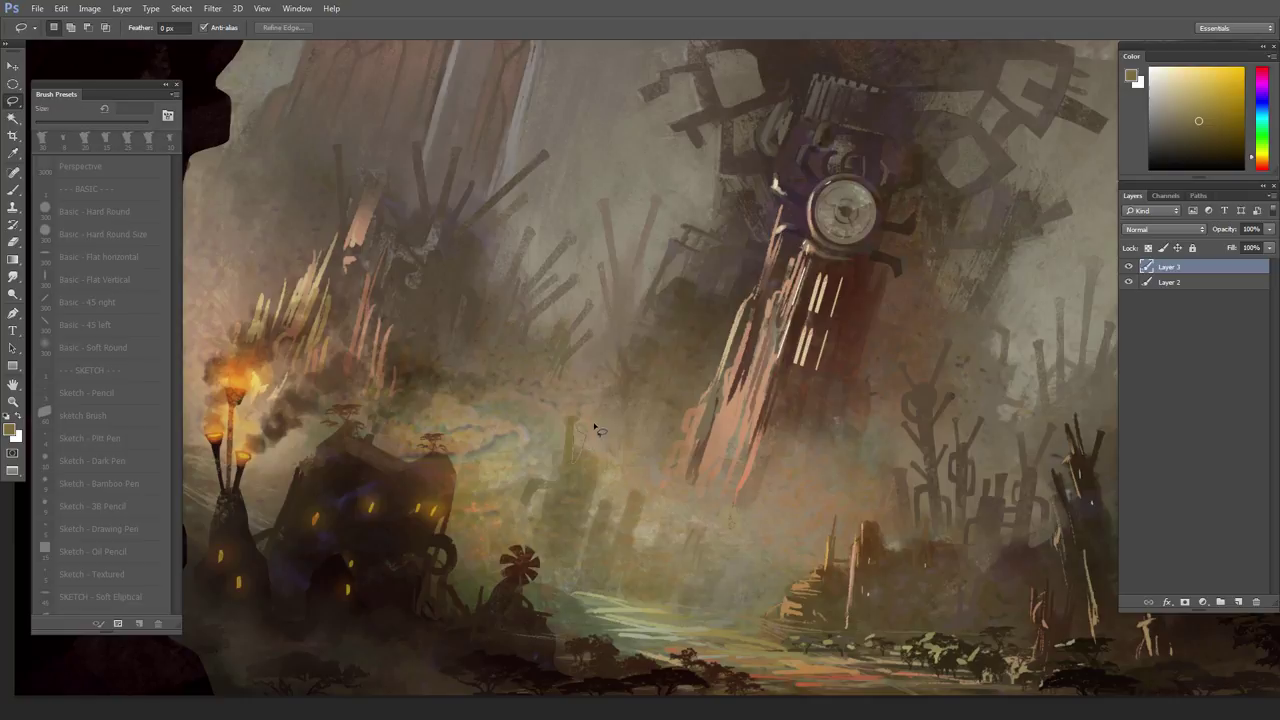
key("b")
left_click(598, 428, "alt")
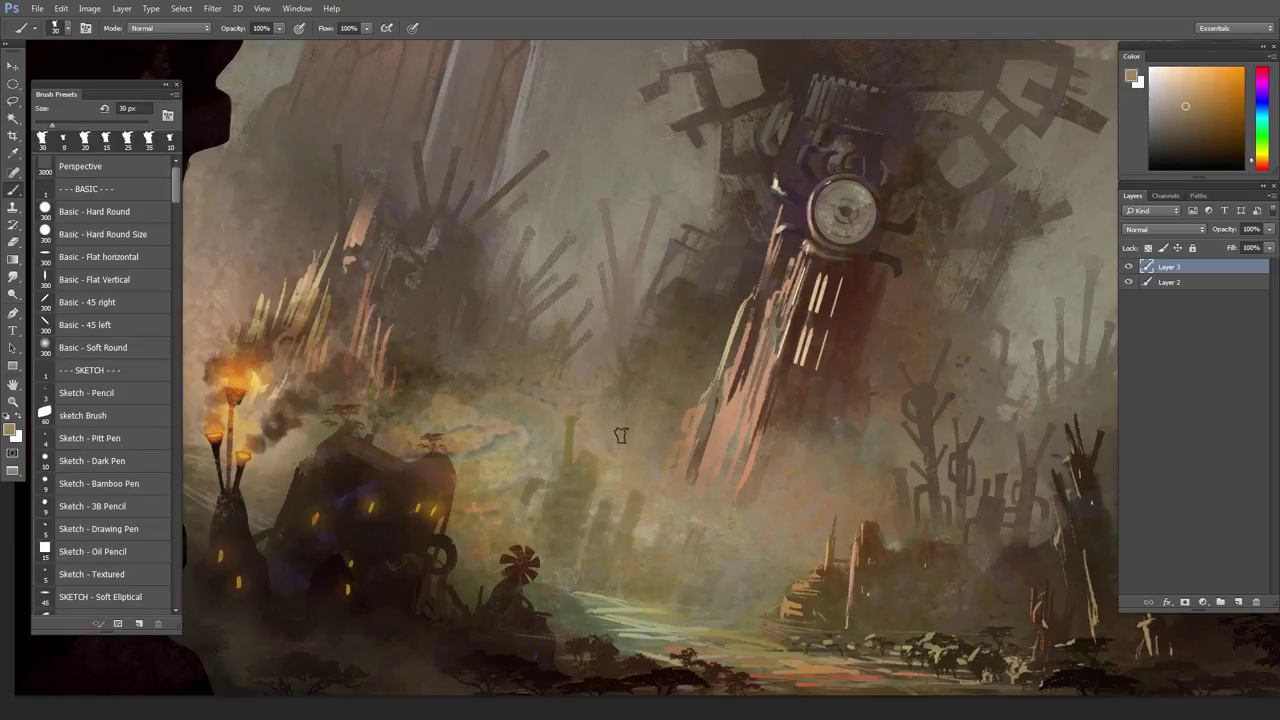
key("l")
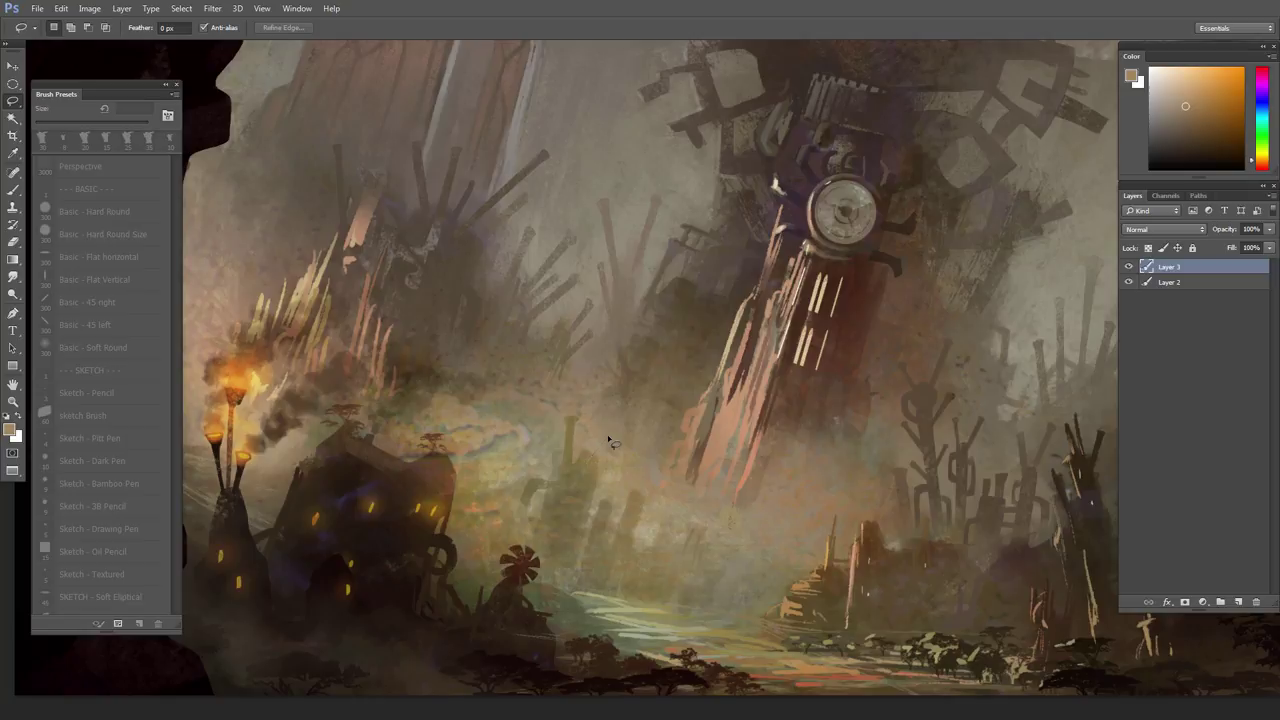
left_click_drag(613, 429, 621, 442)
key("b")
left_click(587, 469, "alt")
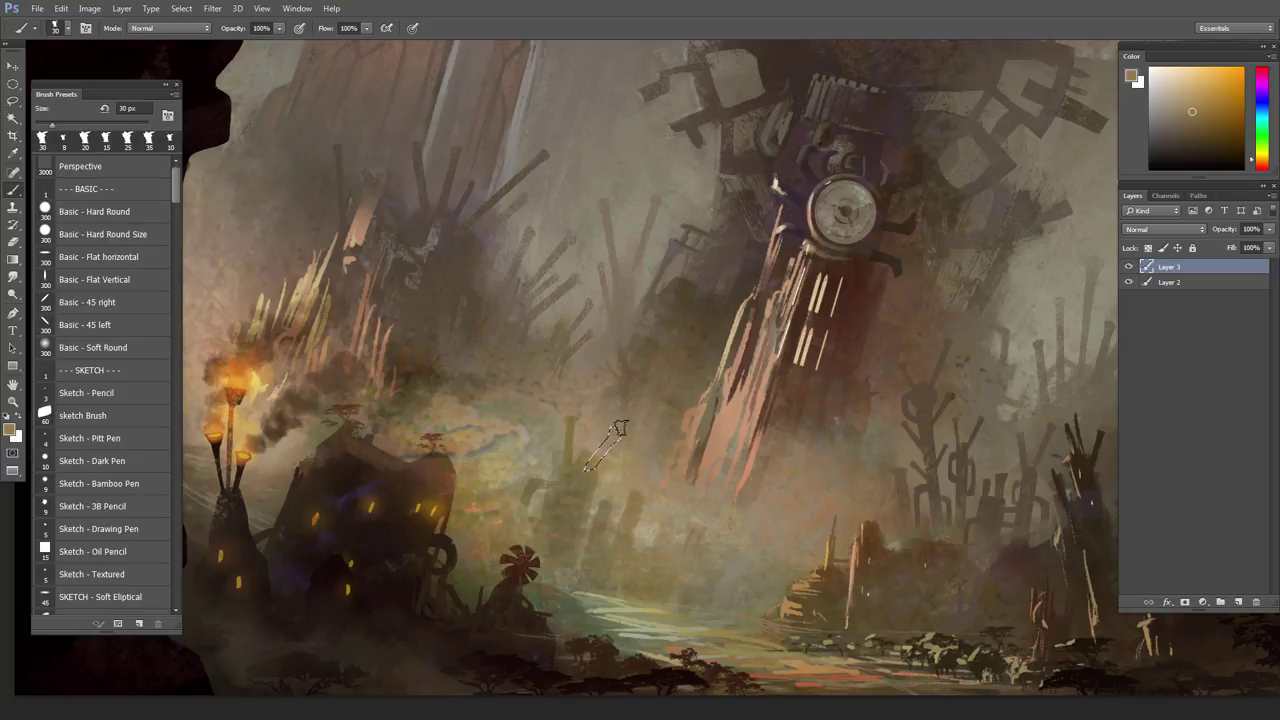
left_click(587, 469, "alt")
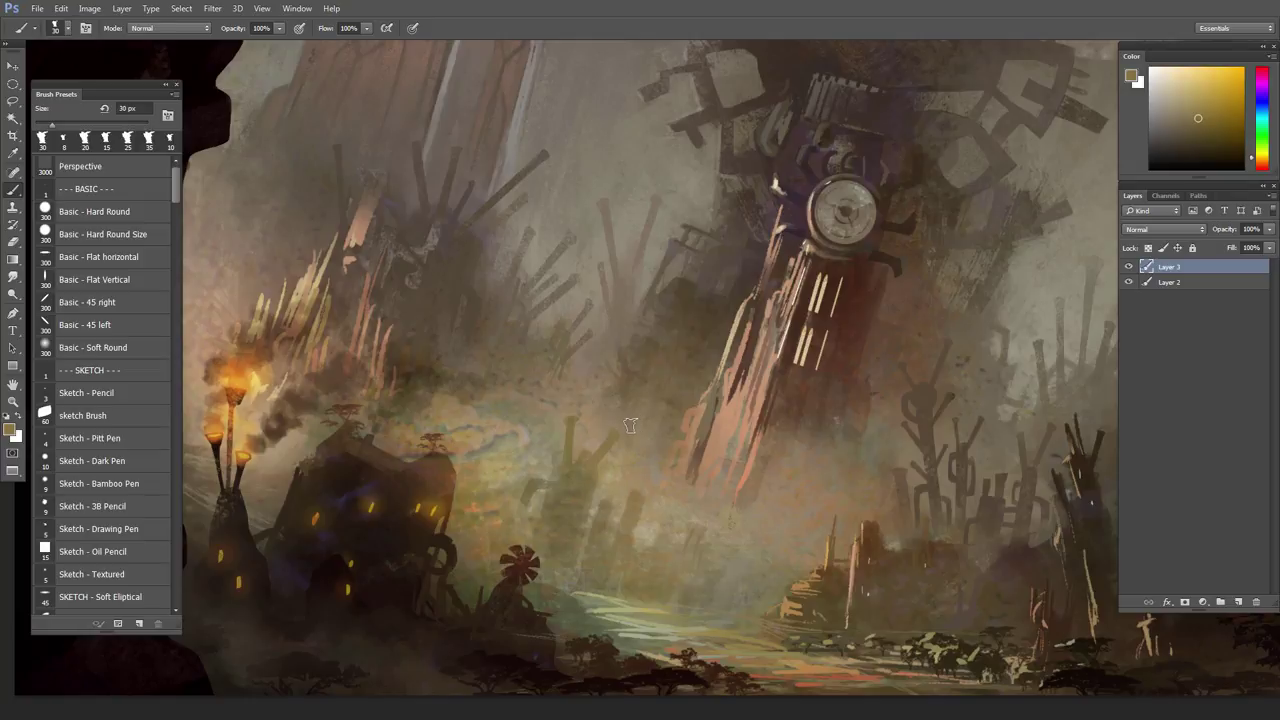
- Outline a second, lower slanted chimney on the same misty ruin, paint it a sampled olive-brown, and deselect
key("l")
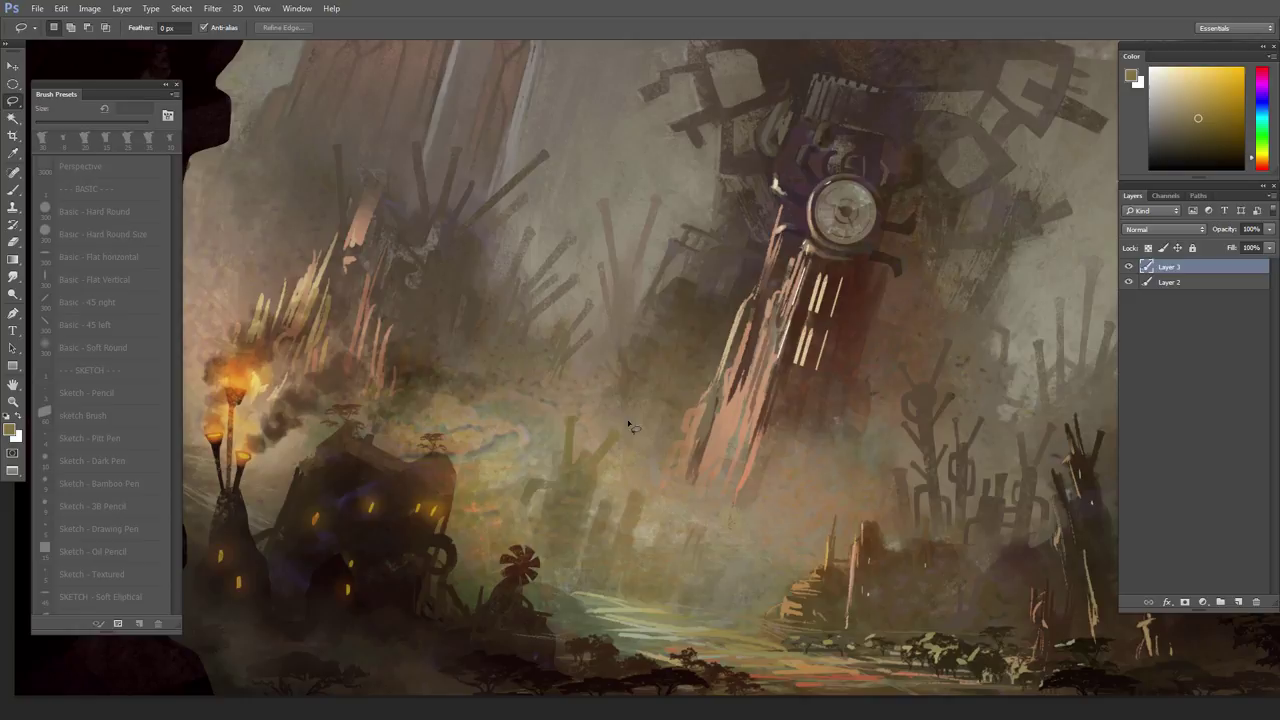
key("b")
left_click(600, 478, "alt")
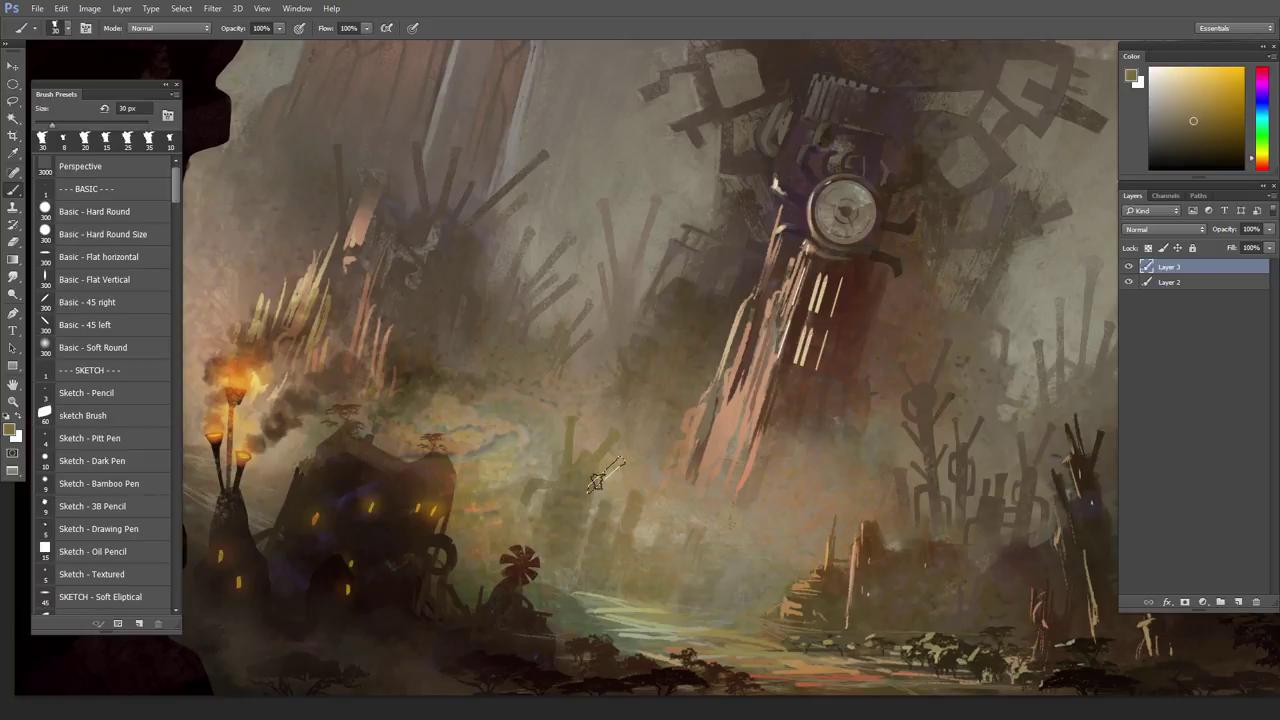
key("ctrl+d")
- Outline a thin chimney leaning the opposite way beside the upright one, paint it a sampled olive tone, and undo the last change
key("l")
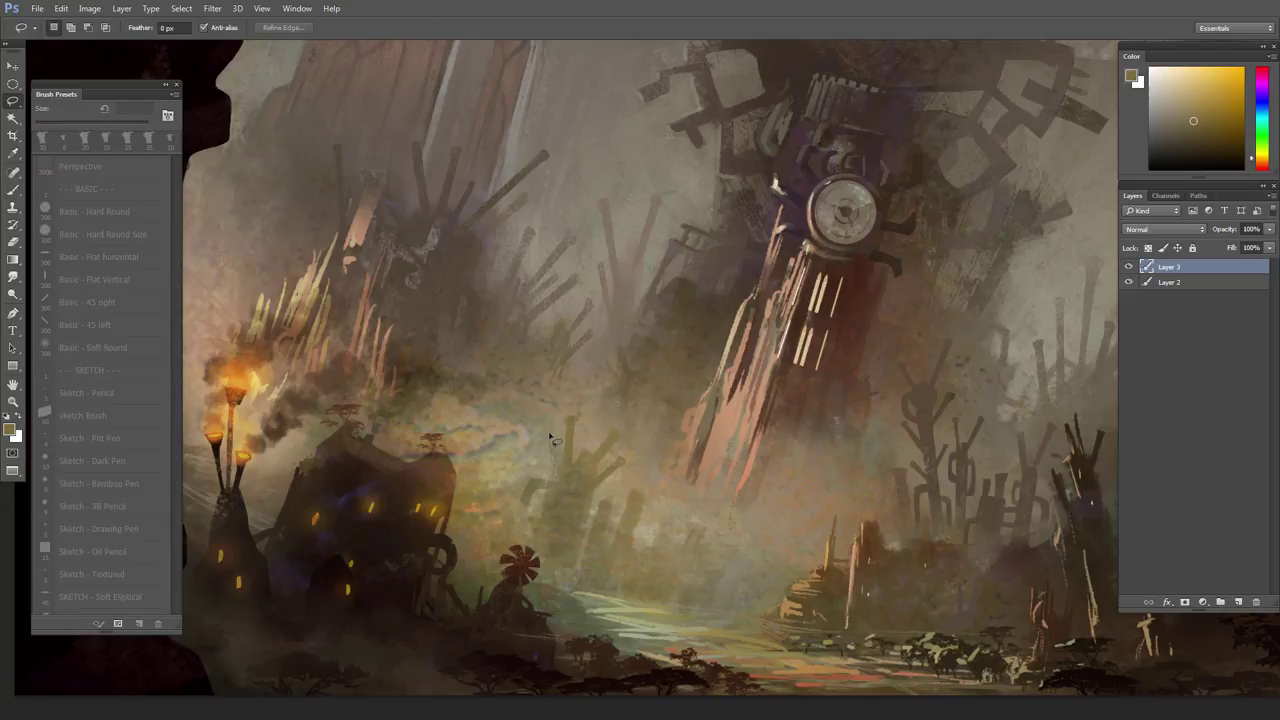
key("b")
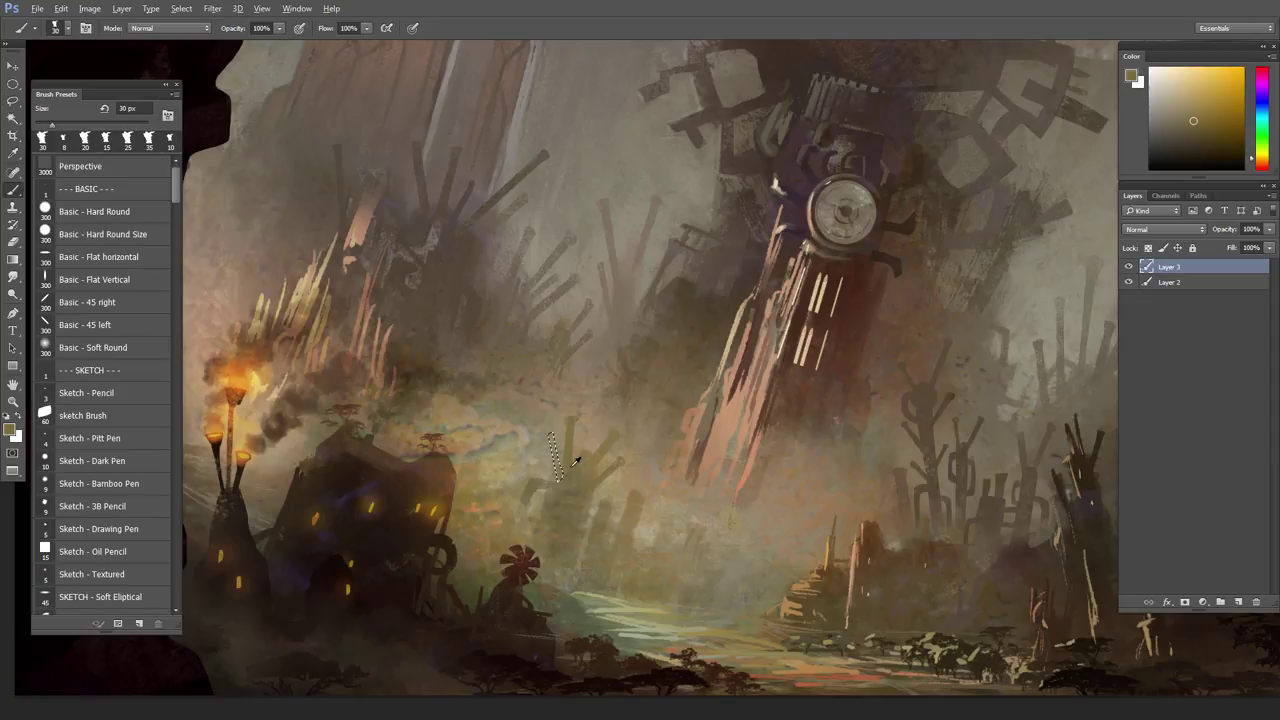
left_click(571, 474, "alt")
key("ctrl+d")
key("ctrl+z")
- Outline a tall thin chimney rising between the misty ruins and the clock tower's base, paint it a sampled brown, and deselect
key("l")
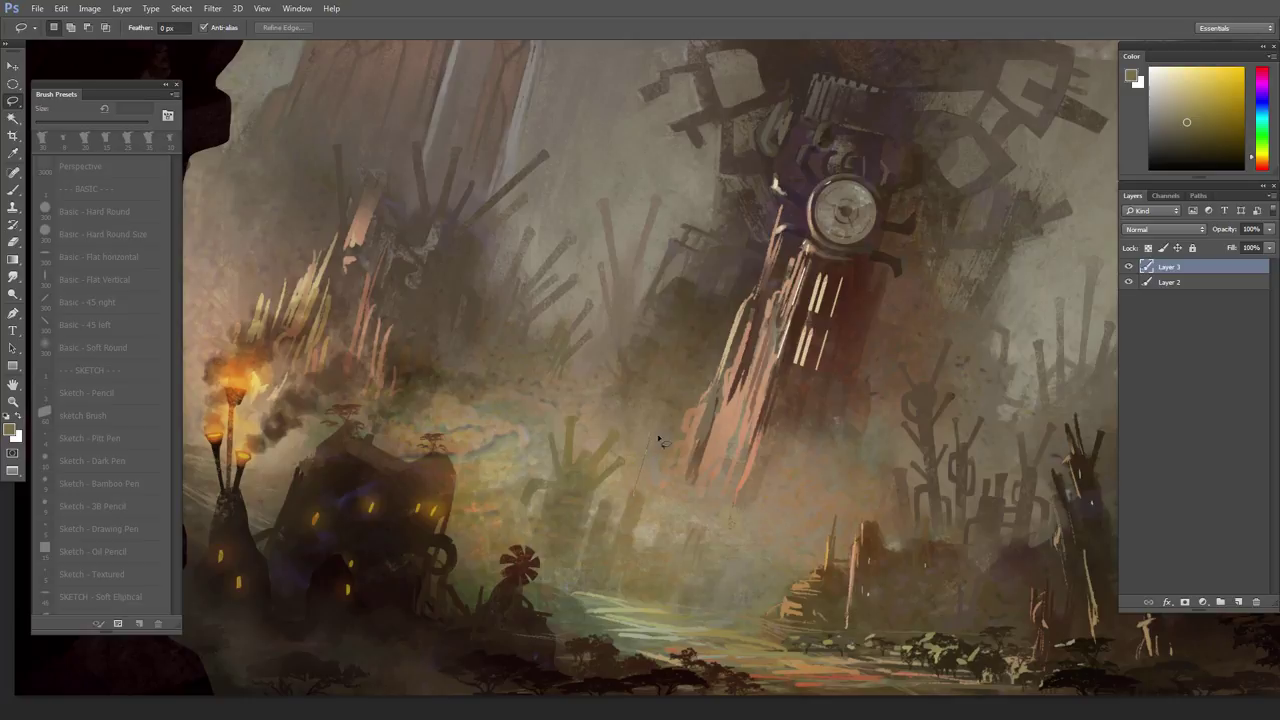
key("b")
left_click(640, 523, "alt")
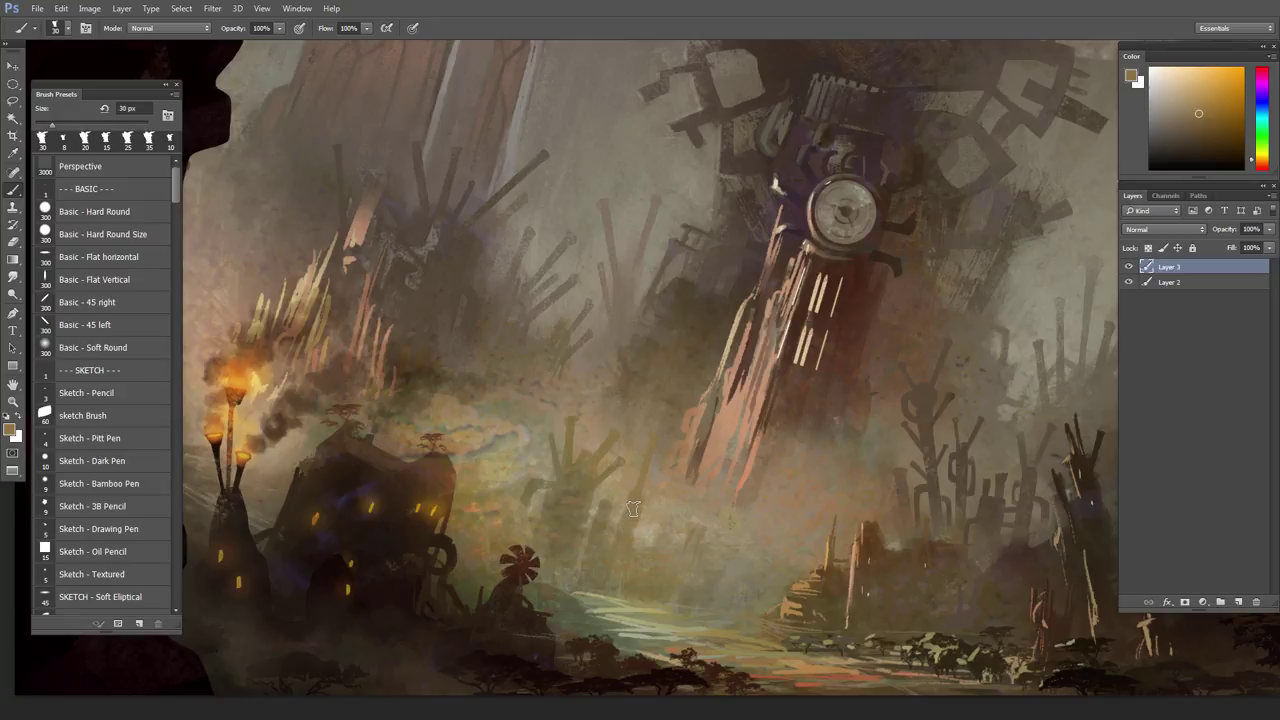
key("ctrl+h")
key("ctrl+d")
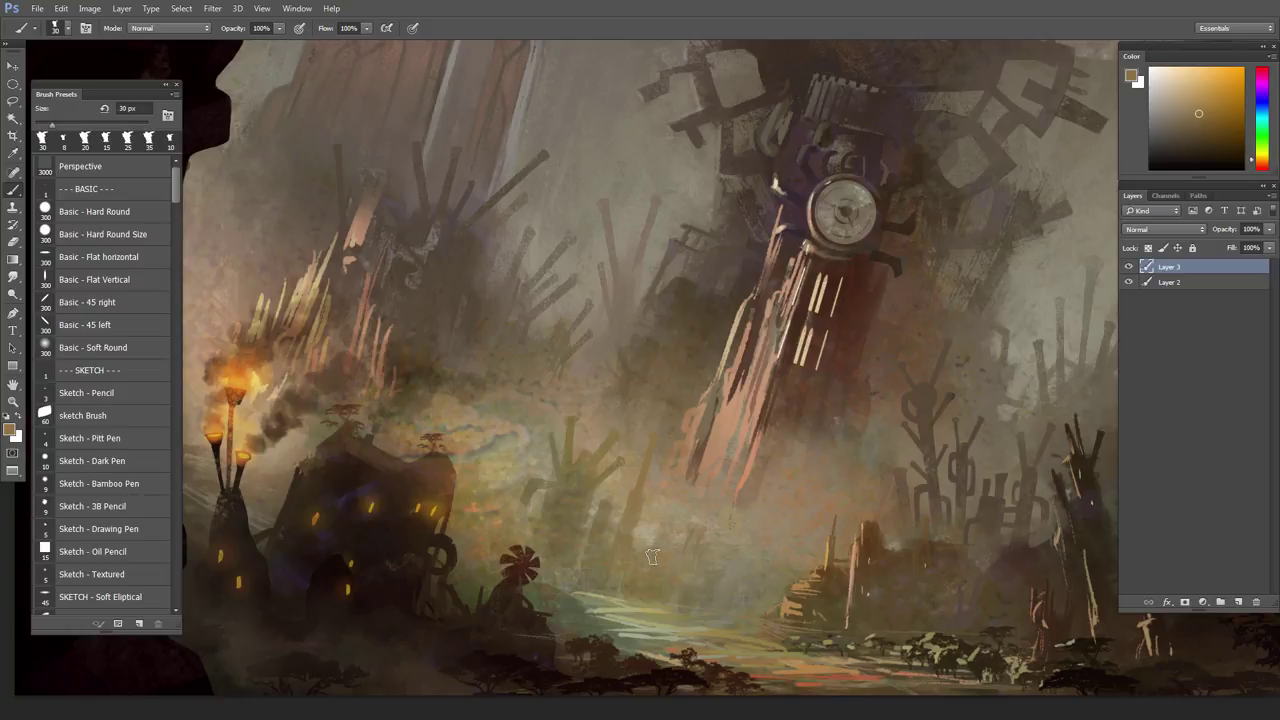
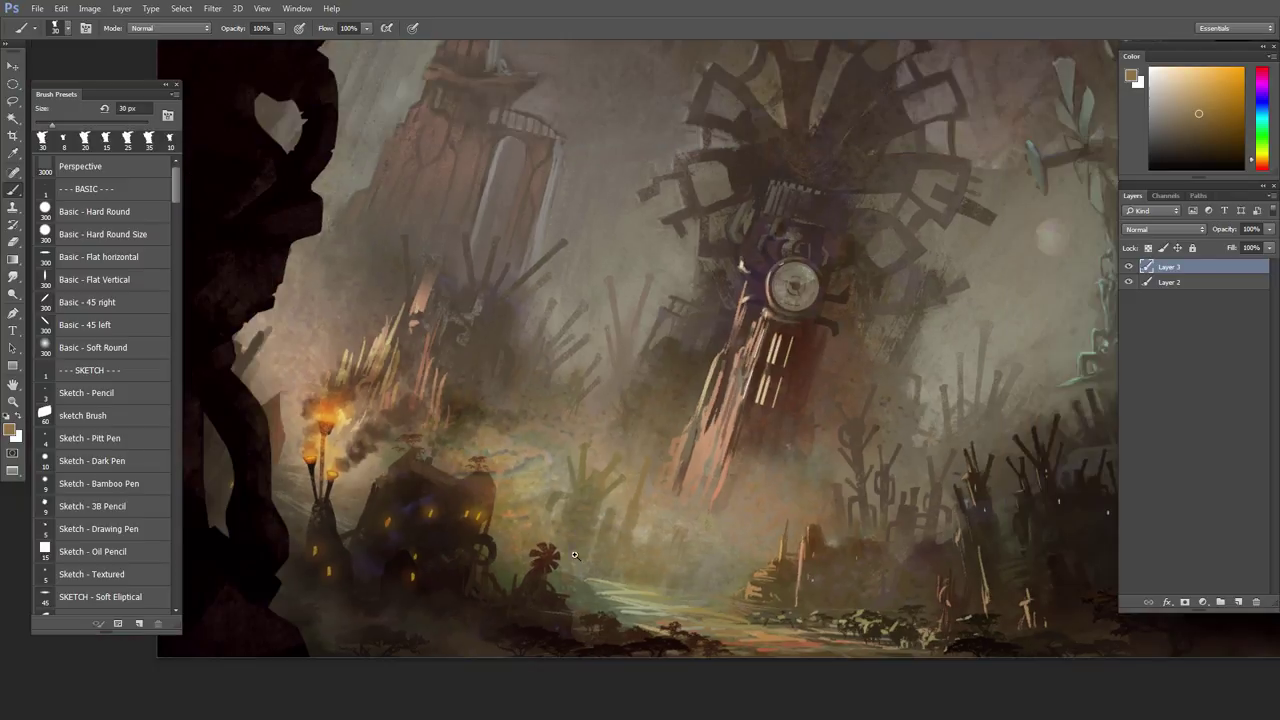
- Examine the misty ruins, the clock tower and the torch-lit side of the painting at different magnifications
scroll(575, 554, "up", 1)
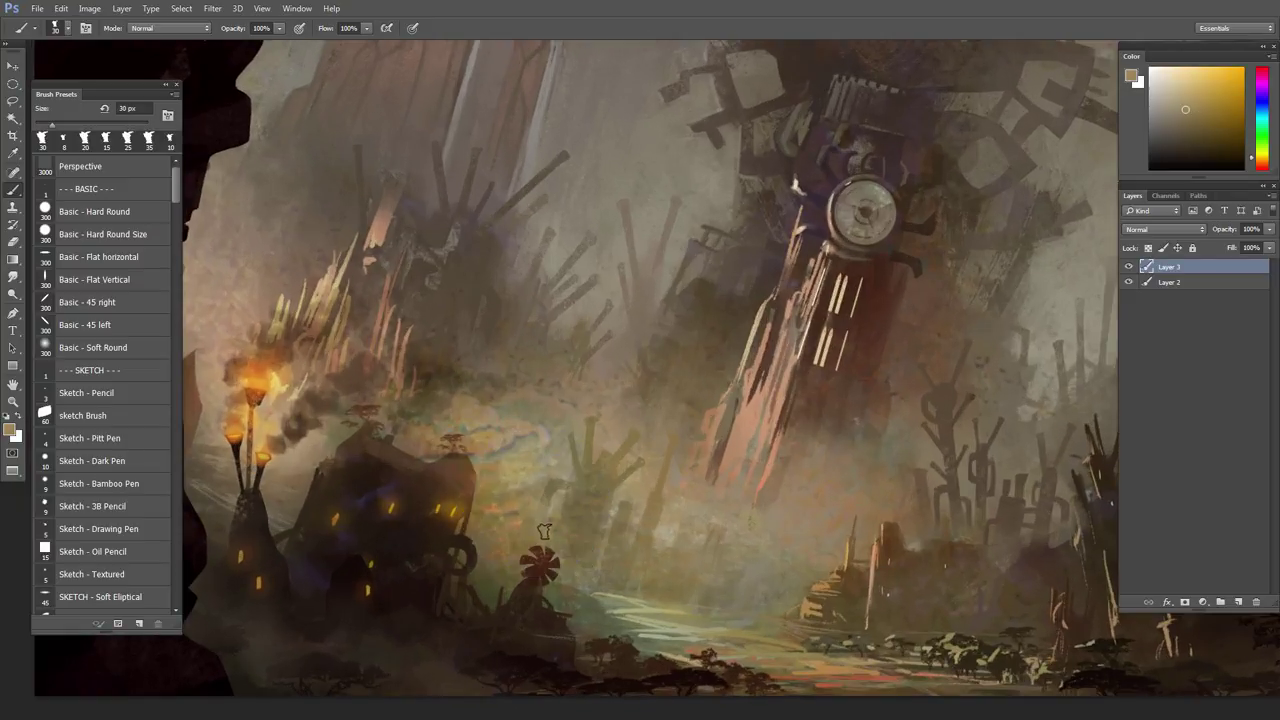
left_click_drag(567, 497, 544, 471)
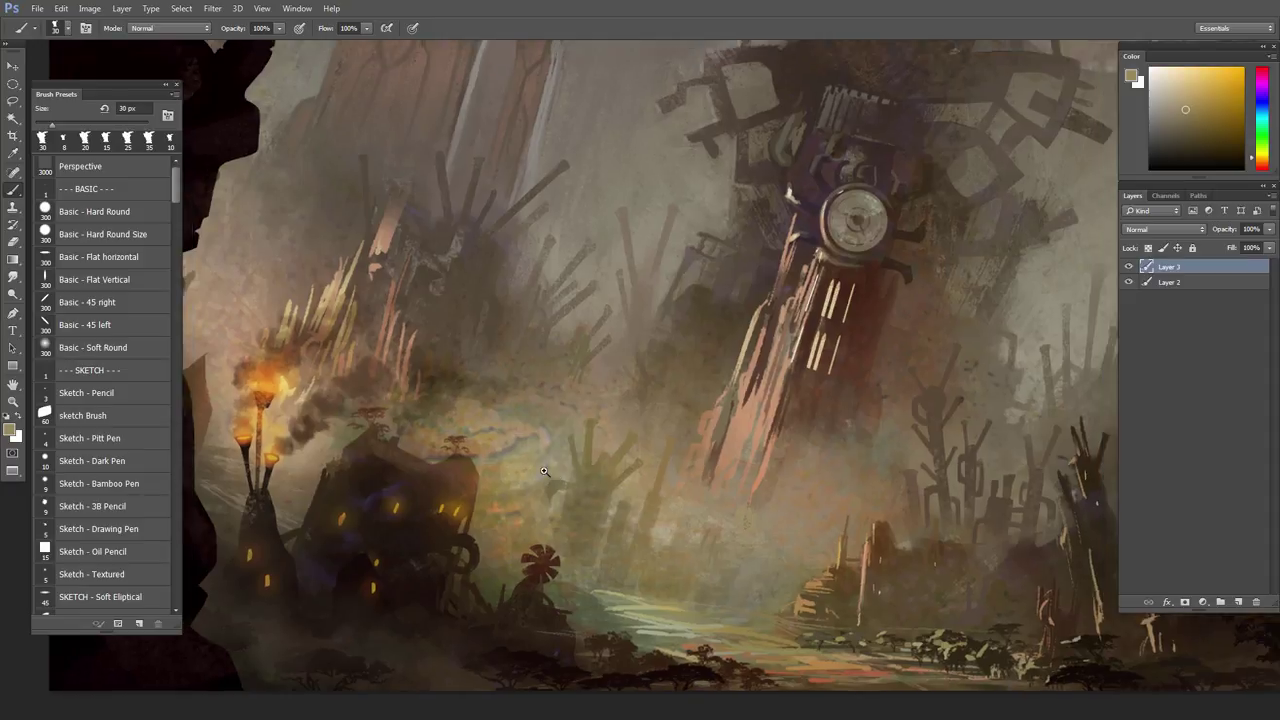
scroll(544, 471, "down", 1)
key("v")
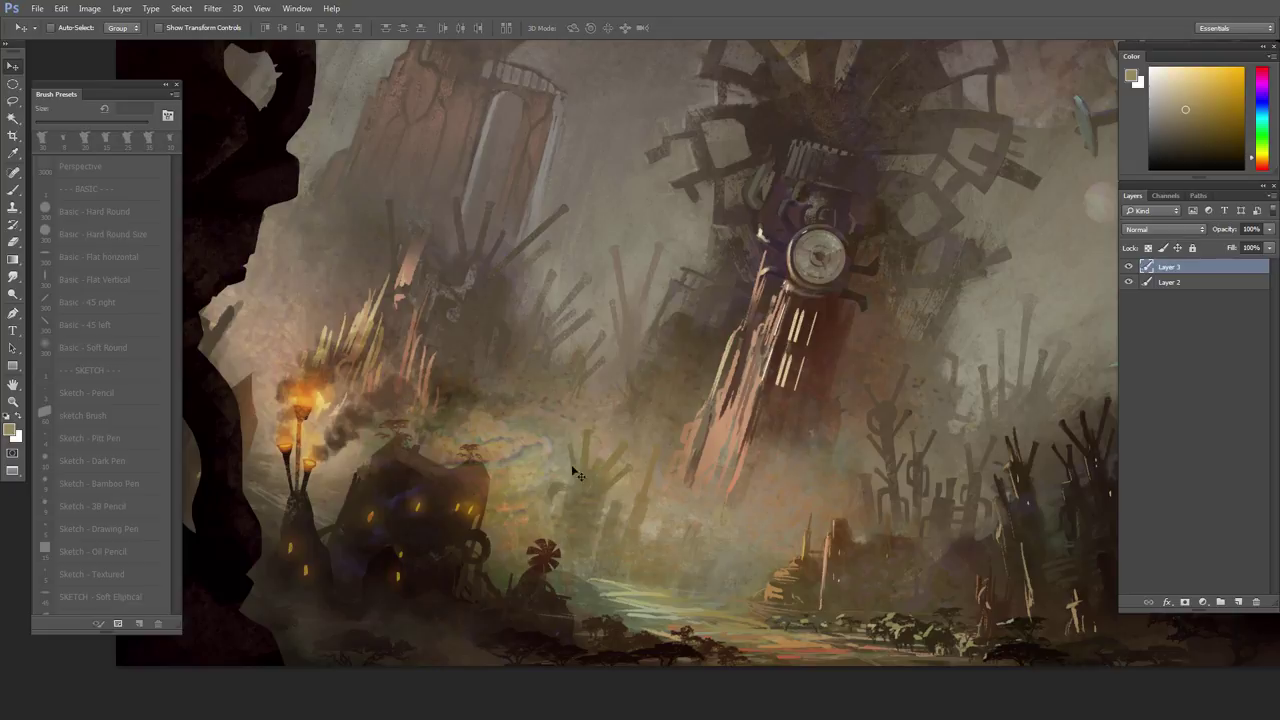
scroll(579, 470, "down", 2)
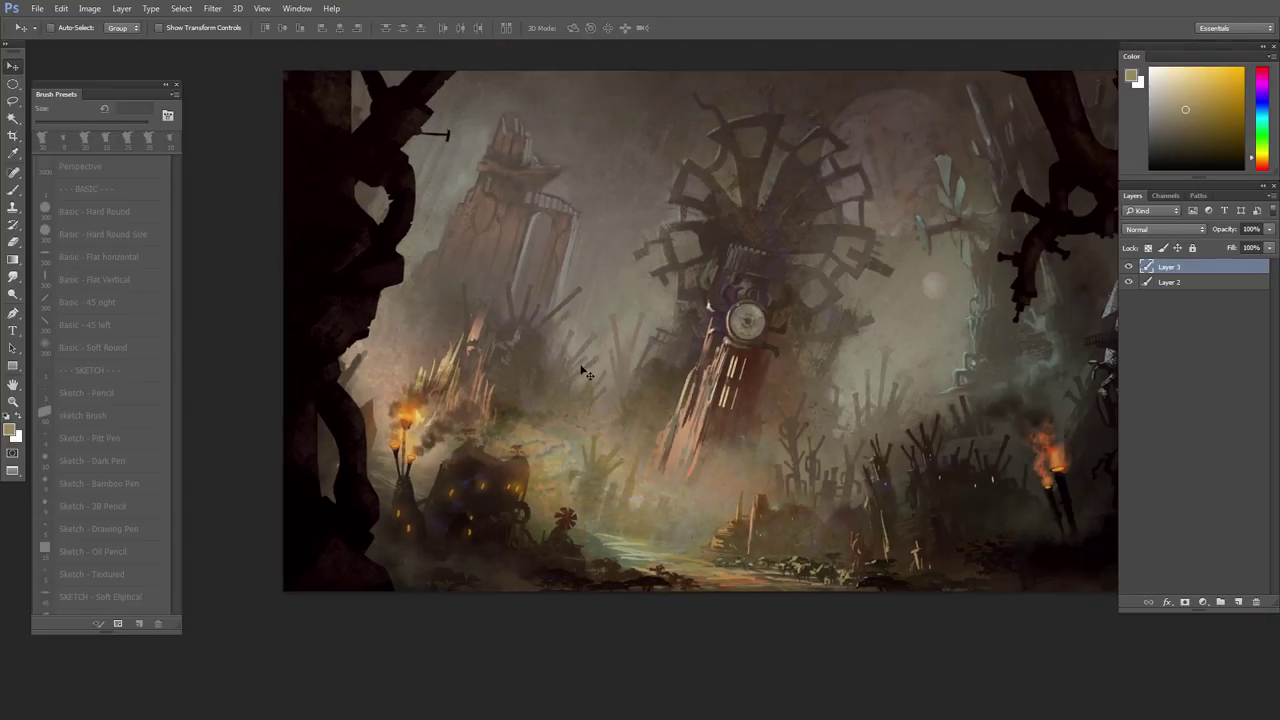
scroll(733, 420, "up", 1)
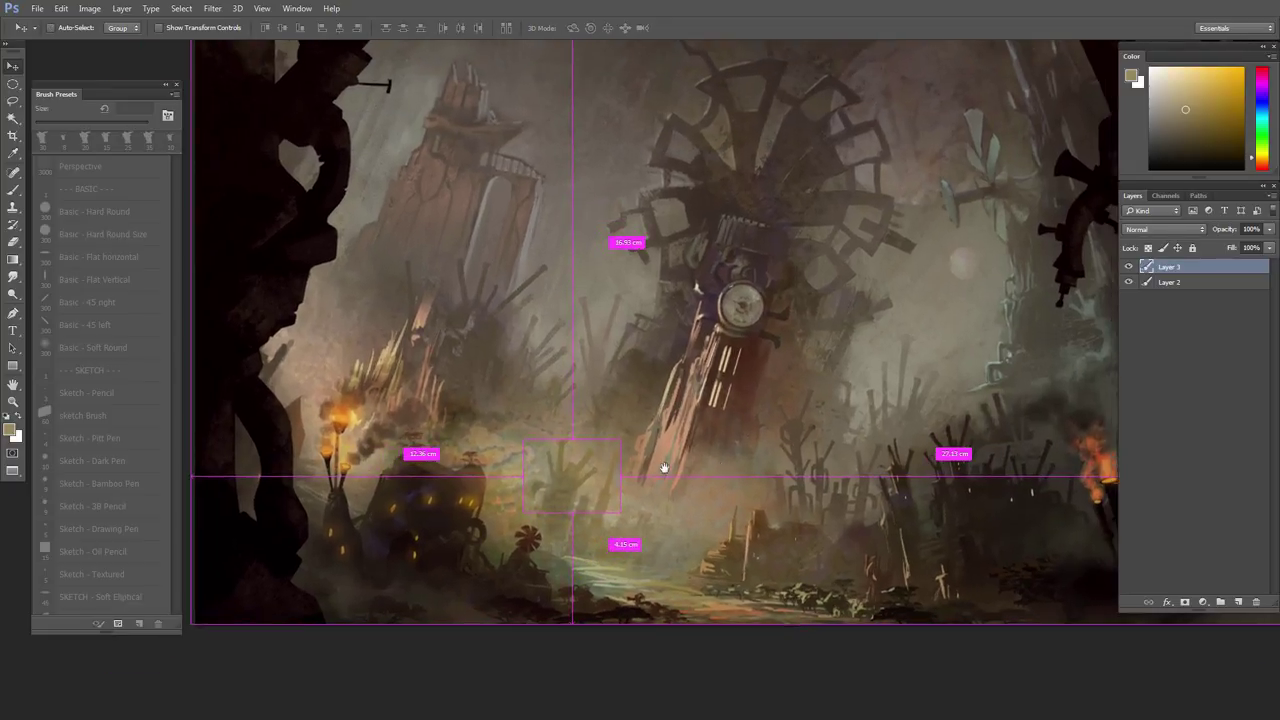
left_click_drag(945, 417, 654, 461)
scroll(707, 383, "up", 3)
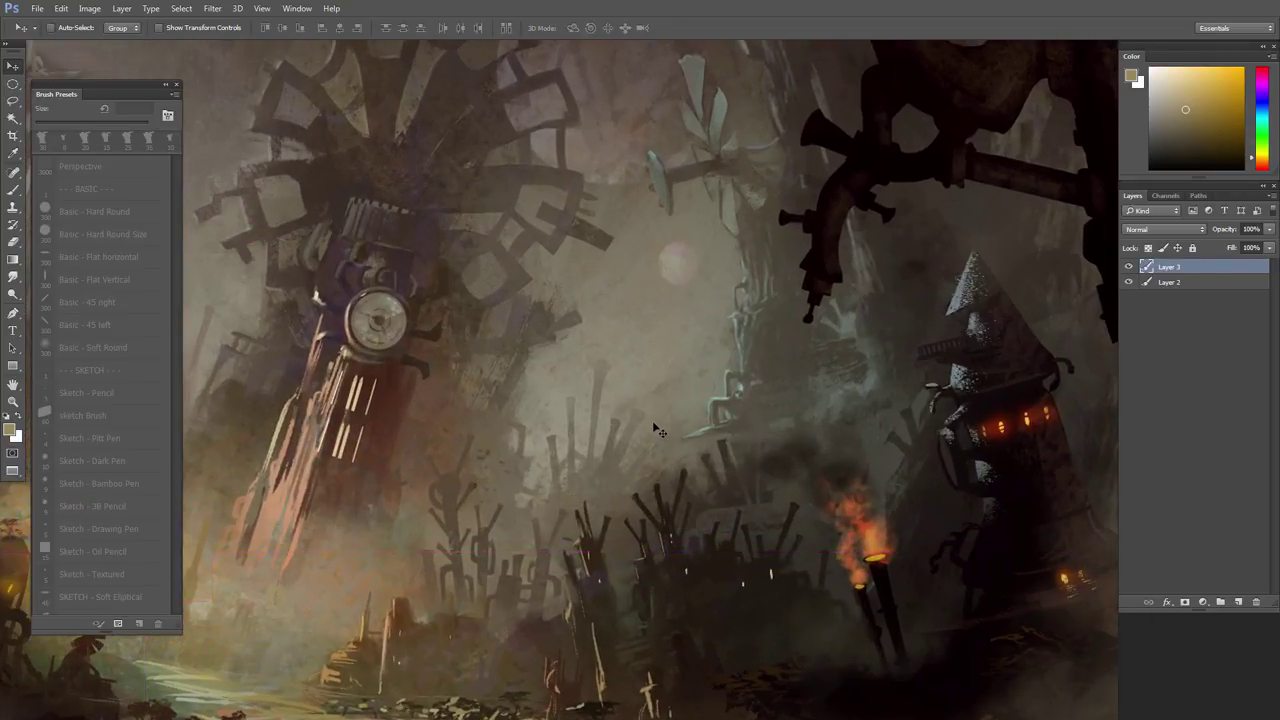
- Sample dark browns from the chimney-covered hill beside the burning torches for the brush
key("b")
left_click(702, 518, "alt")
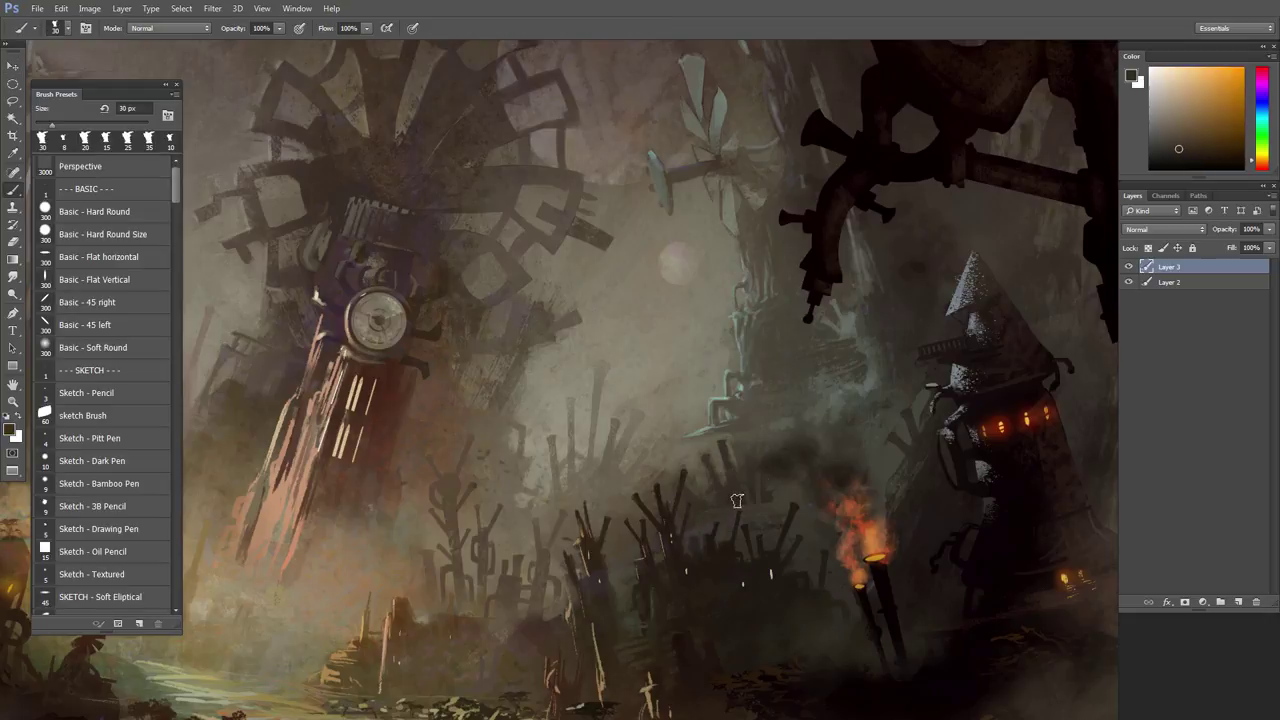
left_click(731, 497, "alt")
- Review the whole composition and inspect the chimney hills, the river and the dark house beside the windmill up close
scroll(645, 495, "down", 1)
mouse_move(678, 485)
left_mouse_down()
mouse_move(664, 505)
mouse_move(689, 554)
mouse_move(754, 575)
left_mouse_up()
mouse_move(496, 504)
left_mouse_down()
mouse_move(689, 595)
mouse_move(606, 542)
left_mouse_up()
scroll(602, 570, "down", 3)
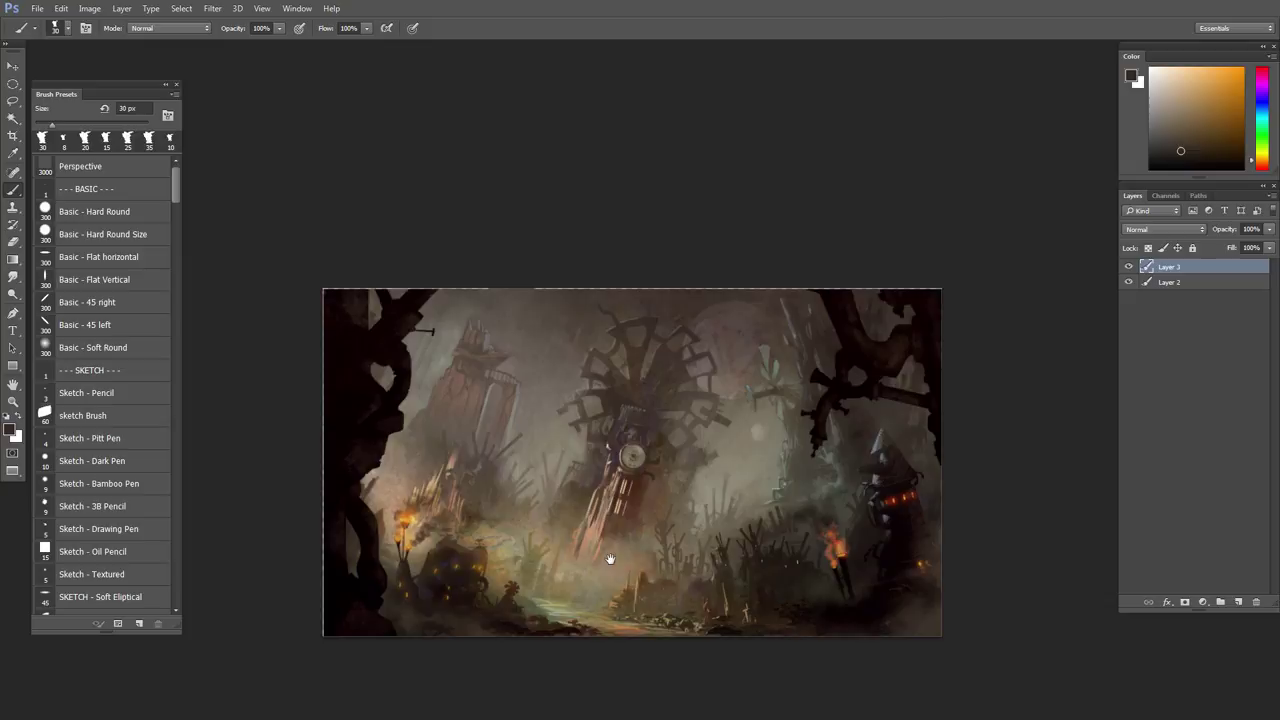
left_click_drag(610, 559, 604, 549)
left_click(604, 549, "ctrl")
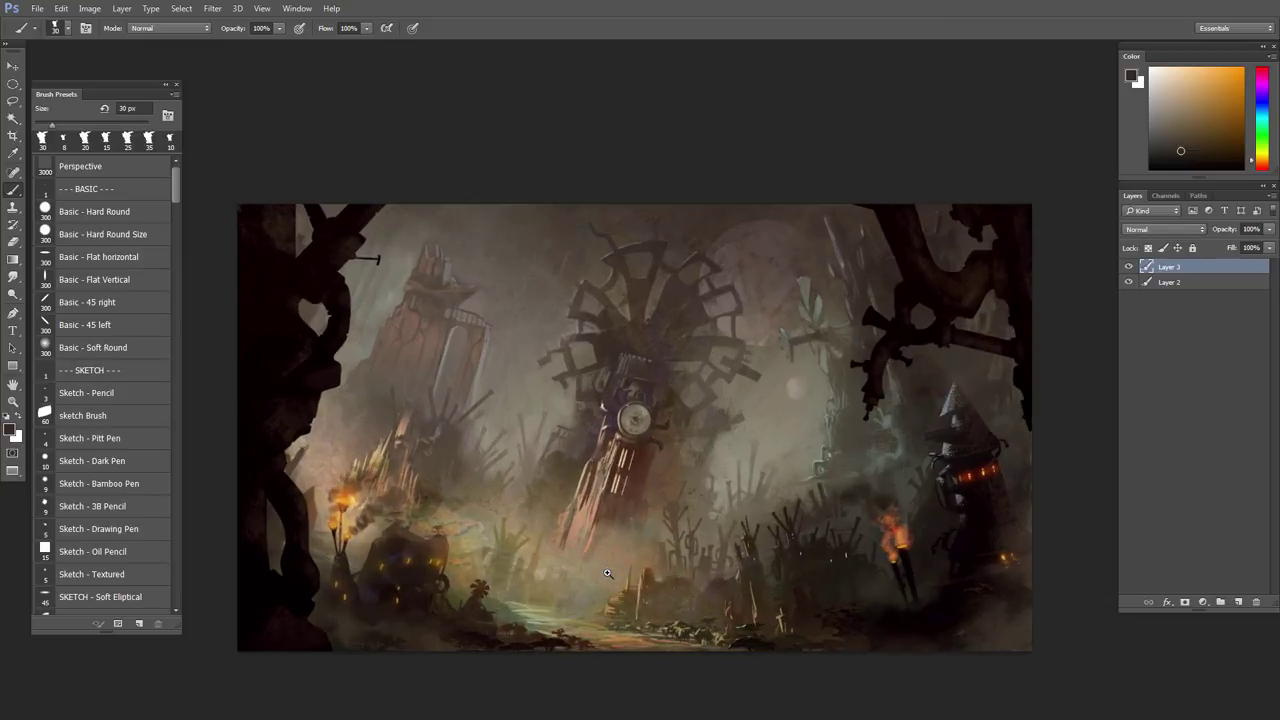
scroll(760, 548, "up", 2)
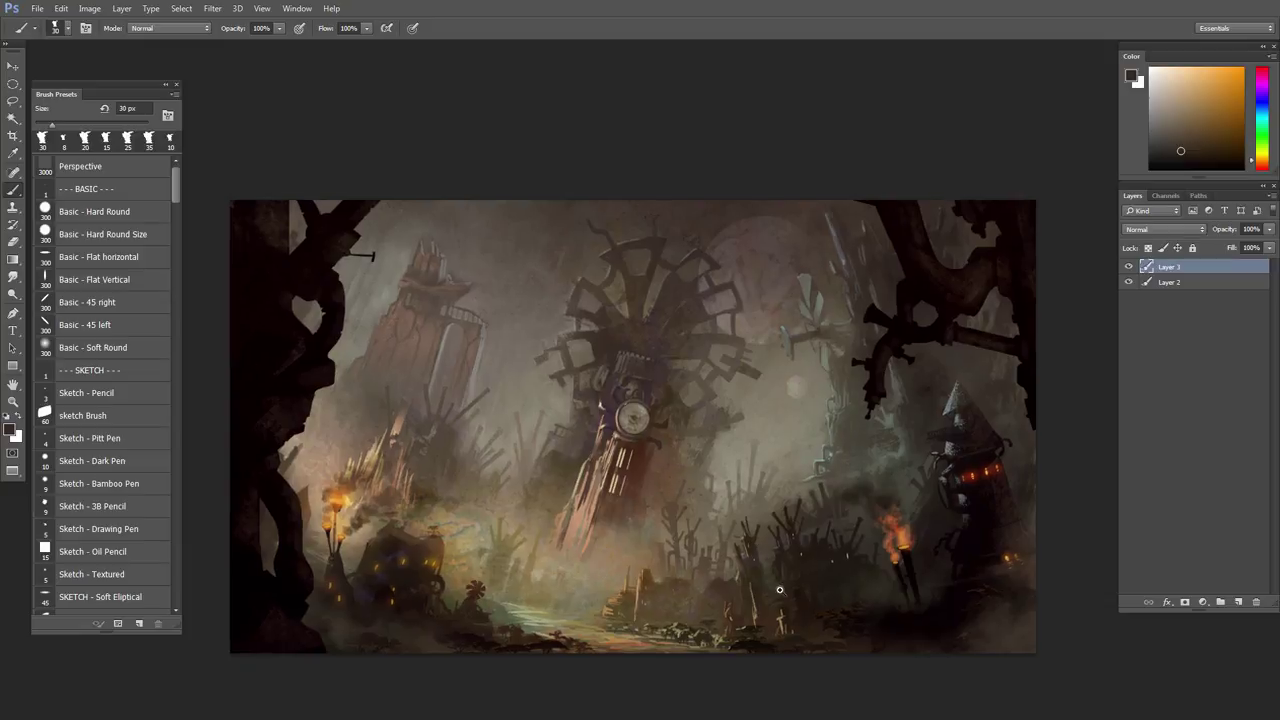
scroll(828, 565, "up", 2)
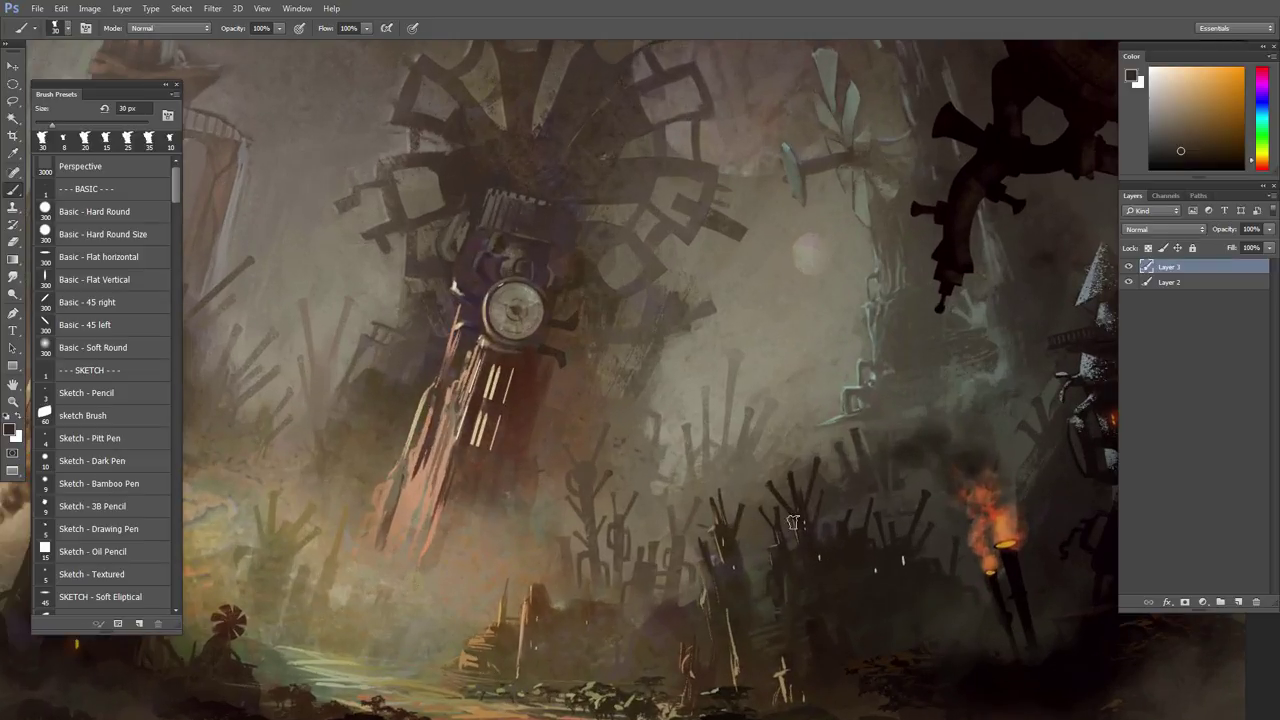
scroll(722, 519, "down", 3)
scroll(756, 547, "down", 3)
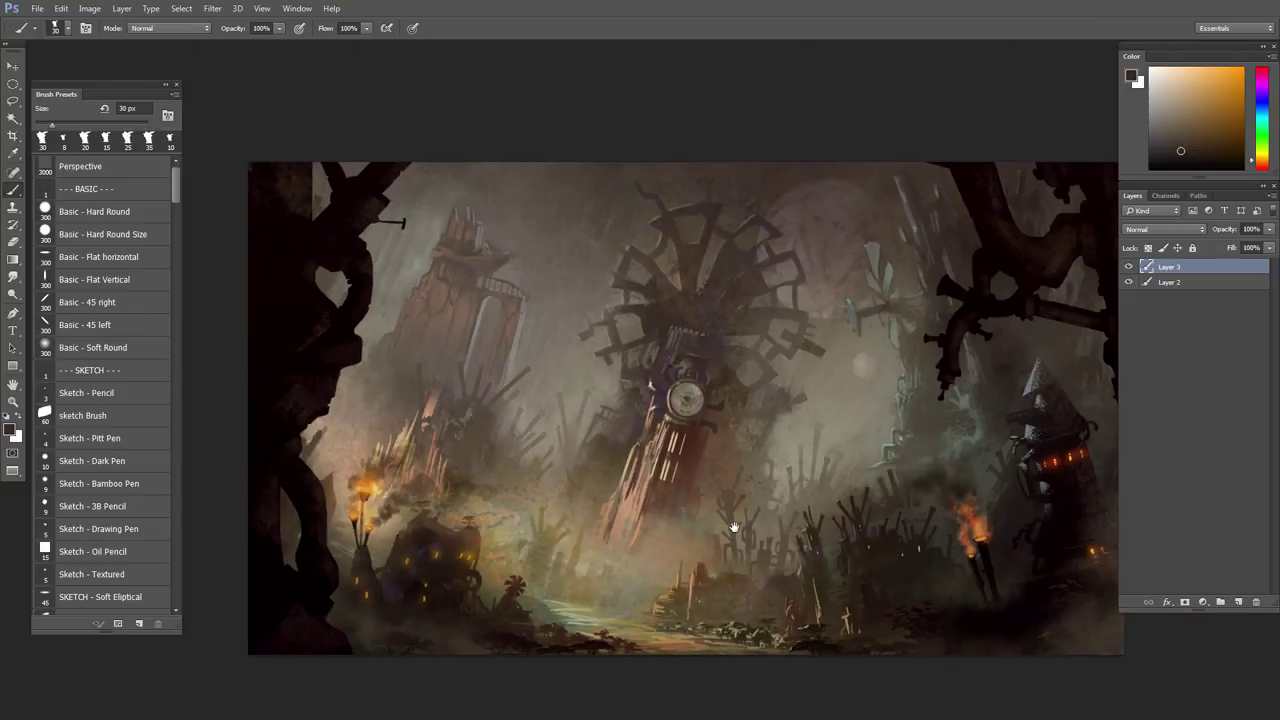
scroll(790, 535, "up", 3)
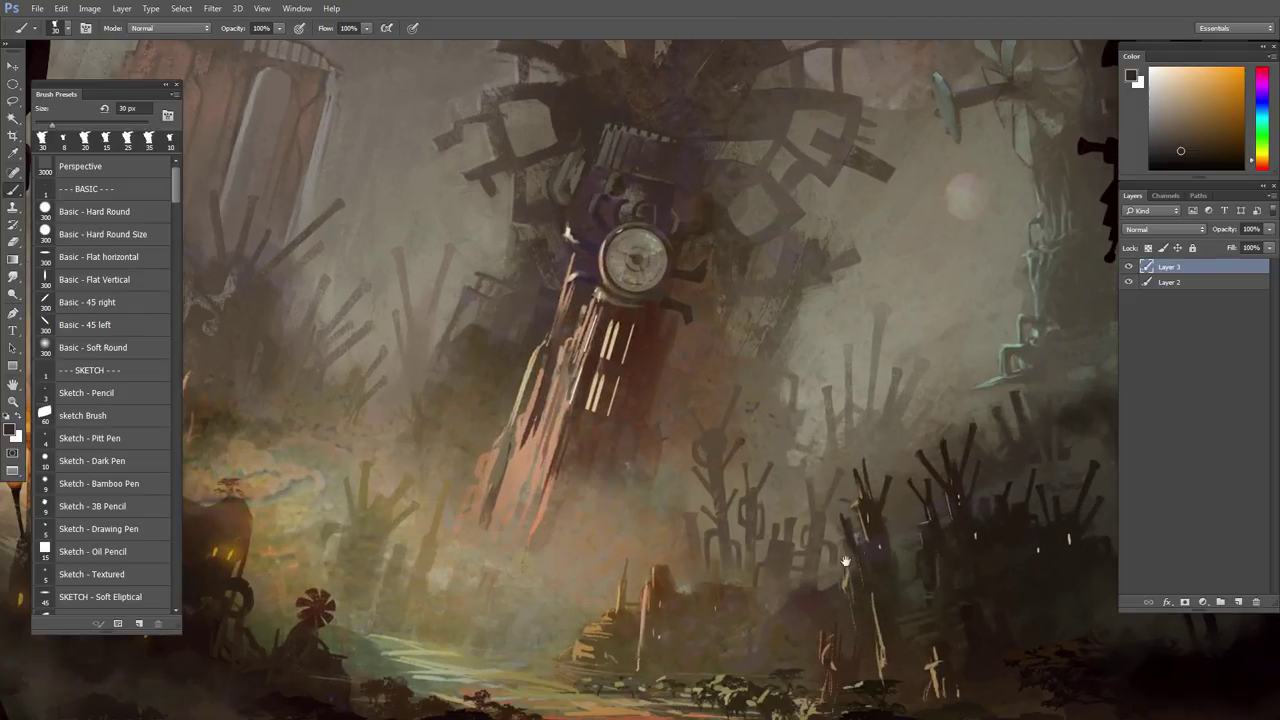
left_click_drag(846, 561, 914, 486)
scroll(648, 529, "down", 2)
left_click_drag(456, 537, 561, 573)
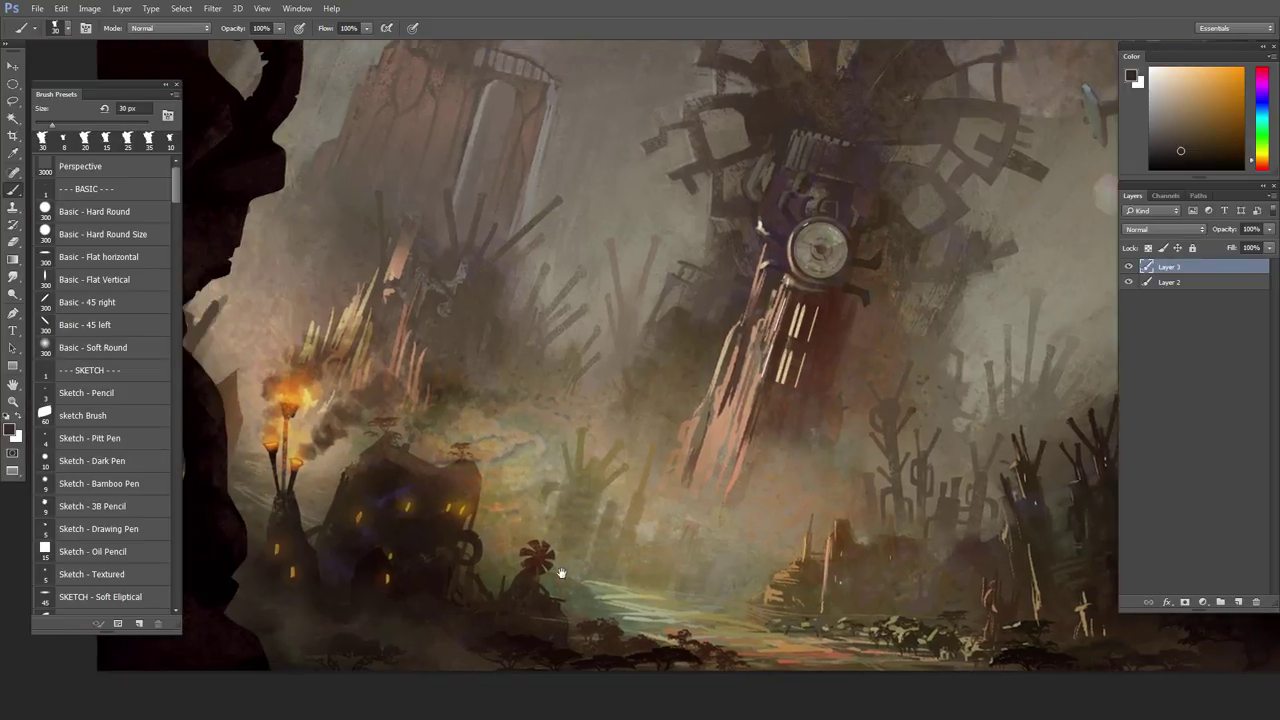
left_click_drag(654, 617, 624, 546)
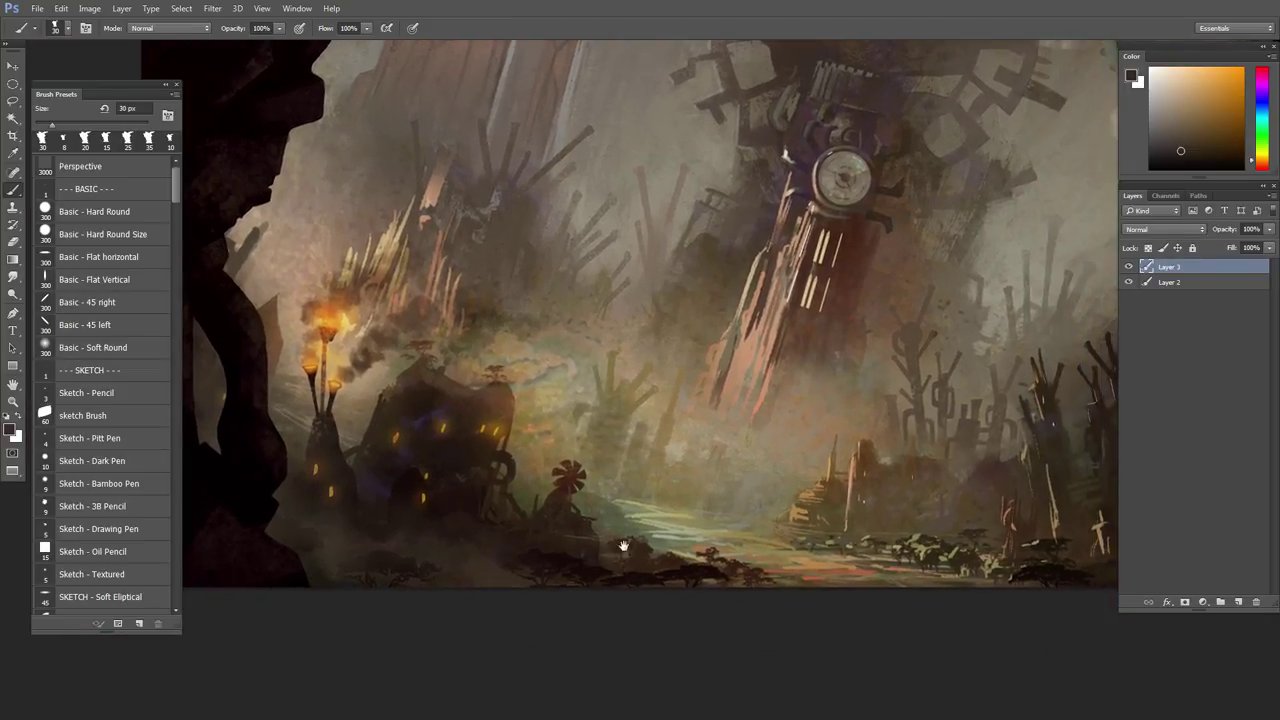
scroll(623, 546, "up", 2)
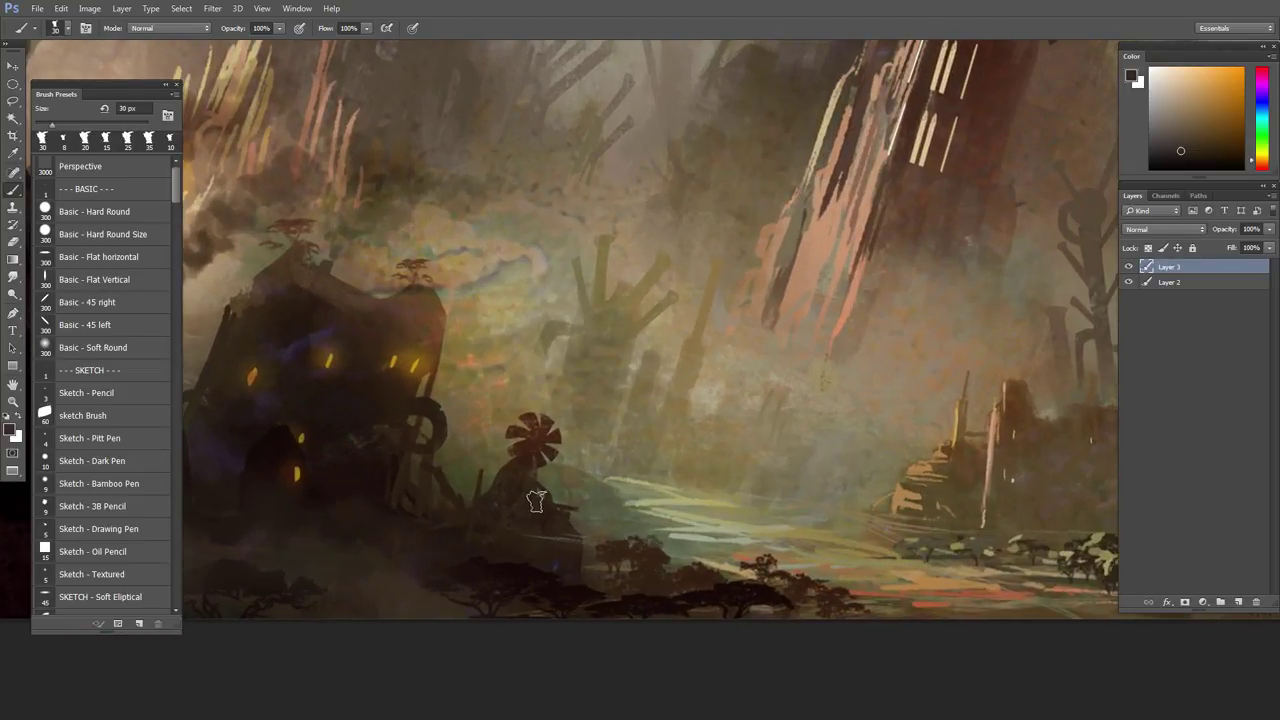
- Outline a second curved pipe beside the dark house's looped pipe near the windmill and paint it a sampled dark brown at 30 px
key("v")
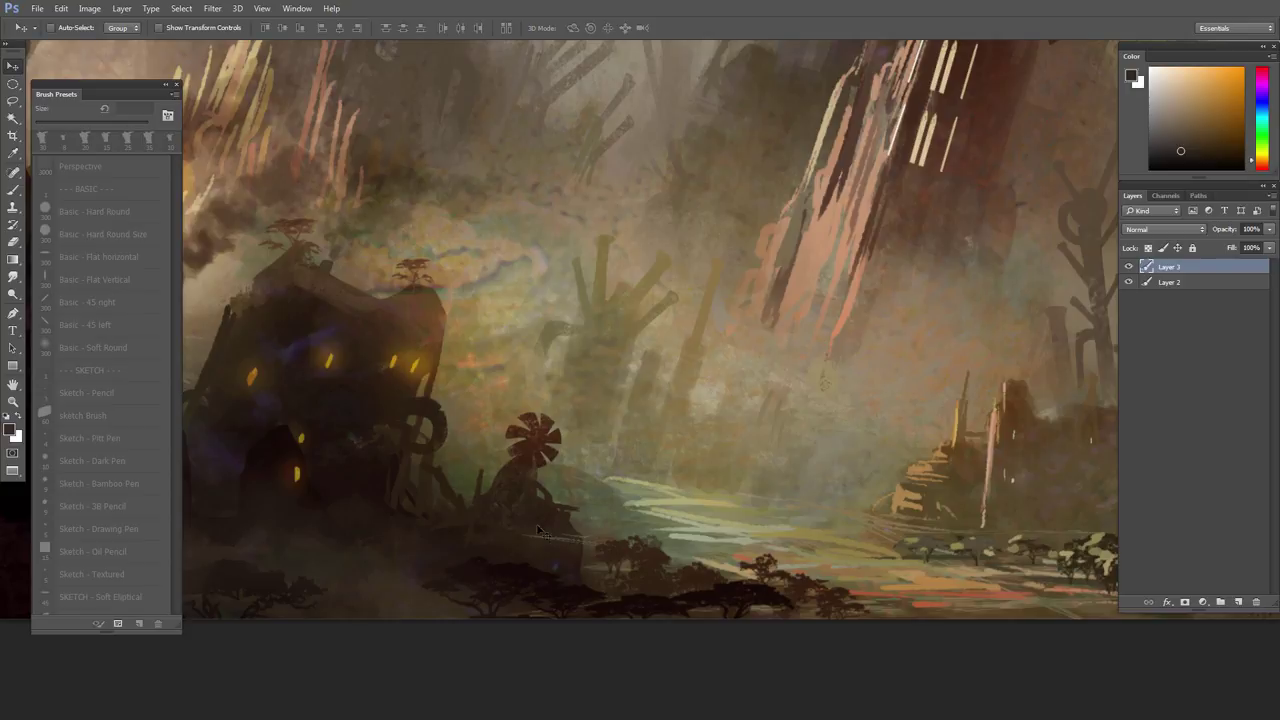
left_click_drag(658, 566, 712, 592)
key("l")
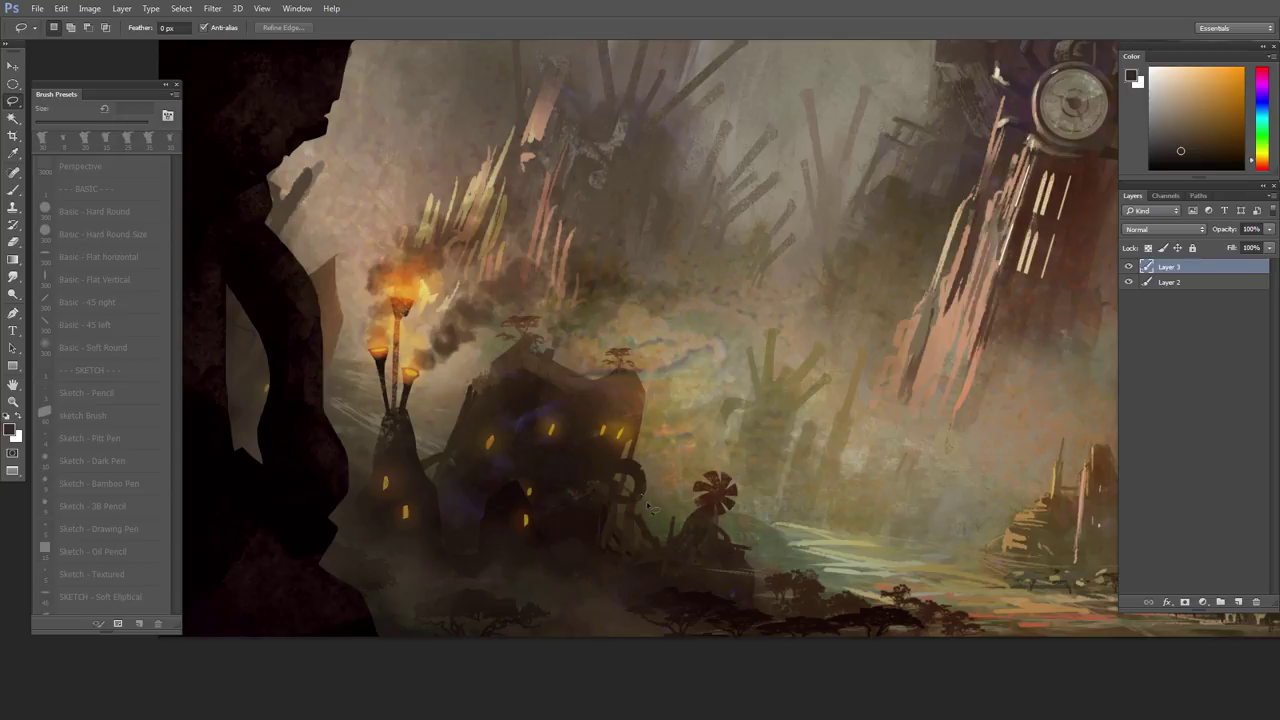
left_click_drag(650, 506, 643, 521)
key("b")
left_click(641, 482, "alt")
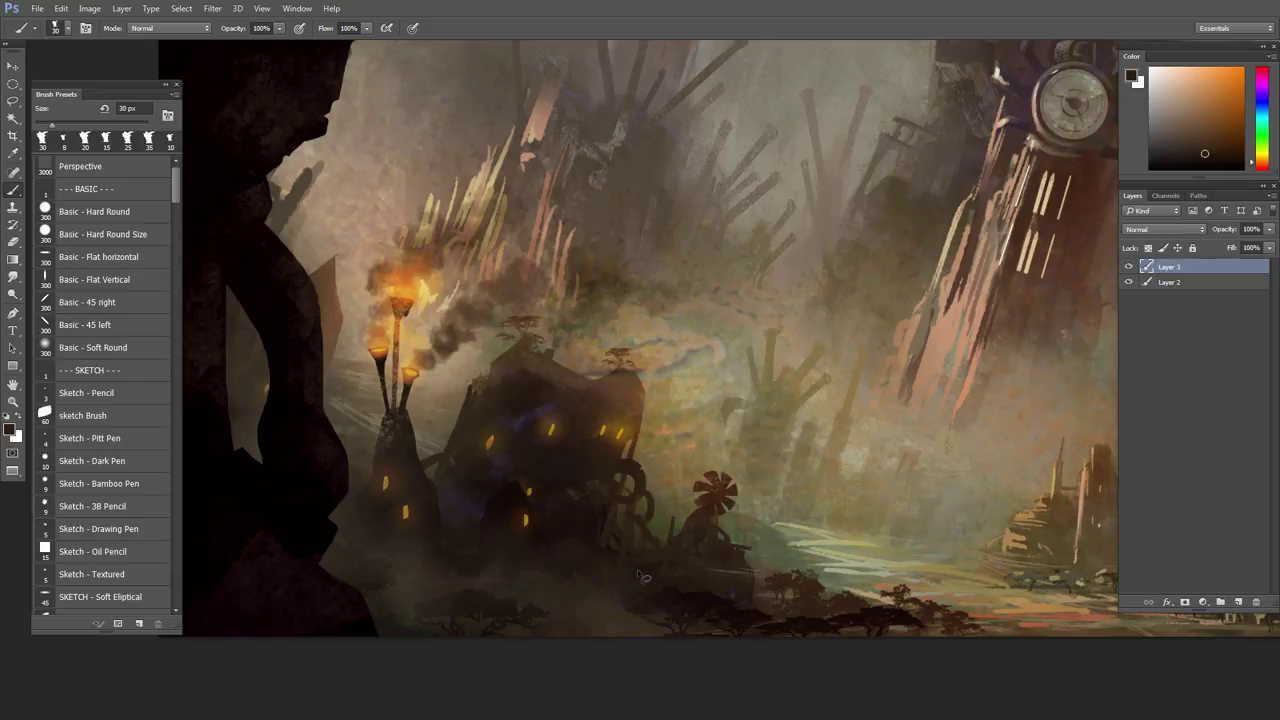
- Outline a small bent pipe between the torch tower and the dark house, paint it dark brown at 30 px, and deselect
key("l")
left_click_drag(614, 552, 789, 585)
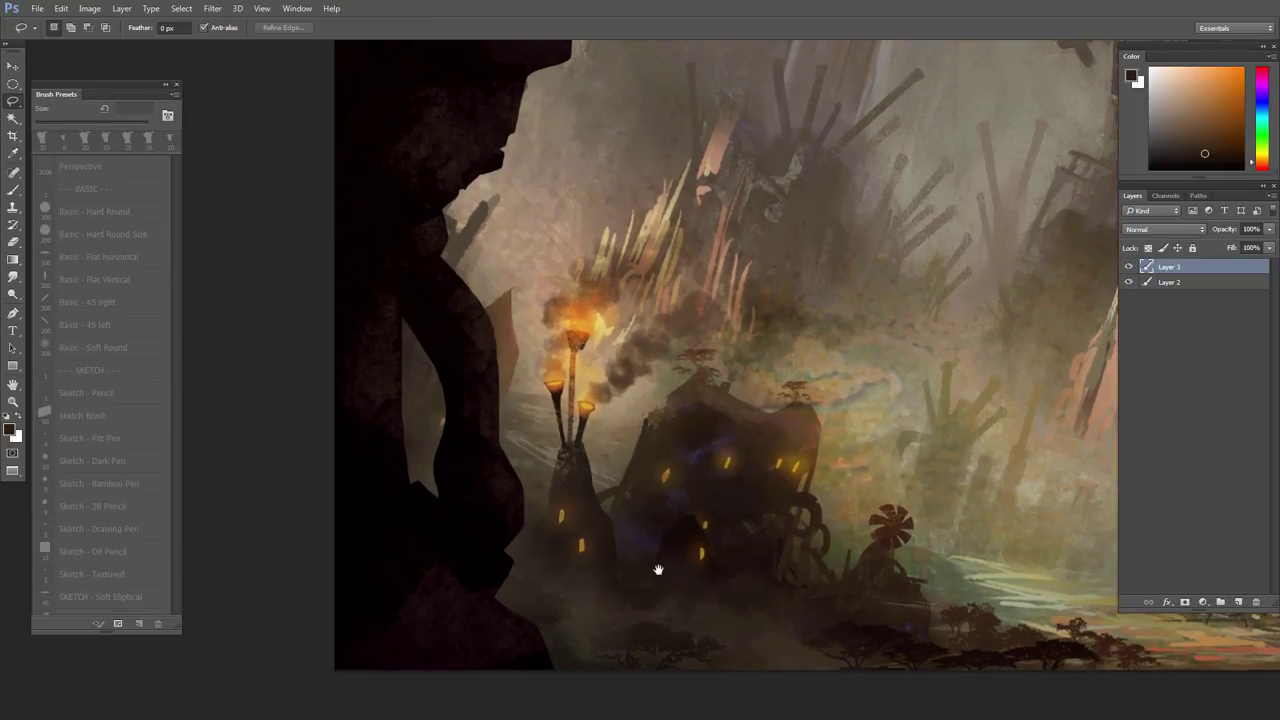
left_click_drag(630, 470, 606, 497)
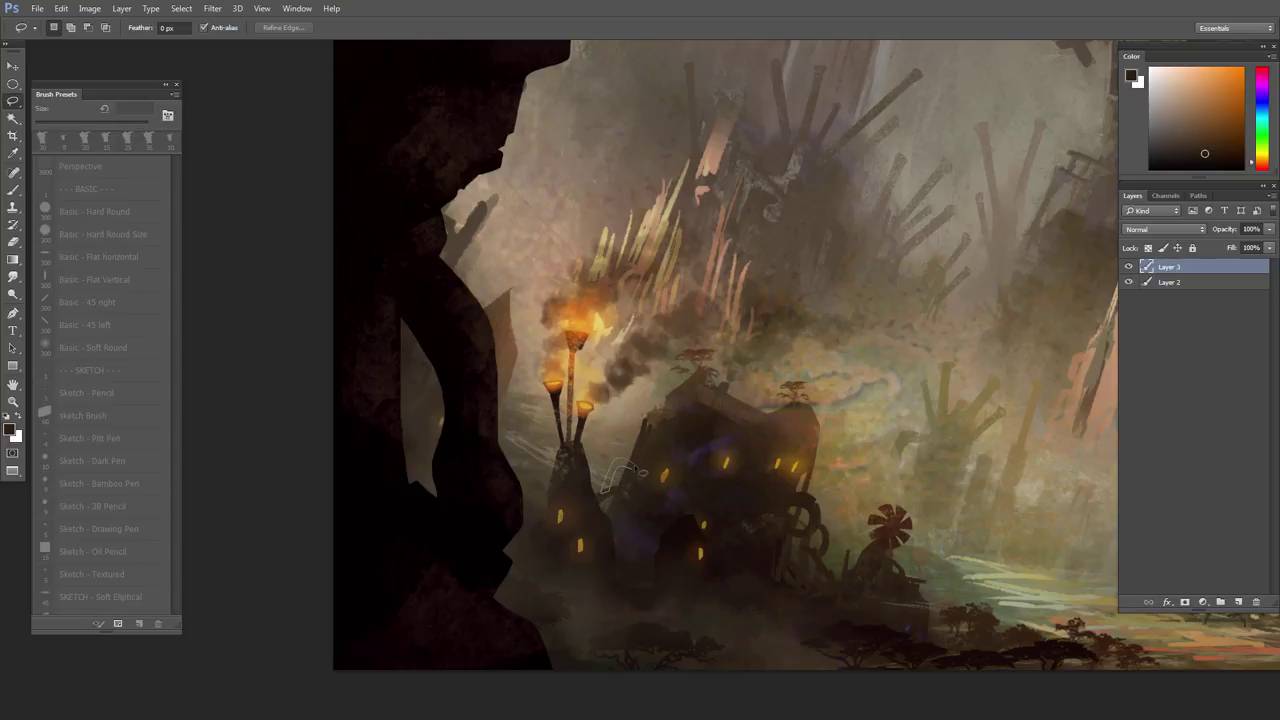
key("b")
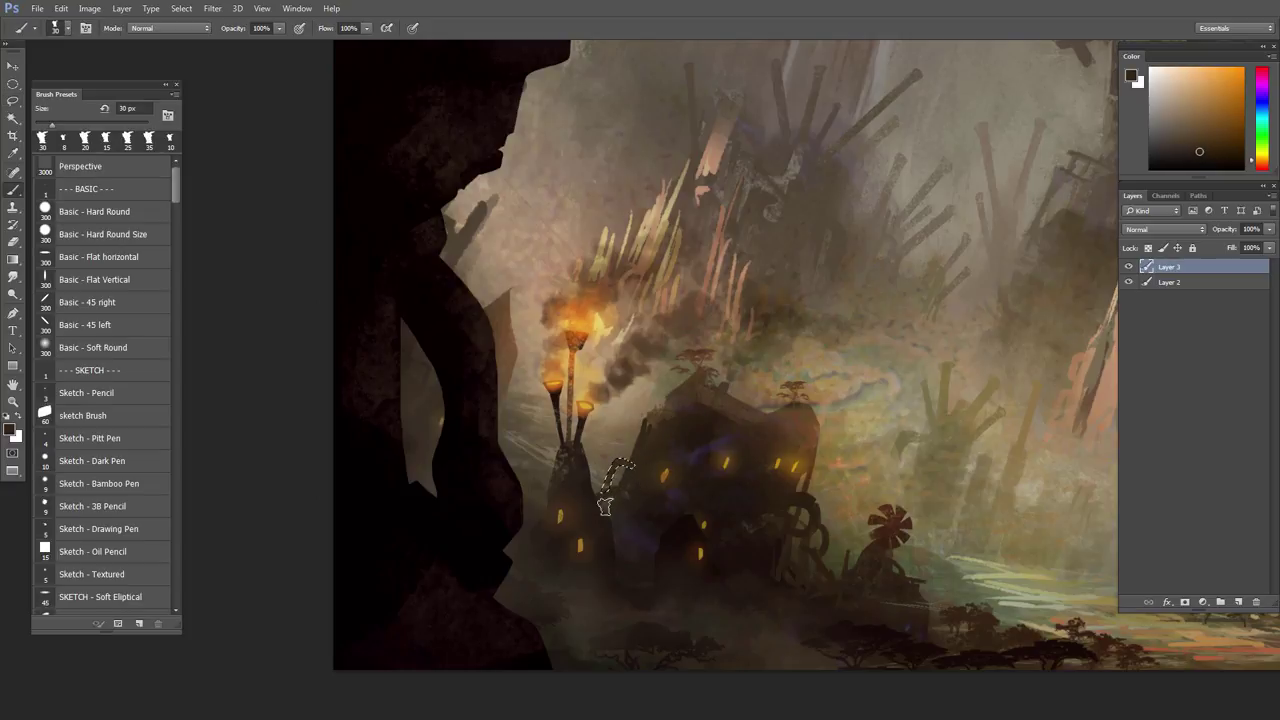
key("ctrl+d")
- Review the overall composition from the dark house and river across to the torches and the lit tower
key("v")
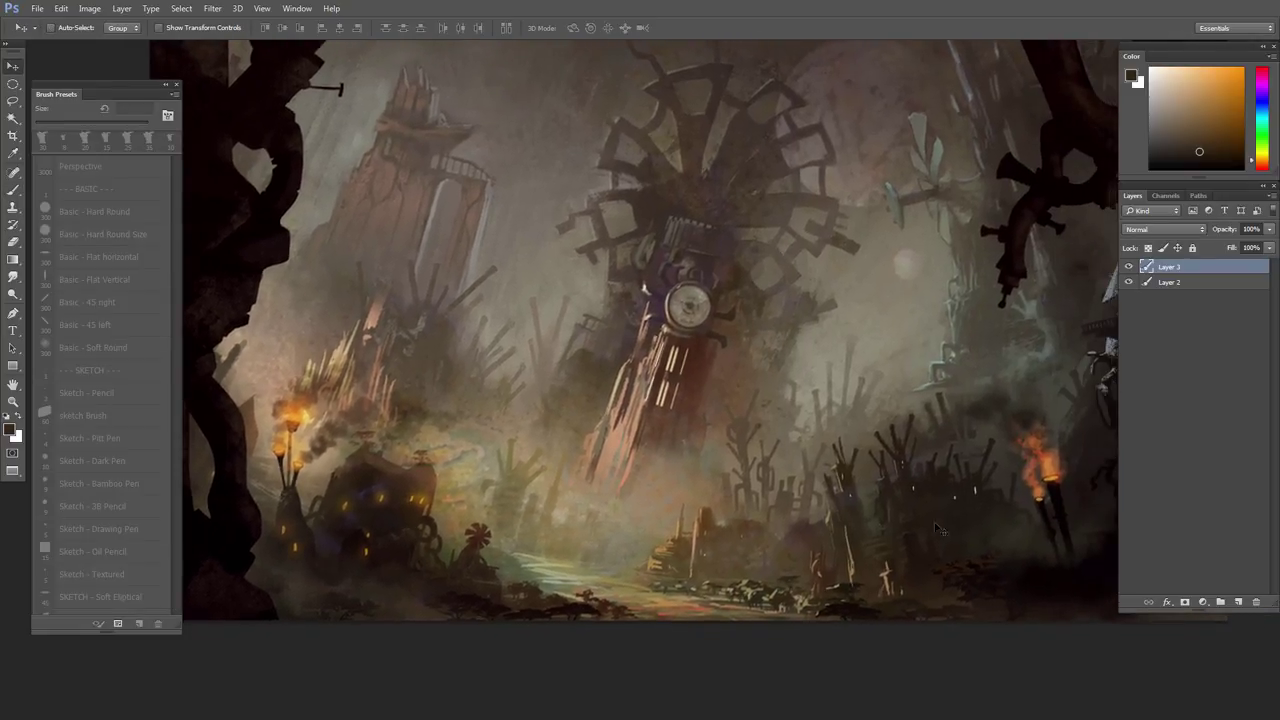
left_click_drag(957, 540, 890, 546)
left_click_drag(664, 544, 737, 591)
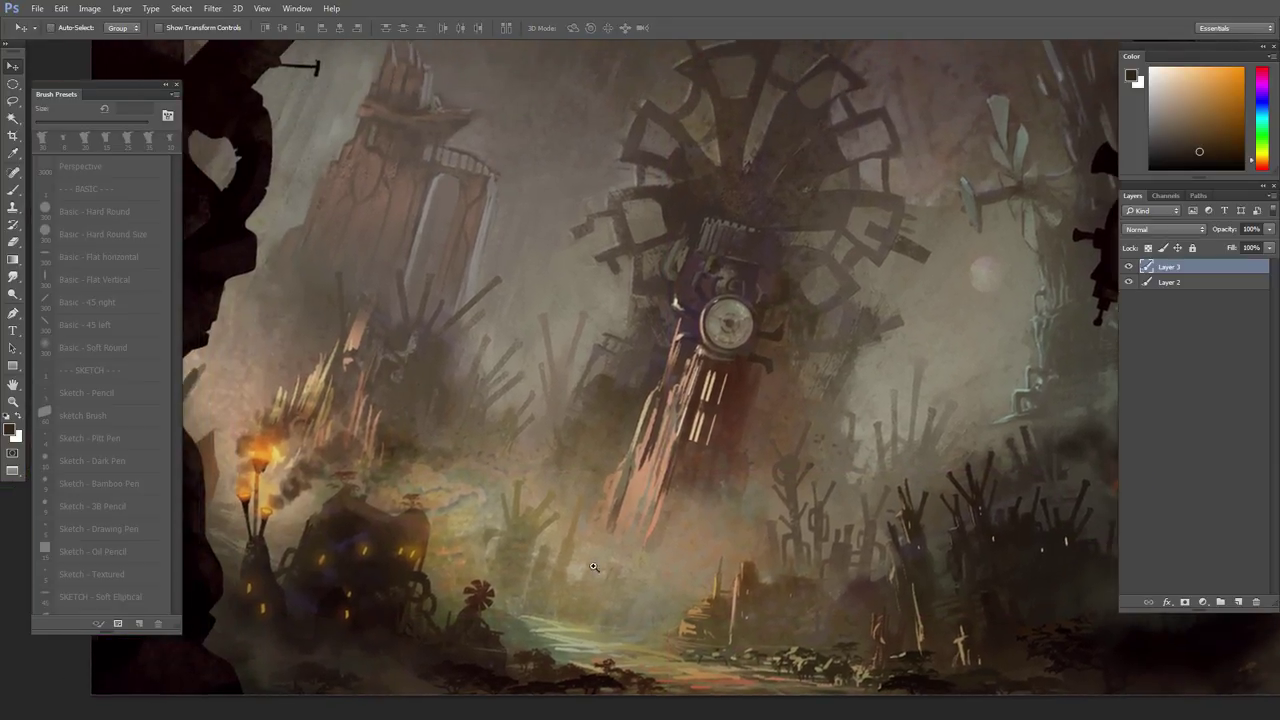
left_click_drag(593, 566, 545, 540)
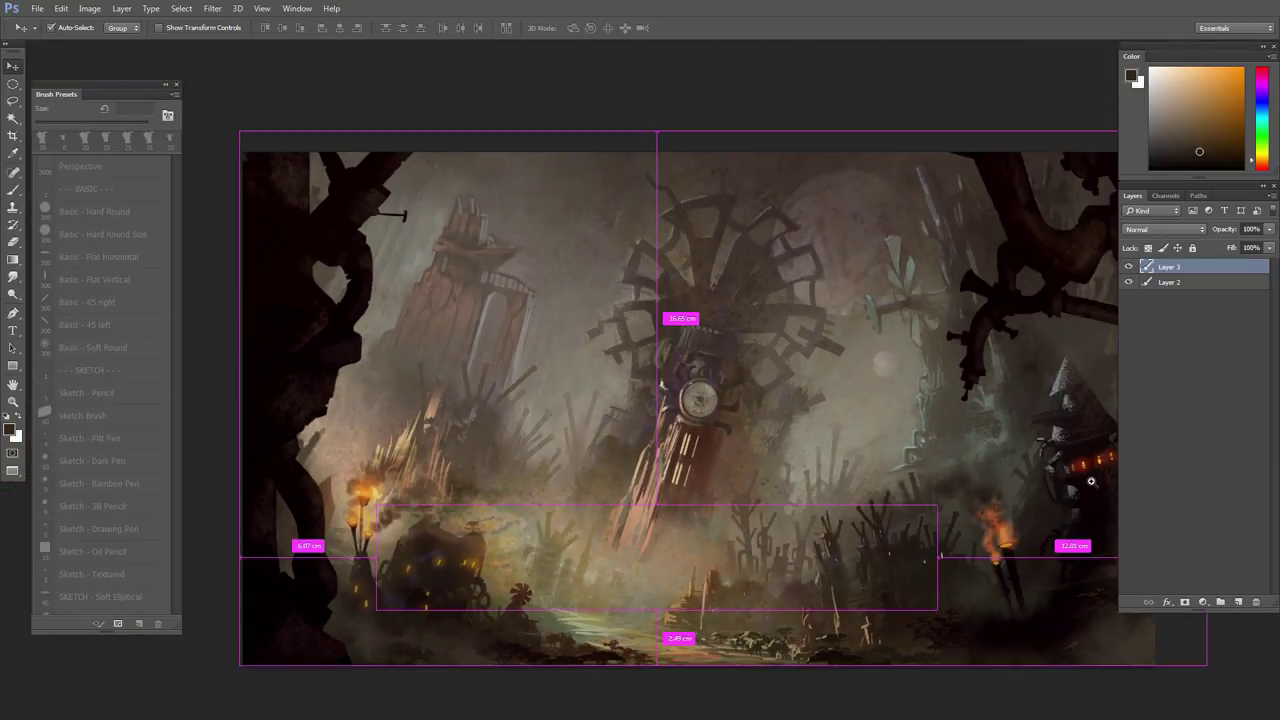
left_click_drag(1091, 481, 1040, 481)
left_click_drag(913, 484, 765, 455)
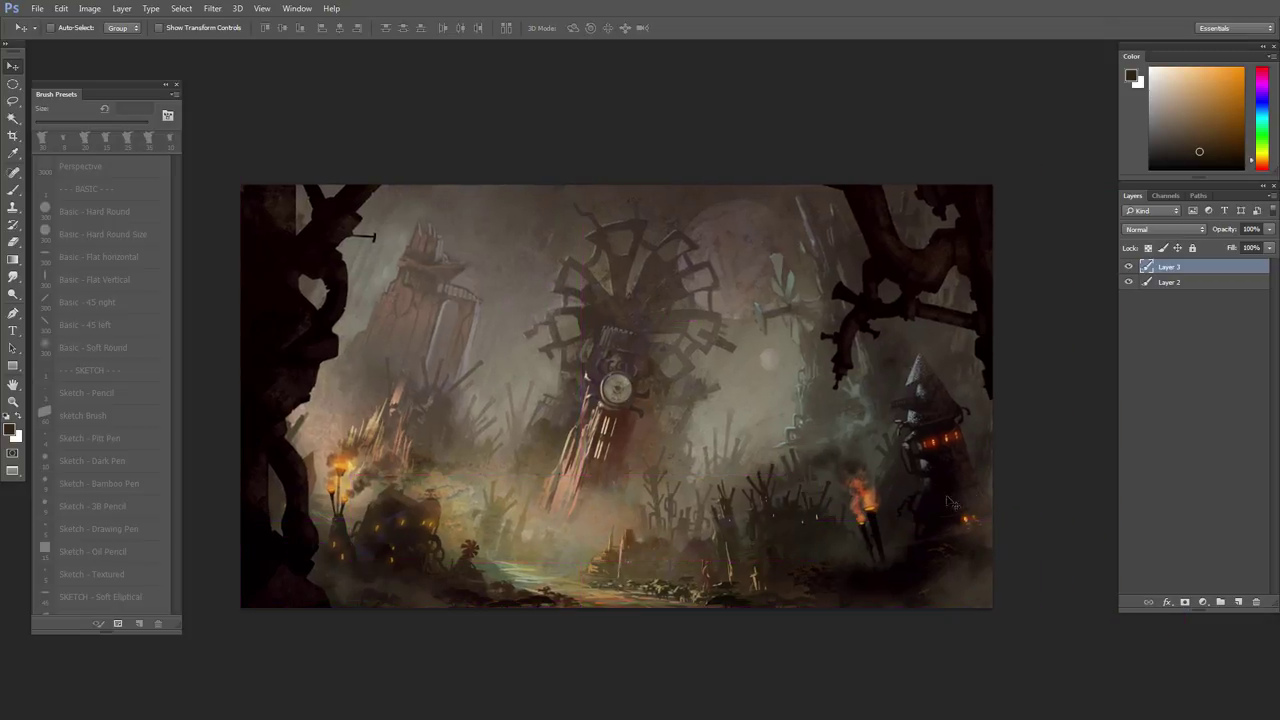
key("ctrl")
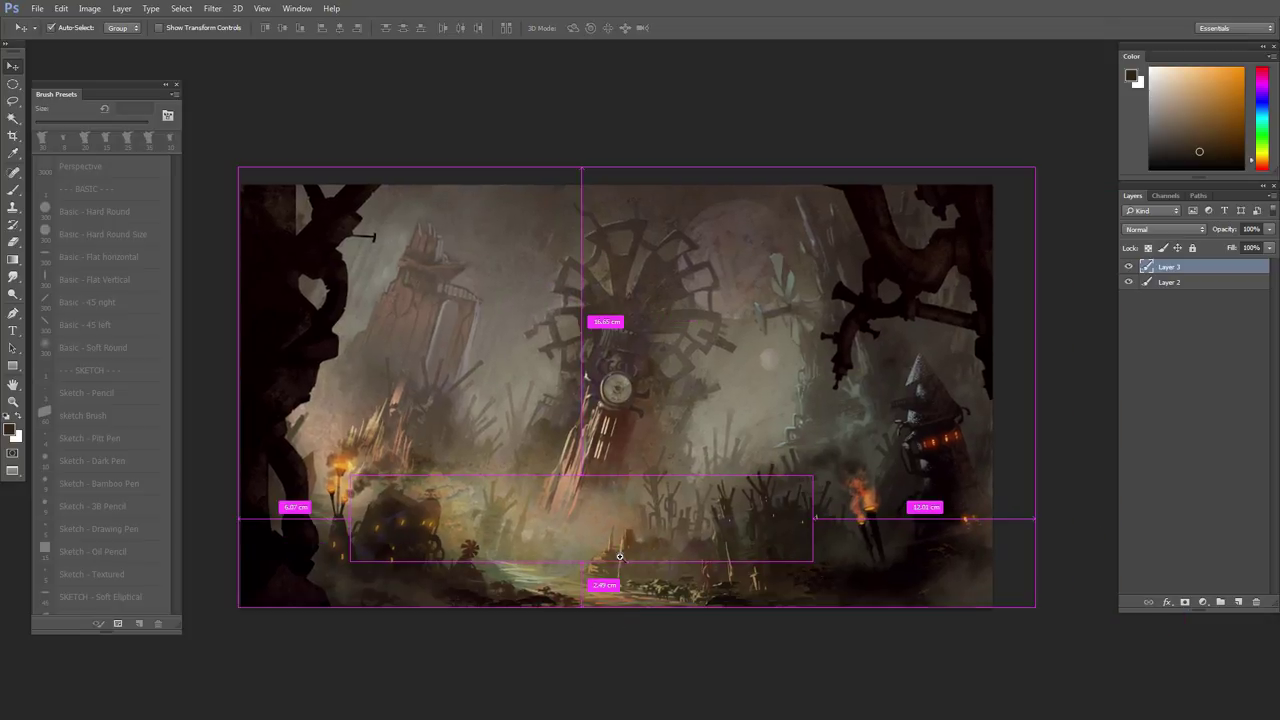
left_click_drag(620, 556, 629, 576)
left_click_drag(592, 478, 666, 528)
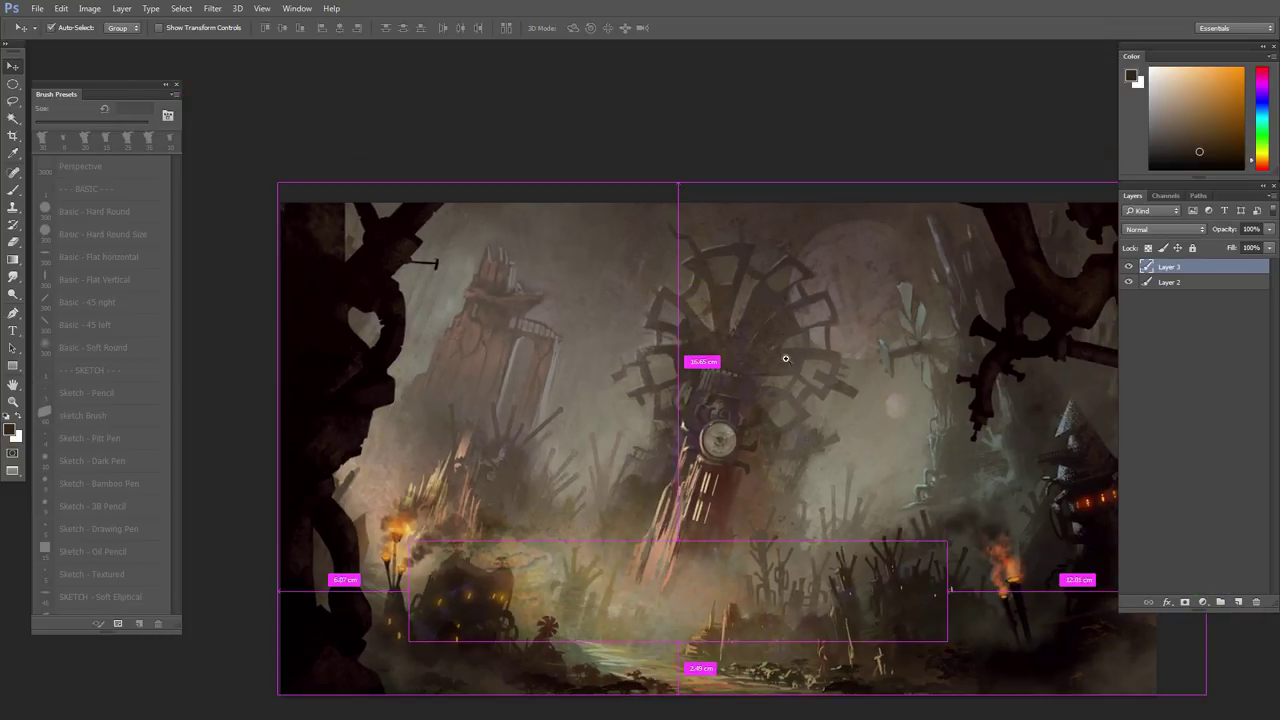
- Paint small touches on the left rim of the great wheel with a sampled dark brown and a 15 to 20 px brush
left_click_drag(787, 362, 766, 405)
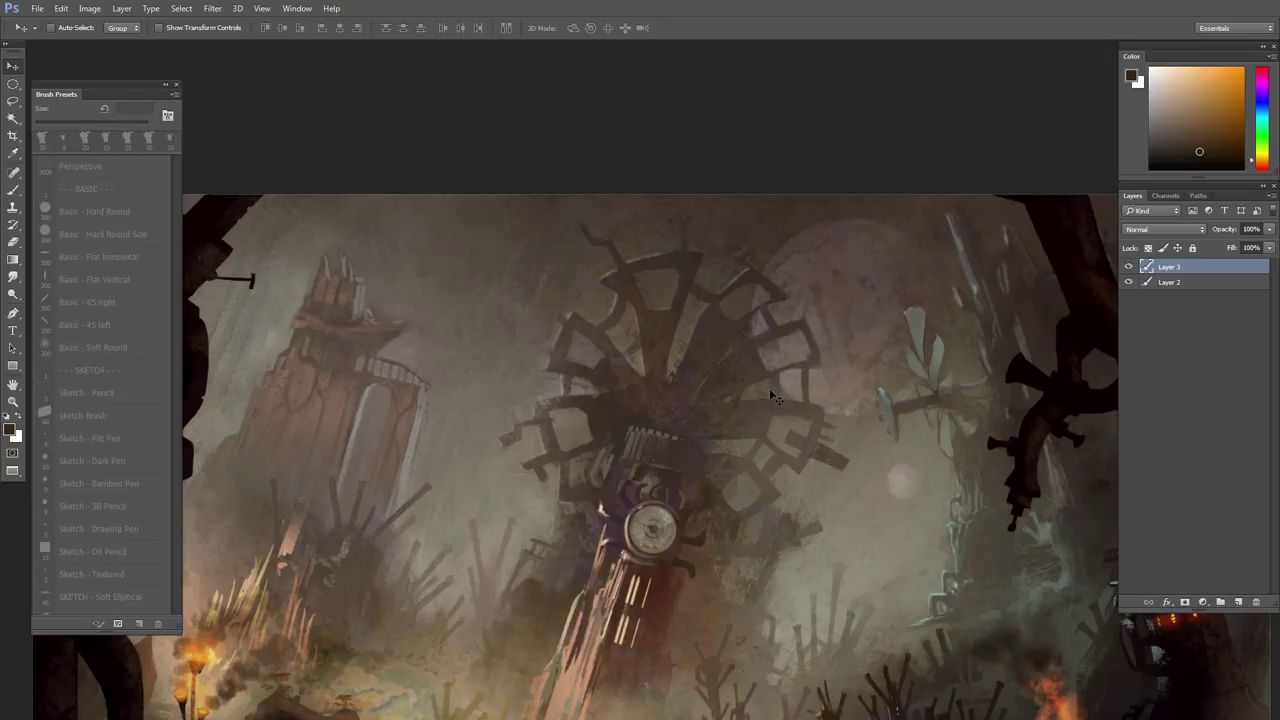
left_click_drag(749, 351, 779, 451)
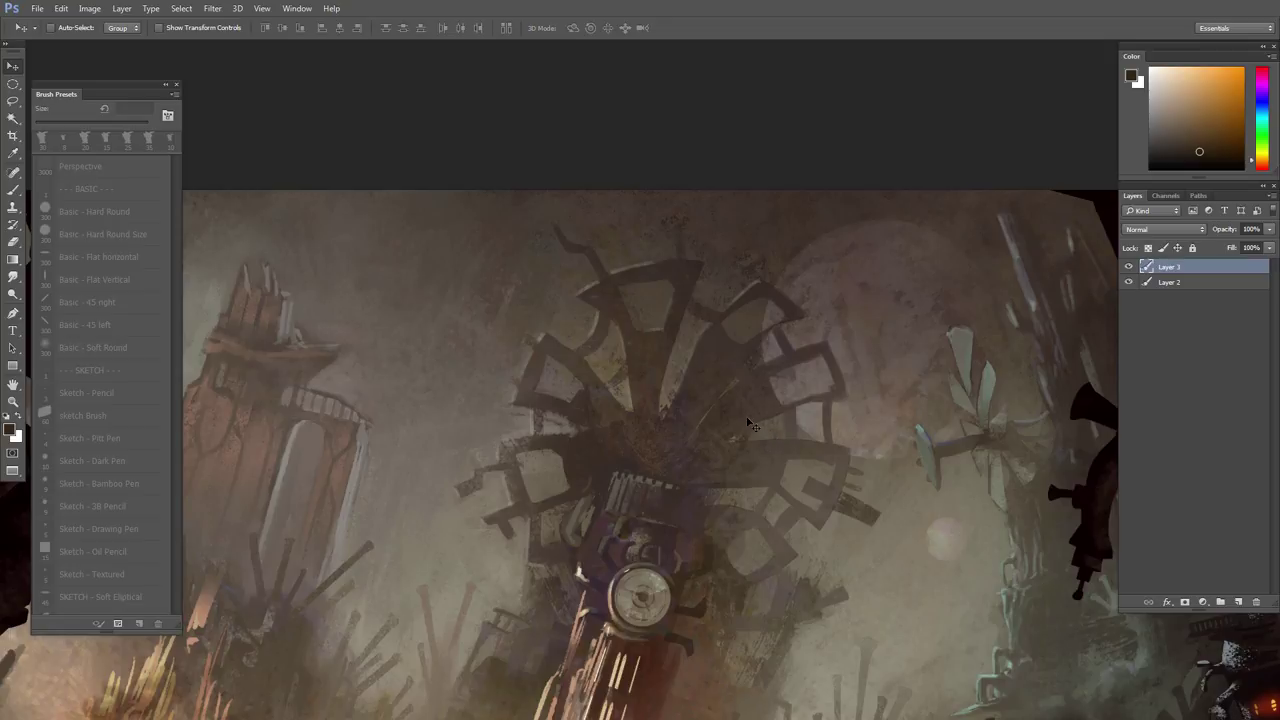
key("b")
left_click(578, 441, "alt")
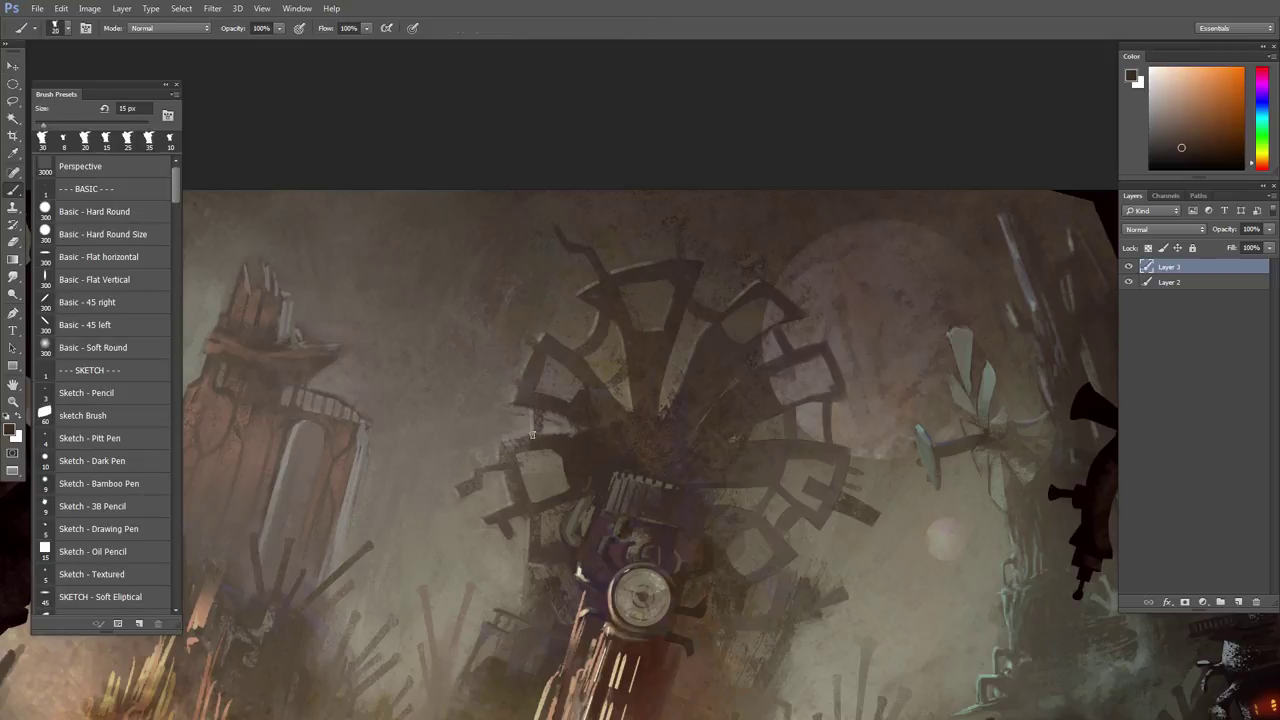
mouse_move(505, 447)
left_mouse_down()
mouse_move(571, 439)
mouse_move(516, 486)
left_mouse_up()
left_click_drag(650, 430, 567, 536)
- Outline a small opening below the great wheel's upper-right window, paint it a sampled grey-brown at 20 px, and deselect
scroll(688, 436, "up", 2)
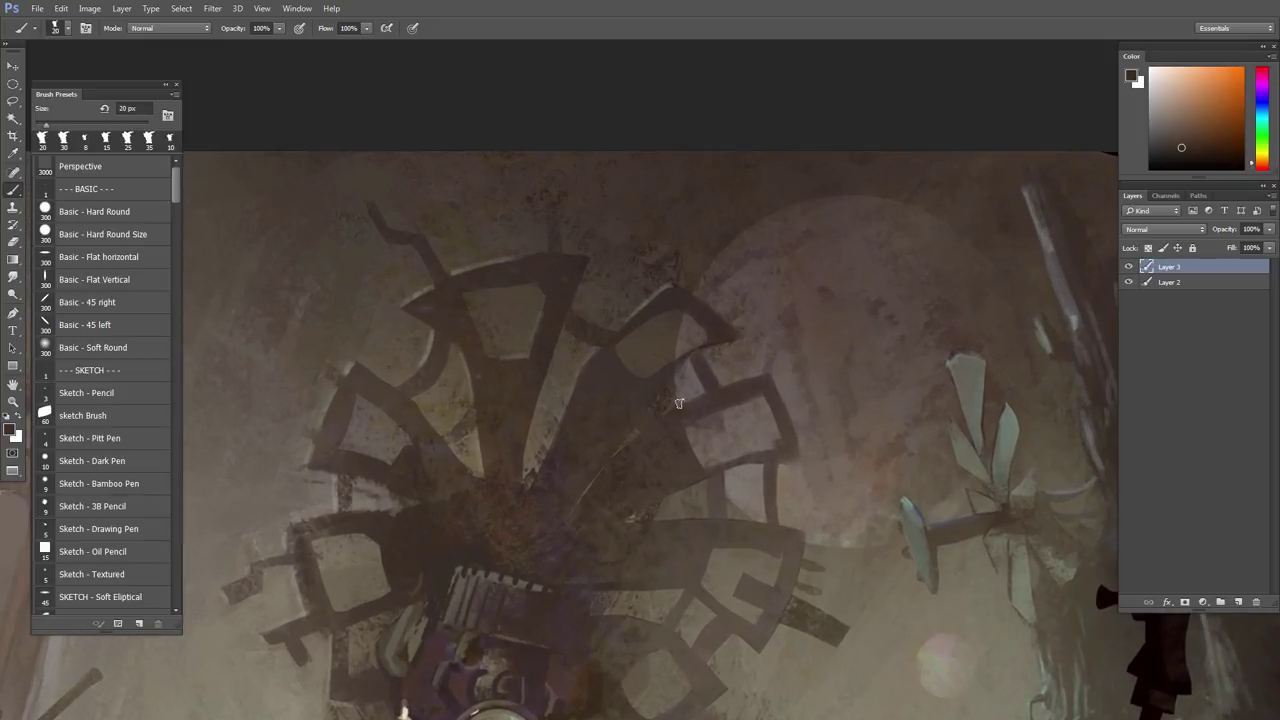
key("l")
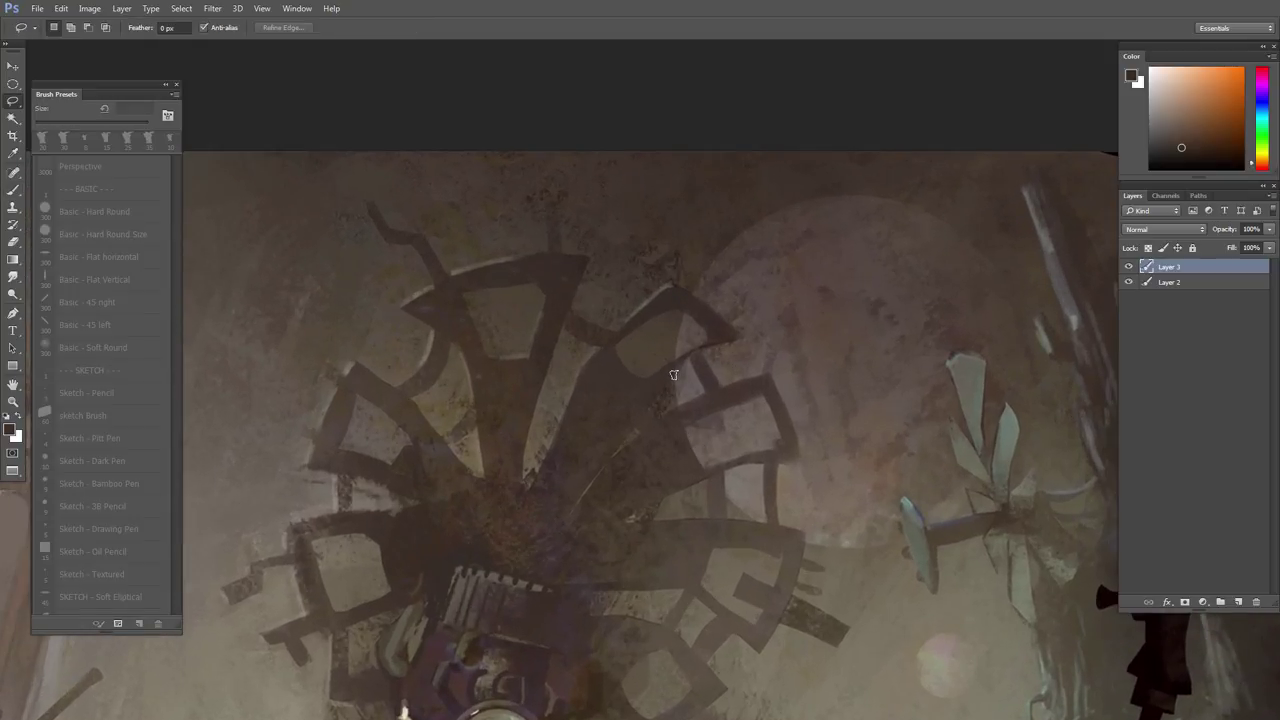
mouse_move(673, 377)
left_mouse_down()
mouse_move(677, 403)
mouse_move(665, 416)
mouse_move(678, 374)
mouse_move(655, 405)
left_mouse_up()
key("b")
key("ctrl+d")
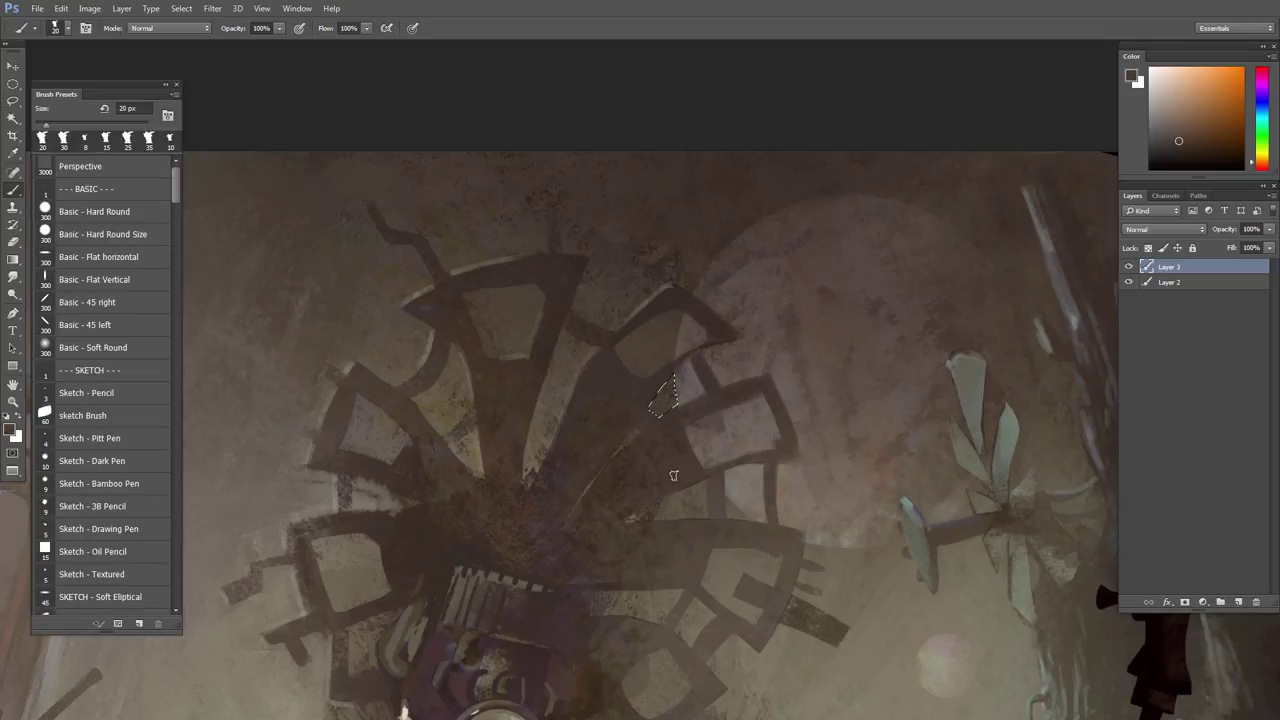
- Outline a narrow strip at the inner end of the great wheel's right-hand window, paint it a sampled grey-brown at 20 px, and deselect
key("l")
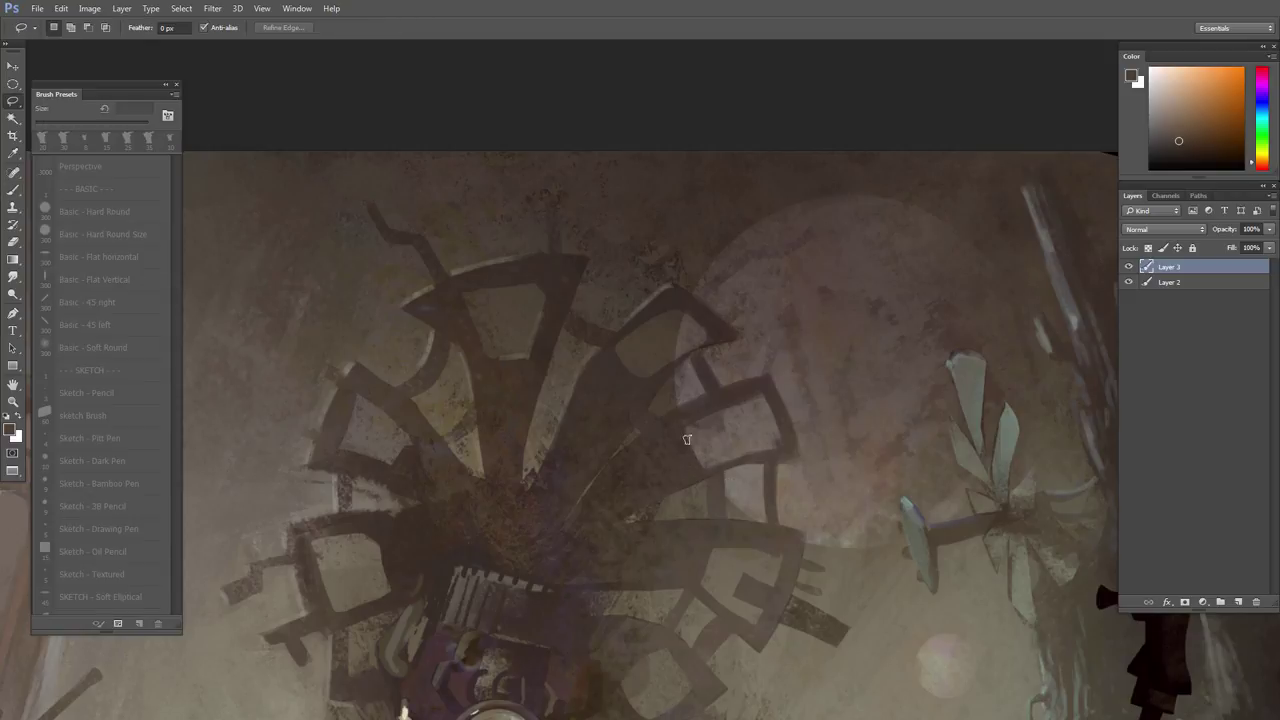
left_click_drag(685, 431, 702, 467)
left_click_drag(692, 423, 684, 418)
key("b")
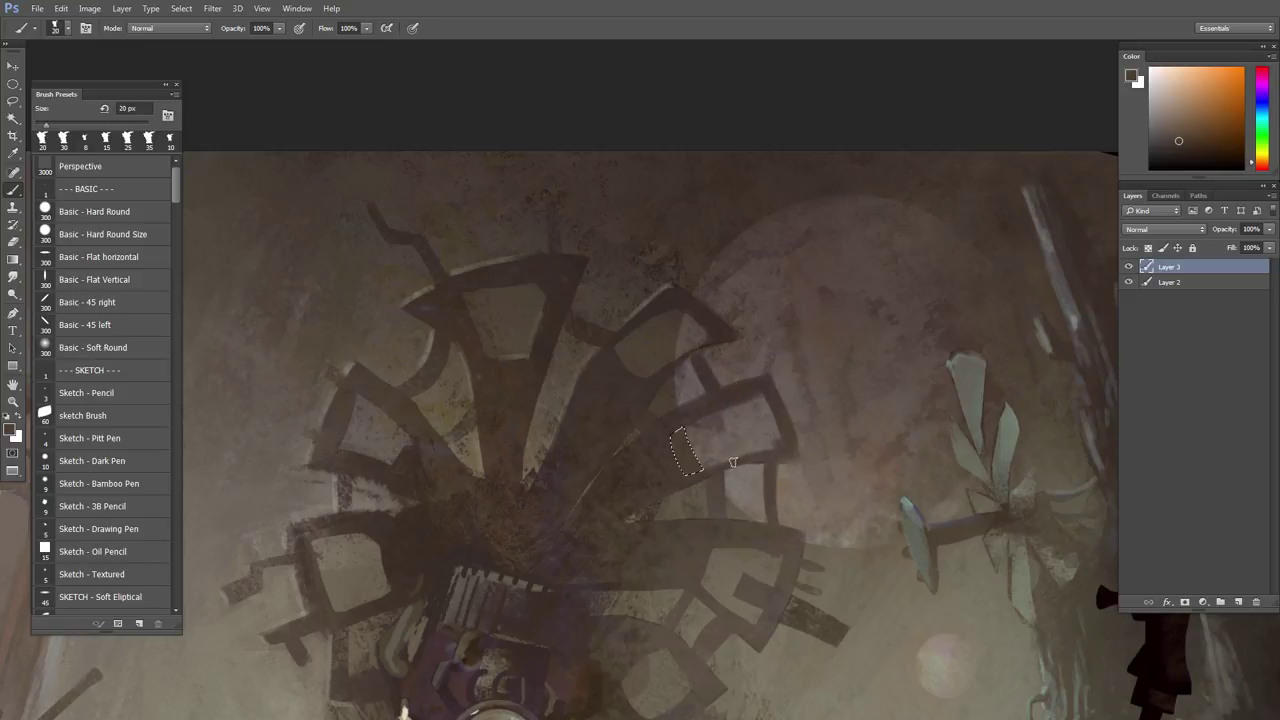
left_click(700, 488, "alt")
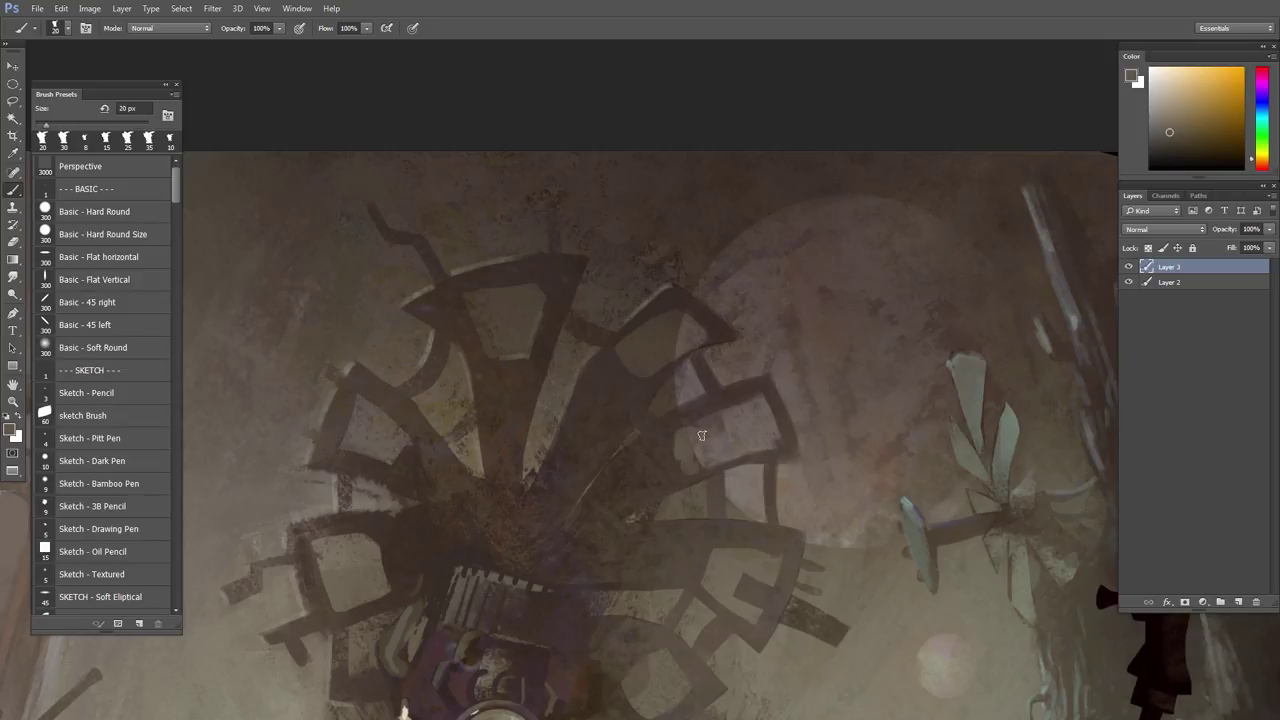
left_click_drag(723, 476, 641, 440)
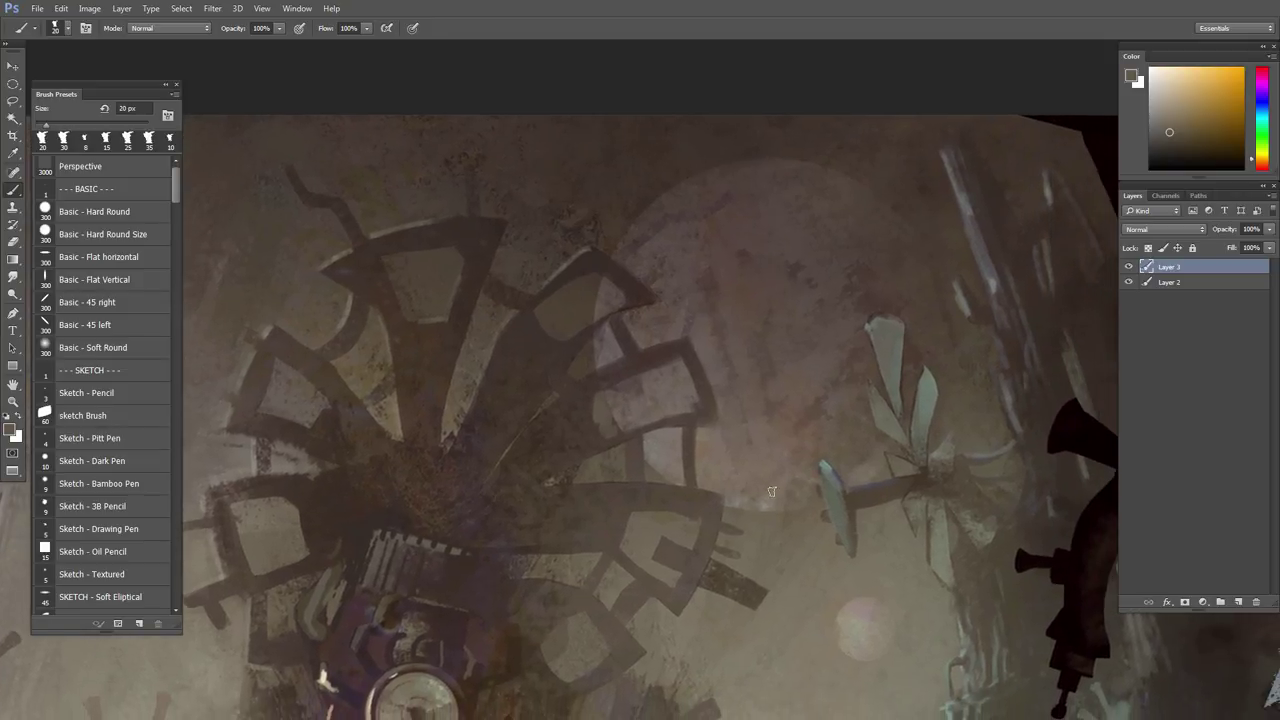
- Outline the small opening below the great wheel's upper-right window again, repaint it a lighter sampled grey-brown at 20 px, and deselect
scroll(771, 491, "down", 4)
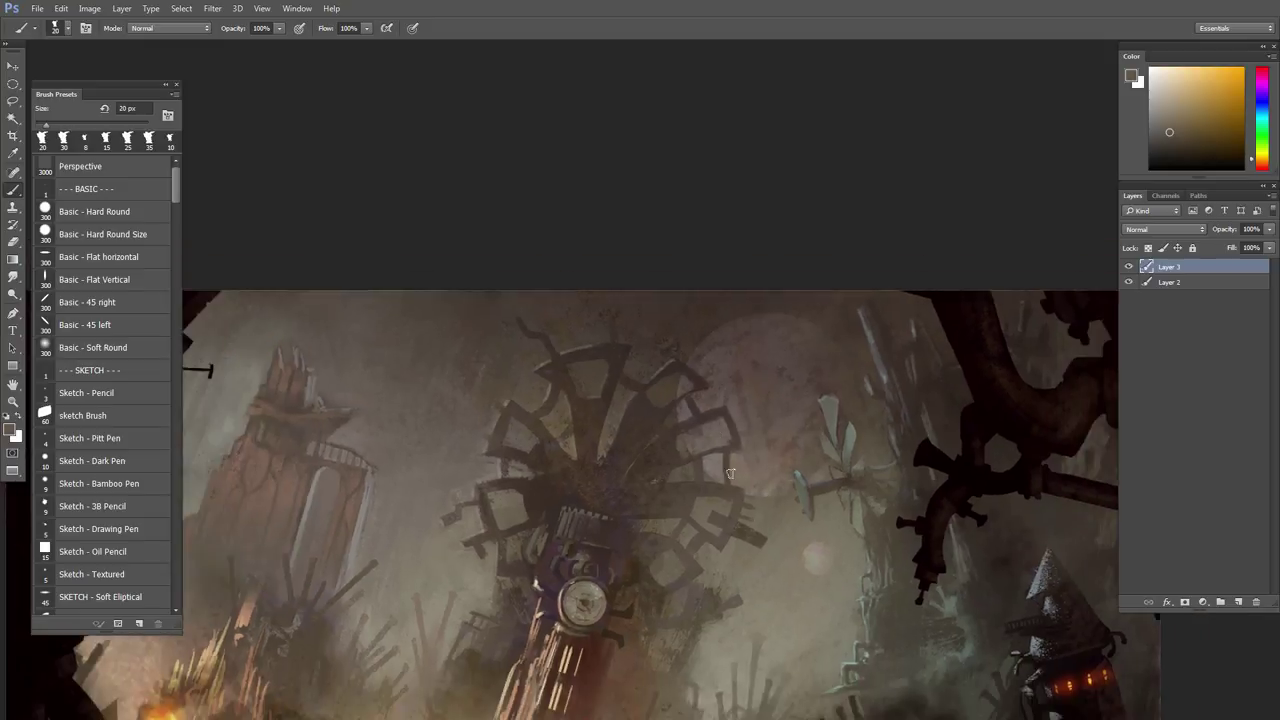
scroll(730, 473, "up", 2)
scroll(707, 420, "up", 3)
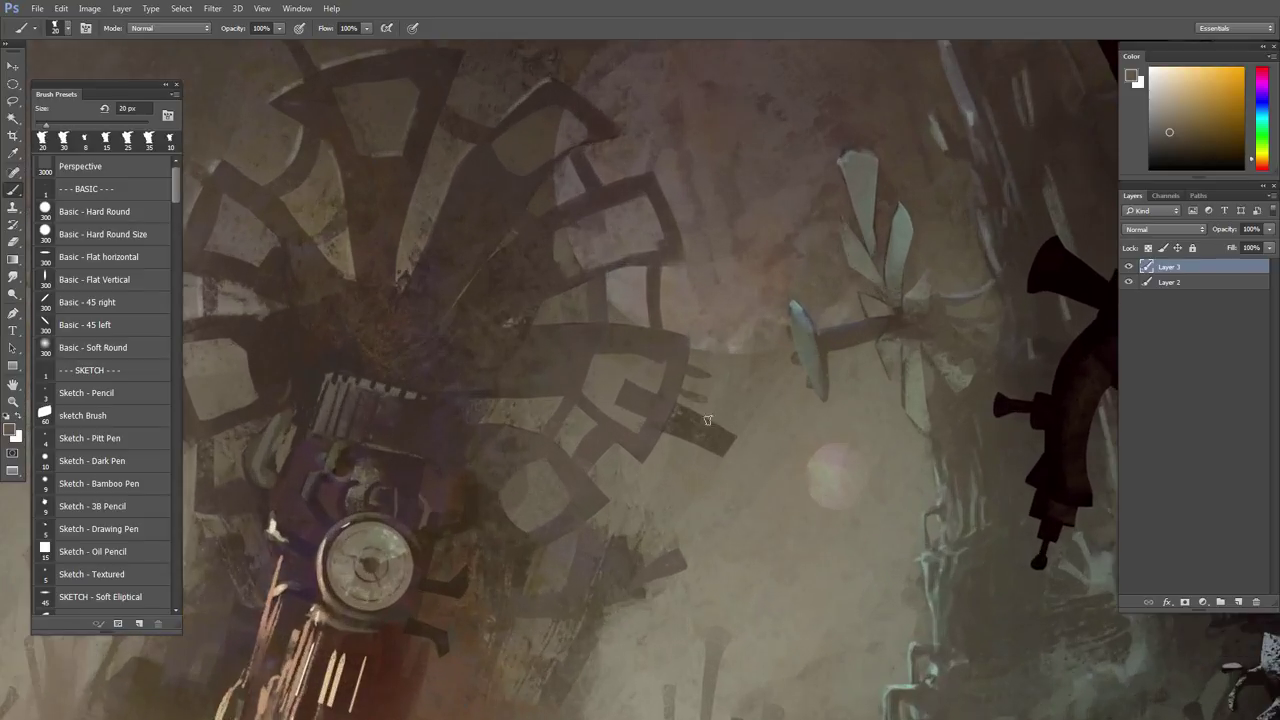
scroll(707, 420, "down", 3)
key("l")
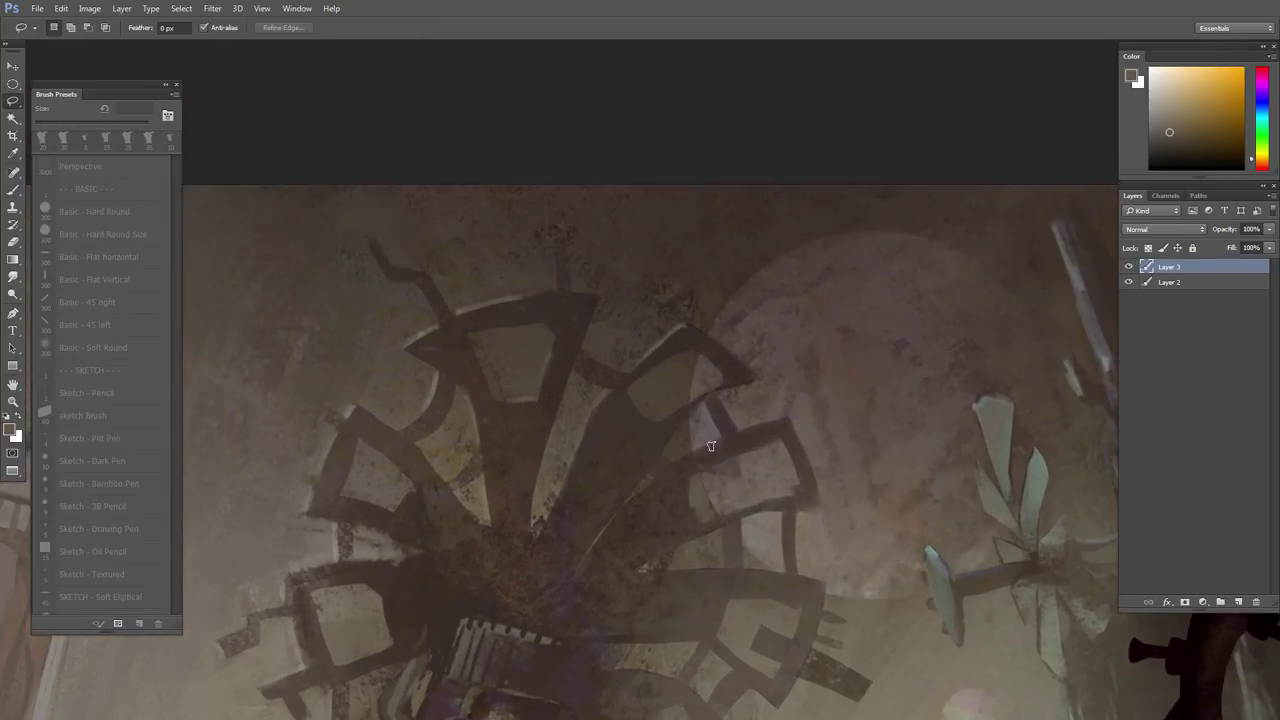
scroll(711, 446, "up", 2)
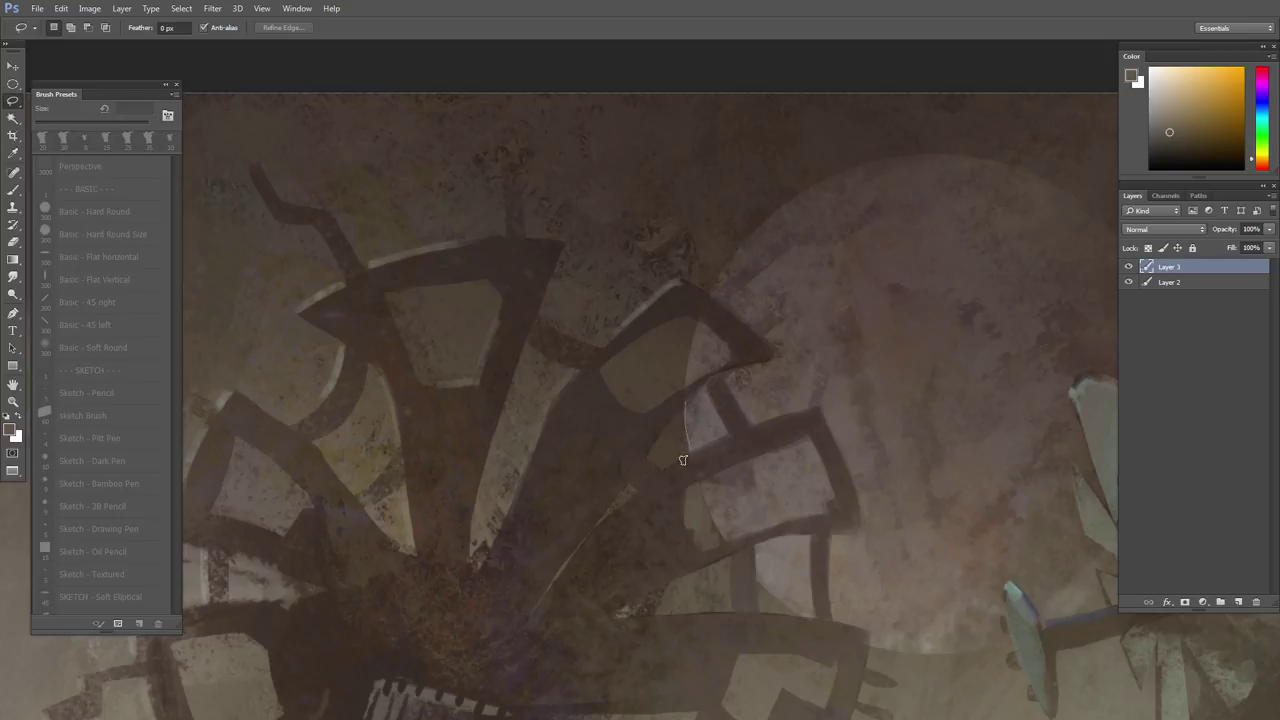
left_click_drag(662, 470, 650, 460)
left_click_drag(682, 405, 682, 406)
key("b")
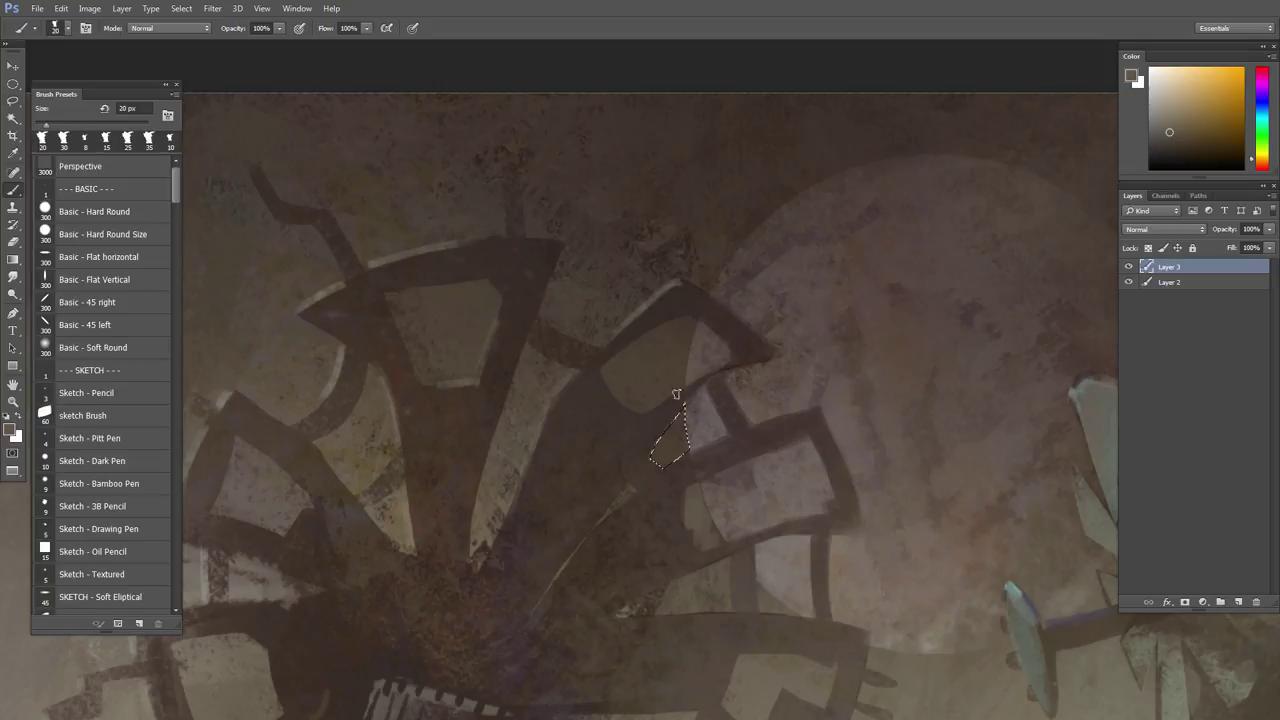
left_click(665, 393, "alt")
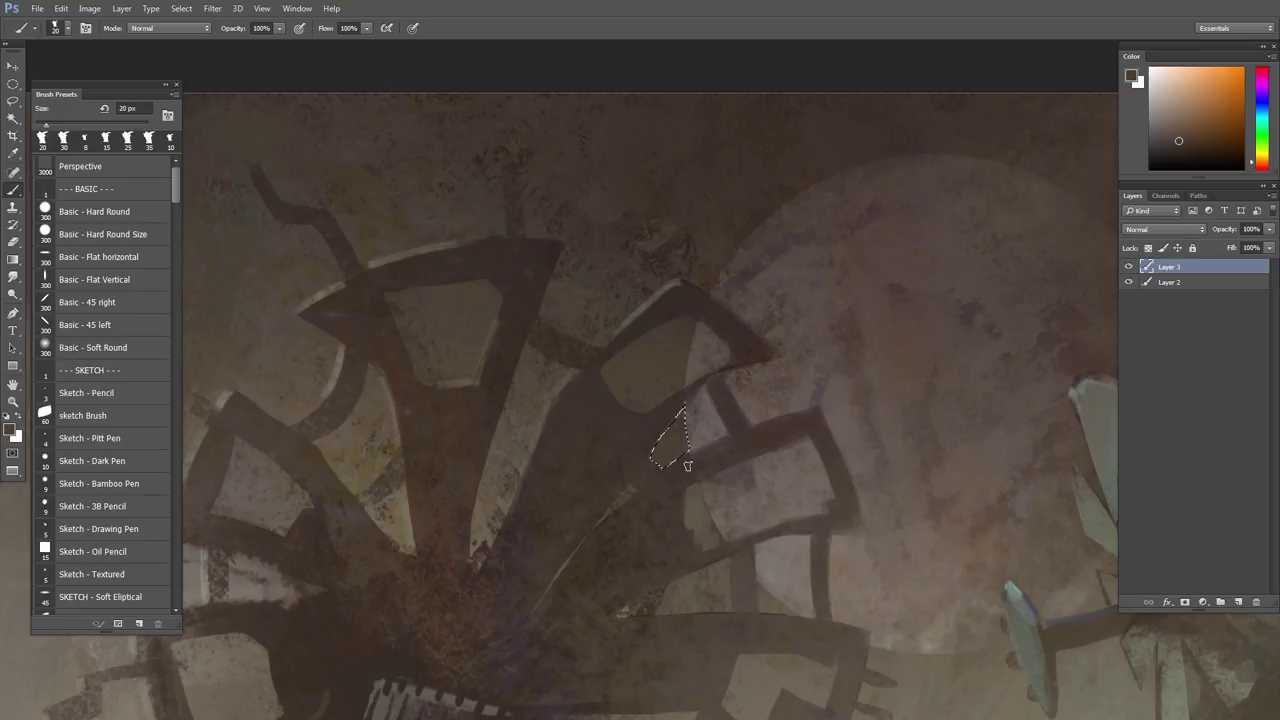
mouse_move(719, 513)
left_mouse_down()
mouse_move(689, 487)
mouse_move(712, 490)
left_mouse_up()
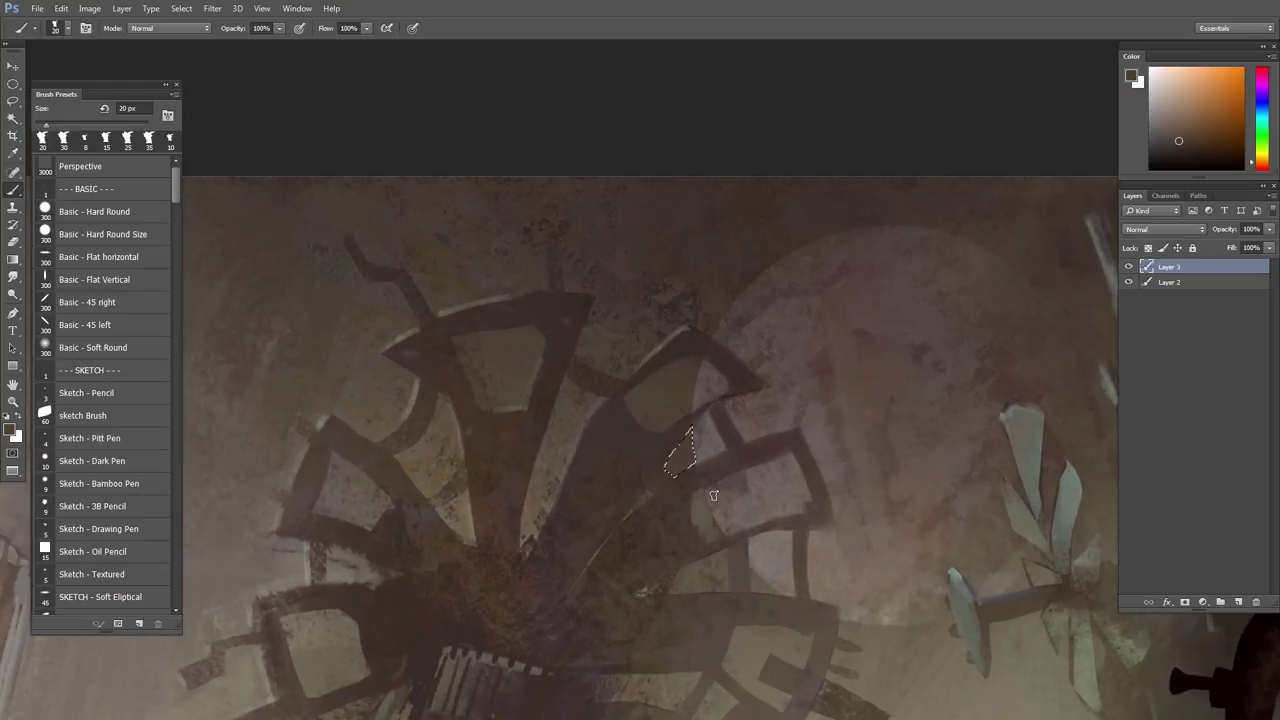
left_click(703, 505, "alt")
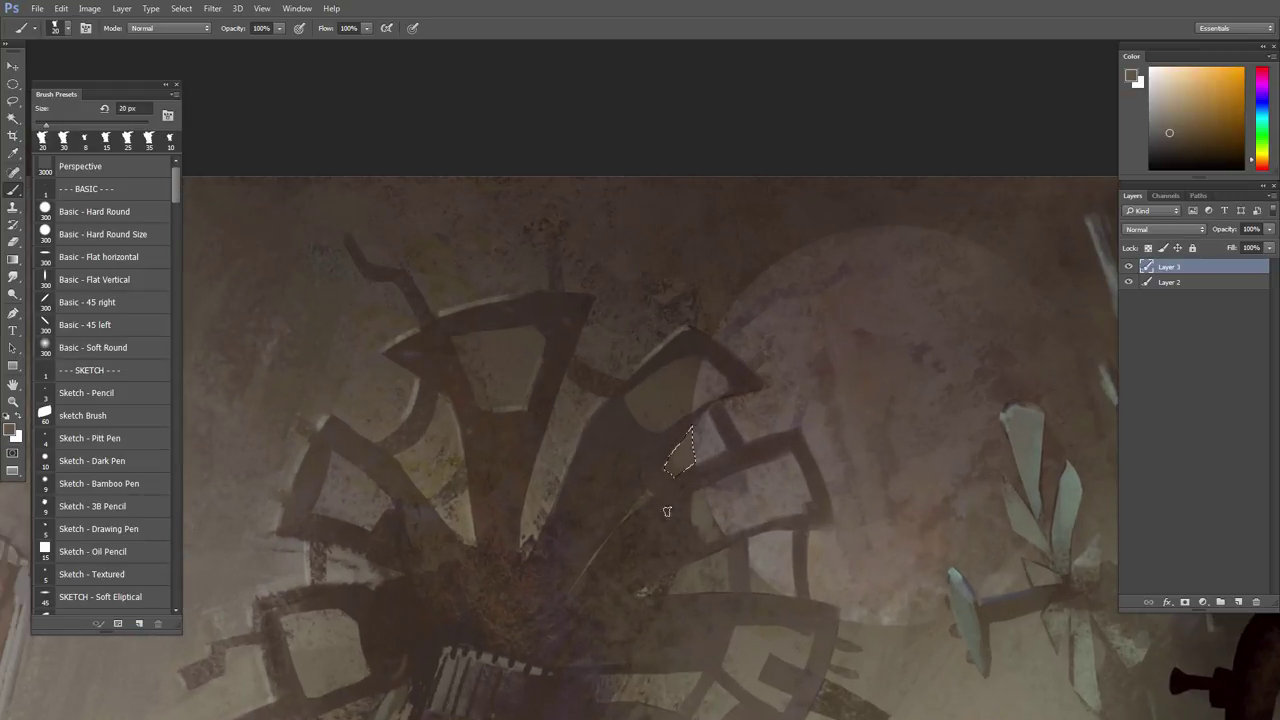
scroll(667, 511, "down", 2)
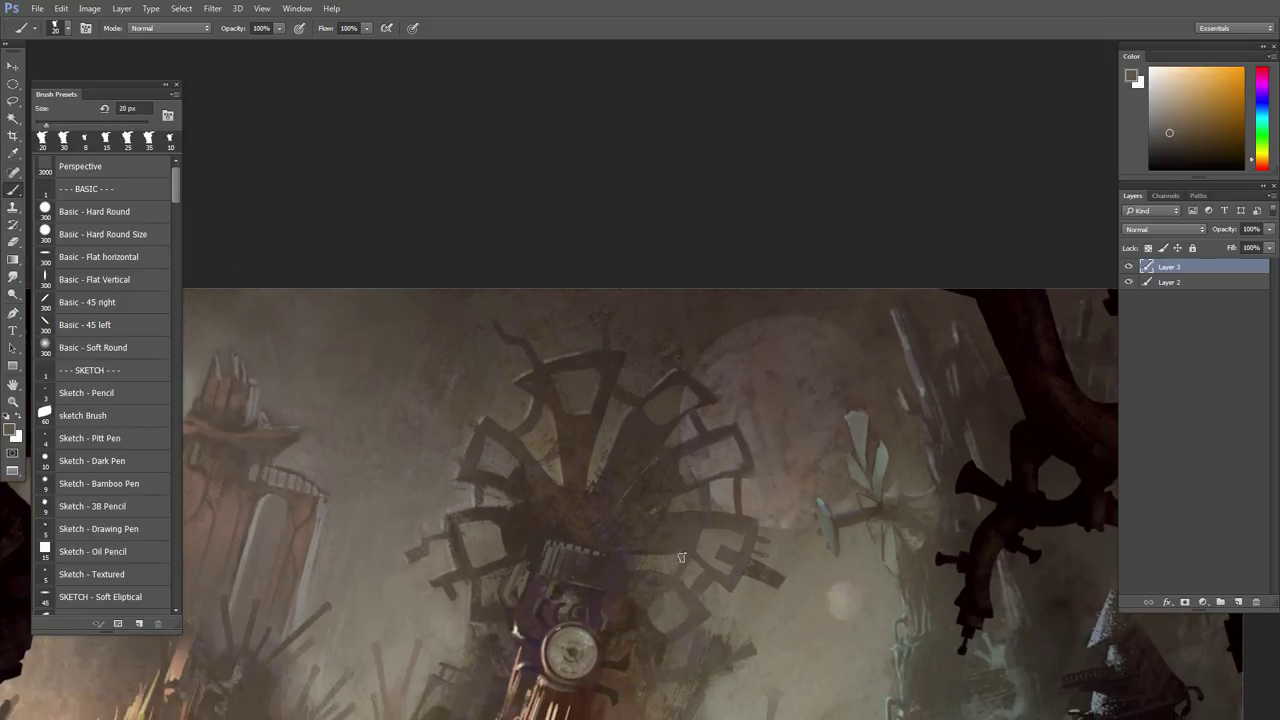
- Sample a light grey-brown from the mist beside the clock tower and enlarge the brush to 45 px
scroll(700, 555, "up", 3)
scroll(708, 523, "down", 1)
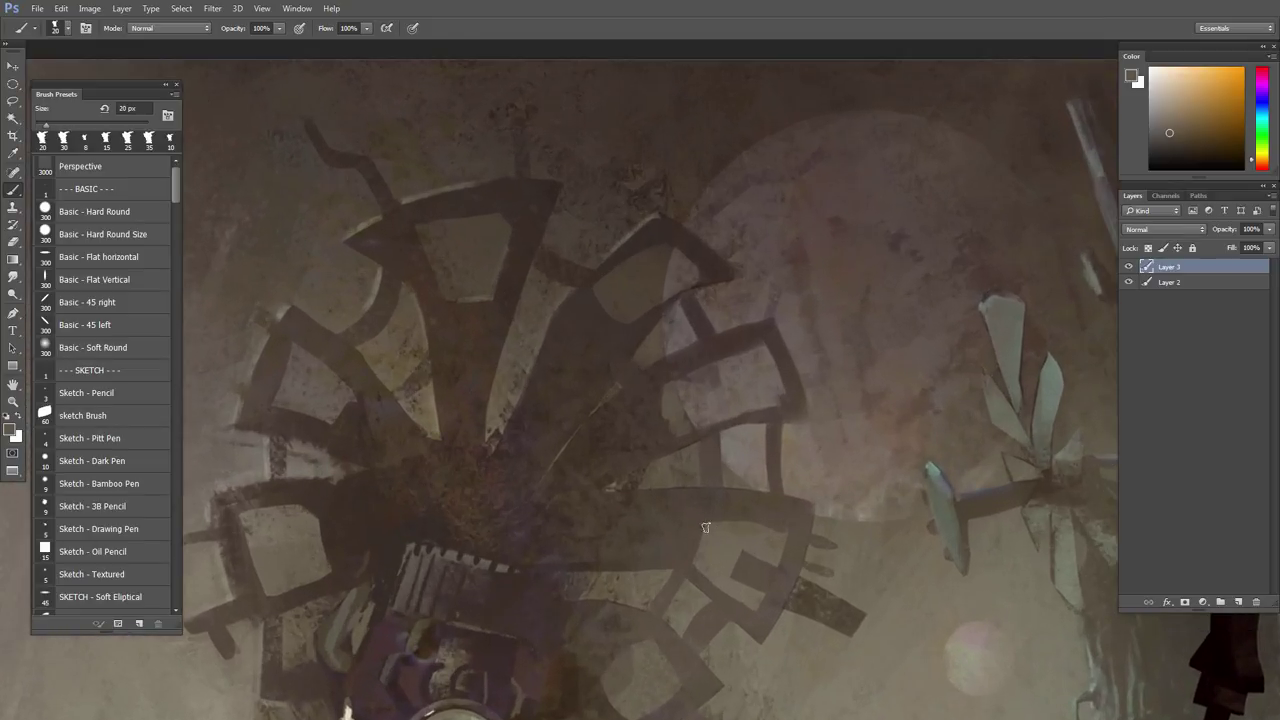
scroll(668, 459, "down", 3)
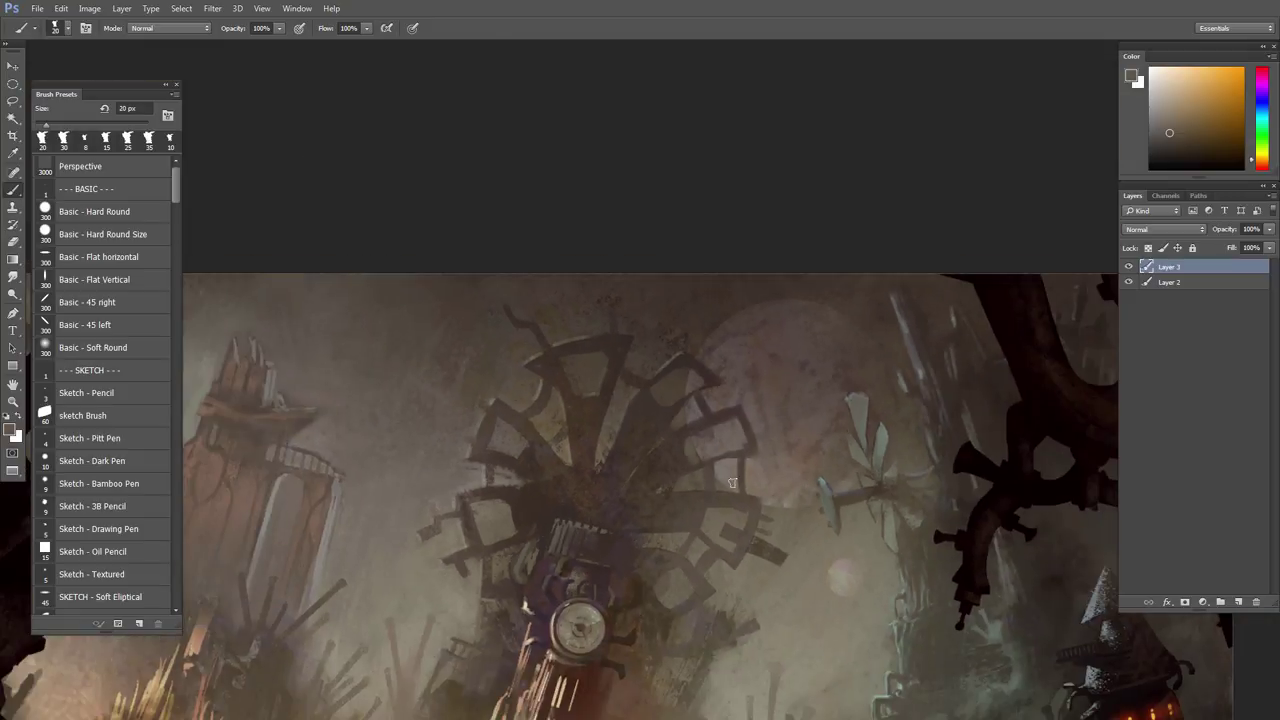
scroll(684, 546, "down", 3)
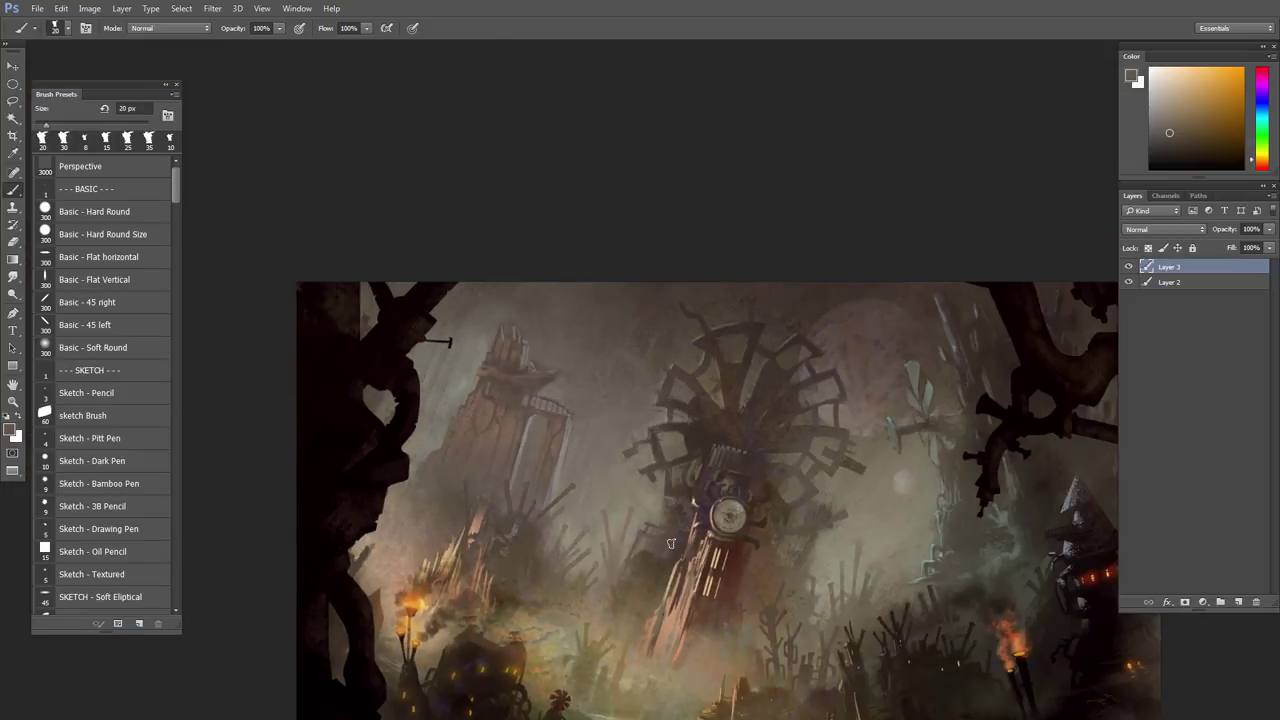
scroll(840, 460, "up", 3)
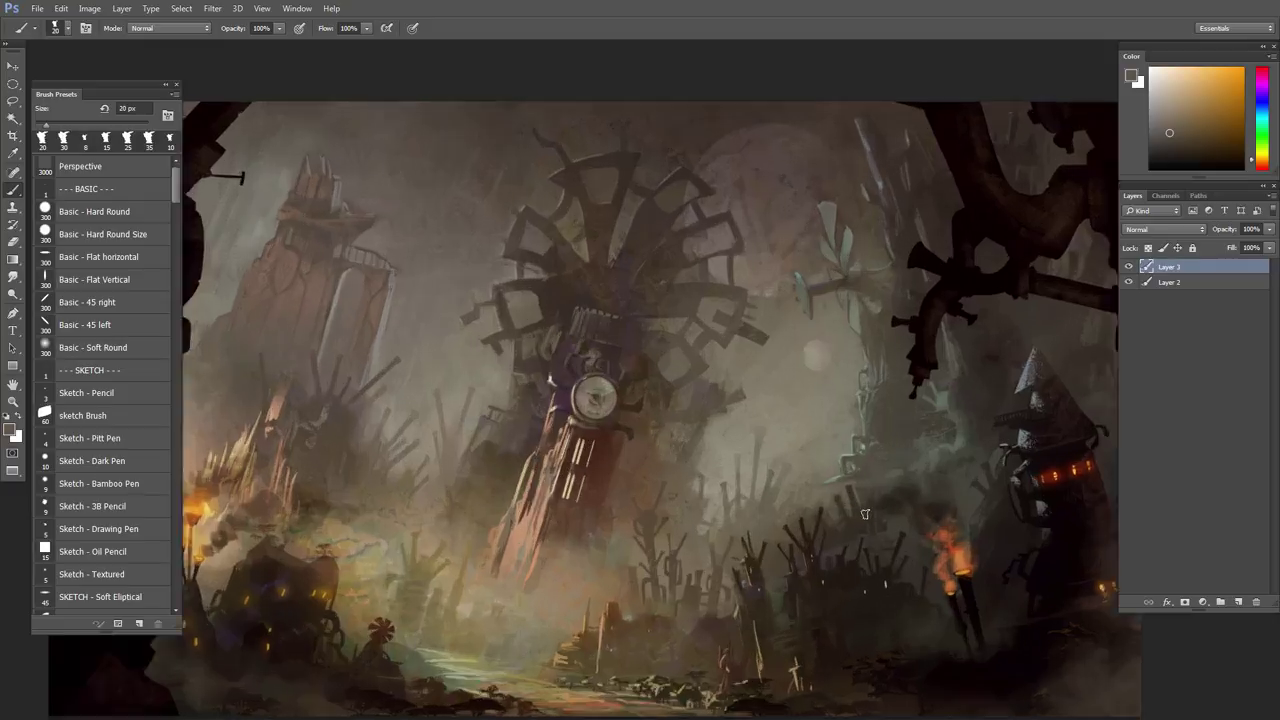
left_click(803, 418, "alt")
key("bracketright")
key("bracketright")
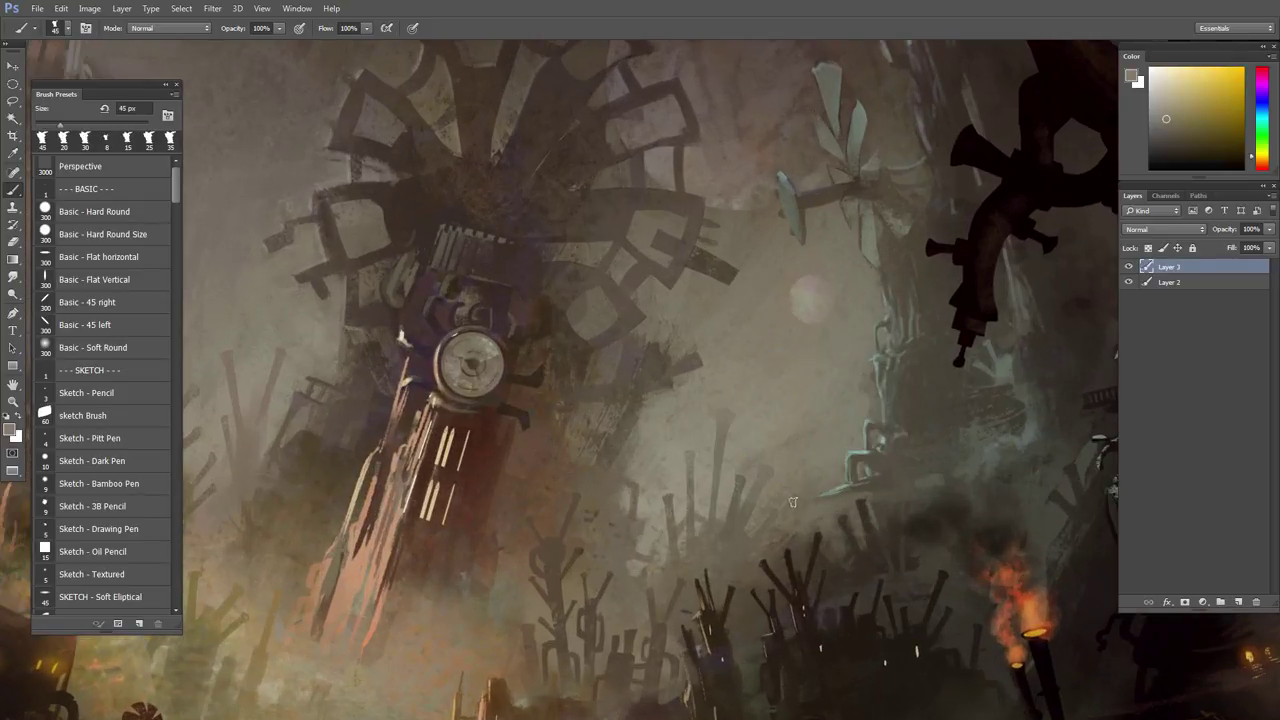
- Flip the painting horizontally to check the composition in mirror view
scroll(624, 542, "down", 5)
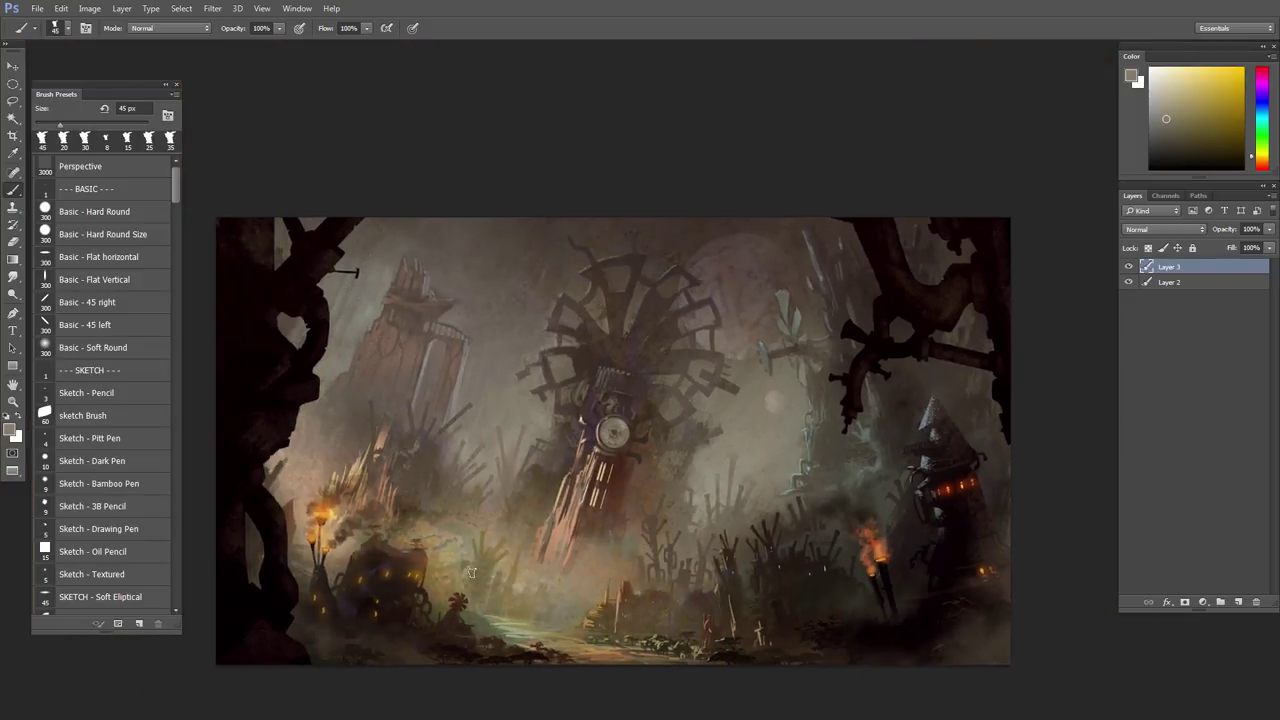
scroll(518, 594, "up", 1)
scroll(624, 582, "down", 1)
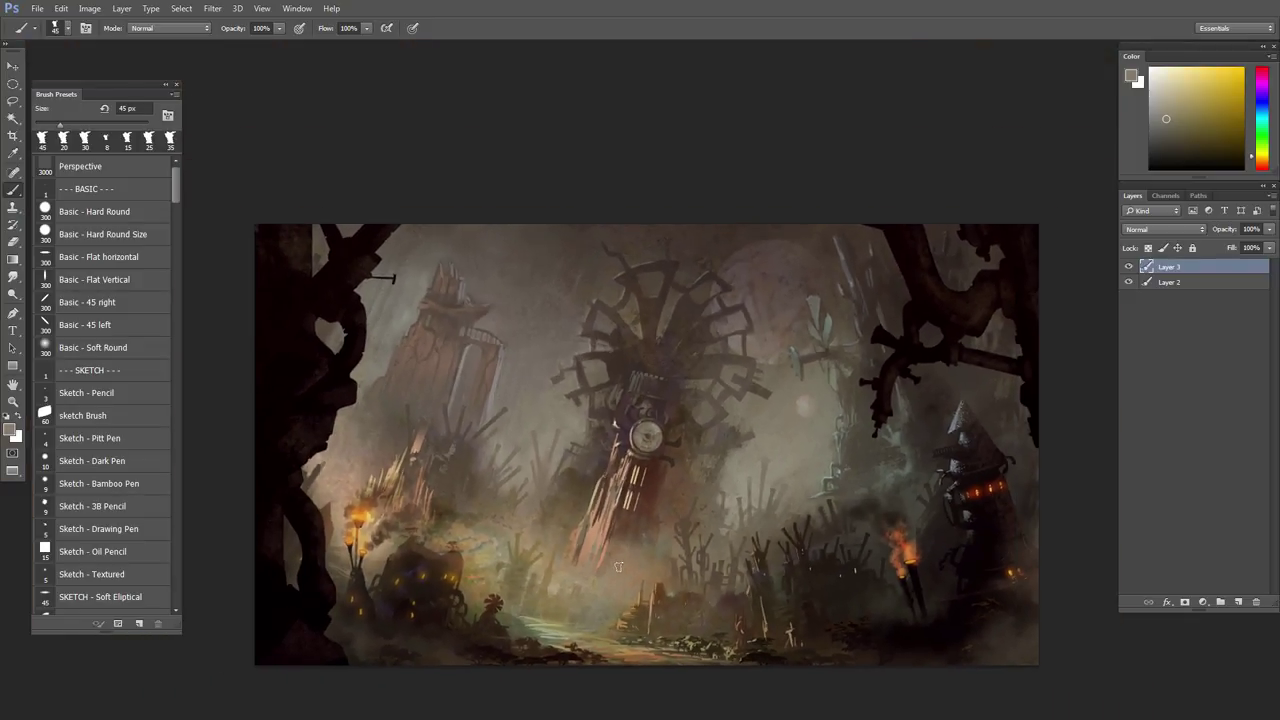
key("ctrl+shift+h")
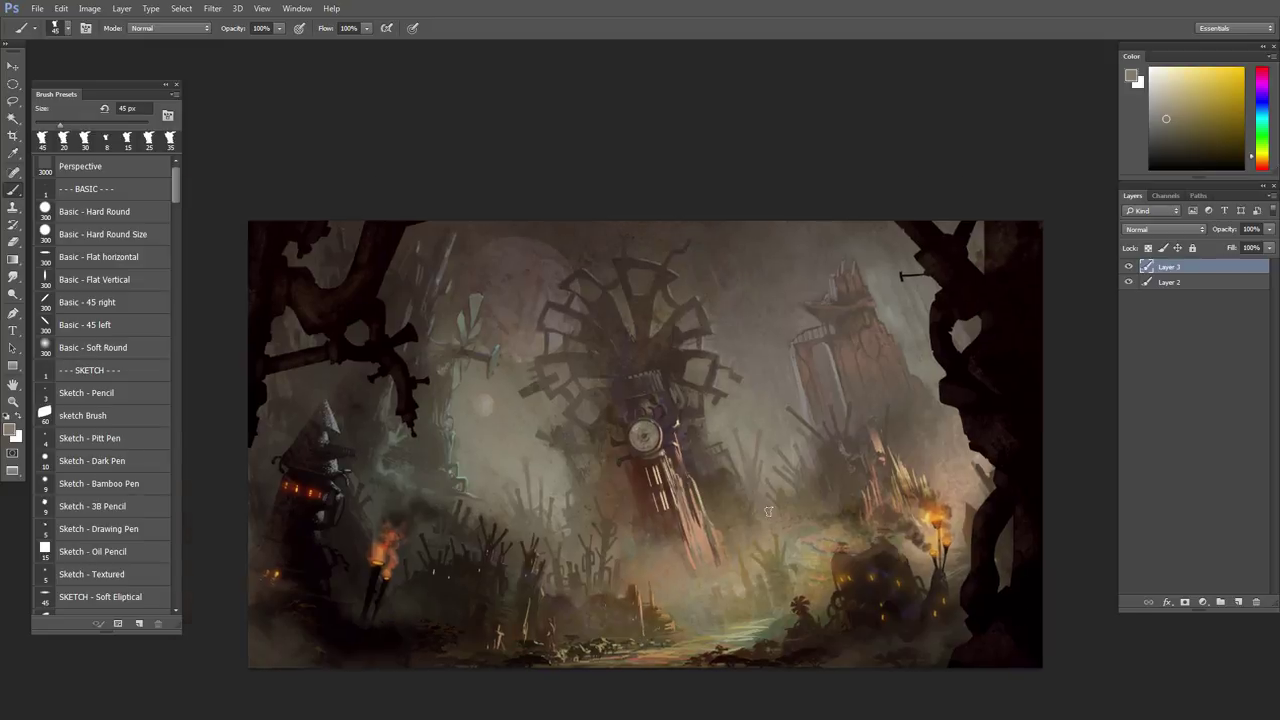
scroll(722, 517, "up", 3)
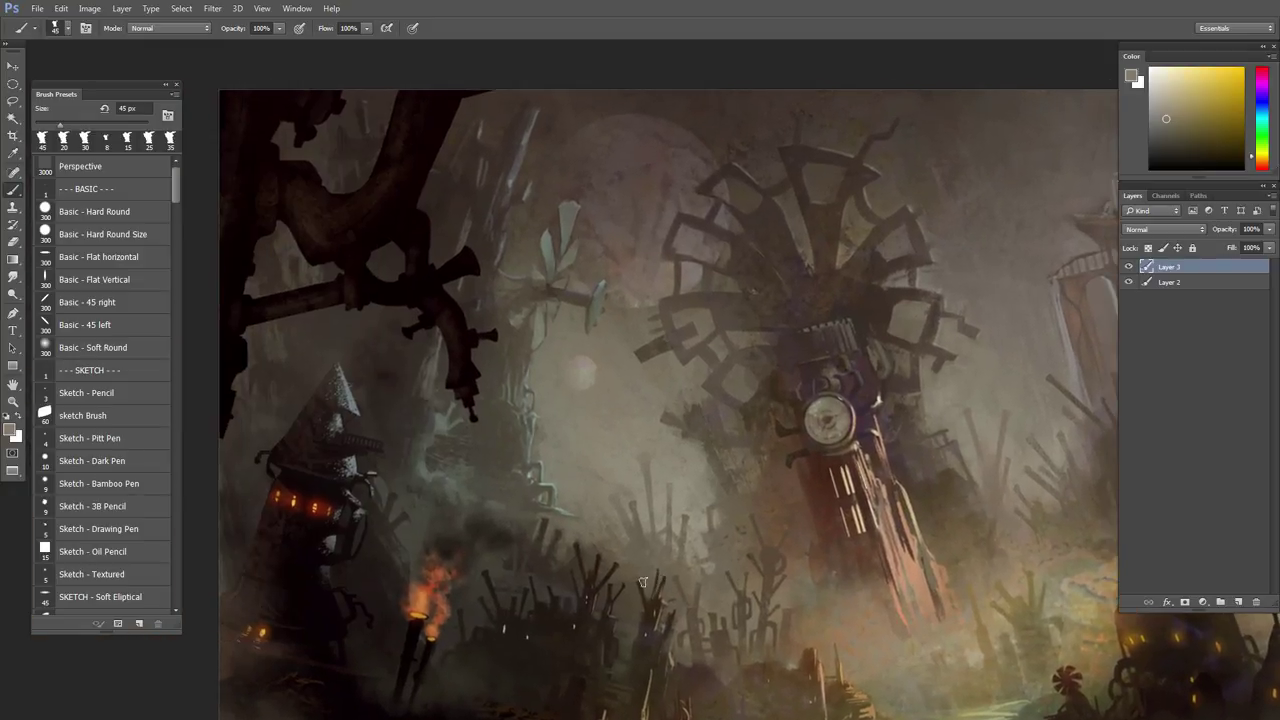
left_click_drag(643, 582, 635, 603)
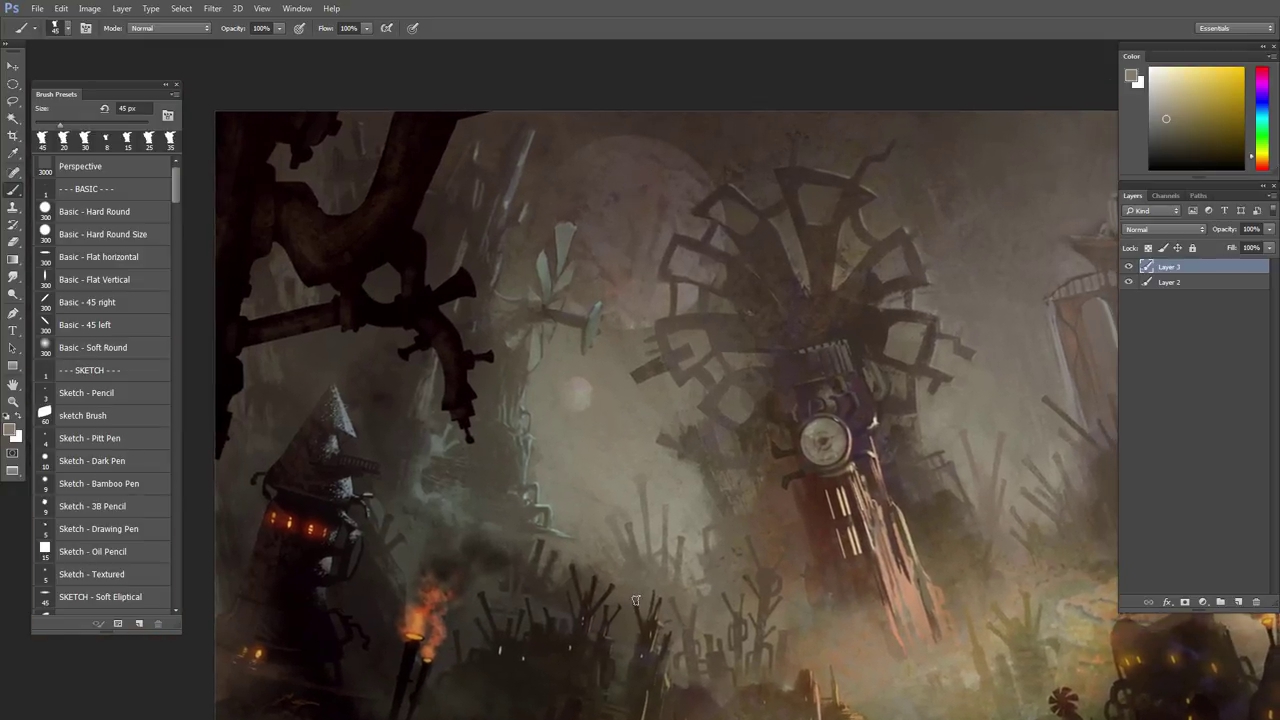
scroll(546, 467, "up", 1)
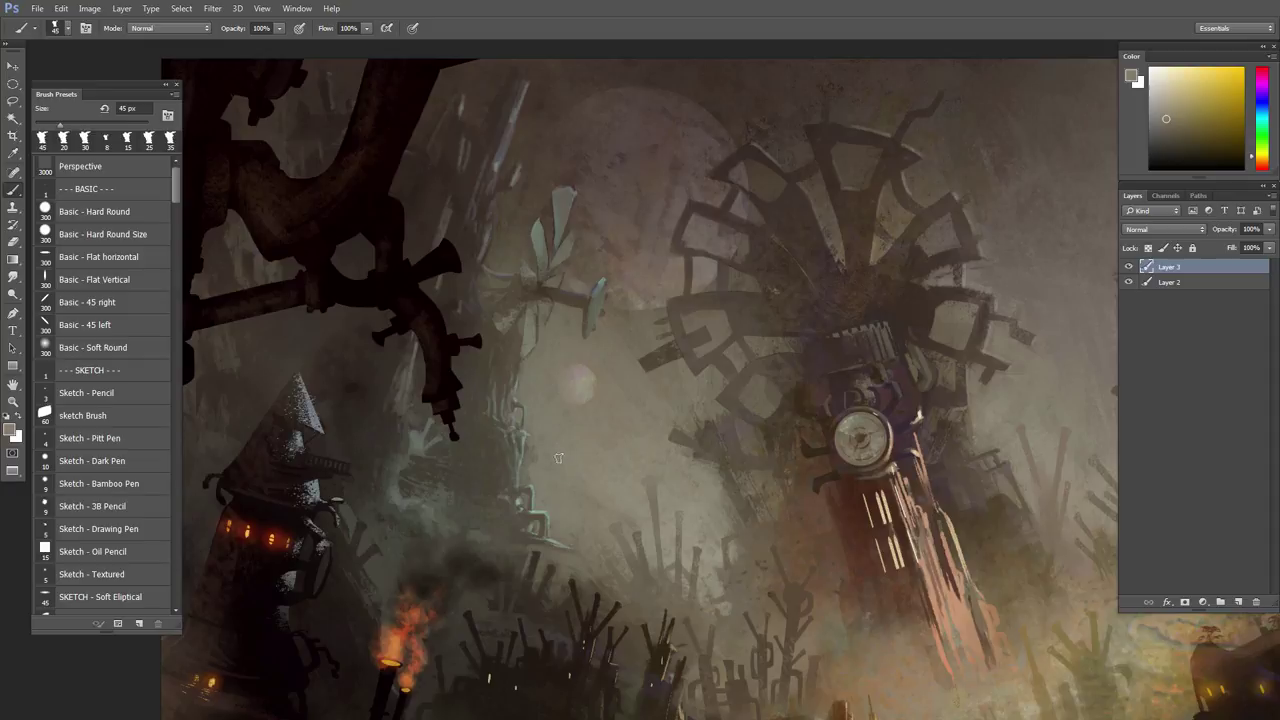
- Outline two thin slanted pipes near the base of the turquoise propeller tower, paint them a sampled dark brown at 45 px, and deselect
key("l")
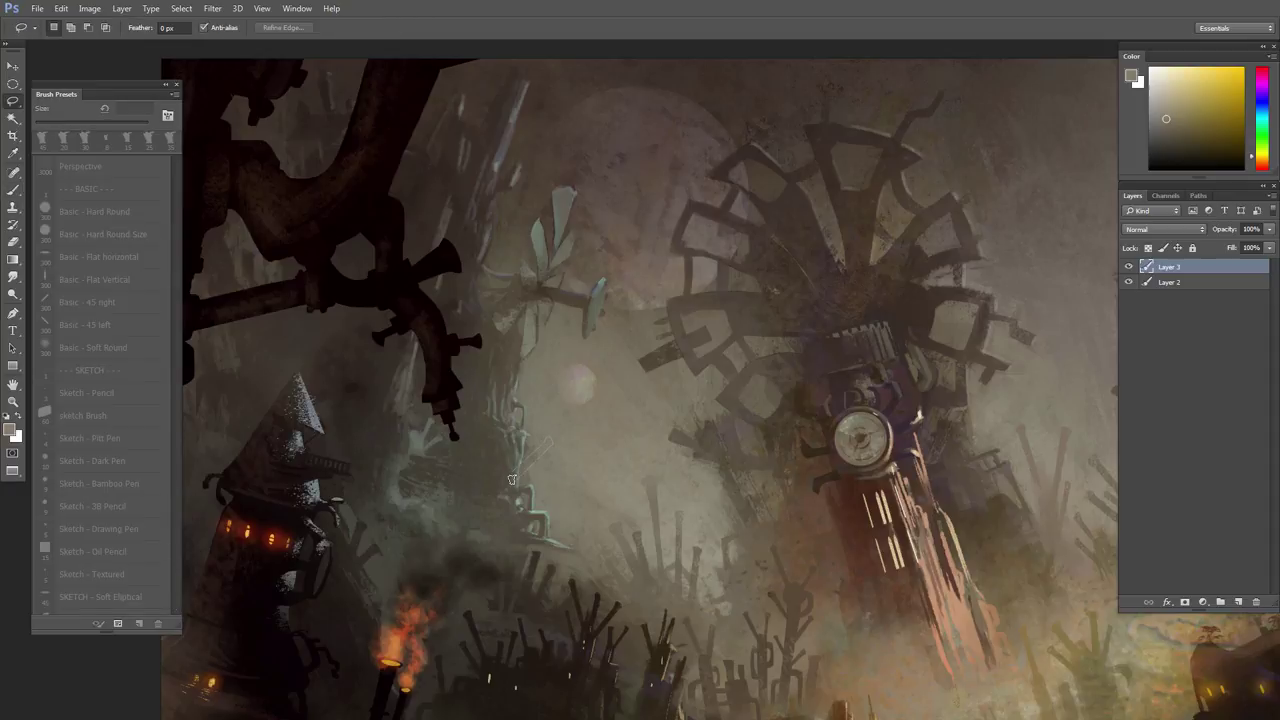
left_click_drag(538, 457, 513, 478)
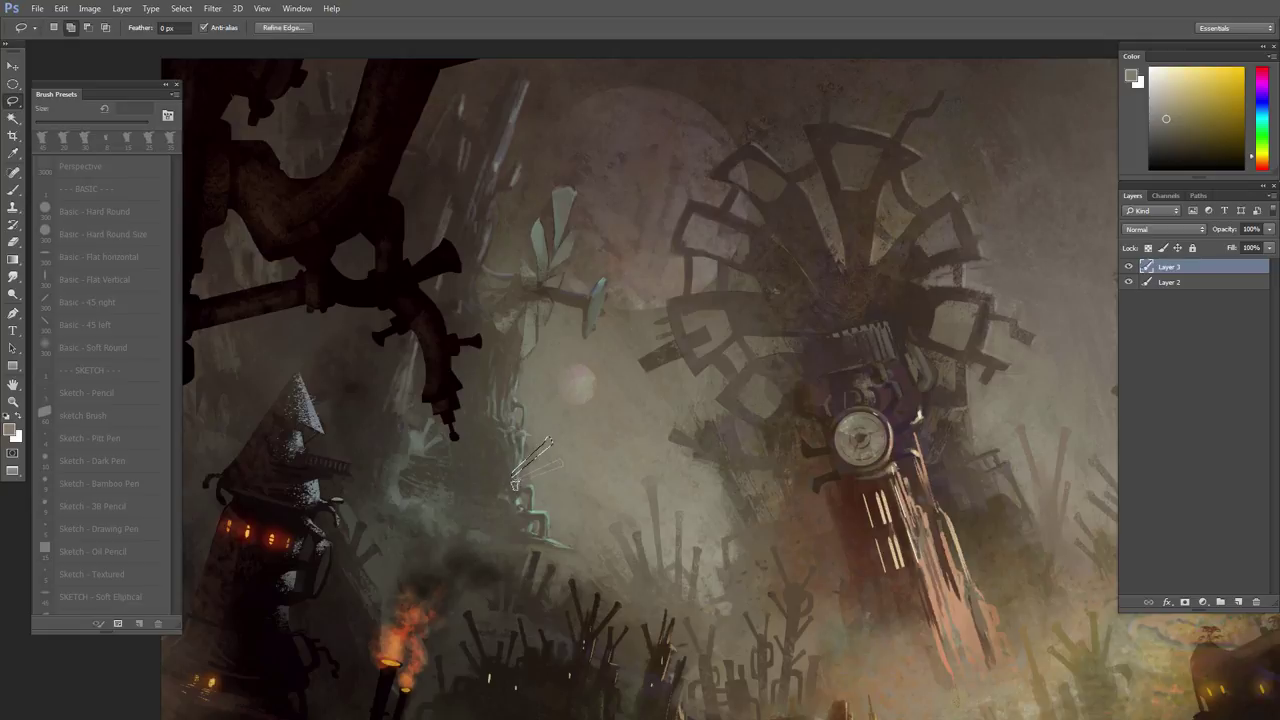
left_click_drag(519, 481, 519, 484)
key("b")
left_click(500, 476, "alt")
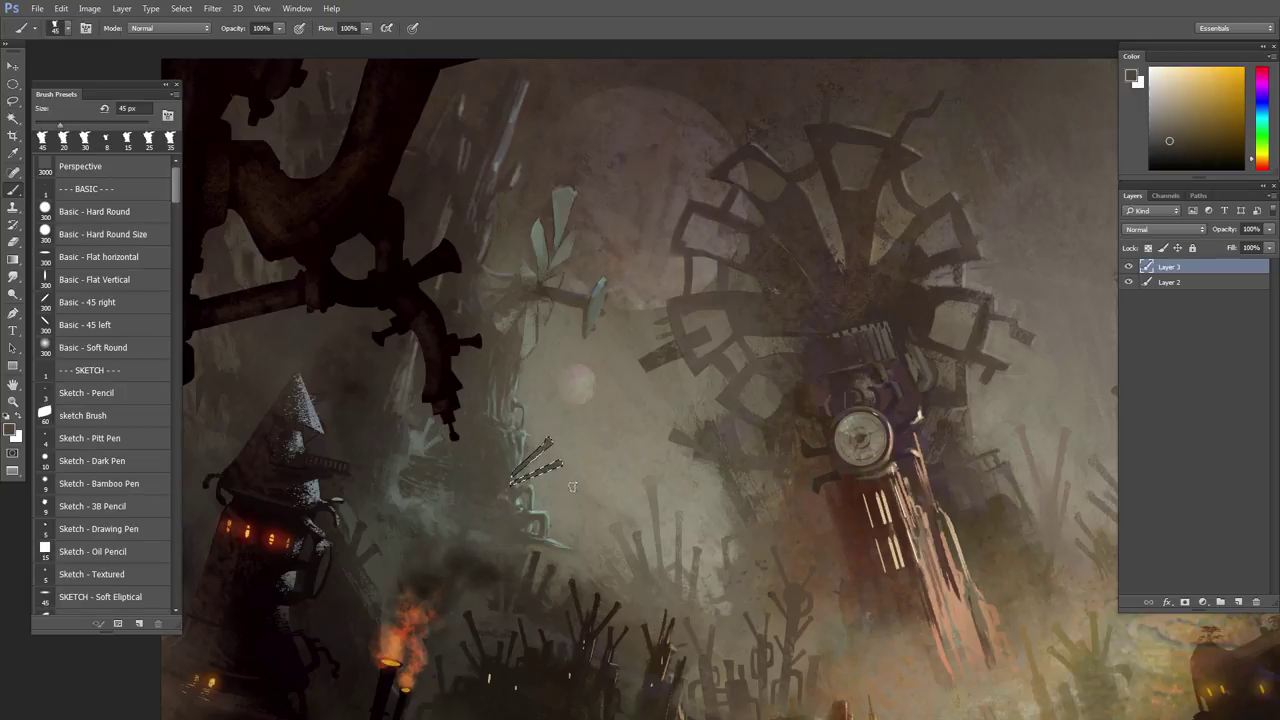
left_click(498, 469, "alt")
scroll(565, 547, "down", 2)
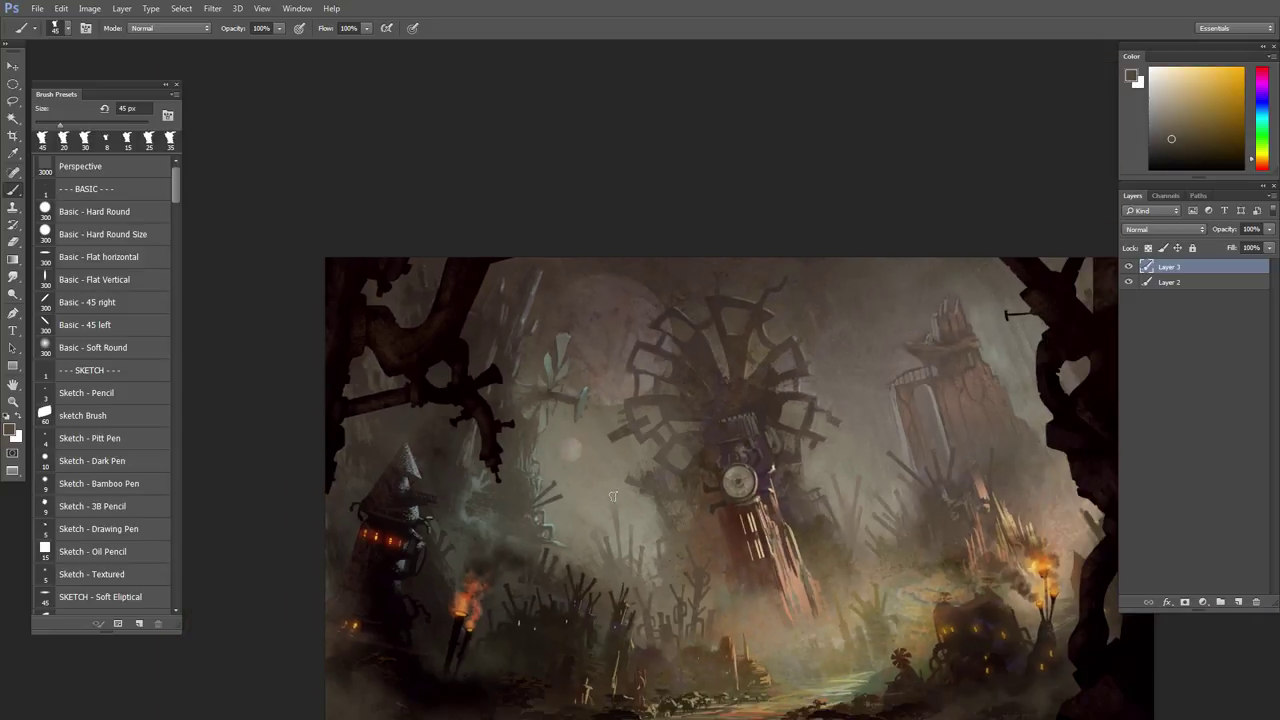
- Sample a dark brown from the propeller tower's trunk just below the blades
scroll(607, 485, "up", 1)
scroll(517, 412, "up", 2)
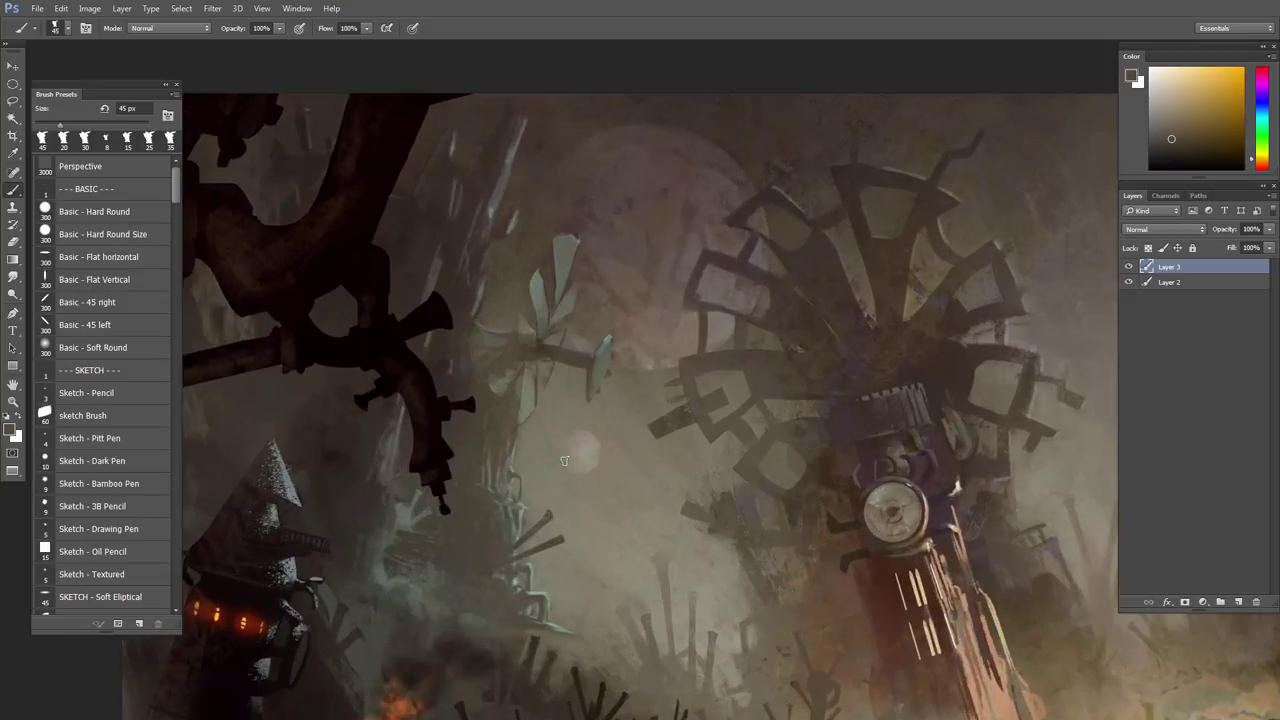
left_click(495, 370, "alt")
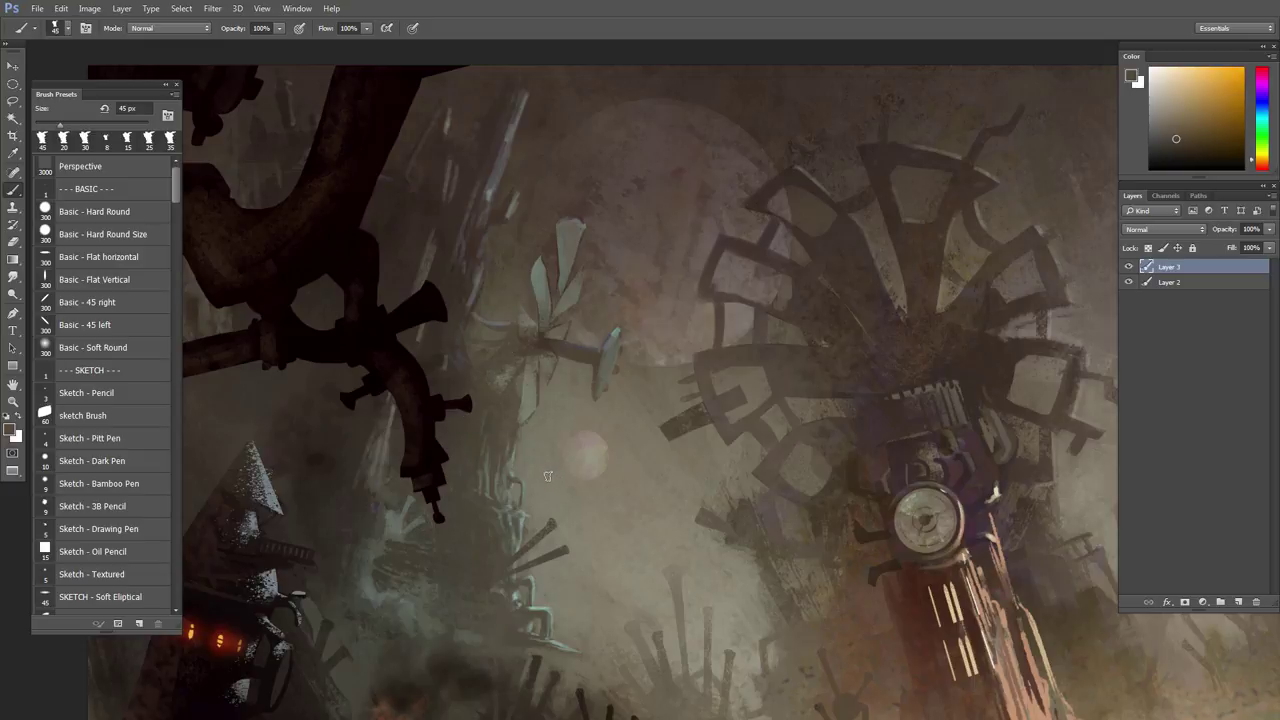
- Review the mirrored composition around the propeller tower, the great wheel and the clock tower
scroll(548, 491, "down", 2)
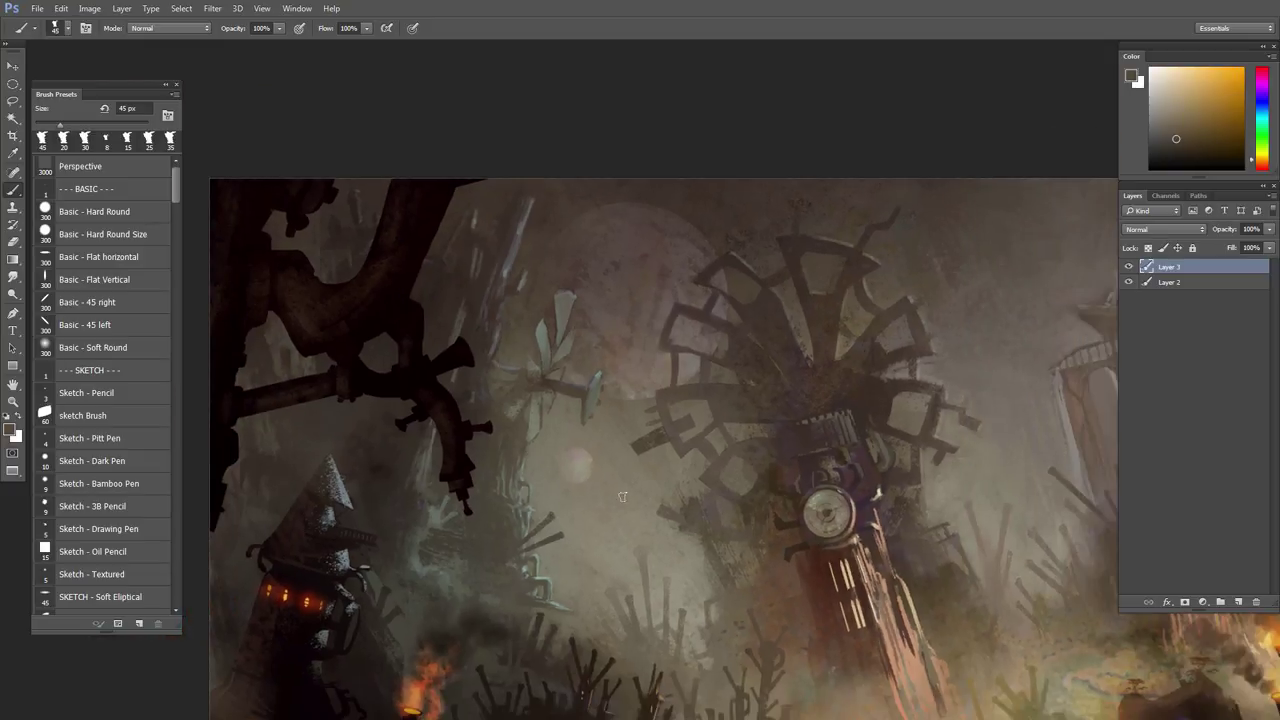
scroll(658, 480, "down", 2)
scroll(667, 476, "up", 3)
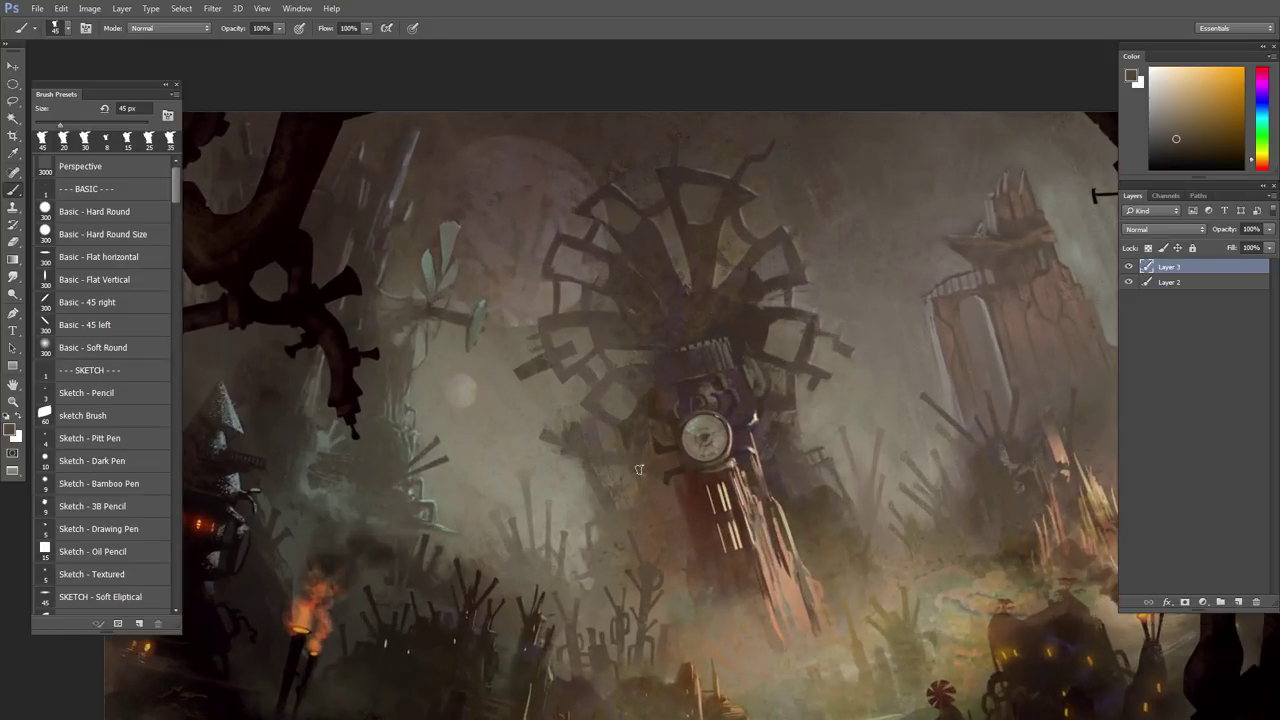
scroll(639, 470, "down", 2)
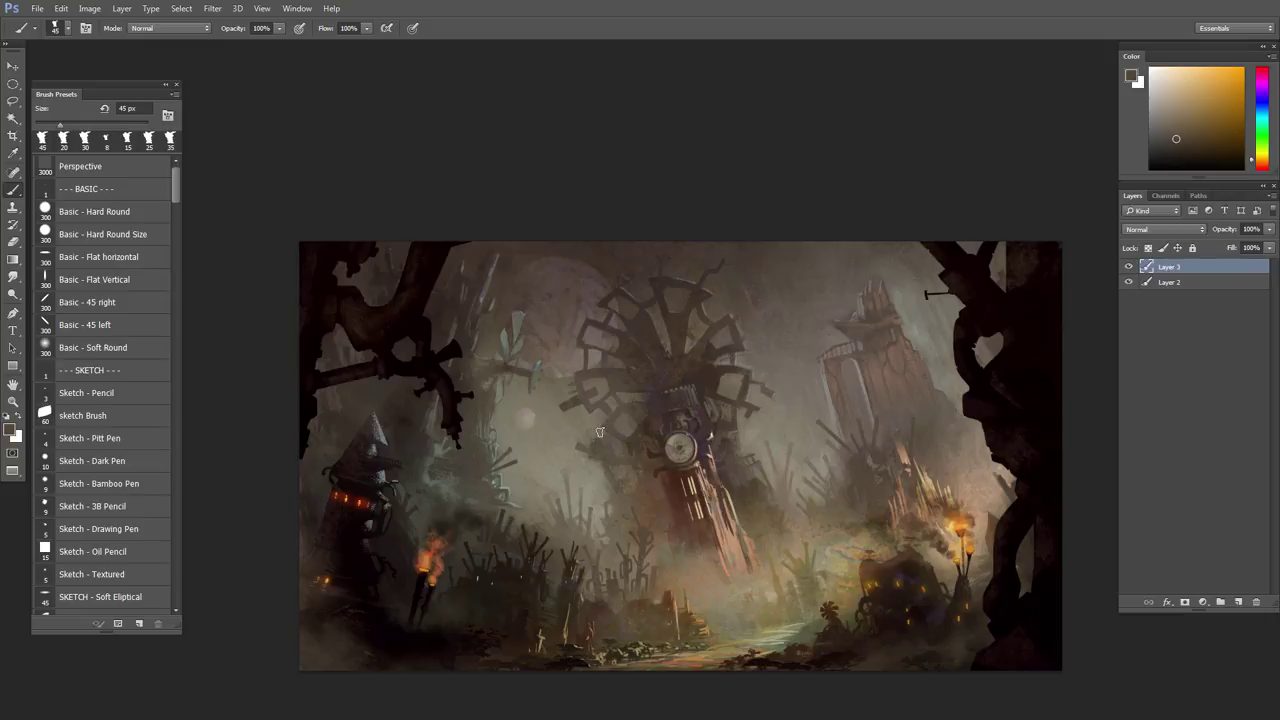
scroll(608, 450, "up", 3)
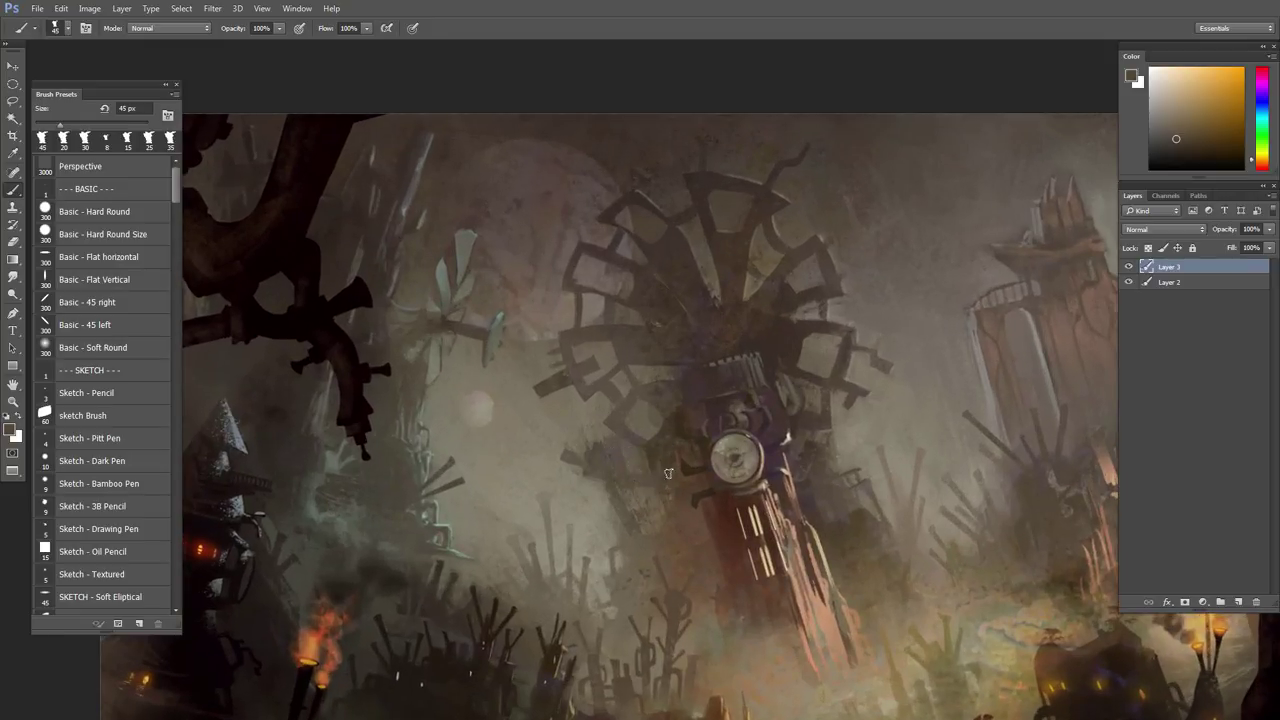
scroll(640, 503, "down", 4)
left_click_drag(642, 505, 554, 431)
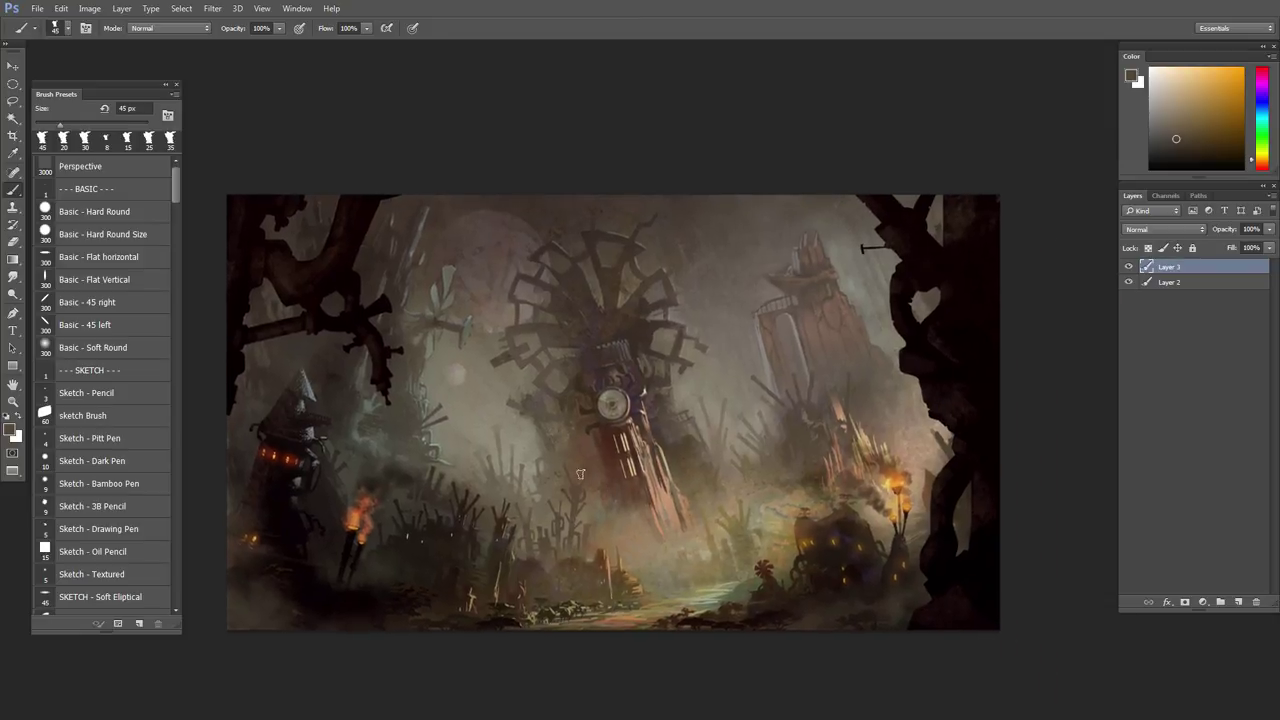
- Sample the misty olive grey beside the propeller tower's trunk, just below the blades, and reduce the brush to 15 px
scroll(555, 445, "up", 1)
scroll(624, 488, "up", 1)
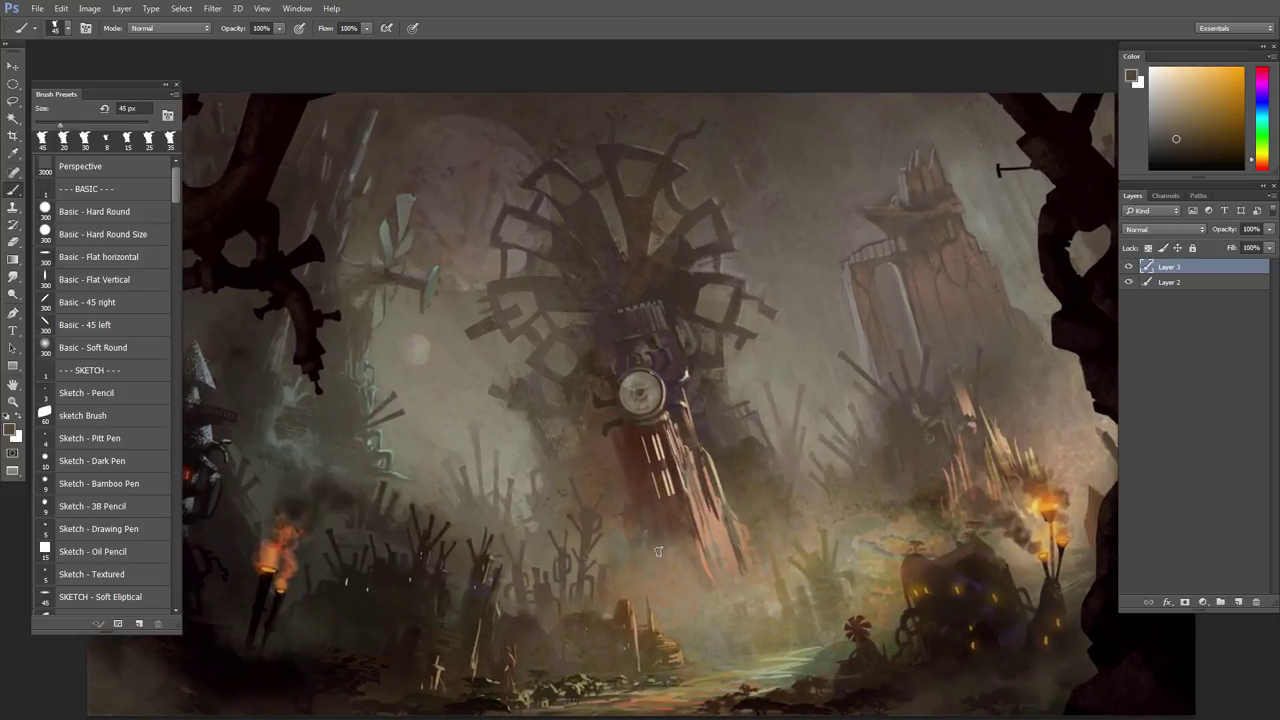
left_click_drag(540, 569, 648, 564)
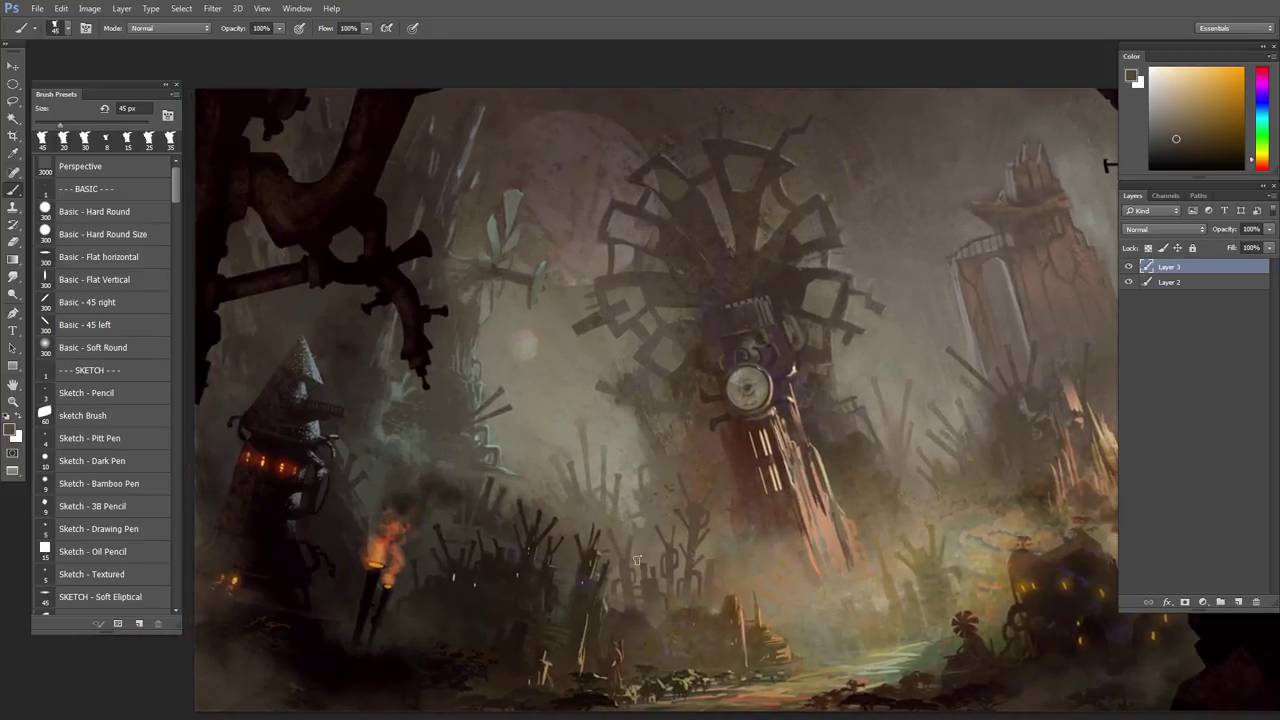
scroll(520, 404, "up", 2)
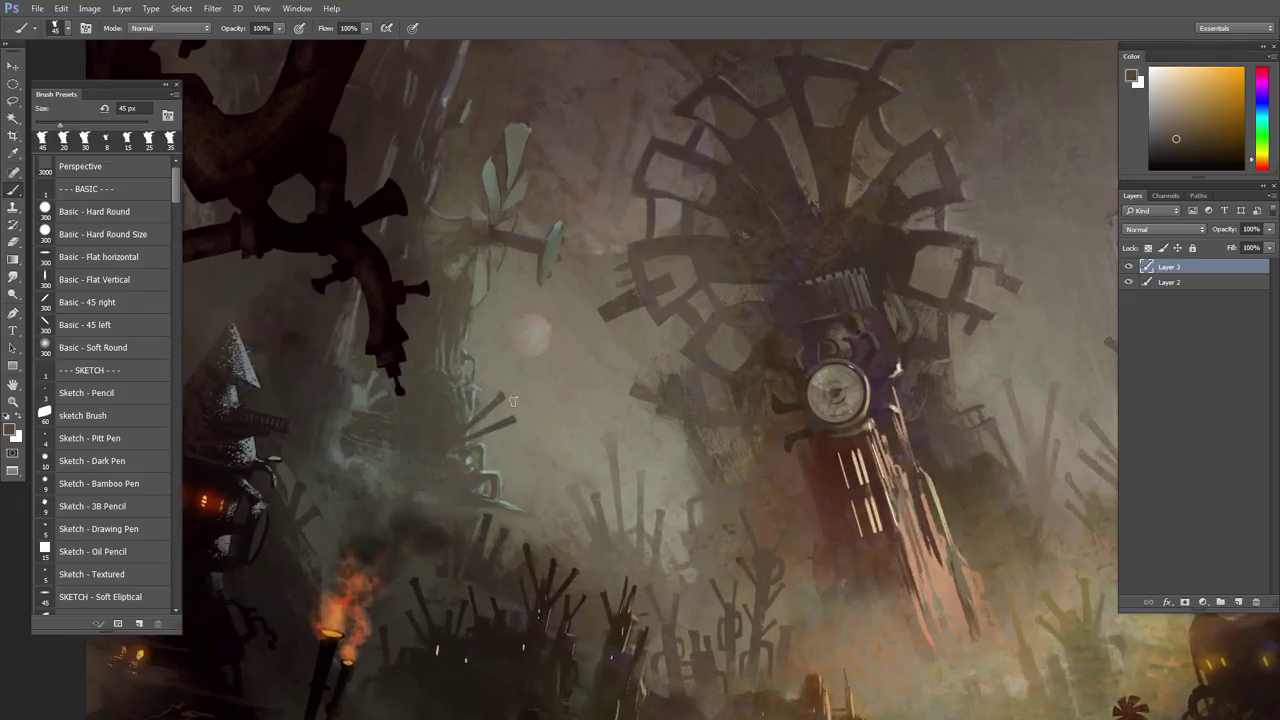
left_click(488, 330, "alt")
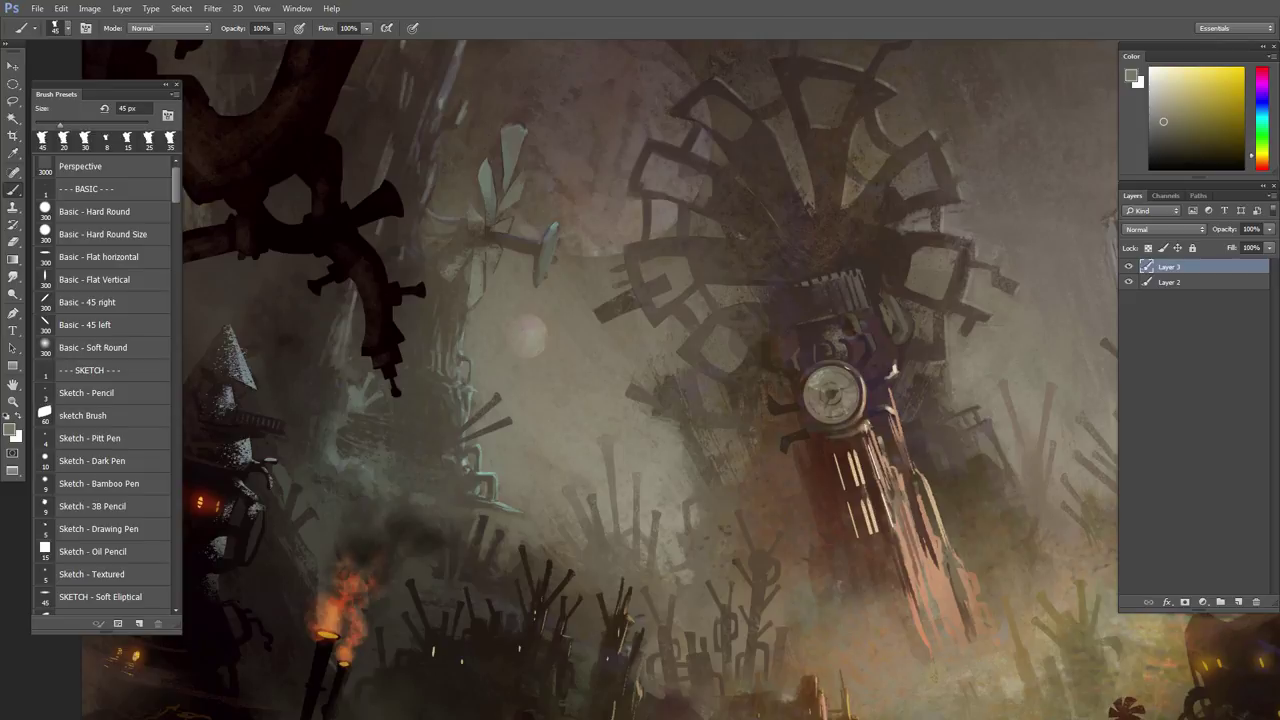
left_click(487, 314, "alt")
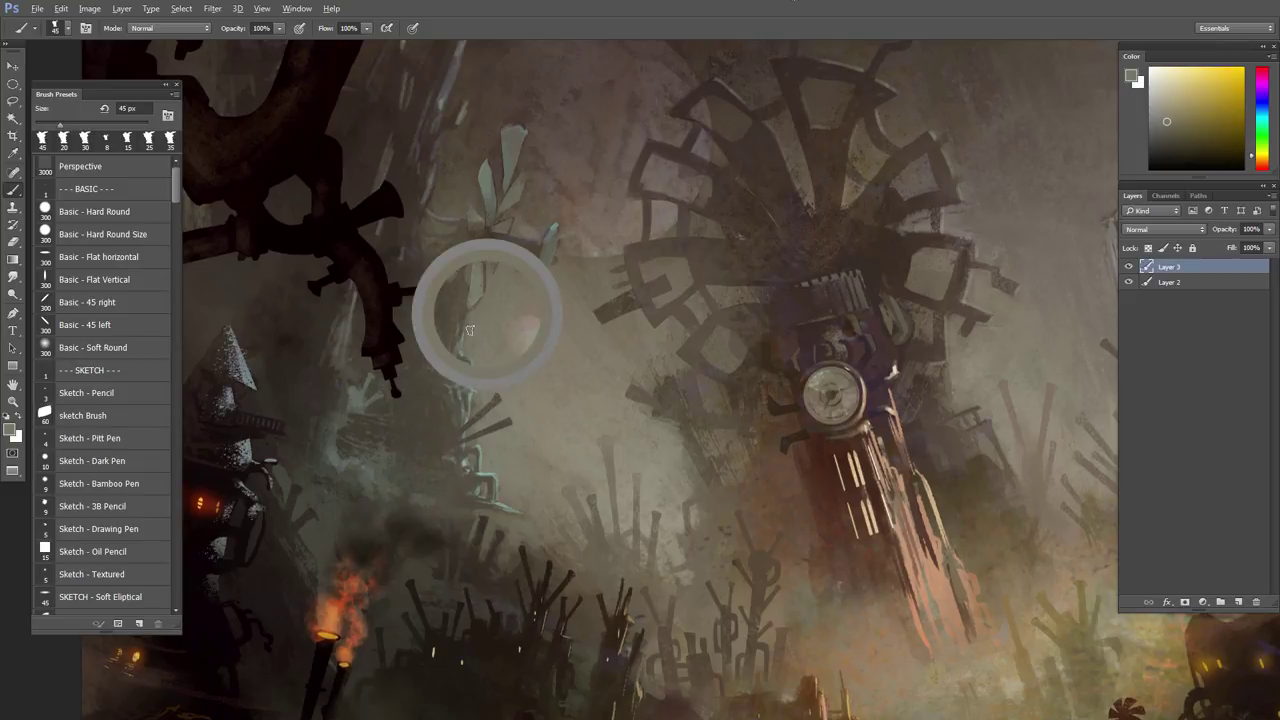
key("bracketleft")
key("bracketleft")
key("bracketleft")
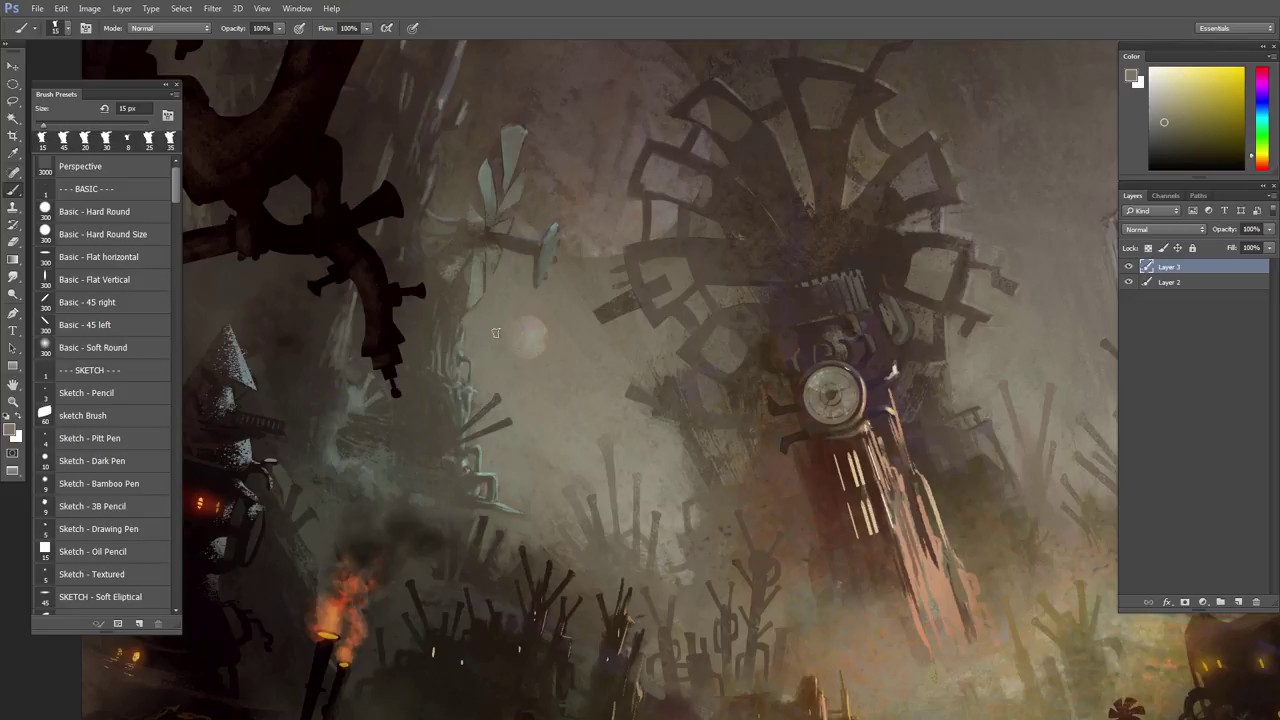
- Paint a thin vertical stroke up the propeller tower's trunk with a sampled olive grey at 9 px
left_click(462, 316, "alt")
key("bracketleft")
key("bracketleft")
left_click_drag(462, 322, 468, 272)
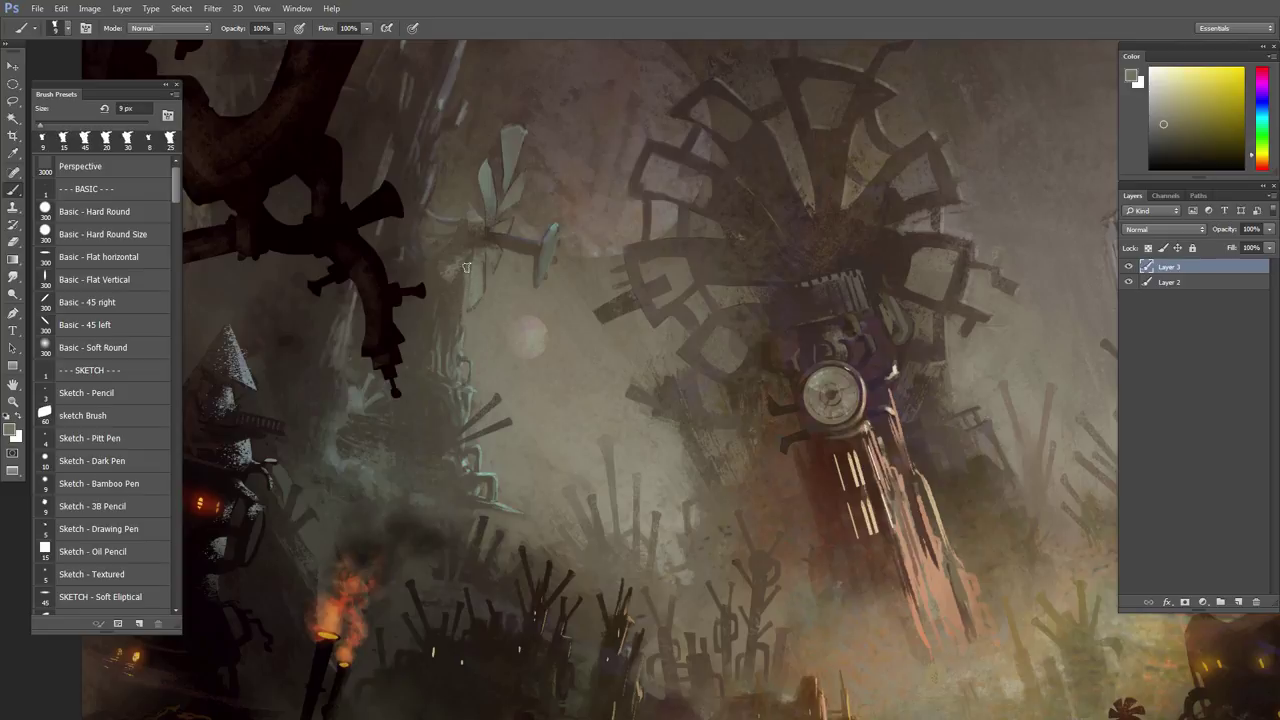
- Touch up the edges around the propeller tower's blades with sampled grey-greens at 9 px
left_click(466, 267, "alt")
left_click(478, 280, "alt")
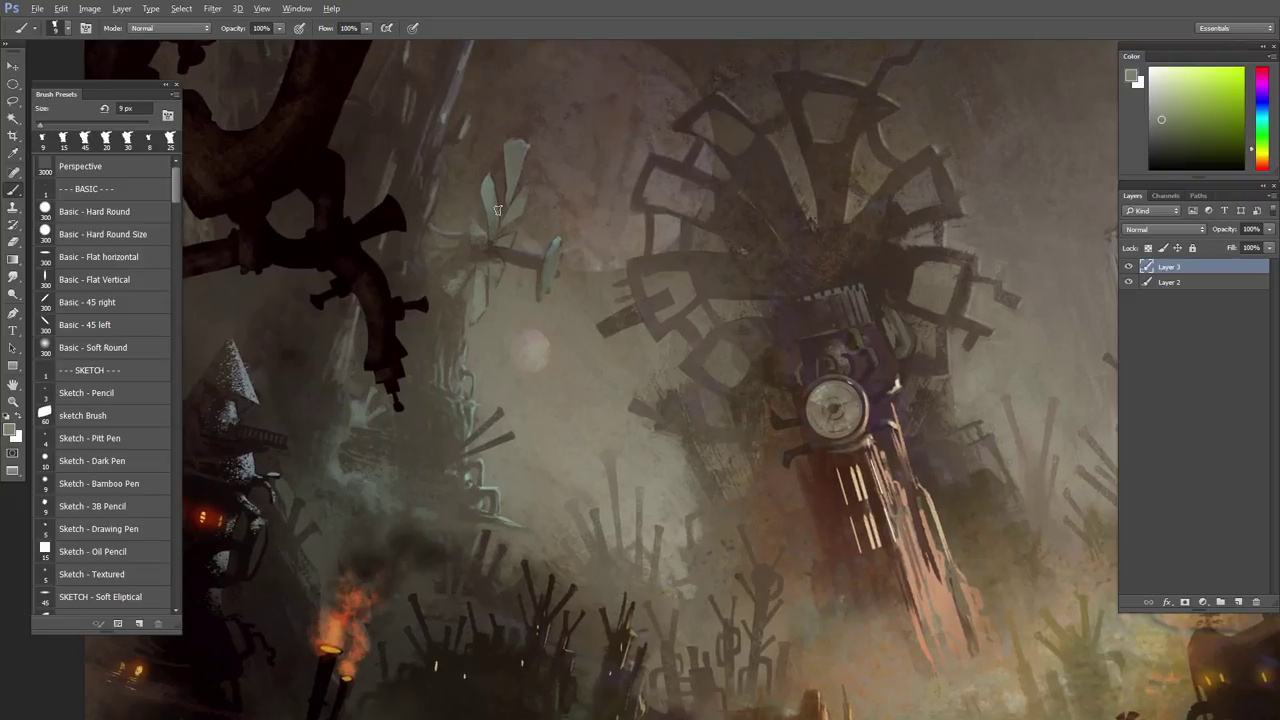
left_click(493, 202, "alt")
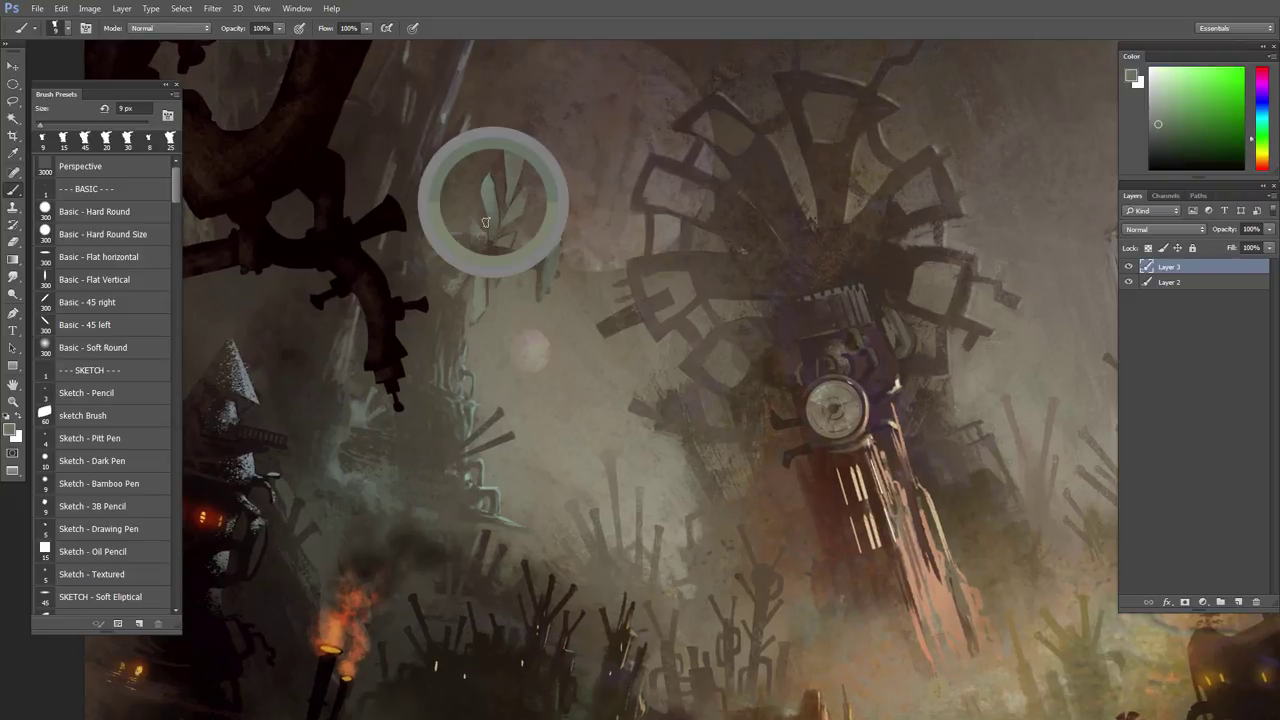
scroll(487, 355, "down", 3)
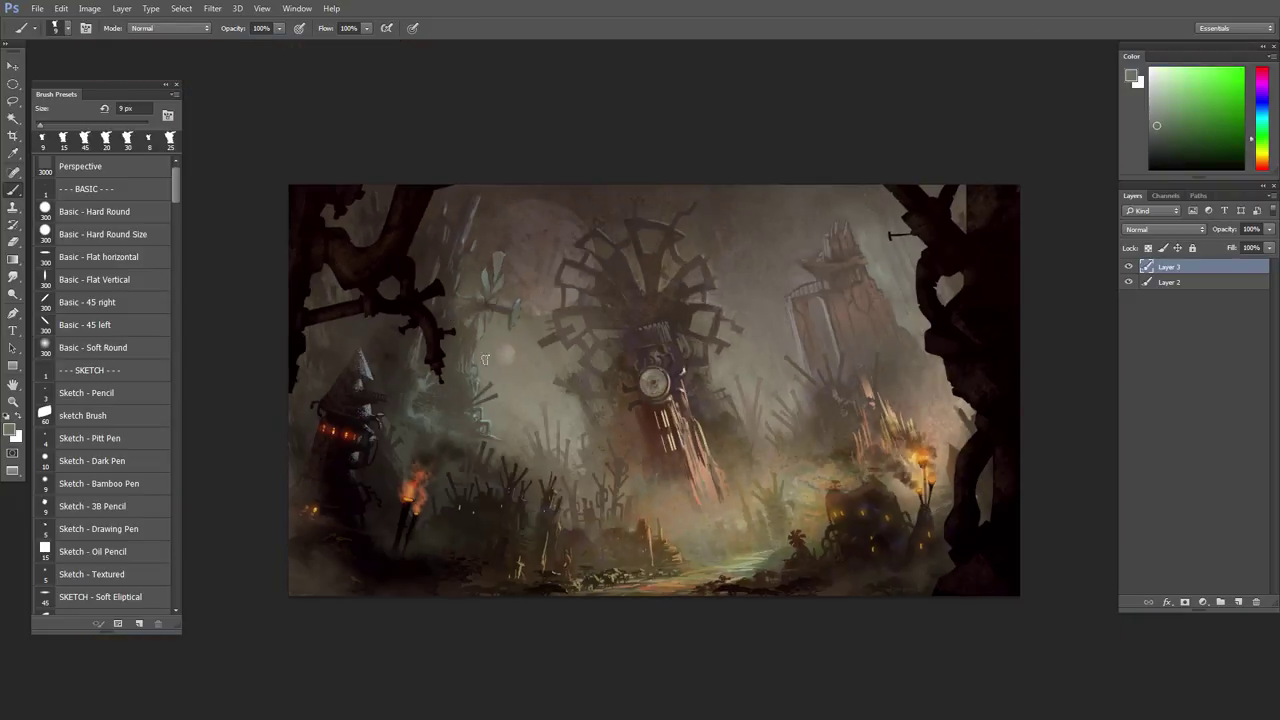
- Retouch the pale streaks behind the hanging pipe's curved end with sampled dark browns and greys at 9 px
scroll(421, 398, "up", 3)
left_click(432, 336, "alt")
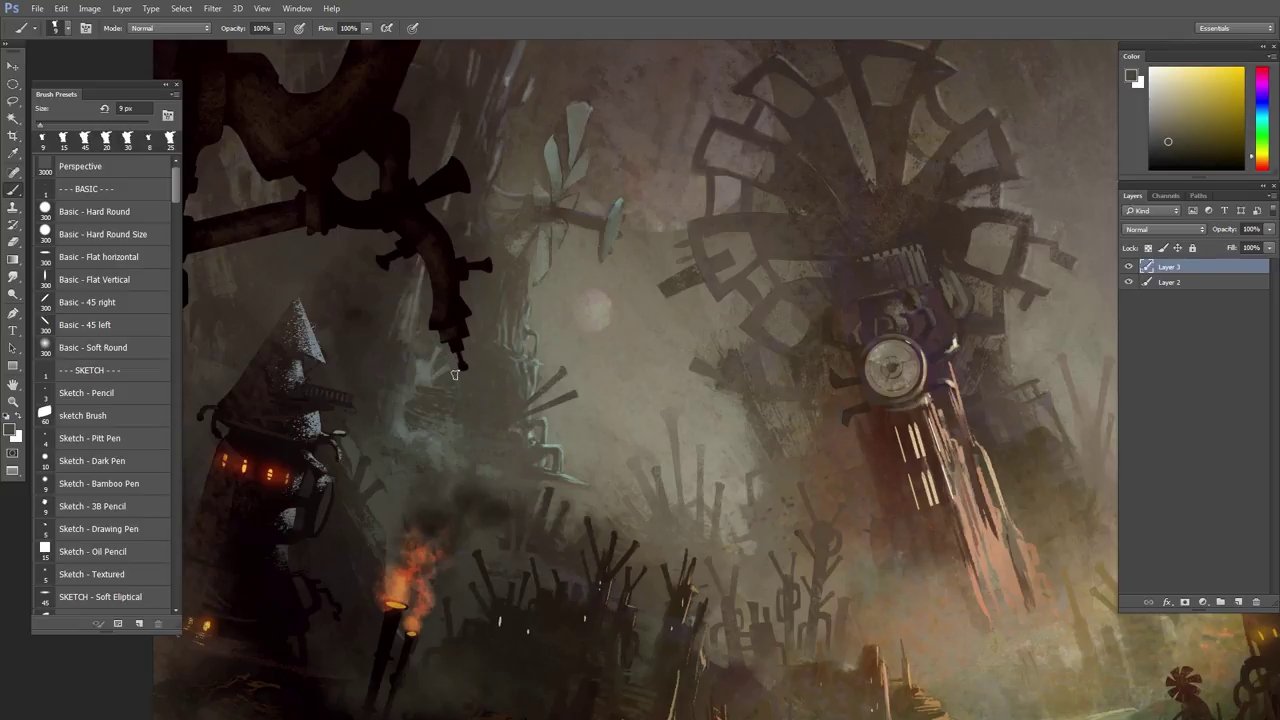
left_click(420, 351, "alt")
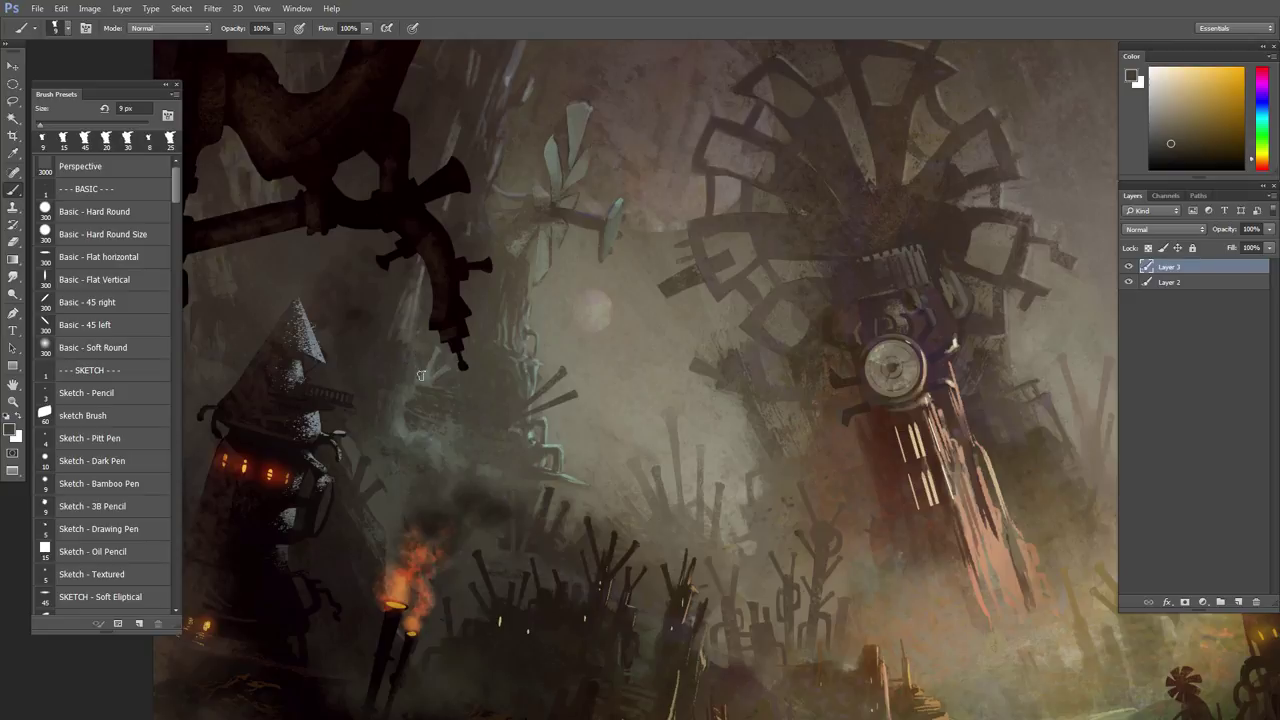
left_click_drag(453, 398, 466, 402)
left_click(403, 290, "alt")
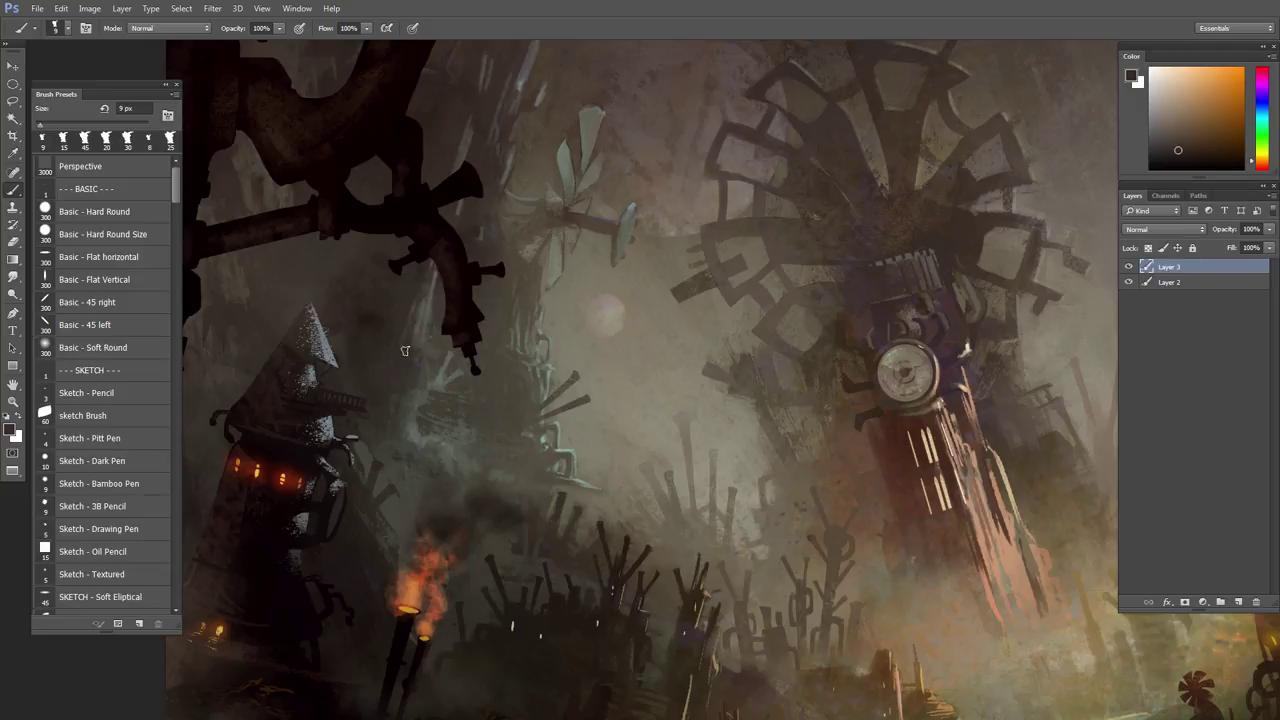
left_click(424, 316, "alt")
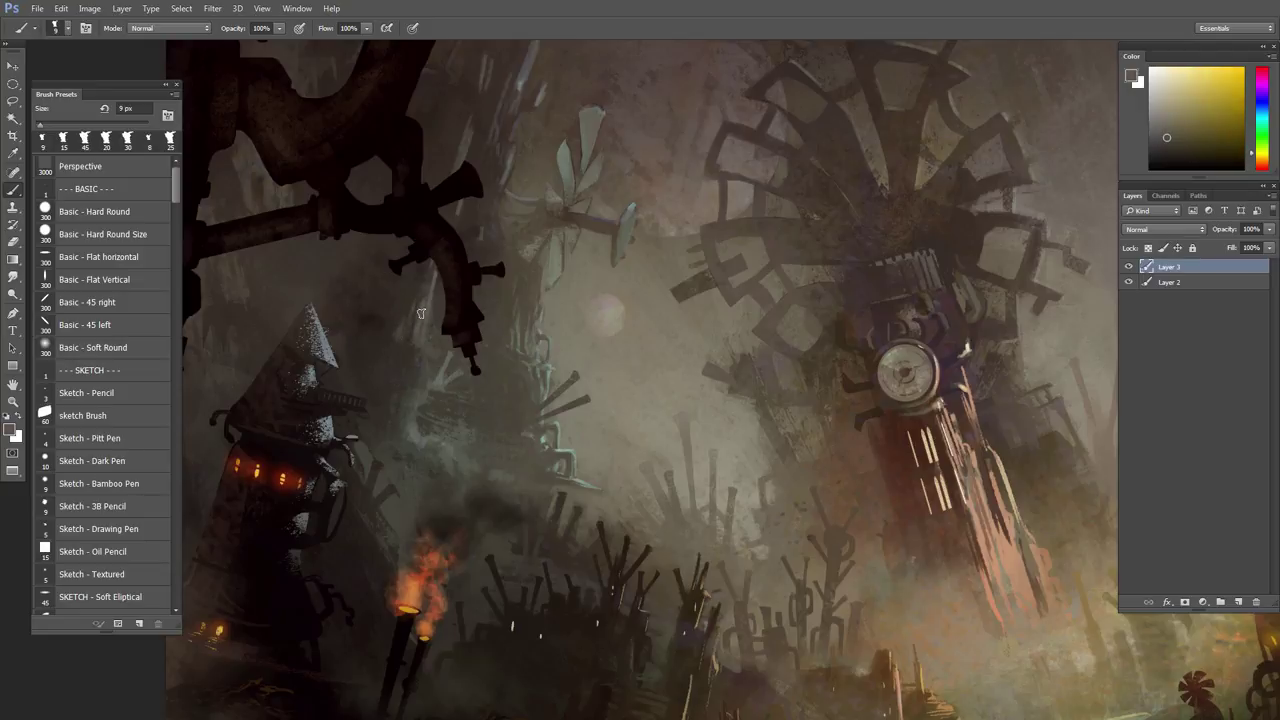
left_click(421, 313, "alt")
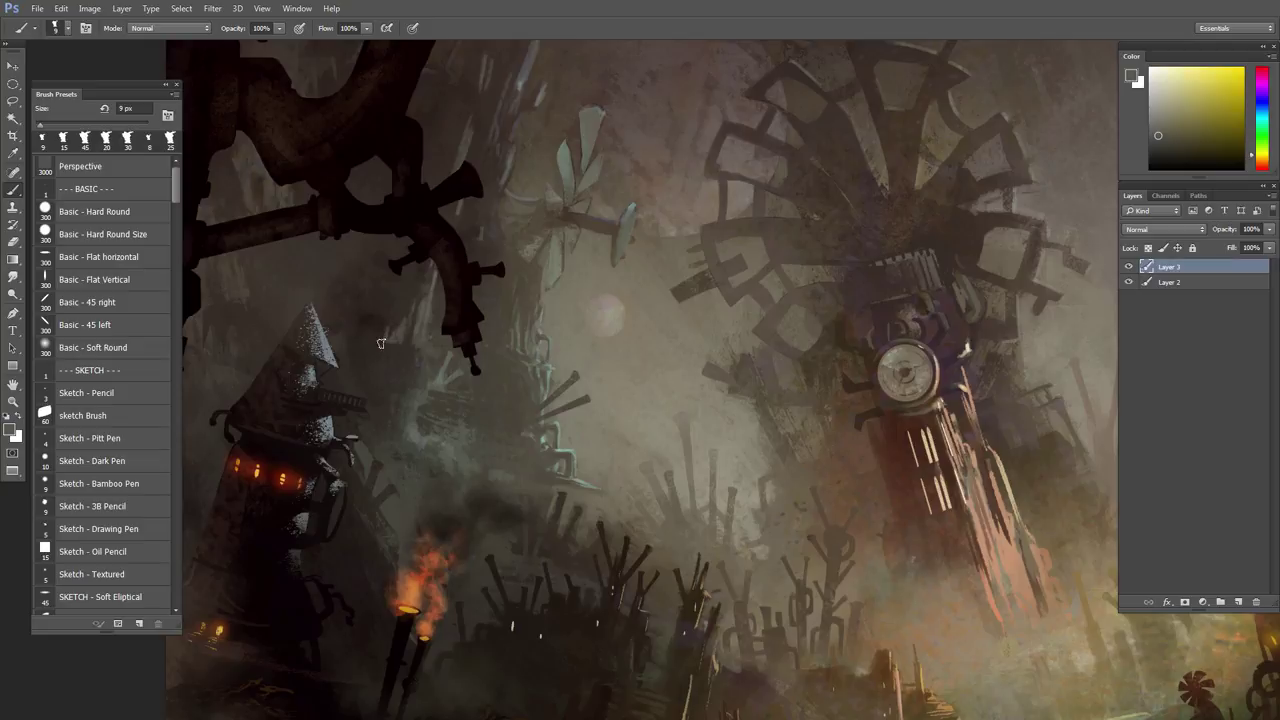
- Blend the dark haze between the pointed tower and the hanging pipe with repeatedly sampled dark browns at 9 px
left_click(376, 320, "alt")
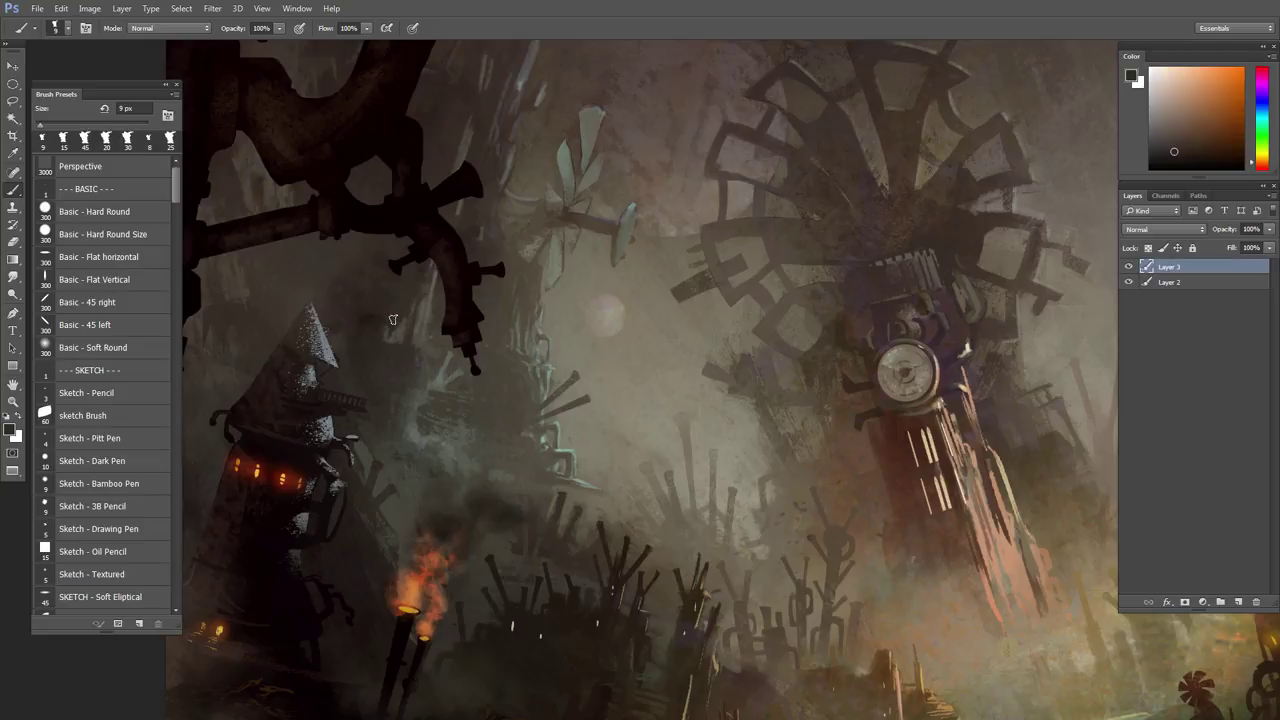
left_click(400, 311, "alt")
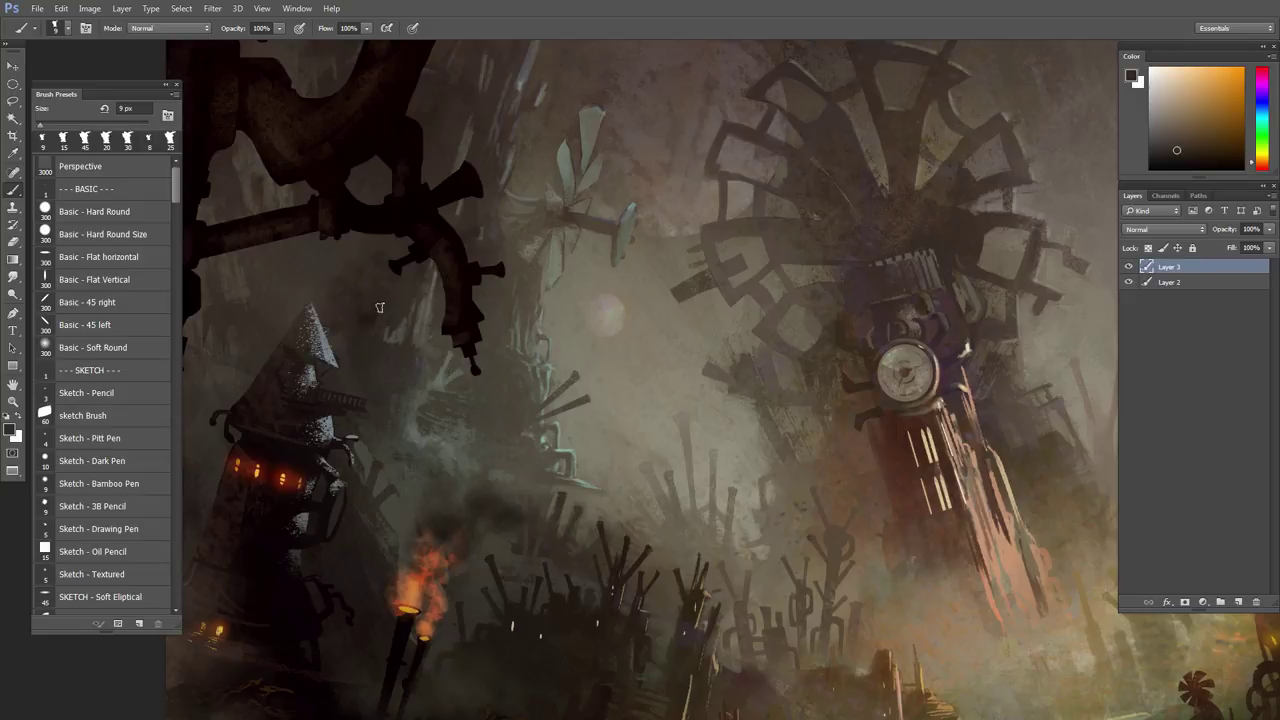
left_click(376, 310, "alt")
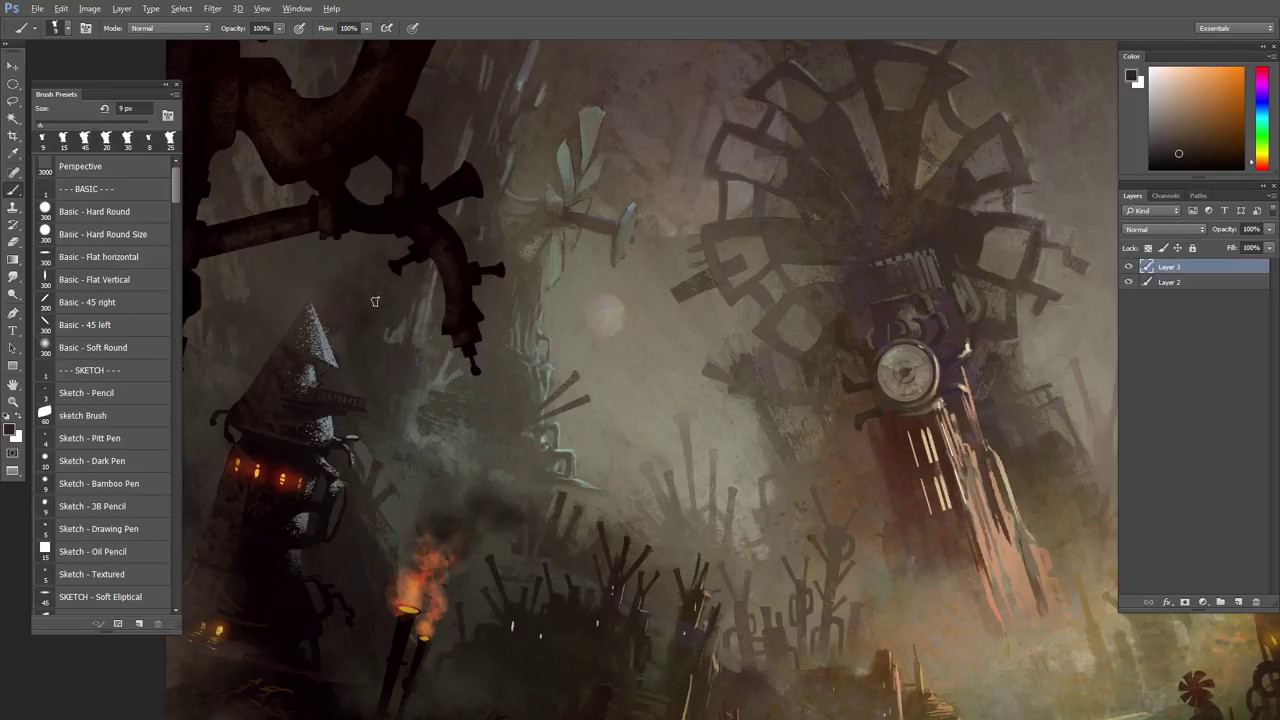
left_click(375, 301, "alt")
left_click(397, 310, "alt")
left_click(401, 326, "alt")
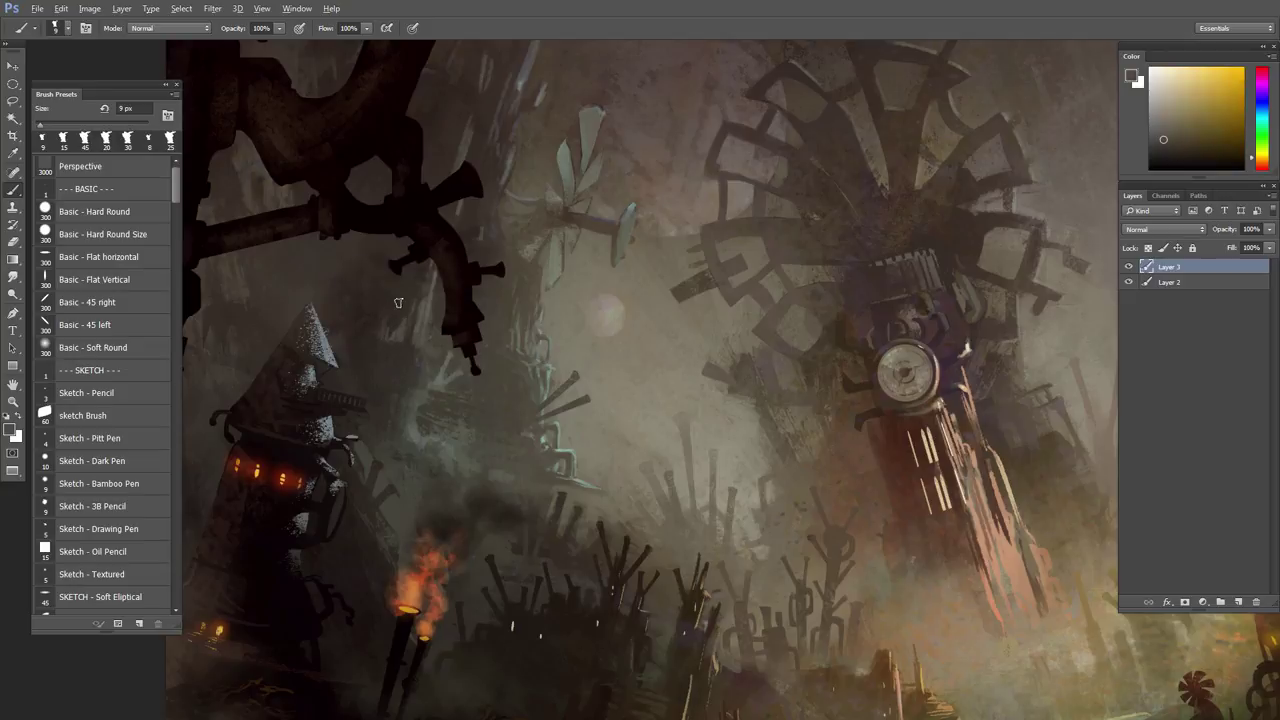
left_click(399, 303, "alt")
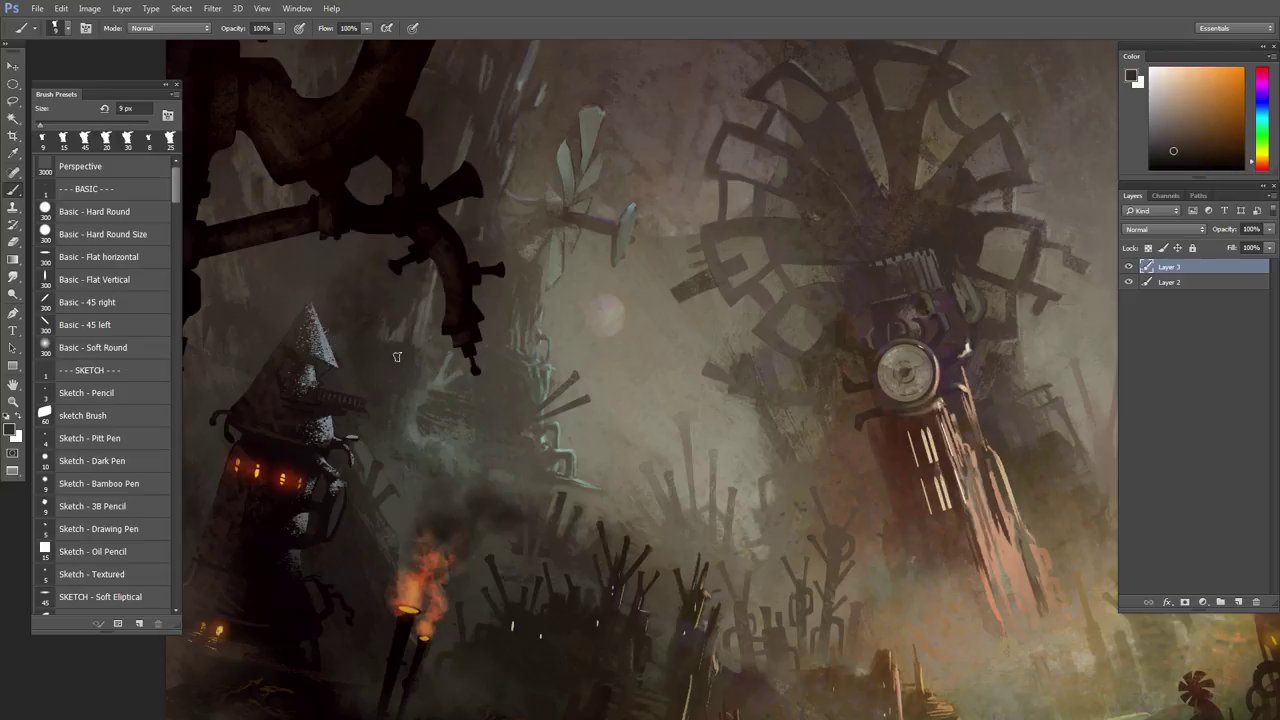
left_click(403, 304, "alt")
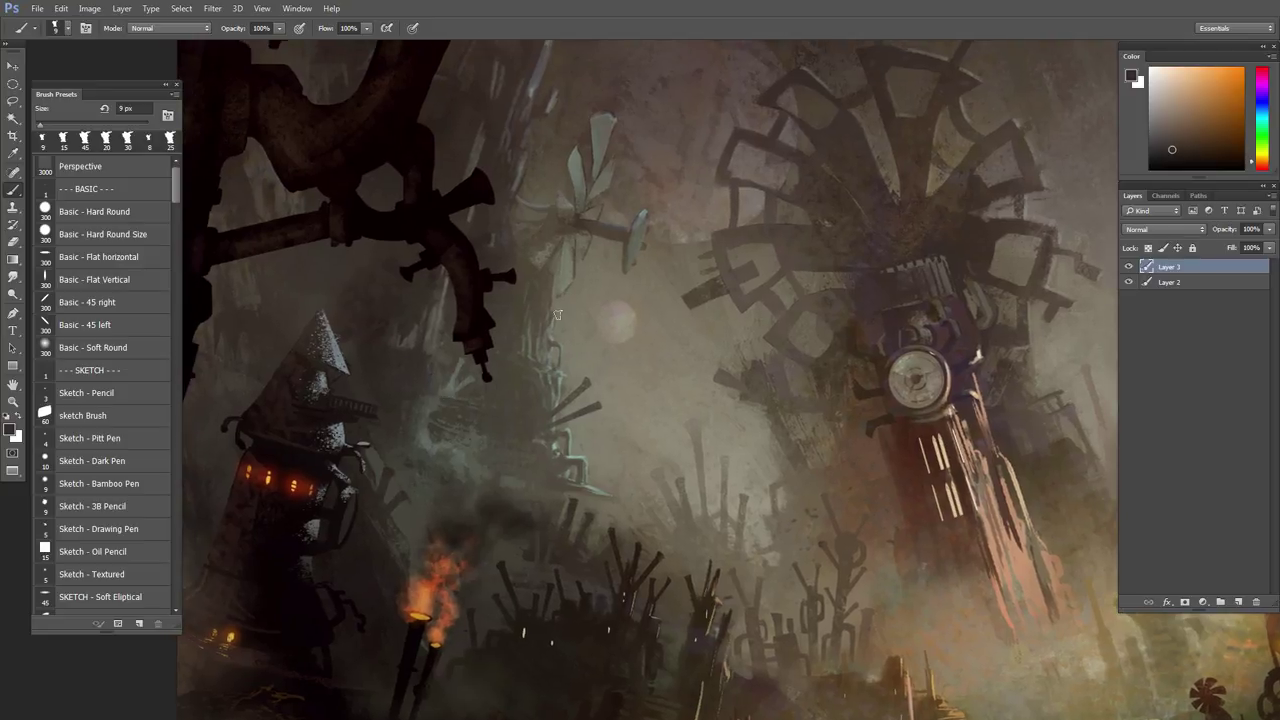
- Refine the propeller tower's lower trunk with sampled brown and olive tones, and sample its pale green highlight
left_click(532, 311, "alt")
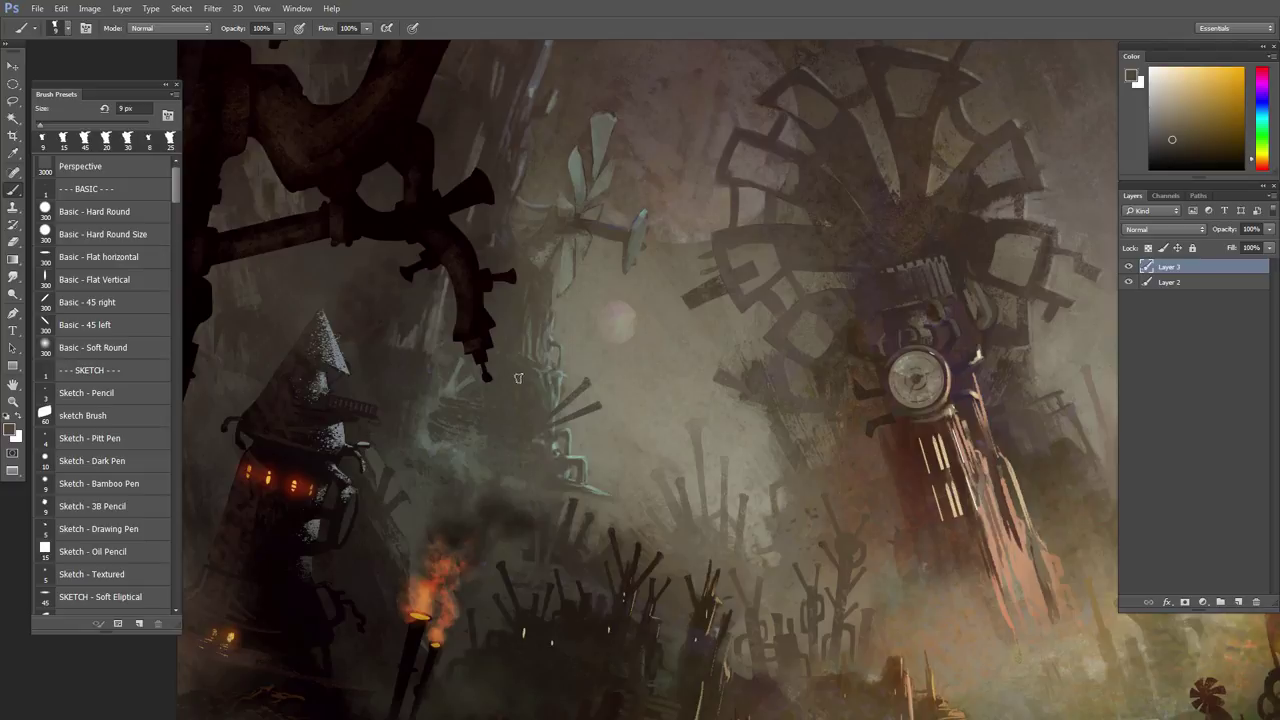
left_click(532, 312, "alt")
left_click(554, 396, "alt")
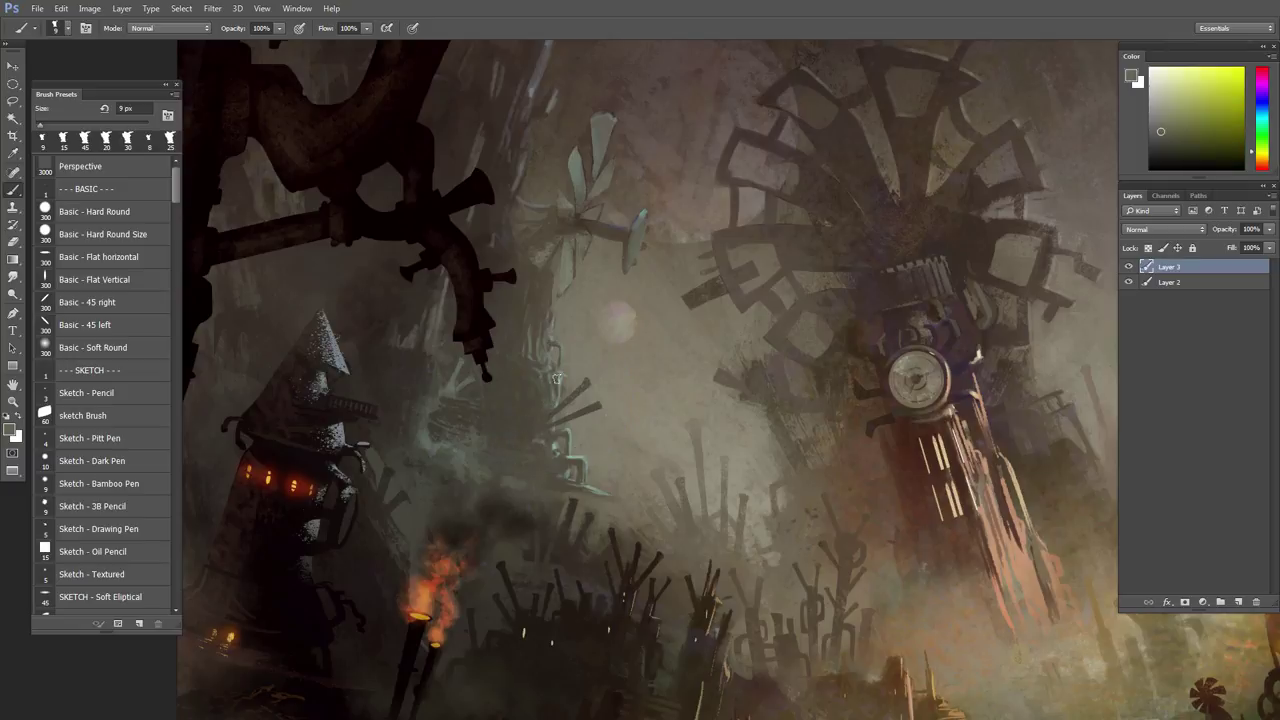
left_click(563, 372, "alt")
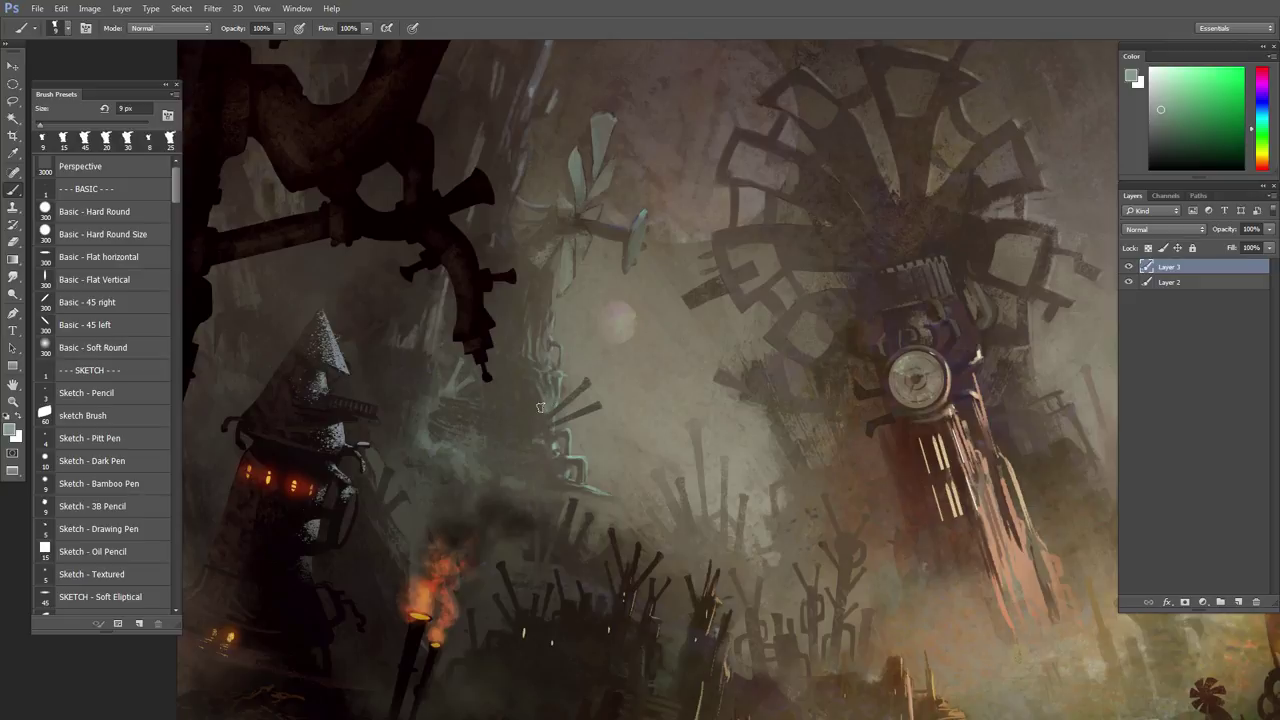
- Touch up the shadows around the slanted pipes at the propeller tower's base with sampled dark browns at 9 px
left_click(530, 374, "alt")
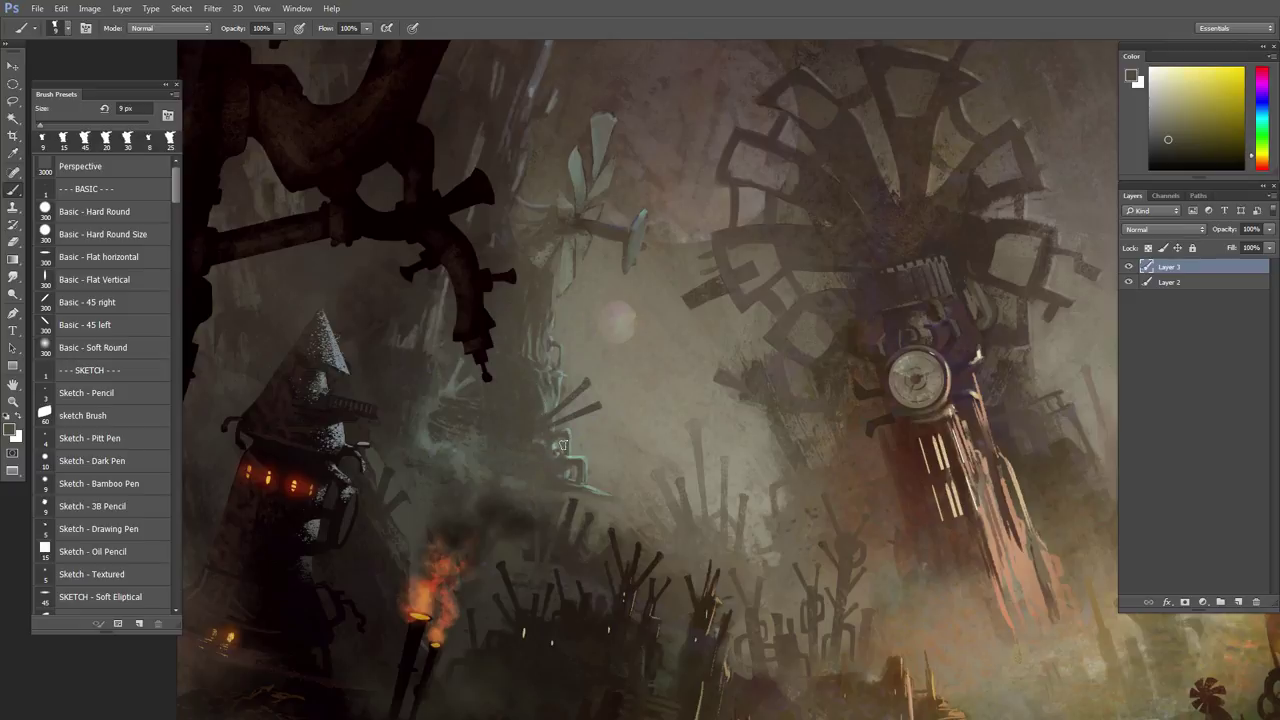
left_click(546, 407, "alt")
left_click(534, 422, "alt")
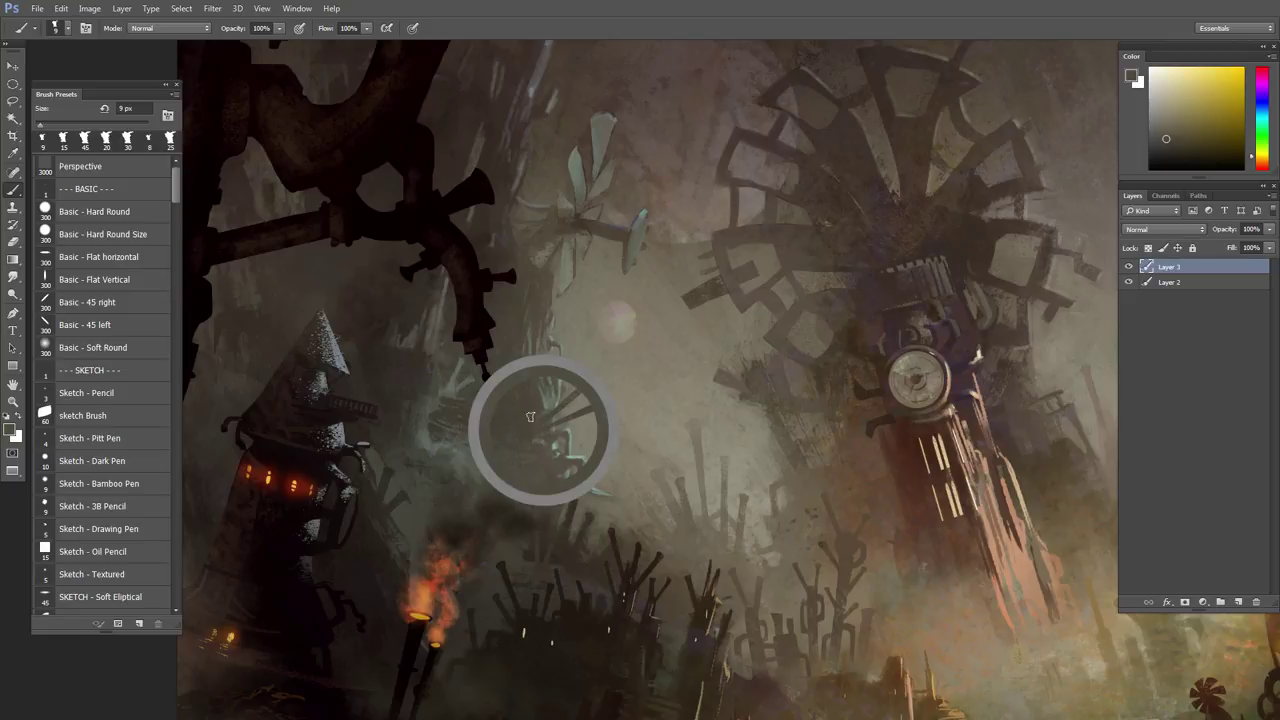
left_click(531, 427, "alt")
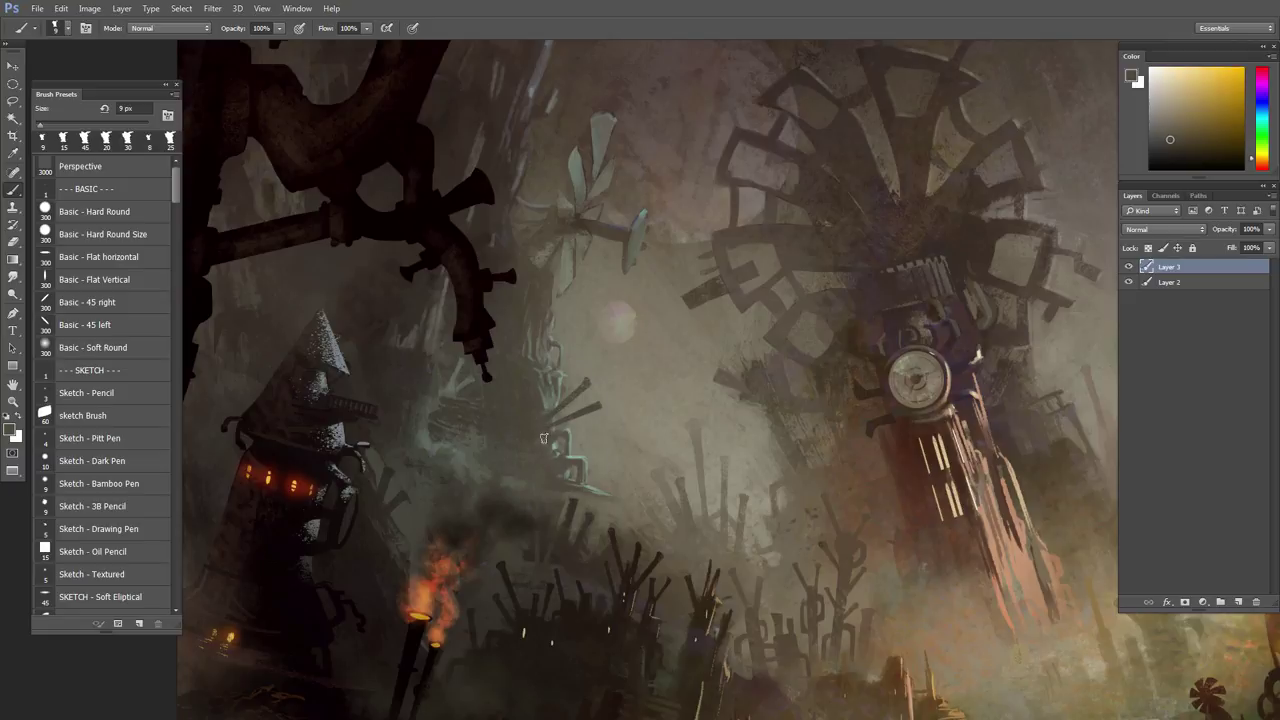
- Refine the bent pipe at the propeller tower's base with sampled dark brown and a pale green highlight at 9 px
scroll(545, 495, "up", 2)
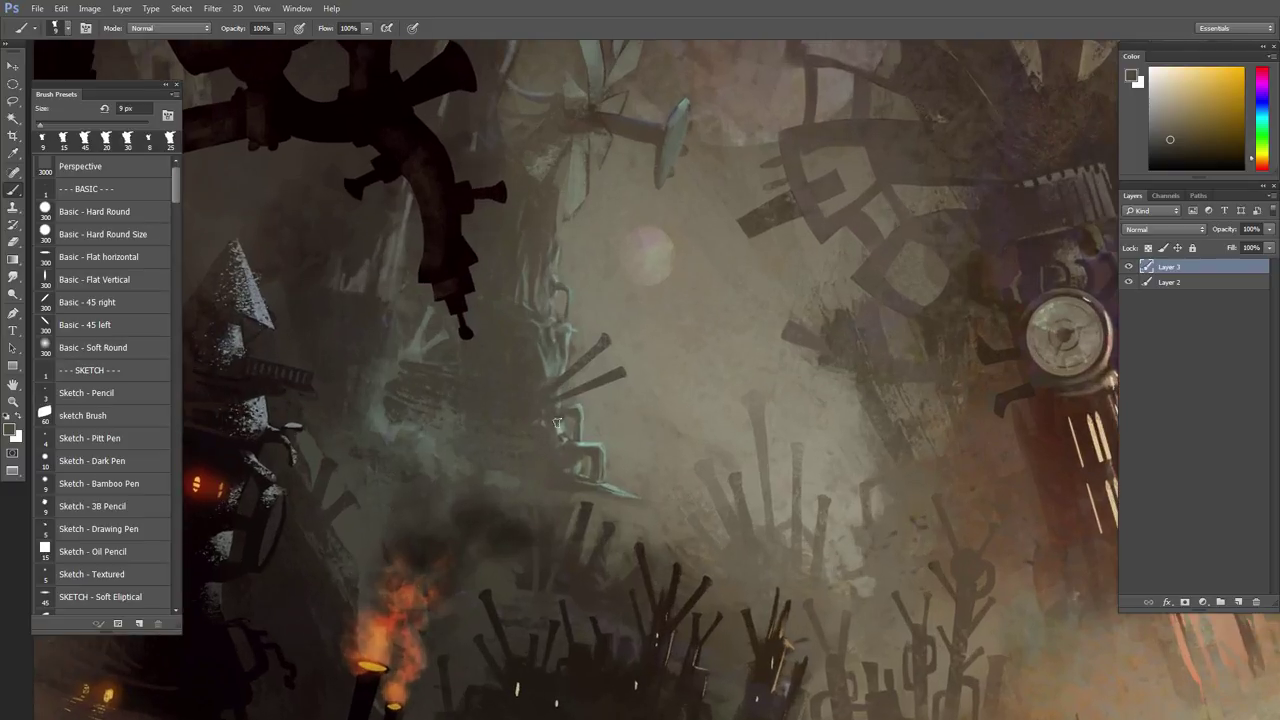
left_click(588, 447, "alt")
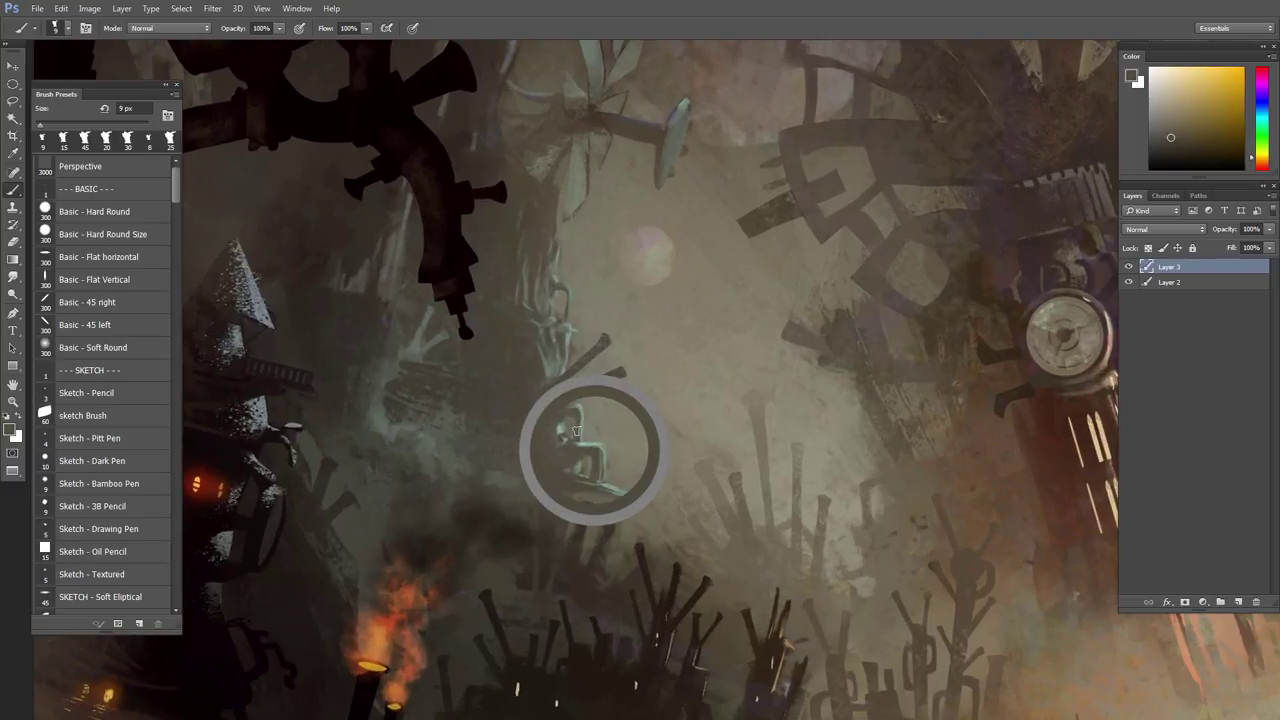
mouse_move(601, 447)
left_mouse_down()
mouse_move(579, 445)
mouse_move(599, 457)
left_mouse_up()
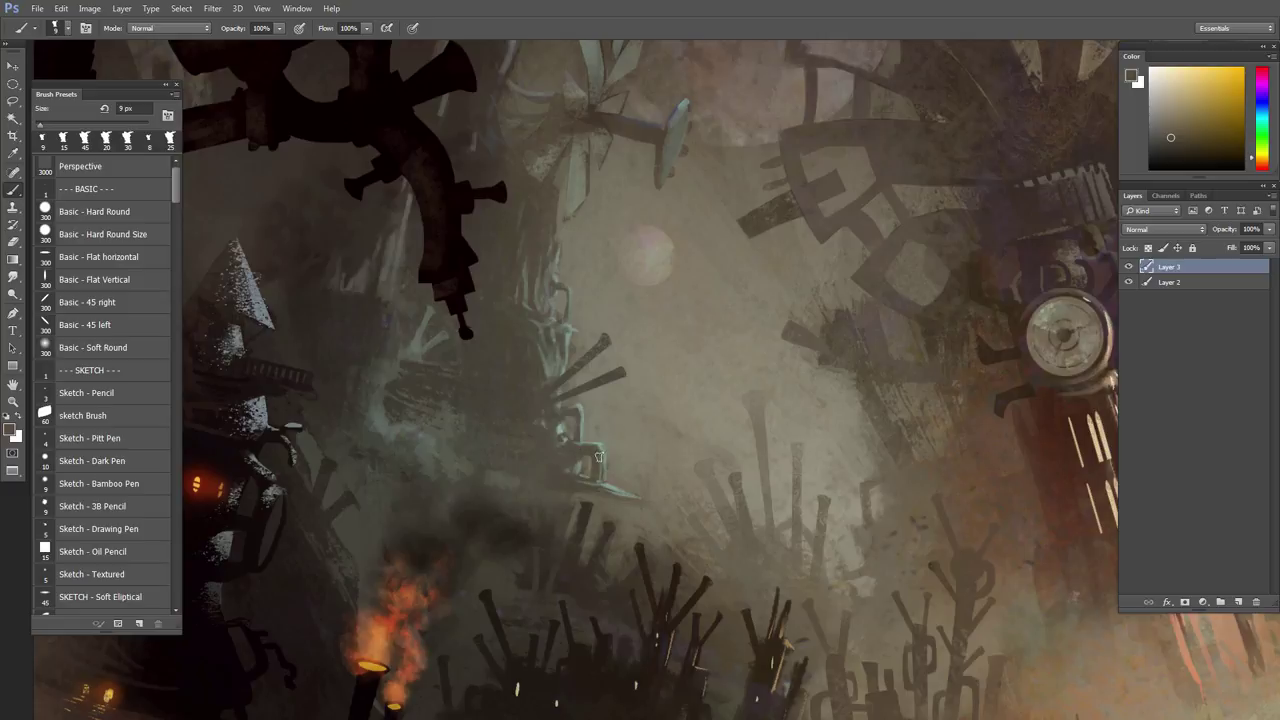
left_click(601, 455, "alt")
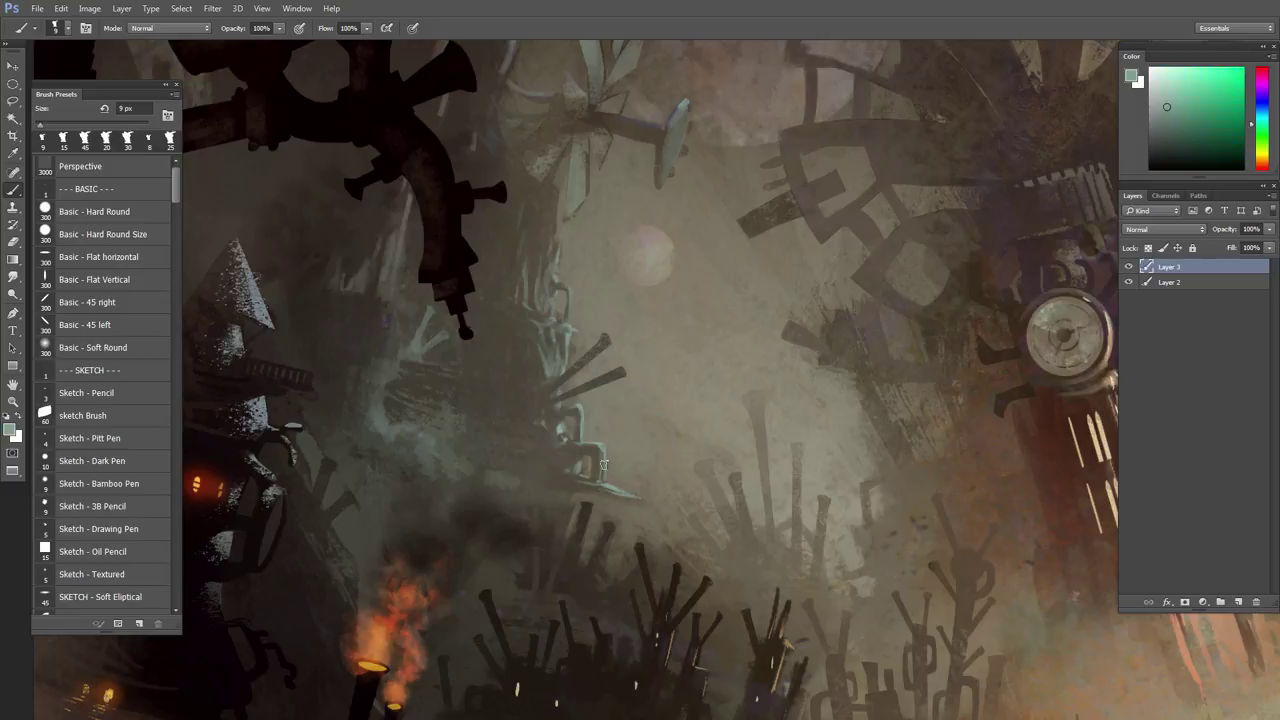
left_click(593, 448, "alt")
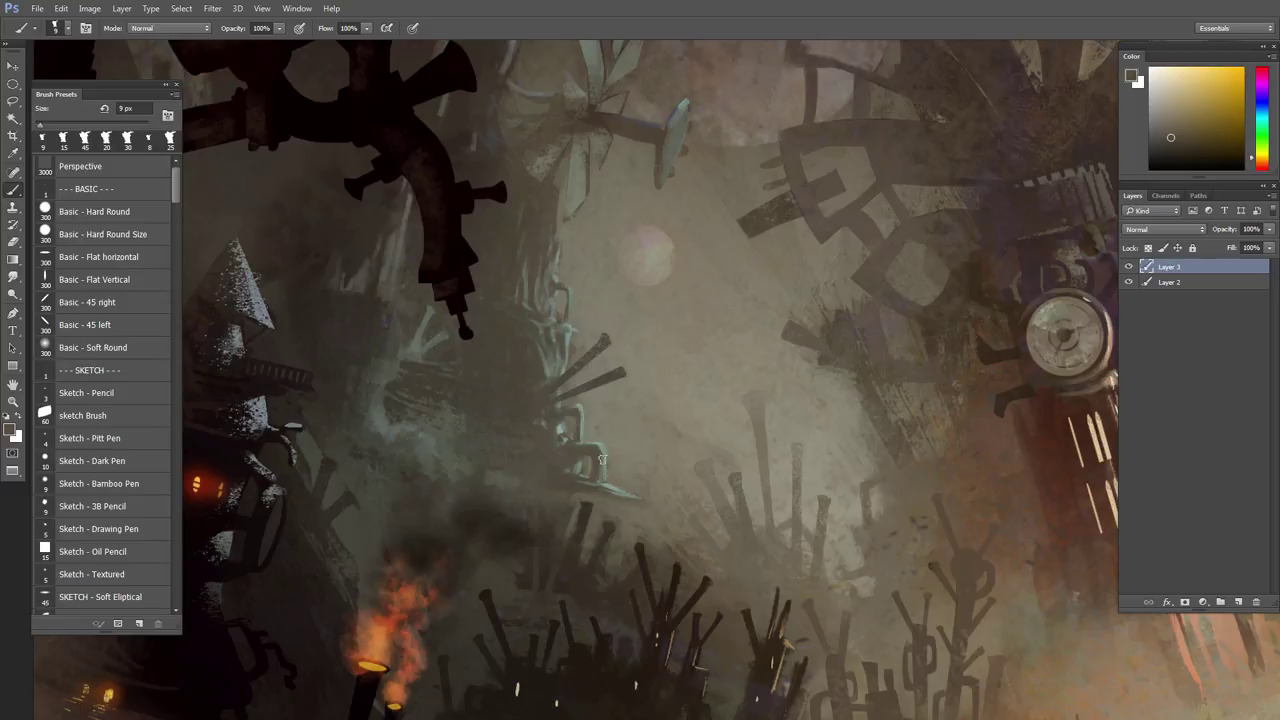
left_click_drag(602, 459, 607, 484)
- Touch up the bent pipe and pale ledge at the propeller tower's base with sampled grey-green and dark olive, reducing the brush to 6 px
left_click(578, 470, "alt")
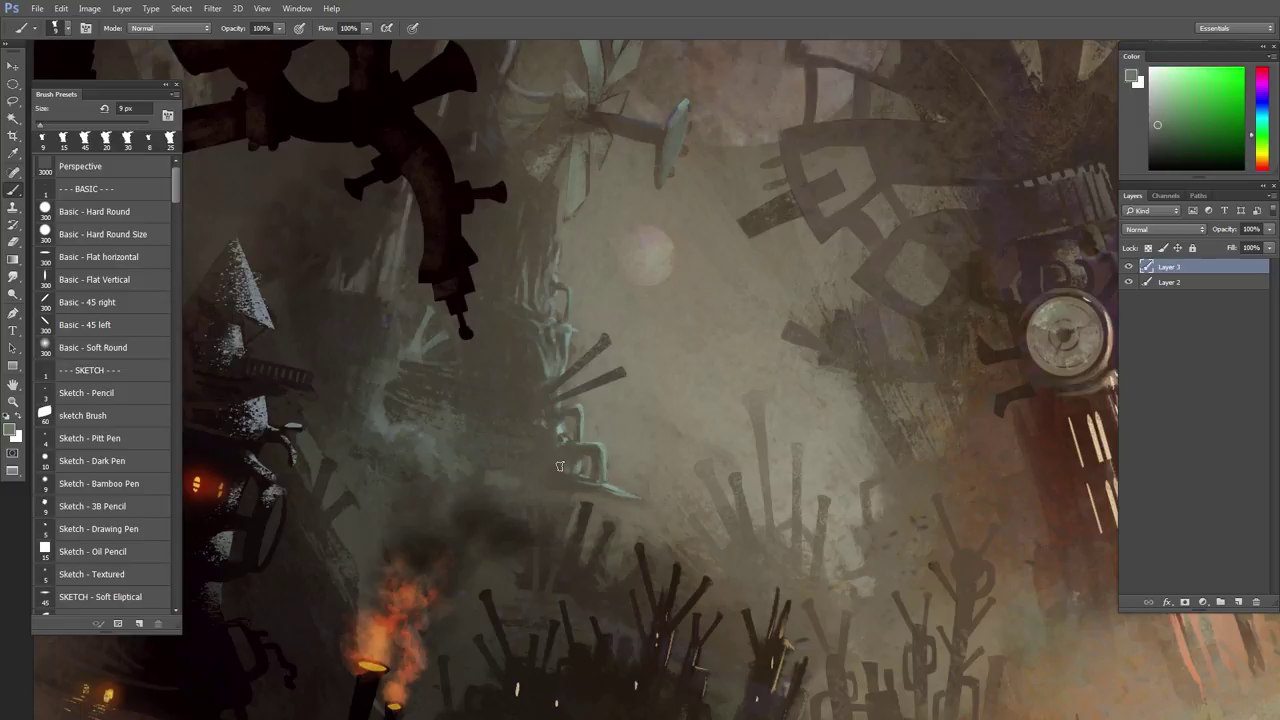
left_click_drag(643, 516, 645, 518)
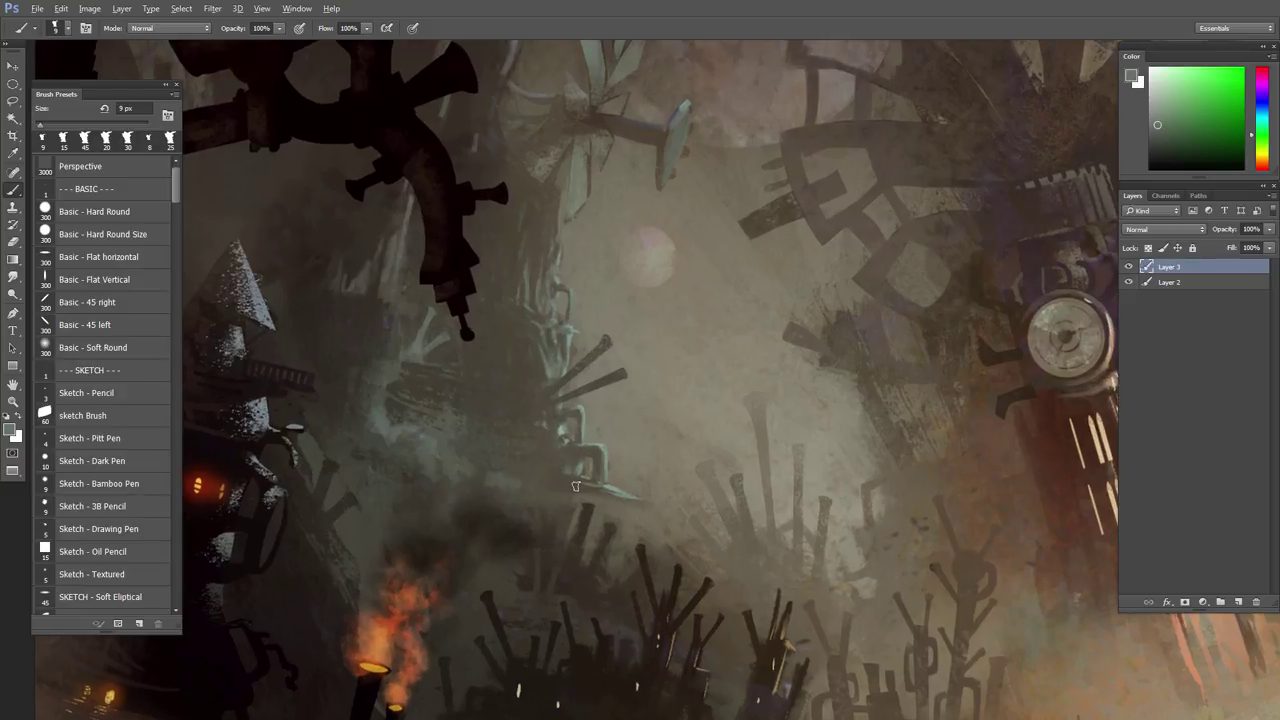
left_click(575, 486, "alt")
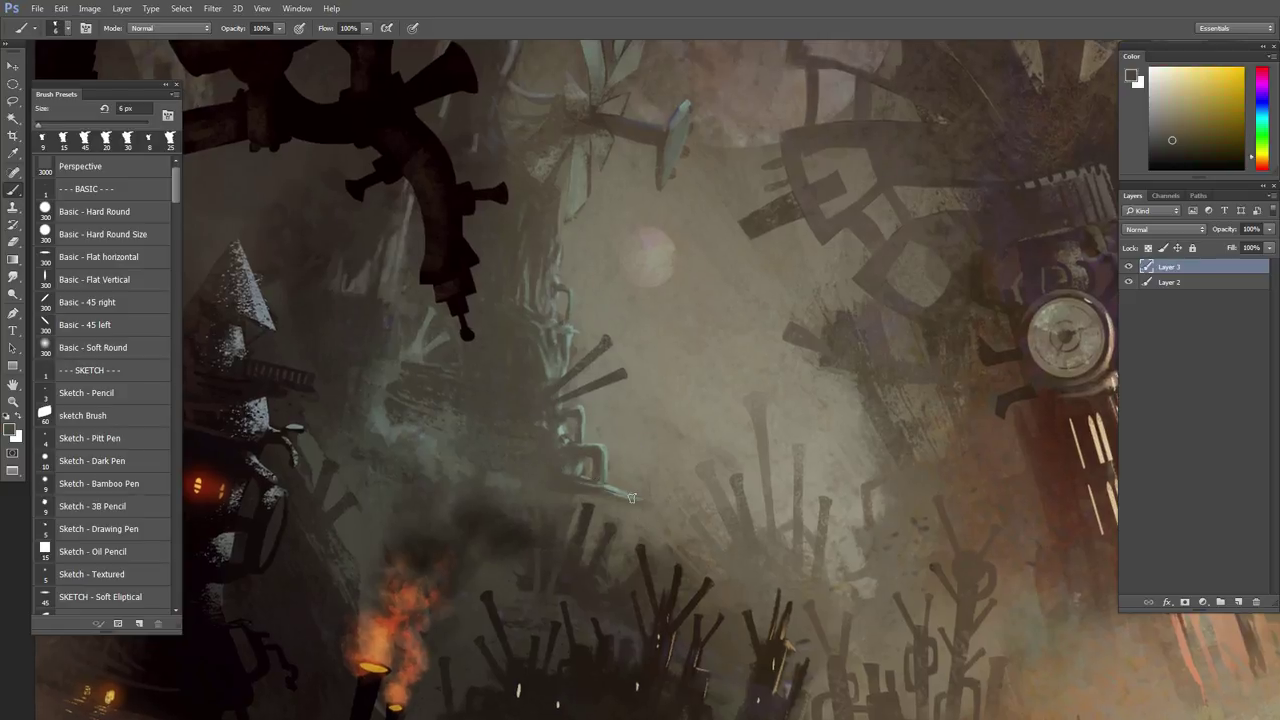
left_click_drag(631, 497, 604, 494)
- Lasso two small support shapes beneath the tower's ledge, paint them dark olive at 15 px, and clear the selection
key("l")
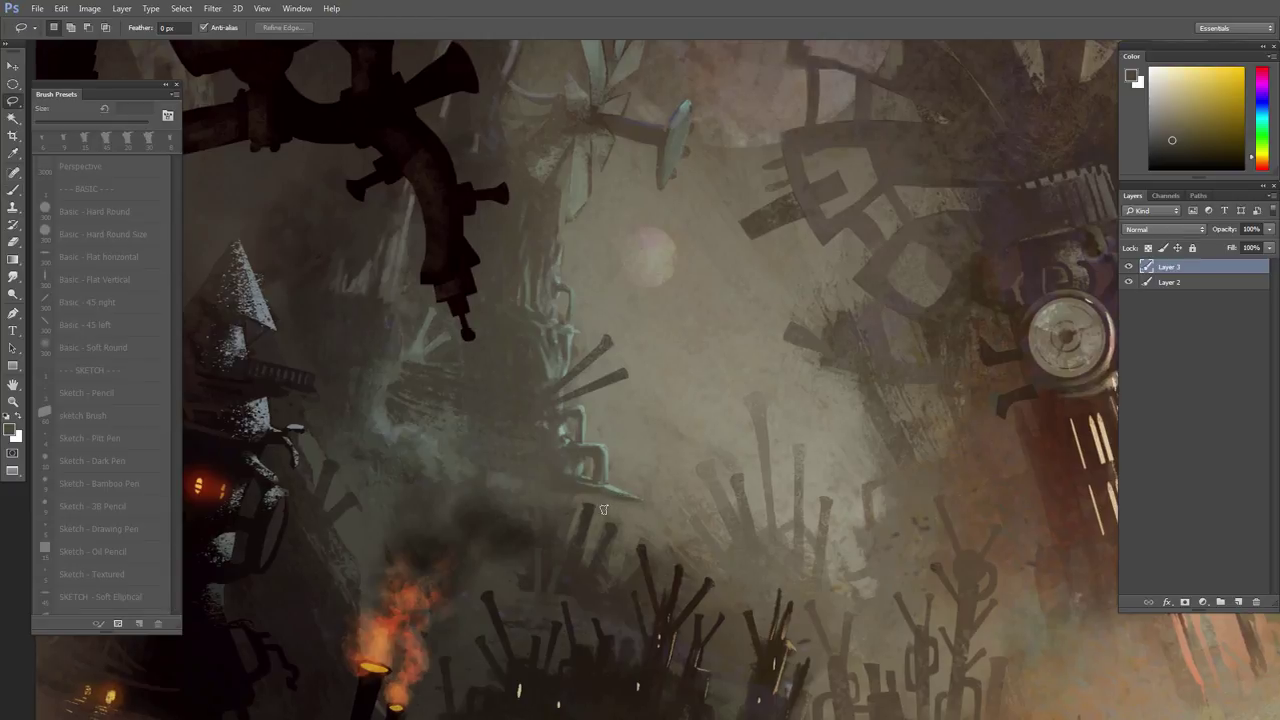
mouse_move(596, 513)
left_mouse_down()
mouse_move(569, 522)
mouse_move(581, 535)
mouse_move(607, 499)
left_mouse_up()
key("shift")
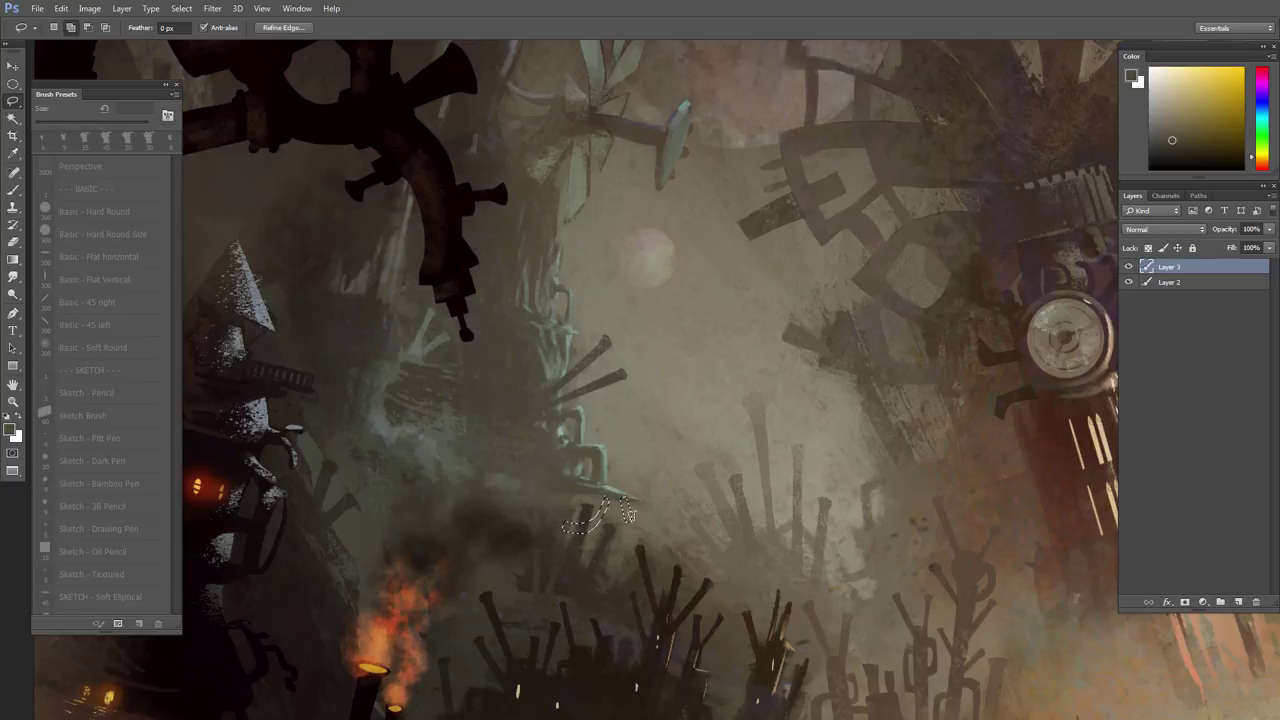
key("b")
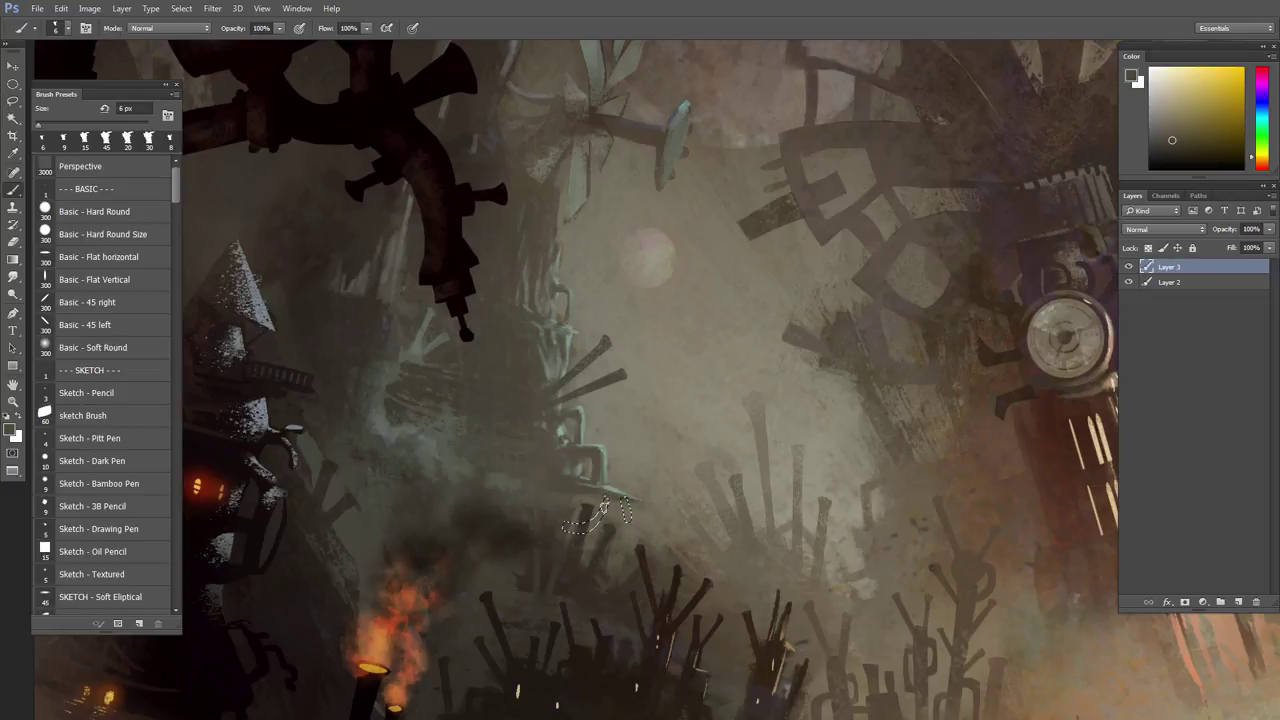
key("bracketright")
key("bracketright")
key("bracketright")
key("bracketright")
left_click_drag(591, 527, 586, 516)
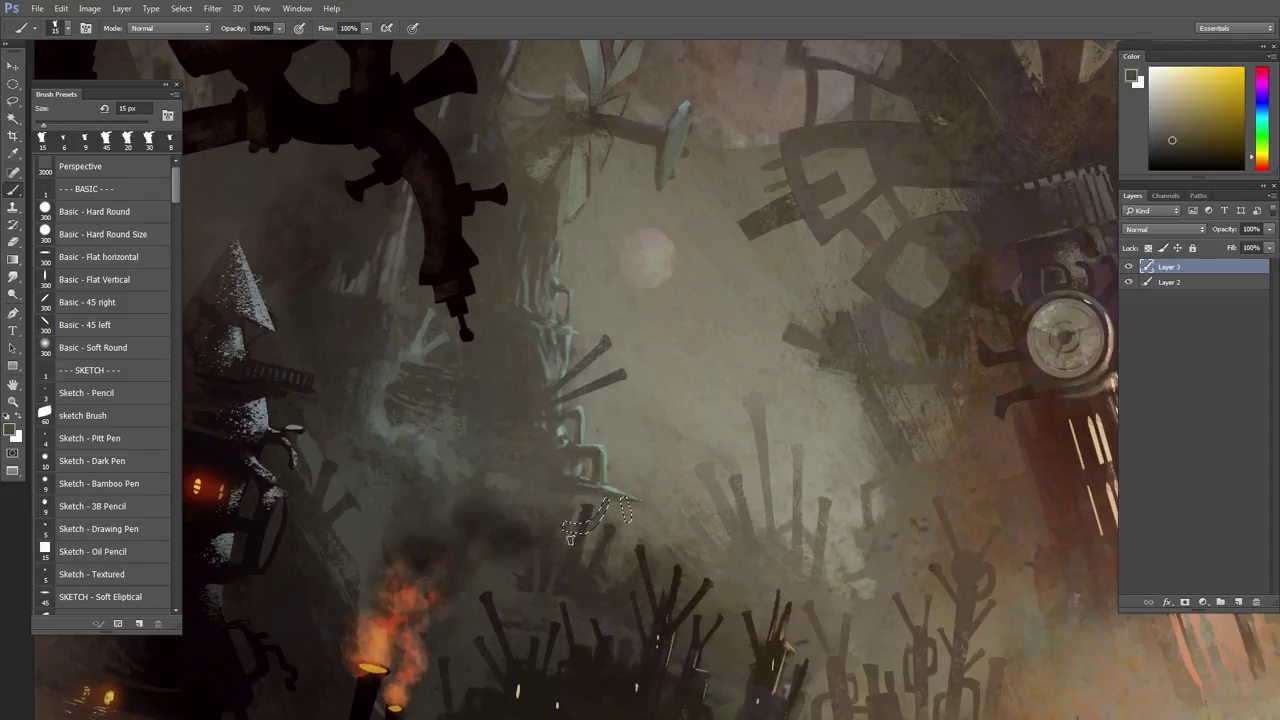
key("ctrl+d")
key("ctrl+z")
key("ctrl+d")
- Refine the supports and shadows beneath the tower's ledge with sampled browns at 7 px
key("bracketleft")
key("bracketleft")
key("bracketleft")
key("bracketleft")
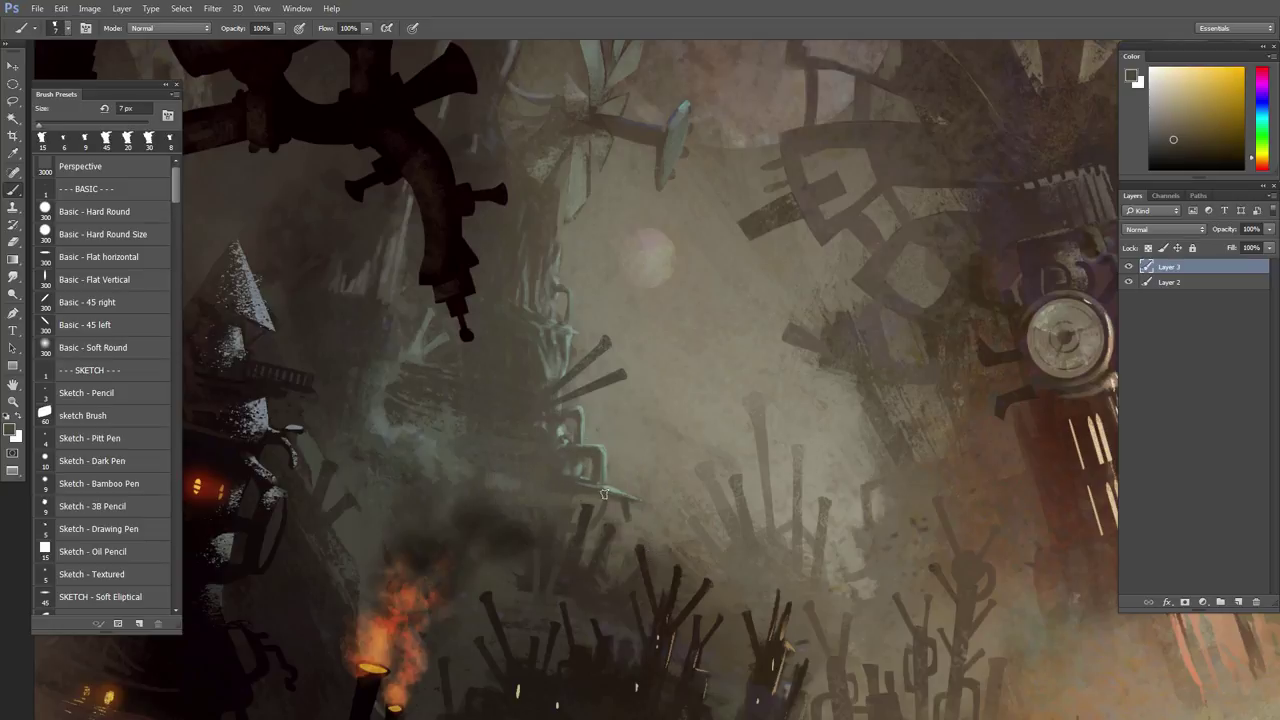
left_click_drag(601, 514, 595, 526)
left_click(578, 496, "alt")
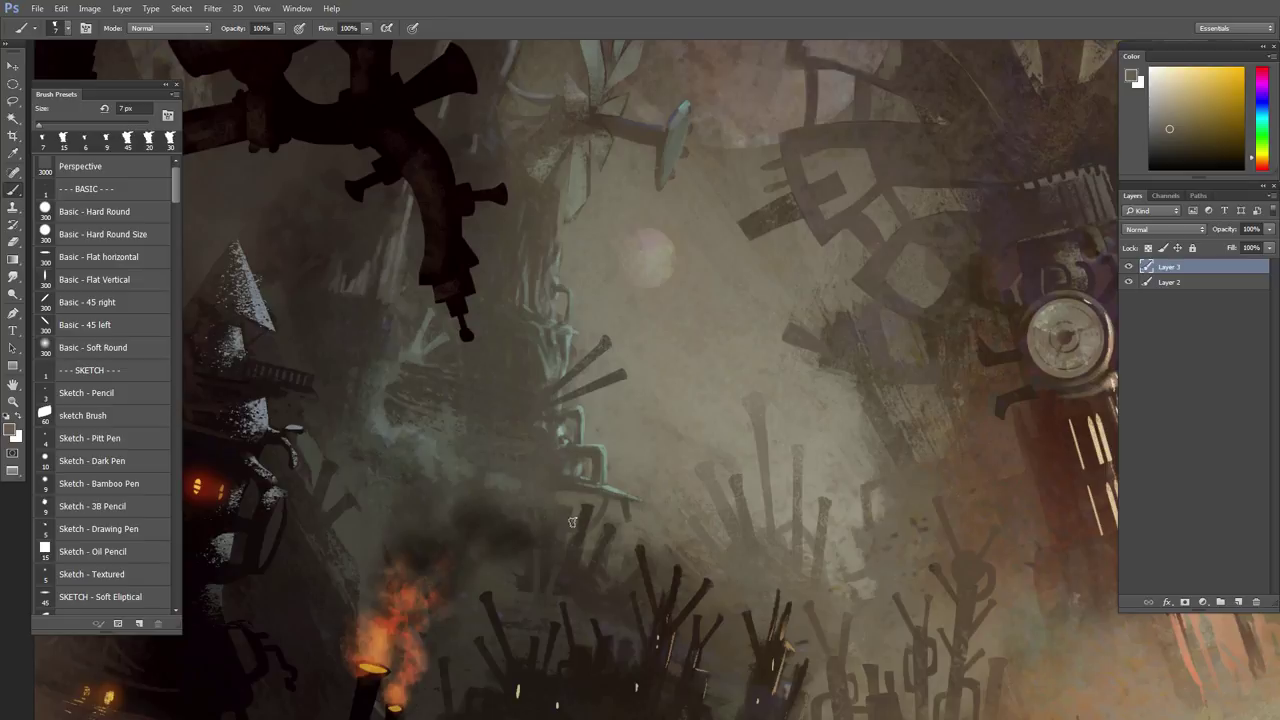
key("l")
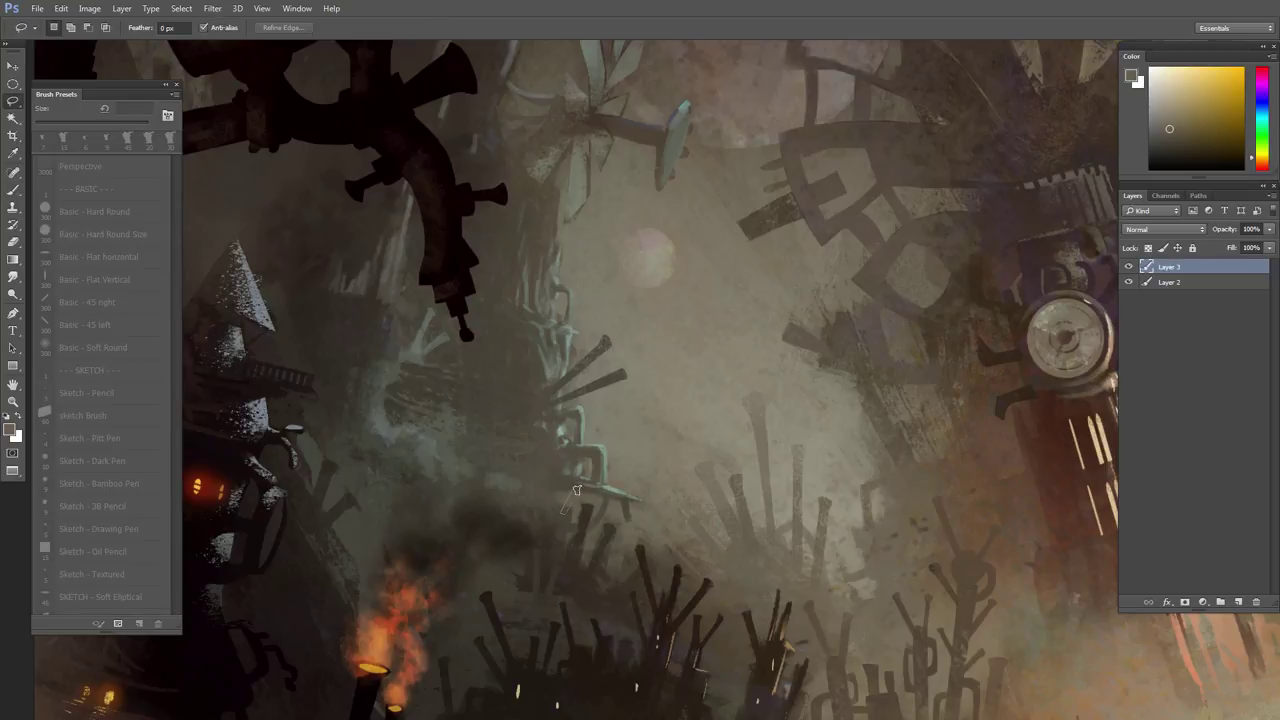
key("b")
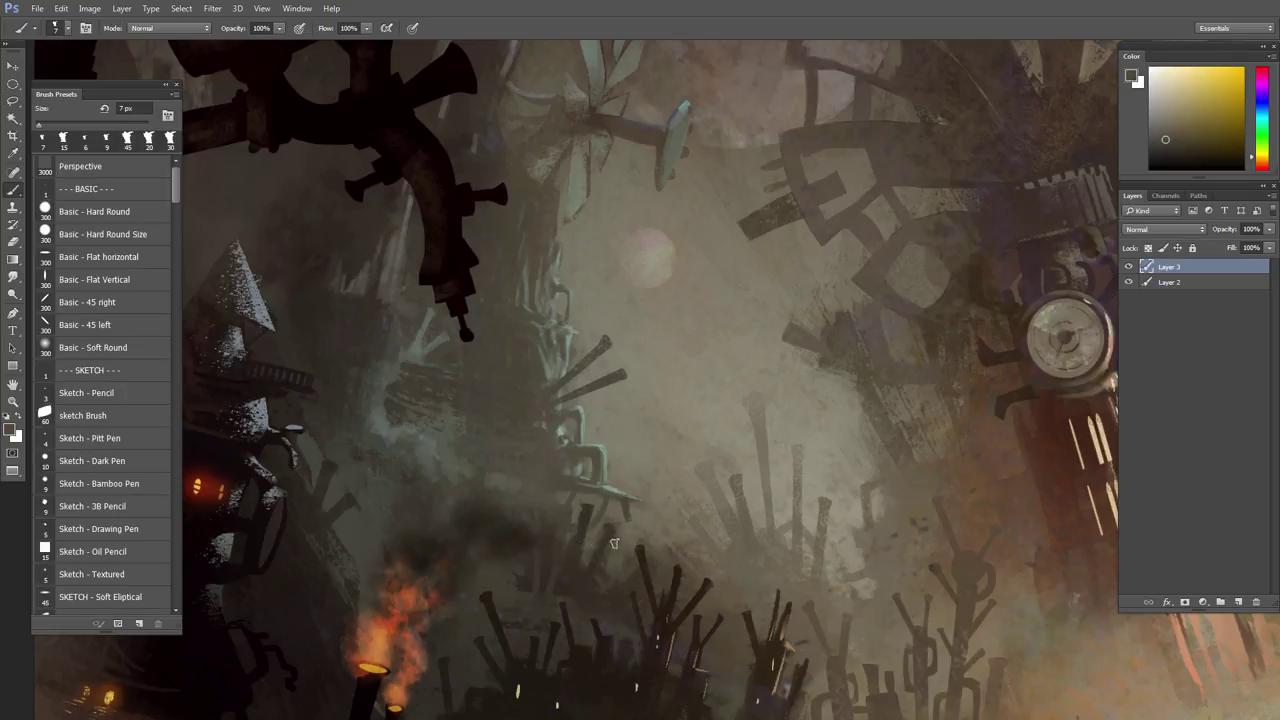
left_click_drag(618, 546, 616, 548)
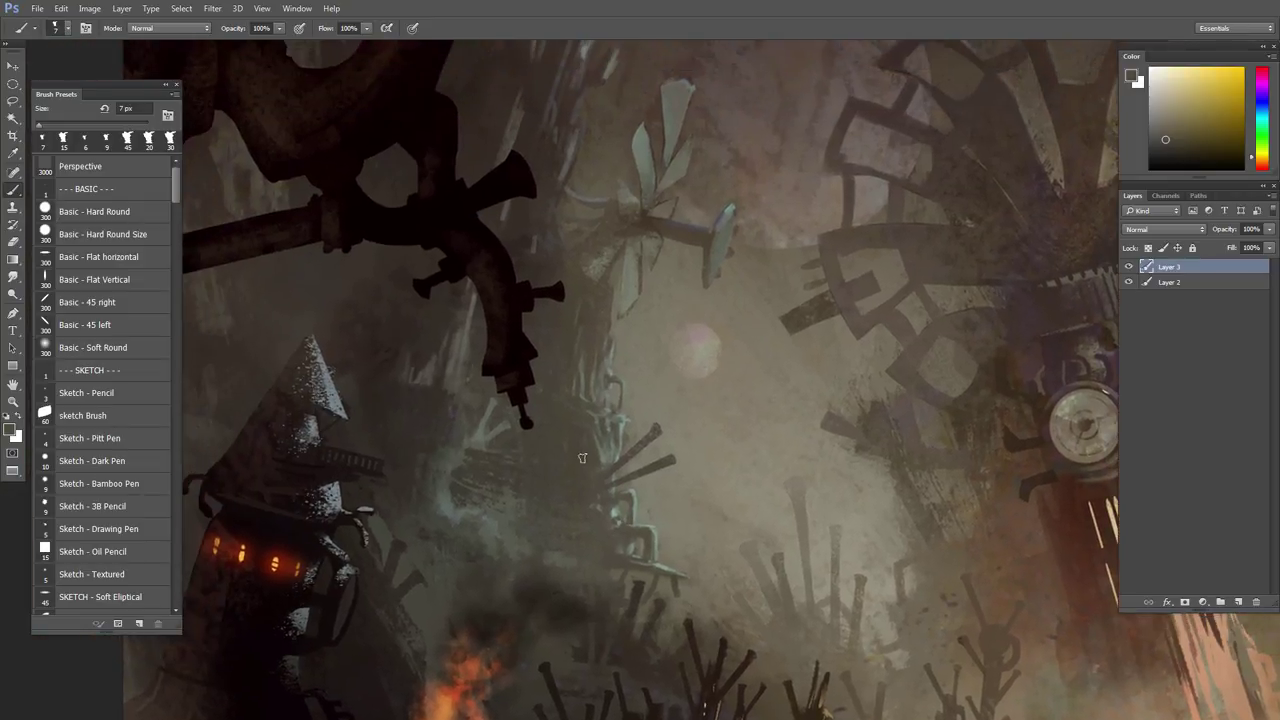
- Touch up the propeller tower's trunk up to the propeller hub with repeatedly sampled brown tones at 7 px
left_click(578, 440, "alt")
left_click(582, 350, "alt")
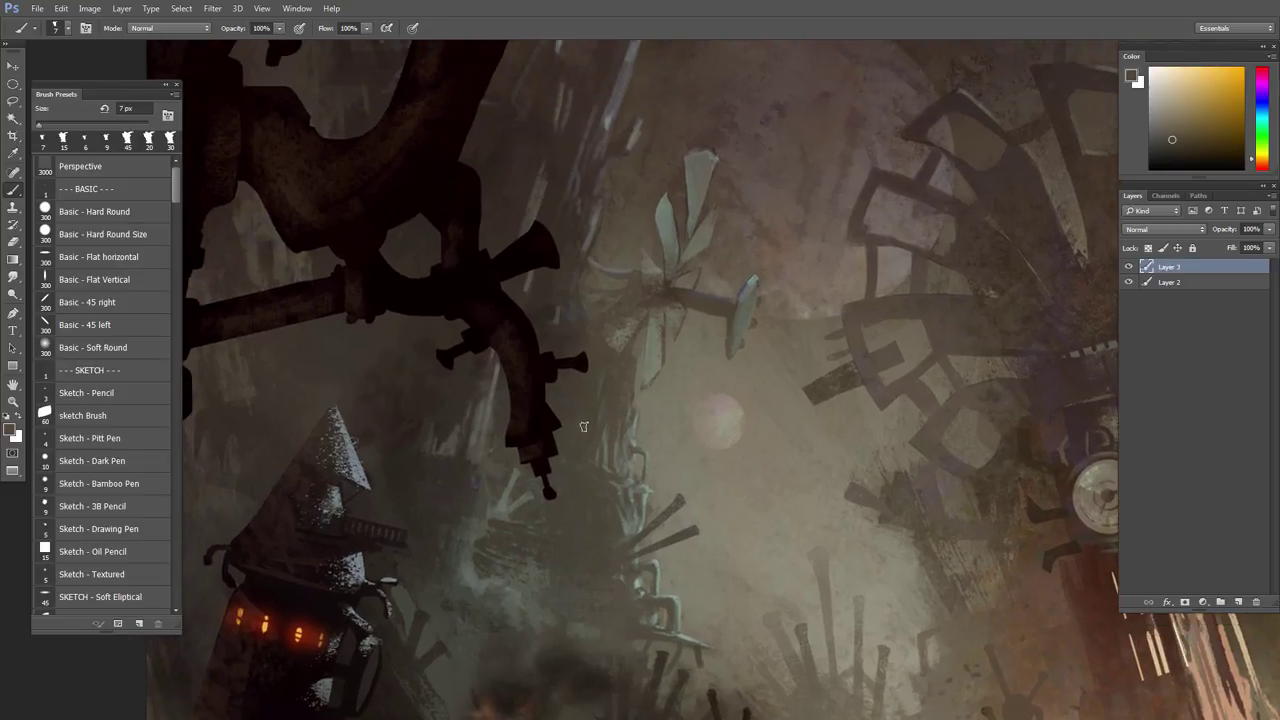
left_click(603, 280, "alt")
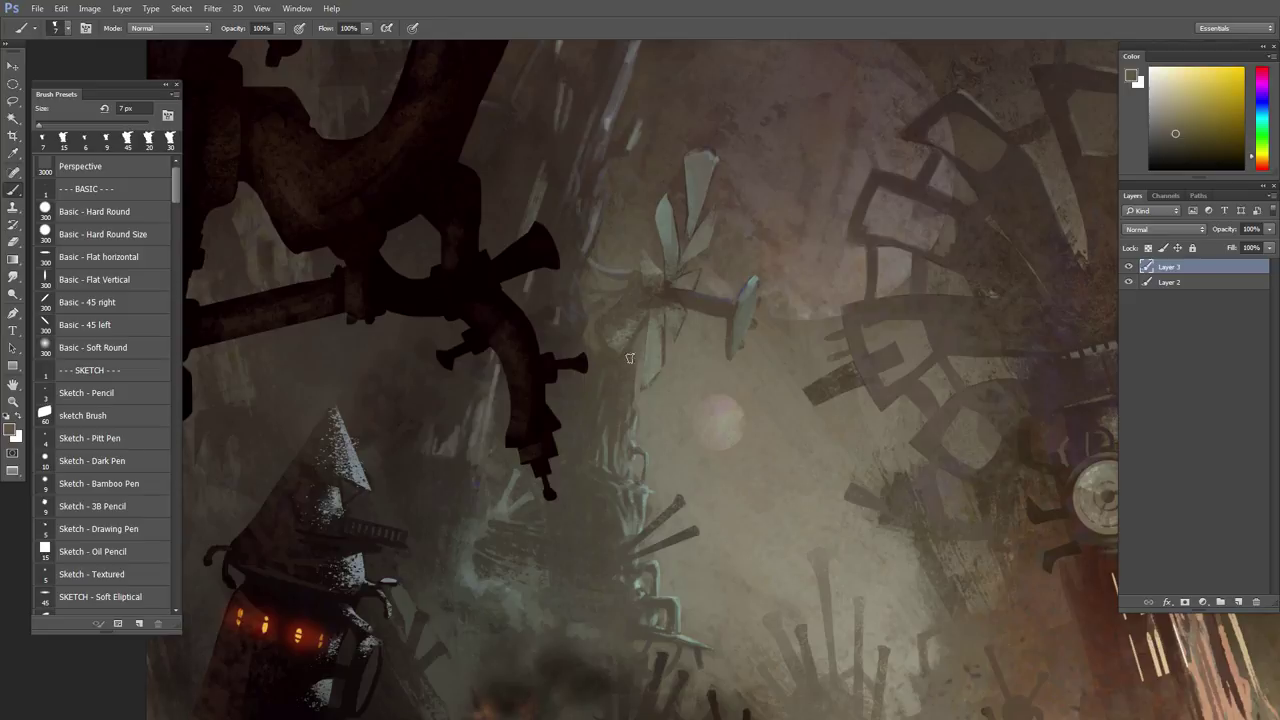
left_click(641, 339, "alt")
- Lasso the open ends of the tower's two slanted pipes and paint them with a sampled pale grey-green at 7 px
left_click_drag(610, 398, 718, 534)
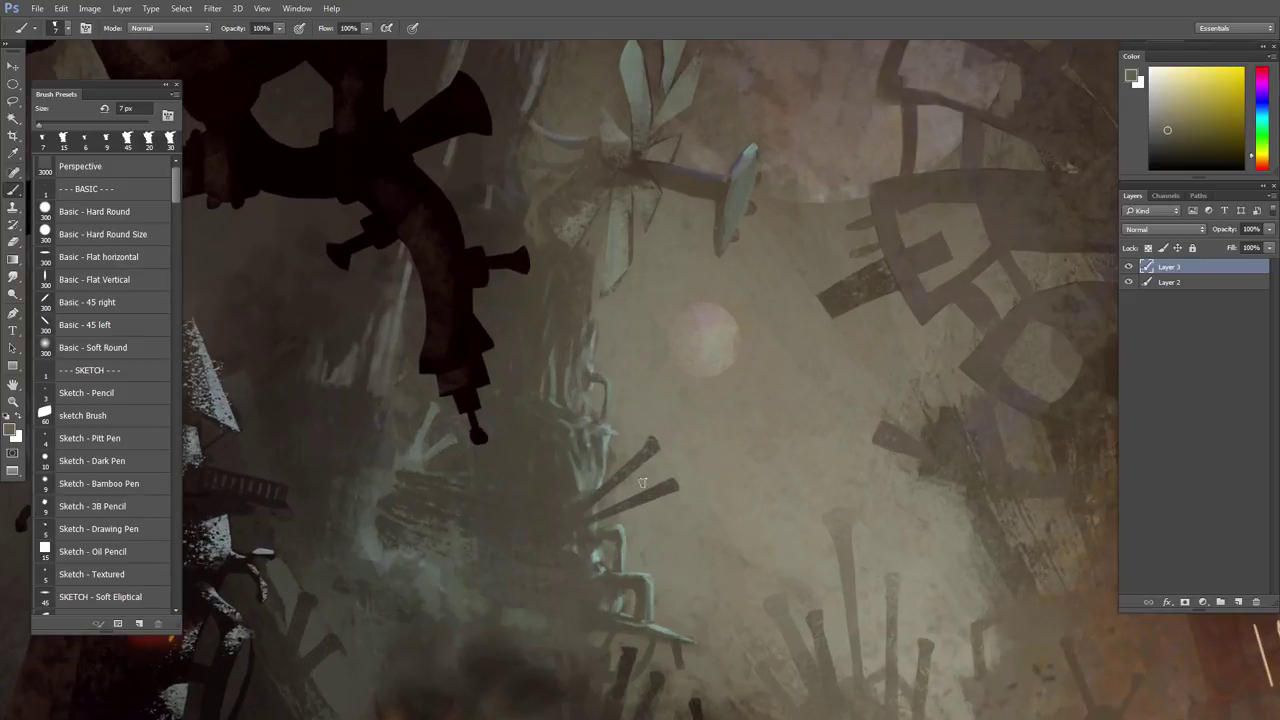
key("l")
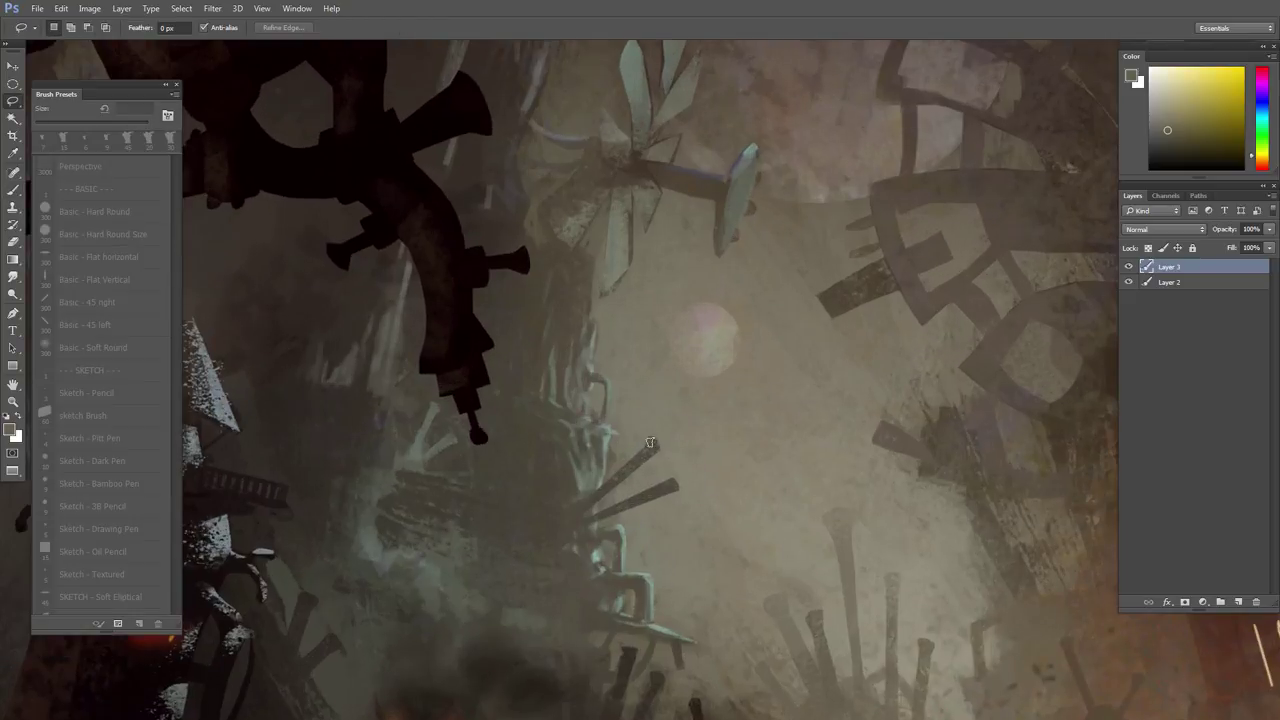
mouse_move(657, 447)
left_mouse_down()
mouse_move(676, 486)
mouse_move(668, 478)
left_mouse_up()
key("b")
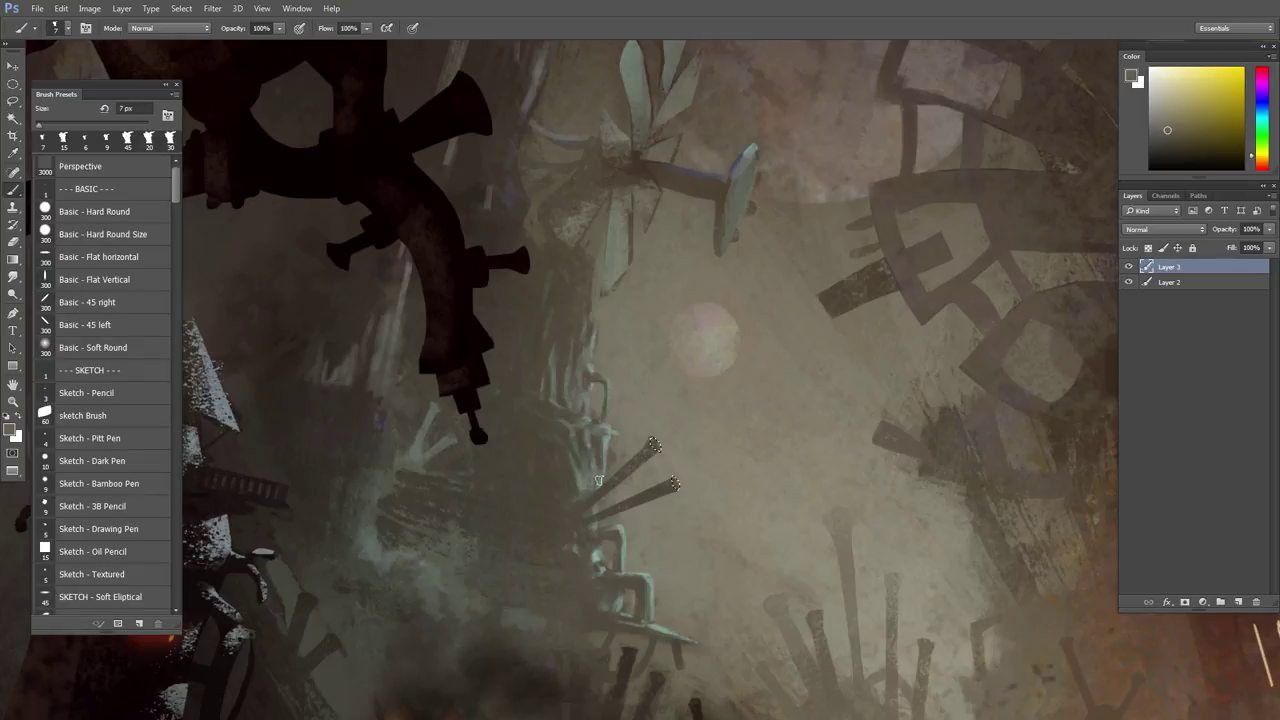
left_click(617, 461, "alt")
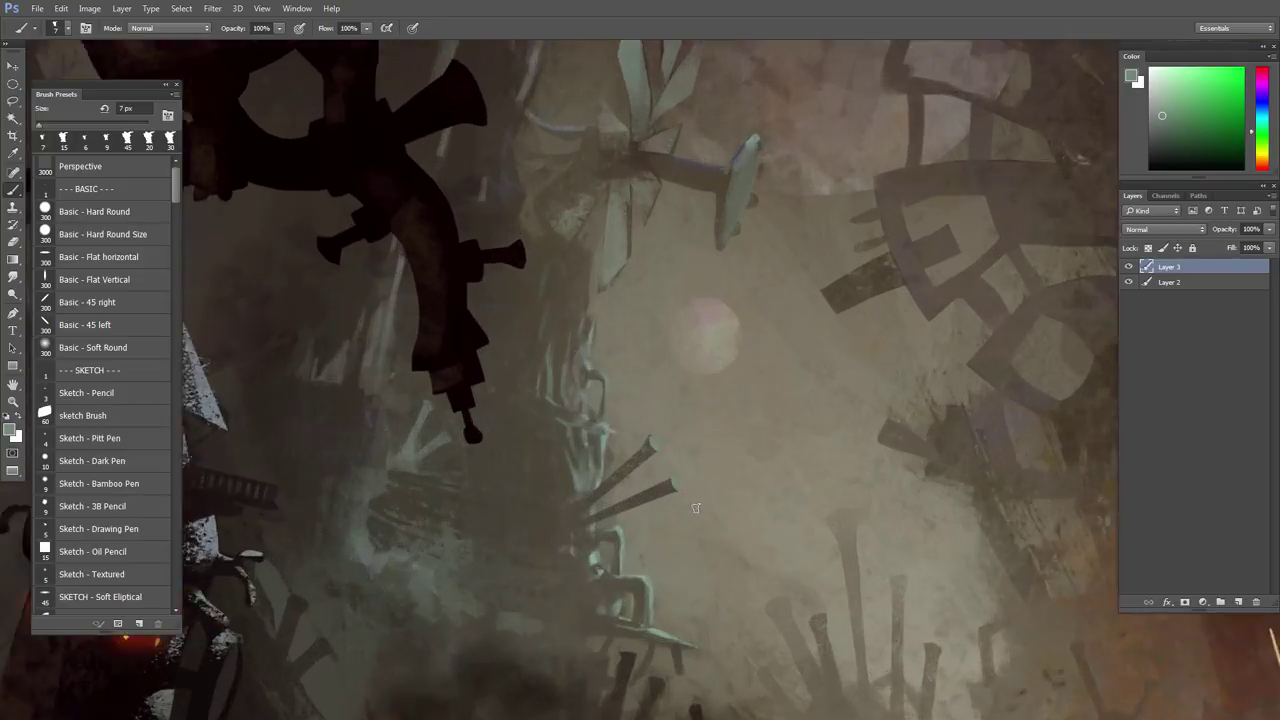
- Lasso smaller ovals inside both pale pipe ends, darken them with the pipe's sampled brown, and clear the selection
scroll(696, 508, "up", 3)
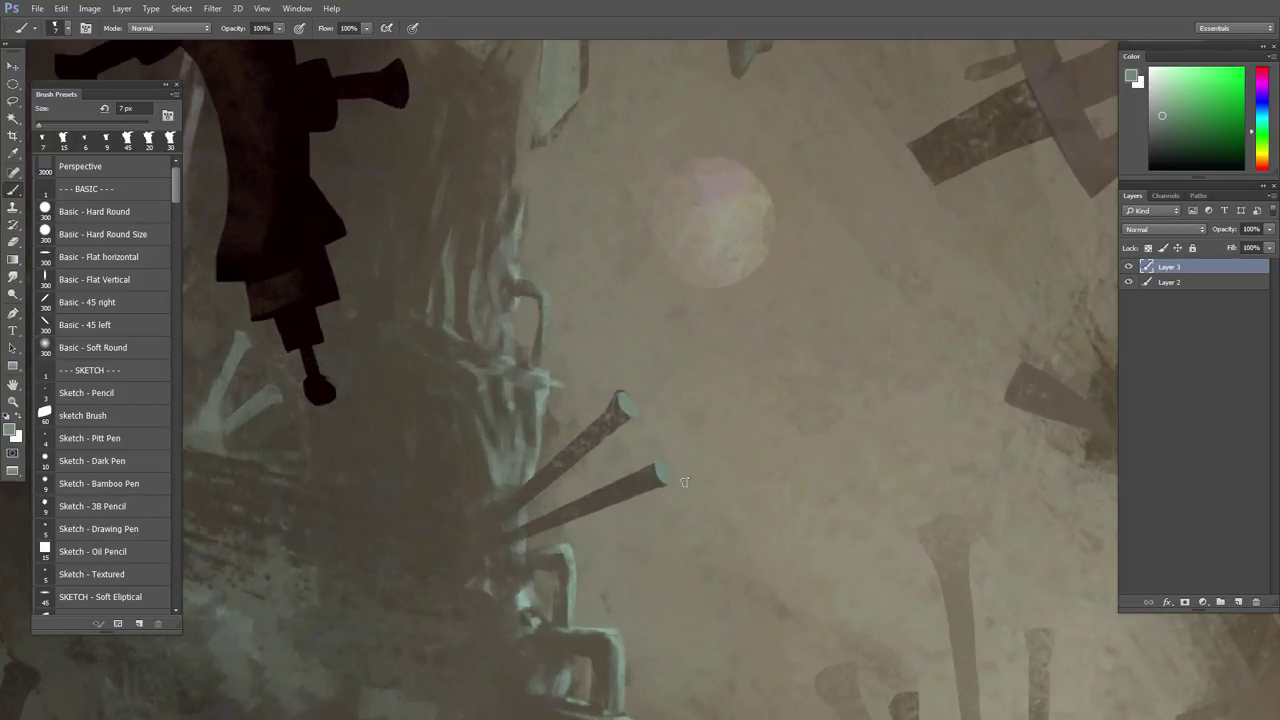
scroll(644, 420, "up", 2)
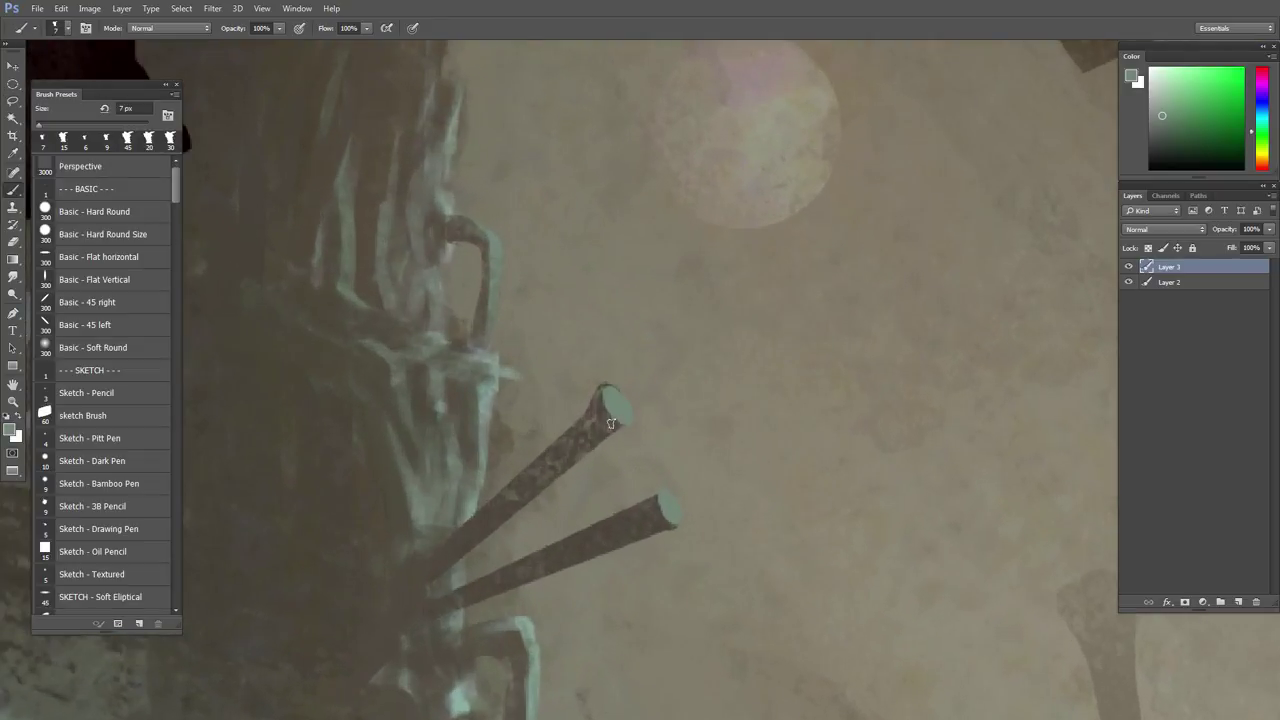
key("l")
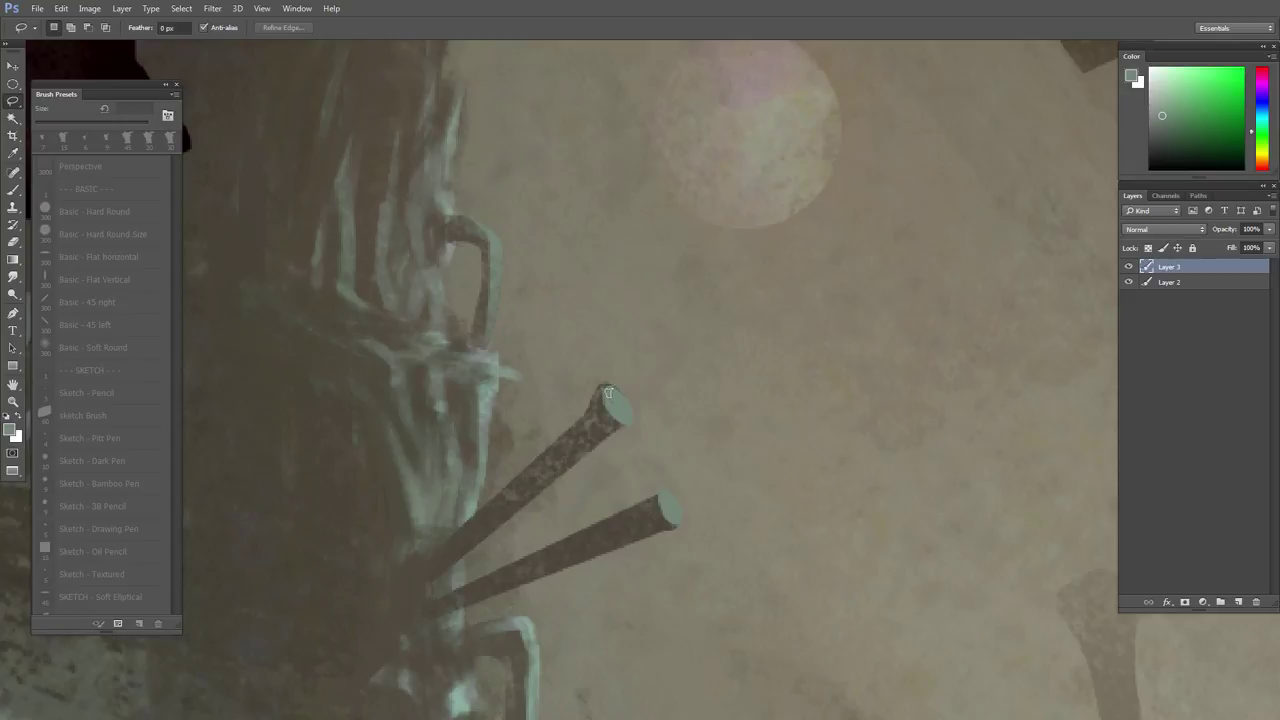
left_click_drag(599, 387, 603, 389)
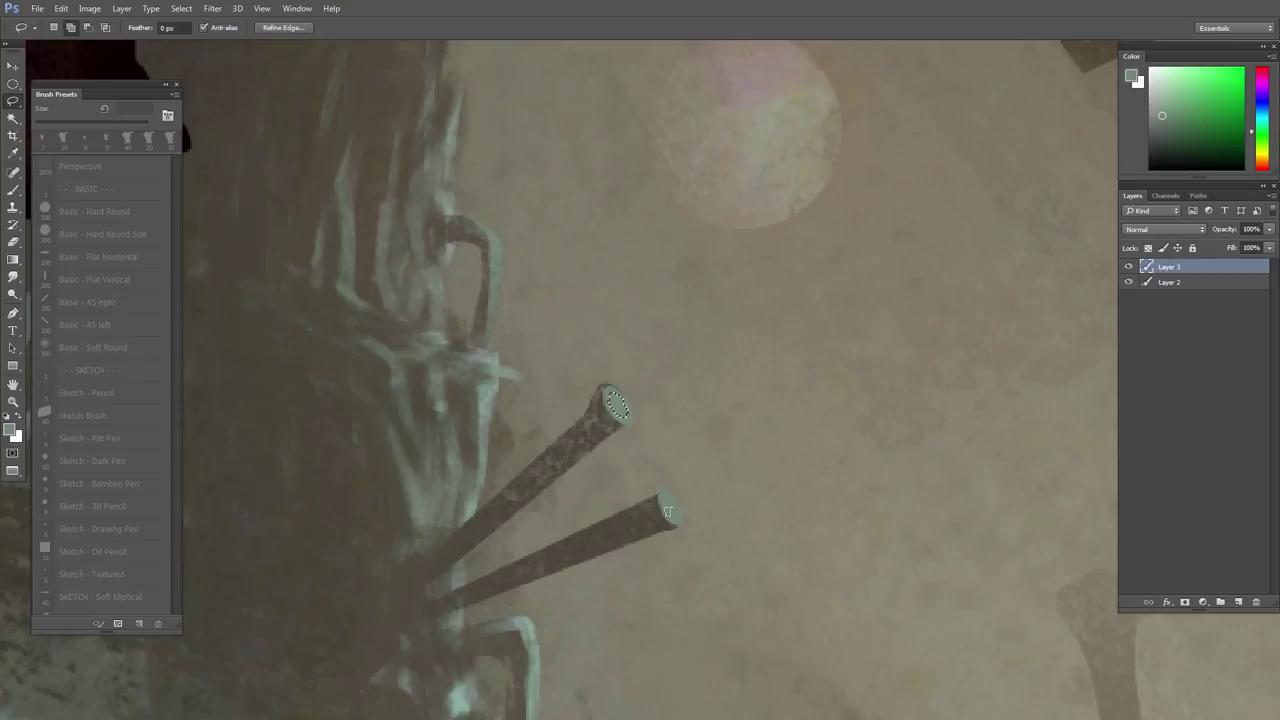
key("b")
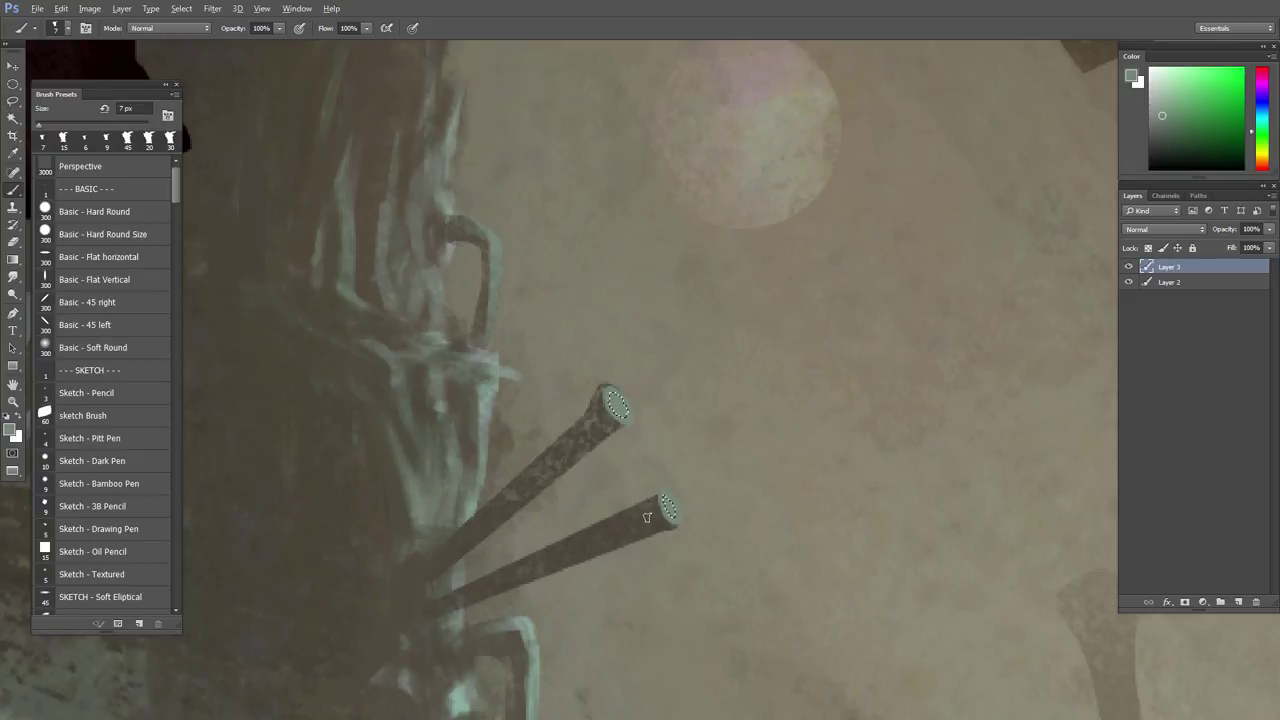
left_click(646, 514, "alt")
left_click_drag(612, 394, 624, 408)
key("ctrl+d")
scroll(666, 500, "down", 3)
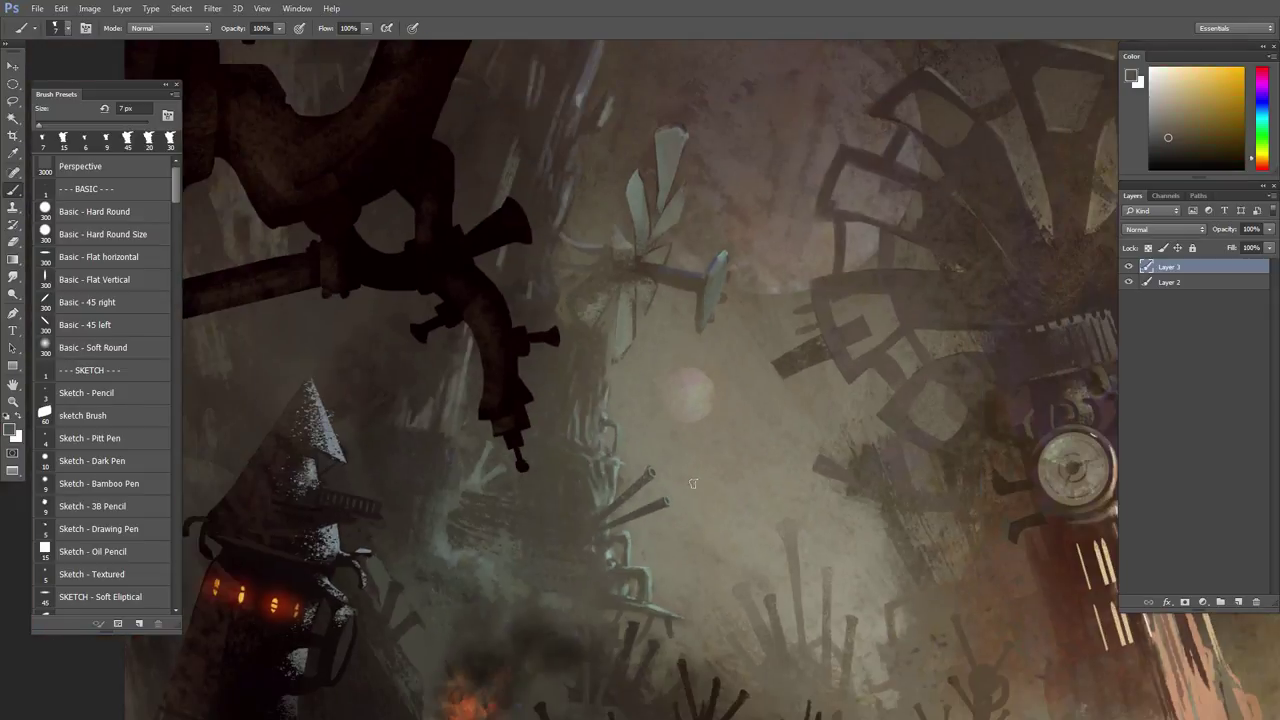
- Add a new layer above Layer 3 and choose the FX - Clouds 6 brush
left_click_drag(680, 498, 765, 479)
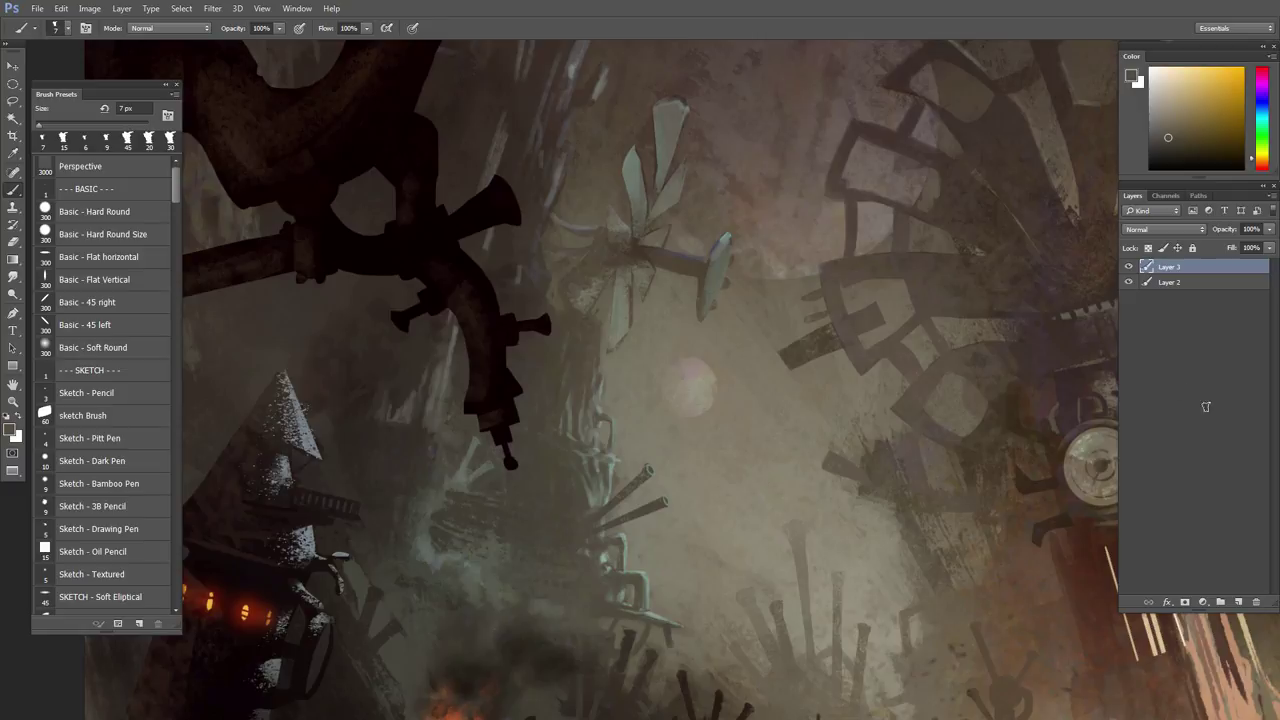
left_click(1238, 601)
left_click_drag(669, 527, 883, 484)
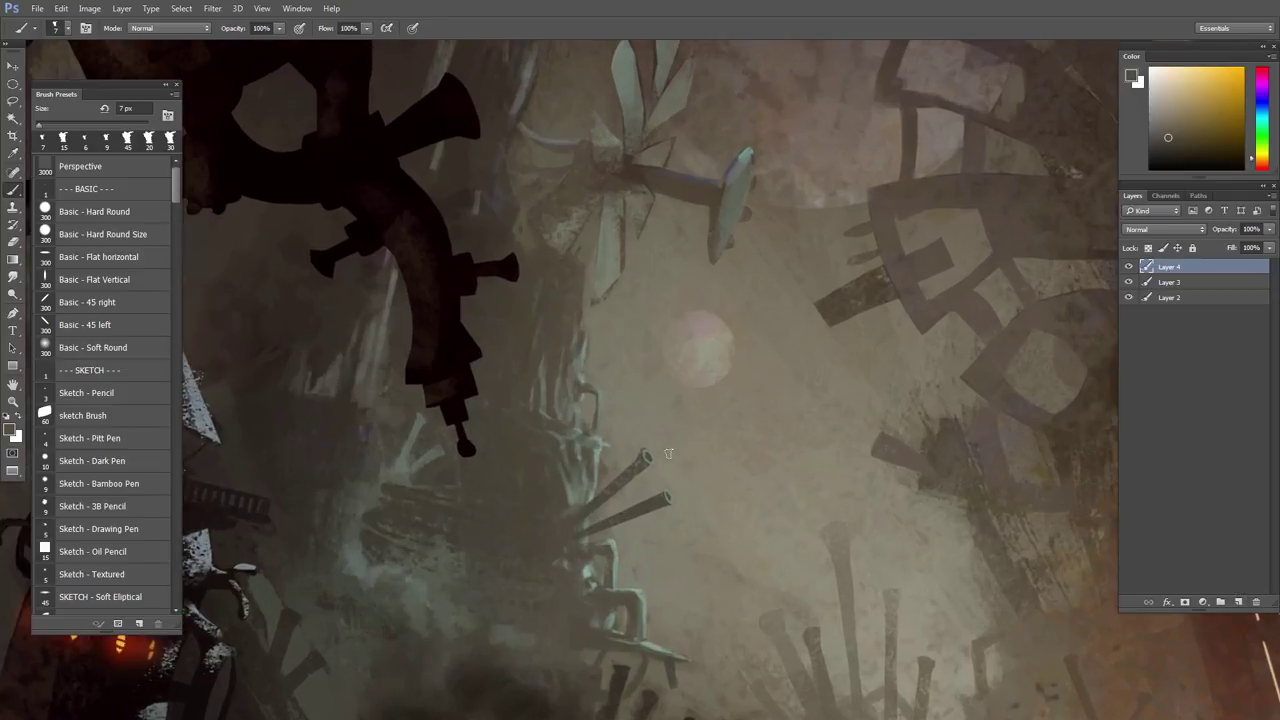
right_click(883, 484)
mouse_move(843, 540)
left_mouse_down()
mouse_move(837, 692)
mouse_move(845, 650)
left_mouse_up()
left_click(786, 591)
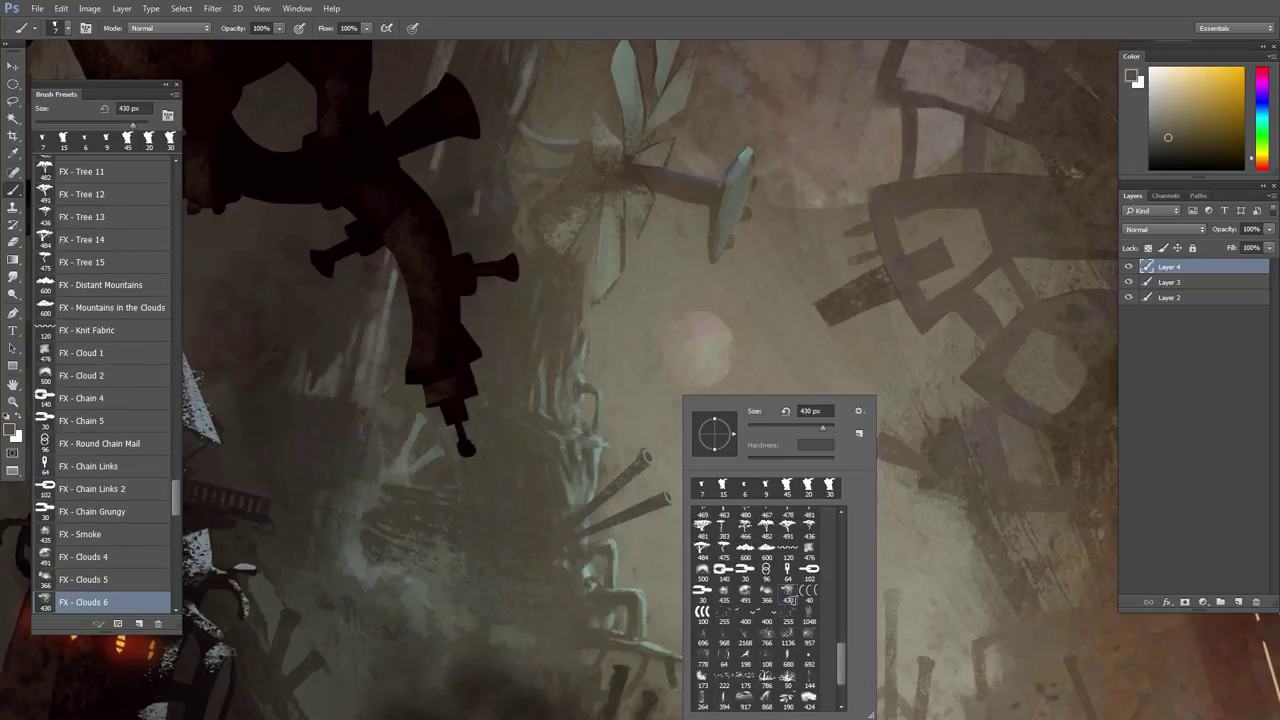
left_click(640, 535)
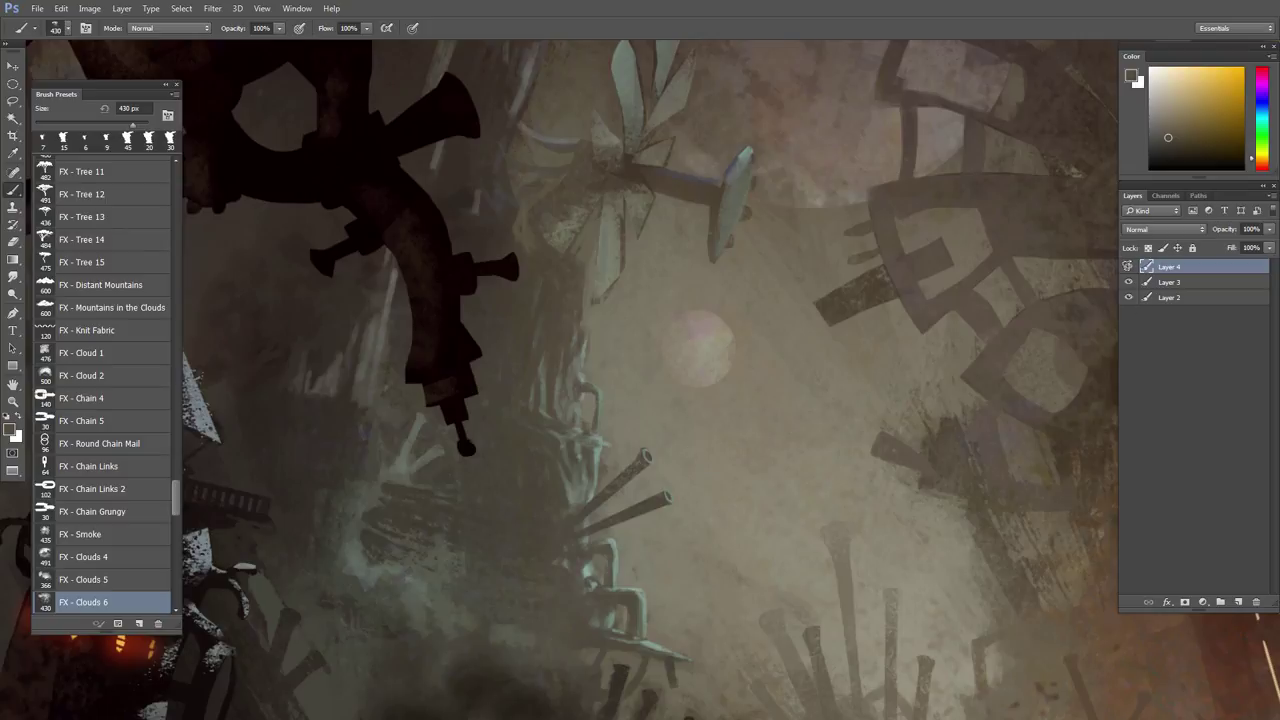
- Paint a dark brown smoke plume drifting from the upper slanted pipe with the cloud brush reduced to 20–45 px
key("bracketleft")
key("bracketleft")
key("bracketleft")
key("bracketleft")
key("bracketleft")
key("bracketleft")
key("bracketleft")
key("bracketleft")
key("bracketleft")
key("bracketleft")
key("bracketleft")
key("bracketleft")
key("bracketleft")
key("bracketleft")
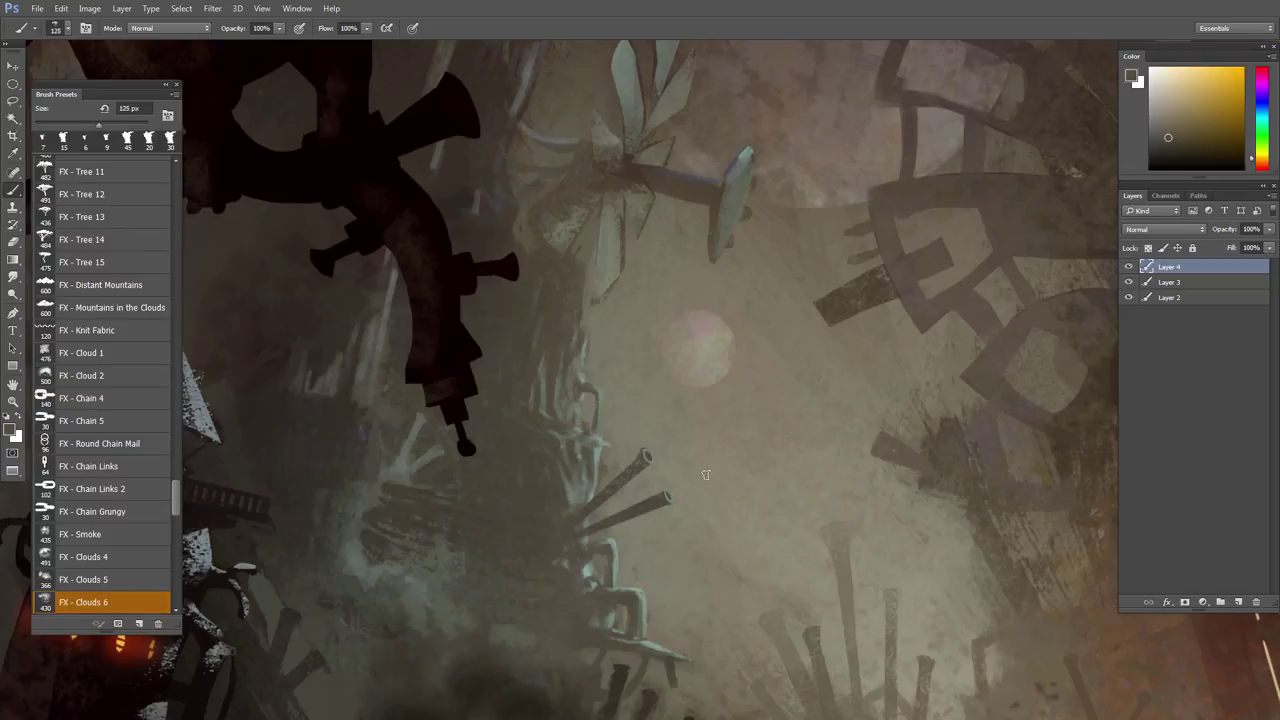
key("bracketleft")
left_click(649, 456)
mouse_move(660, 443)
left_mouse_down()
mouse_move(683, 411)
mouse_move(709, 403)
mouse_move(718, 422)
mouse_move(725, 407)
mouse_move(665, 451)
left_mouse_up()
key("bracketright")
key("bracketright")
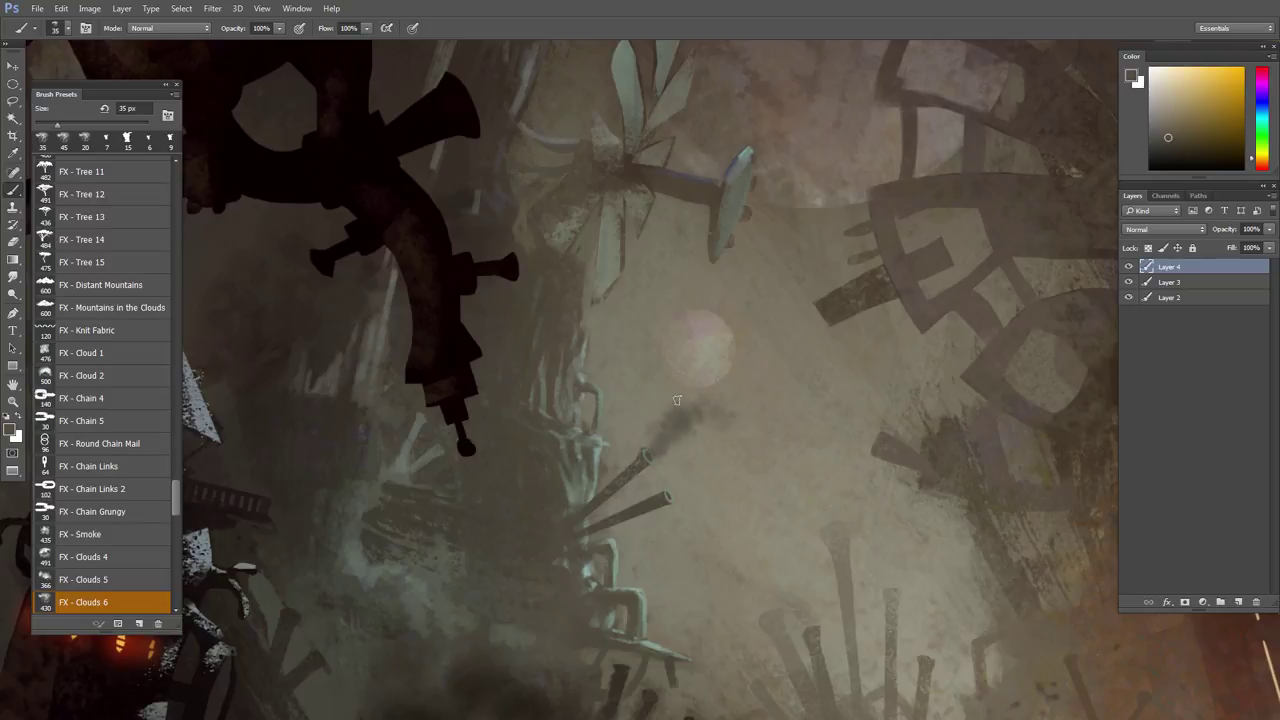
key("bracketright")
left_click_drag(677, 400, 740, 402)
- Paint a smoke plume rising from the lower slanted pipe, starting at 25 px and widening it with a 70 px brush
key("bracketleft")
key("bracketleft")
left_click_drag(670, 497, 708, 466)
key("bracketright")
key("bracketright")
key("bracketright")
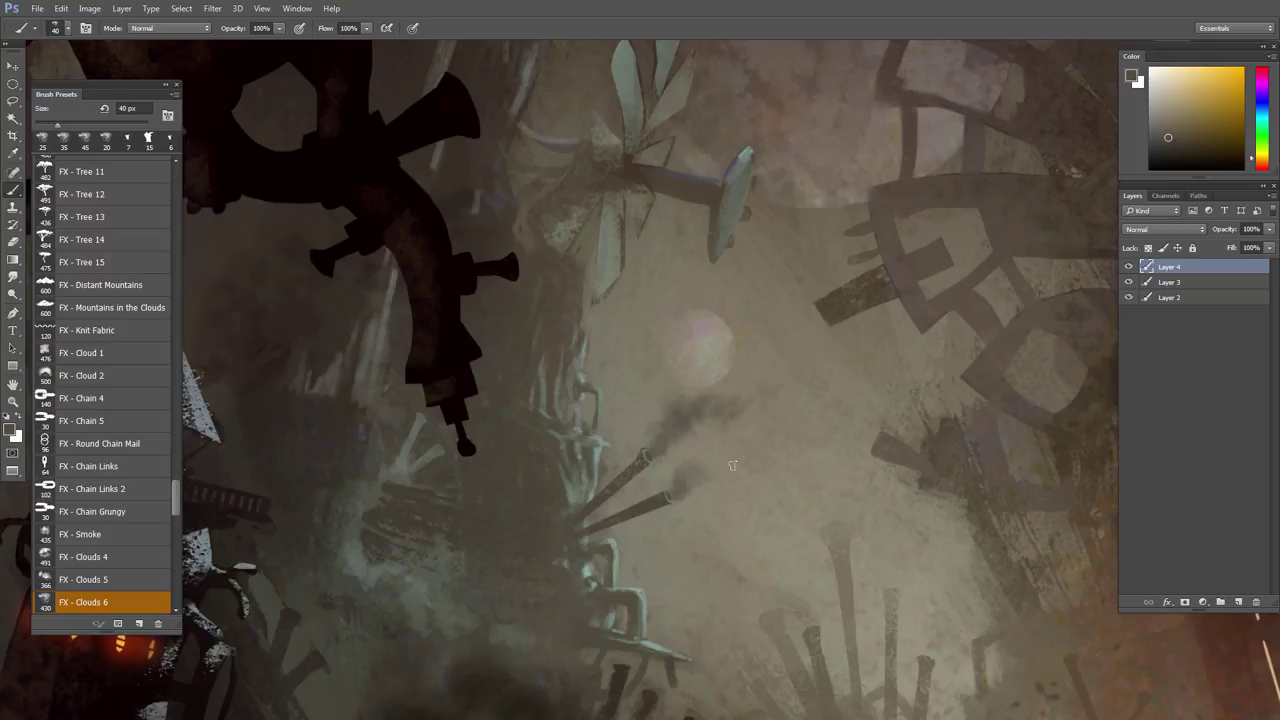
key("bracketright")
key("bracketright")
key("bracketright")
left_click_drag(727, 446, 772, 426)
- Blend and extend both smoke plumes into the haze beneath the small moon, varying the cloud brush up to 80 px
key("bracketleft")
key("bracketleft")
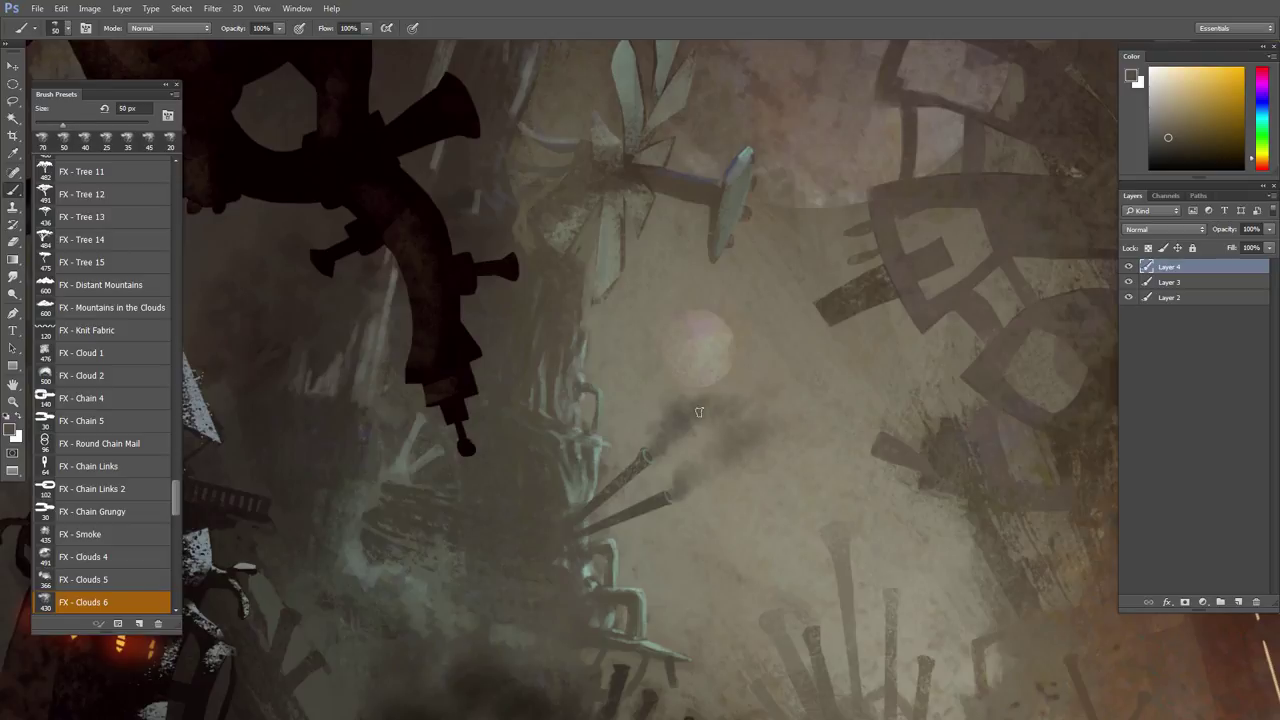
key("bracketleft")
key("bracketleft")
key("bracketleft")
key("bracketleft")
key("bracketleft")
key("bracketleft")
key("bracketright")
key("bracketright")
key("bracketright")
key("bracketright")
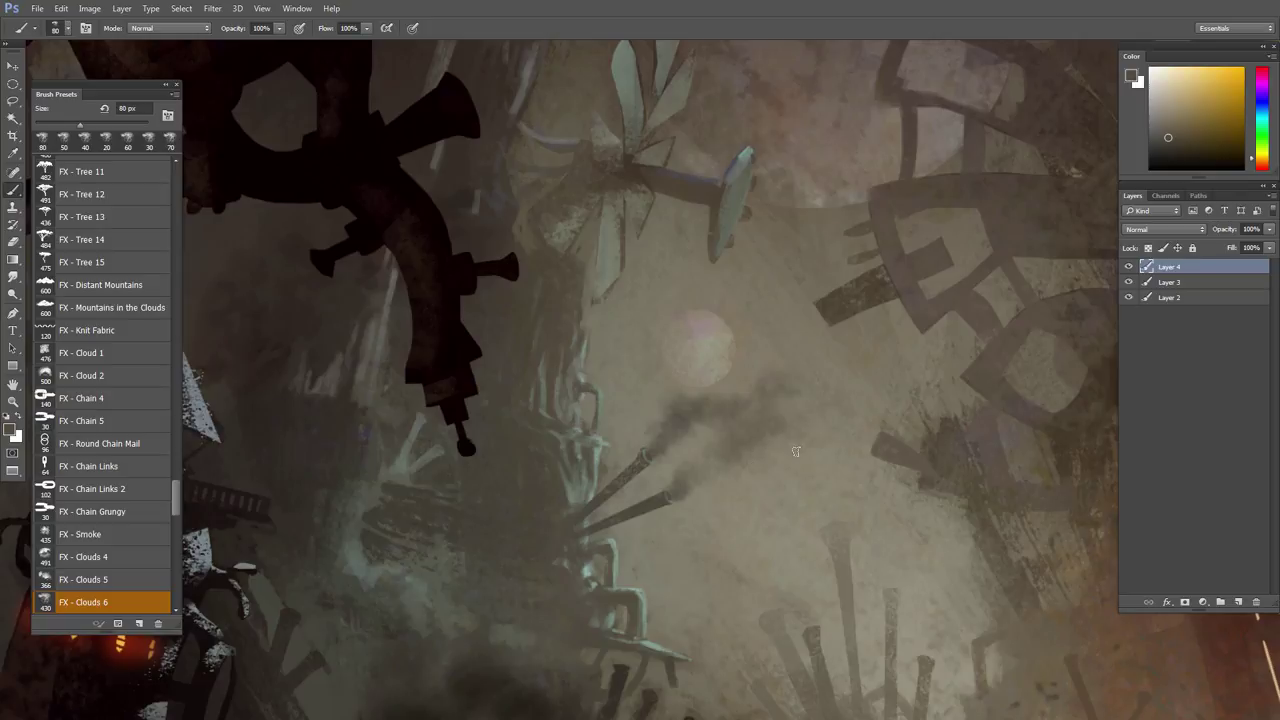
mouse_move(796, 451)
left_mouse_down()
mouse_move(820, 434)
mouse_move(772, 433)
left_mouse_up()
scroll(776, 477, "down", 3)
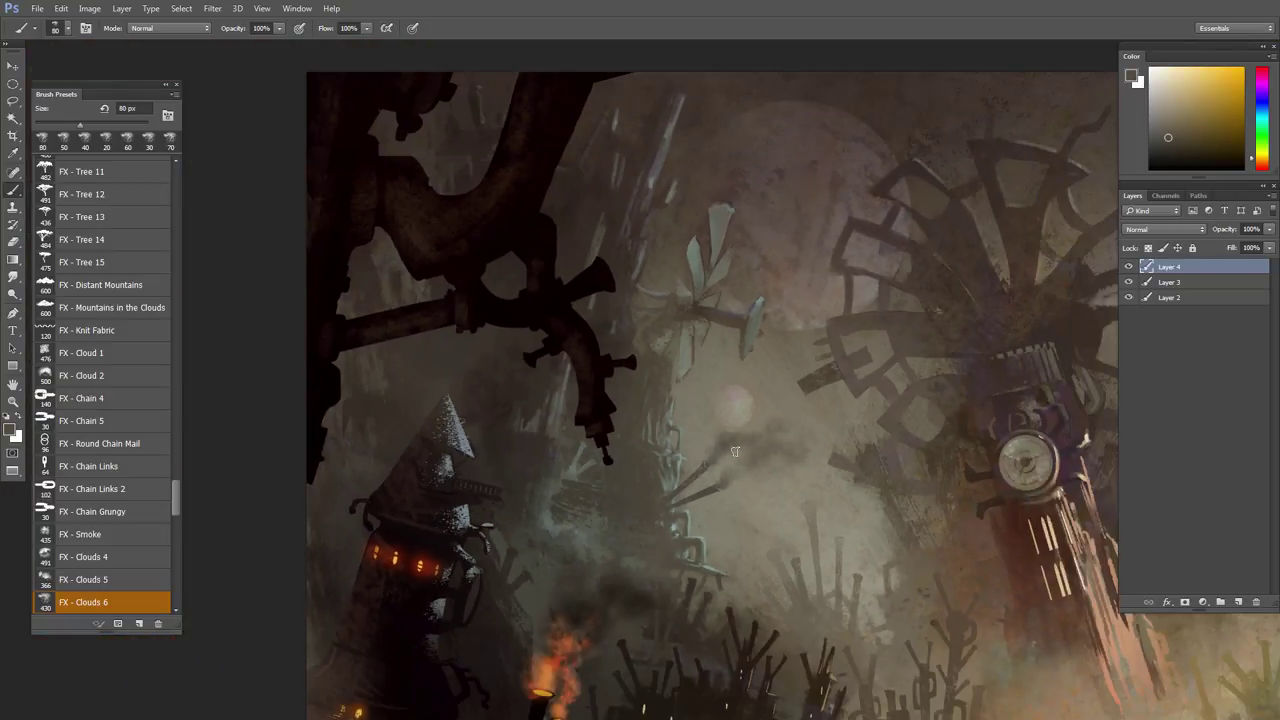
left_click_drag(725, 498, 720, 469)
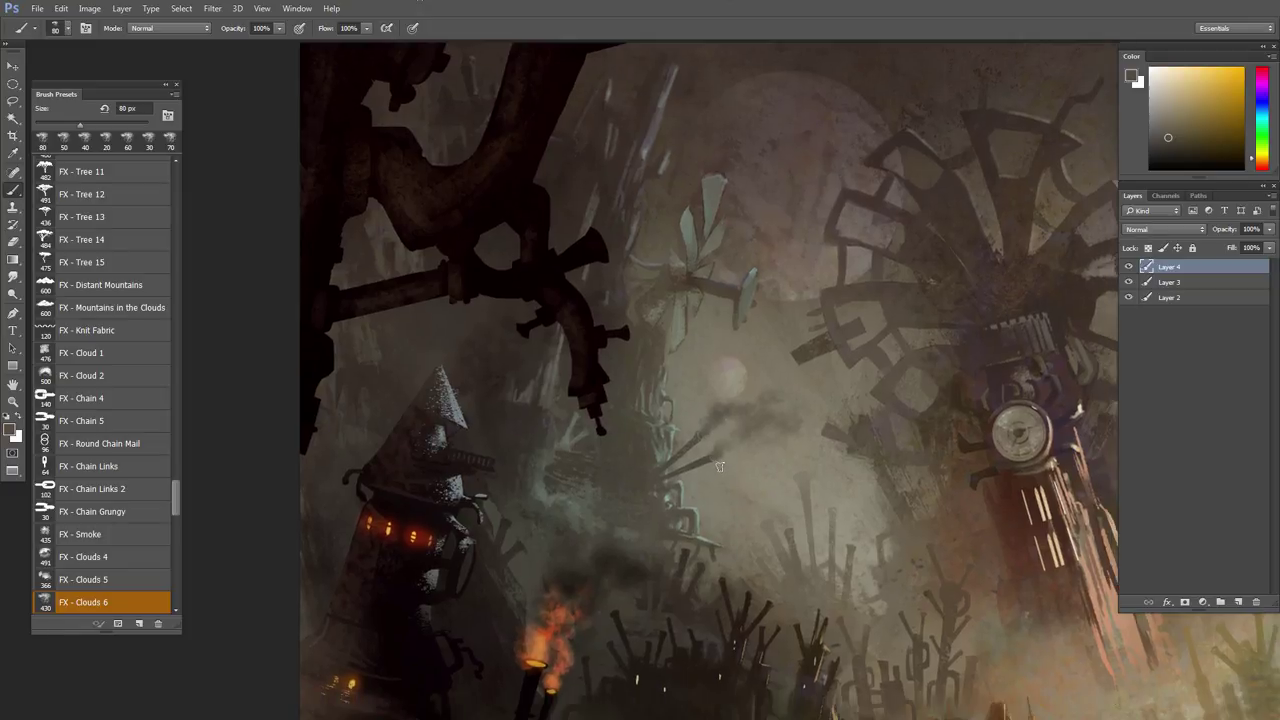
- Change the blend mode of the smoke on Layer 4 to Screen so the plumes turn light
scroll(723, 467, "up", 2)
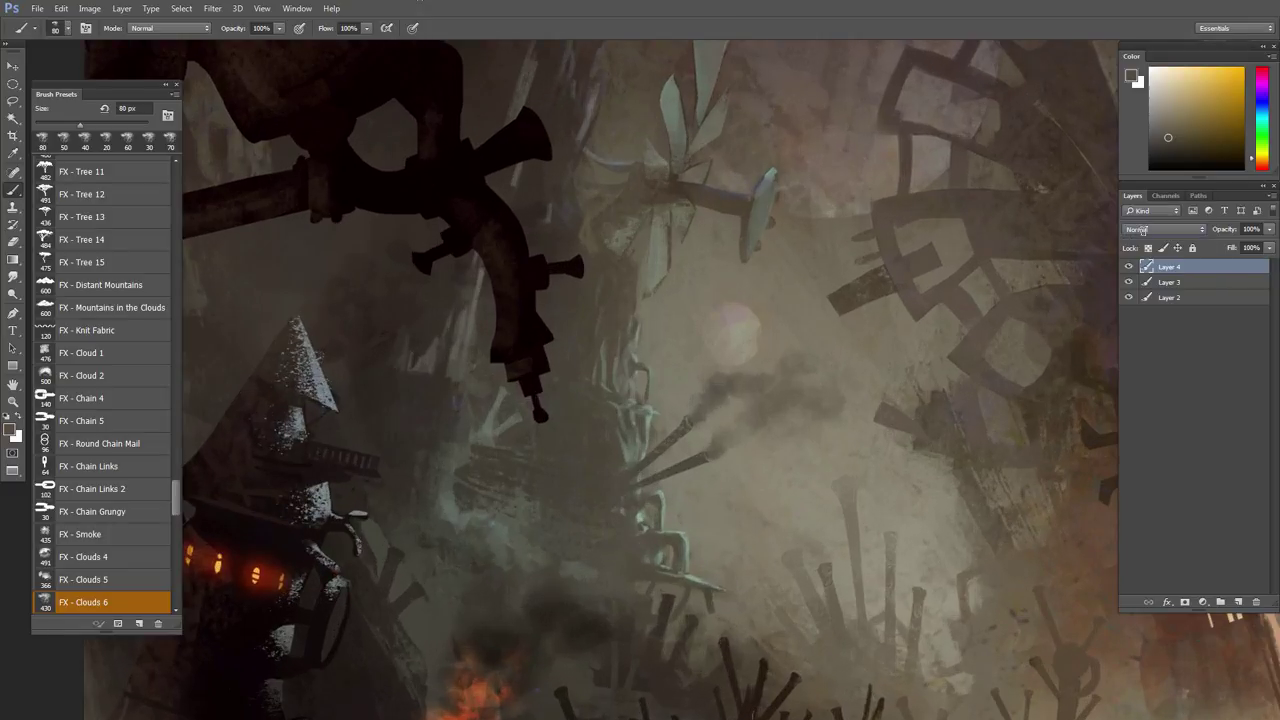
scroll(1143, 231, "down", 2)
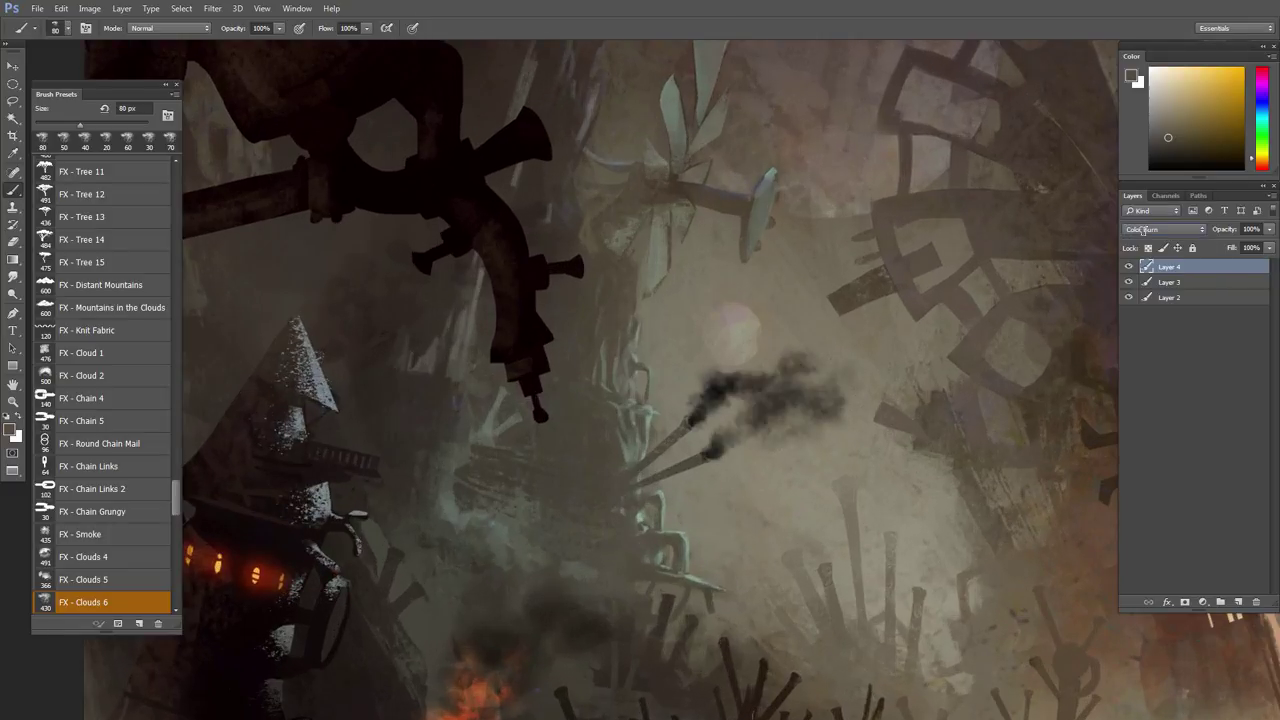
scroll(1143, 231, "down", 1)
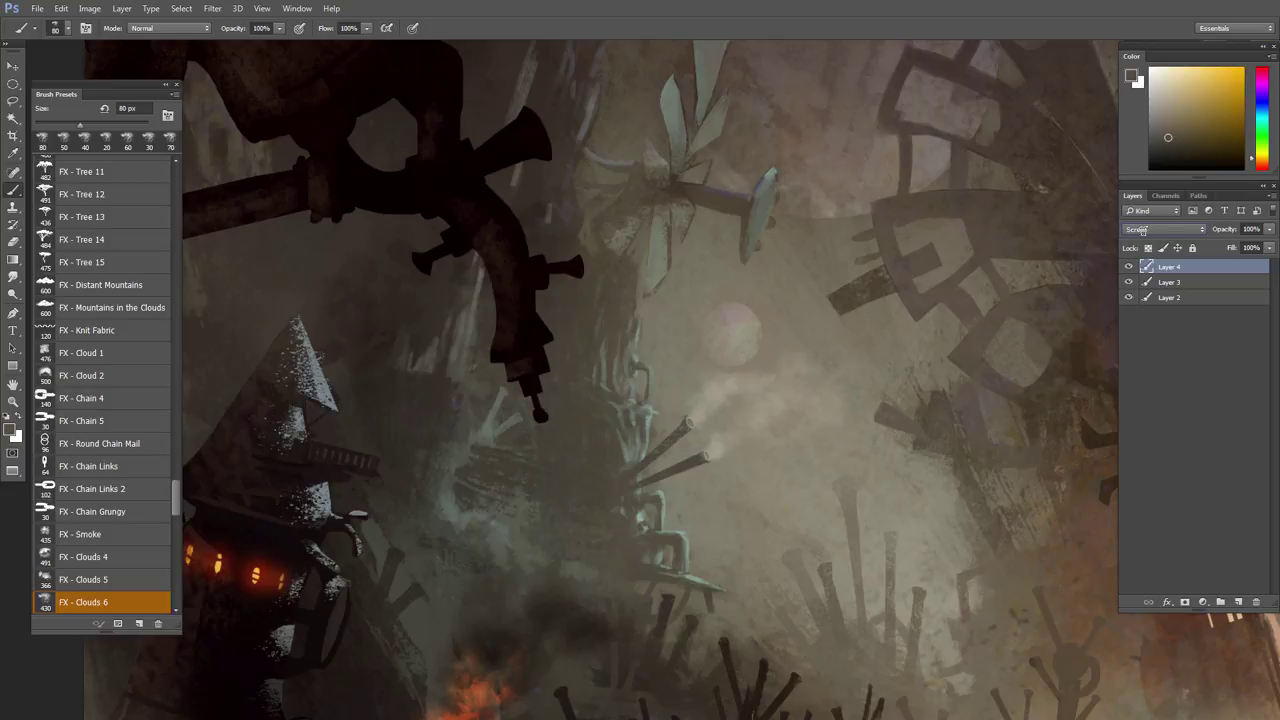
left_click_drag(908, 635, 874, 604)
scroll(873, 604, "up", 1)
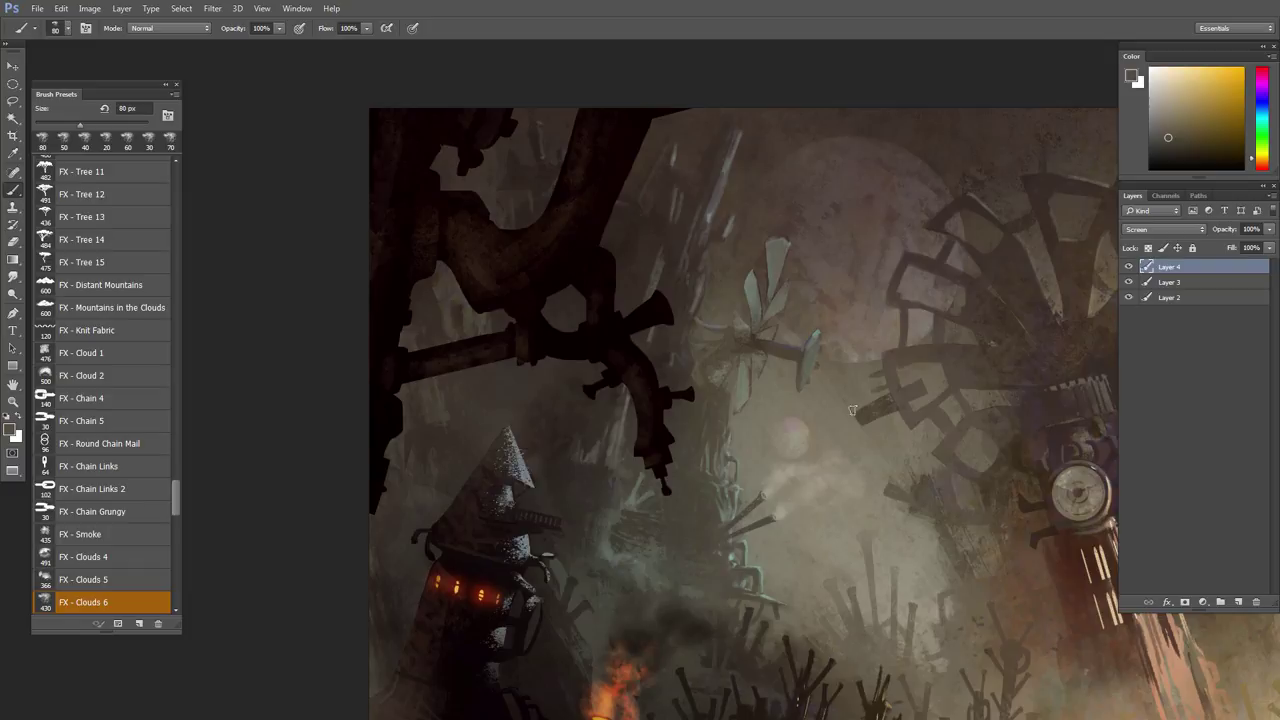
scroll(873, 437, "up", 1)
left_click_drag(873, 437, 841, 418)
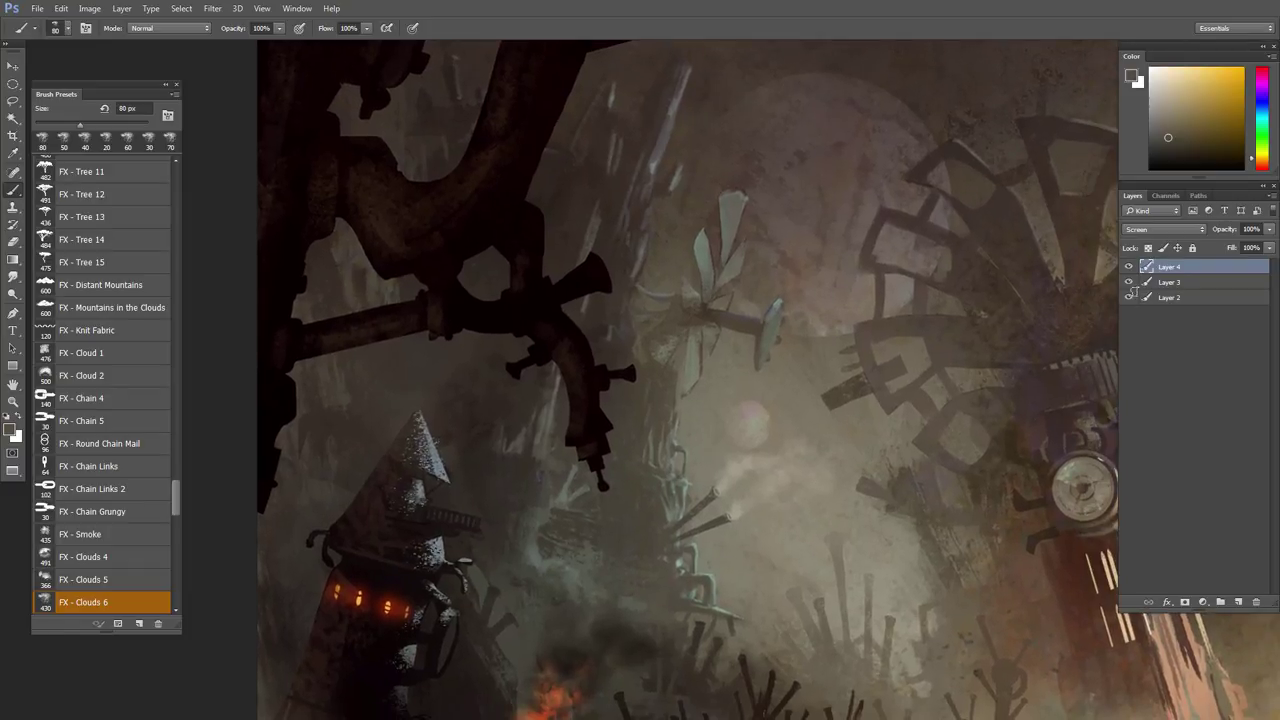
- Lasso the small moon on Layer 2, copy it to a new layer and move the copy slightly upward
left_click(1129, 297)
left_click(1129, 297)
left_click(1160, 297)
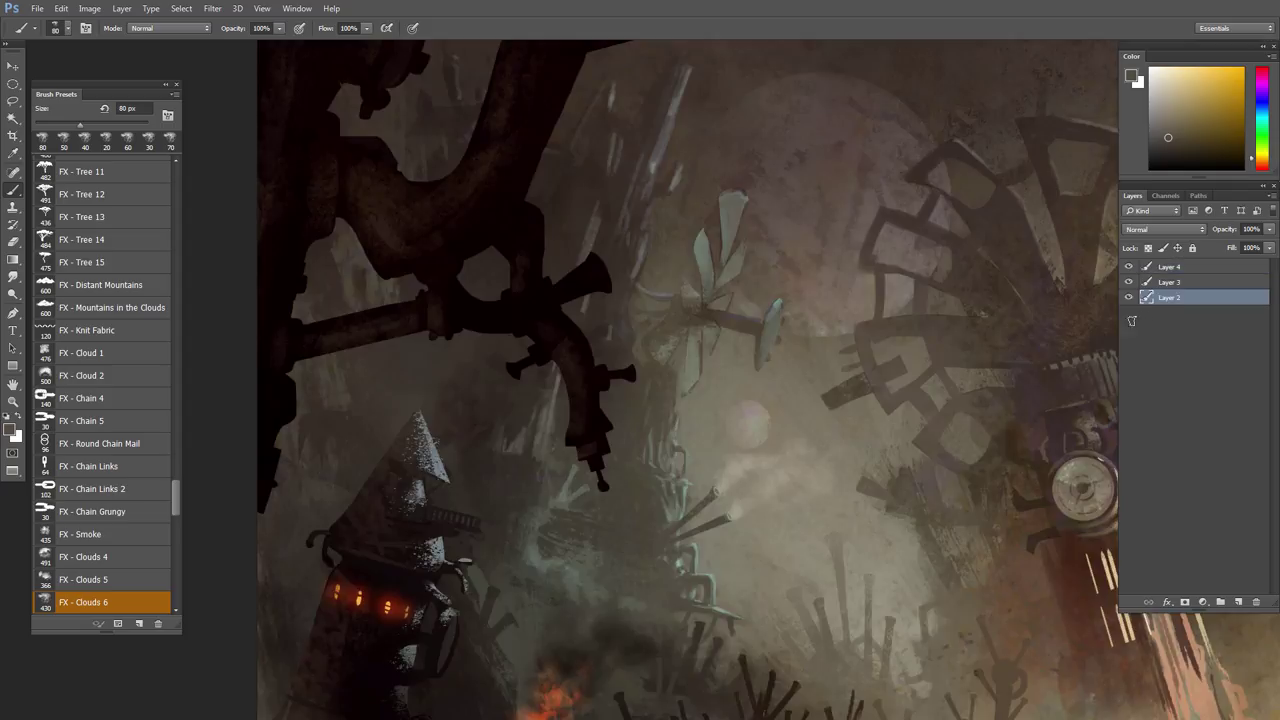
key("l")
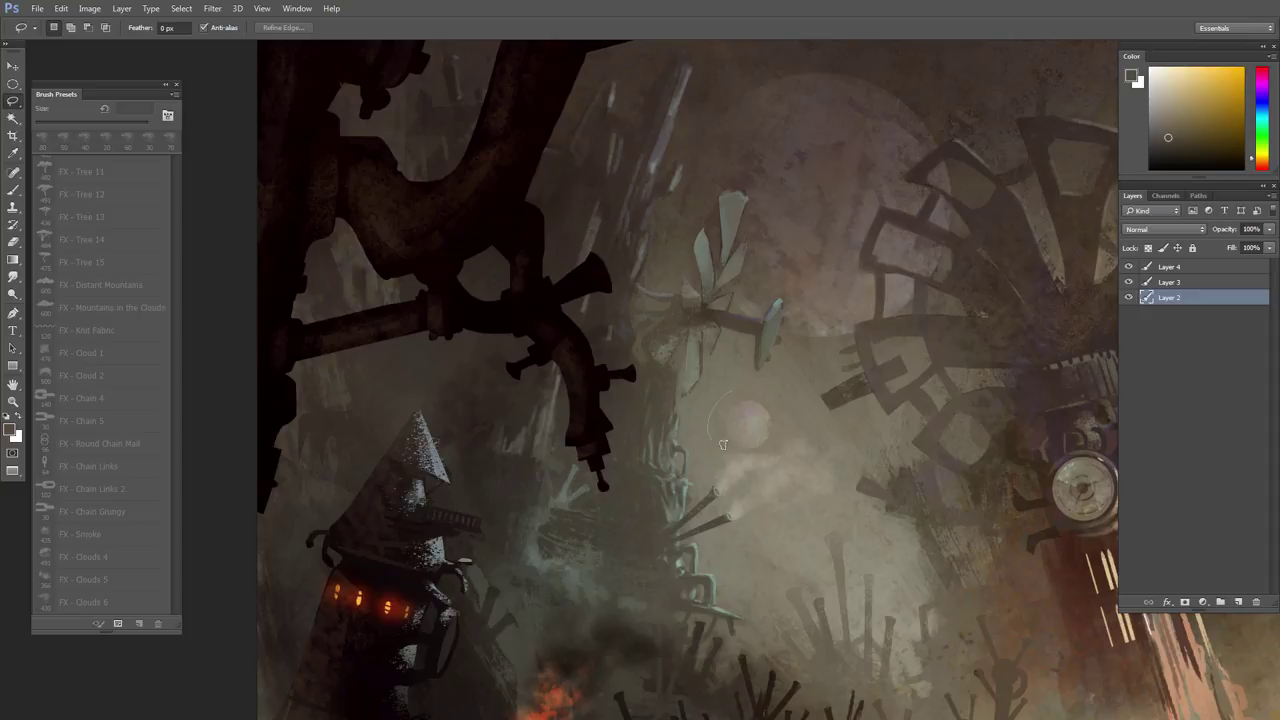
mouse_move(750, 452)
left_mouse_down()
mouse_move(787, 393)
mouse_move(751, 386)
mouse_move(765, 420)
left_mouse_up()
key("ctrl+j")
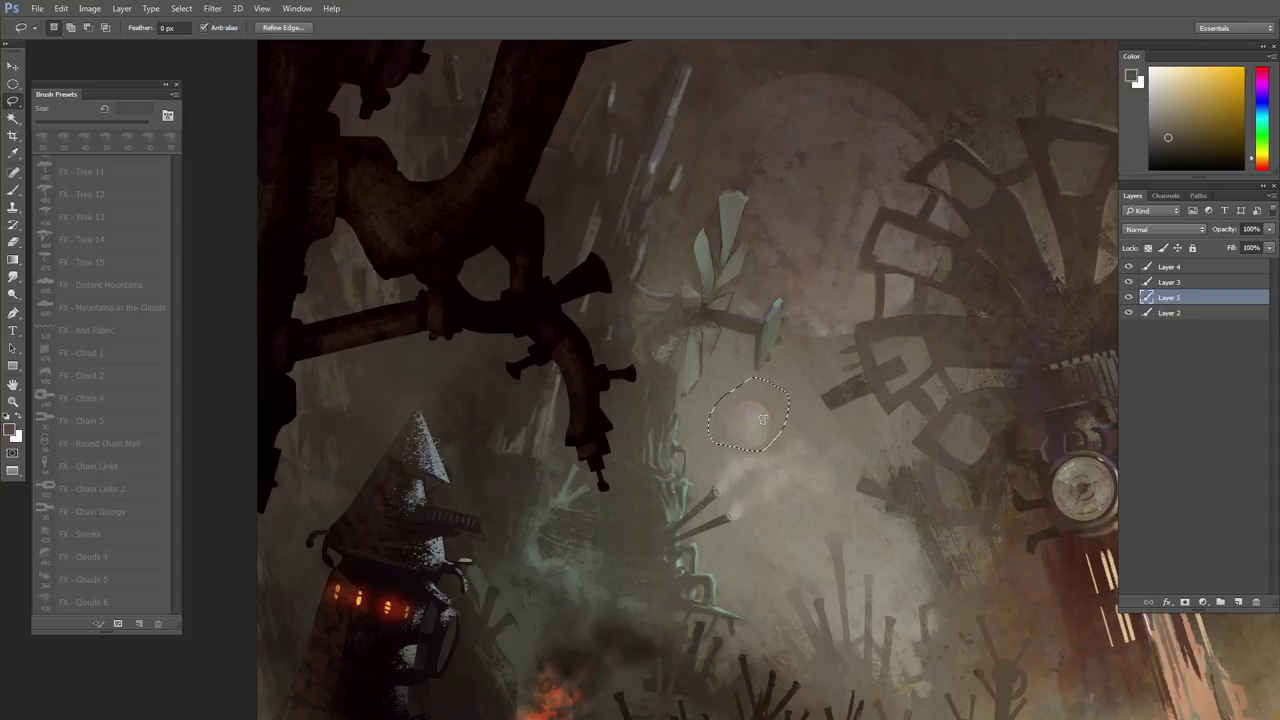
key("v")
mouse_move(745, 420)
left_mouse_down()
mouse_move(742, 404)
mouse_move(790, 402)
mouse_move(744, 398)
left_mouse_up()
- Paint out the original small moon below its copy with sampled haze colours and the 30 px textured brush
key("e")
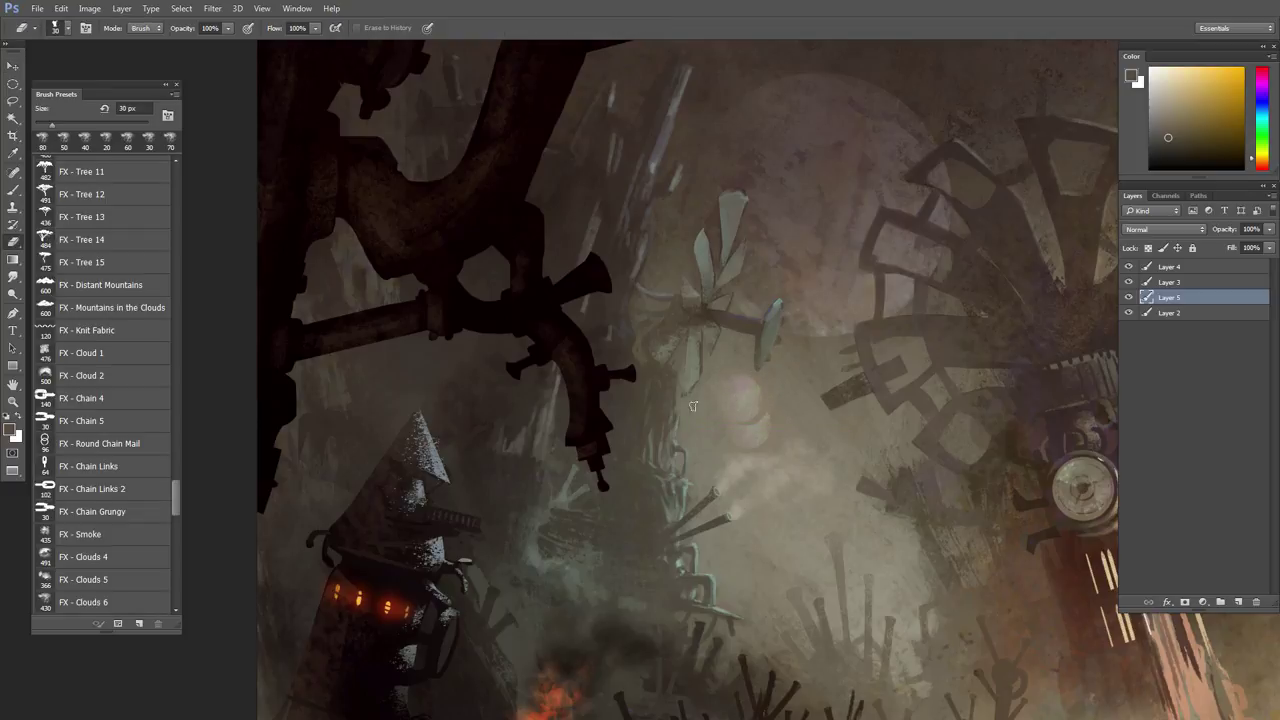
key("b")
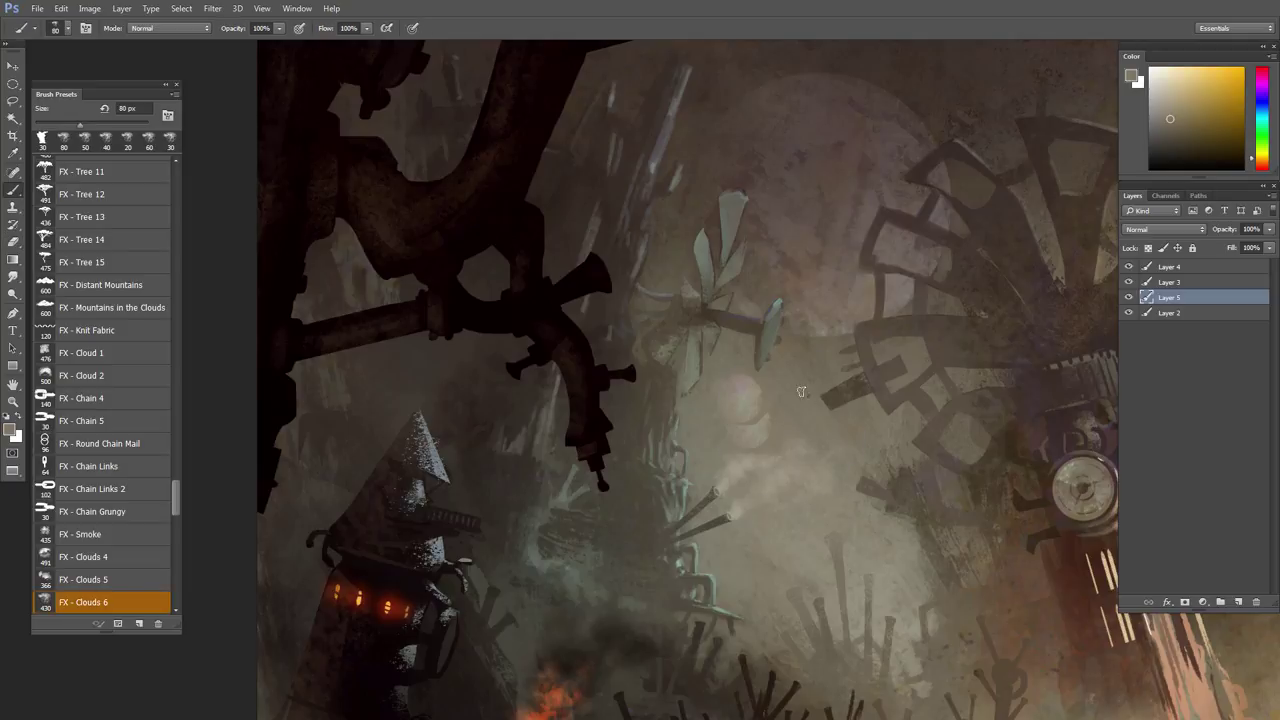
right_click(800, 395)
left_click_drag(966, 655, 961, 506)
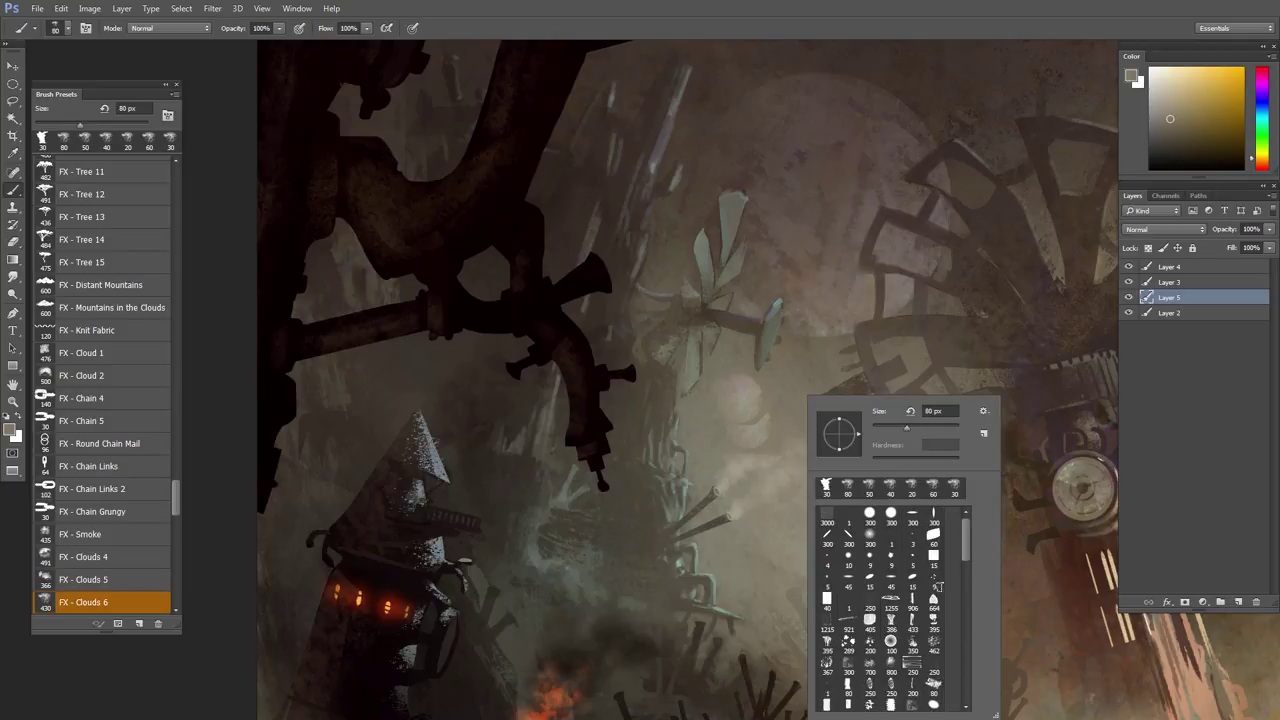
double_click(826, 487)
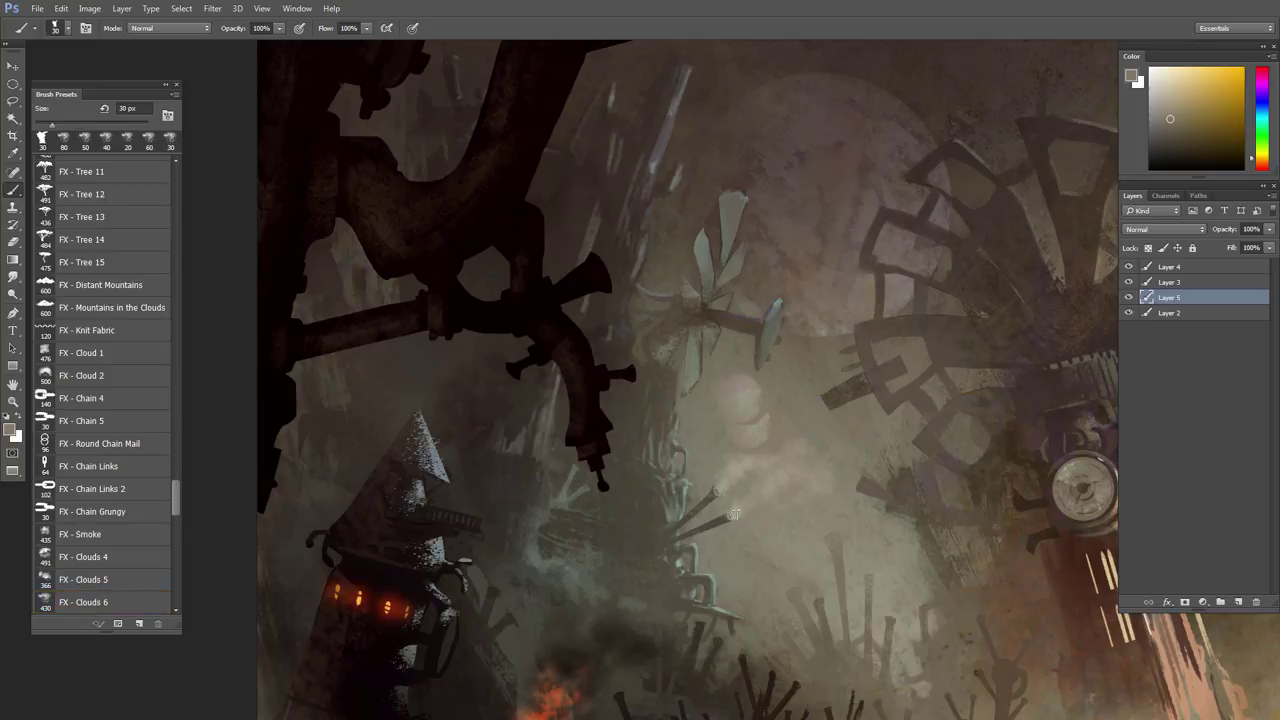
left_click(768, 422, "alt")
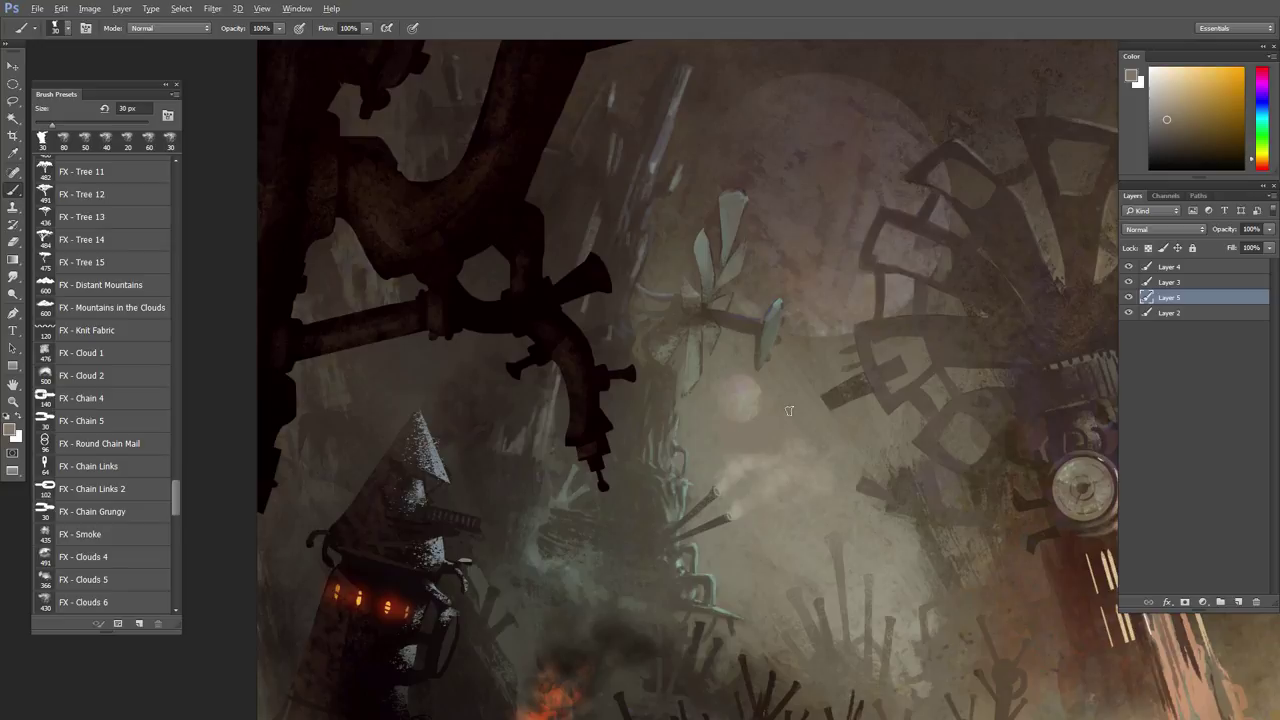
left_click(711, 447, "alt")
left_click_drag(812, 452, 818, 412)
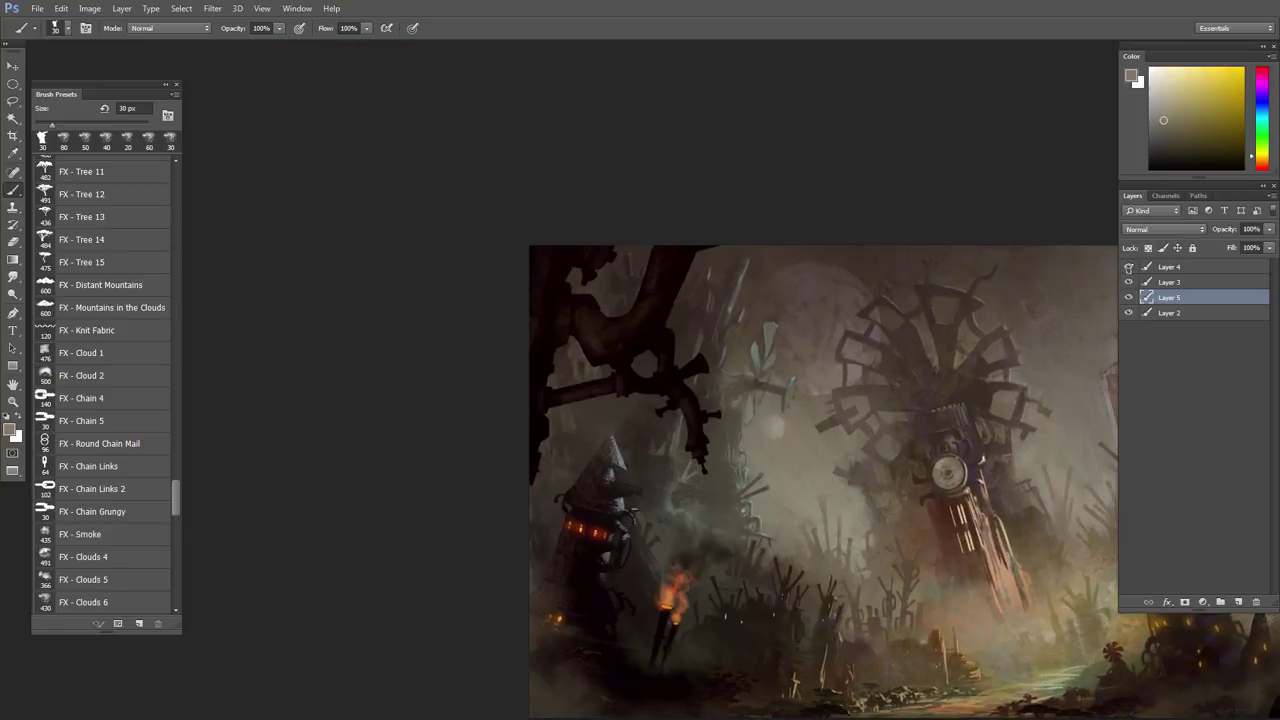
- Lower the opacity of the smoke on Layer 4 to 74%
left_click(1166, 267)
left_click(1270, 229)
left_click_drag(1268, 241, 1256, 241)
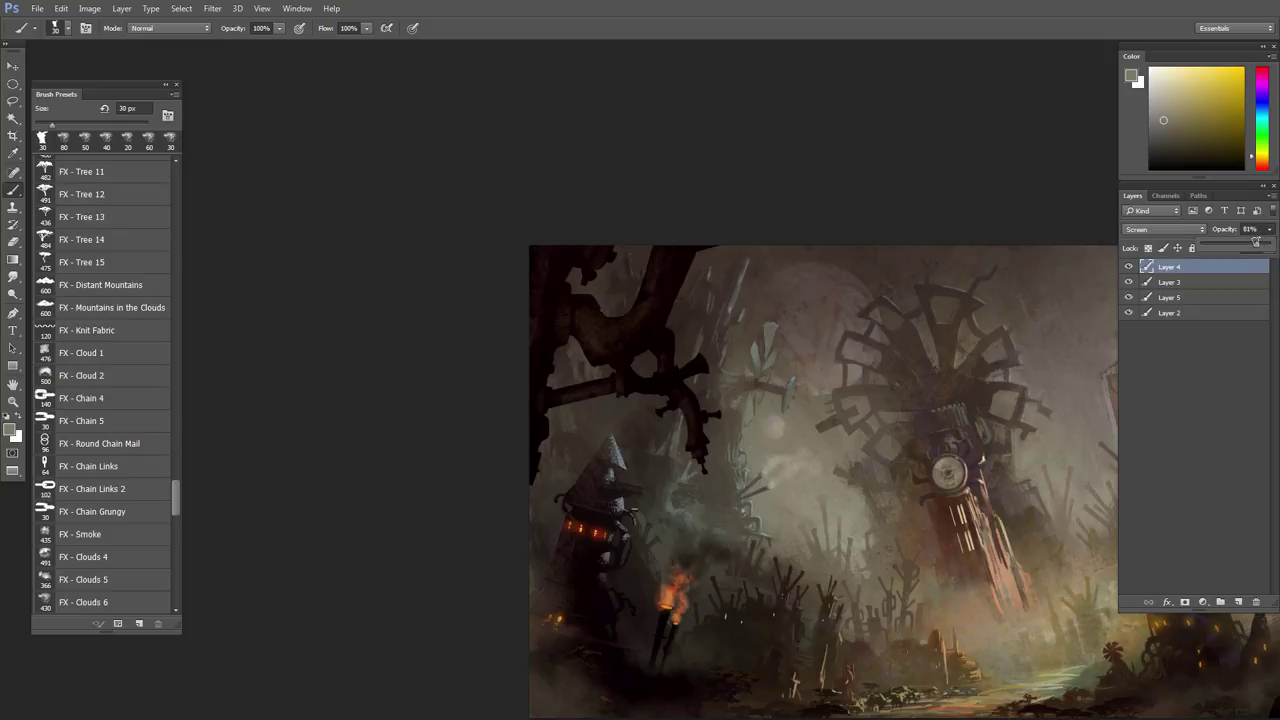
left_click_drag(935, 462, 649, 380)
left_click_drag(570, 381, 647, 409)
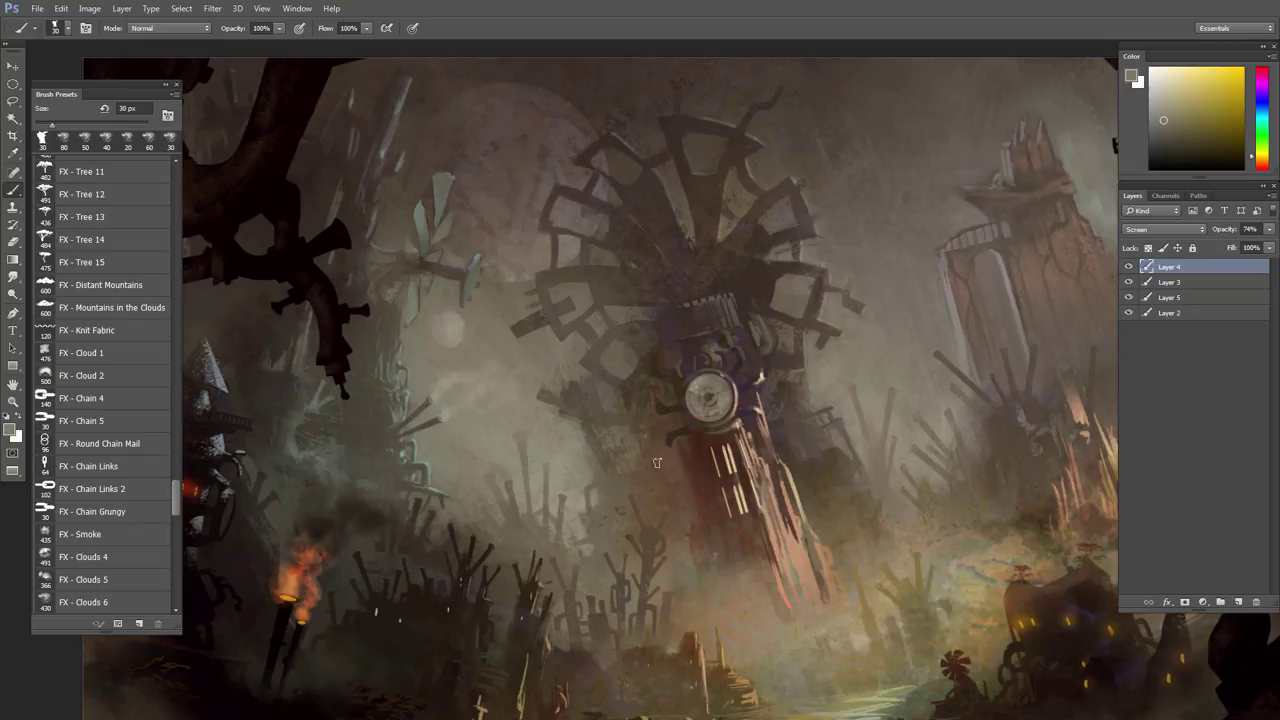
left_click_drag(637, 474, 660, 503)
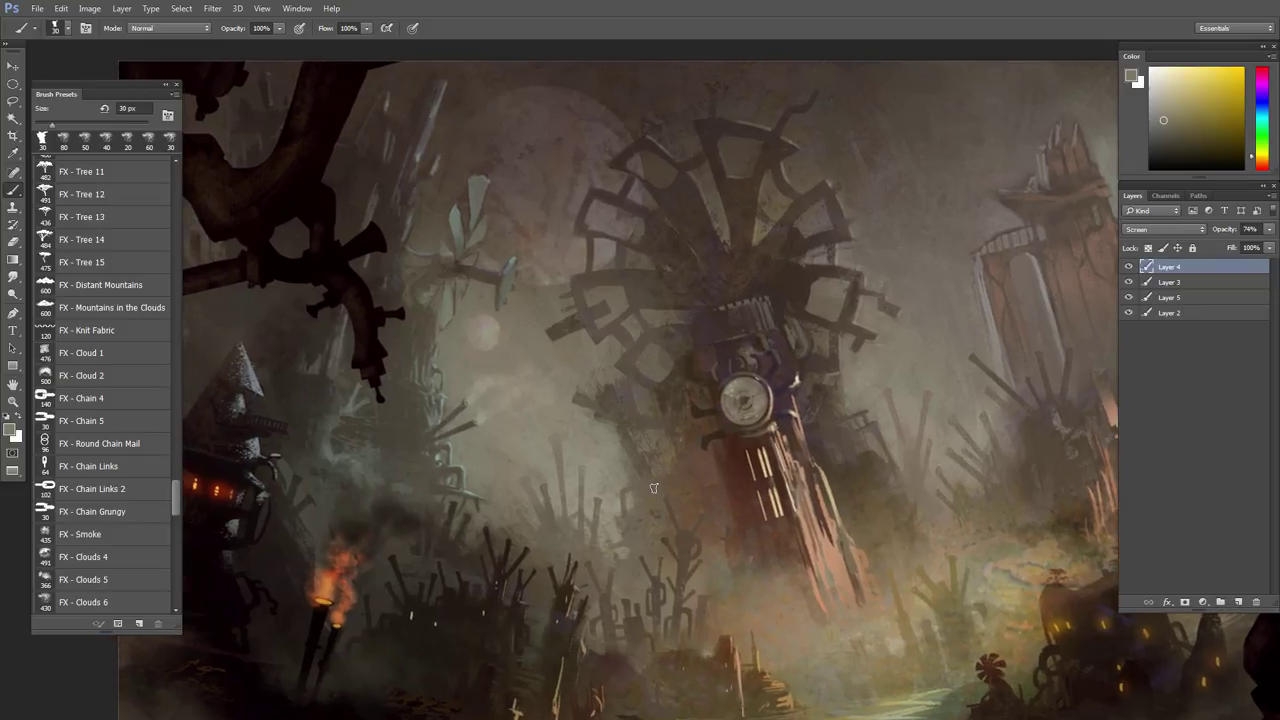
scroll(668, 494, "down", 3)
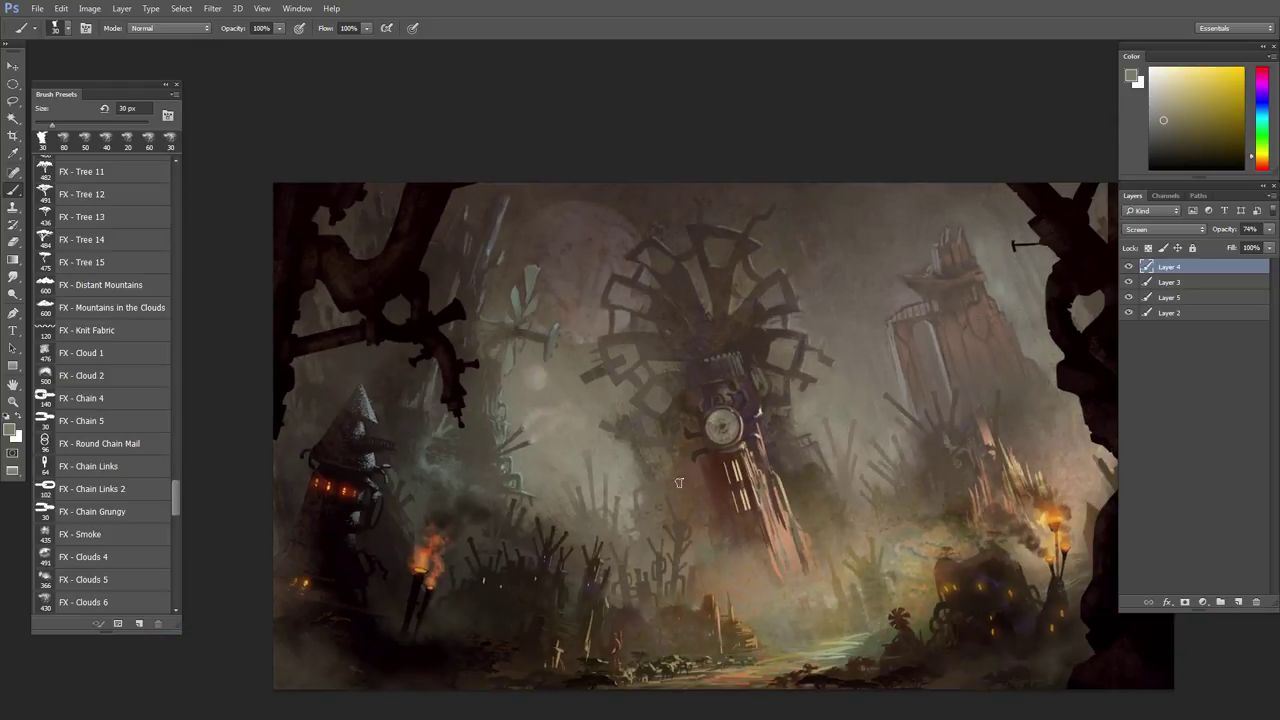
scroll(795, 347, "up", 2)
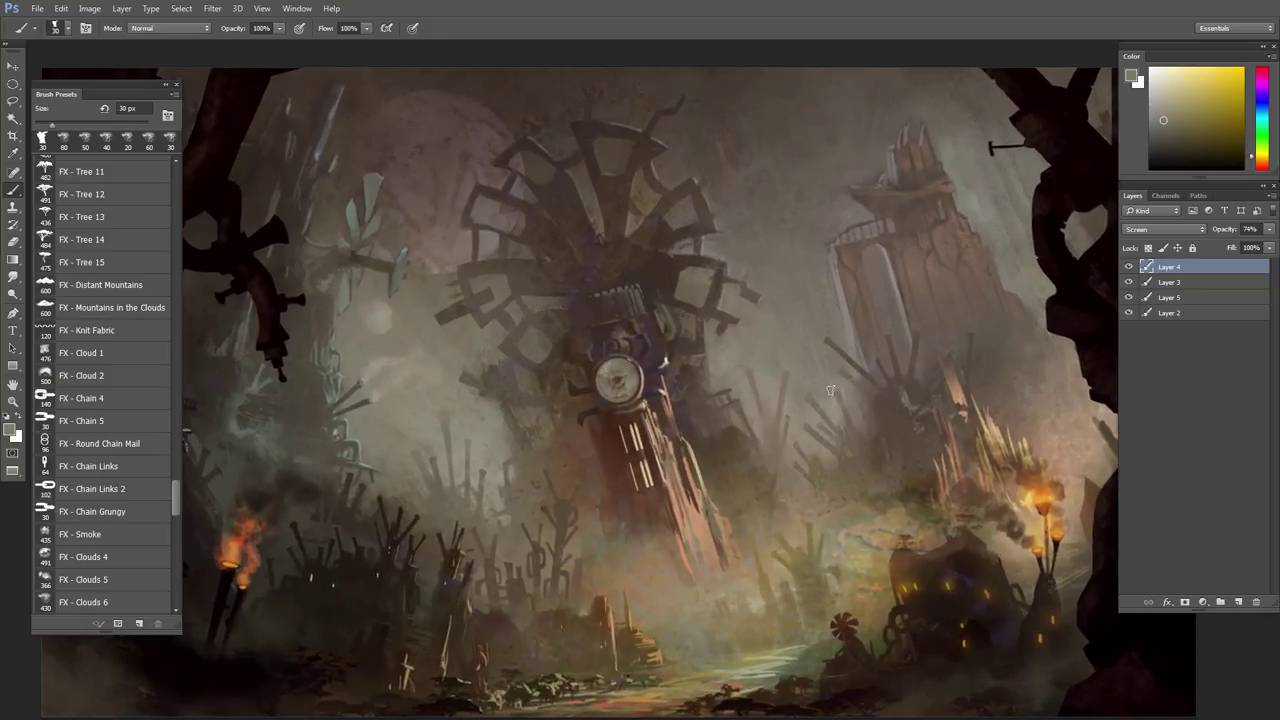
- Merge all visible layers into a single layer
left_click_drag(609, 334, 789, 368)
left_click(825, 312, "alt")
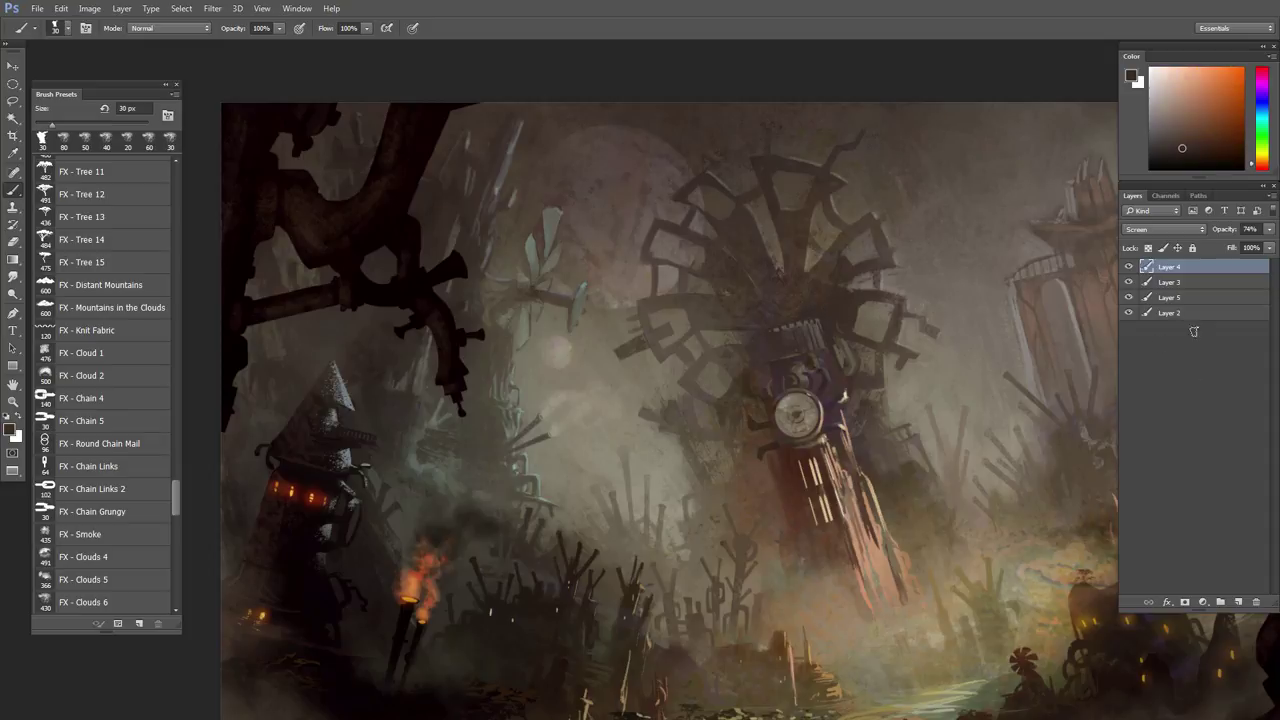
key("ctrl+shift+e")
scroll(750, 414, "down", 3)
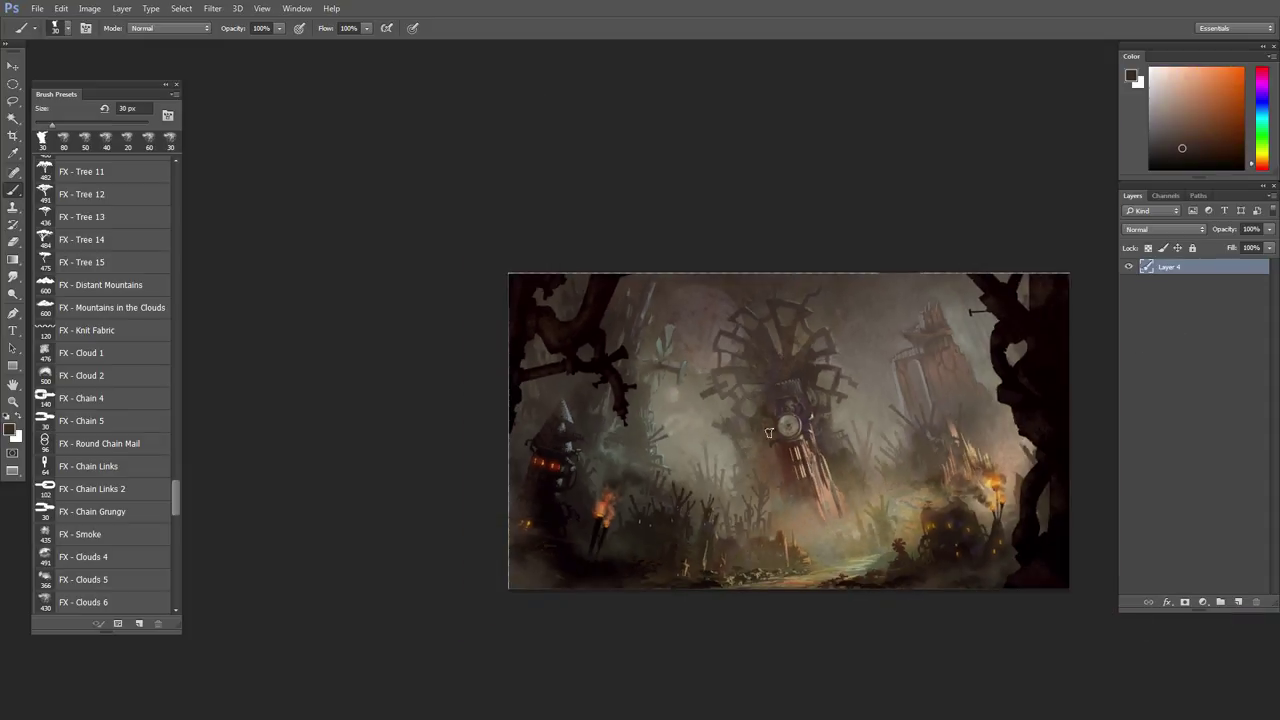
scroll(779, 454, "up", 1)
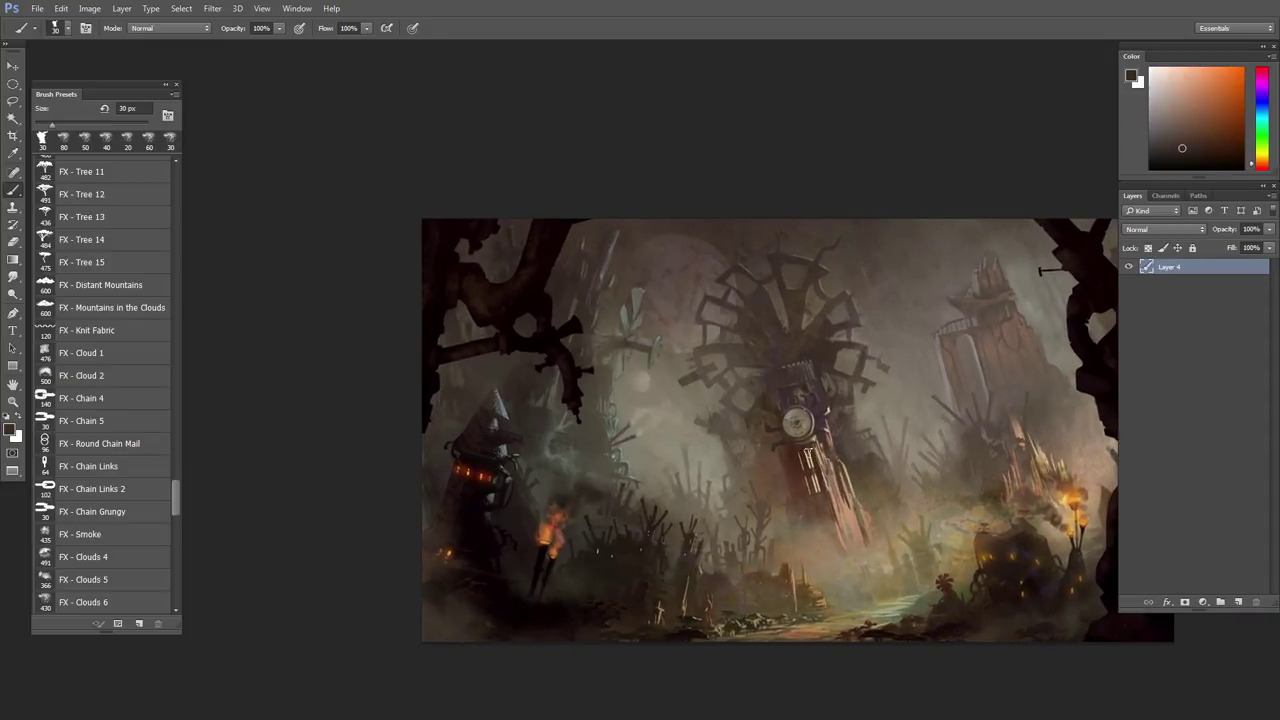
- Enlarge the textured brush and soften the sky beside the ruined tower's top with a sampled grey-brown, ending at 60 px
scroll(1000, 289, "up", 2)
left_click(983, 208, "alt")
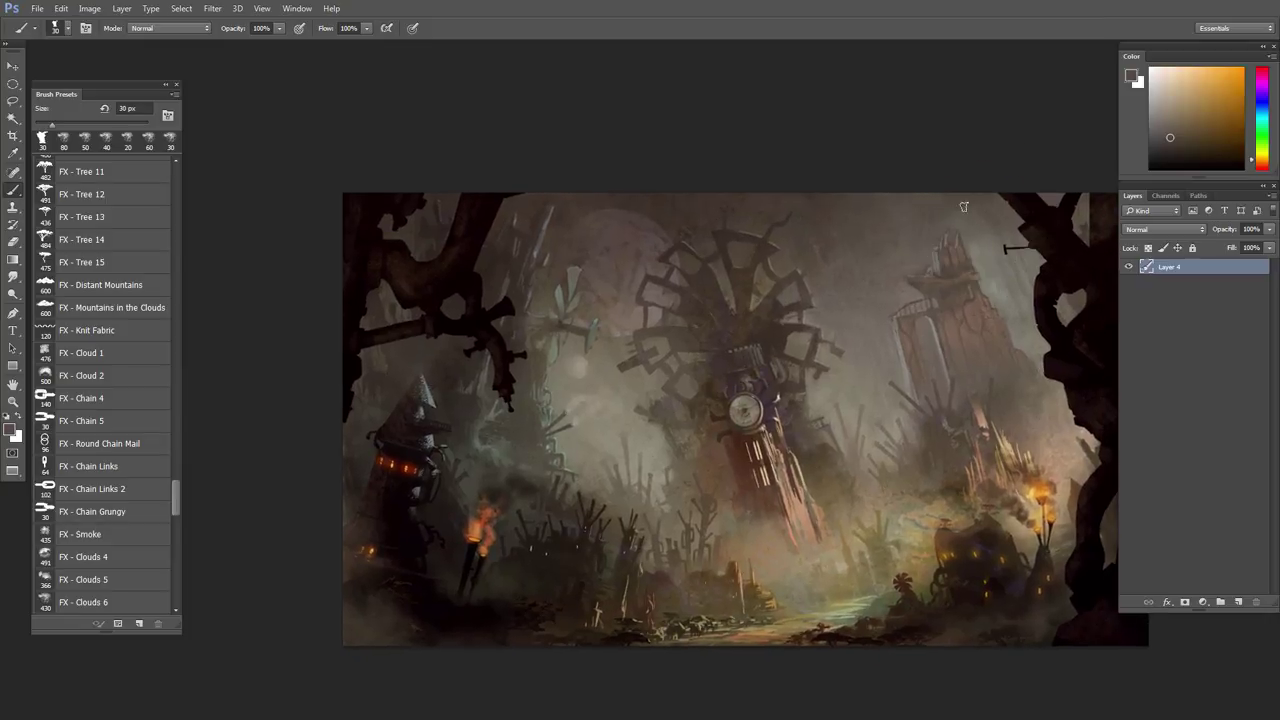
key("bracketright")
key("bracketright")
key("bracketright")
mouse_move(978, 221)
left_mouse_down()
mouse_move(1000, 285)
mouse_move(977, 251)
mouse_move(990, 292)
left_mouse_up()
key("bracketleft")
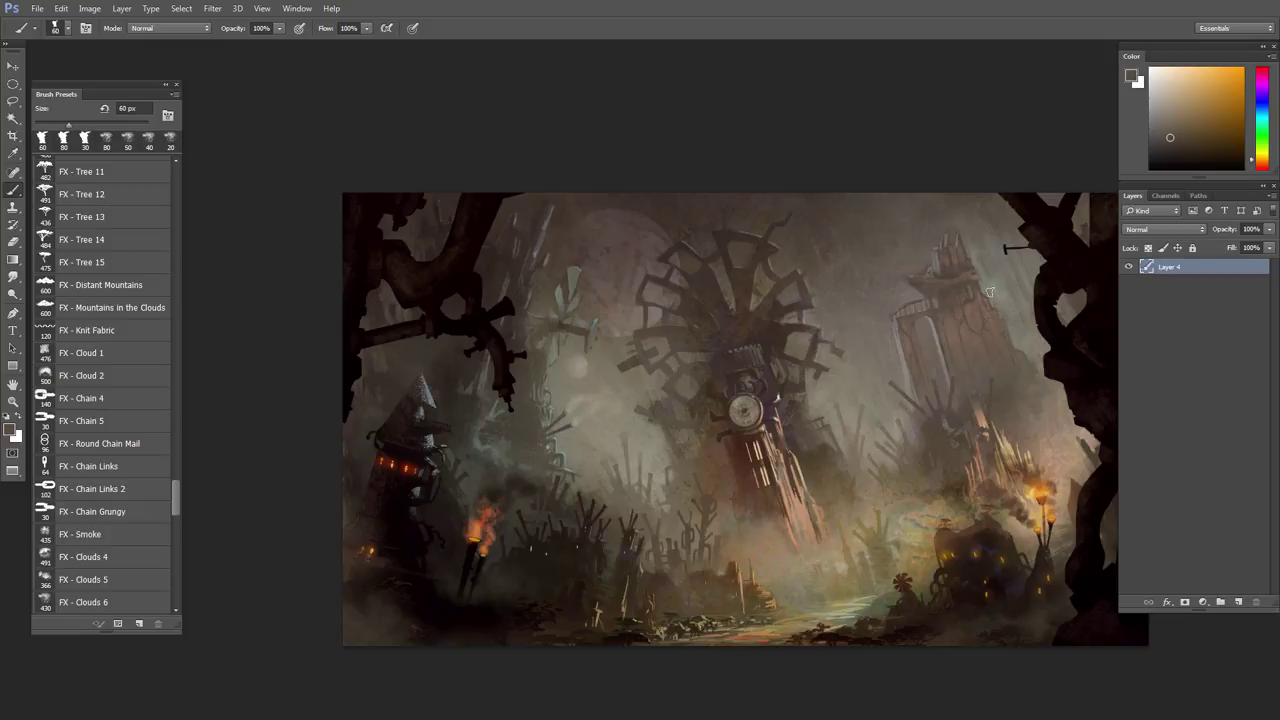
- Blend the sky haze around the ruined tower with sampled grey tones, varying the brush size and ending at 80 px
left_click(979, 237, "alt")
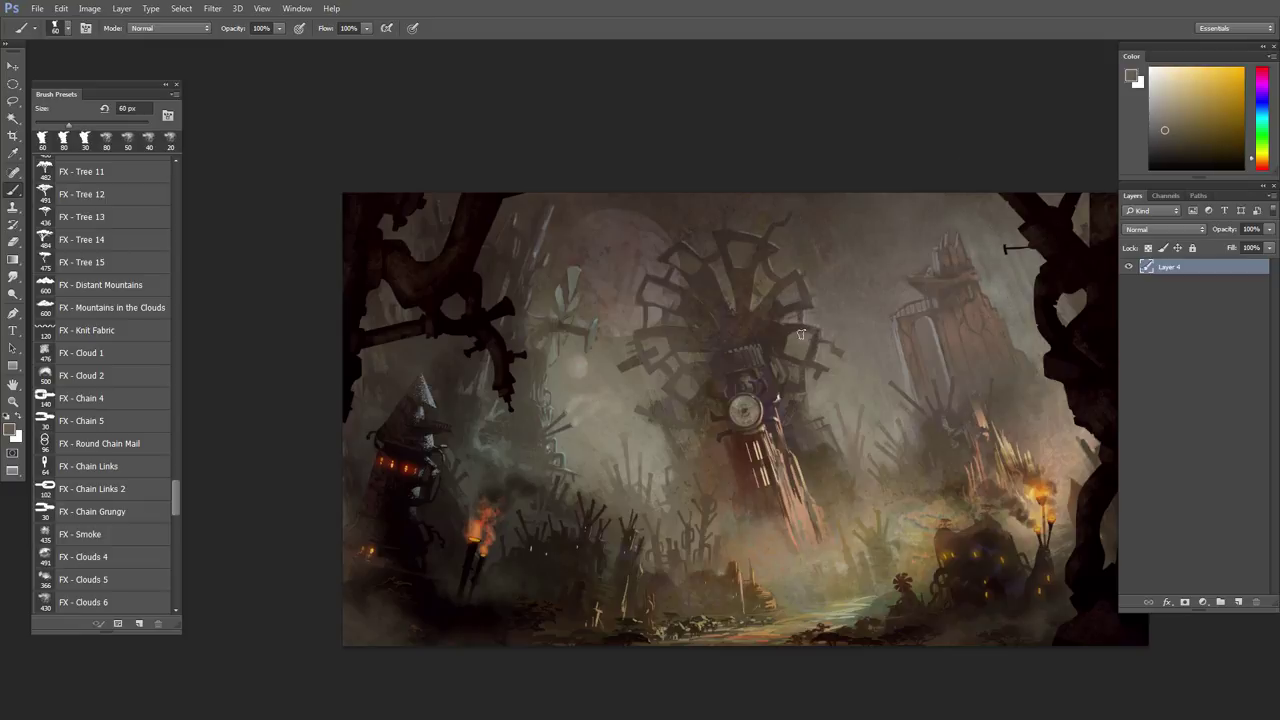
key("bracketright")
key("bracketright")
key("bracketright")
key("bracketright")
key("bracketright")
key("bracketleft")
key("bracketleft")
key("bracketright")
key("bracketleft")
key("bracketleft")
left_click(992, 266, "alt")
left_click(1005, 296, "alt")
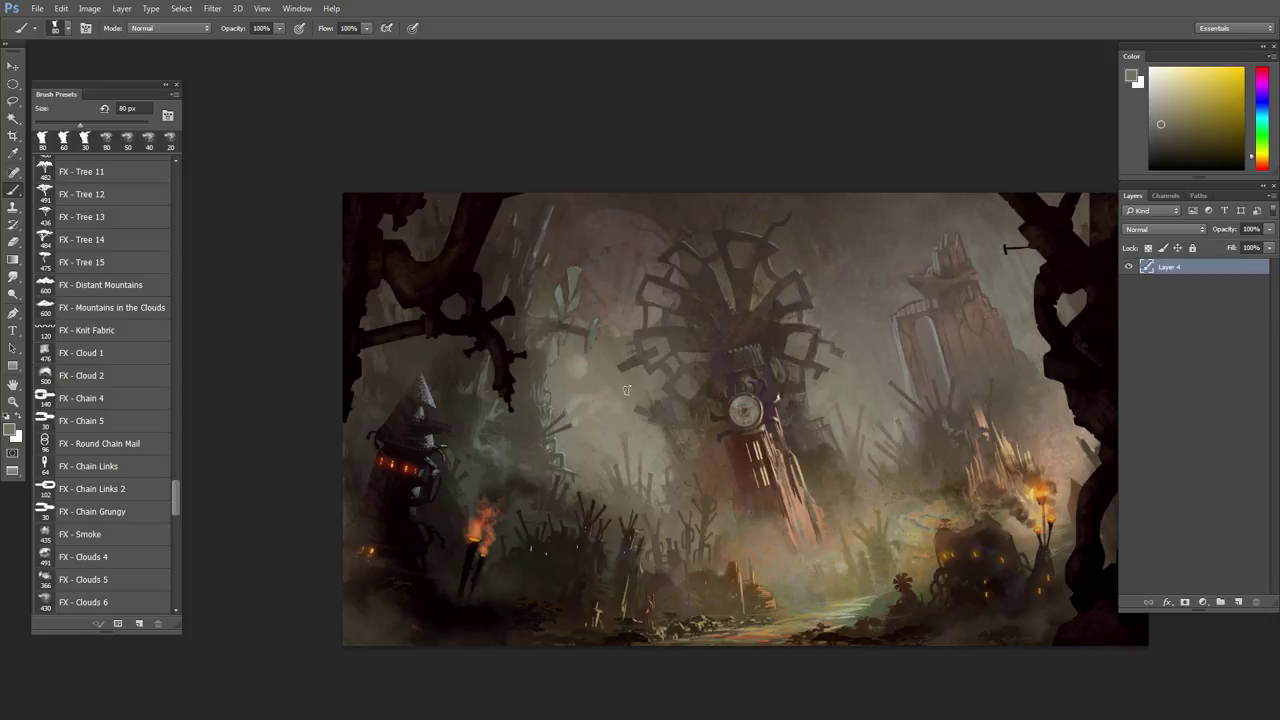
- Clean up the haze around the small moon with nearby sampled colours and the brush reduced to 15 px
scroll(626, 390, "up", 2)
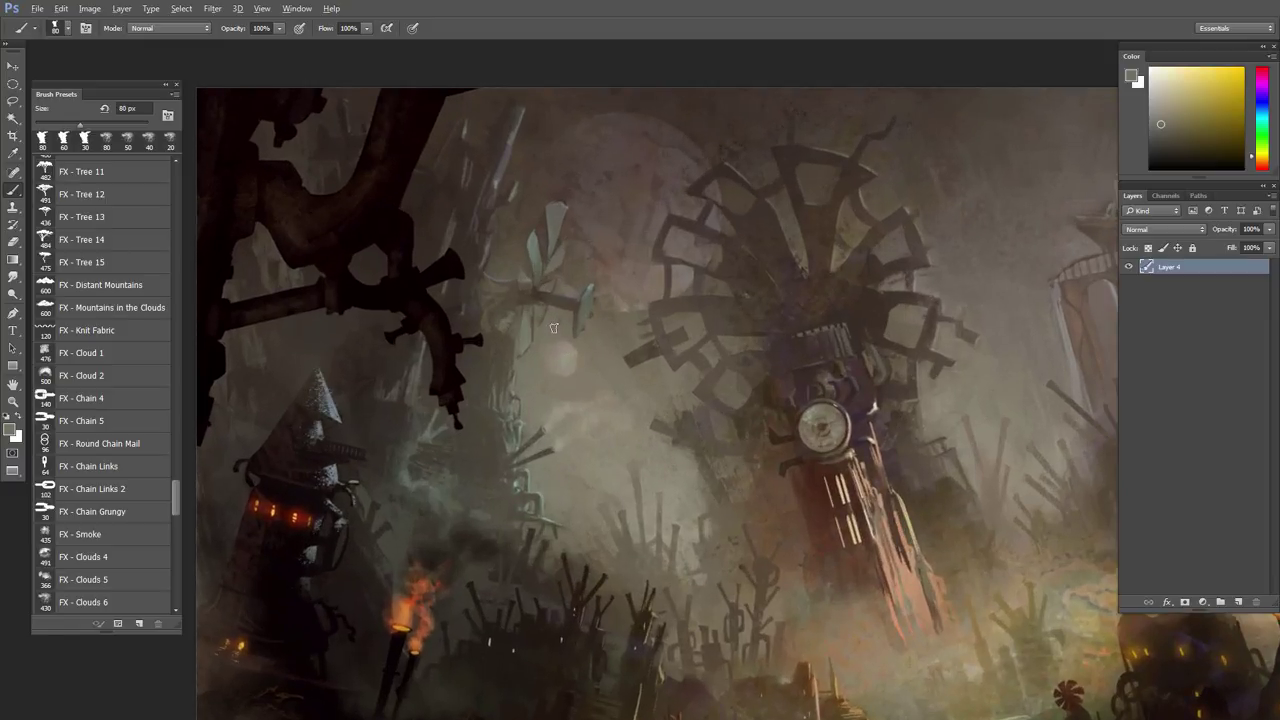
left_click(554, 328, "alt")
key("bracketleft")
key("bracketleft")
key("bracketleft")
key("bracketleft")
key("bracketleft")
key("bracketleft")
left_click(540, 371)
key("ctrl+minus")
left_click_drag(560, 414, 613, 420)
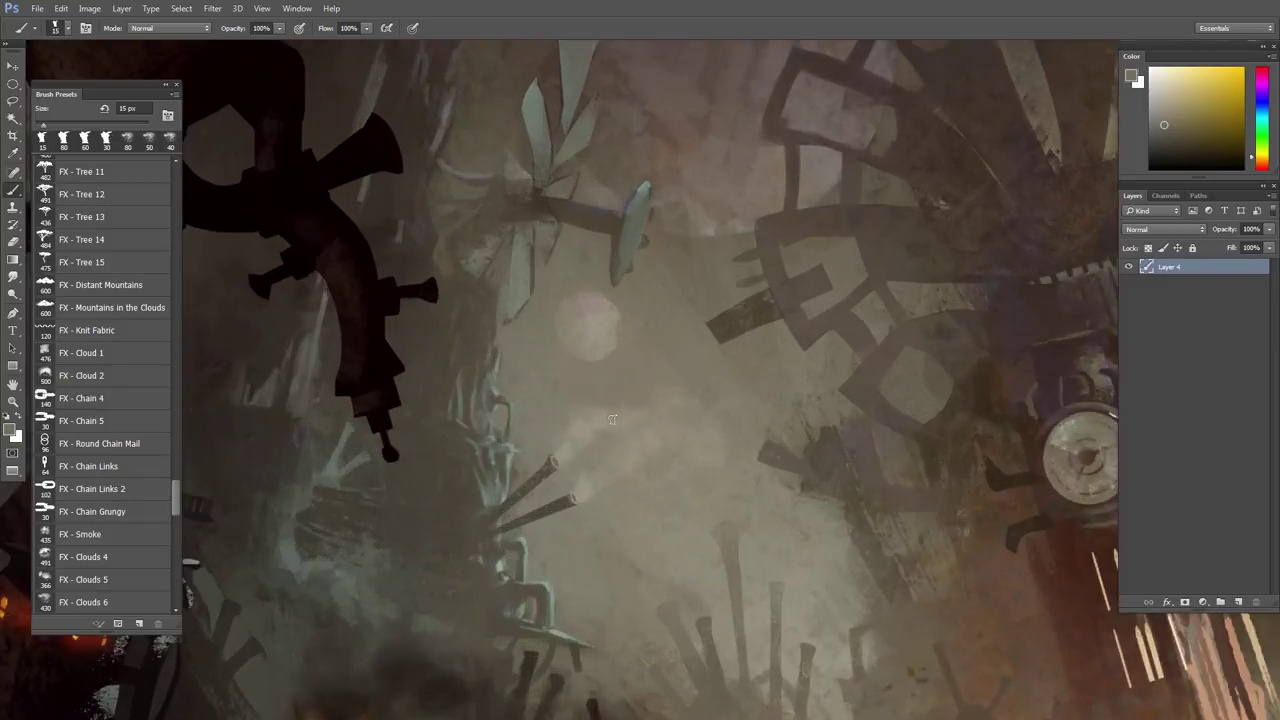
left_click(615, 360, "alt")
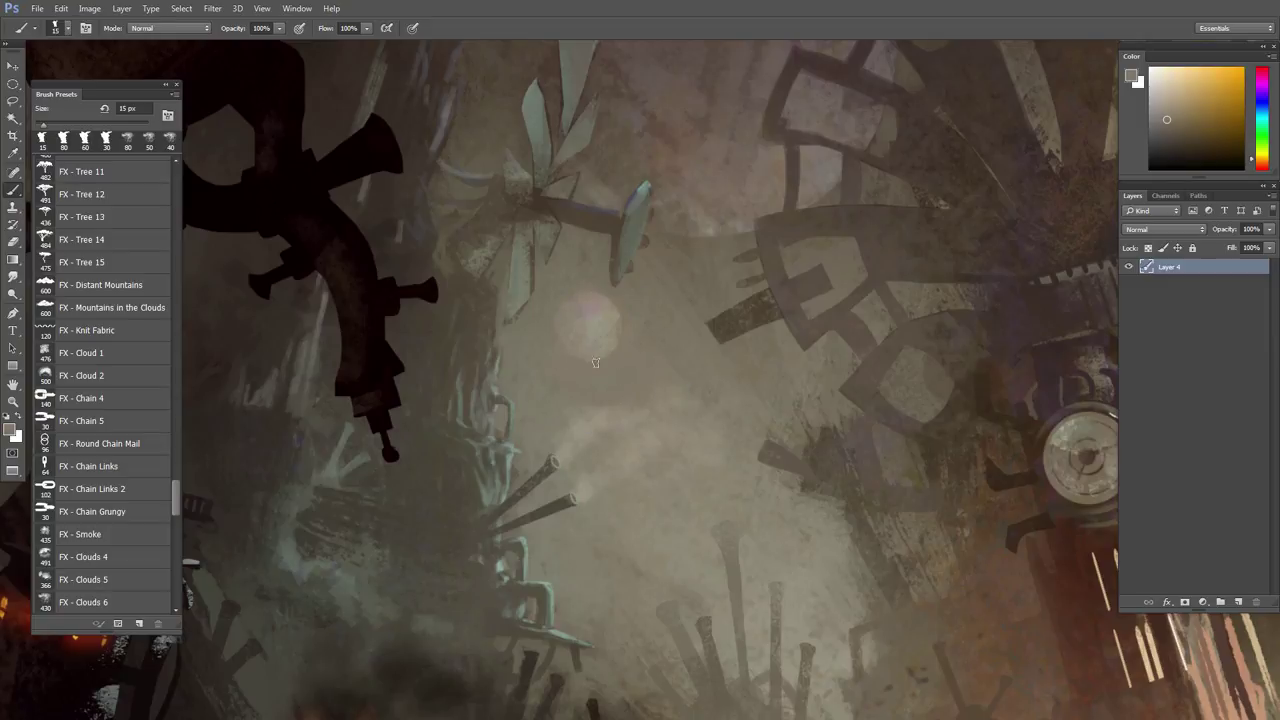
- Examine the whole painting from afar and close up to check the composition, moon and smoke
key("ctrl+minus")
key("ctrl+minus")
key("ctrl+minus")
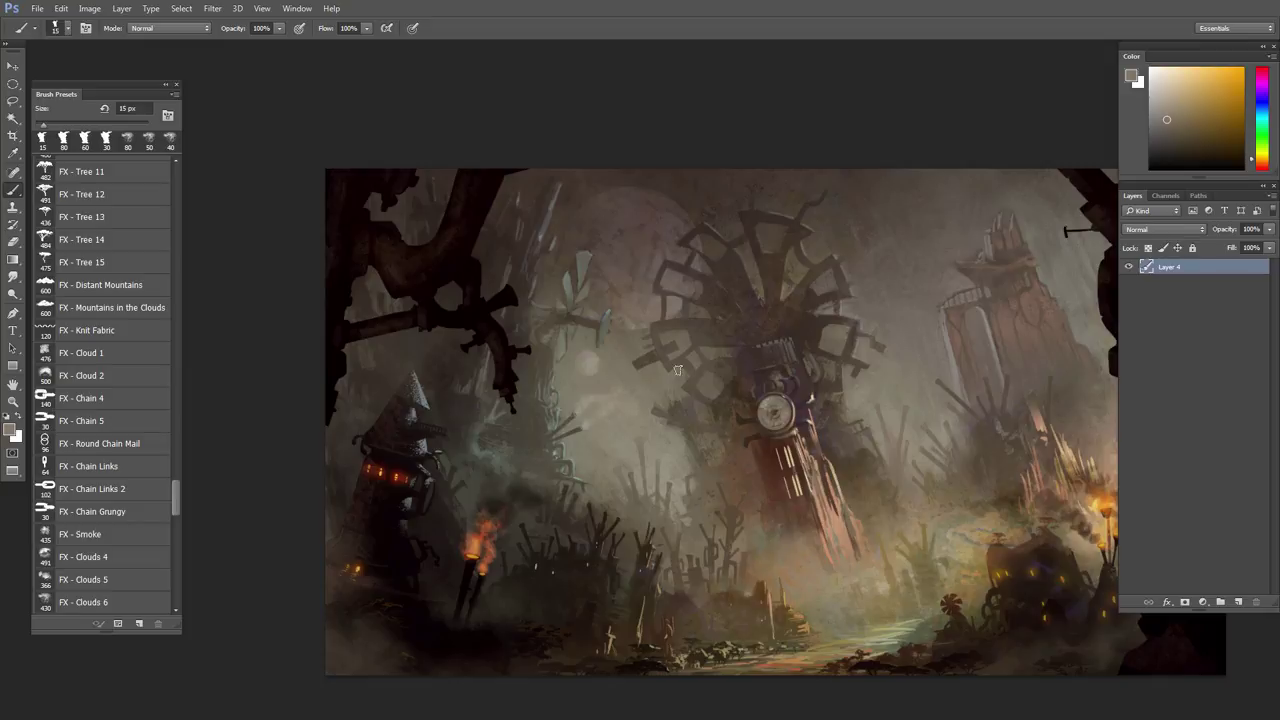
left_click_drag(718, 488, 636, 548)
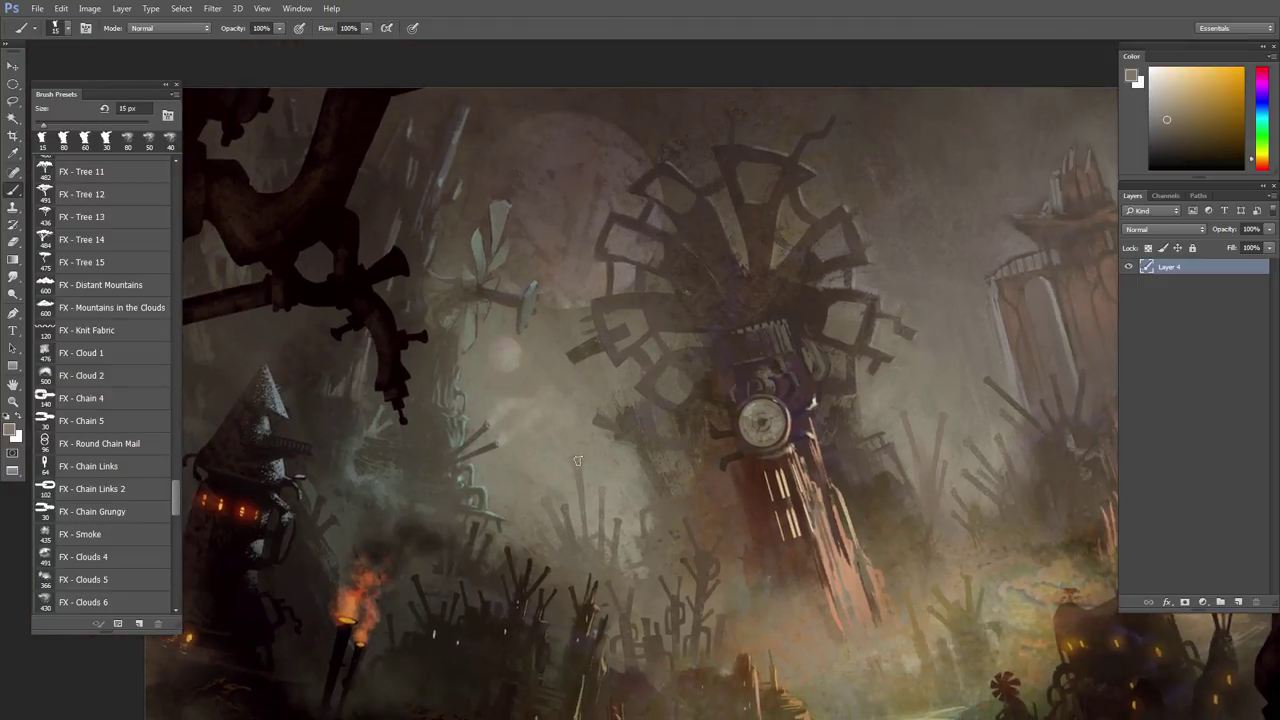
key("v")
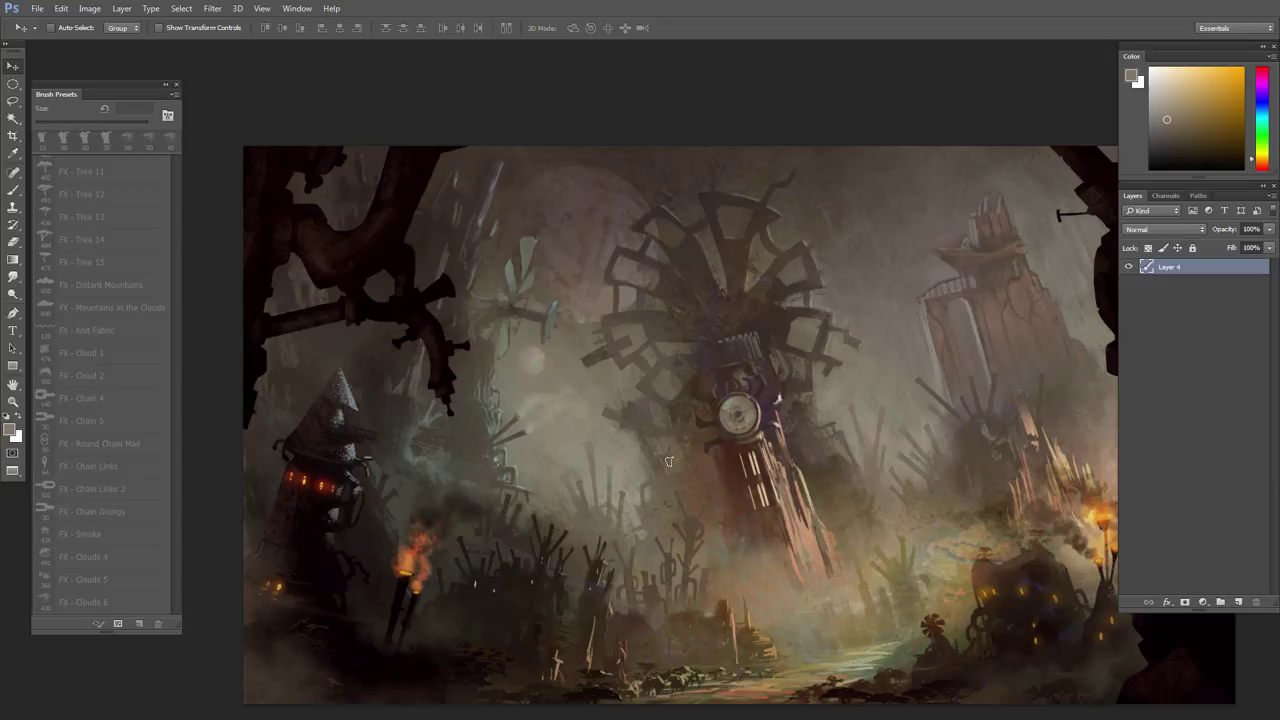
scroll(752, 415, "up", 2)
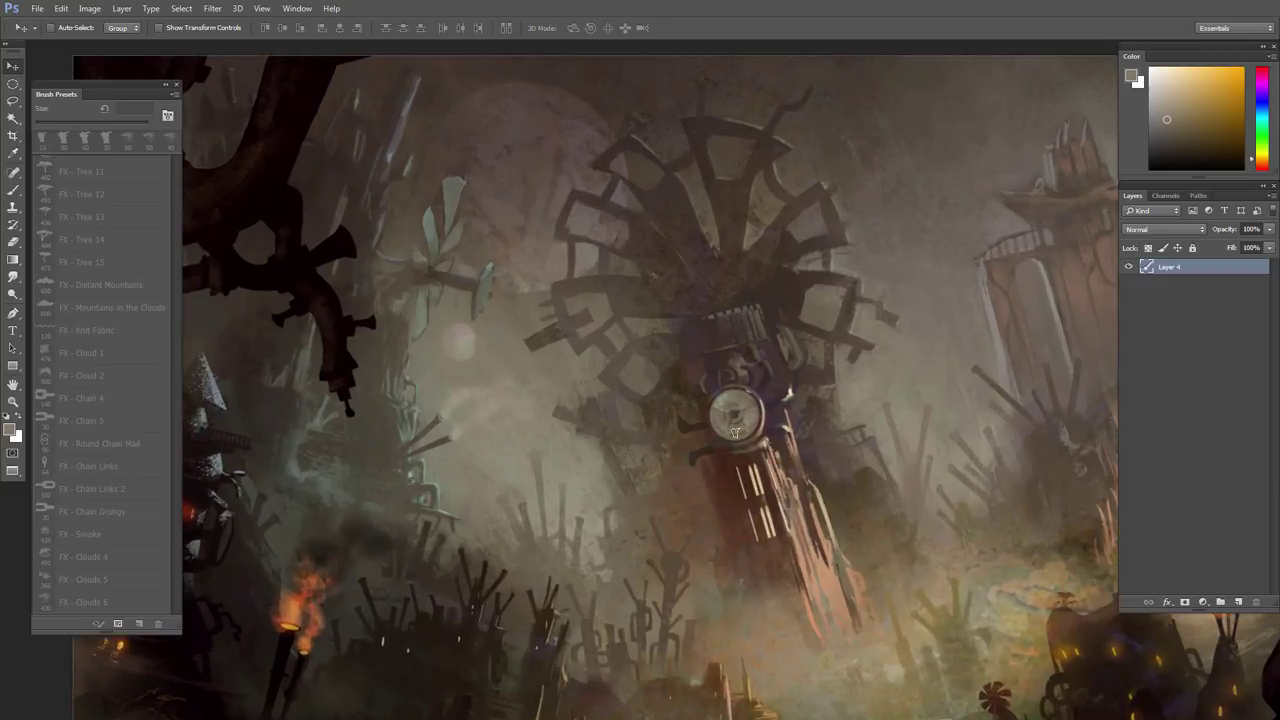
scroll(704, 440, "down", 5)
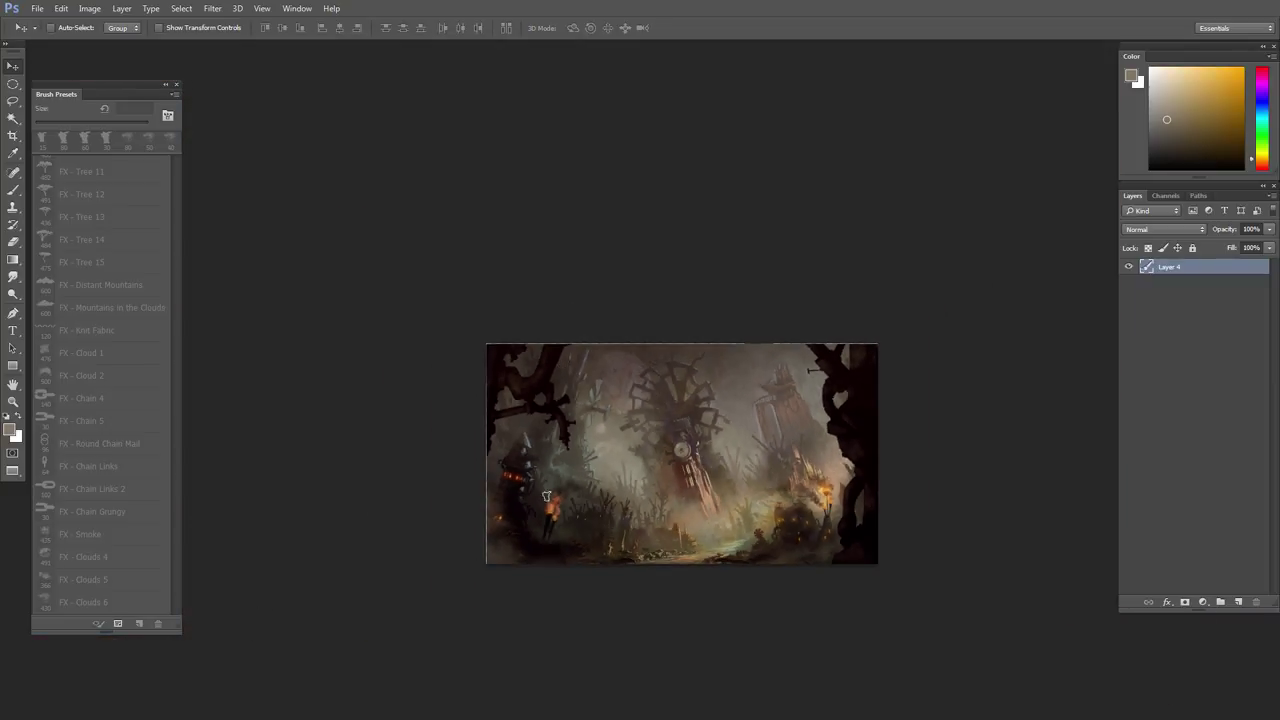
scroll(700, 483, "up", 5)
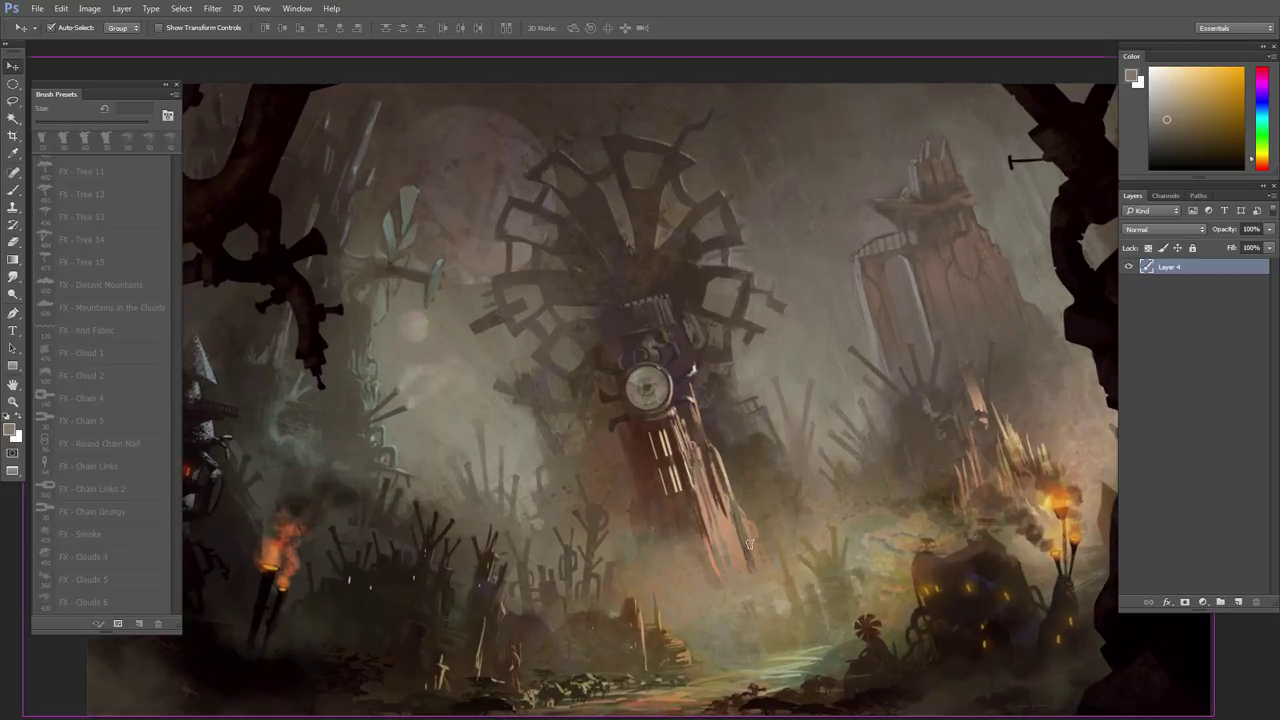
- Add a new layer above the painting and choose a textured brush preset at 80 px for painting smoke
left_click_drag(841, 359, 804, 381)
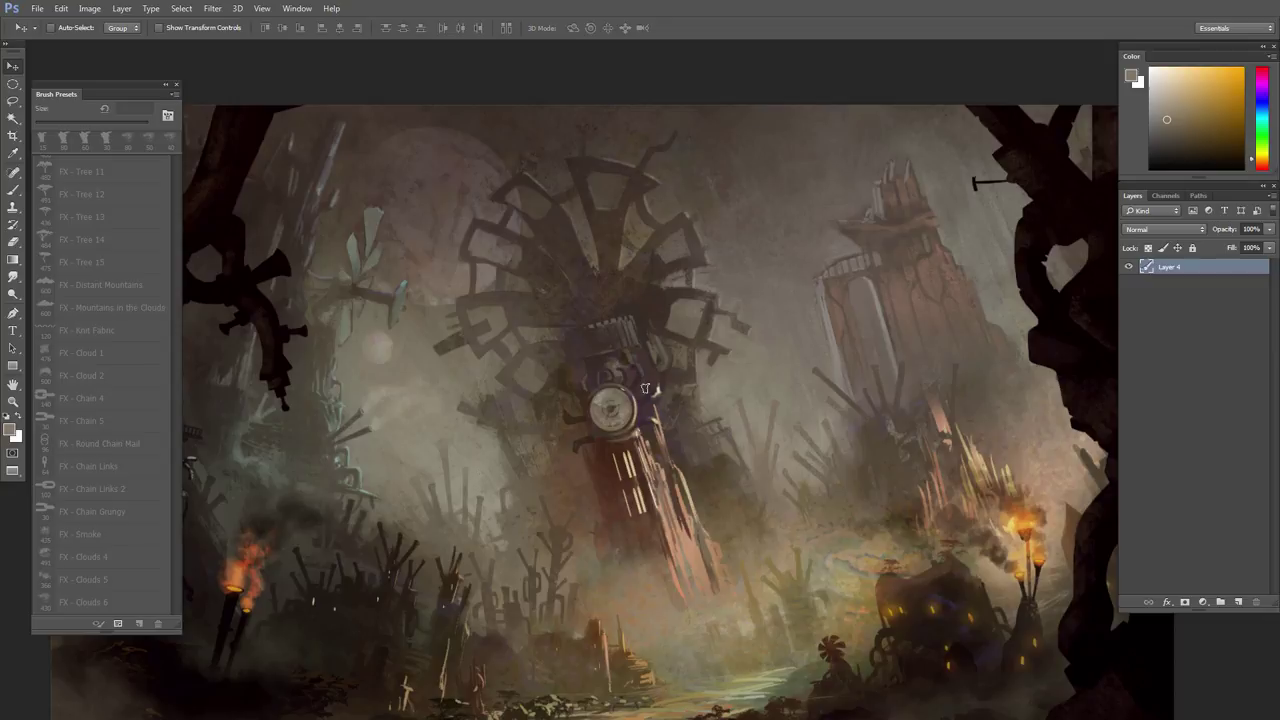
mouse_move(819, 377)
left_mouse_down()
mouse_move(863, 409)
mouse_move(828, 441)
left_mouse_up()
key("b")
left_click(1238, 601)
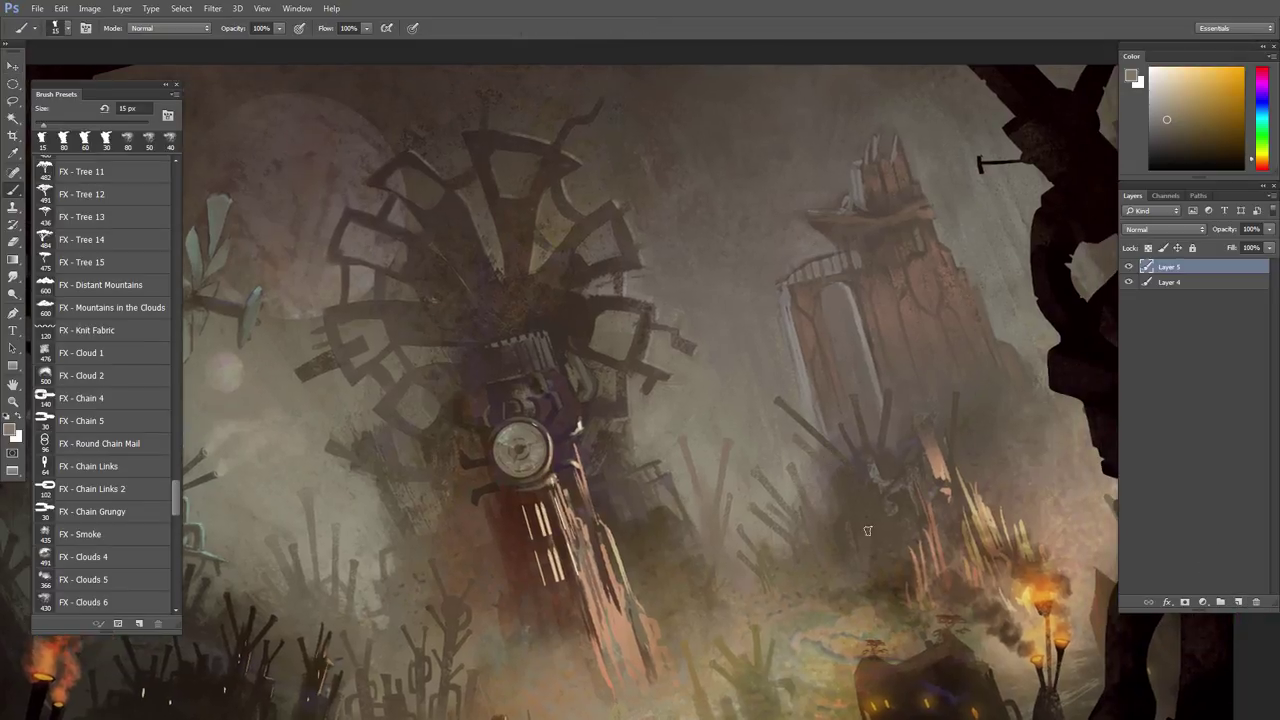
right_click(770, 397)
left_click(873, 488)
left_click(720, 538)
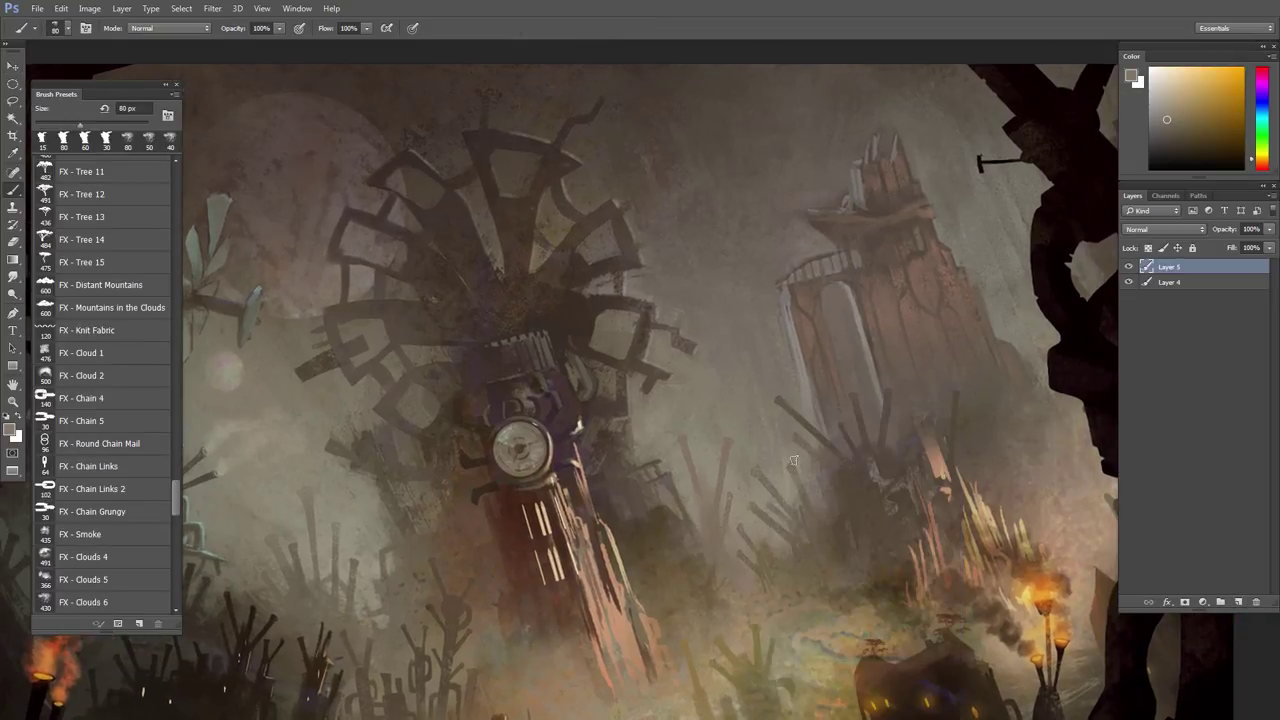
- Sample a dark grey-brown near the ruined tower and start a thin smoke plume at the leaning pipe's tip, using brush sizes around 60 px
key("bracketleft")
key("bracketleft")
key("bracketleft")
key("bracketleft")
left_click(781, 396, "alt")
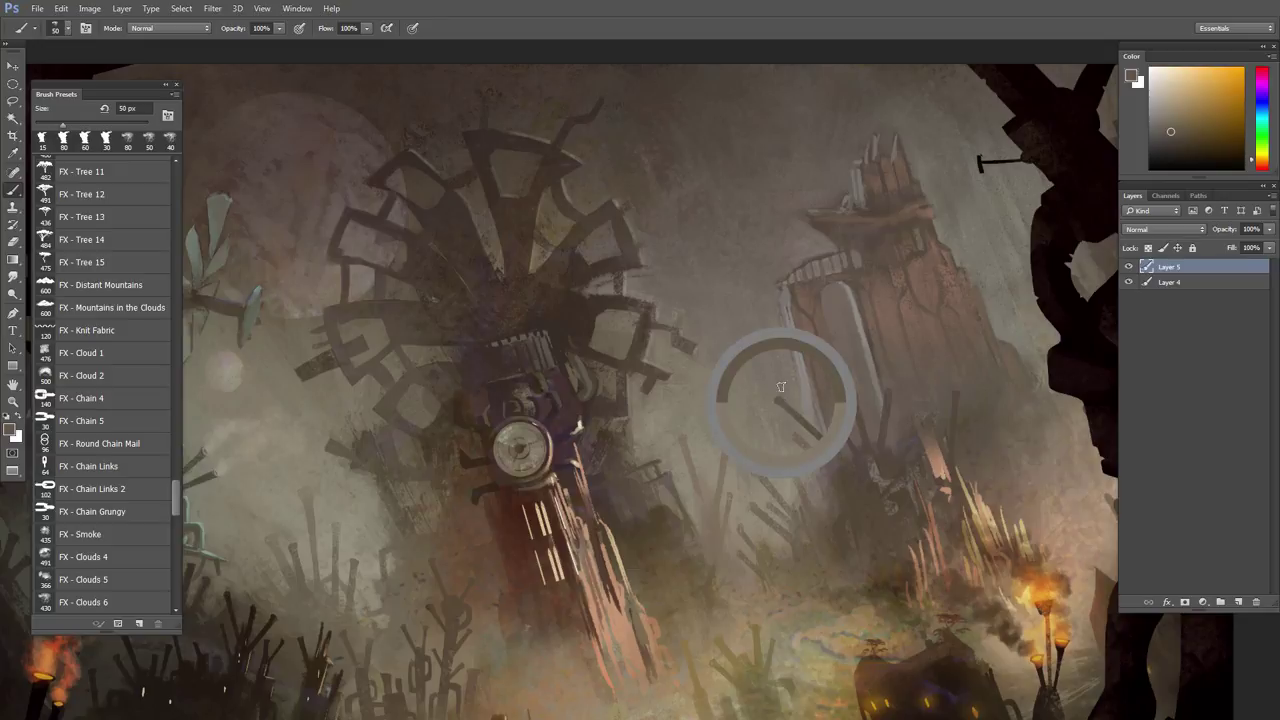
key("bracketright")
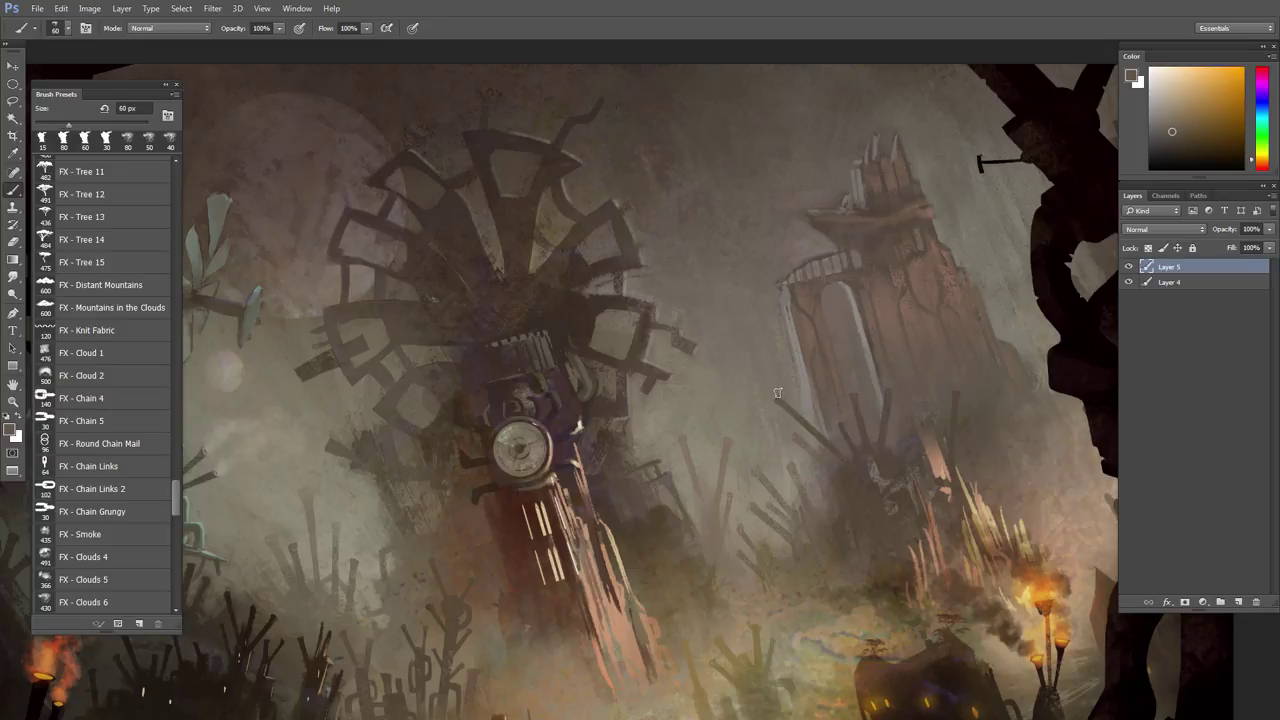
left_click(773, 398)
key("bracketleft")
key("bracketleft")
left_click(756, 385)
- Widen the smoke drifting up and away from the leaning pipe, enlarging the brush to 80 px and beyond
key("bracketright")
key("bracketright")
key("bracketright")
key("bracketright")
left_click(752, 362)
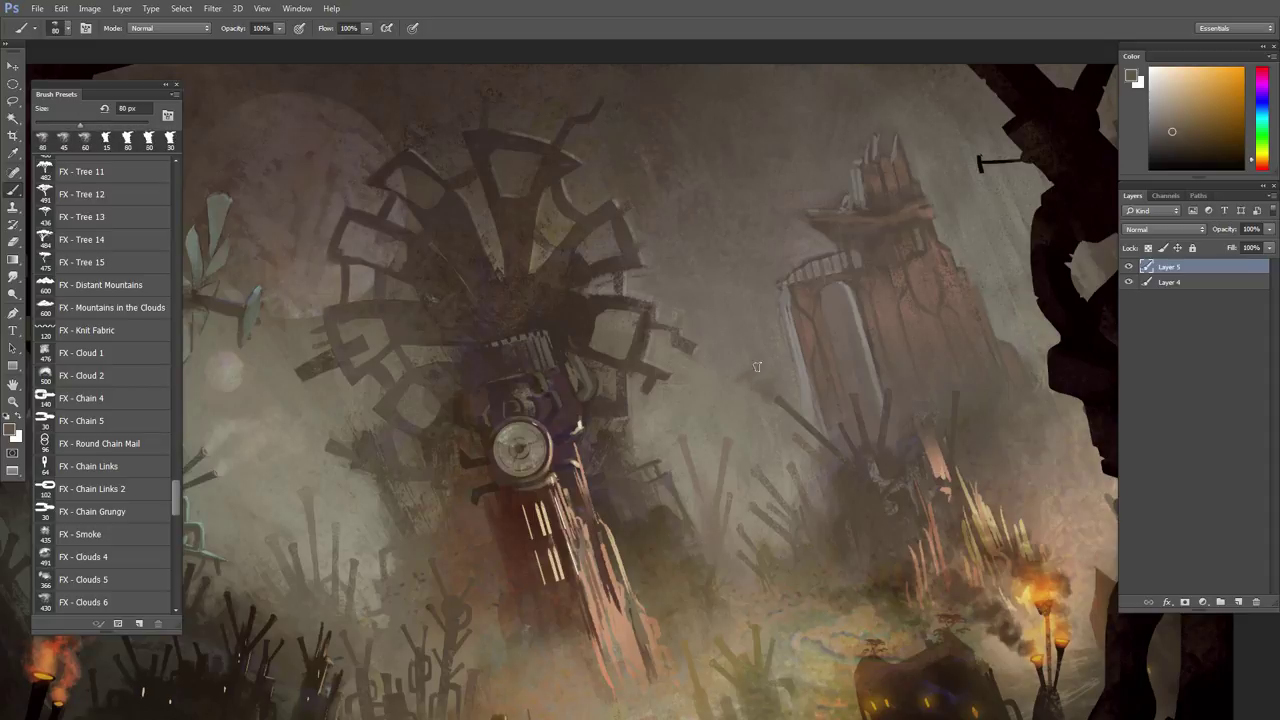
key("bracketright")
key("bracketright")
key("bracketright")
left_click(713, 352)
- Spread the pipe's smoke softly into the sky between the wheel and the ruined tower, ending with the brush at 150 px
key("bracketleft")
key("bracketleft")
key("bracketleft")
key("bracketleft")
key("bracketright")
key("bracketright")
key("bracketright")
key("bracketright")
key("bracketright")
key("bracketright")
key("bracketright")
key("bracketright")
key("bracketright")
key("bracketright")
key("bracketright")
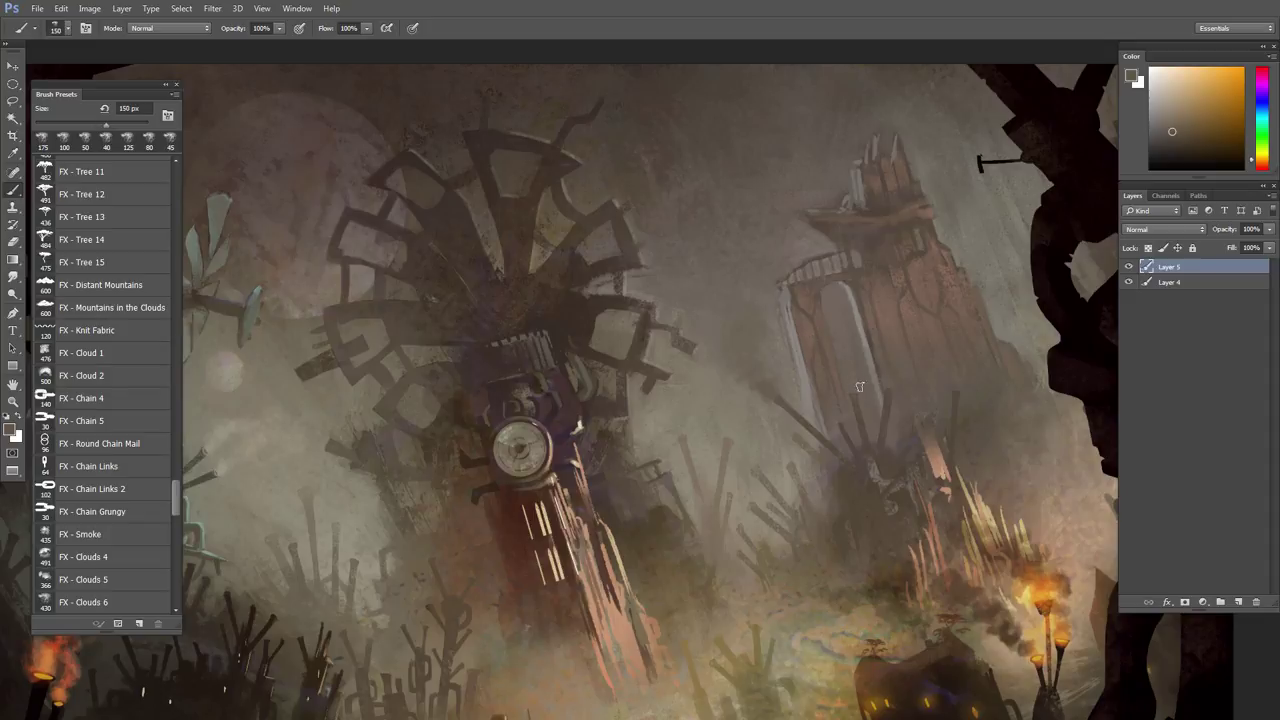
- Try a curling smoke wisp beside the ruined tower with a 35 px brush, and undo the stroke
key("bracketleft")
key("bracketleft")
key("bracketleft")
key("bracketleft")
key("bracketleft")
mouse_move(796, 349)
left_mouse_down()
mouse_move(766, 321)
mouse_move(660, 288)
left_mouse_up()
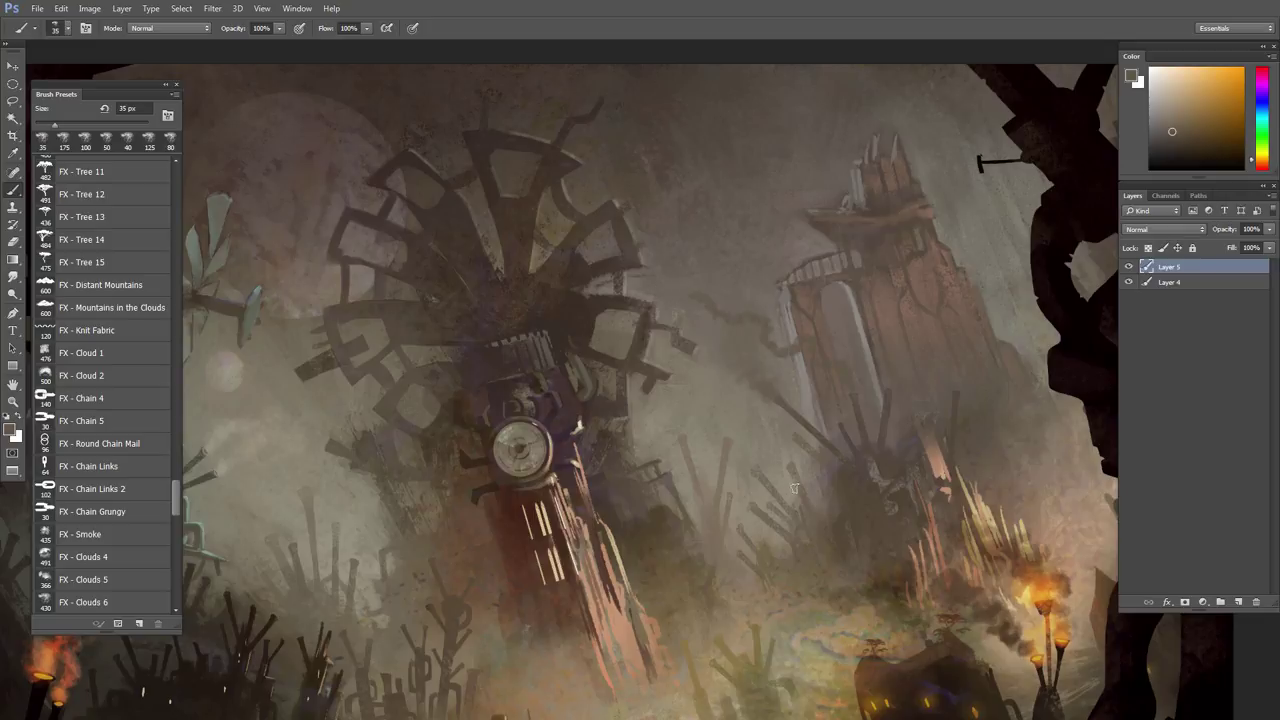
key("ctrl+z")
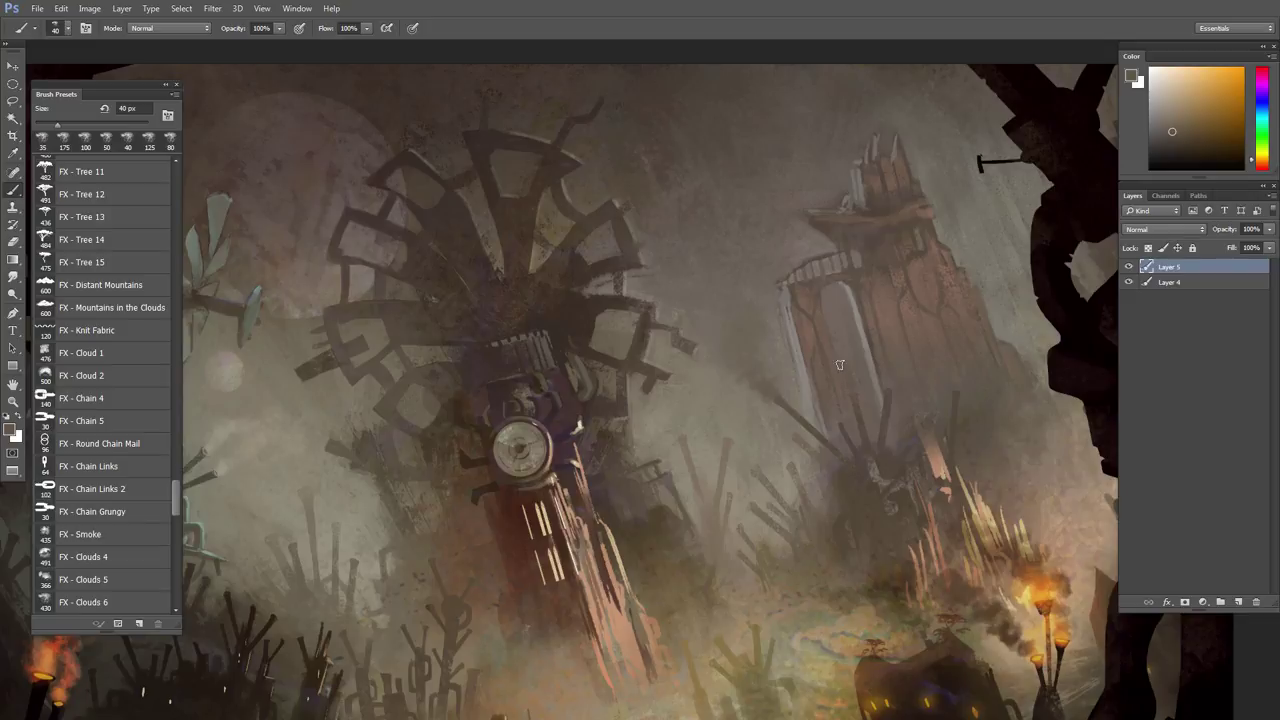
- Paint faint smoke rising across the ruined tower's face, varying the brush size and ending at 125 px
key("bracketright")
key("bracketright")
key("bracketright")
key("bracketright")
key("bracketright")
key("bracketleft")
key("bracketleft")
key("bracketleft")
key("bracketleft")
key("bracketleft")
key("bracketleft")
key("bracketleft")
key("bracketleft")
key("bracketleft")
key("bracketright")
key("bracketright")
key("bracketright")
key("bracketright")
key("bracketright")
key("bracketright")
key("bracketright")
key("bracketright")
key("bracketright")
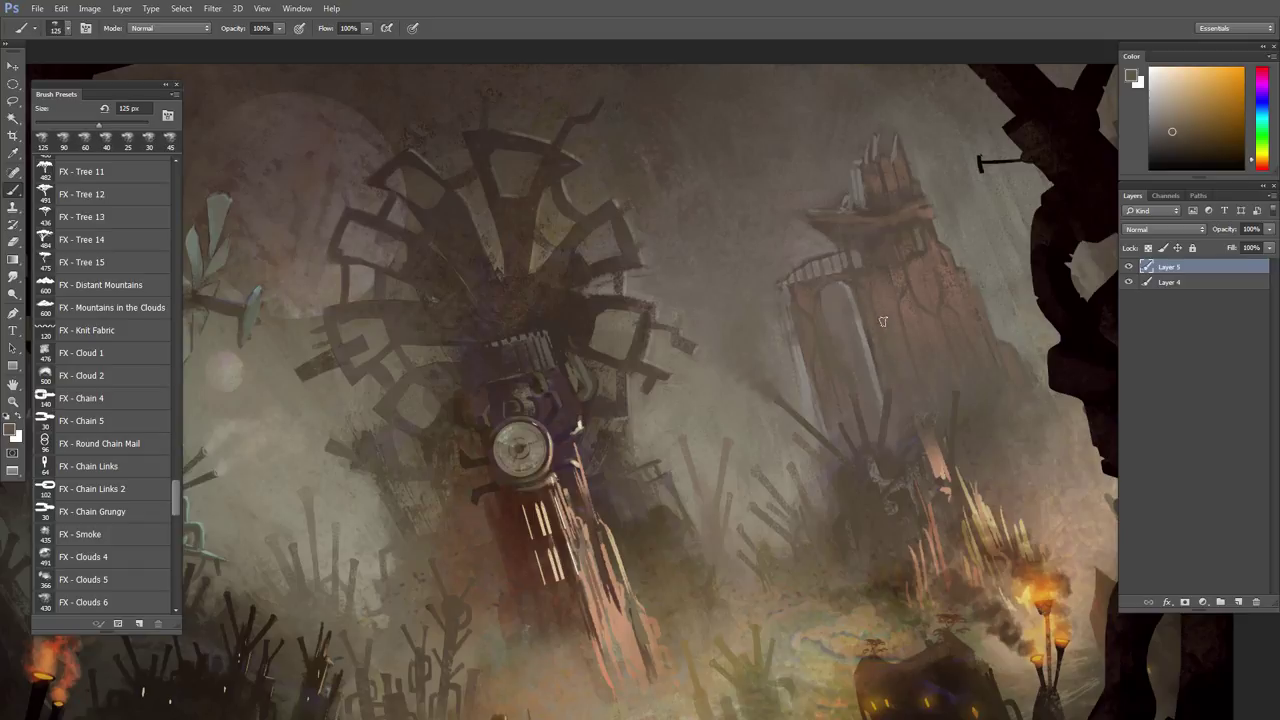
- Reduce the brush to 35 px and start a narrow smoke trail above the upright pipe at the ruined tower's base
key("bracketleft")
key("bracketleft")
key("bracketleft")
key("bracketleft")
key("bracketleft")
key("bracketleft")
key("bracketleft")
left_click_drag(950, 405, 913, 426)
key("bracketleft")
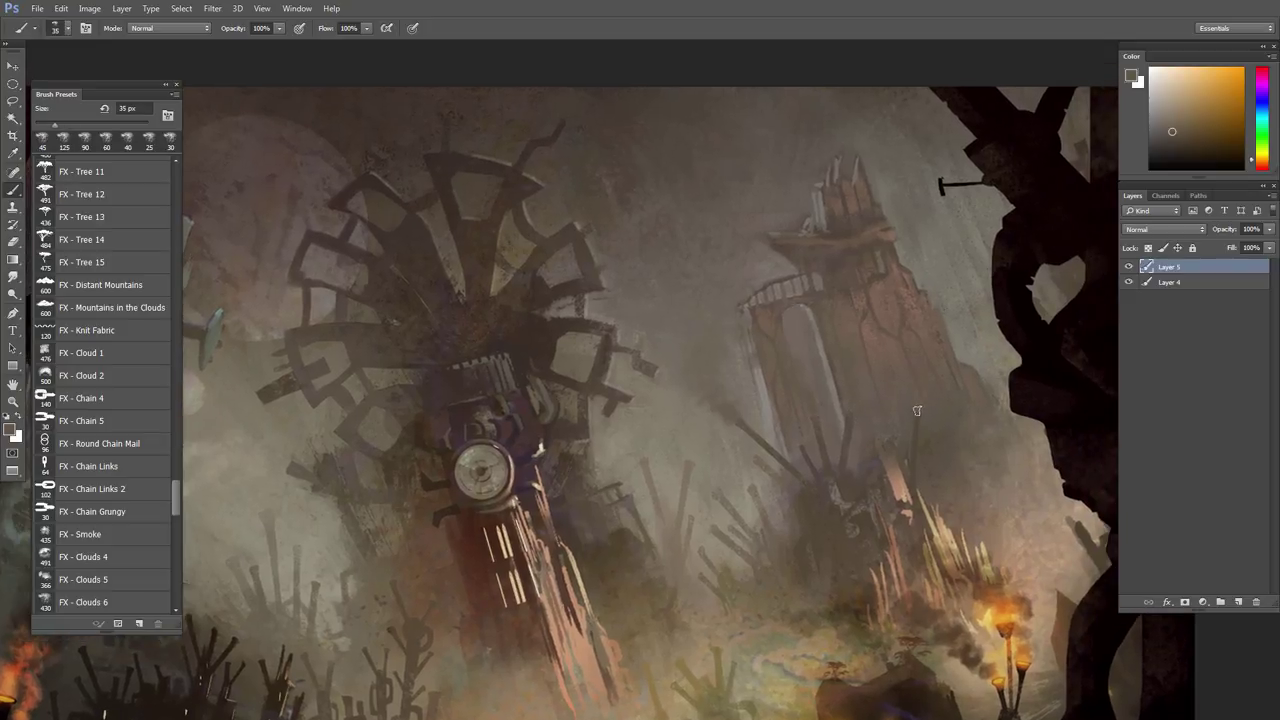
- Broaden the smoke trail above the upright pipe over the ruined tower, varying the brush size and ending at 50 px
key("bracketright")
key("bracketright")
key("bracketright")
key("bracketright")
key("bracketright")
key("bracketright")
key("bracketright")
key("bracketleft")
key("bracketleft")
key("bracketleft")
key("bracketleft")
- Set the smoke layer's blend mode to Overlay and its opacity to 77%
left_click(1157, 230)
left_click(1134, 273)
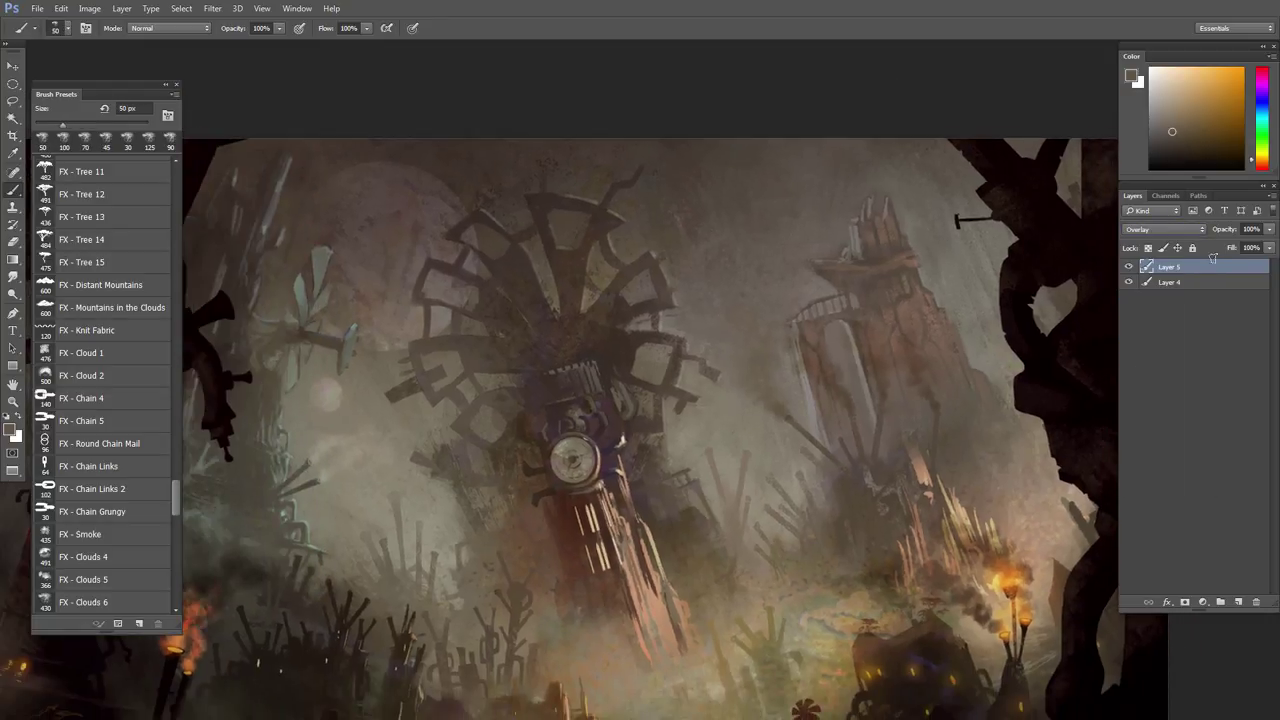
left_click(1269, 229)
left_click_drag(1268, 244, 1253, 244)
left_click(928, 438)
- Examine the smoke around the ruined tower close up and from afar to judge how it blends
left_click_drag(928, 439, 948, 418)
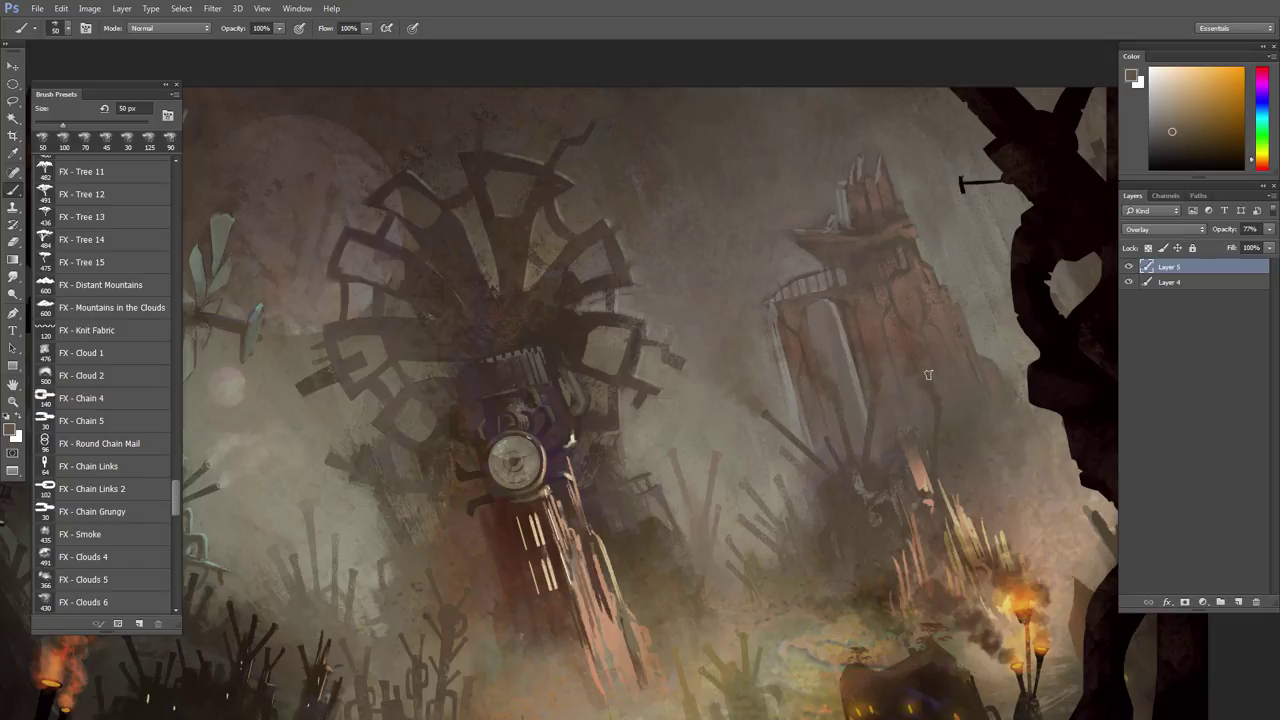
scroll(885, 430, "up", 1)
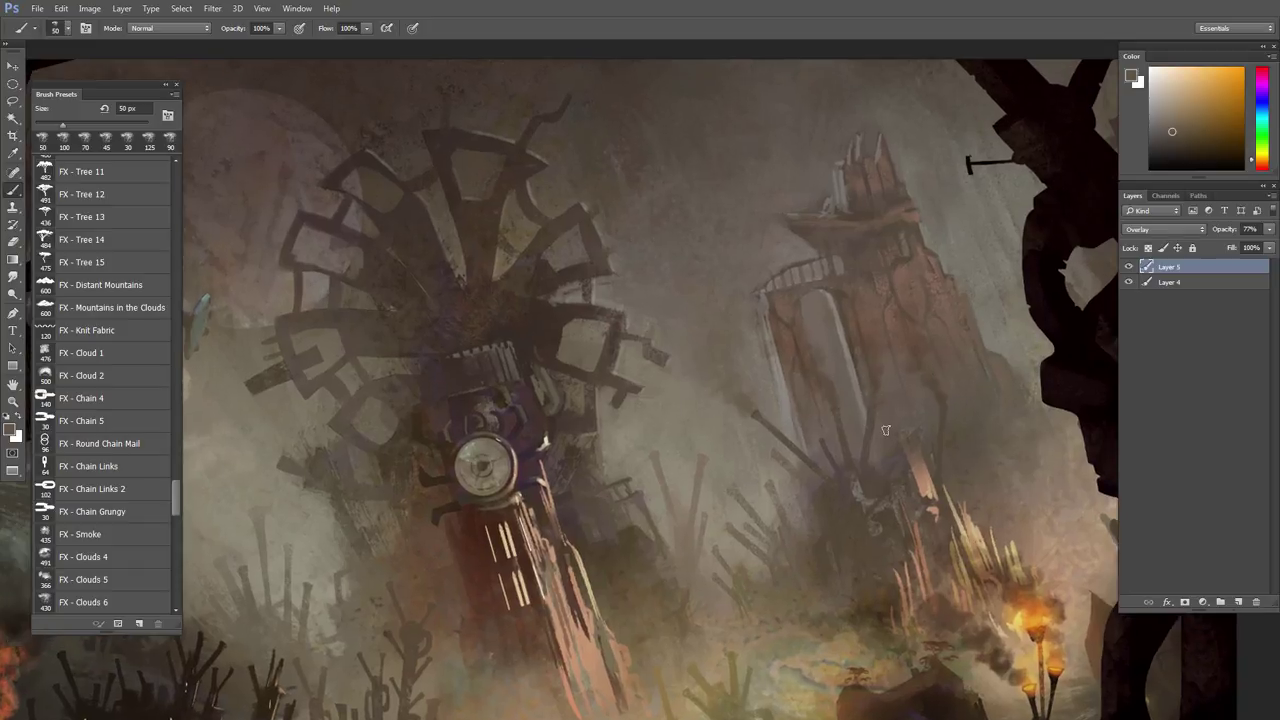
scroll(884, 438, "up", 2)
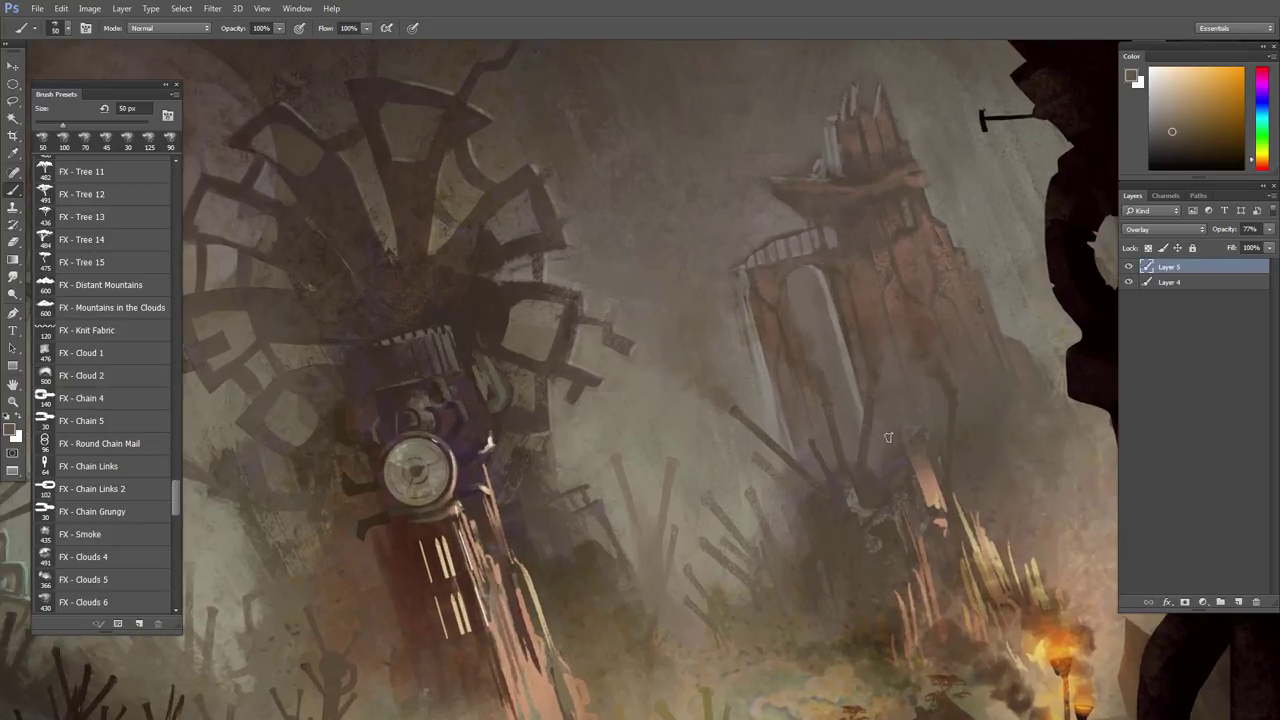
key("v")
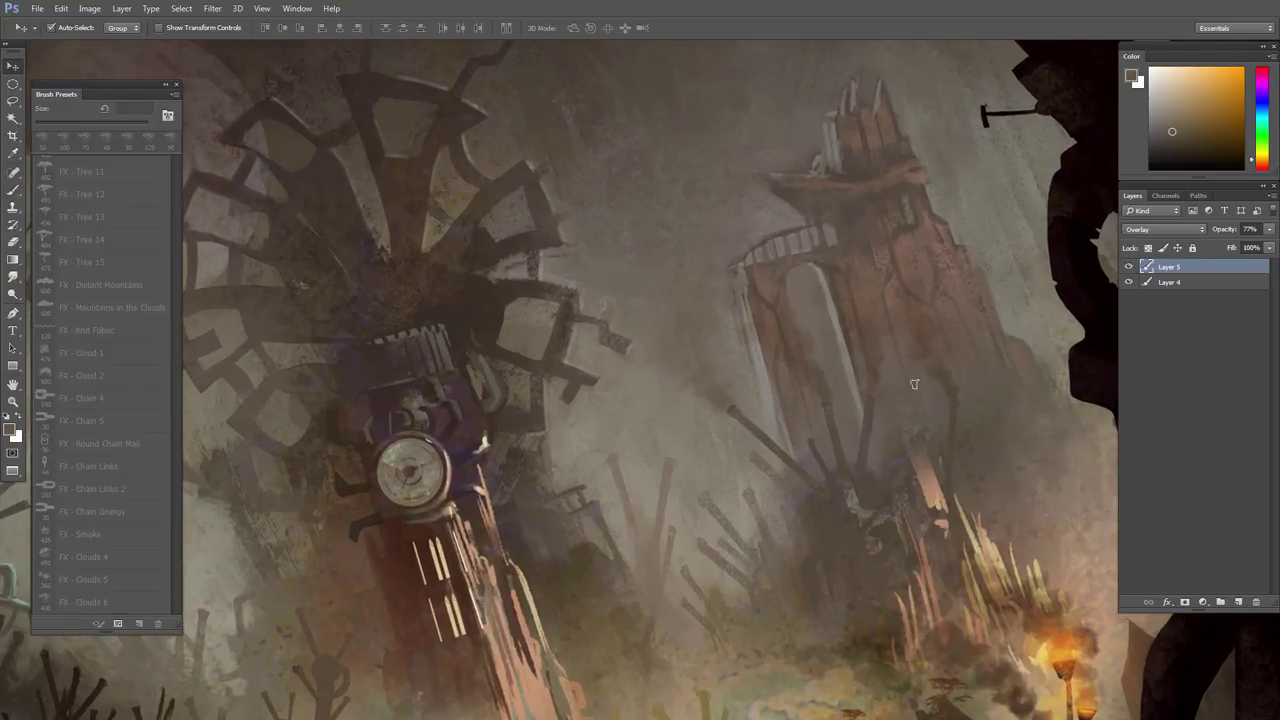
scroll(914, 384, "down", 1)
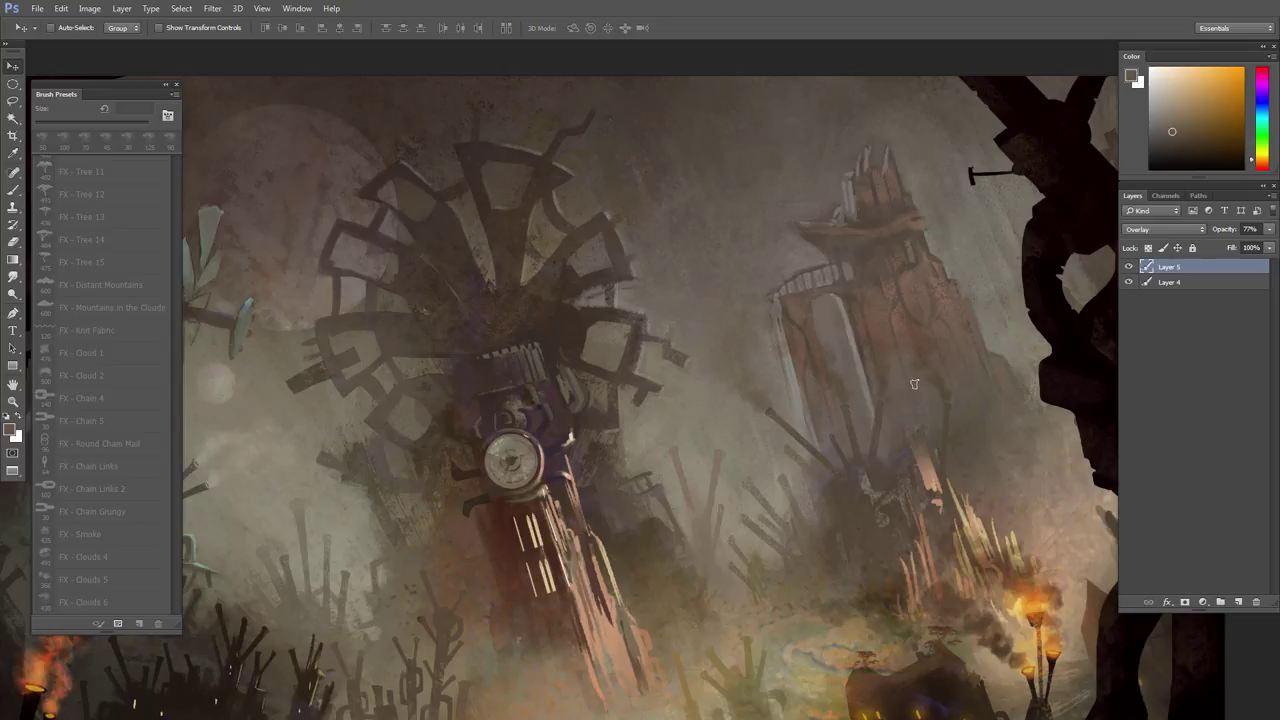
scroll(757, 488, "down", 2)
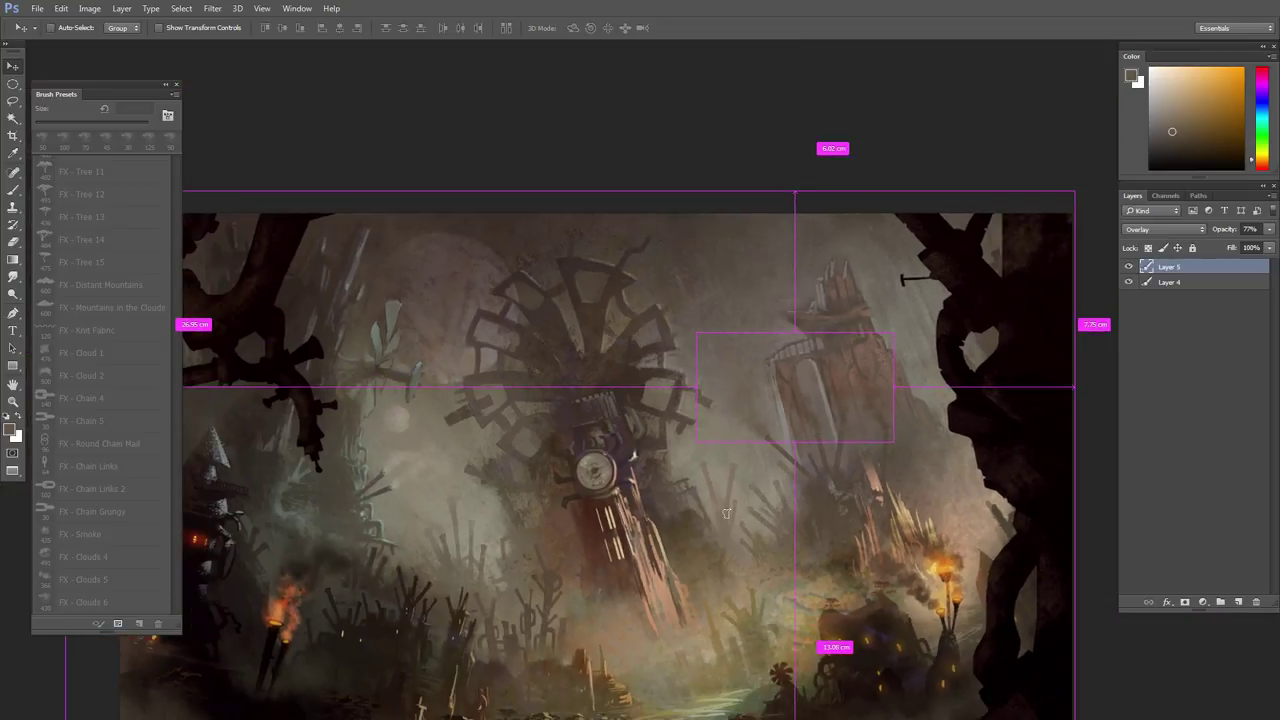
- Shift the hue of Layer 5 towards positive values with a Hue/Saturation adjustment
scroll(740, 515, "down", 1)
scroll(790, 518, "up", 3)
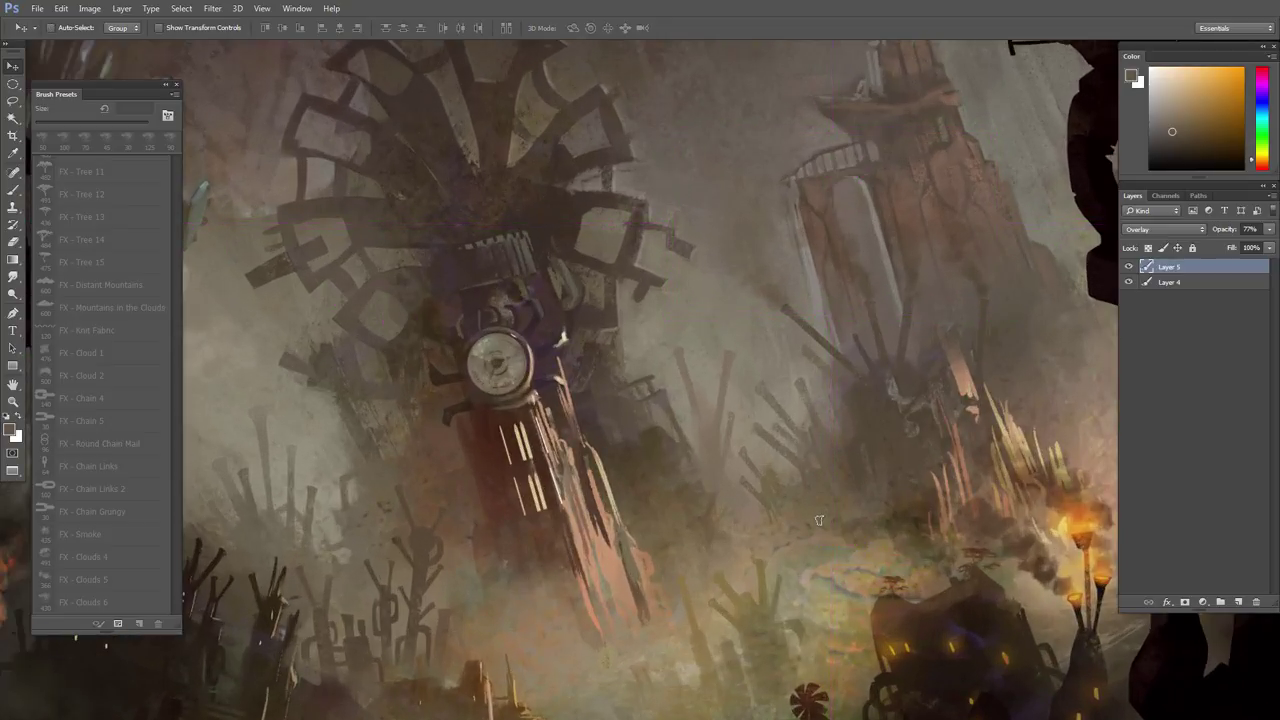
key("b")
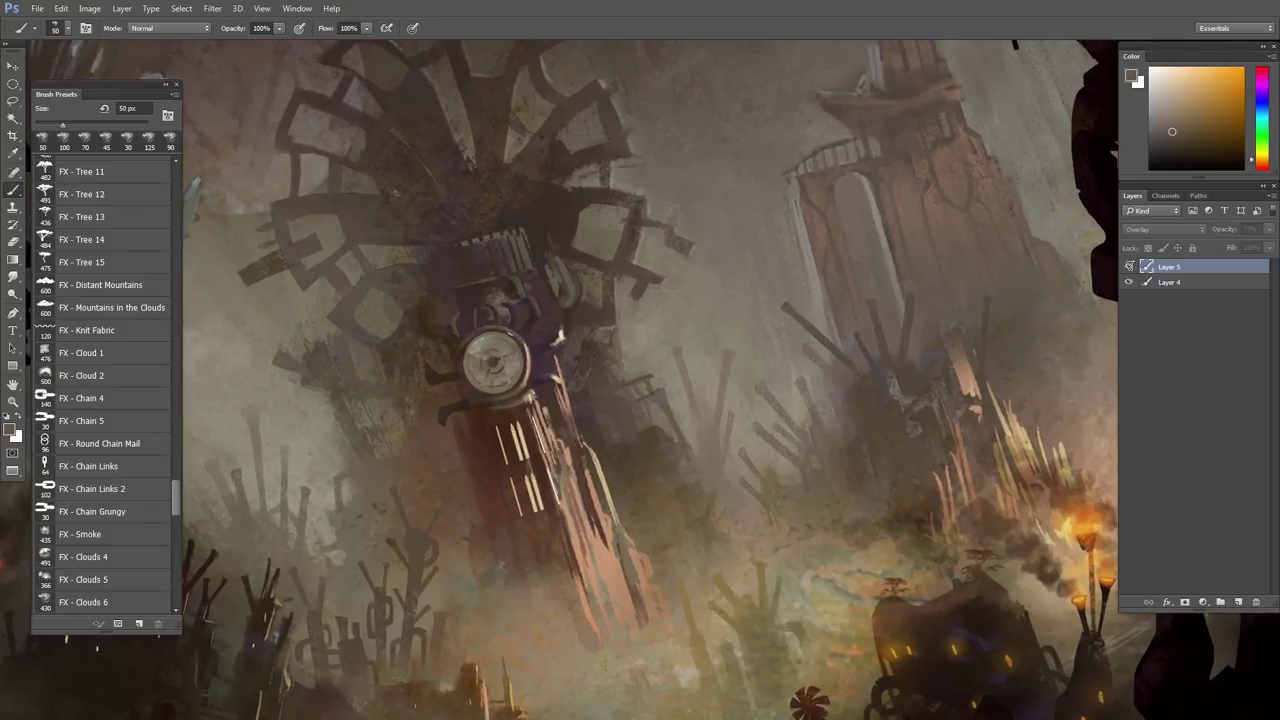
scroll(1004, 348, "down", 5)
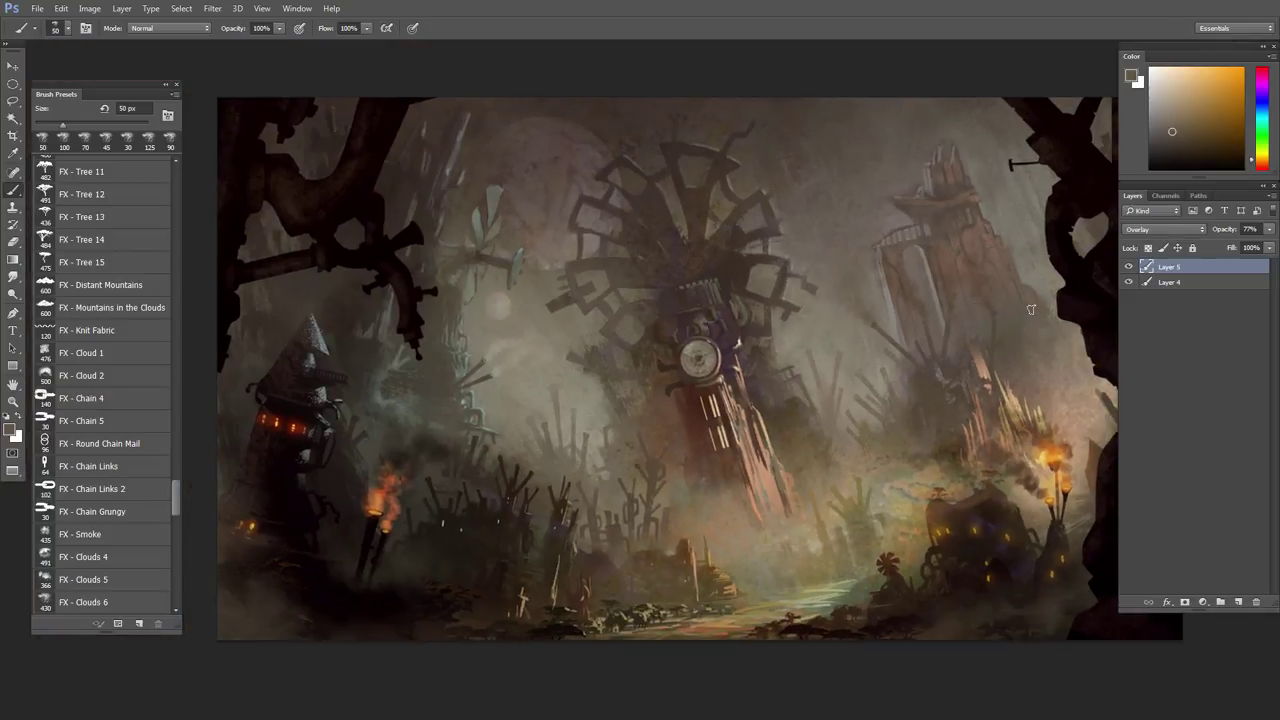
key("ctrl+u")
mouse_move(431, 177)
left_mouse_down()
mouse_move(410, 177)
mouse_move(447, 176)
left_mouse_up()
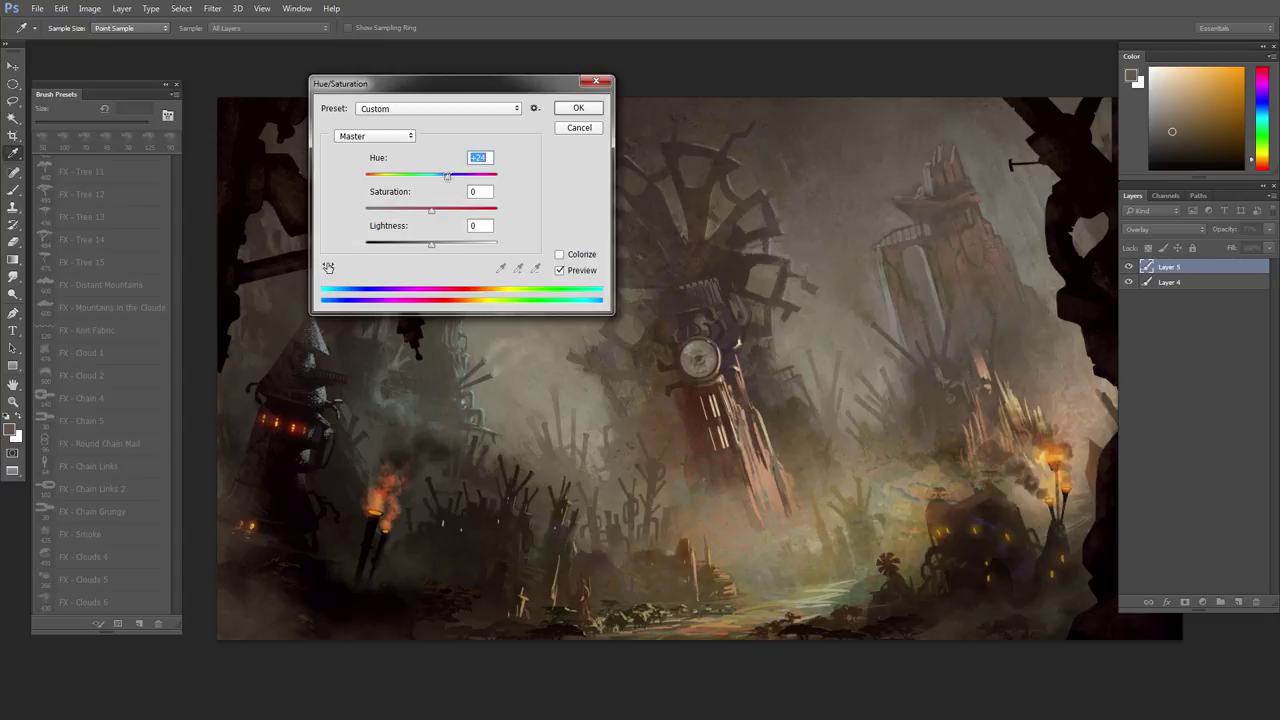
left_click(575, 105)
- Paint faint smoke wisps on Layer 5 above the poles beside the clock tower, varying the brush size
mouse_move(917, 372)
left_mouse_down()
mouse_move(943, 420)
mouse_move(969, 394)
left_mouse_up()
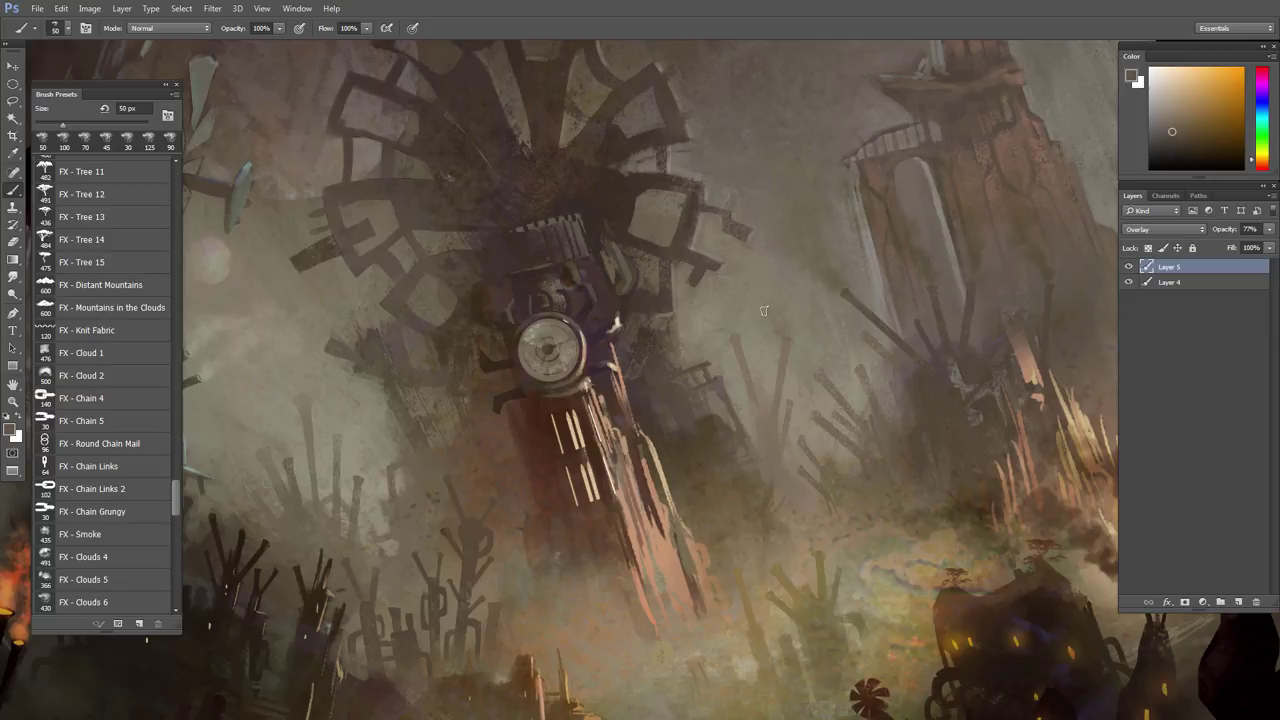
key("bracketleft")
key("bracketleft")
key("bracketleft")
key("bracketleft")
key("bracketleft")
key("bracketright")
key("bracketright")
key("bracketright")
key("bracketright")
key("bracketright")
key("bracketright")
key("bracketright")
key("bracketleft")
key("bracketleft")
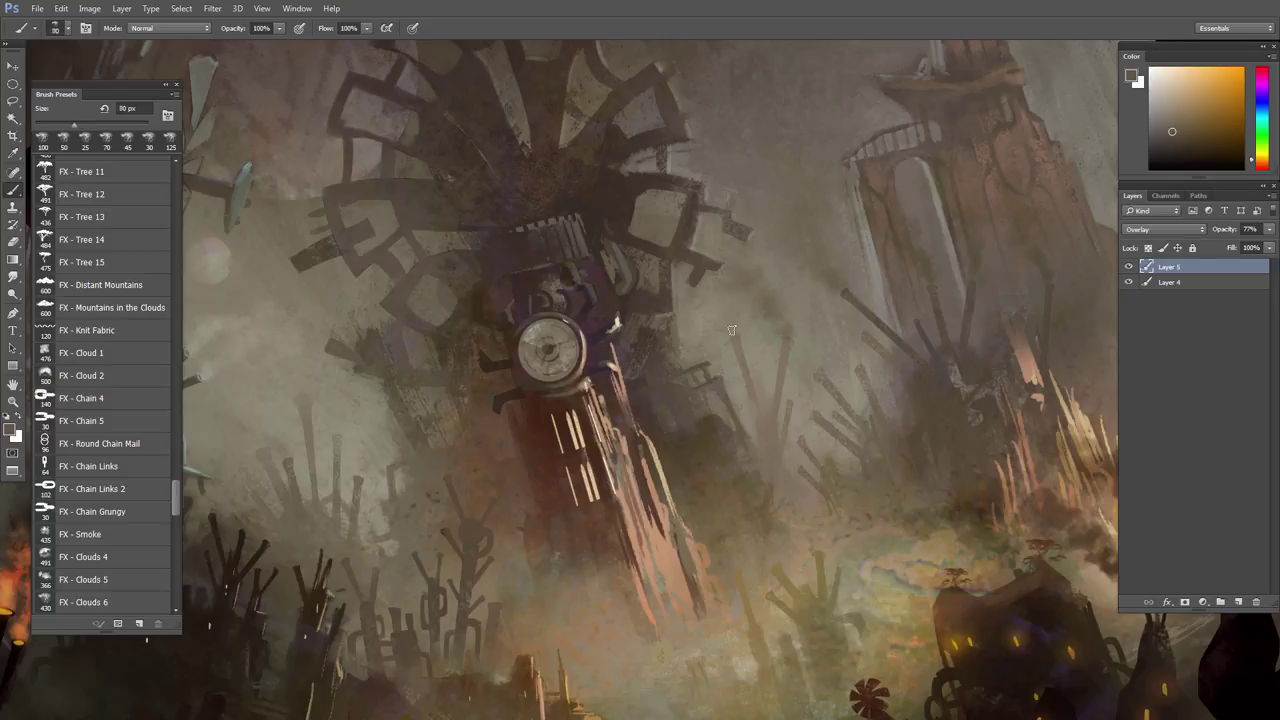
key("bracketleft")
key("bracketright")
key("bracketright")
key("bracketright")
key("bracketright")
key("bracketright")
key("bracketright")
- Set up the Eraser with the Basic - Soft Round brush at 250 px for softening the smoke beside the clock tower
key("e")
right_click(800, 310)
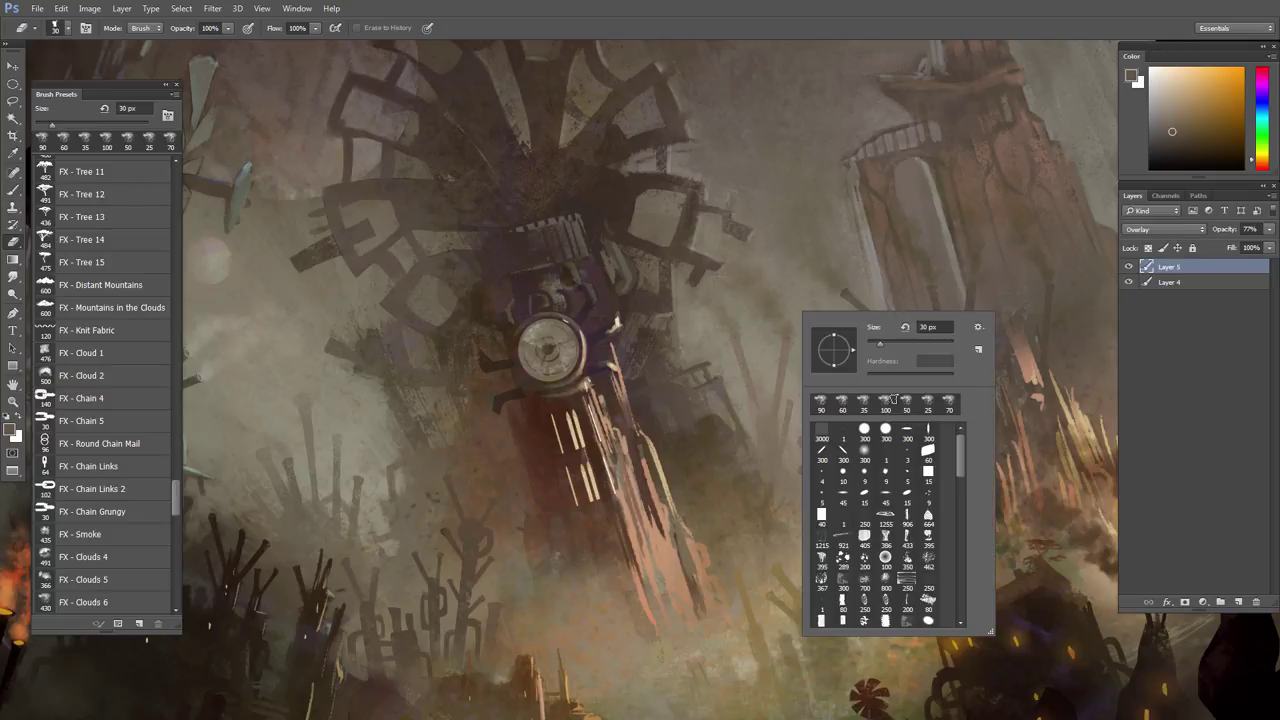
left_click(878, 456)
left_click_drag(751, 318, 759, 301)
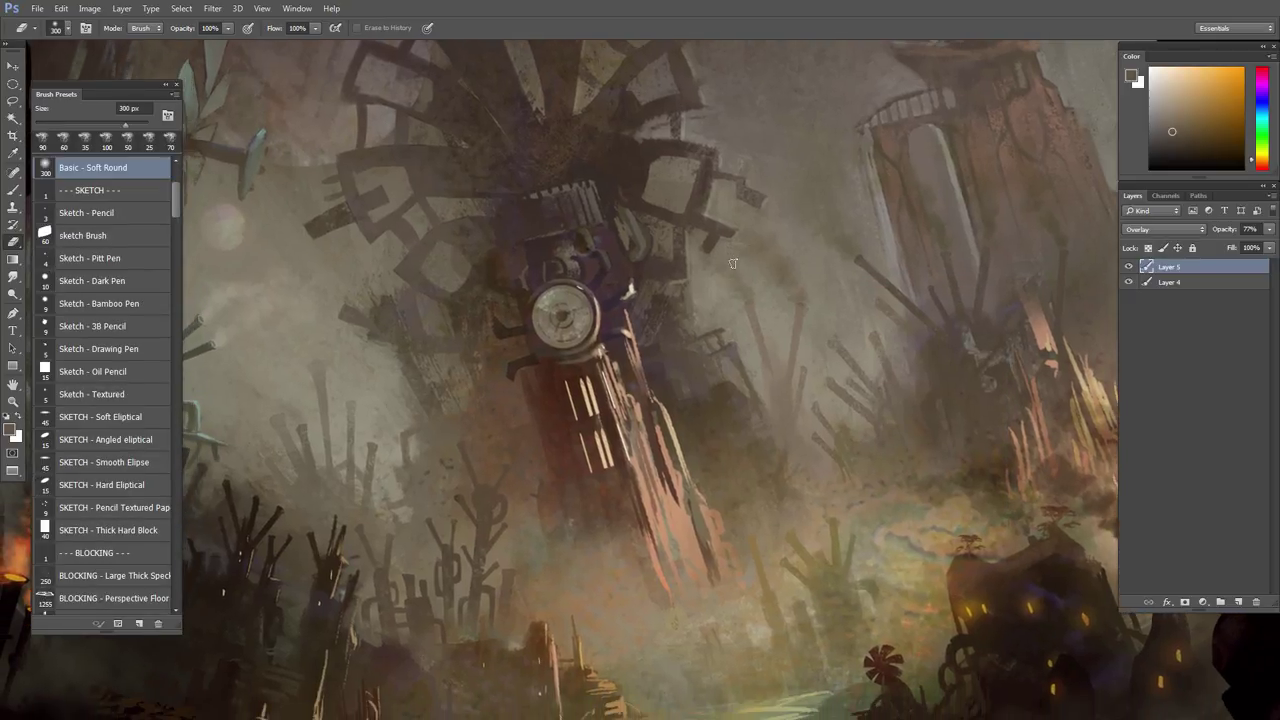
key("bracketleft")
key("bracketleft")
key("bracketleft")
key("bracketright")
key("bracketright")
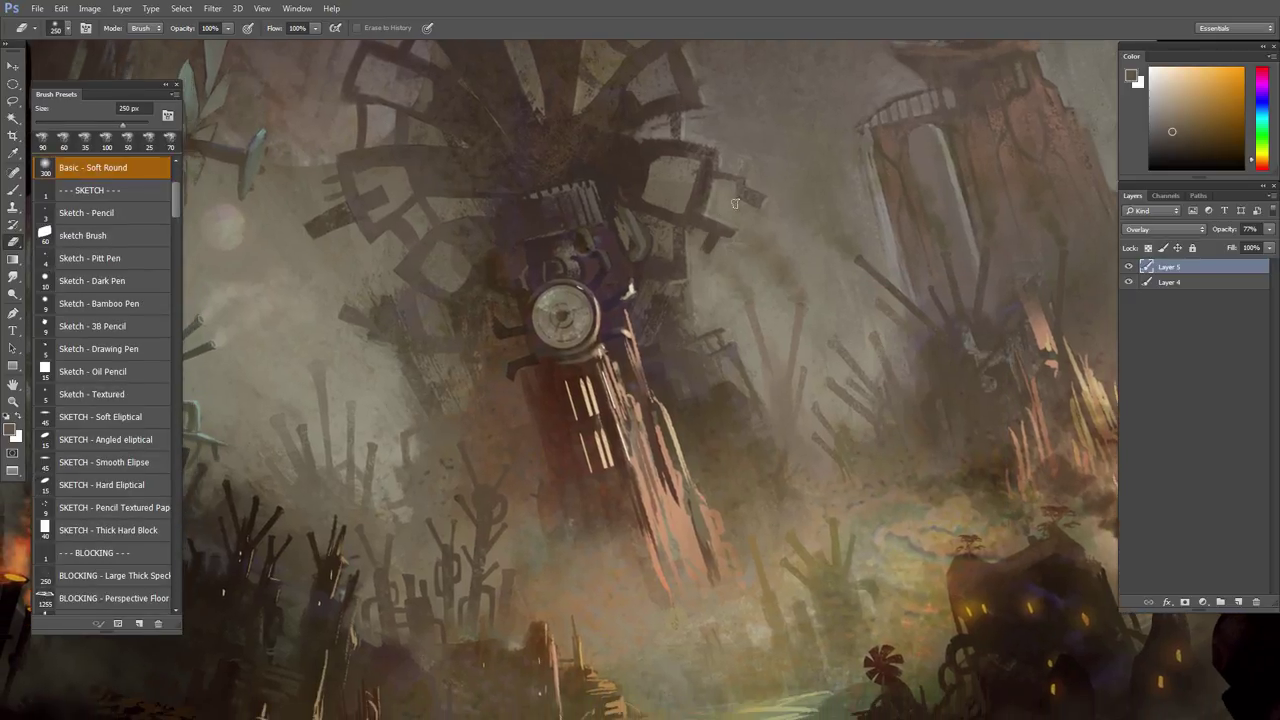
- Flip the canvas horizontally and compare the painting with Layer 5 hidden and shown
key("ctrl+0")
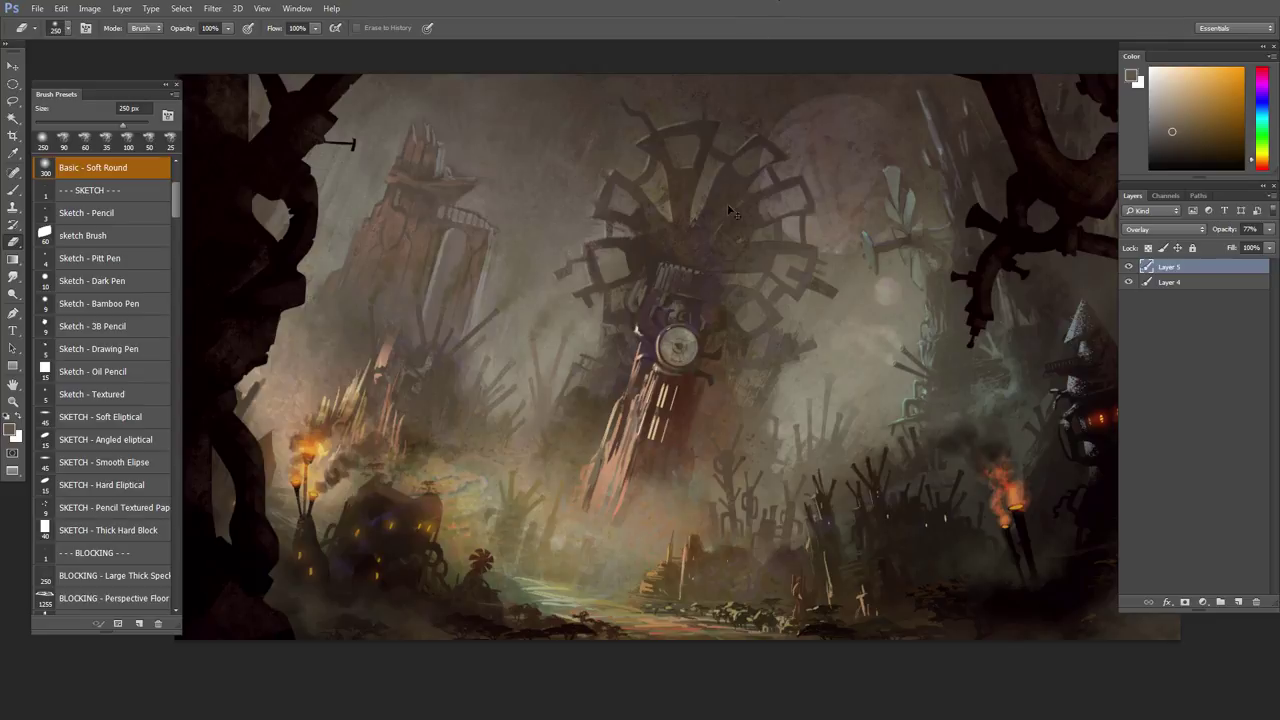
left_click_drag(702, 356, 731, 457)
key("b")
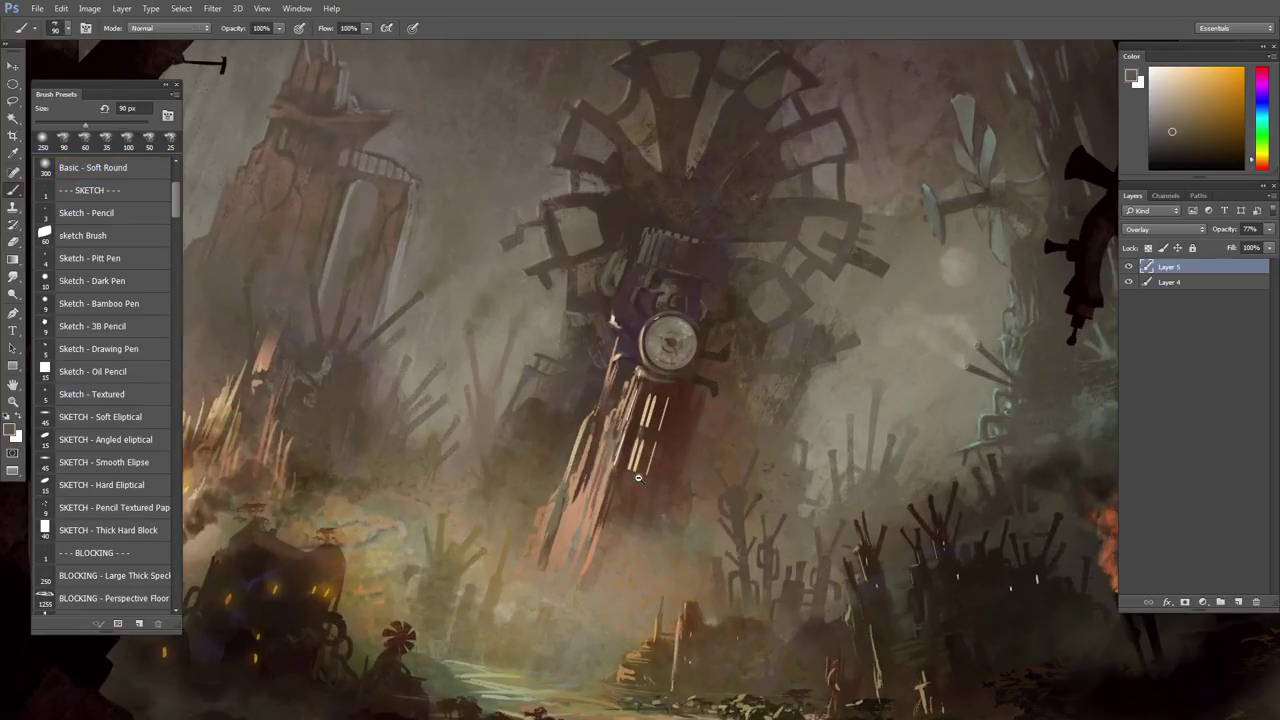
scroll(690, 460, "down", 3)
left_click_drag(661, 477, 623, 443)
left_click(1128, 268)
left_click(1129, 267)
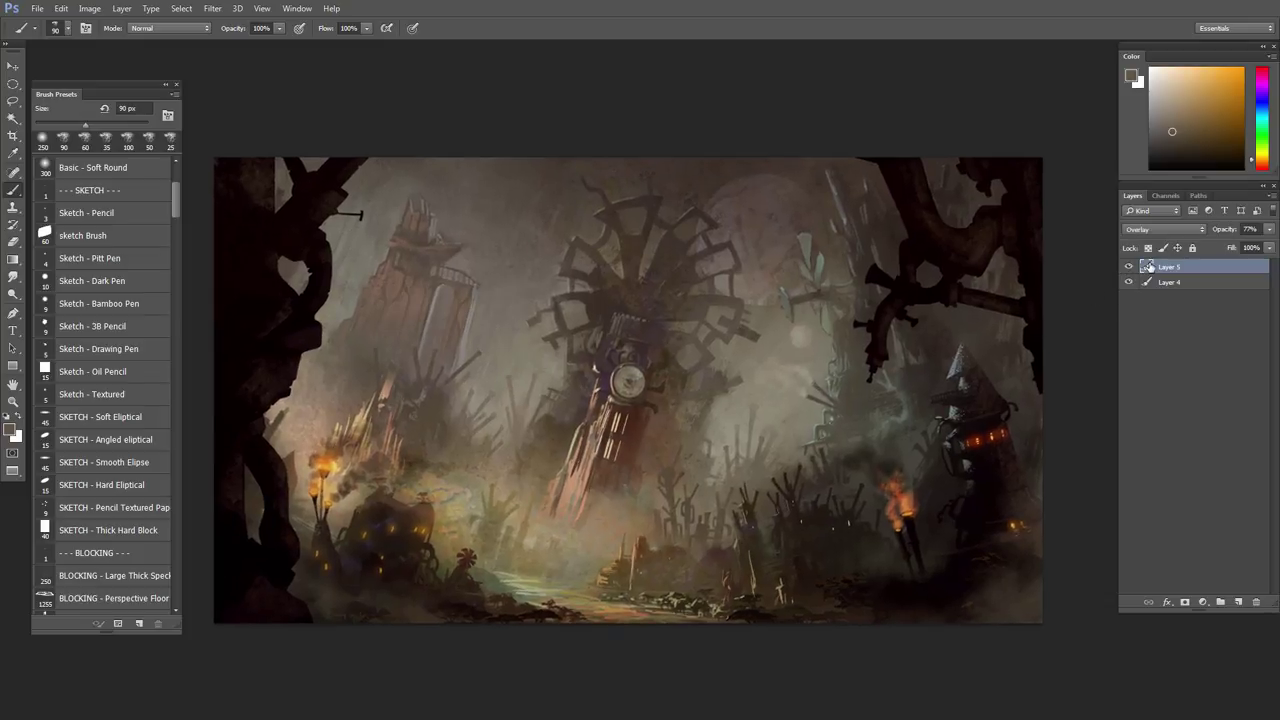
- Shift the hue of Layer 5 slightly towards negative values with another Hue/Saturation adjustment
key("ctrl+u")
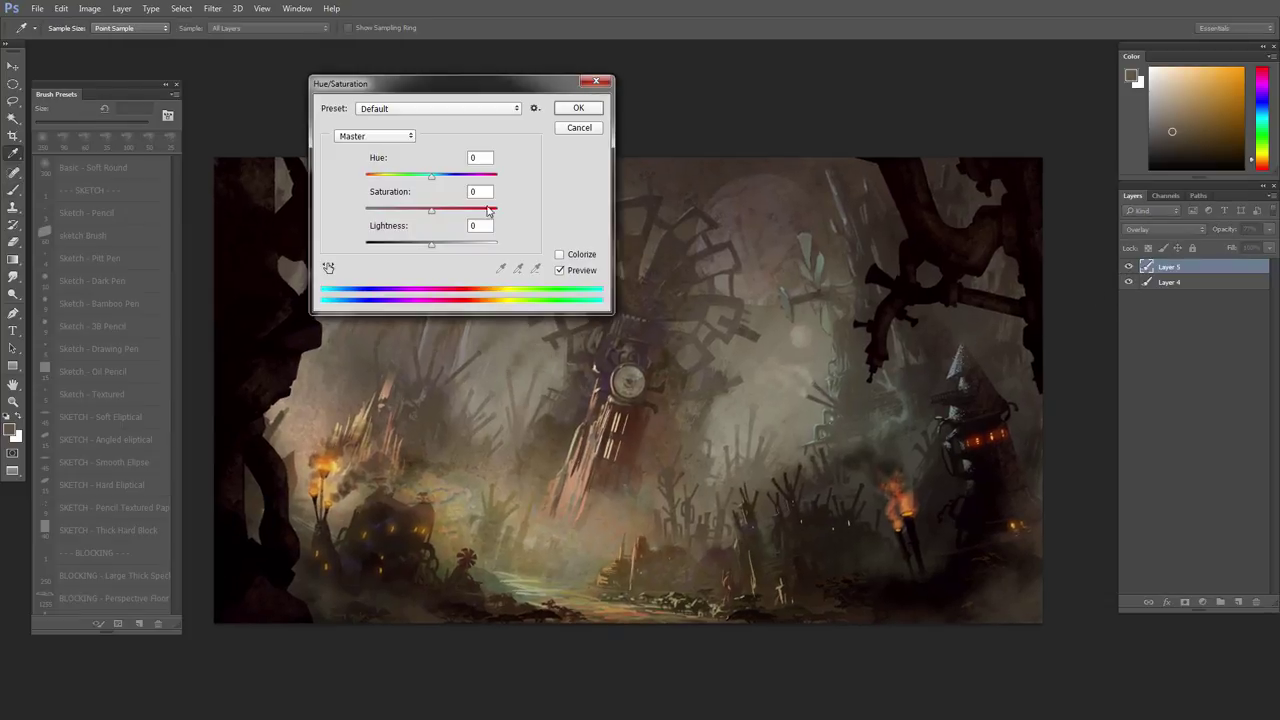
mouse_move(433, 183)
left_mouse_down()
mouse_move(416, 182)
mouse_move(429, 180)
left_mouse_up()
left_click(578, 108)
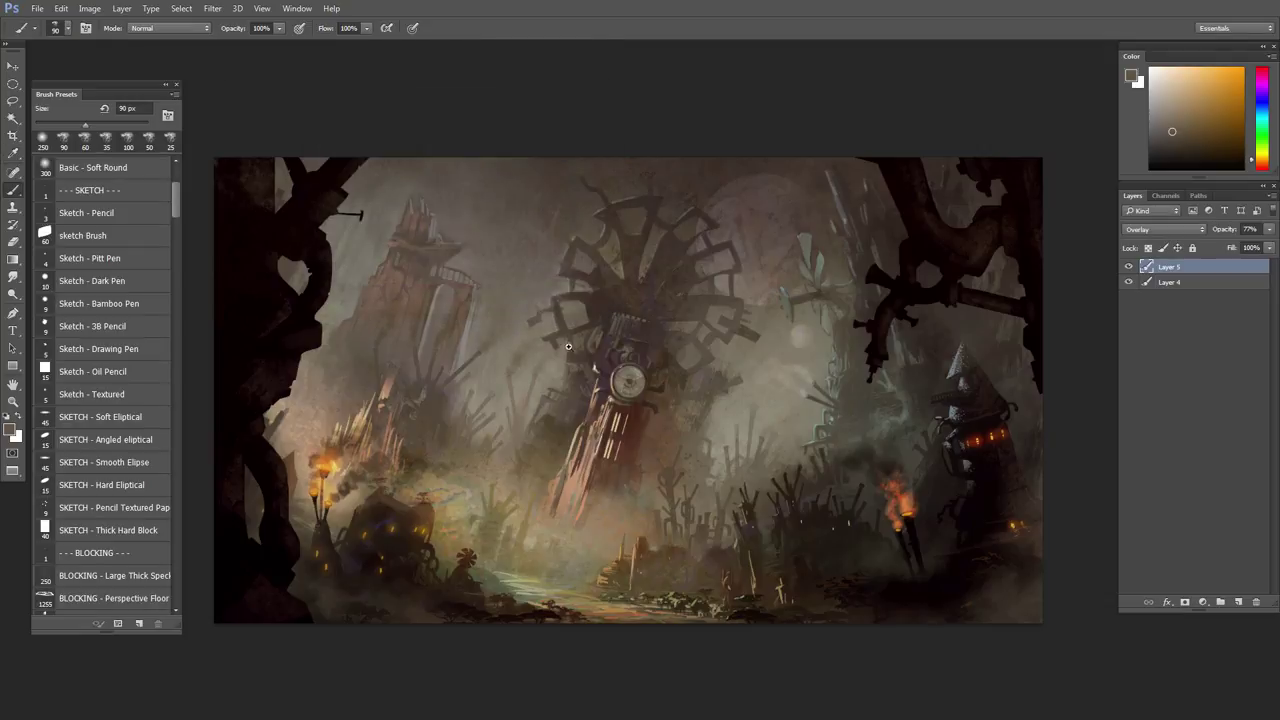
- Examine the composition of the mirrored painting at several magnifications, from a small overview to closer views
scroll(587, 397, "up", 1)
scroll(587, 397, "up", 2)
scroll(617, 416, "down", 3)
left_click_drag(664, 450, 668, 420)
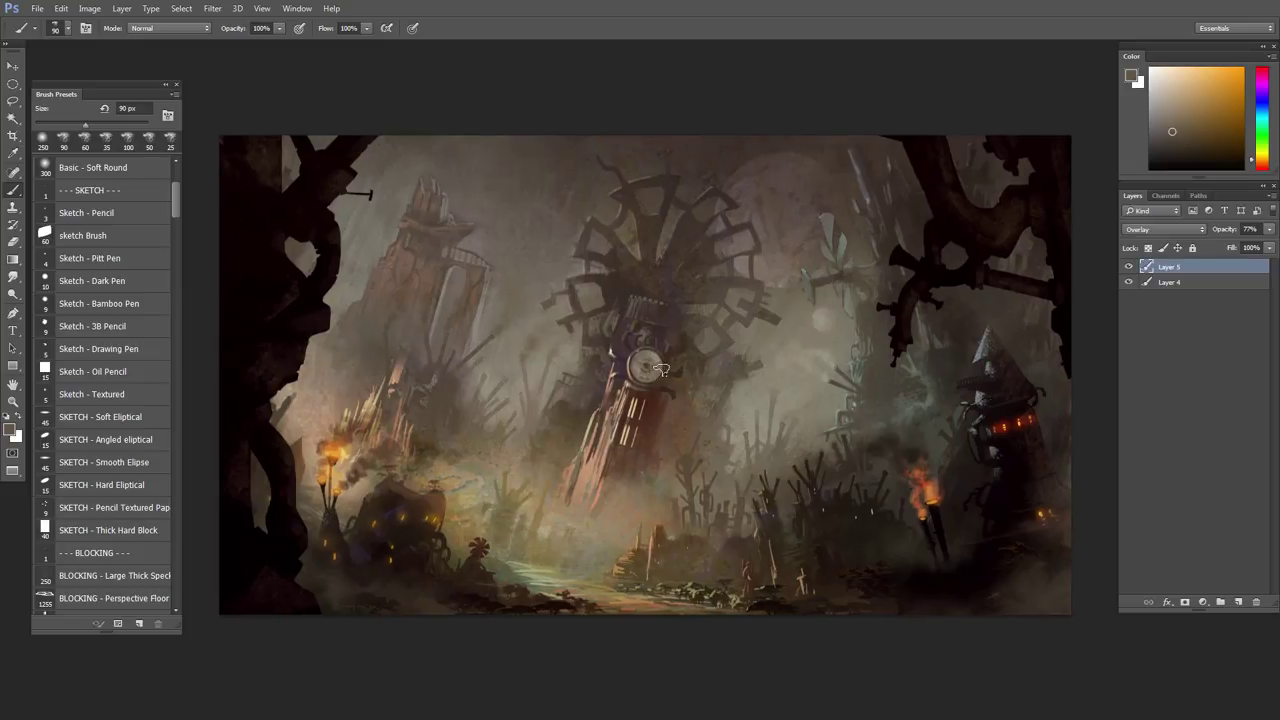
scroll(690, 420, "up", 1)
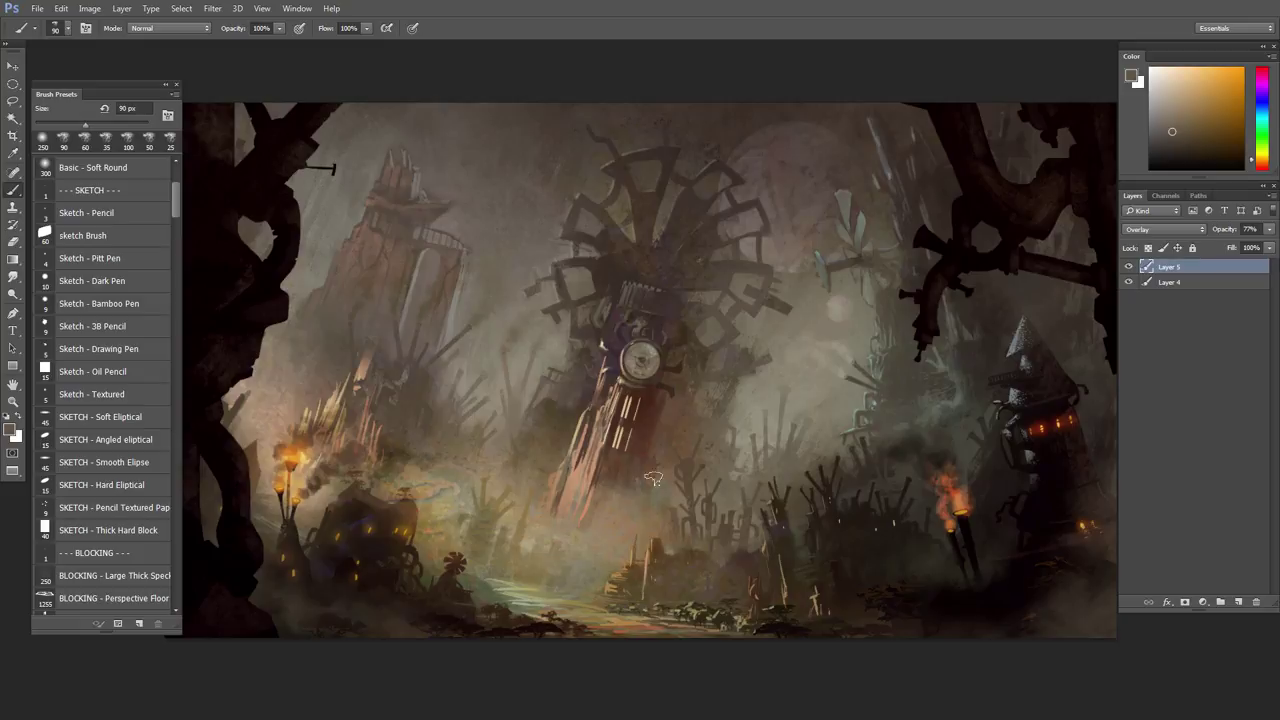
key("v")
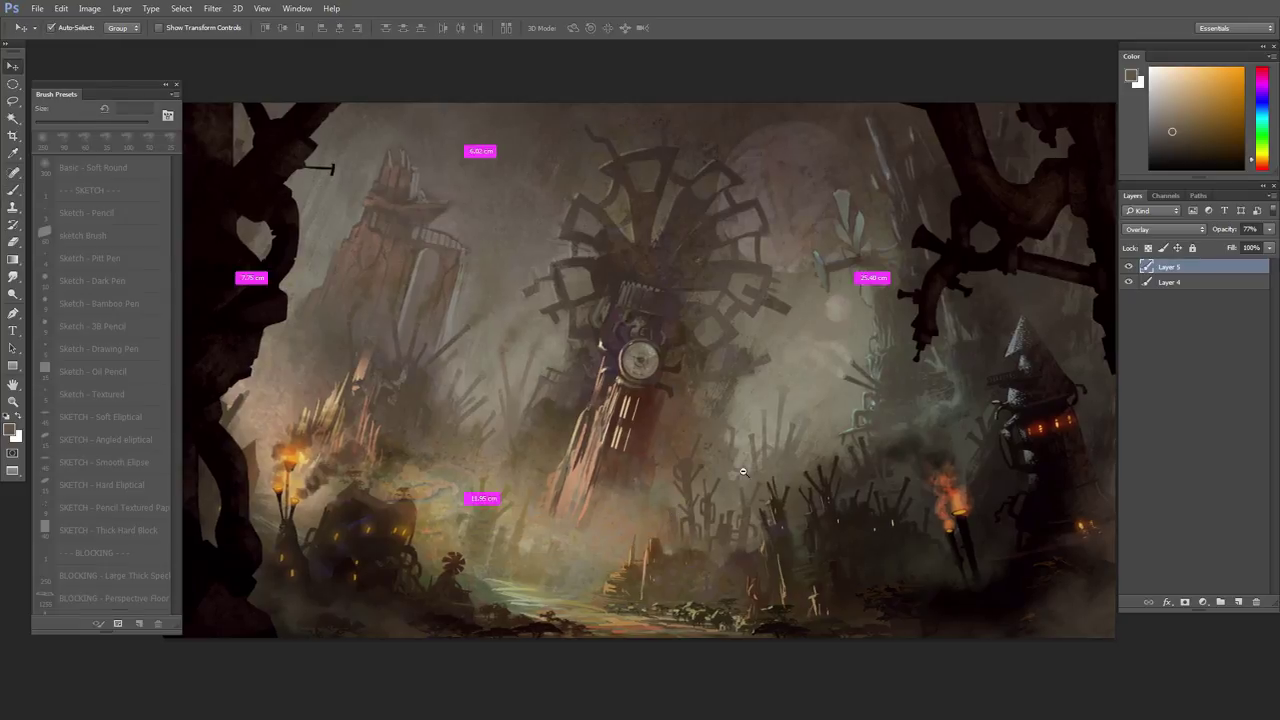
scroll(687, 391, "down", 2)
scroll(687, 391, "down", 1)
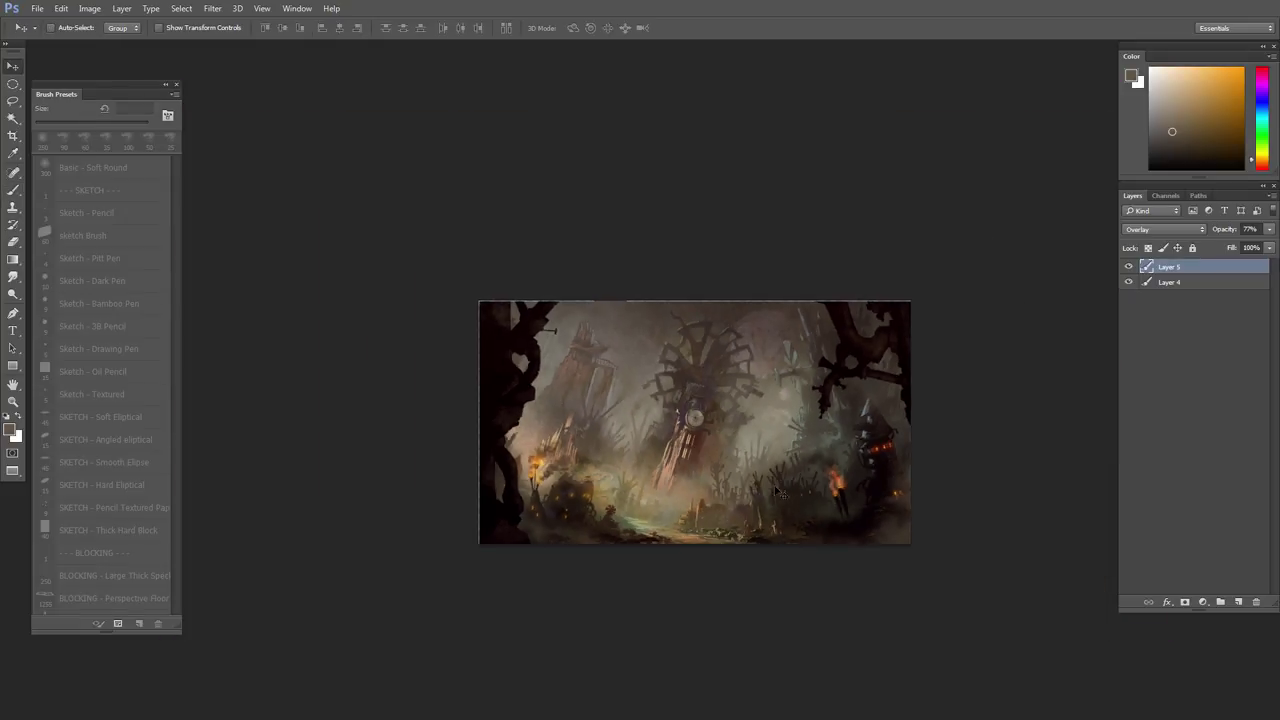
scroll(676, 463, "up", 2)
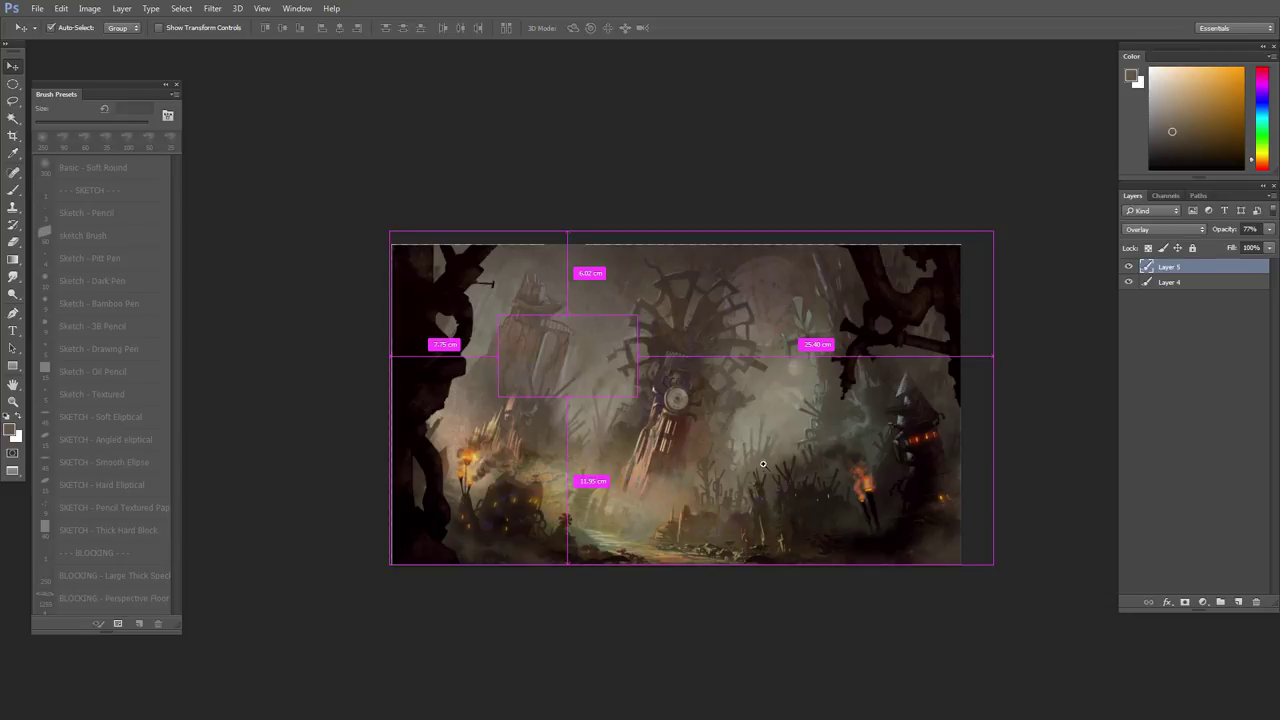
scroll(776, 481, "up", 1)
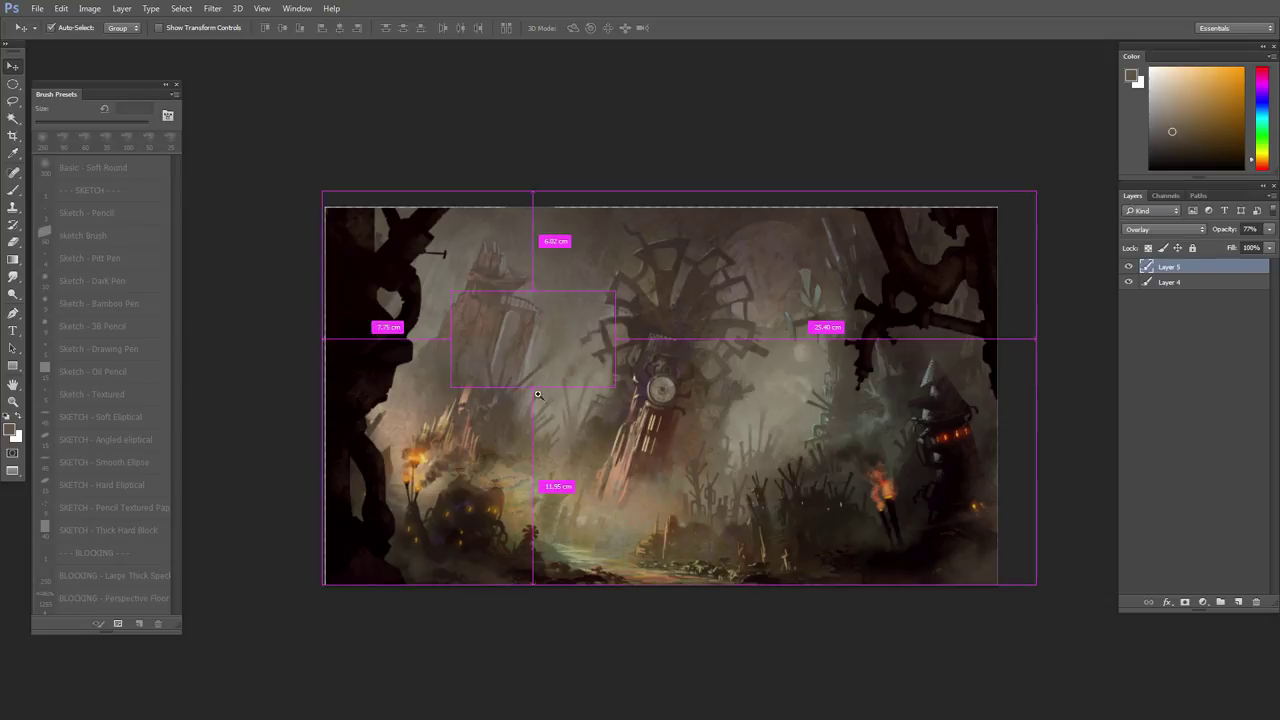
scroll(525, 405, "up", 1)
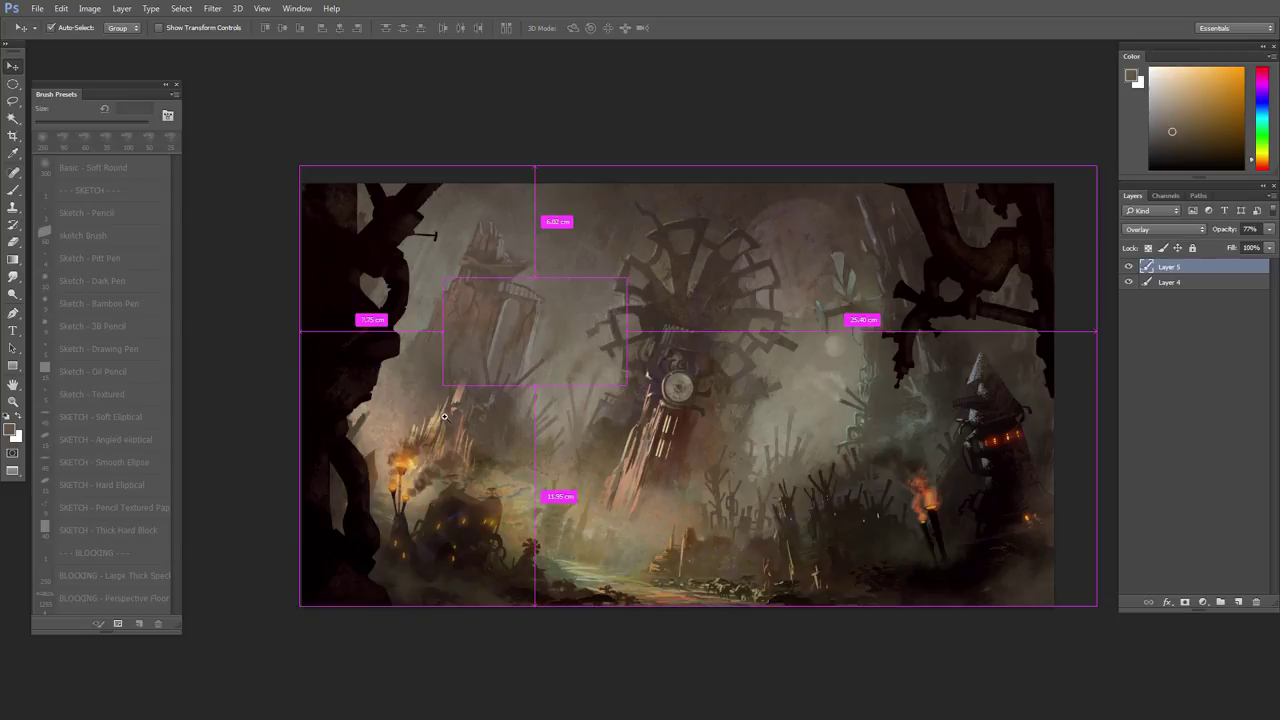
scroll(460, 447, "up", 1)
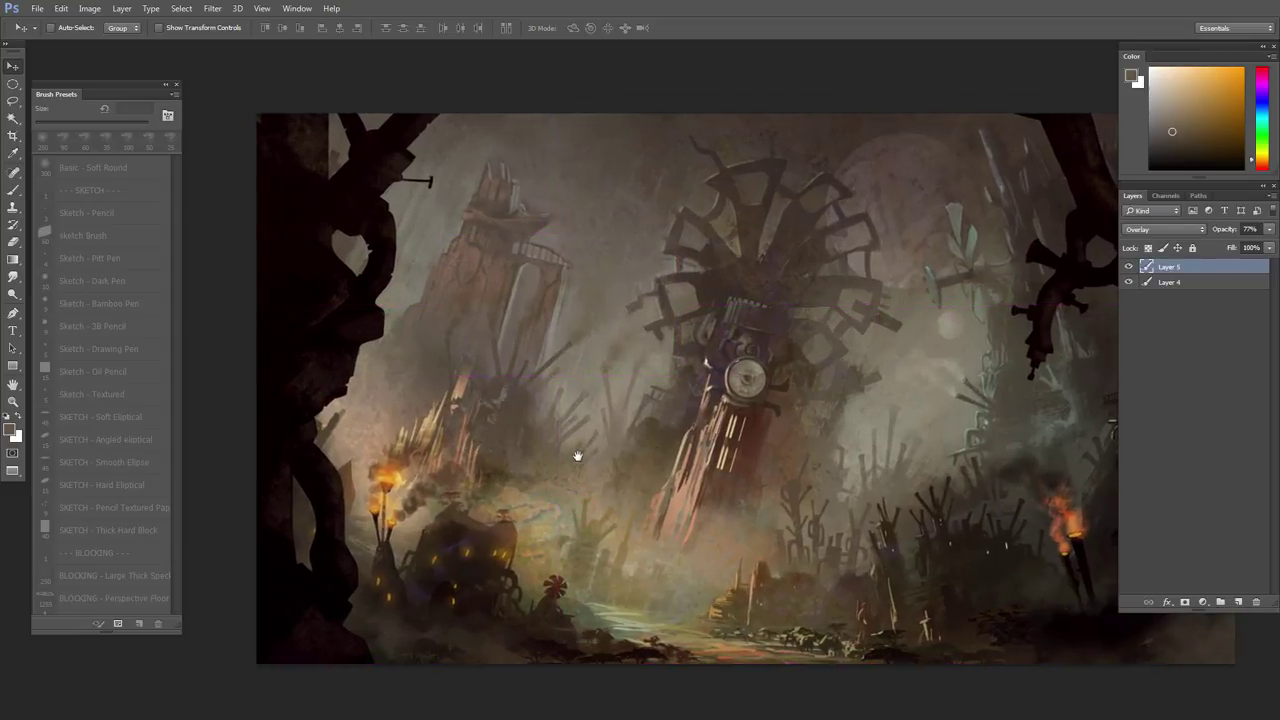
scroll(578, 450, "up", 1)
scroll(584, 453, "down", 2)
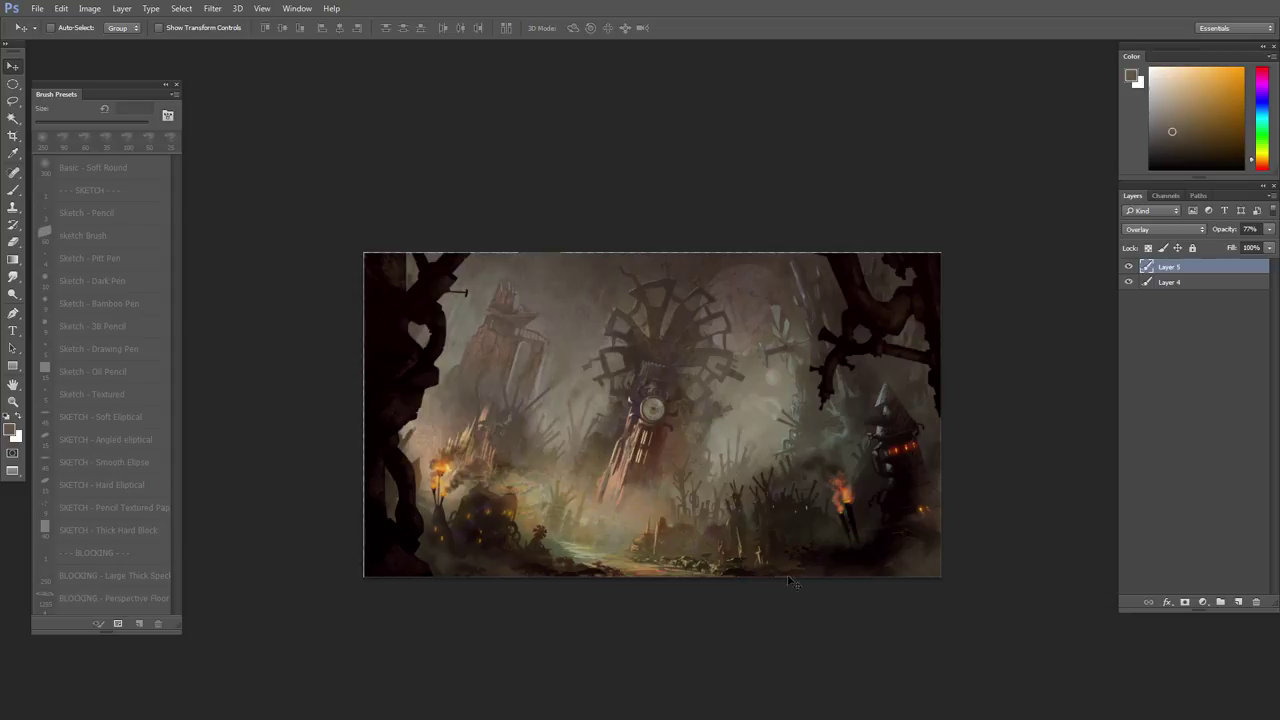
left_click_drag(680, 539, 722, 535)
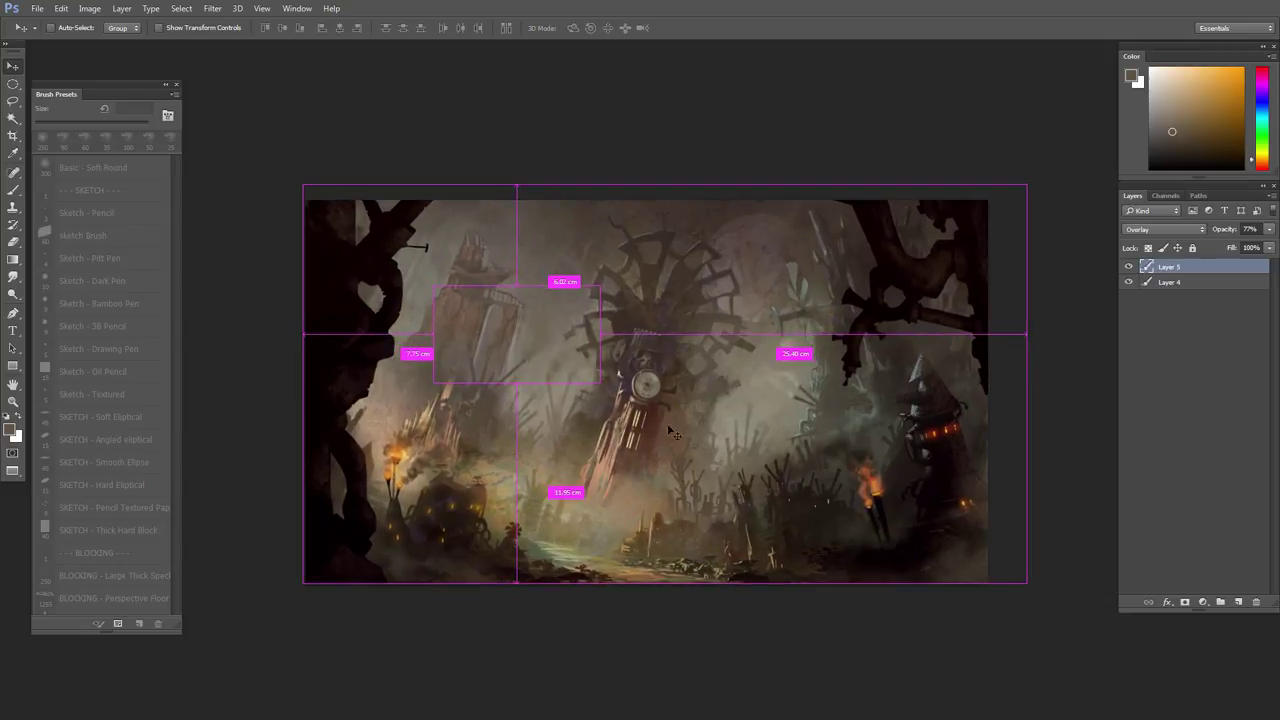
- Add a new layer above Layer 5 and set the brush colour to bright red
left_click(1239, 600)
key("b")
left_click_drag(1218, 106, 1246, 32)
left_click_drag(1265, 78, 1273, 58)
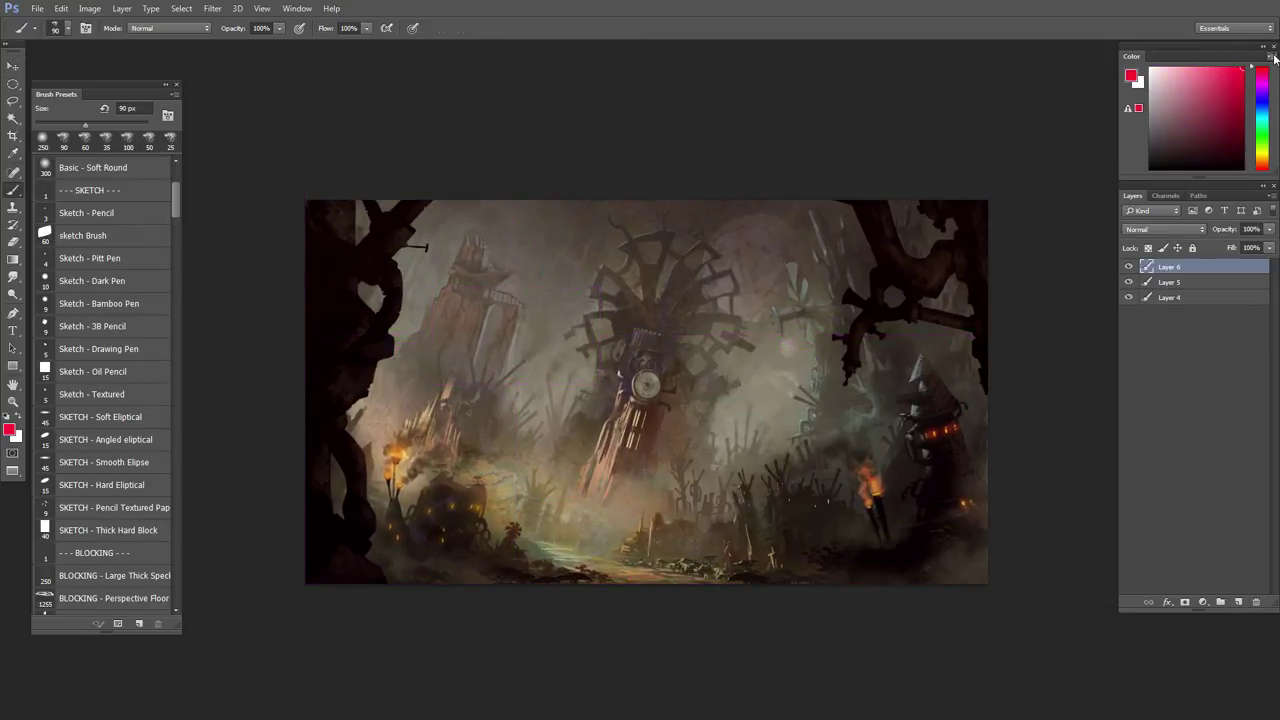
- Draw three roughly parallel red diagonals through the clock tower, the dark tree on one side and the distant ruin on the other
left_click(742, 204)
left_click(568, 549, "shift")
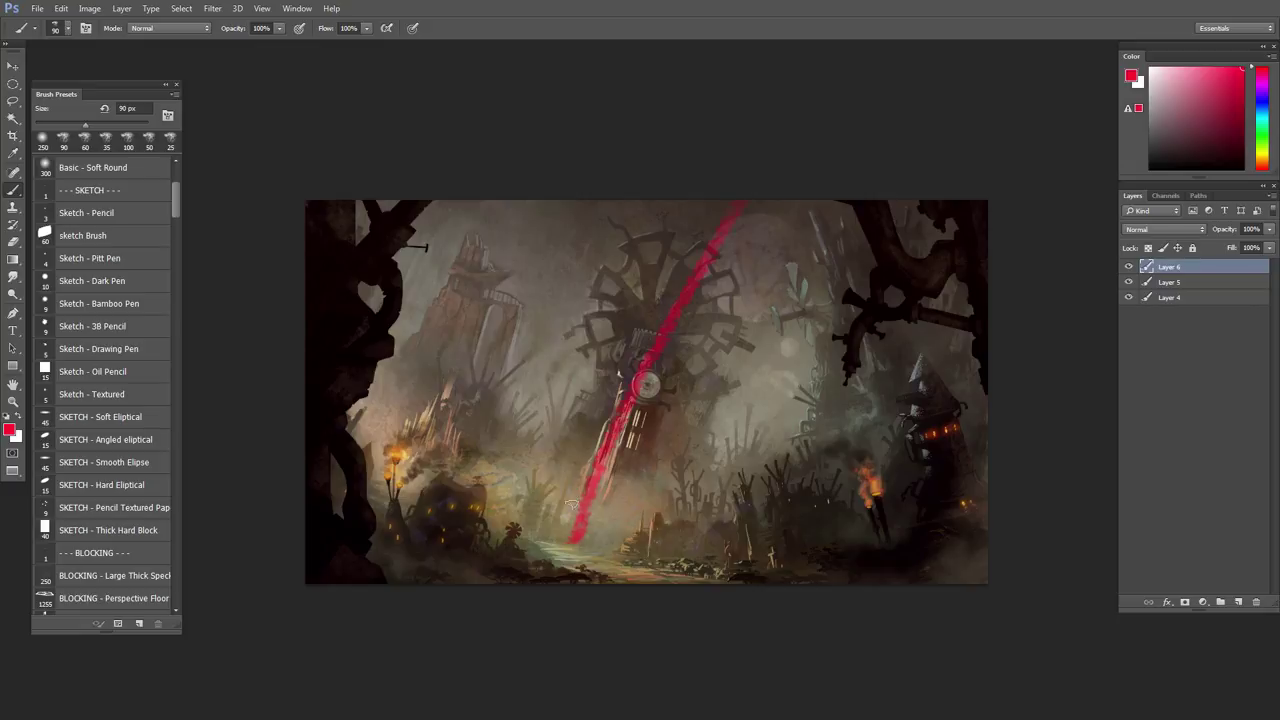
left_click(918, 254)
left_click(766, 578, "shift")
left_click(543, 204)
left_click(370, 528, "shift")
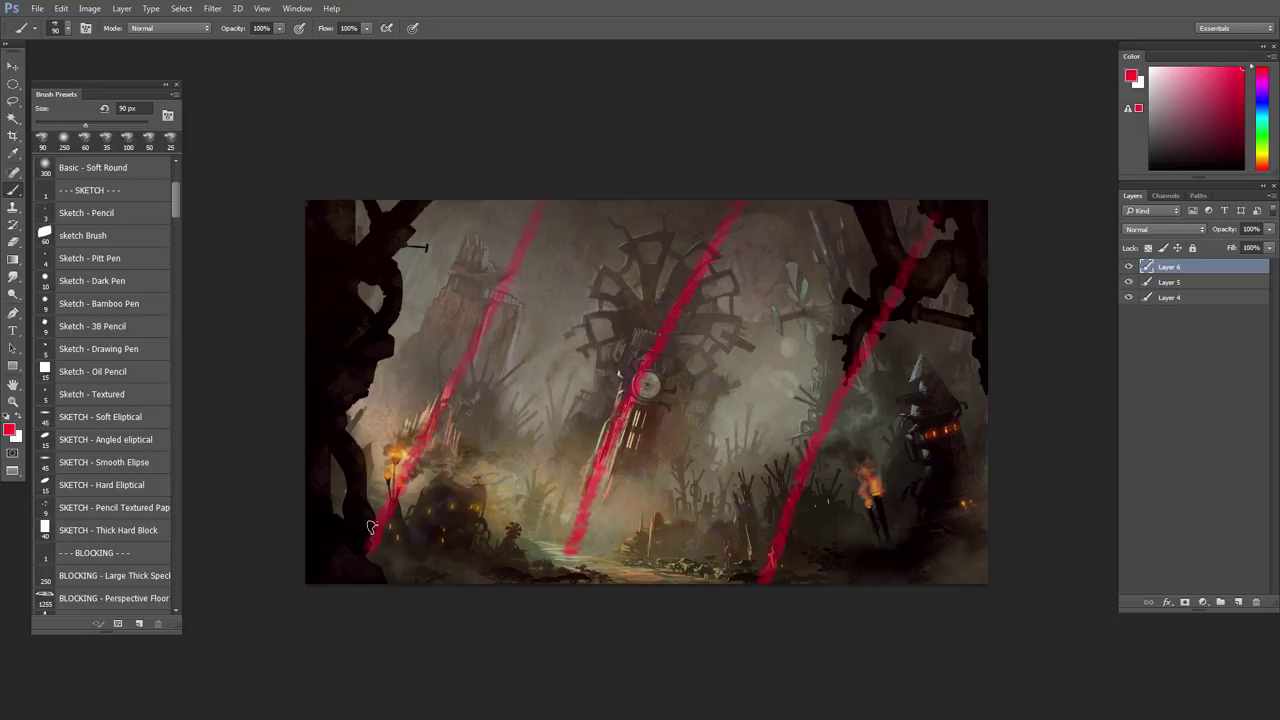
- Draw a red line sloping across the foreground from the dark tree trunk down to the path's lower edge
left_click_drag(585, 490, 543, 443)
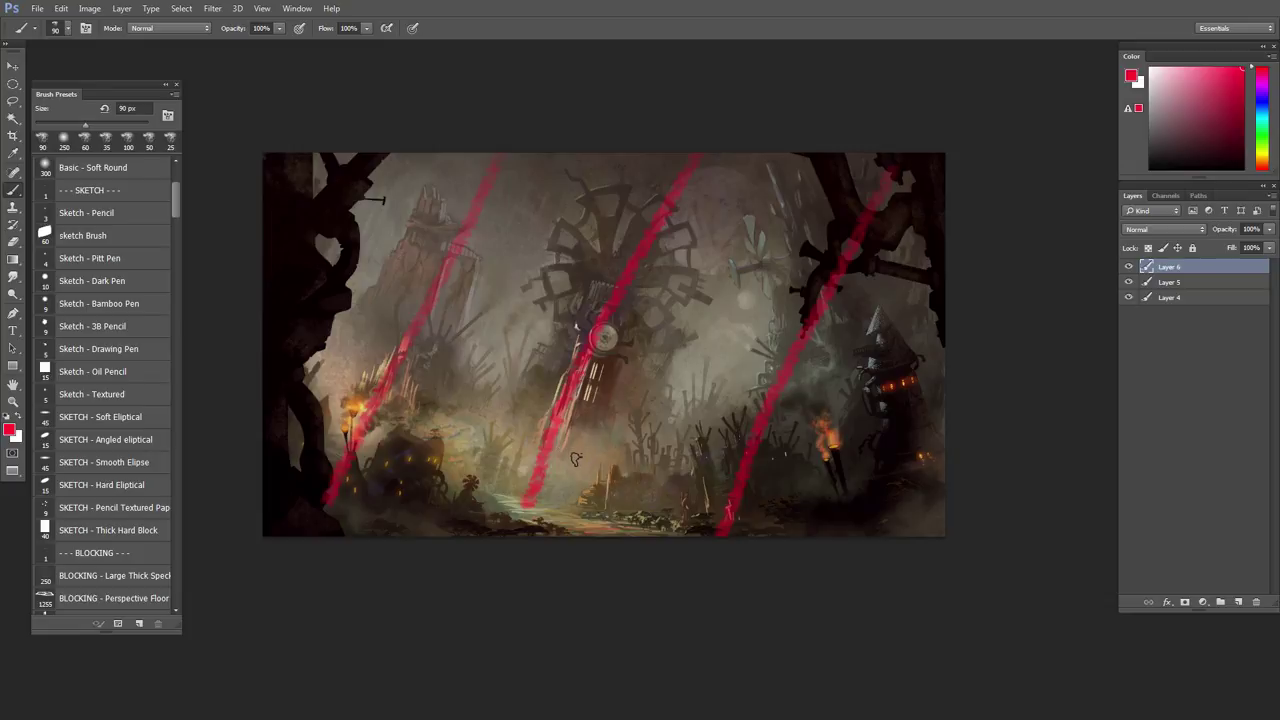
left_click(287, 432)
left_click(766, 557, "shift")
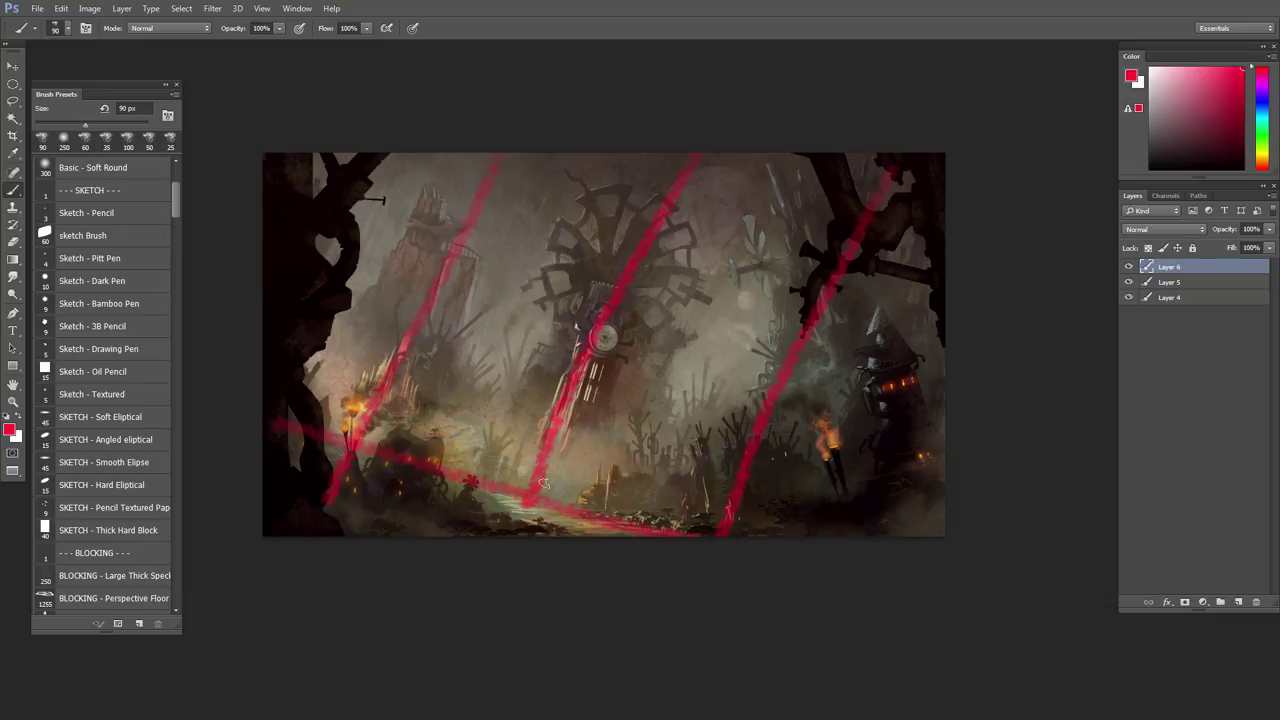
left_click_drag(492, 392, 444, 446)
mouse_move(487, 368)
left_mouse_down()
mouse_move(438, 454)
mouse_move(502, 432)
left_mouse_up()
key("ctrl+alt+z")
key("ctrl+alt+z")
mouse_move(422, 277)
left_mouse_down()
mouse_move(649, 320)
mouse_move(715, 380)
left_mouse_up()
left_click_drag(728, 330, 740, 398)
key("ctrl+alt+z")
key("ctrl+alt+z")
key("ctrl+alt+z")
left_click_drag(771, 429, 751, 437)
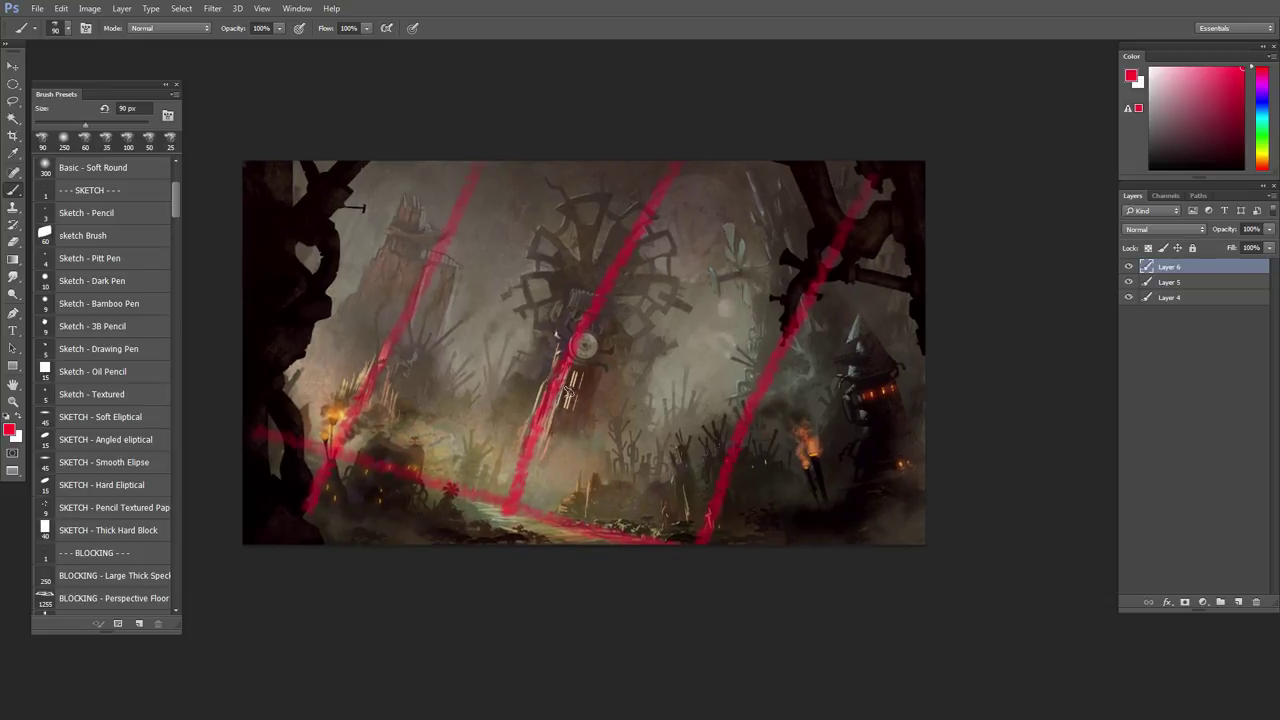
mouse_move(384, 301)
left_mouse_down()
mouse_move(513, 326)
mouse_move(896, 450)
left_mouse_up()
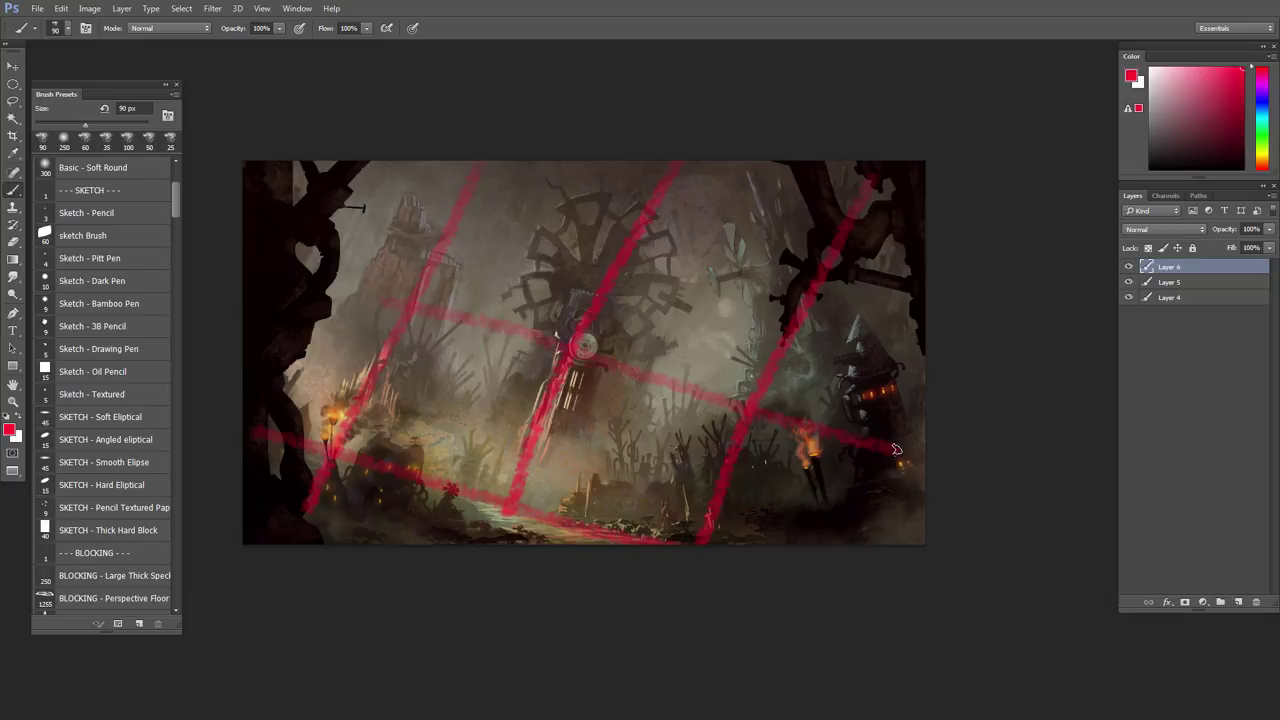
key("ctrl+z")
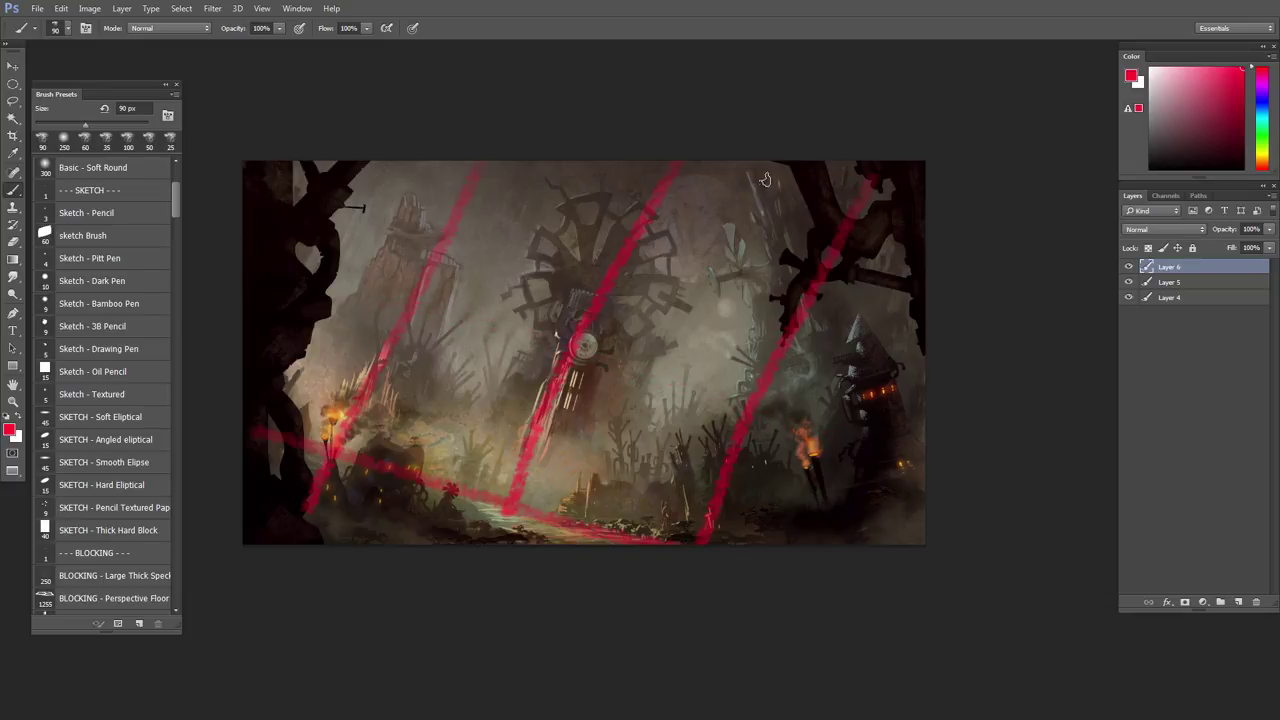
- Draw red diagonals in the opposite direction, two through the spired tower and one from the nail on the tree trunk to the ground
left_click_drag(756, 158, 887, 455)
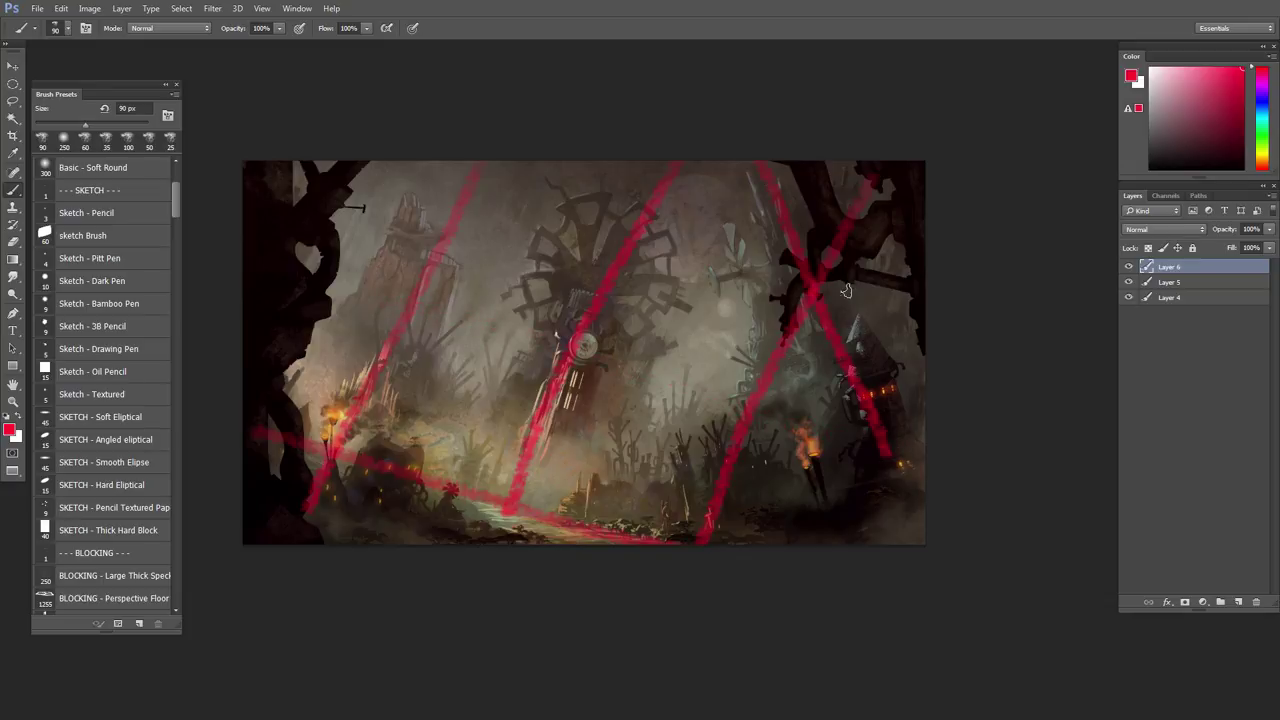
left_click_drag(845, 290, 910, 517)
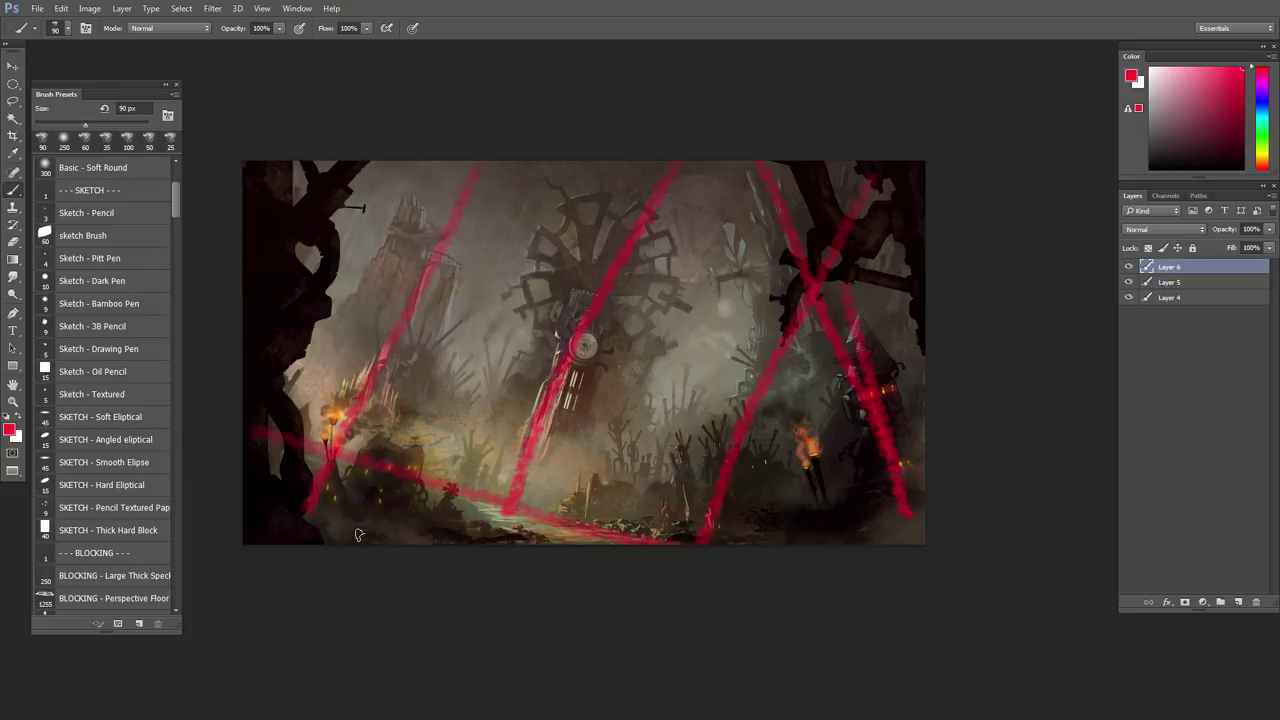
left_click_drag(324, 205, 410, 546)
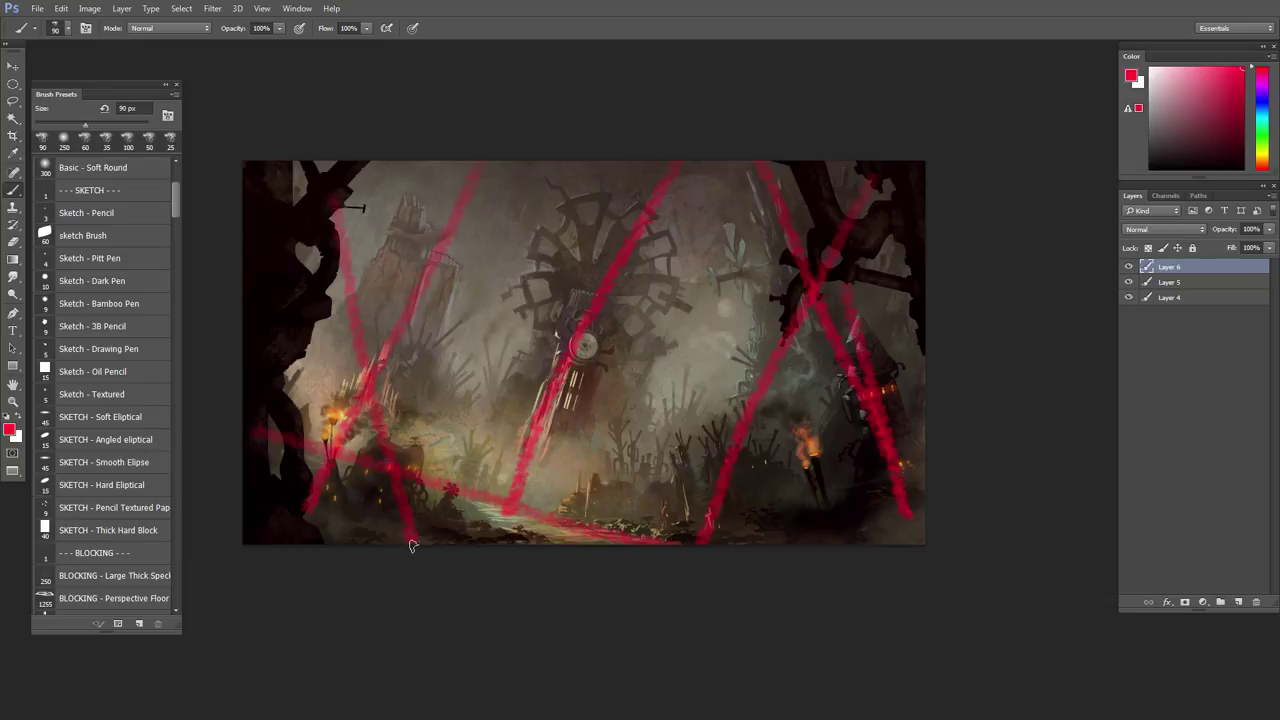
- Replace the last red diagonal from the nail with a shorter one beside the torch, and flip the canvas horizontally
key("ctrl+z")
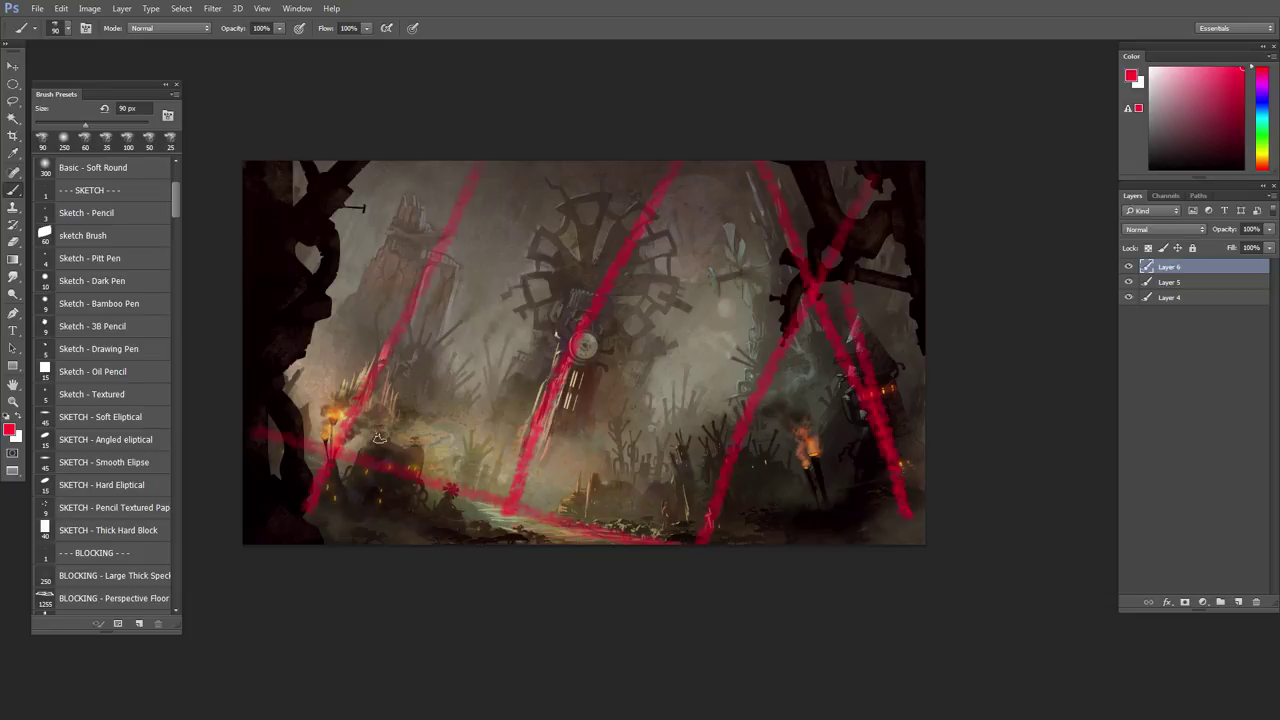
left_click_drag(355, 338, 390, 483)
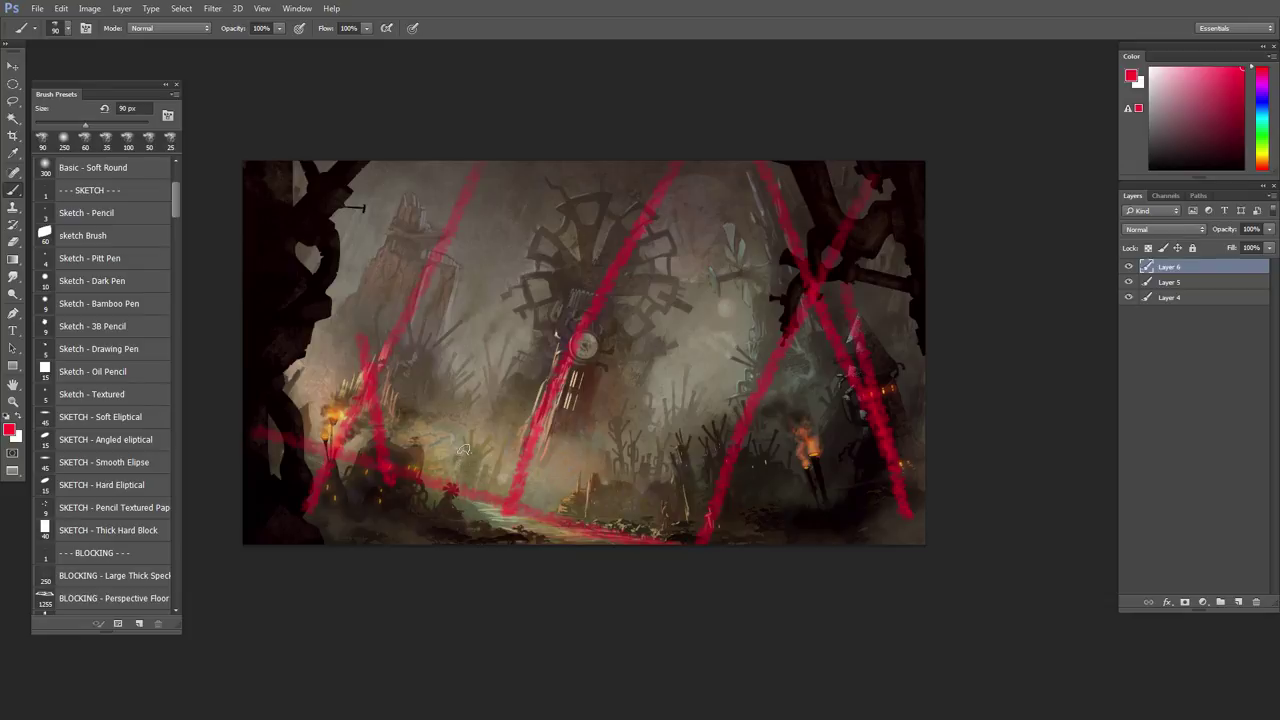
key("ctrl+shift+h")
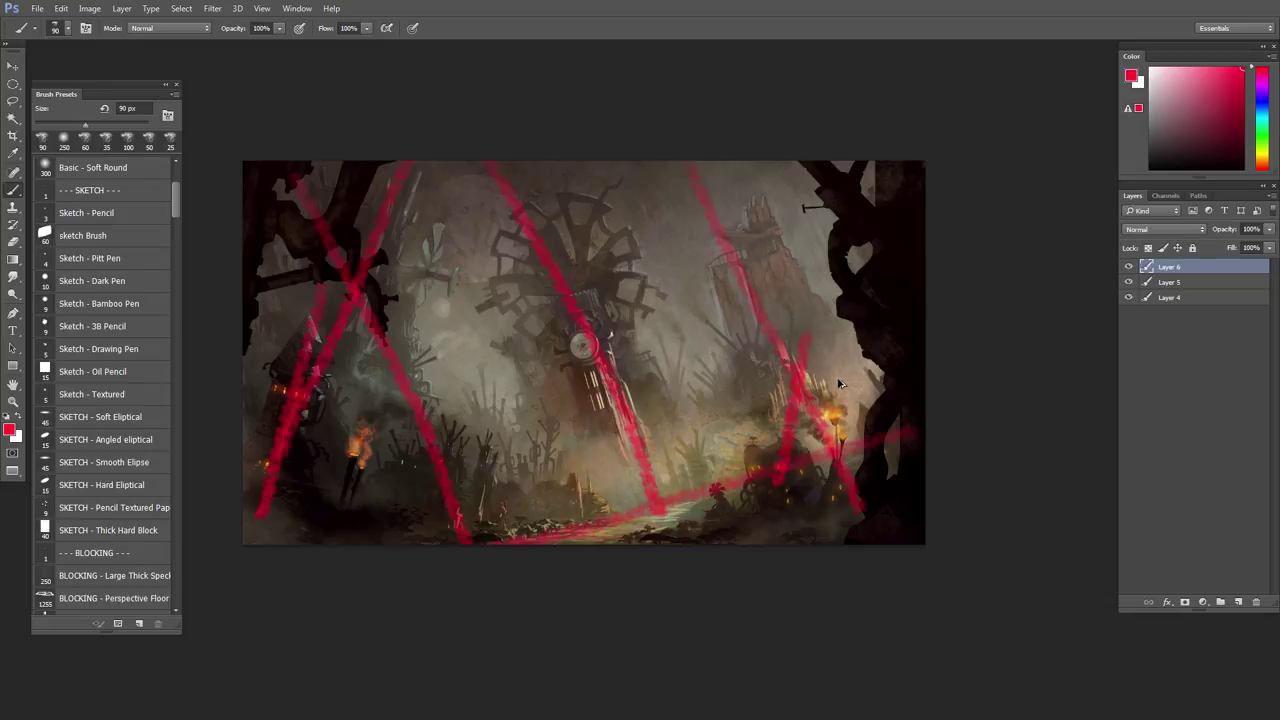
key("ctrl+shift+h")
key("ctrl+shift+h")
- Draw a red diagonal from the dark tree trunk to the ground and another down across the distant ruin
left_click_drag(851, 290, 737, 600)
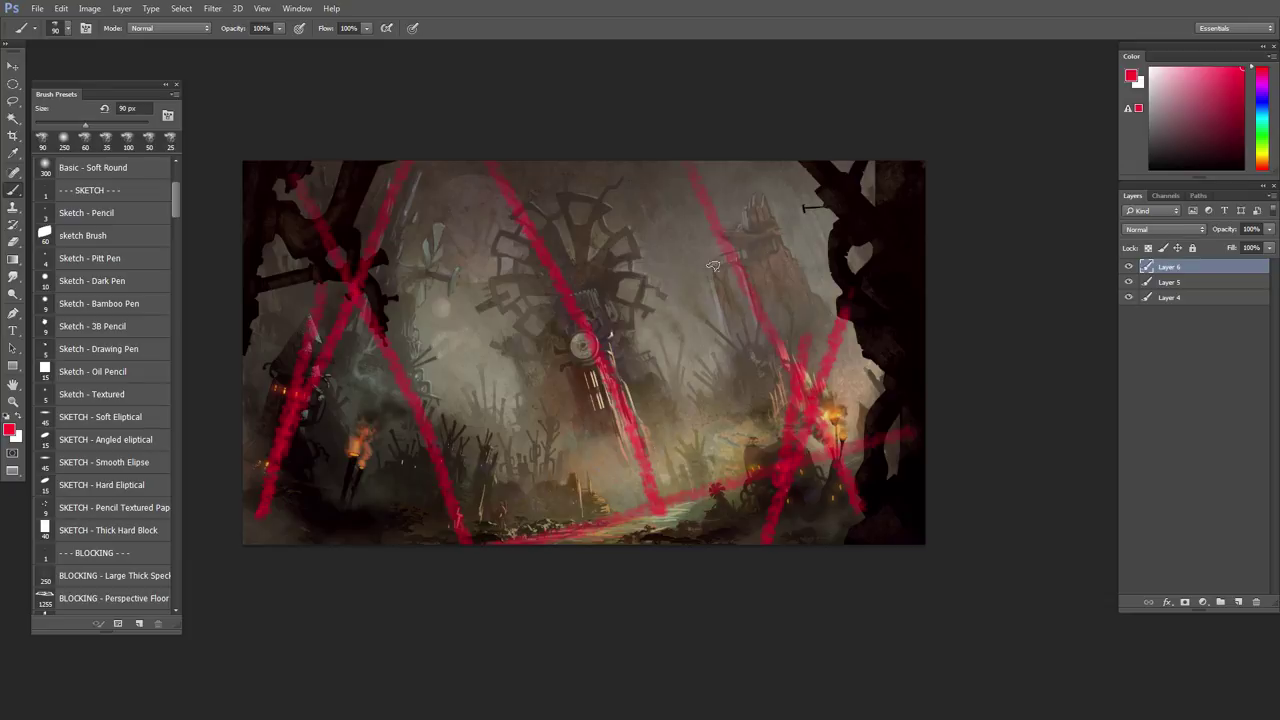
left_click_drag(730, 188, 805, 383)
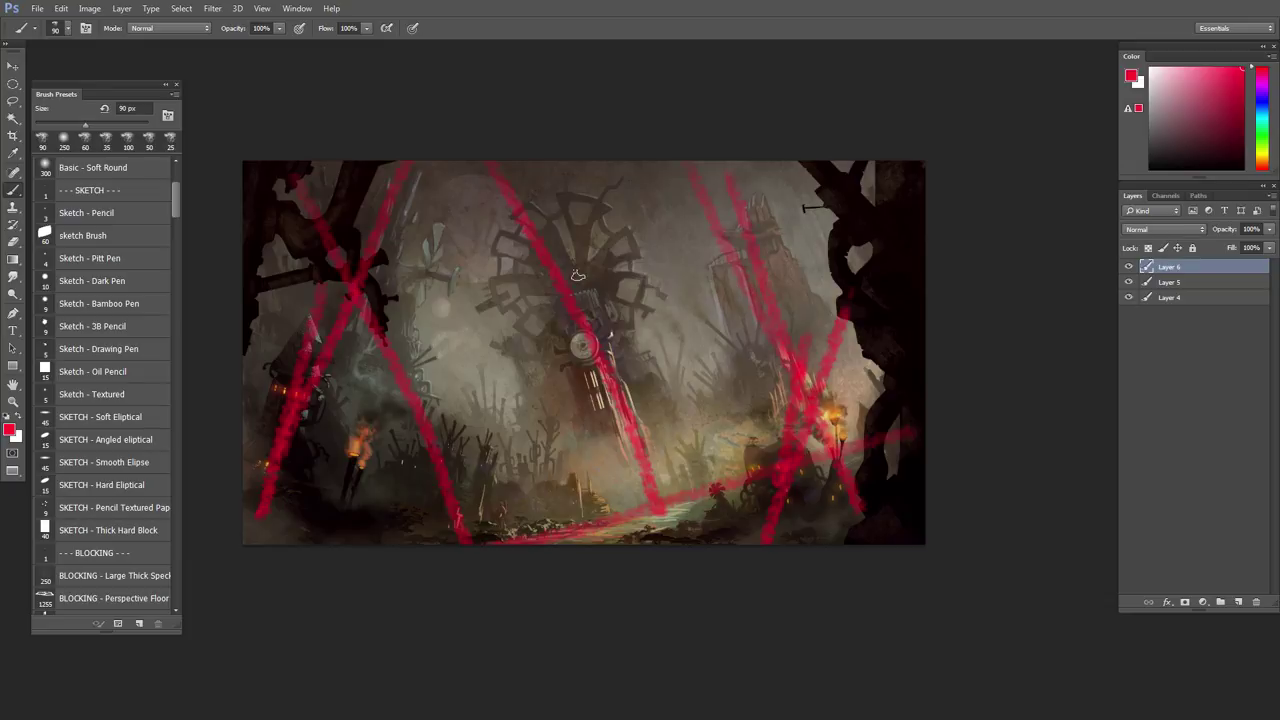
key("ctrl+z")
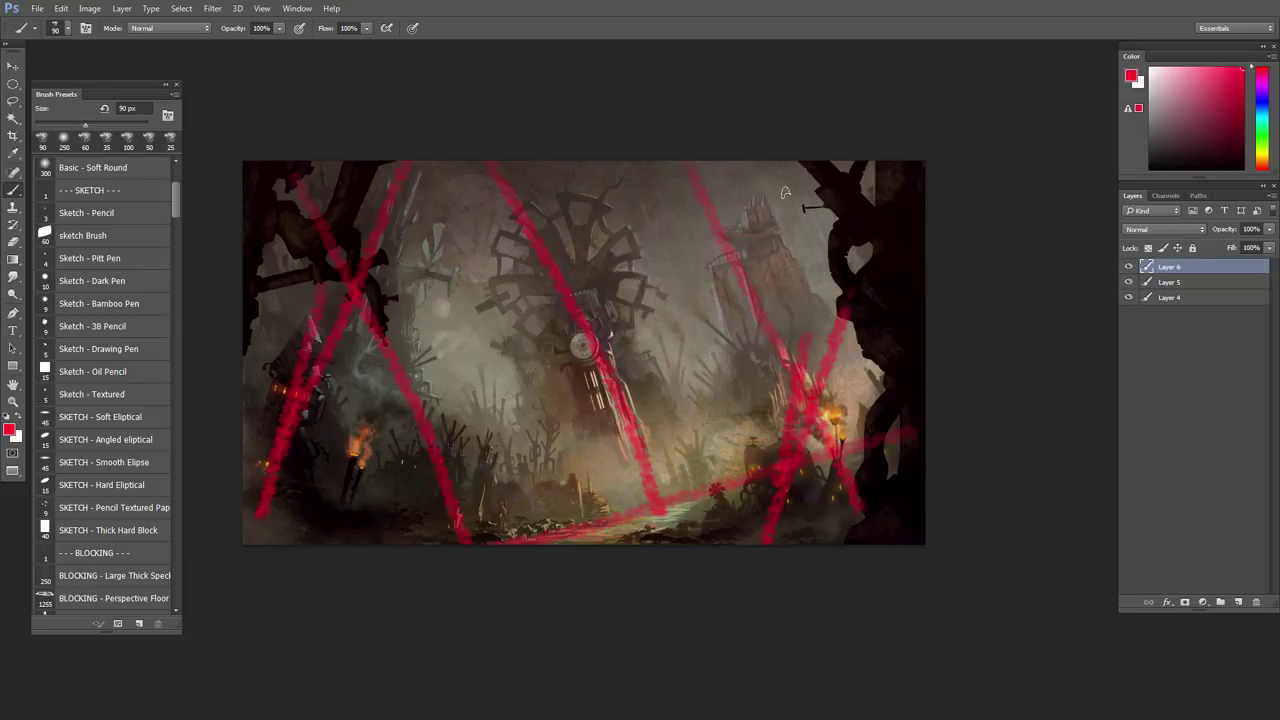
left_click_drag(785, 192, 752, 401)
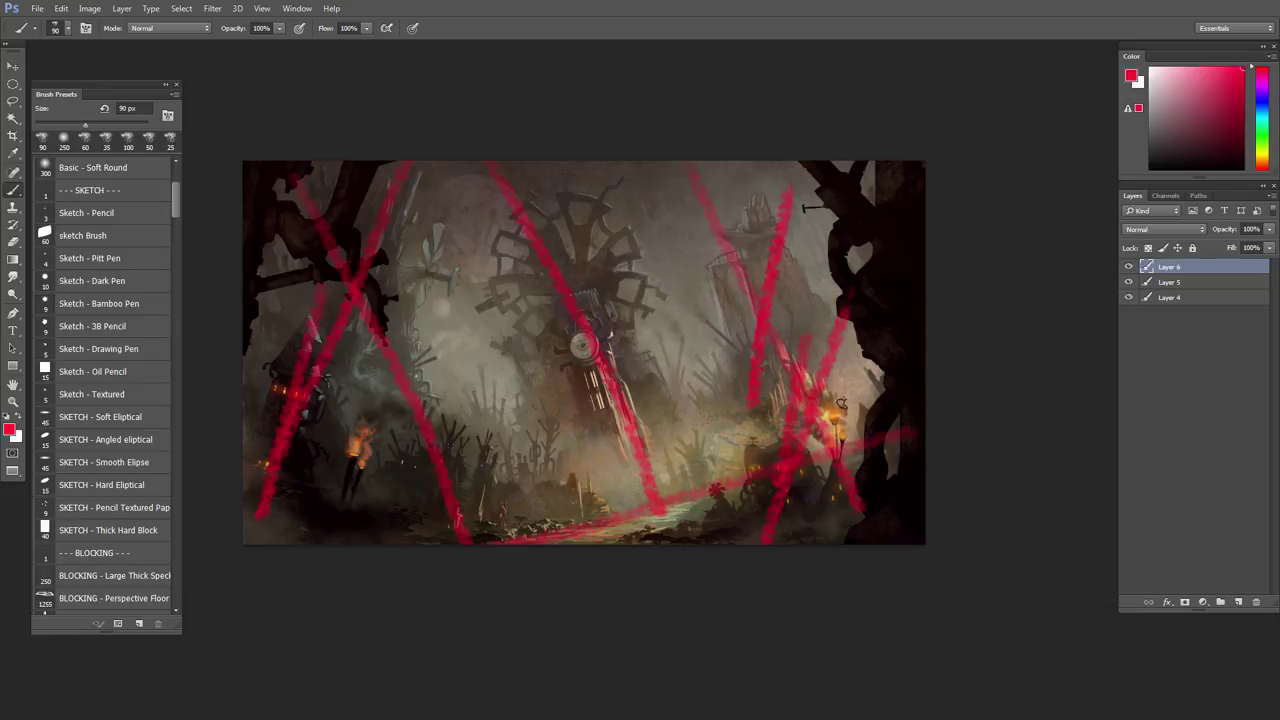
- Delete the red guide-line layer and flip the canvas back horizontally
left_click(1255, 601)
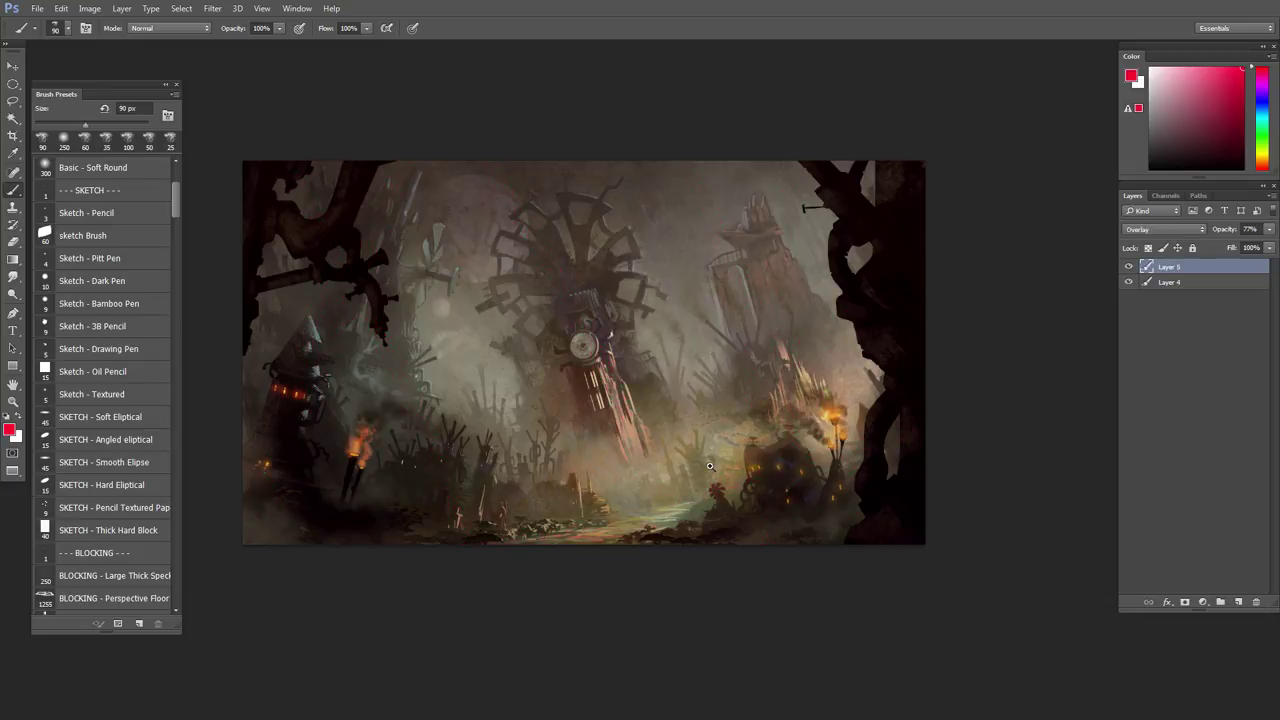
scroll(704, 464, "up", 1)
key("ctrl+shift+h")
scroll(672, 466, "down", 2)
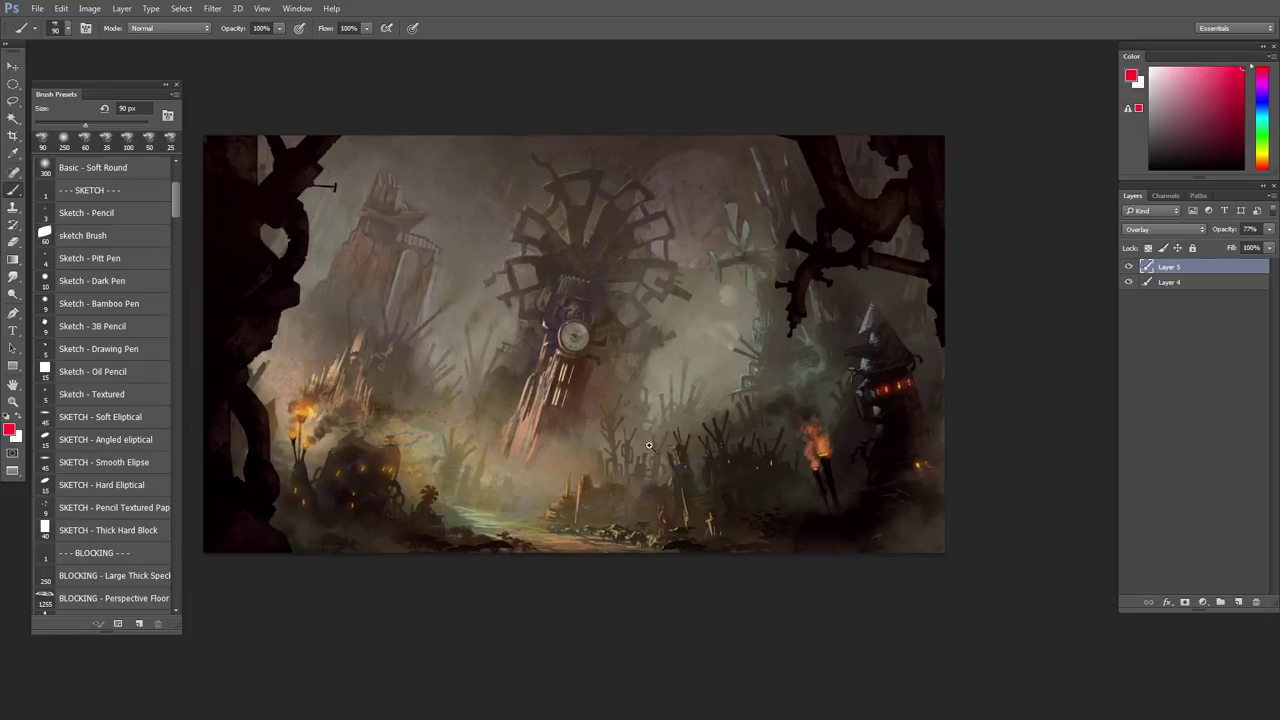
left_click_drag(646, 463, 656, 477)
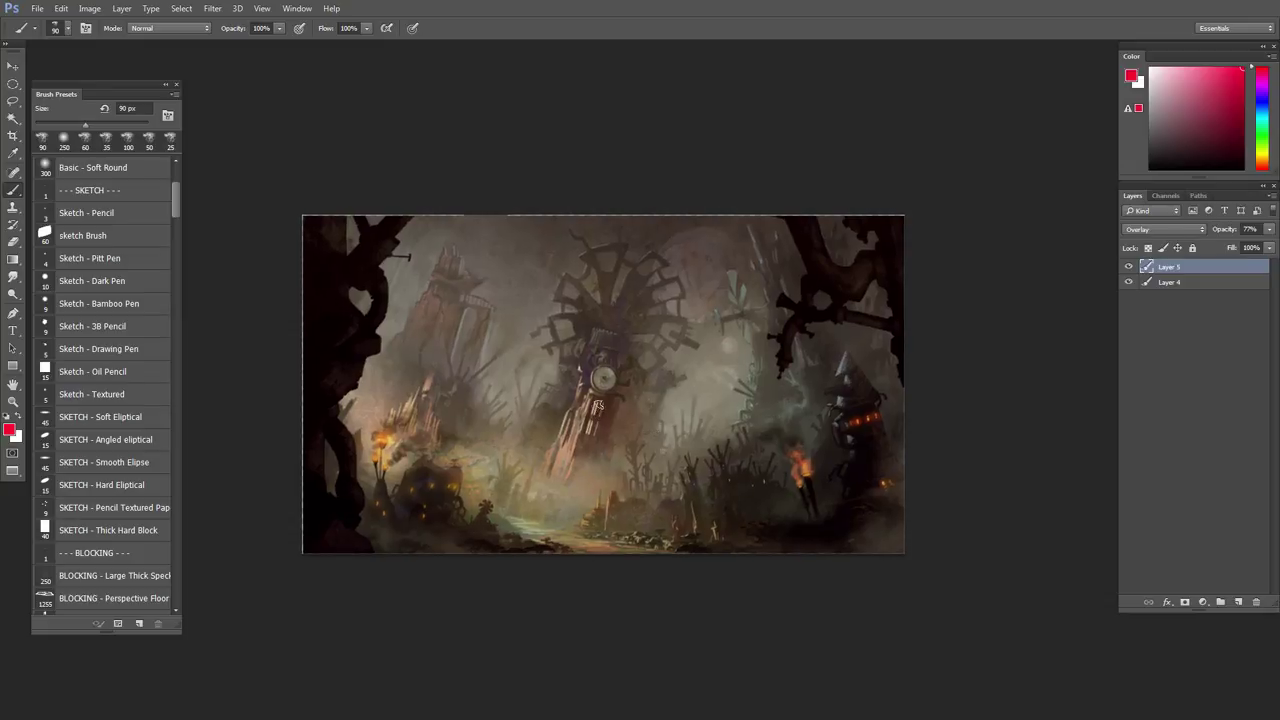
- Choose the 73 px PASTEL - Very Dry Rub brush
right_click(604, 416)
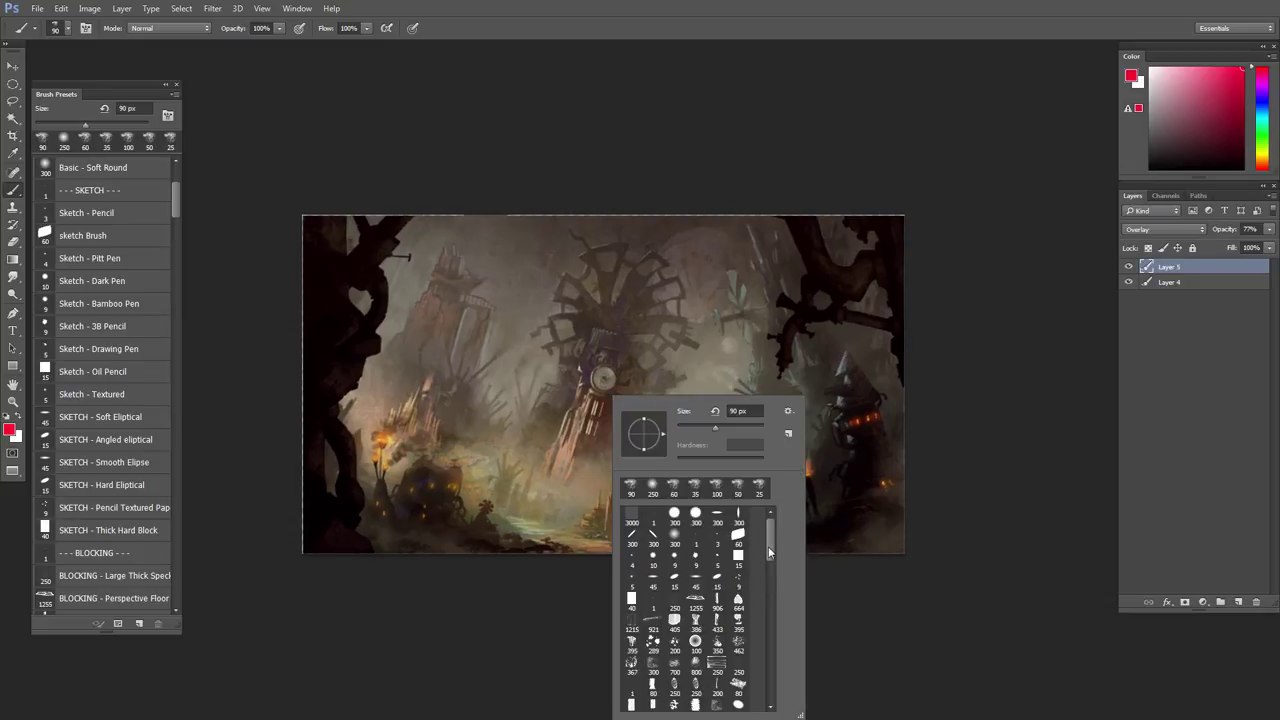
left_click_drag(768, 546, 766, 578)
left_click(696, 616)
left_click_drag(506, 458, 538, 478)
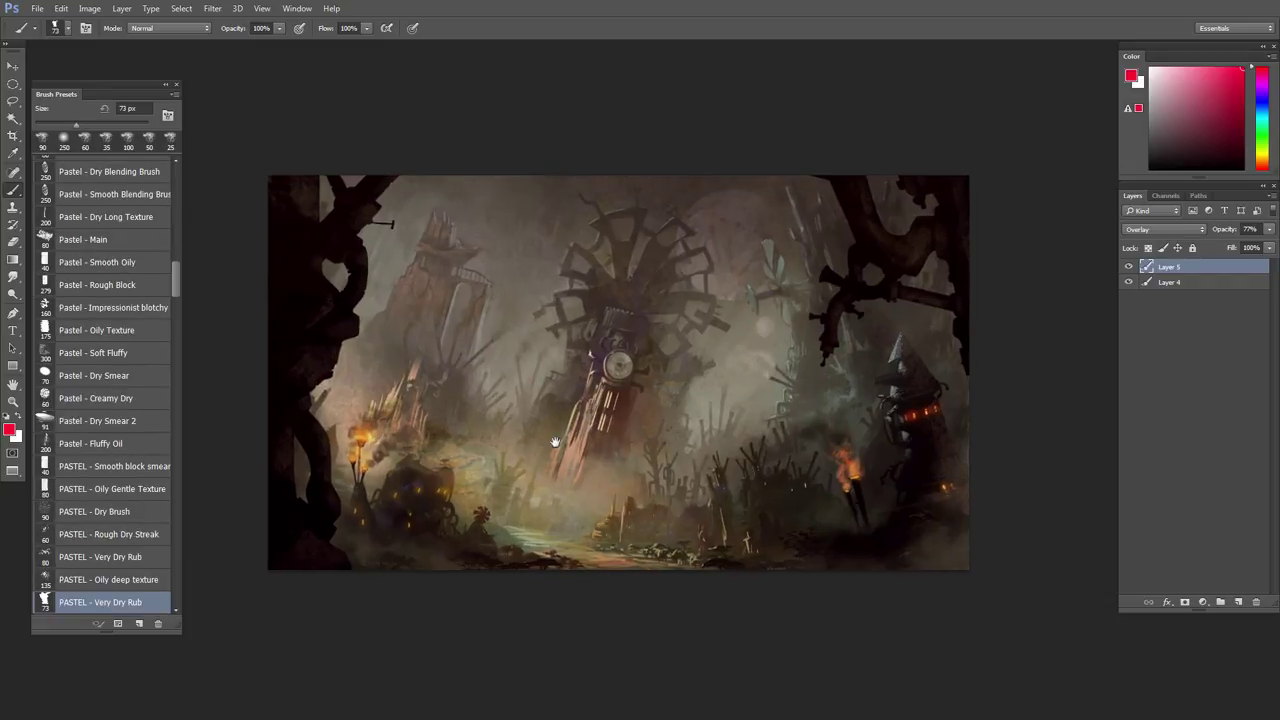
- Try merging the overlay Layer 5 into Layer 4 and adding a new layer, and undo both operations
left_click(1129, 267)
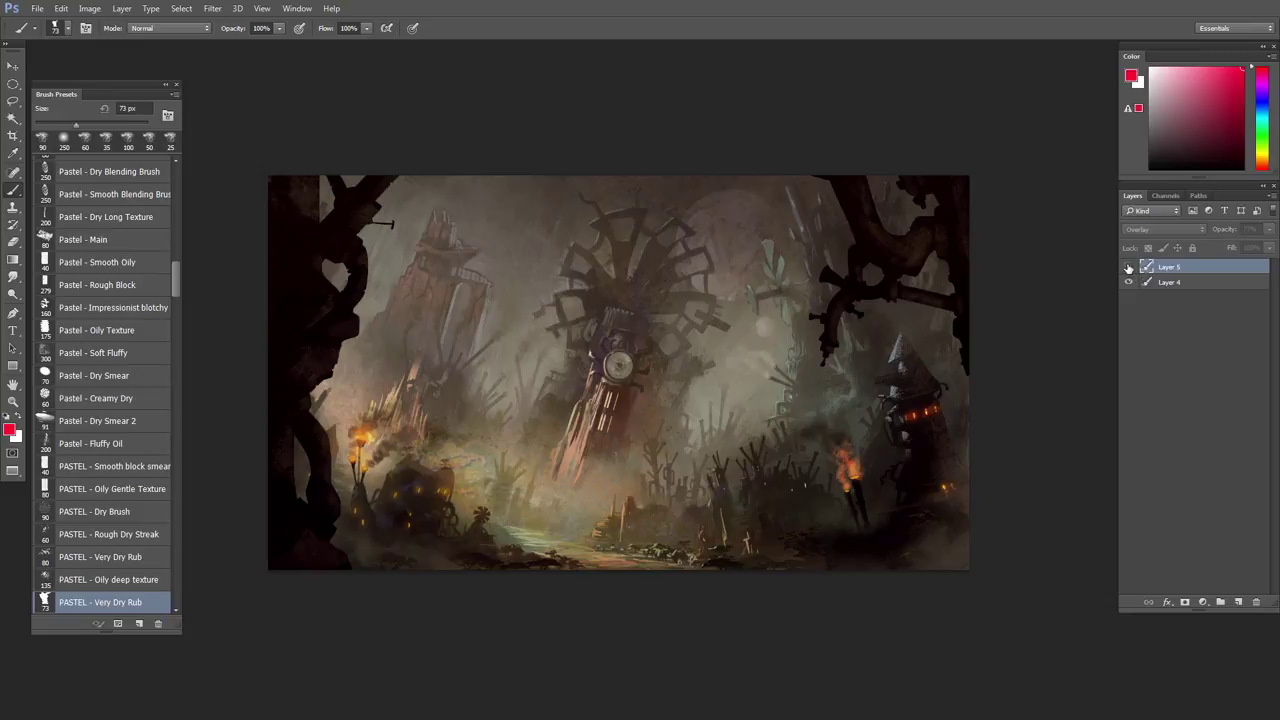
left_click(1129, 267)
key("ctrl+e")
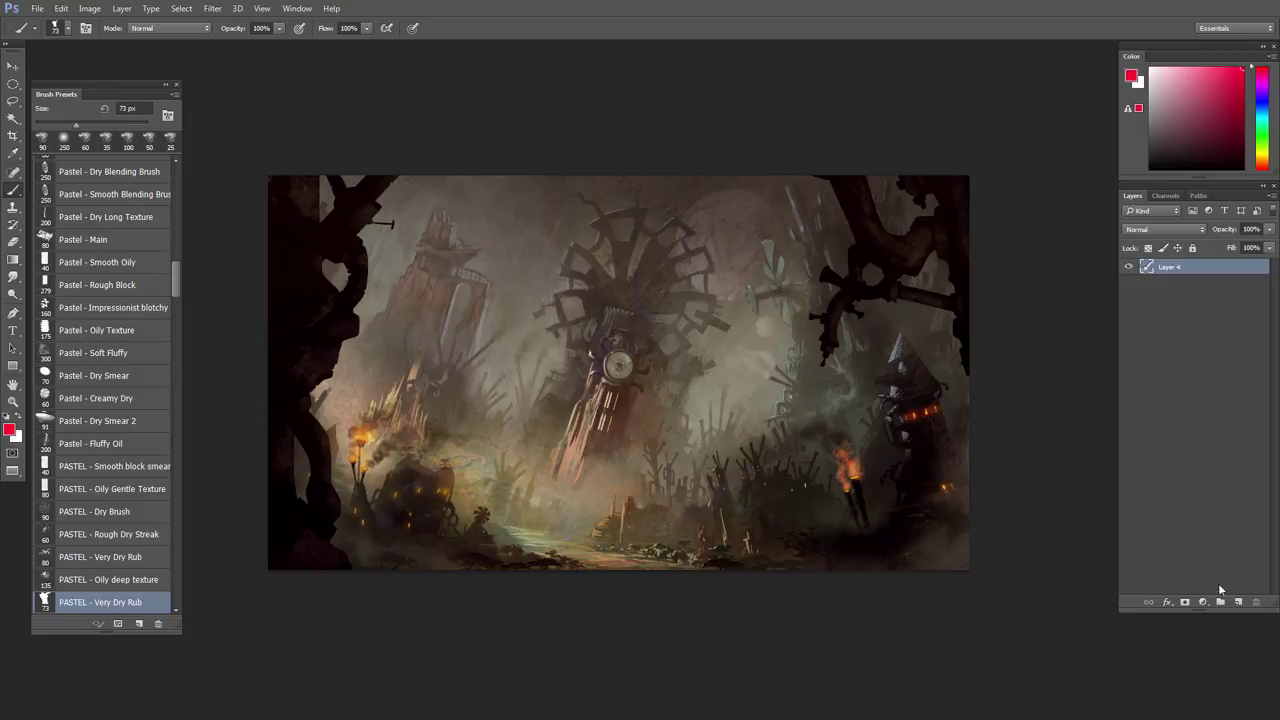
left_click(1238, 603)
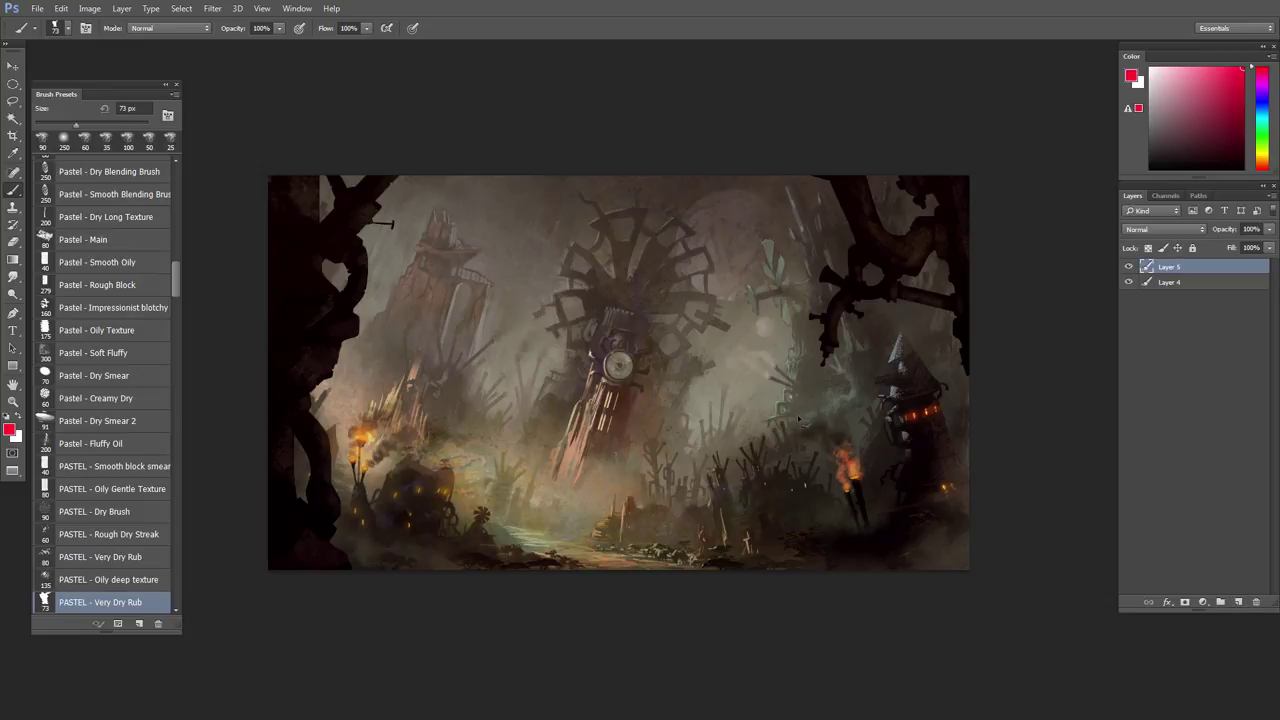
key("l")
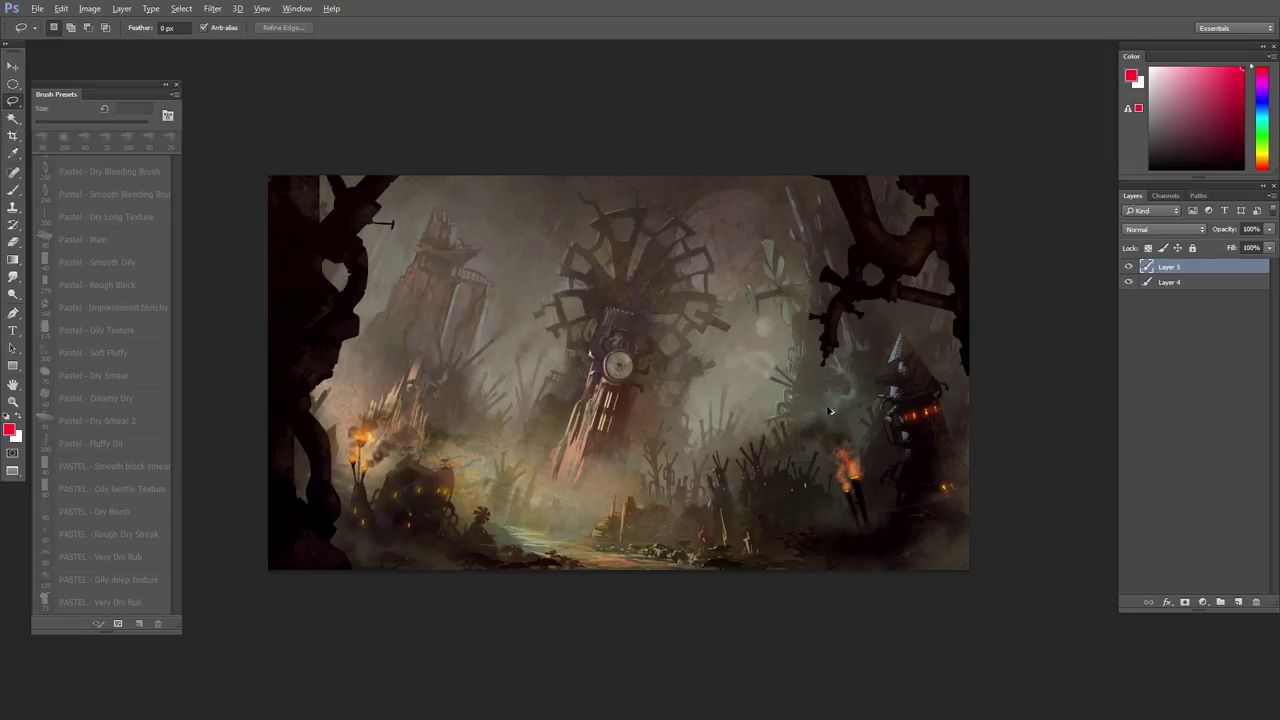
key("ctrl+alt+z")
key("ctrl+alt+z")
- Compare the painting with and without Layer 5, viewing it in both mirrored and original orientation
left_click(1128, 268)
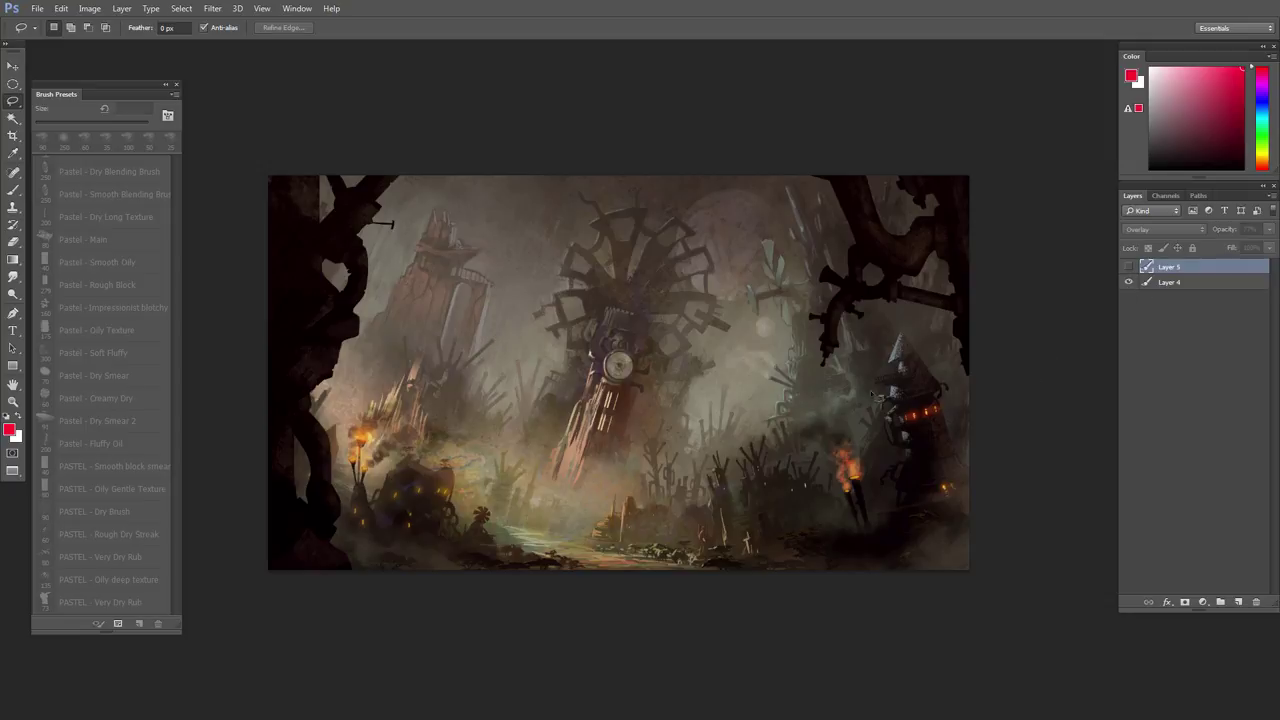
left_click_drag(578, 389, 590, 389)
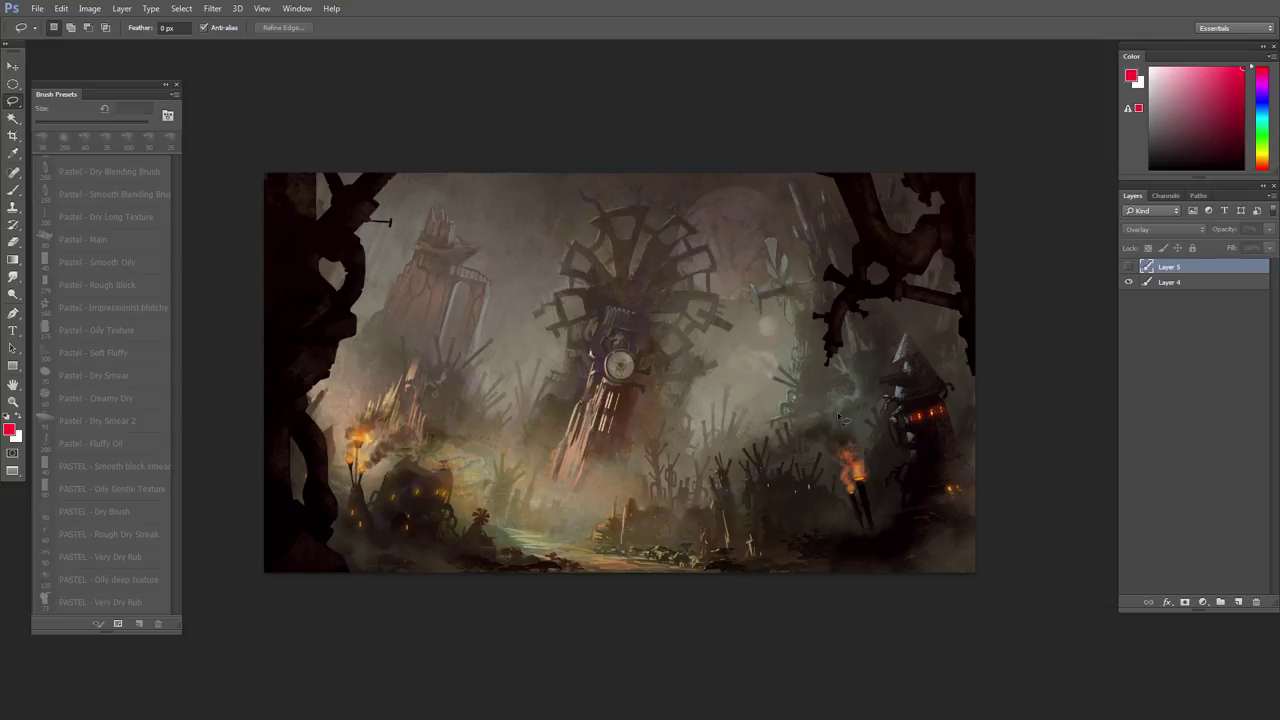
left_click_drag(765, 446, 777, 446)
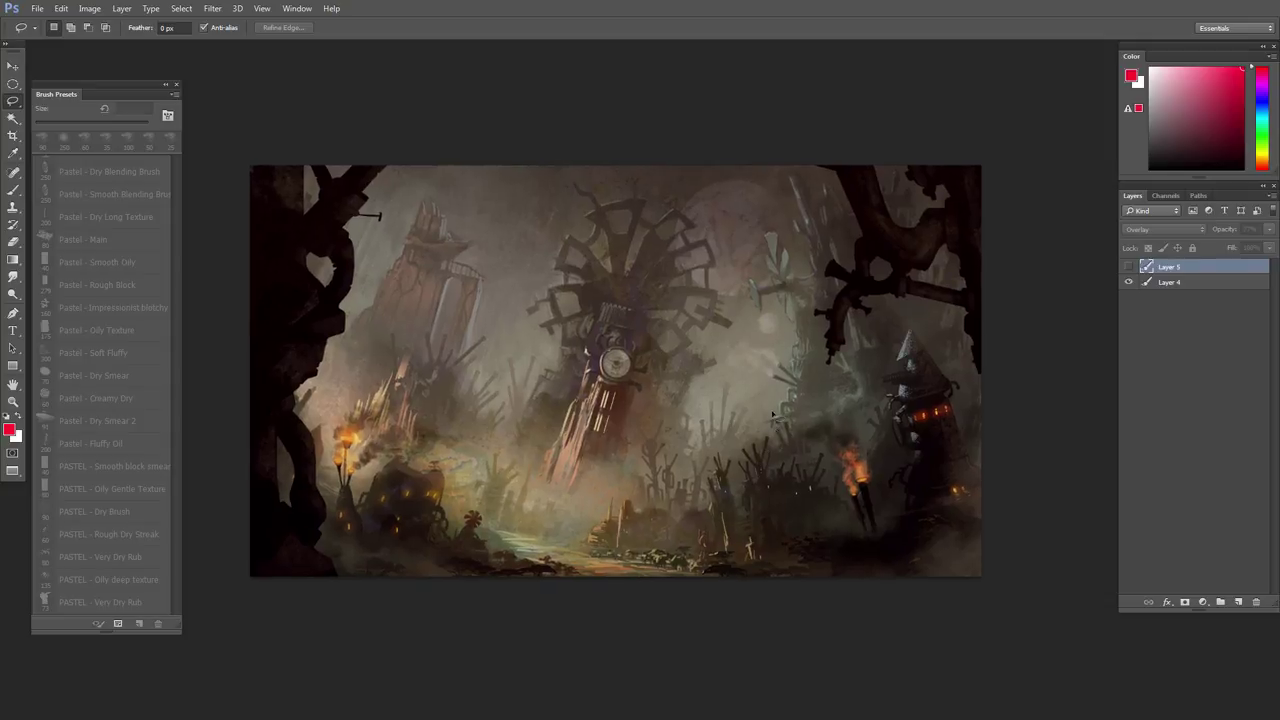
key("ctrl+shift+h")
scroll(668, 412, "up", 1)
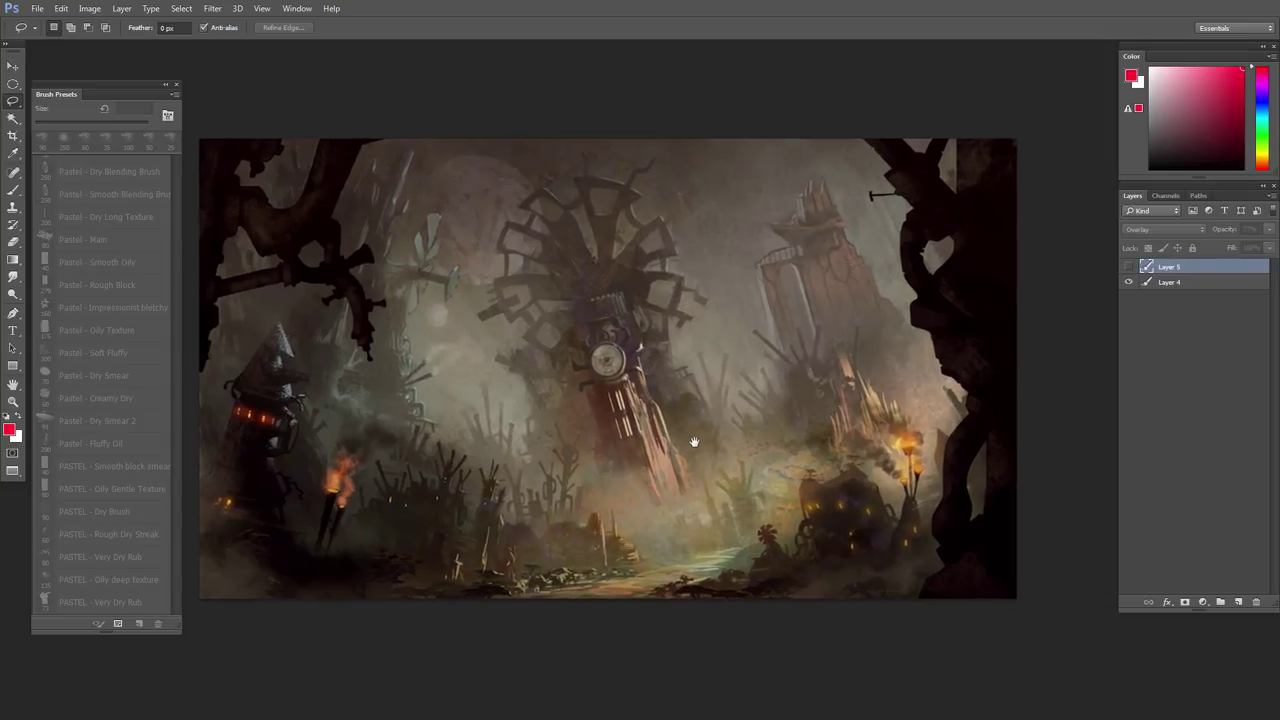
key("ctrl+shift+h")
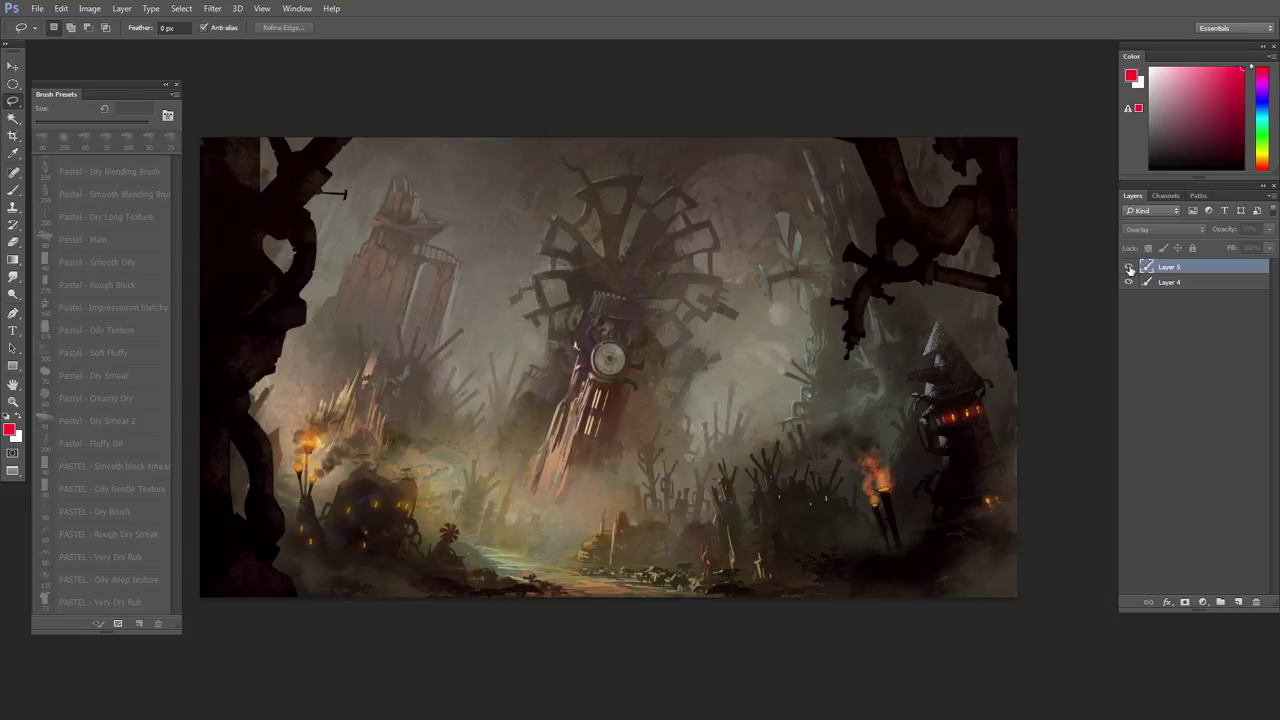
- Merge the overlay Layer 5 down into Layer 4 and add a new empty layer above it
key("ctrl+e")
scroll(501, 384, "up", 1)
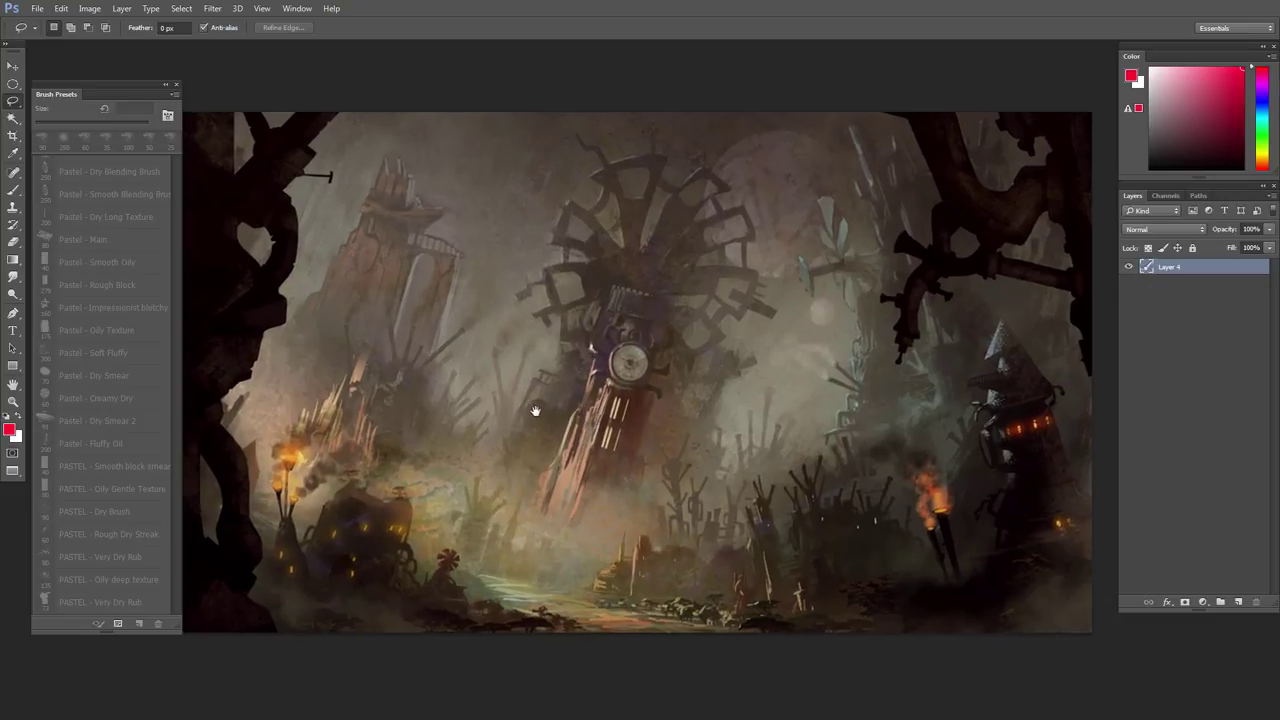
scroll(499, 380, "down", 2)
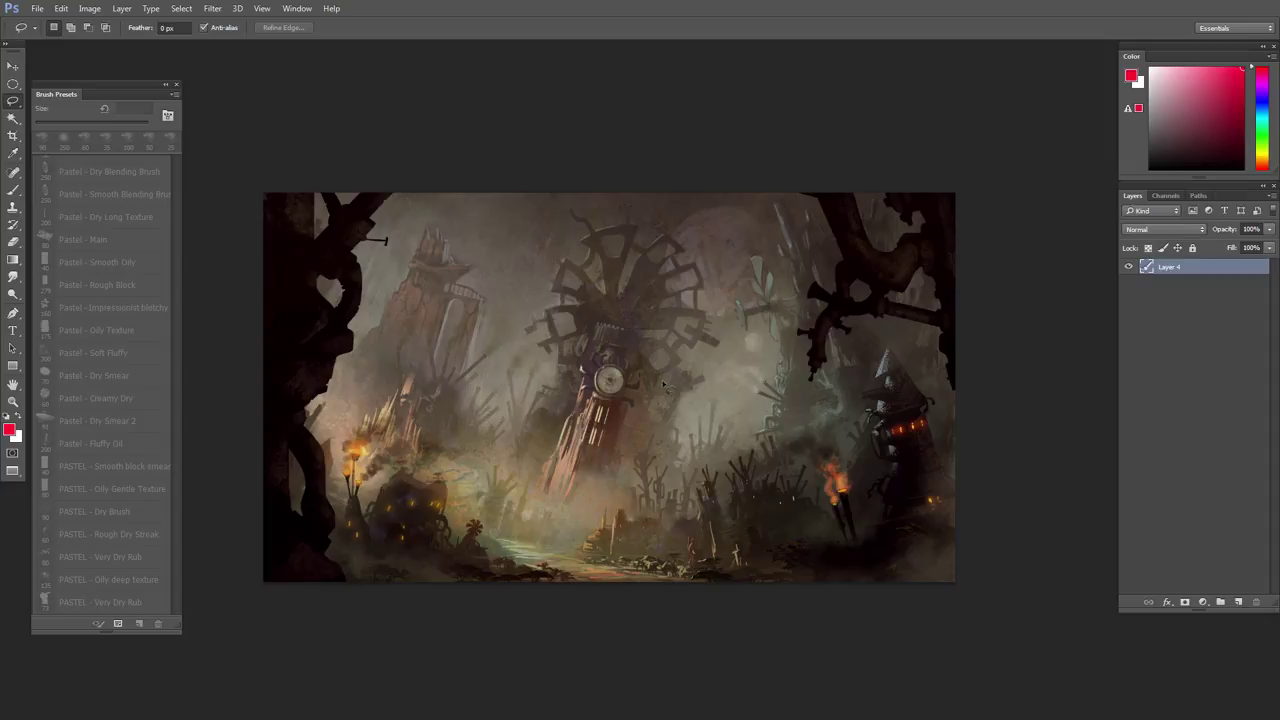
scroll(563, 320, "up", 2)
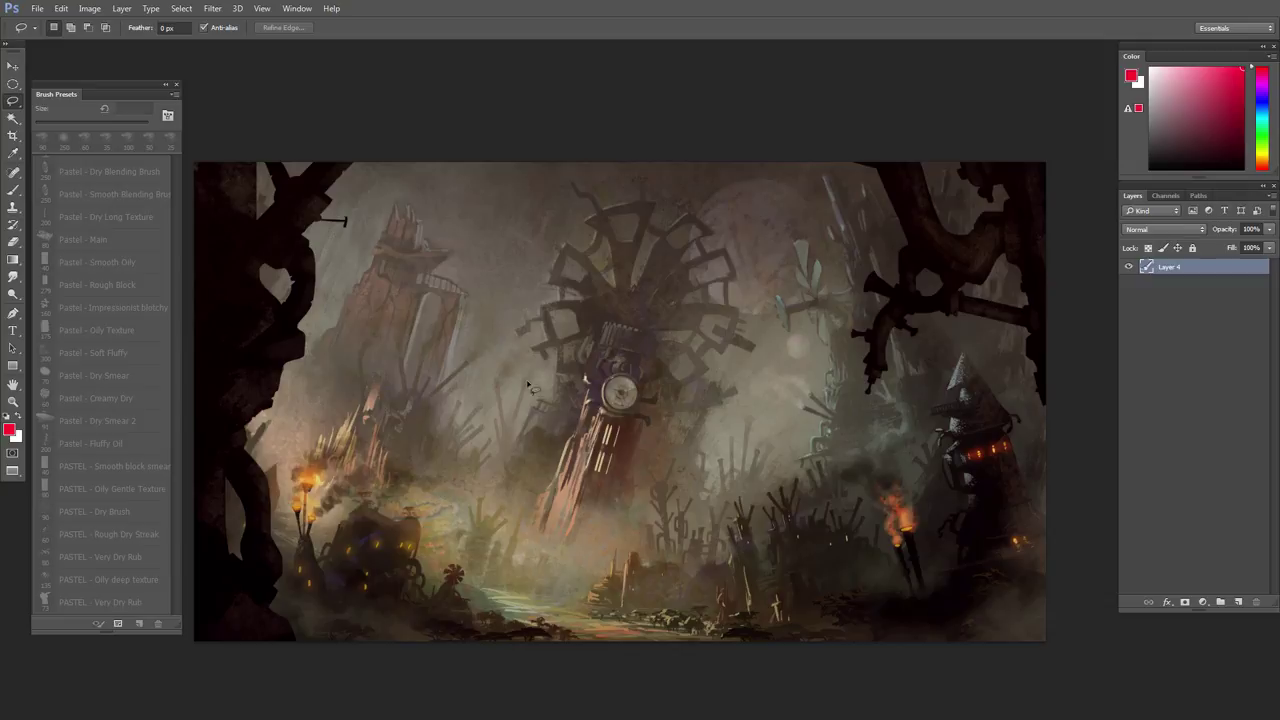
key("v")
scroll(720, 387, "down", 4)
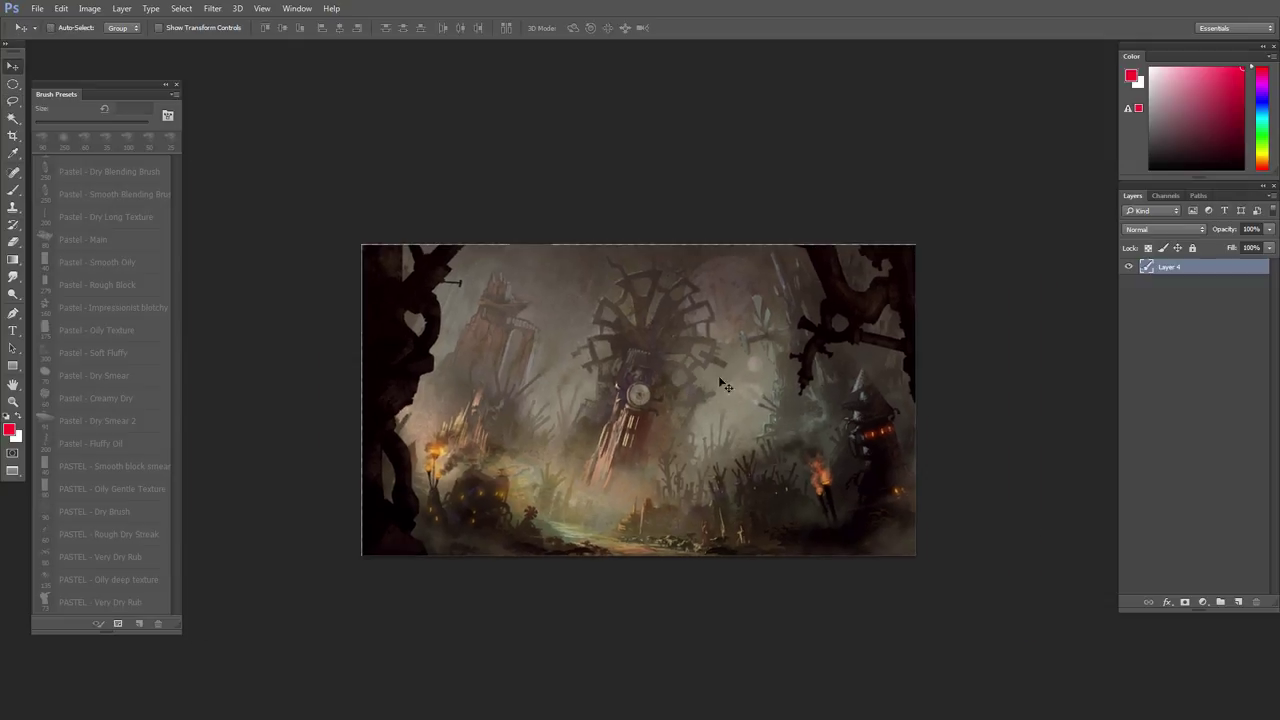
left_click(1239, 601)
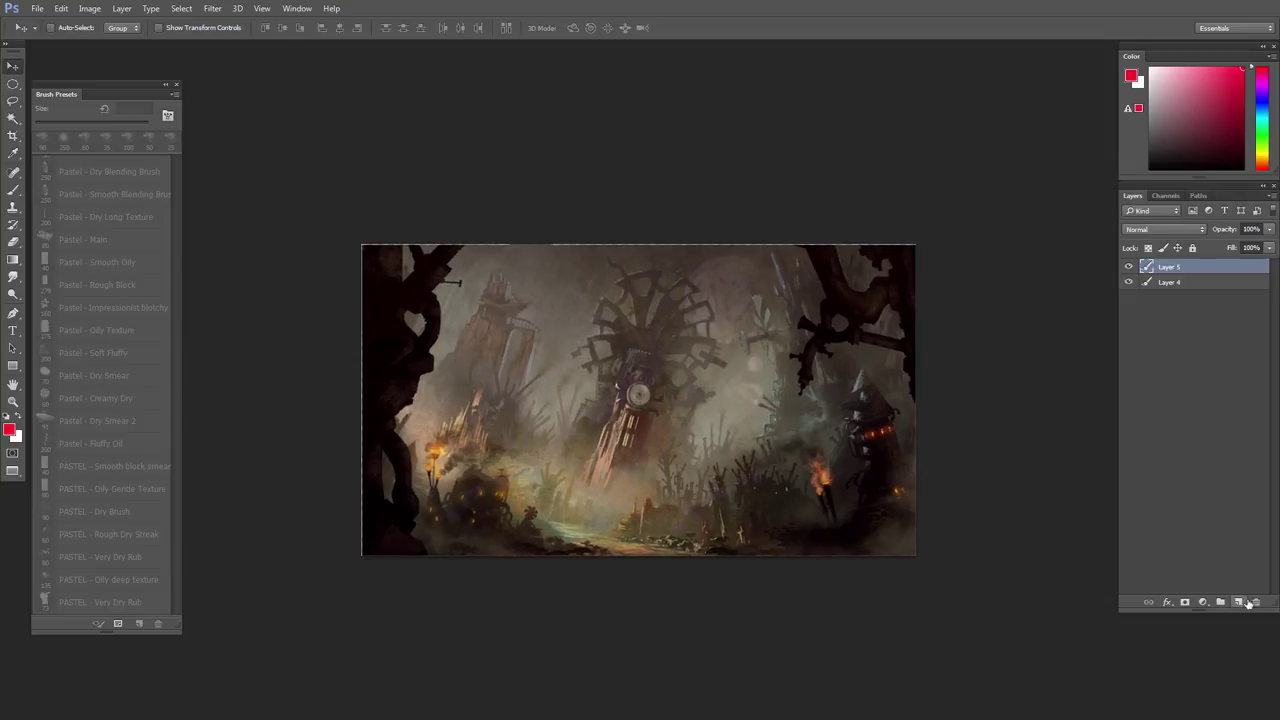
- Paint two red arcs with the brush, one on each side of the clock tower, to encircle the focal area
key("b")
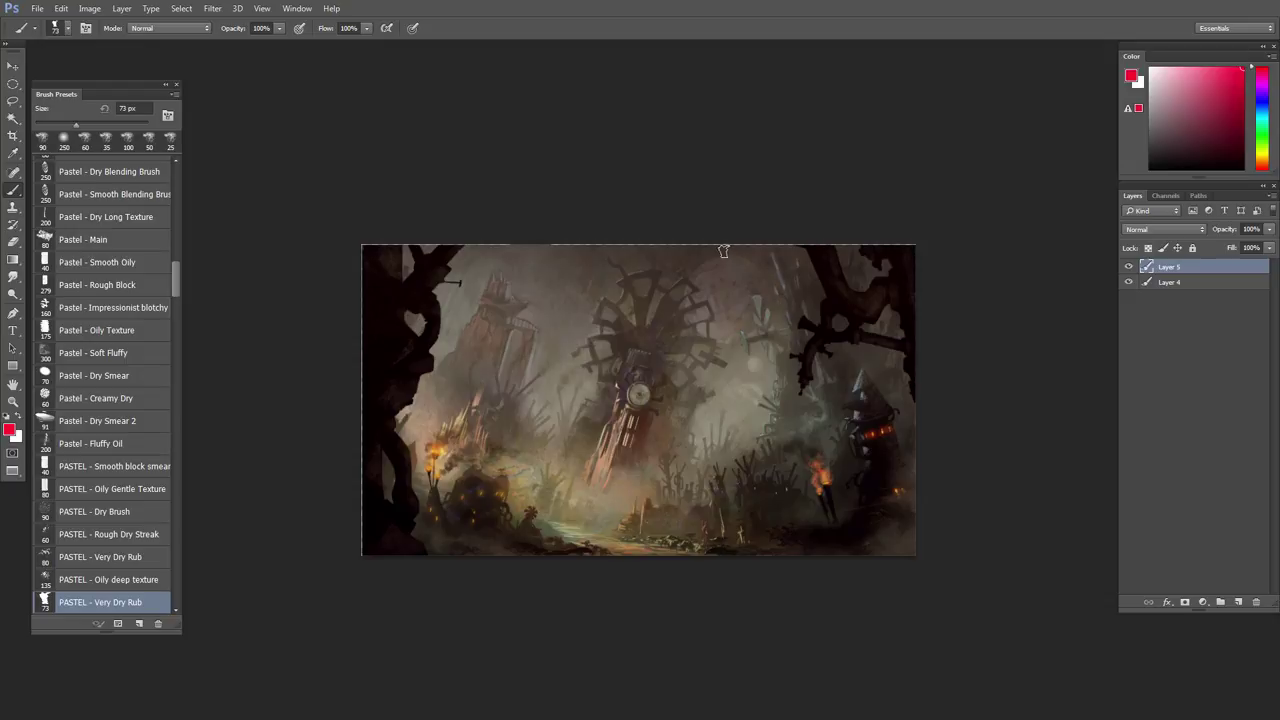
mouse_move(725, 251)
left_mouse_down()
mouse_move(788, 324)
mouse_move(771, 414)
left_mouse_up()
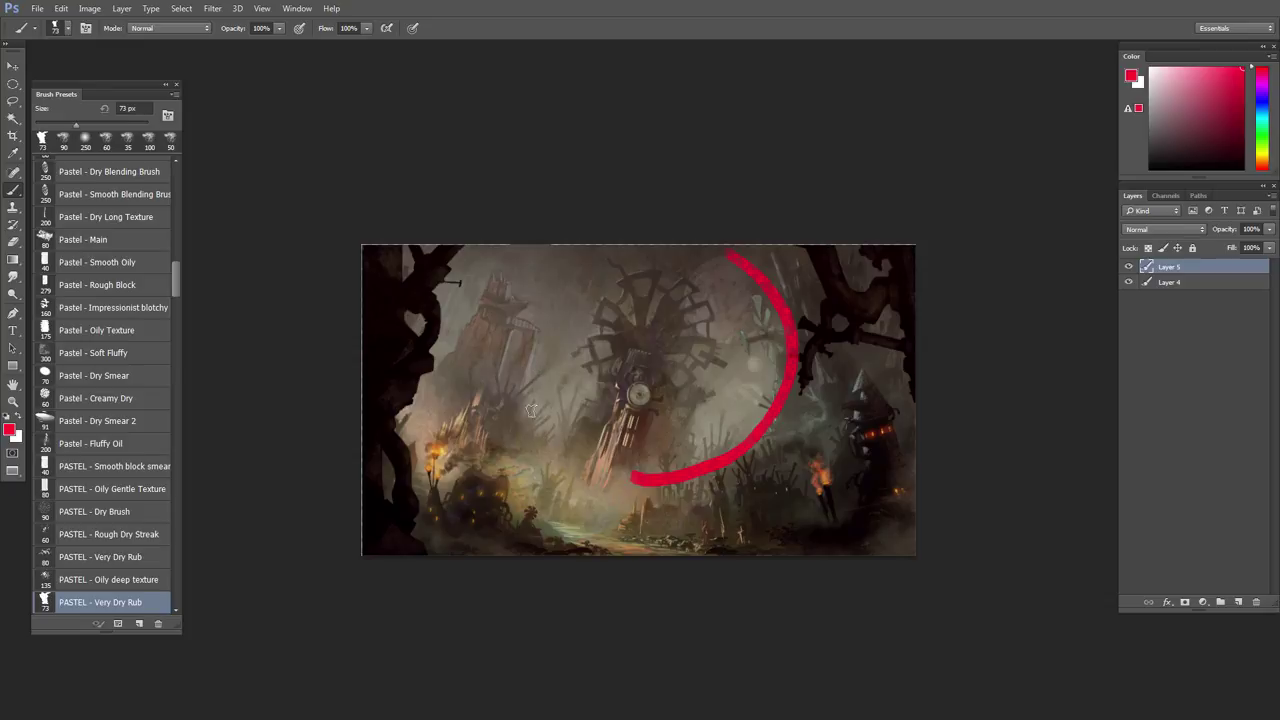
left_click_drag(545, 241, 513, 375)
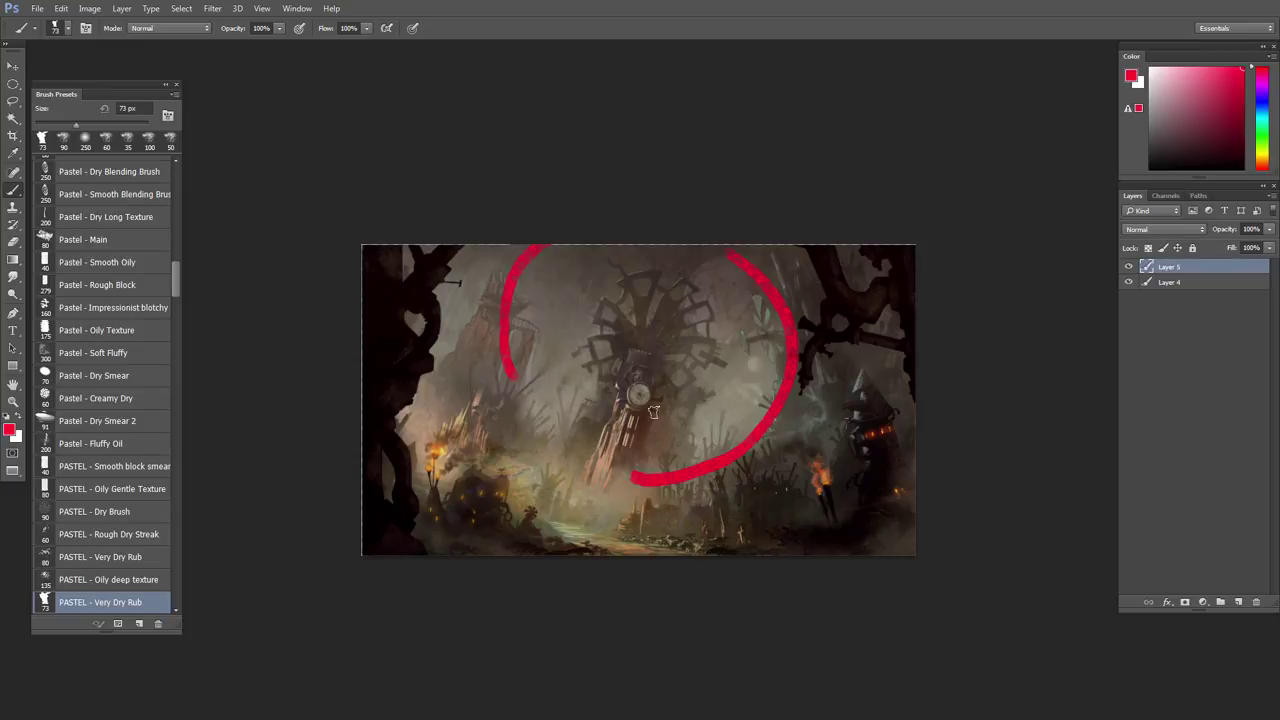
- Mark the tower's wheel with a red X, undo it, and mark the clock face with a smaller X instead
left_click_drag(634, 316, 662, 378)
left_click_drag(673, 329, 610, 370)
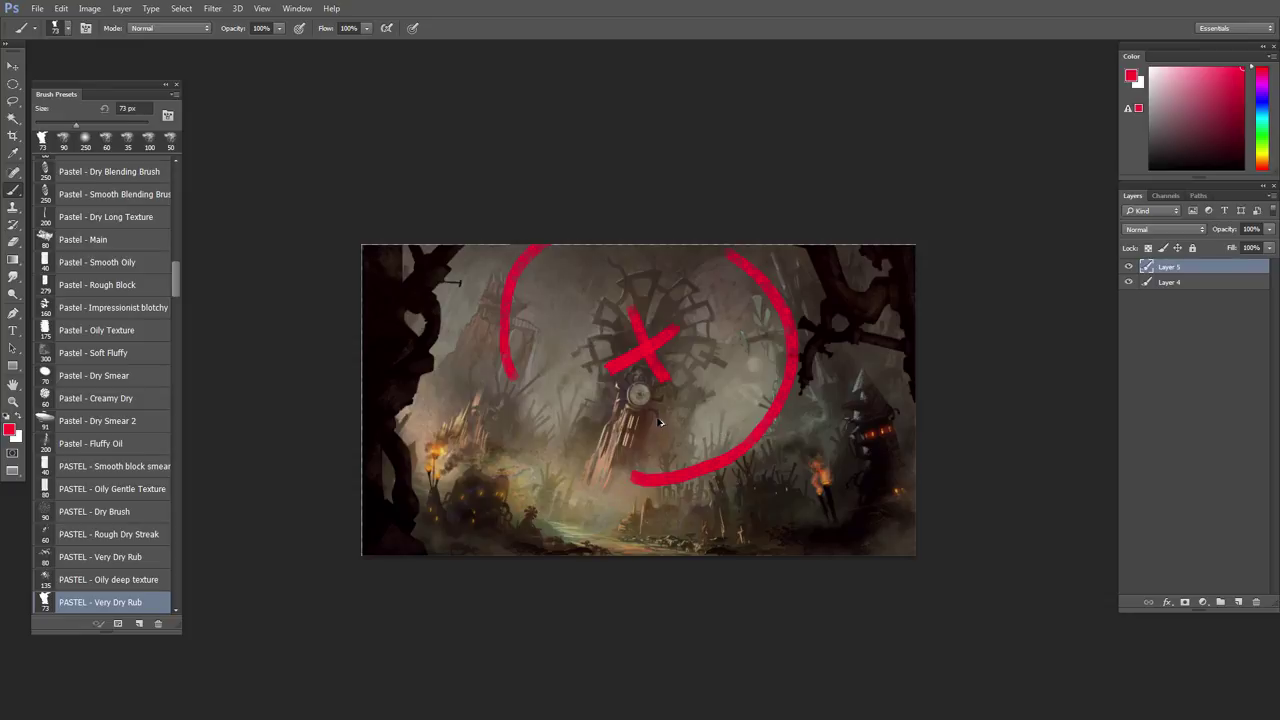
key("ctrl+alt+z")
key("ctrl+alt+z")
mouse_move(631, 372)
left_mouse_down()
mouse_move(649, 412)
mouse_move(618, 411)
left_mouse_up()
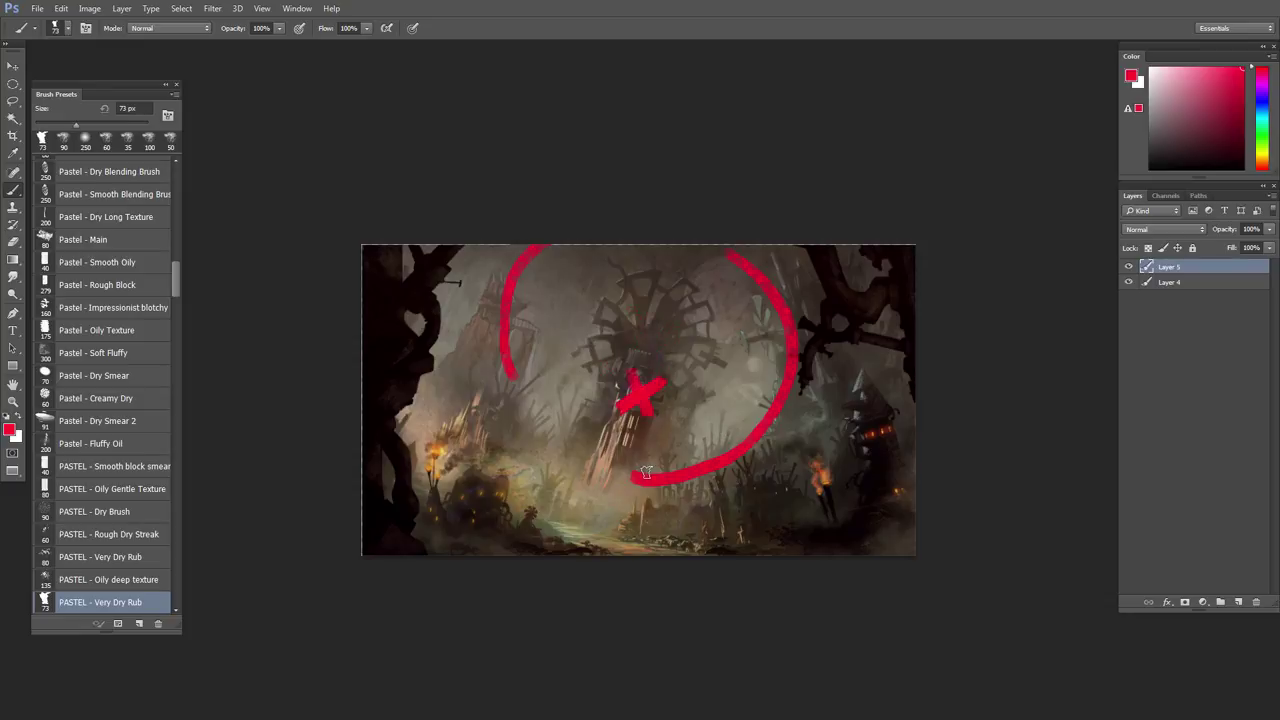
- Undo the red X on the clock face and both red arcs around the tower
key("ctrl+alt+z")
key("ctrl+alt+z")
key("ctrl+alt+z")
key("ctrl+alt+z")
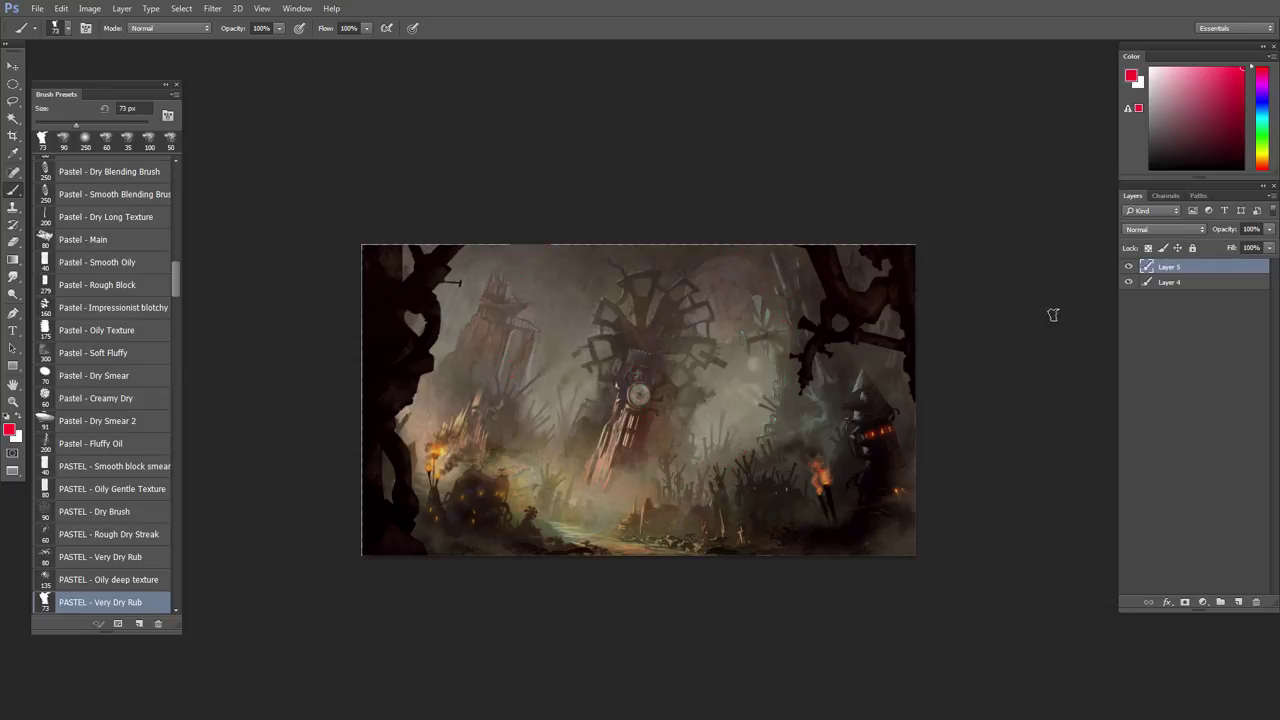
- Paint a spire rising from the summit of the left rock tower in a brown sampled from its peak
scroll(650, 421, "up", 1)
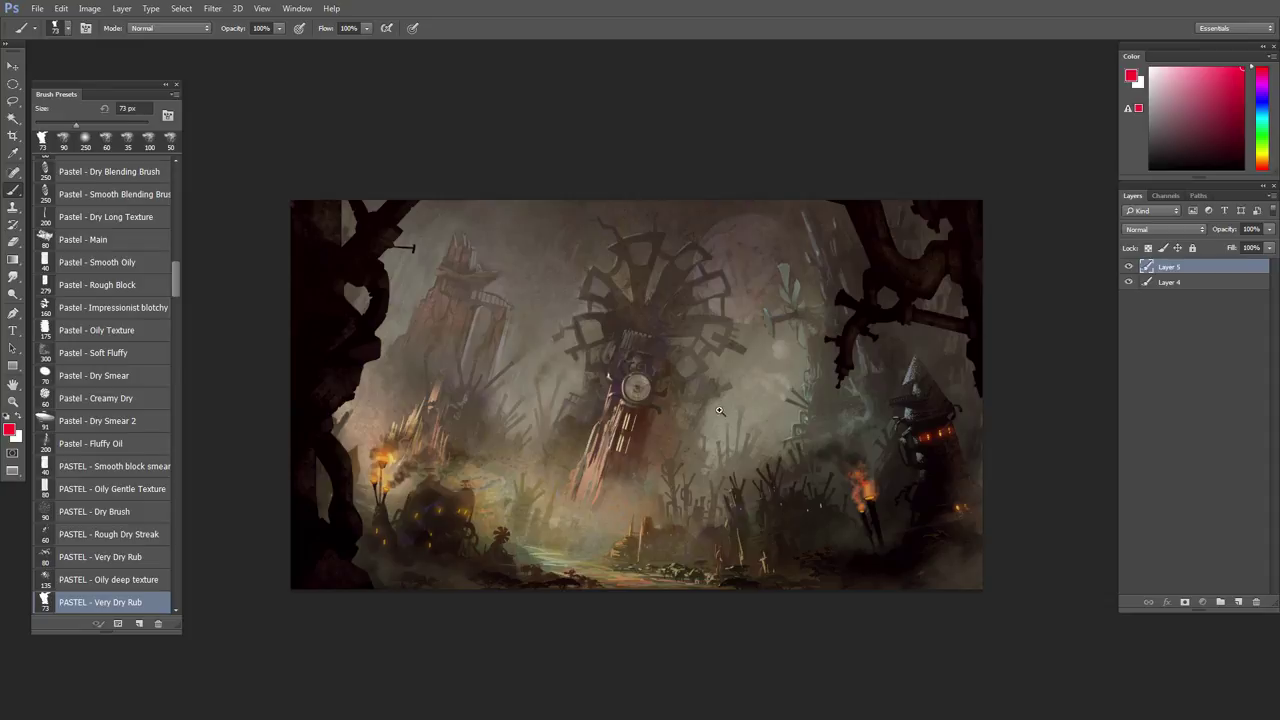
scroll(718, 400, "up", 1)
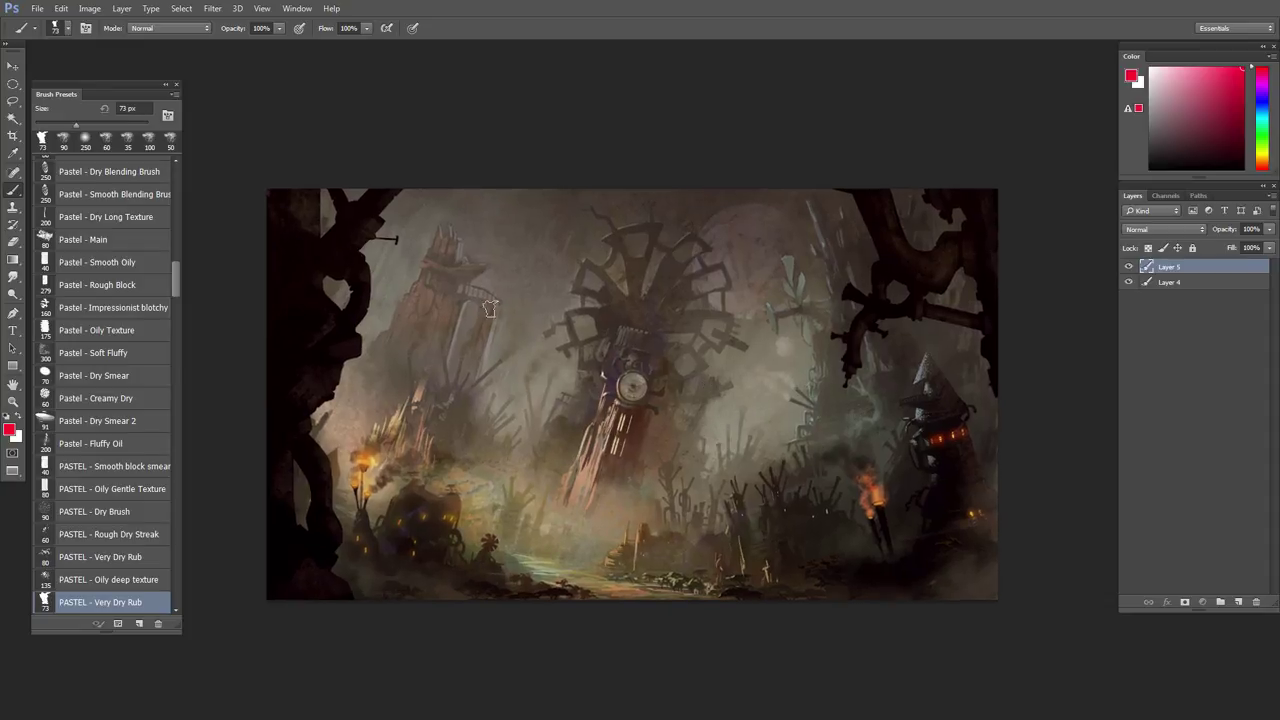
left_click(458, 248, "alt")
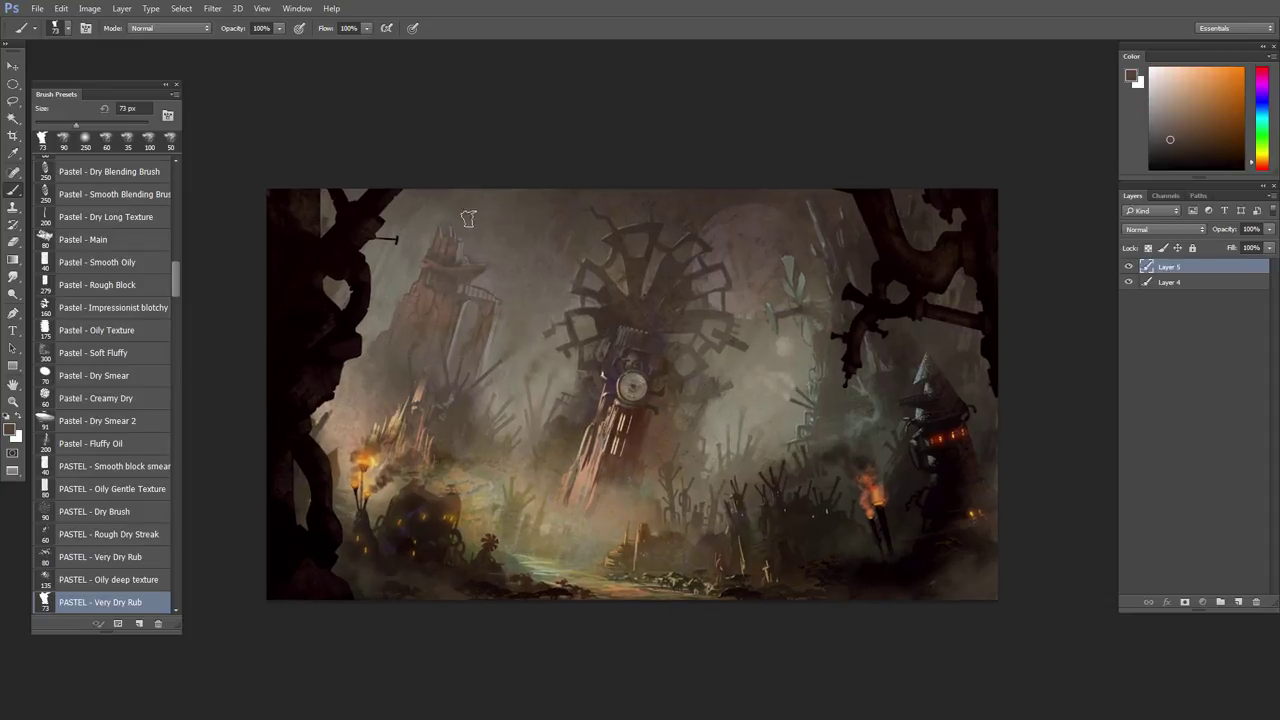
key("[")
key("[")
key("[")
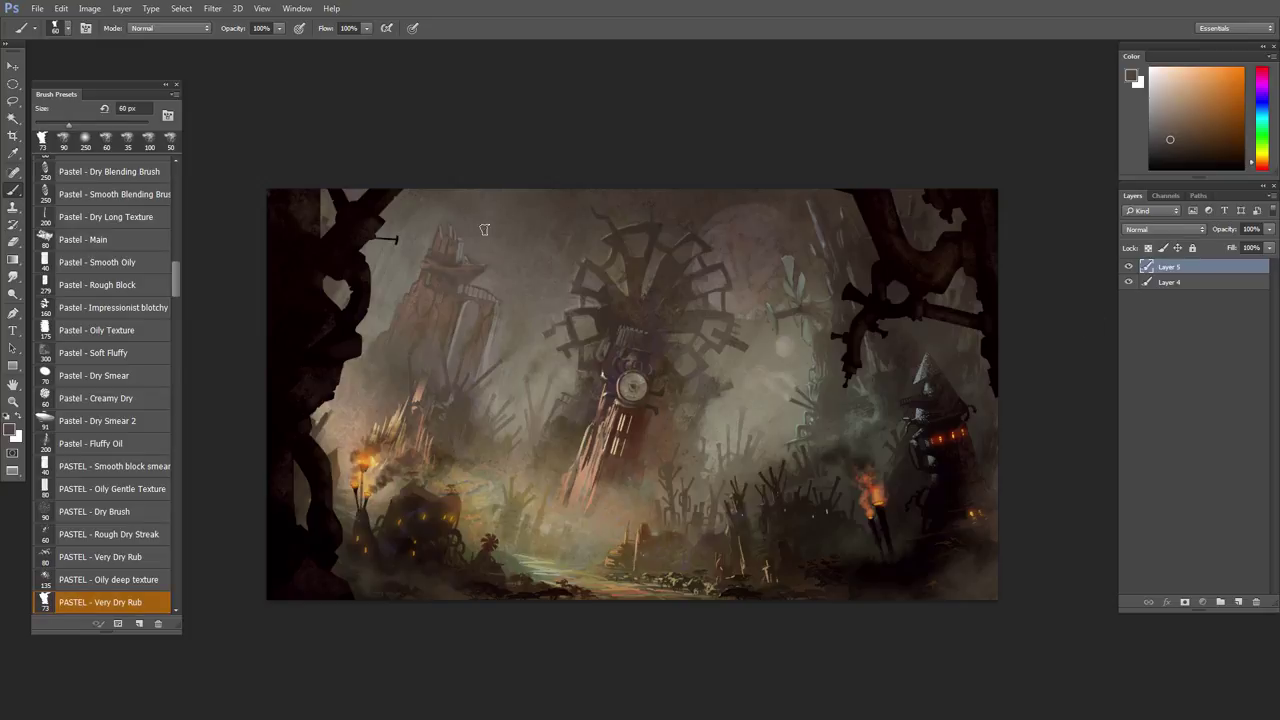
left_click(460, 246, "alt")
key("[")
mouse_move(470, 204)
left_mouse_down()
mouse_move(451, 254)
mouse_move(478, 183)
mouse_move(464, 231)
mouse_move(483, 184)
left_mouse_up()
- Choose a darker brown and extend the spire with a 50 px brush up to the canvas's upper edge
key("]")
key("]")
key("bracketleft")
key("bracketleft")
key("bracketright")
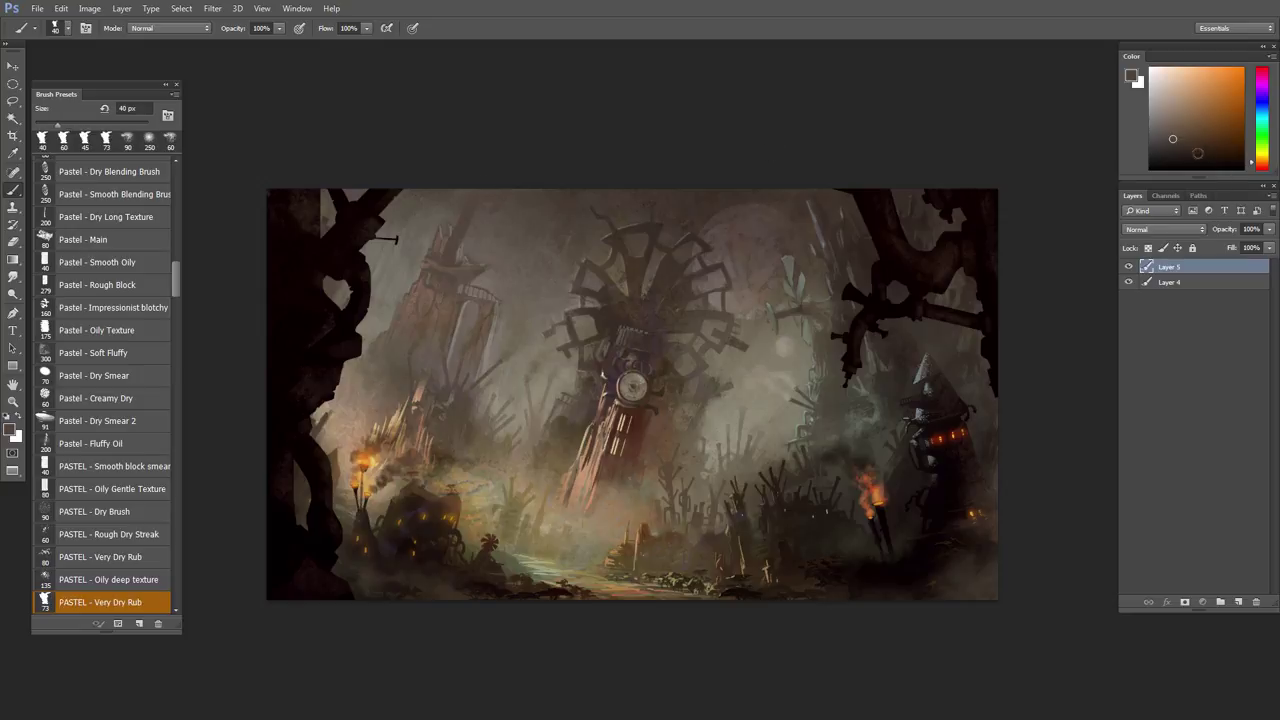
left_click(1170, 146)
key("]")
left_click(475, 197)
mouse_move(452, 244)
left_mouse_down()
mouse_move(541, 182)
mouse_move(507, 200)
left_mouse_up()
- Paint a narrow dark branch curving right from the spire's tip with a 30 px brush, and undo the extra hanging stroke
key("bracketleft")
key("bracketleft")
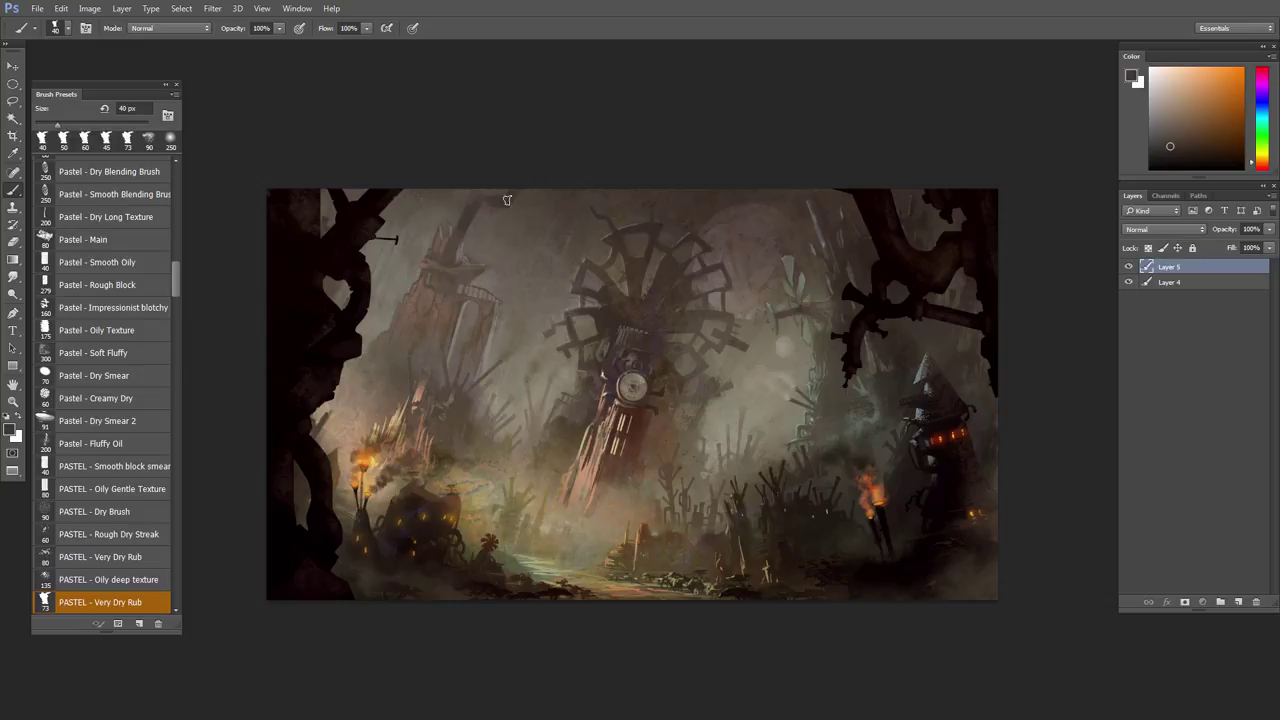
key("bracketleft")
left_click_drag(492, 193, 526, 196)
left_click(531, 268, "ctrl")
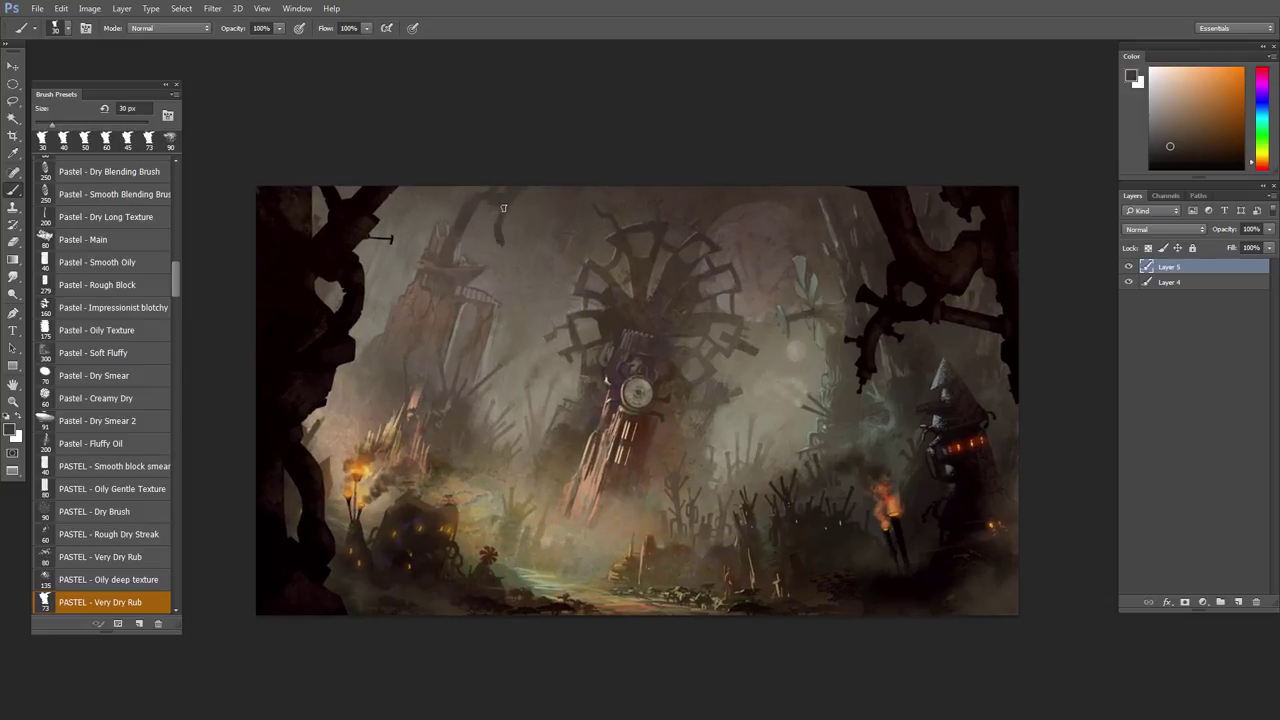
left_click_drag(504, 208, 501, 230)
key("ctrl+z")
- Thicken the spire's shaft above the left rock tower with a larger brush and a dark tone sampled from it
key("]")
key("]")
key("]")
key("]")
mouse_move(450, 213)
left_mouse_down()
mouse_move(437, 262)
mouse_move(465, 216)
left_mouse_up()
left_click(466, 220, "alt")
key("]")
key("bracketright")
- Give the eraser the 50 px dry rub tip and trim the new spire's edges
key("e")
right_click(463, 258)
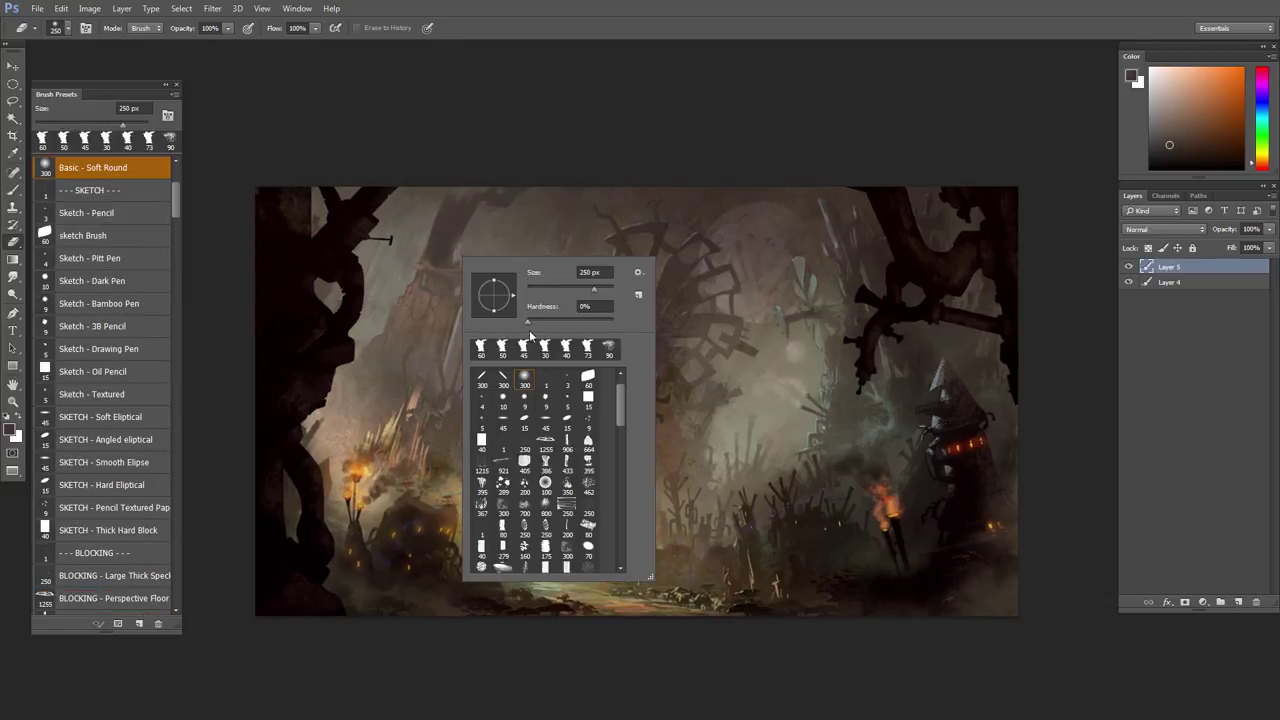
left_click(504, 344)
key("Return")
scroll(443, 236, "down", 1)
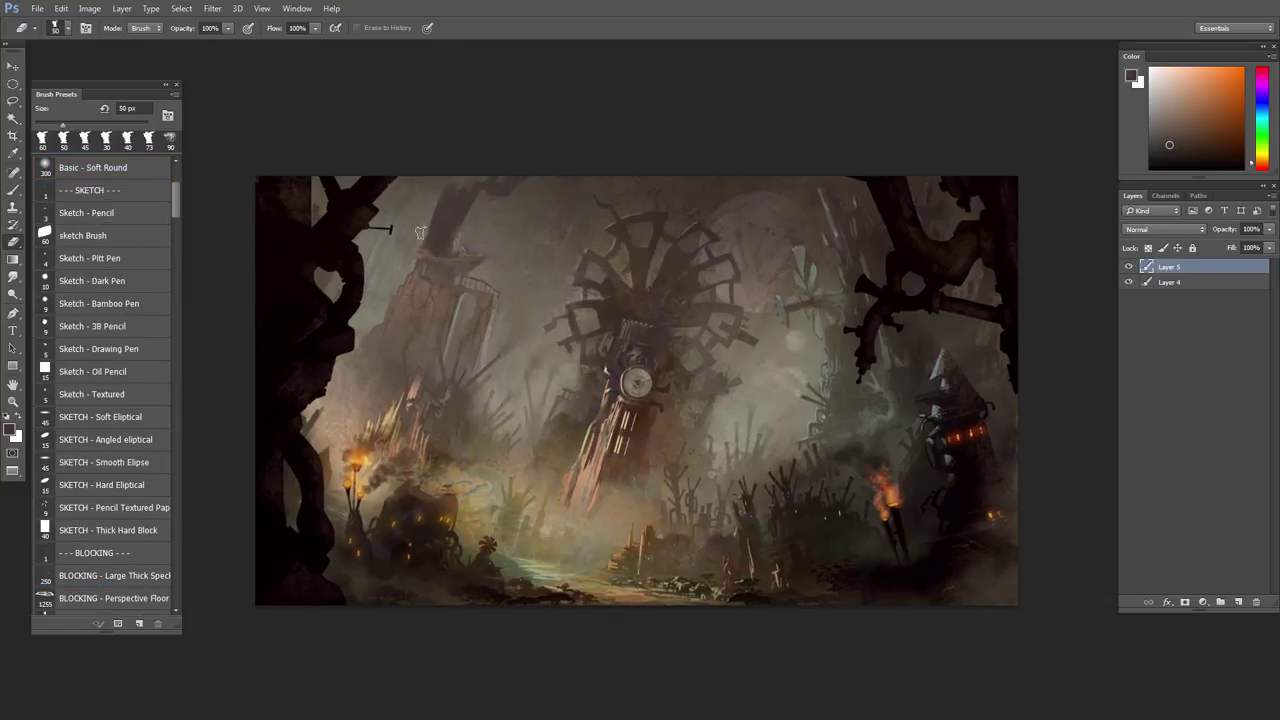
key("b")
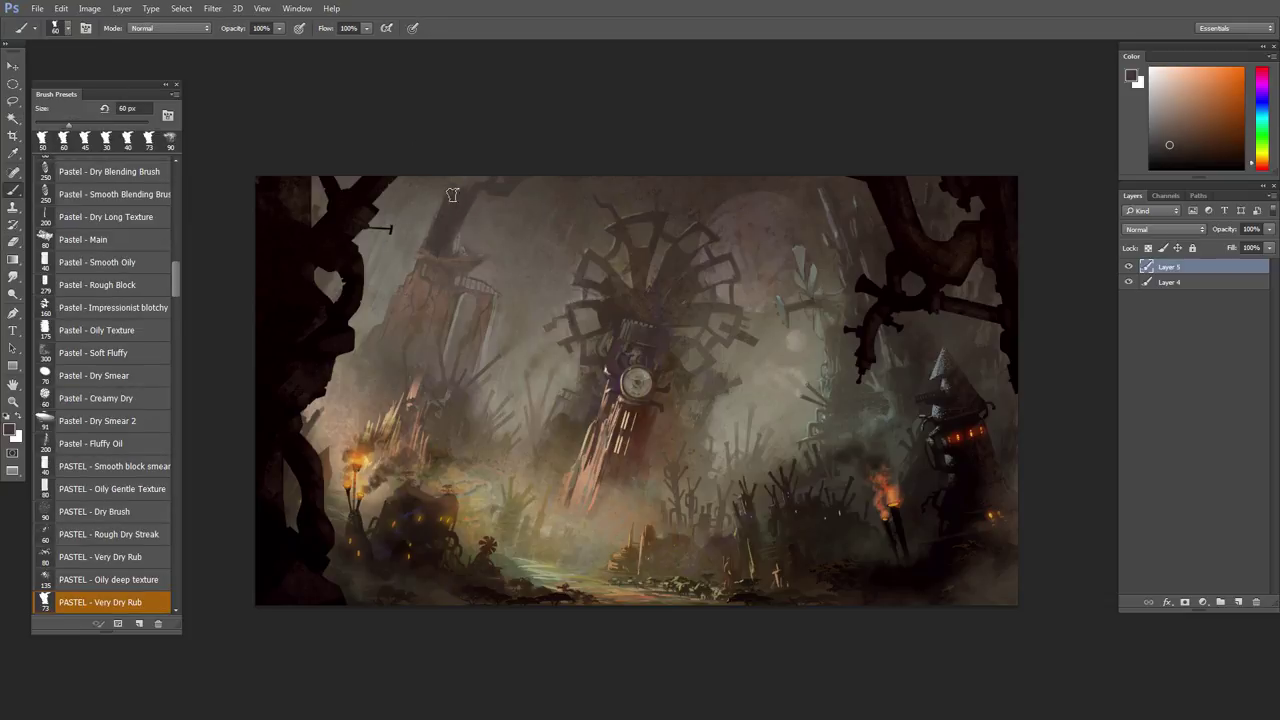
key("e")
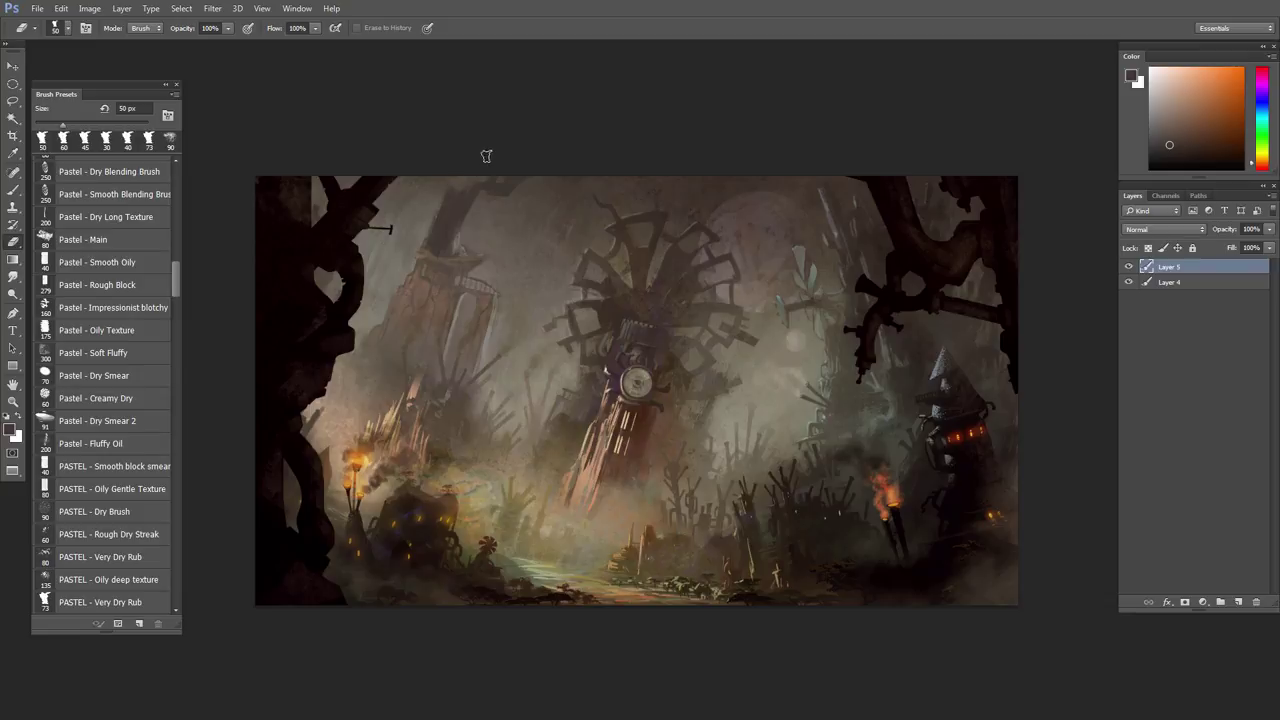
key("b")
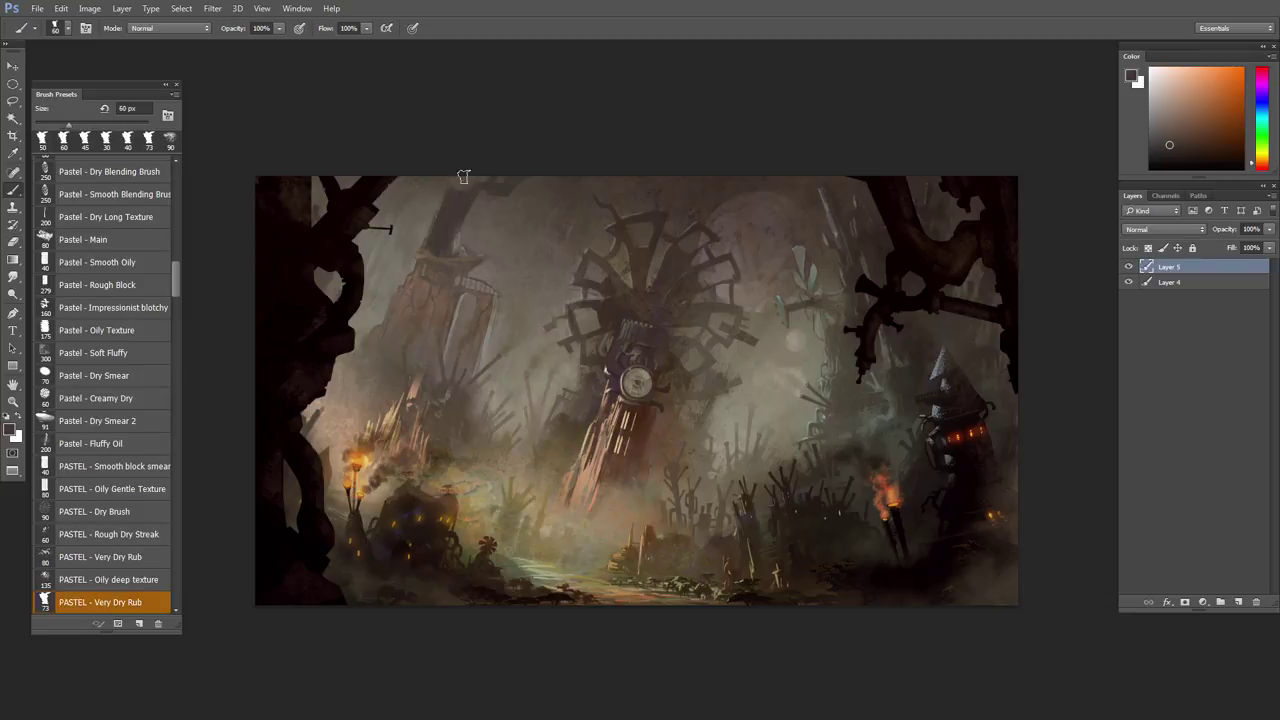
- Lighten the spire's shaft with brown sampled from the cliff below, and refine its outline with sampled sky grey
left_click(420, 286, "alt")
left_click_drag(439, 246, 451, 196)
key("e")
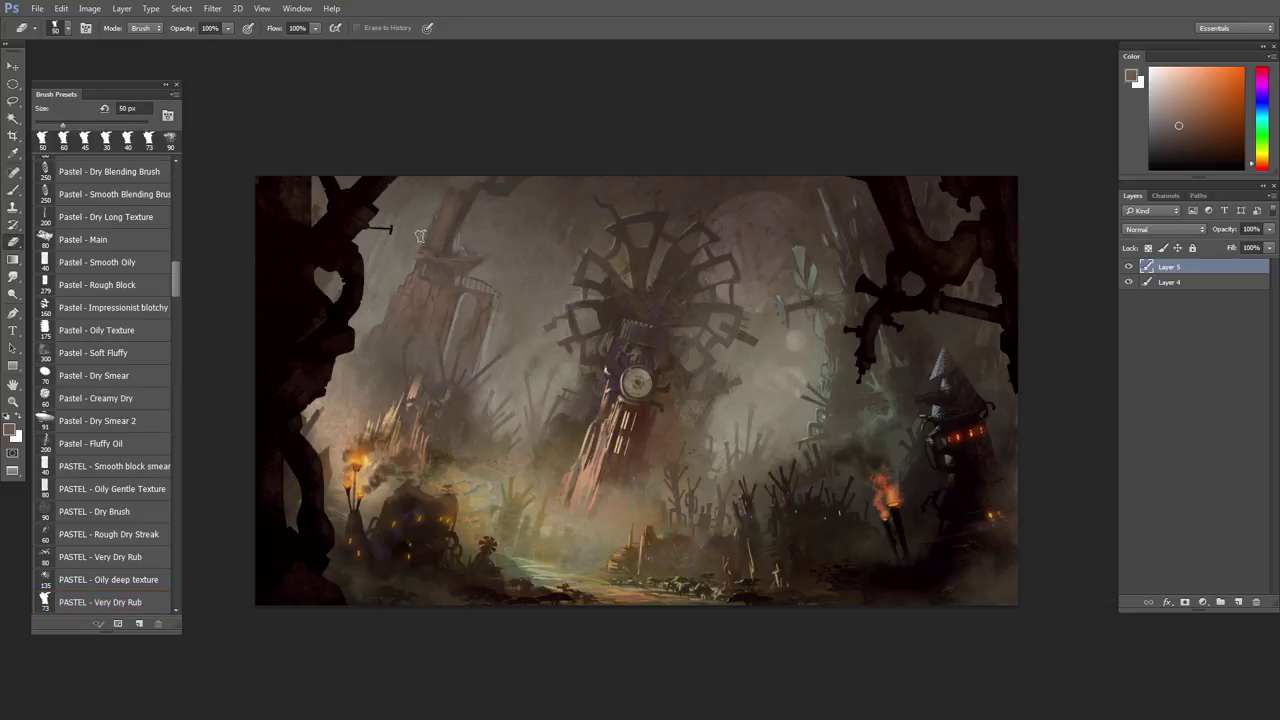
key("b")
left_click(433, 197, "alt")
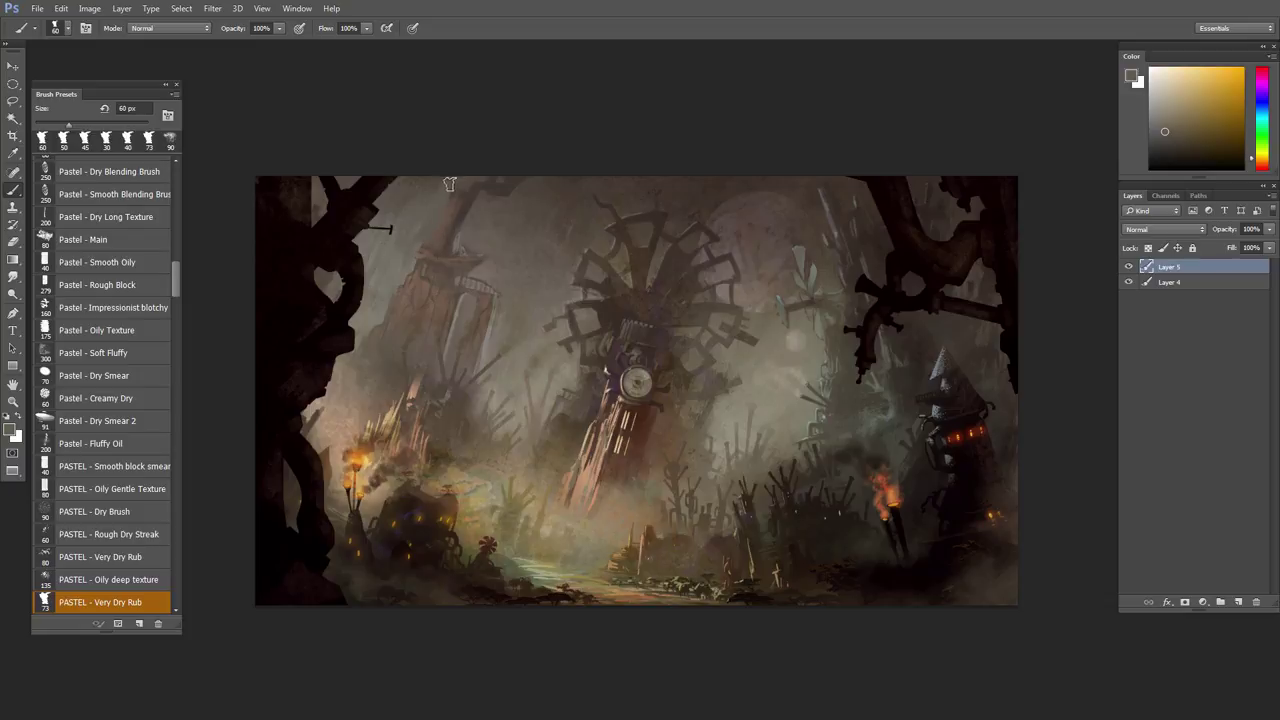
key("bracketleft")
key("bracketleft")
key("bracketleft")
left_click(460, 205, "alt")
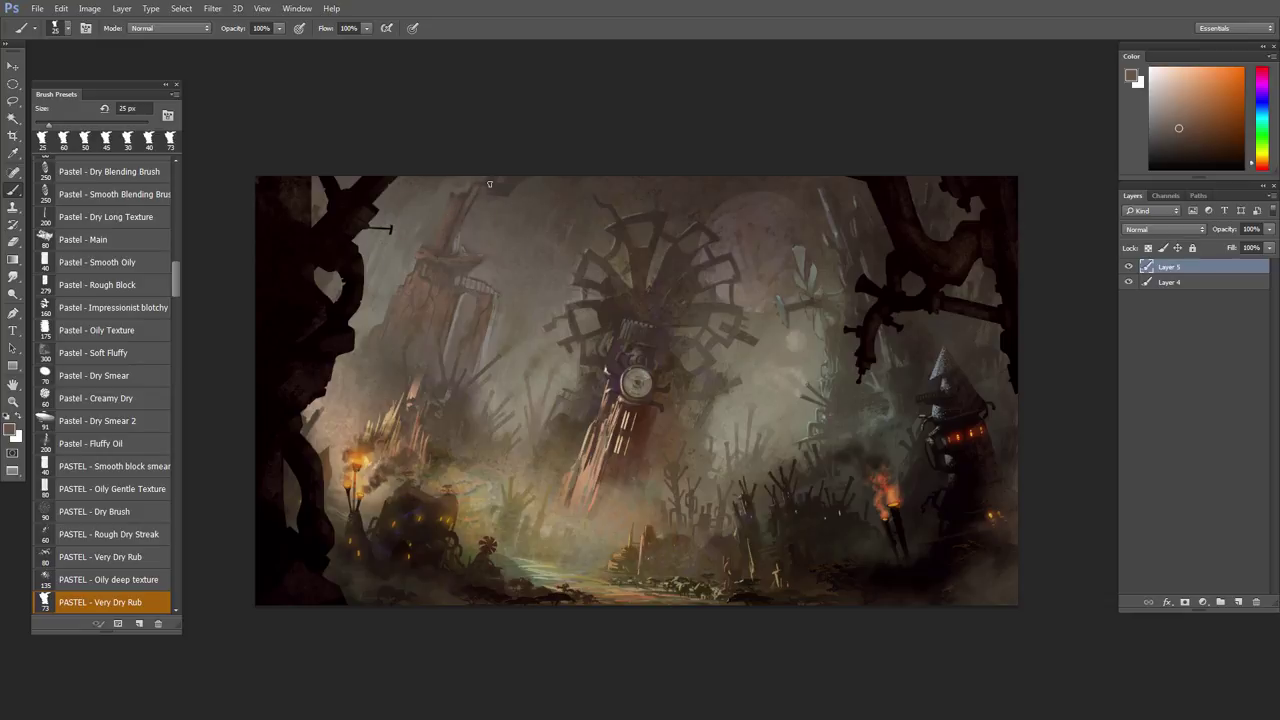
- Lasso a small curved shape beside the spire's shaft and paint it with the dark tone of the upper branch
left_click(490, 184, "alt")
key("l")
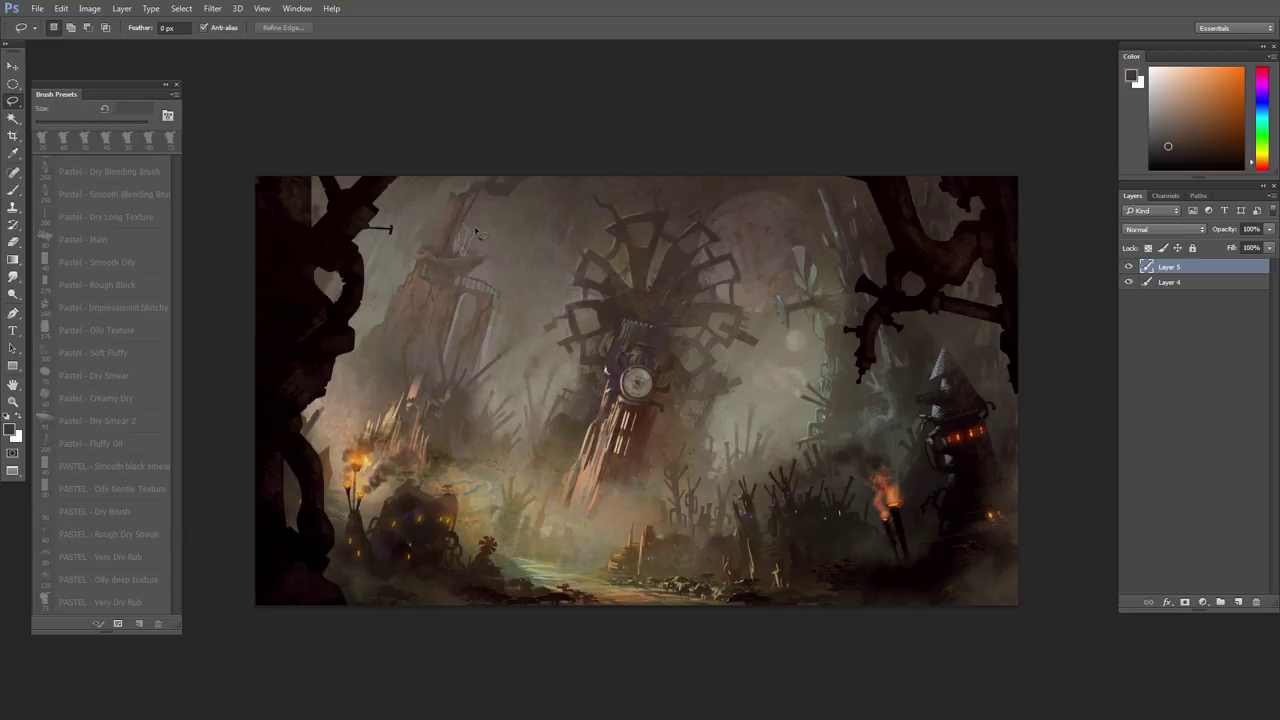
key("b")
left_click(500, 192, "alt")
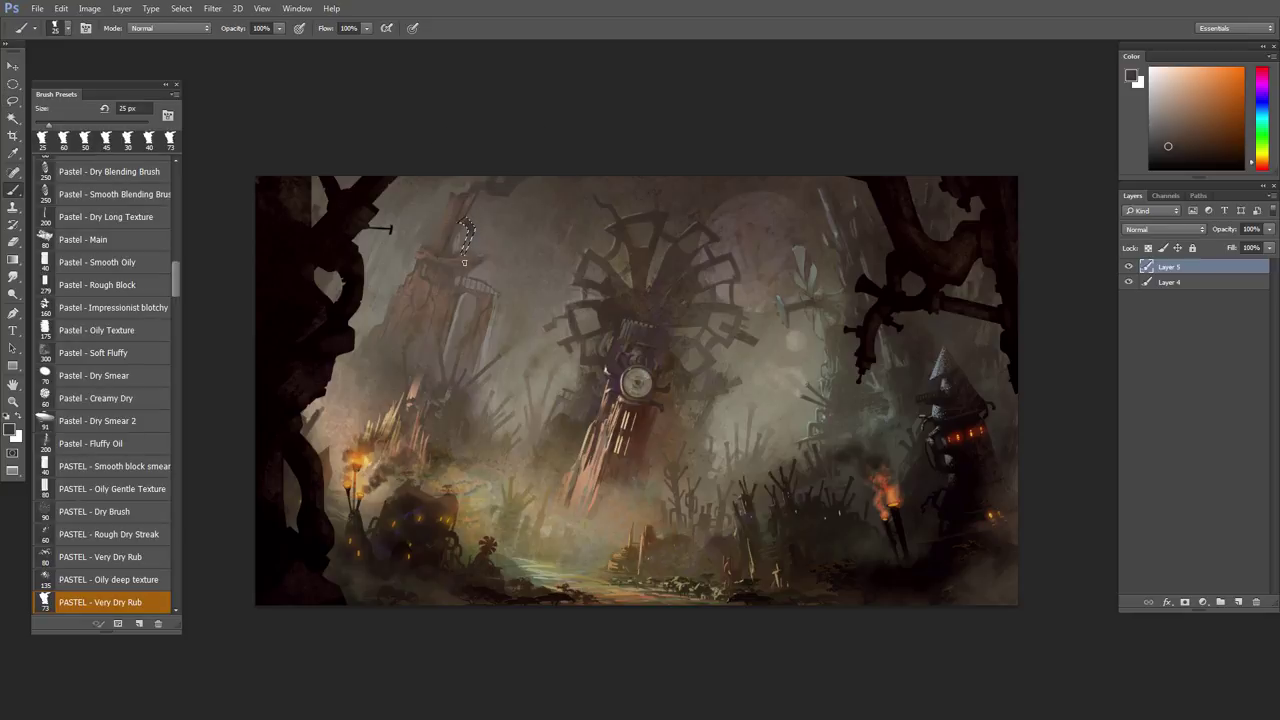
- Refine the curved piece and the spire's upper joint with sampled browns, reducing the brush from 15 to 10 px
left_click(452, 207, "alt")
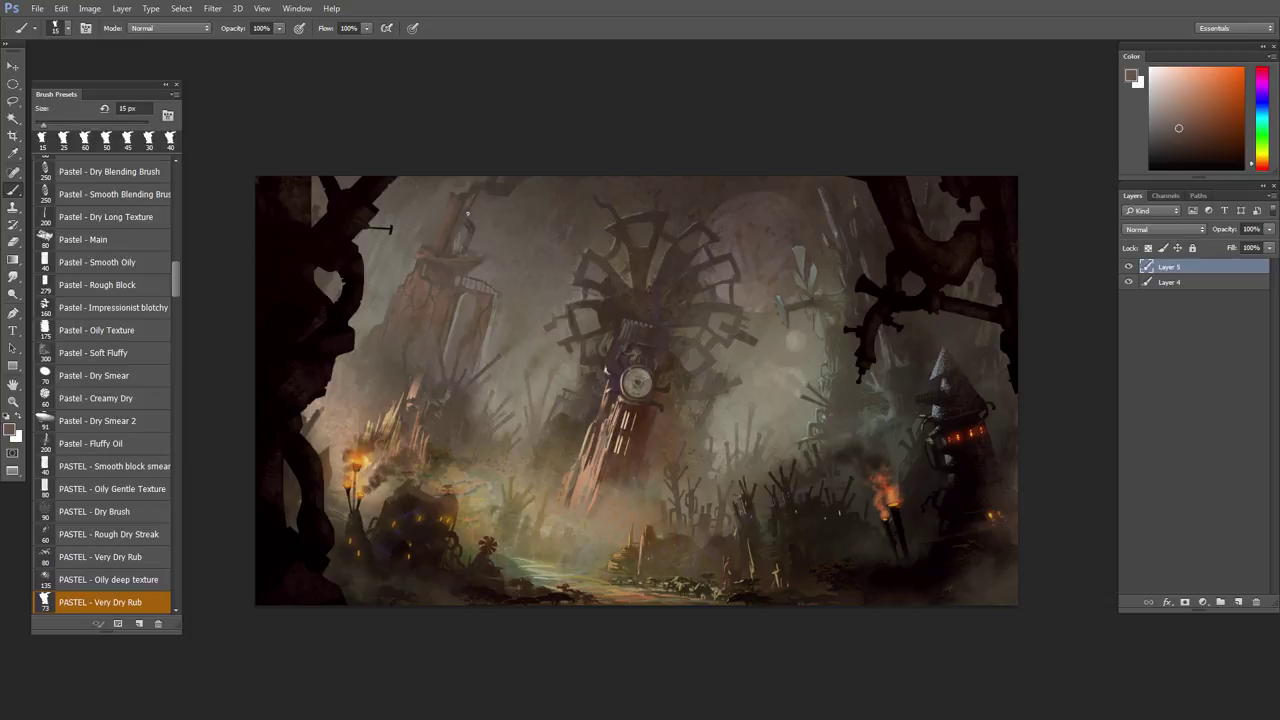
left_click(498, 184, "alt")
key("bracketleft")
left_click_drag(466, 214, 465, 217)
left_click(475, 197, "alt")
key("bracketleft")
left_click(492, 188, "alt")
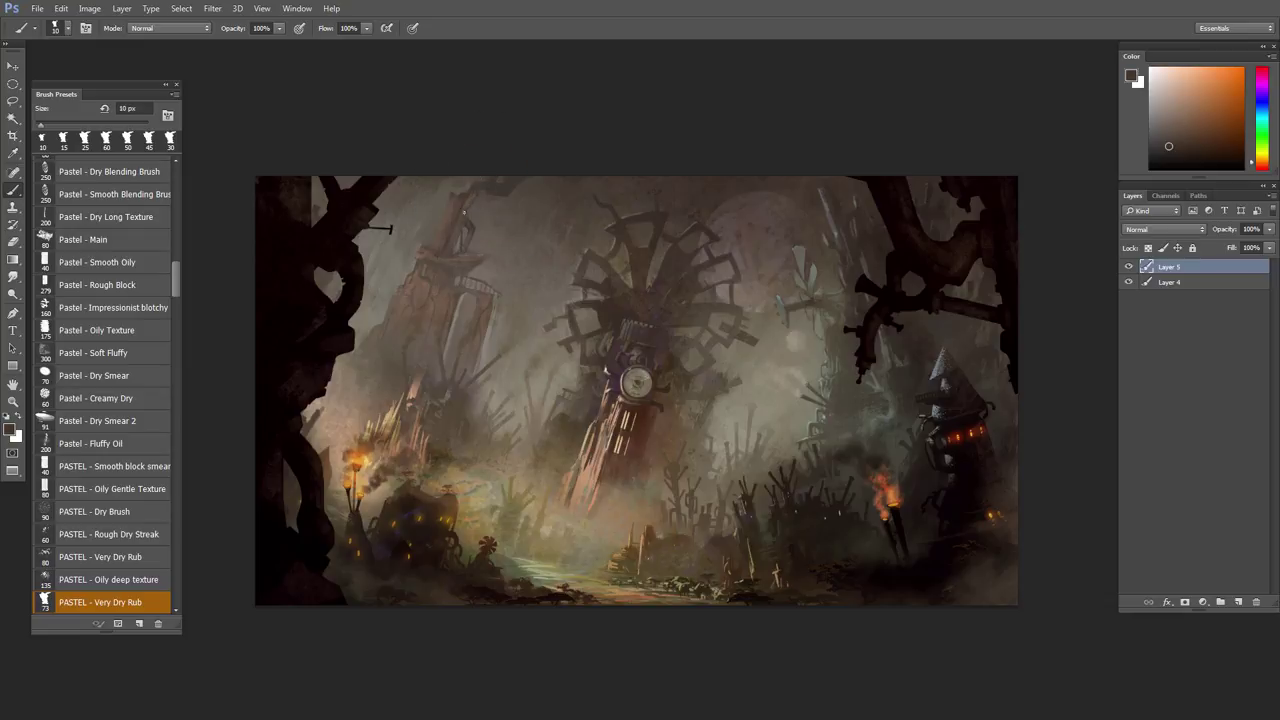
- Define the right side and base of the spire with fine strokes of sampled haze grey and shaft brown
left_click(463, 303, "alt")
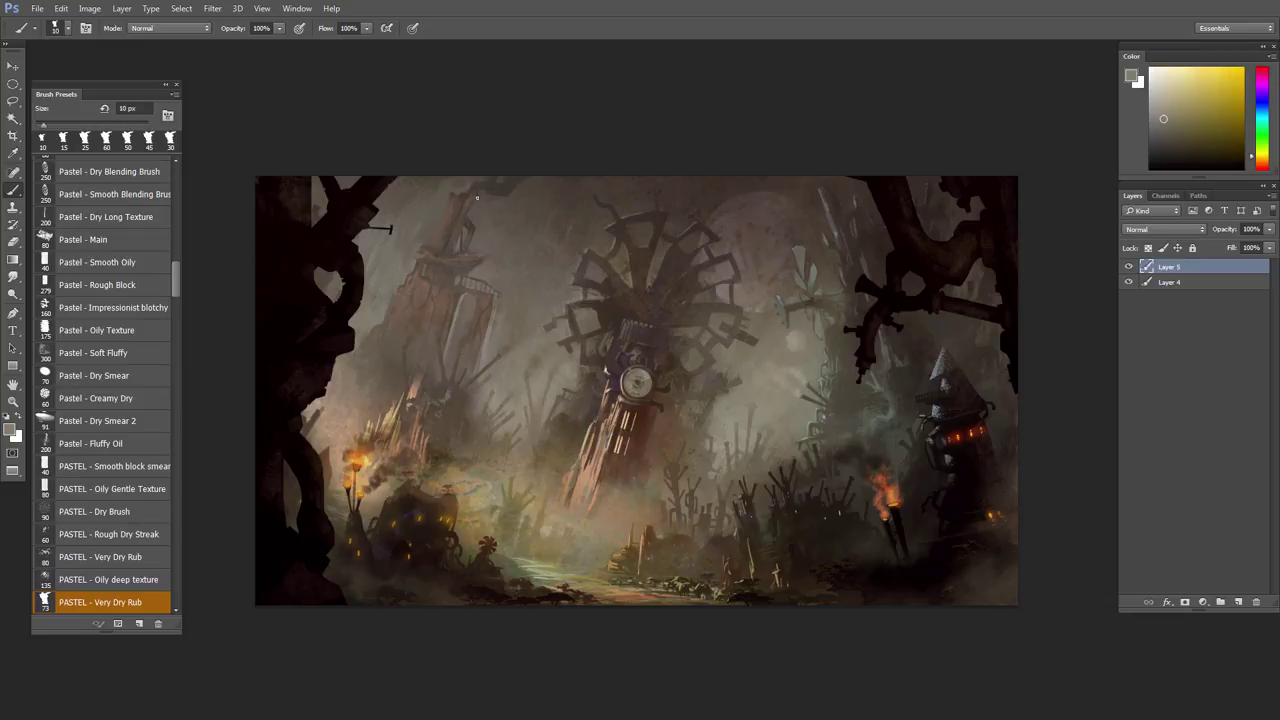
left_click_drag(477, 202, 463, 228)
left_click(453, 247, "alt")
key("bracketright")
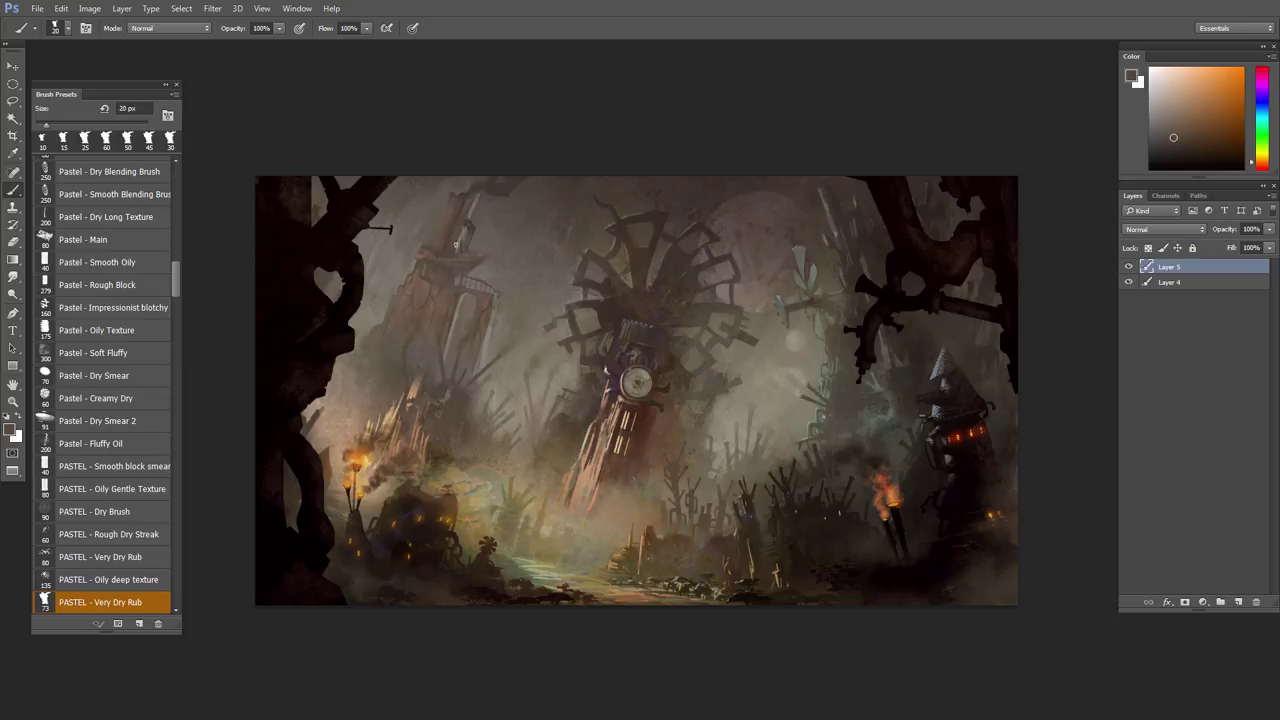
left_click_drag(455, 244, 456, 254)
left_click(469, 228, "alt")
key("bracketleft")
left_click_drag(461, 239, 464, 236)
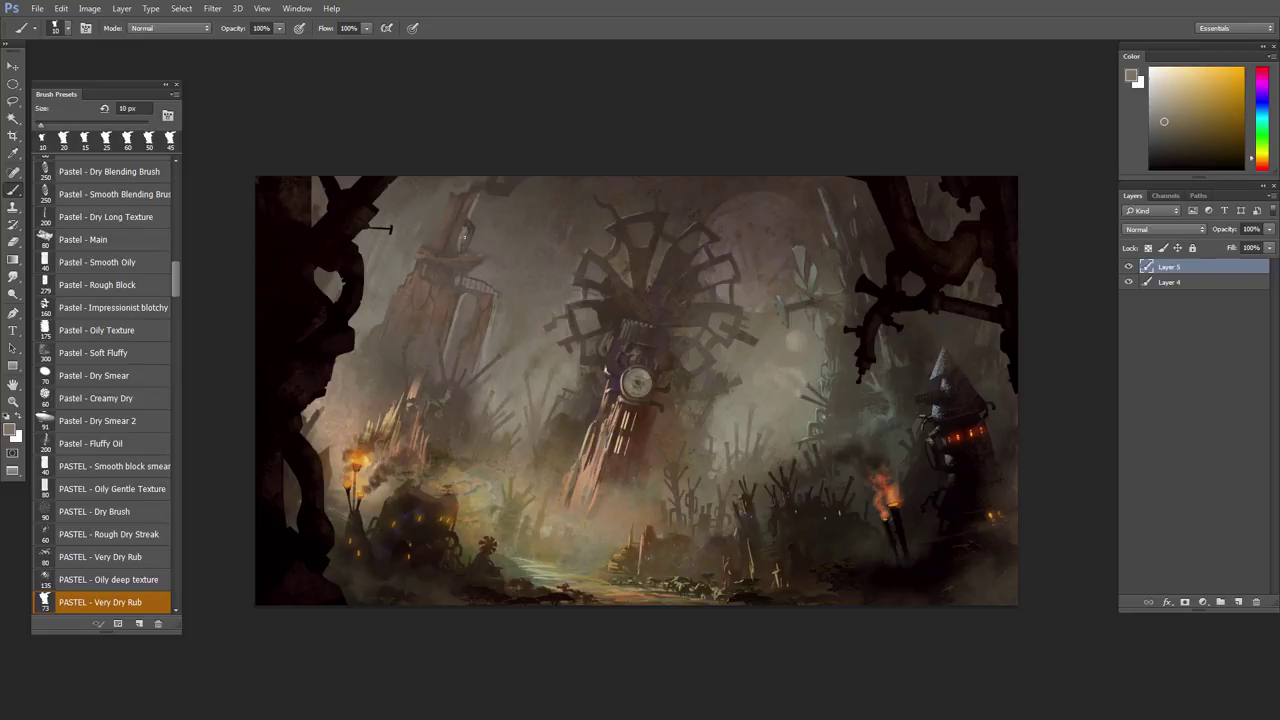
- Add a pale edge along the spire's upper branch and rework its joint with sampled greys and dark brown
left_click(471, 294, "alt")
left_click_drag(518, 179, 525, 176)
left_click(501, 186, "alt")
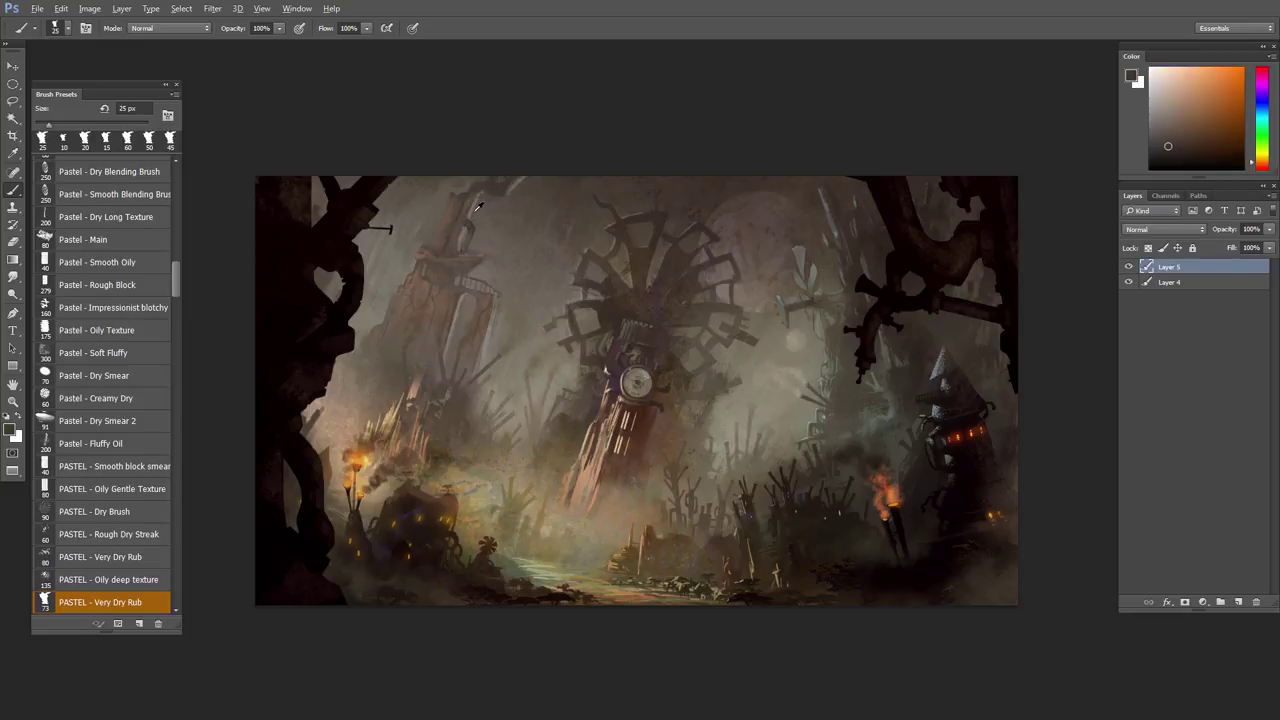
left_click(463, 302, "alt")
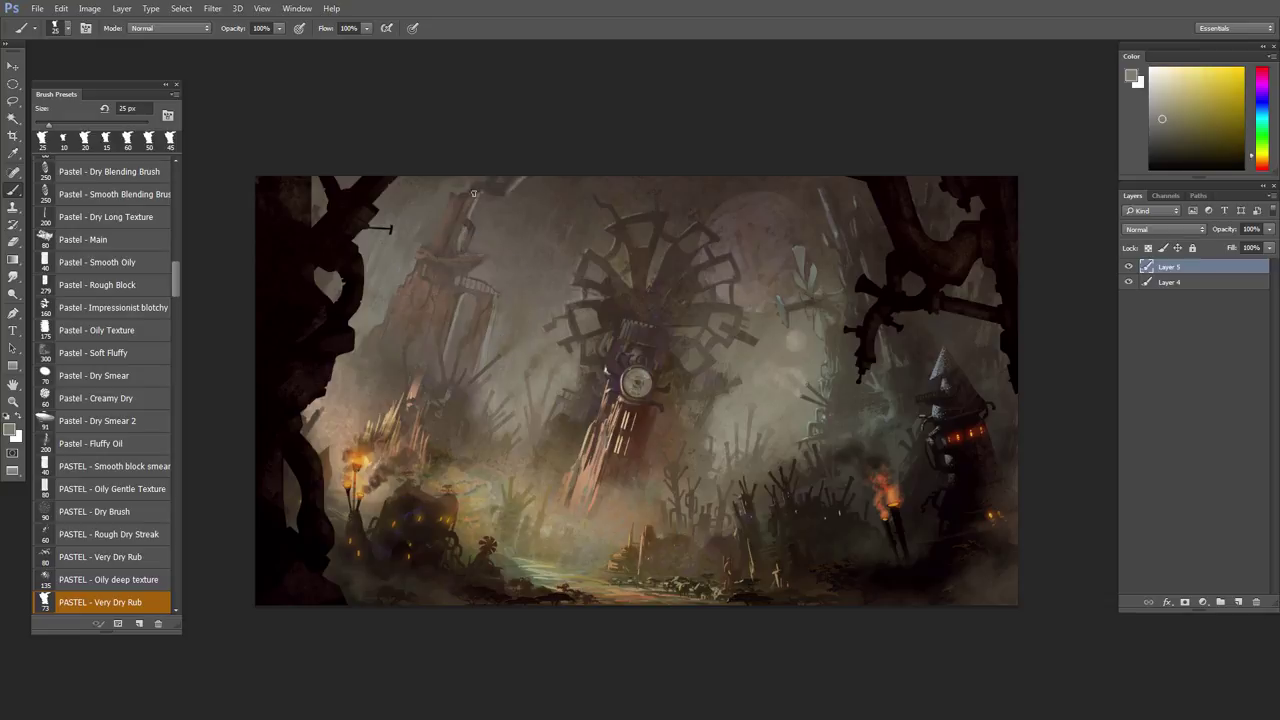
left_click_drag(508, 170, 488, 190)
left_click(479, 191, "alt")
key("bracketright")
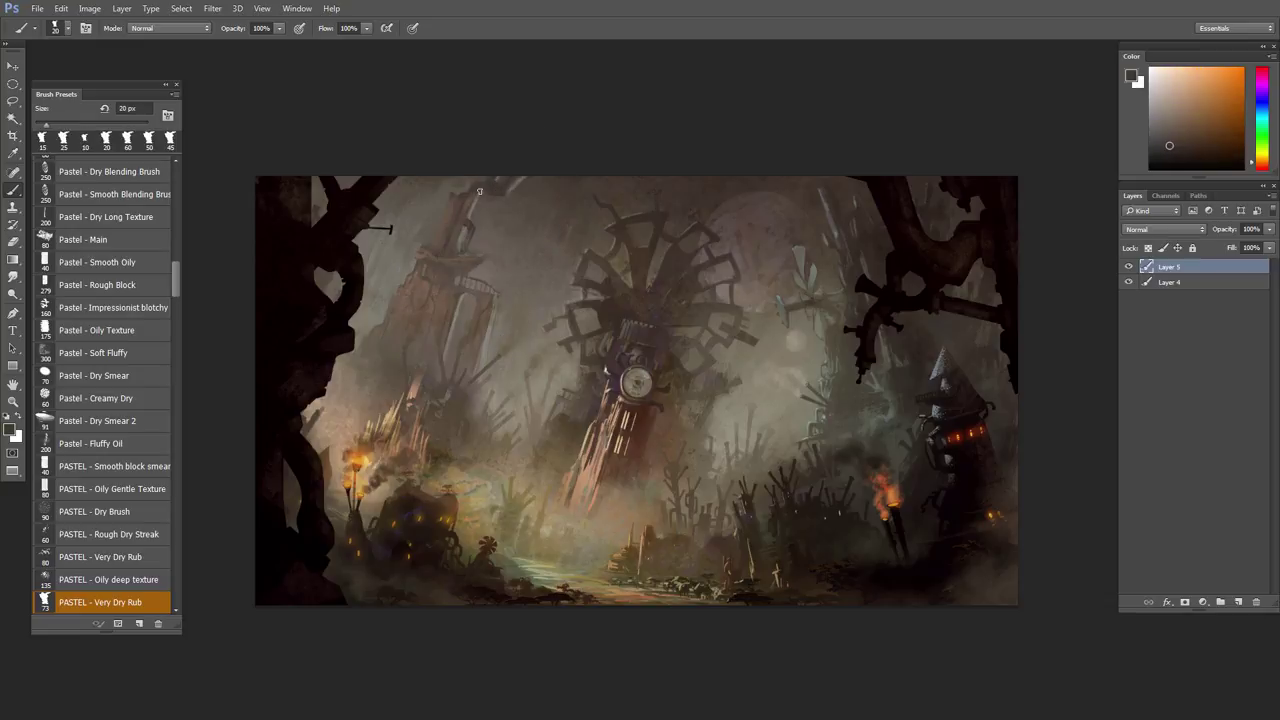
left_click_drag(469, 201, 479, 188)
- Repaint the sky along the spire's left edge with sampled grey-browns, enlarging the brush as the area widens
left_click(452, 175, "alt")
key("bracketright")
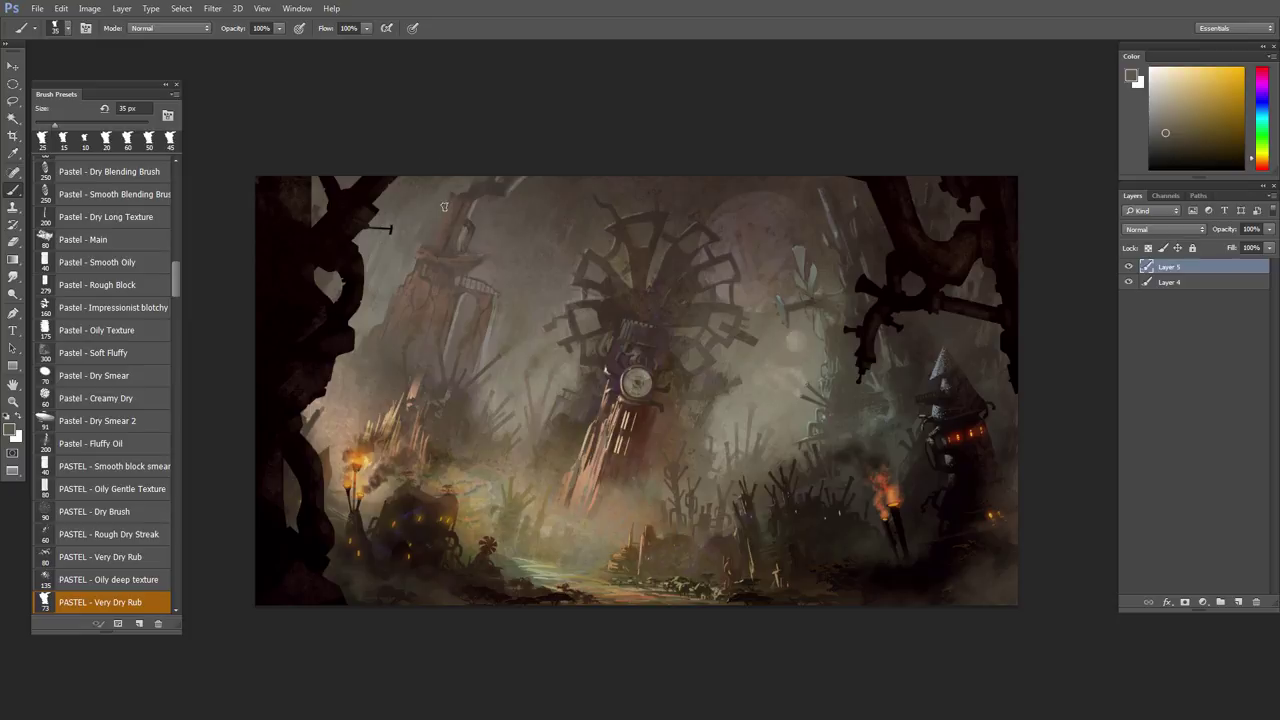
left_click_drag(444, 207, 415, 229)
left_click(431, 209, "alt")
key("bracketright")
key("bracketright")
key("bracketright")
left_click(410, 236, "alt")
key("bracketright")
key("bracketright")
key("bracketleft")
left_click_drag(389, 277, 407, 234)
- Blend the haze down the left slope of the rock tower with sampled sky tones
left_click(408, 236, "alt")
key("bracketright")
left_click(406, 240, "alt")
key("bracketleft")
key("bracketleft")
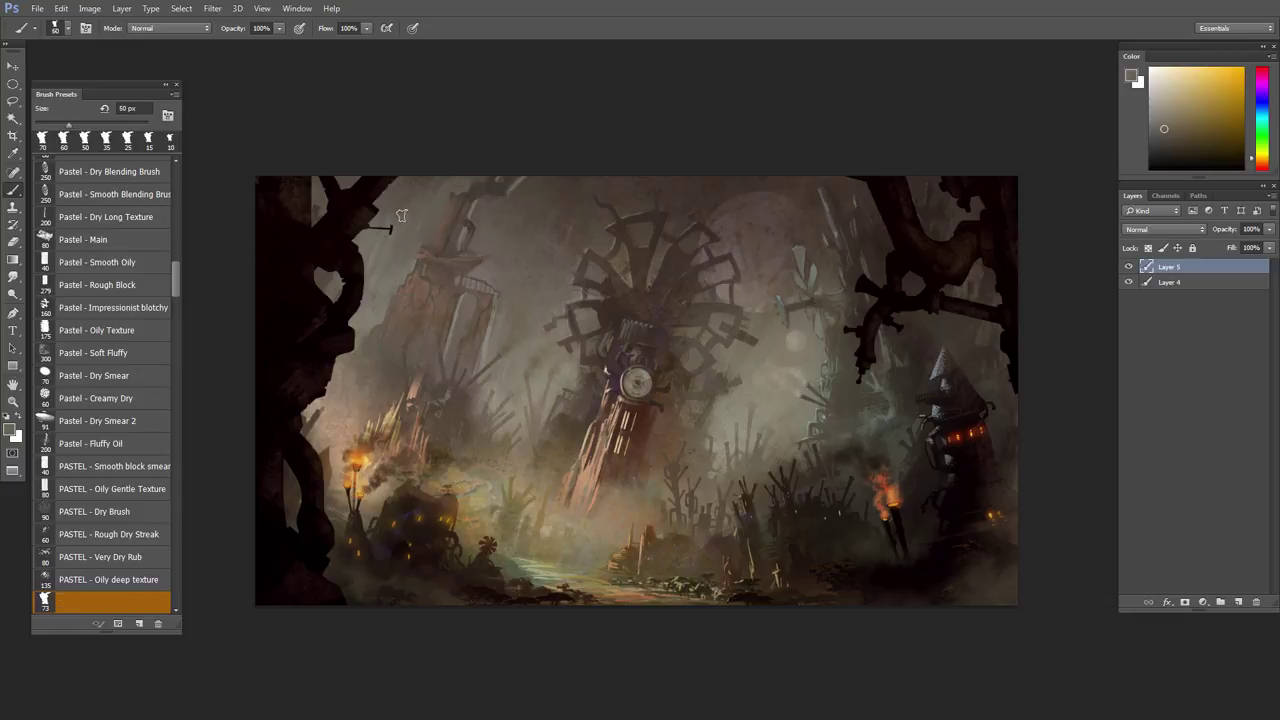
left_click_drag(388, 277, 405, 237)
mouse_move(382, 301)
left_mouse_down()
mouse_move(395, 219)
mouse_move(433, 219)
mouse_move(423, 227)
mouse_move(433, 207)
left_mouse_up()
- Soften the sky between the dark foreground tree and the spire, enlarging the brush from 70 to 90 px
left_click(401, 200, "alt")
key("bracketright")
key("bracketright")
left_click(434, 200, "alt")
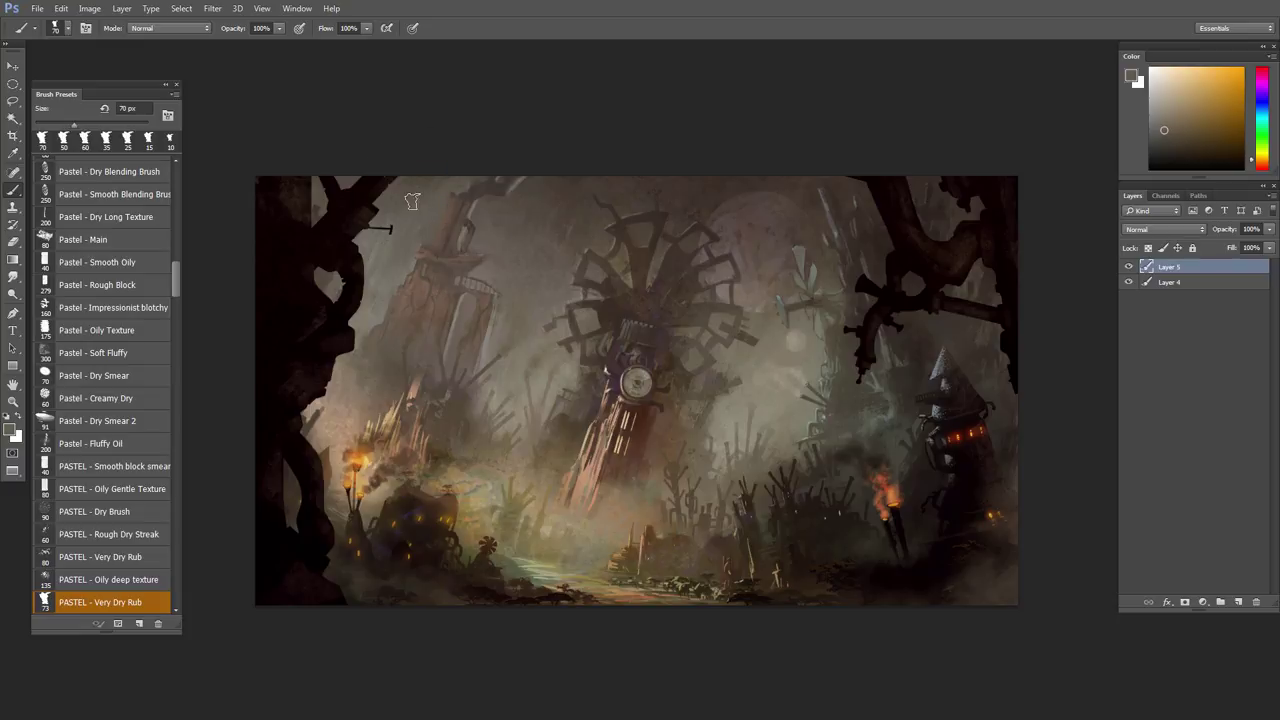
key("bracketright")
key("bracketright")
- Brush sampled sky tones over the area between the spire and the clock tower's wheel with a large brush
left_click(560, 192, "alt")
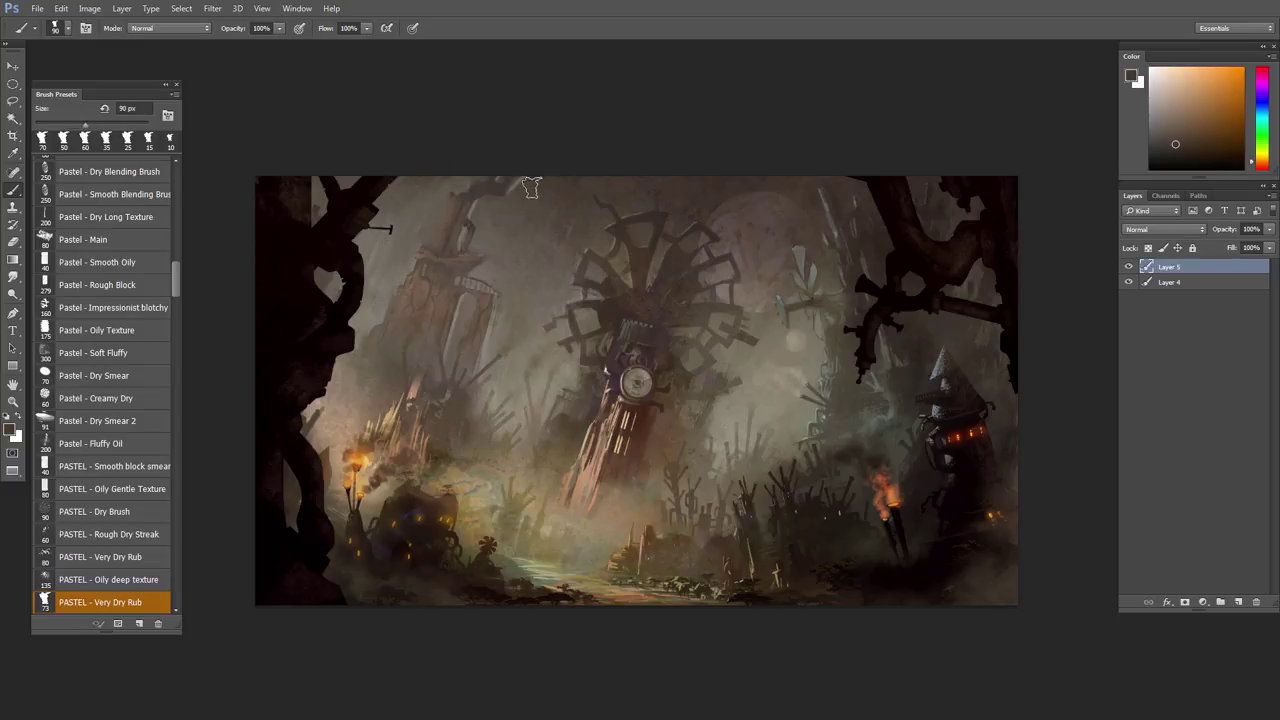
mouse_move(531, 188)
left_mouse_down()
mouse_move(501, 243)
mouse_move(558, 187)
mouse_move(519, 289)
mouse_move(535, 289)
left_mouse_up()
left_click(550, 256, "alt")
key("bracketright")
left_click(562, 252, "alt")
key("bracketright")
left_click(566, 235, "alt")
key("bracketleft")
left_click_drag(523, 225, 512, 255)
- Blend the sky just below the spire's upper branch with several sampled tones and a slightly smaller brush
left_click(564, 193, "alt")
left_click(543, 220, "alt")
left_click(540, 209, "alt")
key("bracketleft")
left_click(527, 201, "alt")
left_click_drag(523, 196, 497, 222)
- Clean up the sky against the spire's right edge with sampled tones, reducing the brush to 30 px
left_click(533, 208, "alt")
left_click(552, 212, "alt")
left_click(559, 209, "alt")
key("bracketleft")
key("bracketleft")
key("bracketleft")
key("bracketleft")
left_click_drag(498, 207, 511, 202)
key("bracketleft")
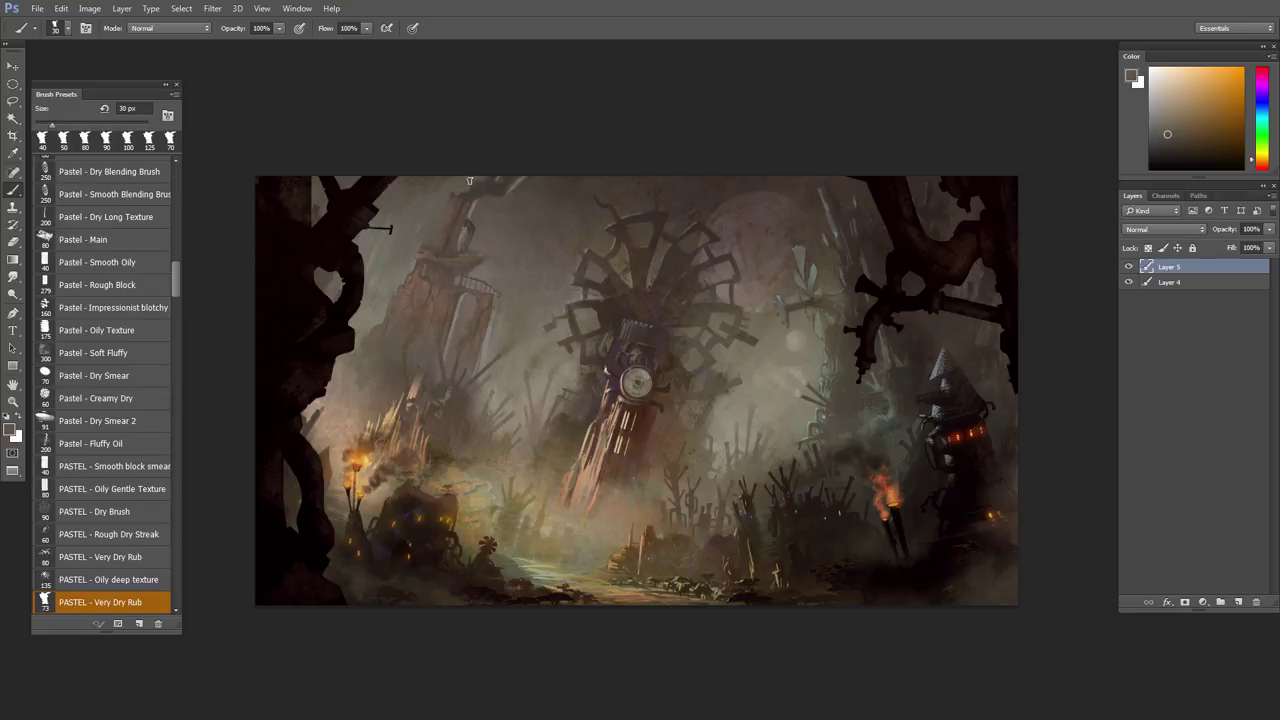
- Smooth the sky left of the spire's top with sampled grey-browns, enlarging the brush up to 90 px
left_click(437, 194, "alt")
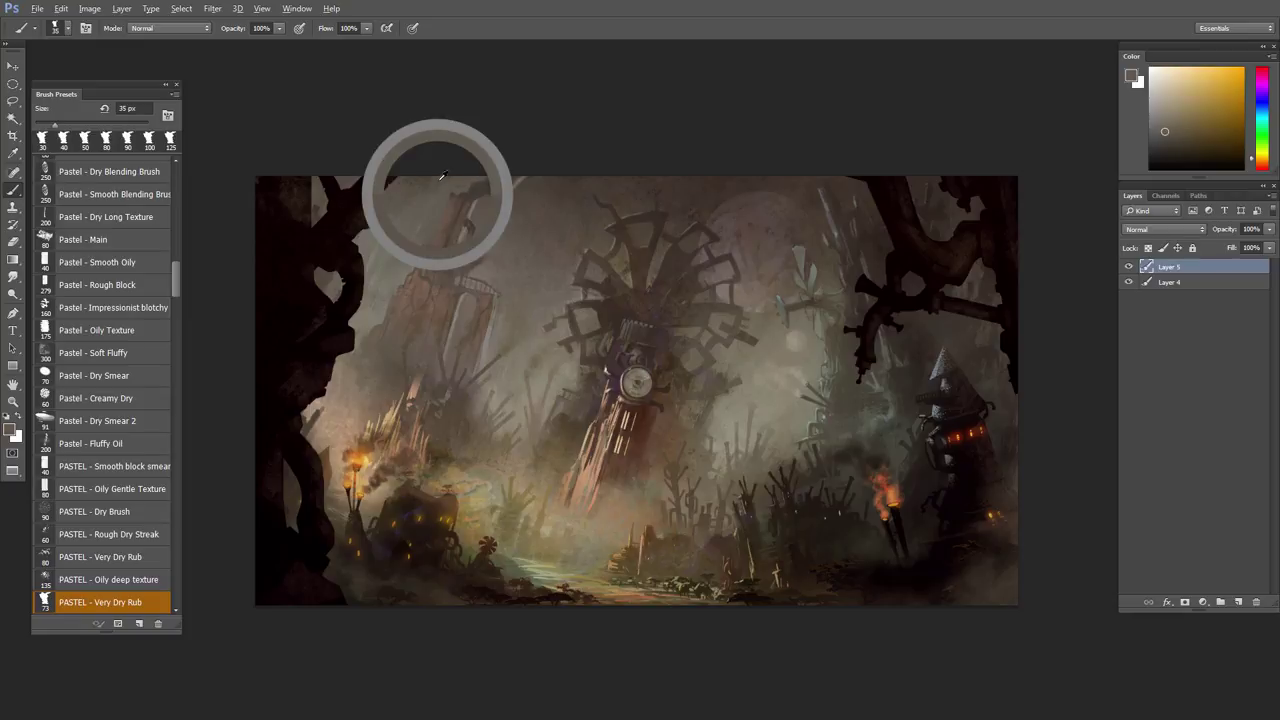
key("bracketright")
key("bracketright")
key("bracketright")
key("bracketright")
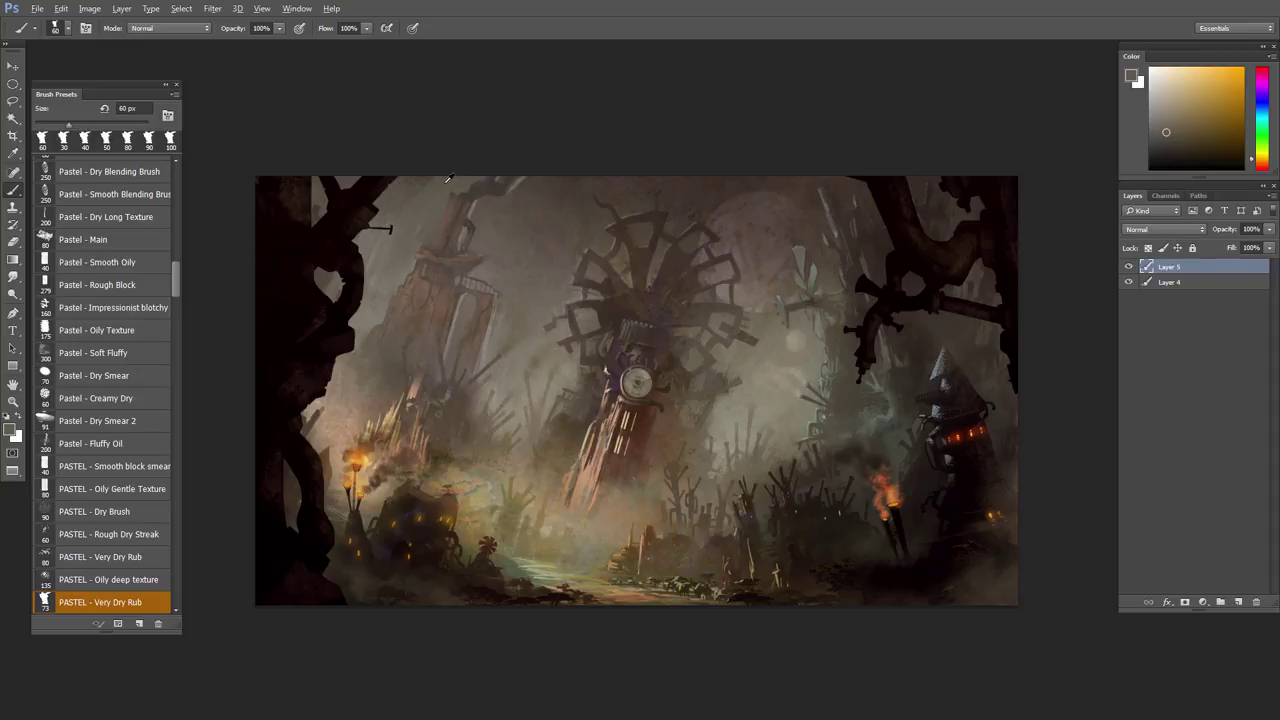
key("bracketright")
key("bracketright")
key("bracketright")
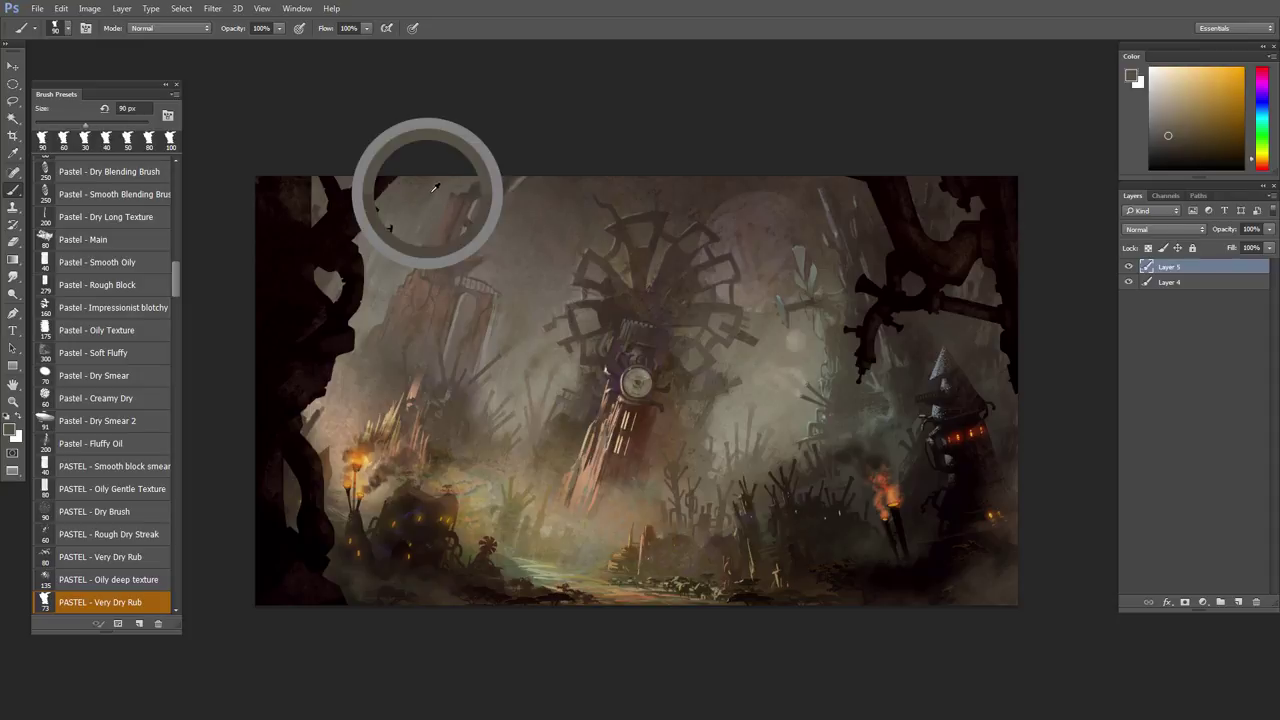
key("bracketleft")
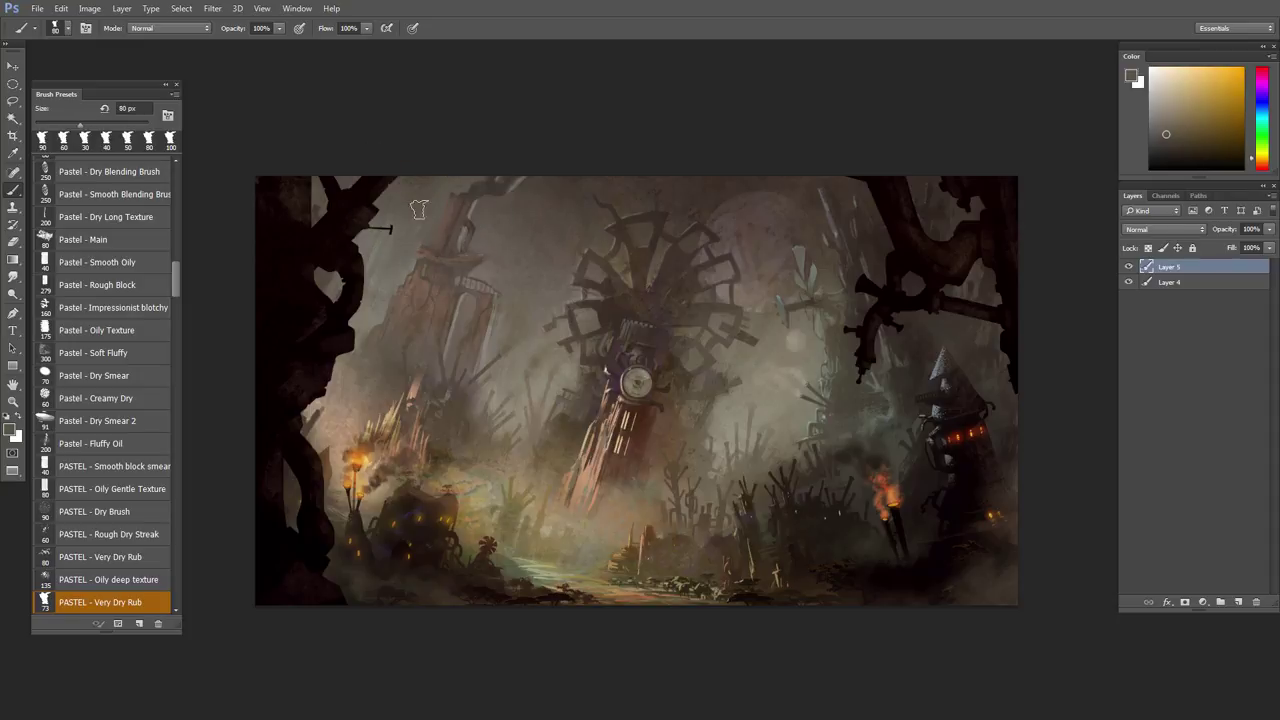
- Blend sampled grey-brown sky tones around the spire's top and above the wheel, enlarging the brush to 100 px
left_click(424, 177, "alt")
key("bracketleft")
key("bracketleft")
left_click(593, 178, "alt")
key("bracketright")
key("bracketright")
key("bracketright")
key("bracketright")
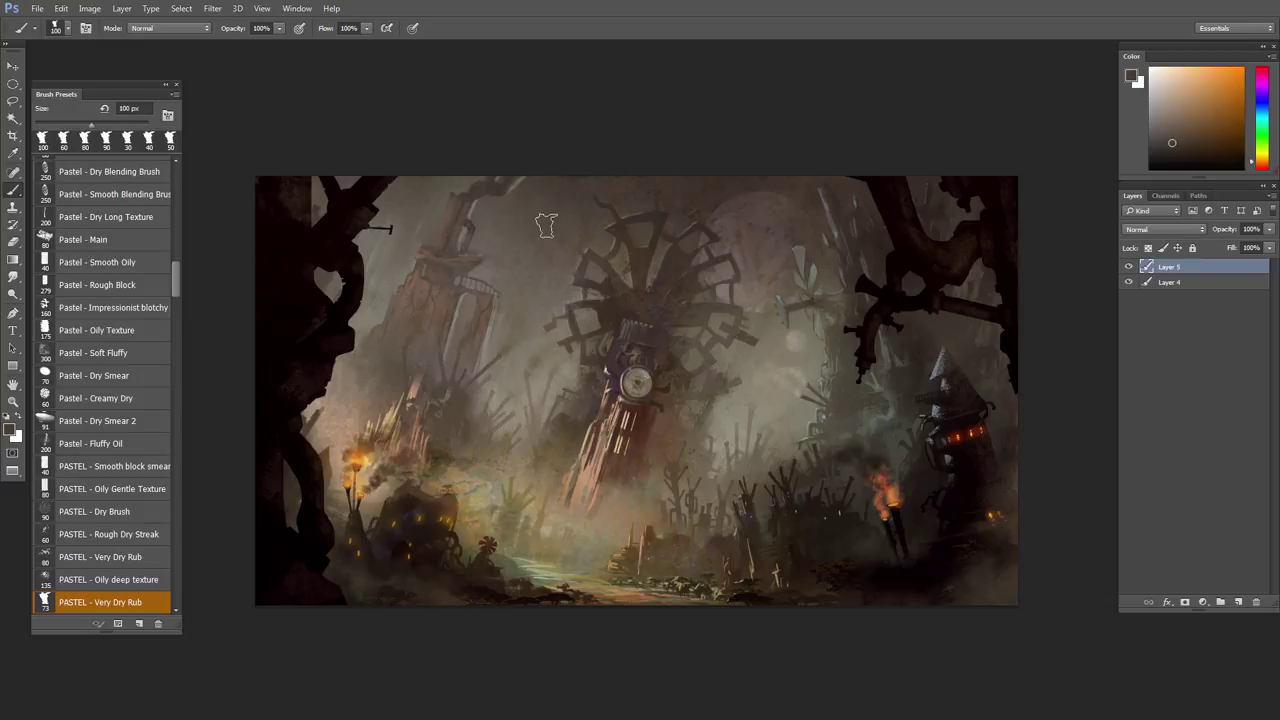
- Smooth the sky between the spire's upper branch and the wheel with several sampled tones at 100 px
left_click(545, 226, "alt")
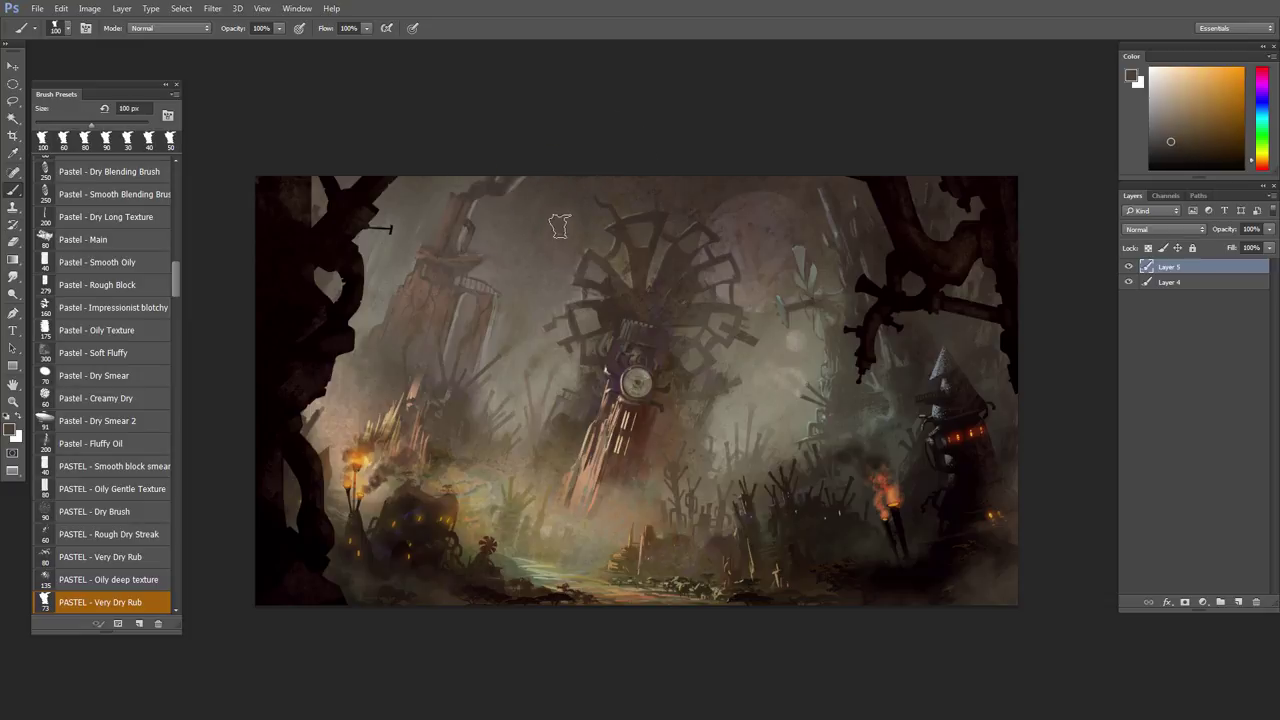
left_click(545, 214, "alt")
left_click(537, 211, "alt")
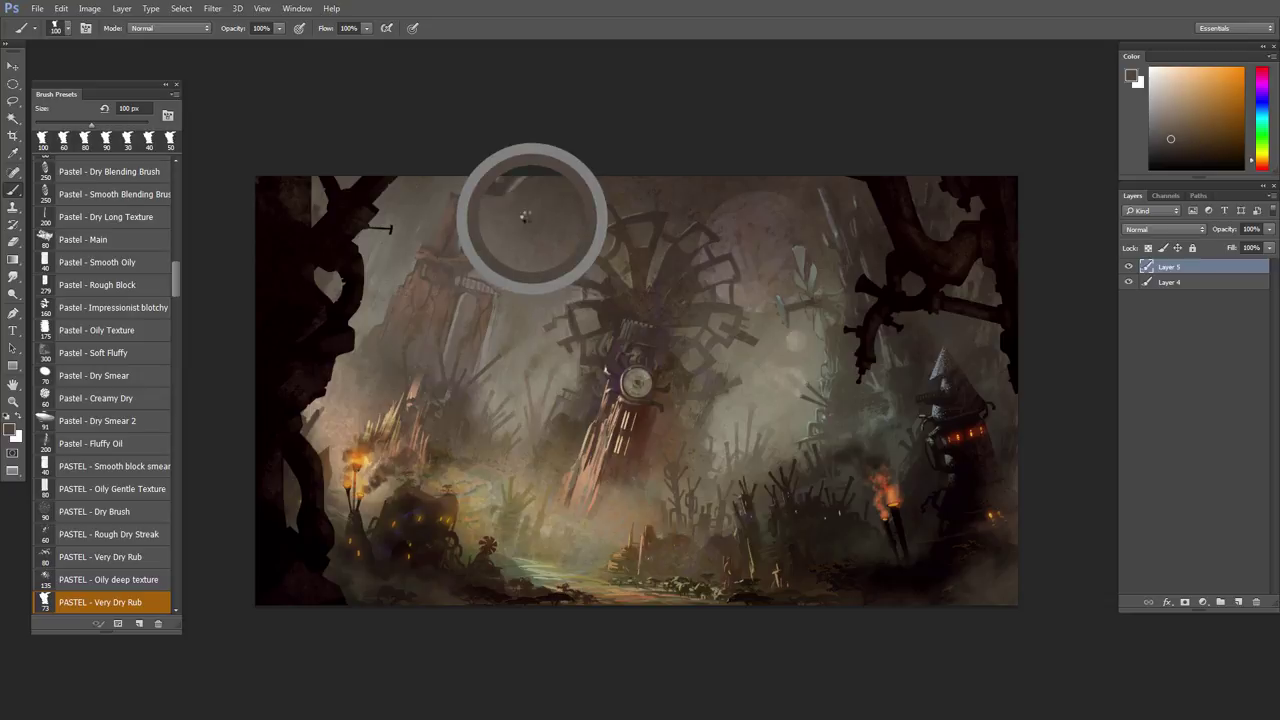
left_click(521, 213, "alt")
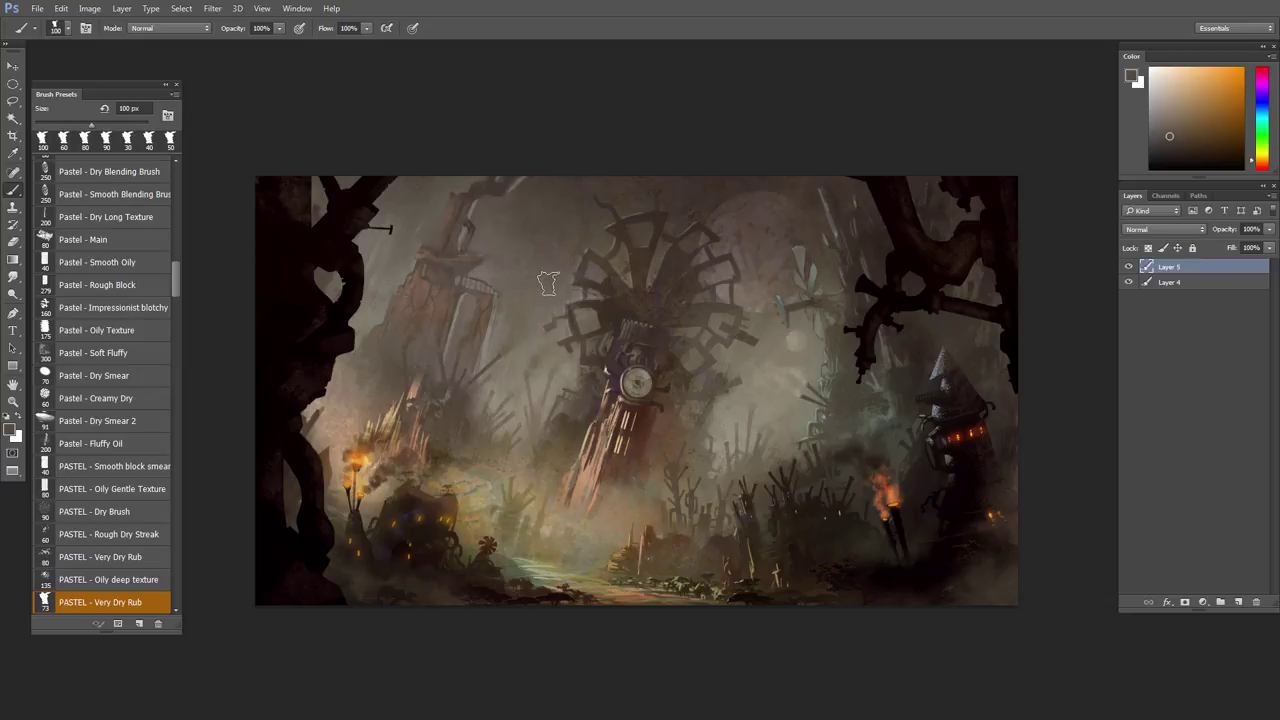
left_click(502, 213, "alt")
left_click(509, 191, "alt")
- Flip the canvas horizontally to view the composition mirrored
scroll(650, 288, "down", 1)
left_click_drag(625, 297, 648, 290)
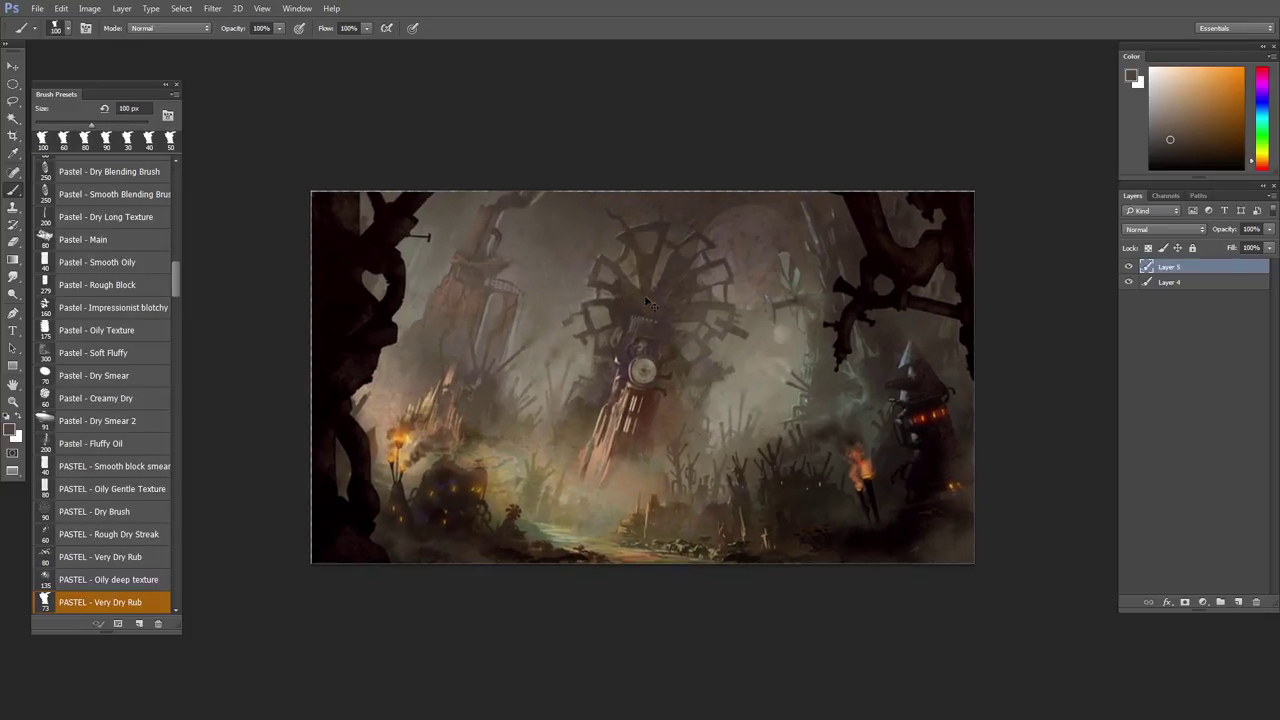
key("ctrl+shift+h")
scroll(718, 272, "up", 1)
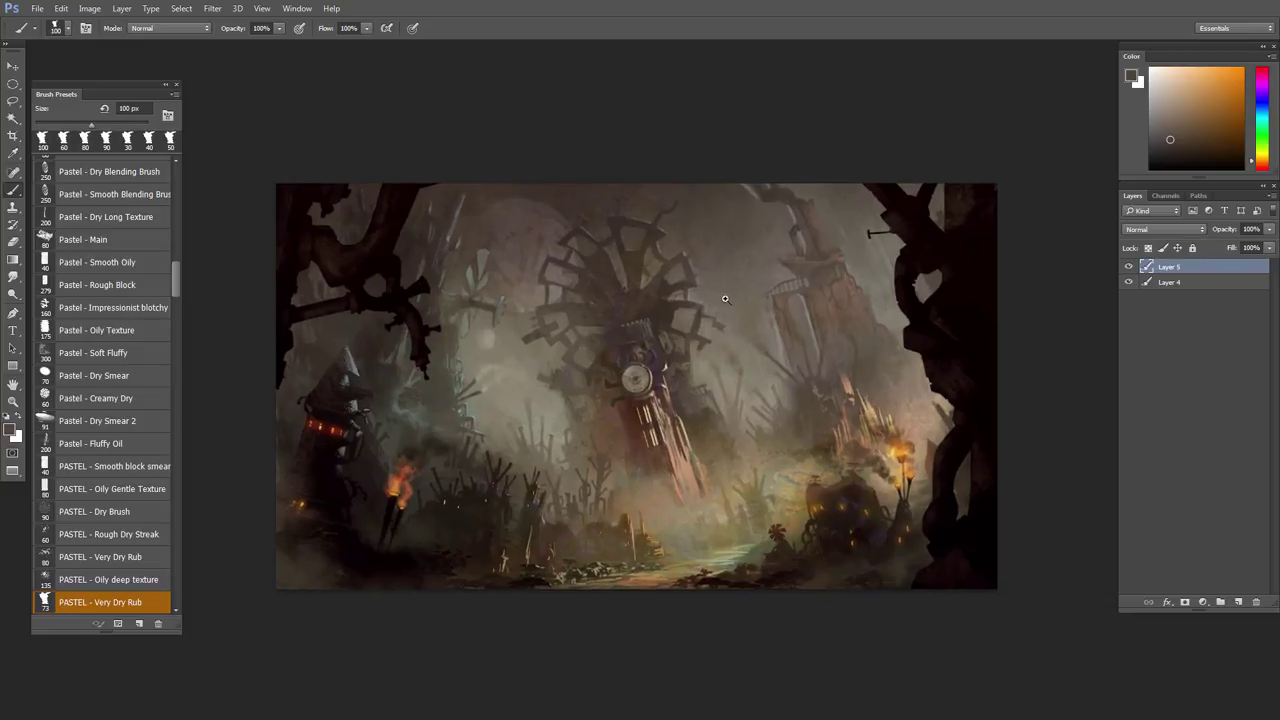
scroll(755, 300, "down", 1)
left_click_drag(733, 323, 643, 376)
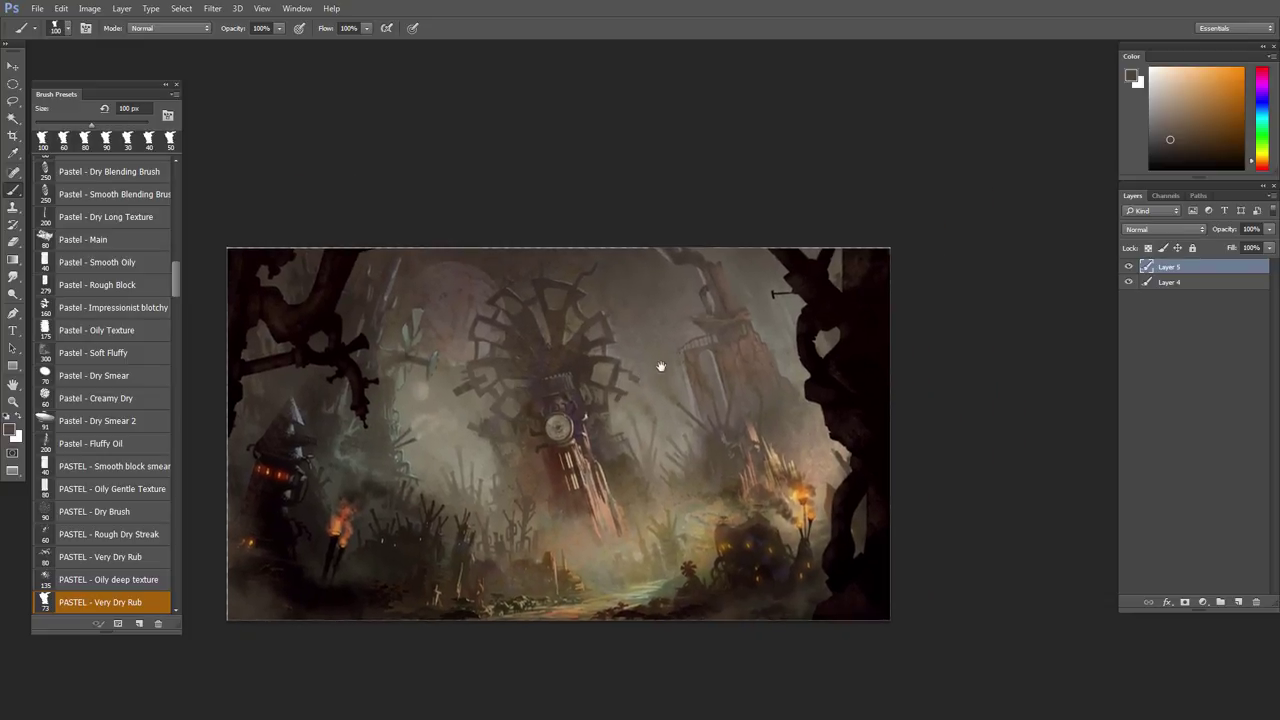
- Add a new layer and brush sampled sky tones between the spire and the dark foreground tree
left_click(586, 259, "alt")
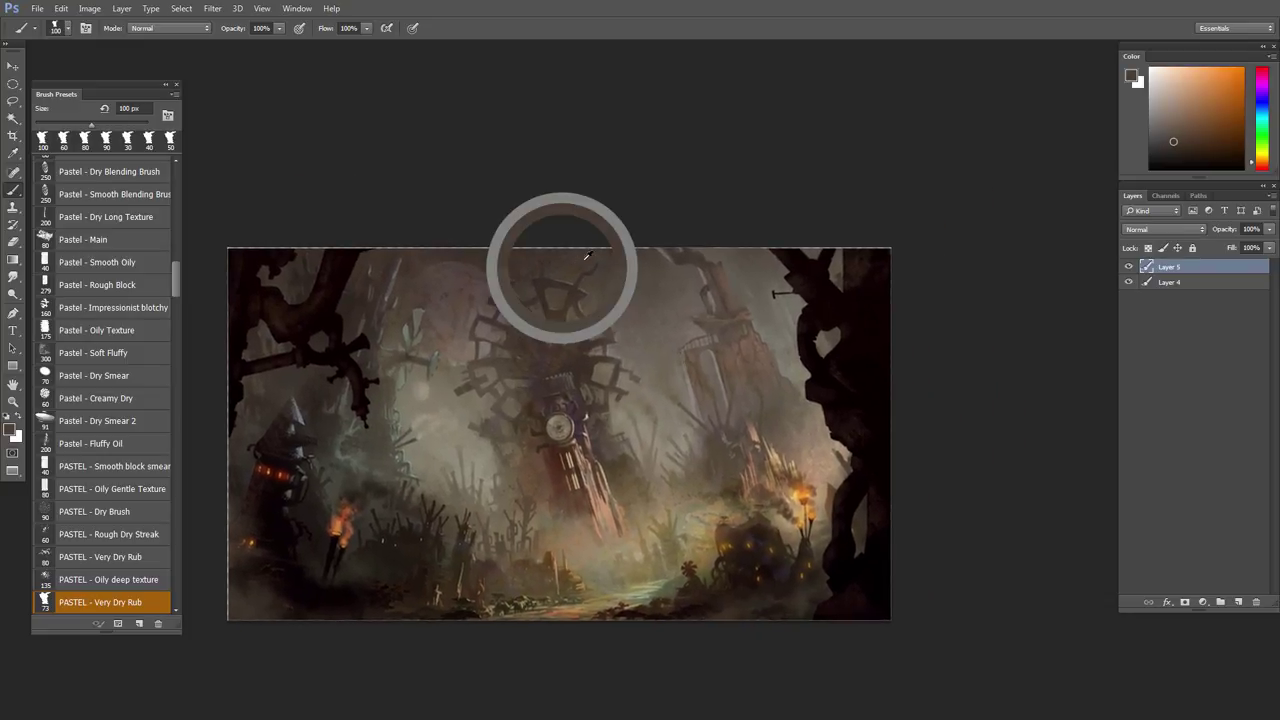
left_click(1238, 602)
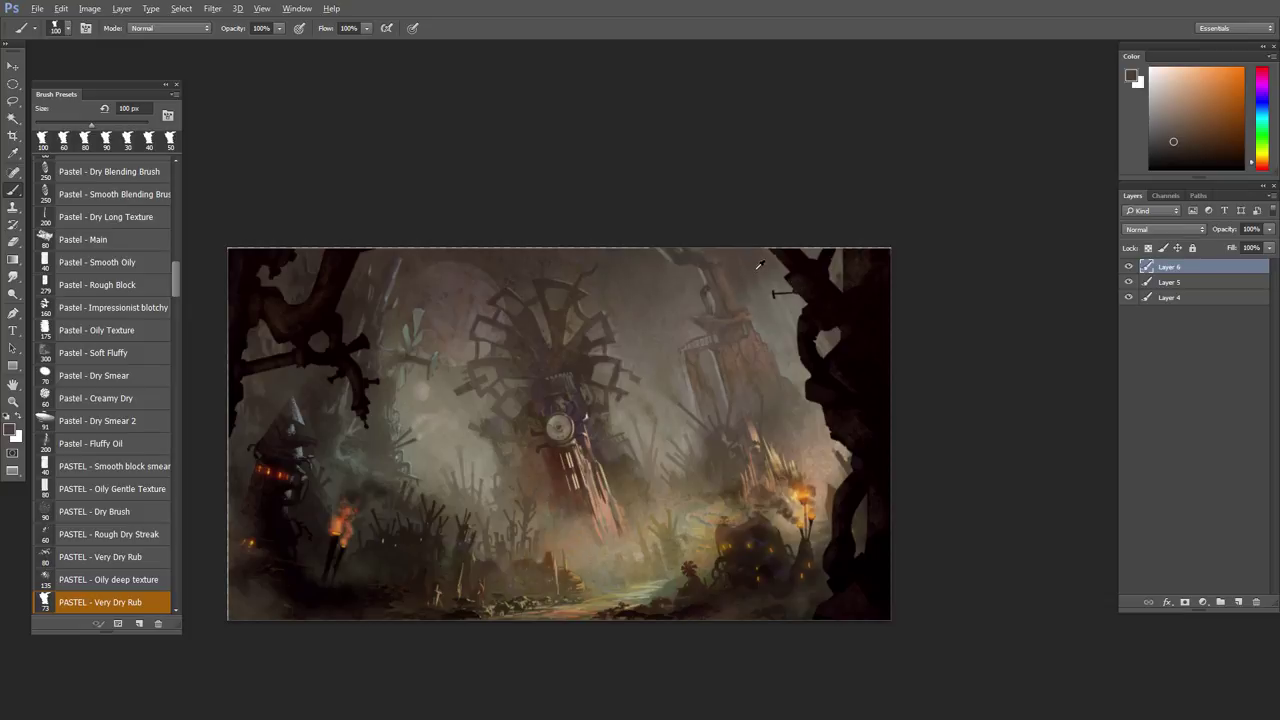
left_click(757, 265, "alt")
left_click(751, 283, "alt")
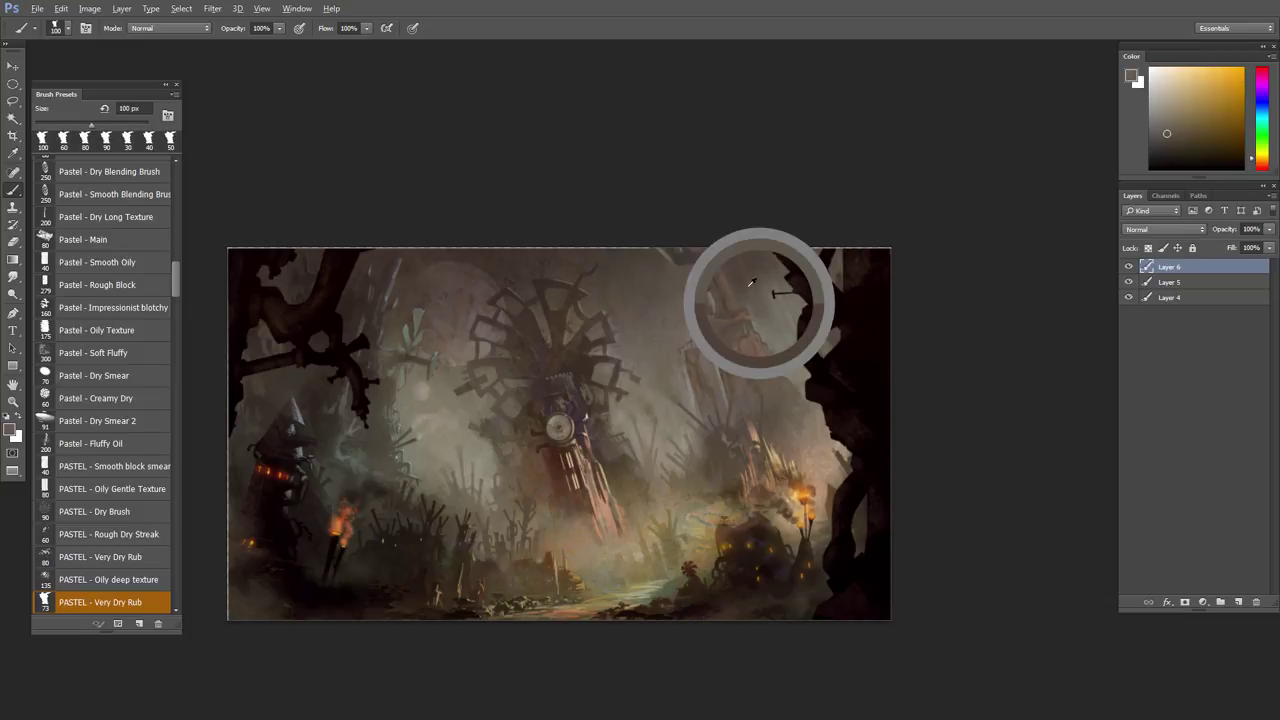
left_click(743, 282, "alt")
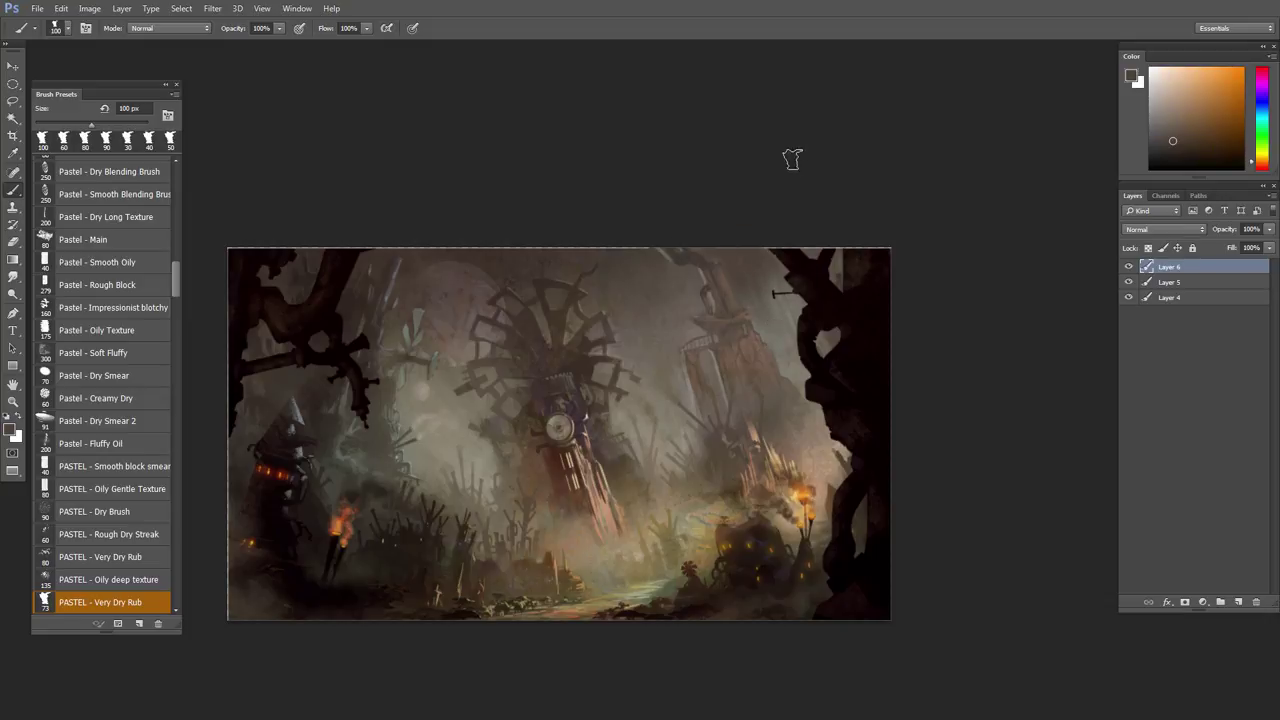
- Work sampled sky tones along the spire's tree-side edge, reducing the brush to 50 px
left_click(765, 258, "alt")
key("bracketleft")
key("bracketleft")
key("bracketleft")
key("bracketleft")
key("bracketright")
key("bracketleft")
key("bracketleft")
left_click(759, 311, "alt")
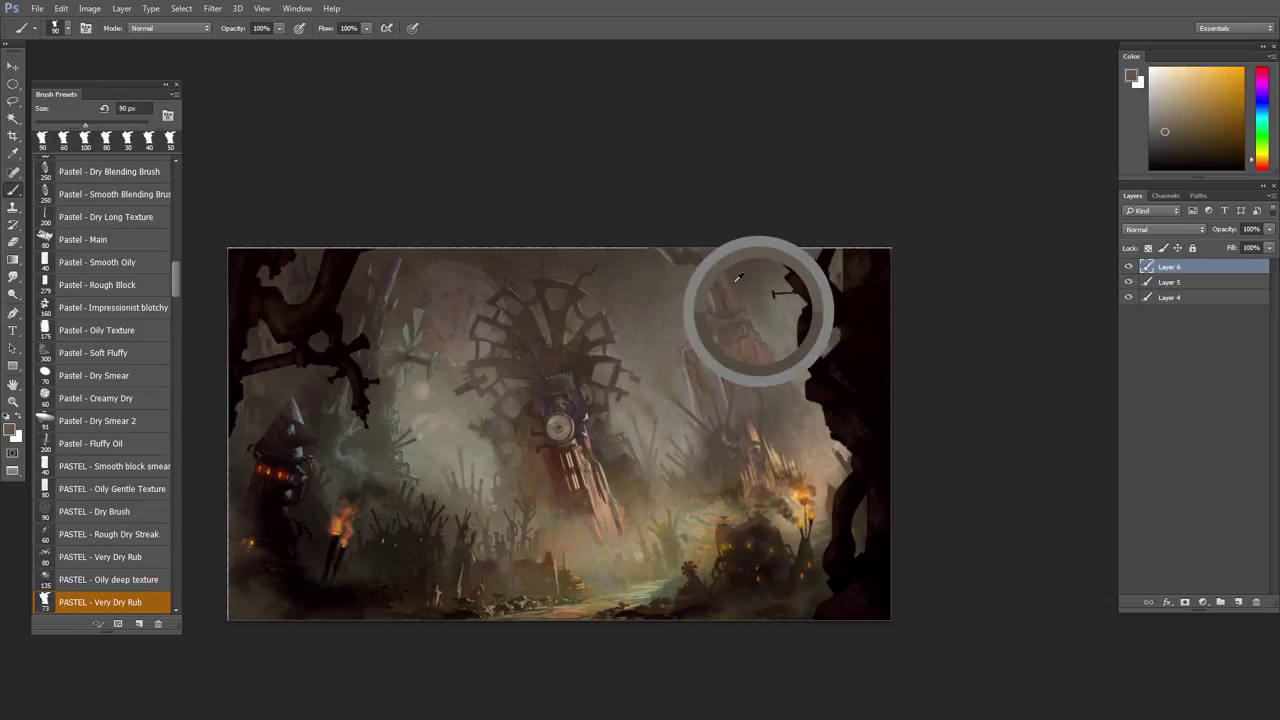
left_click(763, 262, "alt")
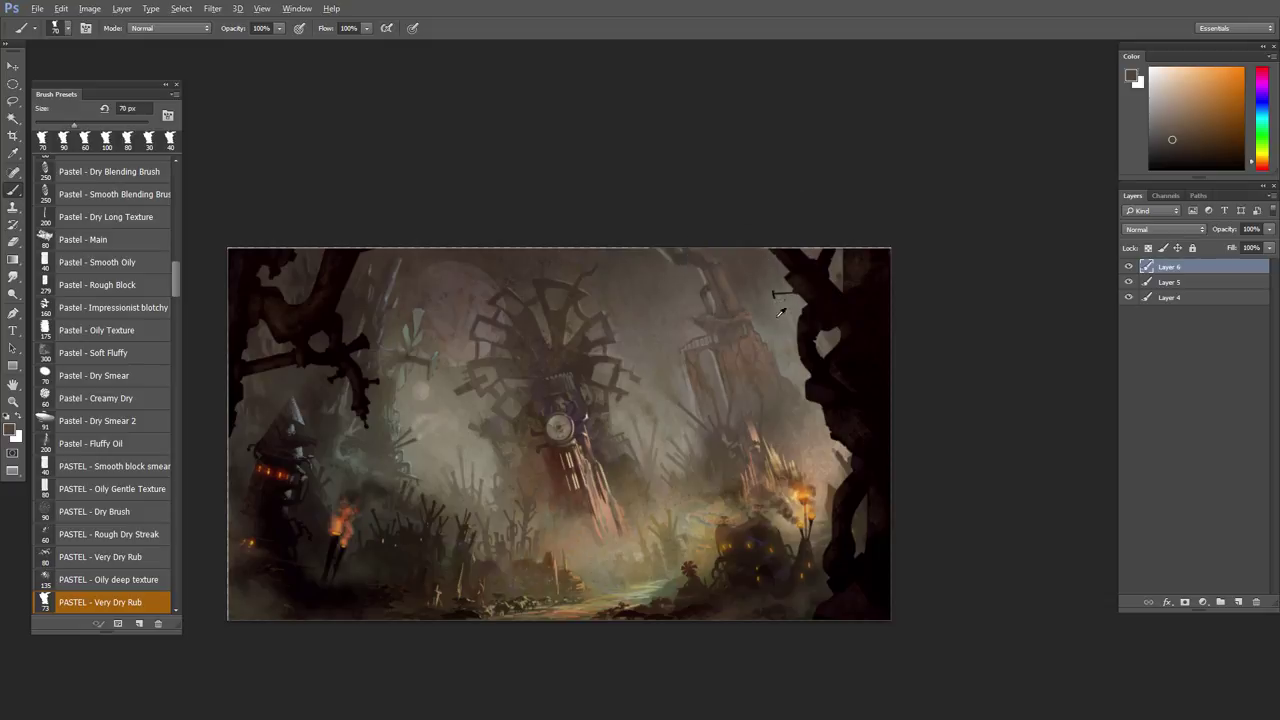
left_click(766, 290, "alt")
key("bracketleft")
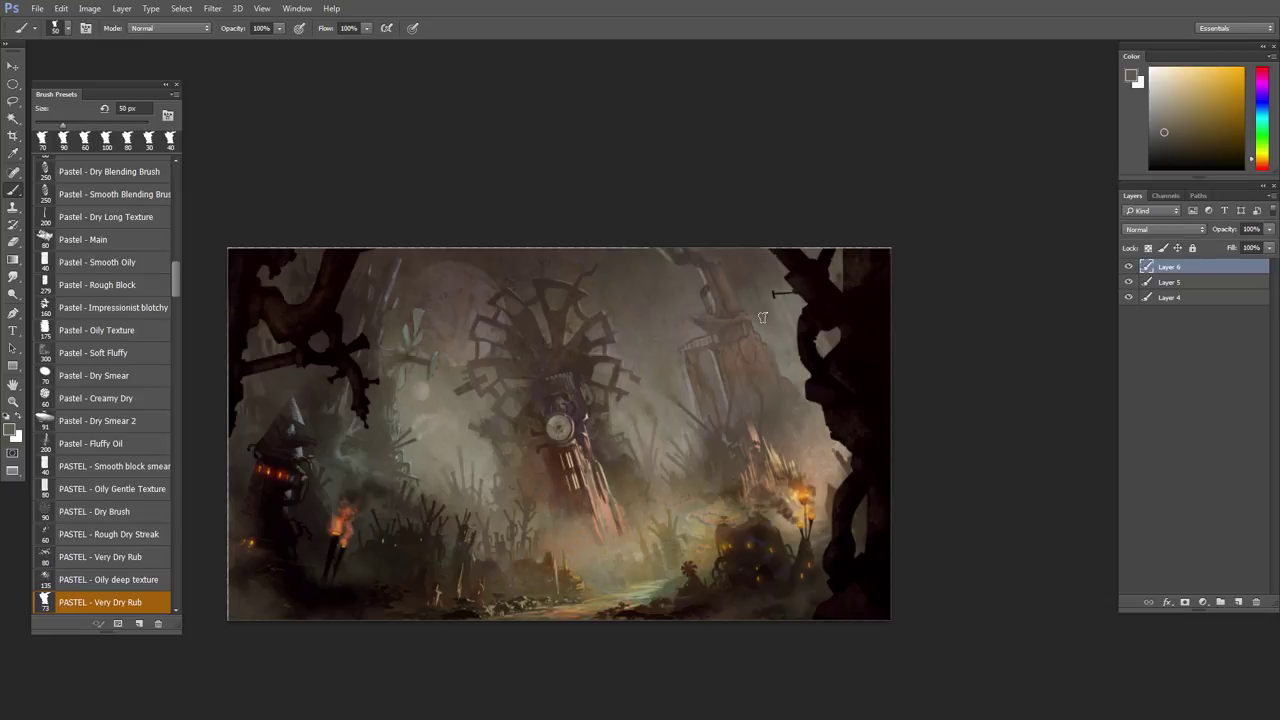
- Soften the sky beside the spire's shaft with sampled tones, enlarging the brush to 90 px
left_click(740, 287, "alt")
key("bracketright")
key("bracketright")
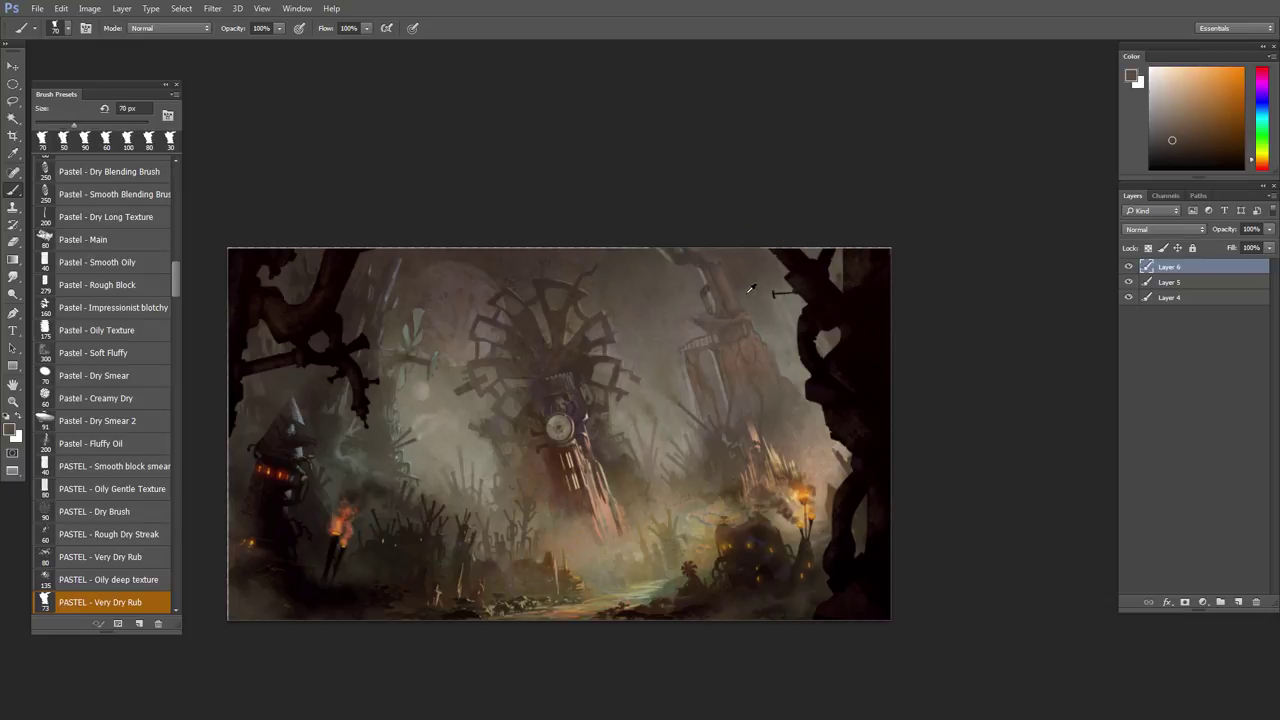
left_click(744, 294, "alt")
left_click(744, 273, "alt")
key("bracketright")
key("bracketright")
left_click(755, 284, "alt")
left_click(765, 282, "alt")
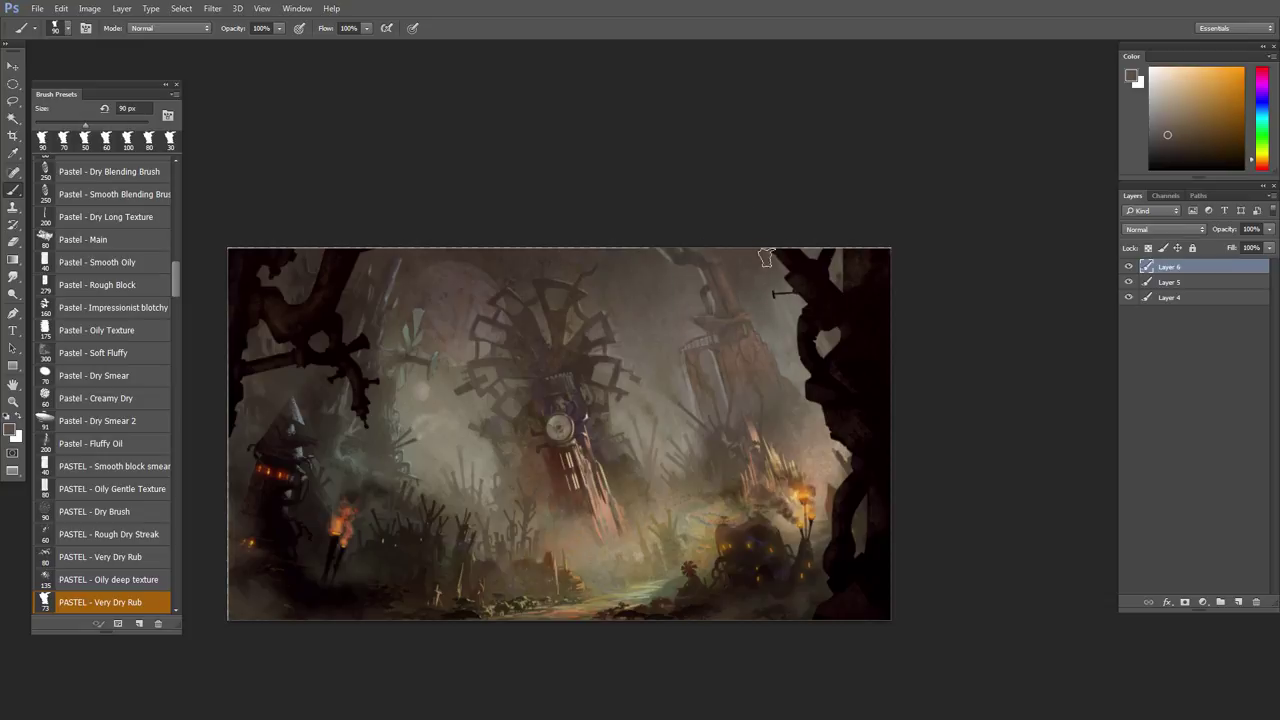
- Clean up the sky around the spike jutting from the dark tree with sampled tones and a smaller brush
left_click(769, 318, "alt")
key("bracketleft")
key("bracketleft")
key("bracketleft")
key("bracketleft")
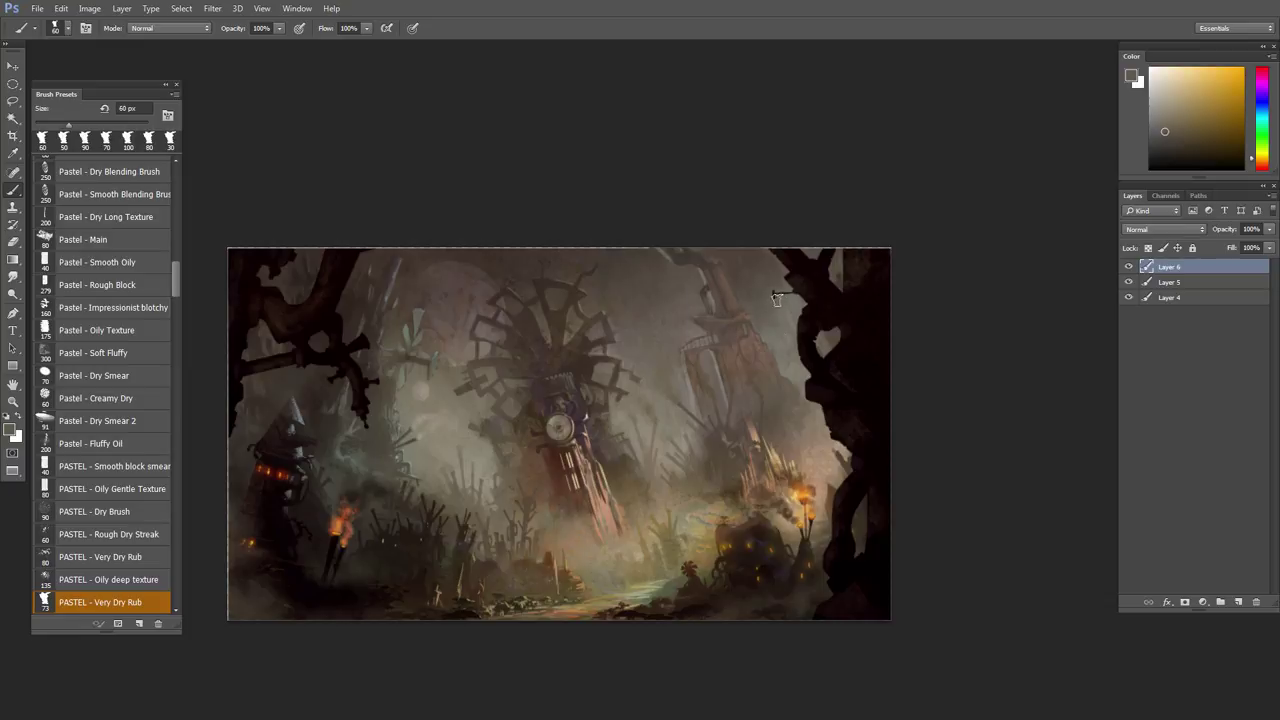
key("bracketleft")
left_click(785, 295, "alt")
- Blend the sky below the tree's spike toward the rock tower with lighter sampled tones, bringing the brush to 80 px
key("bracketright")
left_click(785, 308, "alt")
key("bracketright")
key("bracketright")
left_click(788, 317, "alt")
key("bracketright")
left_click(780, 329, "alt")
key("bracketleft")
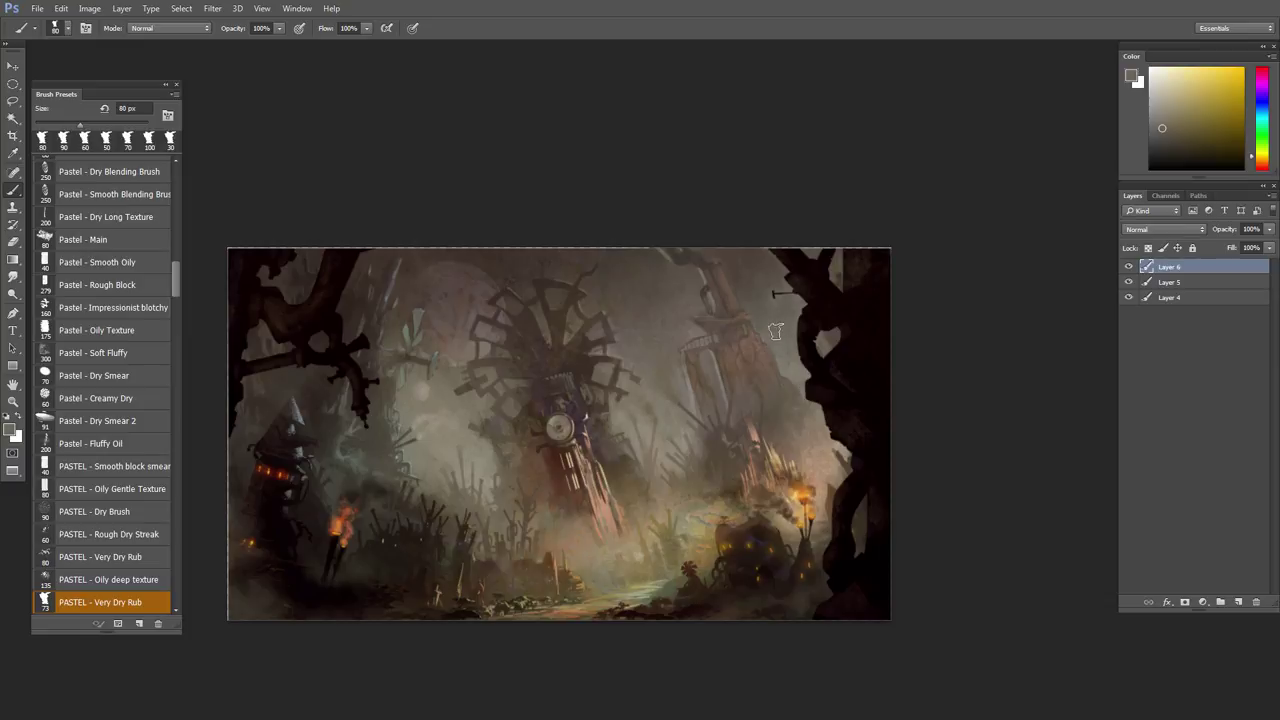
left_click(768, 316, "alt")
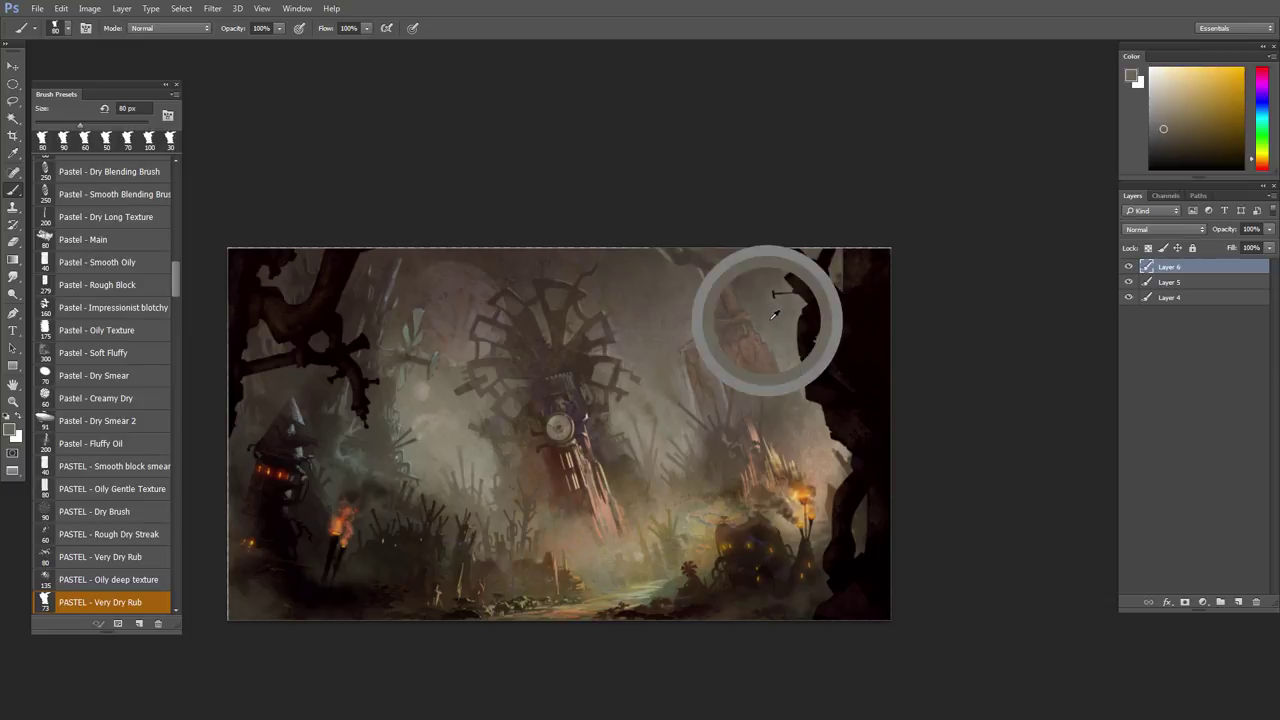
- Blend the sky under the spire's upper branch on the wheel side with sampled tones, using a 60 to 90 px brush
left_click(652, 271, "alt")
key("bracketleft")
key("bracketleft")
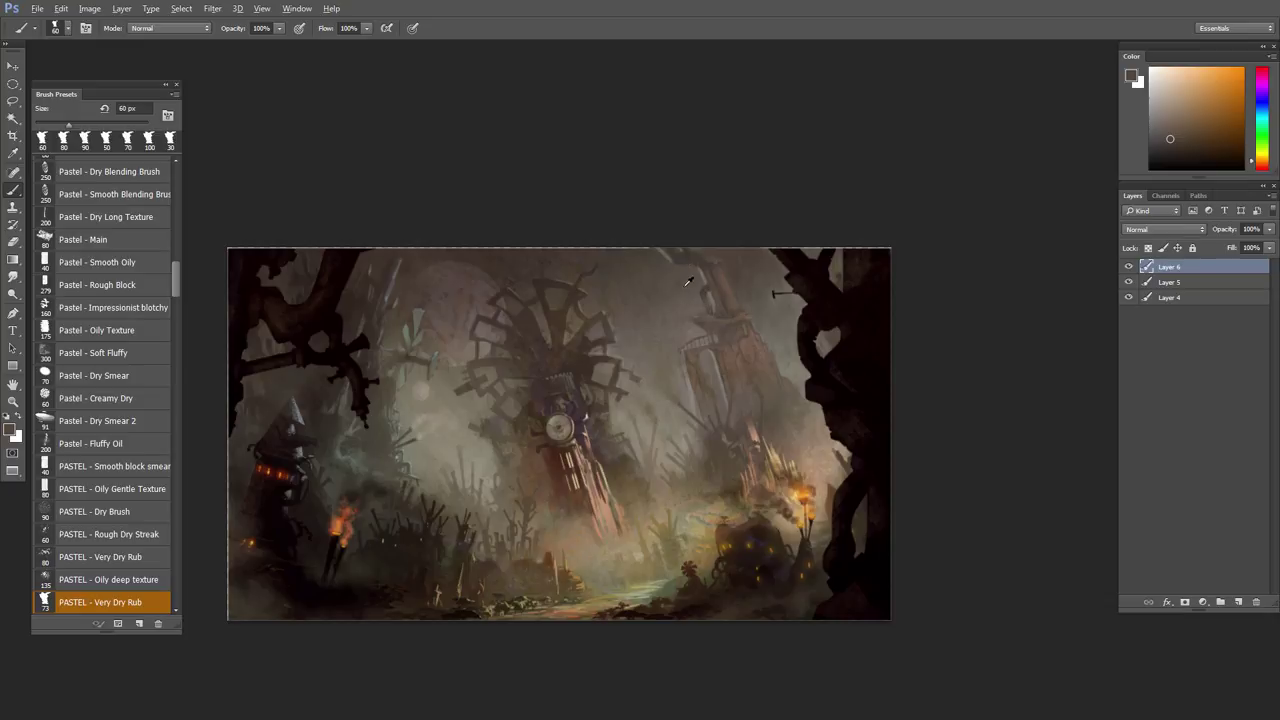
left_click(687, 282, "alt")
key("bracketright")
key("bracketright")
left_click(668, 300, "alt")
key("bracketright")
left_click(662, 258, "alt")
left_click(709, 242, "alt")
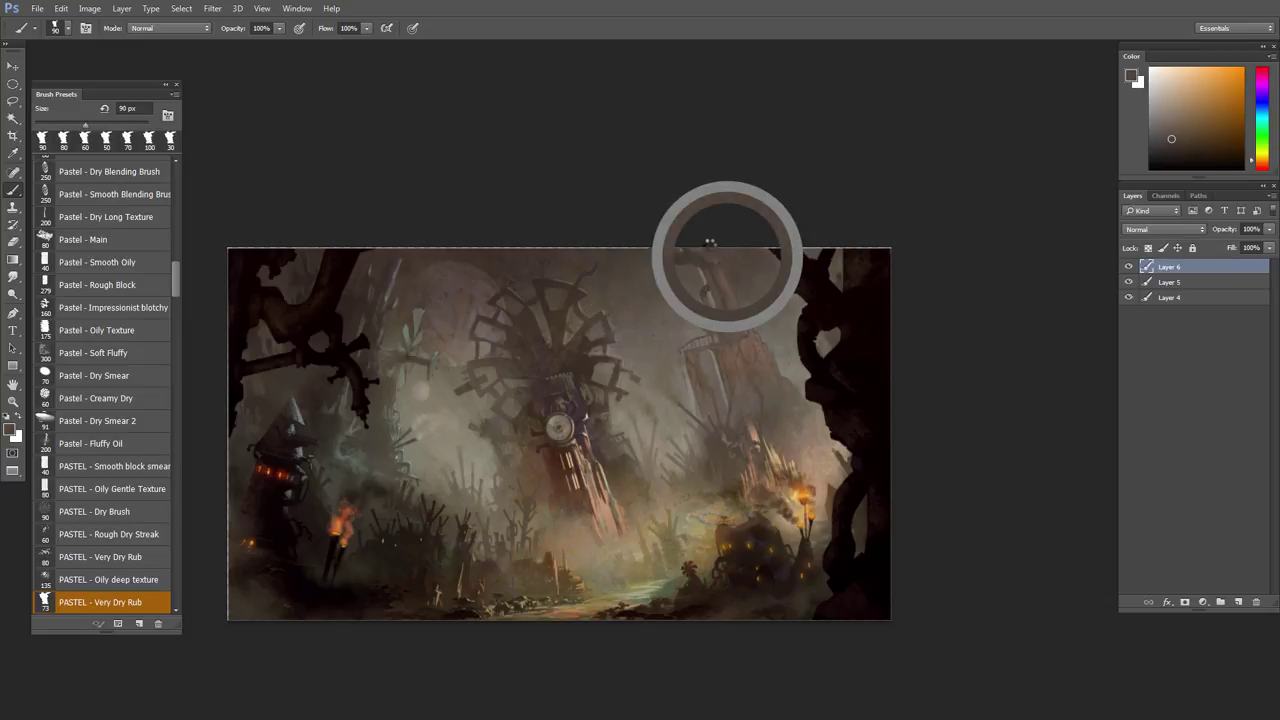
- Dab the sampled sky tone over the spire's top at the canvas edge with a 45 px brush
key("bracketleft")
key("bracketleft")
key("bracketleft")
key("bracketleft")
key("bracketleft")
left_click_drag(708, 251, 716, 262)
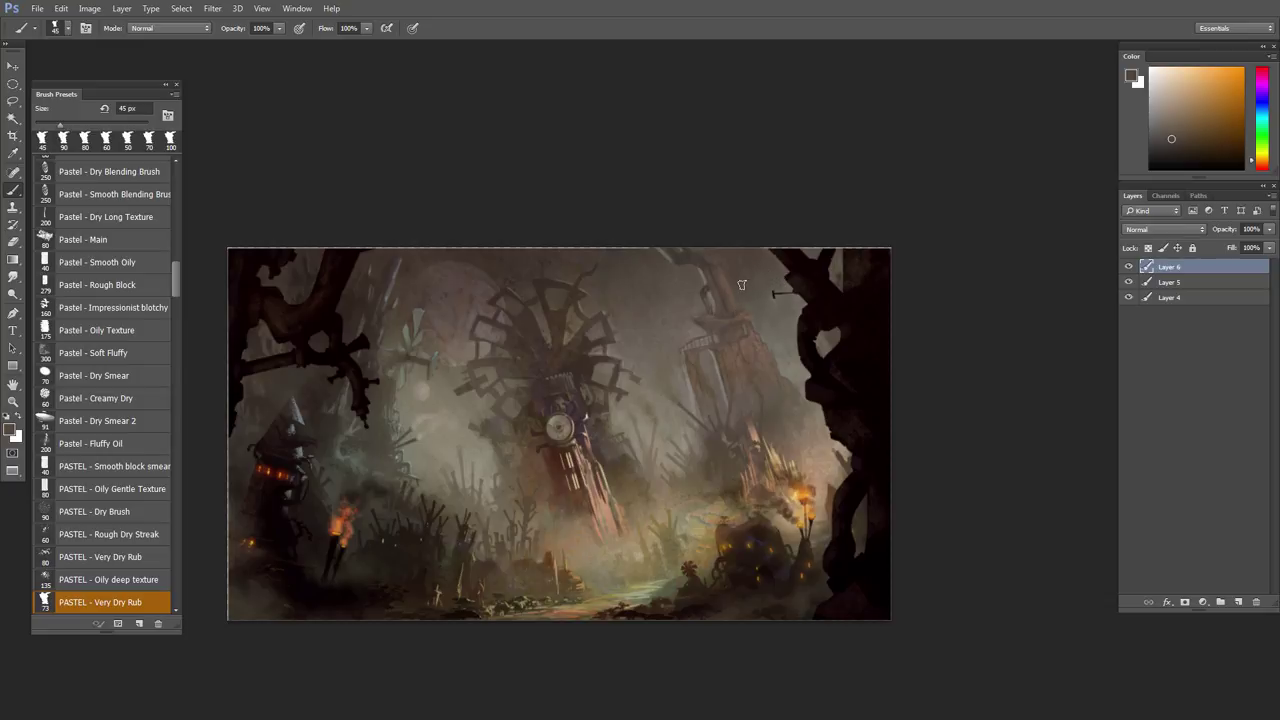
- Touch up the thin distant spire beside the left foreground tree with sampled light and dark tones and small brushes
left_click(398, 258, "alt")
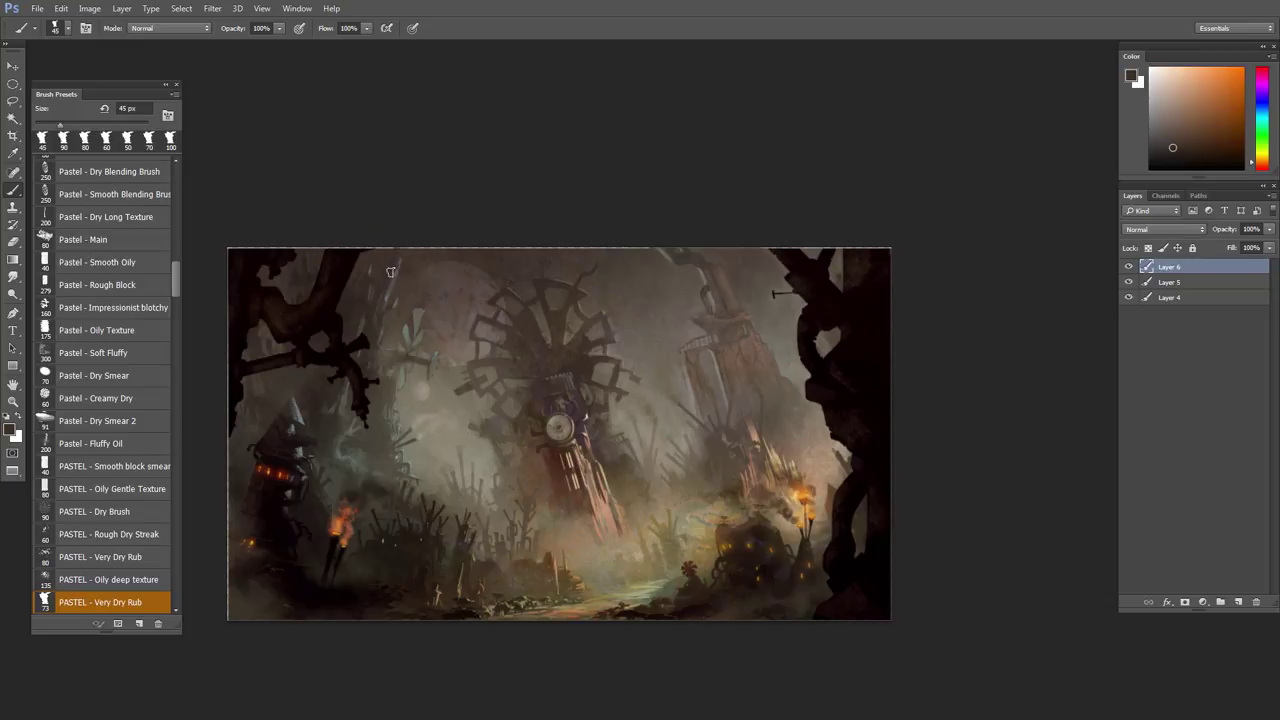
left_click(398, 265, "alt")
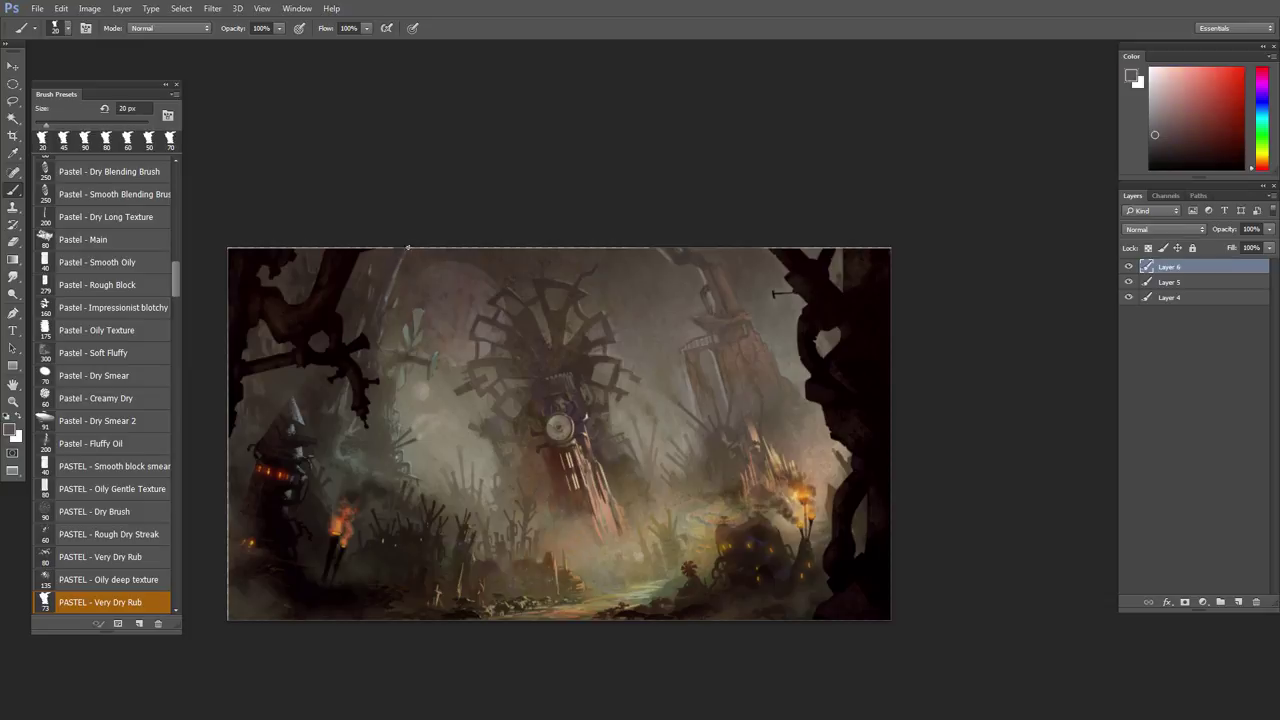
left_click(393, 266, "alt")
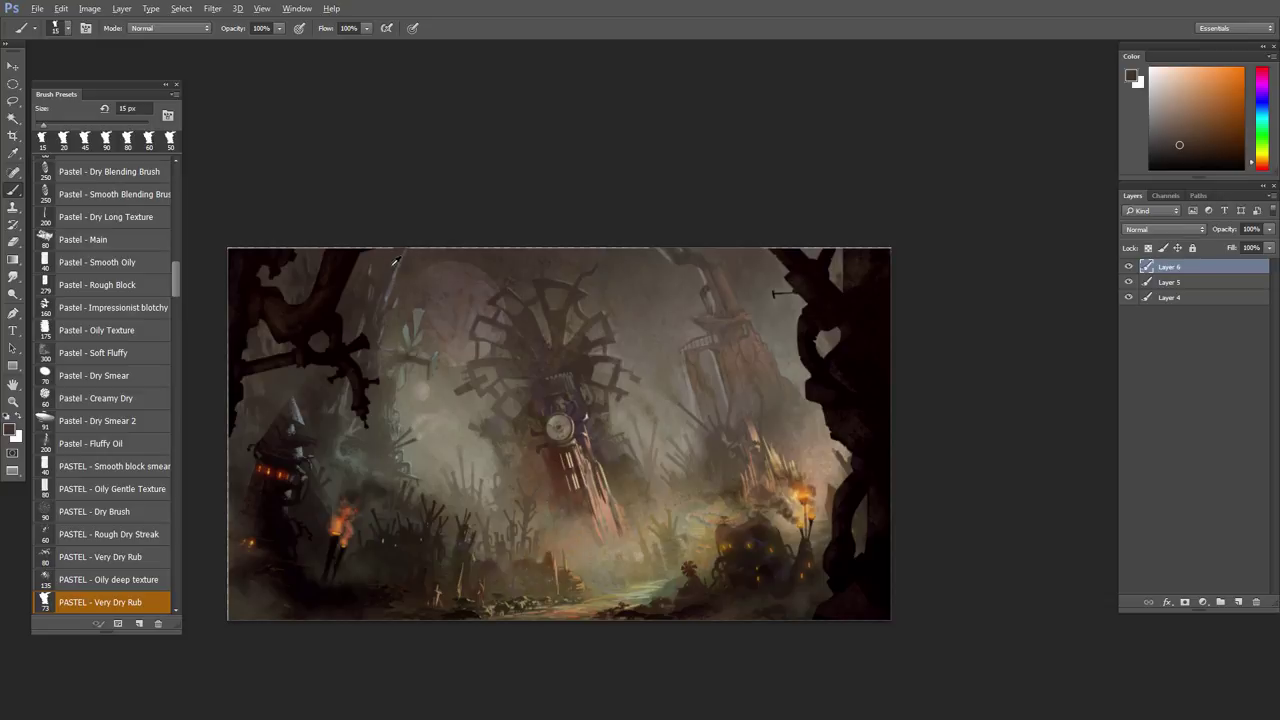
left_click(419, 258, "alt")
key("bracketright")
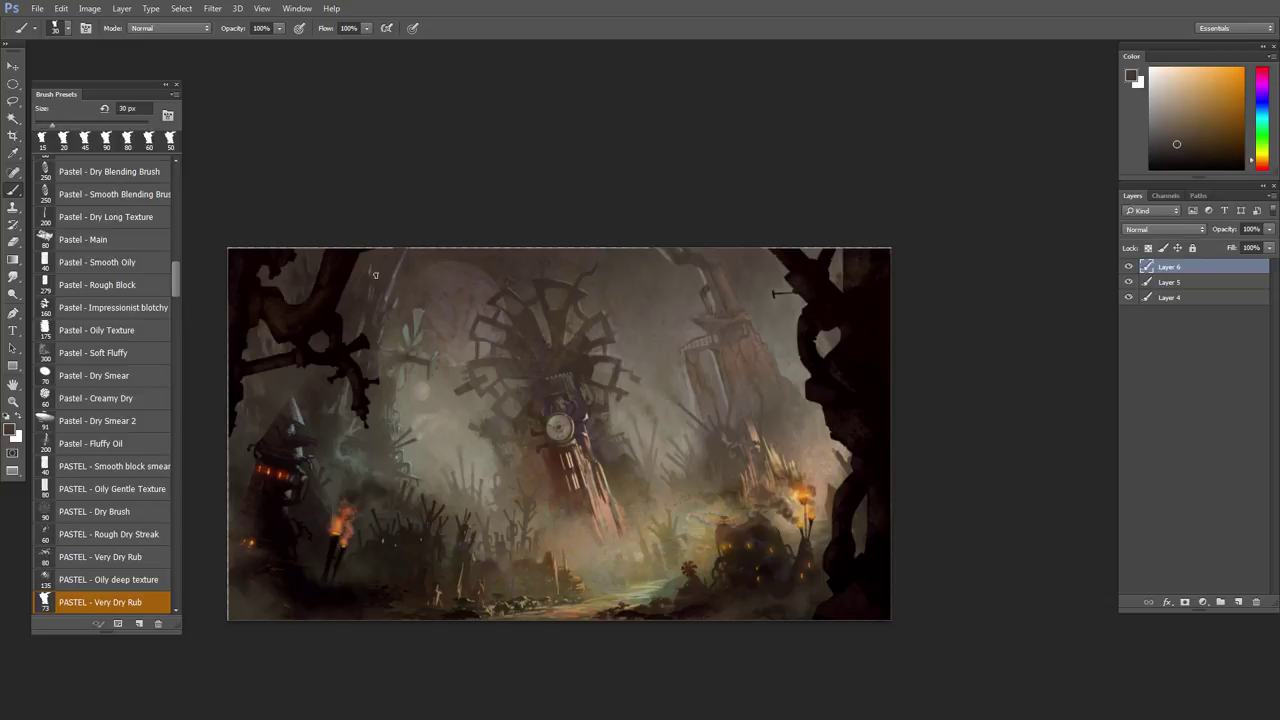
- Paint sampled dark brown strokes along the thin distant spire and the area beneath it with a 25 px brush
left_click_drag(375, 275, 390, 247)
left_click(383, 268, "alt")
left_click_drag(388, 277, 398, 293)
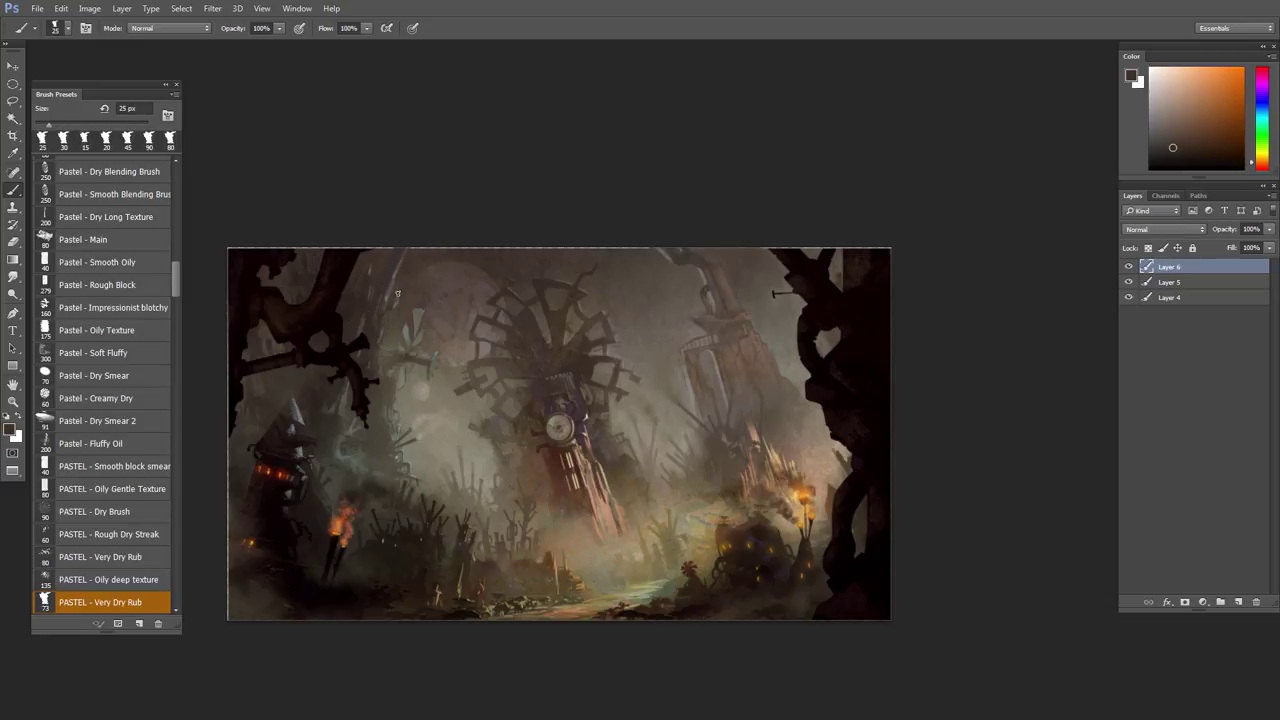
left_click(381, 258, "alt")
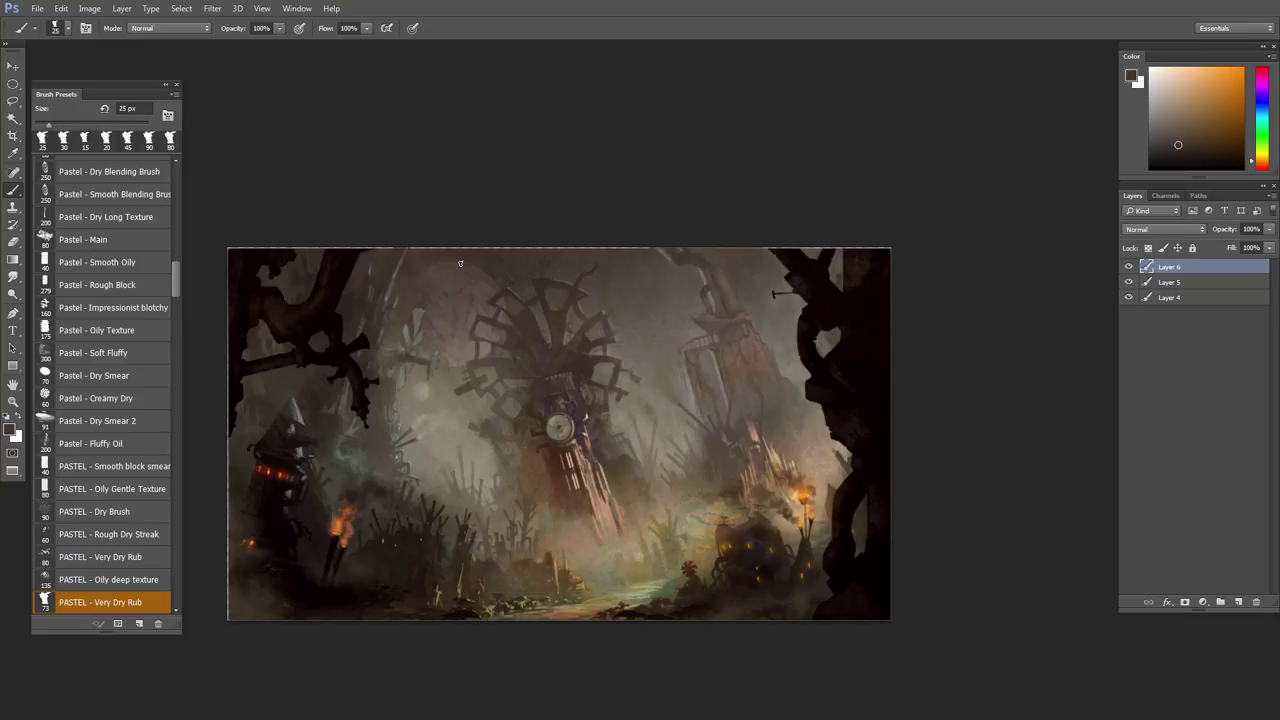
left_click_drag(411, 312, 414, 319)
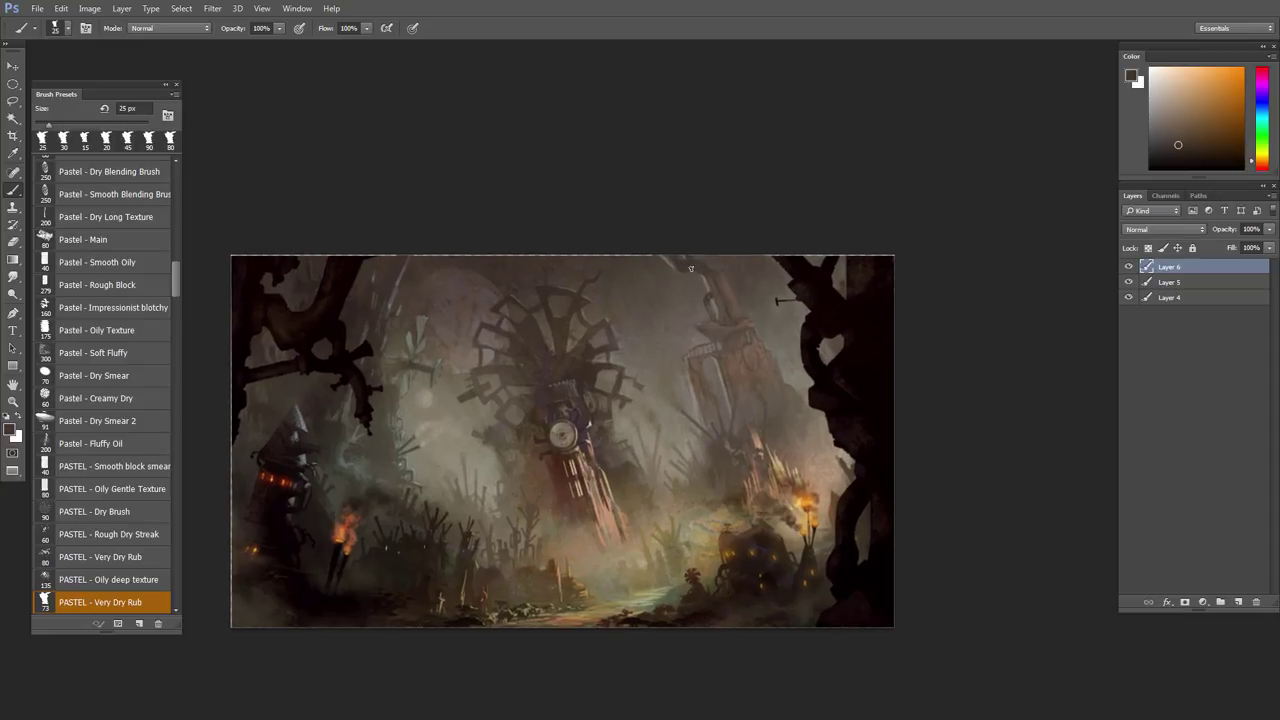
- Refine the top of the rock tower's spire and its branch with sampled tones and a 15 px brush
left_click(671, 270, "alt")
left_click(722, 260, "alt")
key("bracketleft")
left_click(711, 266)
left_click(724, 263, "alt")
left_click(722, 266, "alt")
left_click(731, 279, "alt")
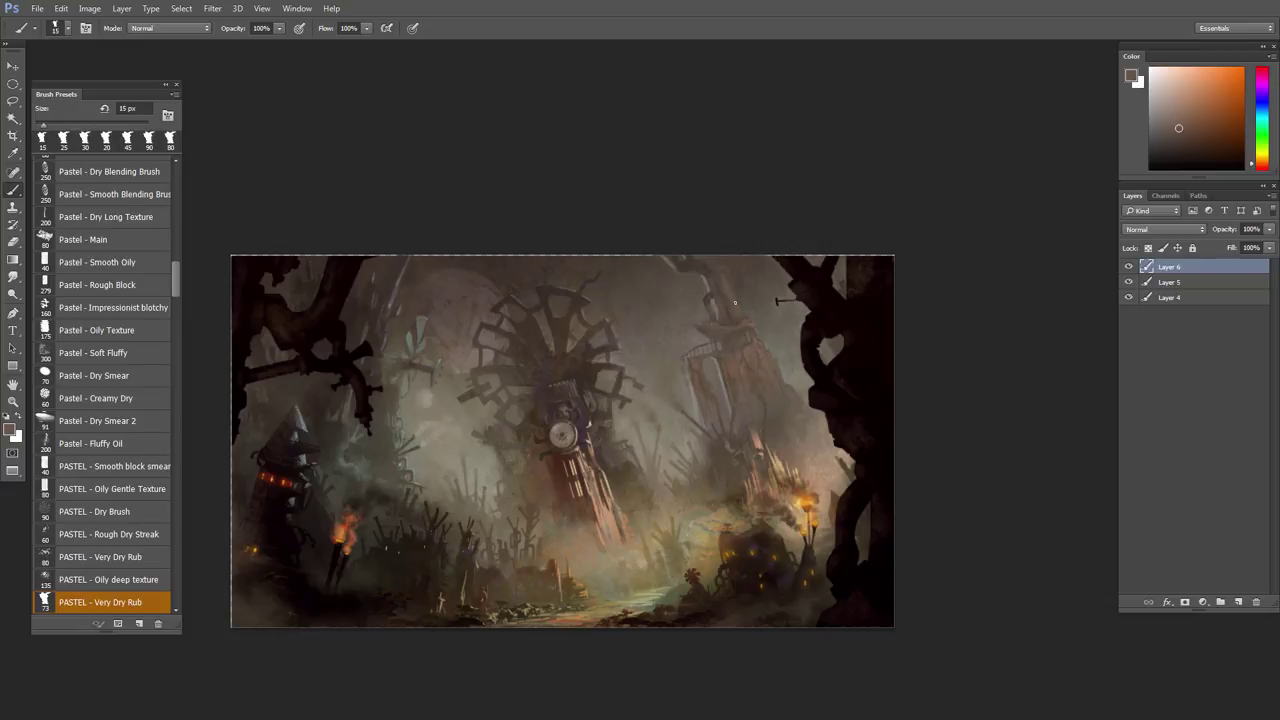
- Blend sampled sky tones against the spire's tree-side edge, enlarging the brush from 20 to 60 px
left_click(741, 276, "alt")
key("bracketright")
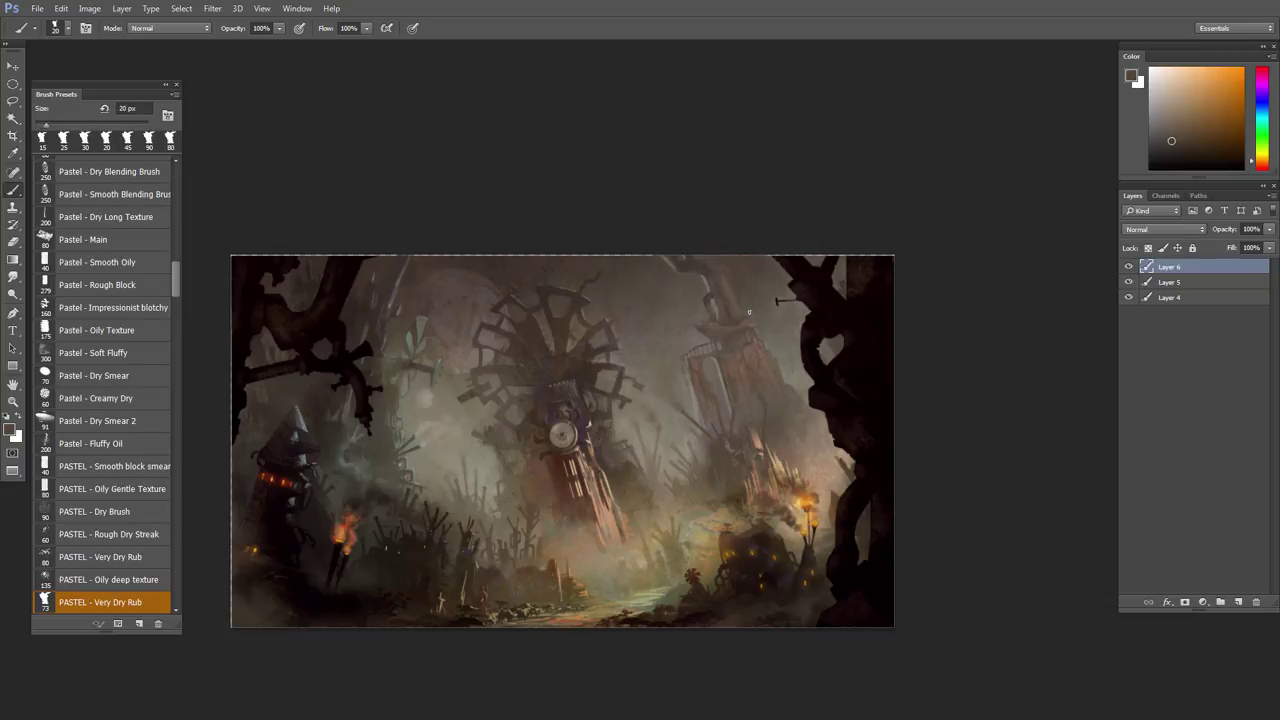
left_click(748, 288, "alt")
key("bracketright")
key("bracketright")
left_click(768, 318, "alt")
key("bracketright")
key("bracketright")
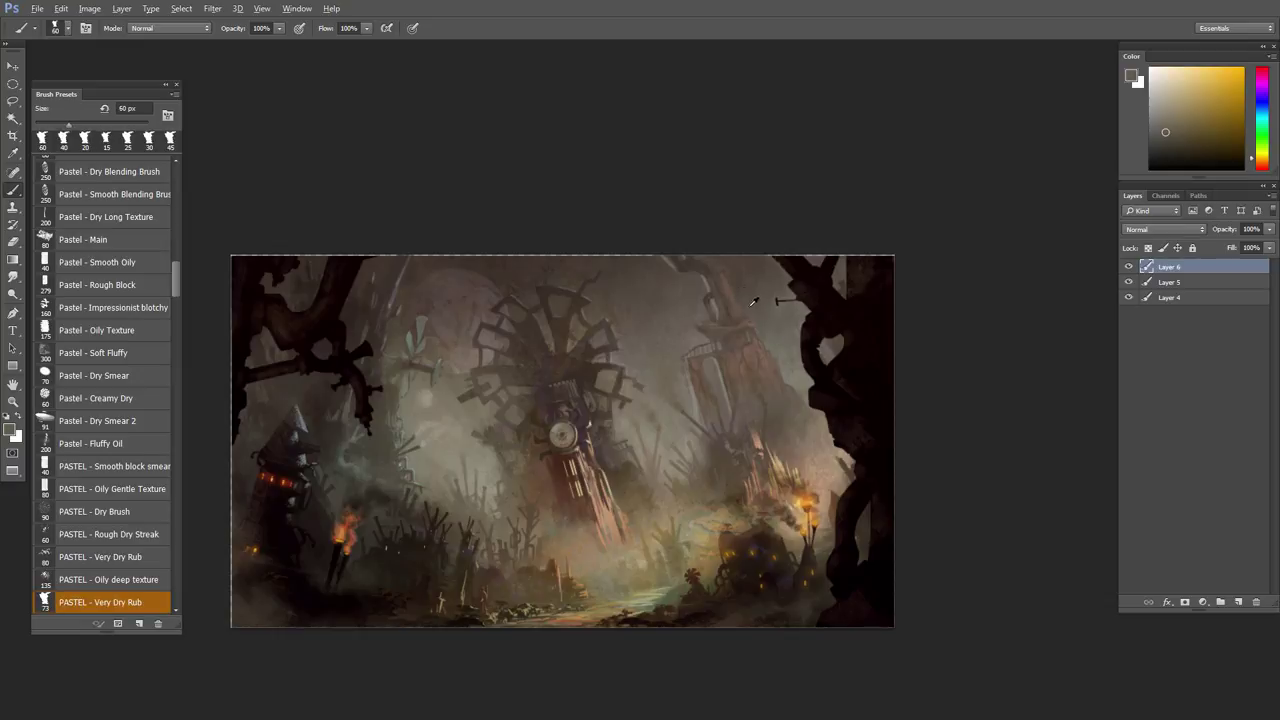
left_click(752, 310, "alt")
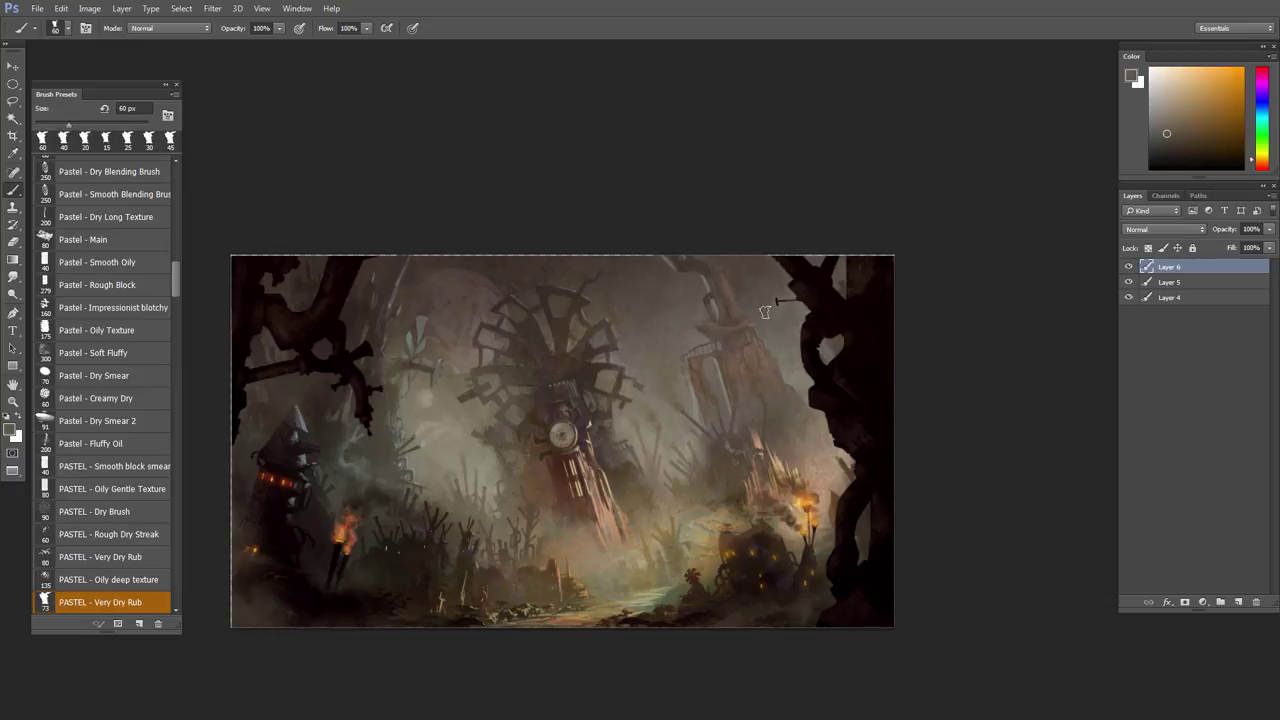
left_click(763, 312, "alt")
- Smooth the sky between the spire and the wheel with several sampled tones, using an 80 px and then 70 px brush
left_click(672, 282, "alt")
left_click(693, 312, "alt")
left_click(638, 296, "alt")
key("bracketright")
key("bracketright")
left_click(674, 312, "alt")
left_click(649, 272, "alt")
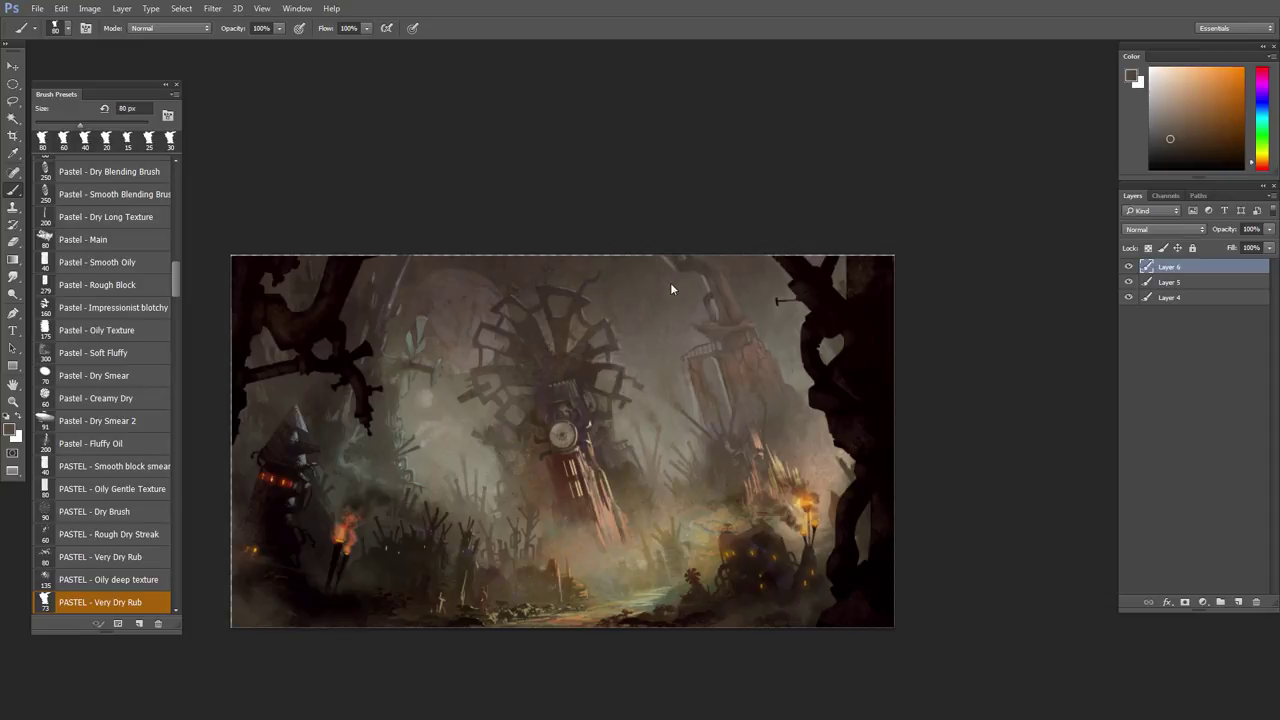
left_click(628, 272, "alt")
left_click(619, 300, "alt")
key("bracketleft")
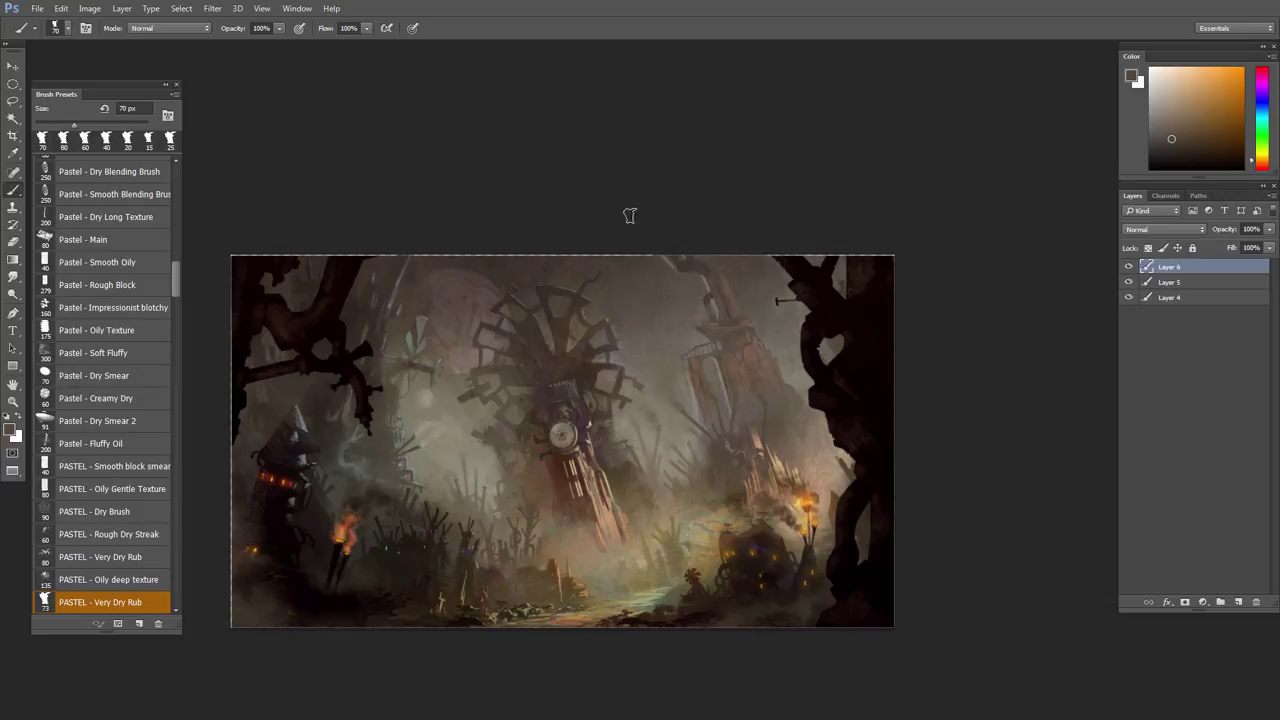
- Darken the upper sky between the branched tree and the wheel with sampled brown tones and a 45 px brush
left_click(600, 260, "alt")
key("bracketleft")
left_click(462, 256, "alt")
left_click_drag(447, 261, 419, 277)
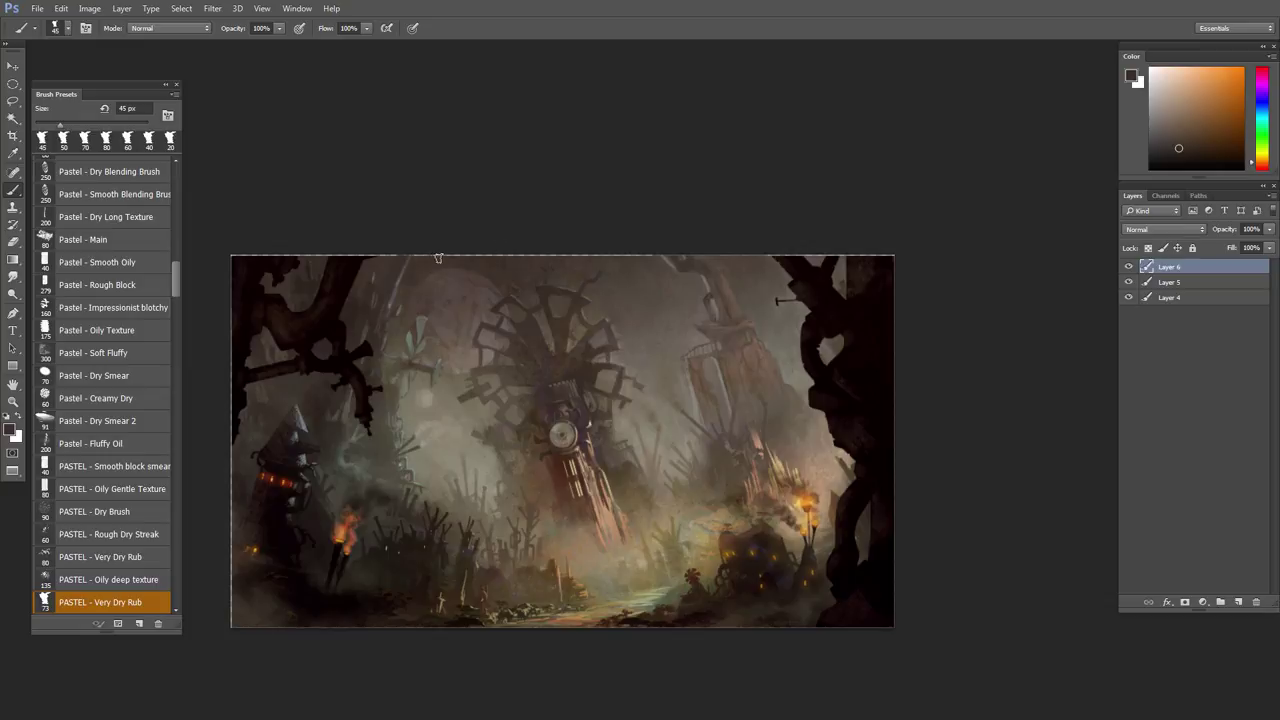
left_click(540, 258, "alt")
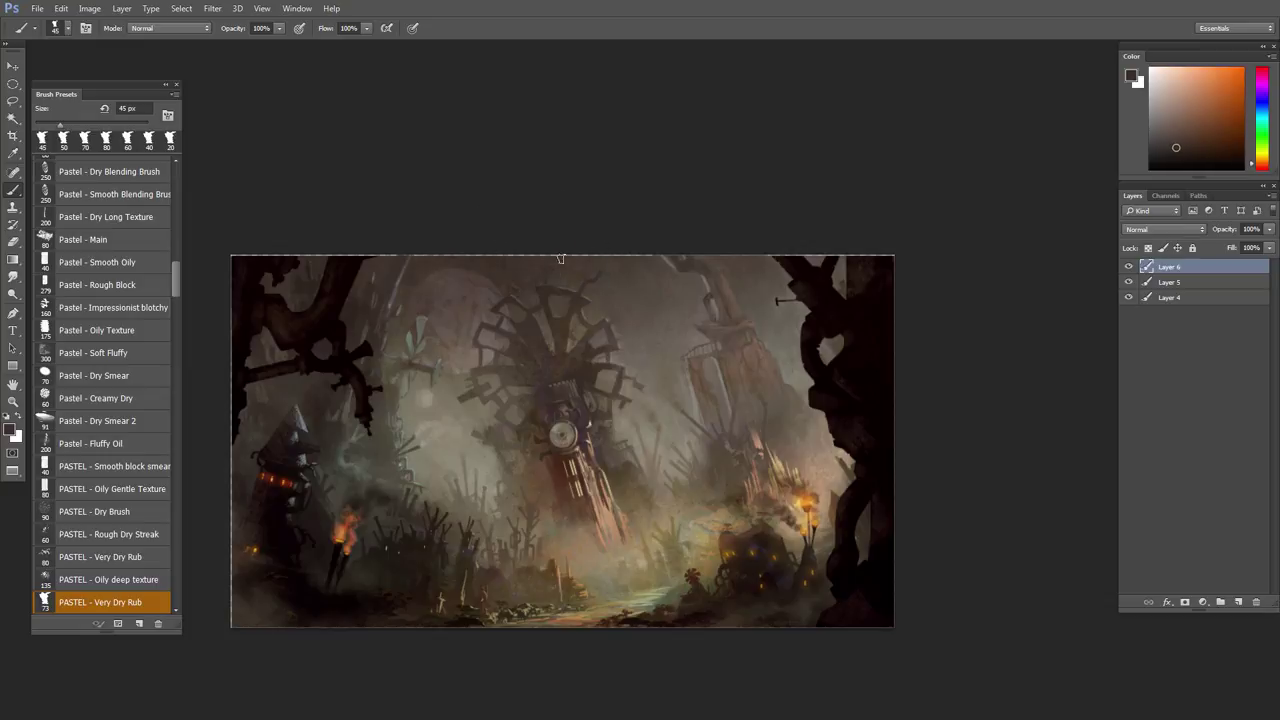
- Blend sampled tones into the sky above the wheel, enlarging the brush to 60 and 70 px
left_click(578, 262, "alt")
key("]")
key("]")
mouse_move(602, 258)
left_mouse_down()
mouse_move(641, 290)
mouse_move(625, 268)
mouse_move(637, 264)
mouse_move(603, 261)
left_mouse_up()
left_click(652, 268, "alt")
key("]")
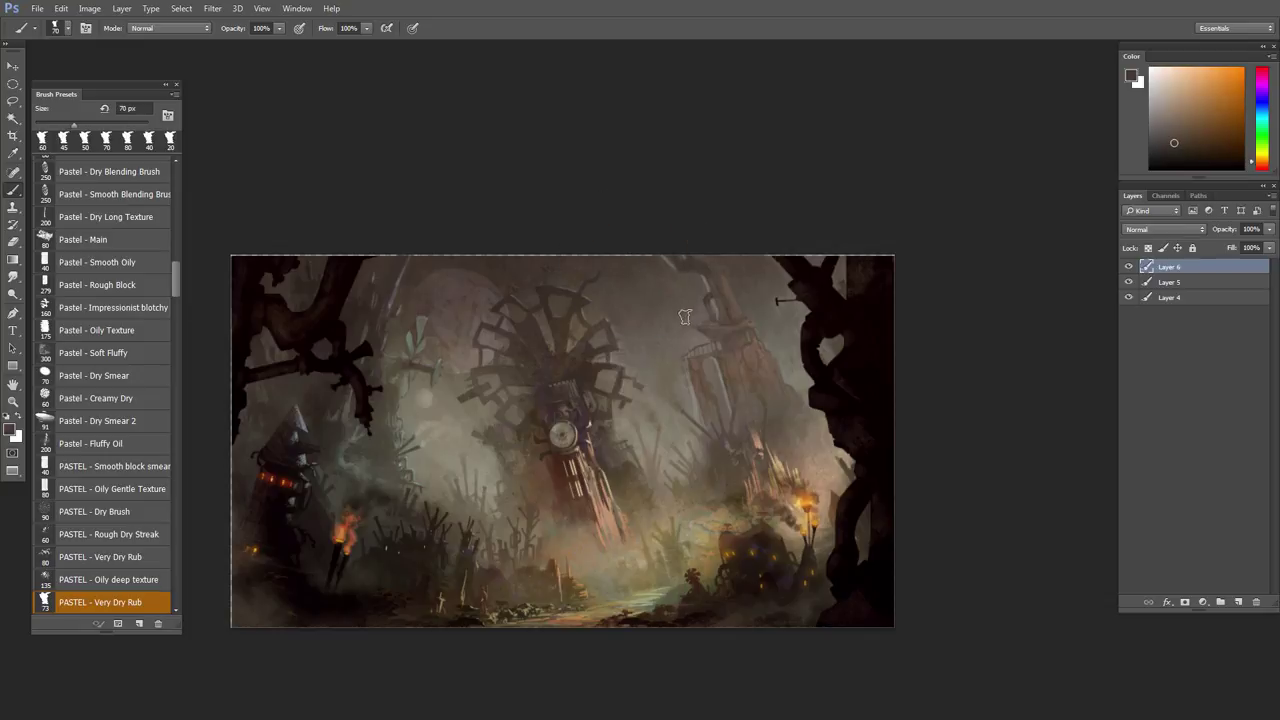
- Smooth the sky on the wheel side of the rock tower's spire with sampled tones, using 70 and 100 px brushes
left_click(750, 270, "alt")
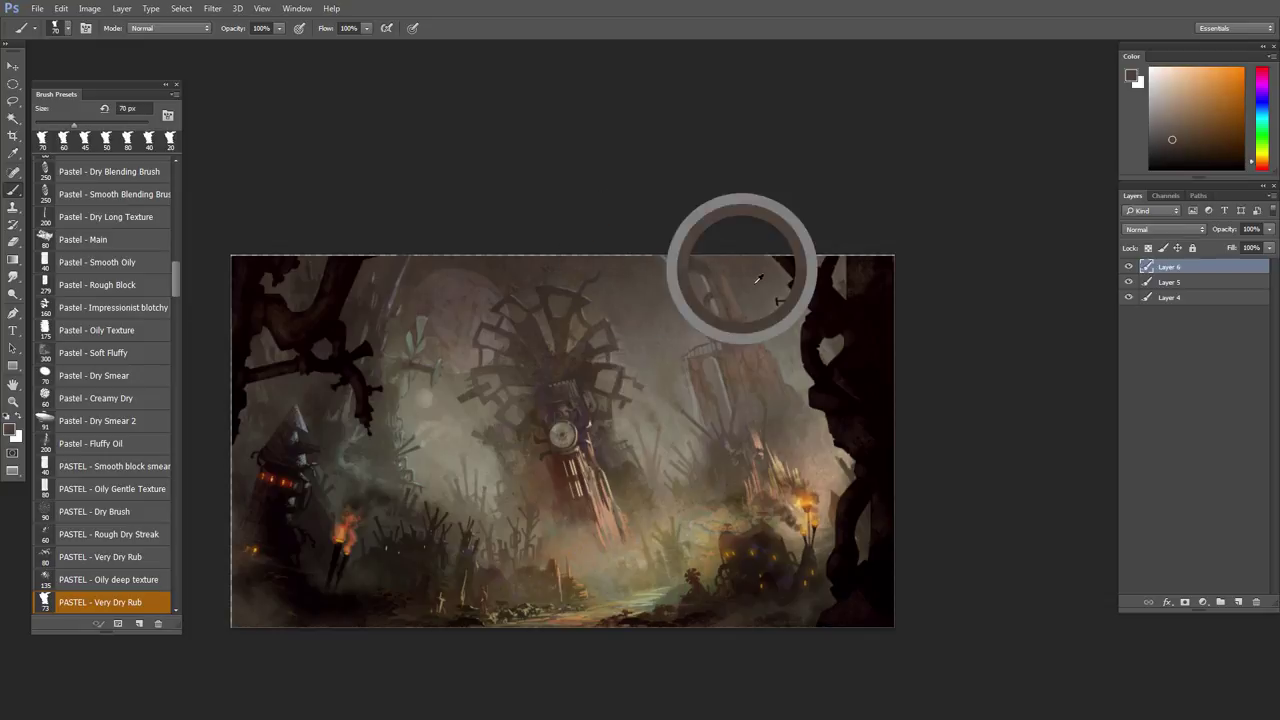
left_click(653, 260, "alt")
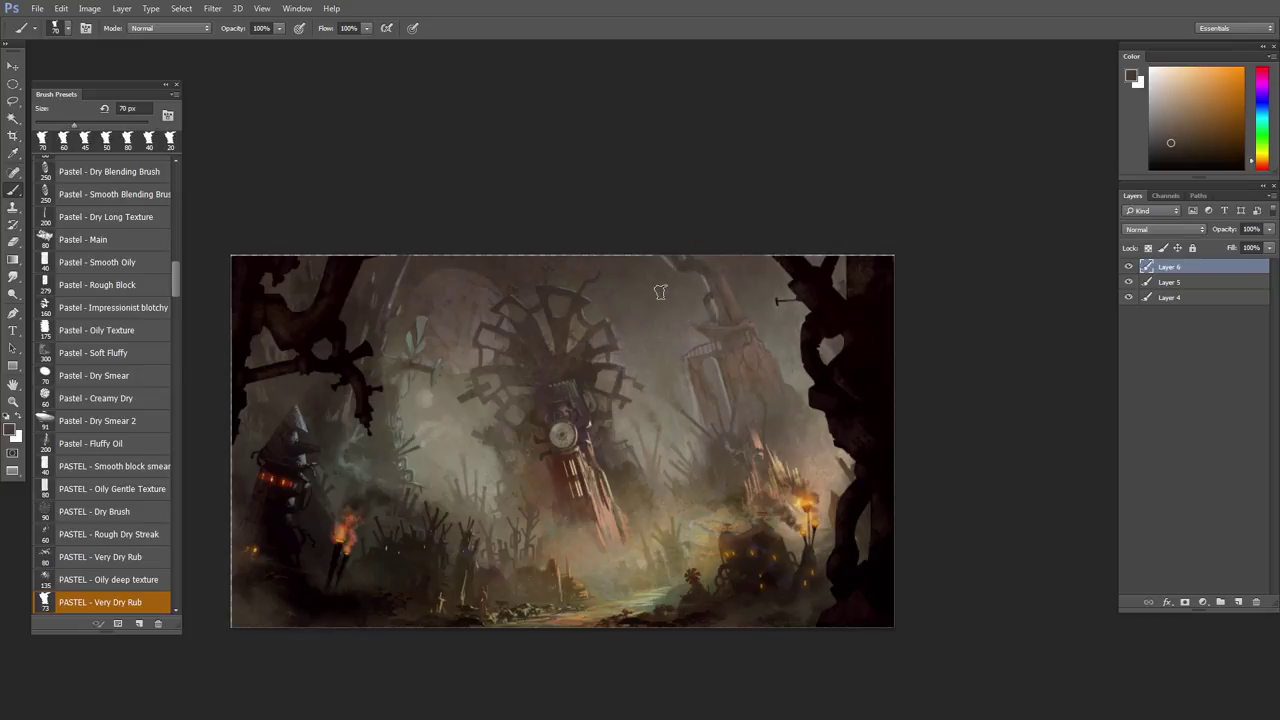
left_click(651, 278, "alt")
key("bracketright")
key("bracketright")
key("bracketright")
left_click(649, 270, "alt")
- Mirror the canvas and blend sampled sky tones around the tip of the spire's branch, reducing the brush to 60 and 45 px
key("ctrl+shift+h")
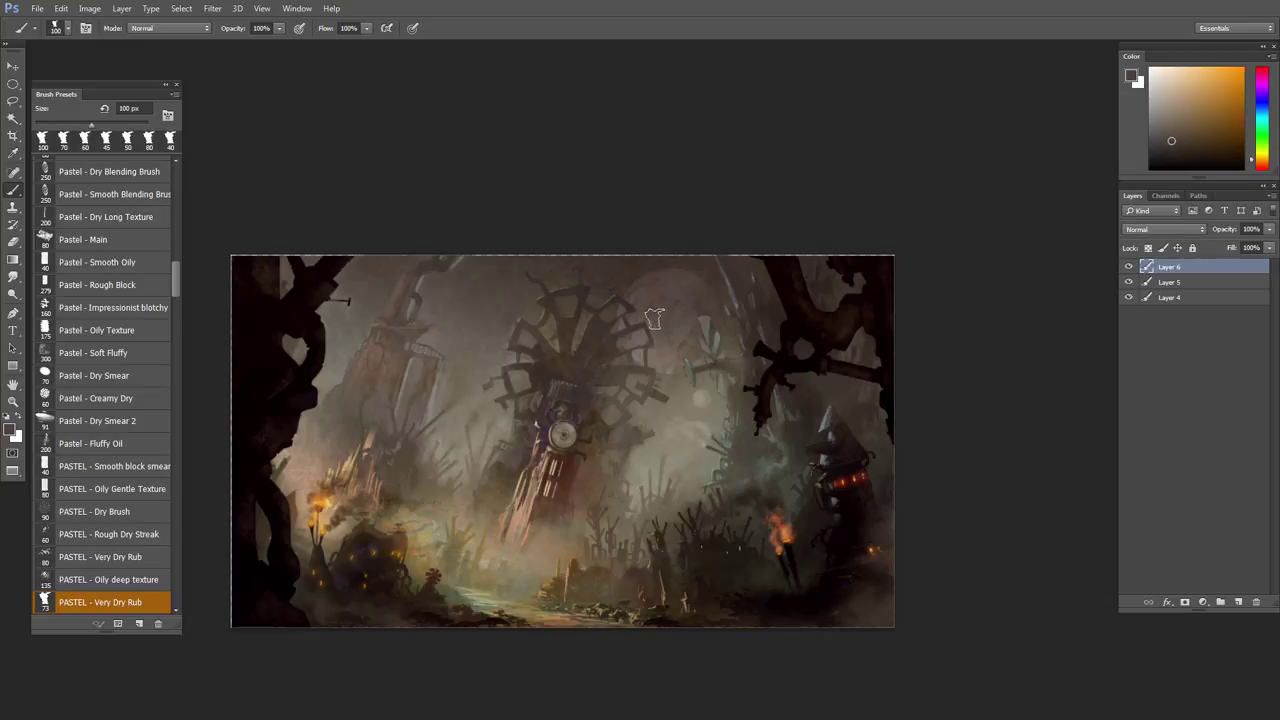
left_click_drag(586, 346, 692, 382)
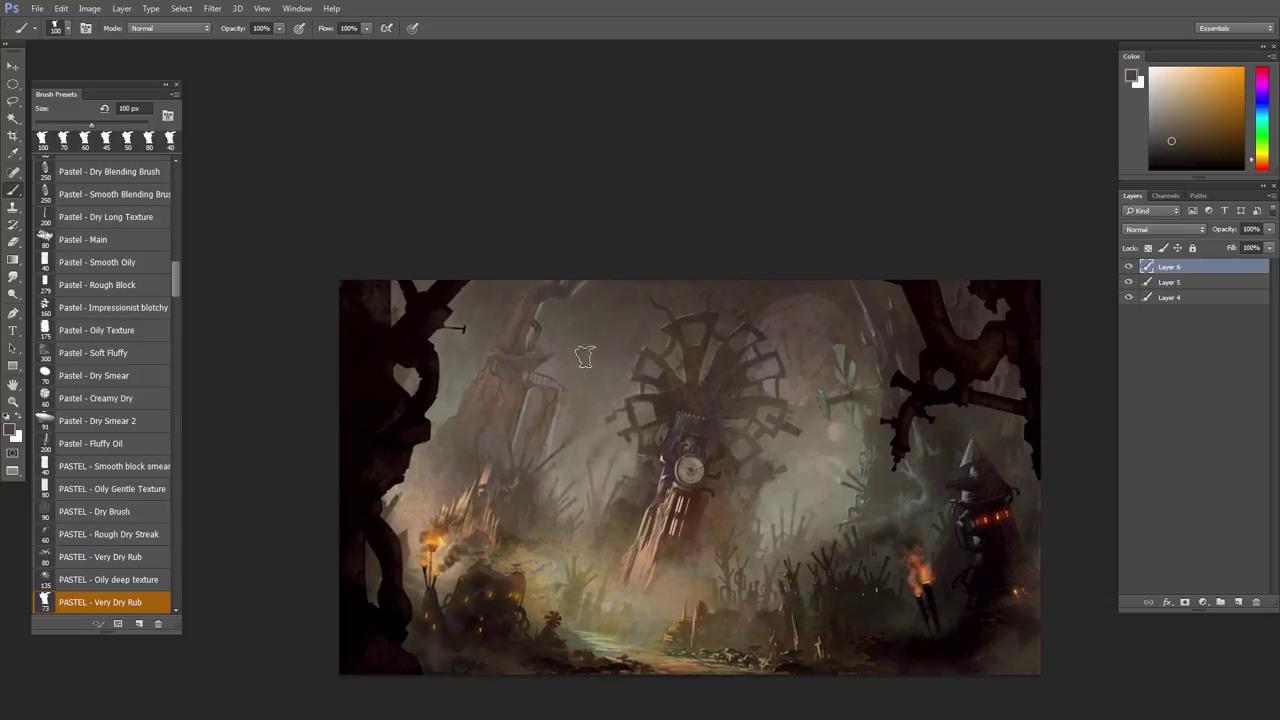
key("bracketleft")
key("bracketleft")
key("bracketleft")
key("bracketleft")
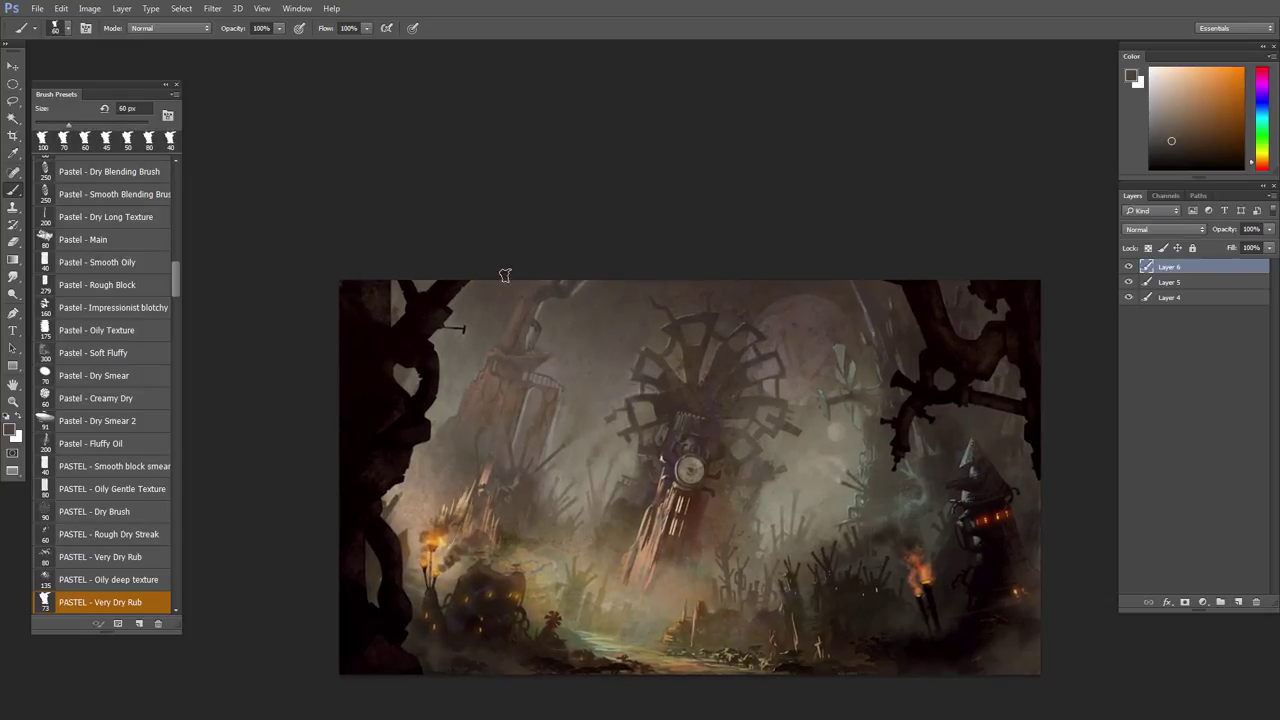
left_click(593, 289, "alt")
key("bracketleft")
key("bracketleft")
left_click(596, 288, "alt")
- Refine the edges of the spire's branch with sampled dark tones, using 15, 10 and 20 px brushes
key("bracketleft")
key("bracketleft")
key("bracketleft")
key("bracketleft")
key("bracketleft")
key("bracketleft")
left_click(570, 287, "alt")
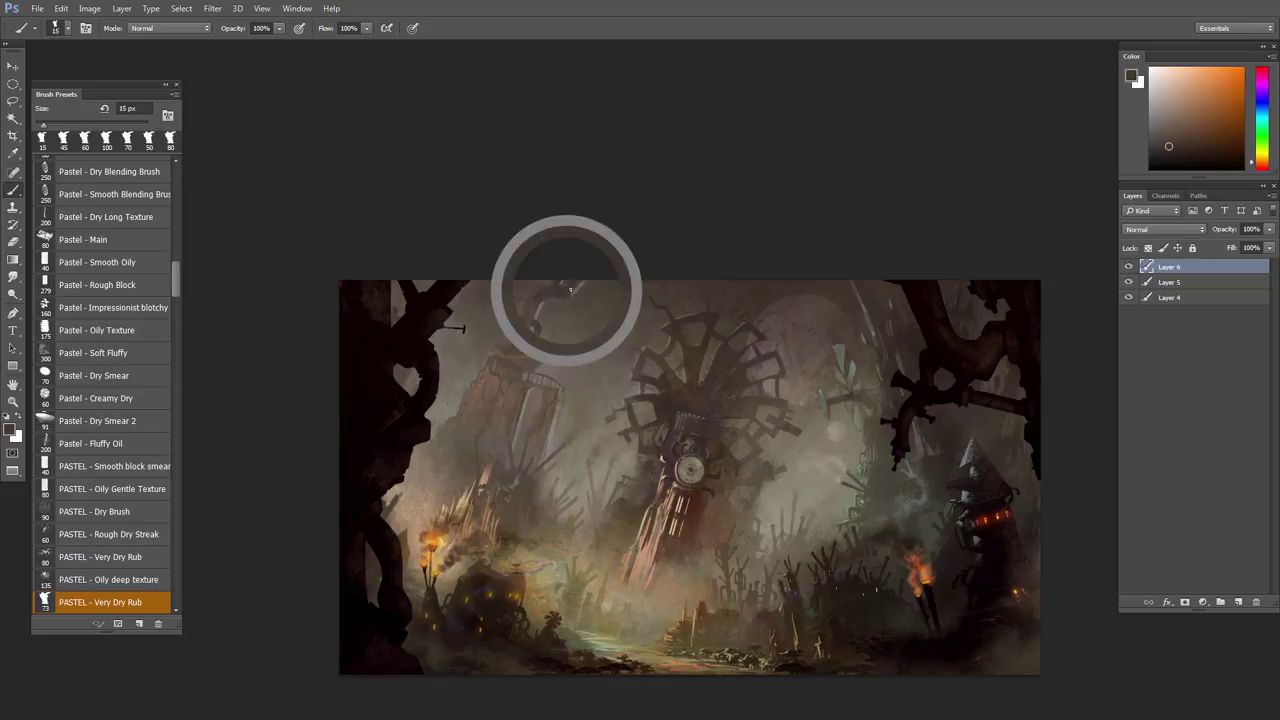
key("bracketleft")
key("bracketright")
key("bracketright")
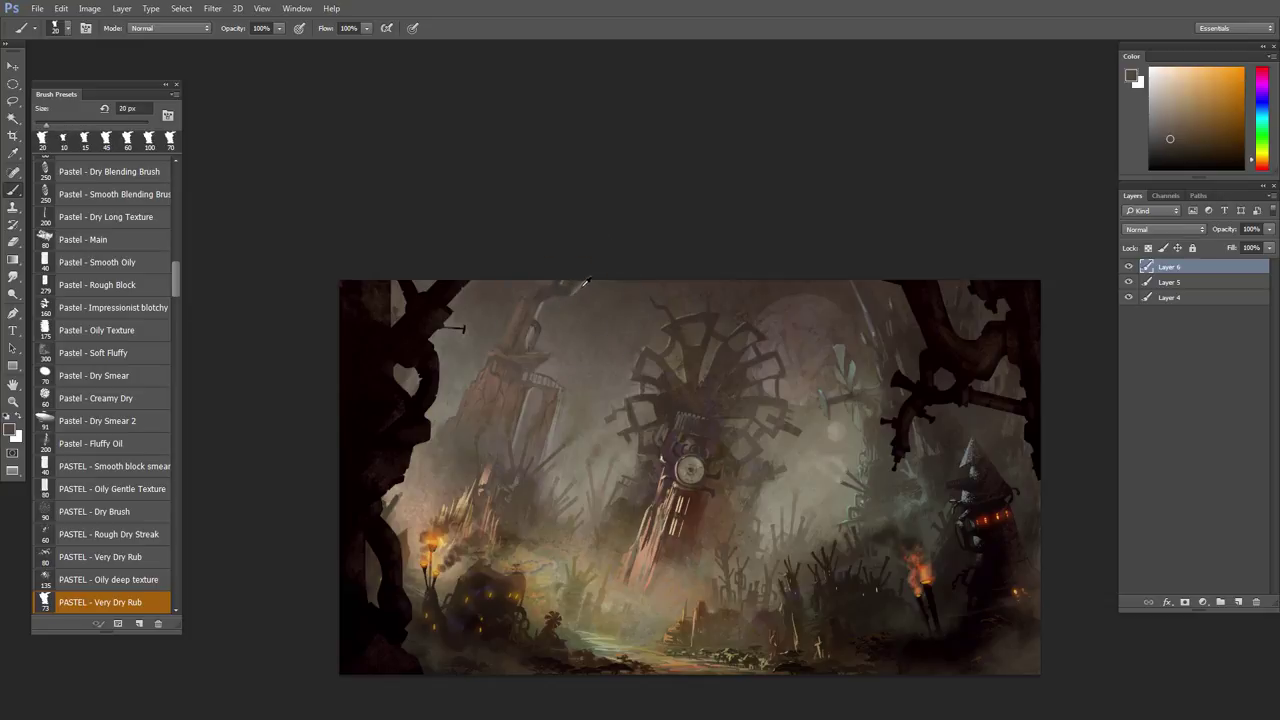
- Add lighter sampled strokes along the underside of the spire's branch with a 10 px brush
left_click(574, 288, "alt")
key("bracketleft")
left_click_drag(560, 293, 572, 292)
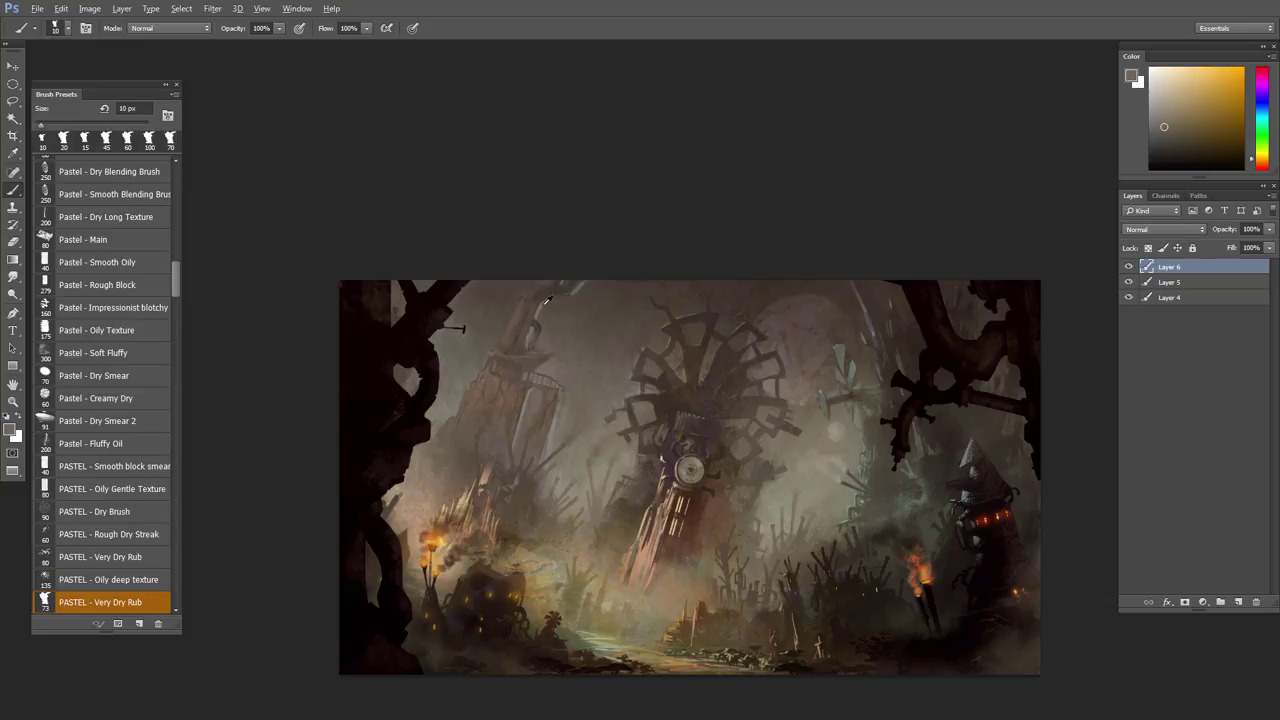
left_click(547, 297, "alt")
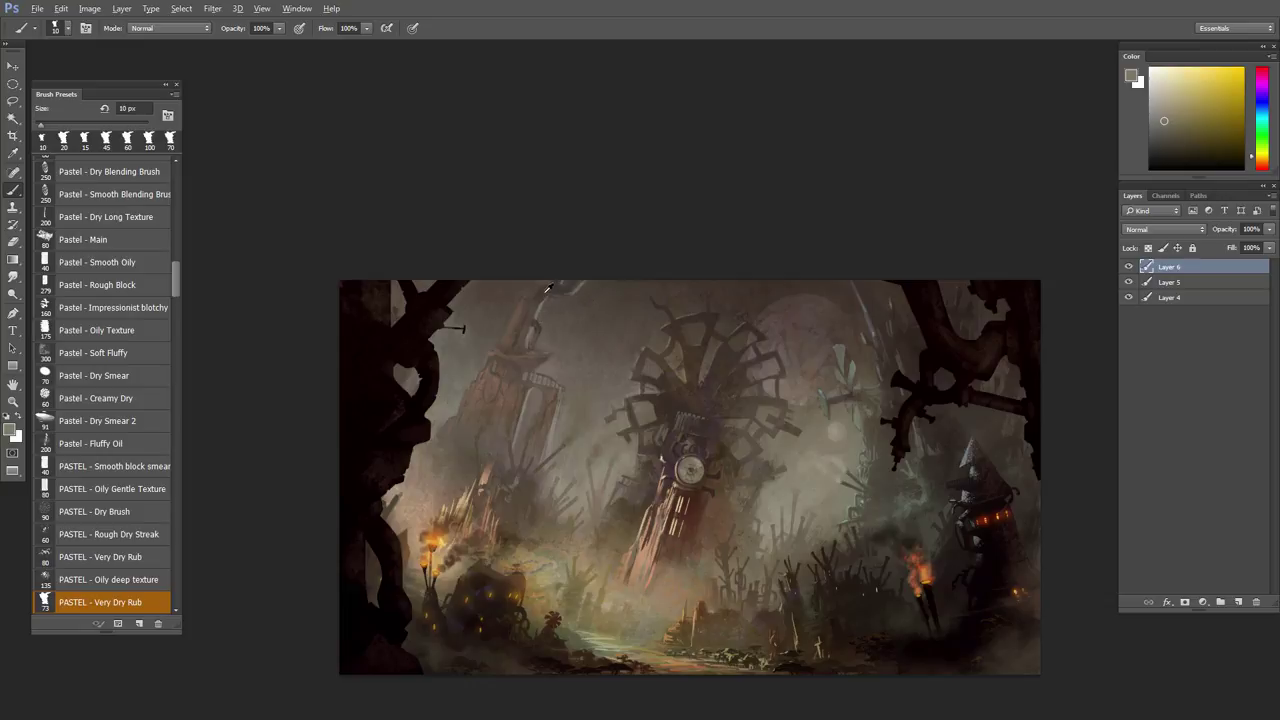
- Shape the top of the spire's shaft with sampled dark and reddish-brown tones, using 20 and 15 px brushes
left_click(548, 289, "alt")
key("bracketright")
key("bracketright")
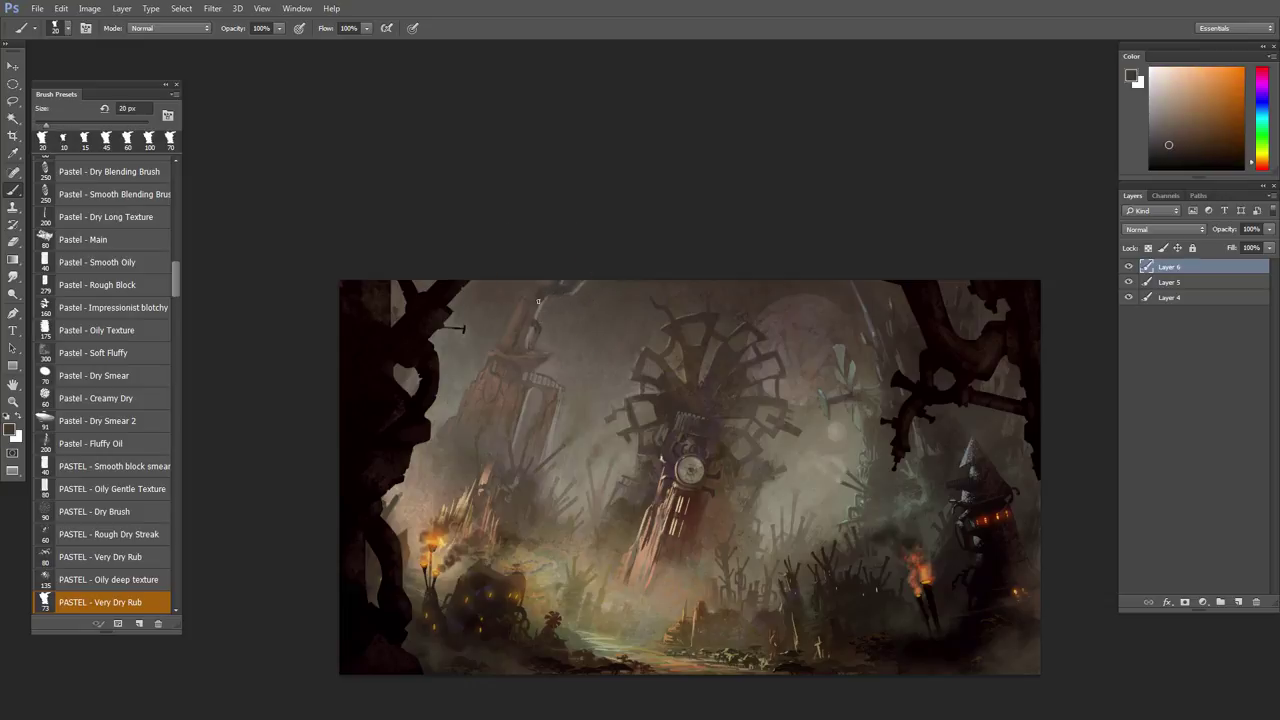
left_click(546, 287, "alt")
left_click(522, 290, "alt")
key("bracketleft")
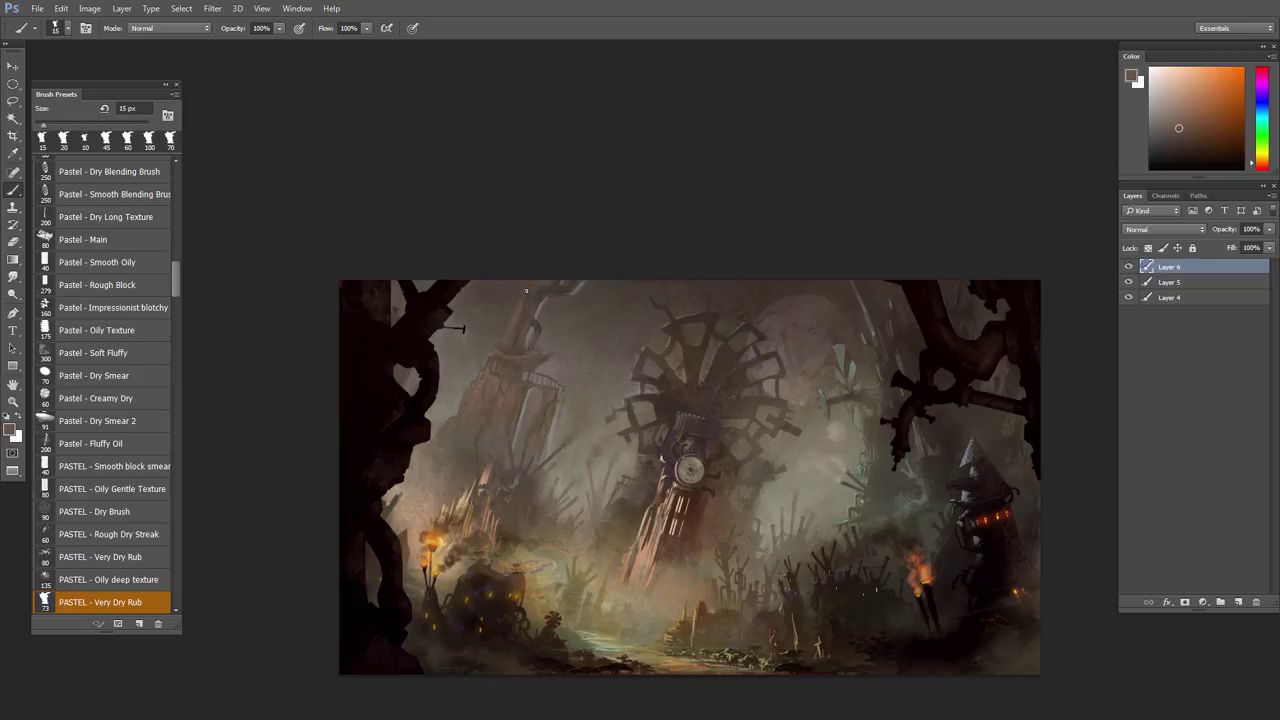
left_click(511, 303, "alt")
key("bracketright")
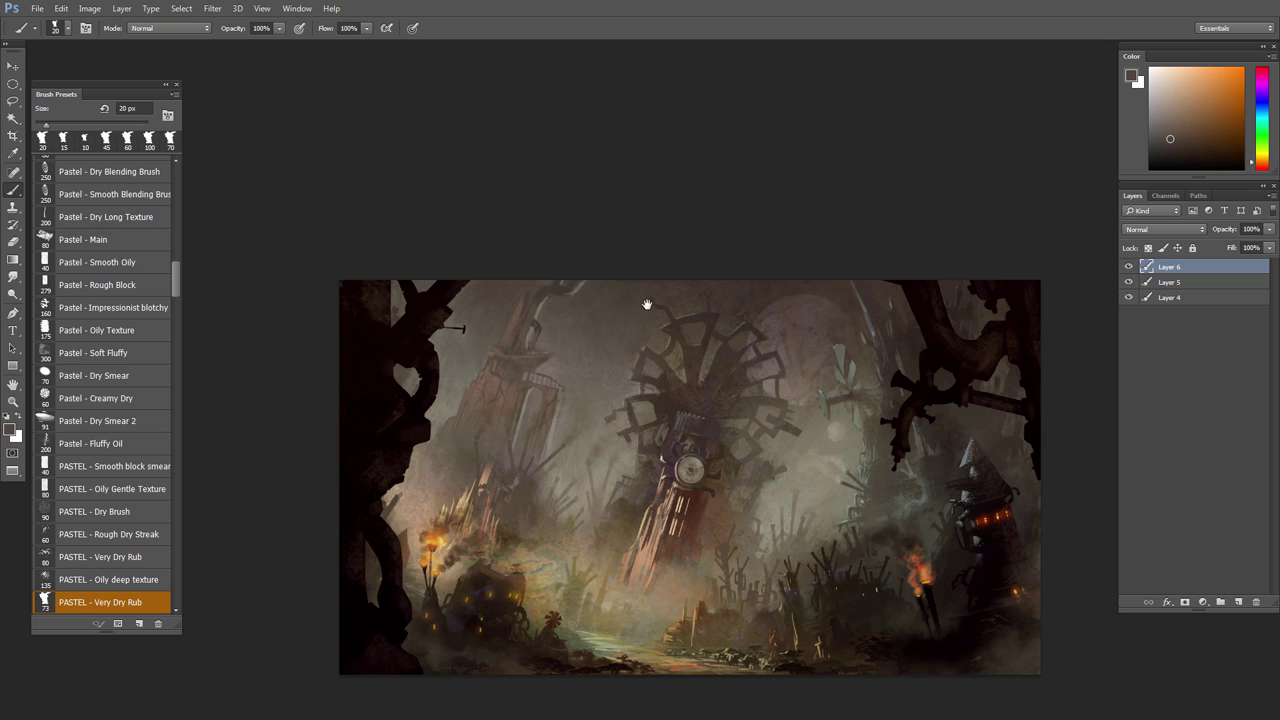
- Paint a sampled dark brown across the sky above the pale moon with a 40 px brush
left_click_drag(648, 318, 545, 316)
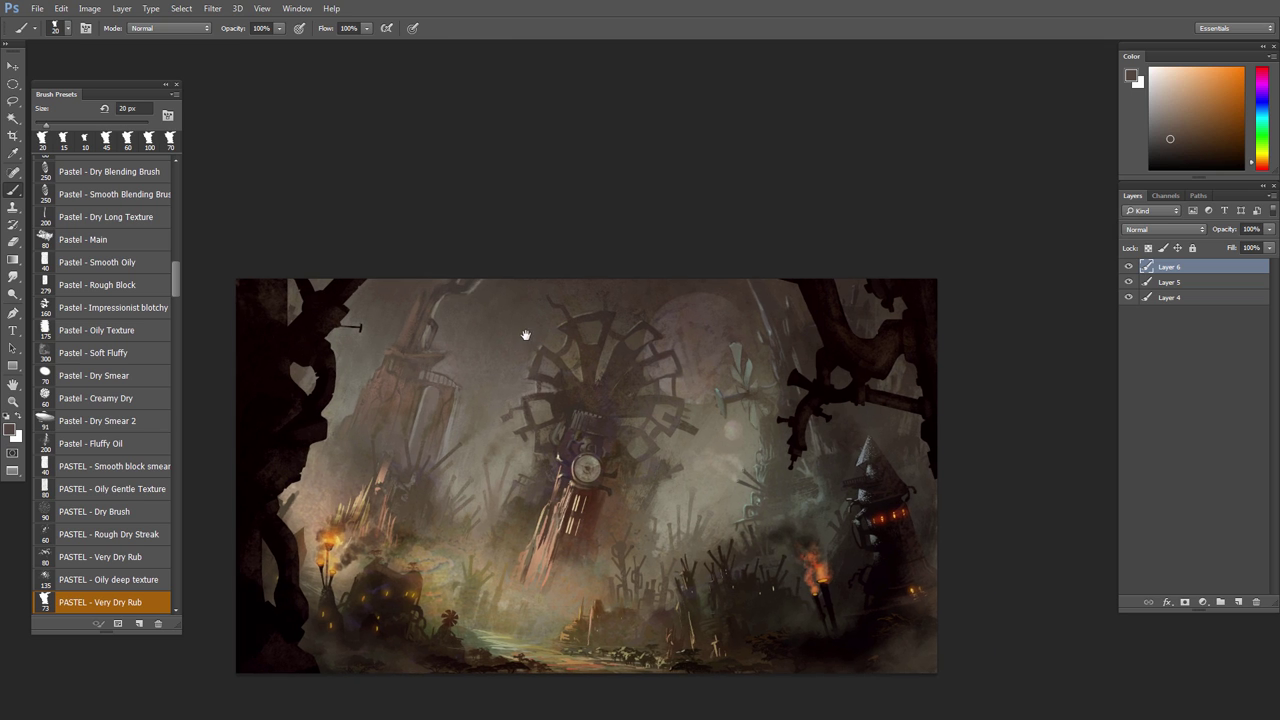
left_click(686, 284, "alt")
key("bracketright")
left_click_drag(755, 293, 704, 289)
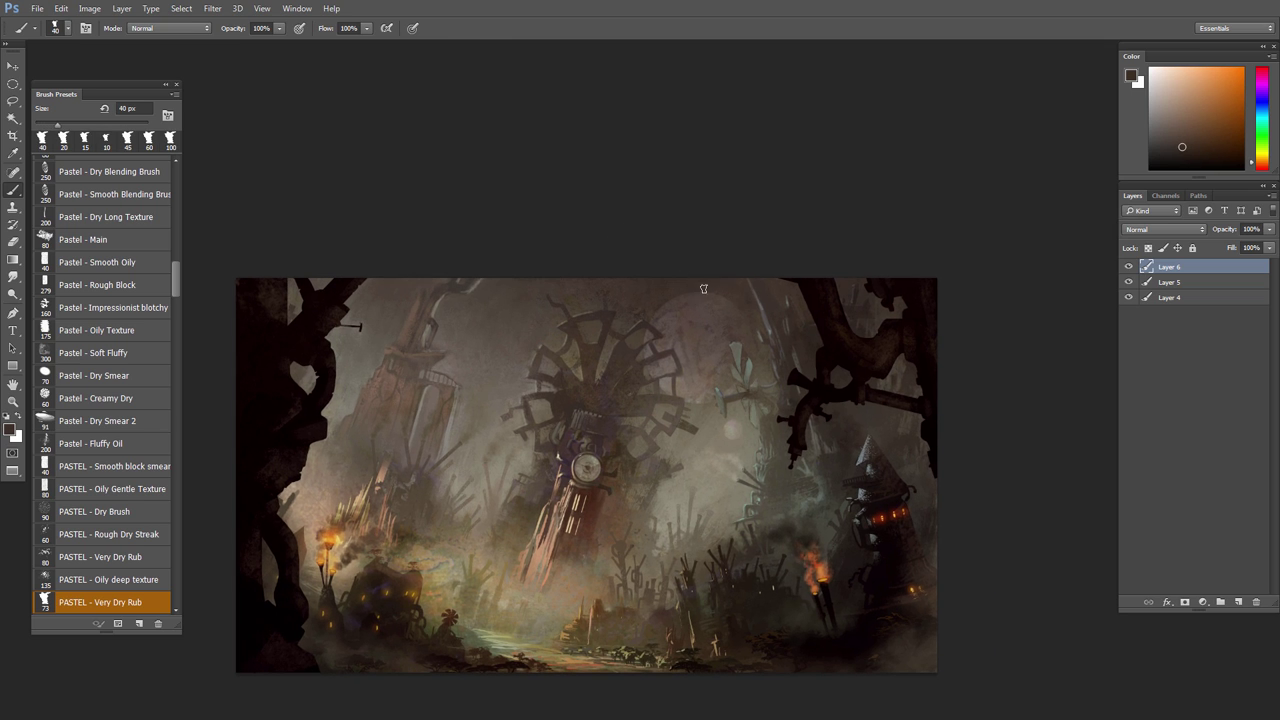
- Blend sampled brown tones along the sky's upper edge above the wheel with a 60 px brush
left_click(580, 289, "alt")
key("bracketright")
key("bracketright")
key("bracketright")
left_click_drag(587, 282, 548, 289)
left_click(572, 286, "alt")
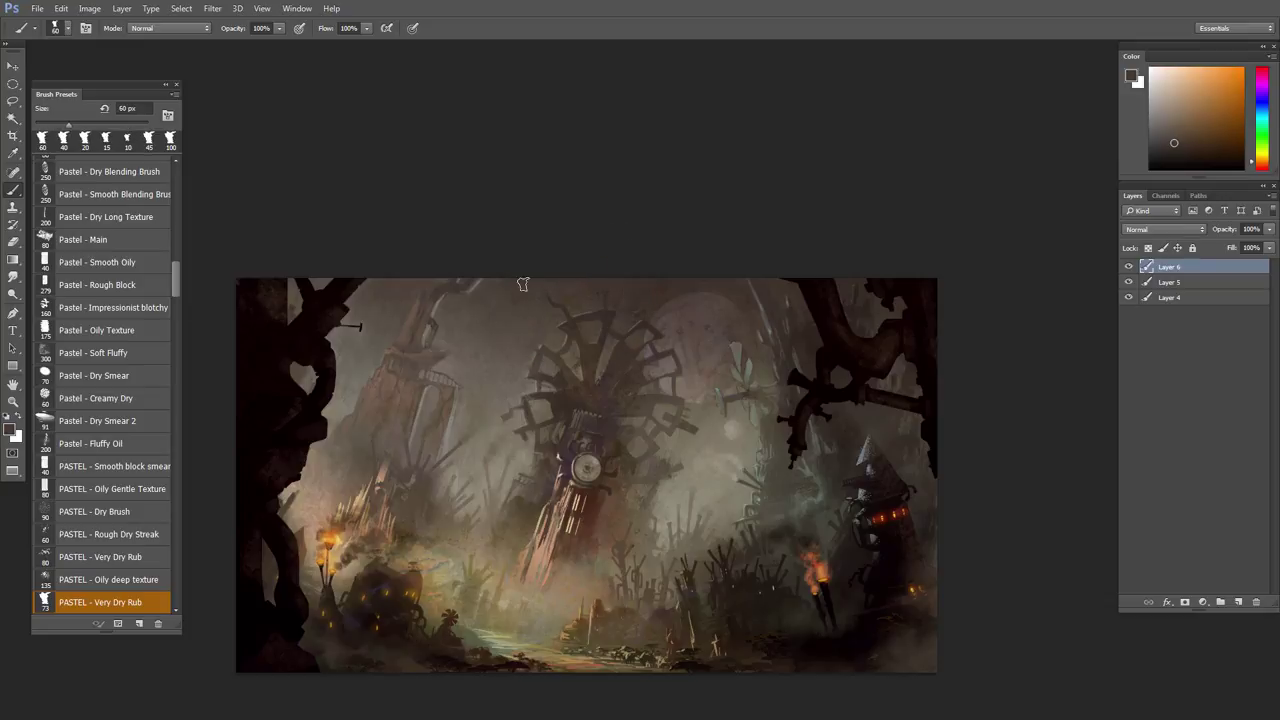
- Soften the sky between the wheel's top and the spire's branch with sampled tones, using 80 and 90 px brushes
left_click(580, 287, "alt")
key("bracketright")
key("bracketright")
left_click_drag(580, 278, 543, 298)
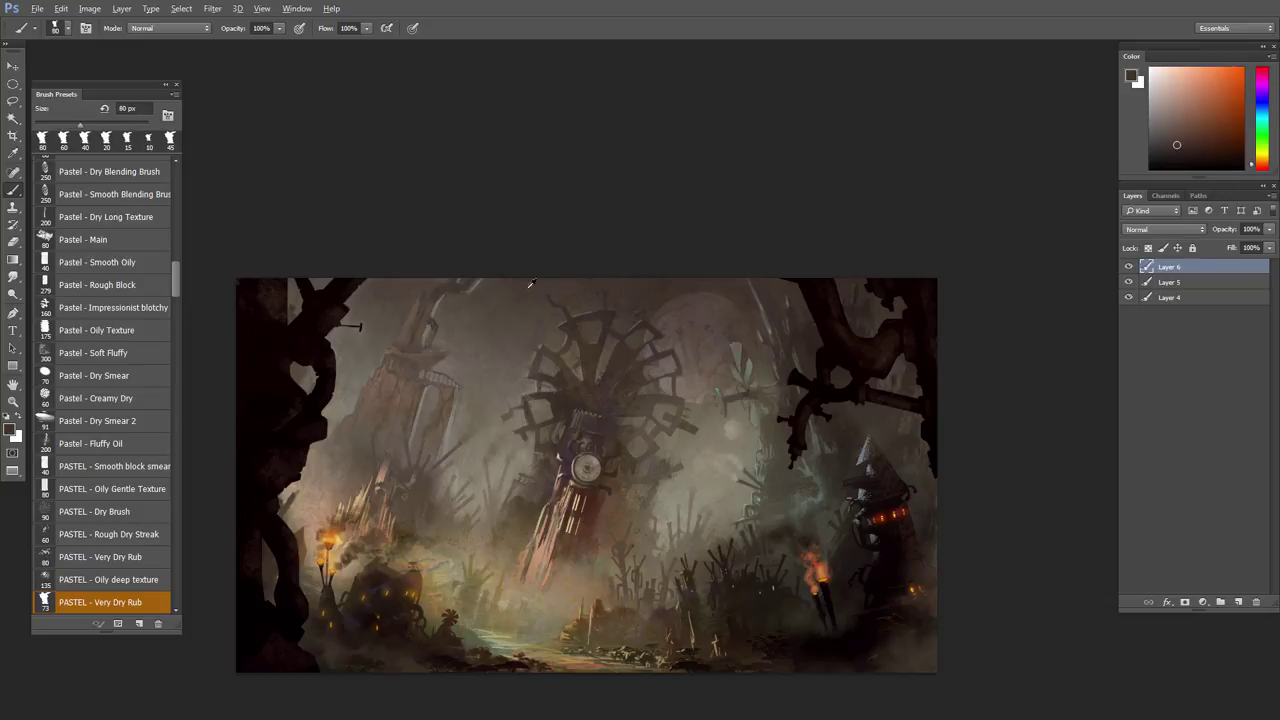
left_click(529, 287, "alt")
key("bracketright")
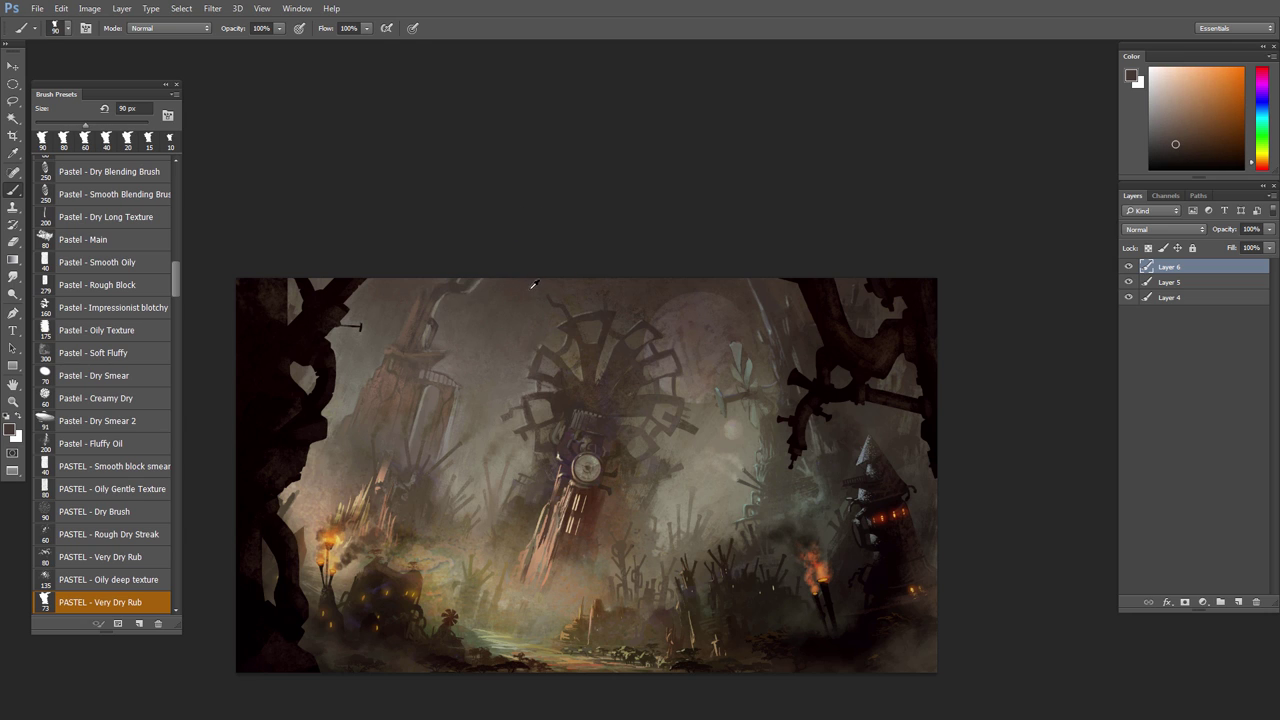
left_click(535, 285, "alt")
key("bracketleft")
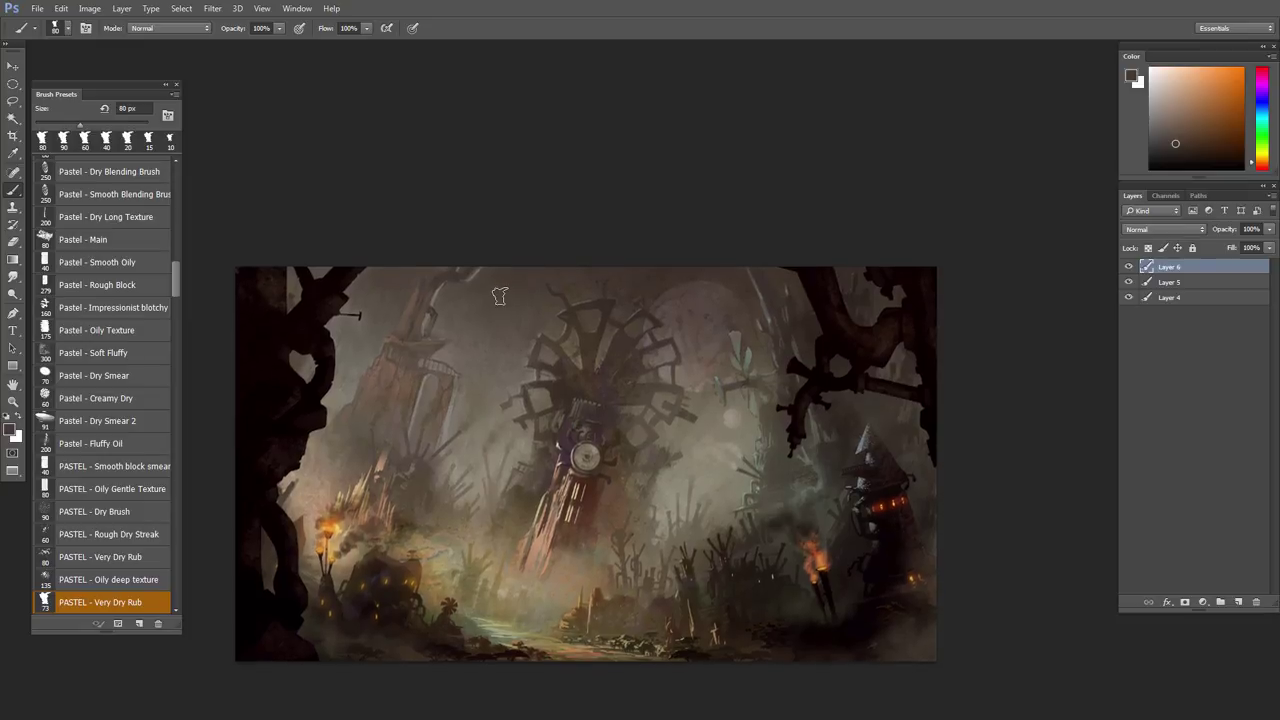
- Flip the canvas back and paint sampled dark tones between the branched tree and the thin distant spire with a 45 px brush
key("ctrl+shift+h")
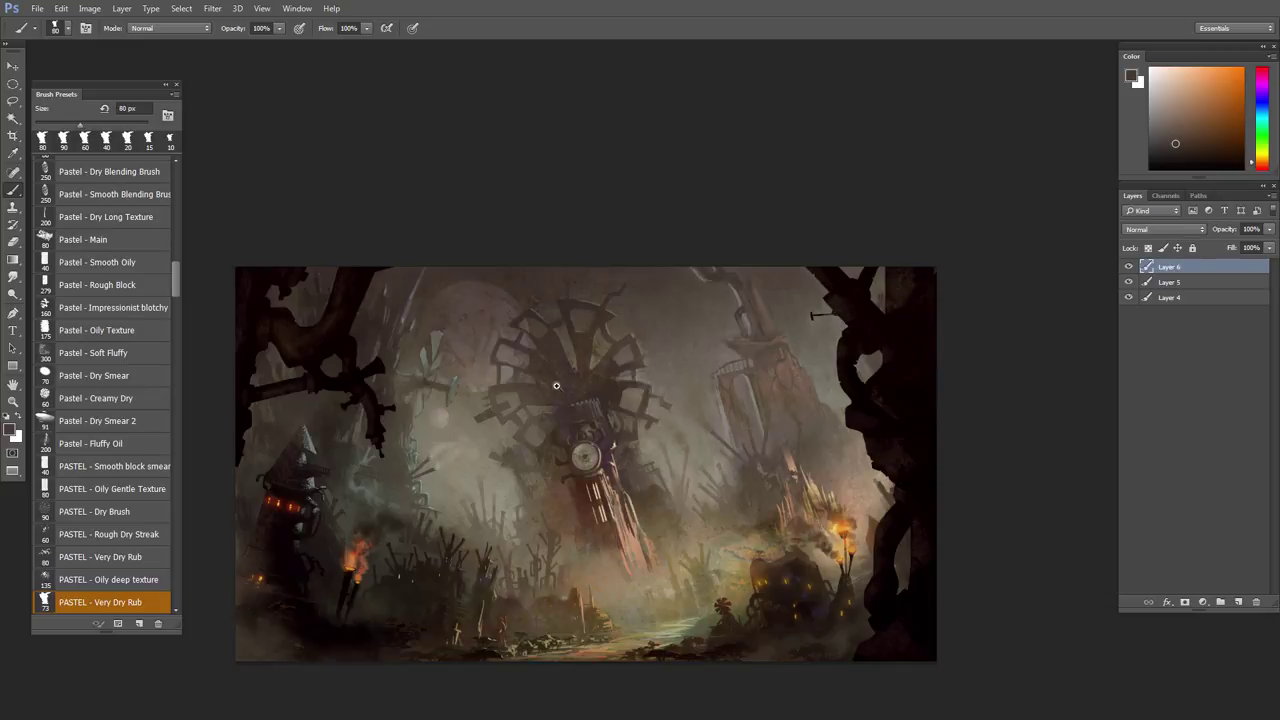
left_click_drag(577, 398, 607, 386)
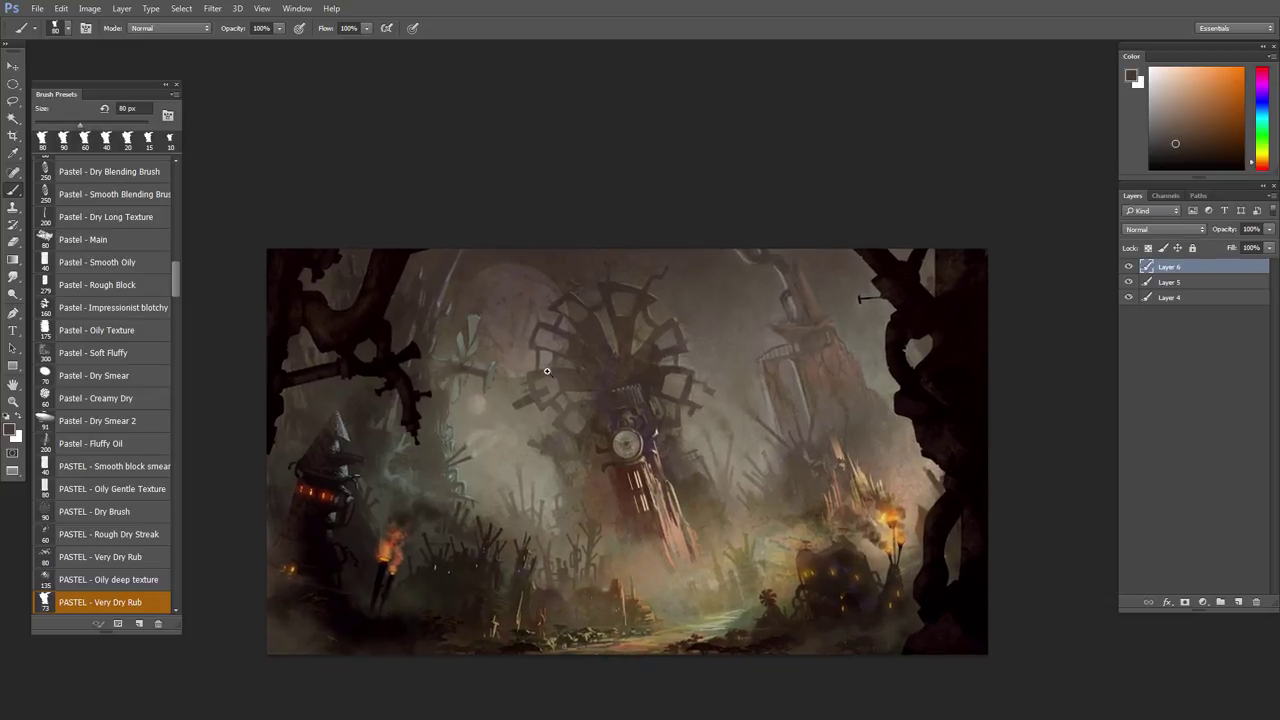
left_click(399, 305, "alt")
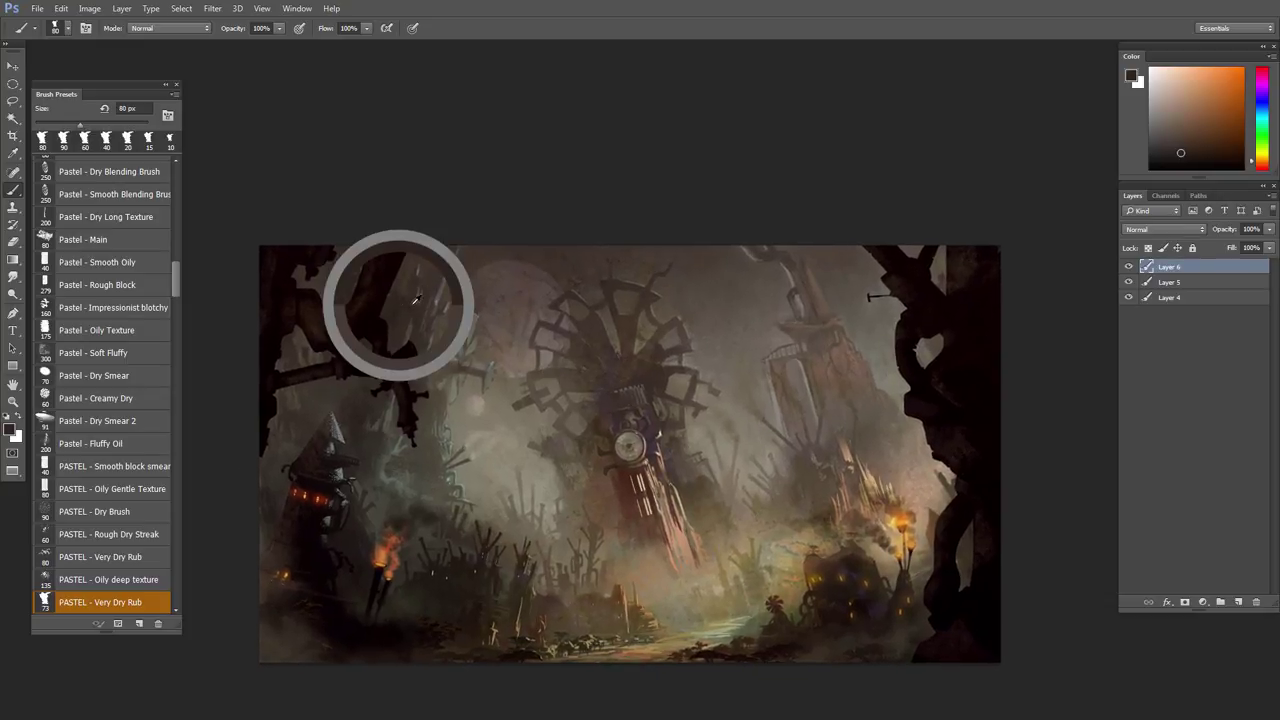
key("bracketleft")
key("bracketleft")
key("bracketleft")
key("bracketleft")
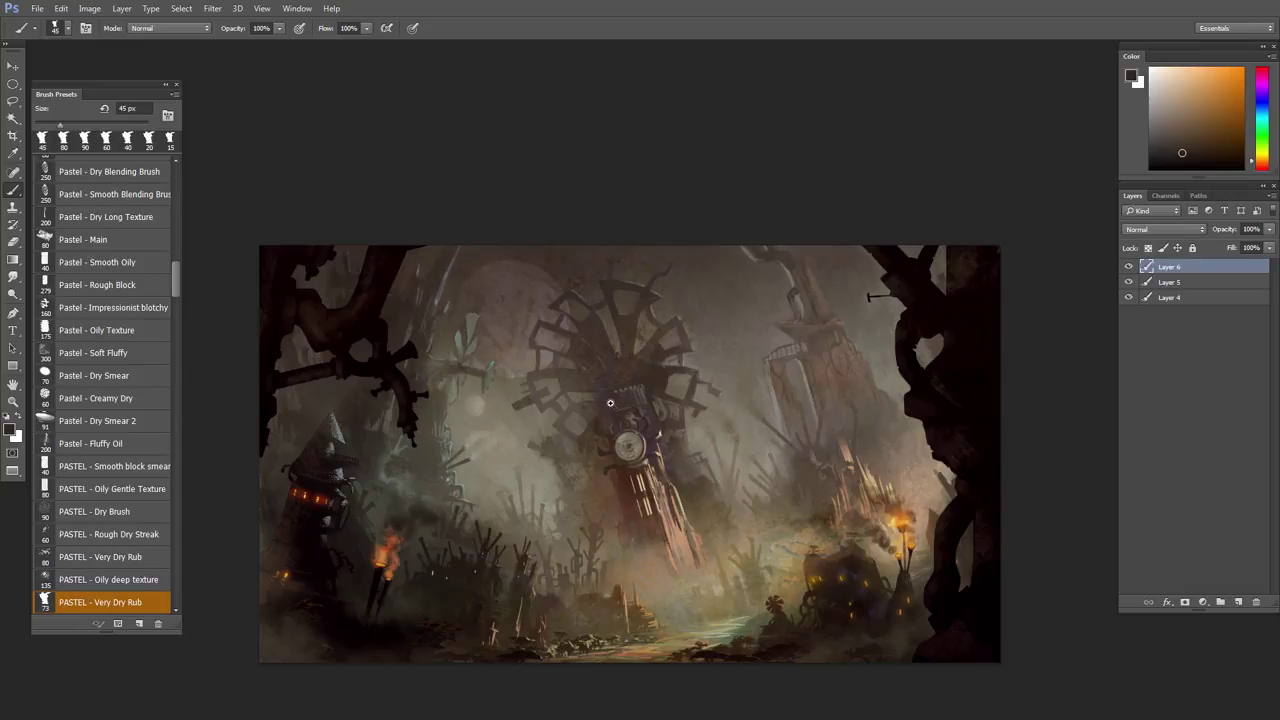
mouse_move(613, 418)
left_mouse_down()
mouse_move(617, 370)
mouse_move(626, 409)
left_mouse_up()
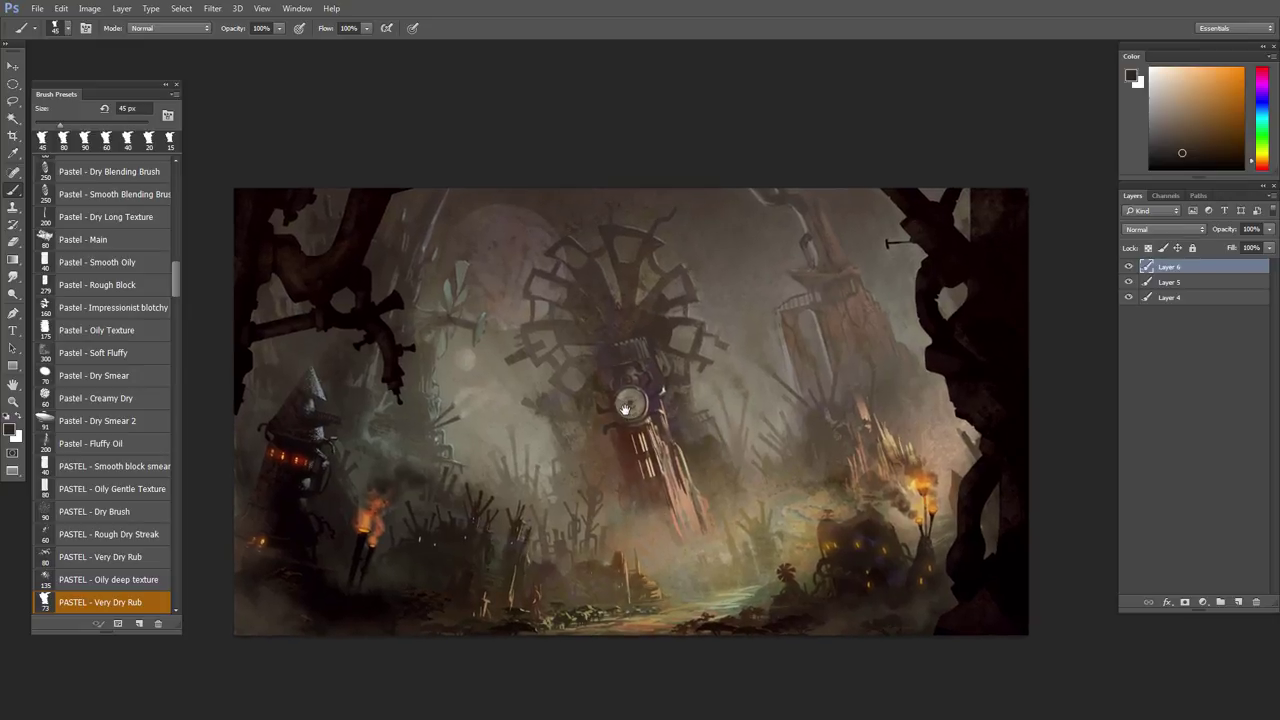
- Refine the gaps and rim on the moon side of the wheel with sampled tones and a 10 px brush
left_click(575, 254, "alt")
key("bracketleft")
key("bracketleft")
key("bracketleft")
left_click_drag(543, 316, 560, 322)
left_click(517, 331, "alt")
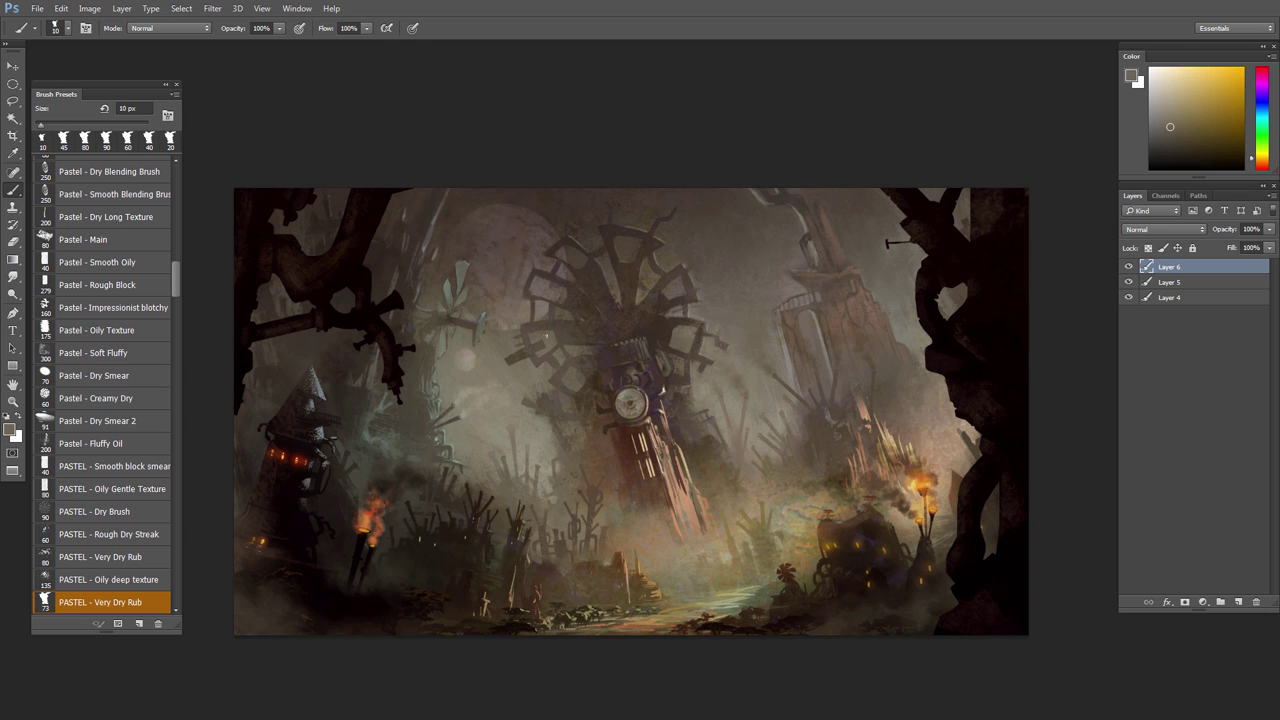
left_click_drag(577, 327, 561, 340)
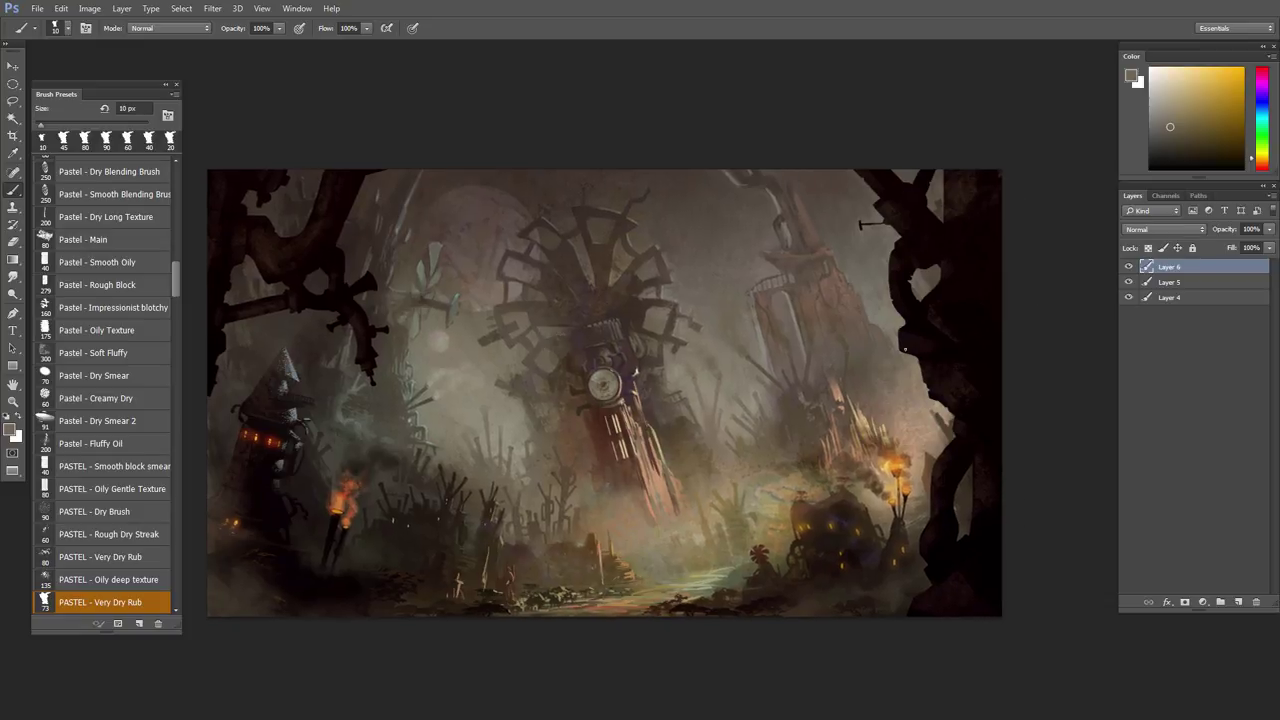
- Blend sampled sky tones beside the rock tower's railed ledge, using 50 and 70 px brushes
left_click(741, 263, "alt")
key("bracketright")
key("bracketright")
key("bracketright")
key("bracketright")
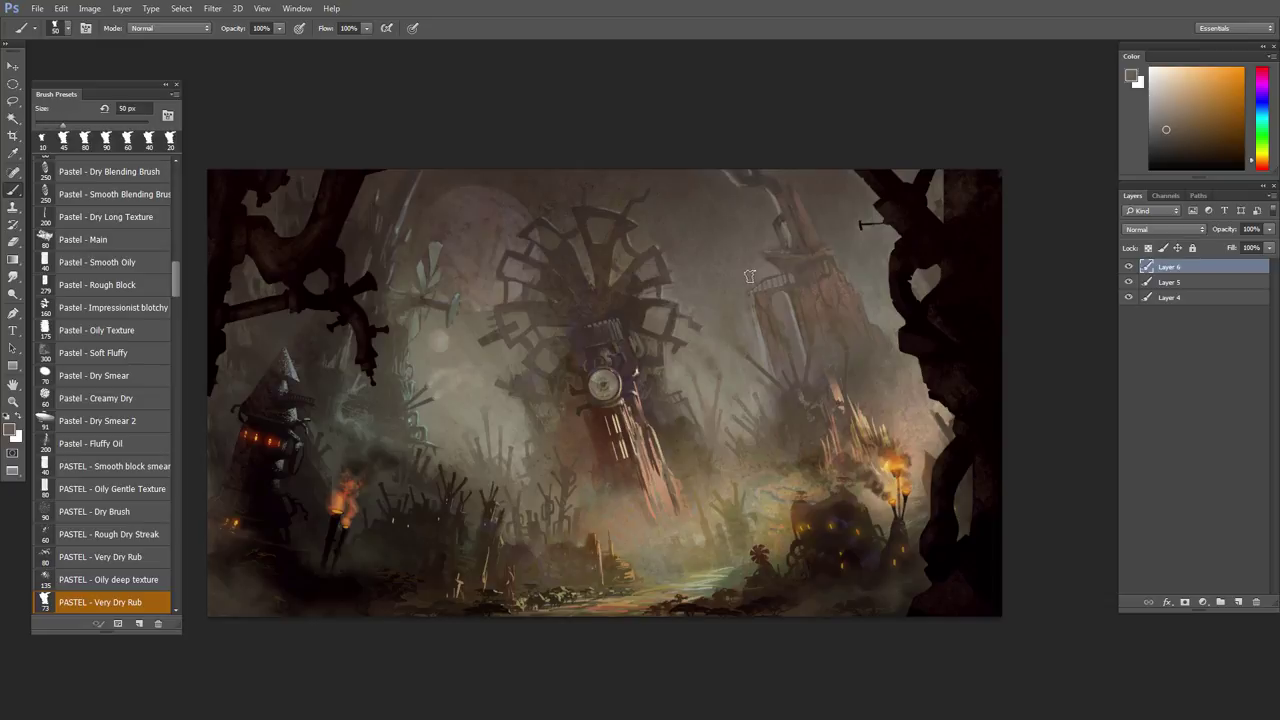
left_click(728, 250, "alt")
key("bracketright")
key("bracketright")
left_click(737, 245, "alt")
left_click(736, 248, "alt")
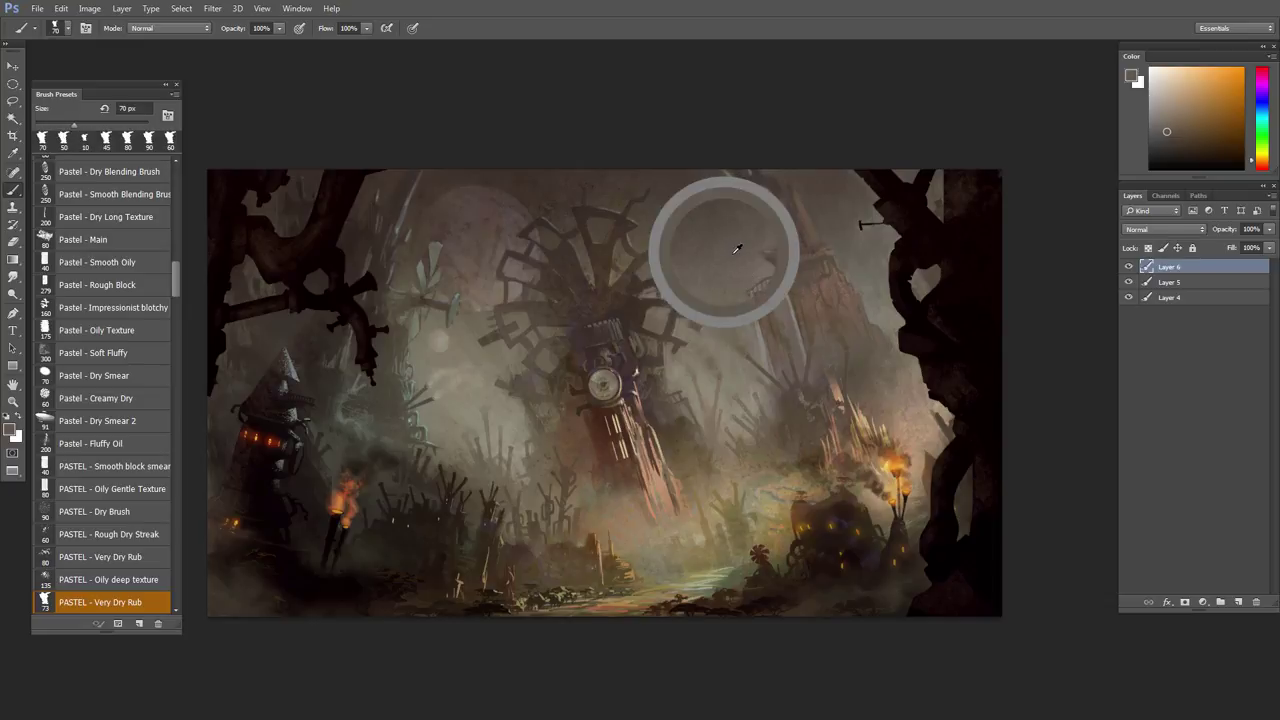
- Smooth the sky between the wheel and the rock tower with sampled grey-brown tones and a 100 px brush
key("bracketright")
key("bracketright")
key("bracketright")
left_click(722, 245, "alt")
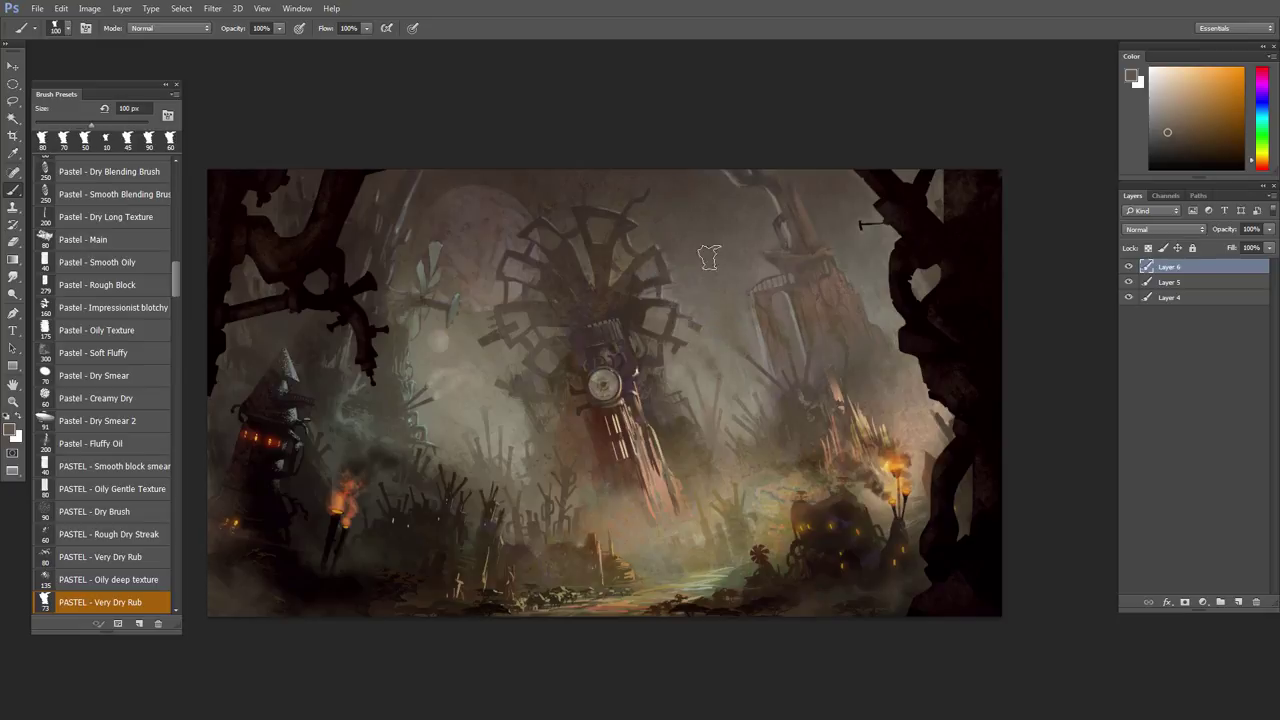
left_click(713, 249, "alt")
- Darken the wheel's hub above the clock tower with sampled browns, reducing the brush from 100 to 50 px
left_click(625, 300, "alt")
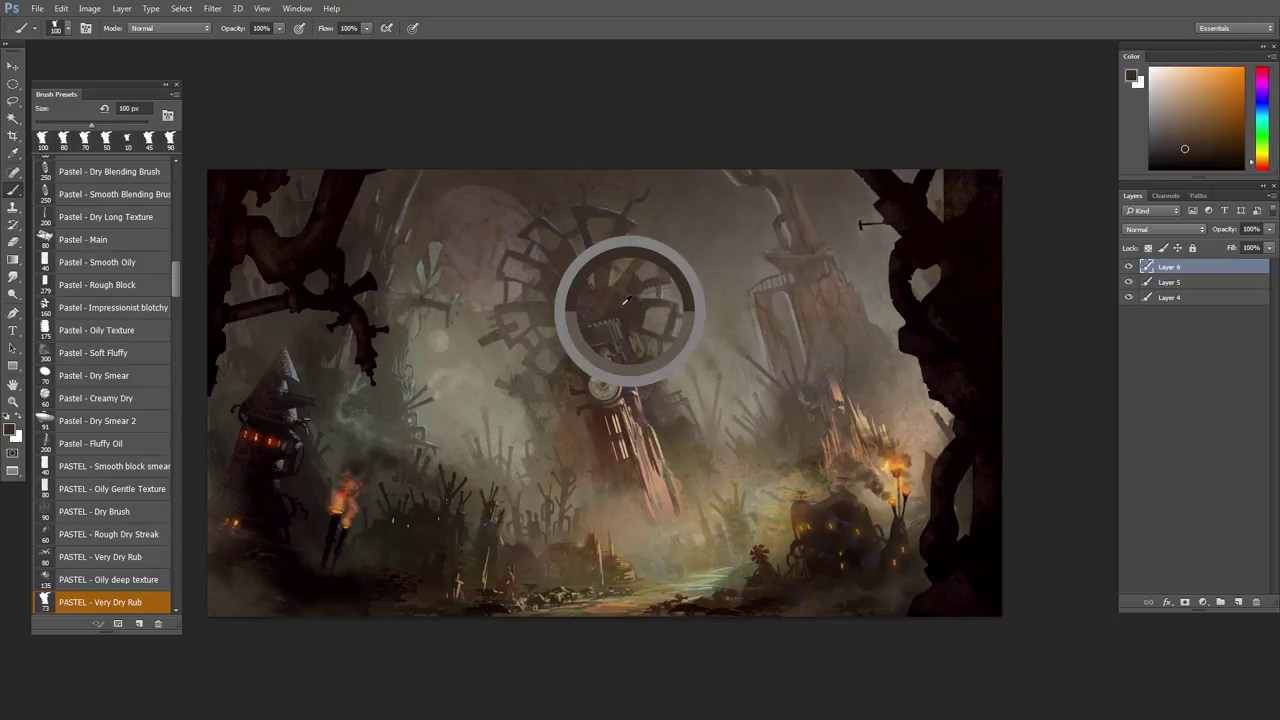
left_click(603, 300, "alt")
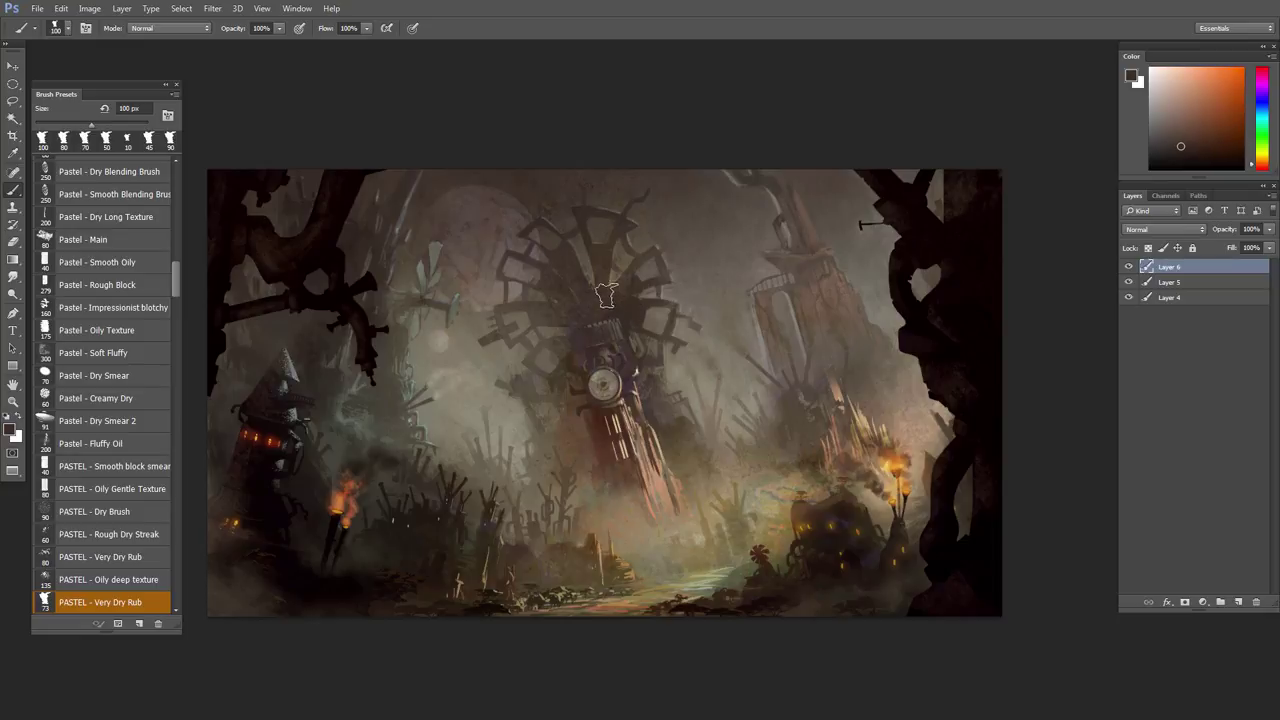
key("bracketleft")
key("bracketleft")
key("bracketleft")
key("bracketleft")
key("bracketleft")
- Refine the inner ends of the wheel's upper spokes with sampled dark tones, reducing the brush from 45 to 20 px
left_click(637, 283, "alt")
key("bracketleft")
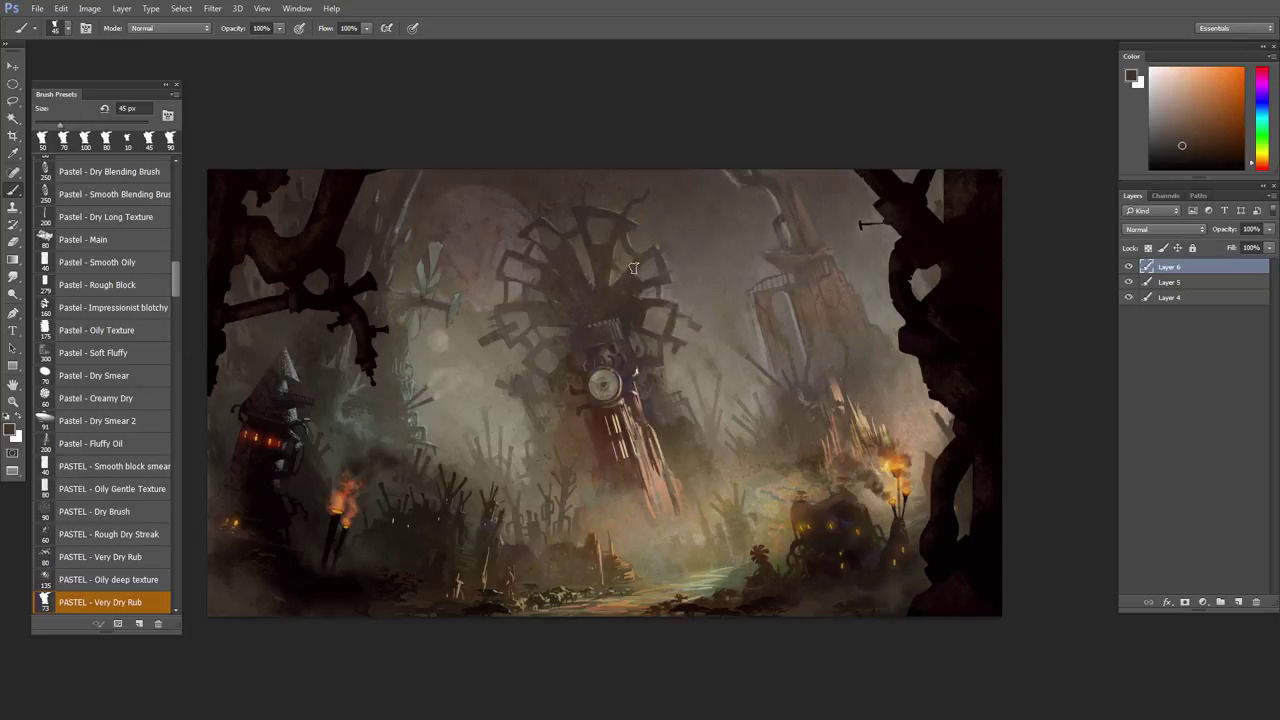
key("bracketleft")
left_click_drag(613, 294, 619, 291)
left_click(636, 280, "alt")
left_click(586, 288, "alt")
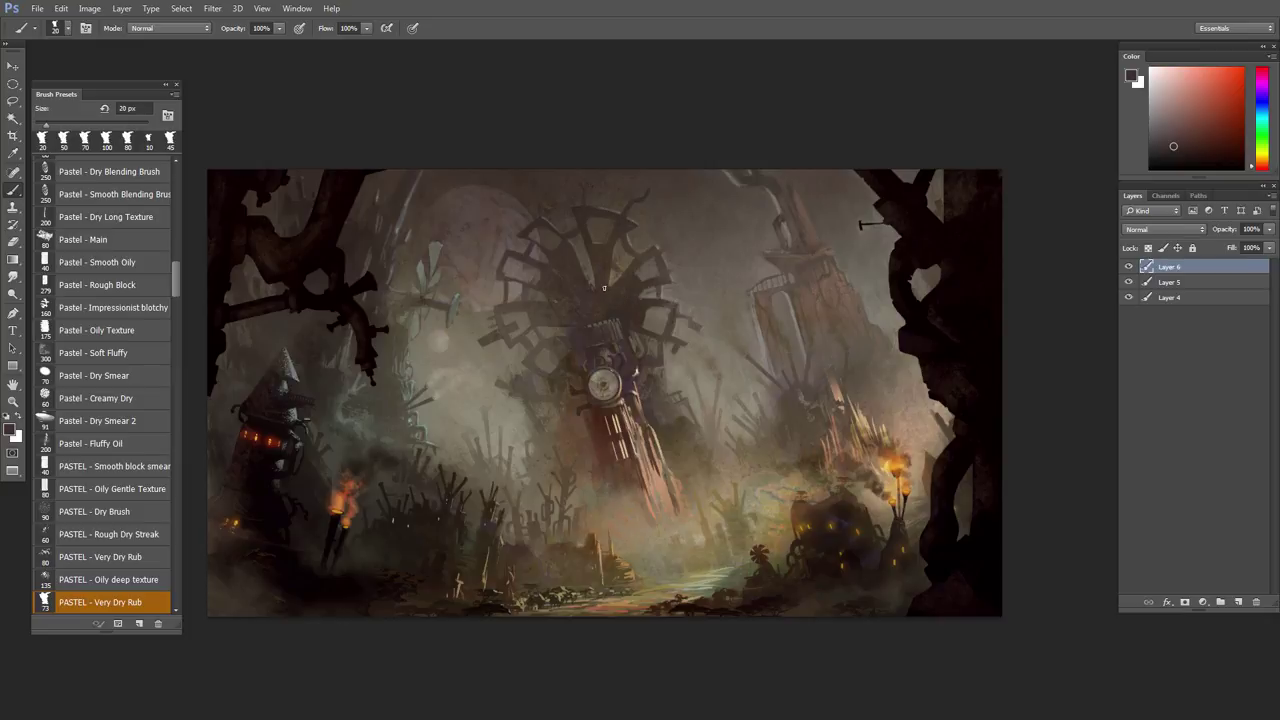
- Touch up the giant wheel's upper-left spokes with sampled browns and a 20 px brush
key("l")
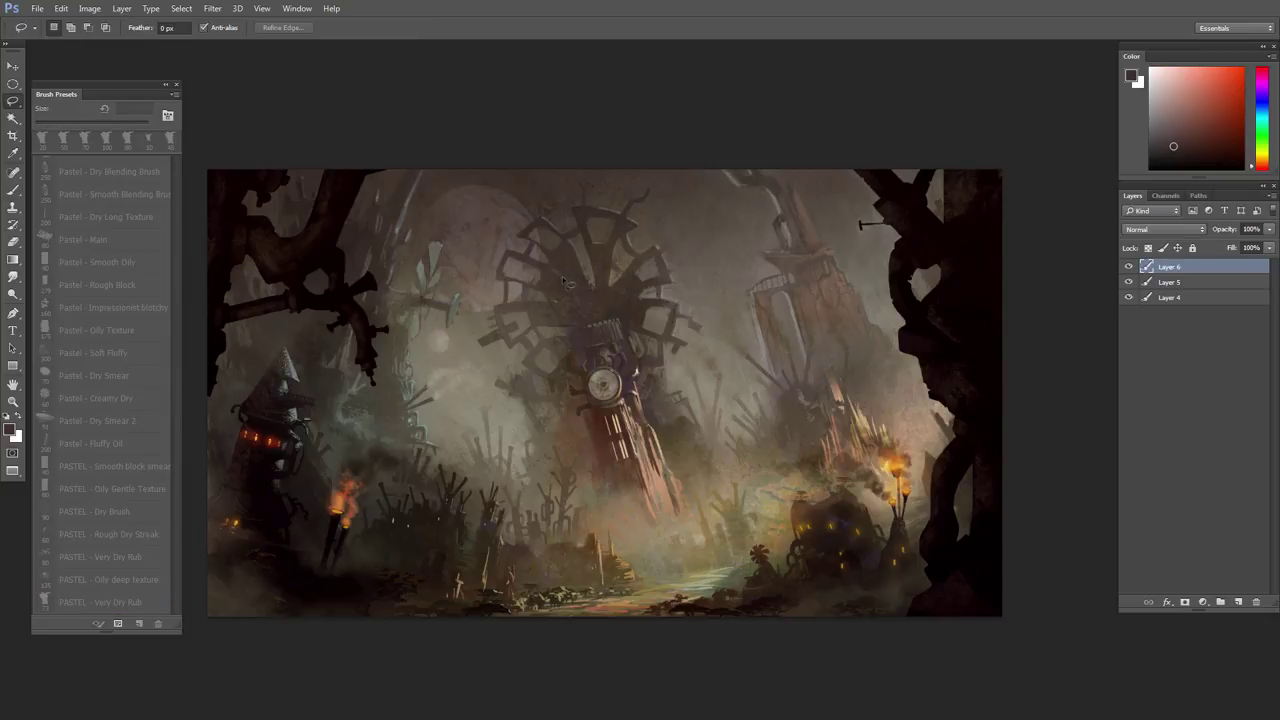
key("b")
left_click(589, 263, "alt")
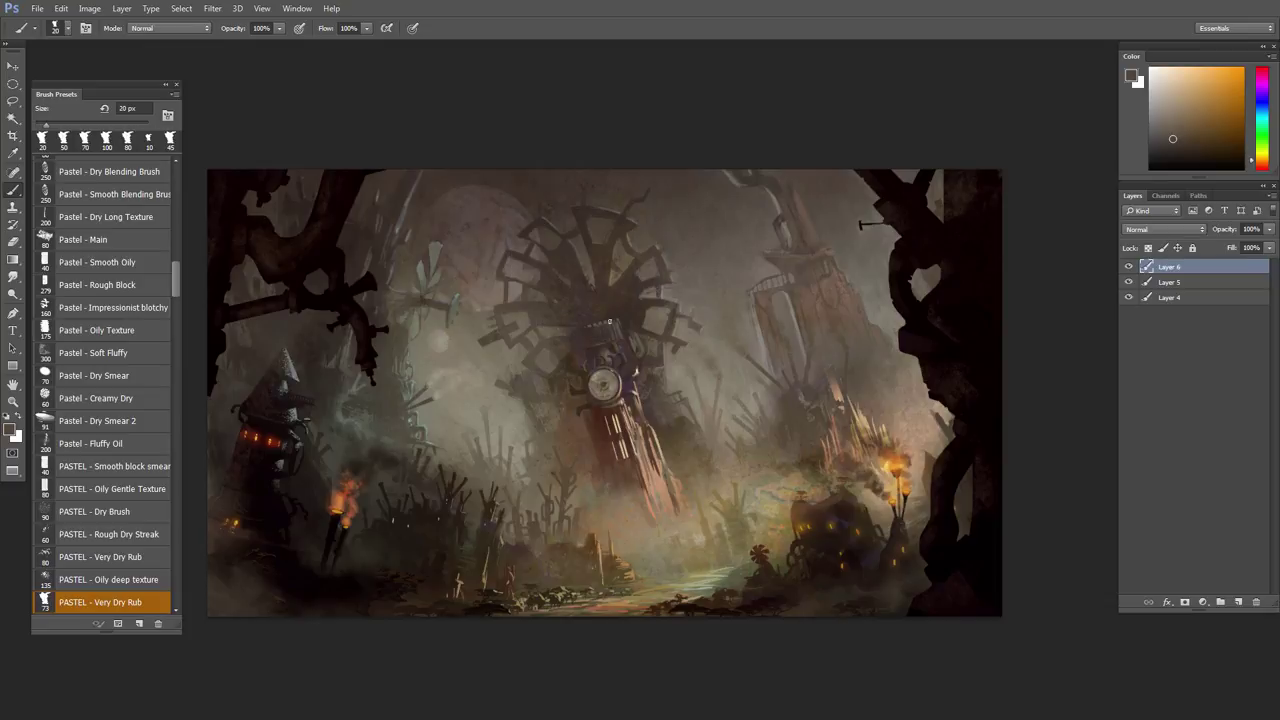
key("l")
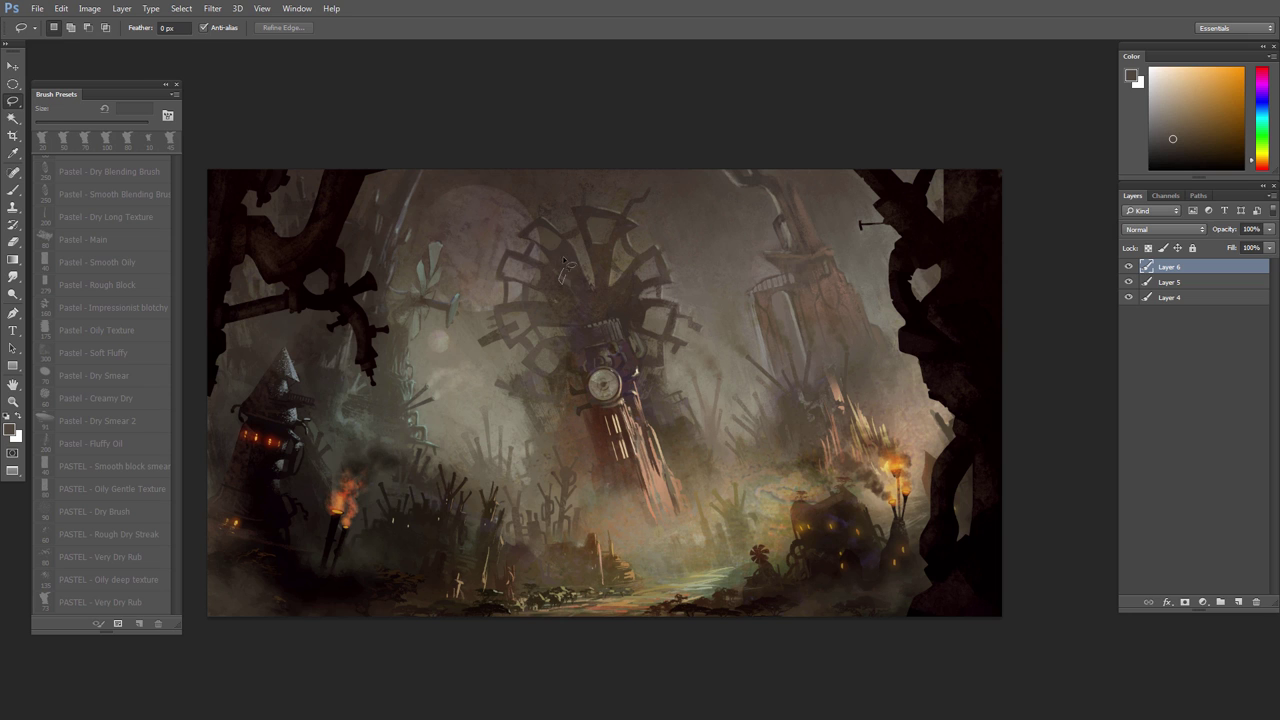
key("b")
left_click(568, 262, "alt")
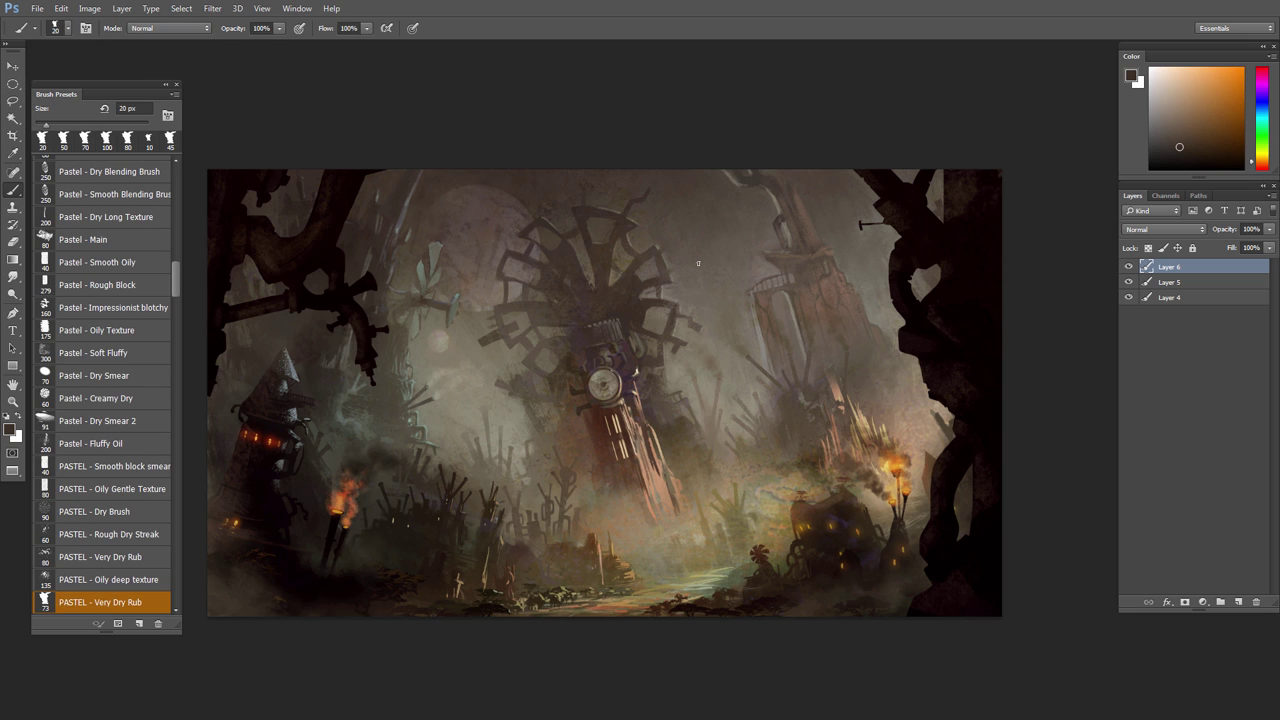
- Refine the rim segments on the wheel's left side with a sampled brown and a 20 px brush
scroll(540, 342, "up", 1)
key("l")
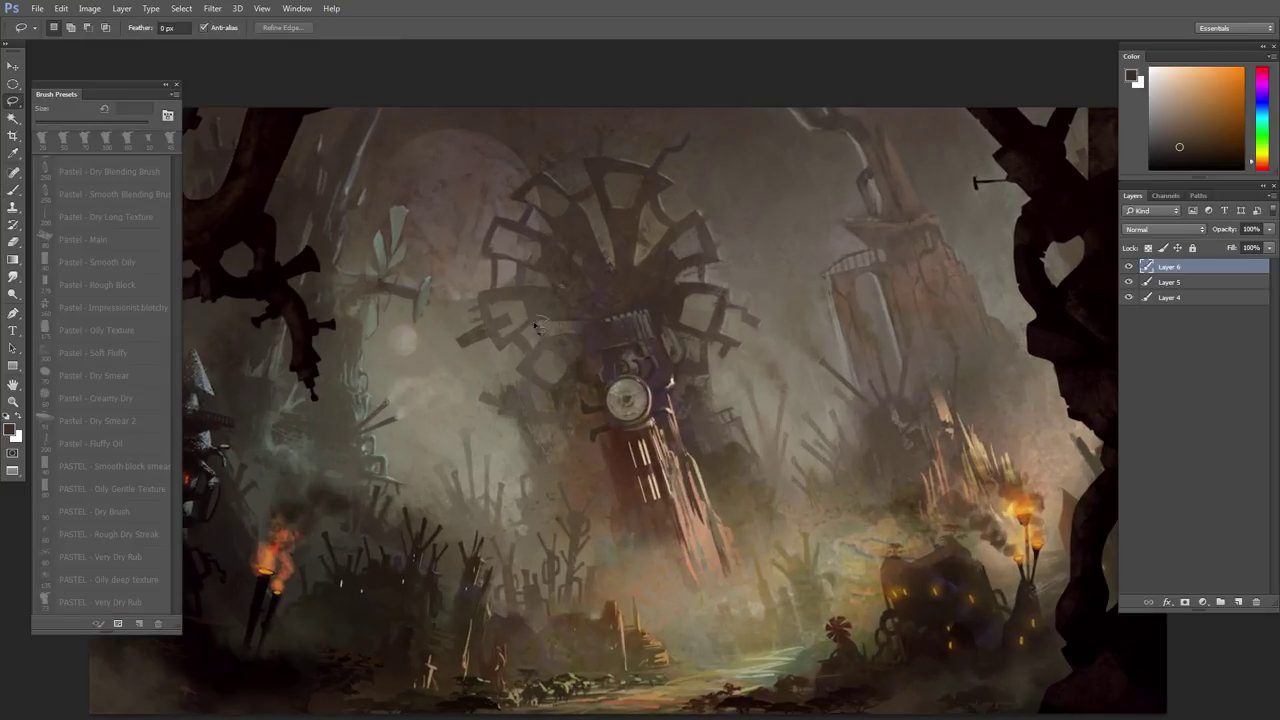
key("b")
left_click(538, 305, "alt")
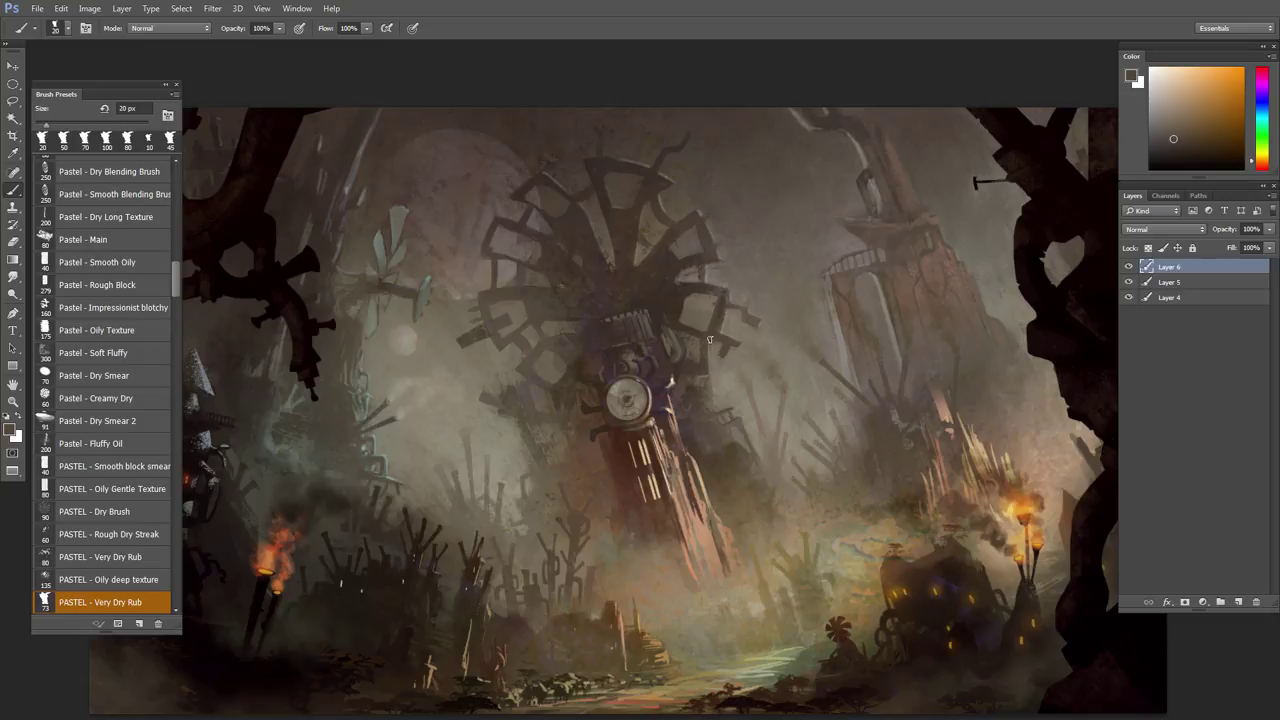
scroll(678, 353, "down", 2)
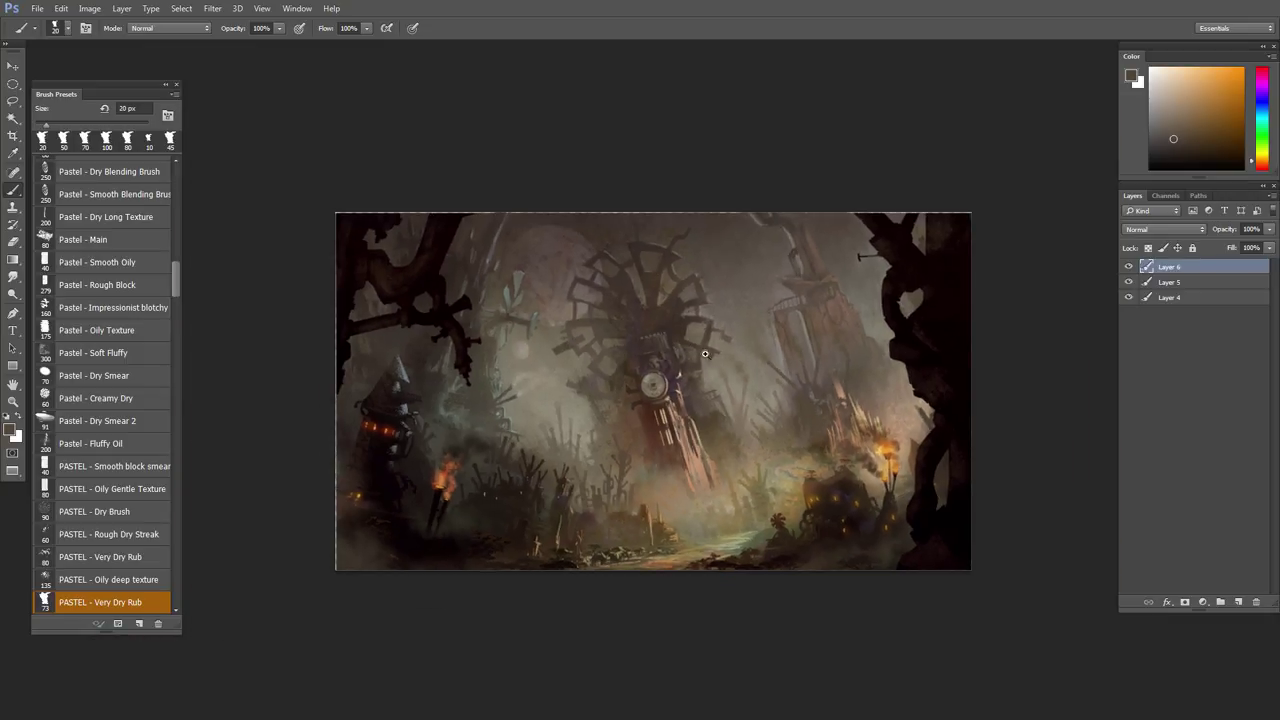
- Clean up the sky and the curved spike above the wheel's rim with sampled grey and brown tones
scroll(722, 385, "up", 1)
left_click(712, 246, "alt")
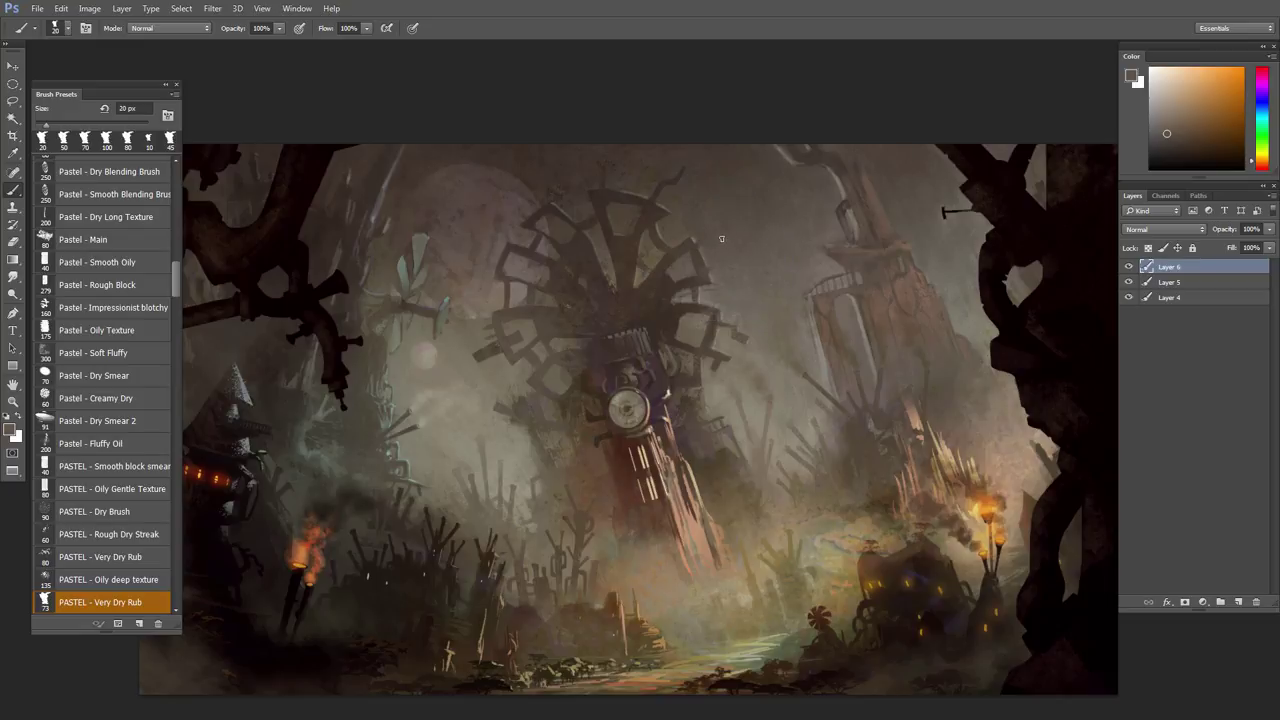
left_click(674, 191, "alt")
left_click(666, 162, "alt")
scroll(677, 300, "down", 2)
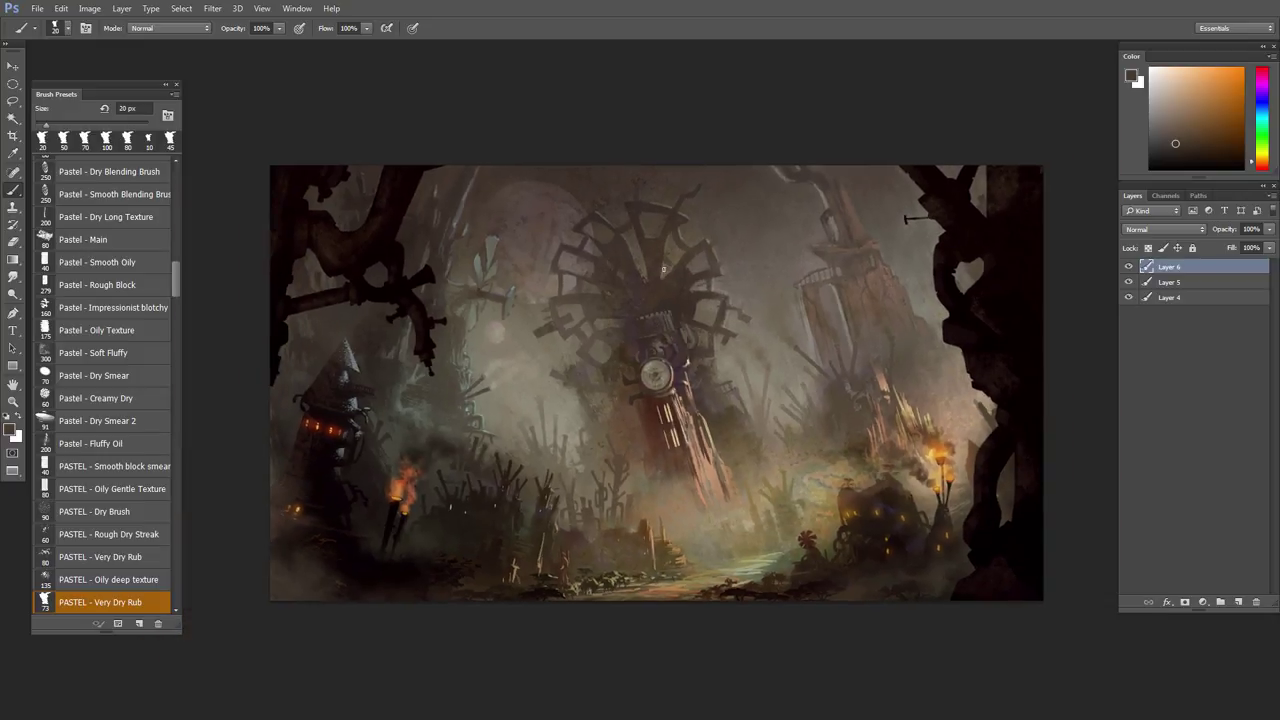
- Flip the painting horizontally and reshape the lit house's roof and chimney with sampled browns and a 20 px brush
key("F2")
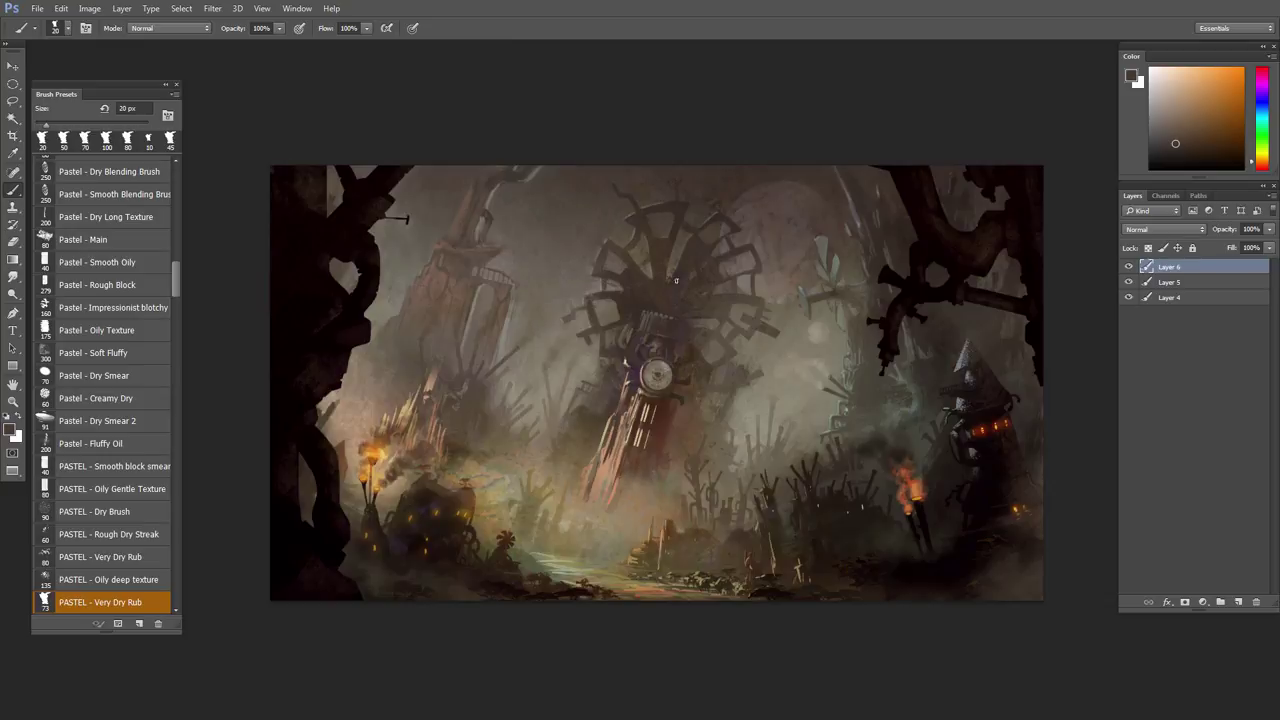
scroll(741, 311, "up", 2)
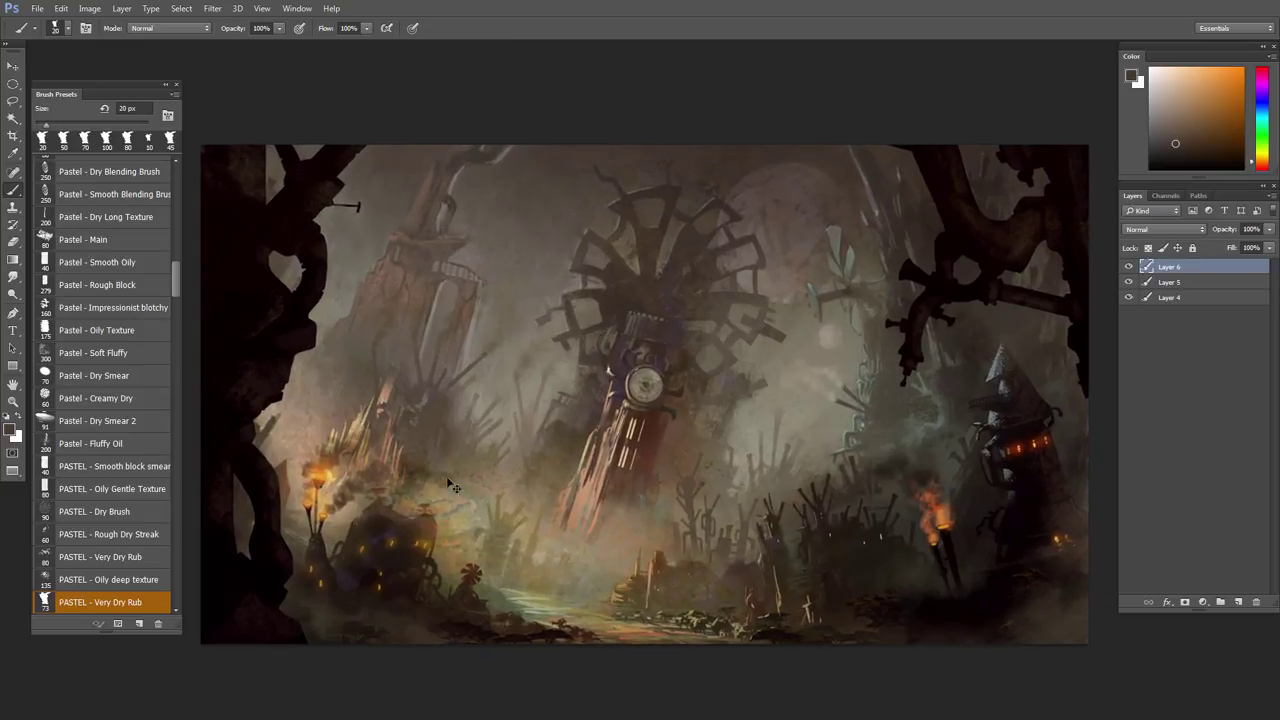
scroll(452, 485, "up", 1)
left_click(421, 517, "alt")
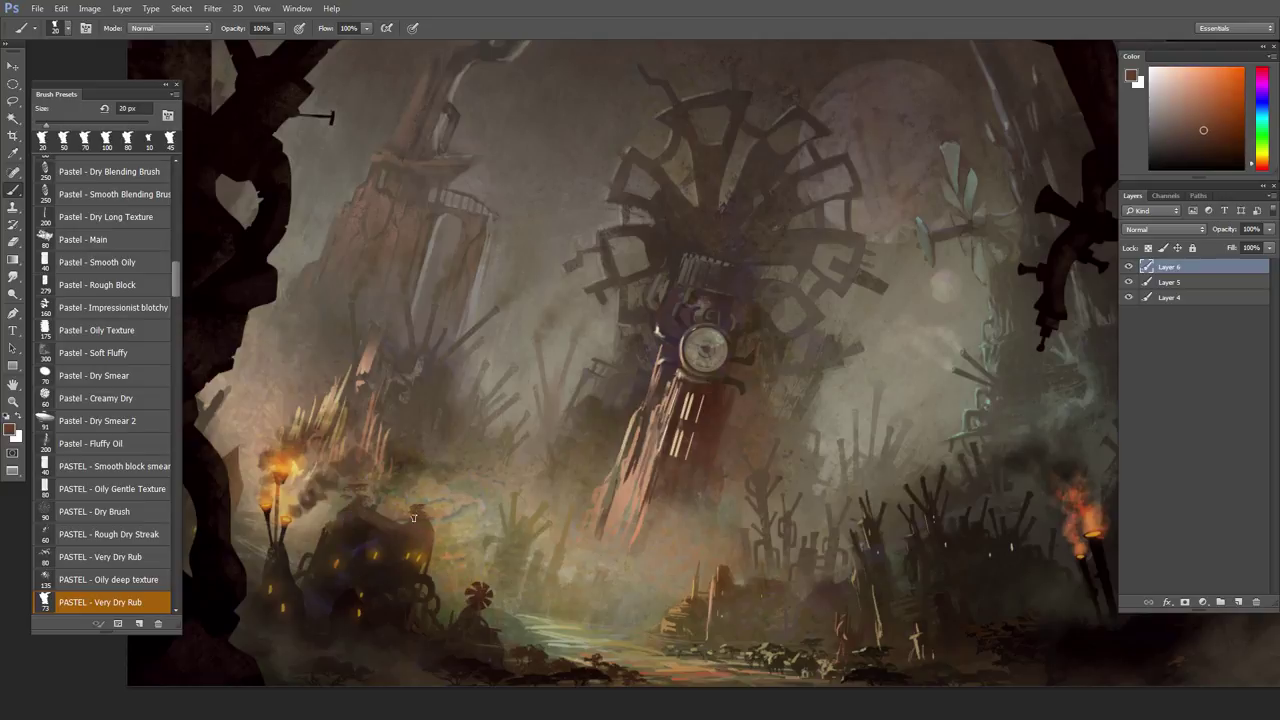
left_click(414, 532, "alt")
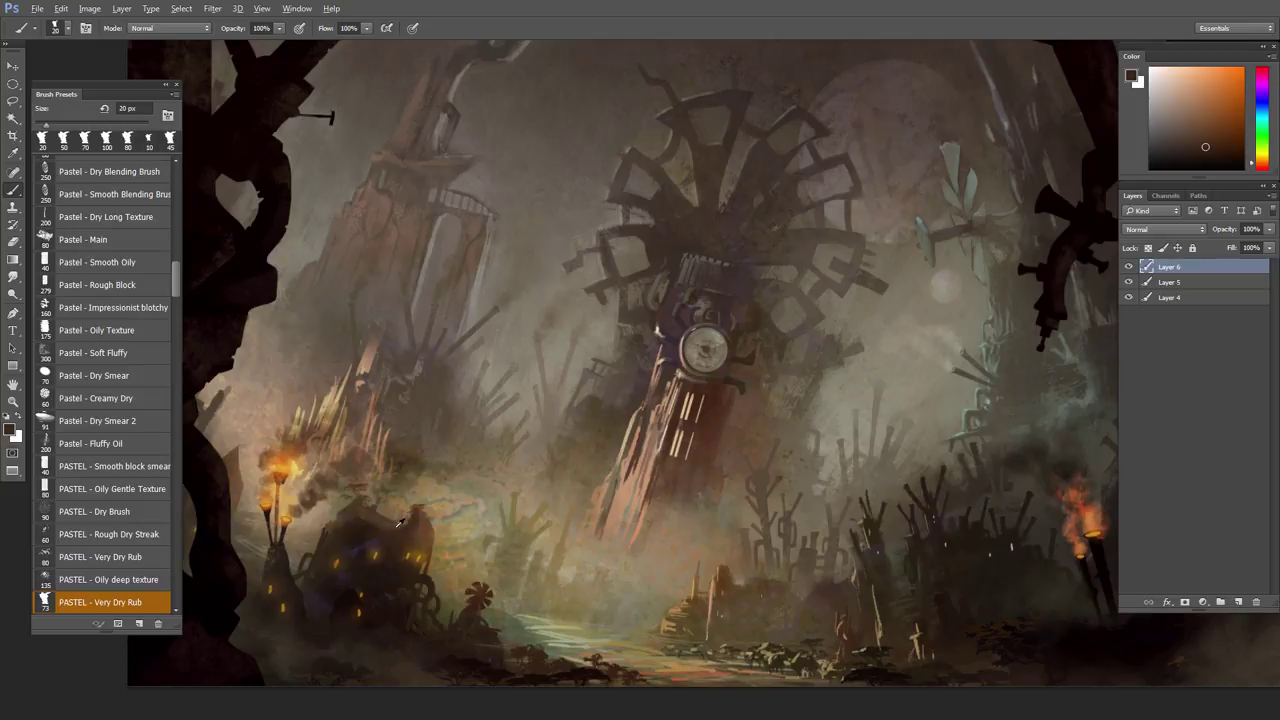
left_click(383, 523, "alt")
left_click(430, 519, "alt")
left_click(418, 514, "alt")
left_click(420, 513, "alt")
- Paint mist beside the lit house's chimney with sampled ochre and grey-green tones, enlarging the brush from 20 px
left_click(428, 494, "alt")
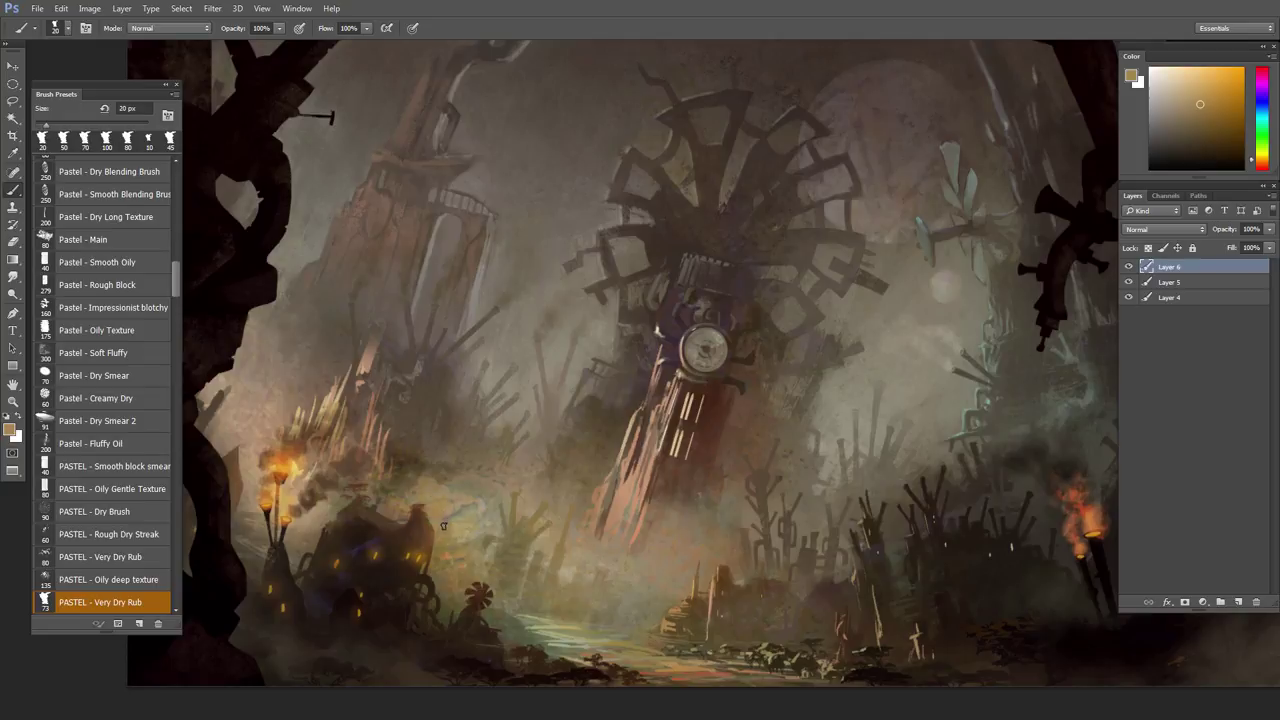
left_click(442, 532, "alt")
left_click(476, 484, "alt")
left_click(459, 476, "alt")
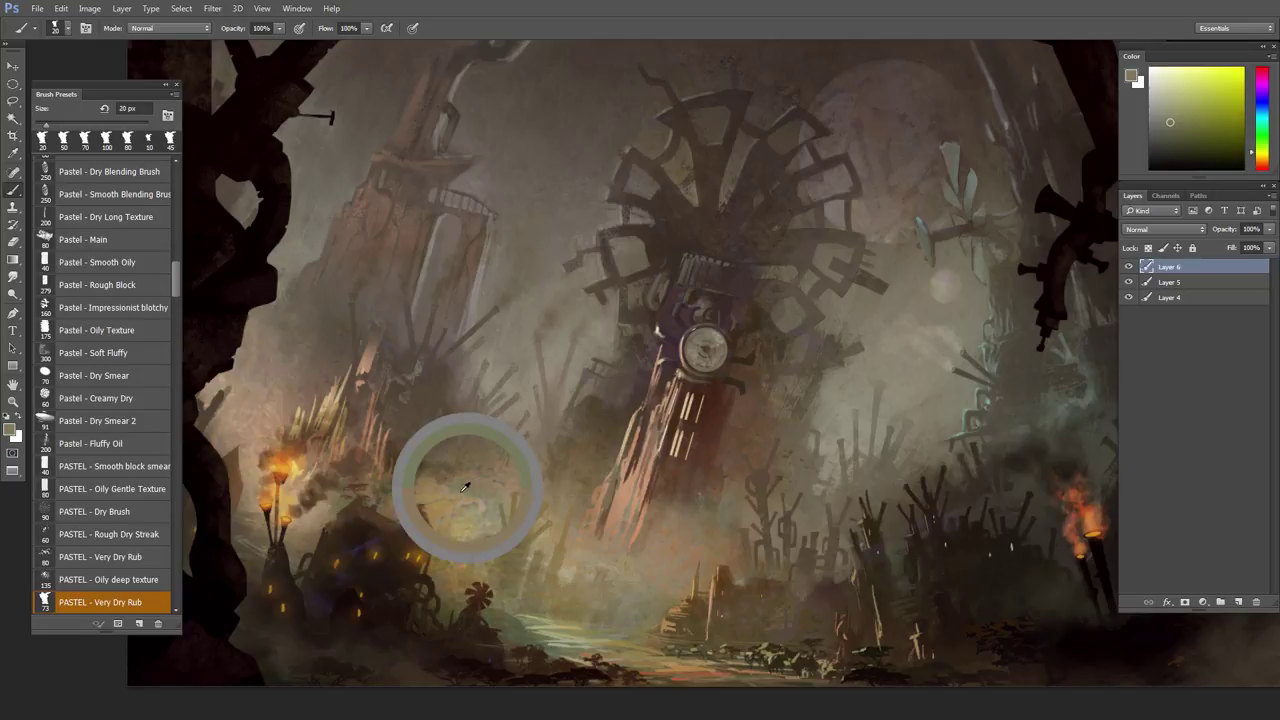
key("bracketright")
key("bracketright")
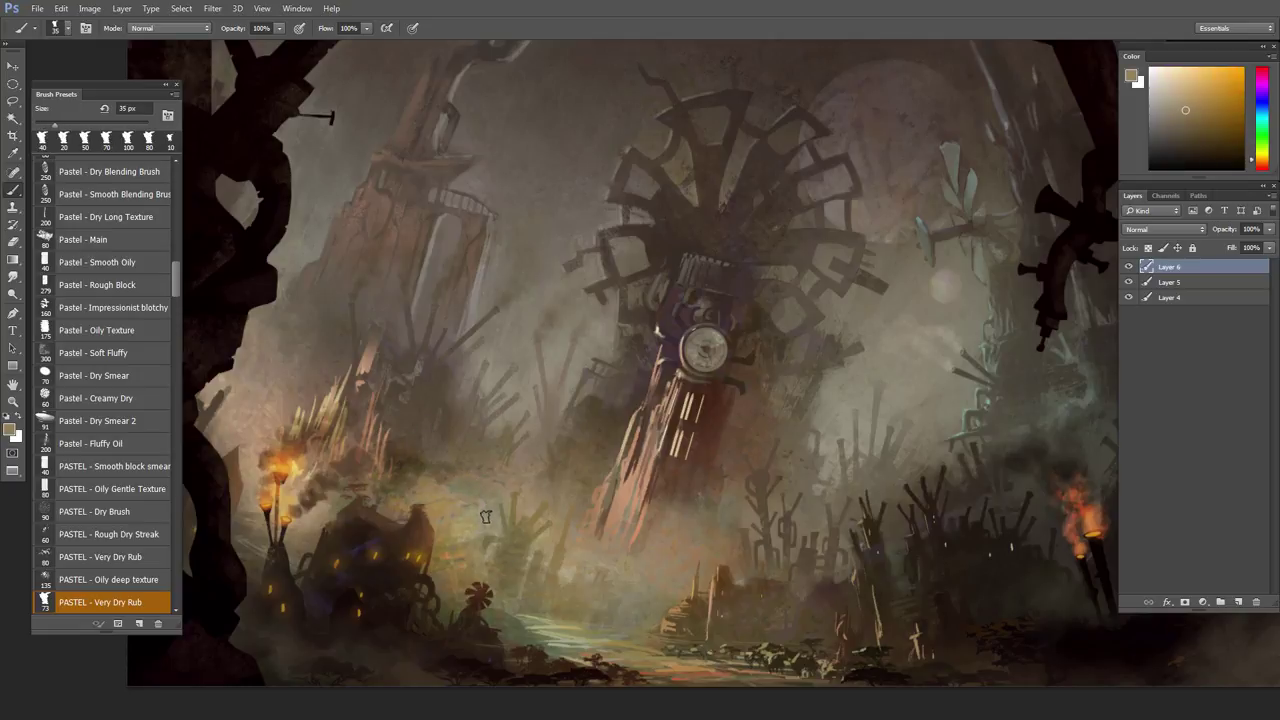
- Blend the mist above the house's chimney with sampled yellow-brown tones, using 30 and 35 px brushes
key("bracketleft")
left_click(486, 495, "alt")
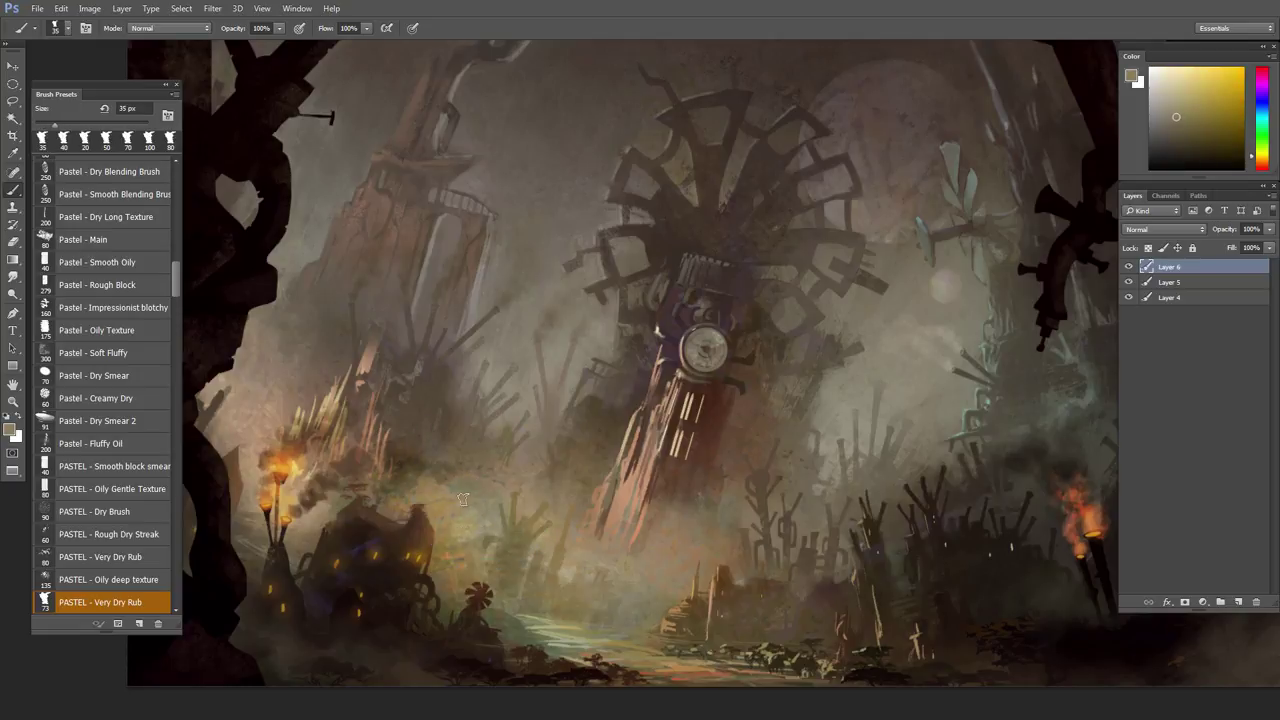
left_click(445, 494, "alt")
key("bracketleft")
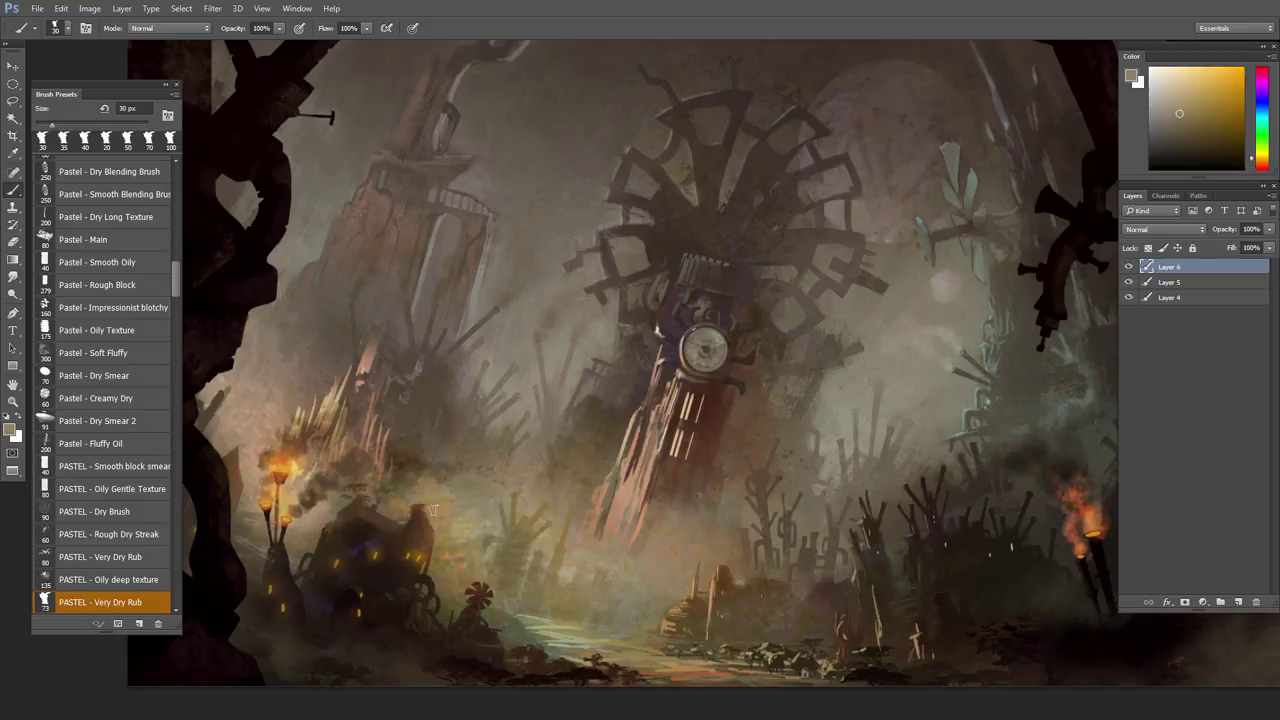
left_click(464, 491, "alt")
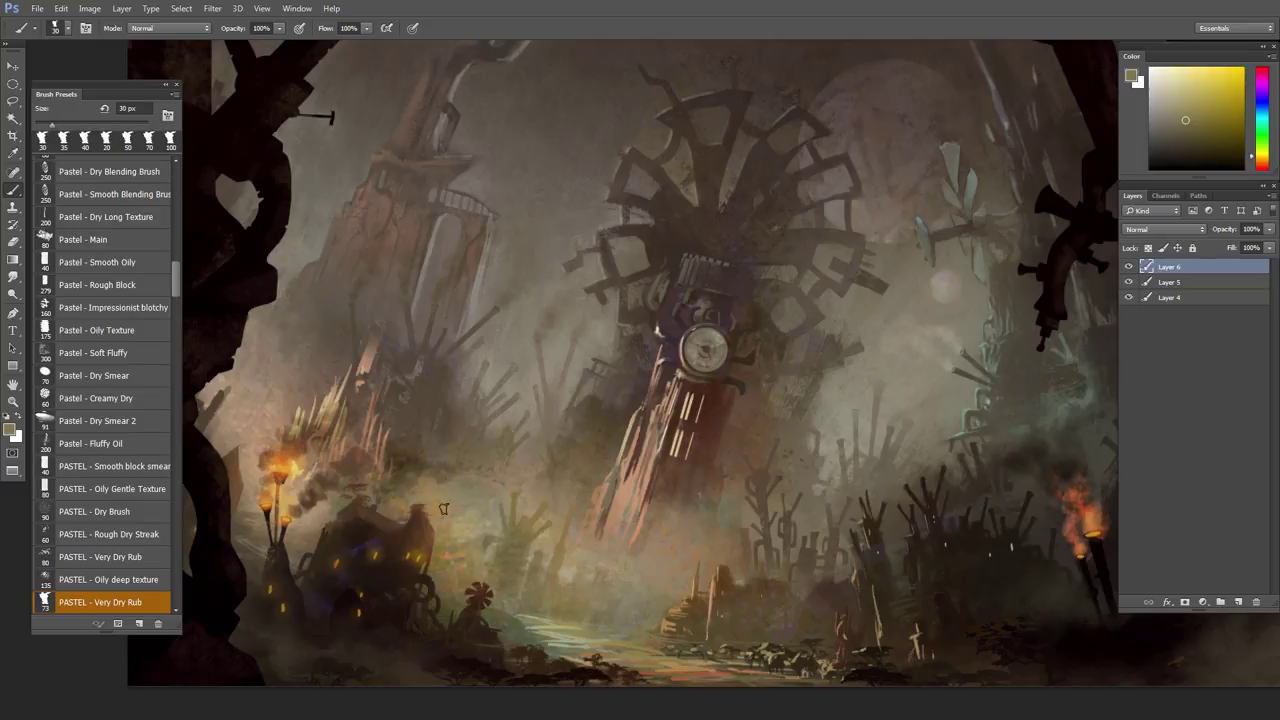
left_click(458, 488, "alt")
key("bracketright")
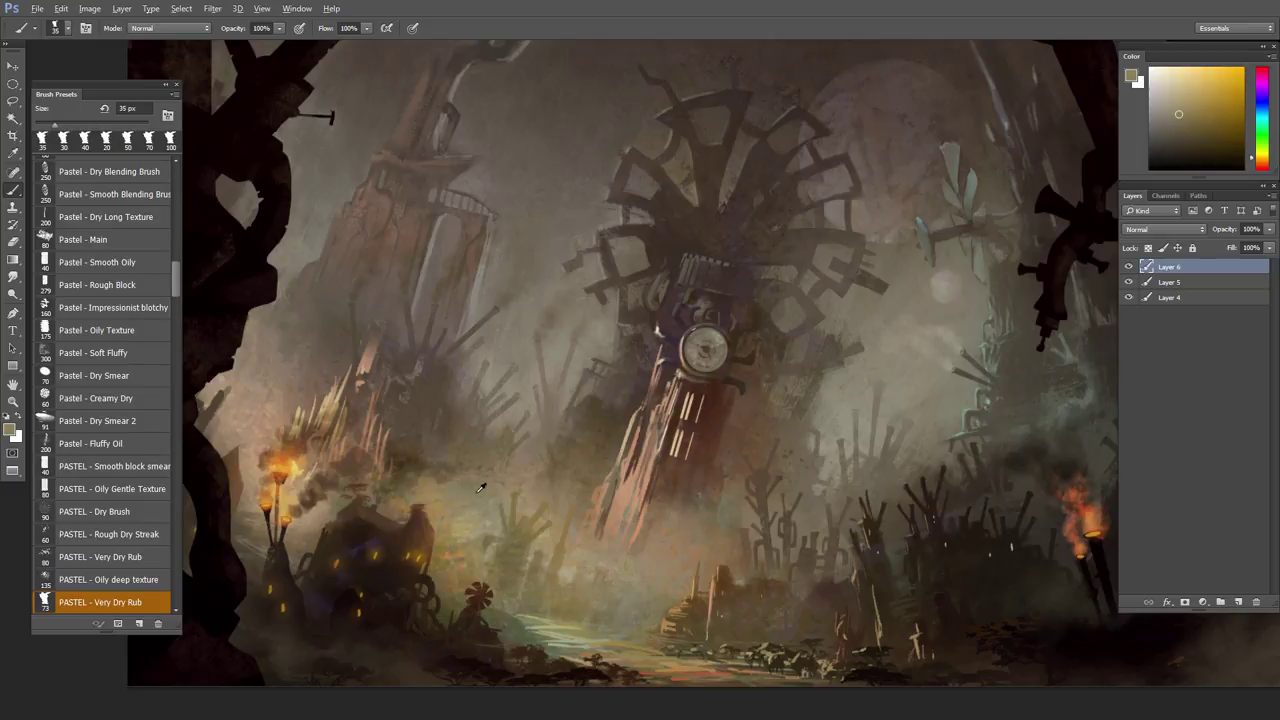
- Smooth the mist between the house and the neighbouring thicket with sampled warm tones and brushes up to 40 px
left_click(484, 488, "alt")
key("bracketleft")
left_click(508, 487, "alt")
key("bracketright")
key("bracketright")
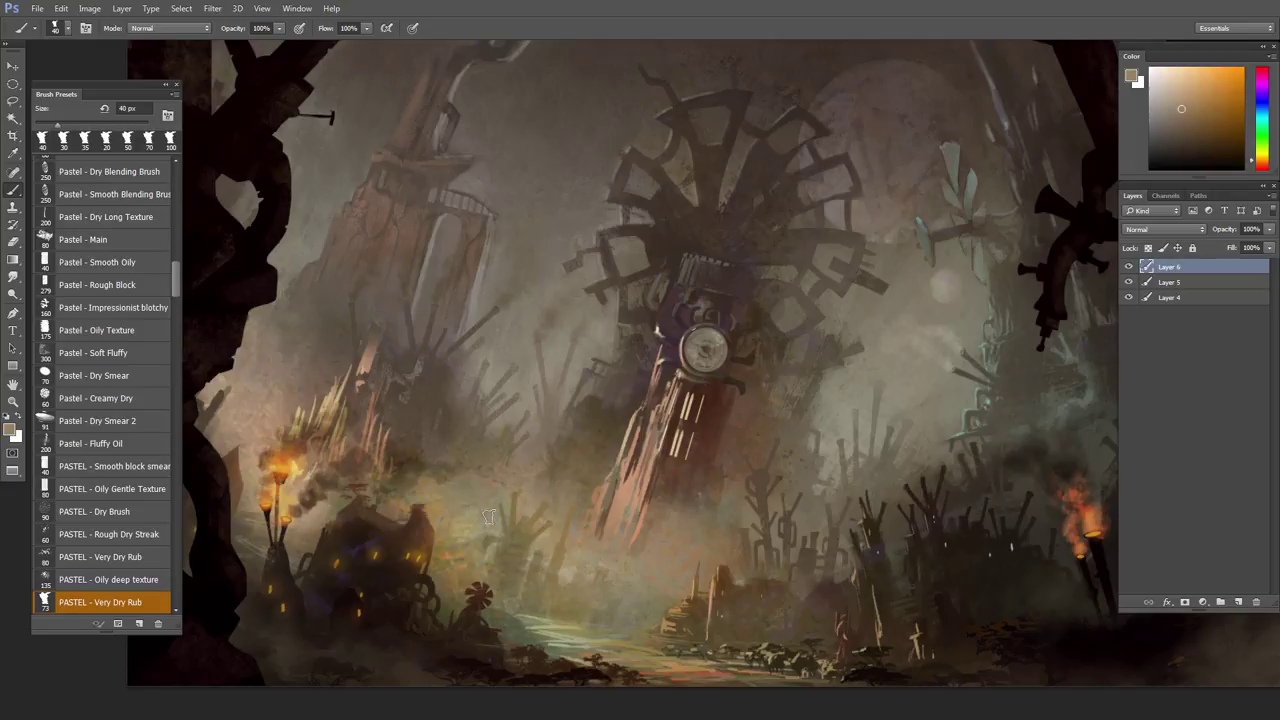
left_click(468, 484, "alt")
key("bracketleft")
left_click(476, 510, "alt")
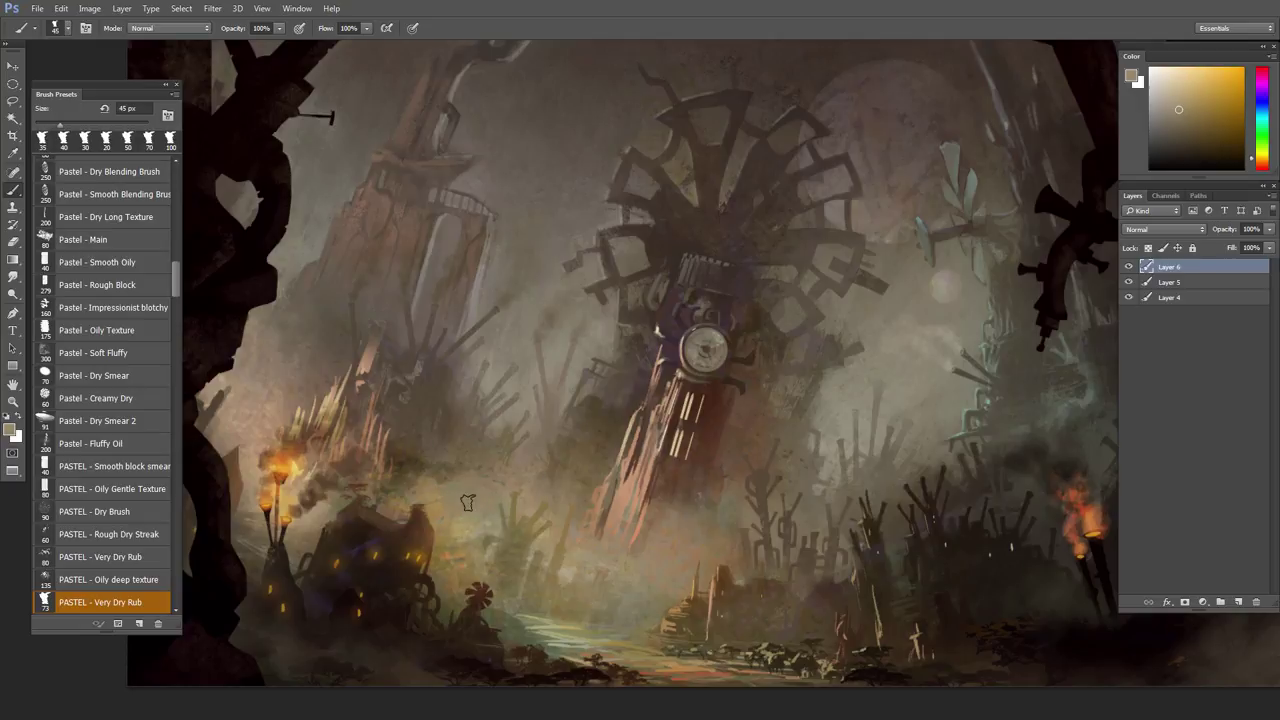
- Warm the mist next to the chimney with sampled golden browns, enlarging the brush to 50 px
key("bracketright")
left_click(447, 492, "alt")
key("bracketright")
left_click(450, 508, "alt")
left_click(447, 507, "alt")
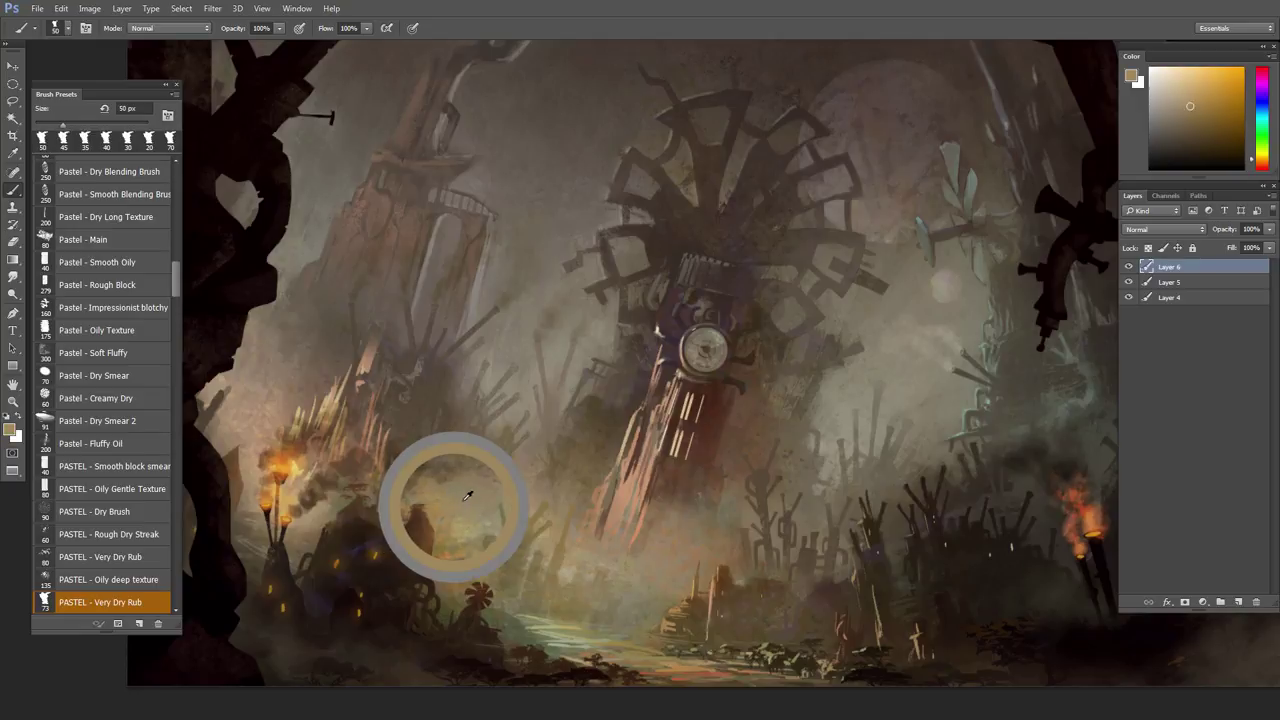
left_click(486, 508, "alt")
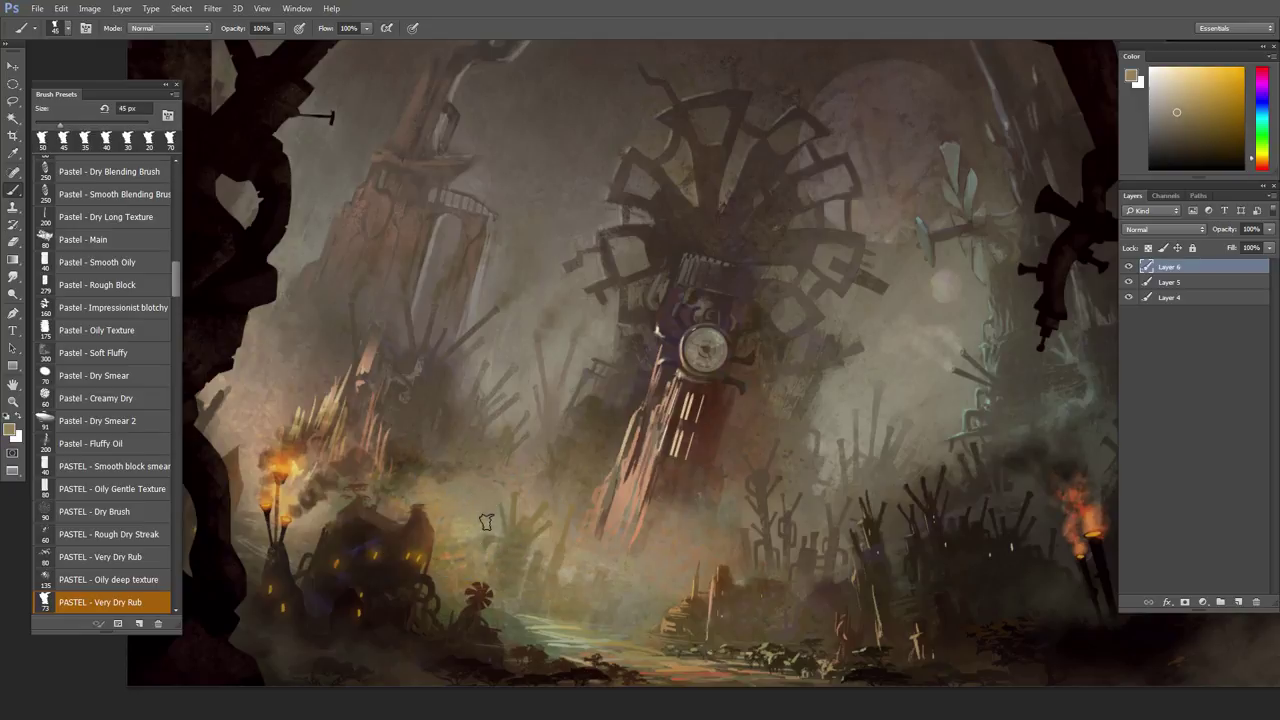
- Blend the mist down the slope between the house and the thicket with sampled tan tones, starting at 45 px
key("bracketleft")
left_click(480, 522, "alt")
left_click(441, 514, "alt")
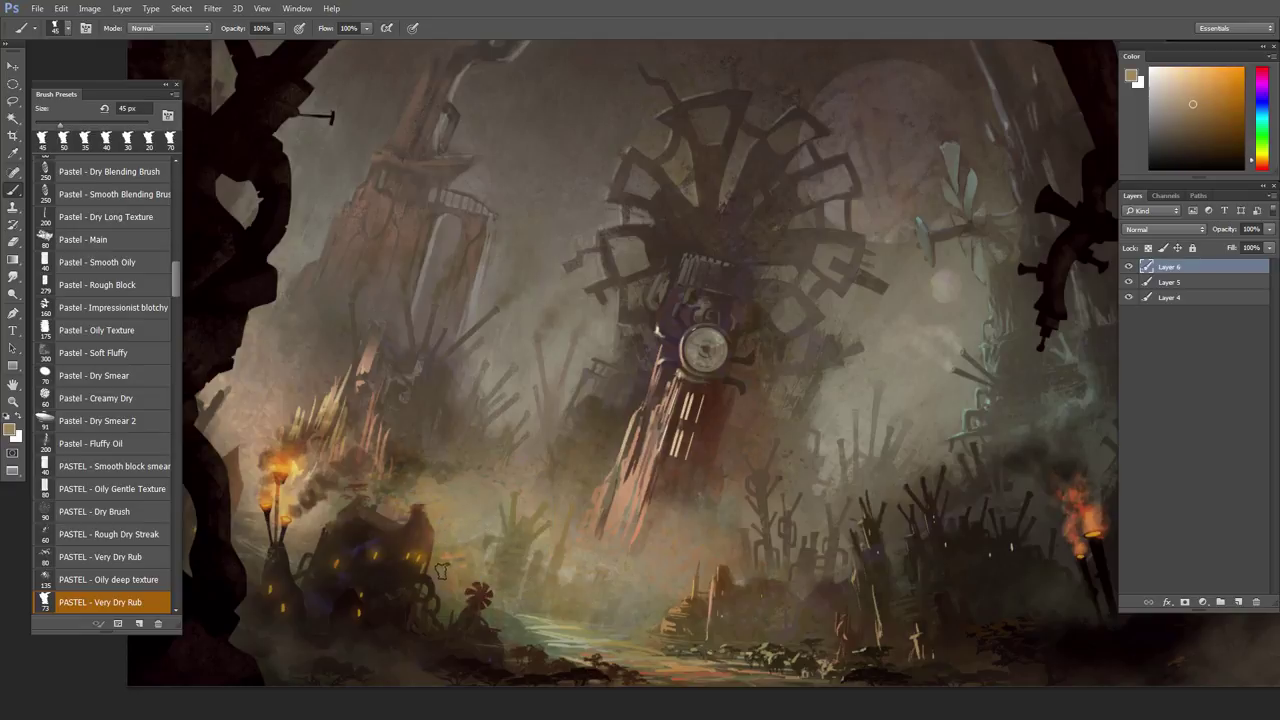
left_click(476, 530, "alt")
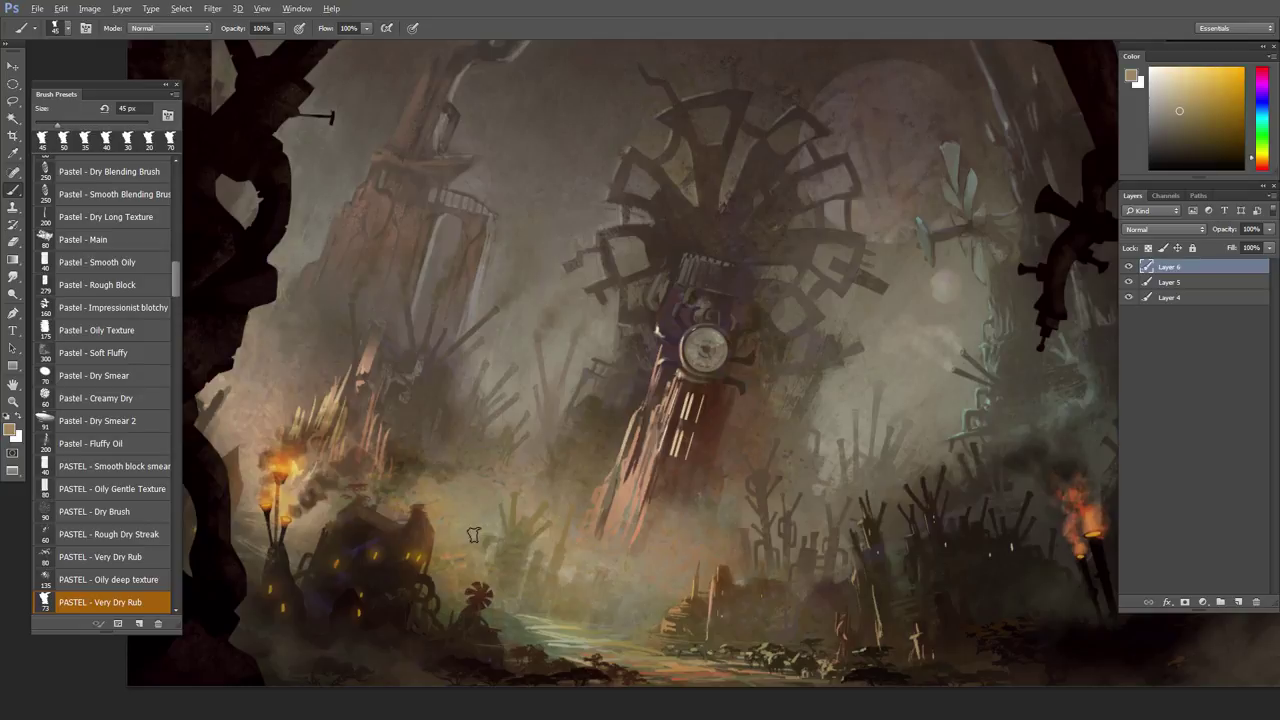
key("bracketleft")
key("bracketleft")
left_click(458, 524, "alt")
key("bracketright")
- Clean up the sky beside the wheel's left rim with sampled grey-browns, reducing the brush from 45 to 20 px
left_click_drag(502, 495, 494, 503)
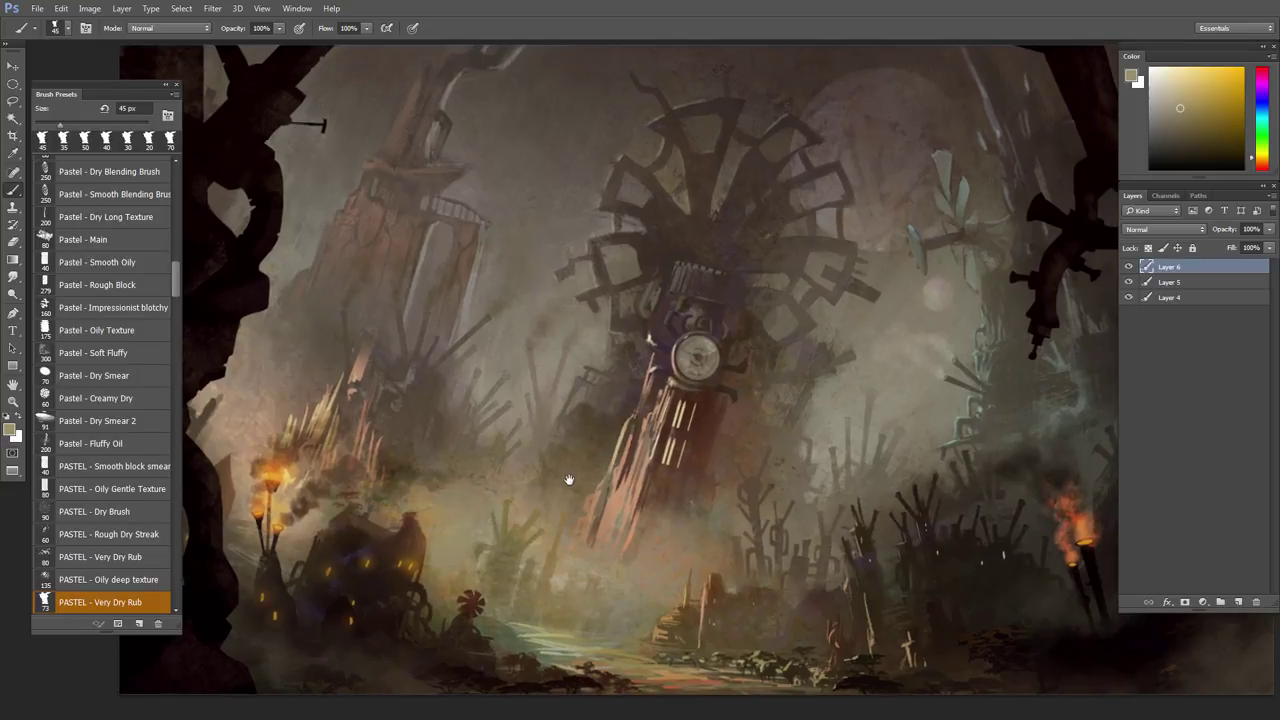
mouse_move(569, 480)
left_mouse_down()
mouse_move(535, 511)
mouse_move(560, 482)
left_mouse_up()
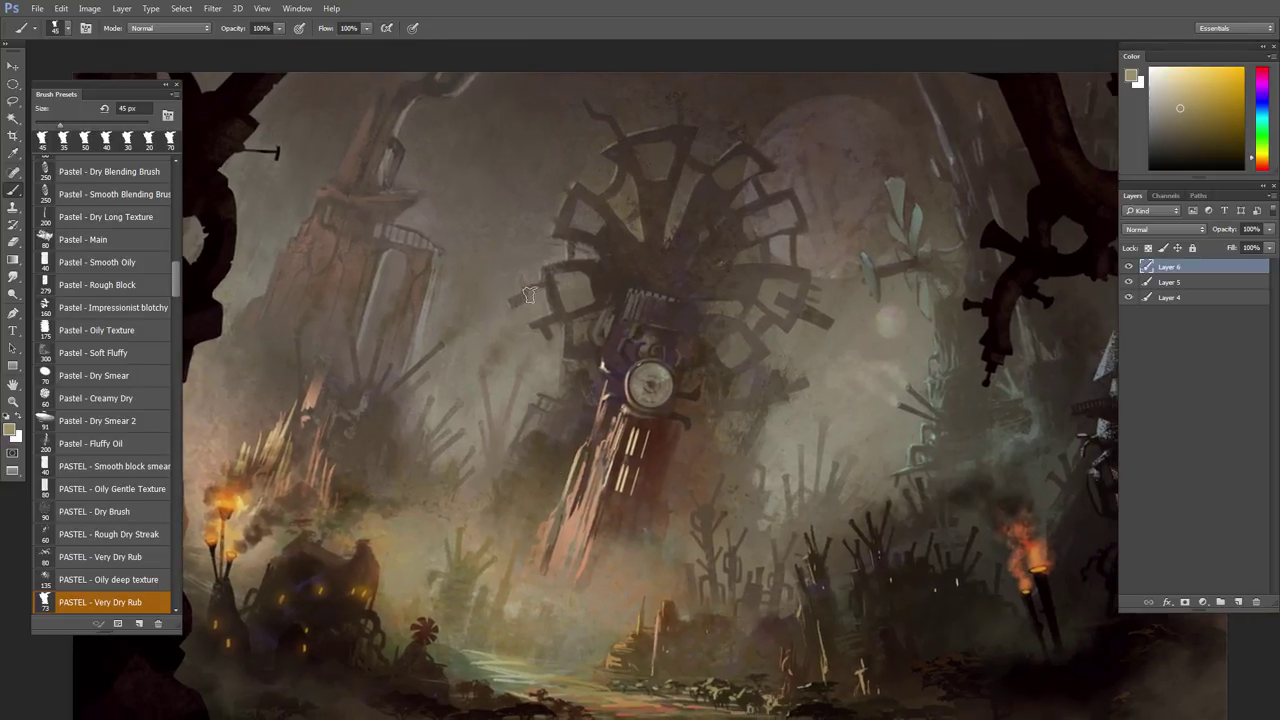
left_click(530, 257, "alt")
key("bracketleft")
key("bracketleft")
key("bracketleft")
key("bracketleft")
key("bracketleft")
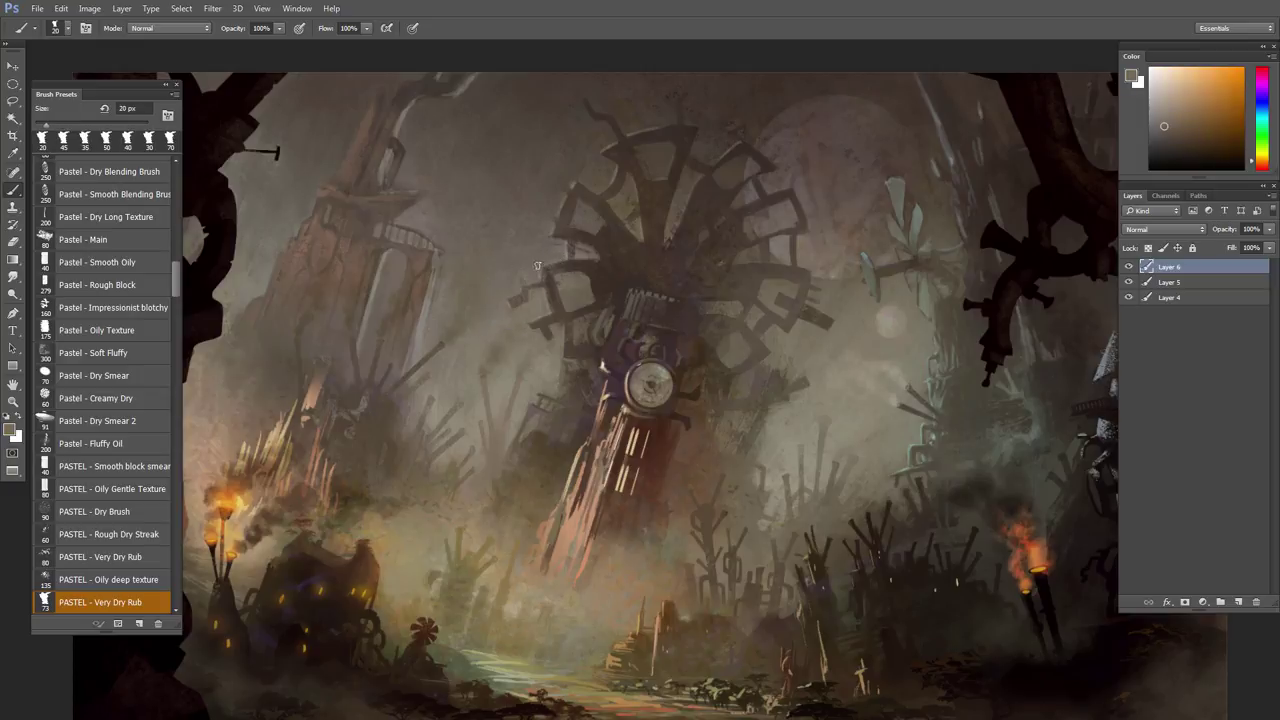
left_click(538, 265, "alt")
- Redraw the spike protruding from the wheel's left rim with a sampled dark brown and a 9 px brush
left_click(541, 285, "alt")
key("bracketleft")
key("bracketleft")
key("bracketleft")
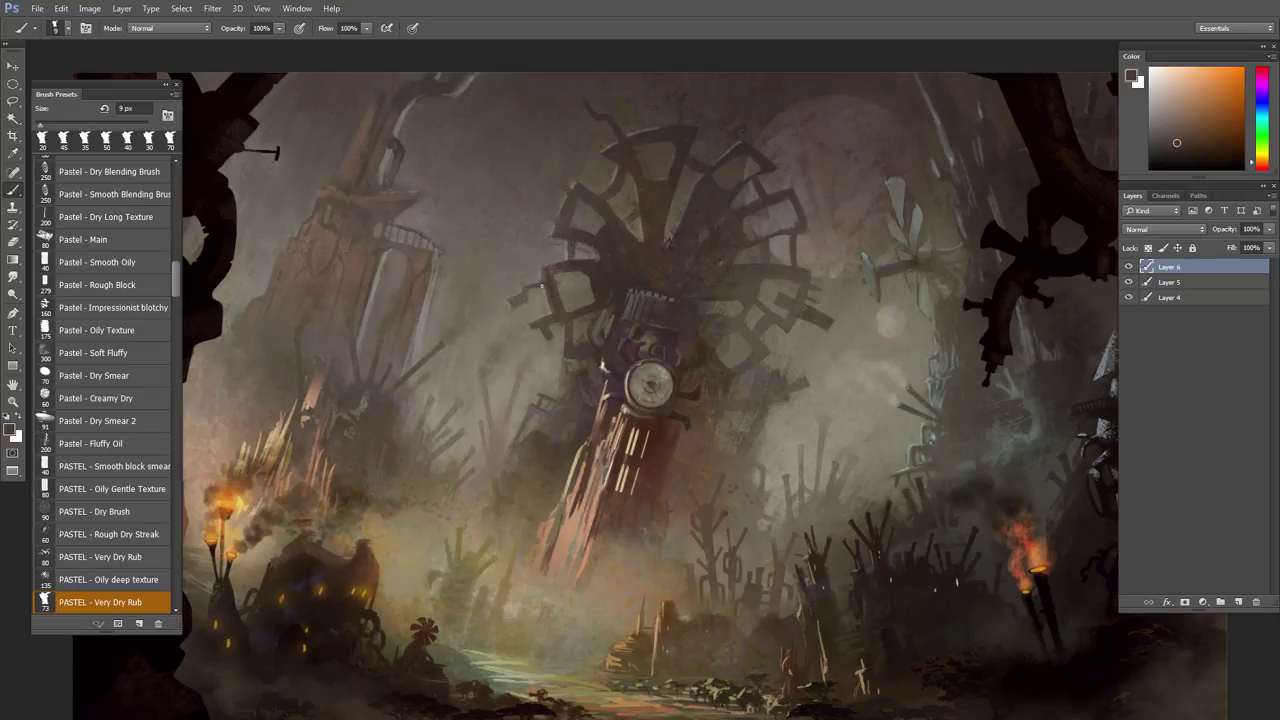
left_click_drag(542, 286, 525, 301)
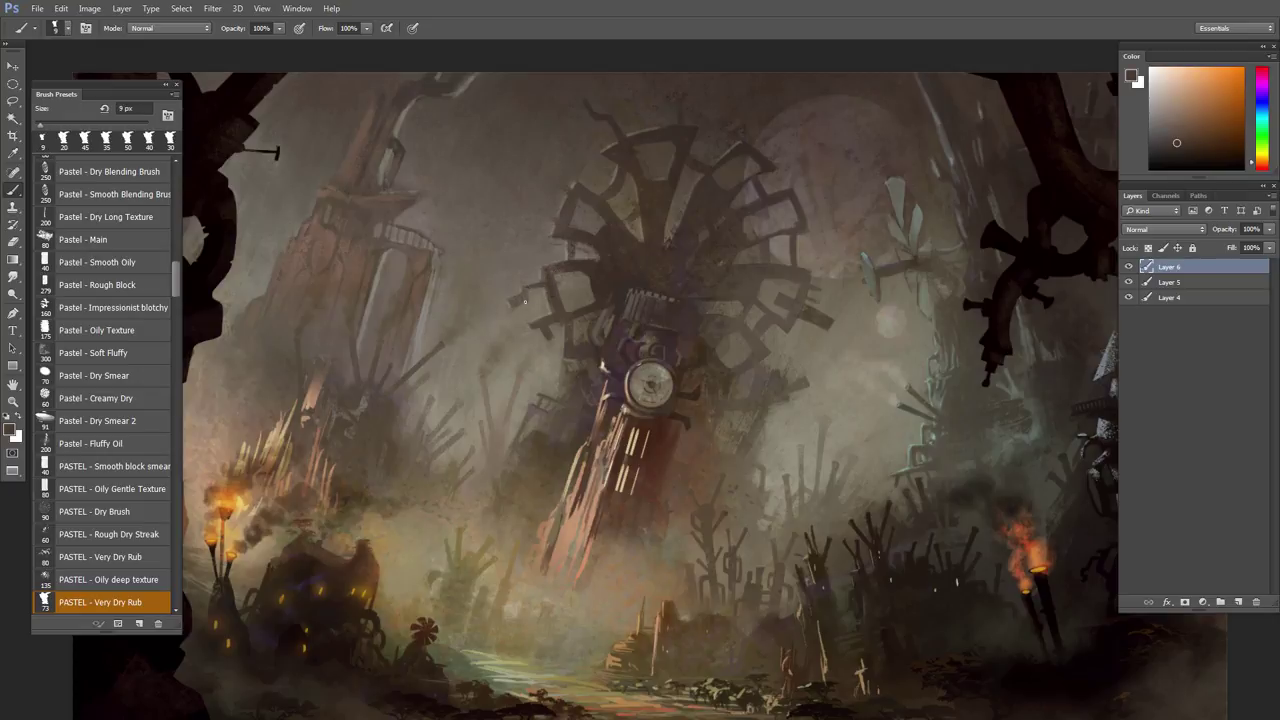
- Refine the wheel's upper-left rim segment and its opening with sampled tones, using 15 and 10 px brushes
left_click(580, 230, "alt")
key("bracketright")
key("bracketright")
left_click(564, 228)
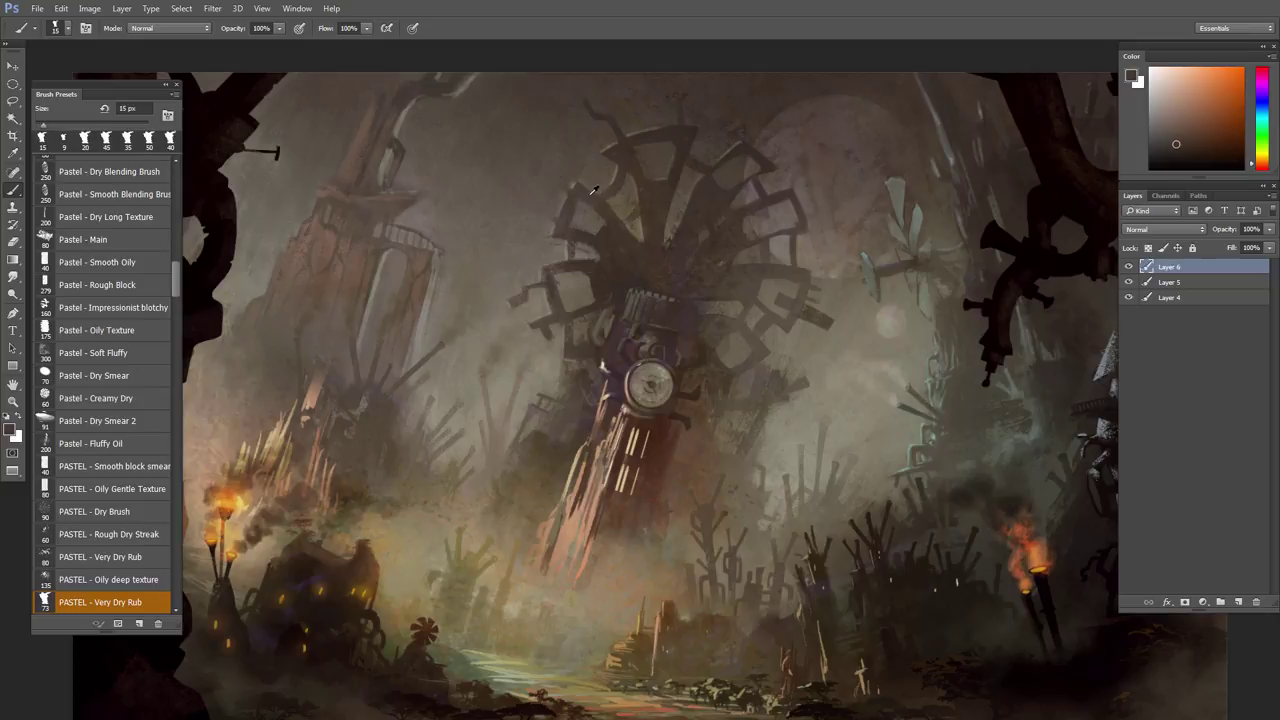
left_click(593, 190, "alt")
key("bracketleft")
left_click_drag(580, 198, 576, 202)
left_click(582, 218, "alt")
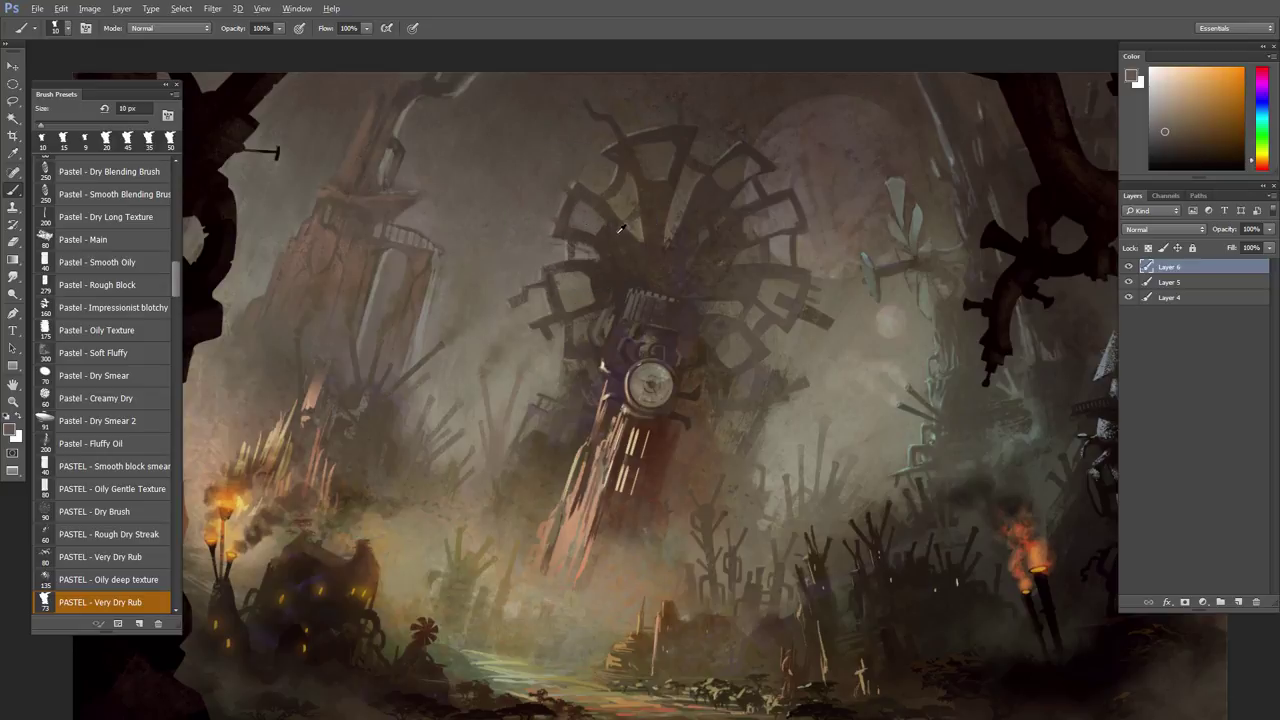
left_click(609, 211, "alt")
- Refine the windmill tower's upper part beside the blades with sampled grey-green and brown, using 8 and 9 px brushes
left_click_drag(615, 286, 589, 331)
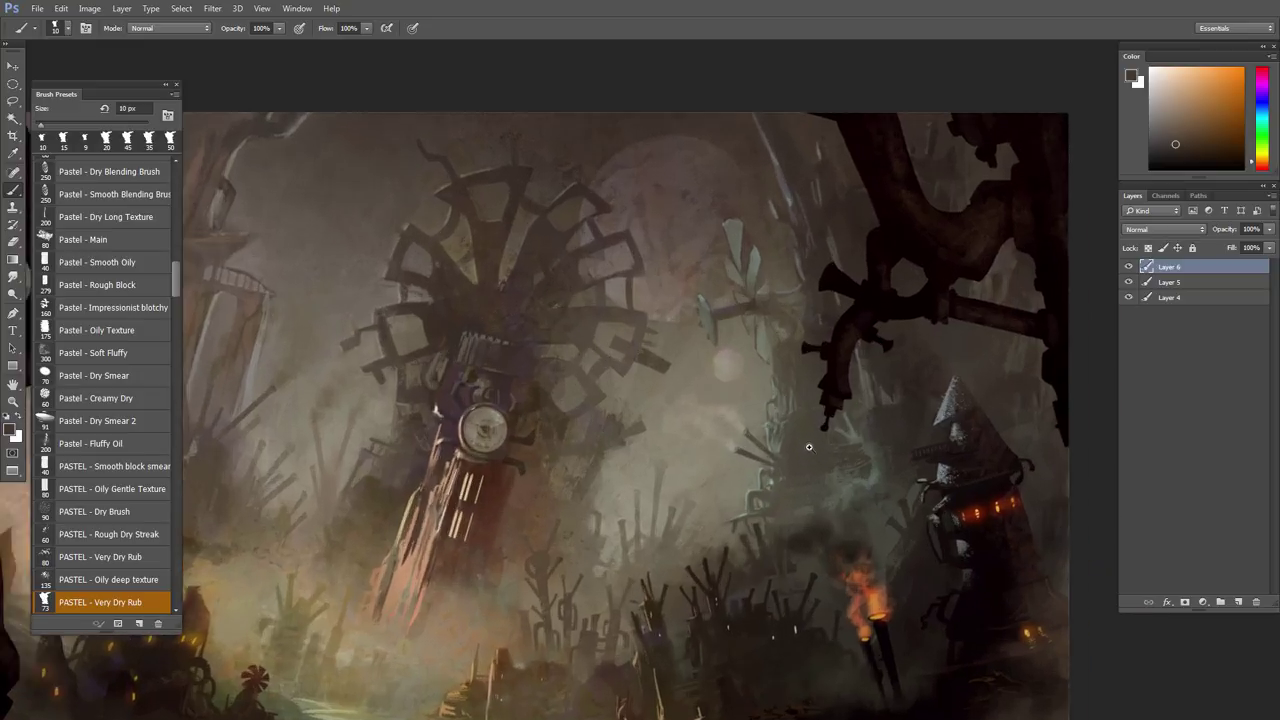
left_click_drag(809, 447, 838, 447)
left_click(778, 386, "alt")
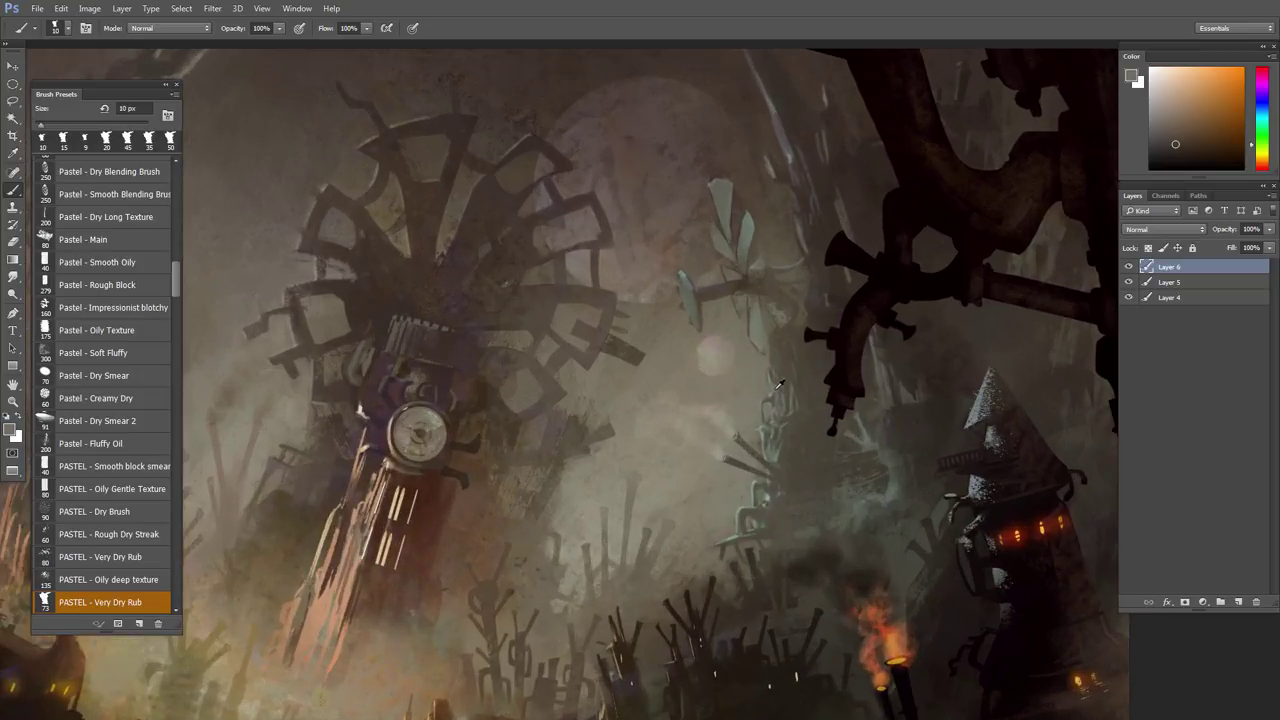
key("bracketleft")
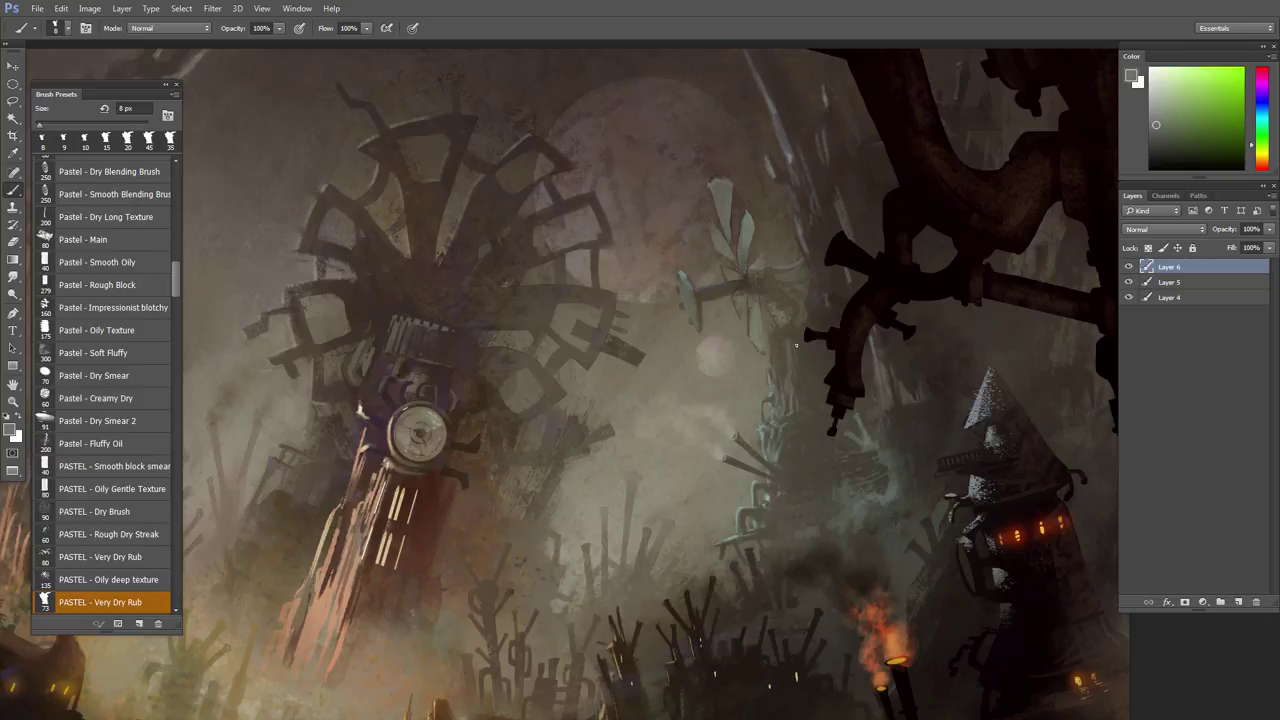
left_click(797, 330, "alt")
key("bracketright")
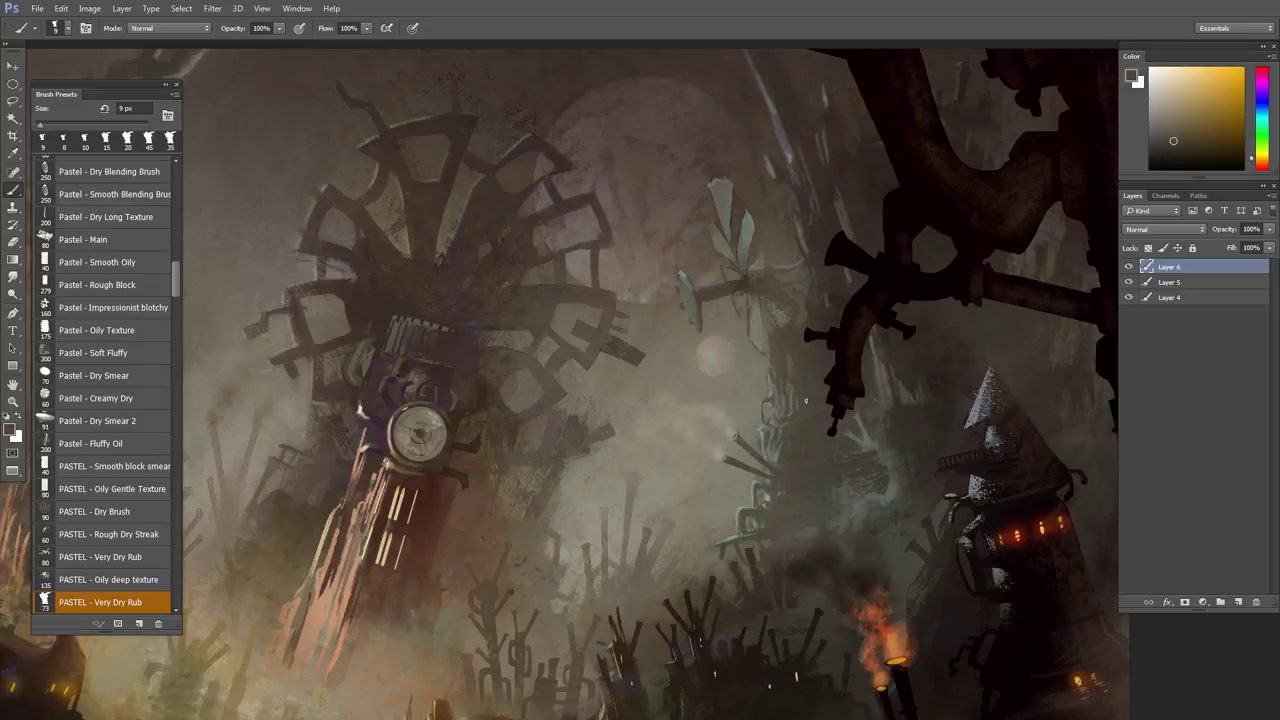
- Paint the windmill tower's light edge below the blades with sampled grey-greens, using 8 and 7 px brushes
left_click(797, 401, "alt")
key("bracketleft")
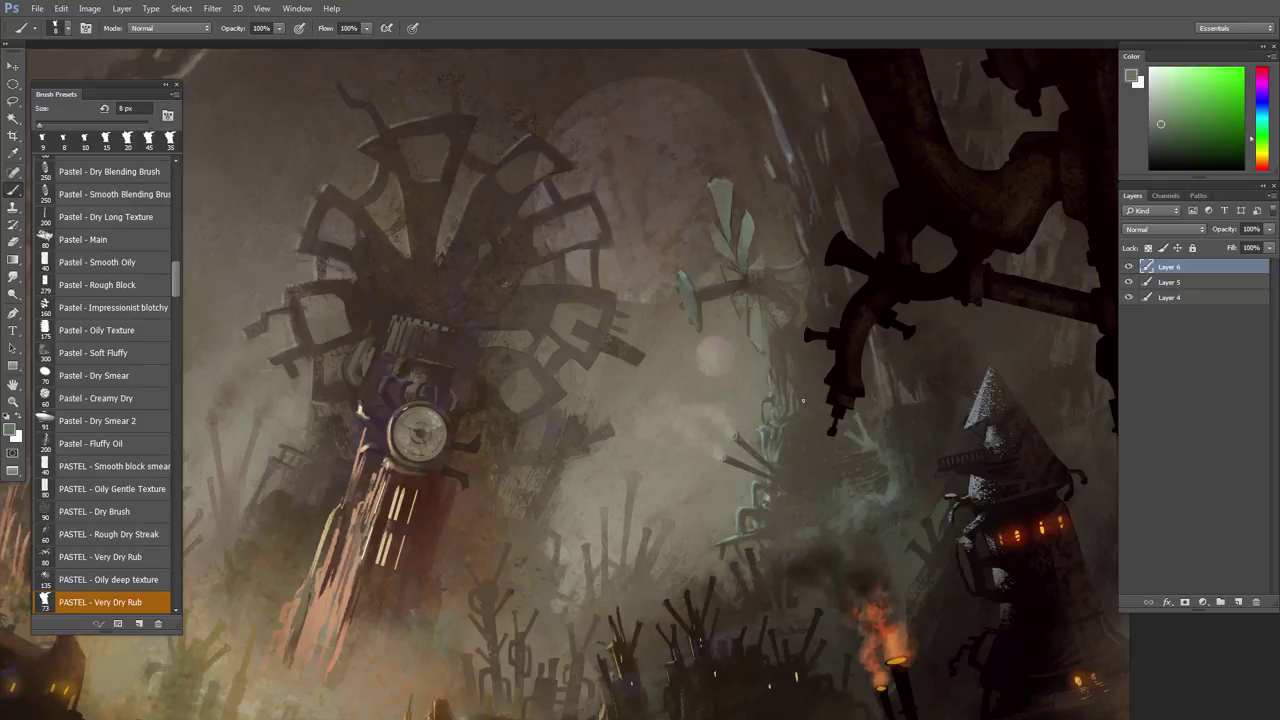
left_click(803, 400, "alt")
left_click(780, 370, "alt")
left_click(776, 387, "alt")
key("bracketleft")
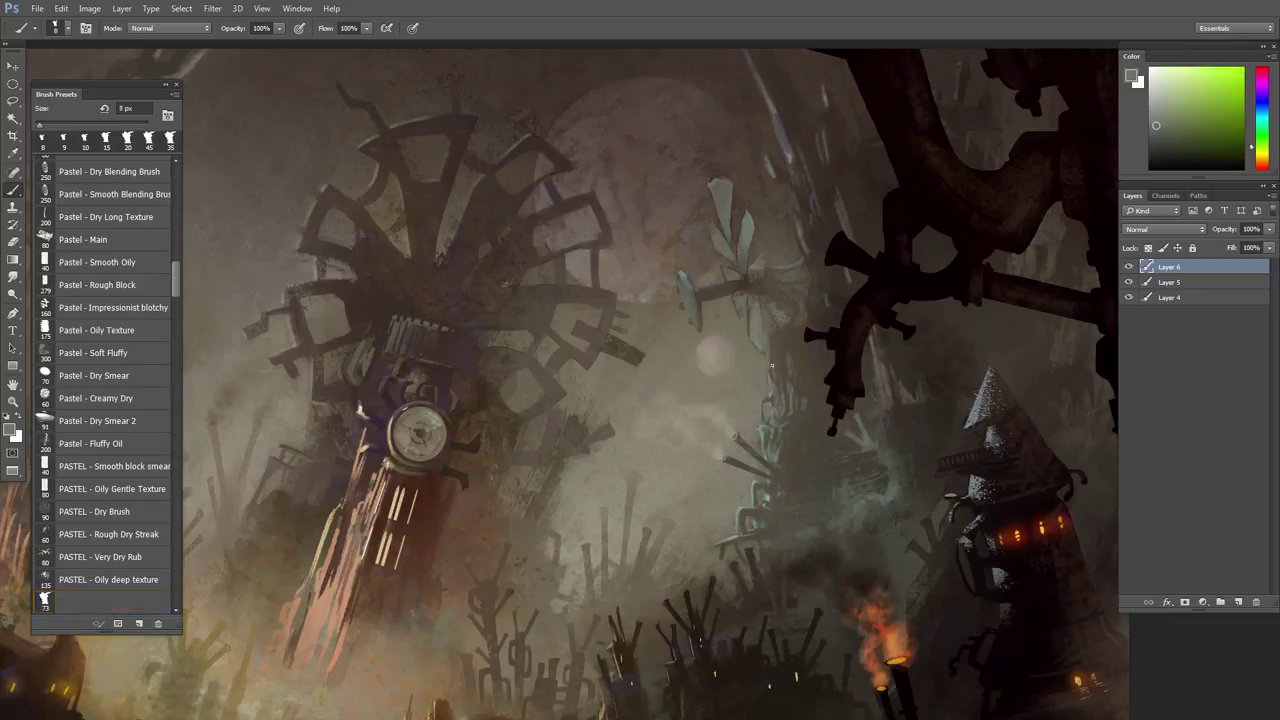
left_click_drag(778, 398, 776, 368)
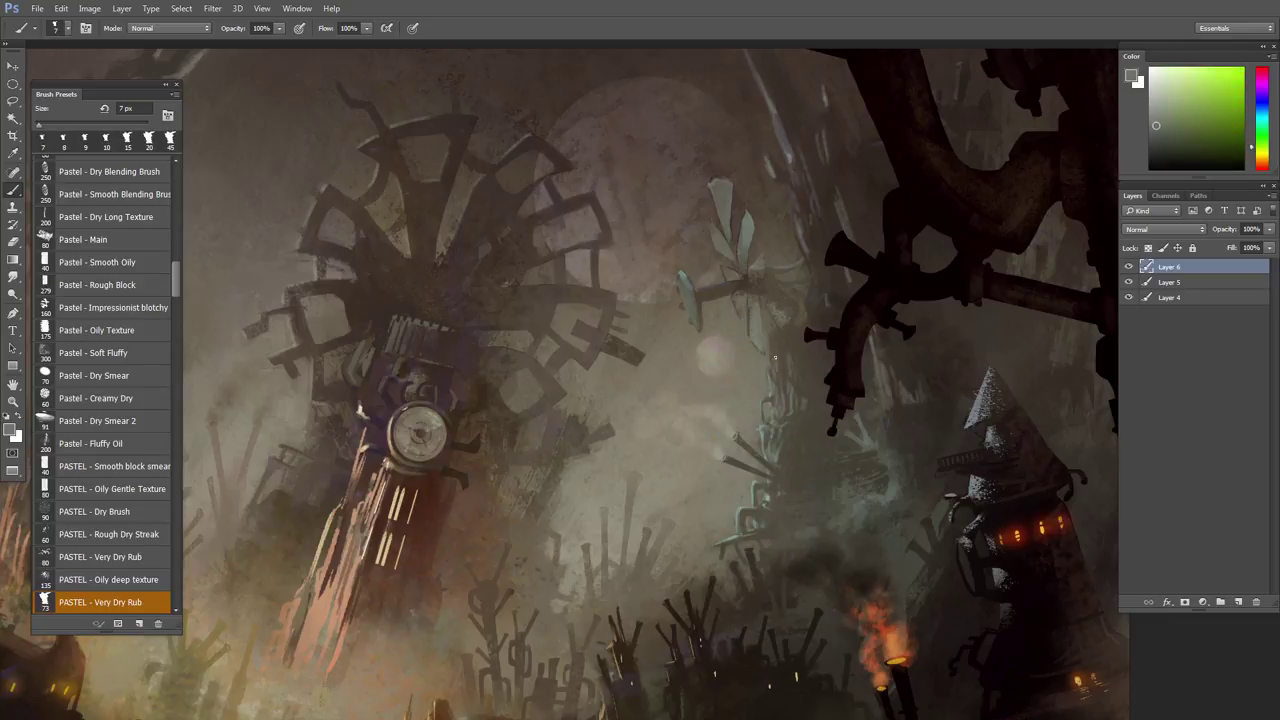
- Rework the joint between the windmill's lower blade and tower with sampled brown and grey-green, using 8 and 7 px brushes
left_click(762, 330, "alt")
key("bracketright")
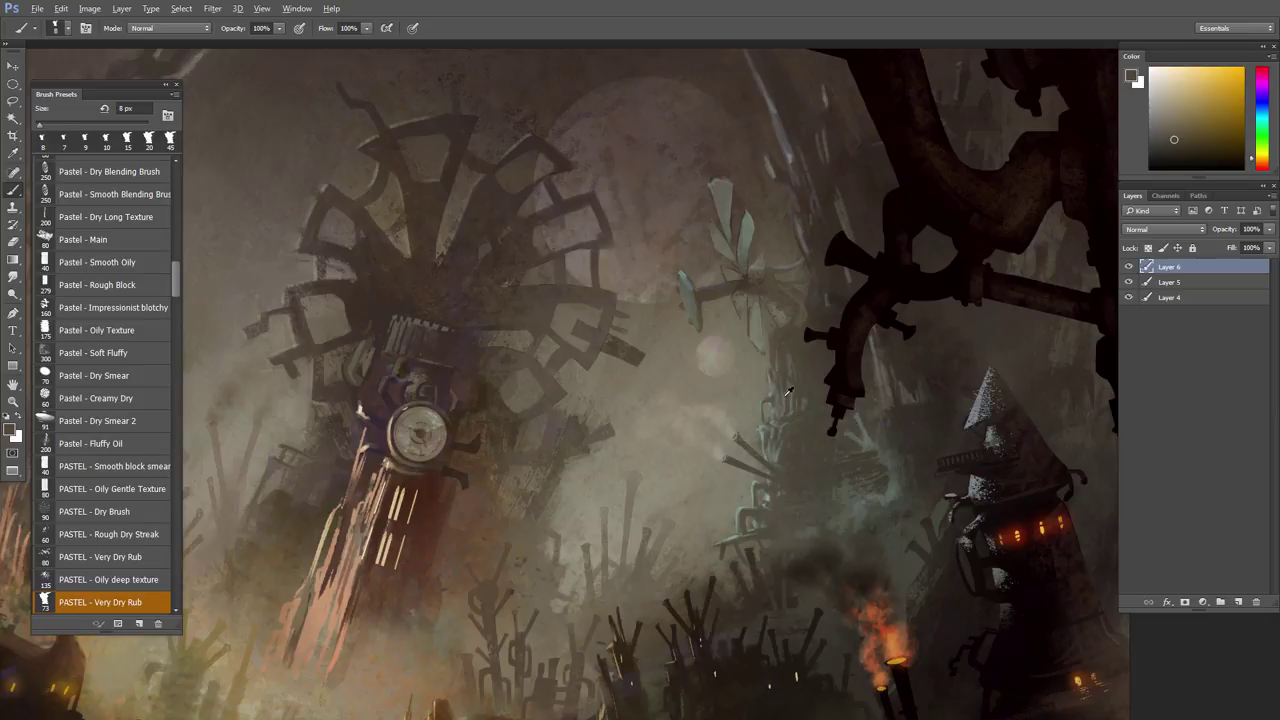
left_click(771, 371, "alt")
left_click(770, 371, "alt")
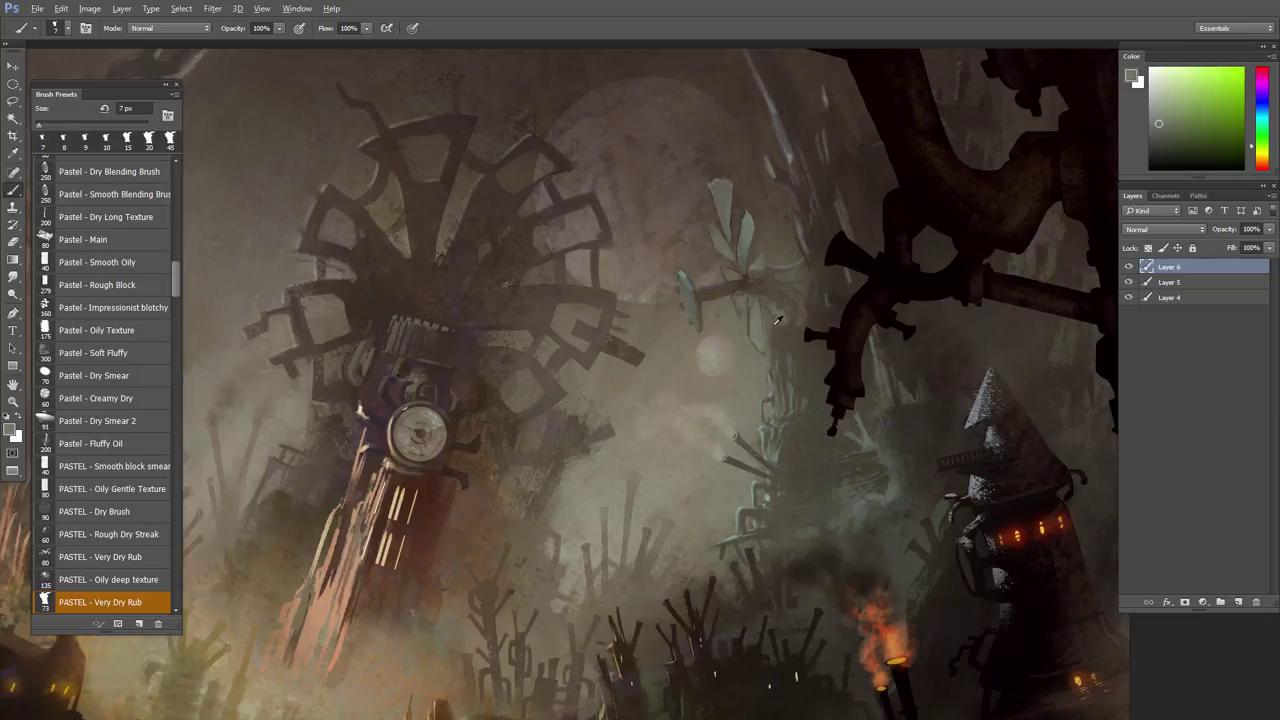
left_click(776, 321, "alt")
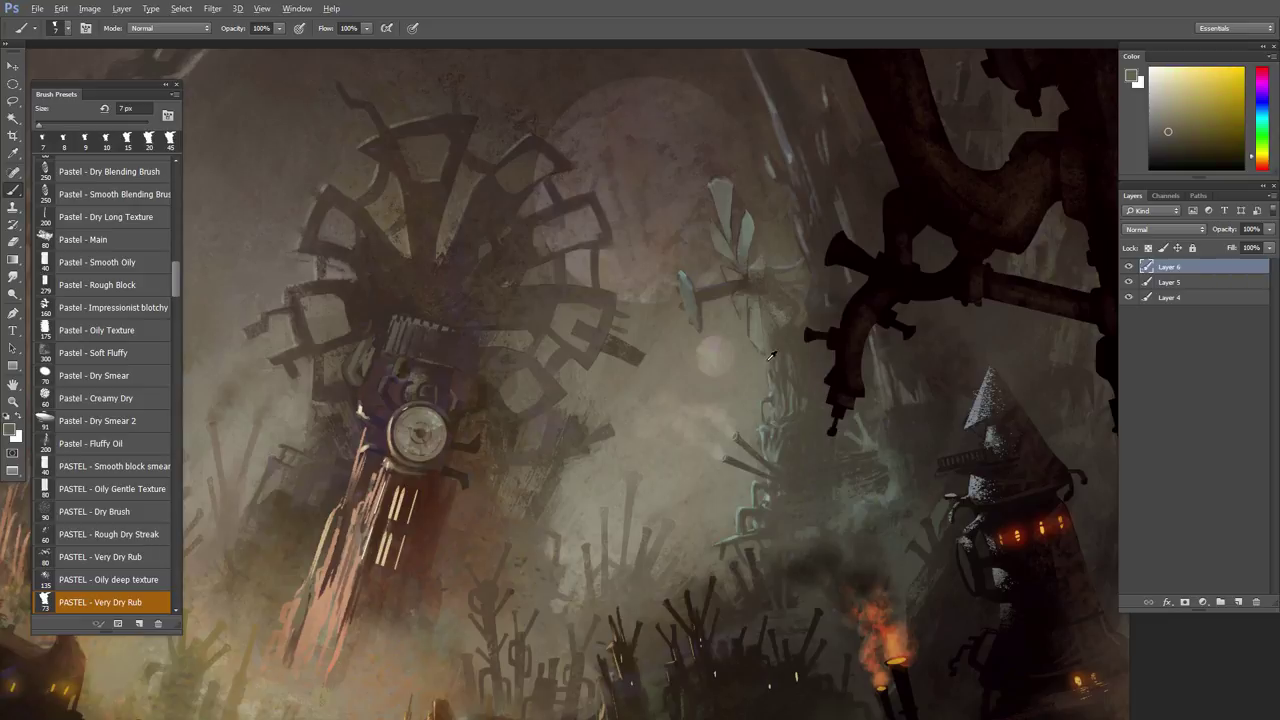
left_click(768, 345, "alt")
- Blend the dark area beside the windmill's lower blade with sampled olive-browns, enlarging the brush to 9 px
key("bracketright")
left_click(776, 318, "alt")
key("bracketright")
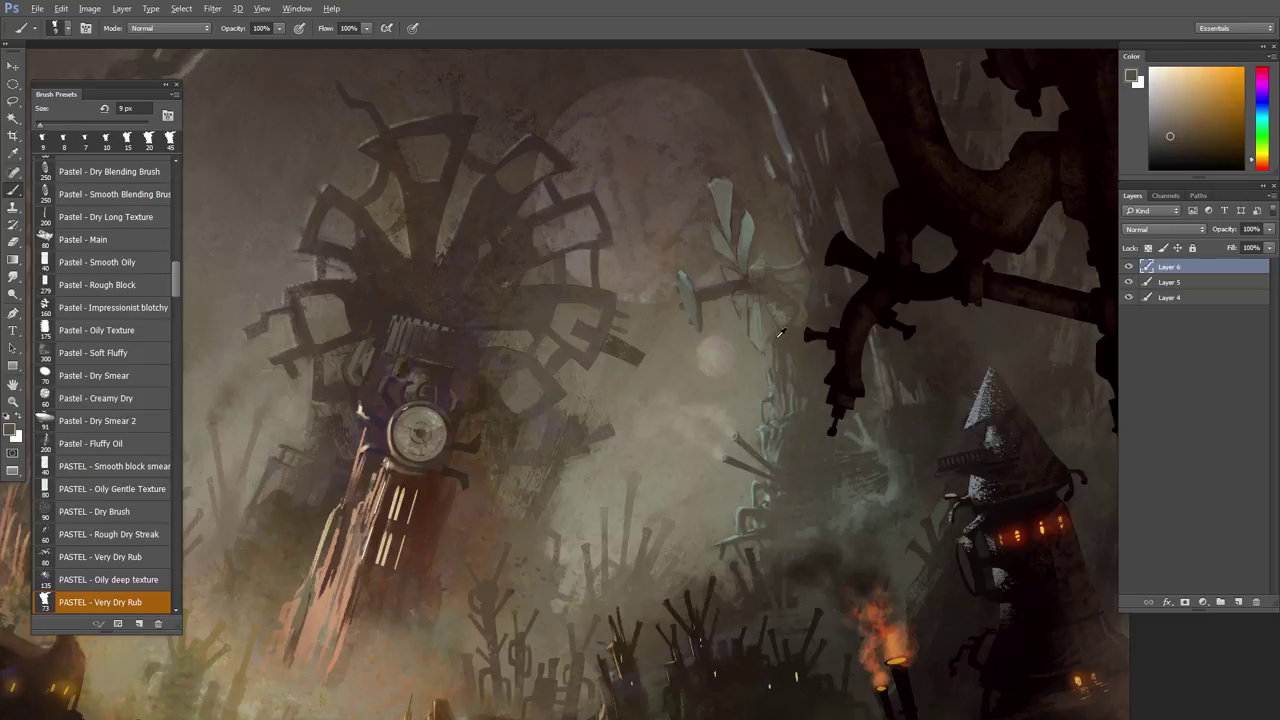
left_click(772, 326, "alt")
left_click(774, 326, "alt")
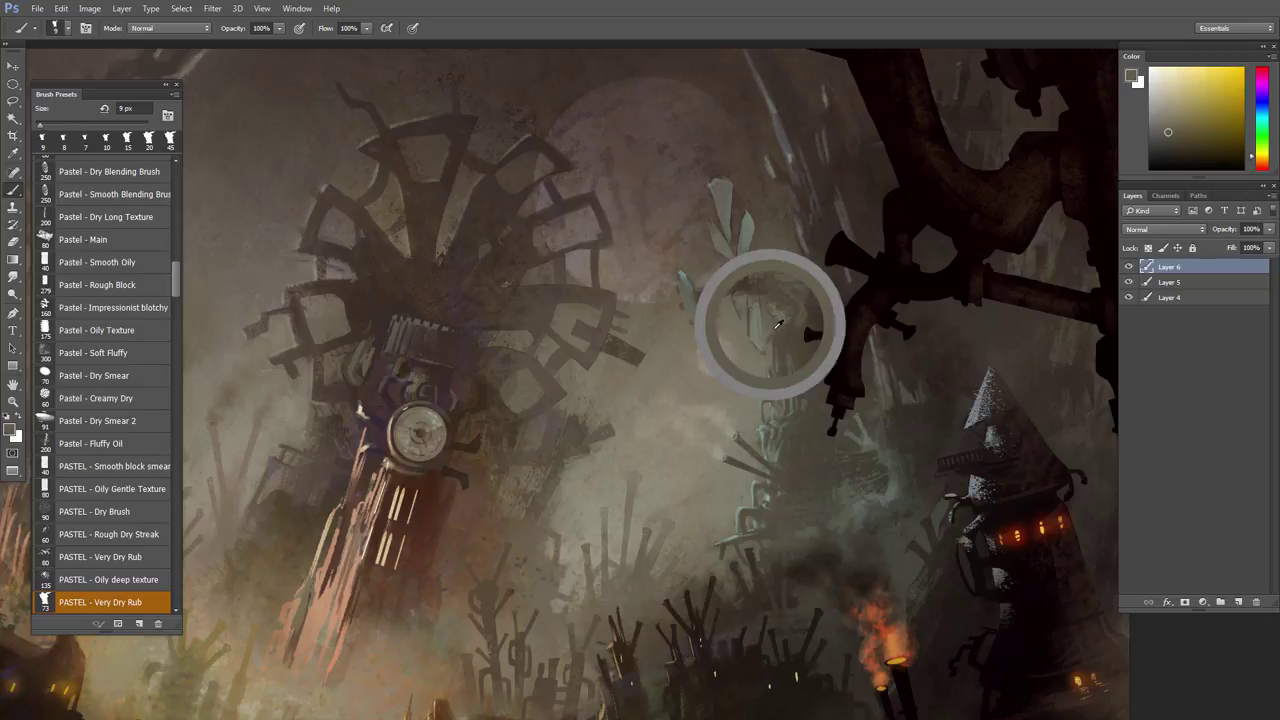
left_click(776, 340, "alt")
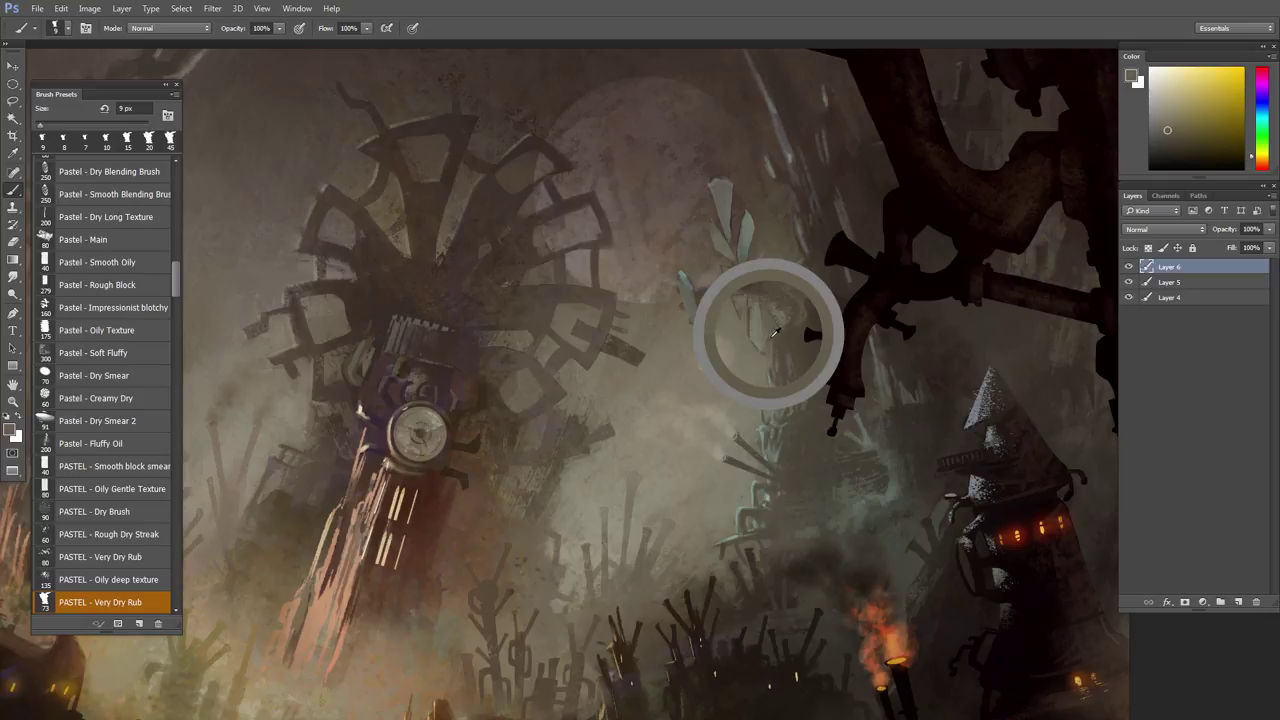
- Soften the haze around the lower blade's tip with sampled grey-browns, using 10, 20 and 15 px brushes
key("bracketright")
left_click(773, 362, "alt")
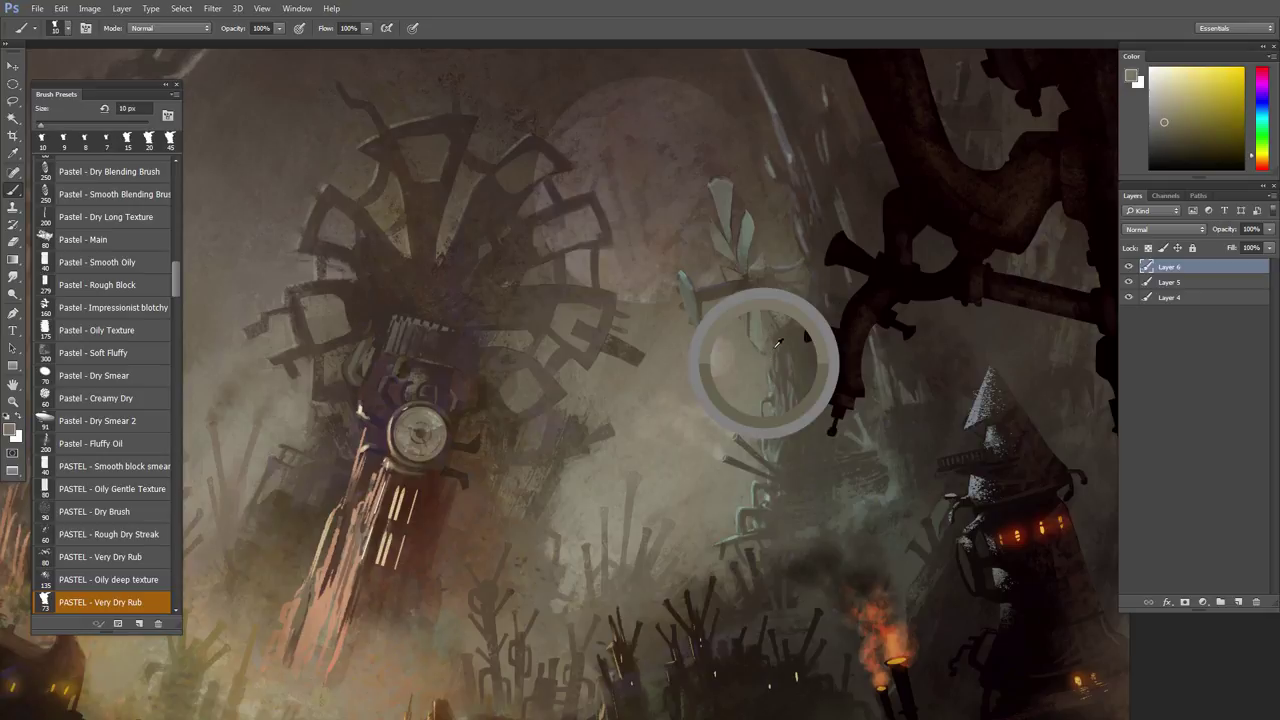
key("bracketright")
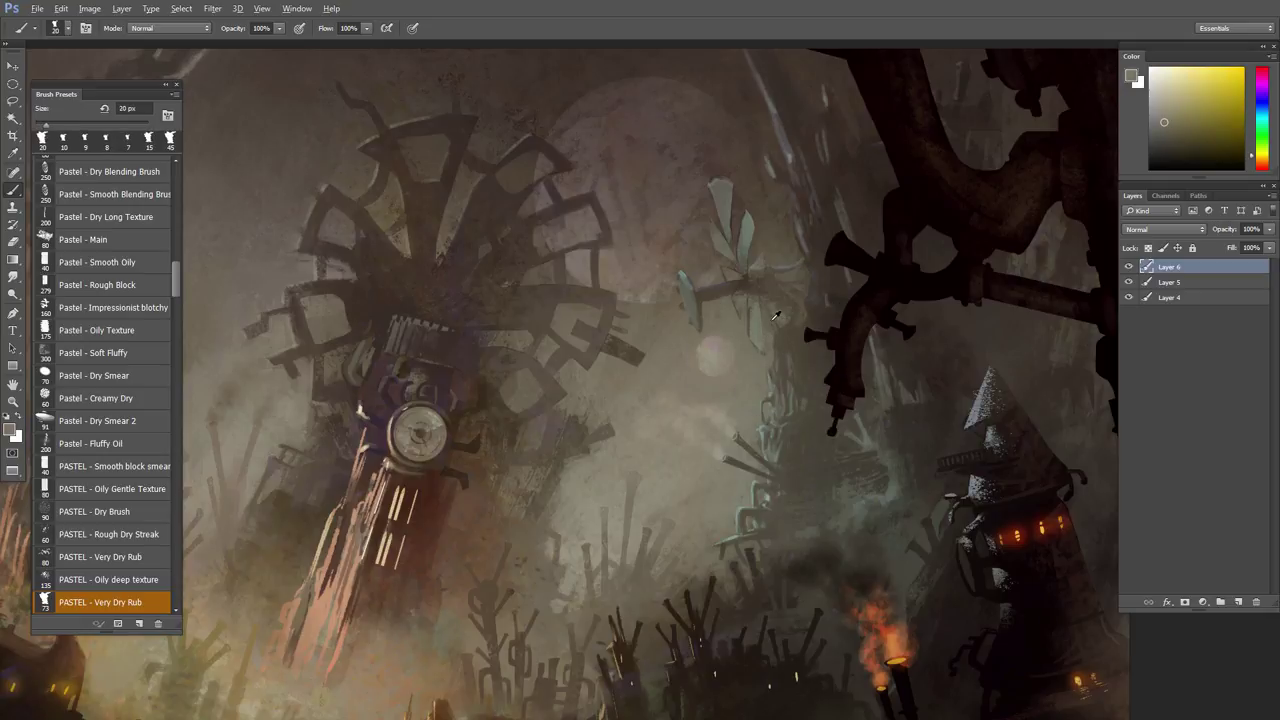
left_click(773, 320, "alt")
key("bracketleft")
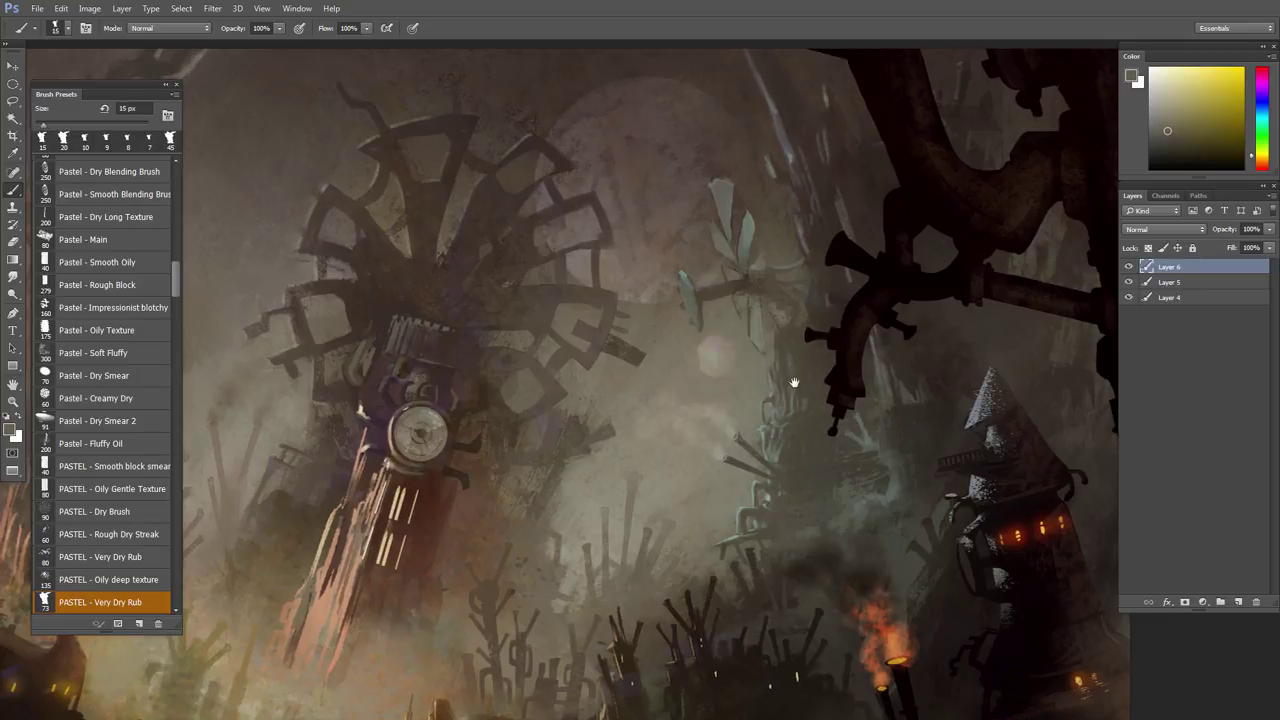
- Lasso a small curved shape beside the light streak above the windmill and paint it a sampled dark brown at 15 px
left_click_drag(723, 322, 784, 365)
left_click(838, 208, "alt")
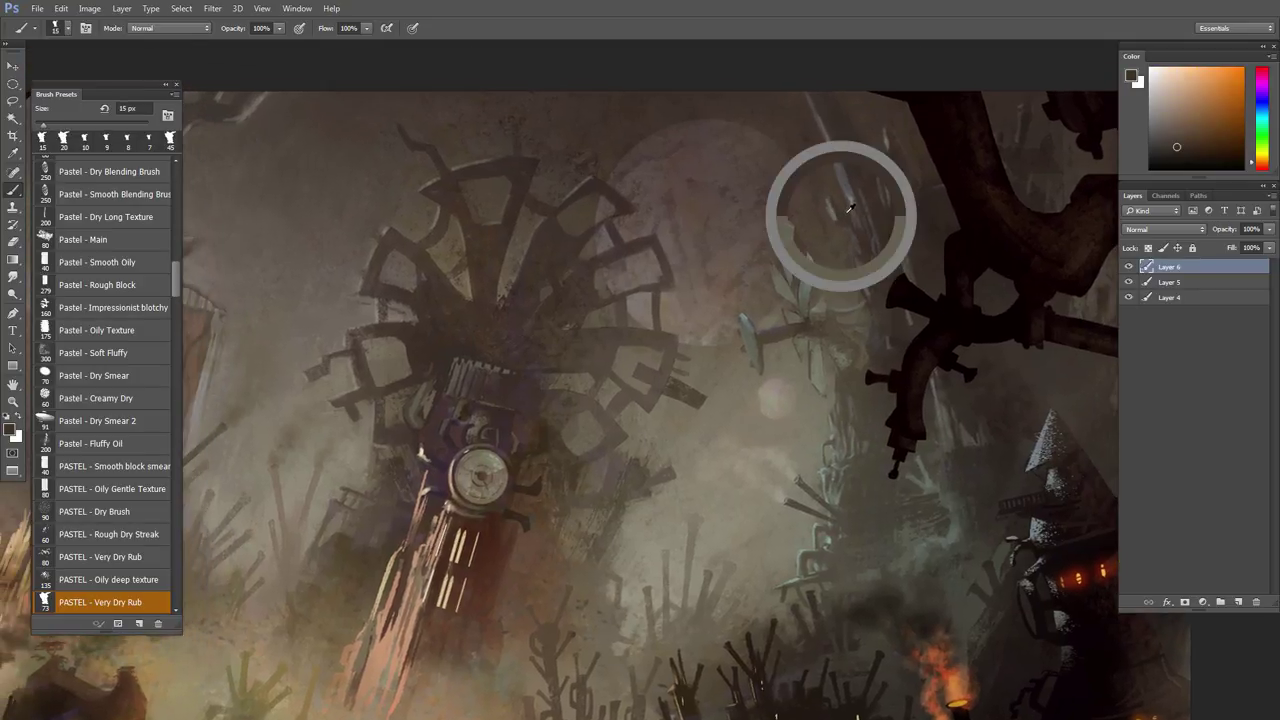
key("l")
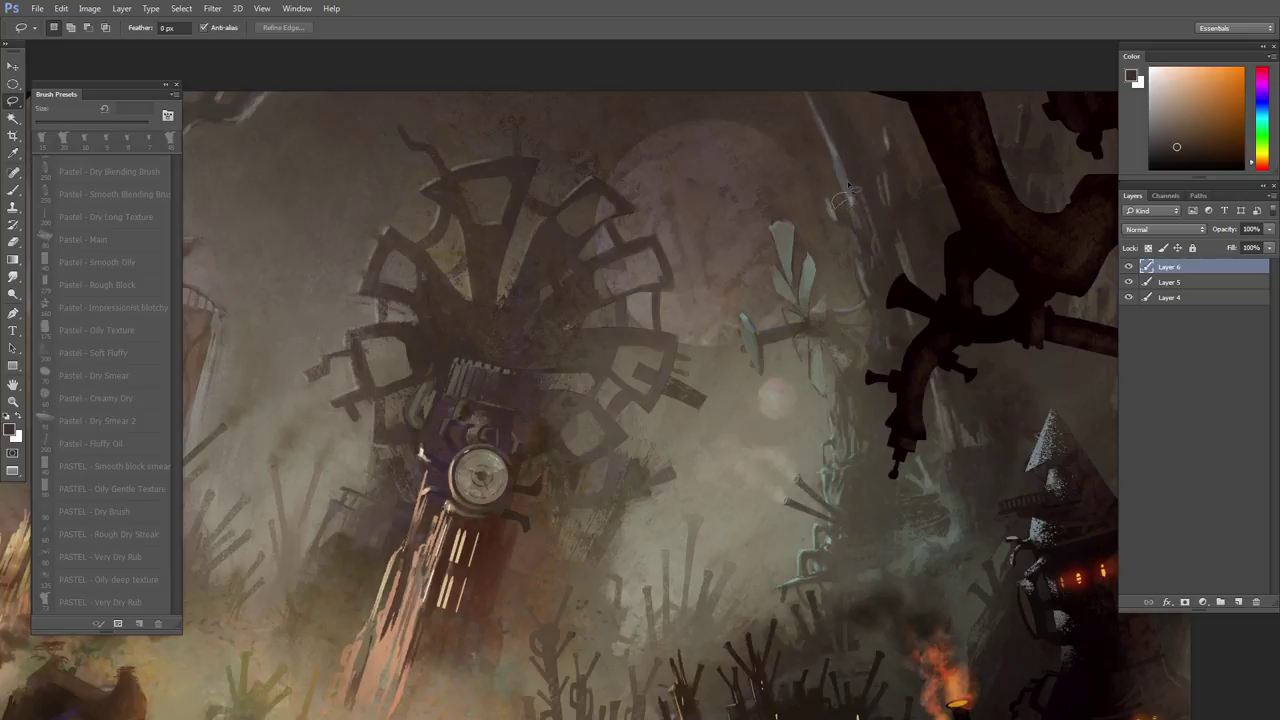
key("b")
left_click(840, 208, "alt")
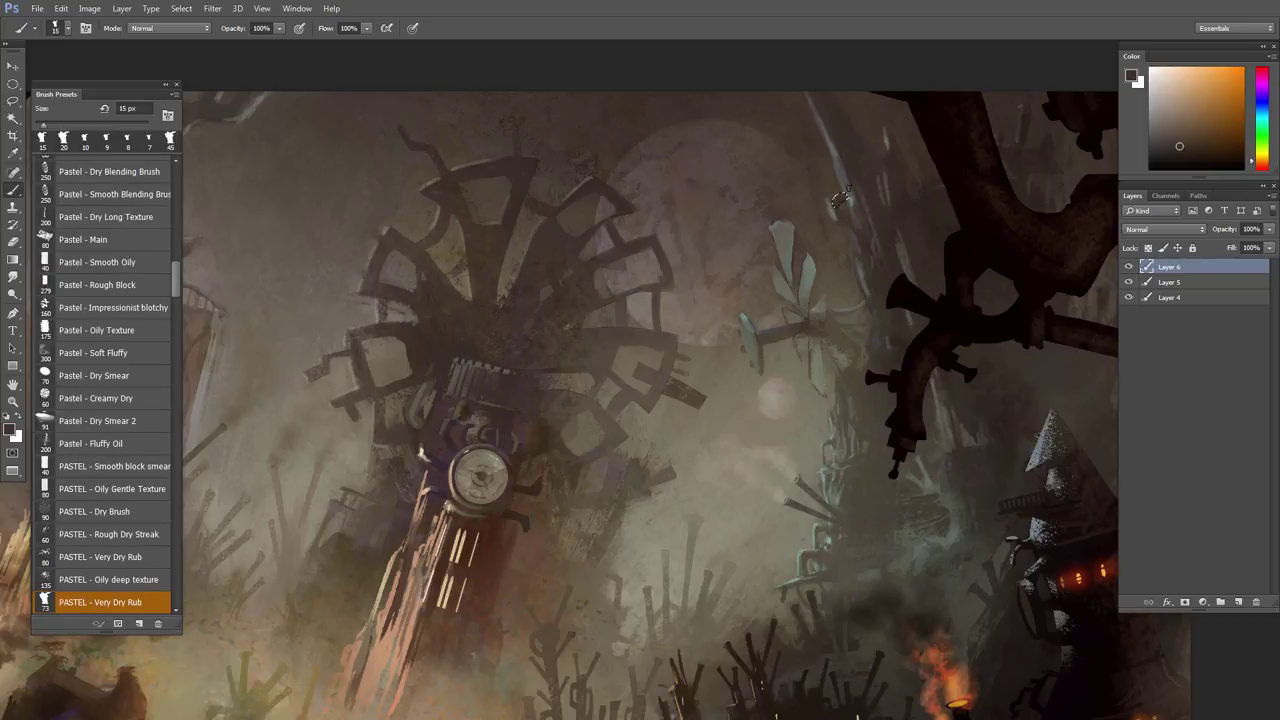
left_click_drag(854, 245, 840, 225)
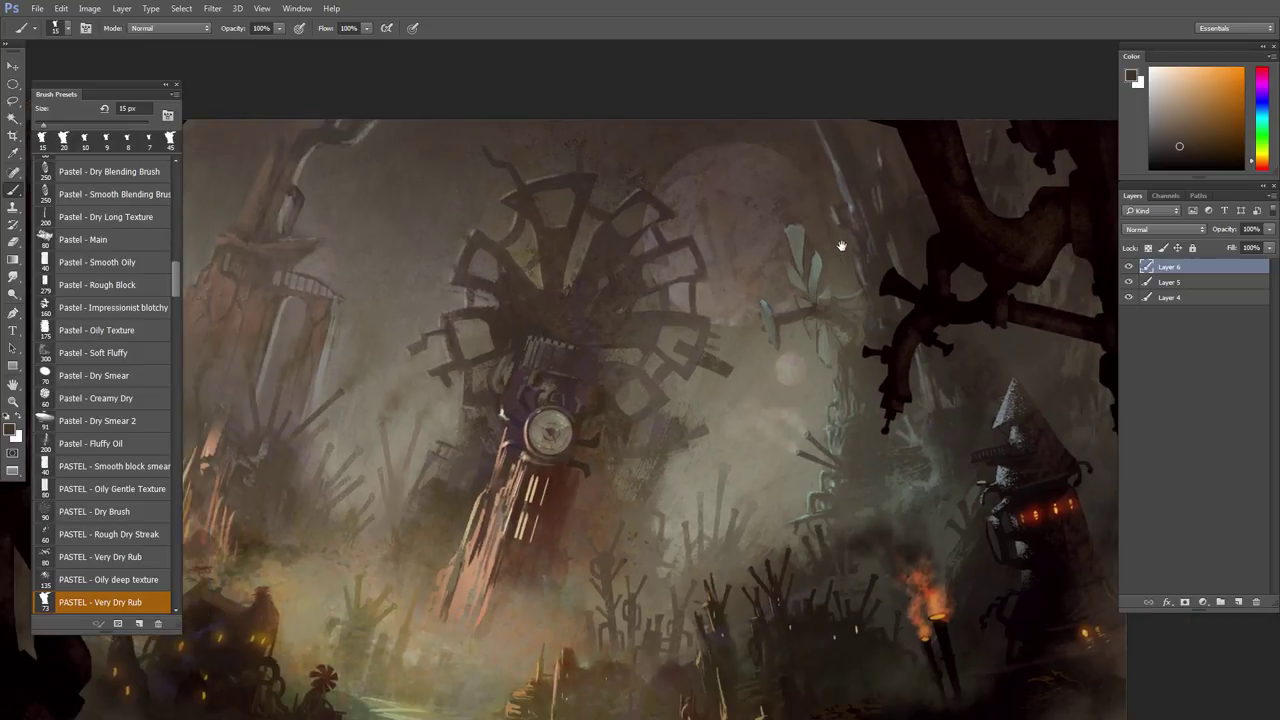
- Lasso a thin curved arm linking the windmill's hub to the dark tower behind it, ready for brush painting
left_click_drag(803, 281, 791, 297)
left_click_drag(437, 385, 423, 386)
left_click_drag(422, 576, 584, 432)
scroll(777, 363, "up", 5)
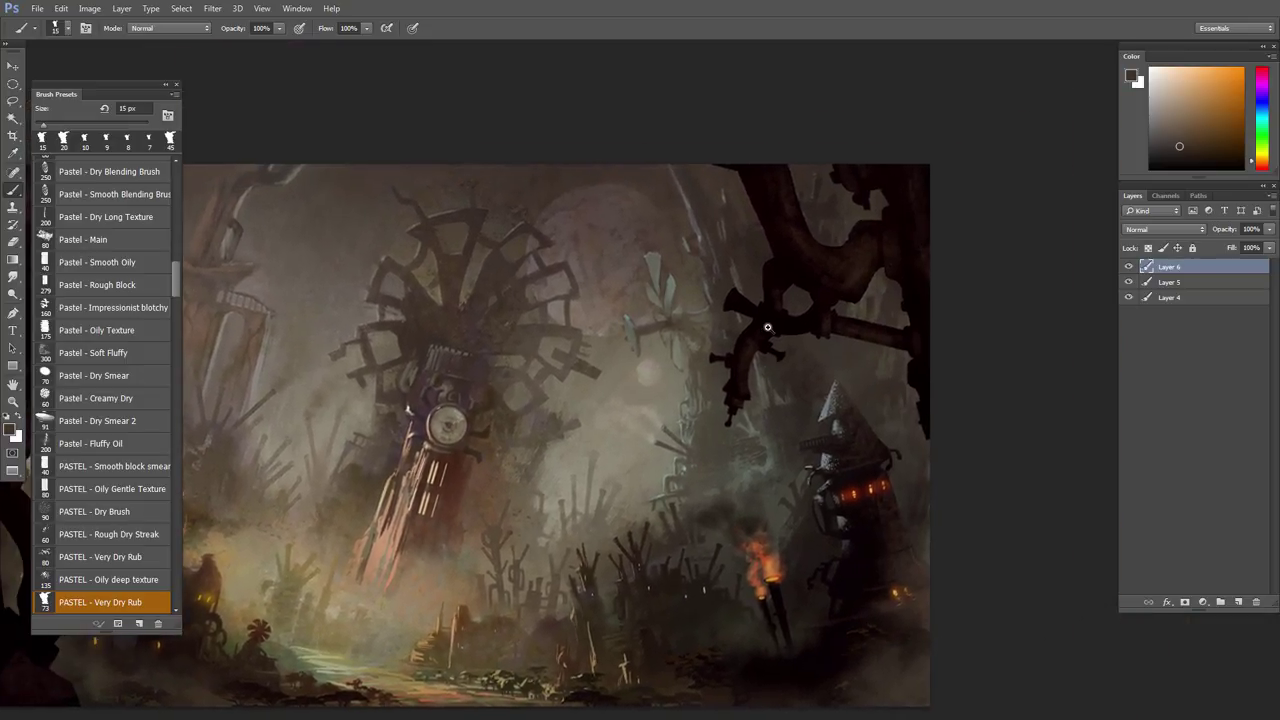
key("l")
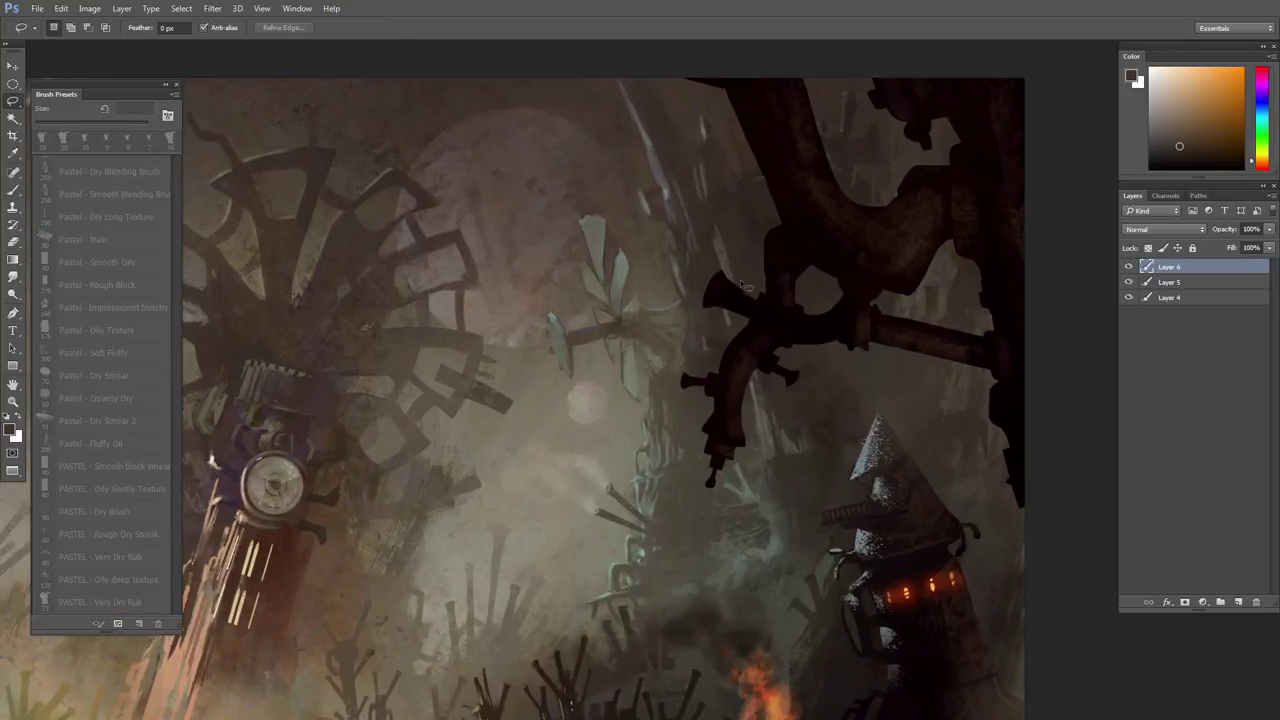
scroll(730, 300, "up", 2)
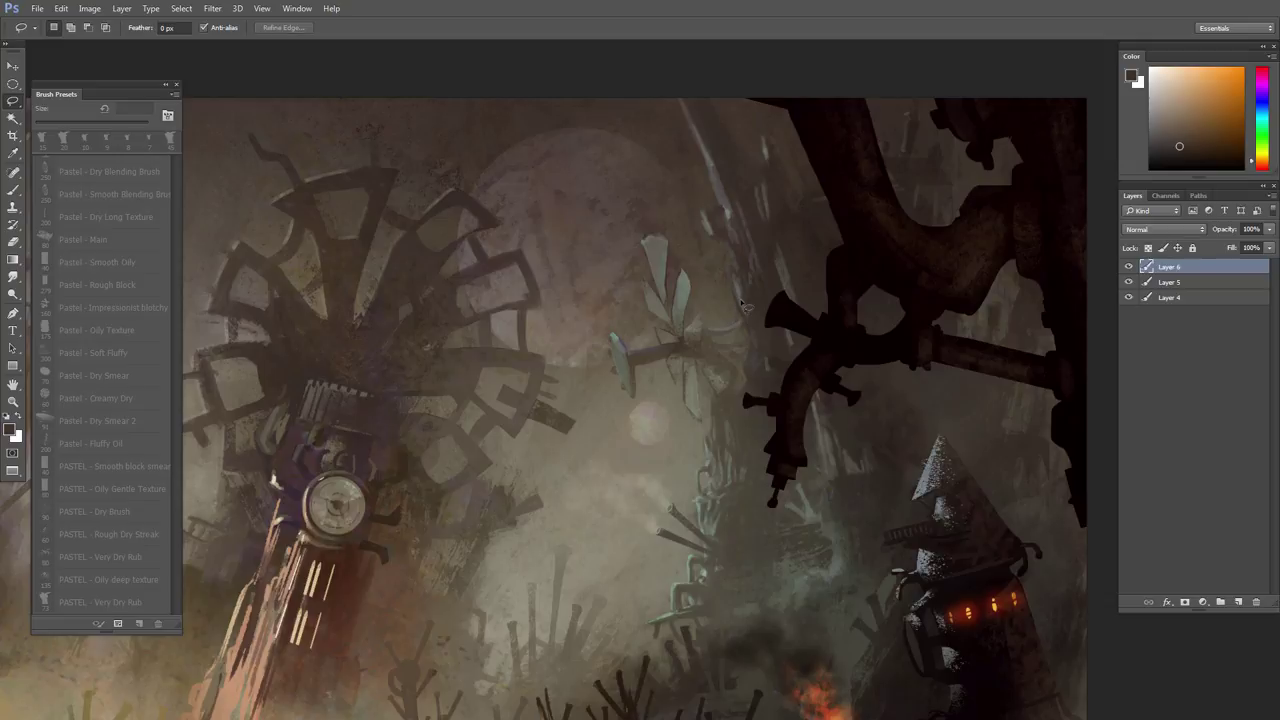
left_click_drag(742, 301, 724, 312)
key("b")
left_click(754, 300, "alt")
mouse_move(737, 297)
left_mouse_down()
mouse_move(696, 340)
mouse_move(761, 320)
mouse_move(705, 352)
mouse_move(722, 314)
left_mouse_up()
key("ctrl+z")
left_click(705, 352, "alt")
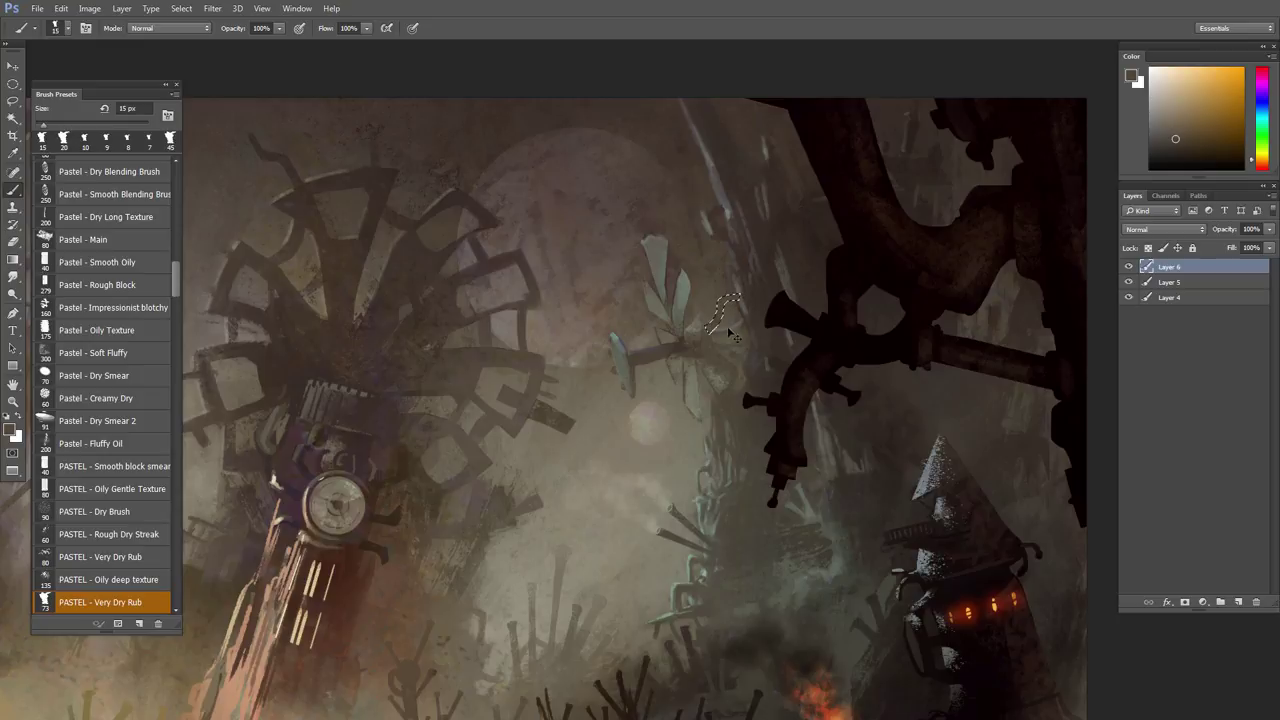
key("ctrl+z")
- Paint the curved arm behind the windmill's hub in a sampled dark brown and darken the tower edge below it
left_click(758, 298, "alt")
left_click_drag(742, 298, 712, 331)
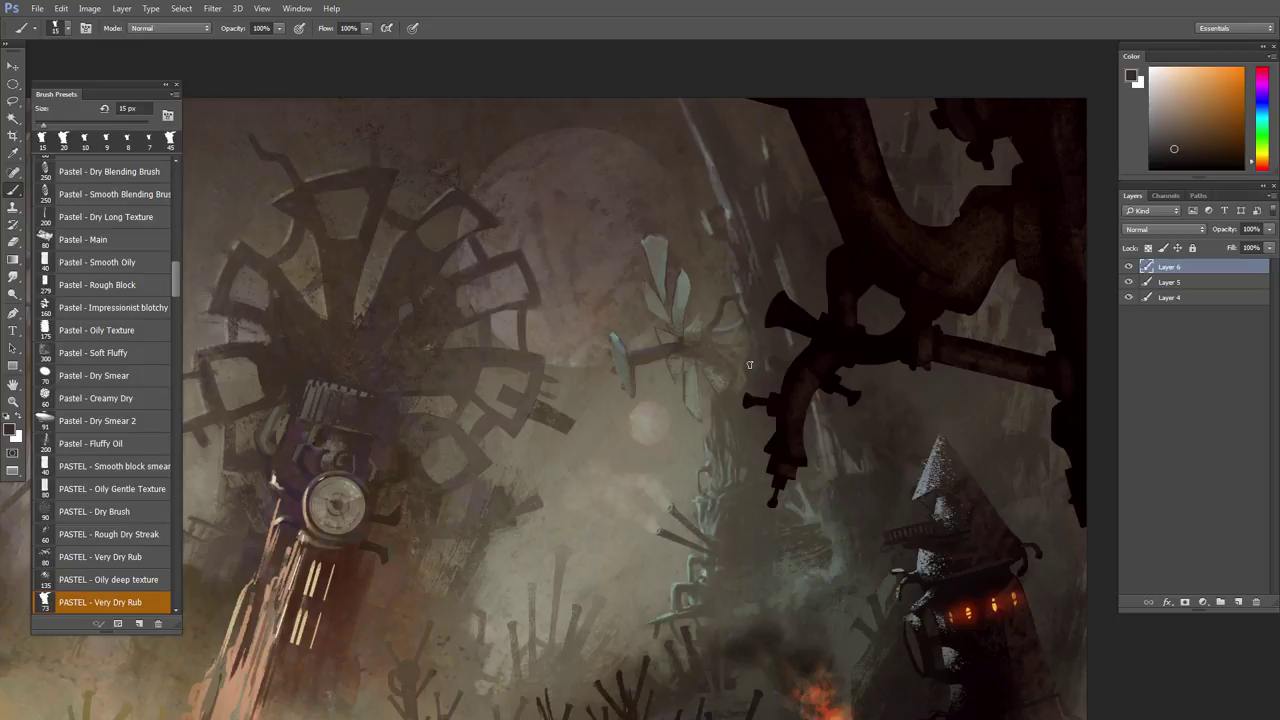
left_click_drag(757, 365, 753, 371)
left_click(754, 296, "alt")
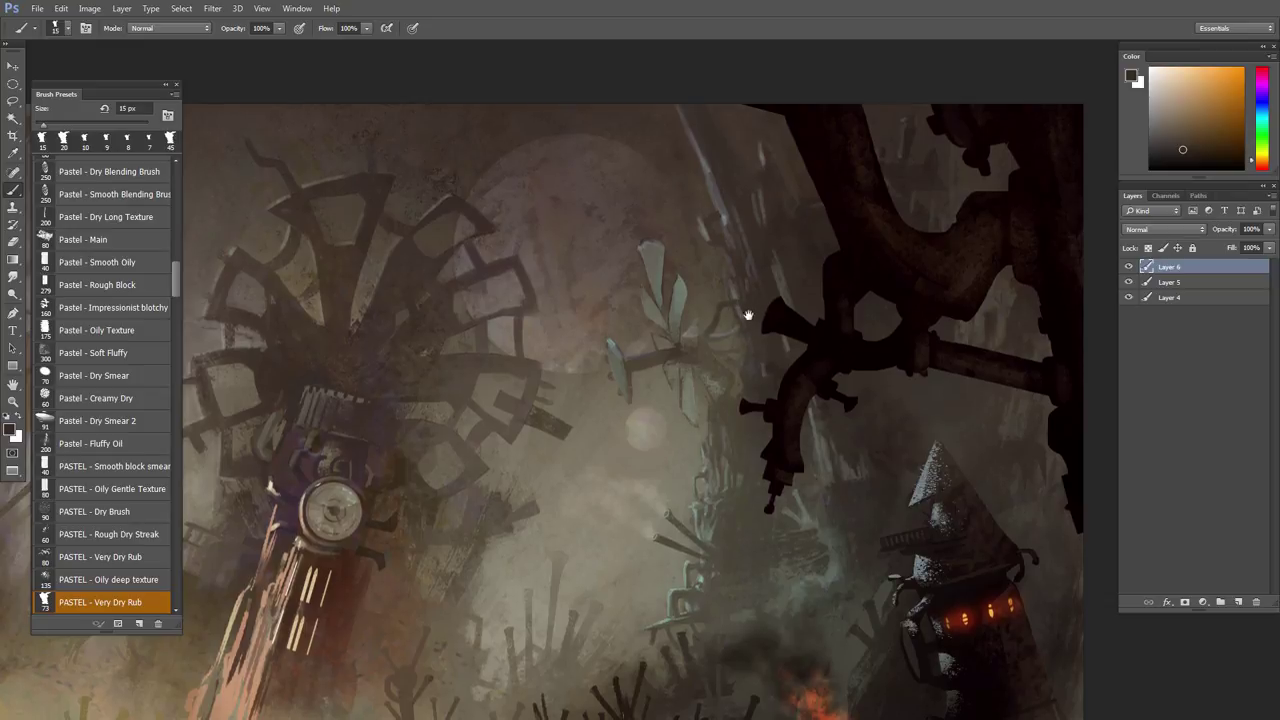
- Clean up the curved shape beside the light streak with sampled brown and grey-green, reducing the brush to 8 px
left_click(684, 291, "alt")
left_click(684, 291, "alt")
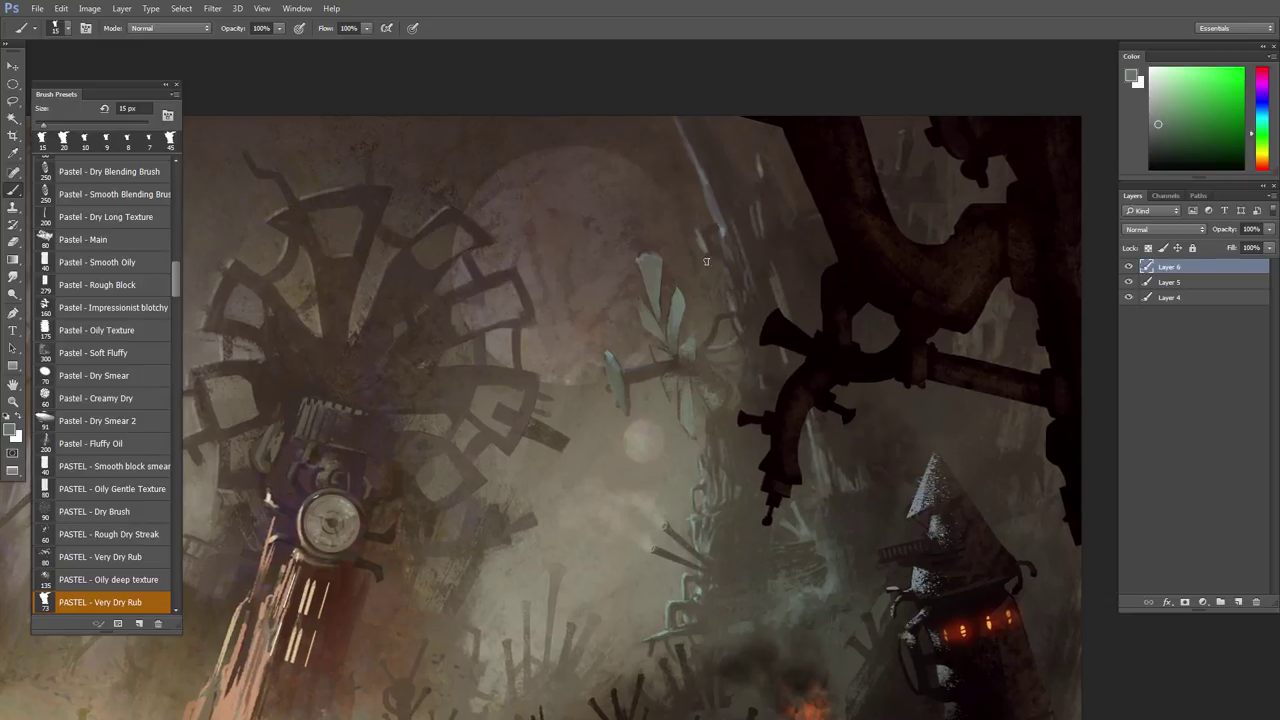
left_click(695, 230, "alt")
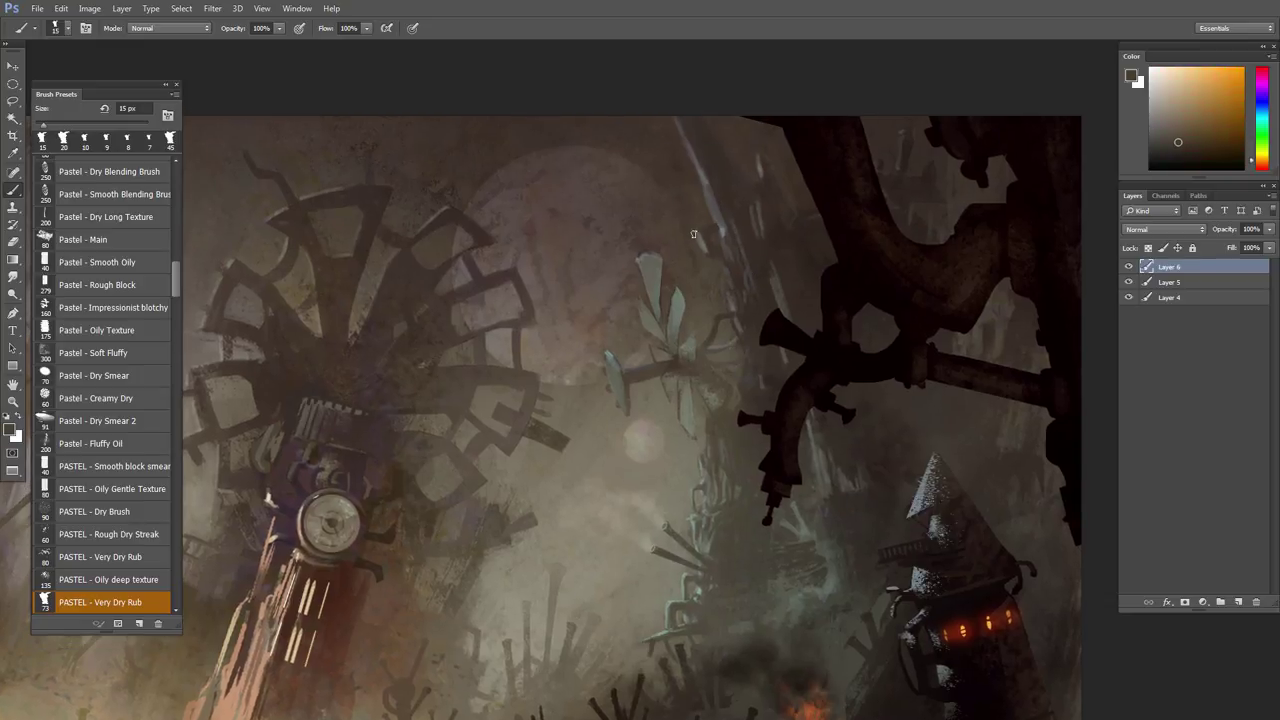
left_click(707, 237, "alt")
key("bracketleft")
key("bracketleft")
key("bracketleft")
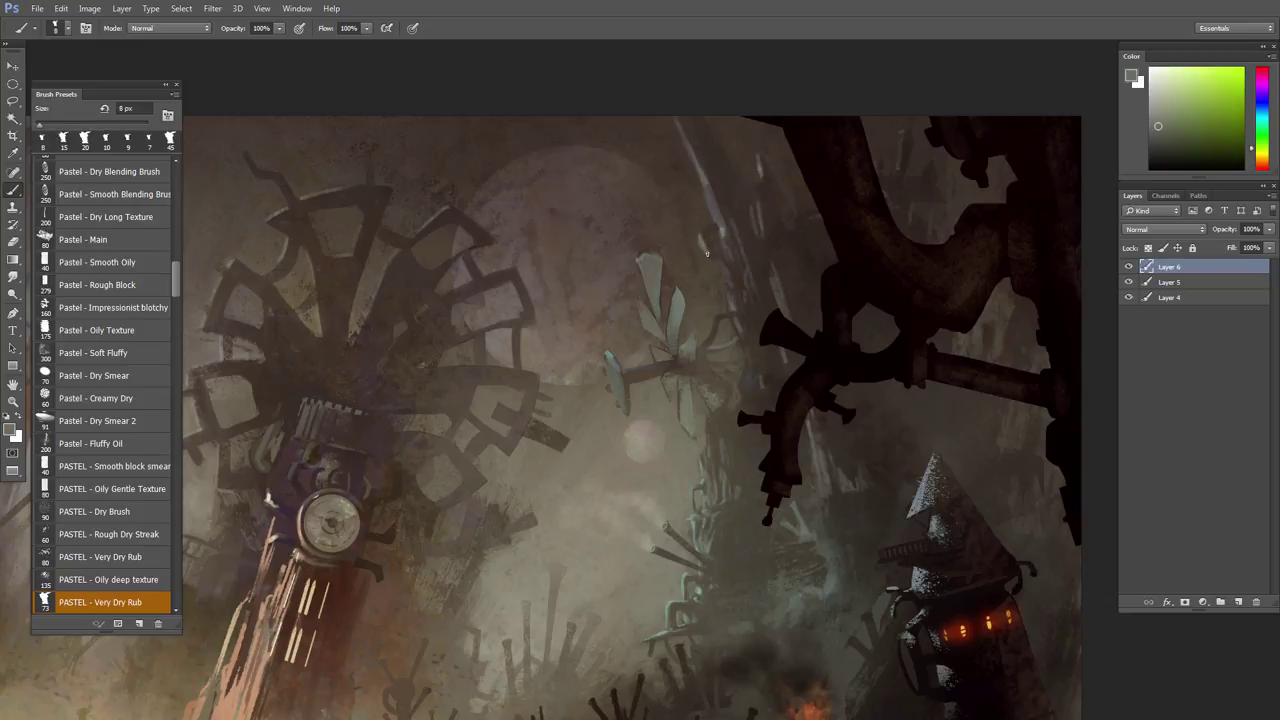
- Define the curved pipe beside the light streak with a sampled grey at 7 px and a dark brown at 9 px
left_click(706, 236, "alt")
key("bracketleft")
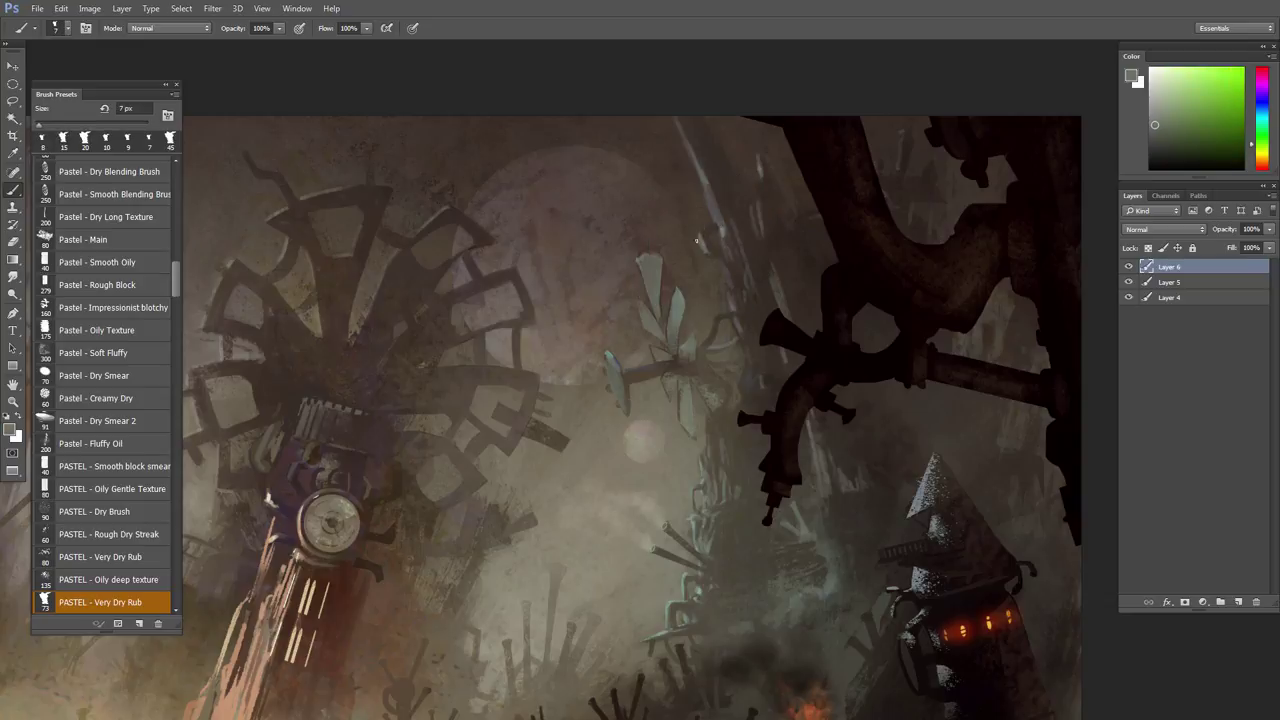
left_click_drag(698, 239, 708, 228)
left_click(703, 209, "alt")
key("bracketright")
key("bracketright")
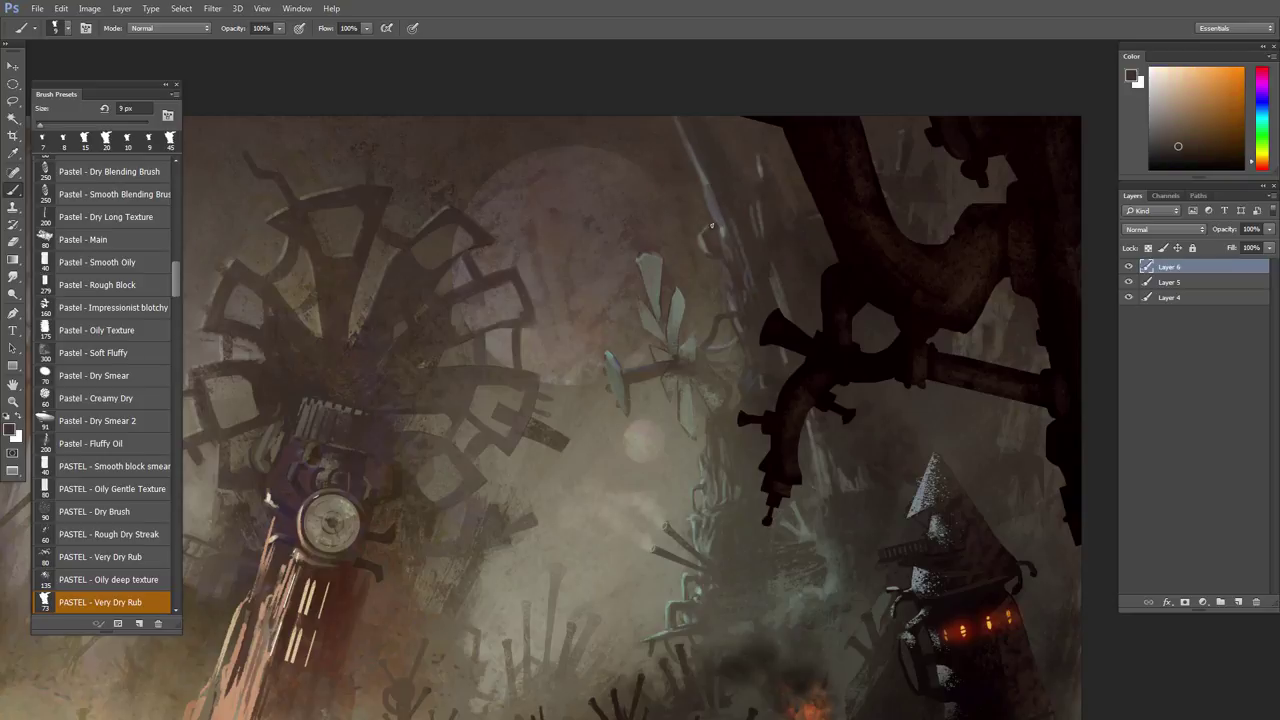
left_click(709, 228)
- Darken the tower around the curved pipe's base with sampled dark browns and a 15 px brush
left_click(721, 250, "alt")
key("bracketright")
key("bracketright")
key("bracketright")
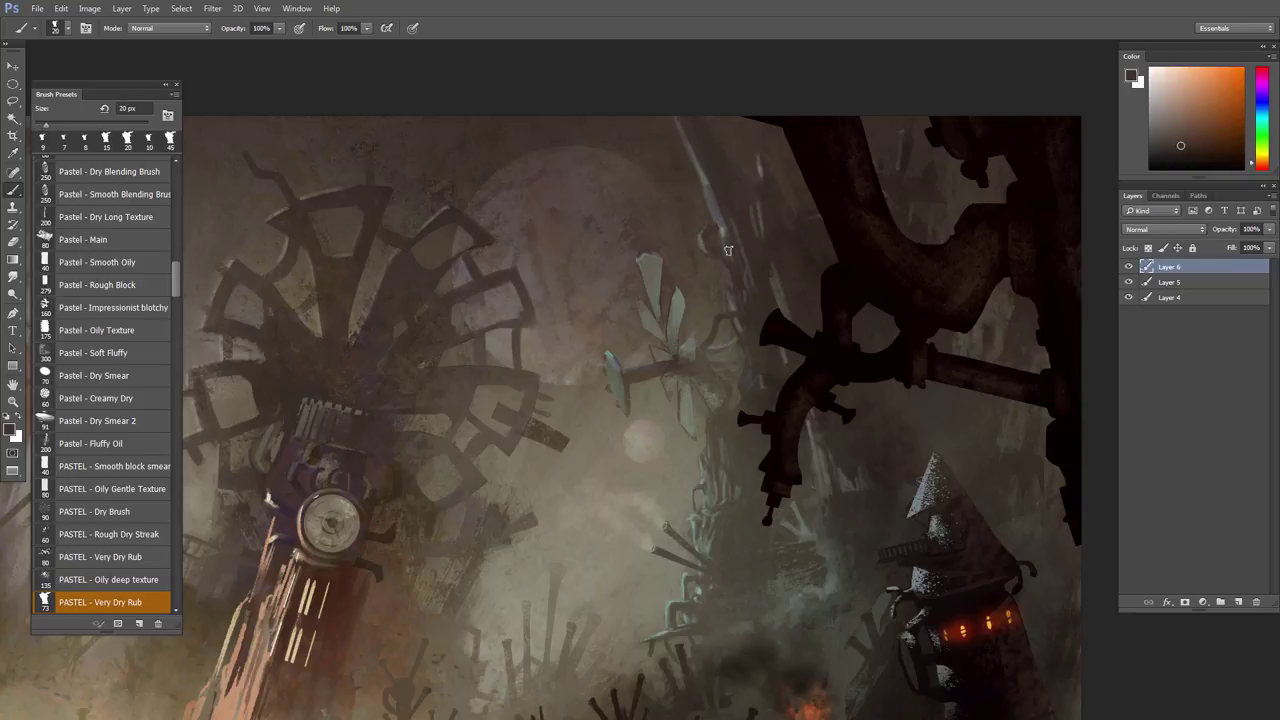
key("bracketleft")
left_click_drag(704, 248, 728, 240)
left_click(727, 218, "alt")
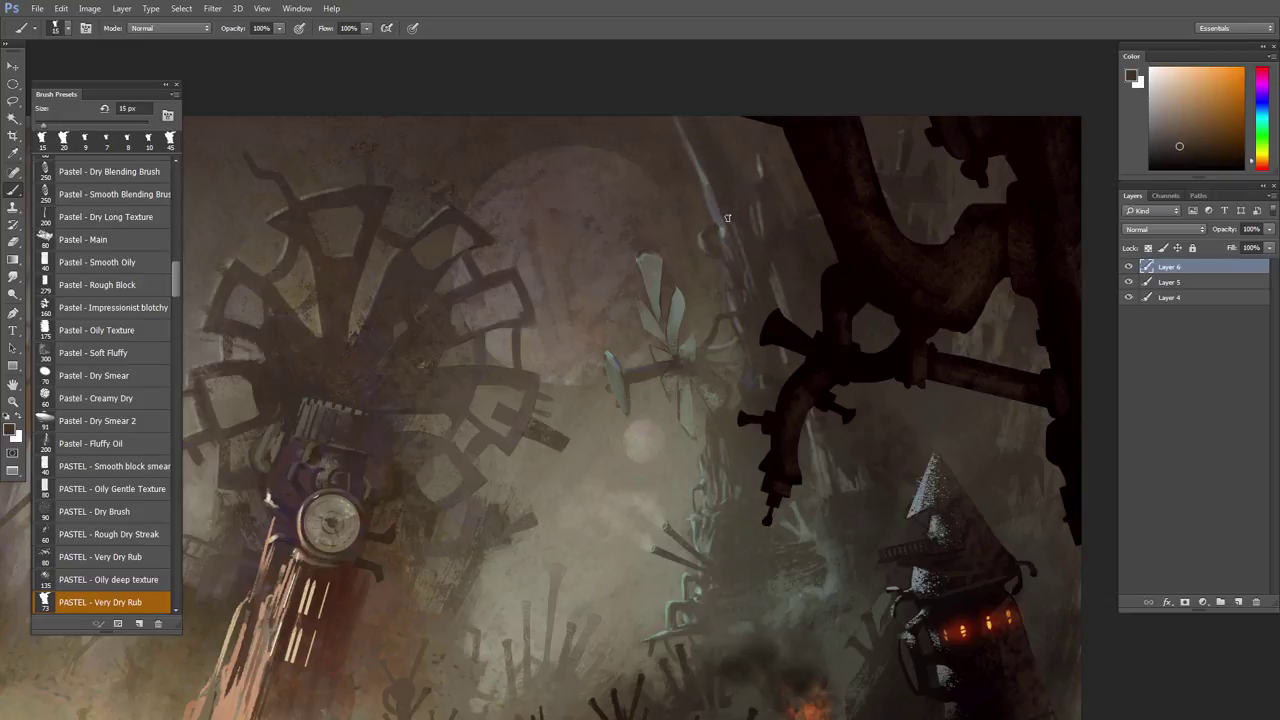
- Blend the tower surface beside the light streak with sampled grey and brown tones, starting at 20 px
left_click(731, 203, "alt")
key("bracketright")
left_click(724, 213, "alt")
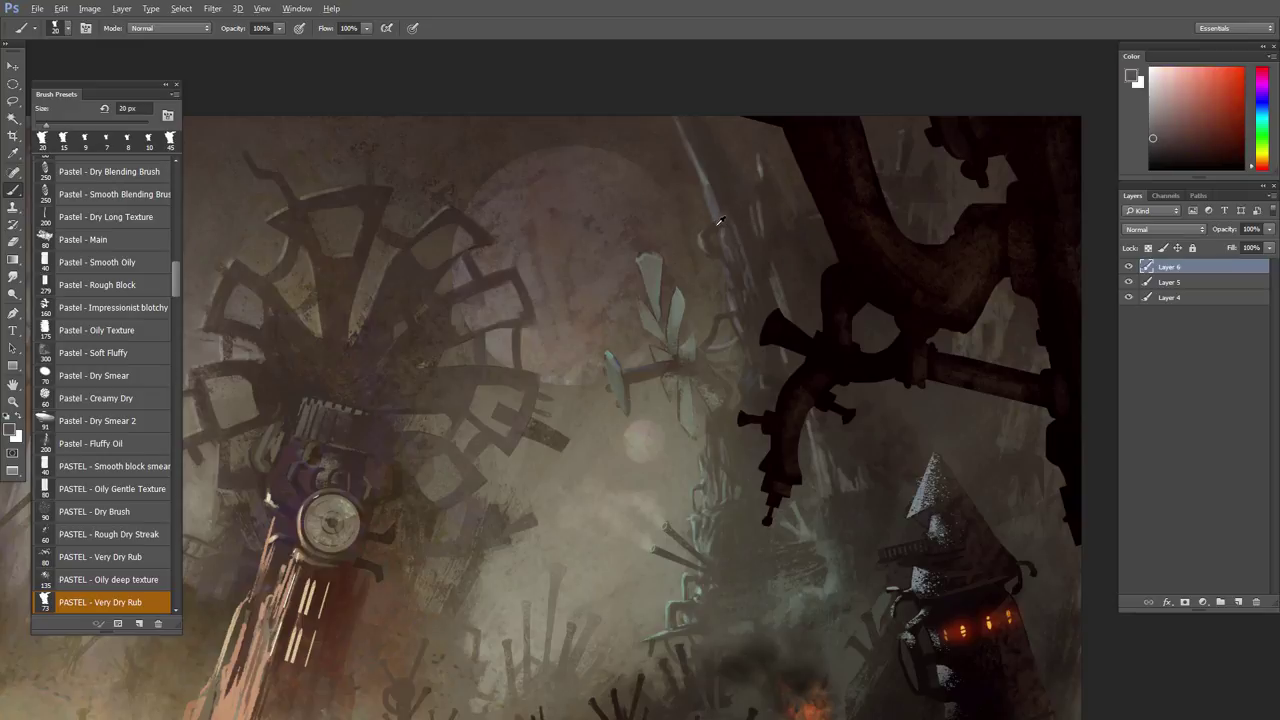
left_click(722, 225, "alt")
key("bracketleft")
mouse_move(764, 234)
left_mouse_down()
mouse_move(778, 222)
mouse_move(735, 223)
left_mouse_up()
- Touch up the tower's details around the light streak's lower end with sampled greys, reducing the brush to 9 px
left_click(728, 208, "alt")
key("bracketleft")
key("bracketleft")
left_click(735, 201, "alt")
key("bracketright")
key("bracketleft")
left_click(744, 226, "alt")
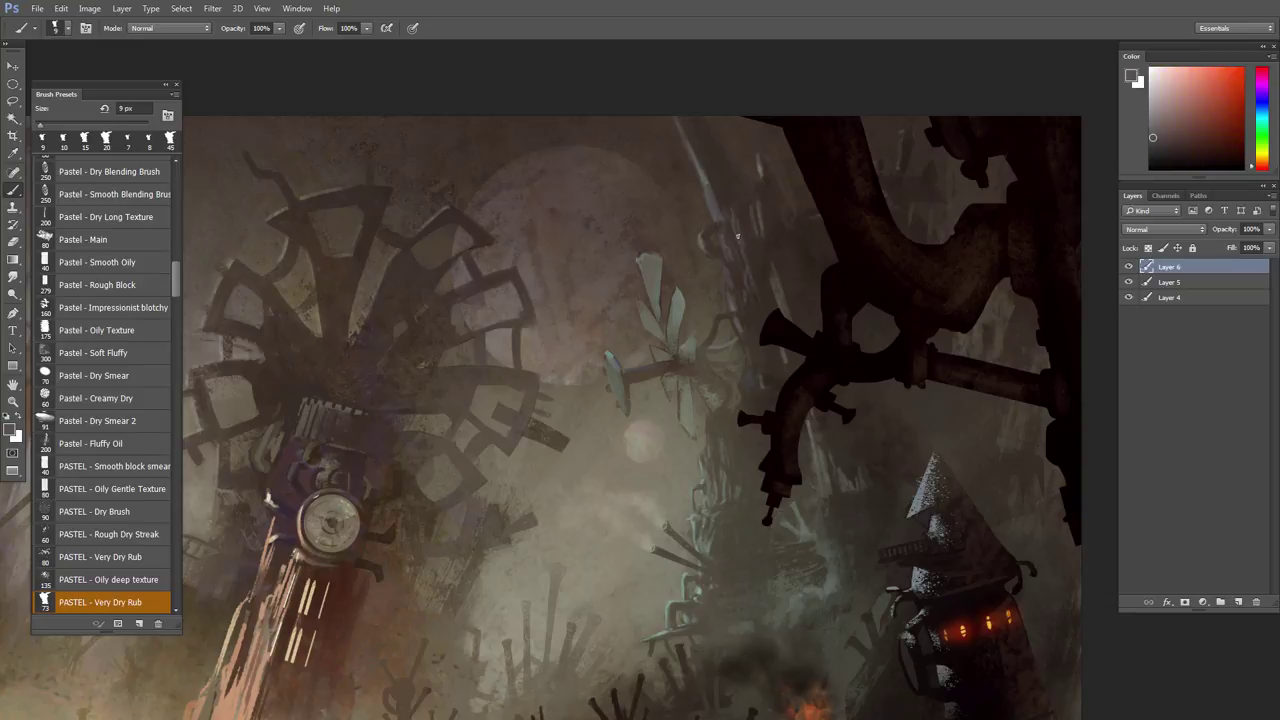
- Refine the upper tower beside the light streak with sampled greys and browns, reducing the brush to 7 px
left_click(708, 183, "alt")
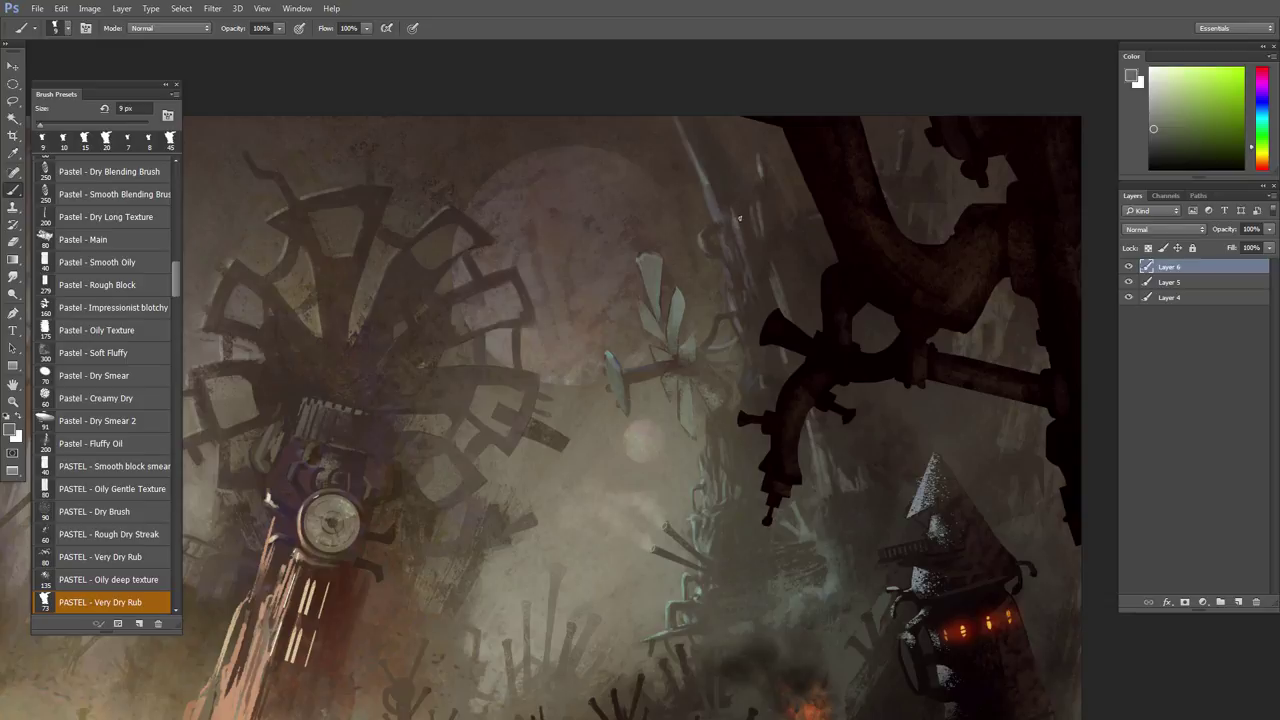
left_click(741, 203, "alt")
left_click(736, 220, "alt")
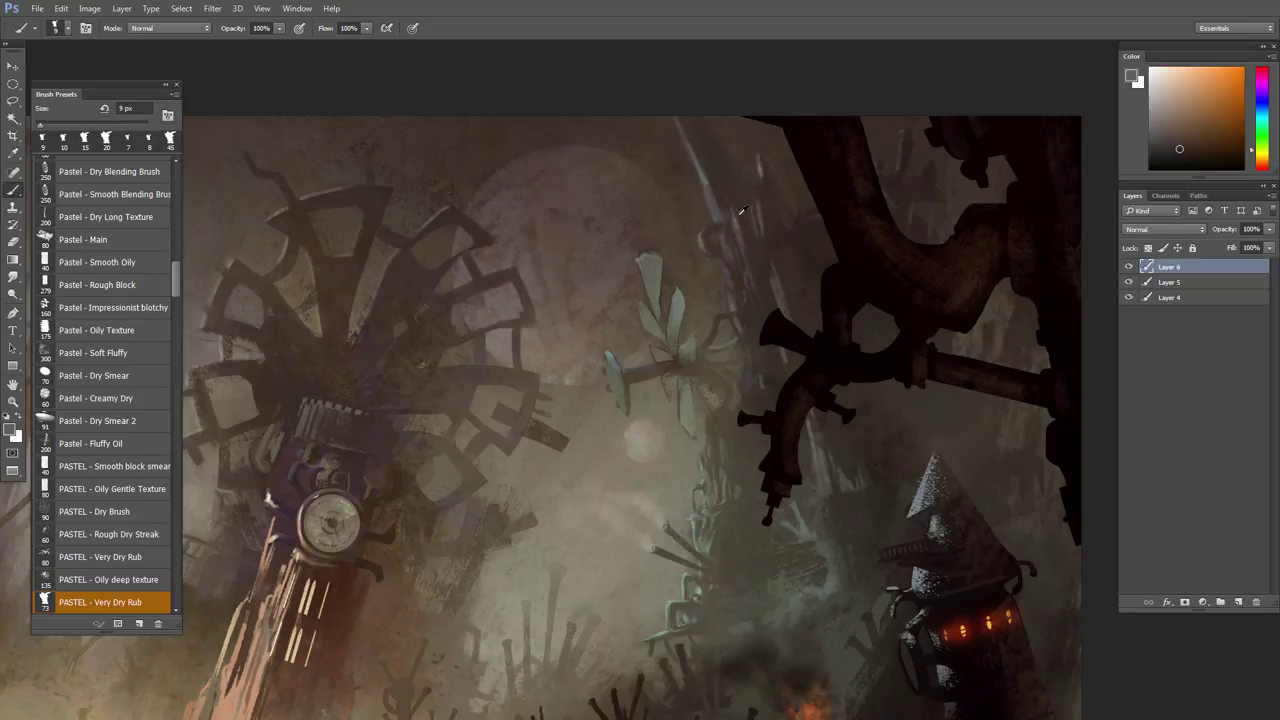
key("bracketleft")
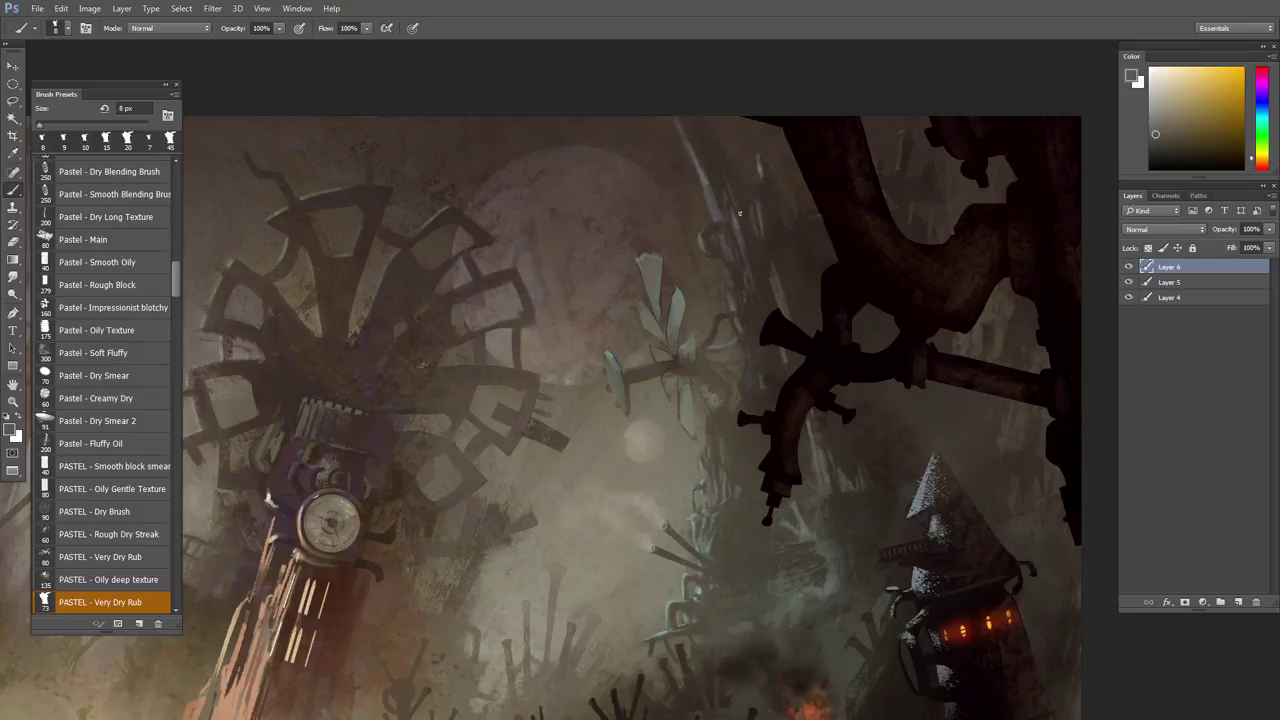
left_click(716, 193, "alt")
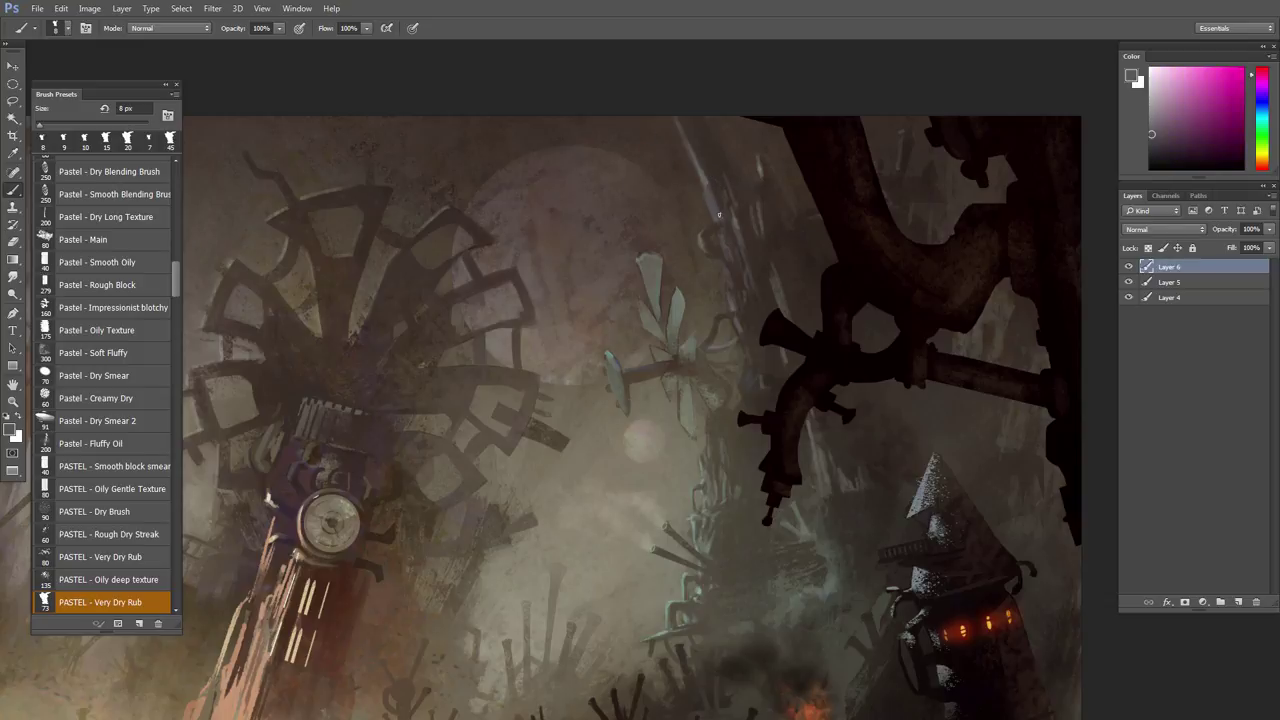
key("bracketleft")
left_click(705, 178, "alt")
left_click_drag(717, 197, 711, 177)
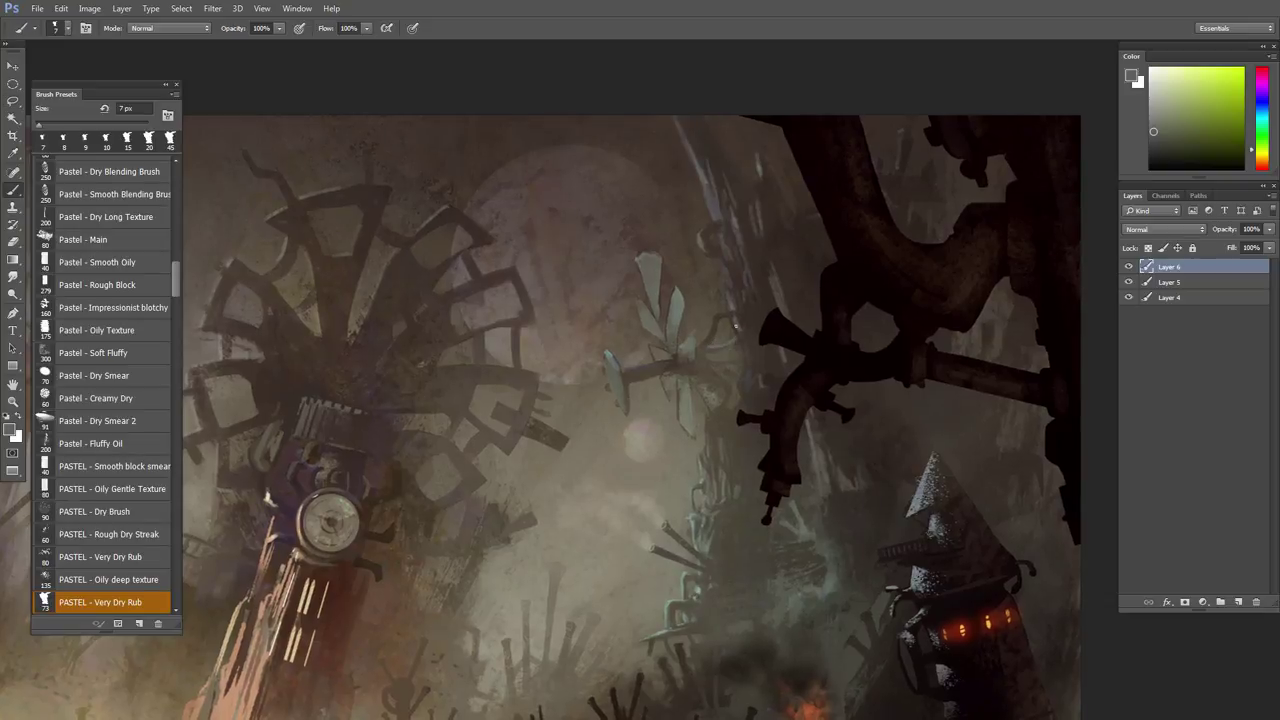
- Paint a small ledge on the lower windmill tower within a freehand selection, using sampled pale grey-green and dark olive at 7 px
key("l")
left_click_drag(743, 366, 731, 344)
mouse_move(710, 487)
left_mouse_down()
mouse_move(722, 504)
mouse_move(680, 508)
mouse_move(708, 500)
mouse_move(698, 492)
left_mouse_up()
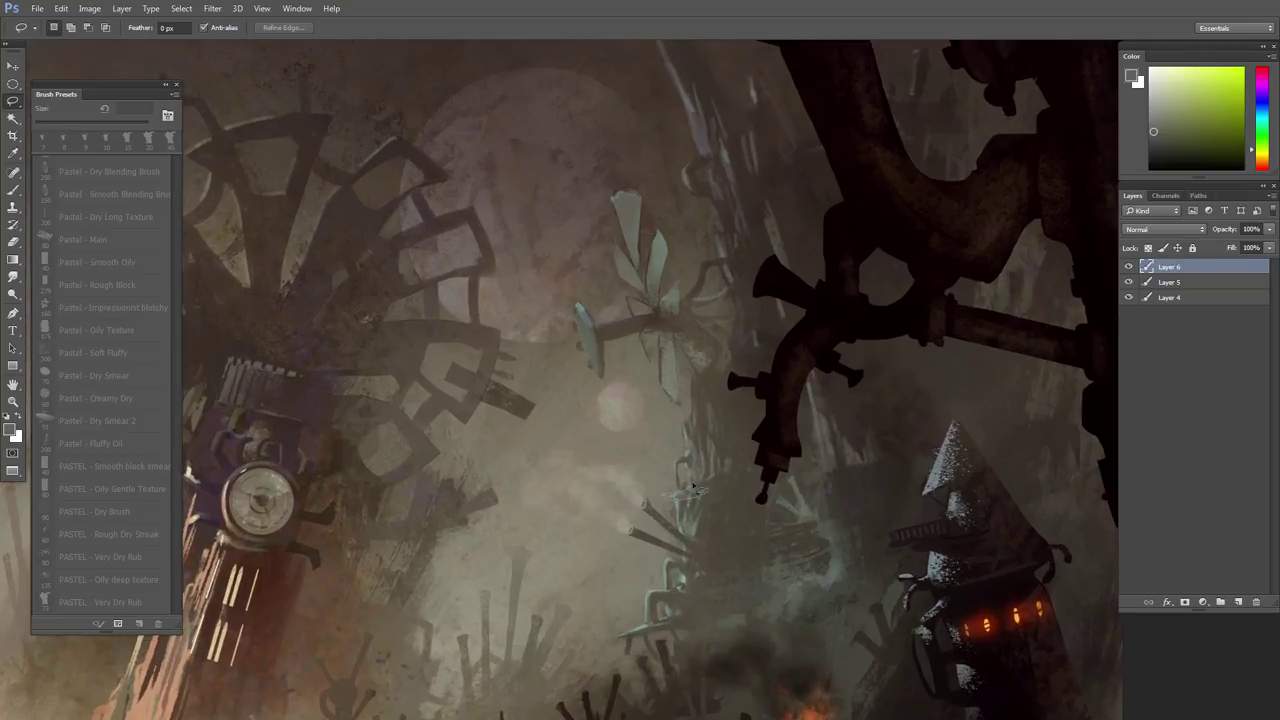
key("b")
left_click(724, 491, "alt")
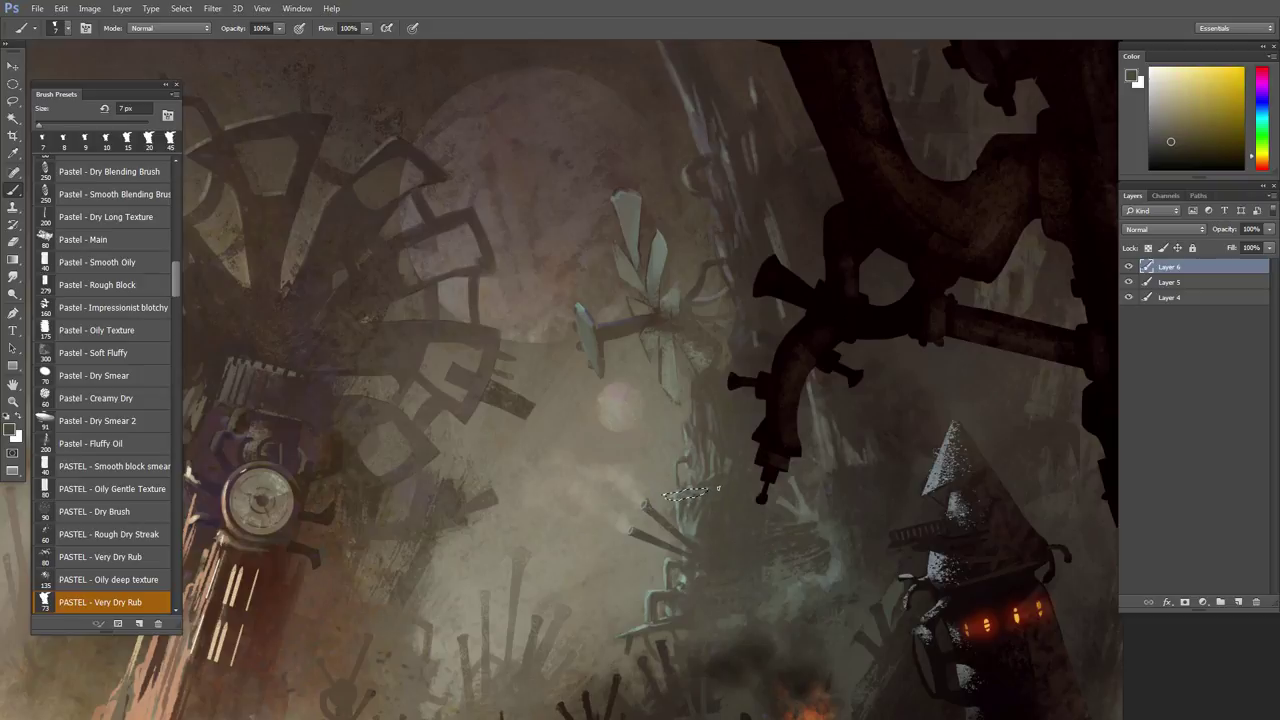
left_click(677, 497, "alt")
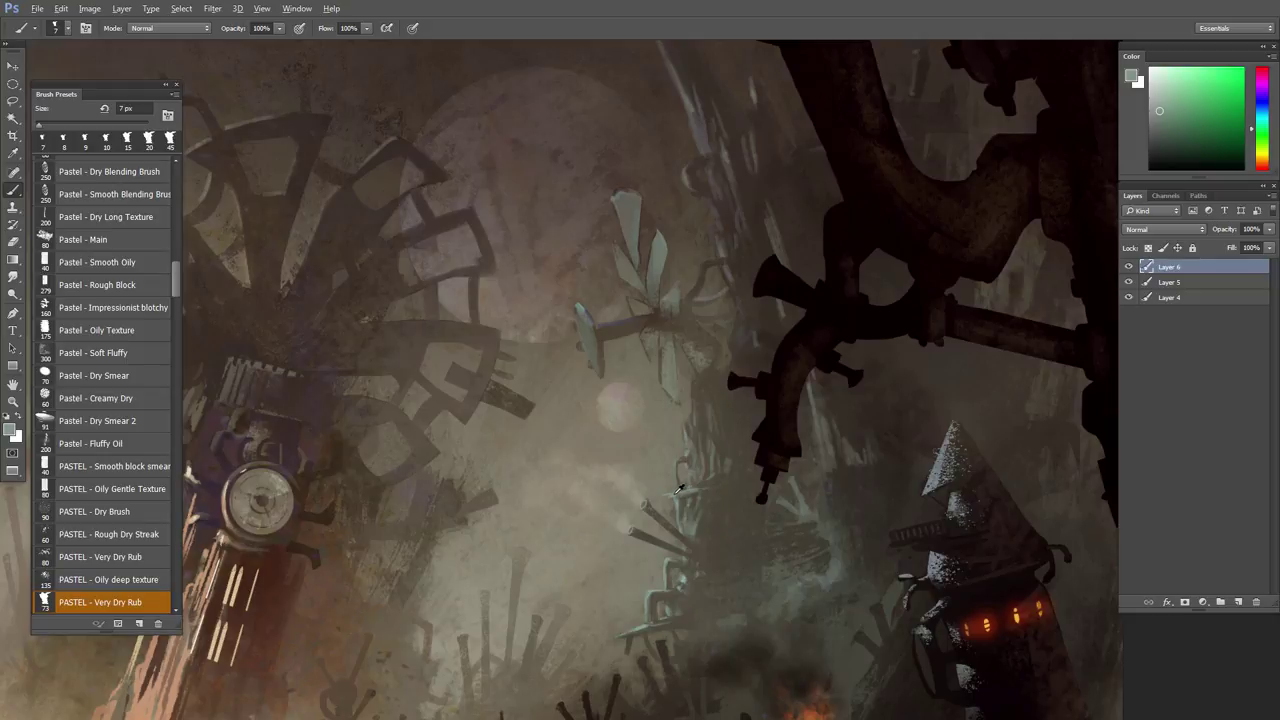
left_click(679, 492, "alt")
left_click(740, 485, "alt")
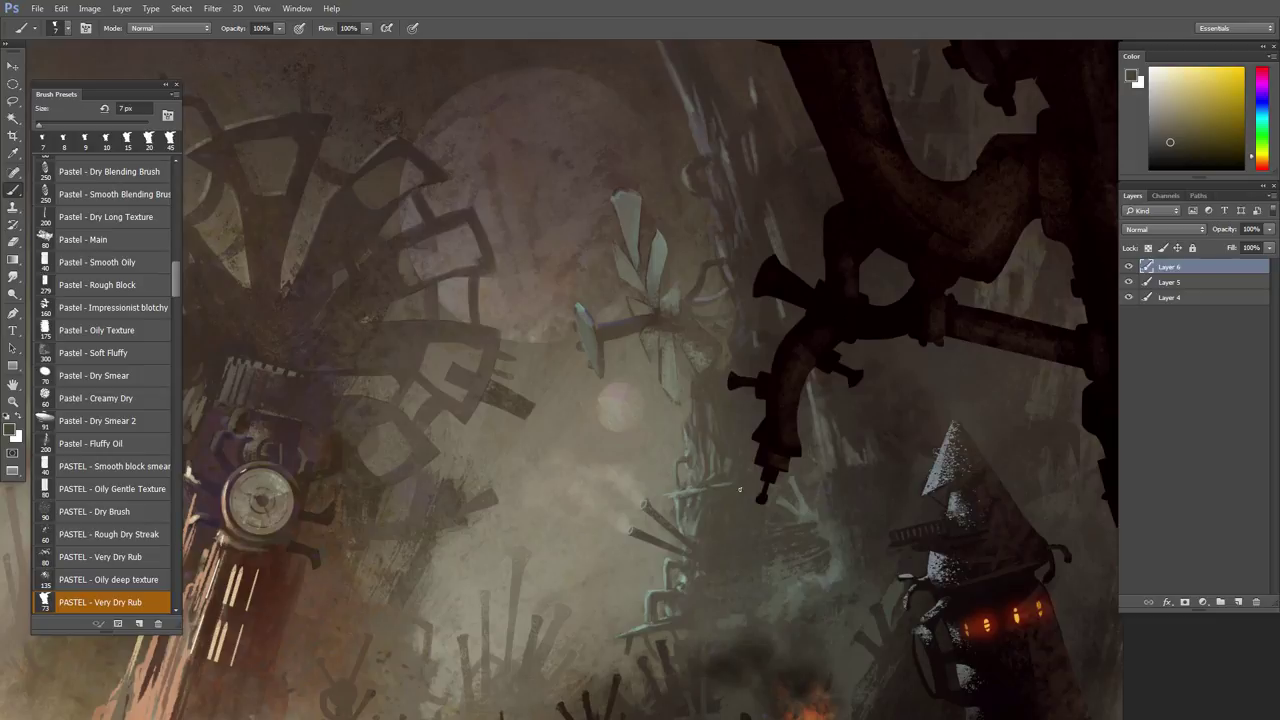
left_click_drag(734, 505, 759, 488)
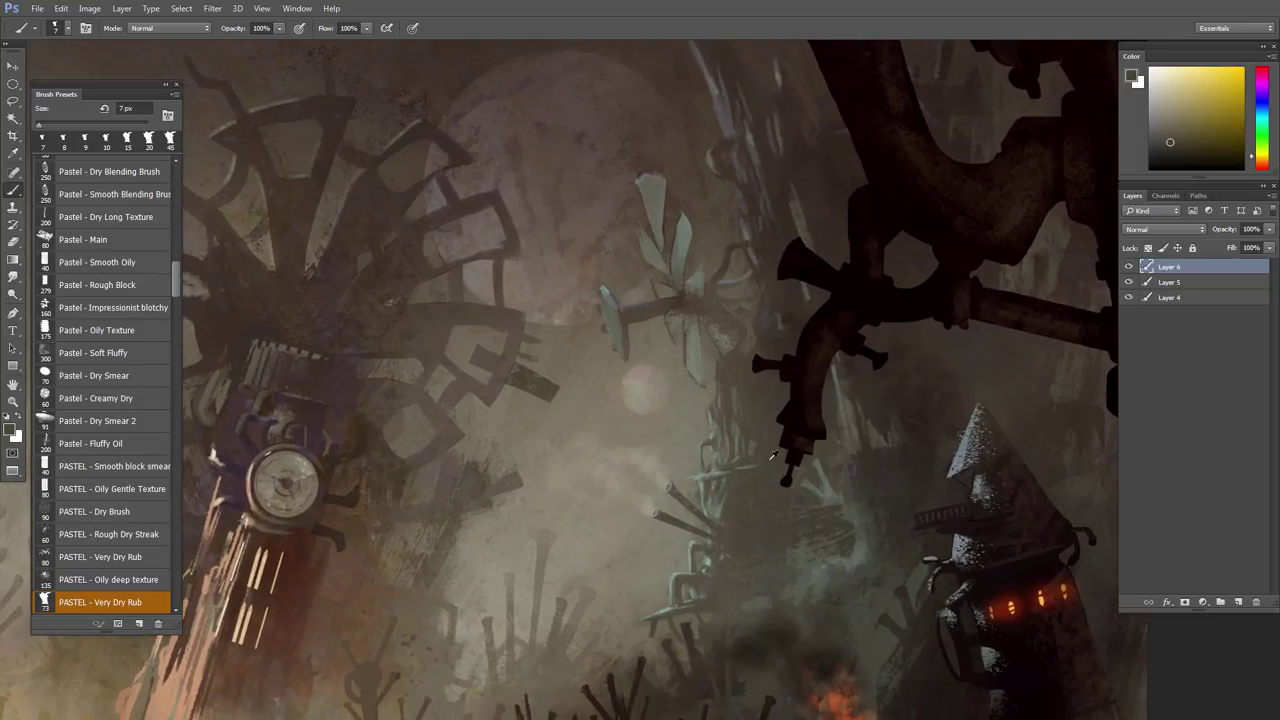
left_click(770, 457, "alt")
- Touch up the small pale moon below the windmill with sampled light greys at 7 px
scroll(735, 490, "down", 5)
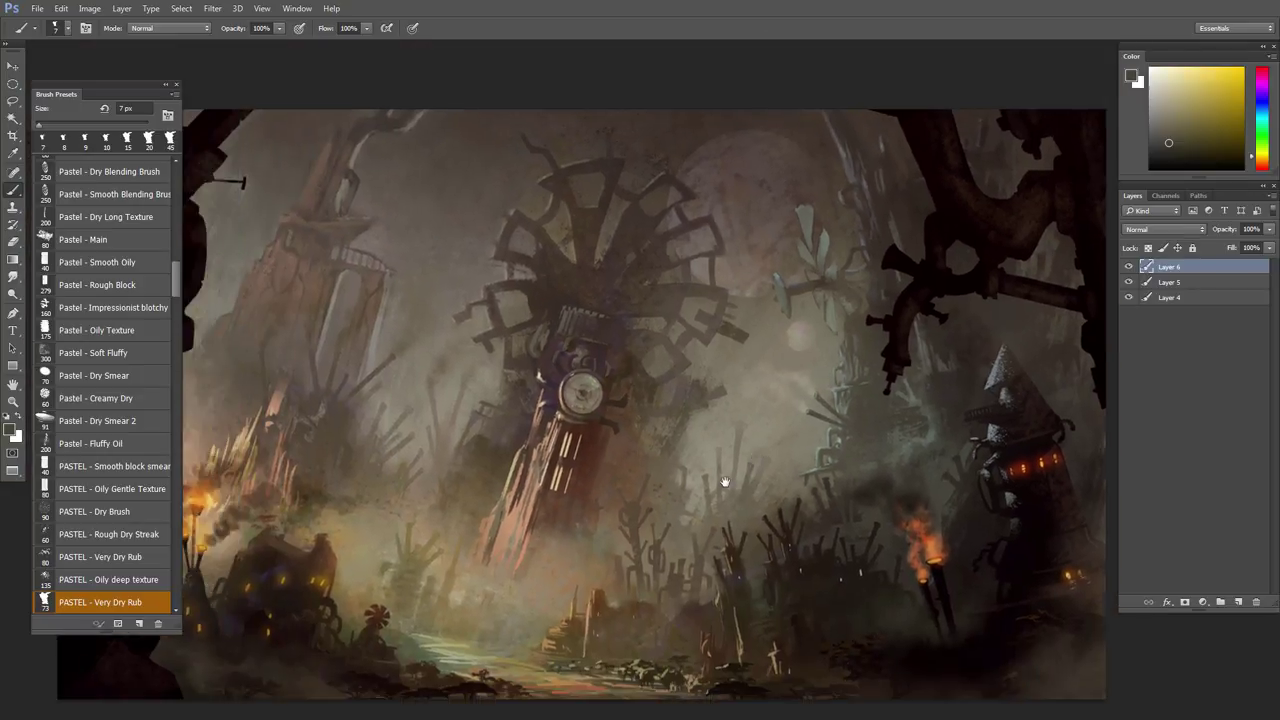
scroll(728, 494, "down", 2)
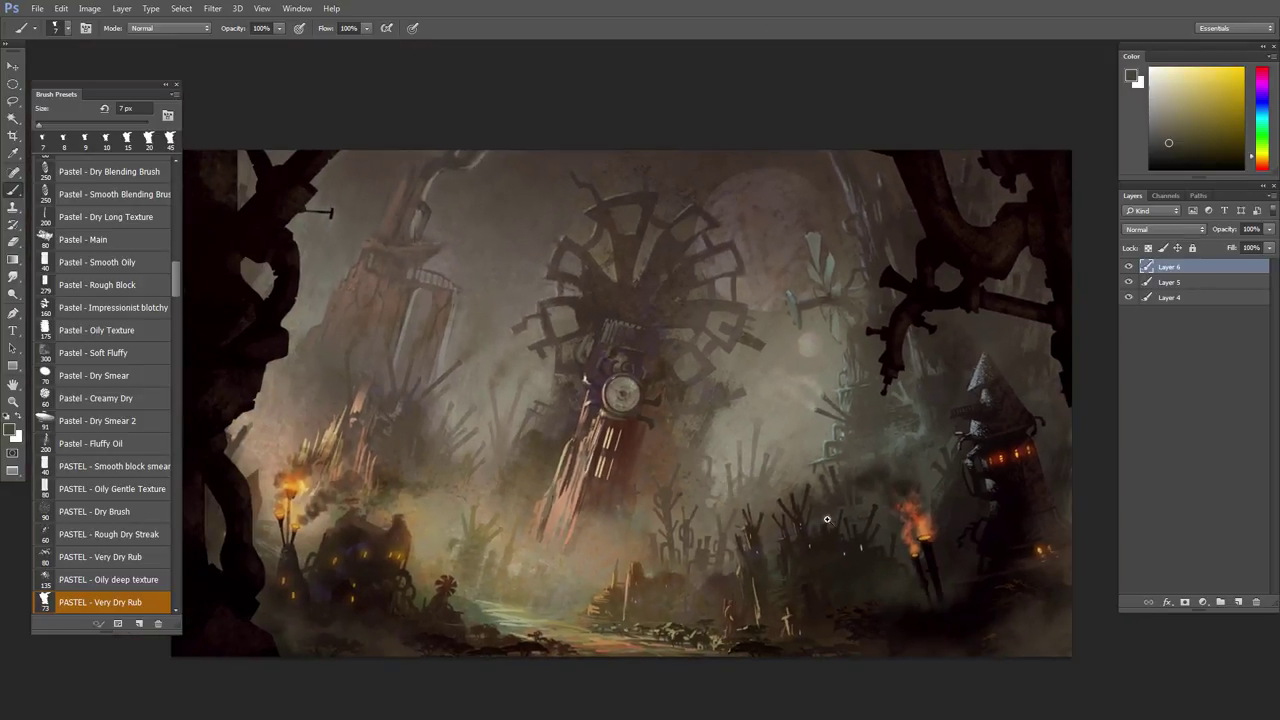
scroll(835, 530, "up", 3)
scroll(810, 513, "down", 2)
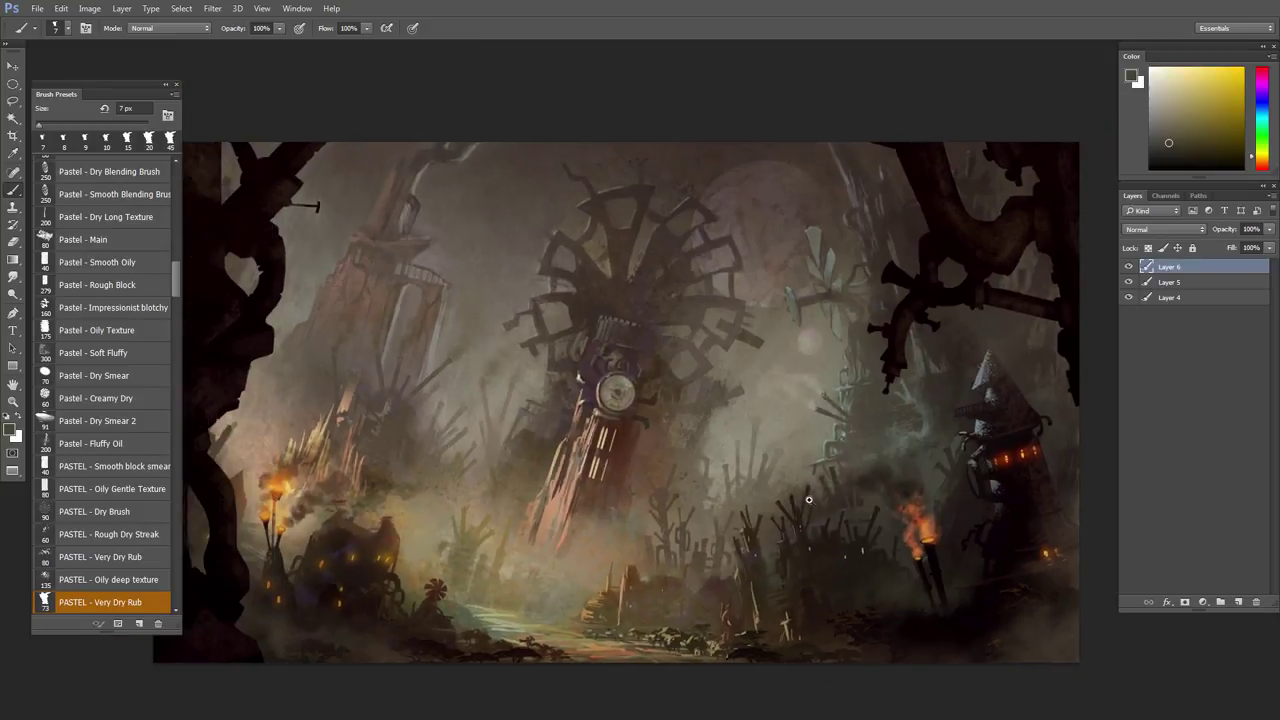
scroll(835, 400, "up", 2)
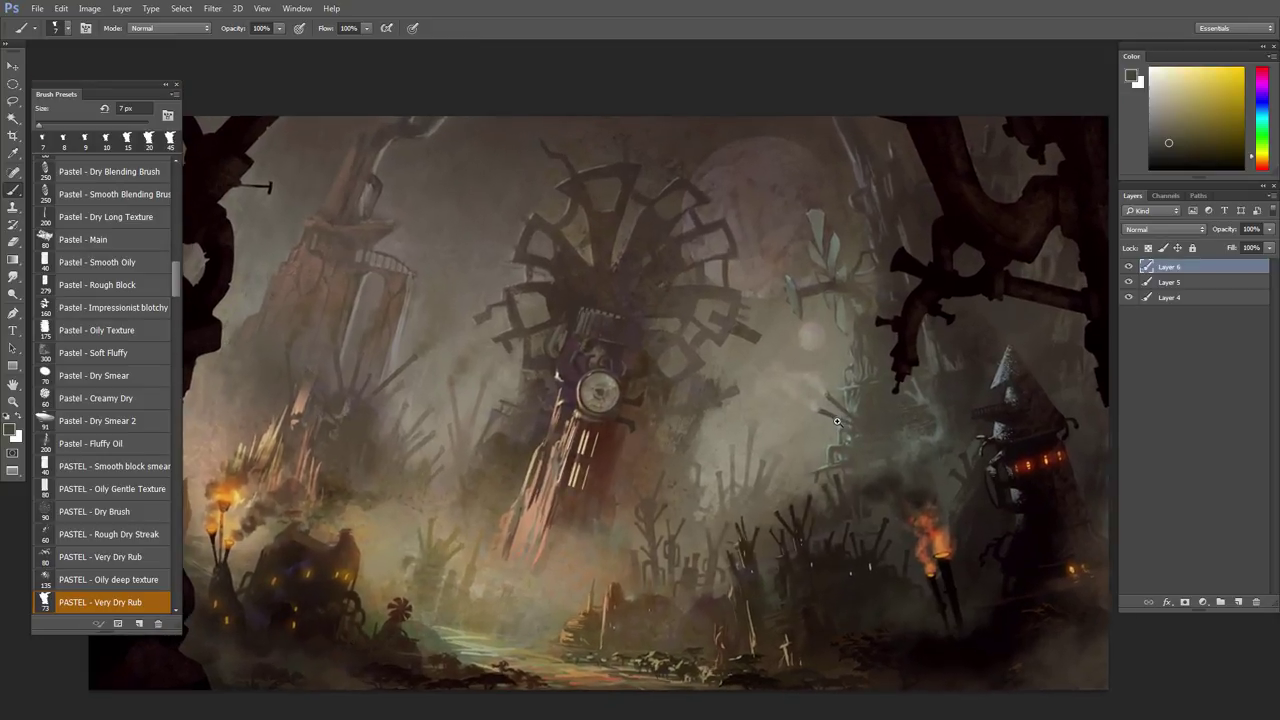
scroll(823, 430, "up", 2)
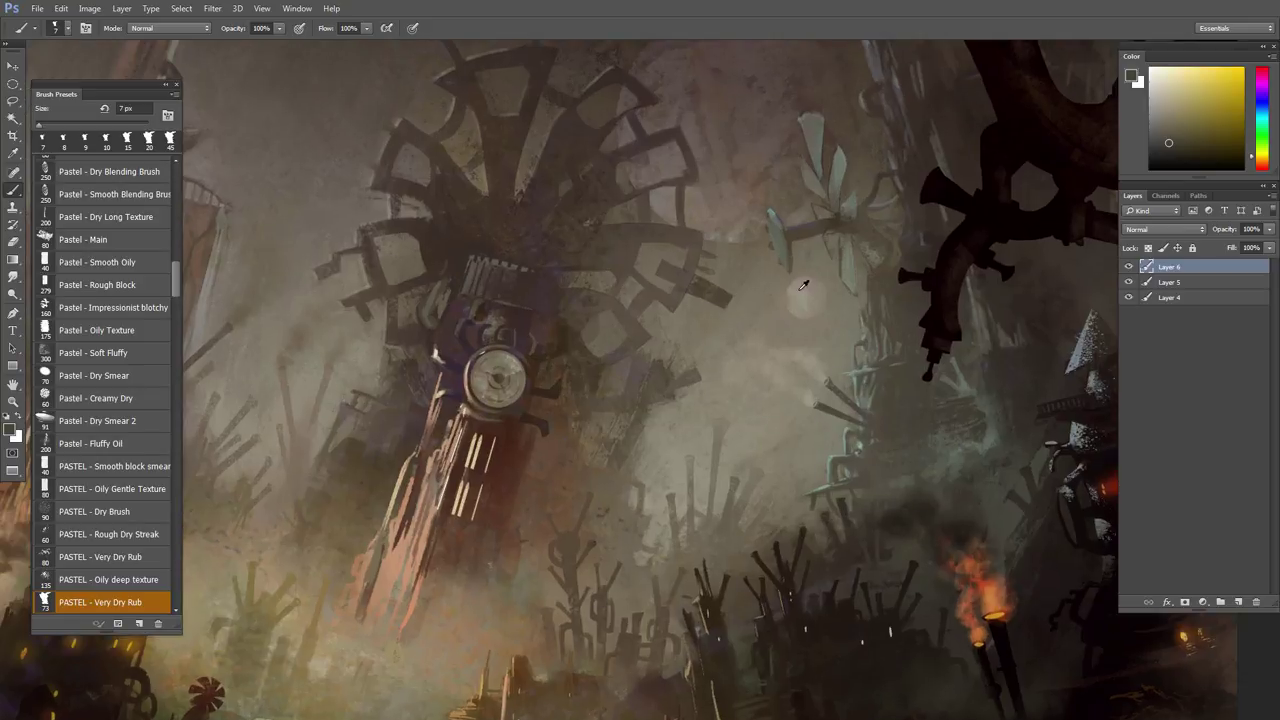
left_click(792, 289, "alt")
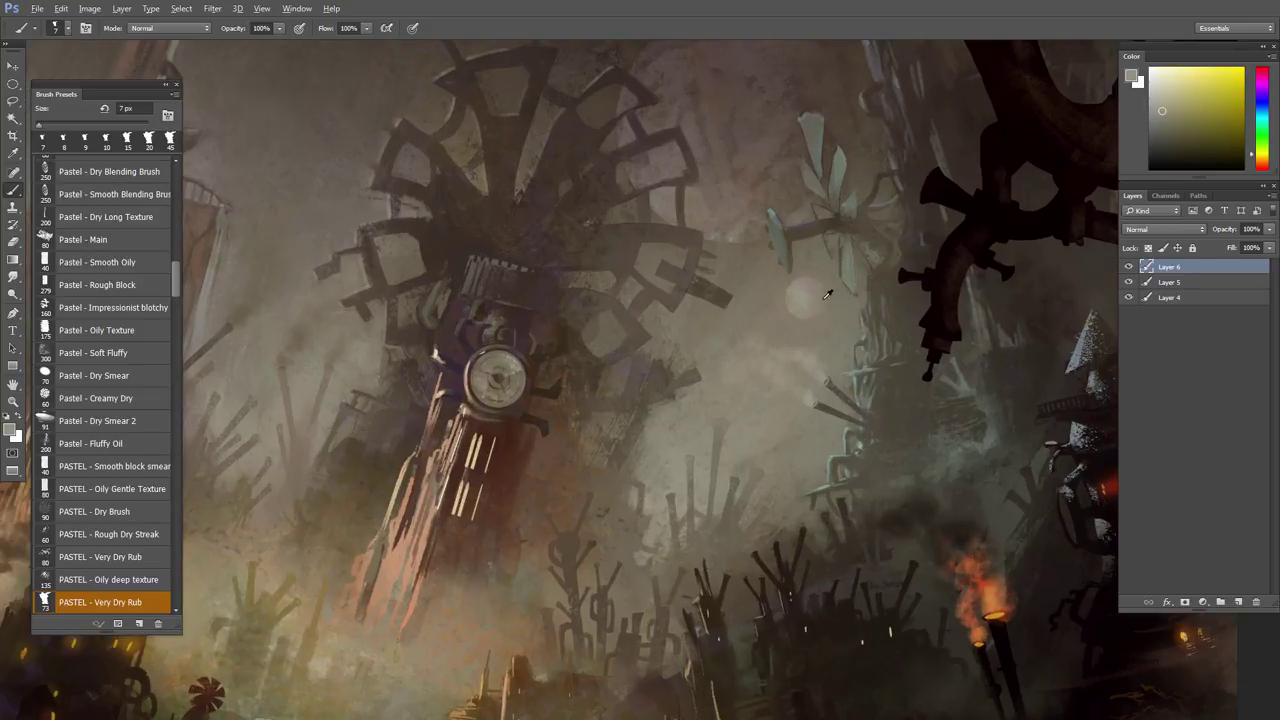
left_click(822, 295, "alt")
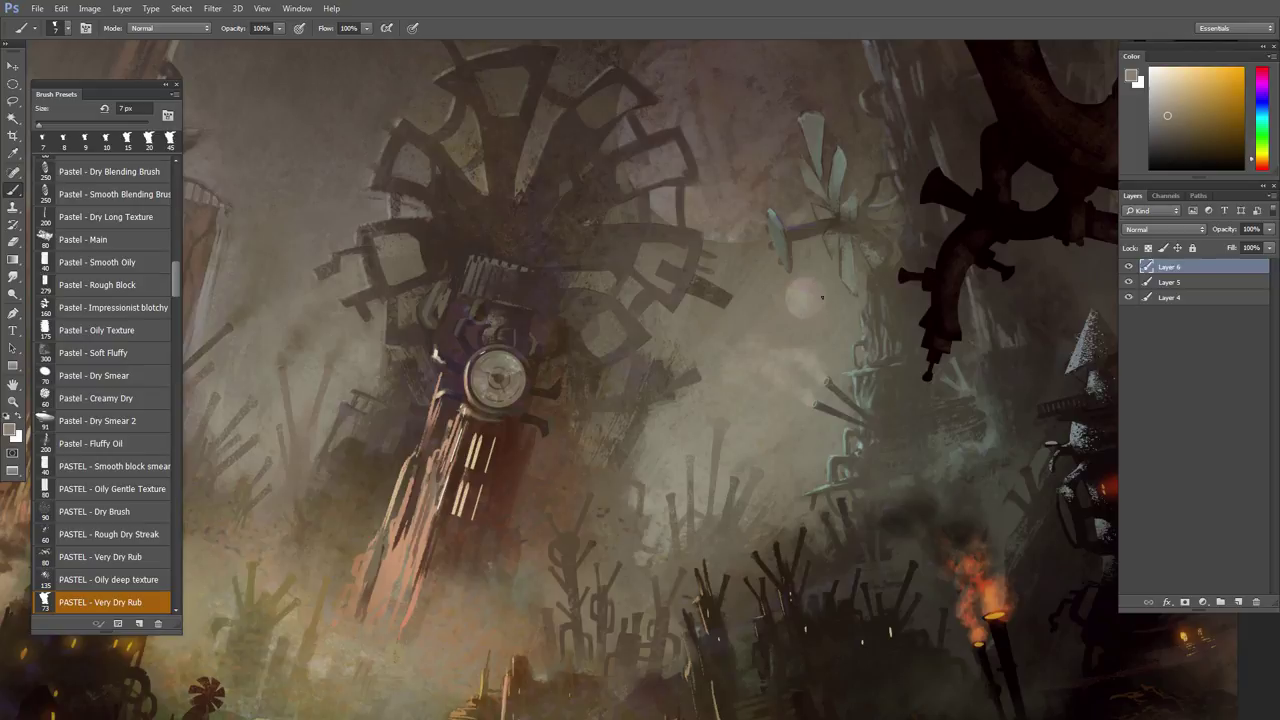
left_click(800, 296, "alt")
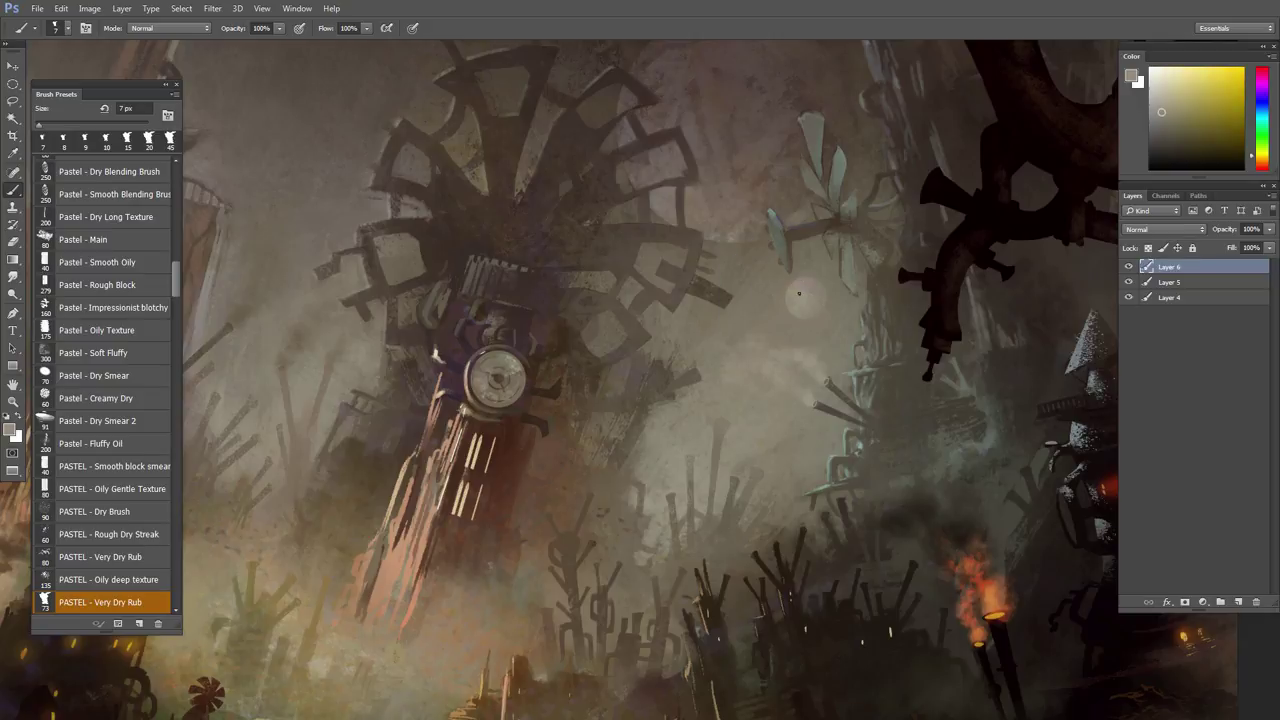
- Add a new layer and make a circular selection around the large moon behind the wheel
key("ctrl+0")
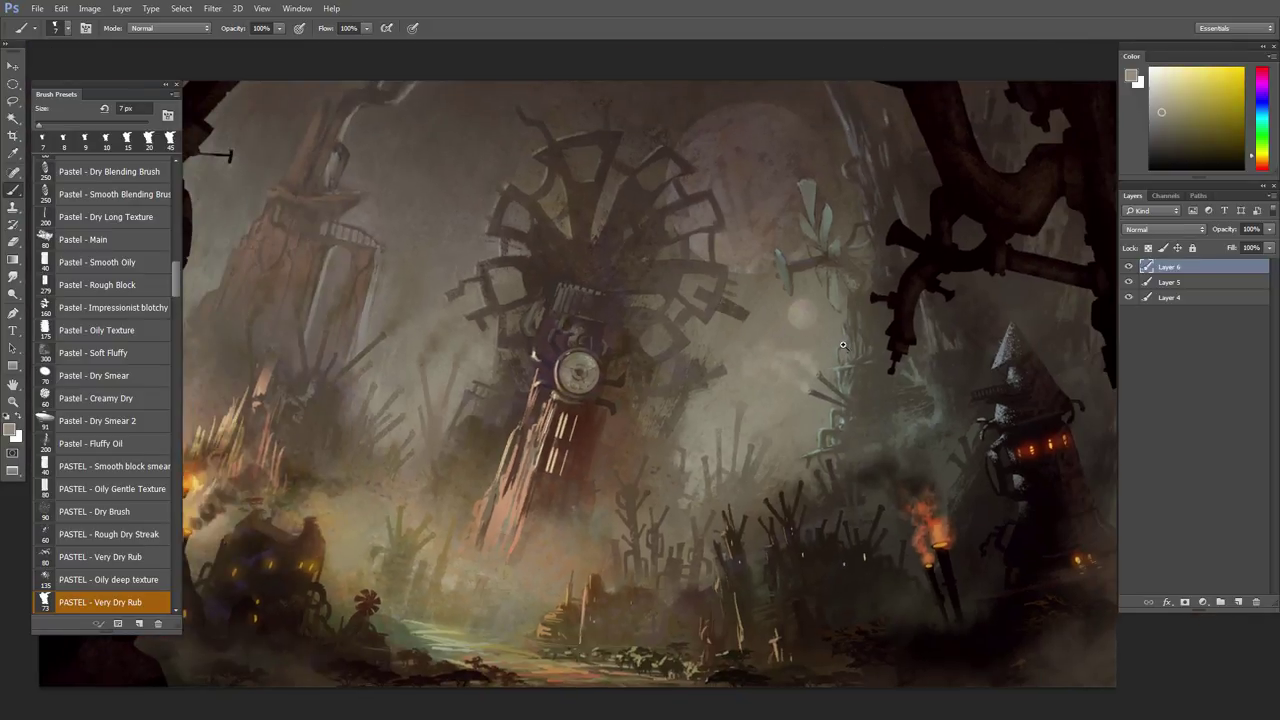
mouse_move(799, 356)
left_mouse_down()
mouse_move(808, 374)
mouse_move(764, 423)
left_mouse_up()
mouse_move(779, 375)
left_mouse_down()
mouse_move(768, 334)
mouse_move(737, 374)
mouse_move(758, 415)
mouse_move(744, 366)
mouse_move(734, 408)
left_mouse_up()
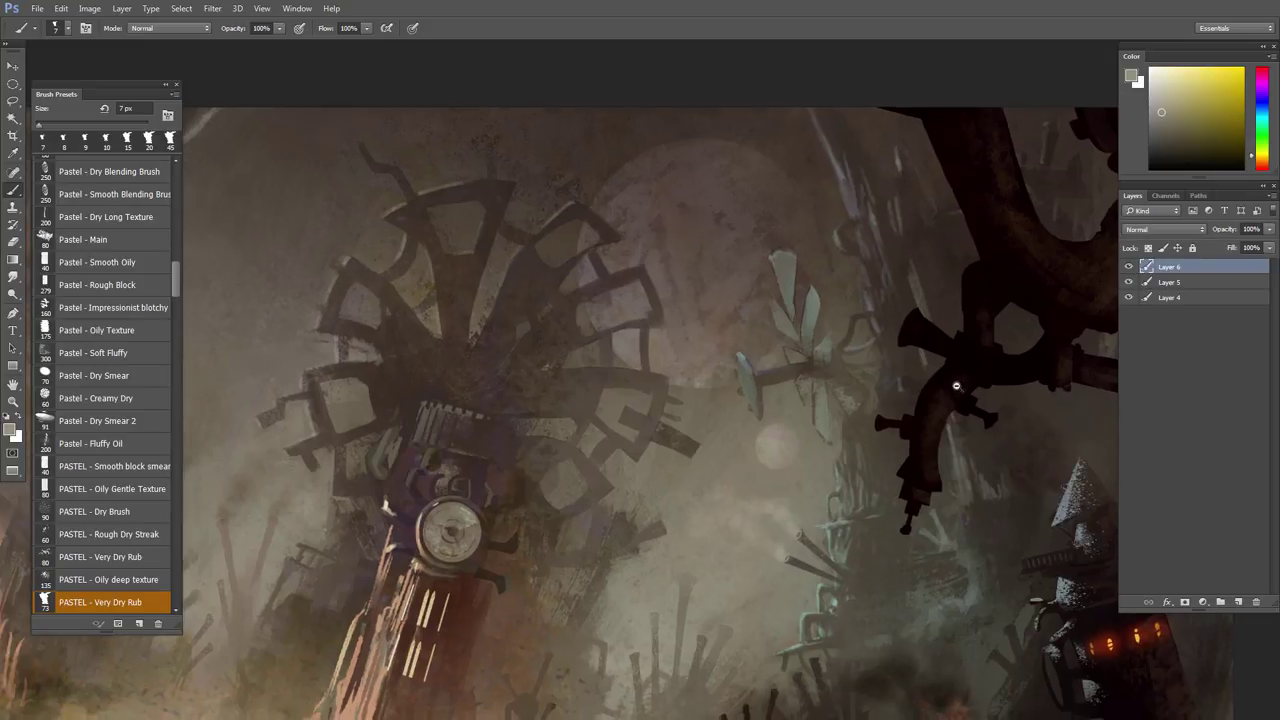
left_click_drag(956, 385, 773, 397)
left_click(1238, 602)
key("m")
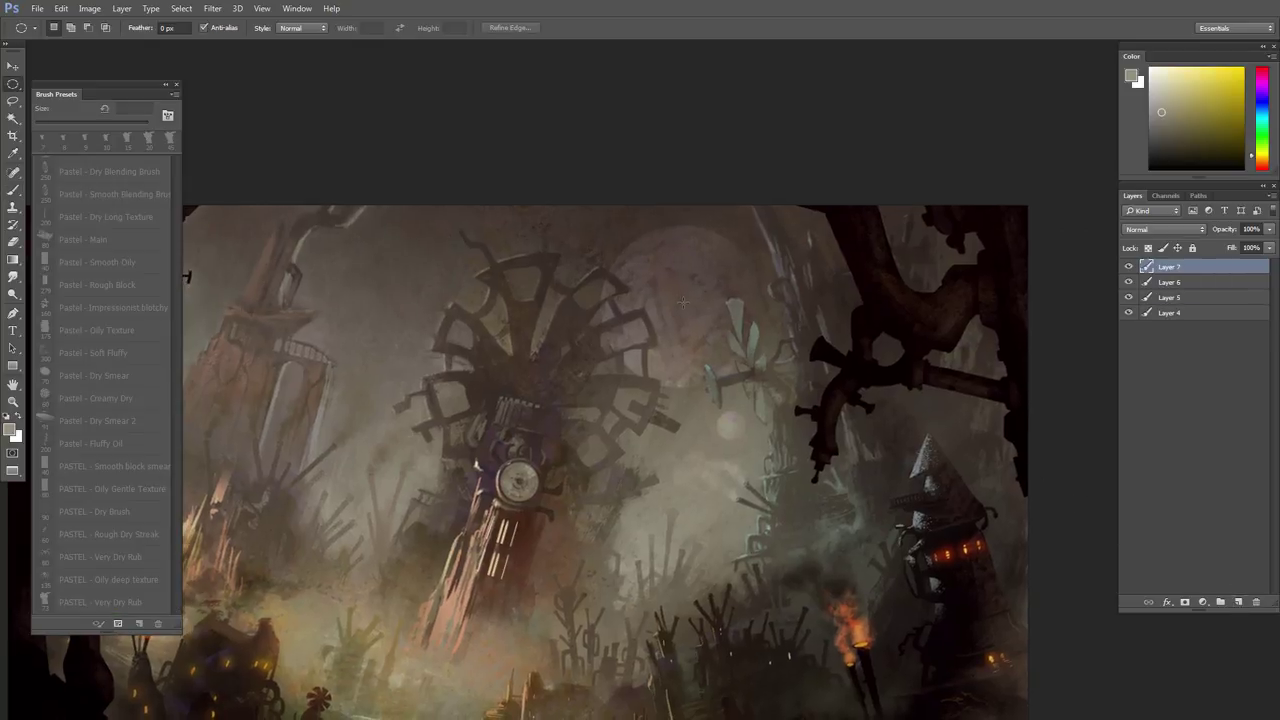
mouse_move(700, 319)
left_mouse_down()
mouse_move(766, 391)
mouse_move(704, 330)
left_mouse_up()
key("b")
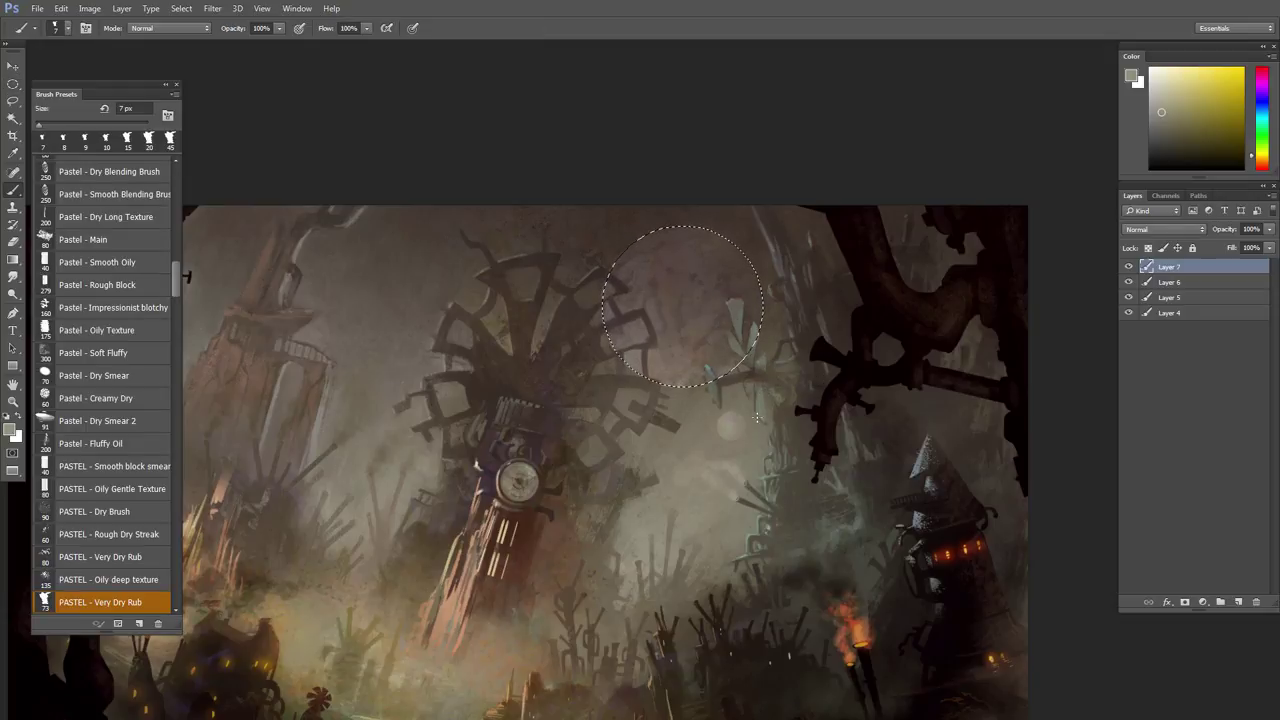
- Lighten the large moon inside the selection with a sampled pale beige-grey, enlarging the Very Dry Rub brush to 125 px
left_click(729, 413, "alt")
key("bracketright")
key("bracketright")
key("bracketright")
key("bracketright")
key("bracketright")
key("bracketright")
key("bracketright")
key("bracketright")
key("bracketright")
key("bracketright")
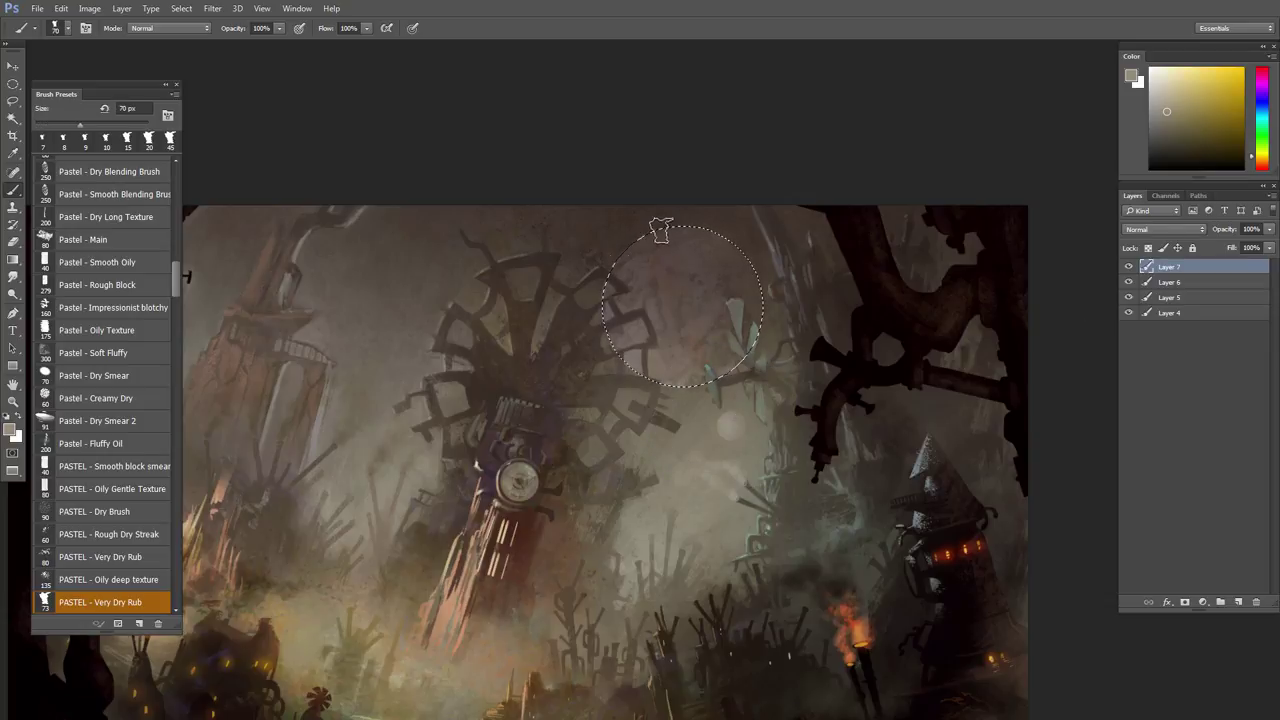
key("bracketright")
key("bracketright")
key("bracketright")
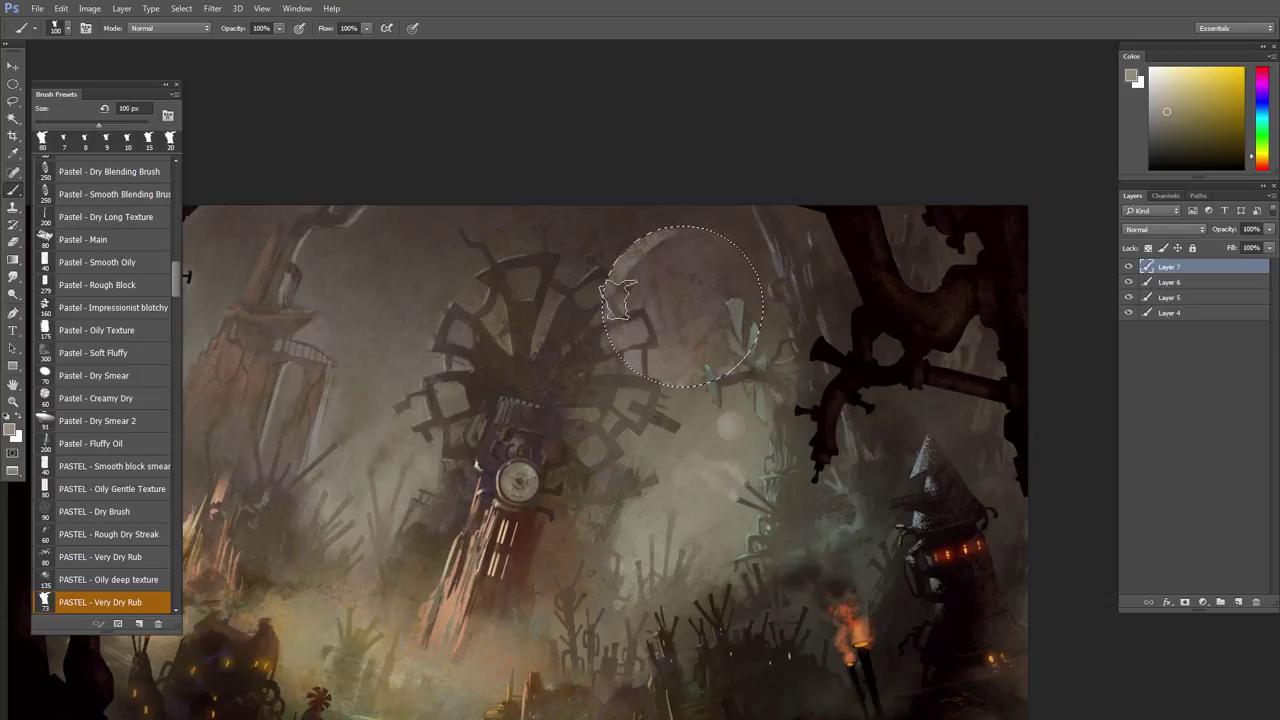
mouse_move(672, 375)
left_mouse_down()
mouse_move(638, 255)
mouse_move(624, 285)
mouse_move(653, 328)
mouse_move(690, 228)
mouse_move(636, 343)
mouse_move(686, 315)
mouse_move(703, 237)
mouse_move(640, 361)
mouse_move(688, 282)
mouse_move(693, 240)
mouse_move(703, 385)
mouse_move(691, 310)
mouse_move(710, 238)
mouse_move(723, 390)
mouse_move(736, 328)
mouse_move(728, 251)
left_mouse_up()
- Shape the large moon's shaded side by alternating a 100 px eraser with the 125 px pale grey brush
key("e")
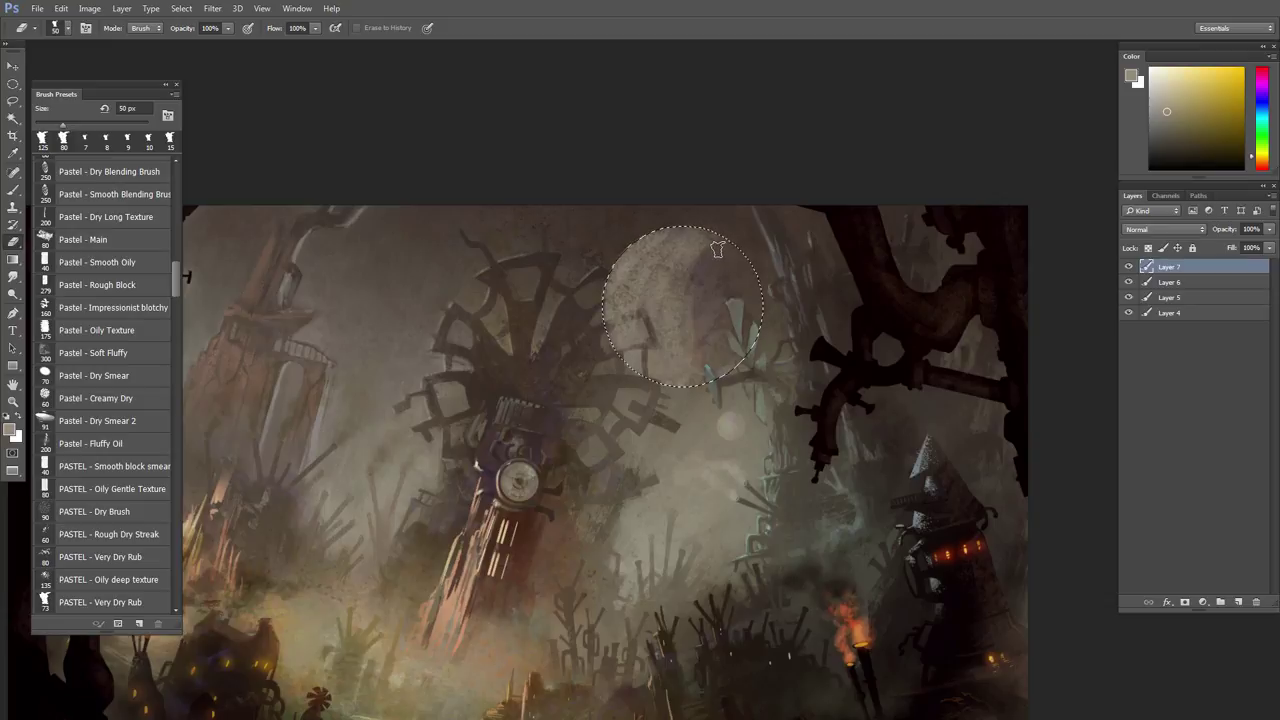
key("bracketright")
key("bracketright")
key("bracketright")
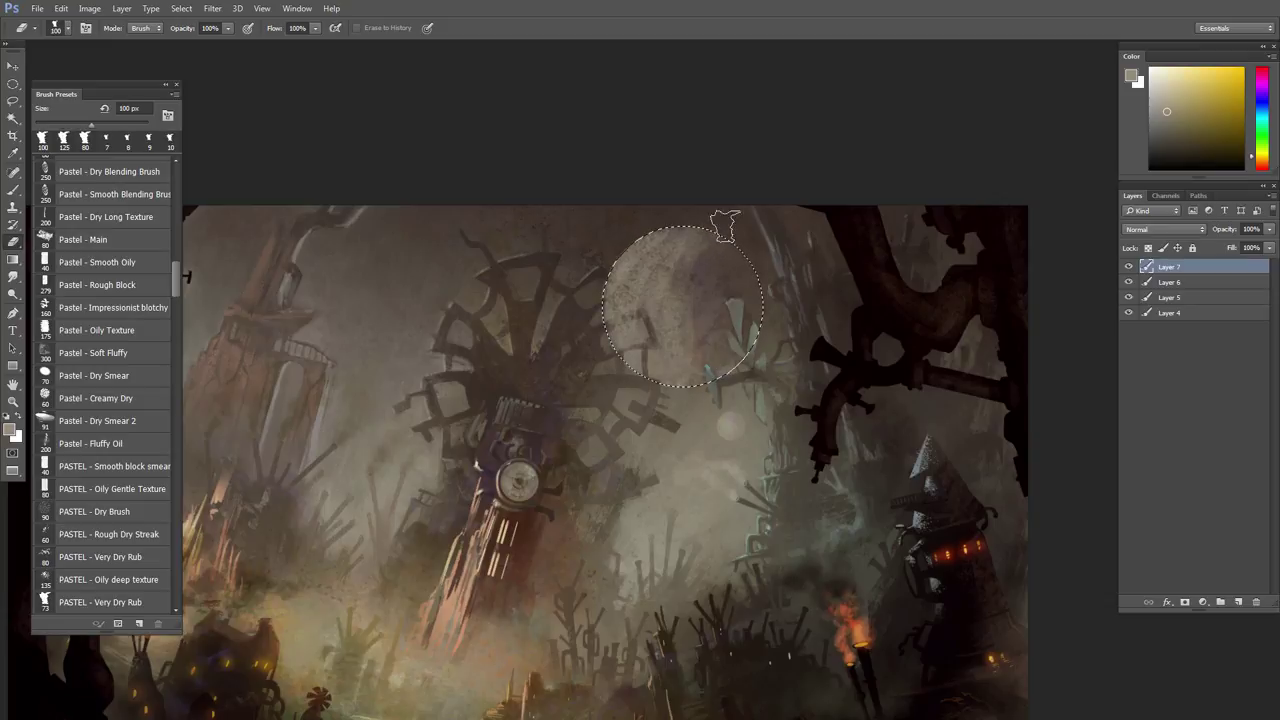
key("b")
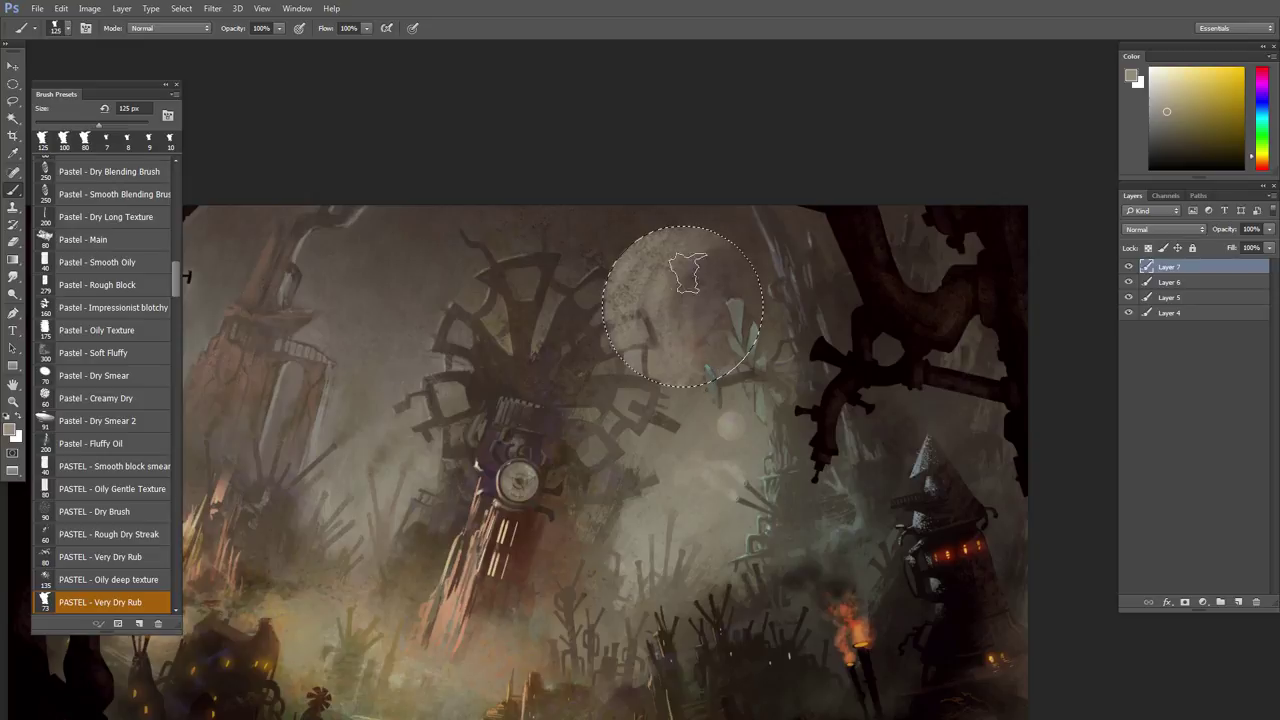
key("e")
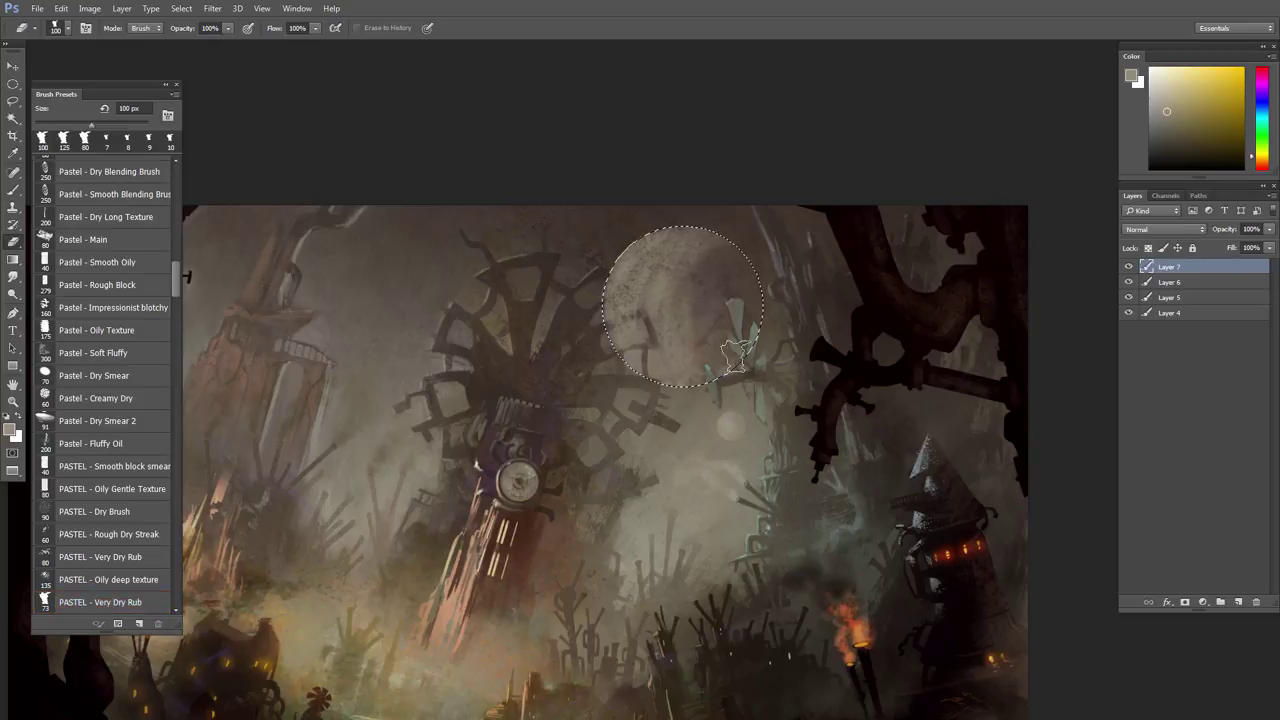
key("b")
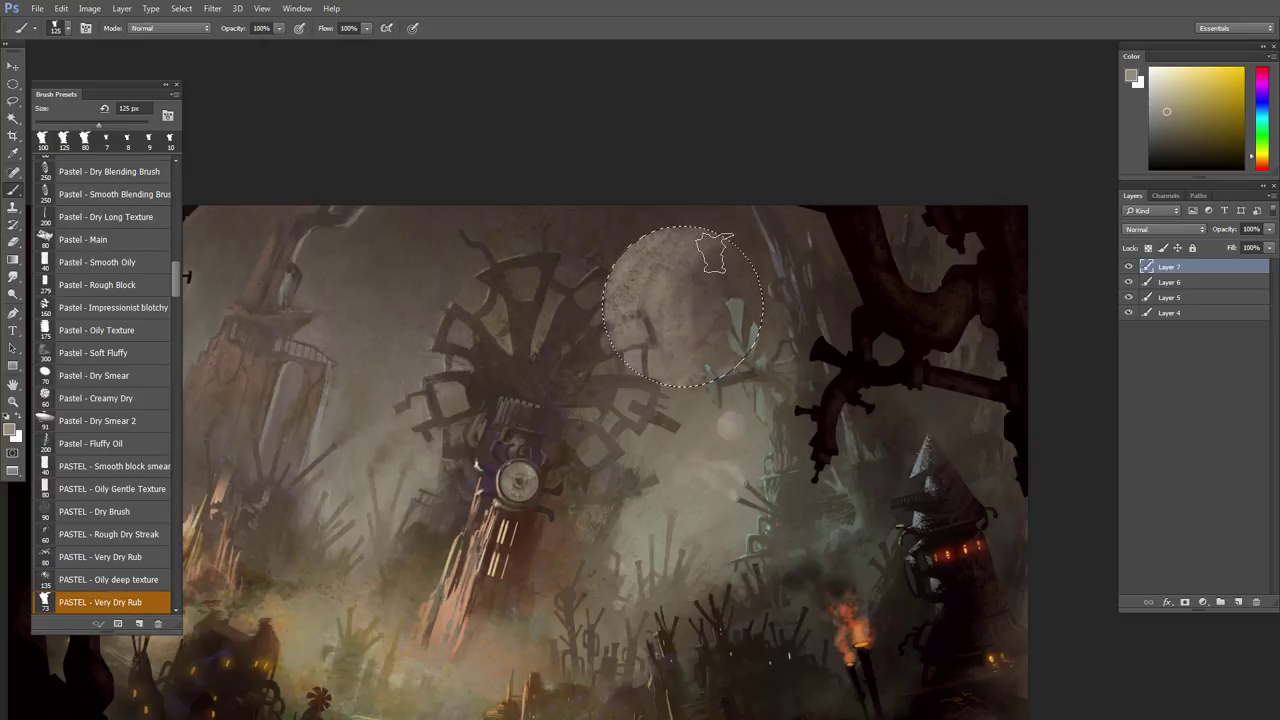
- Shade the large moon with a sampled dark brown at 125 px and thin the paint with a 100 px eraser
left_click(725, 287, "alt")
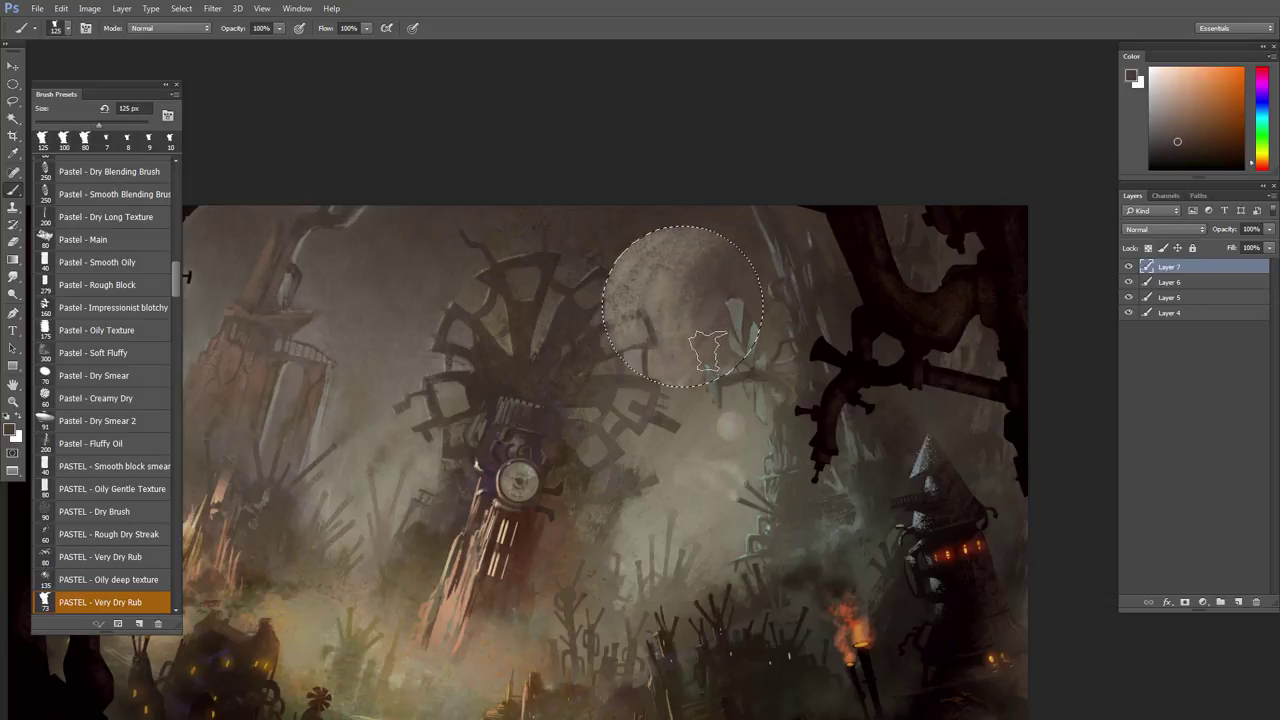
mouse_move(707, 350)
left_mouse_down()
mouse_move(701, 262)
mouse_move(715, 340)
mouse_move(691, 360)
left_mouse_up()
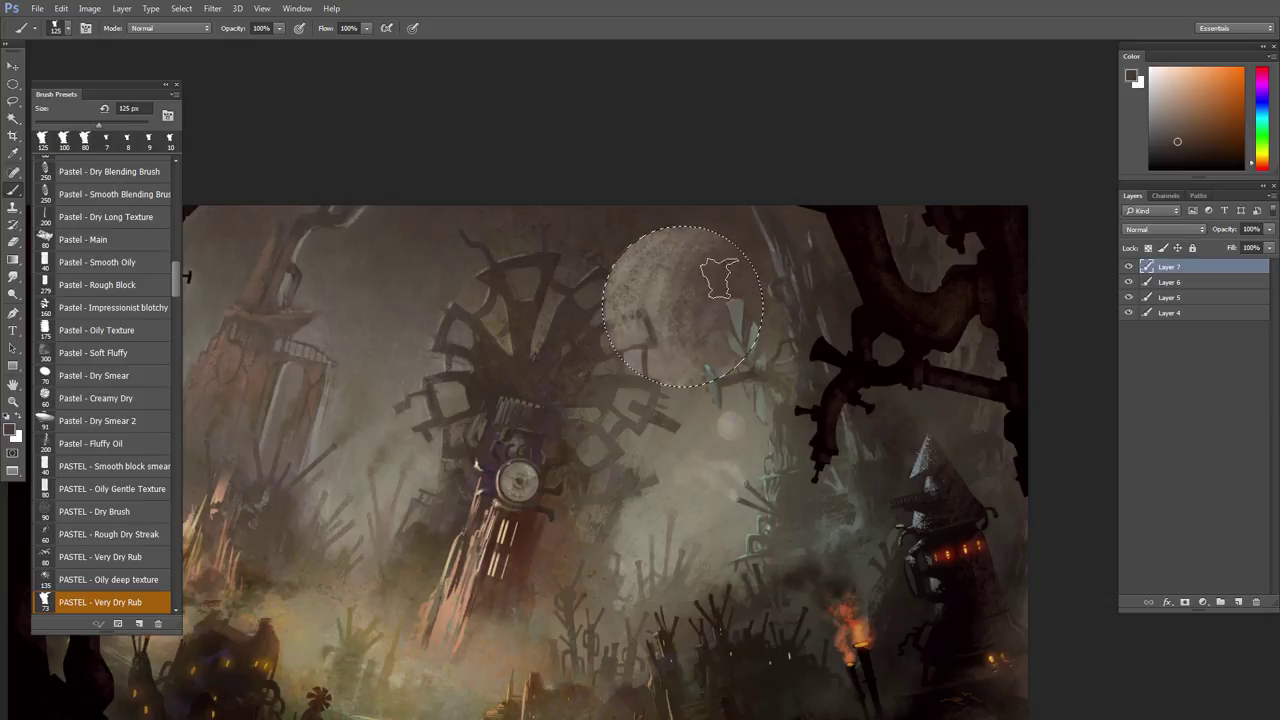
key("e")
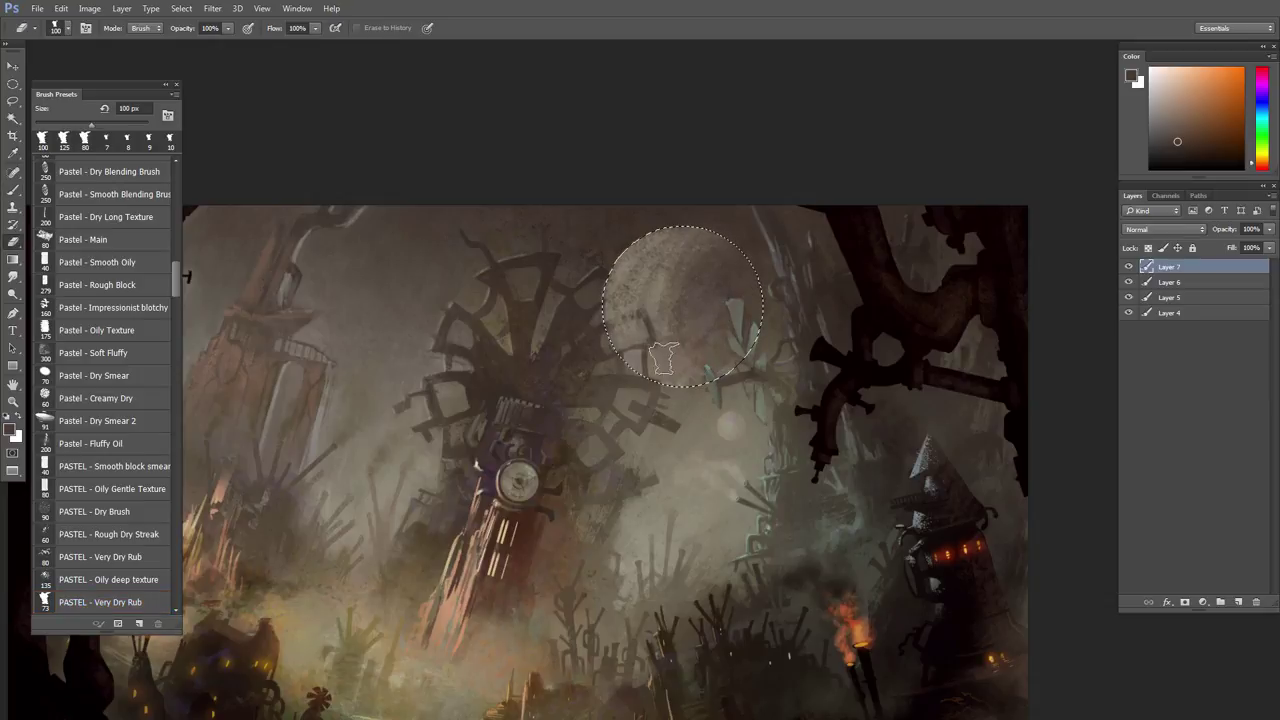
mouse_move(730, 234)
left_mouse_down()
mouse_move(694, 260)
mouse_move(711, 274)
mouse_move(699, 345)
mouse_move(682, 362)
mouse_move(707, 302)
mouse_move(677, 320)
left_mouse_up()
- Erase the moon paint covering the giant wheel's rim segments with the eraser reduced to 20 px
key("ctrl+space")
scroll(661, 354, "up", 1)
key("bracketleft")
key("bracketleft")
key("bracketleft")
key("bracketleft")
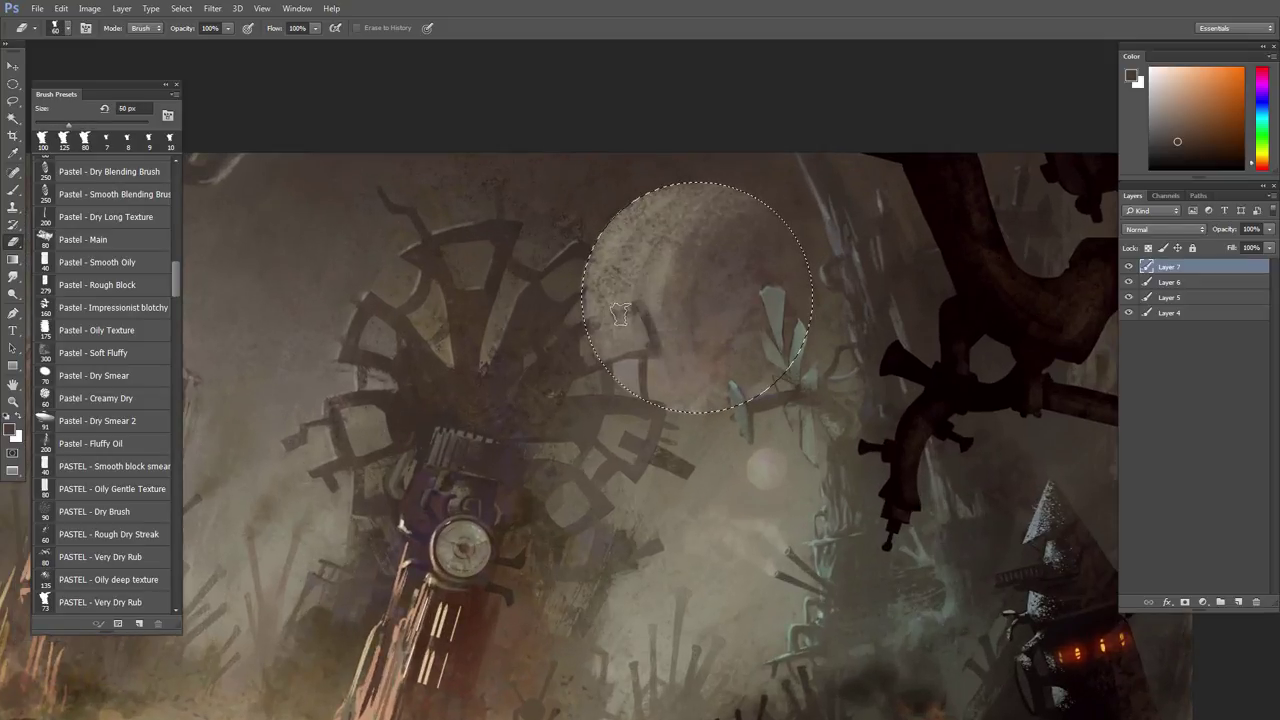
key("bracketleft")
key("bracketleft")
key("bracketleft")
key("bracketleft")
key("bracketleft")
mouse_move(598, 321)
left_mouse_down()
mouse_move(636, 309)
mouse_move(601, 327)
mouse_move(650, 330)
left_mouse_up()
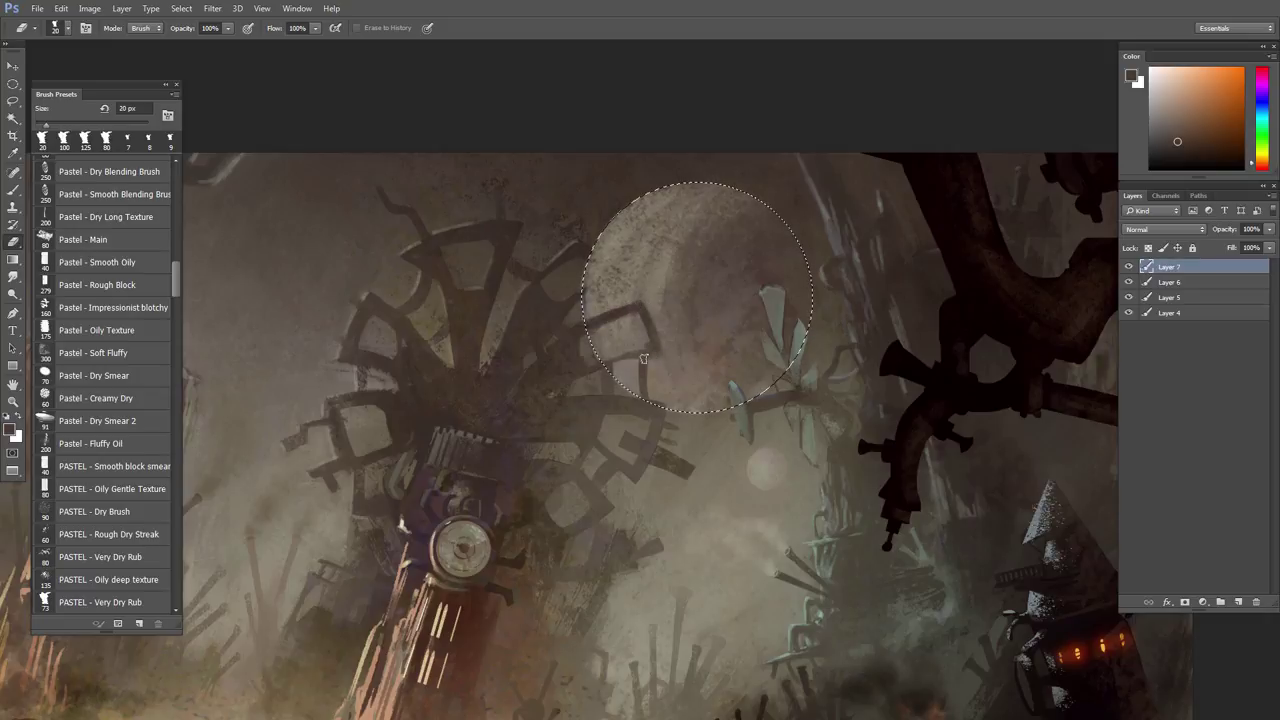
left_click(598, 358)
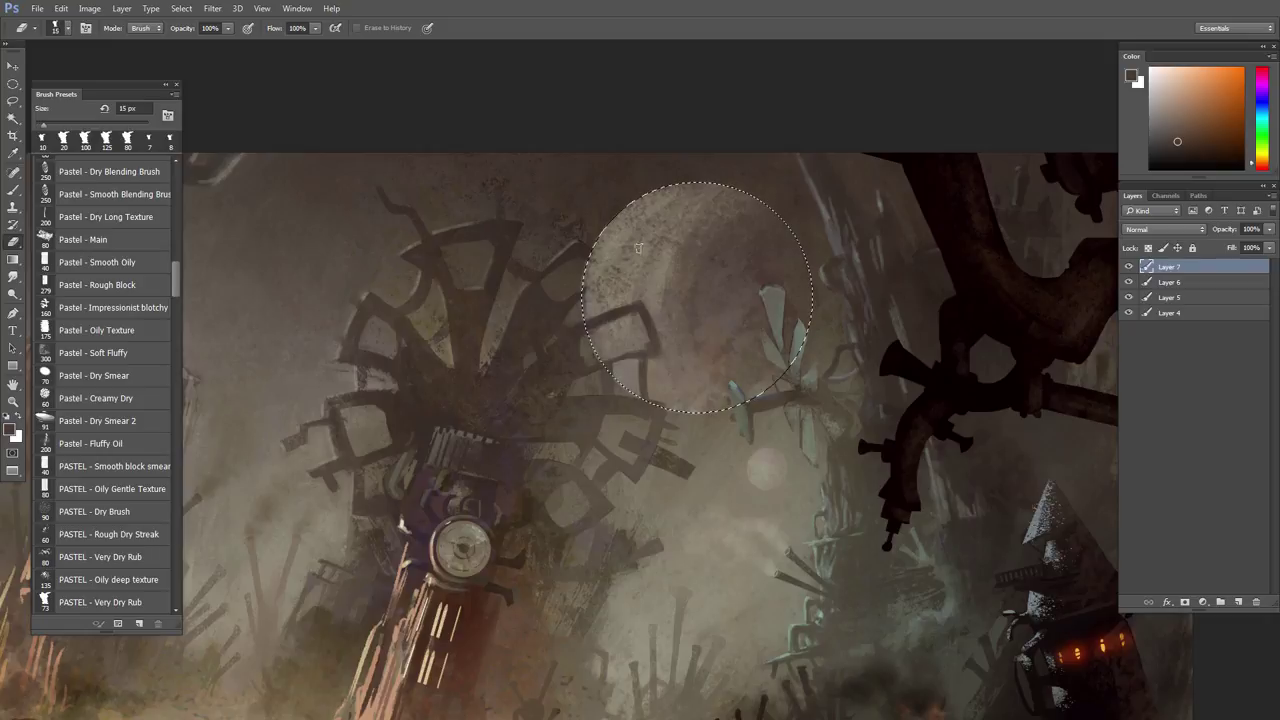
- Lower Layer 7's opacity to 60% and erase moon paint from the wheel's upper spoke tip at 20 px
key("bracketright")
left_click_drag(1268, 229, 1241, 247)
left_click(604, 269)
left_click_drag(615, 270, 597, 256)
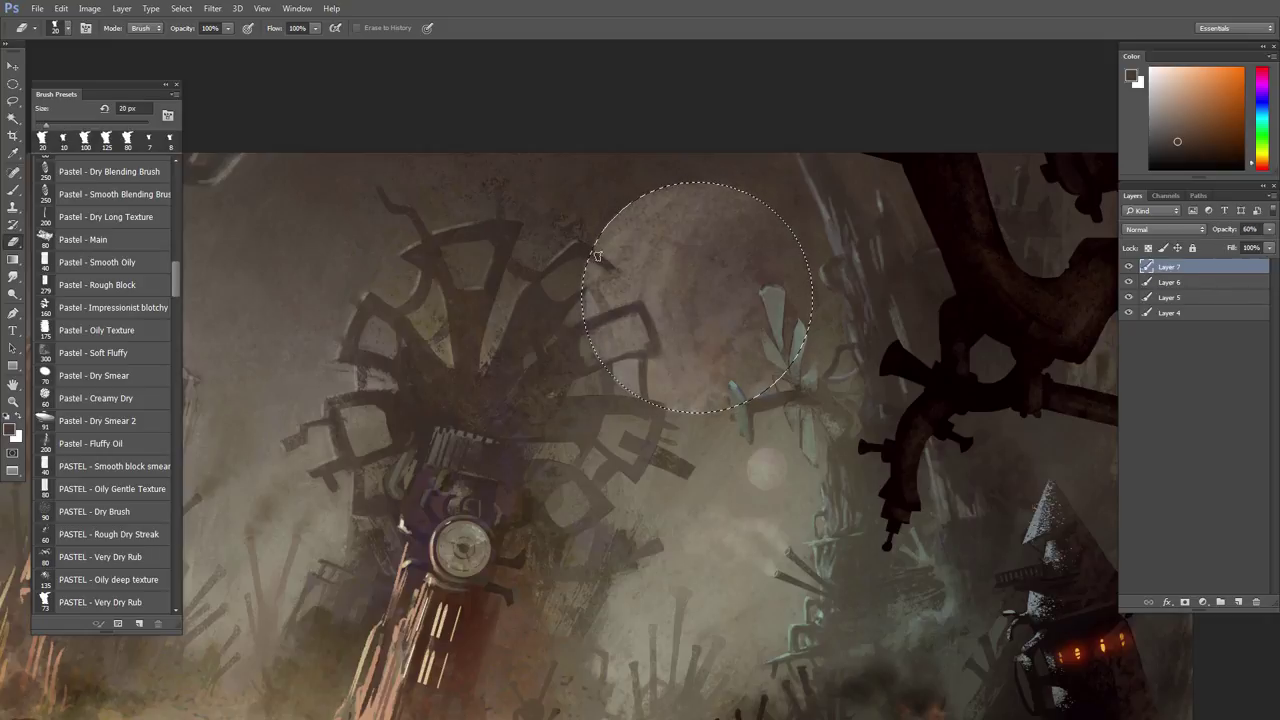
- Clean the remaining moon paint off the wheel's outer spokes with a 15 px eraser and remove the circular selection
key("bracketleft")
left_click_drag(609, 281, 595, 288)
key("bracketright")
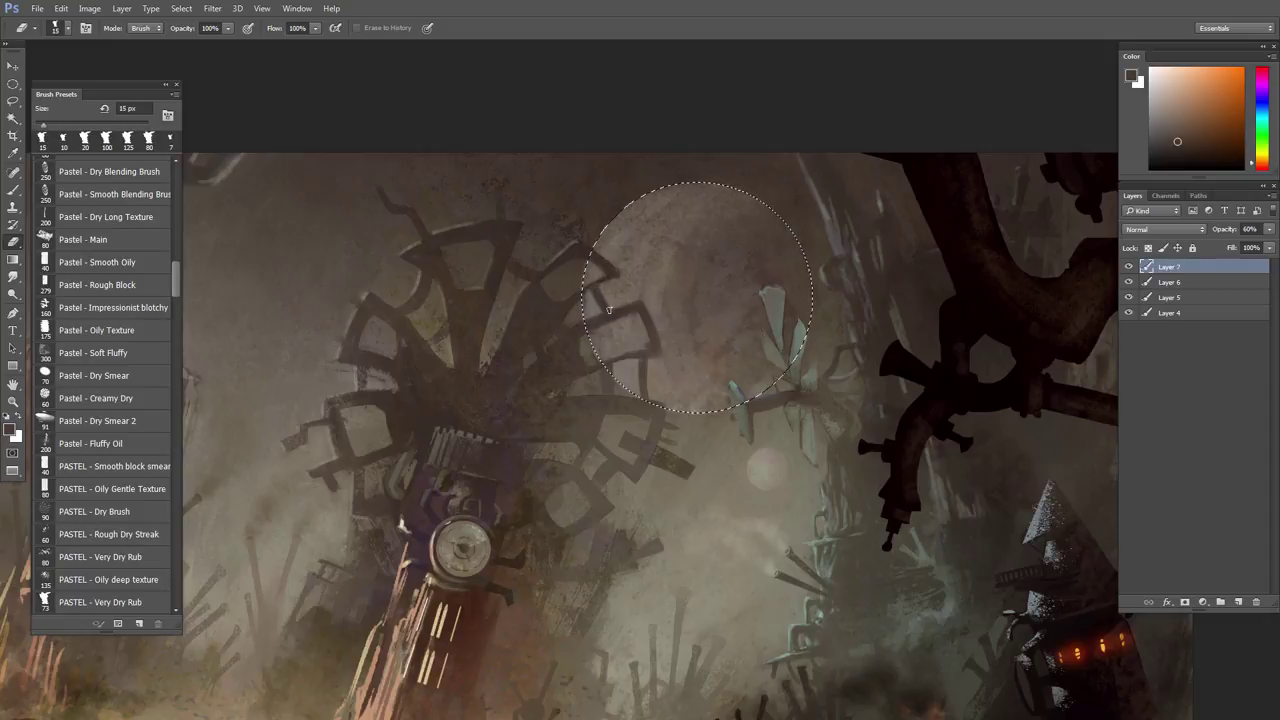
key("ctrl+d")
left_click_drag(690, 398, 676, 379)
left_click_drag(619, 335, 630, 364)
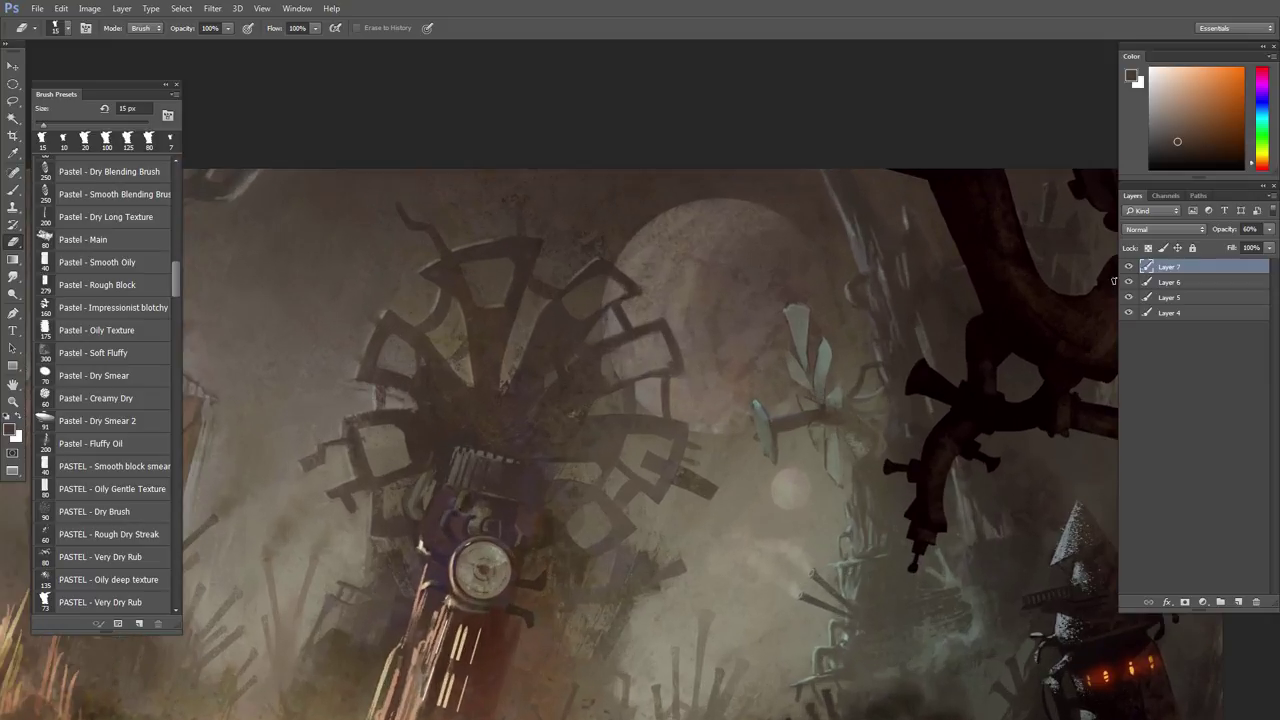
- Check Layer 7 in isolation, sample a beige-grey from the moon and reduce the Very Dry Rub brush to 15 px
left_click(1128, 266, "alt")
key("b")
left_click(768, 244, "alt")
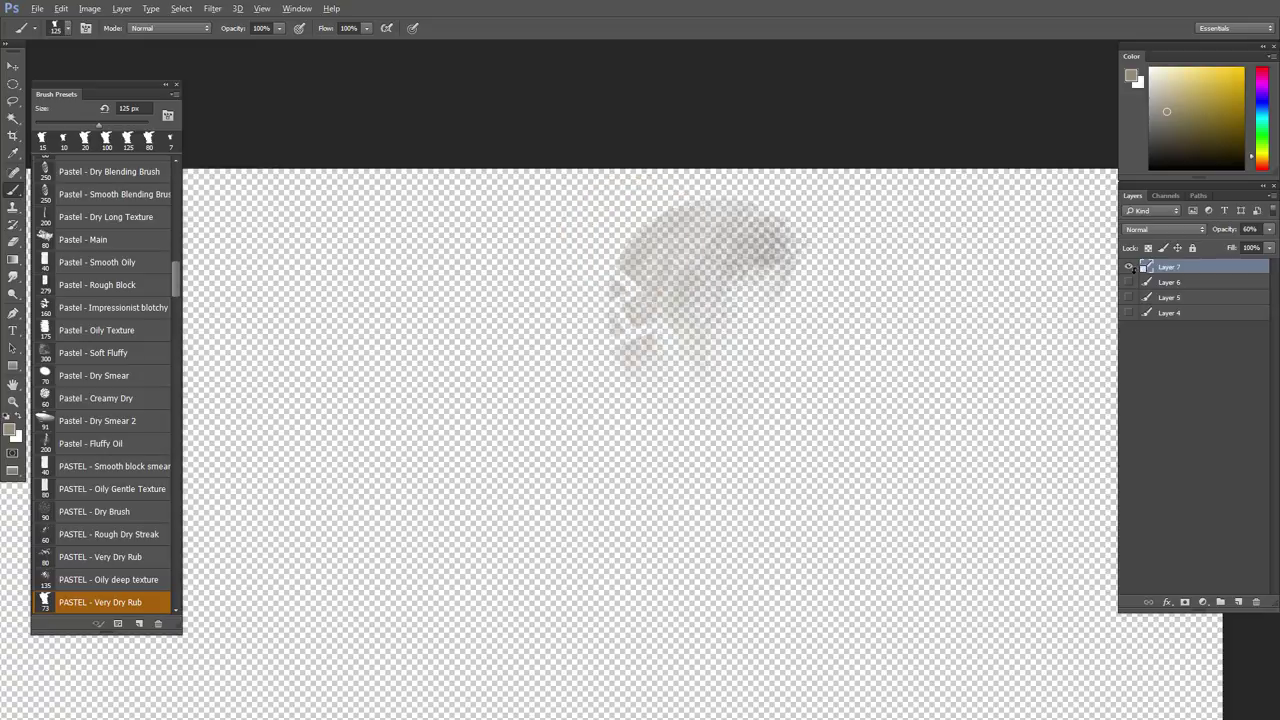
left_click(1128, 266, "alt")
key("bracketleft")
key("bracketleft")
key("bracketleft")
key("bracketleft")
key("bracketleft")
key("bracketleft")
key("bracketleft")
key("bracketleft")
key("bracketleft")
key("bracketleft")
key("bracketleft")
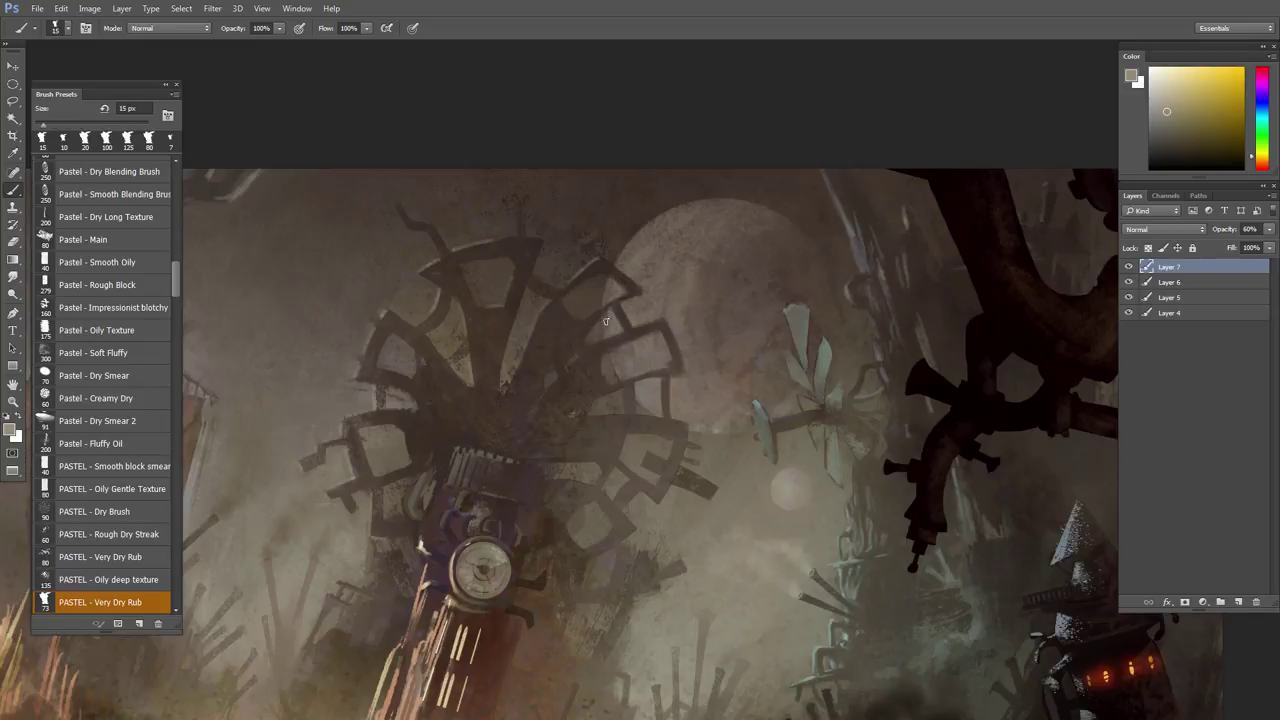
key("e")
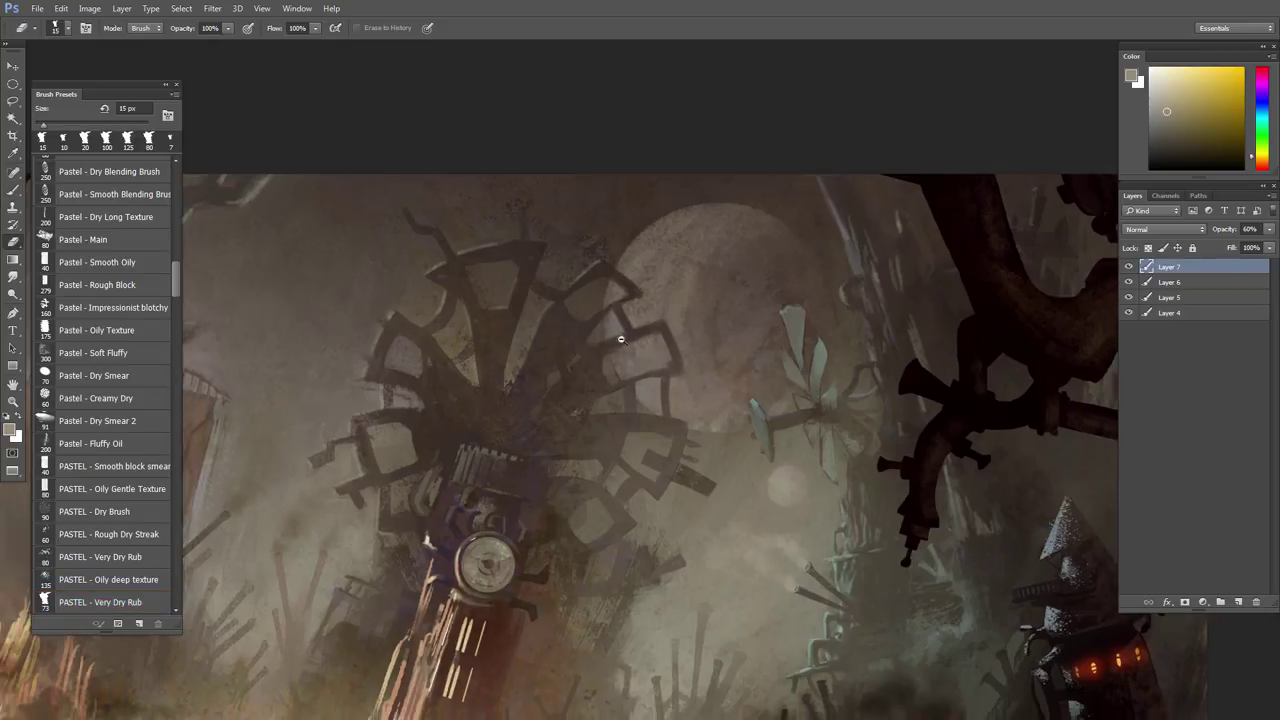
- Thin the large moon's pale paint with the eraser enlarged to 90 px
scroll(634, 336, "down", 2)
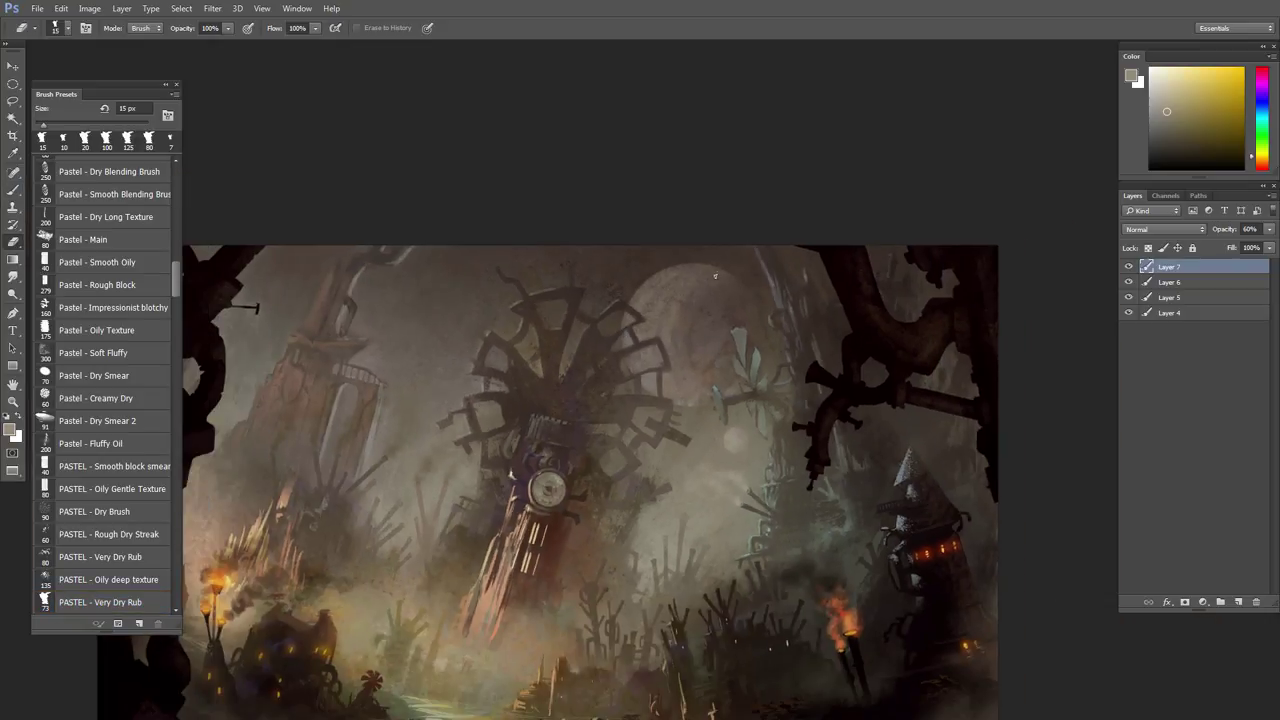
key("bracketright")
key("bracketright")
key("bracketright")
key("bracketright")
key("bracketright")
key("bracketright")
key("bracketright")
key("bracketright")
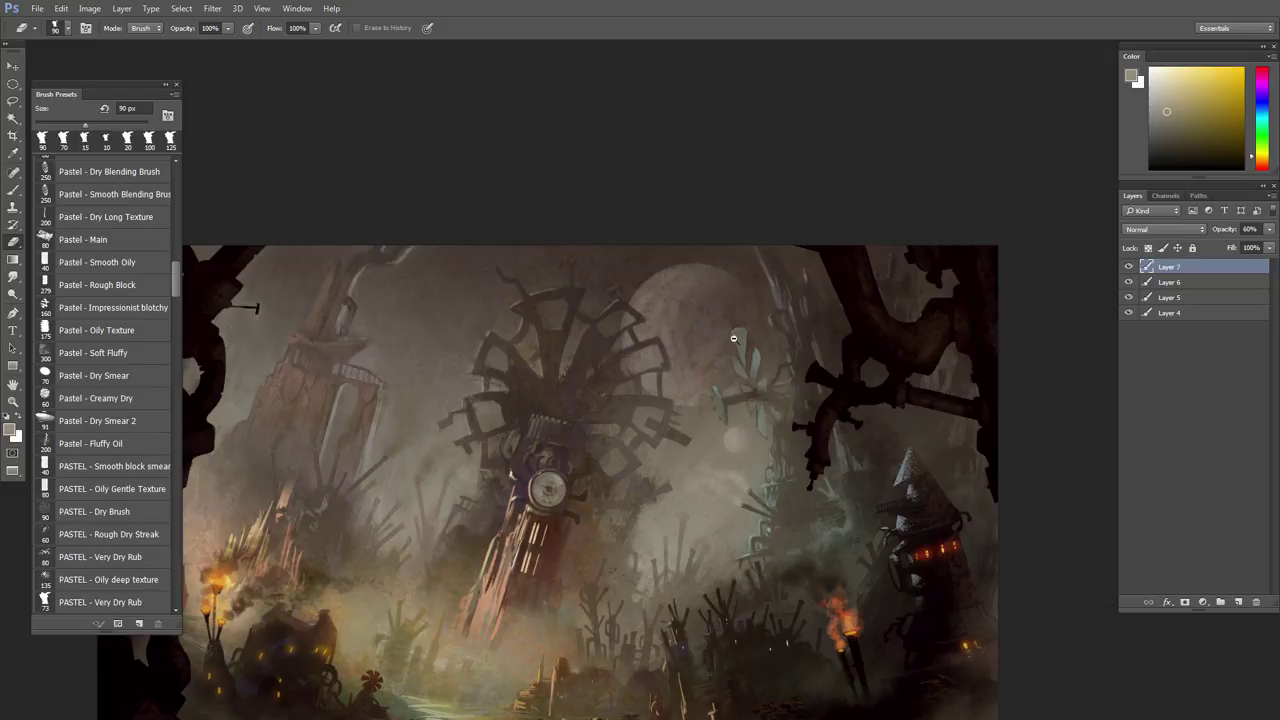
scroll(733, 338, "up", 1)
key("b")
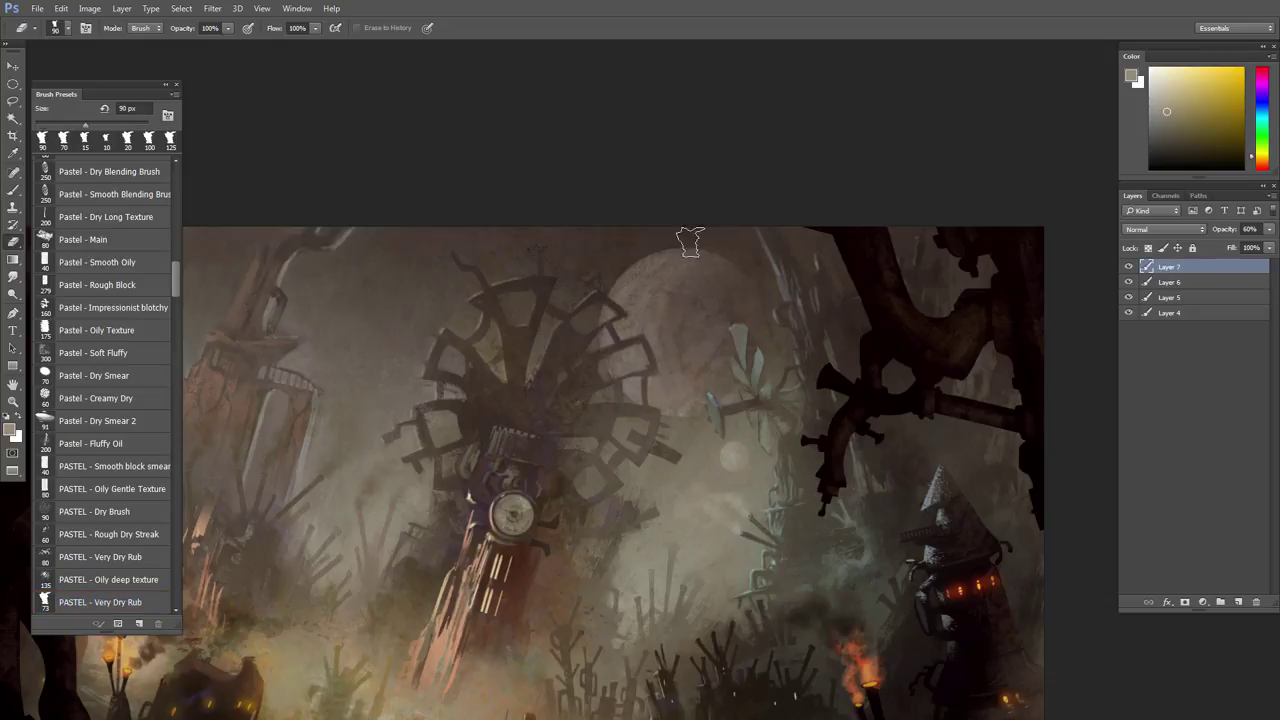
- Inspect Layer 7 on its own and brush beige-grey texture across the large moon at 150 px
left_click(1129, 267, "alt")
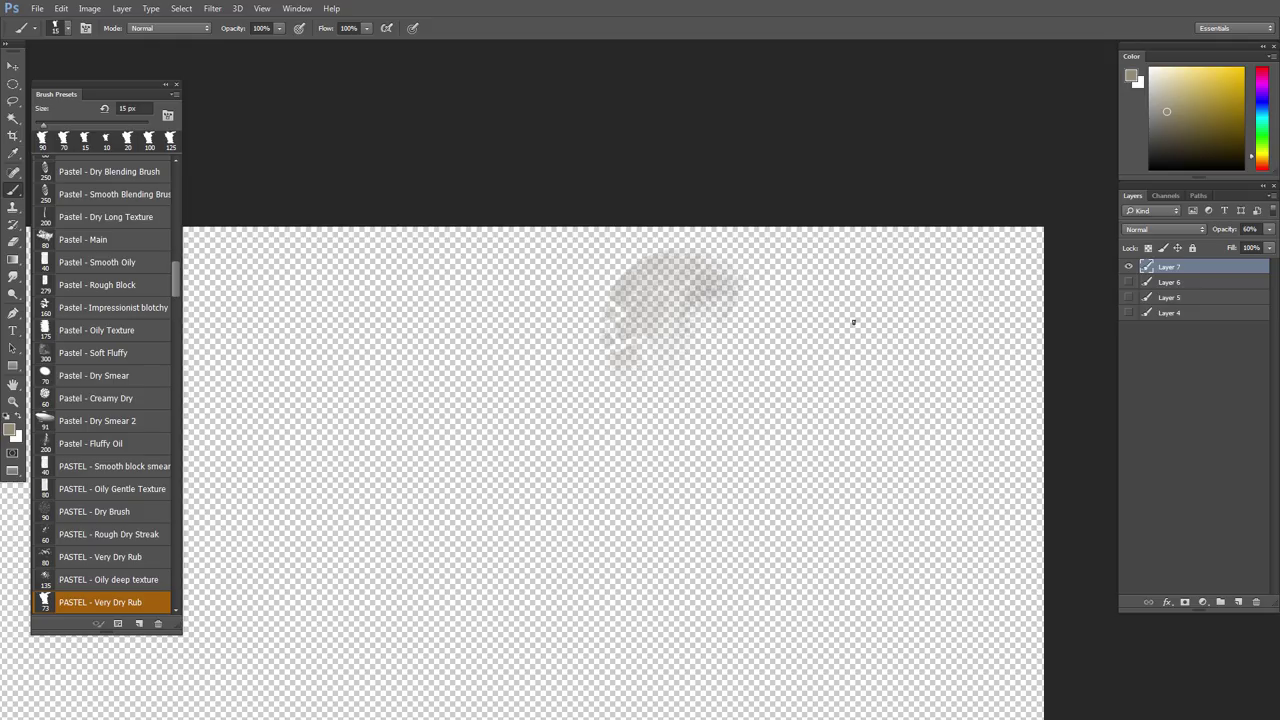
left_click(1129, 267, "alt")
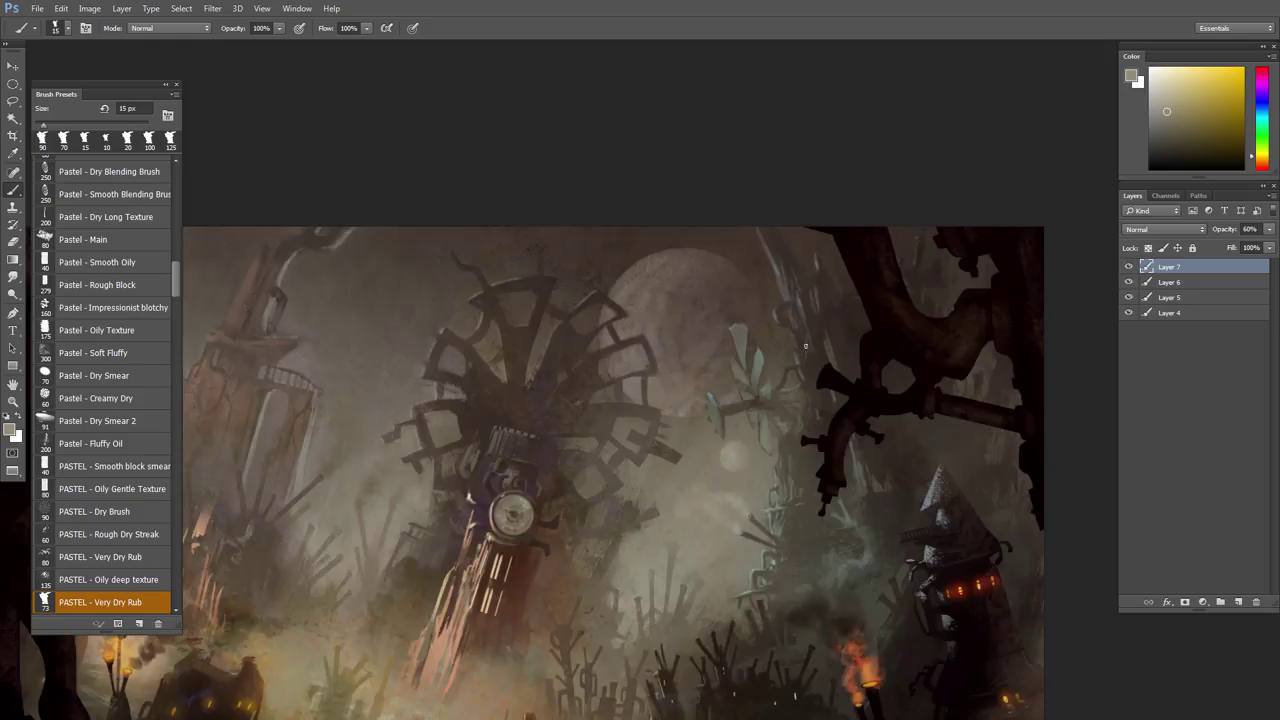
key("bracketright")
key("bracketright")
key("bracketright")
key("bracketright")
key("bracketright")
key("bracketright")
key("bracketright")
key("bracketright")
key("bracketright")
key("bracketright")
mouse_move(724, 329)
left_mouse_down()
mouse_move(692, 374)
mouse_move(675, 288)
left_mouse_up()
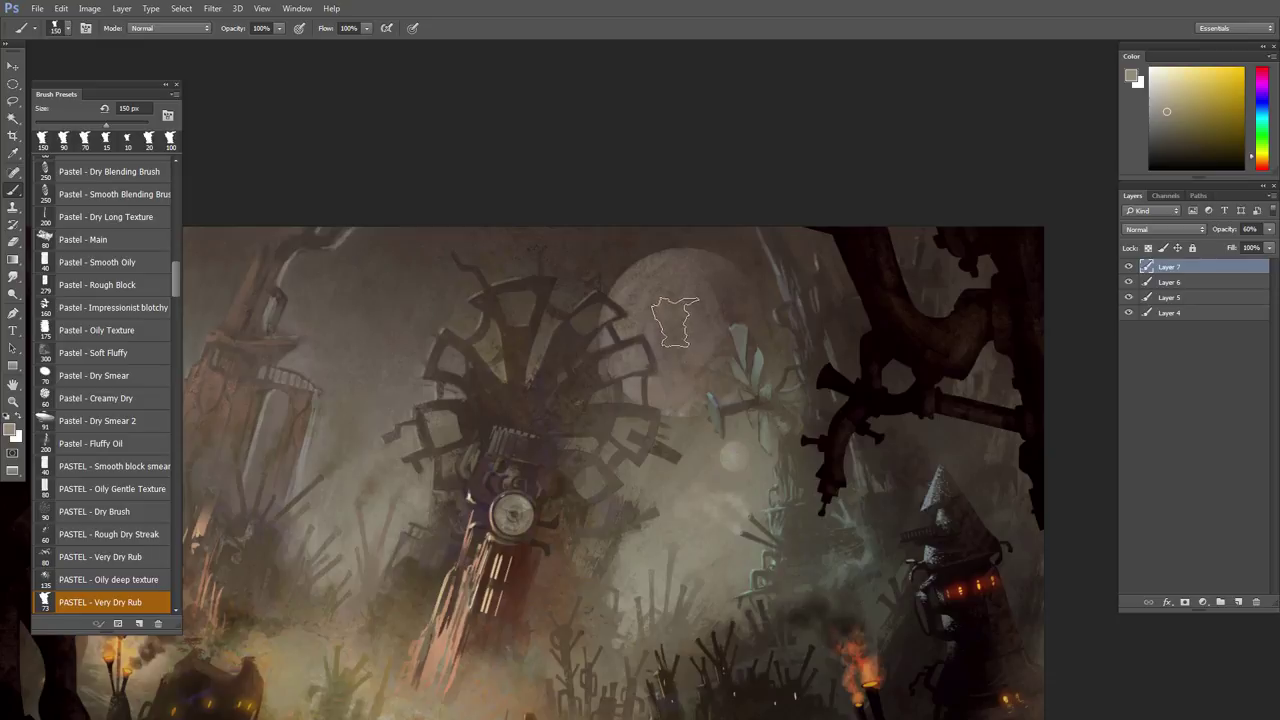
- Refine the large moon's shaded side and lower edge by alternating the 90 px eraser with an 80 px beige-grey brush
key("e")
mouse_move(722, 271)
left_mouse_down()
mouse_move(718, 376)
mouse_move(692, 252)
mouse_move(735, 365)
left_mouse_up()
key("b")
key("bracketleft")
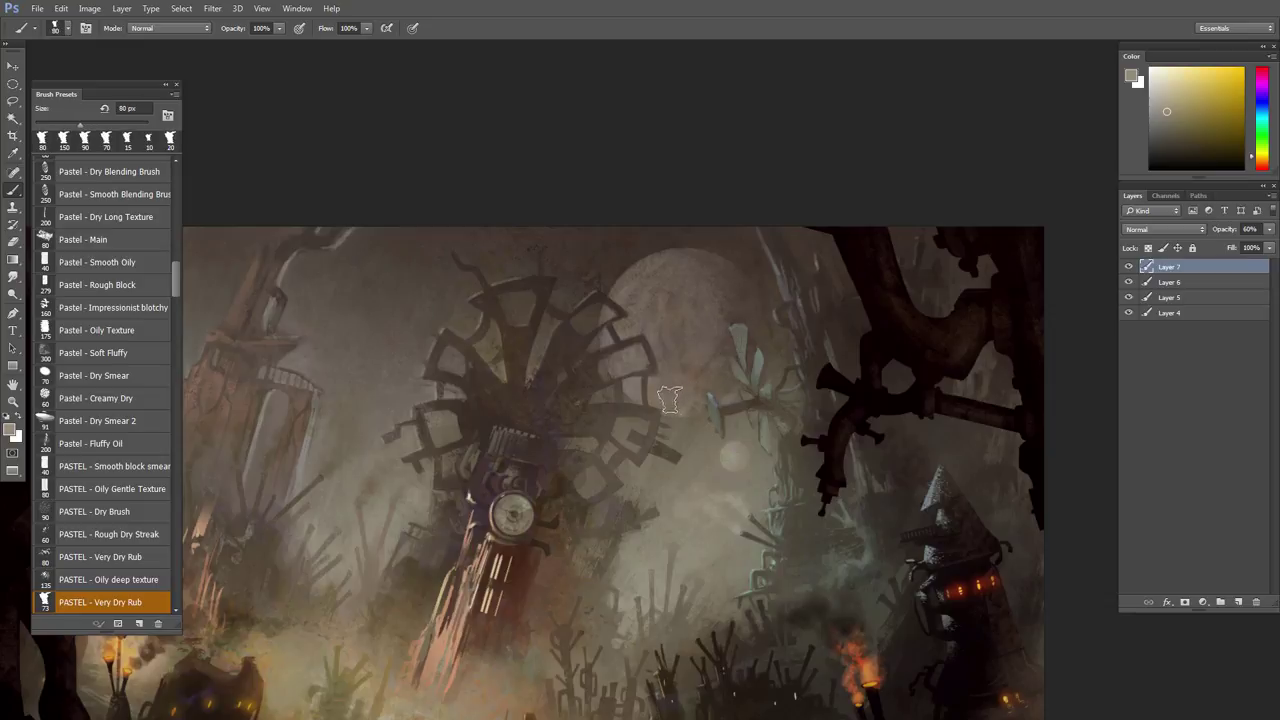
key("e")
mouse_move(681, 427)
left_mouse_down()
mouse_move(721, 401)
mouse_move(621, 400)
mouse_move(760, 407)
mouse_move(719, 417)
left_mouse_up()
key("b")
key("ctrl+minus")
key("ctrl+minus")
left_click_drag(693, 369, 739, 376)
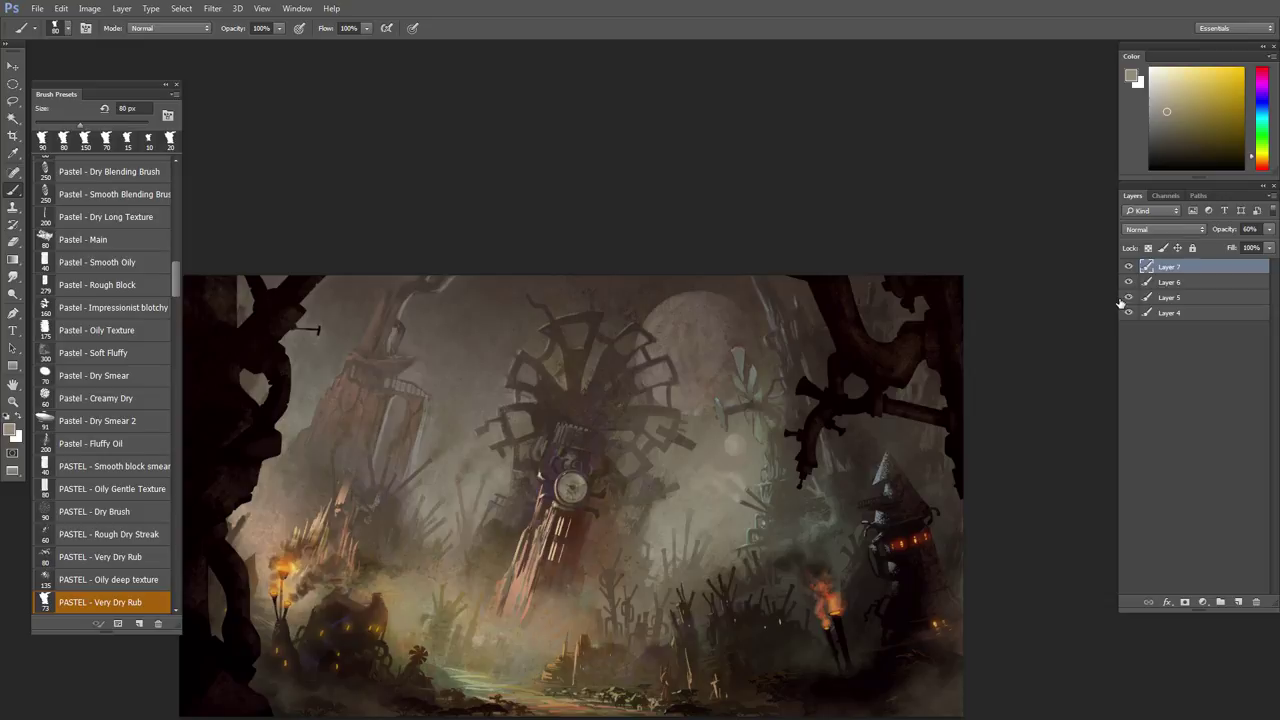
- Adjust Layer 7 with Hue/Saturation, using hue -11, lightness -4 and a raised saturation
key("ctrl+u")
left_click_drag(431, 214, 432, 250)
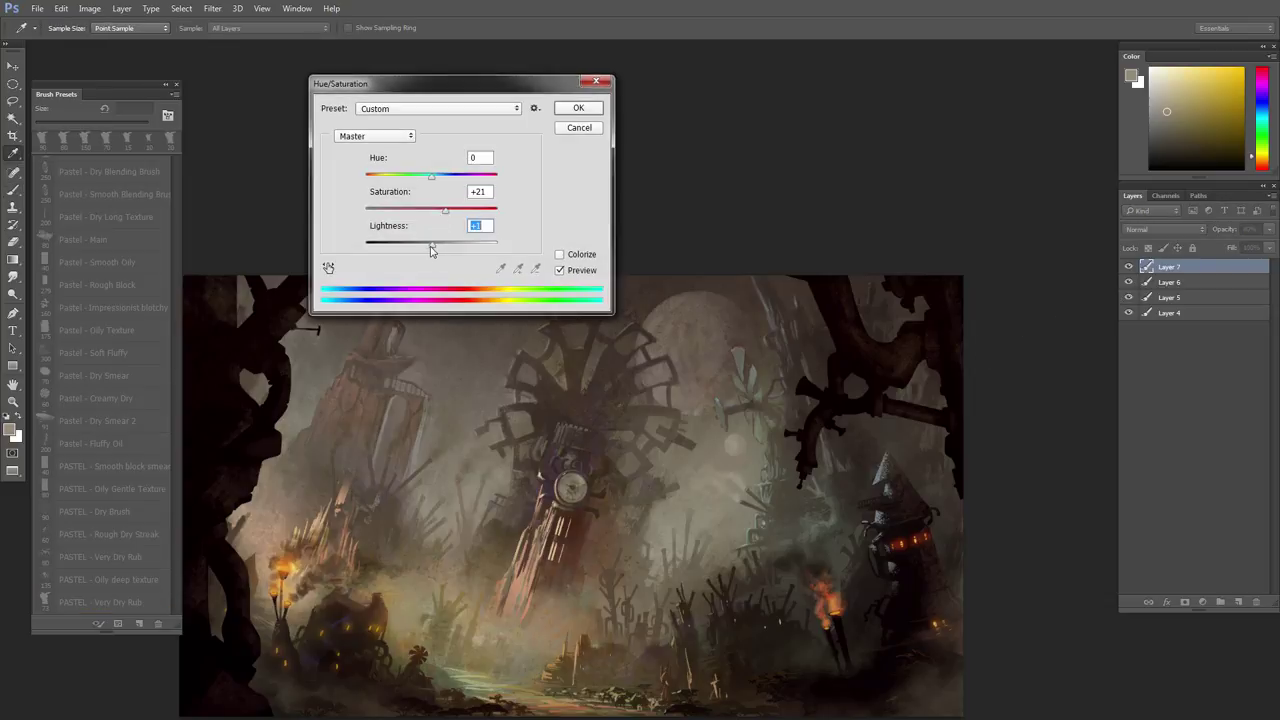
left_click_drag(432, 180, 449, 218)
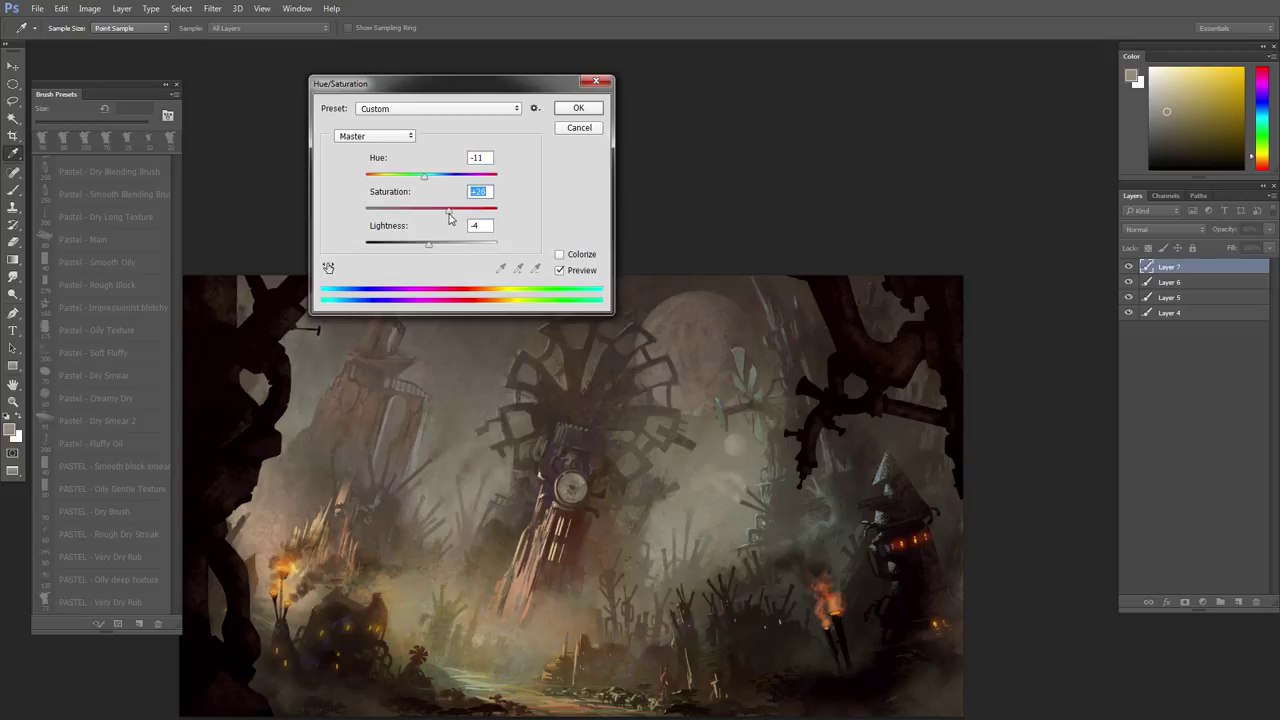
left_click(578, 108)
key("b")
key("ctrl+minus")
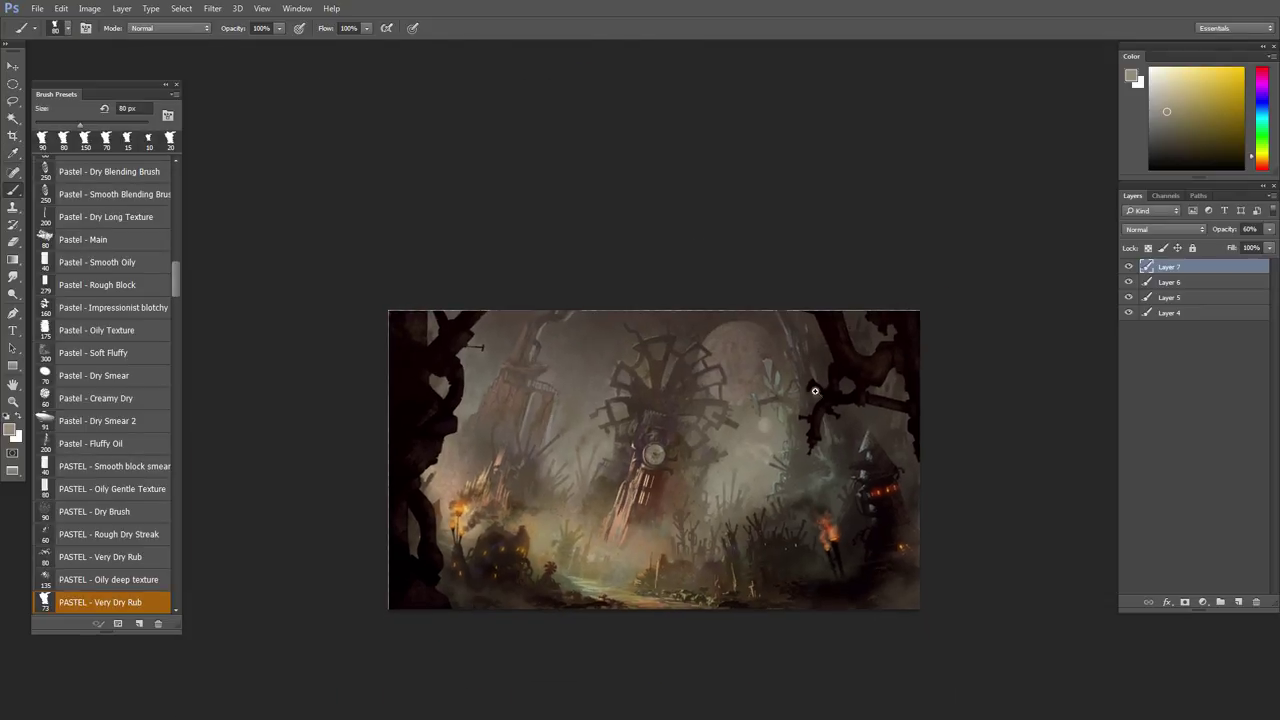
- Try several blend modes on Layer 7 and set it to Lighten
scroll(815, 391, "up", 3)
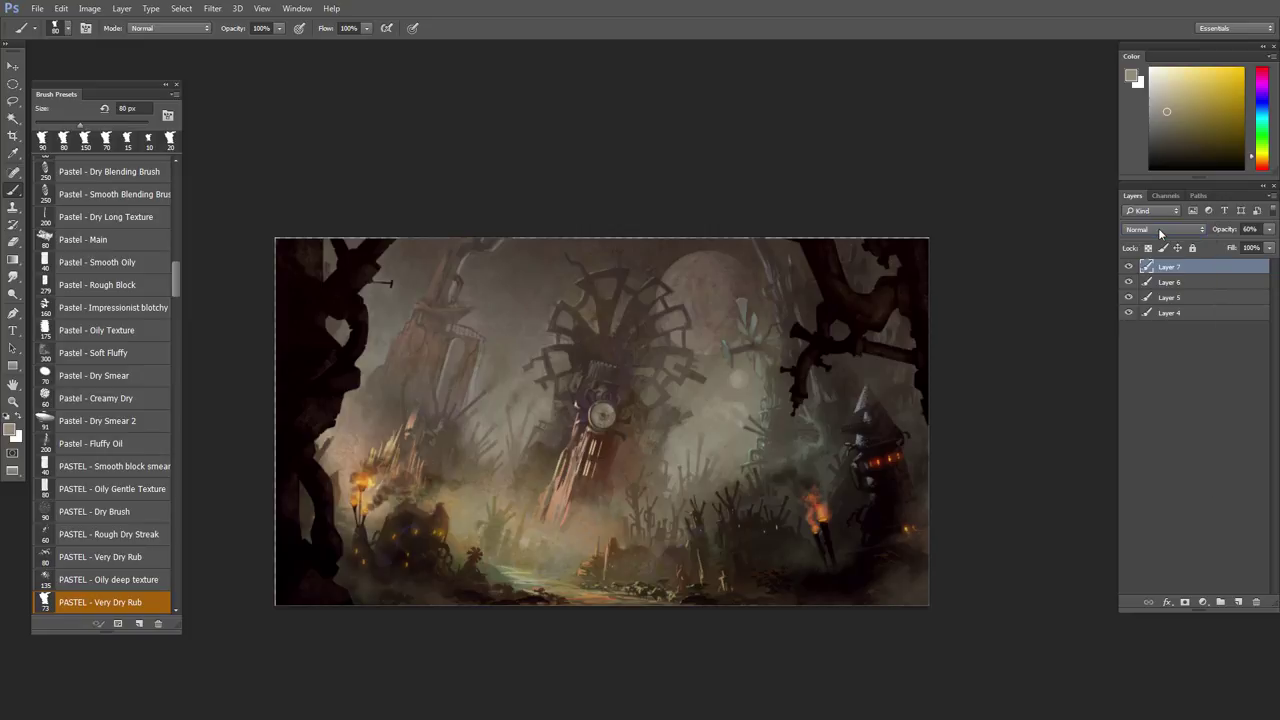
scroll(1158, 228, "down", 4)
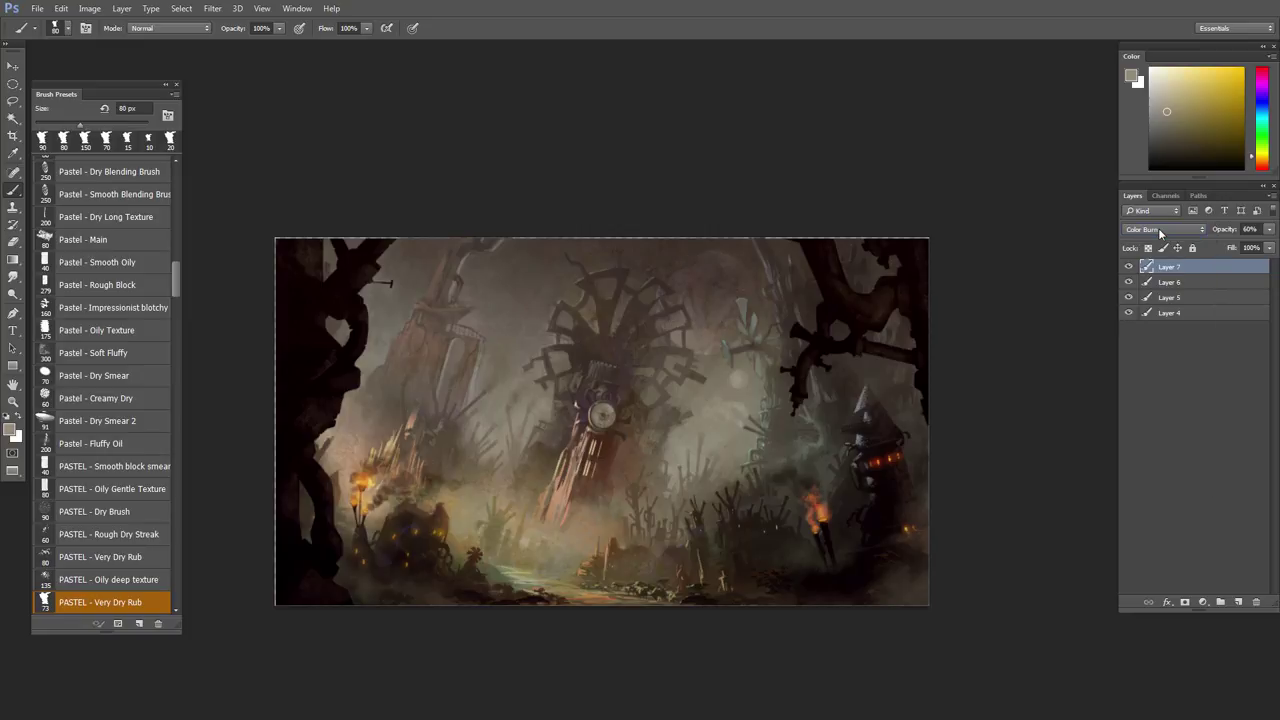
scroll(1158, 228, "down", 2)
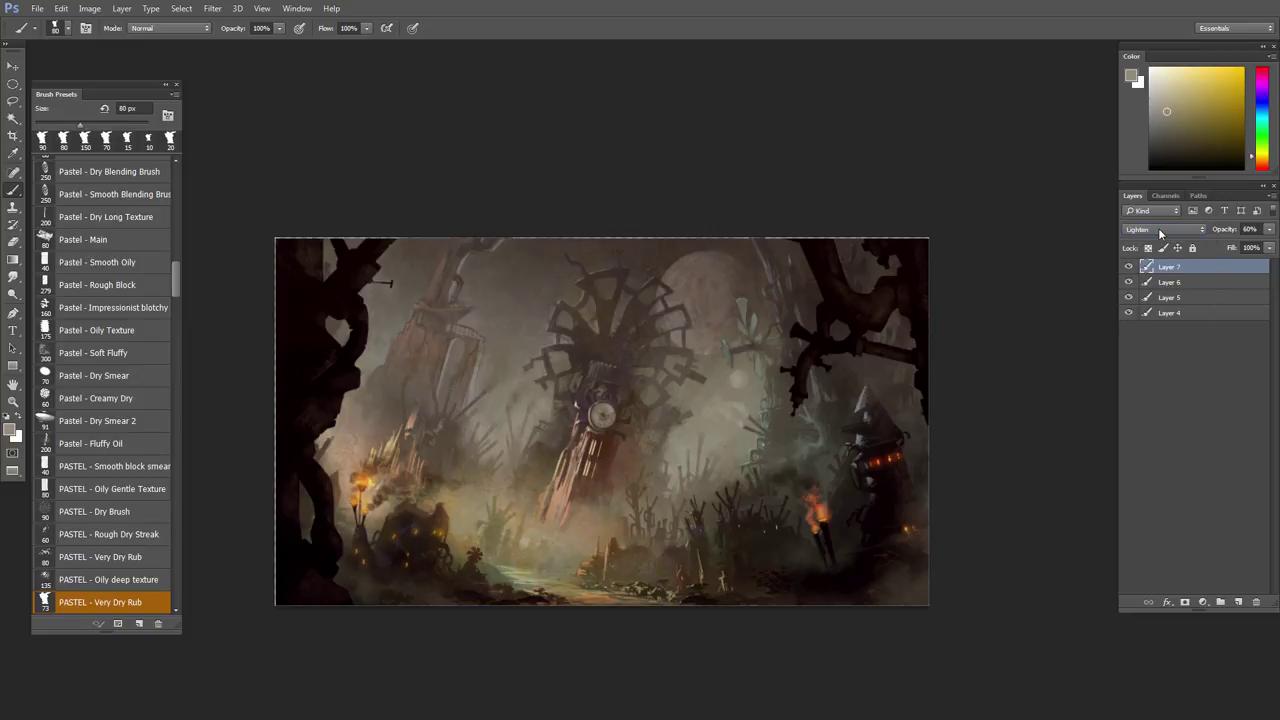
scroll(1158, 228, "up", 1)
left_click_drag(672, 470, 668, 473)
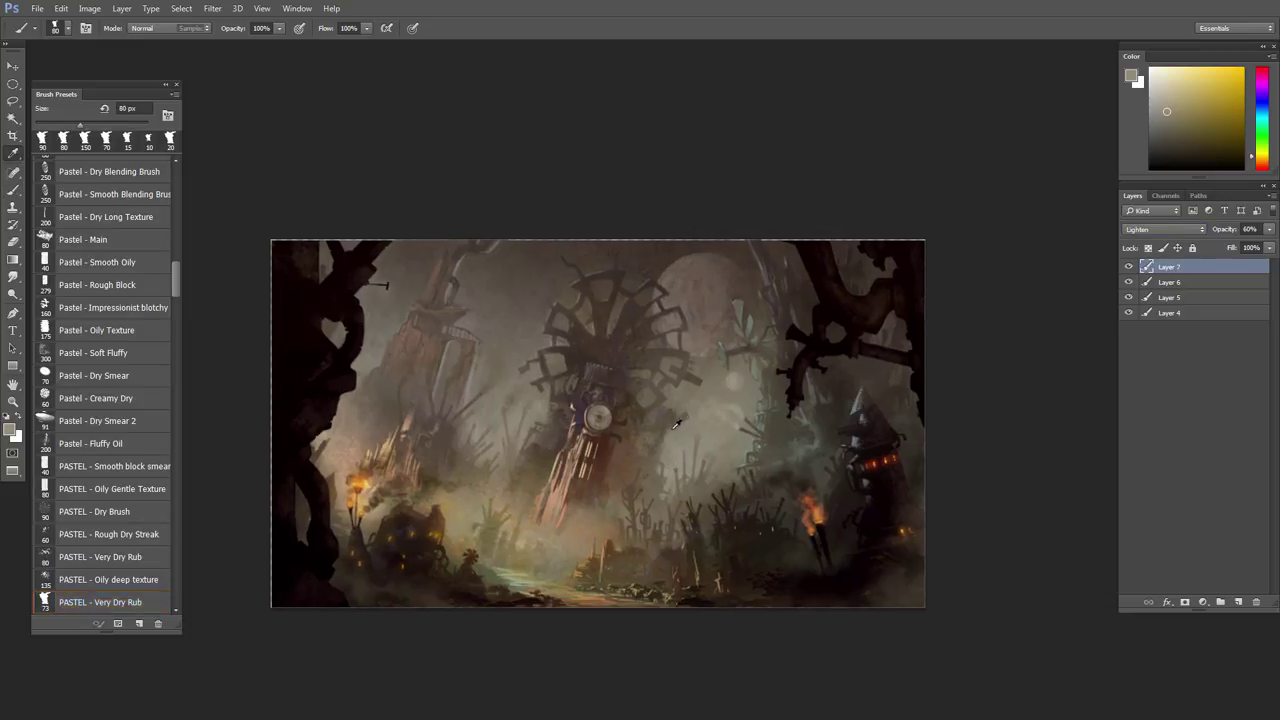
- Darken Layer 7's moon paint with Hue/Saturation, using saturation +10 and lightness about -22
key("ctrl+u")
left_click_drag(429, 213, 420, 250)
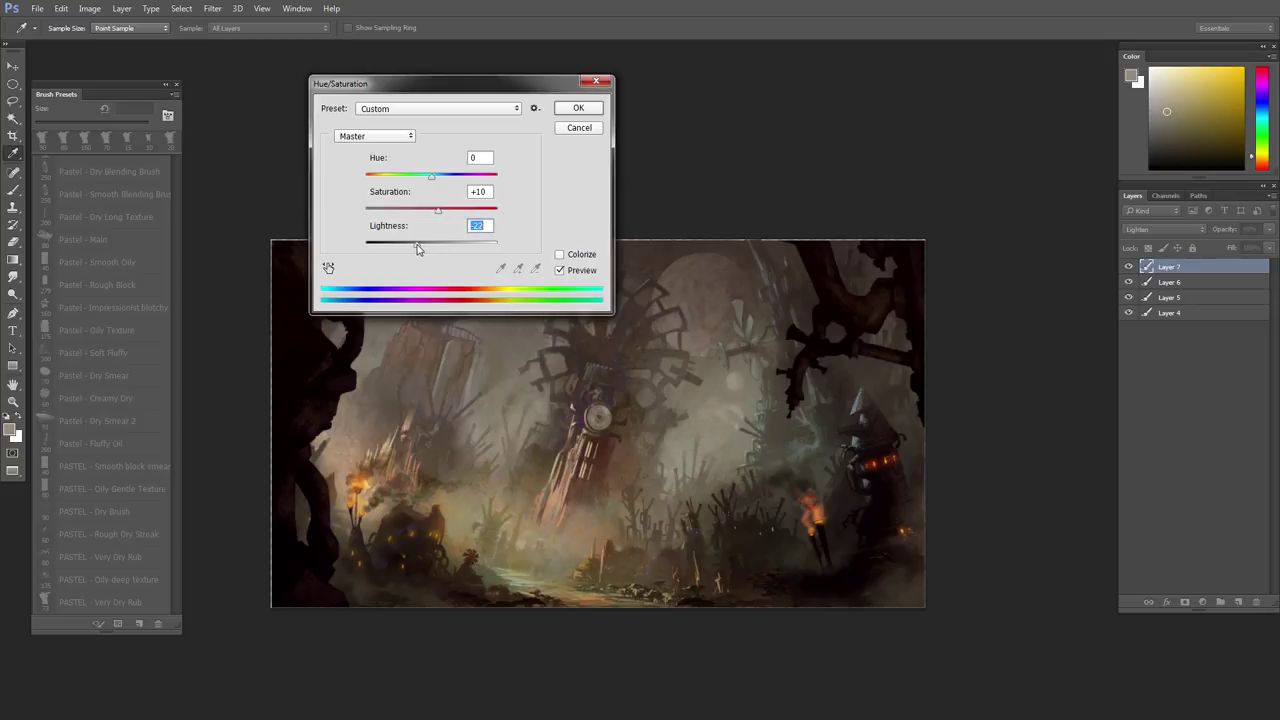
left_click(578, 108)
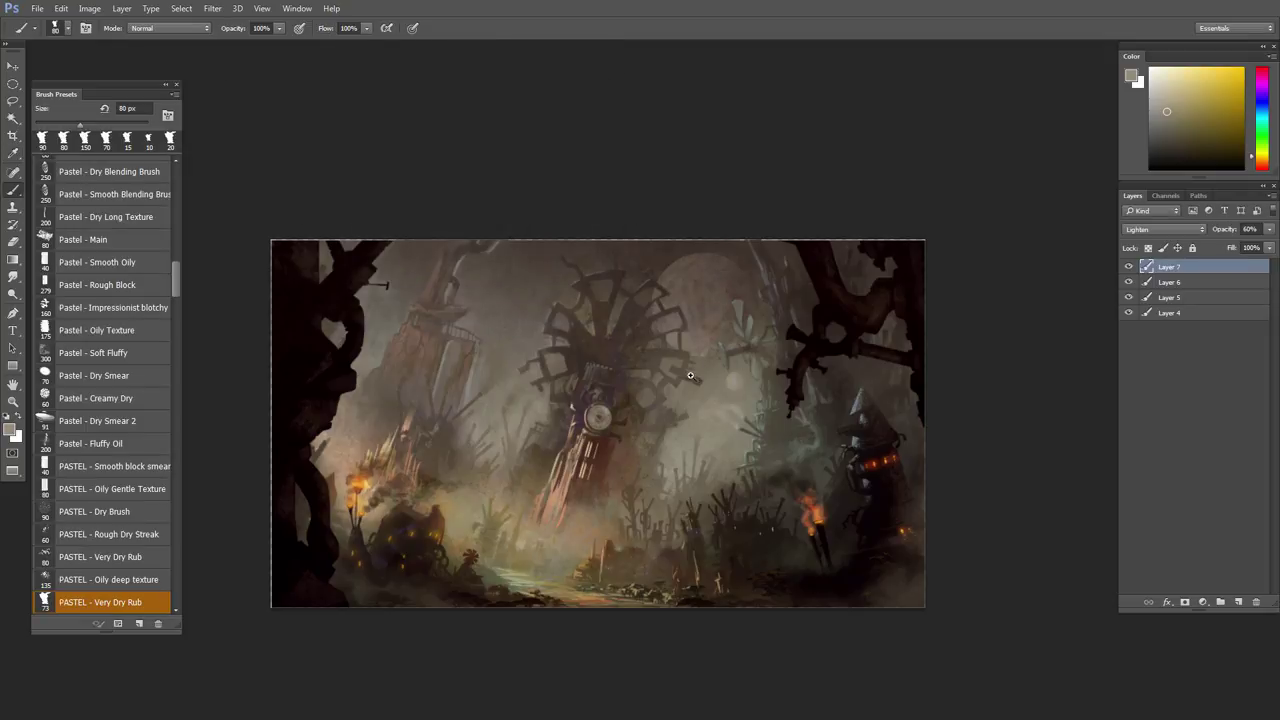
scroll(693, 372, "up", 1)
key("e")
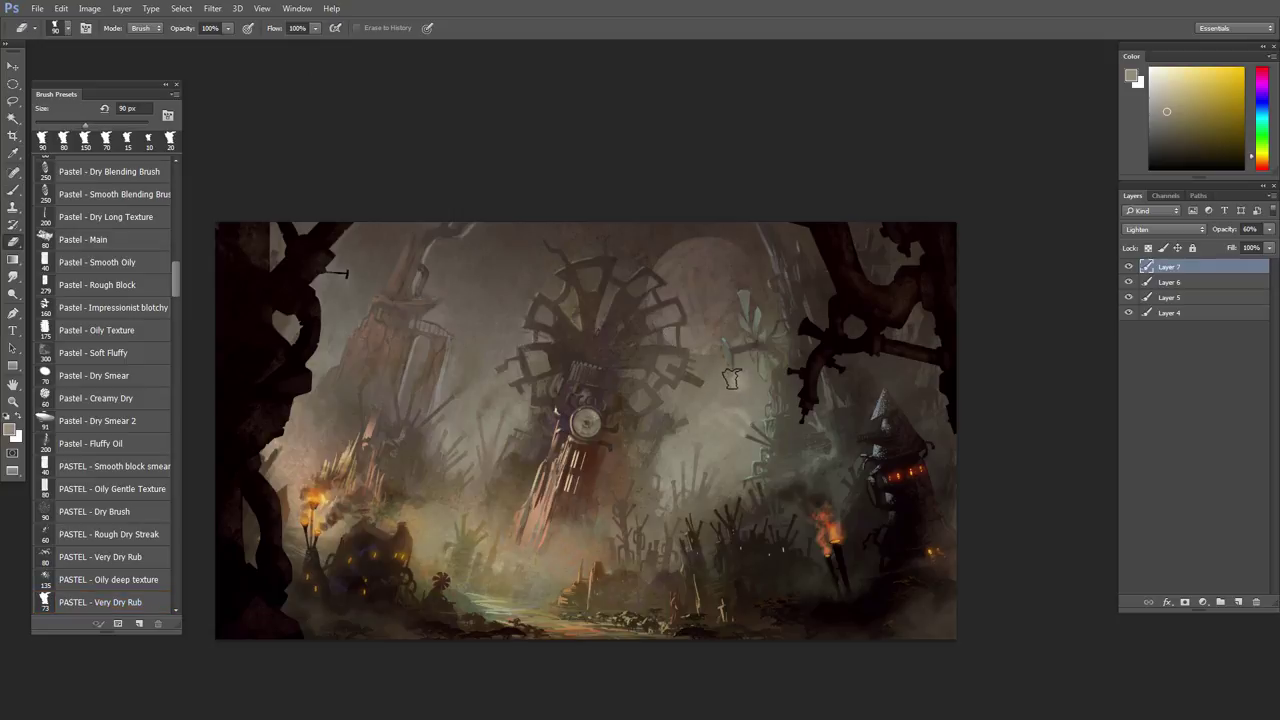
scroll(711, 368, "down", 1)
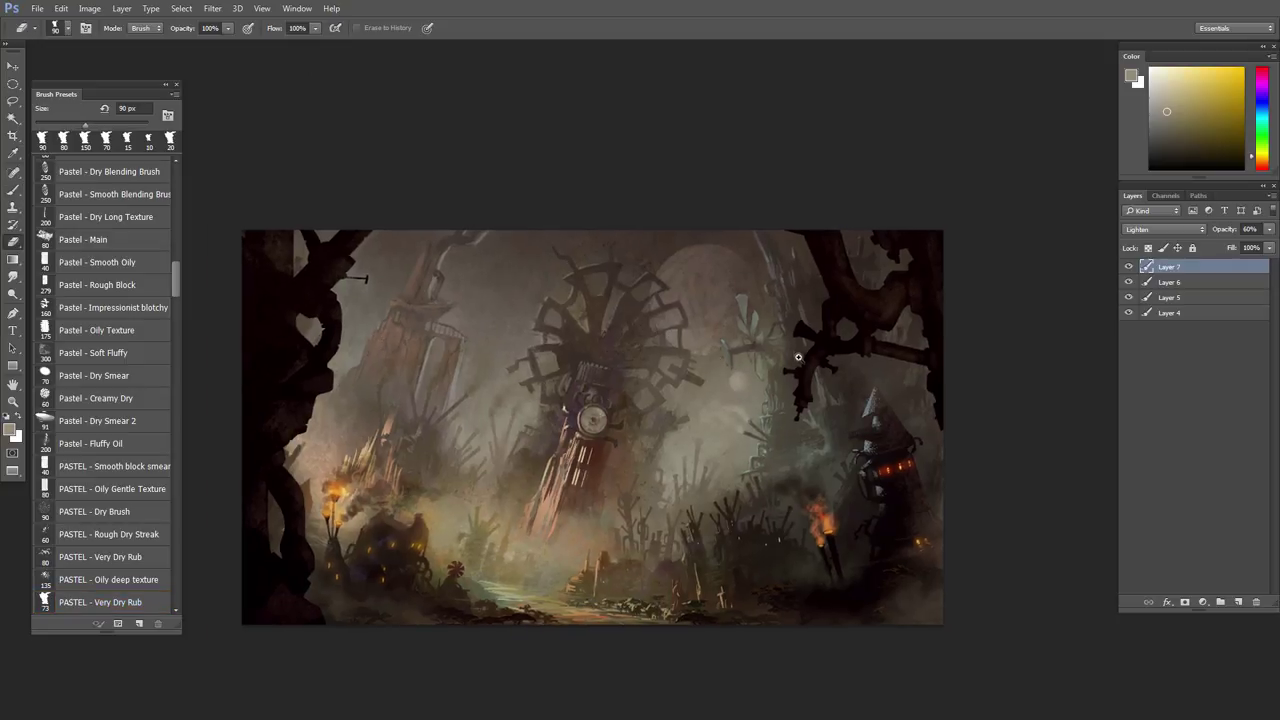
- Brighten the moon paint on Layer 7 slightly by raising the Hue/Saturation lightness
key("ctrl+u")
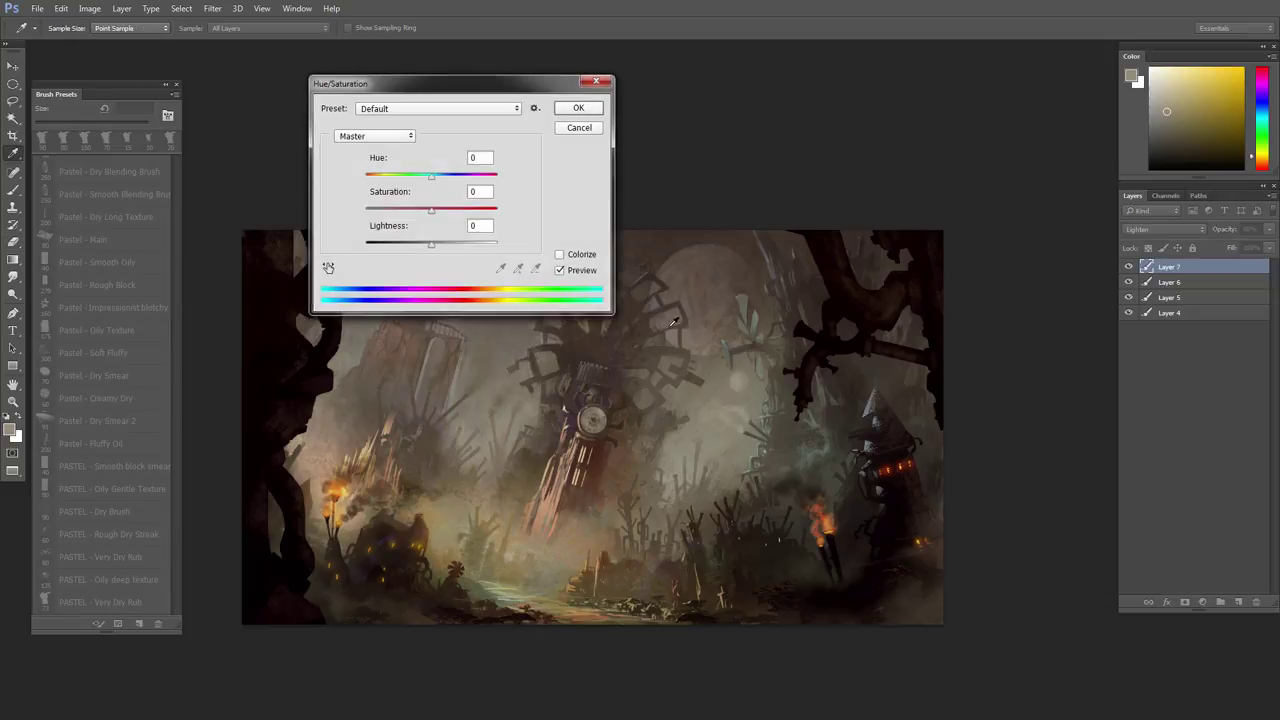
left_click_drag(431, 251, 436, 251)
left_click(575, 108)
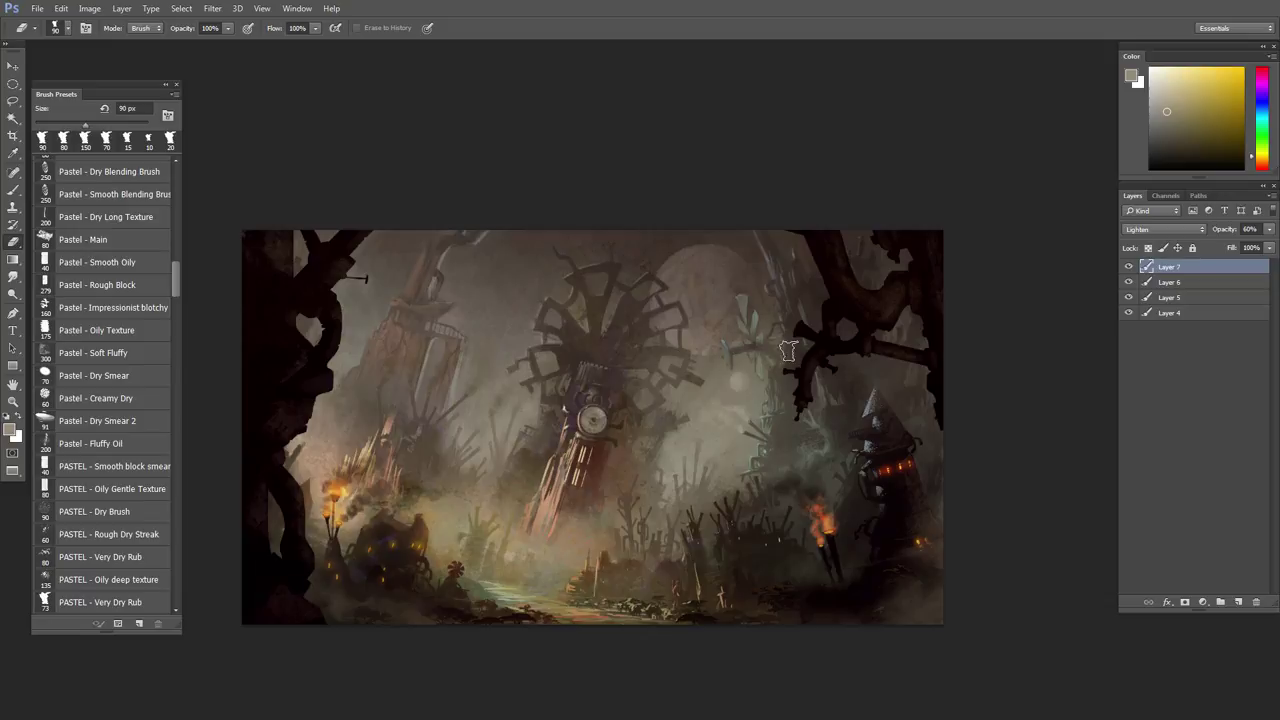
left_click_drag(640, 420, 676, 444)
scroll(731, 405, "down", 3)
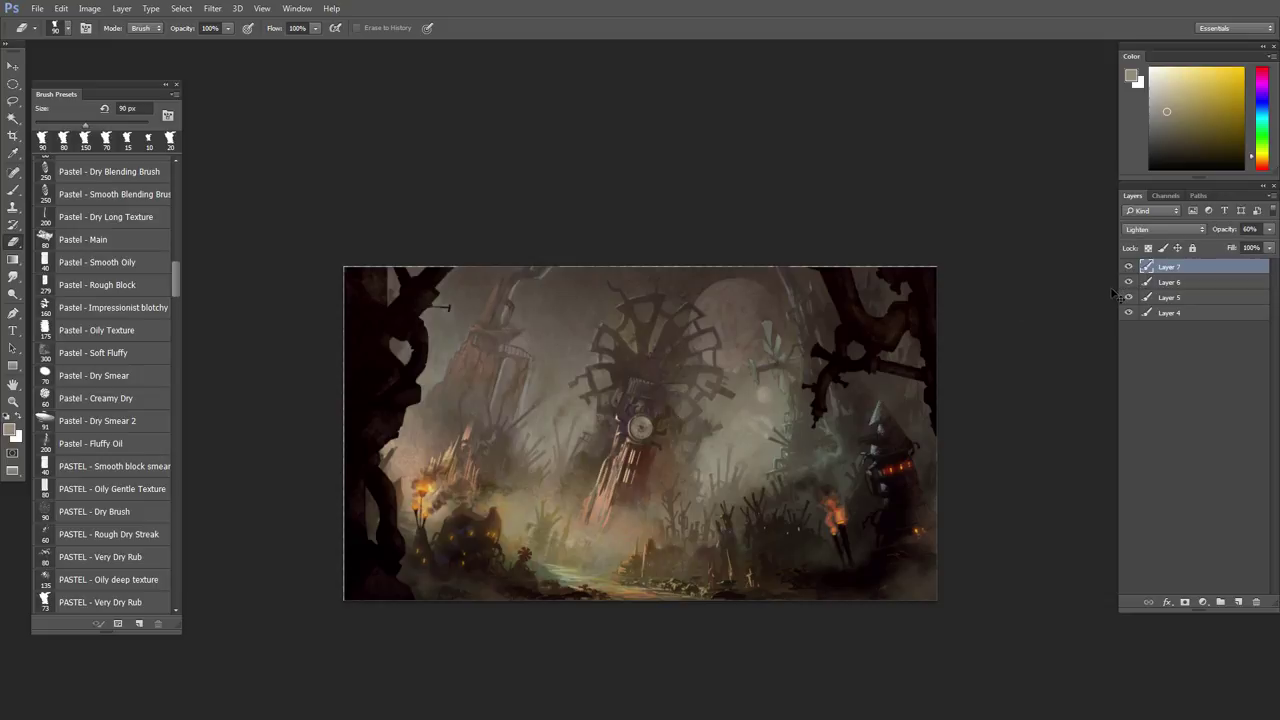
- Shift Layer 7's hue to +8 and raise its lightness to +9 with Hue/Saturation
key("ctrl+u")
left_click(440, 249)
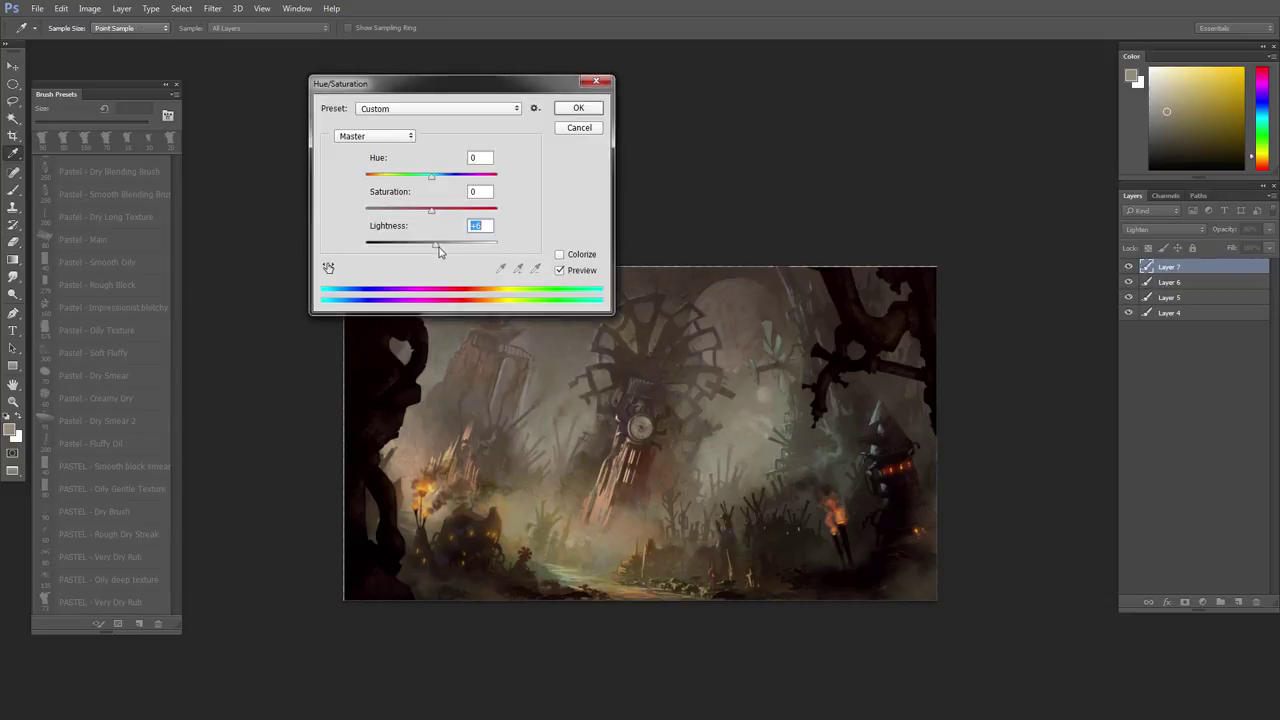
left_click_drag(437, 253, 436, 252)
left_click_drag(433, 176, 437, 188)
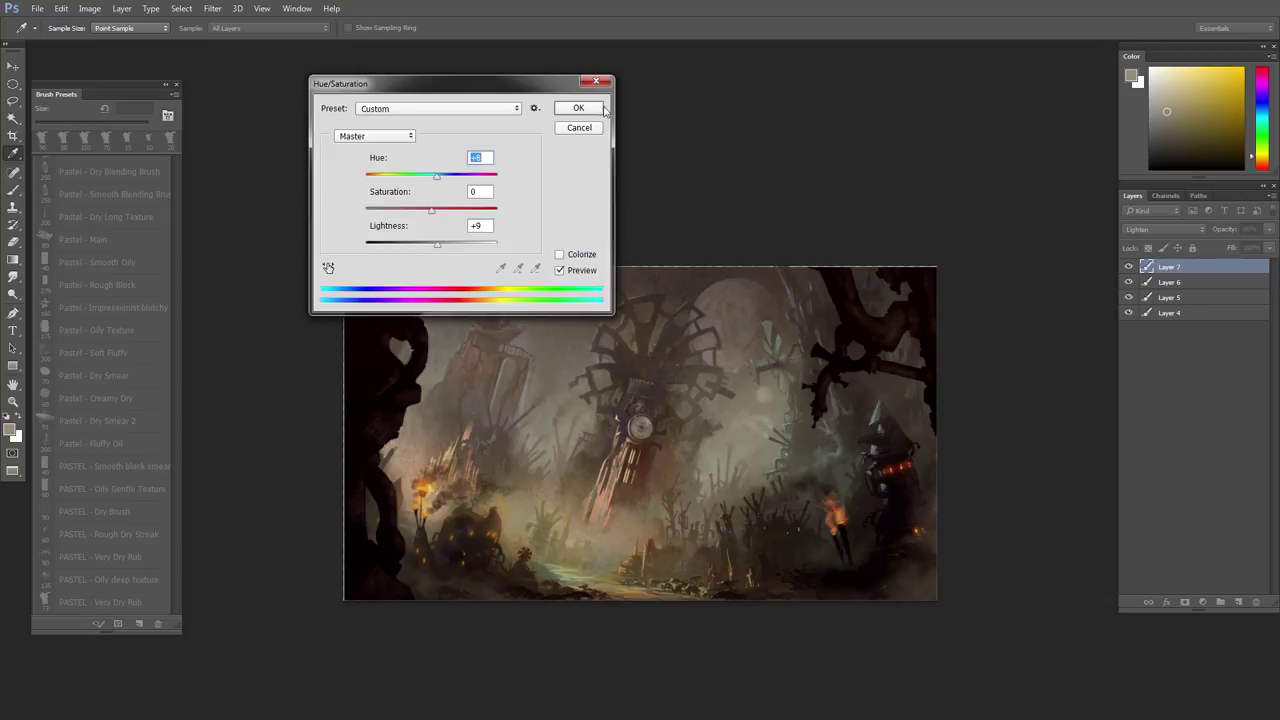
left_click(600, 108)
key("e")
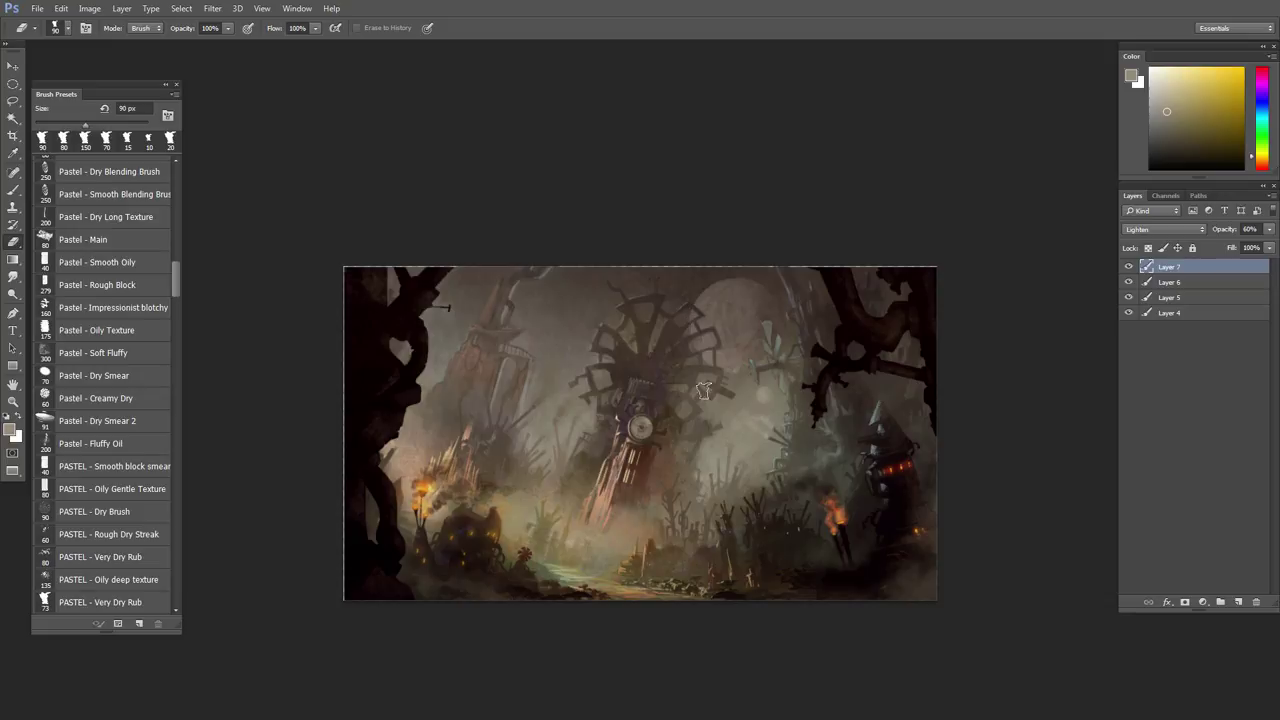
scroll(705, 386, "up", 3)
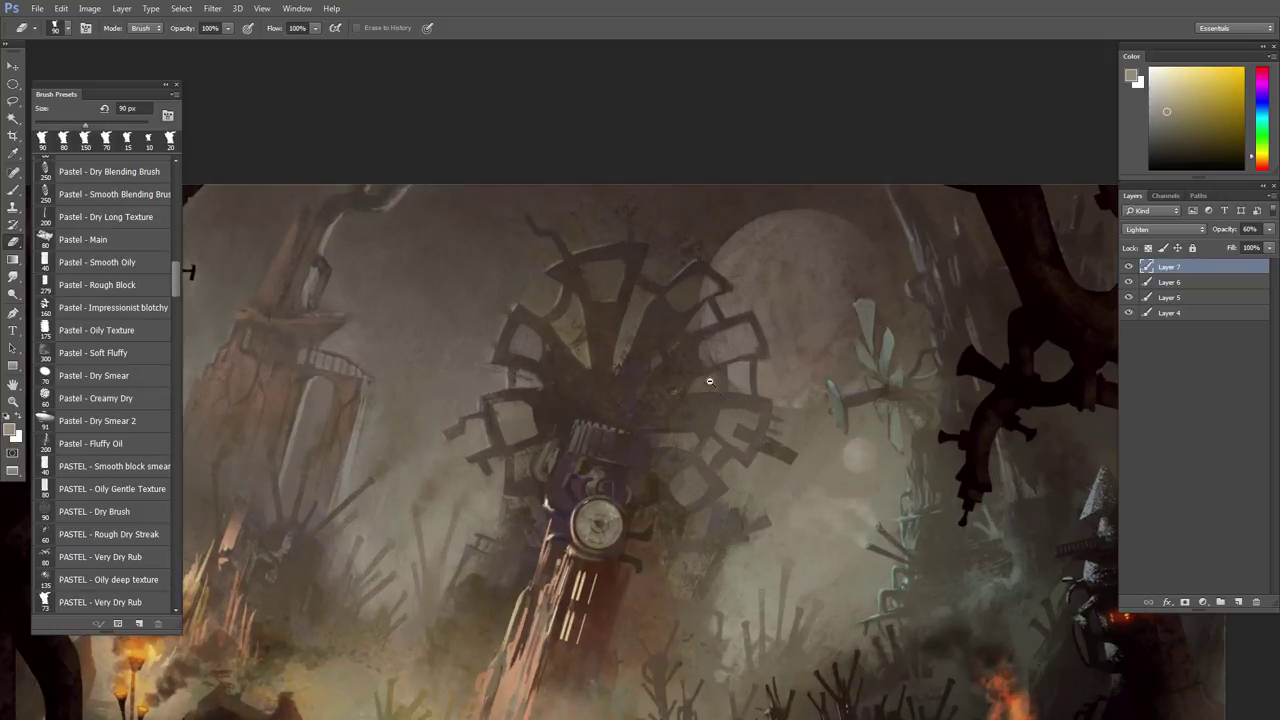
- Examine the whole painting at several magnifications to judge the moons, the giant wheel and the overall composition
scroll(709, 381, "down", 3)
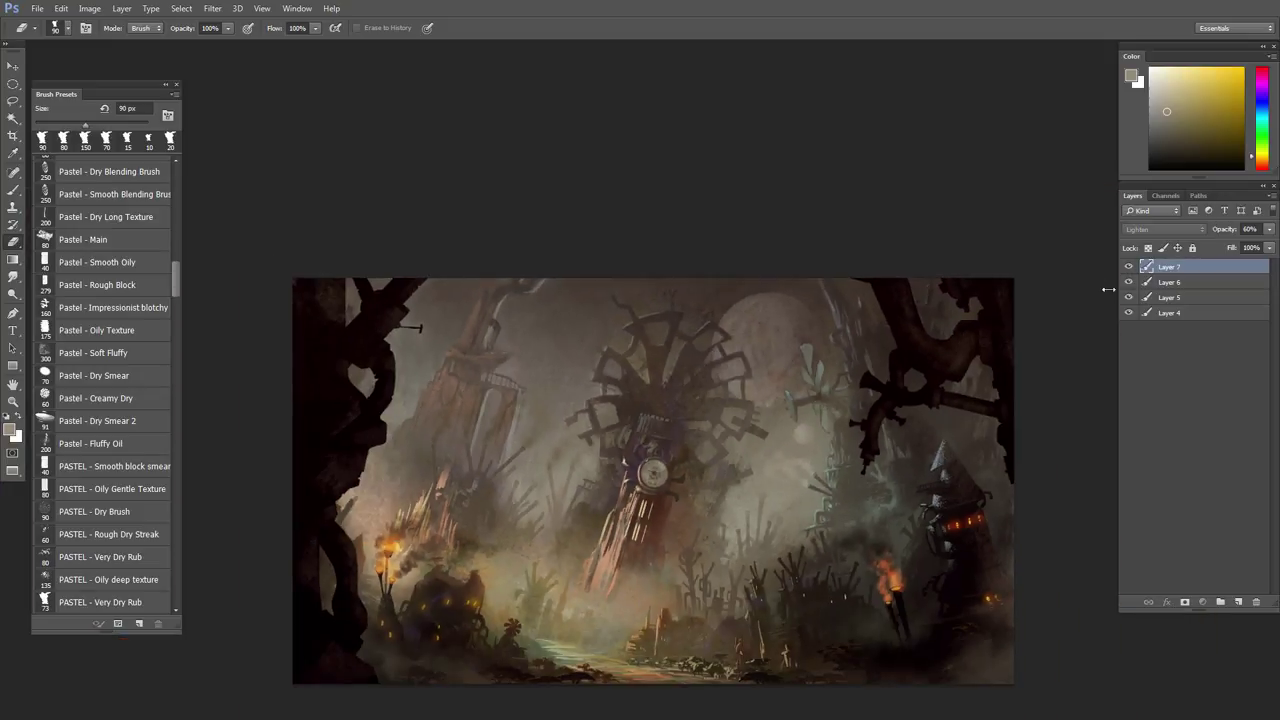
scroll(768, 368, "down", 2)
scroll(768, 368, "up", 1)
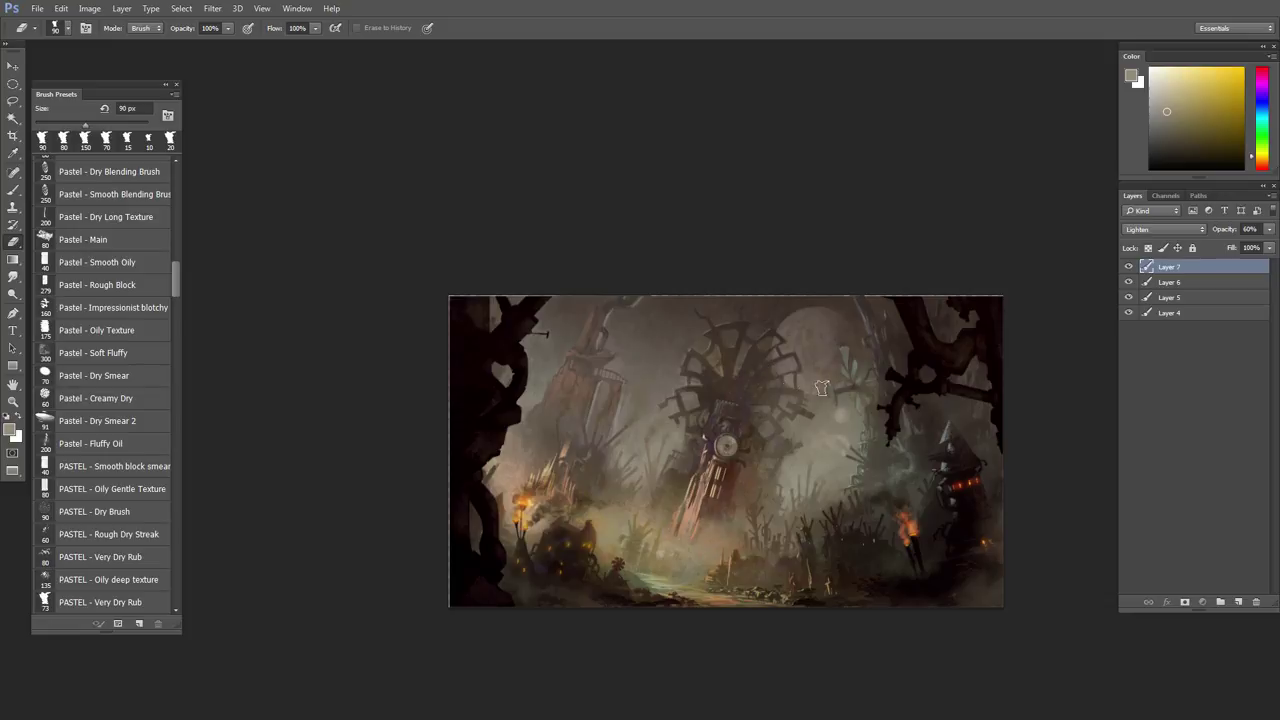
scroll(860, 418, "up", 2)
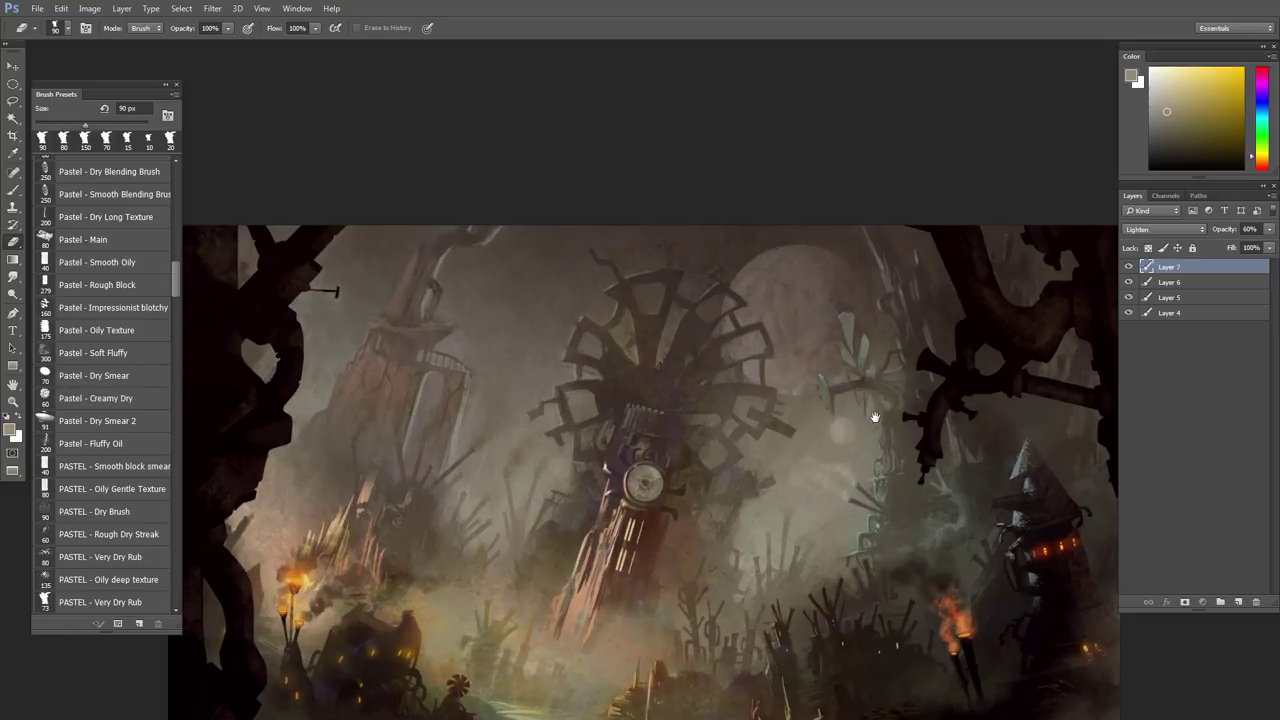
scroll(860, 422, "down", 1)
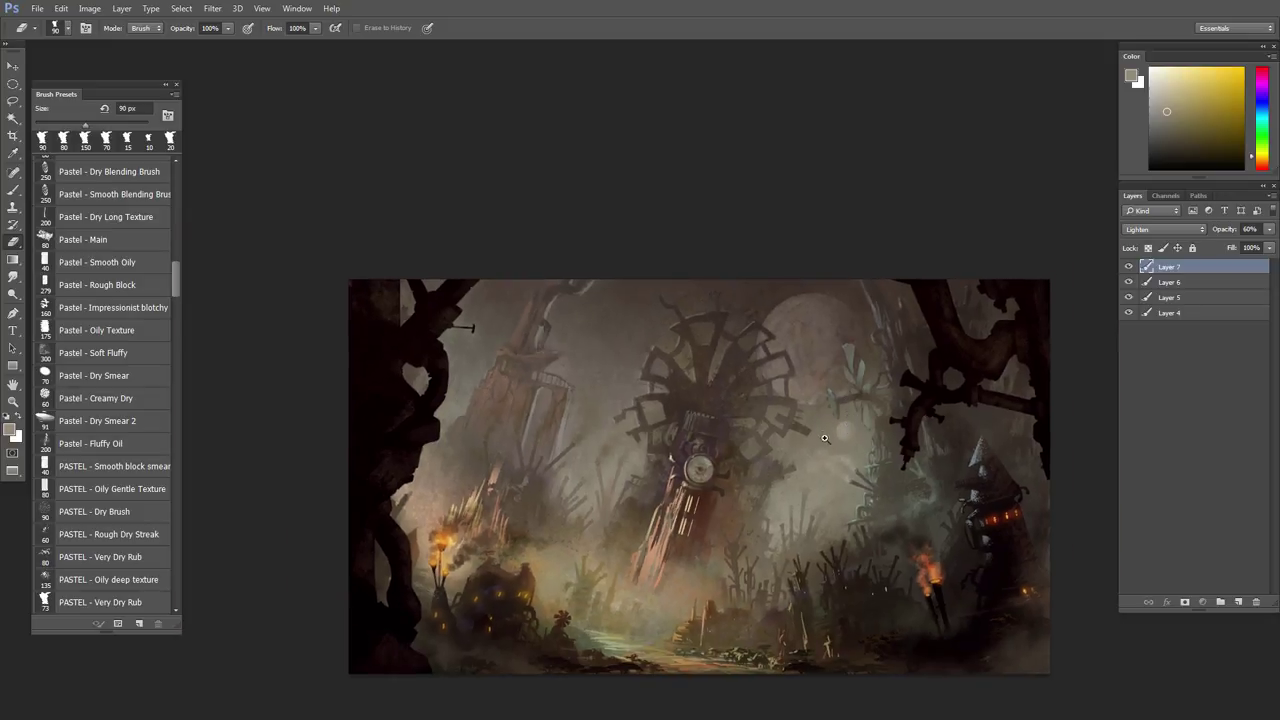
scroll(824, 438, "up", 1)
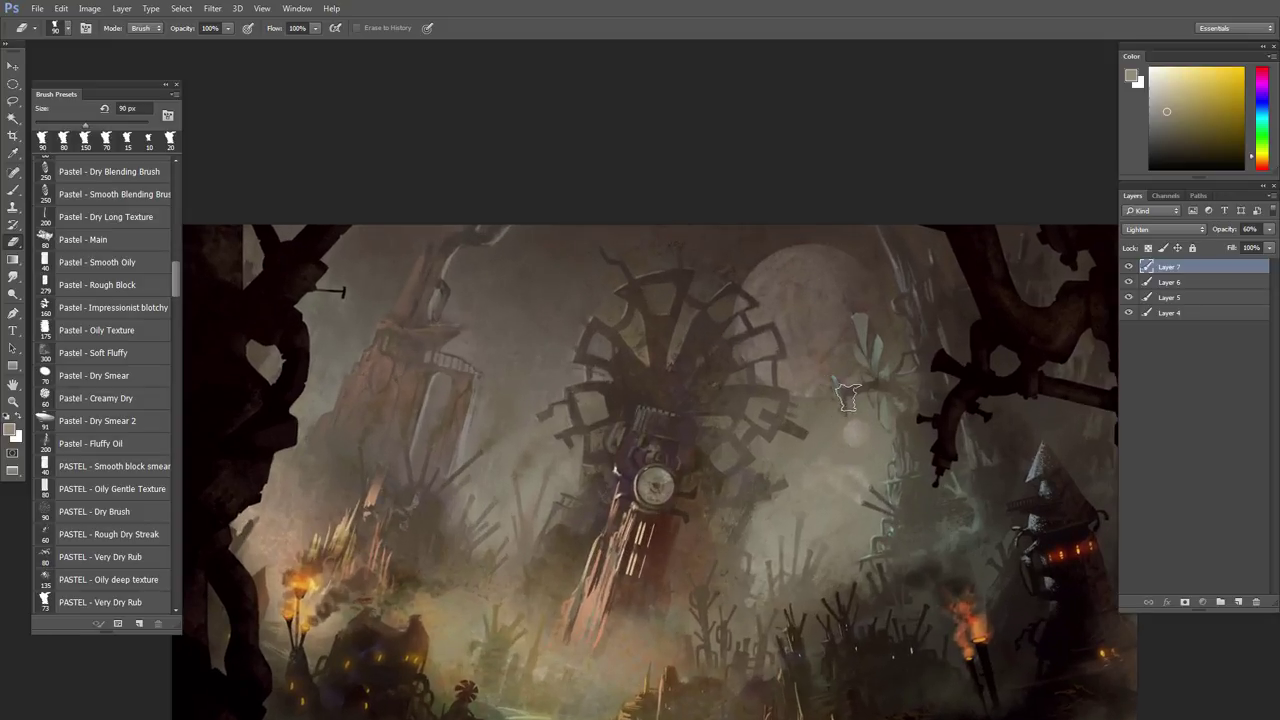
scroll(830, 405, "down", 1)
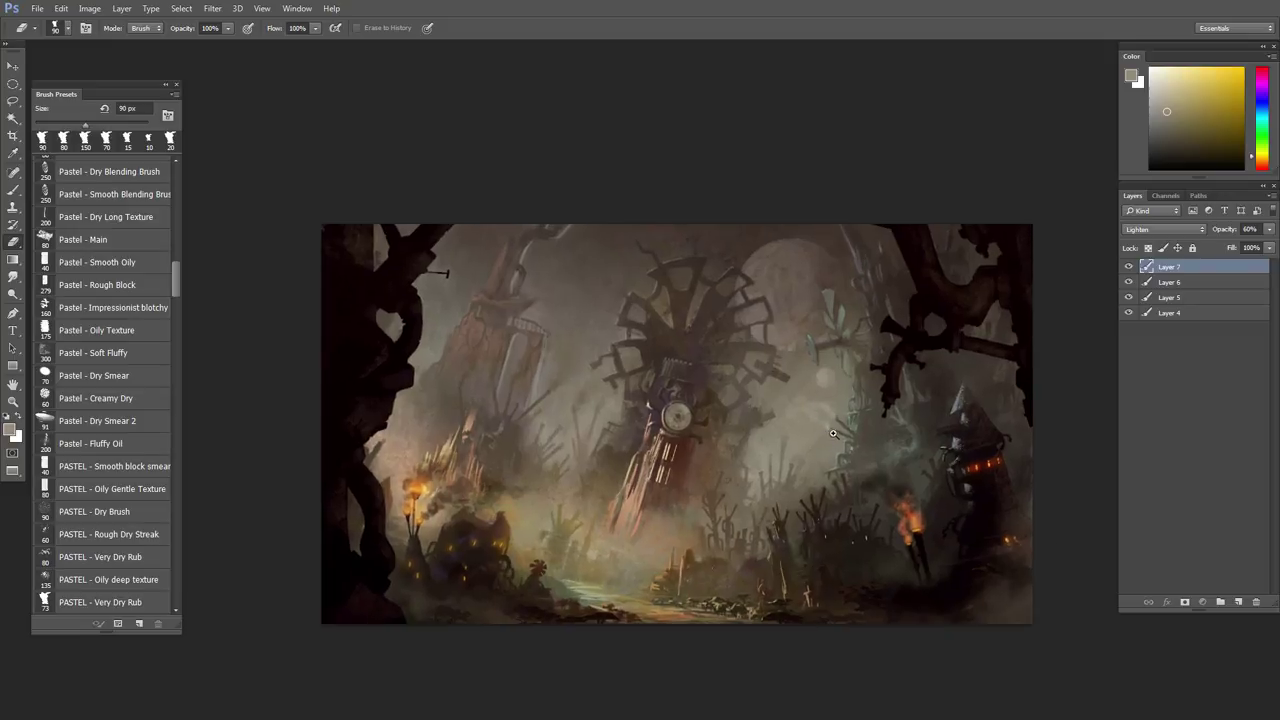
scroll(832, 433, "up", 1)
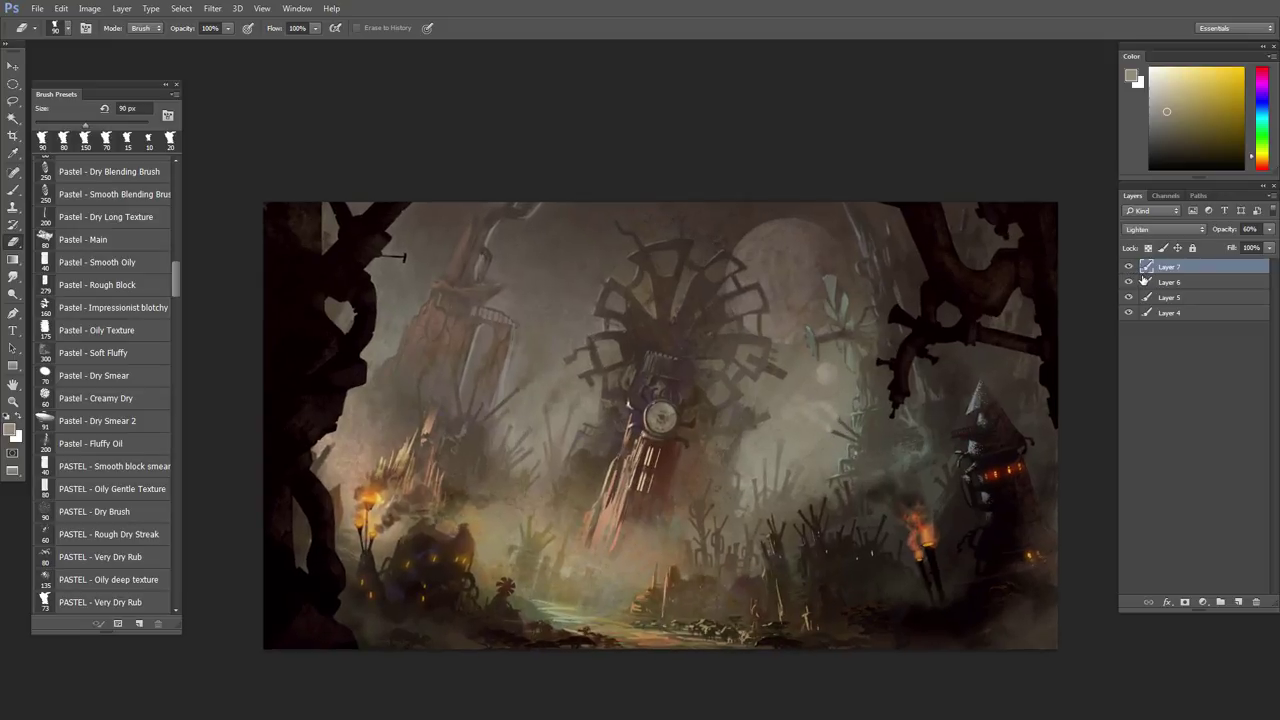
scroll(1002, 382, "down", 1)
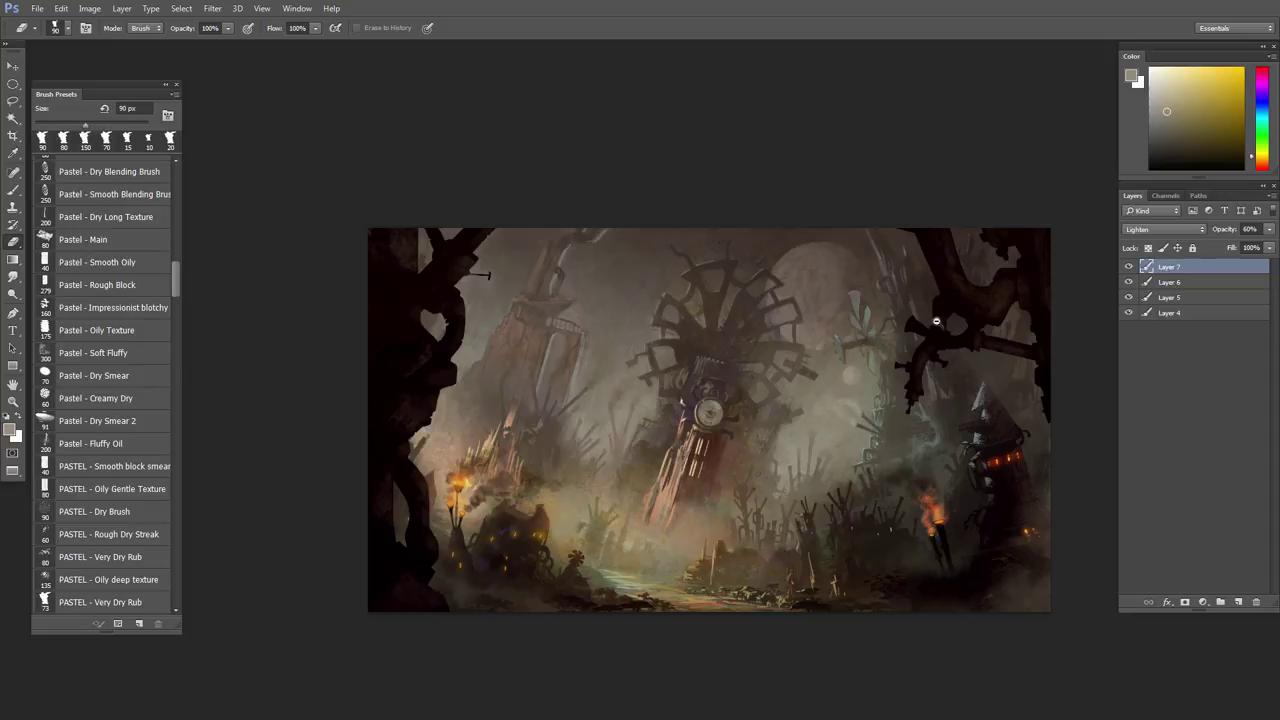
scroll(936, 321, "down", 2)
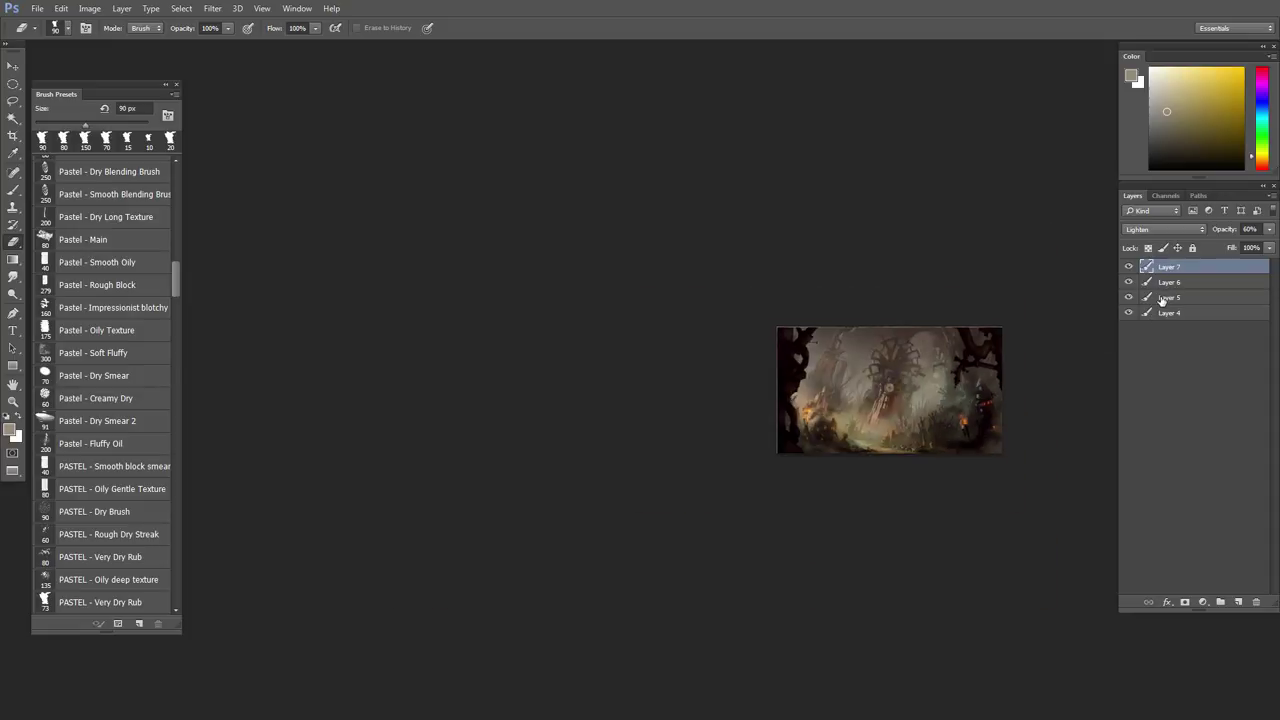
- Check the painting's tonal values on a desaturated merged copy and delete that copy
key("ctrl+a")
key("ctrl+shift+c")
key("ctrl+v")
key("ctrl+shift+u")
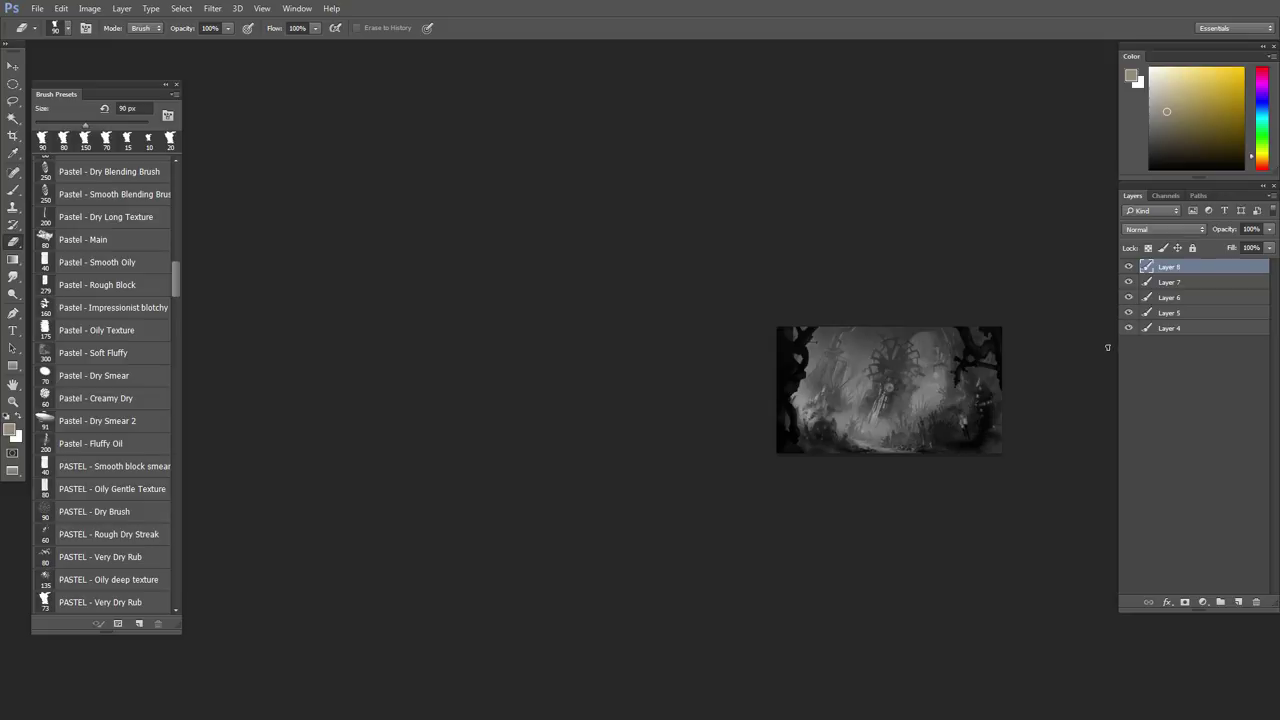
left_click(1129, 268)
left_click(1129, 268)
mouse_move(1140, 271)
left_mouse_down()
mouse_move(1206, 495)
mouse_move(1256, 602)
left_mouse_up()
- Compare the painting with and without Layer 7, merge Layers 4 to 7 and add a new empty layer above
left_click_drag(954, 388, 980, 482)
scroll(980, 482, "up", 4)
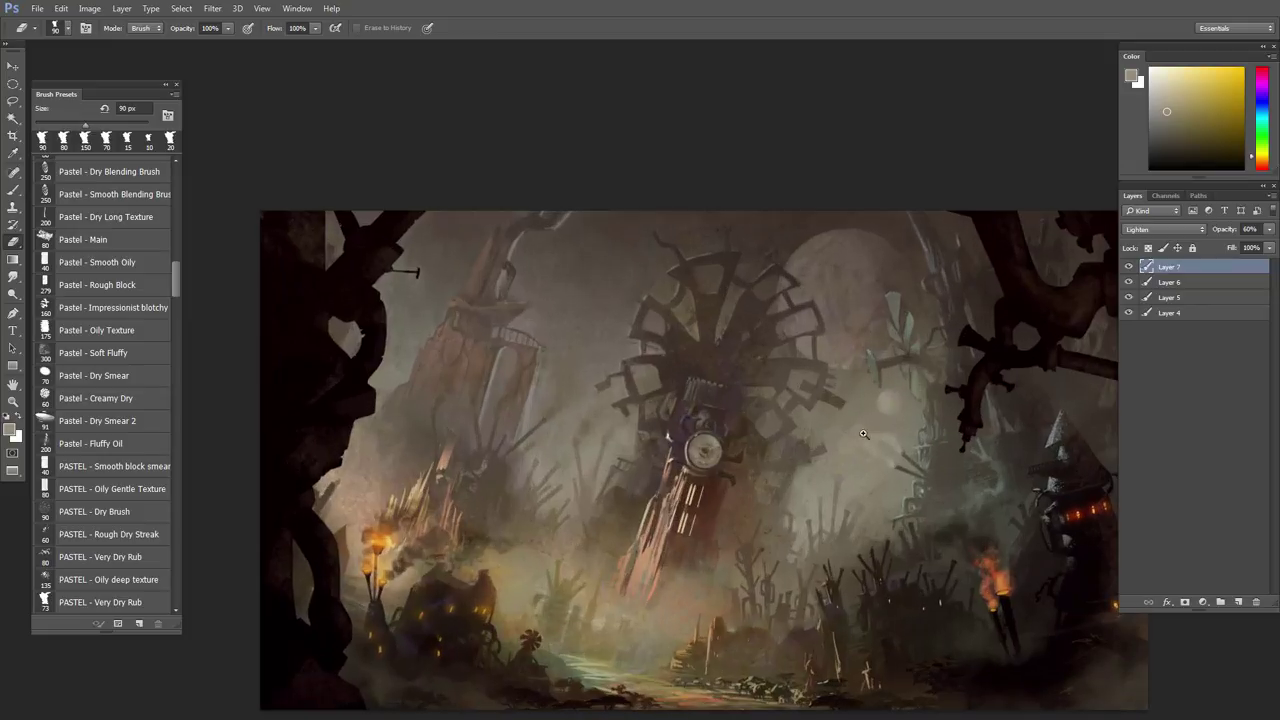
key("b")
left_click(1129, 267)
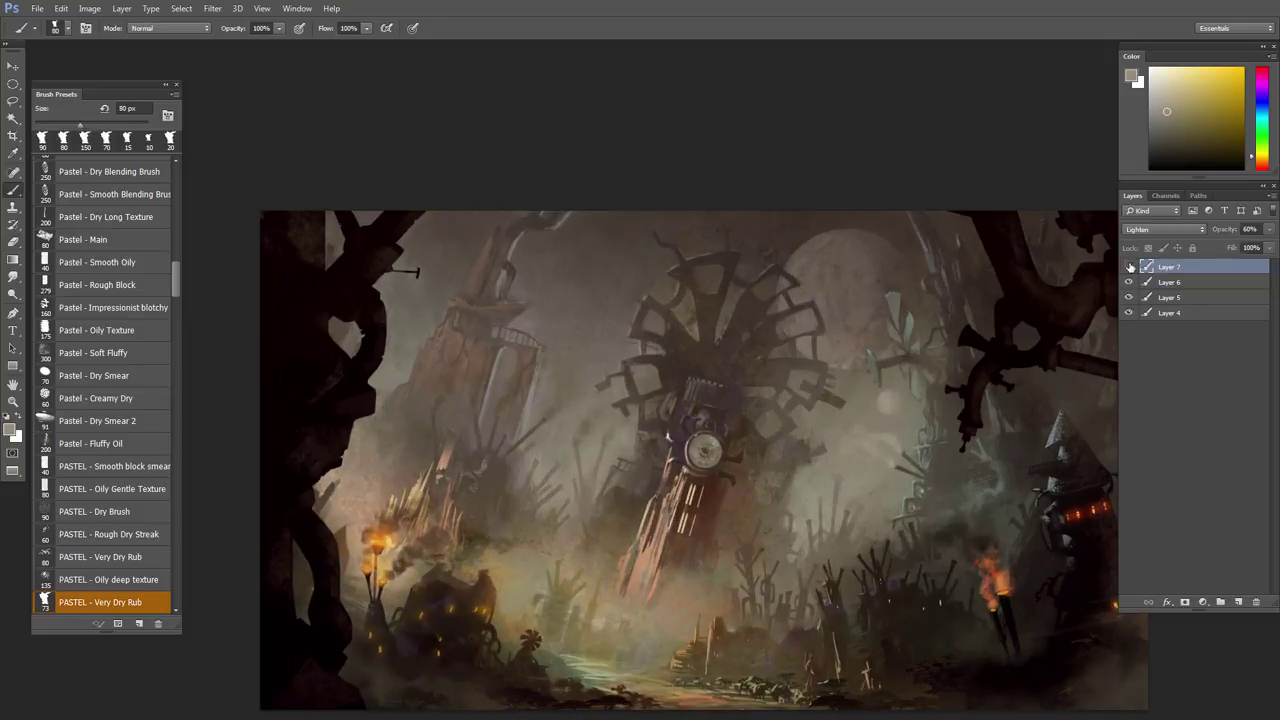
left_click(1129, 267)
left_click(1157, 315, "shift")
key("ctrl+e")
left_click(1238, 602)
scroll(824, 312, "up", 3)
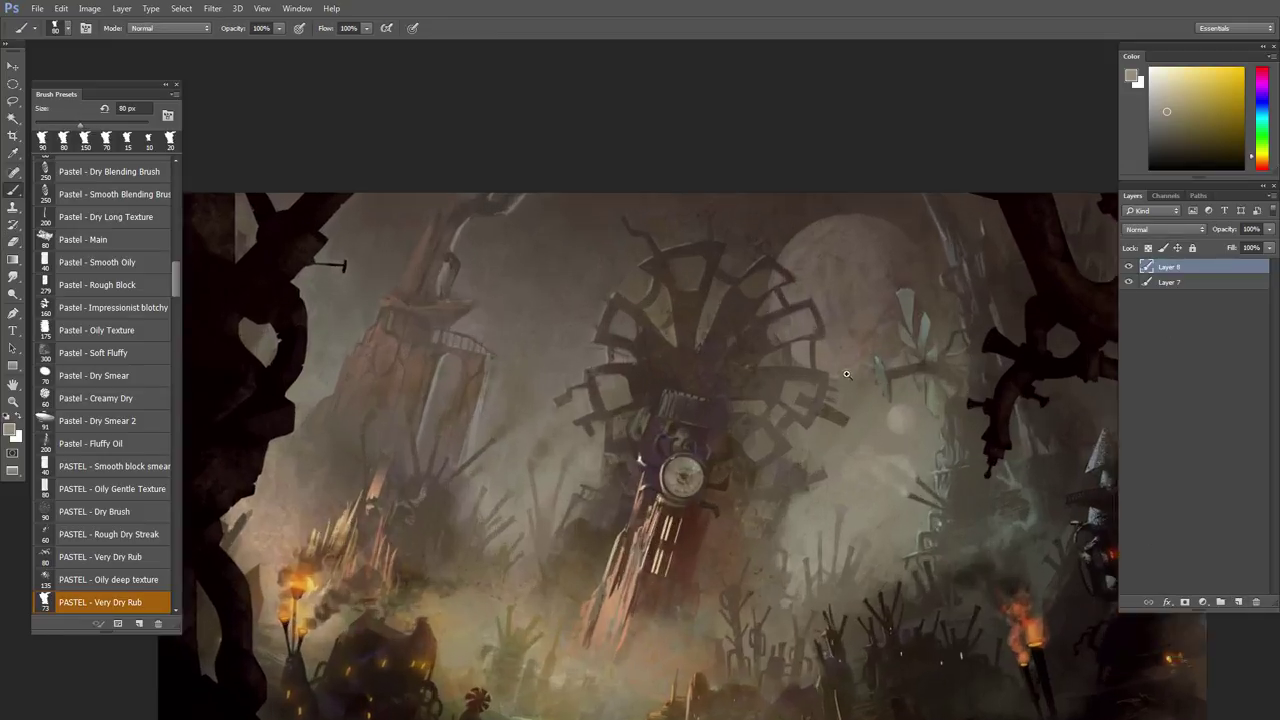
scroll(749, 329, "down", 2)
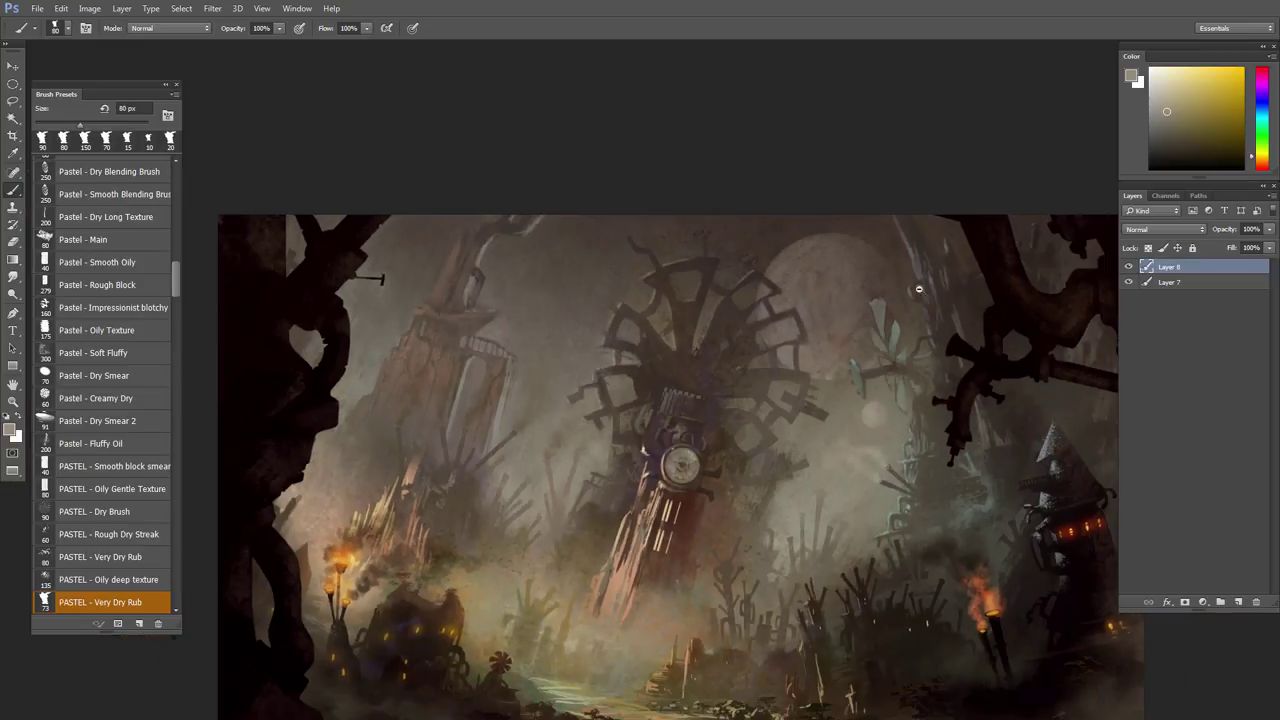
- Add a Curves adjustment layer with slightly lowered midtones and invert its mask to hide the darkening
left_click(1203, 602)
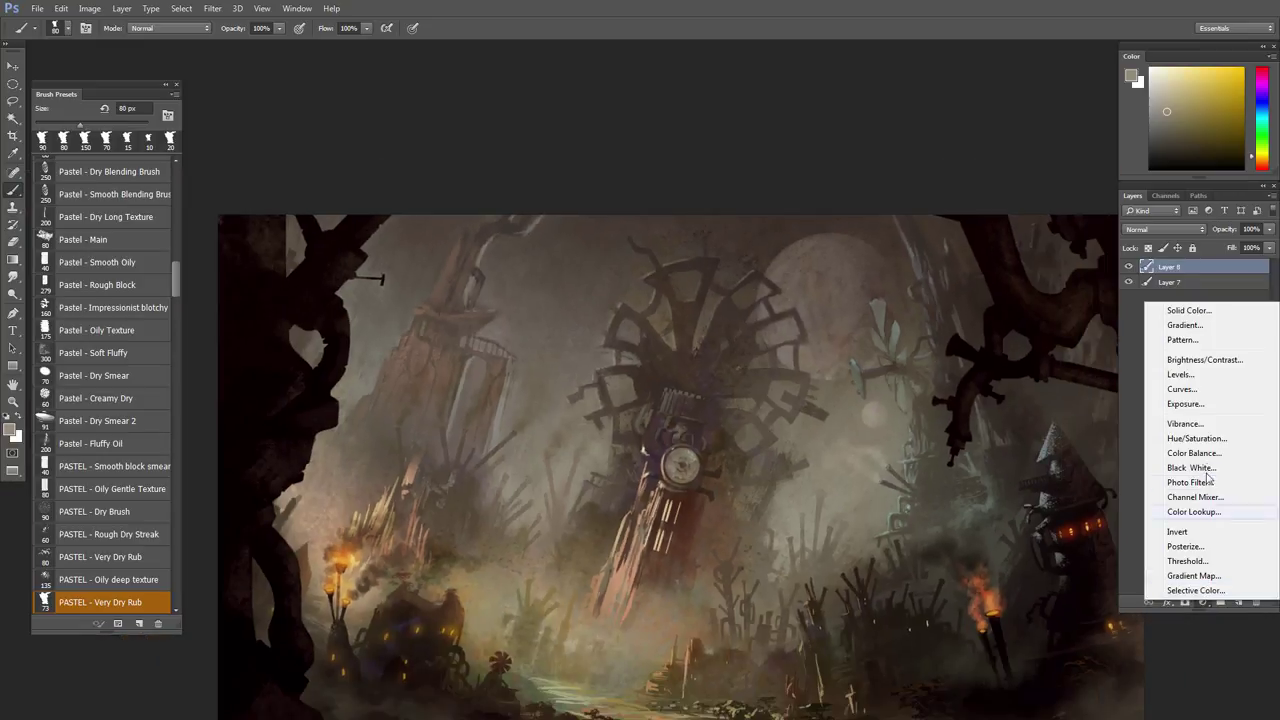
left_click(1183, 390)
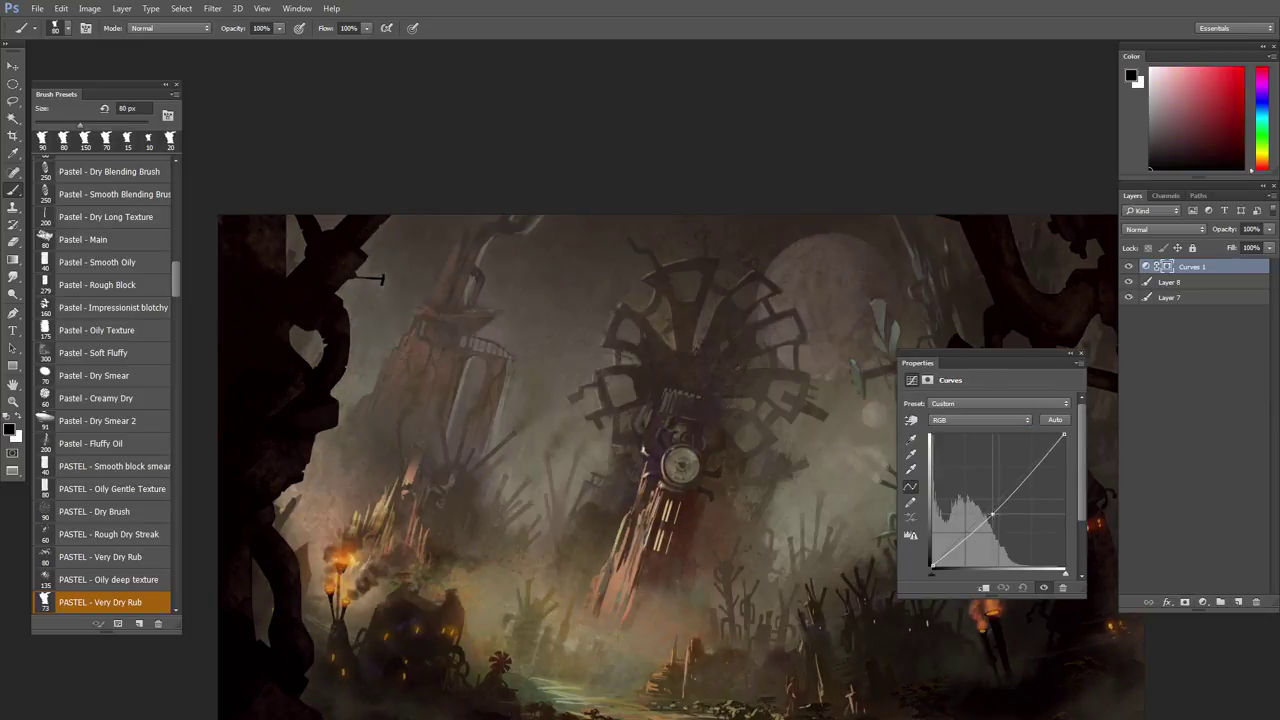
left_click(1080, 353)
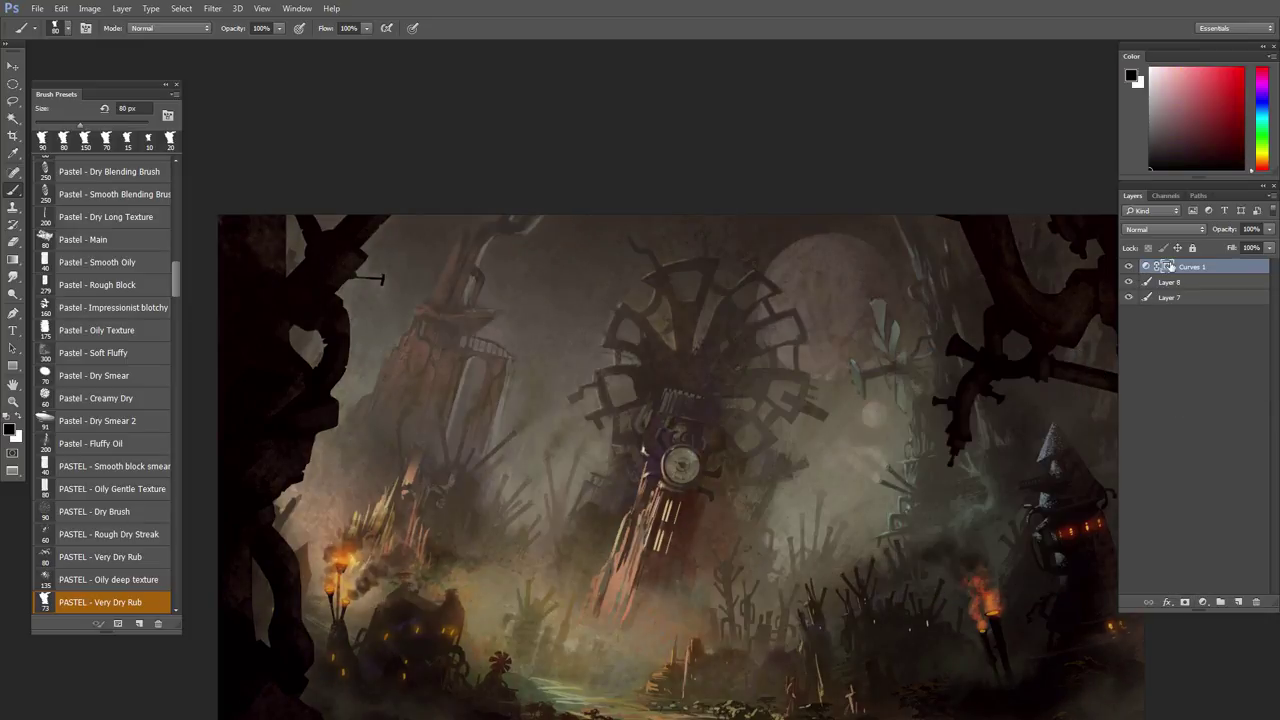
key("ctrl+i")
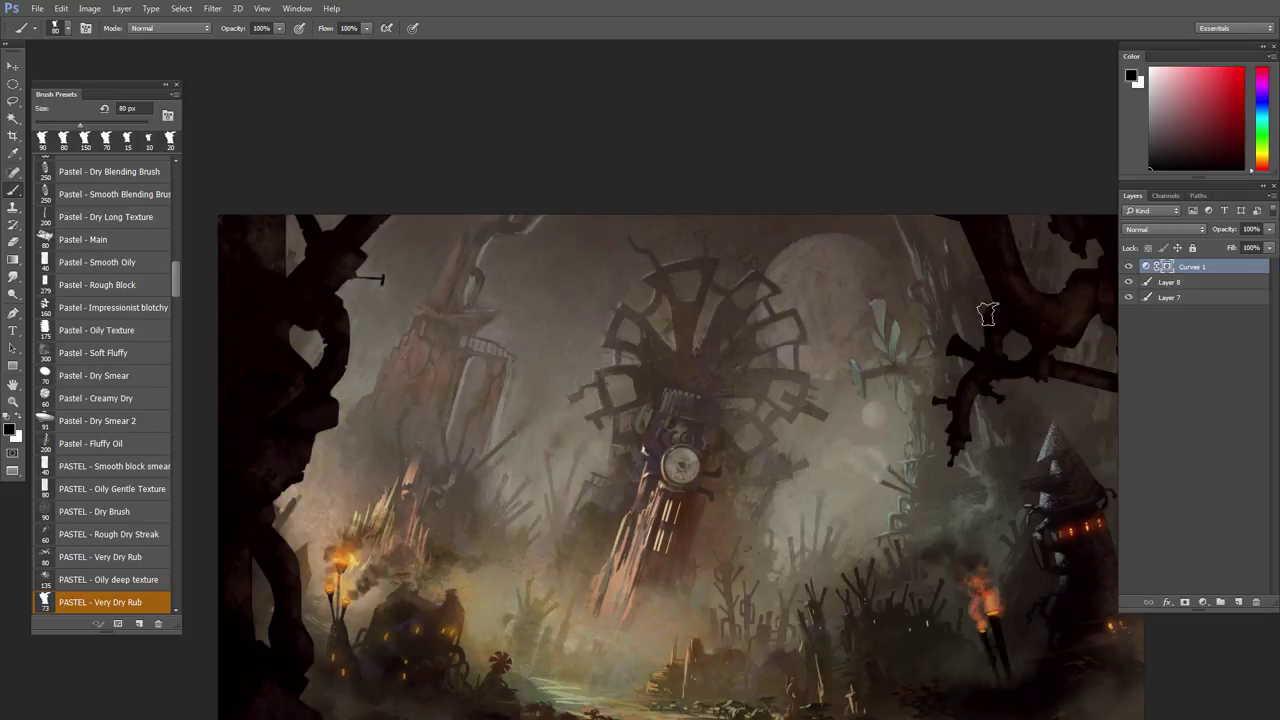
- Paint white on the Curves mask with a small brush of about 15 px to darken the wheel's upper-right spokes and rim
key("x")
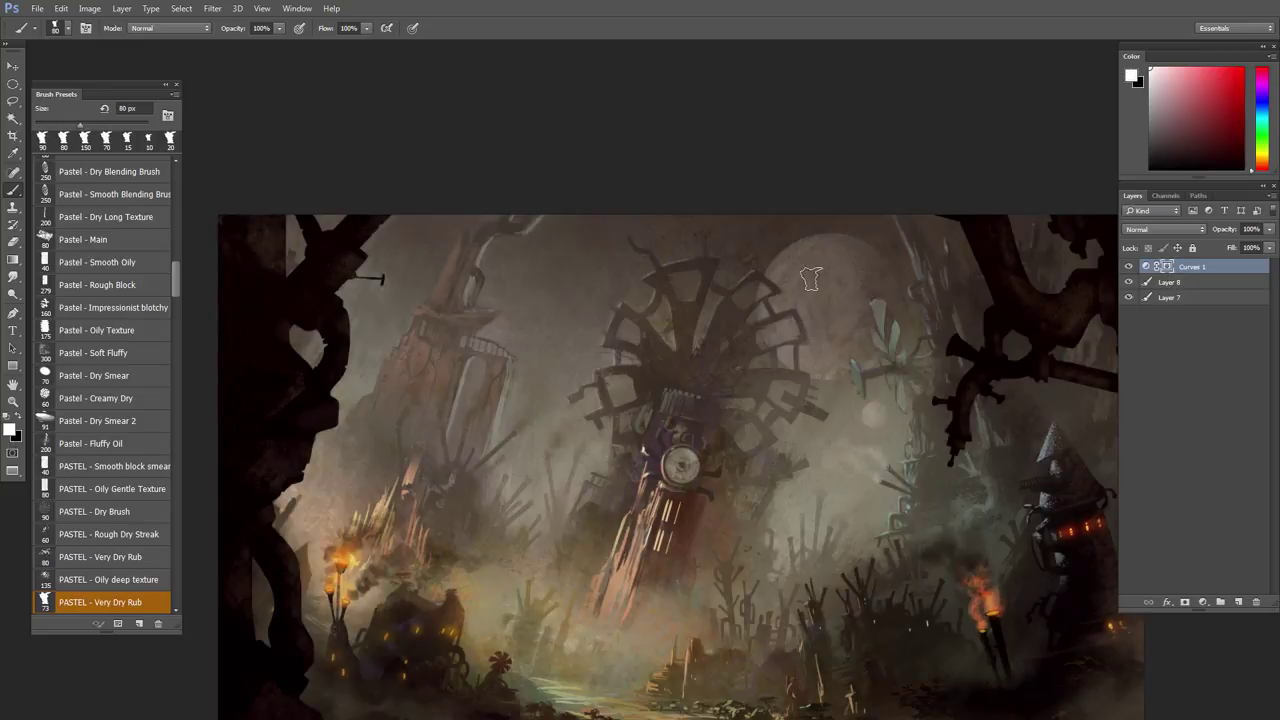
key("bracketleft")
key("bracketleft")
key("bracketleft")
key("bracketleft")
key("bracketleft")
key("bracketleft")
key("bracketright")
left_click_drag(794, 309, 800, 339)
left_click_drag(772, 315, 759, 303)
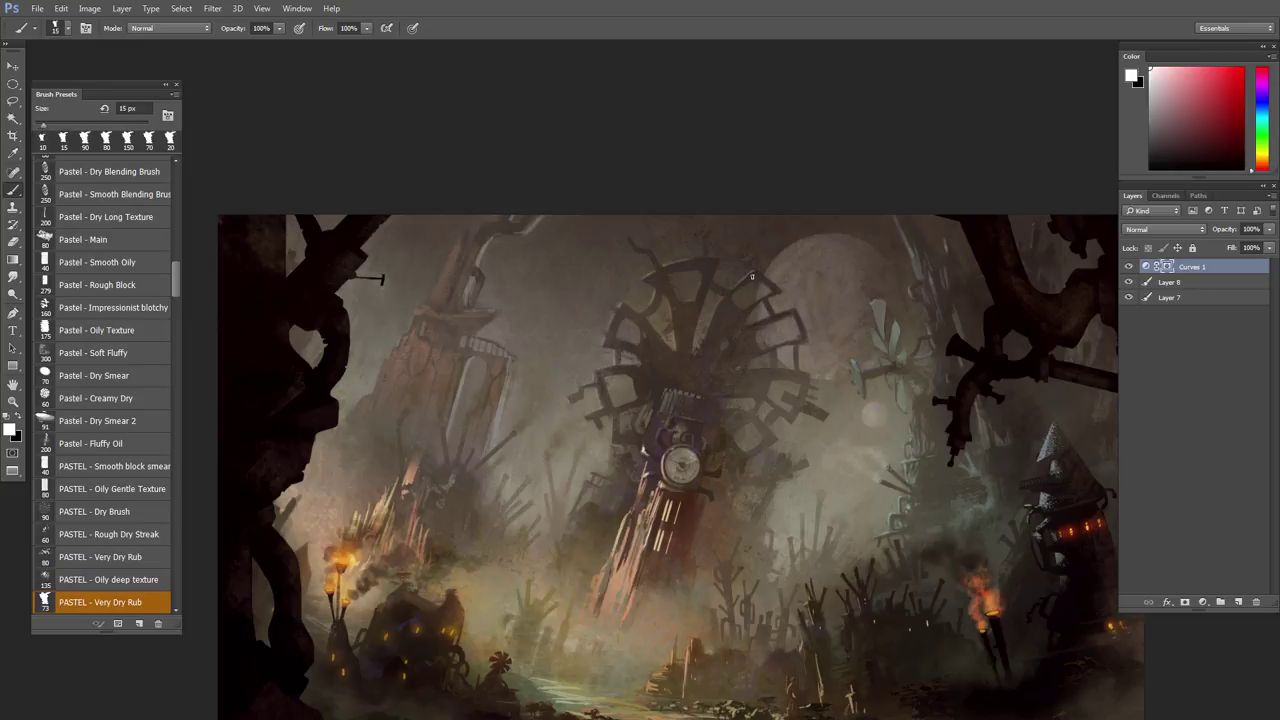
mouse_move(758, 277)
left_mouse_down()
mouse_move(770, 280)
mouse_move(735, 292)
left_mouse_up()
left_click_drag(718, 314, 733, 309)
left_click_drag(742, 338, 798, 315)
- Extend the Curves darkening over the wheel's right spokes and hub with larger brush sizes up to 45 px
key("bracketright")
key("bracketright")
mouse_move(767, 378)
left_mouse_down()
mouse_move(741, 376)
mouse_move(799, 380)
left_mouse_up()
mouse_move(780, 373)
left_mouse_down()
mouse_move(772, 363)
mouse_move(800, 375)
left_mouse_up()
left_click_drag(738, 322, 722, 340)
key("bracketright")
key("bracketright")
key("bracketright")
mouse_move(687, 390)
left_mouse_down()
mouse_move(753, 366)
mouse_move(751, 378)
mouse_move(743, 351)
mouse_move(714, 366)
left_mouse_up()
key("bracketright")
key("bracketright")
key("bracketright")
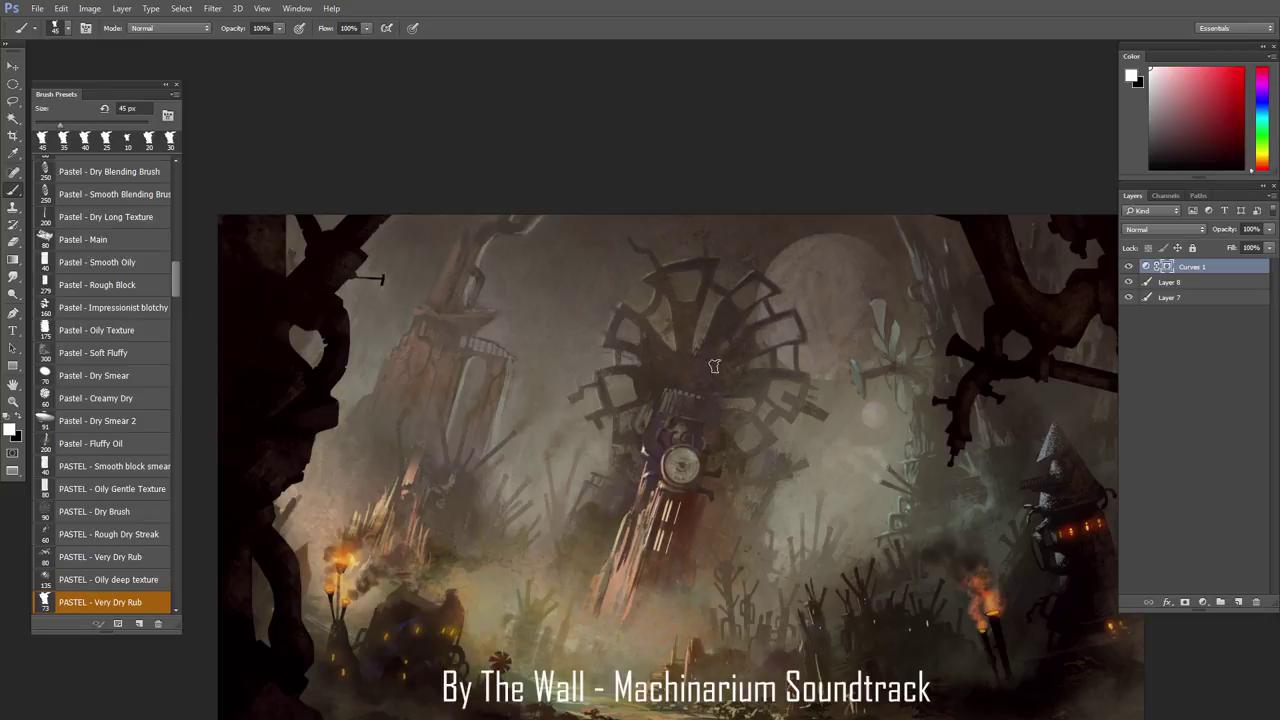
- Darken the thin lower-right rim segments of the wheel through the Curves mask with a 10 to 20 px brush
key("bracketleft")
key("bracketleft")
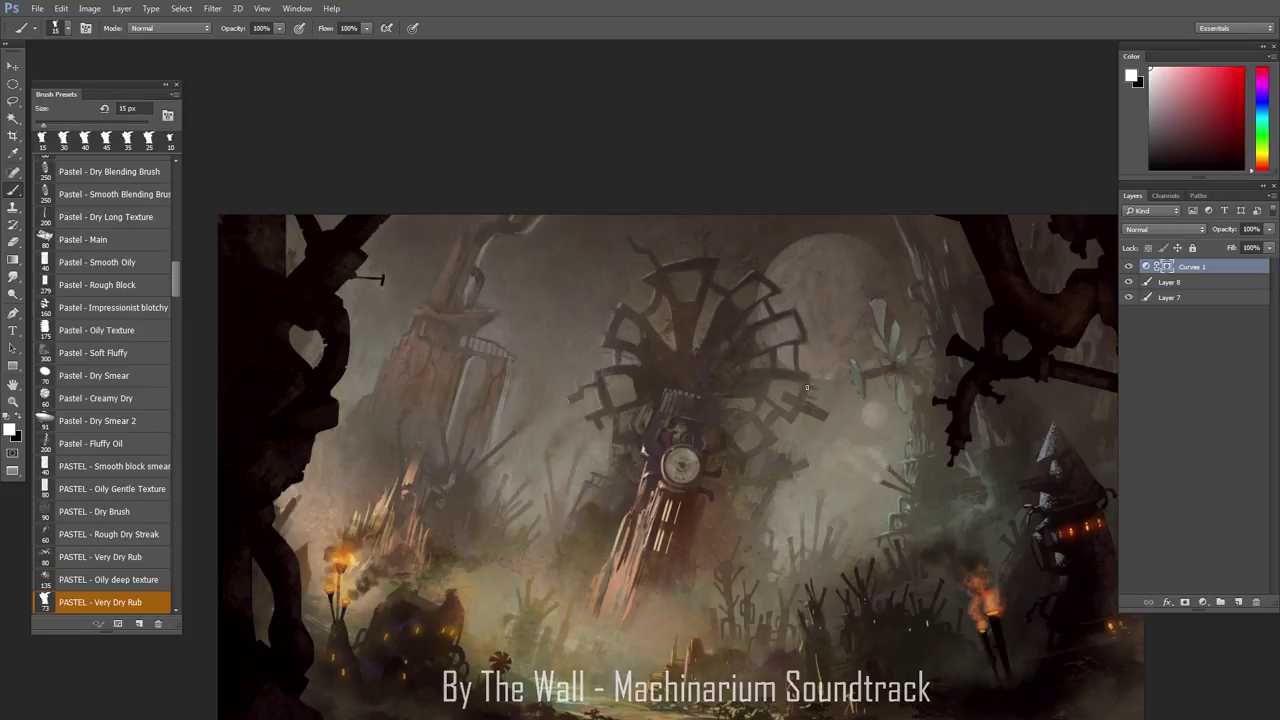
key("bracketright")
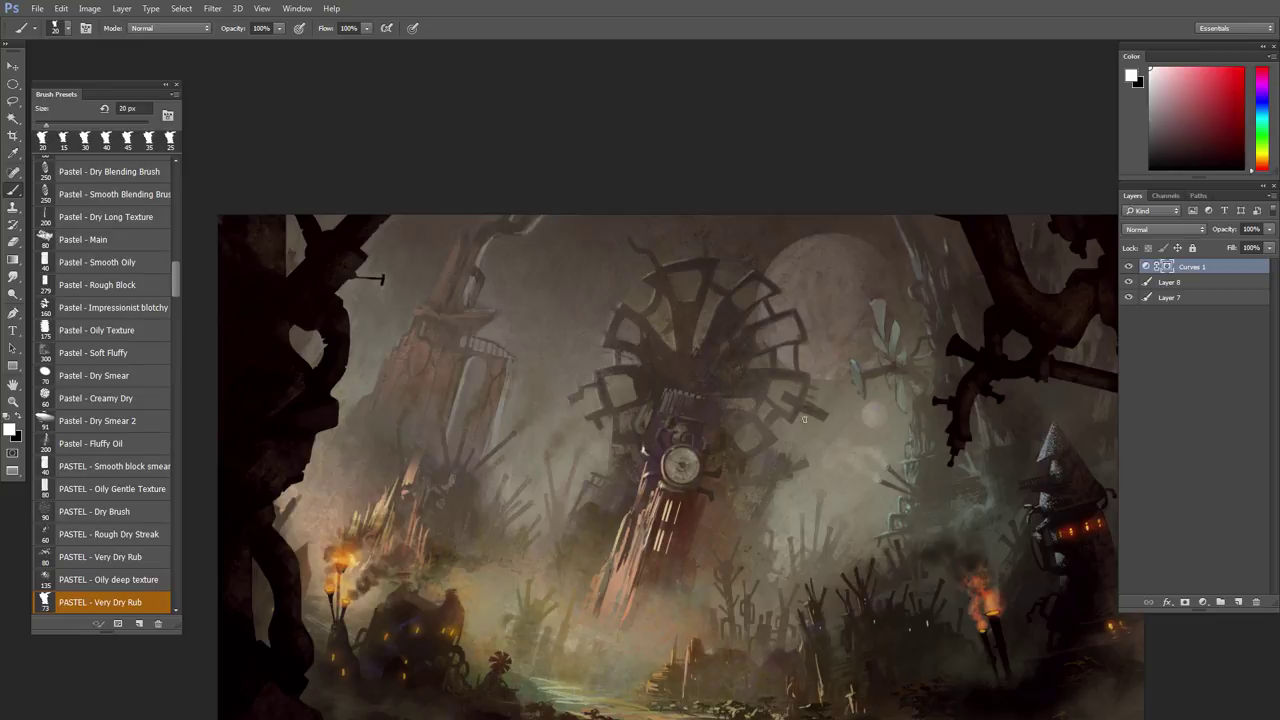
left_click_drag(766, 399, 773, 407)
key("bracketleft")
key("bracketright")
key("bracketleft")
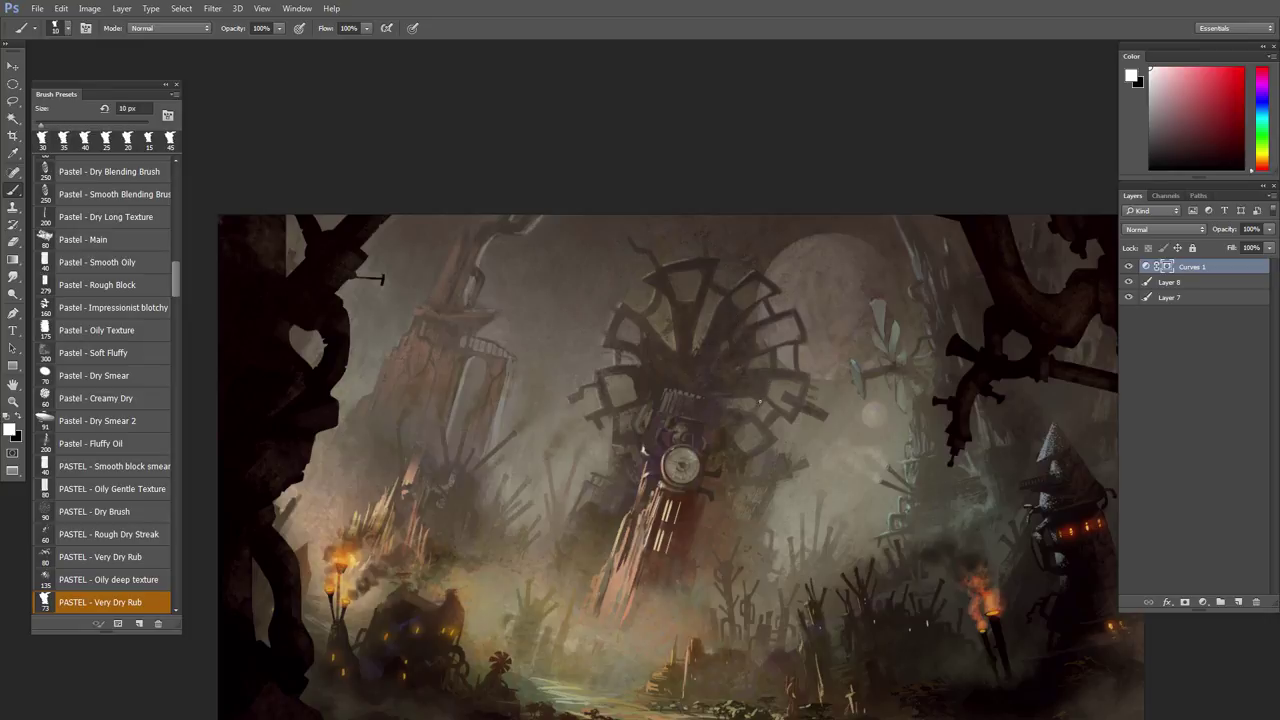
key("bracketleft")
- Soften the Curves mask around the wheel's left side and hub with the eraser, using Basic - Soft Round at 500 px
key("e")
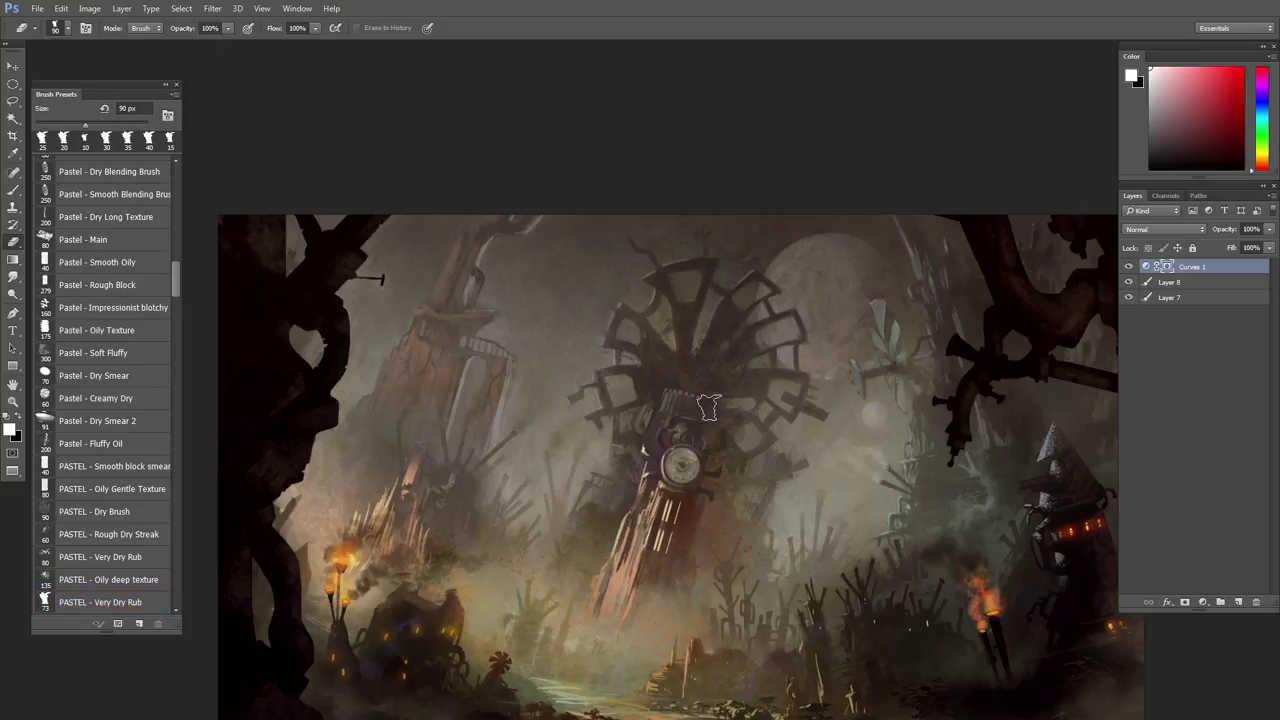
right_click(719, 397)
left_click_drag(879, 550, 882, 525)
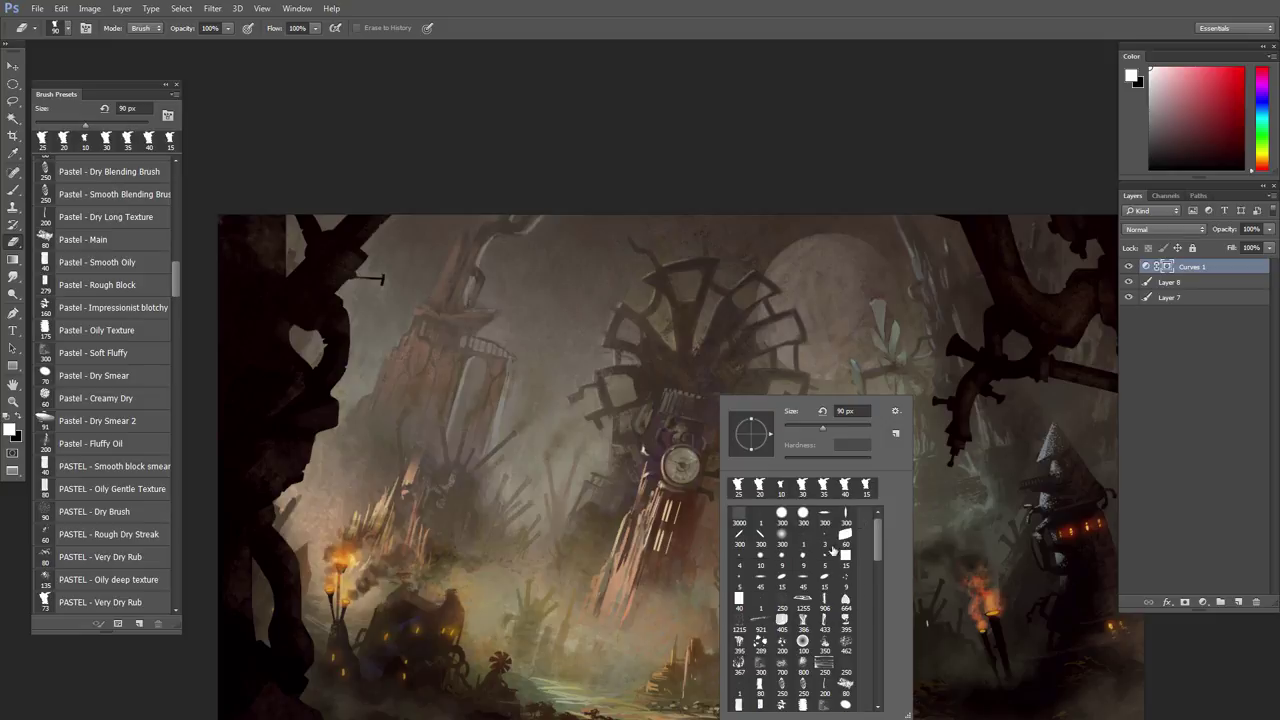
double_click(783, 540)
left_click_drag(727, 414, 719, 411)
key("bracketright")
key("bracketright")
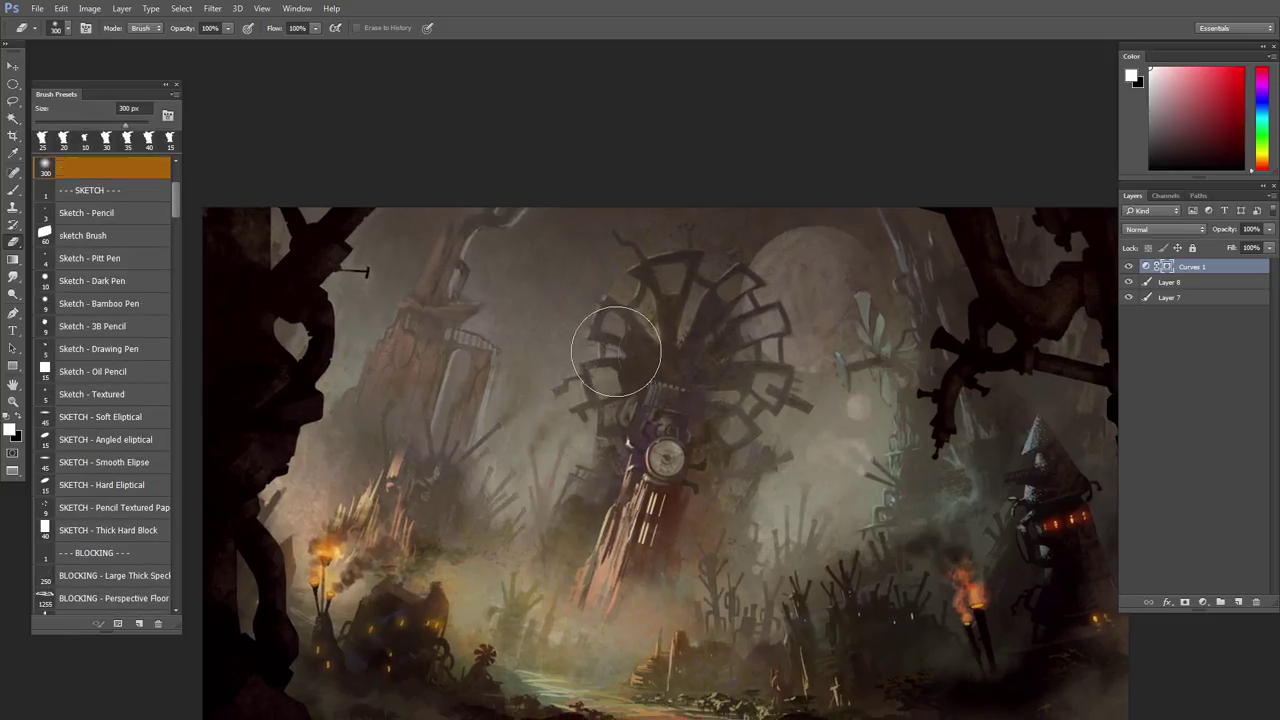
mouse_move(616, 353)
left_mouse_down()
mouse_move(669, 452)
mouse_move(648, 433)
left_mouse_up()
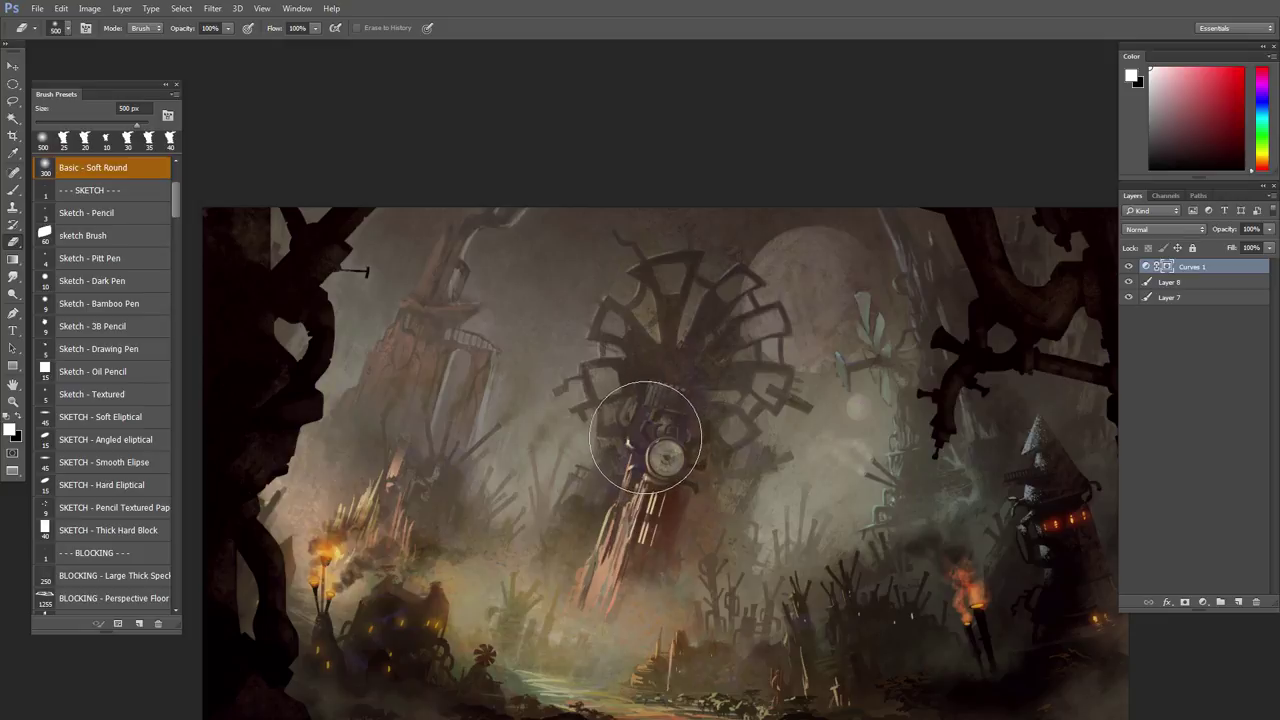
key("x")
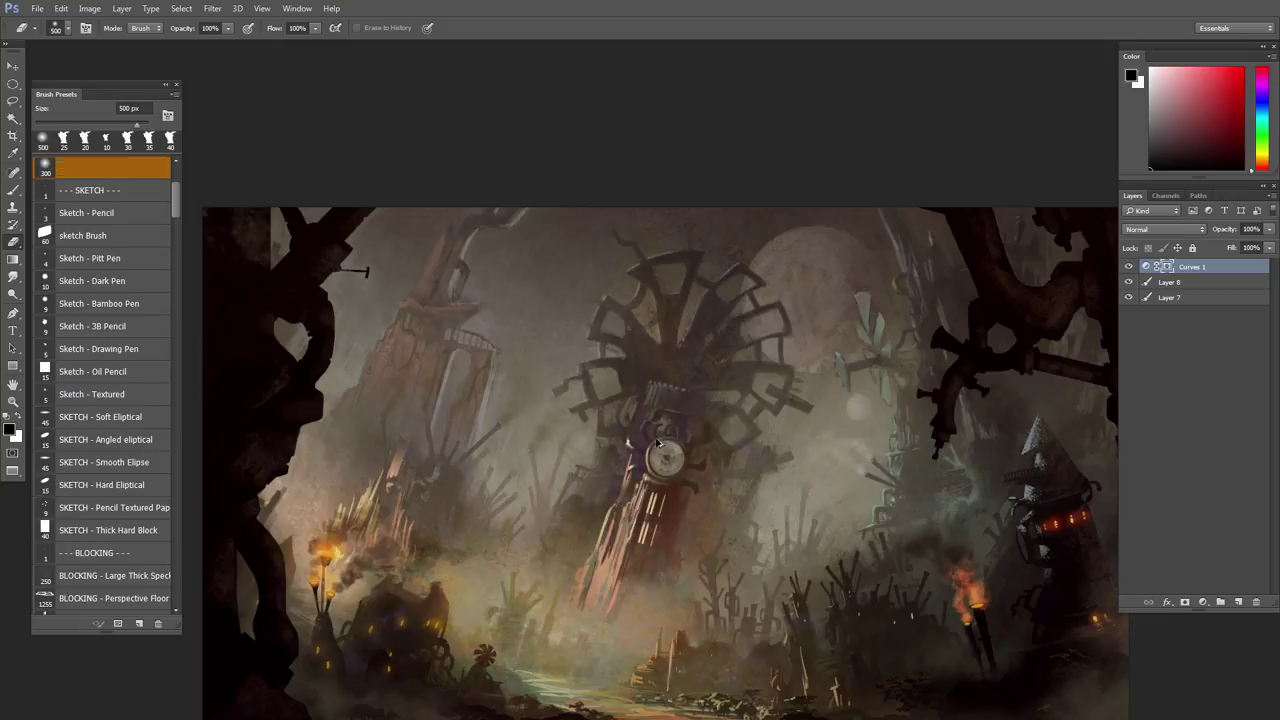
key("x")
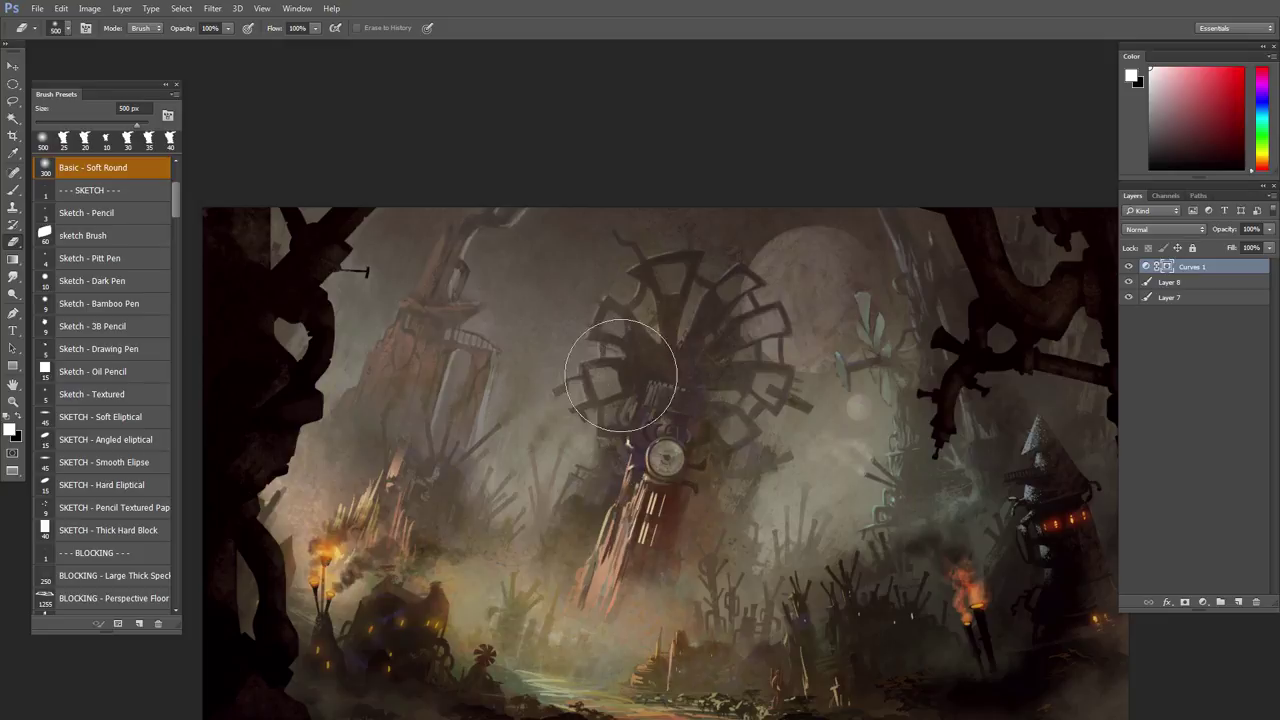
- Lower the midpoint of the Curves adjustment slightly and compare the painting with and without it
left_click(1128, 267)
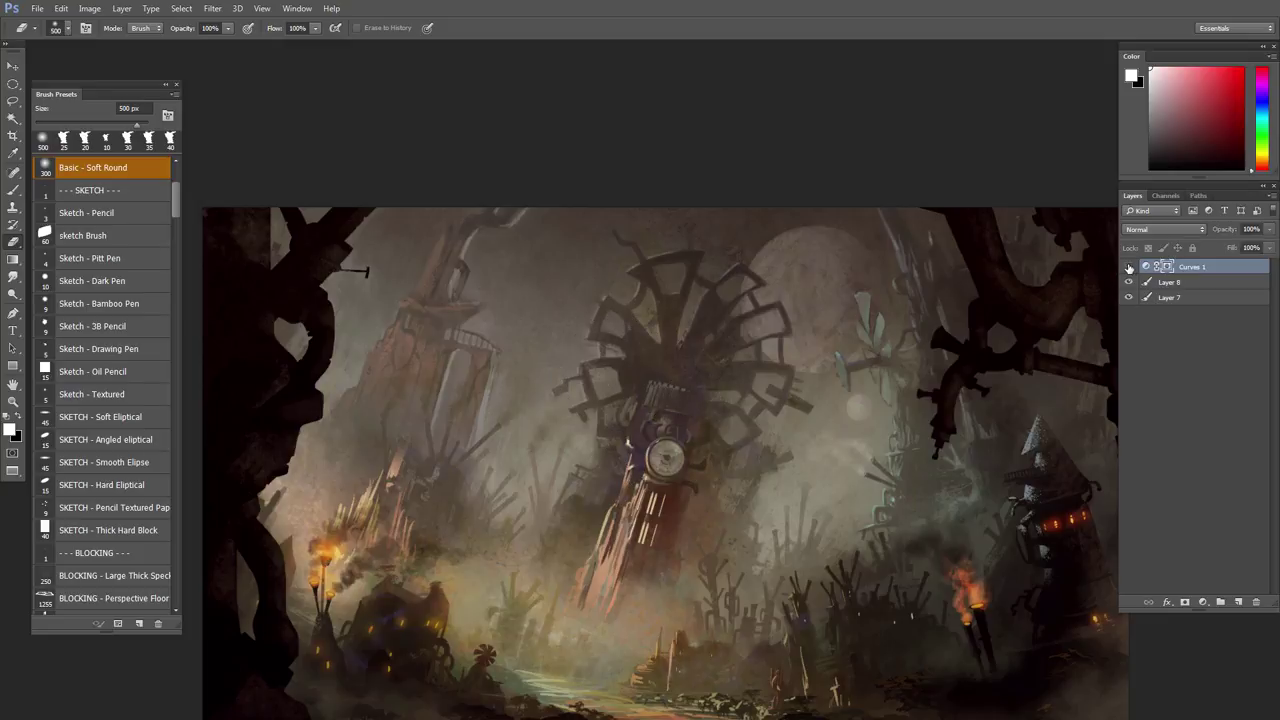
left_click(1128, 267)
double_click(1146, 267)
mouse_move(993, 514)
left_mouse_down()
mouse_move(994, 530)
mouse_move(1000, 510)
mouse_move(990, 516)
left_mouse_up()
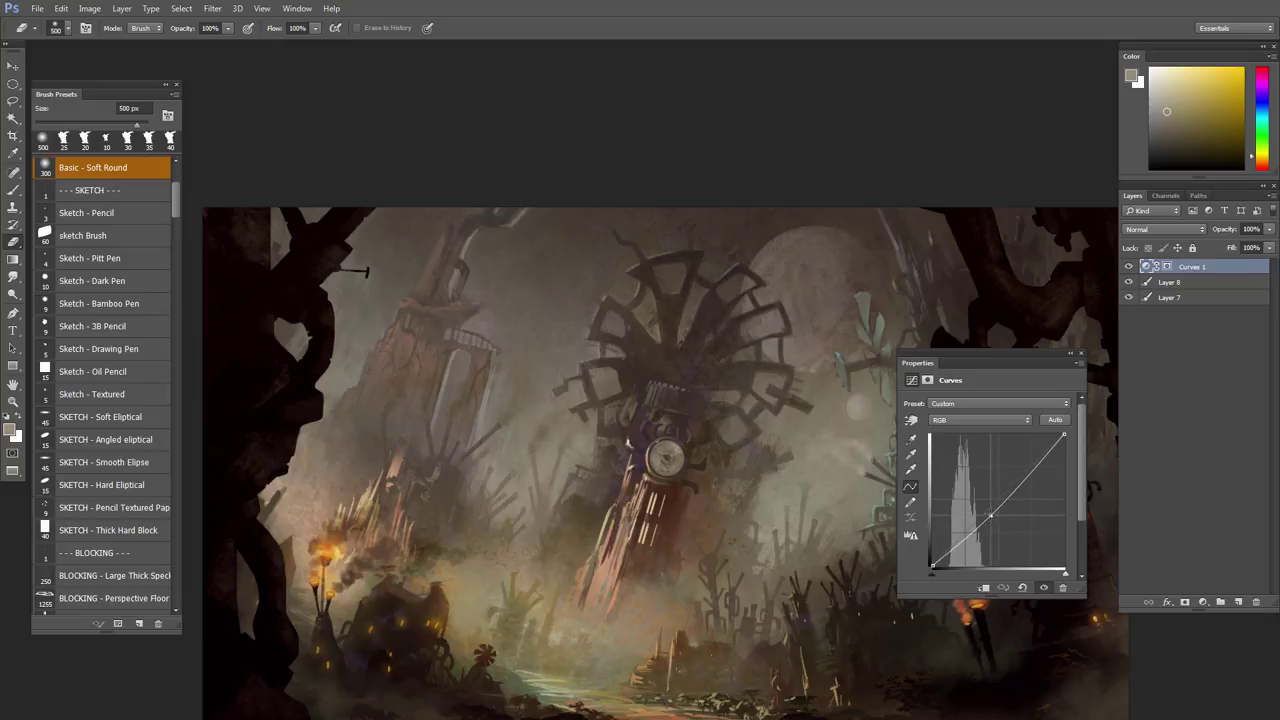
left_click(1080, 354)
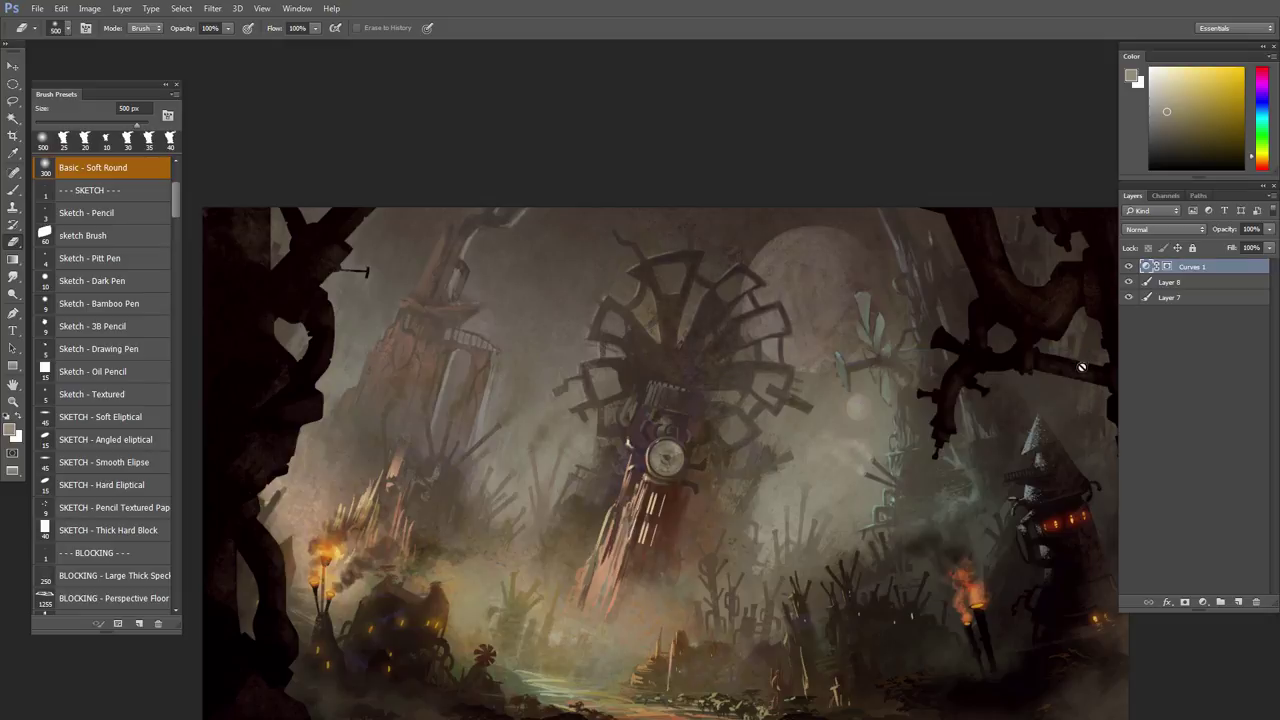
scroll(904, 431, "down", 1)
left_click(1127, 267)
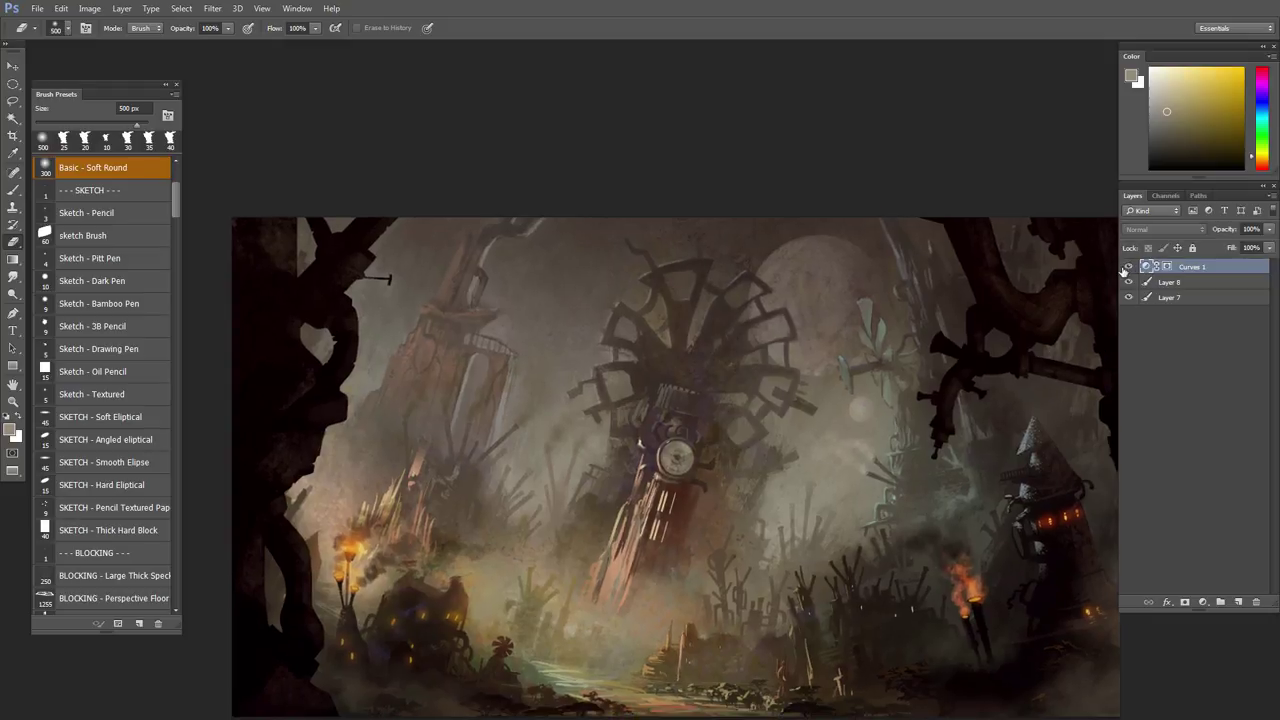
left_click_drag(883, 459, 902, 442)
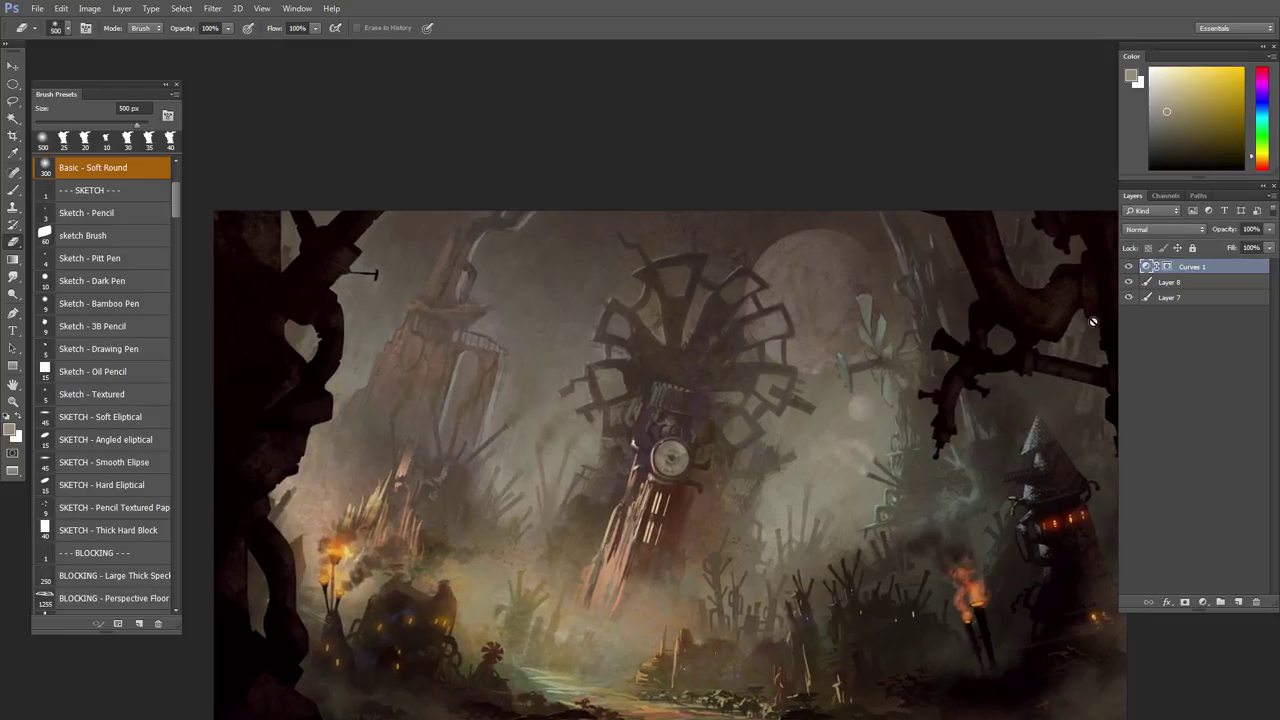
- Fine-tune the Curves 1 midpoint to darken the tones slightly more and close the adjustment's settings
double_click(1146, 268)
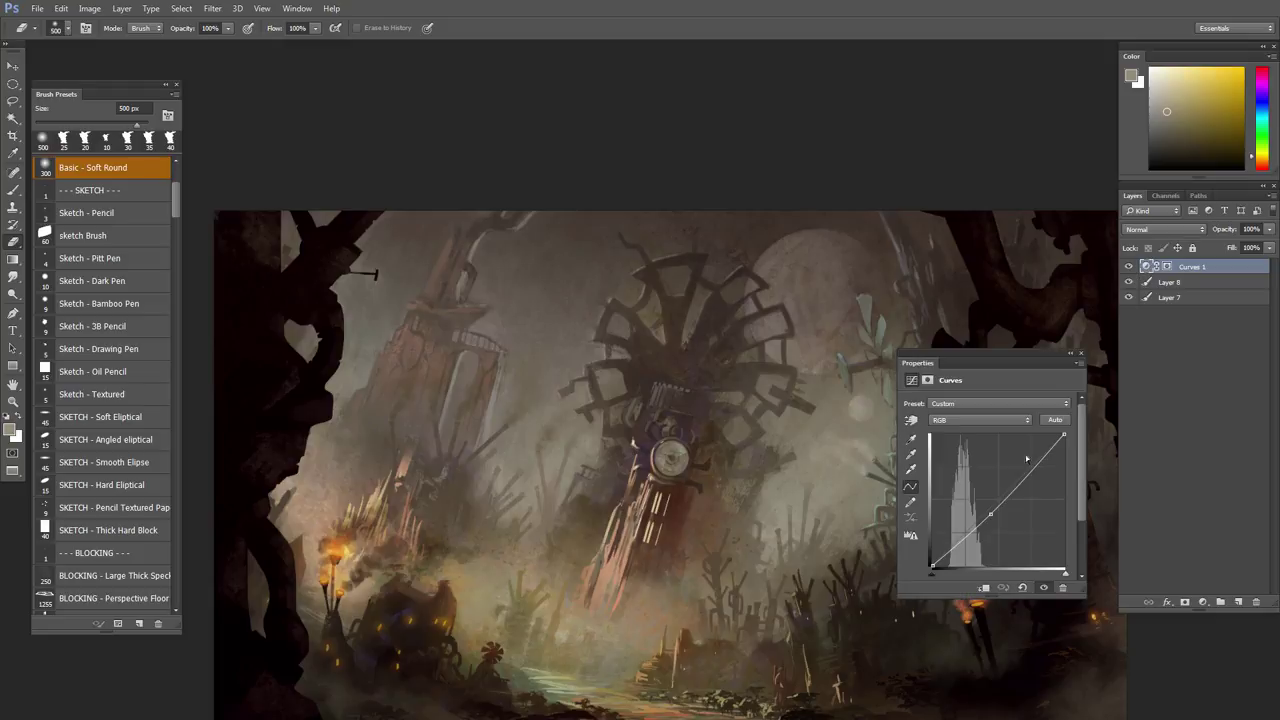
left_click_drag(991, 514, 993, 515)
left_click_drag(812, 452, 727, 425)
left_click_drag(993, 516, 990, 516)
left_click(1081, 353)
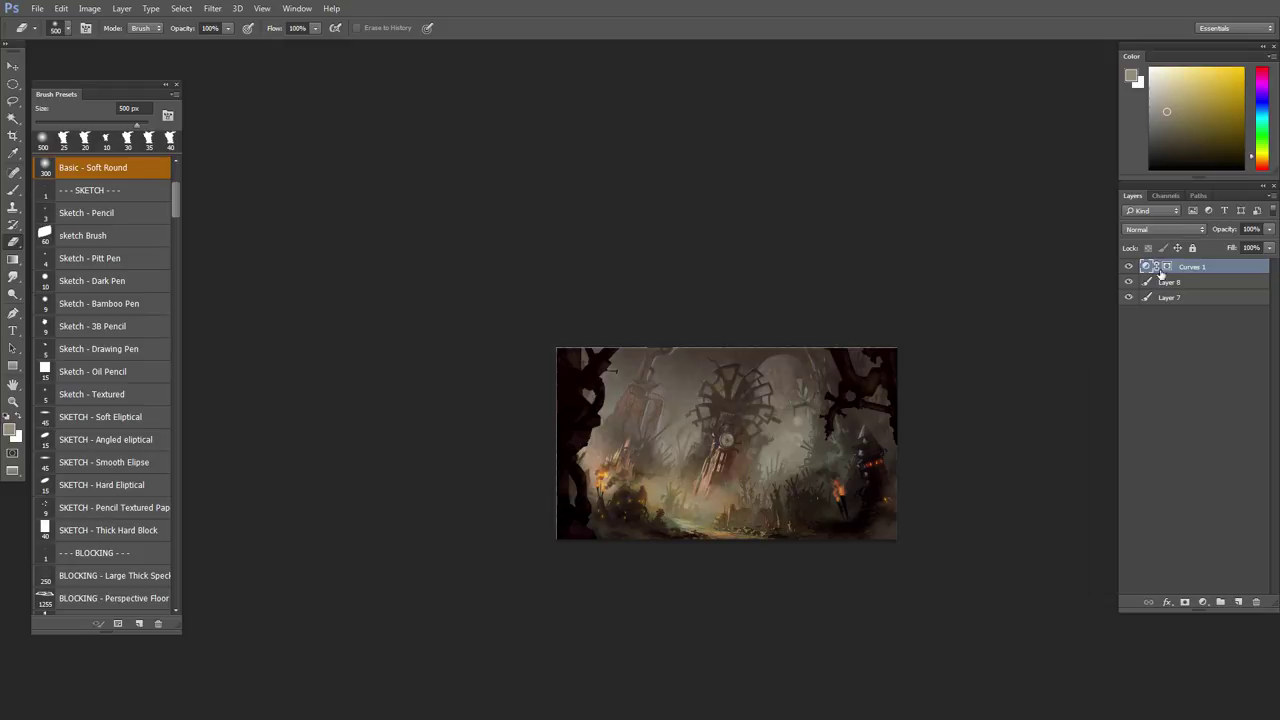
- Reduce the Curves 1 layer's opacity to 70% and compare the painting with and without the adjustment
left_click(1128, 268)
left_click(1128, 269)
left_click(1128, 271)
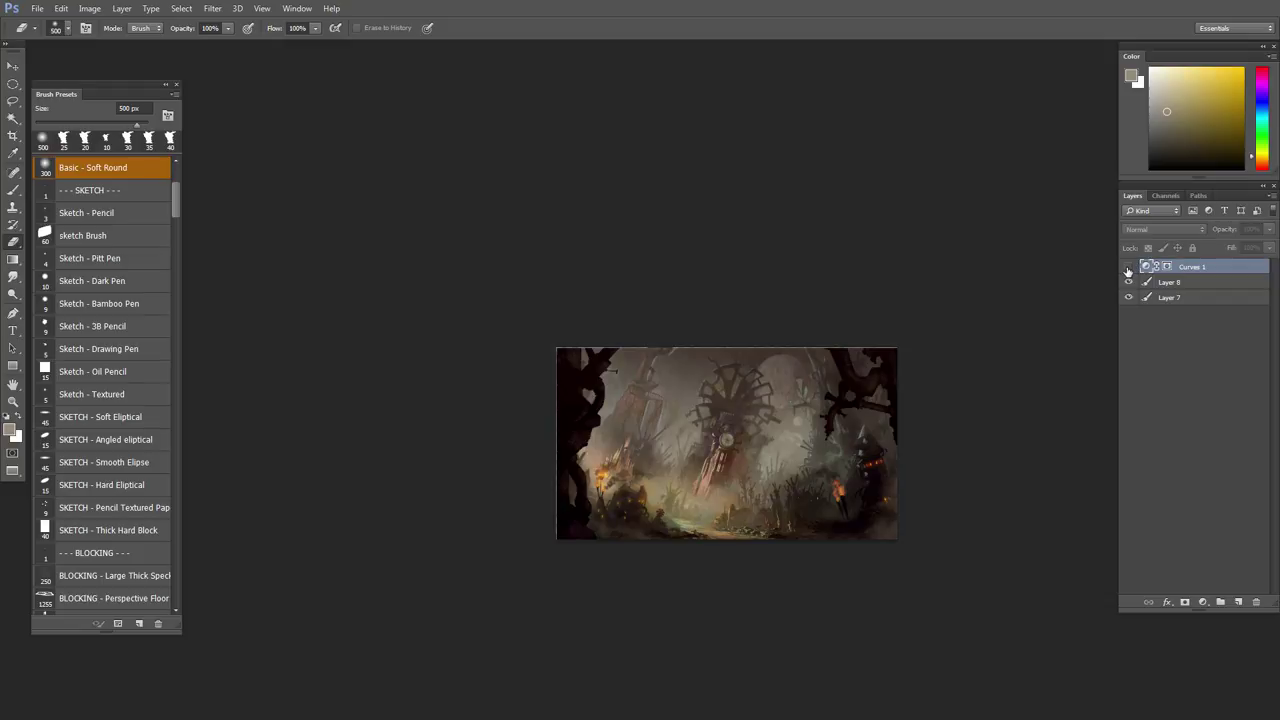
left_click(1129, 272)
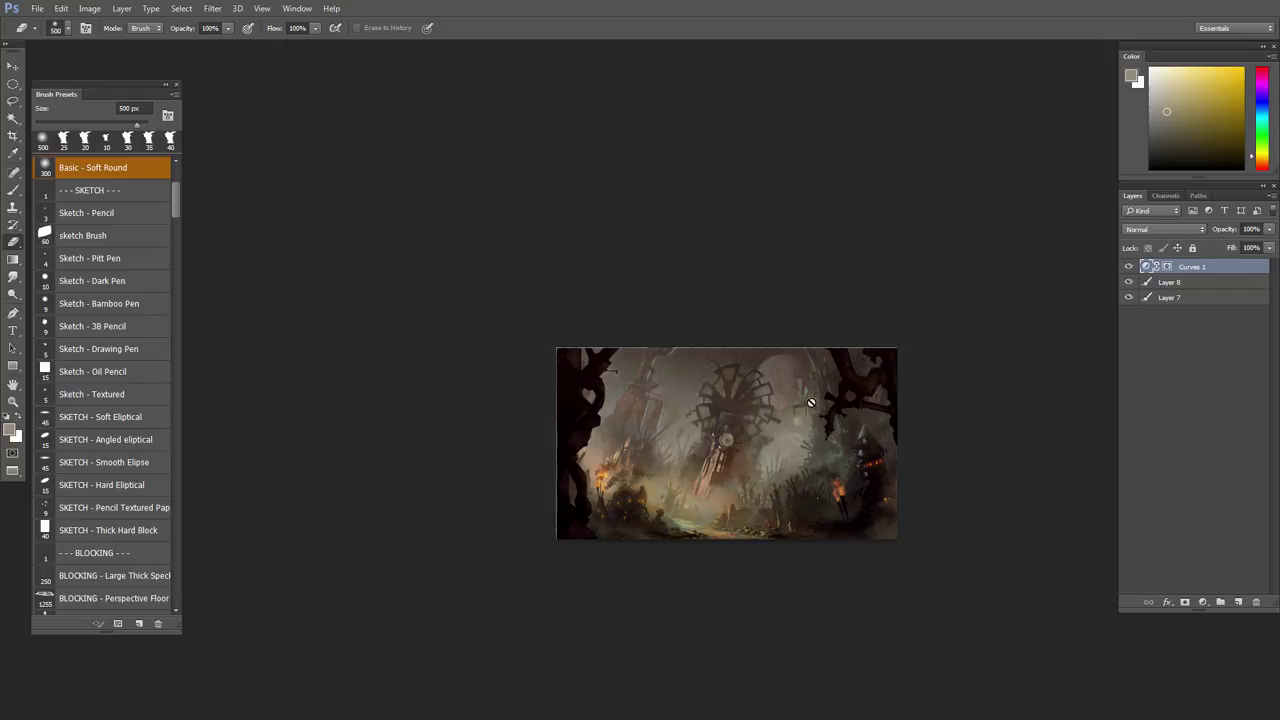
left_click_drag(1269, 229, 1249, 247)
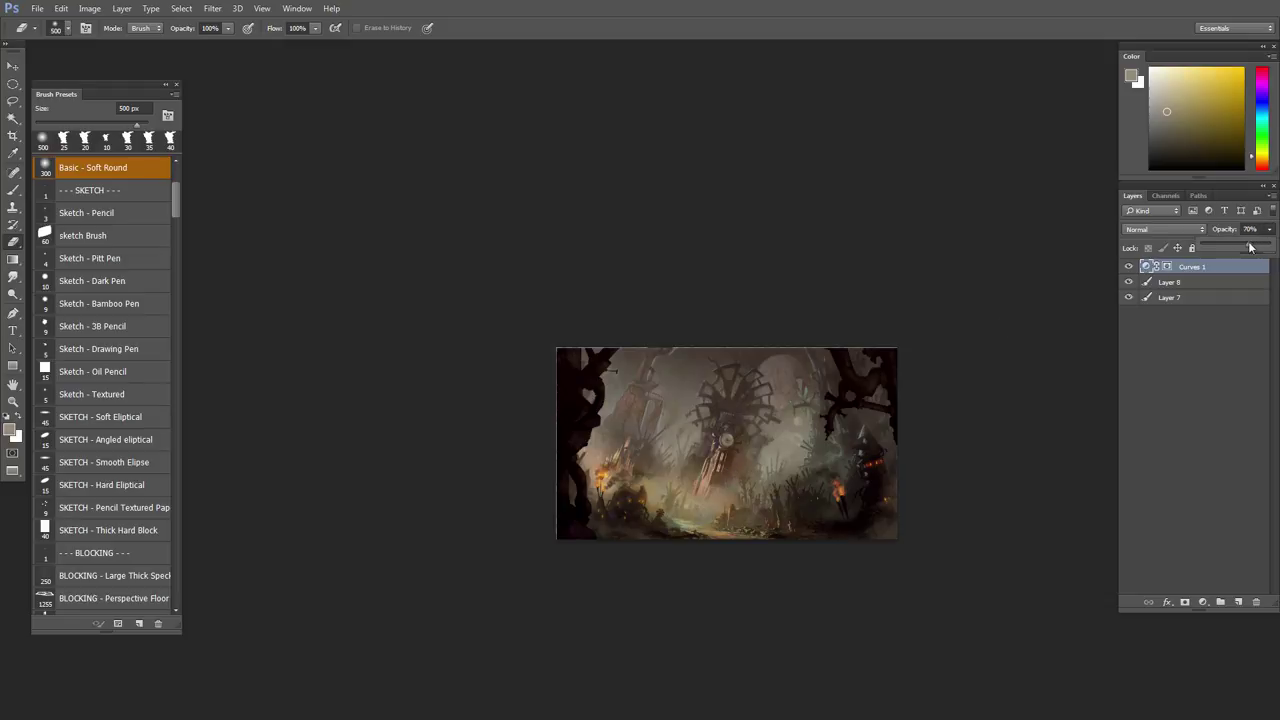
left_click(1126, 266)
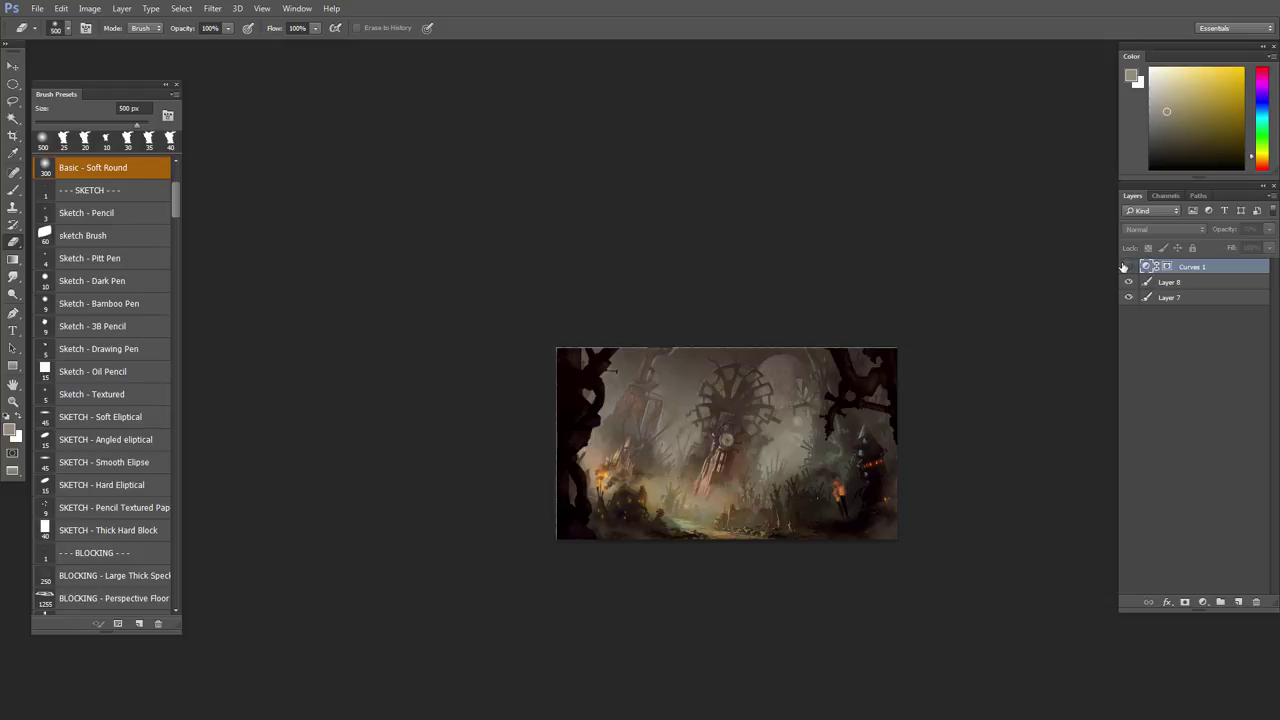
left_click_drag(891, 442, 824, 356)
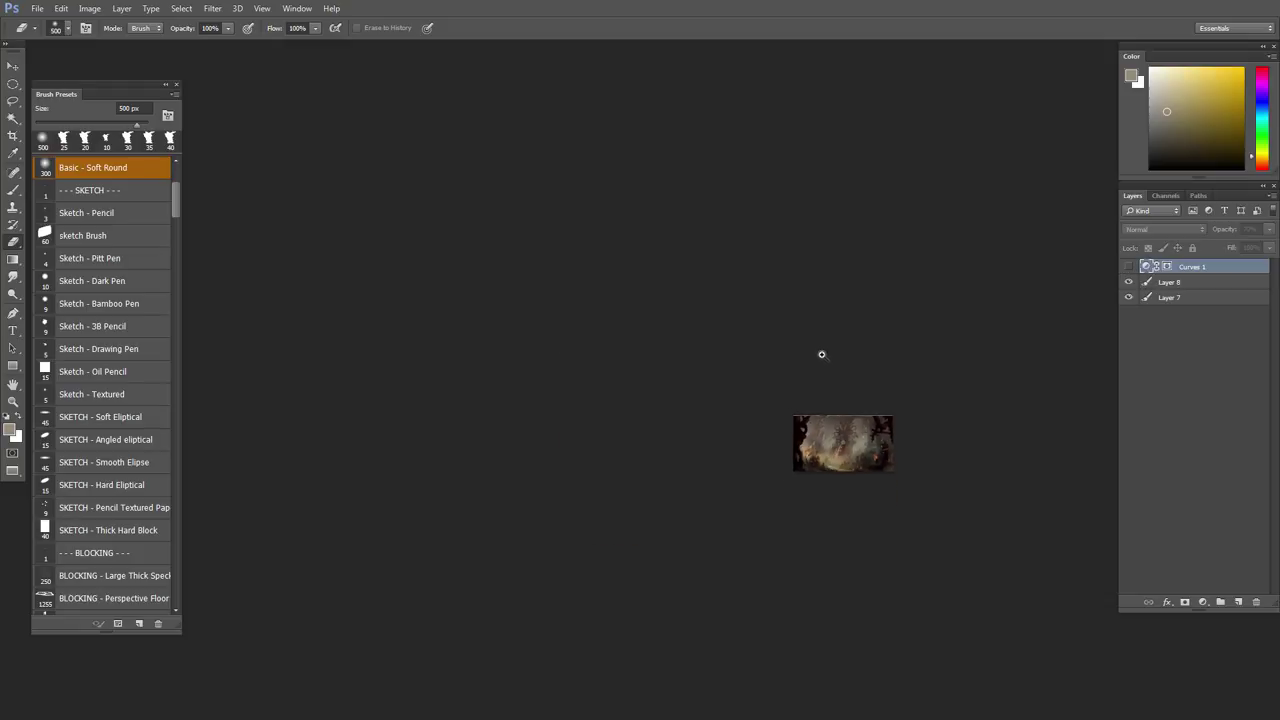
left_click(1128, 266)
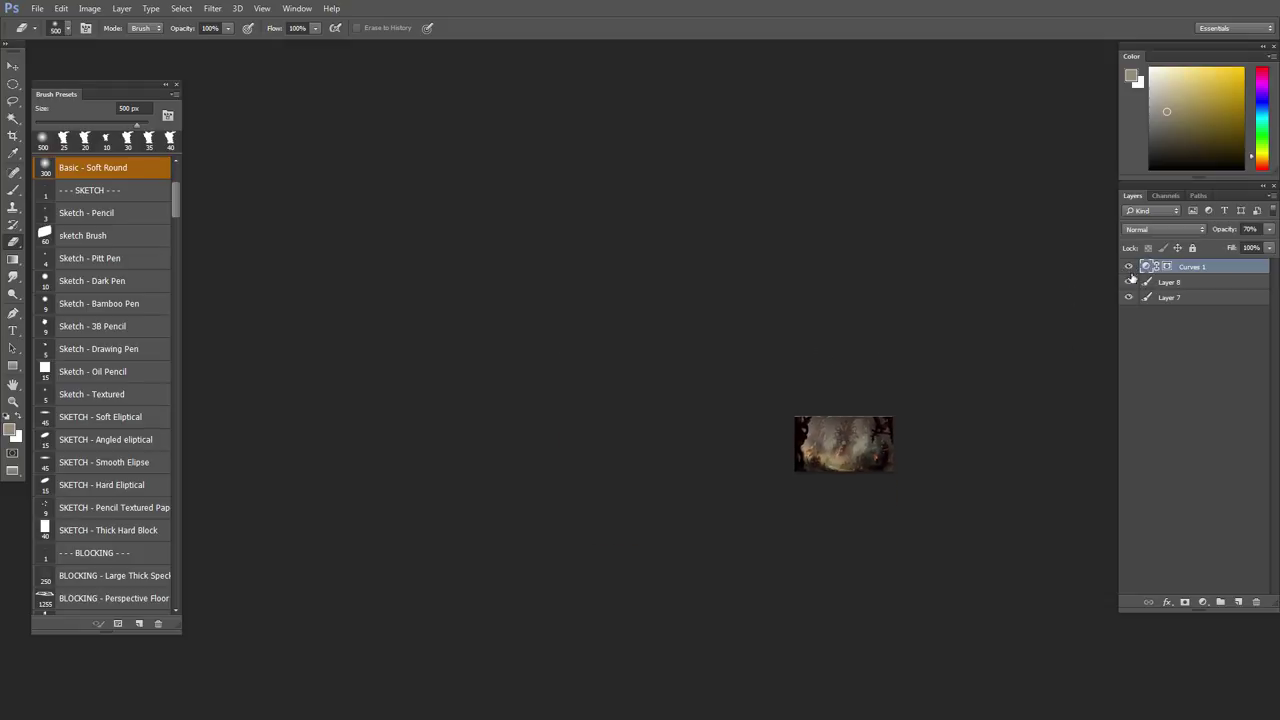
- Merge the Curves adjustment with both painting layers below it and flip the canvas horizontally
left_click(1148, 298, "shift")
key("ctrl+e")
scroll(882, 442, "up", 3)
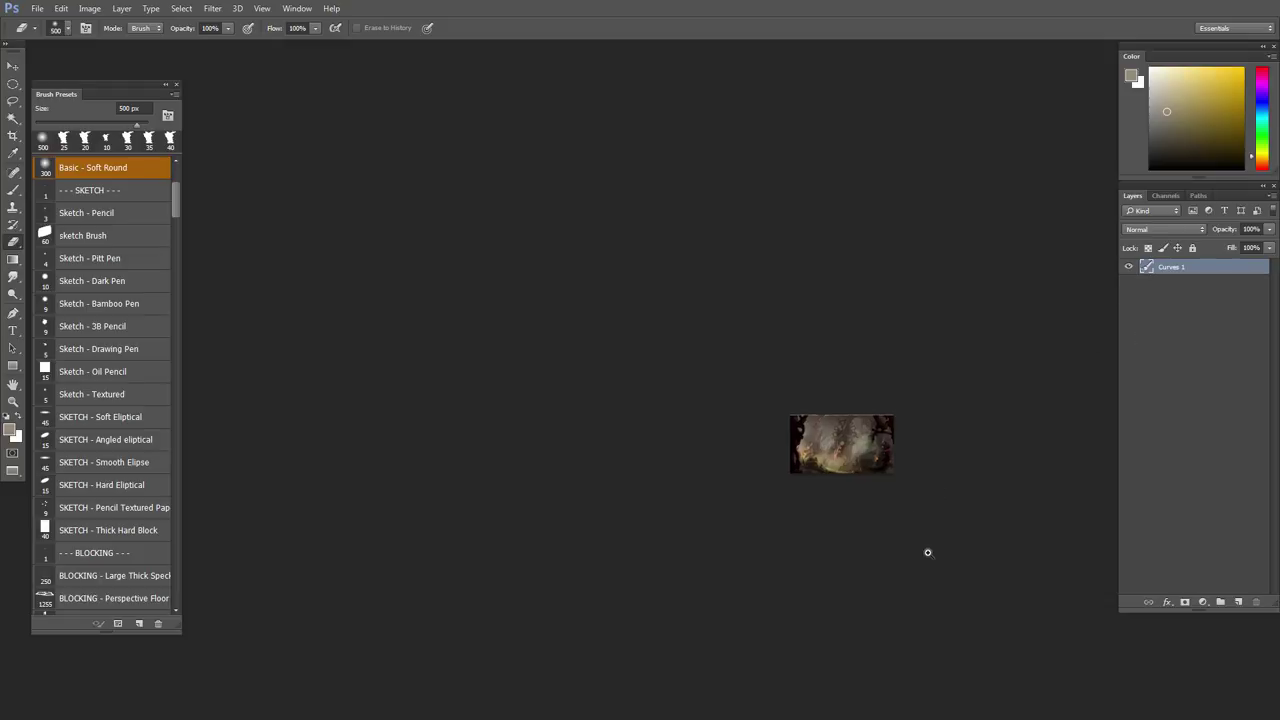
scroll(849, 501, "up", 3)
left_click_drag(883, 540, 791, 513)
left_click_drag(716, 475, 750, 535)
key("ctrl+shift+h")
scroll(760, 520, "up", 1)
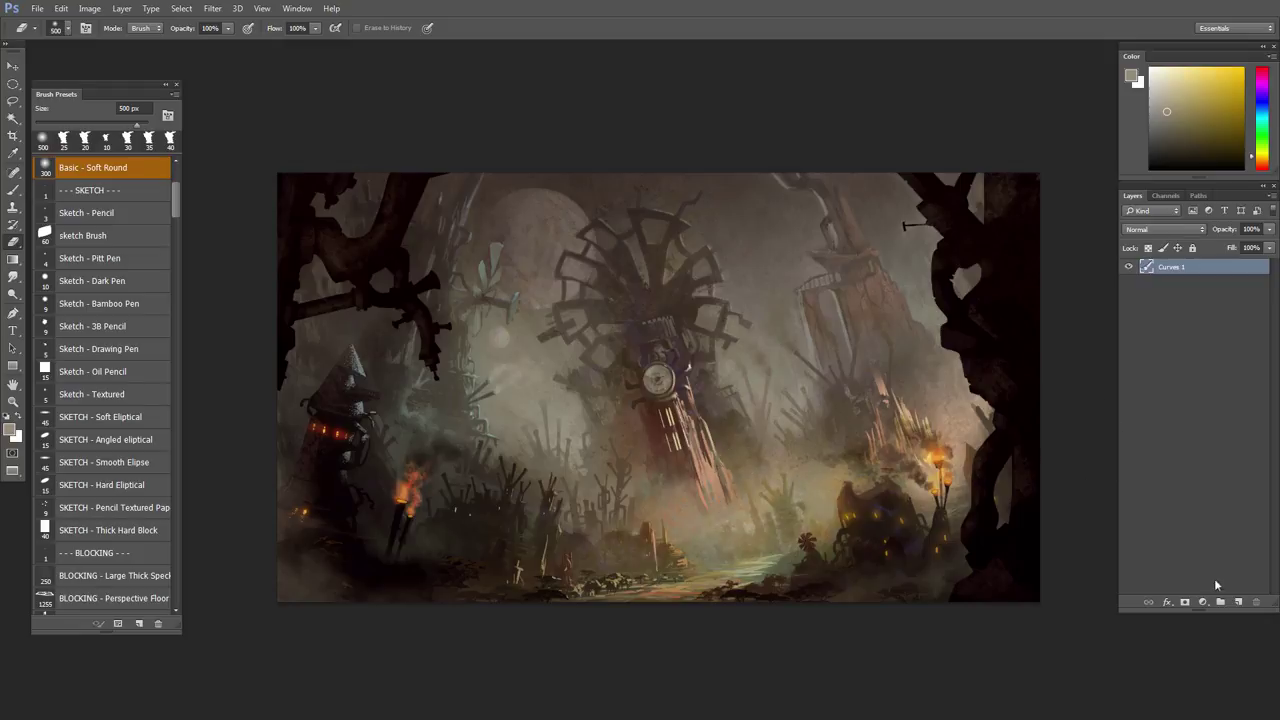
- Add two new empty layers above the merged painting and switch from the eraser to the PASTEL - Very Dry Rub brush
left_click(1238, 601)
key("b")
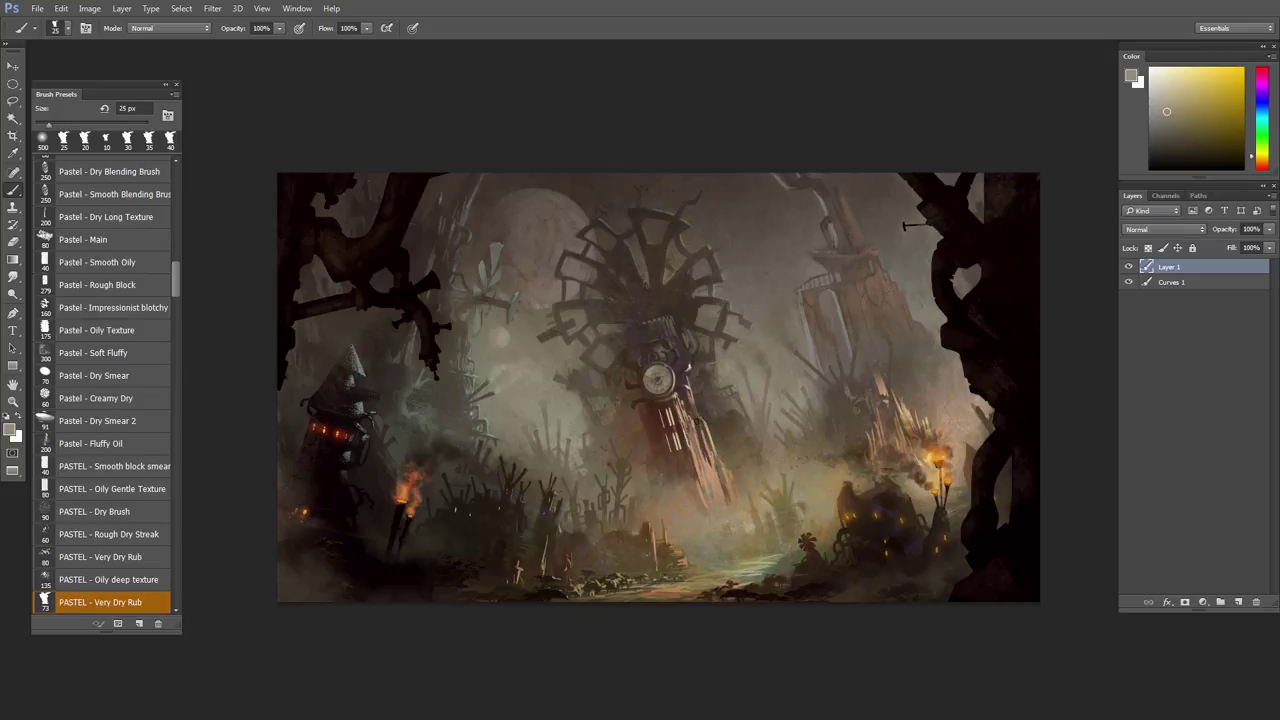
scroll(872, 540, "up", 3)
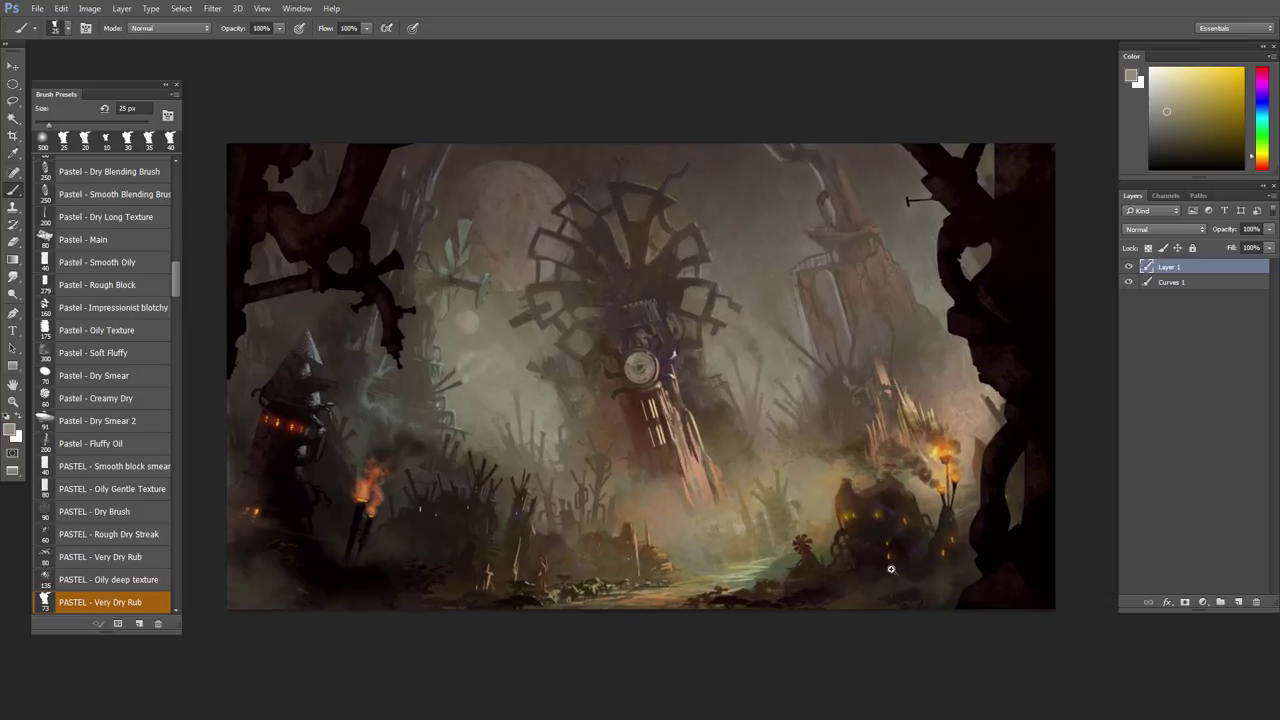
scroll(877, 505, "down", 2)
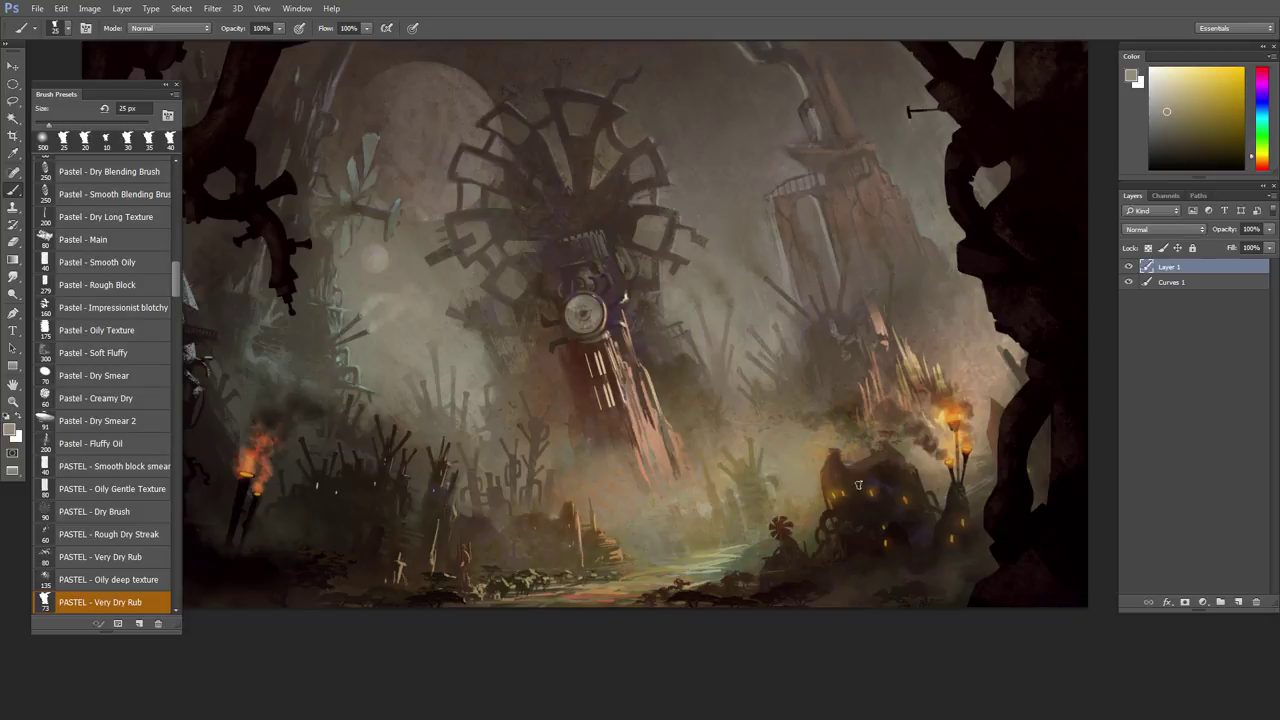
left_click_drag(782, 487, 808, 535)
scroll(808, 535, "up", 2)
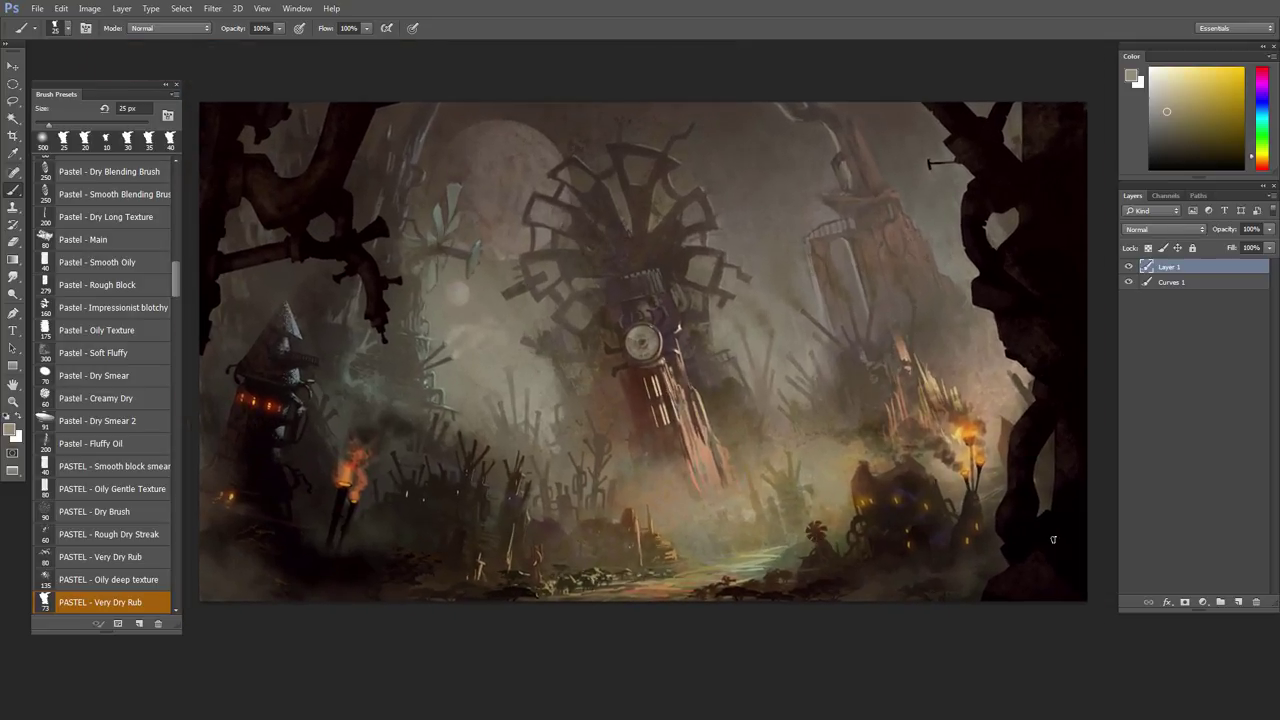
left_click(1238, 602)
scroll(816, 509, "up", 1)
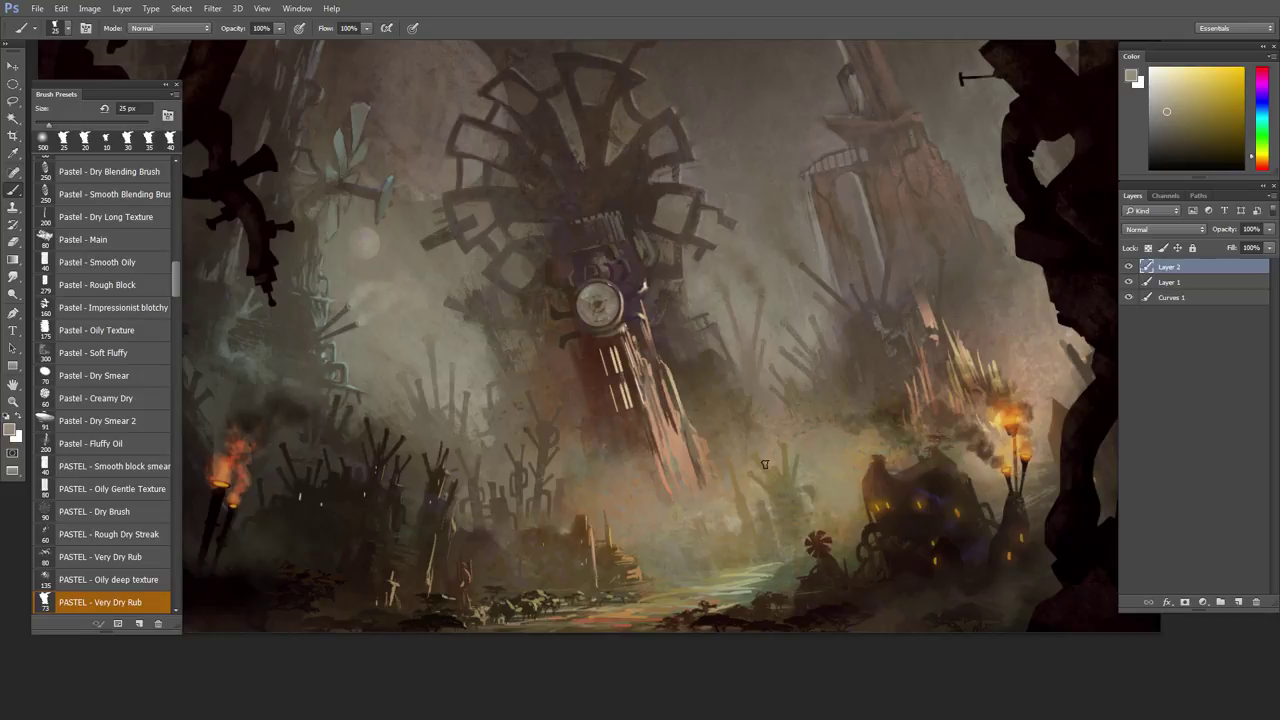
- Lasso a small curved pipe beside the central tower's lower left edge and paint it with a sampled reddish brown
key("l")
left_click_drag(725, 461, 733, 463)
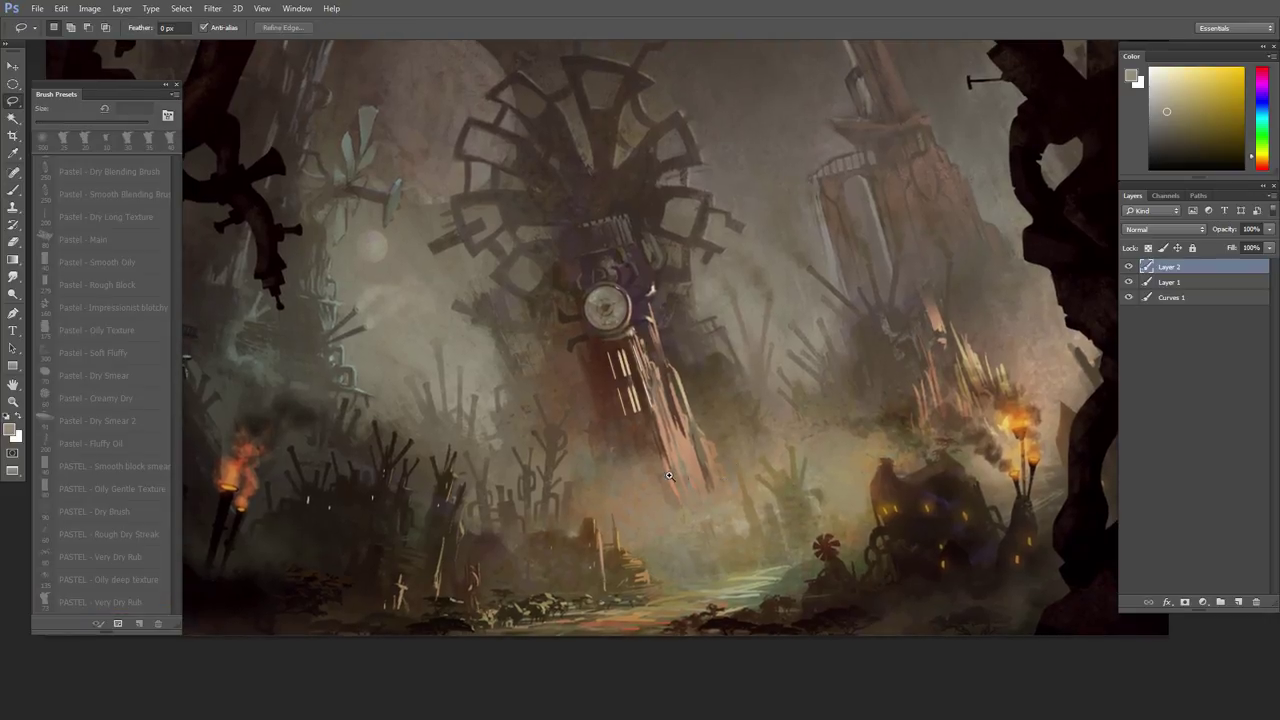
scroll(668, 472, "up", 2)
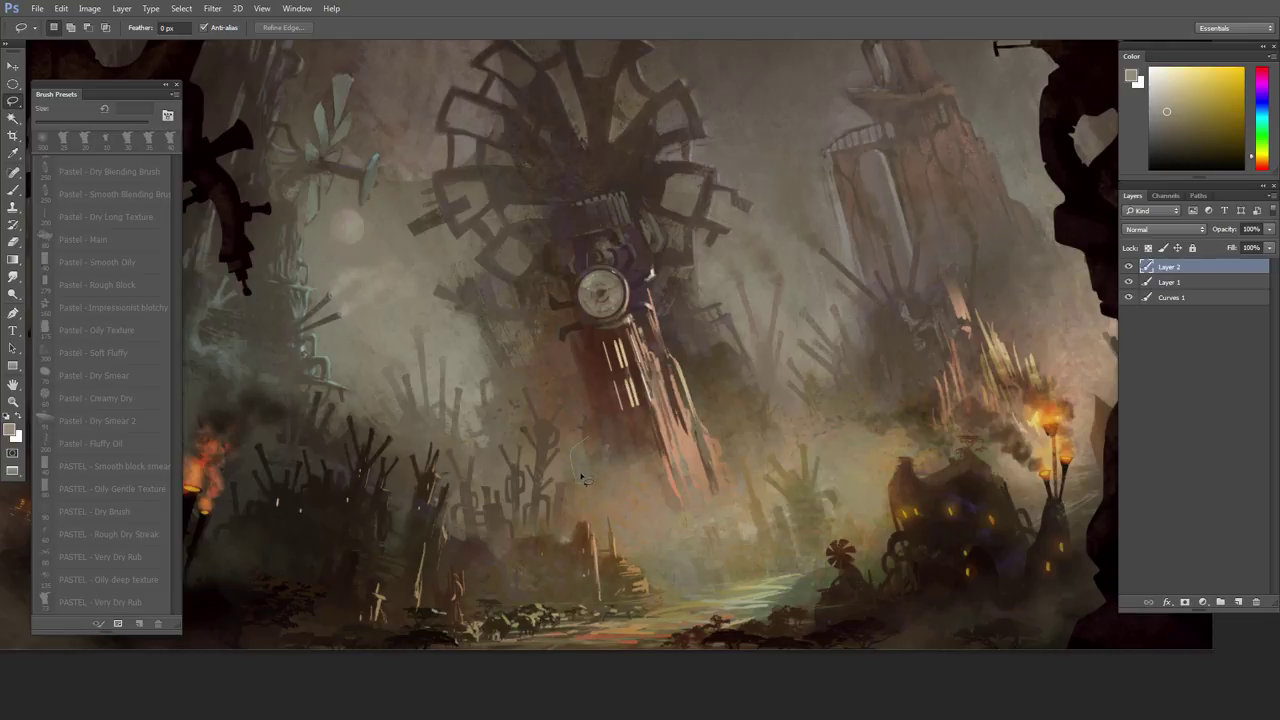
key("b")
left_click(592, 432, "alt")
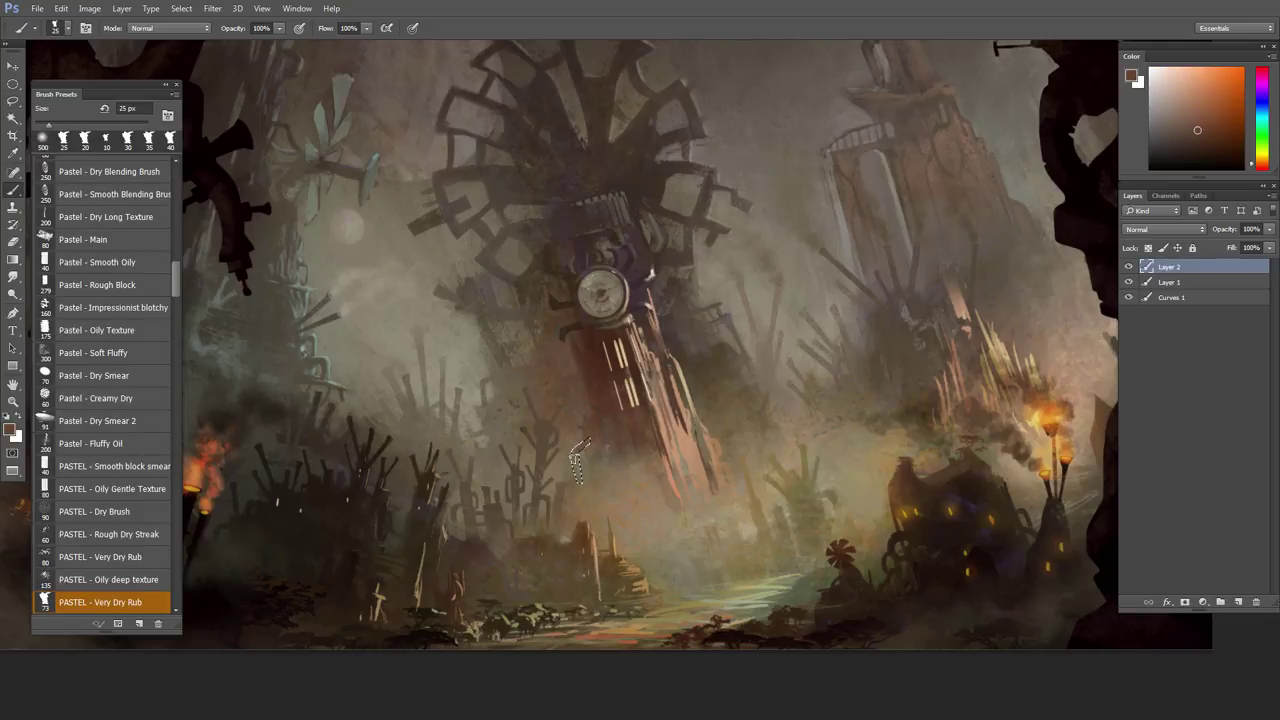
- Soften the new pipe into the fog with the Basic - Soft Round eraser reduced to 100 px
key("e")
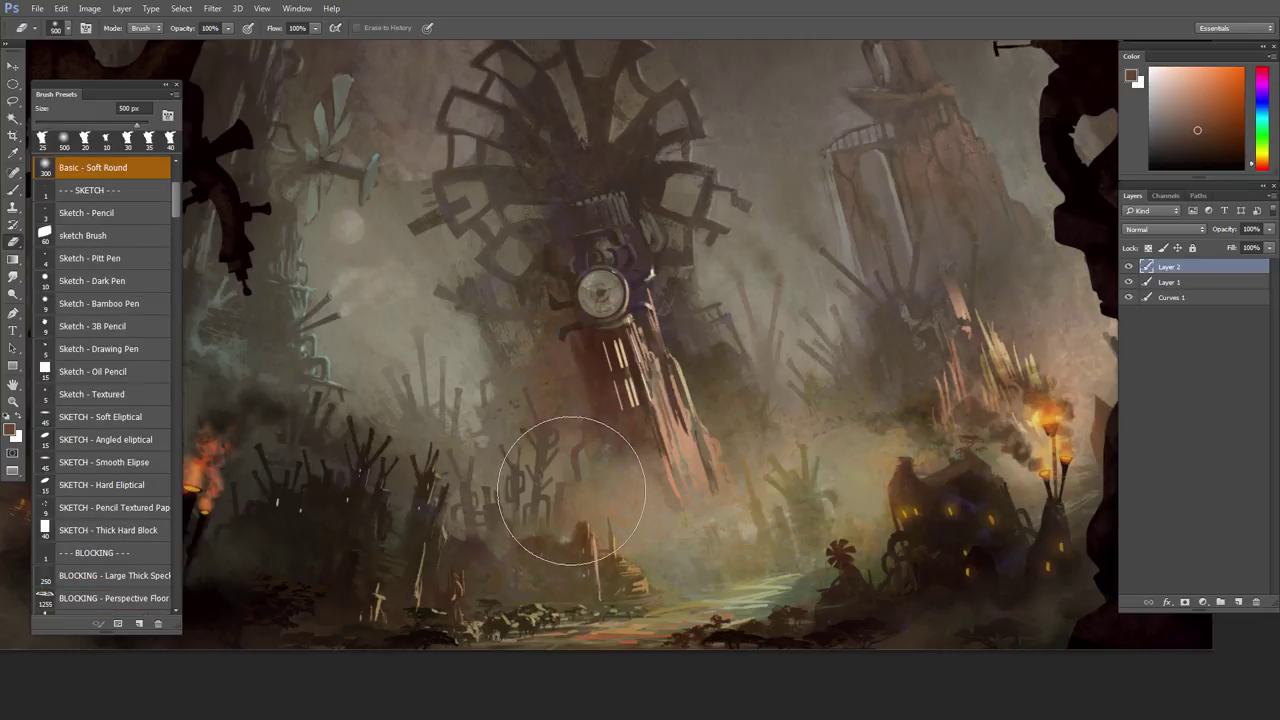
key("bracketleft")
key("bracketleft")
key("bracketleft")
key("bracketleft")
key("bracketleft")
key("bracketleft")
key("bracketleft")
key("bracketleft")
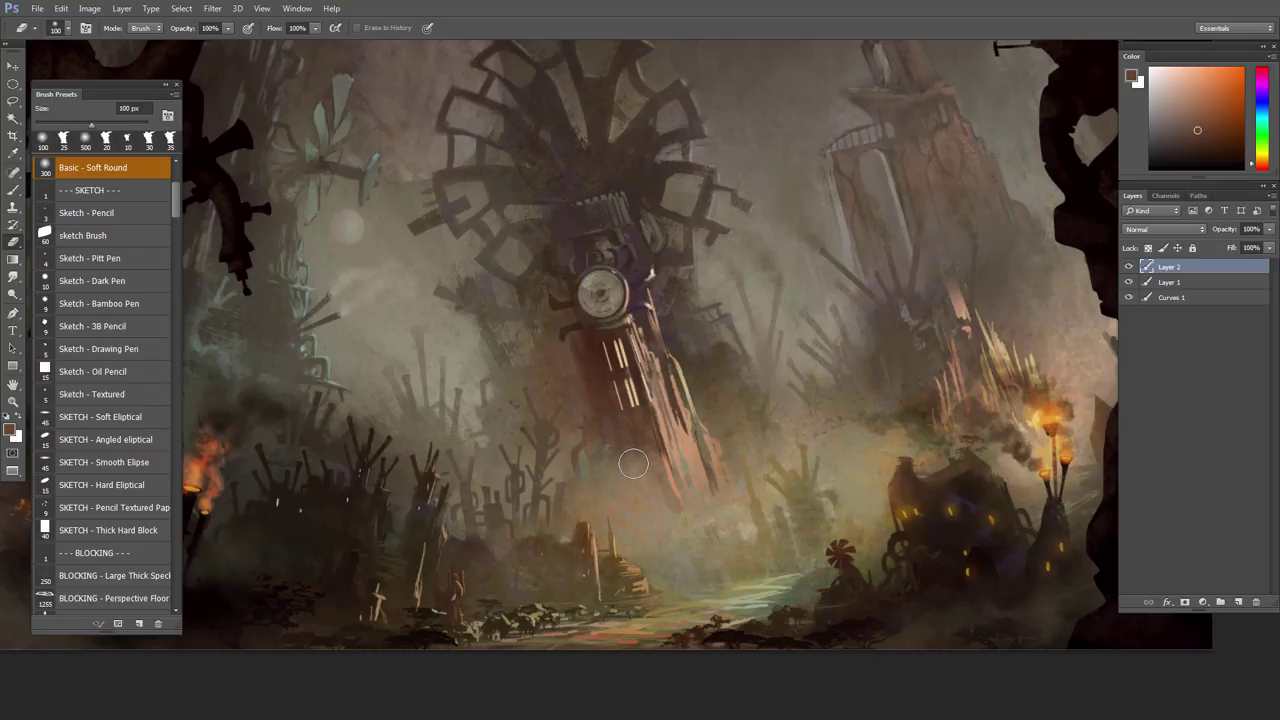
- Lasso another small pipe higher on the tower's left edge and paint it dark brown at 25 px
key("l")
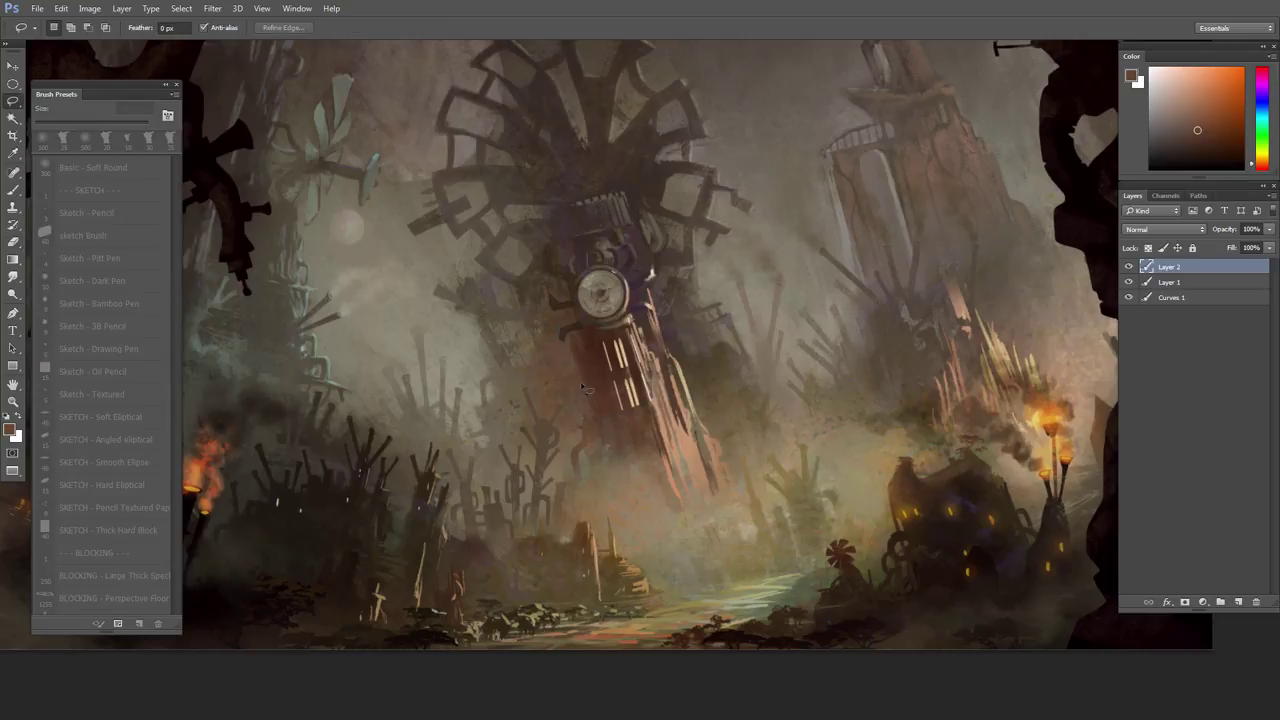
left_click_drag(577, 410, 594, 414)
key("b")
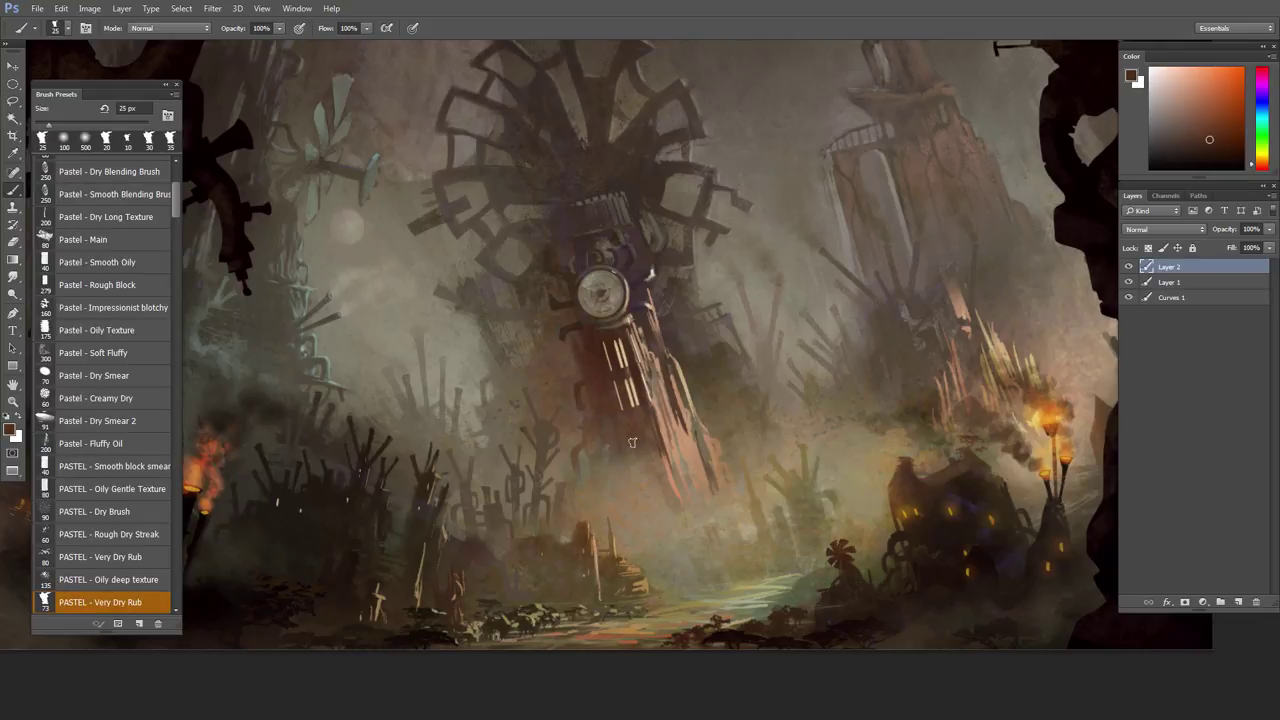
left_click_drag(638, 448, 646, 434)
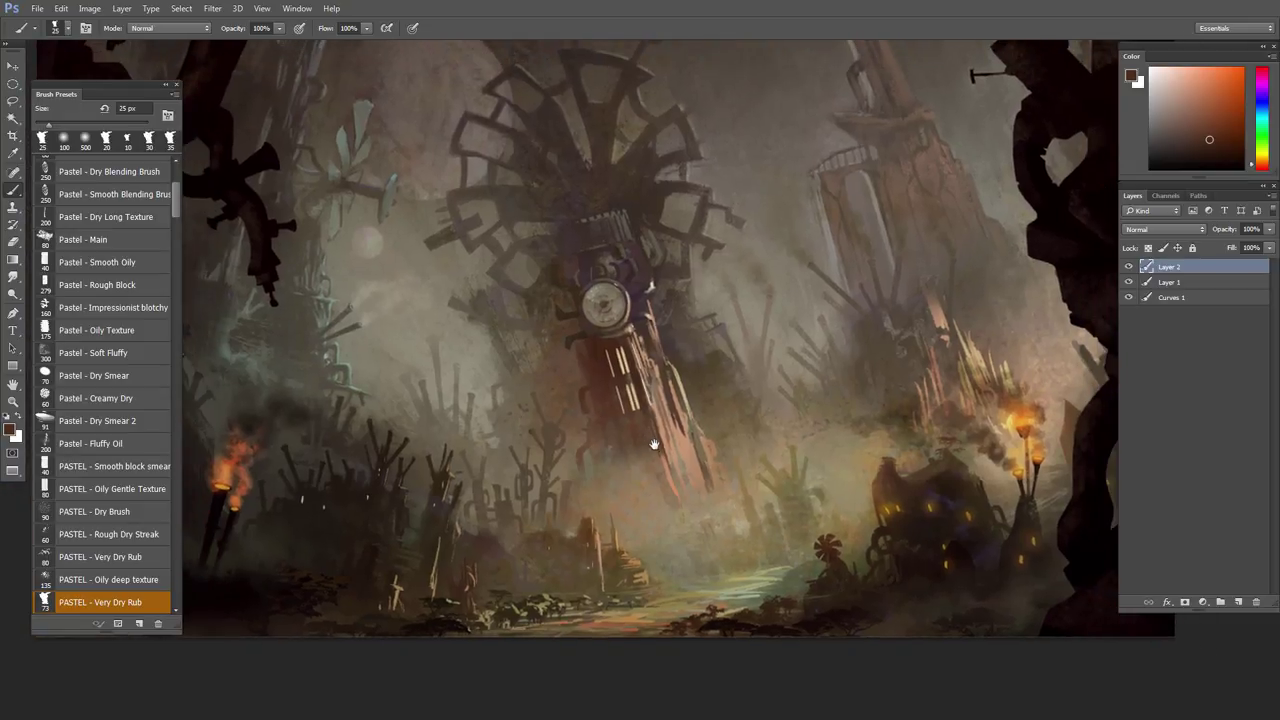
- Lasso a handle-shaped pipe on the tower's lit right edge and paint it with a sampled light tan
key("l")
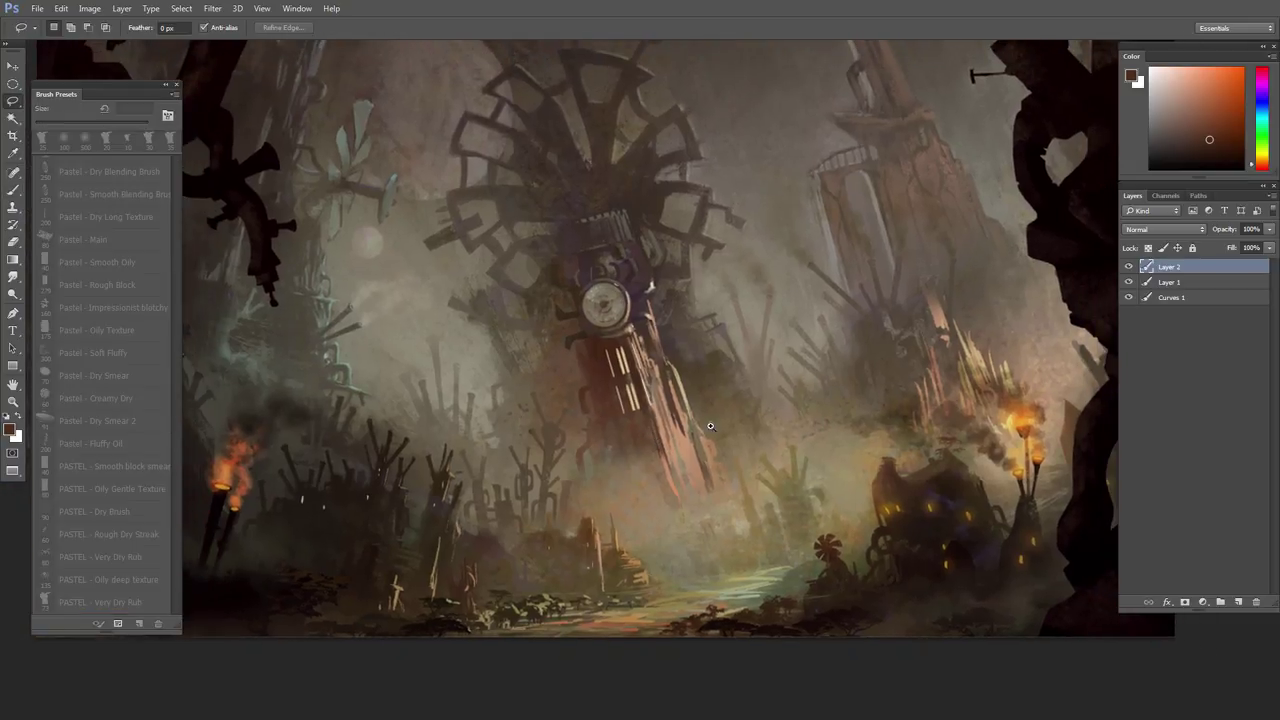
scroll(702, 405, "up", 1)
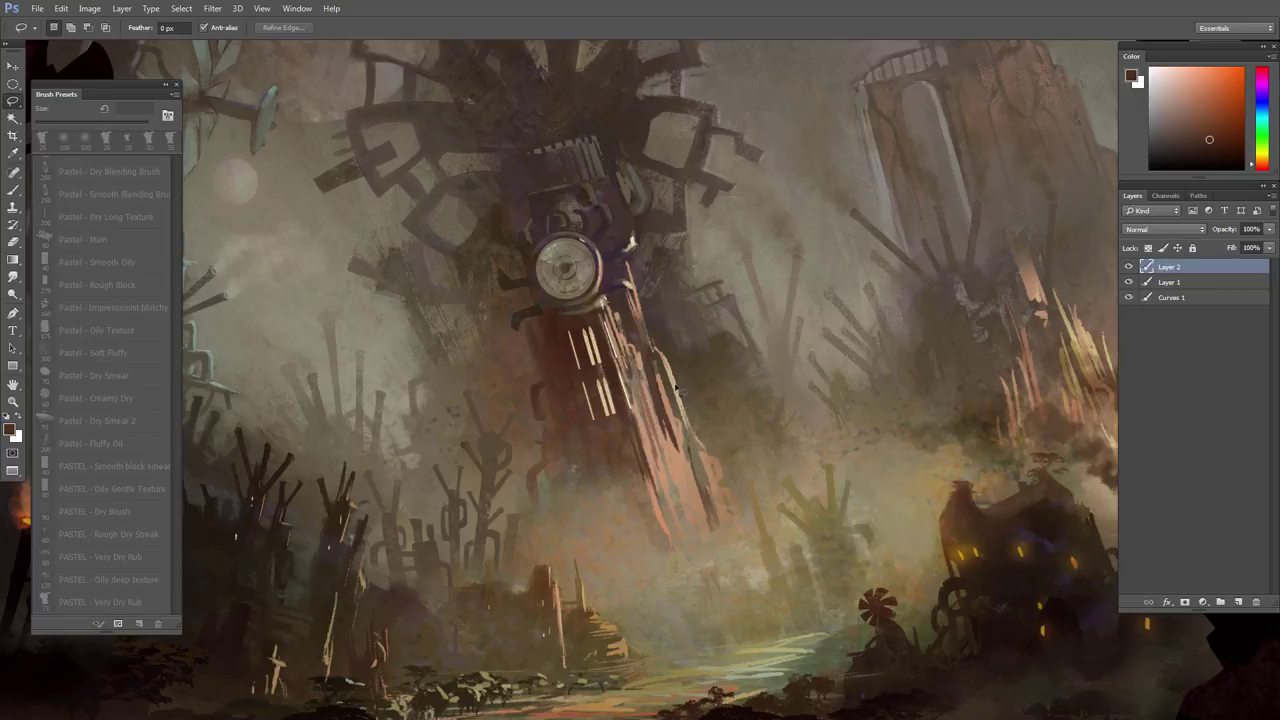
left_click_drag(702, 421, 704, 428)
mouse_move(690, 398)
left_mouse_down()
mouse_move(677, 390)
mouse_move(698, 425)
left_mouse_up()
key("b")
left_click(673, 384, "alt")
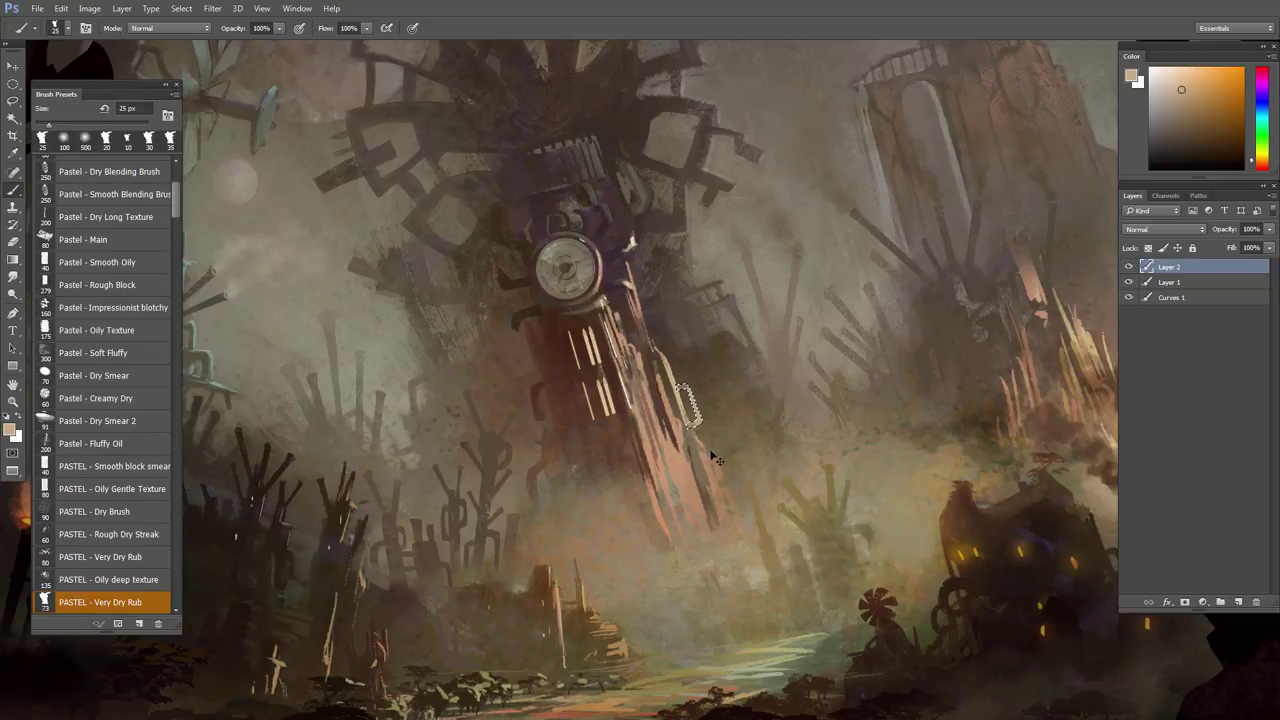
key("ctrl+d")
left_click(704, 466, "alt")
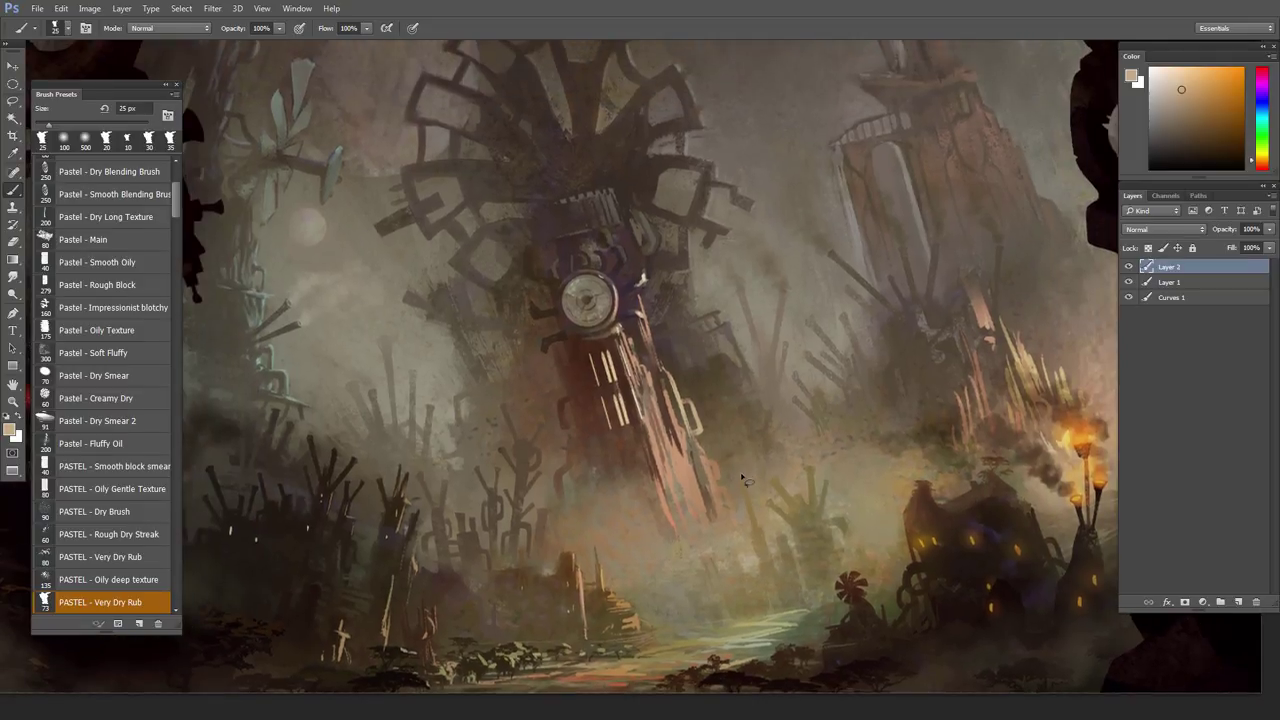
- Lasso a second small pipe near the foot of the tower's right edge and paint it with a sampled peach
key("l")
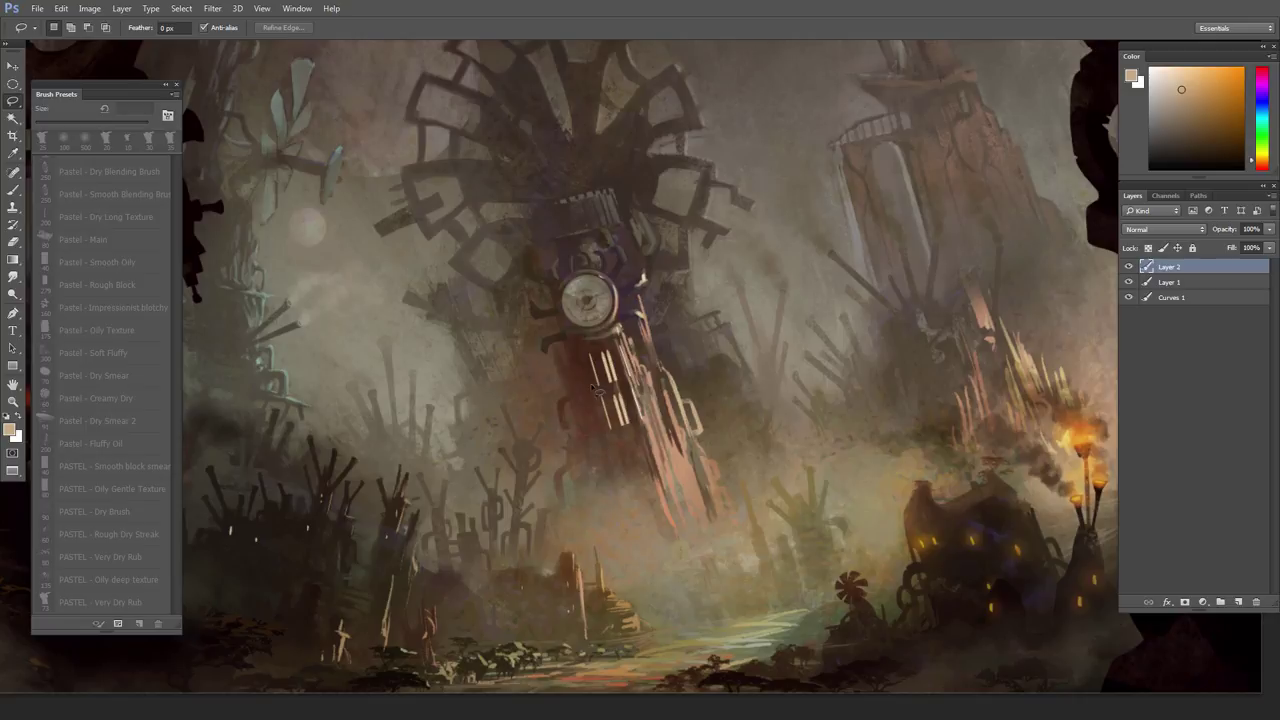
key("b")
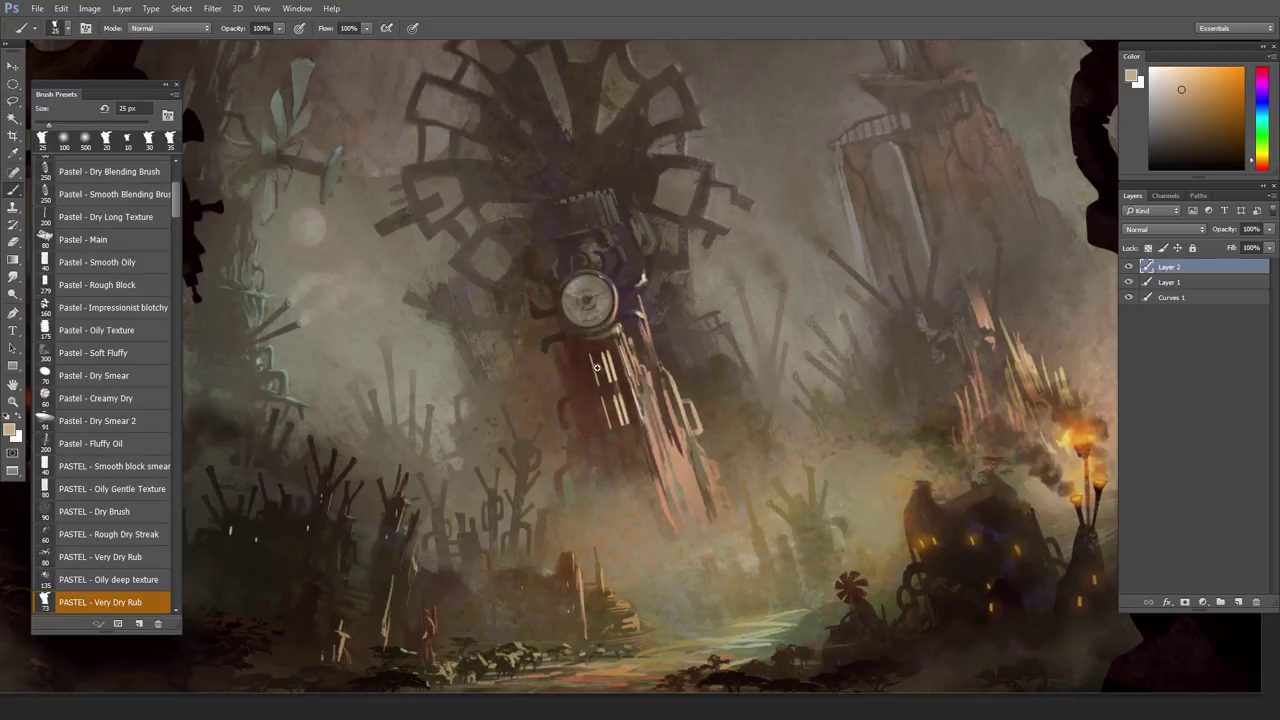
scroll(580, 343, "down", 1)
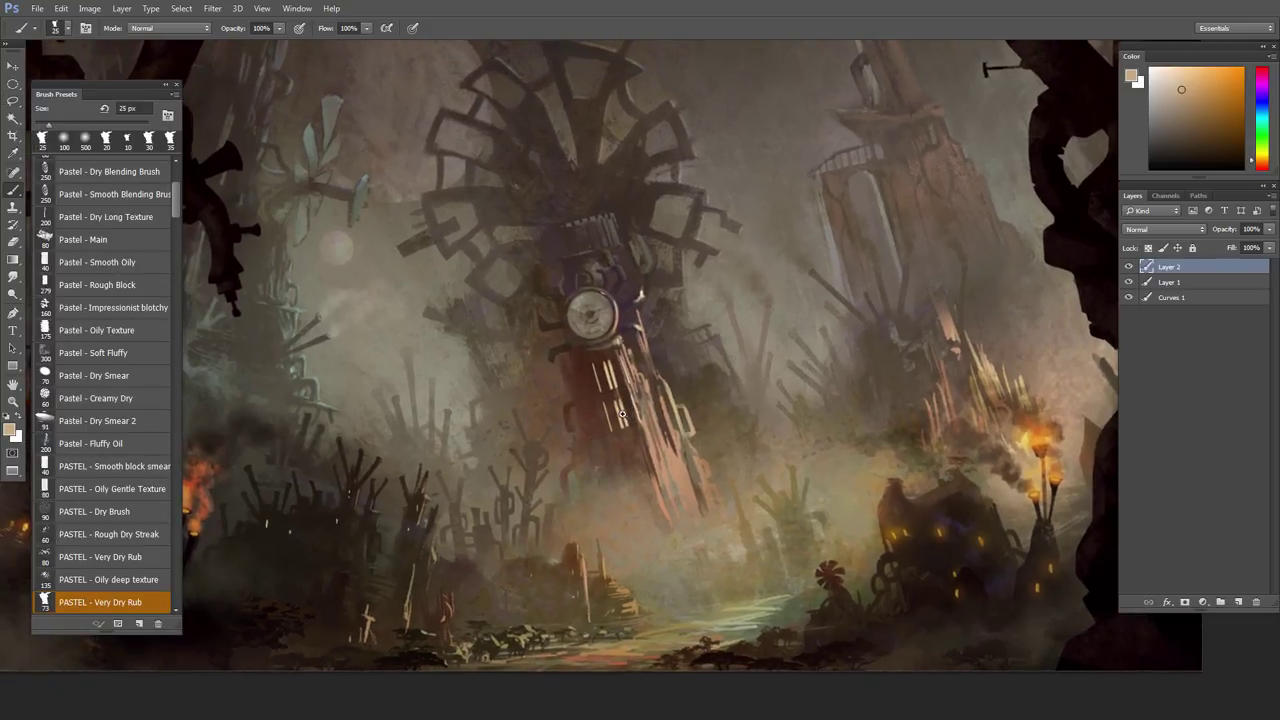
scroll(643, 441, "up", 1)
scroll(643, 441, "up", 1)
scroll(643, 435, "up", 1)
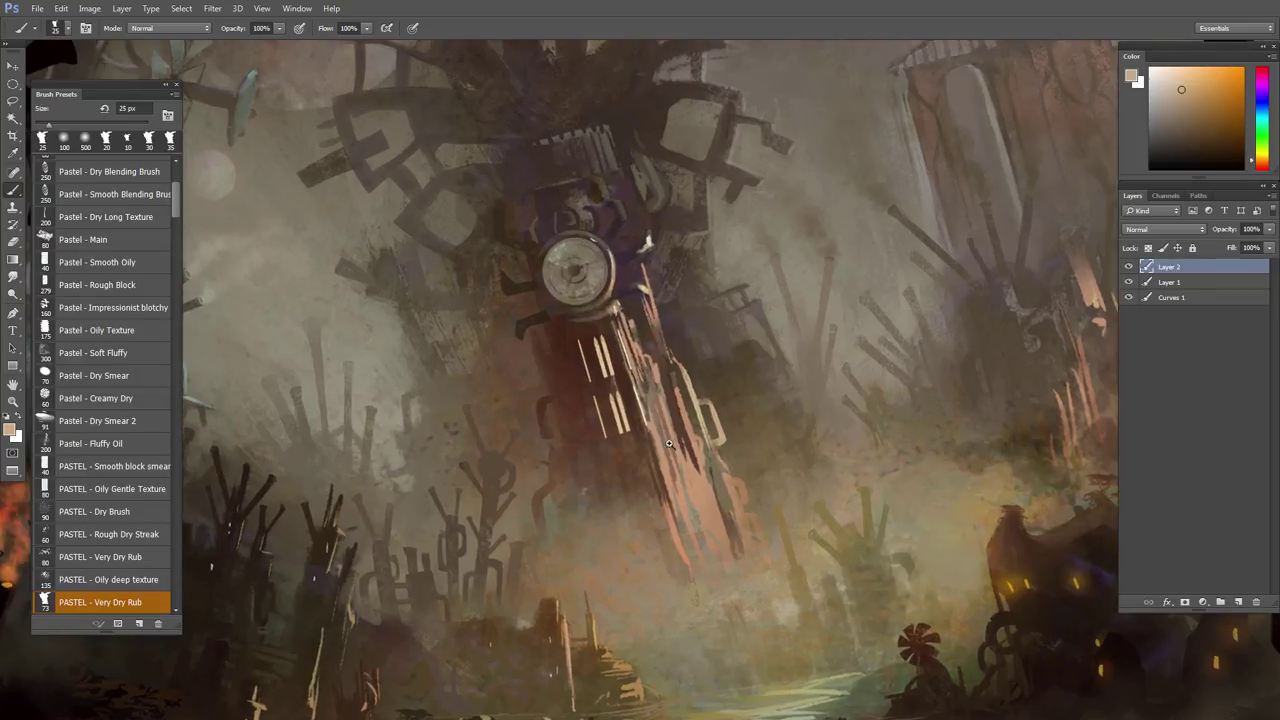
key("l")
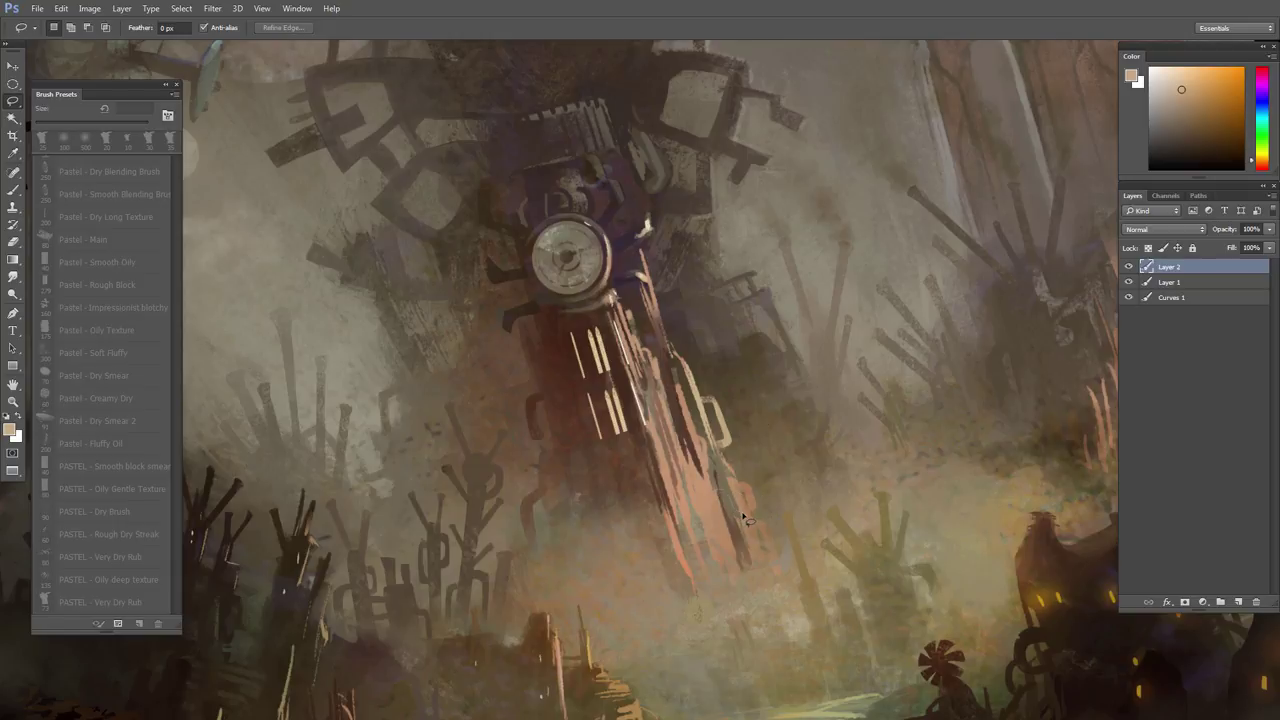
key("b")
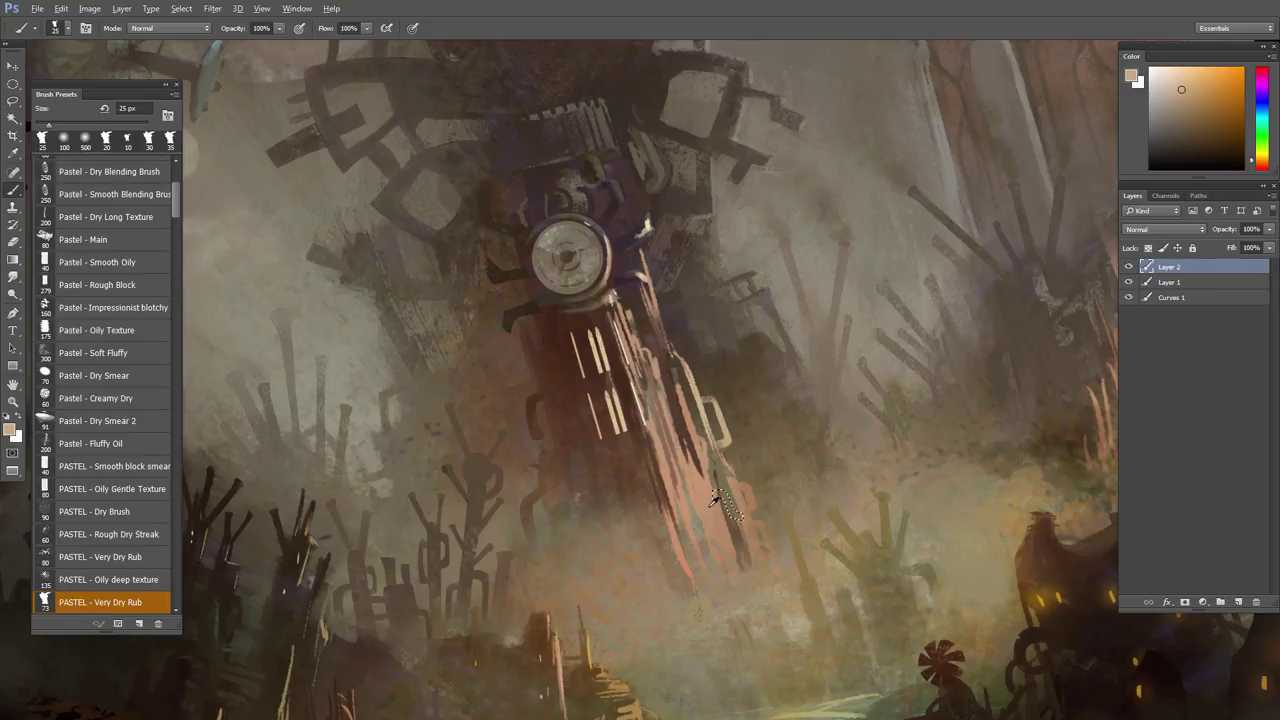
left_click(696, 493, "alt")
left_click_drag(719, 494, 741, 517)
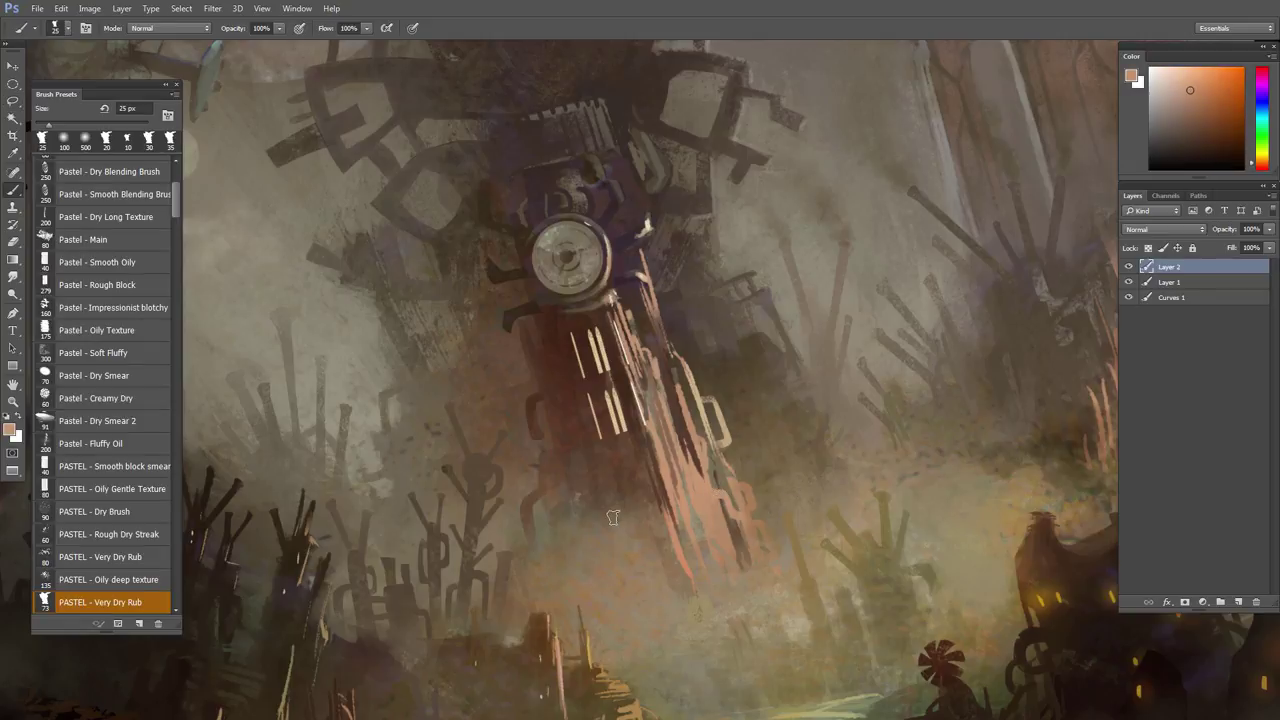
- Refine the tower's shadowed left side below the clock with sampled reddish and dark browns, using a 15 px brush
left_click(510, 345, "alt")
key("bracketleft")
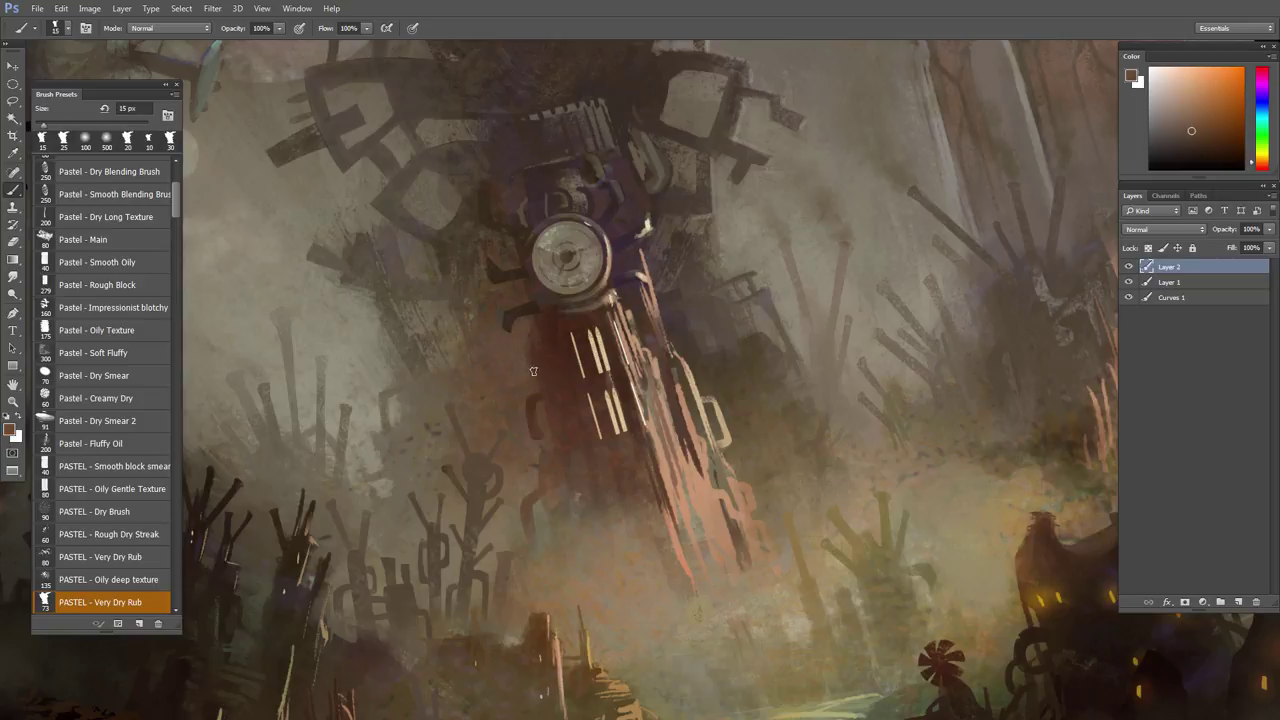
left_click(541, 358, "alt")
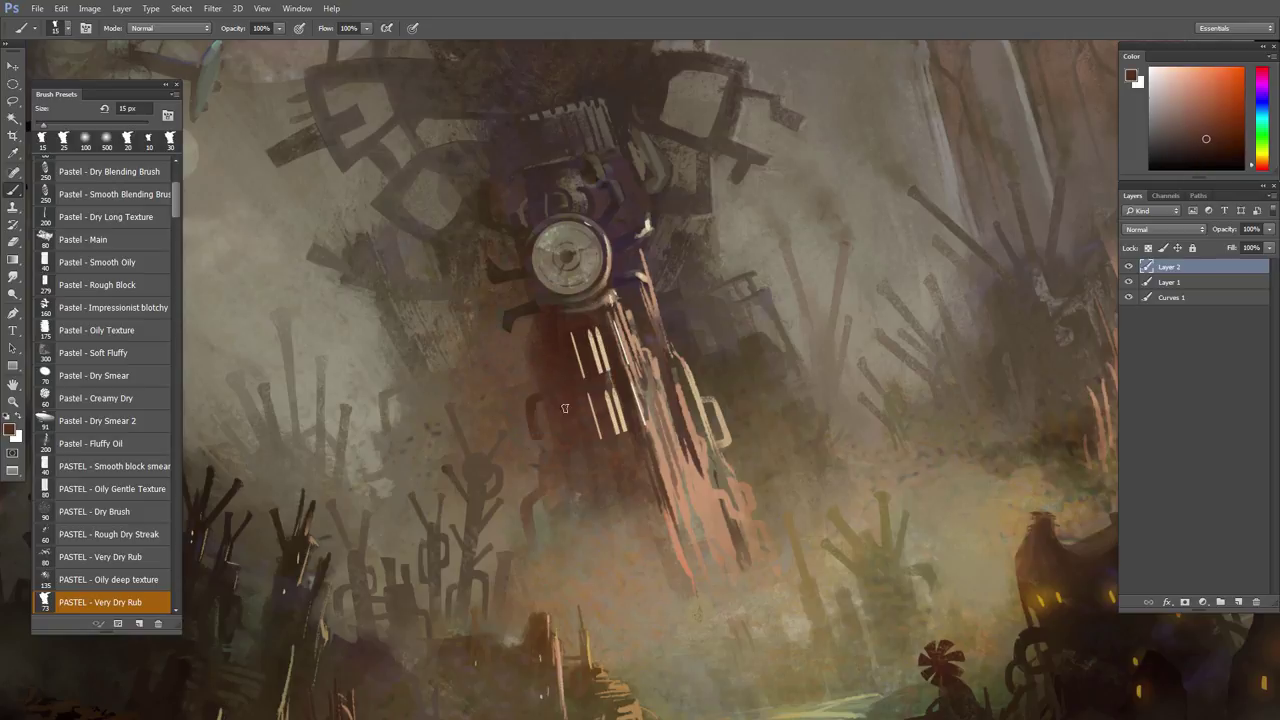
left_click(526, 321, "alt")
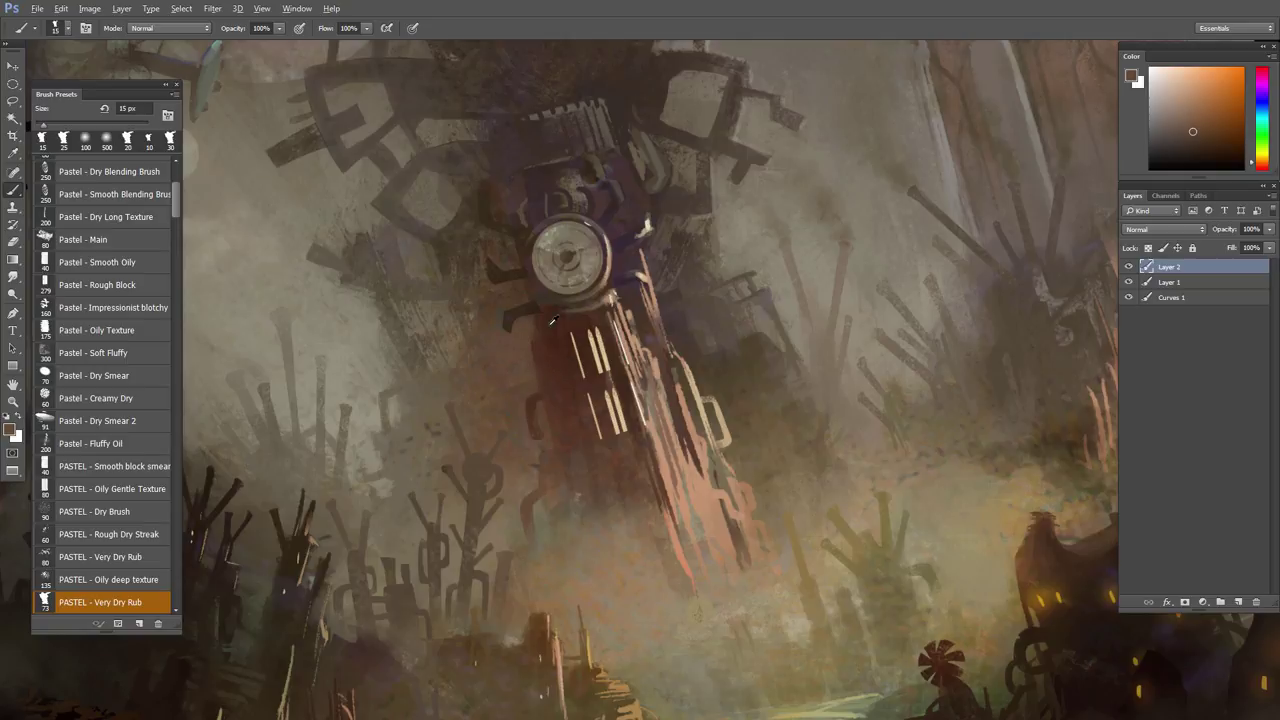
left_click(546, 324, "alt")
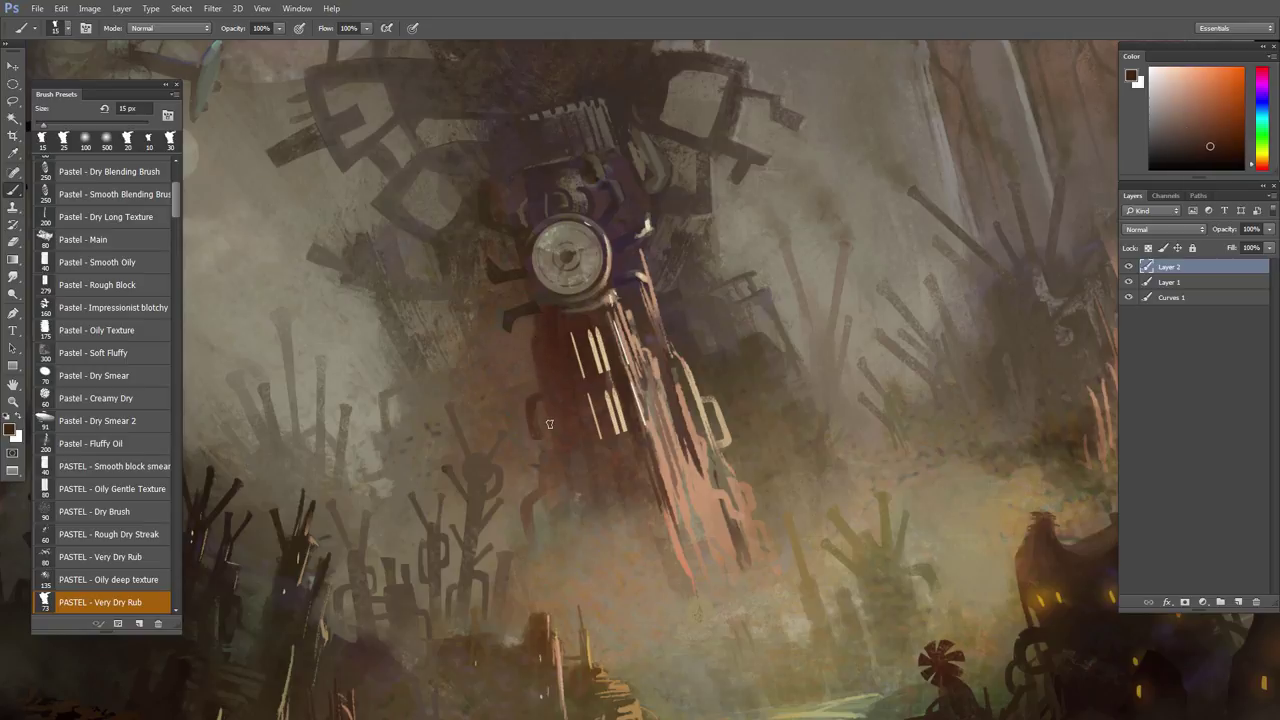
left_click(555, 368, "alt")
left_click(565, 333, "alt")
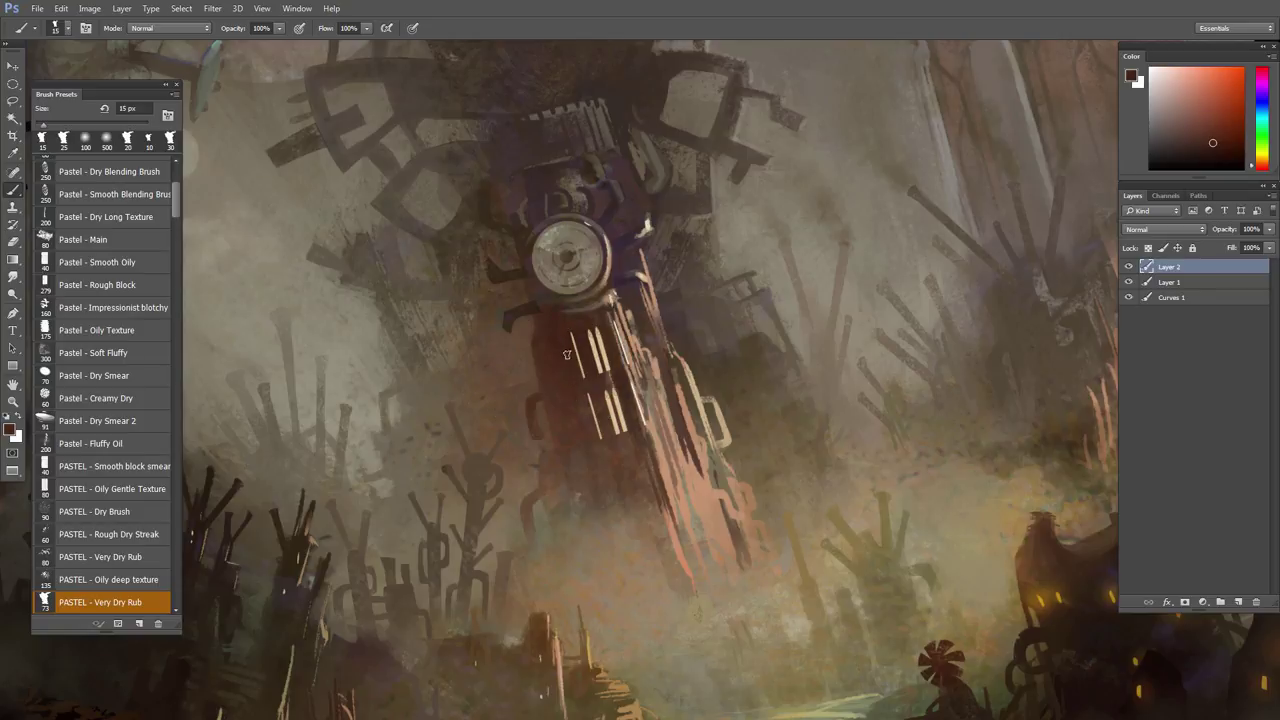
left_click(558, 323, "alt")
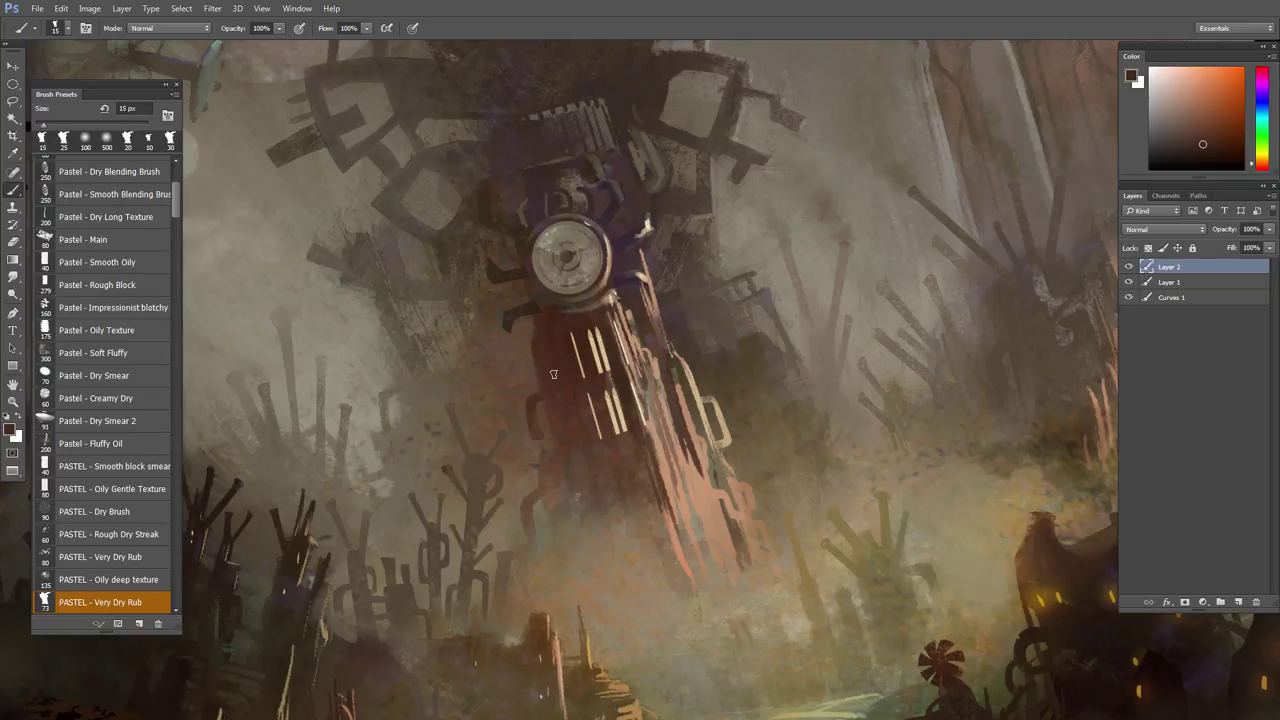
- Flip the canvas horizontally to check the composition in mirror view
scroll(553, 374, "down", 2)
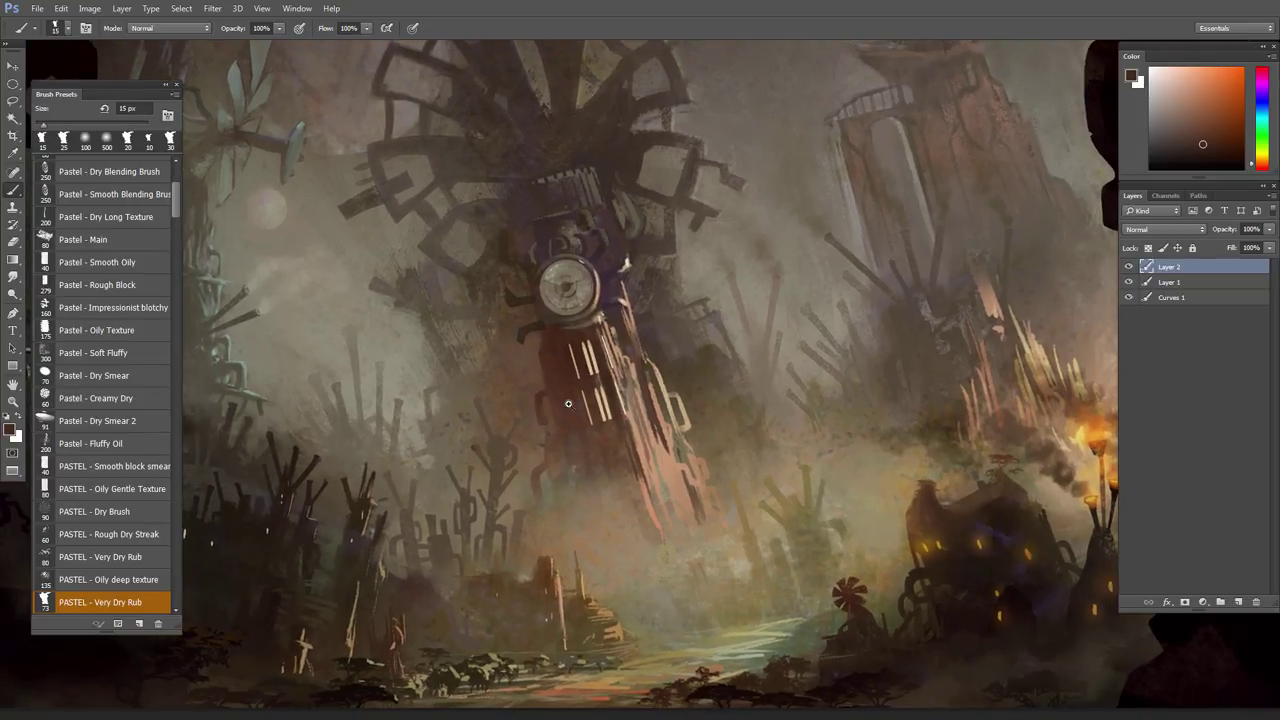
mouse_move(568, 404)
left_mouse_down()
mouse_move(558, 392)
mouse_move(582, 414)
left_mouse_up()
key("ctrl+shift+h")
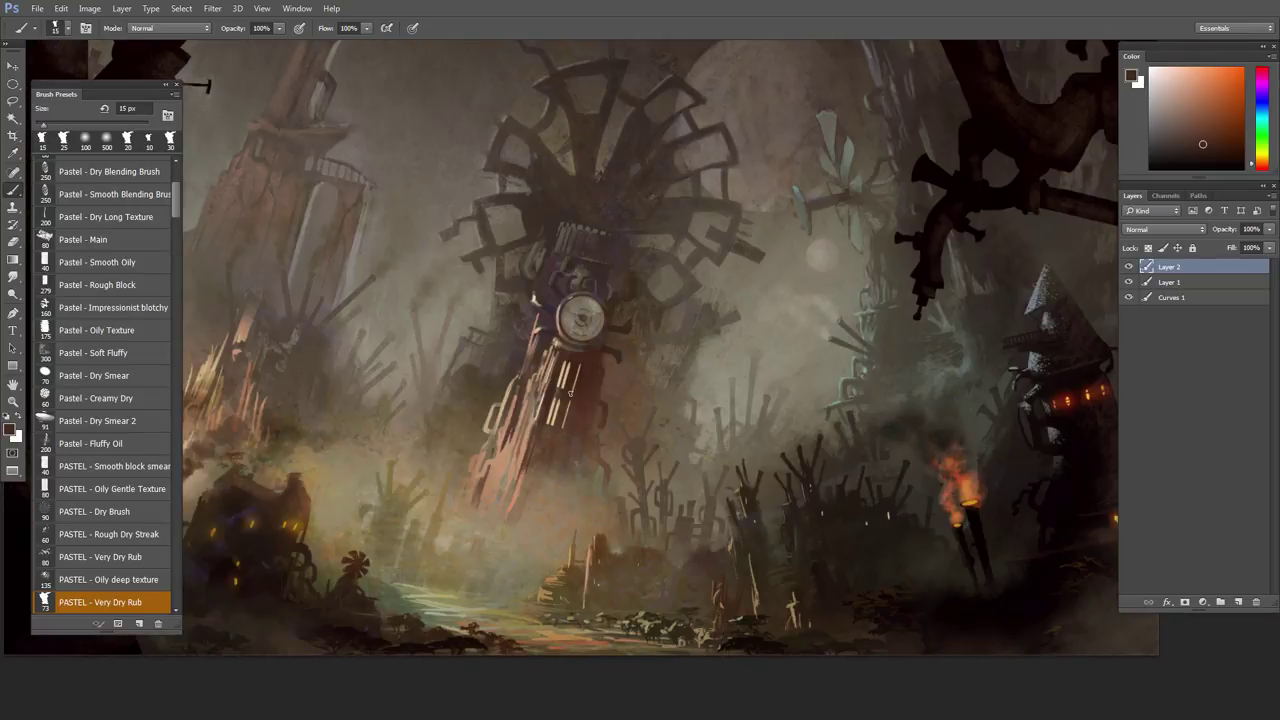
- Paint dark accents along the tower's lit edge beside the handle-shaped pipe with sampled dark browns, reducing the brush to 8 px
scroll(606, 409, "up", 3)
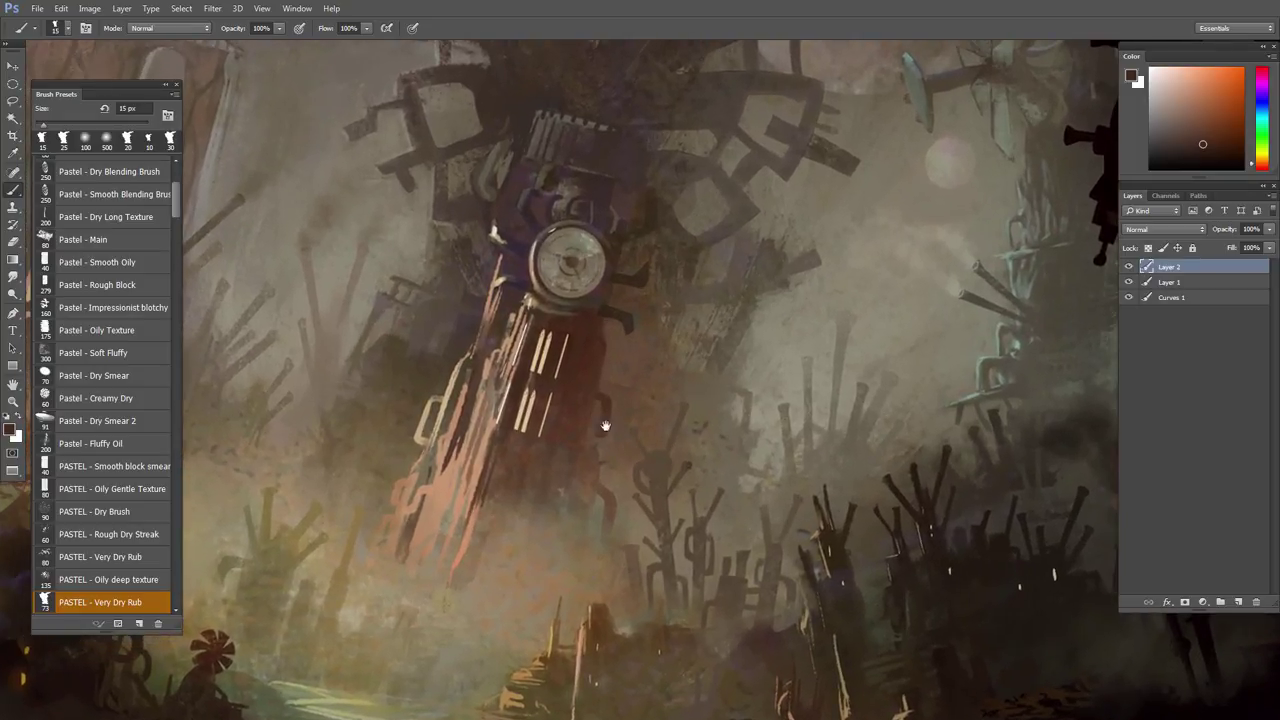
left_click(474, 377, "alt")
left_click(513, 295, "alt")
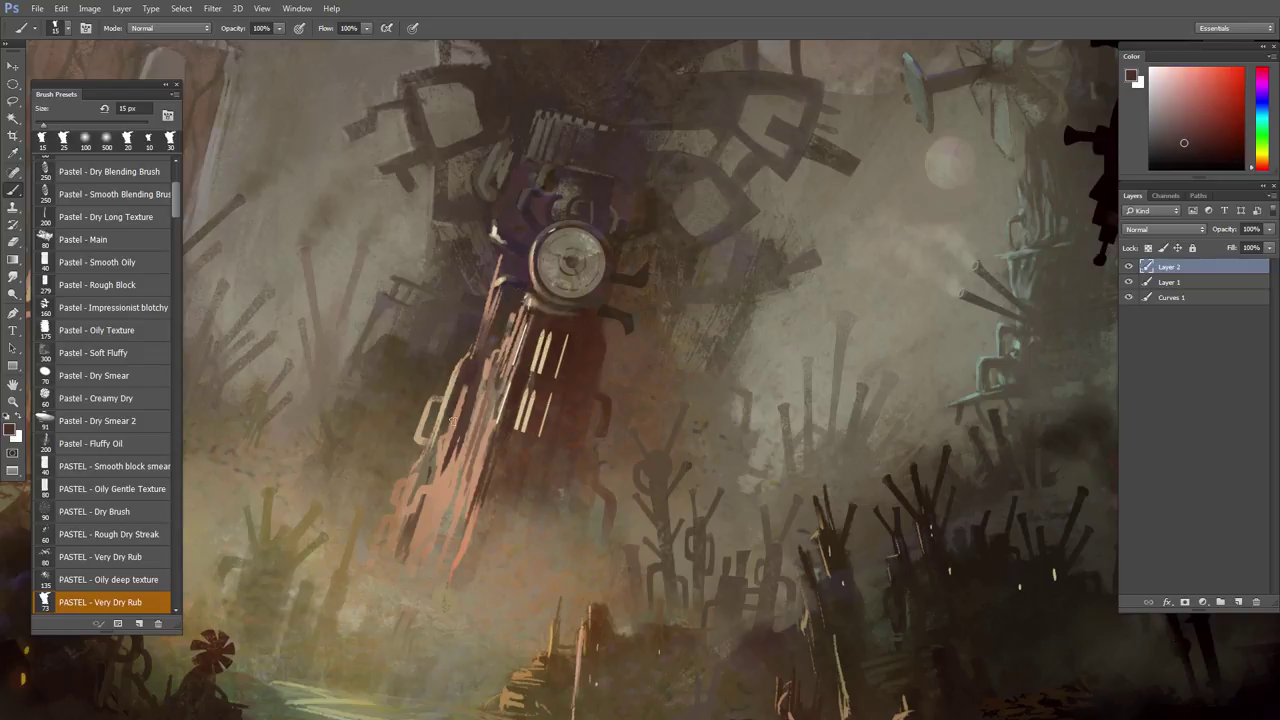
left_click(477, 378, "alt")
left_click(467, 378, "alt")
left_click(472, 372, "alt")
key("bracketleft")
key("bracketleft")
key("bracketleft")
left_click_drag(430, 462, 433, 446)
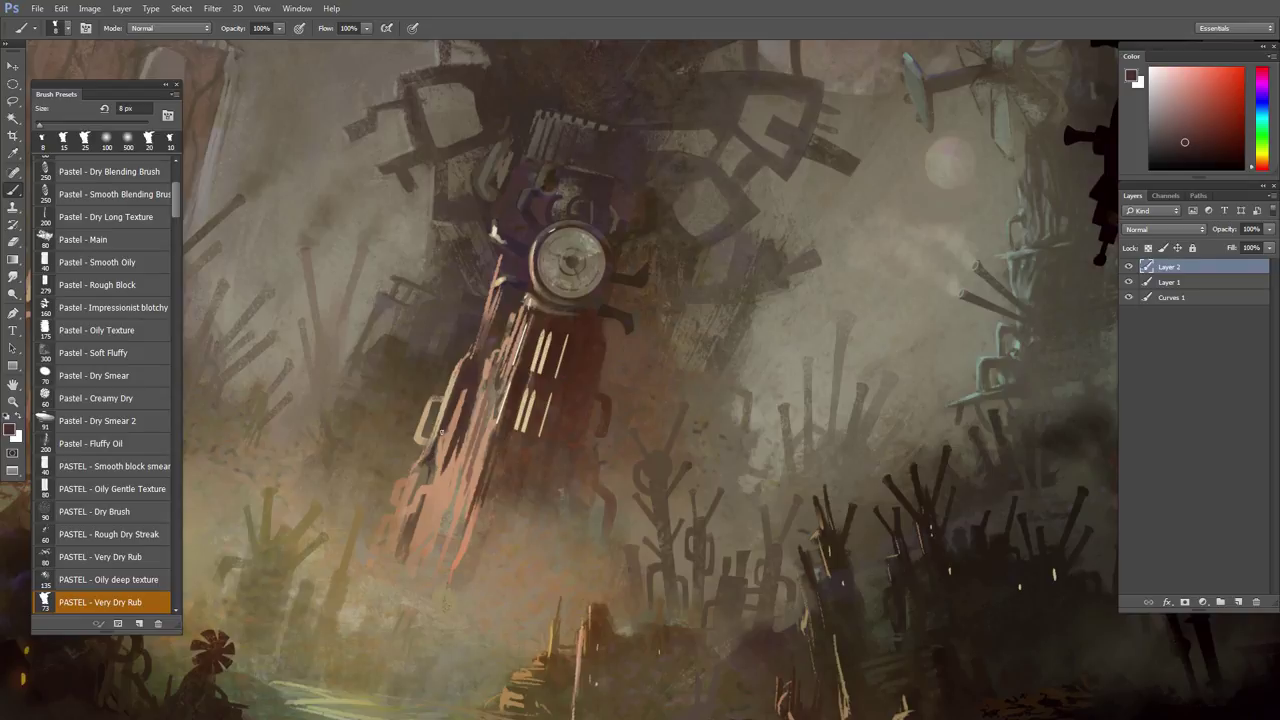
- Touch up the lit edge just below the handle-shaped pipe with sampled peach and brown at 8 px
left_click(454, 430, "alt")
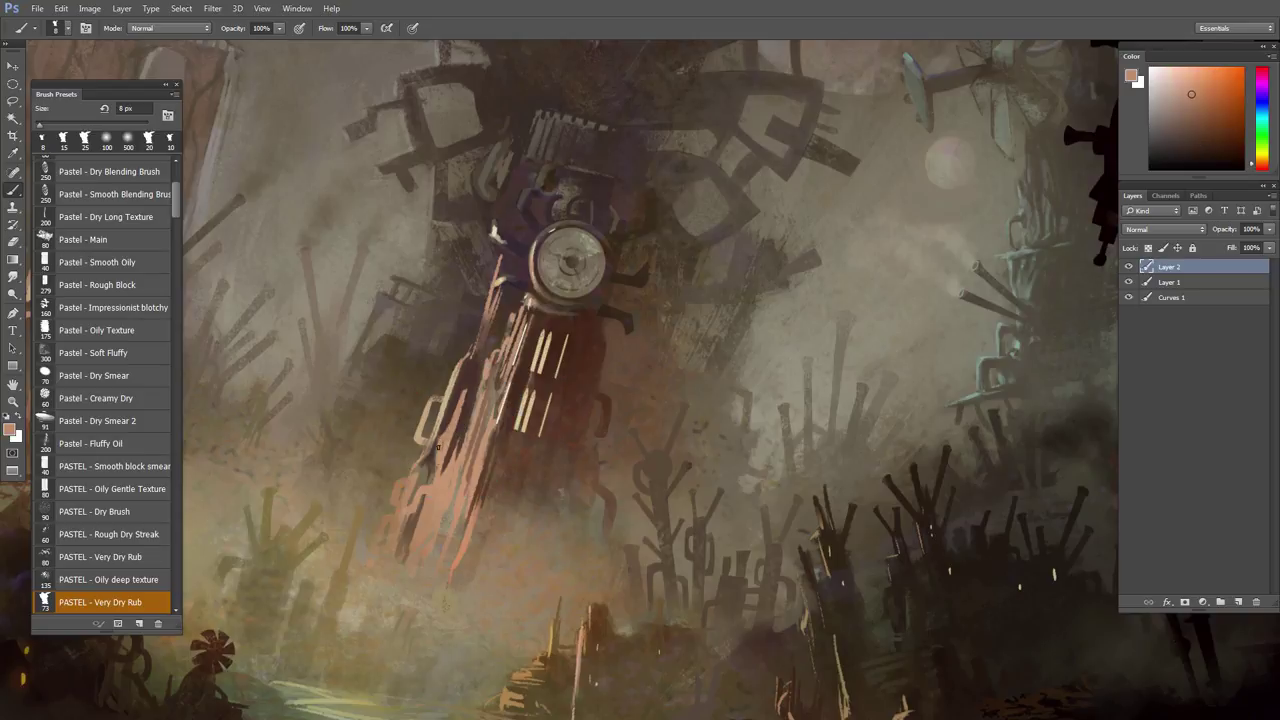
left_click(435, 454, "alt")
left_click(432, 467, "alt")
- Lasso a small curved pipe on the lit face above the handle-shaped pipe and paint it with a sampled peach
key("l")
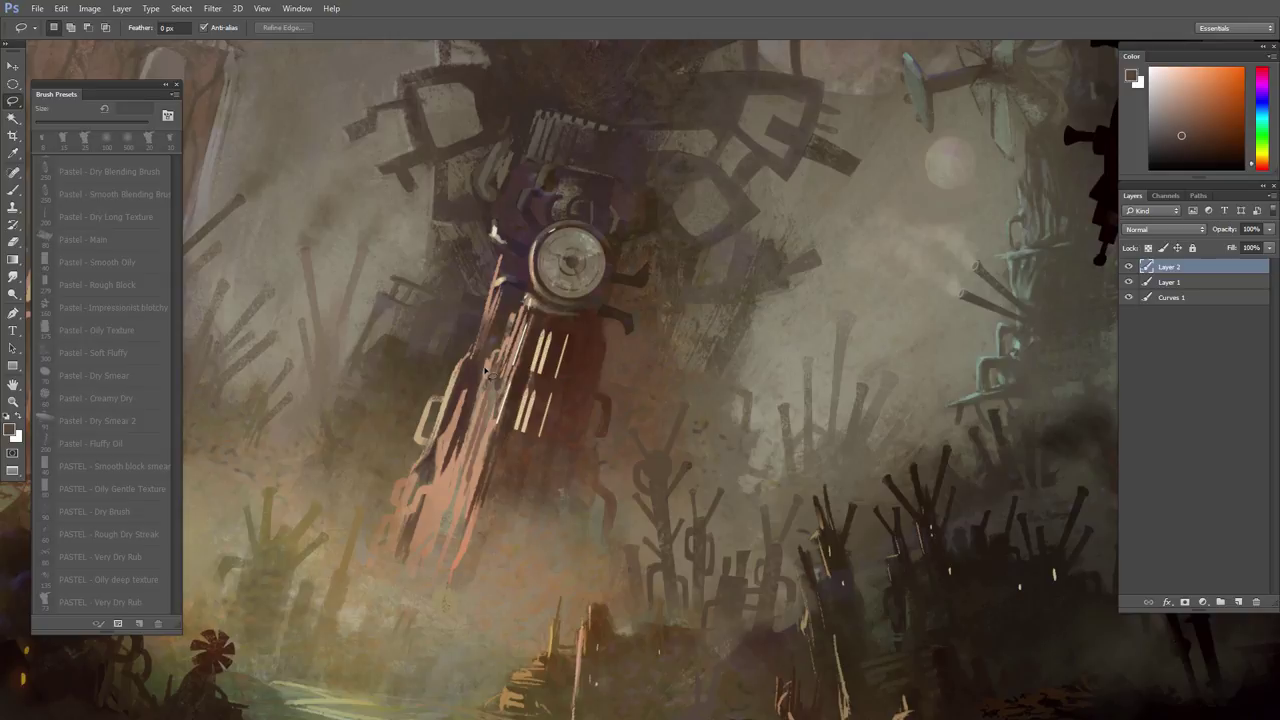
mouse_move(485, 369)
left_mouse_down()
mouse_move(458, 401)
mouse_move(492, 364)
left_mouse_up()
key("b")
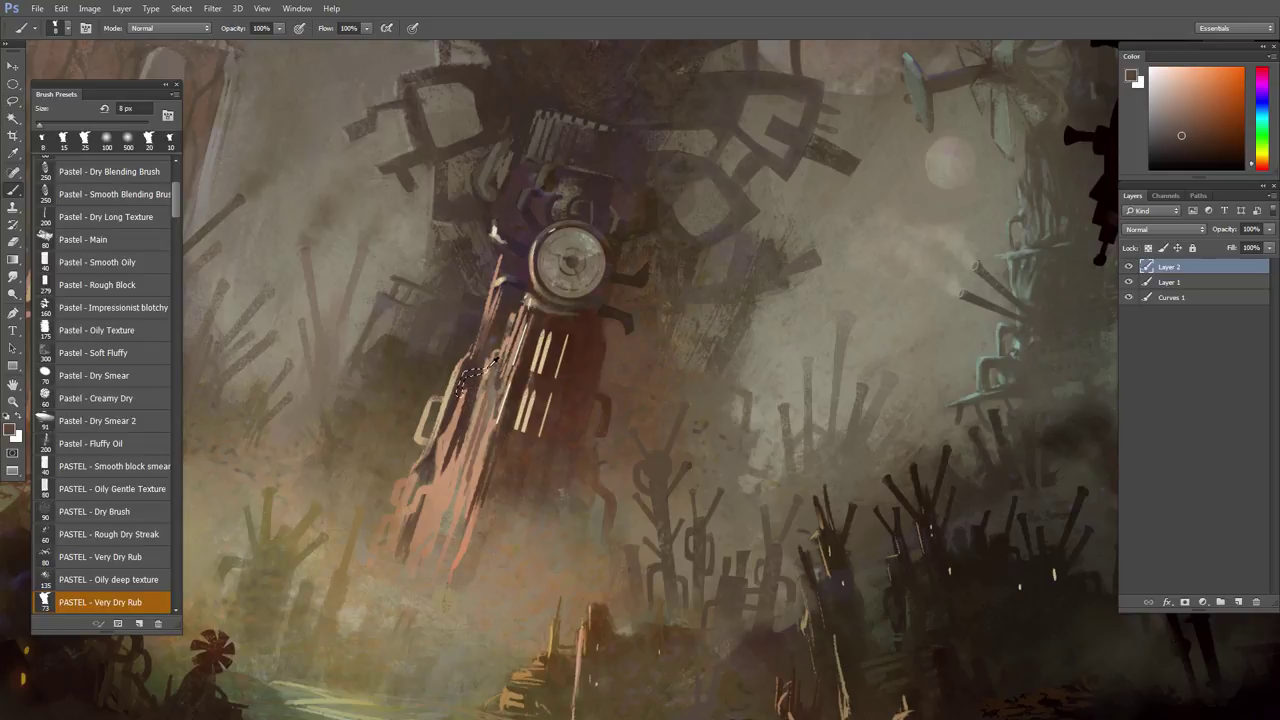
left_click(491, 363, "alt")
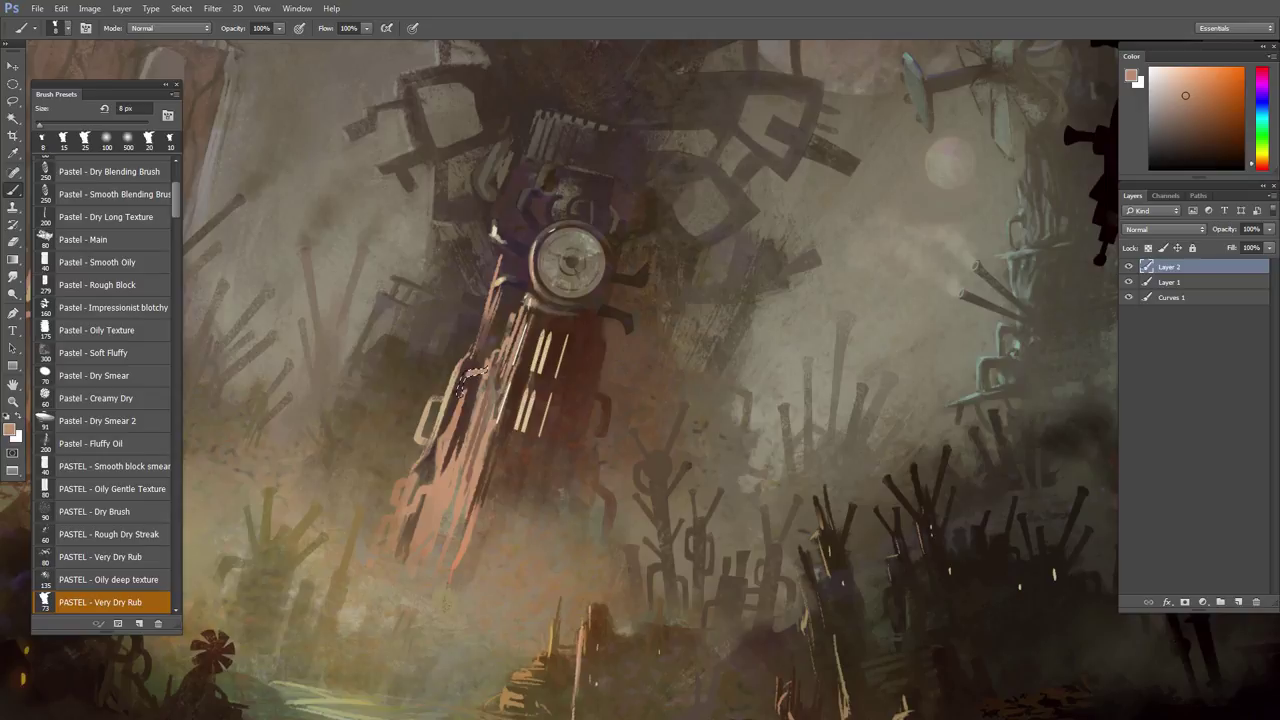